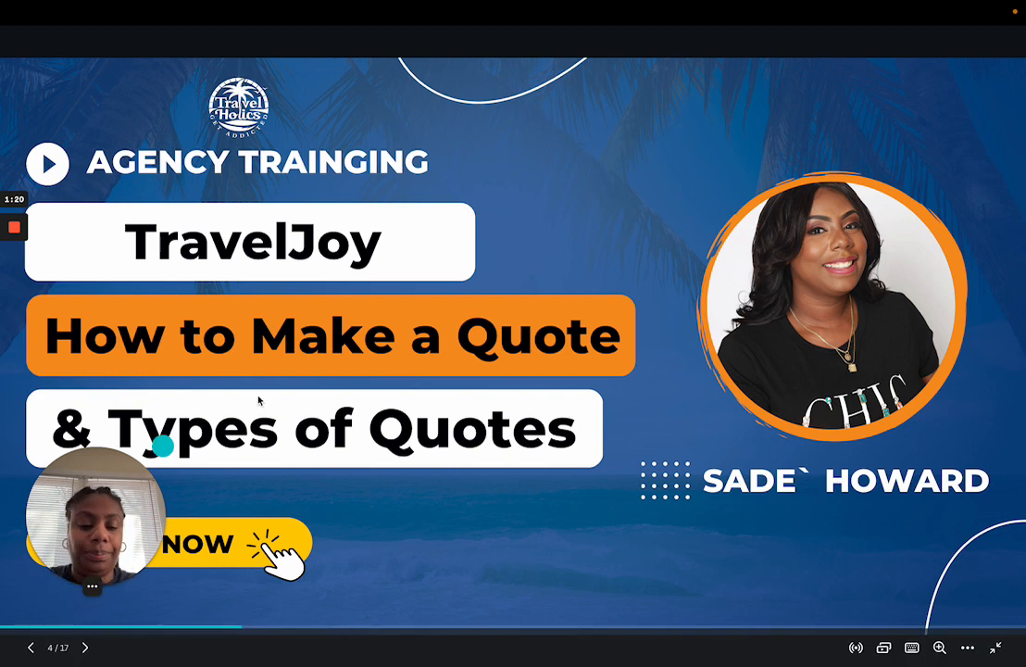
{"action": "mouse_move", "coordinate": [20, 287]}
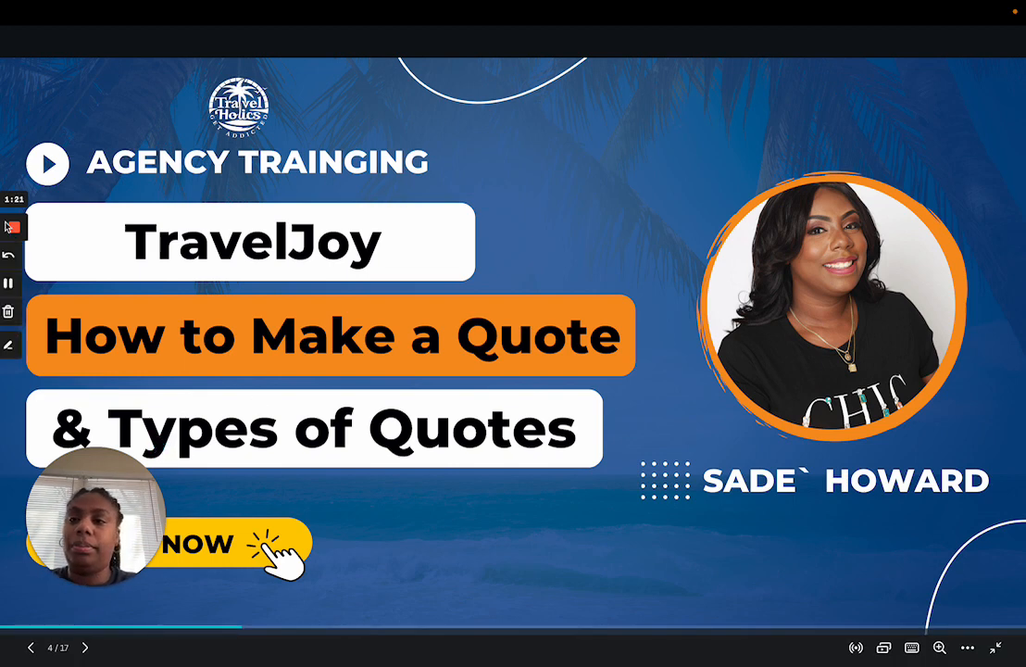
{"action": "left_click", "coordinate": [15, 286]}
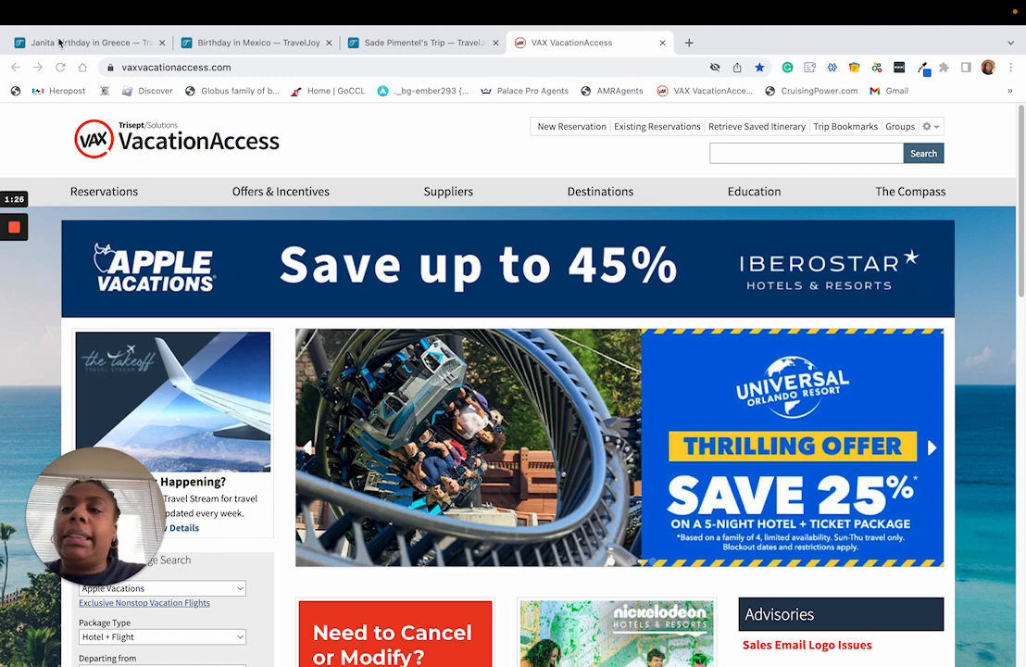
Review the birthday in Greece proposal in TravelJoy, from its rates and inclusions through the hotel options, excursions, transfers and Athens lodging.
{"action": "left_click", "coordinate": [60, 42]}
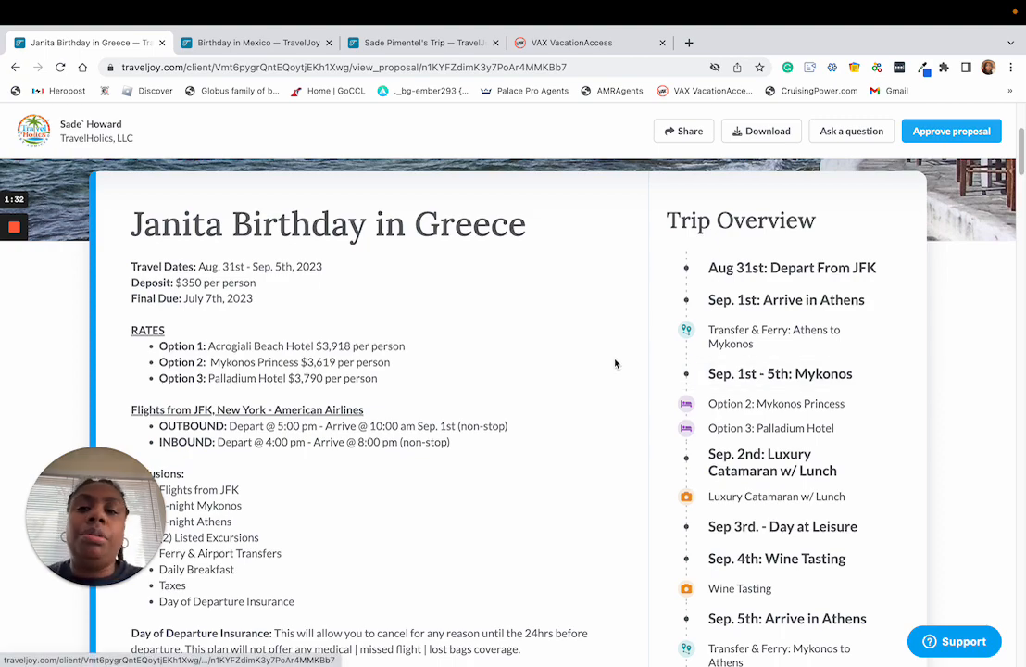
{"action": "scroll", "coordinate": [601, 358], "scroll_direction": "down", "scroll_amount": 6}
{"action": "scroll", "coordinate": [602, 359], "scroll_direction": "down", "scroll_amount": 6}
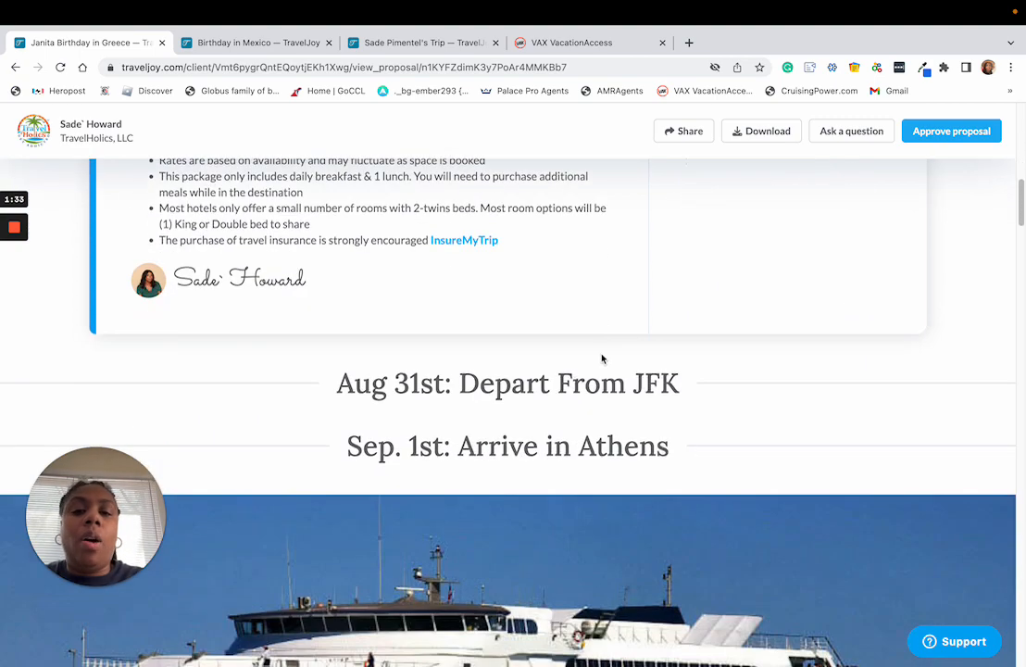
{"action": "scroll", "coordinate": [605, 351], "scroll_direction": "down", "scroll_amount": 20}
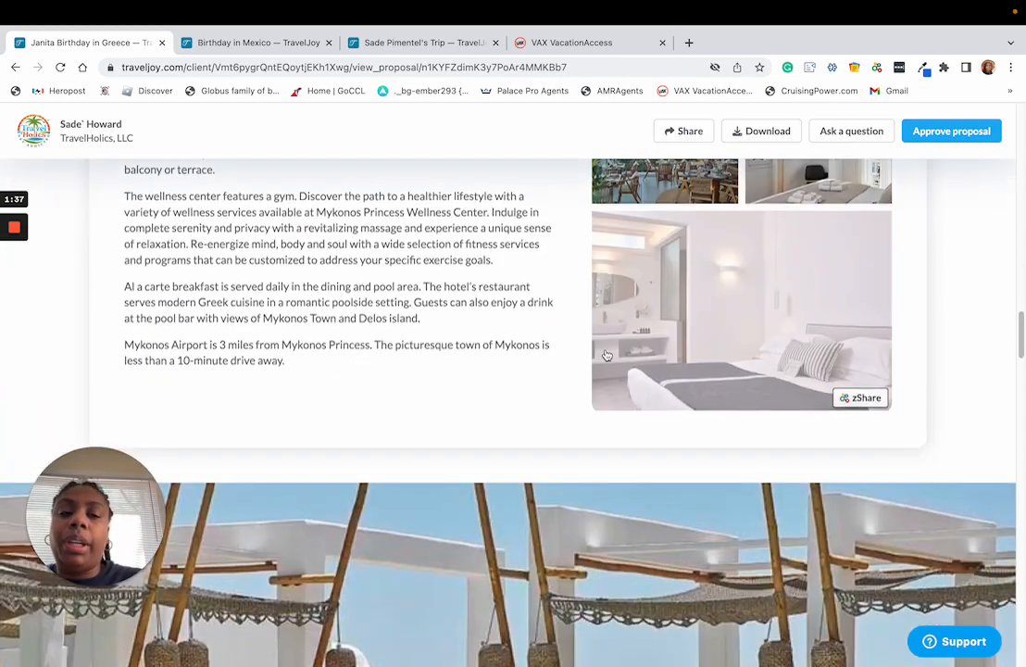
{"action": "scroll", "coordinate": [606, 356], "scroll_direction": "down", "scroll_amount": 8}
{"action": "scroll", "coordinate": [607, 357], "scroll_direction": "down", "scroll_amount": 9}
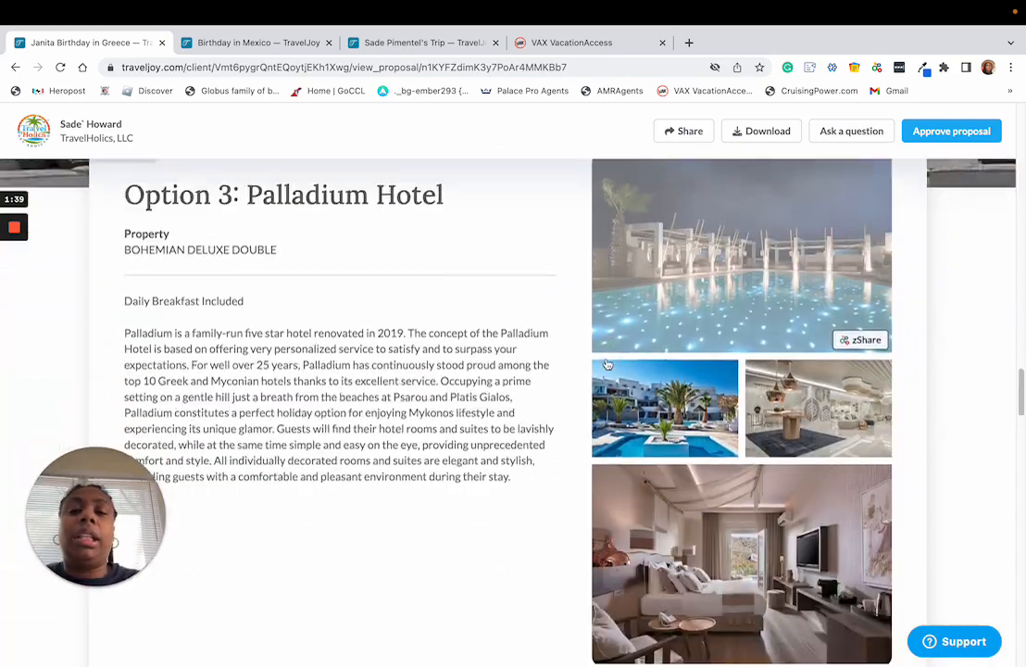
{"action": "scroll", "coordinate": [607, 363], "scroll_direction": "down", "scroll_amount": 14}
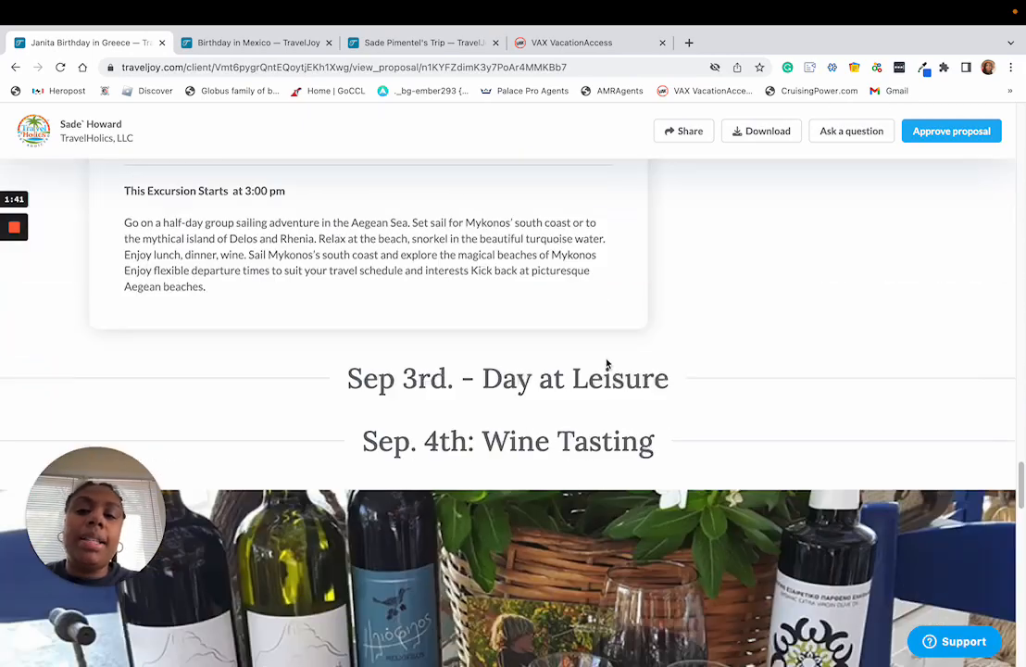
{"action": "scroll", "coordinate": [607, 364], "scroll_direction": "down", "scroll_amount": 11}
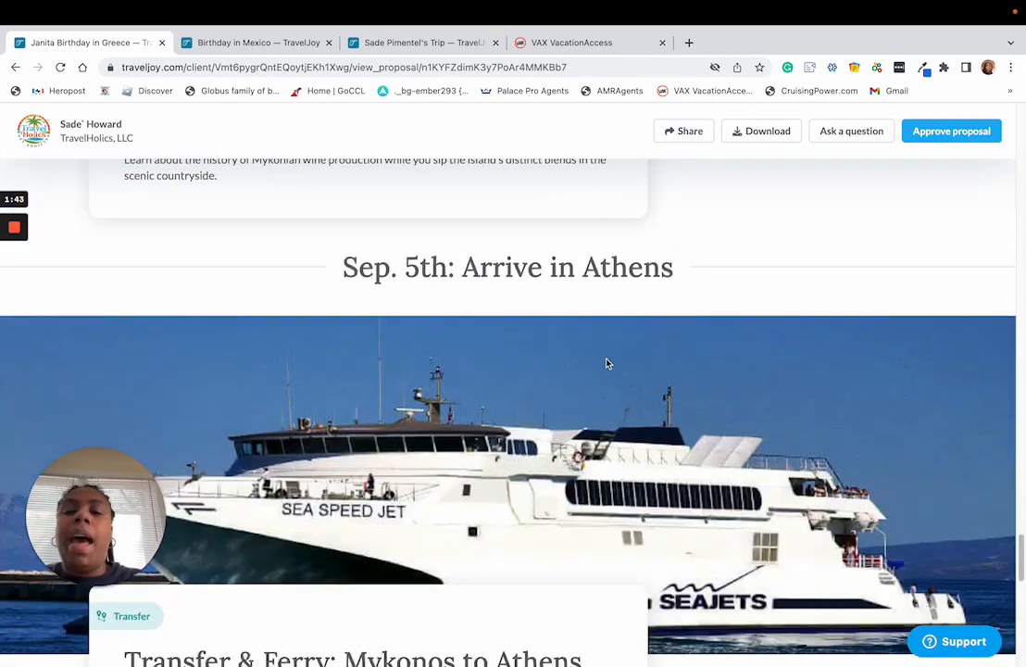
{"action": "scroll", "coordinate": [607, 363], "scroll_direction": "down", "scroll_amount": 3}
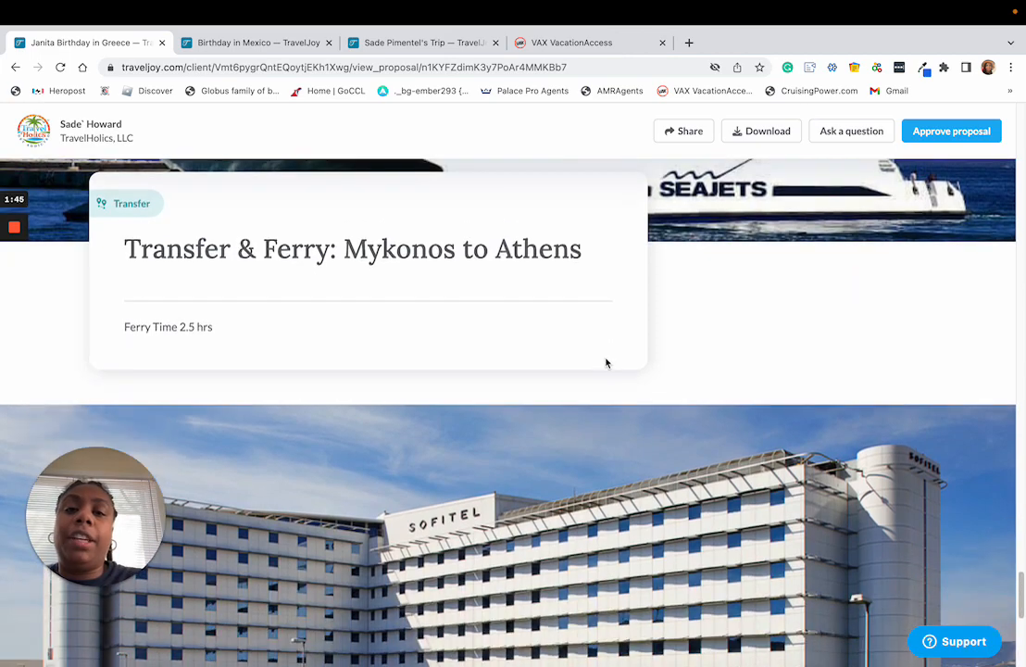
{"action": "scroll", "coordinate": [607, 363], "scroll_direction": "down", "scroll_amount": 5}
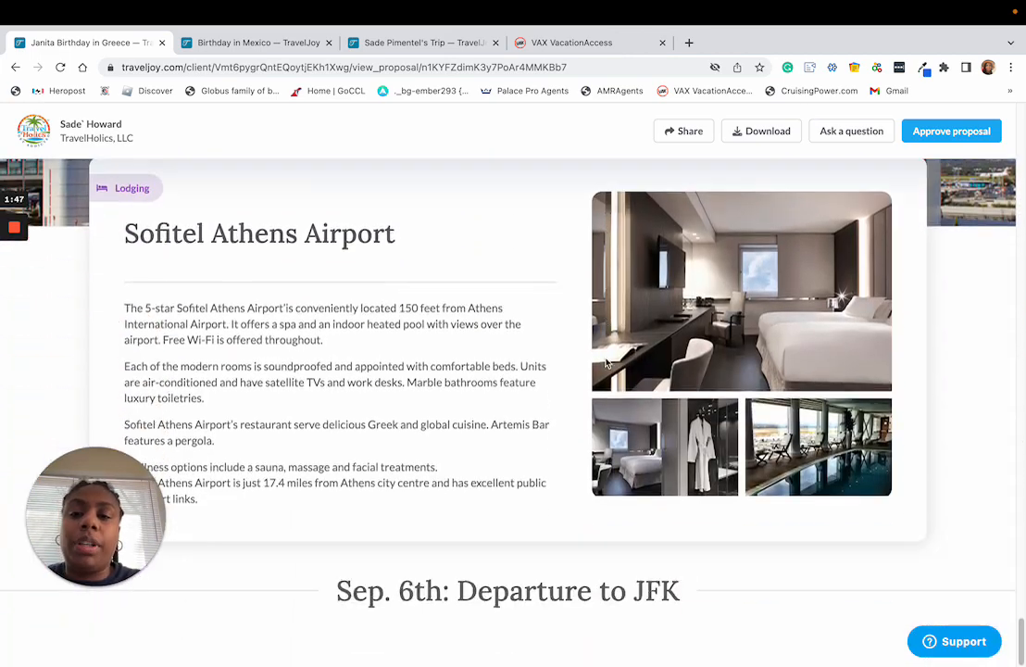
Examine the Greece proposal's summary and day-by-day trip overview, and compare it with the Birthday in Mexico proposal.
{"action": "scroll", "coordinate": [581, 391], "scroll_direction": "up", "scroll_amount": 20}
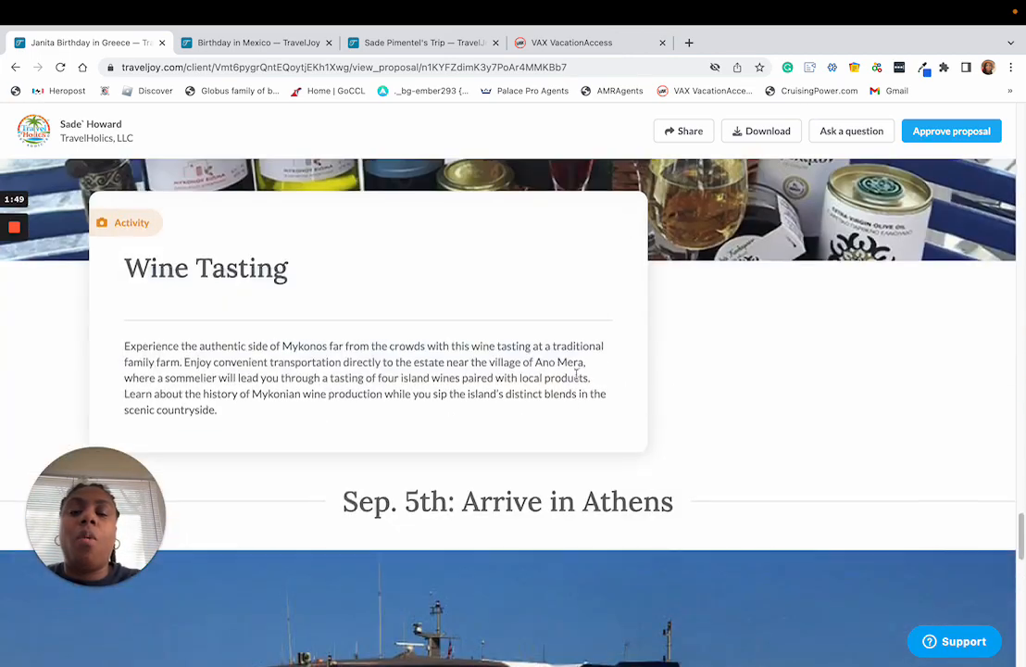
{"action": "scroll", "coordinate": [578, 370], "scroll_direction": "up", "scroll_amount": 15}
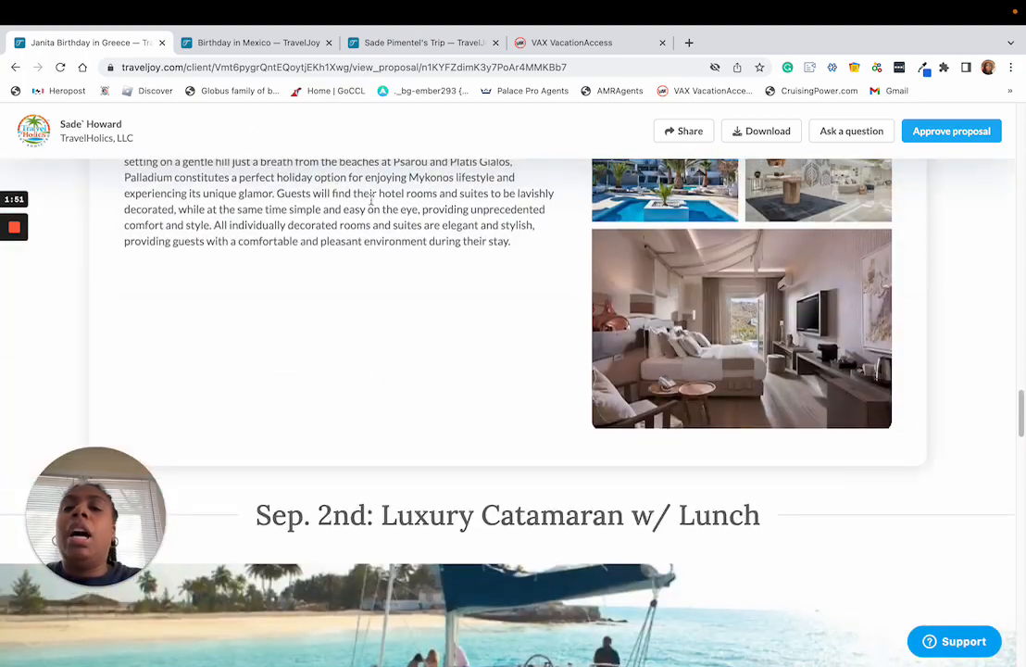
{"action": "scroll", "coordinate": [519, 288], "scroll_direction": "up", "scroll_amount": 20}
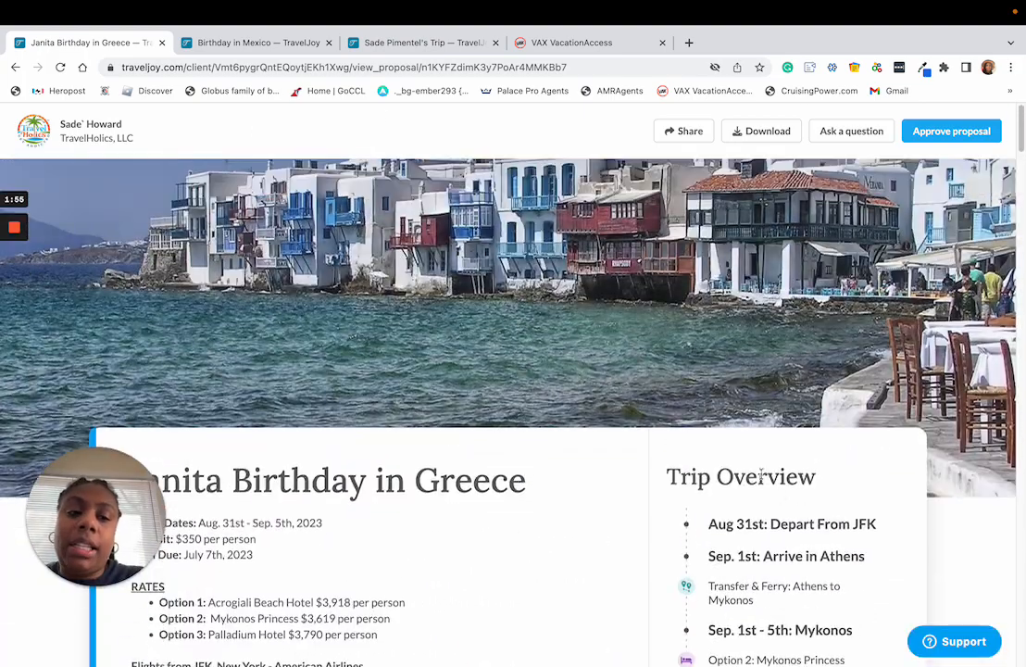
{"action": "scroll", "coordinate": [704, 458], "scroll_direction": "down", "scroll_amount": 3}
{"action": "scroll", "coordinate": [740, 408], "scroll_direction": "down", "scroll_amount": 1}
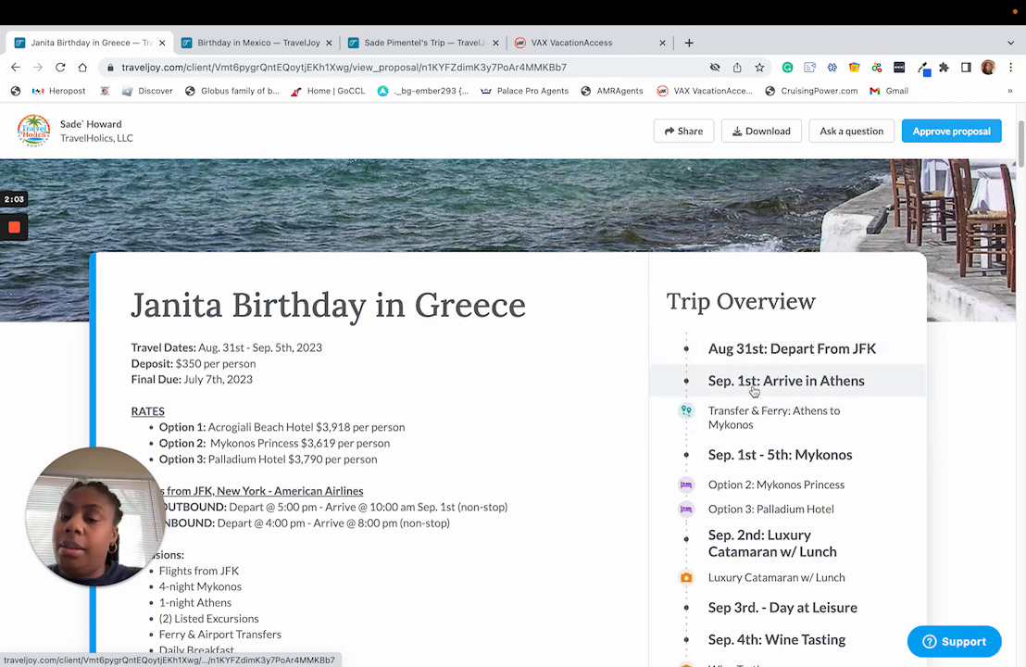
{"action": "scroll", "coordinate": [776, 348], "scroll_direction": "down", "scroll_amount": 2}
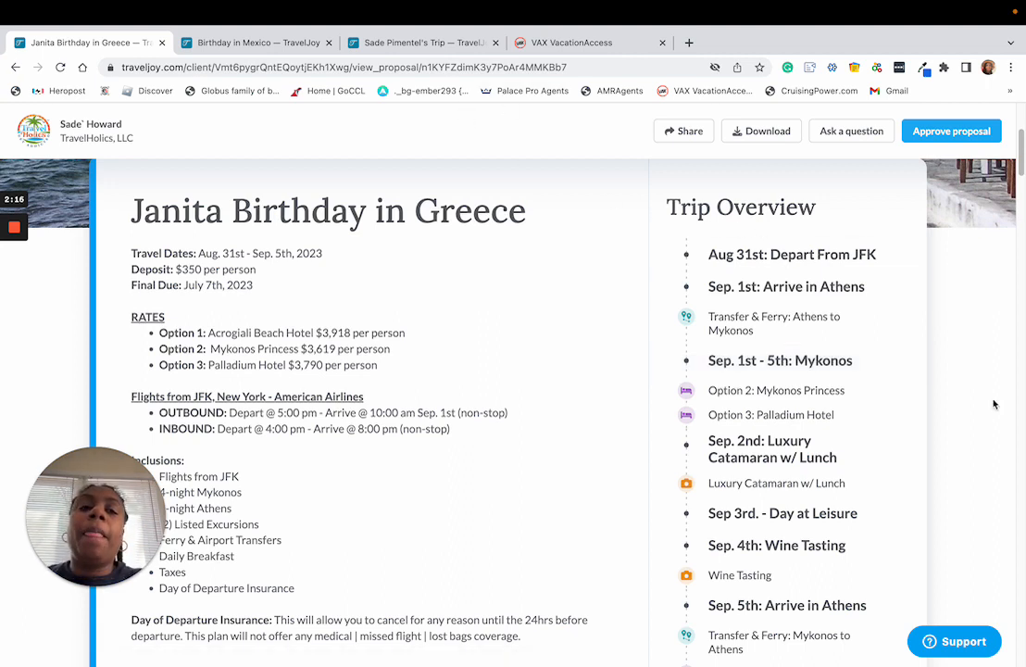
{"action": "scroll", "coordinate": [343, 163], "scroll_direction": "down", "scroll_amount": 1}
{"action": "left_click", "coordinate": [250, 42]}
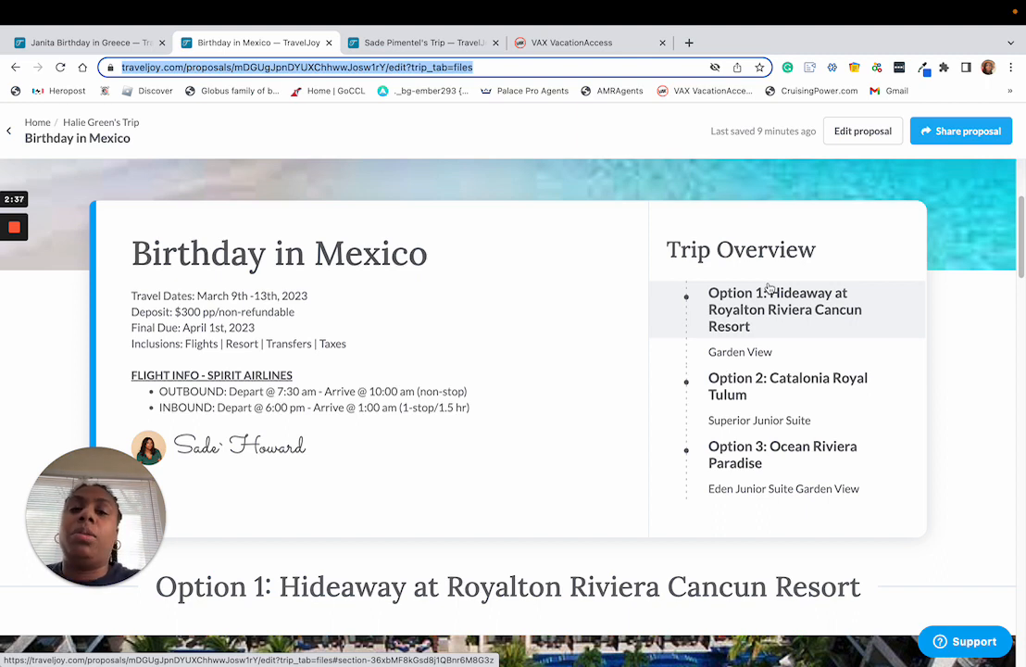
Switch to VAX VacationAccess and set the package search supplier to Funjet Vacations and the package type to Flight + Hotel + Transfers Mex/Carib.
{"action": "left_click", "coordinate": [539, 46]}
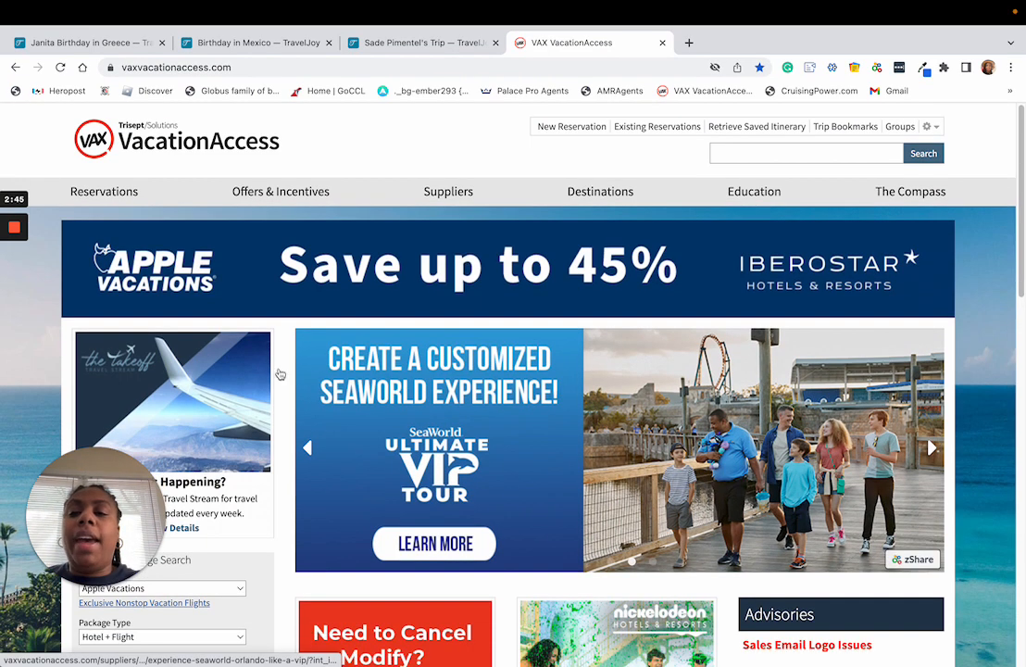
{"action": "scroll", "coordinate": [457, 648], "scroll_direction": "down", "scroll_amount": 2}
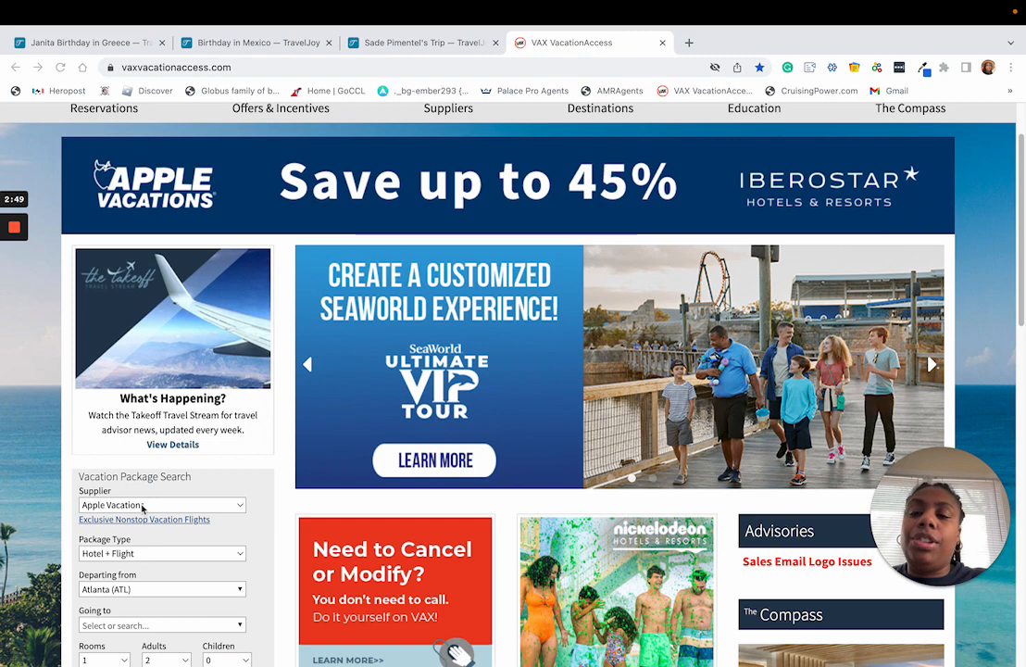
{"action": "scroll", "coordinate": [142, 507], "scroll_direction": "down", "scroll_amount": 3}
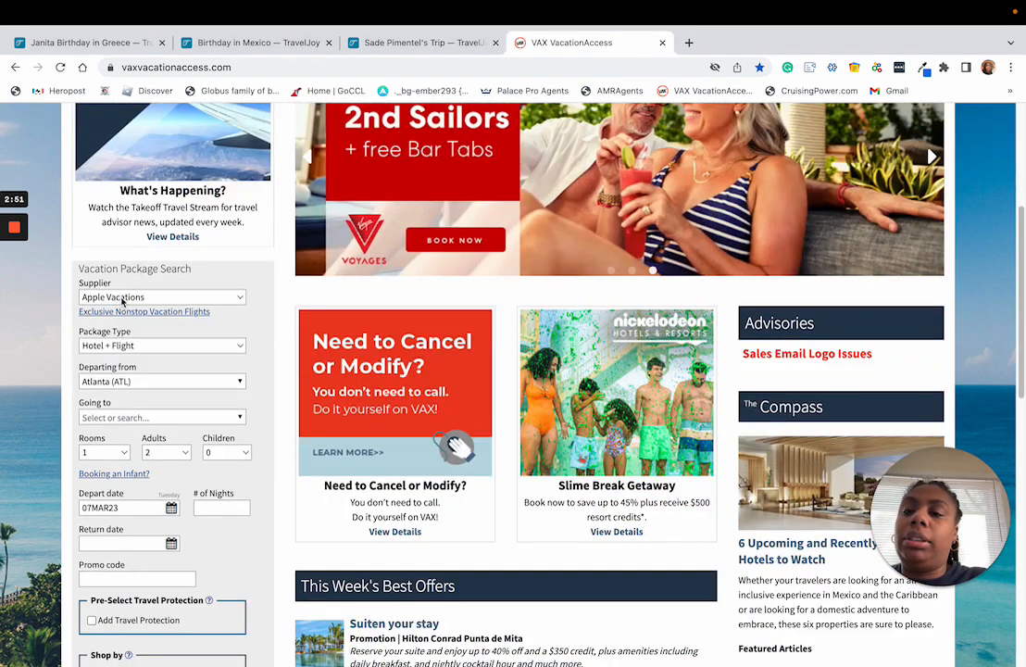
{"action": "left_click", "coordinate": [122, 299]}
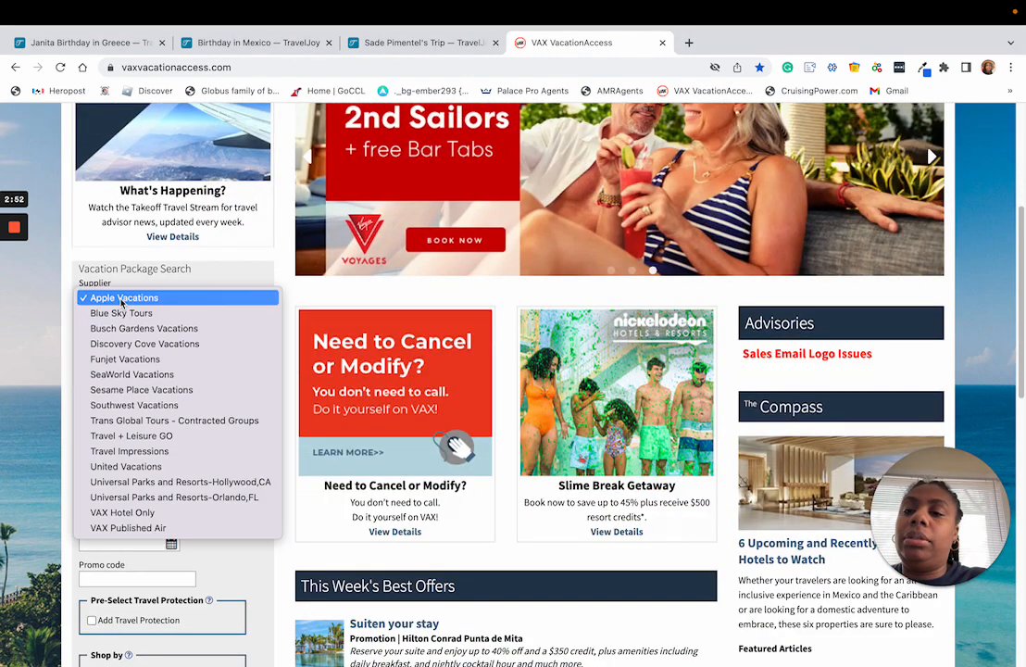
{"action": "left_click", "coordinate": [156, 360]}
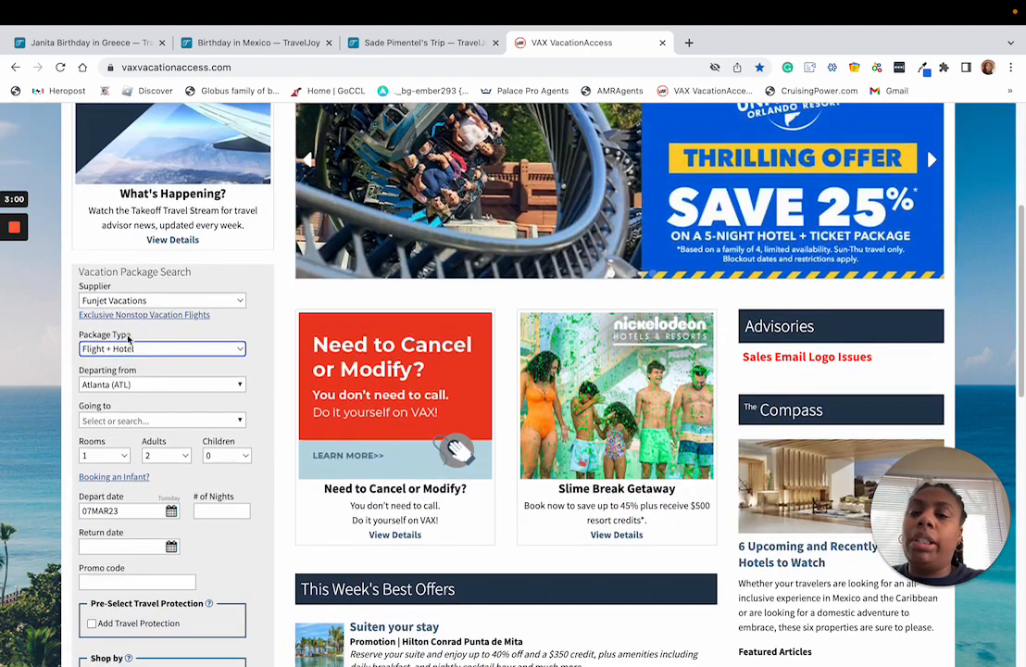
{"action": "left_click", "coordinate": [129, 347]}
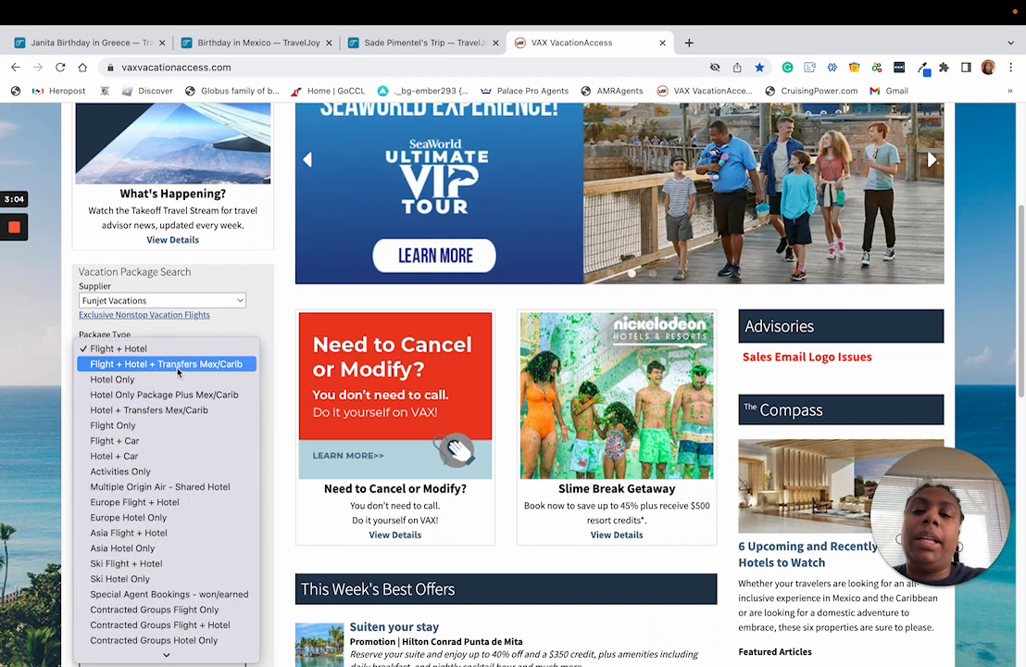
{"action": "left_click", "coordinate": [238, 368]}
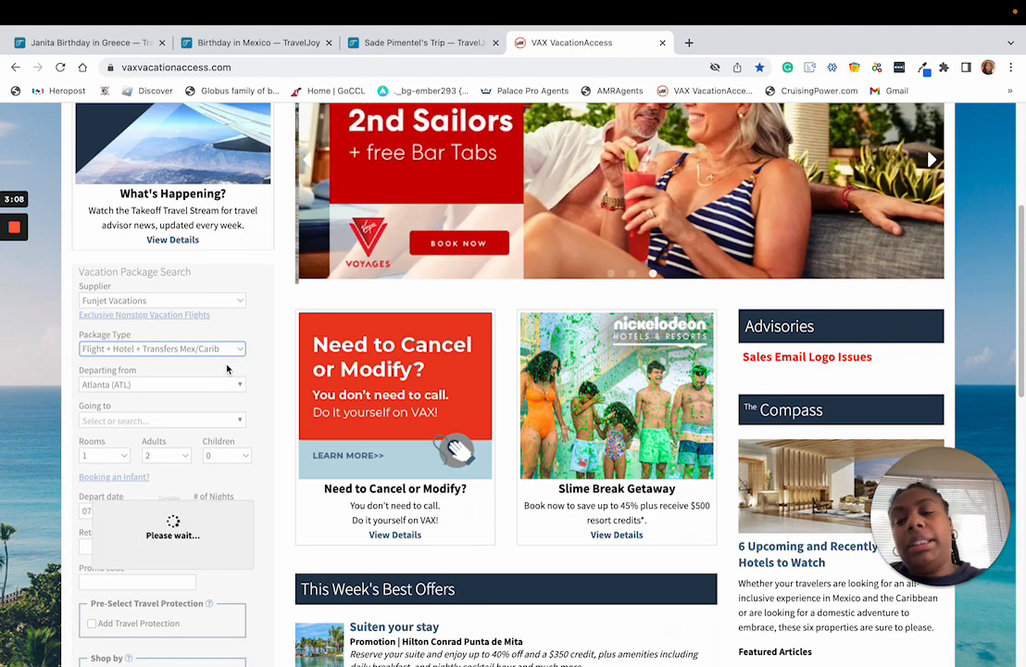
Keep Atlanta (ATL) as the departure city and set the destination to Cancun - Cancun AND Riviera Maya (CUN).
{"action": "scroll", "coordinate": [190, 395], "scroll_direction": "up", "scroll_amount": 3}
{"action": "scroll", "coordinate": [190, 395], "scroll_direction": "down", "scroll_amount": 4}
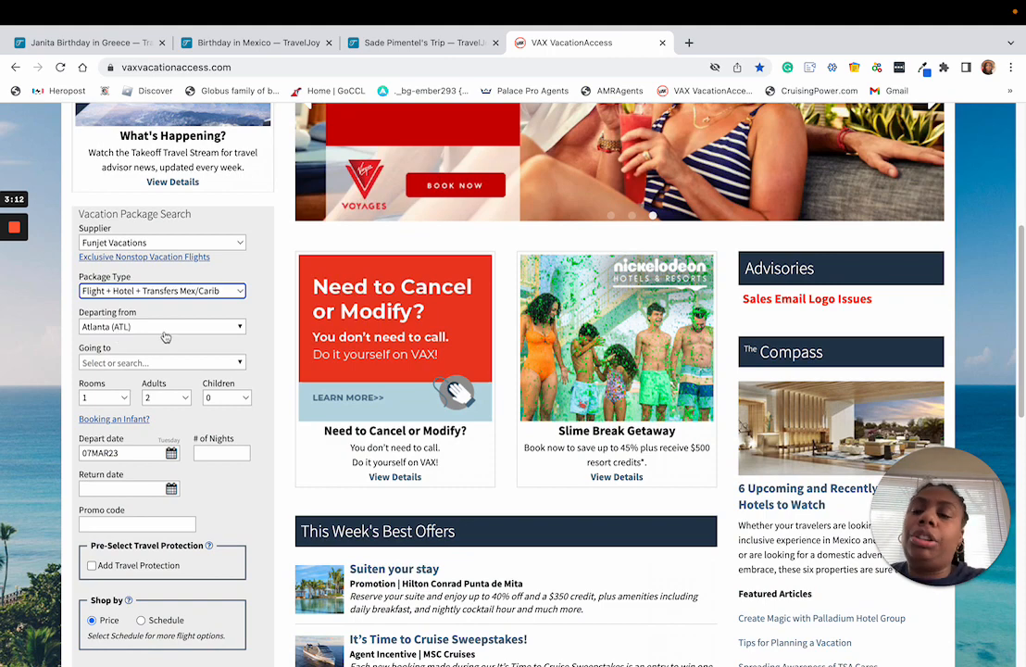
{"action": "left_click", "coordinate": [161, 327]}
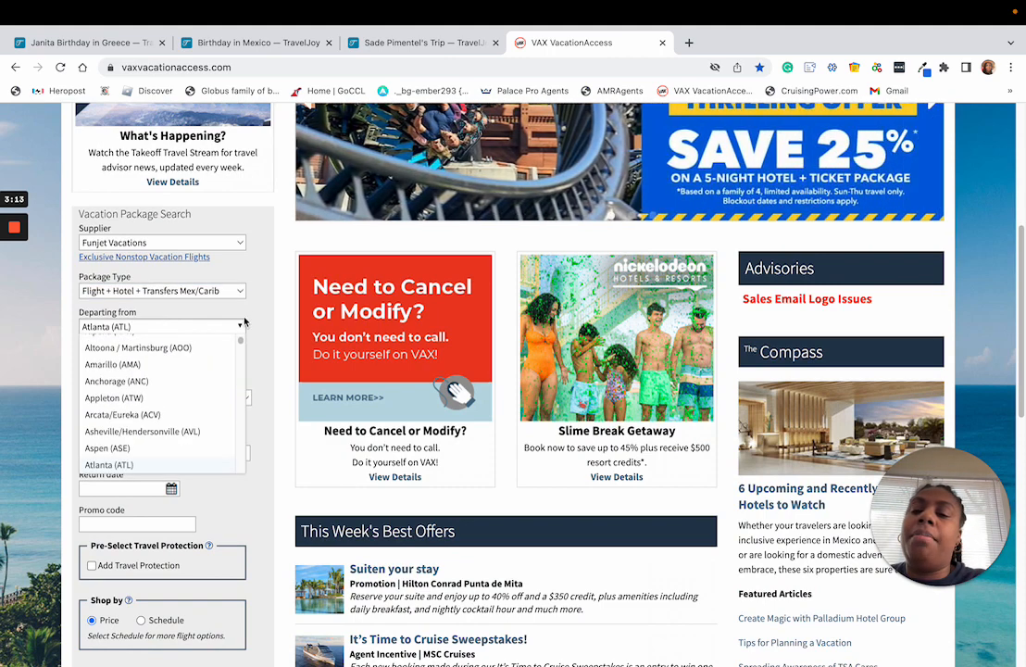
{"action": "left_click", "coordinate": [162, 328]}
{"action": "left_click", "coordinate": [157, 363]}
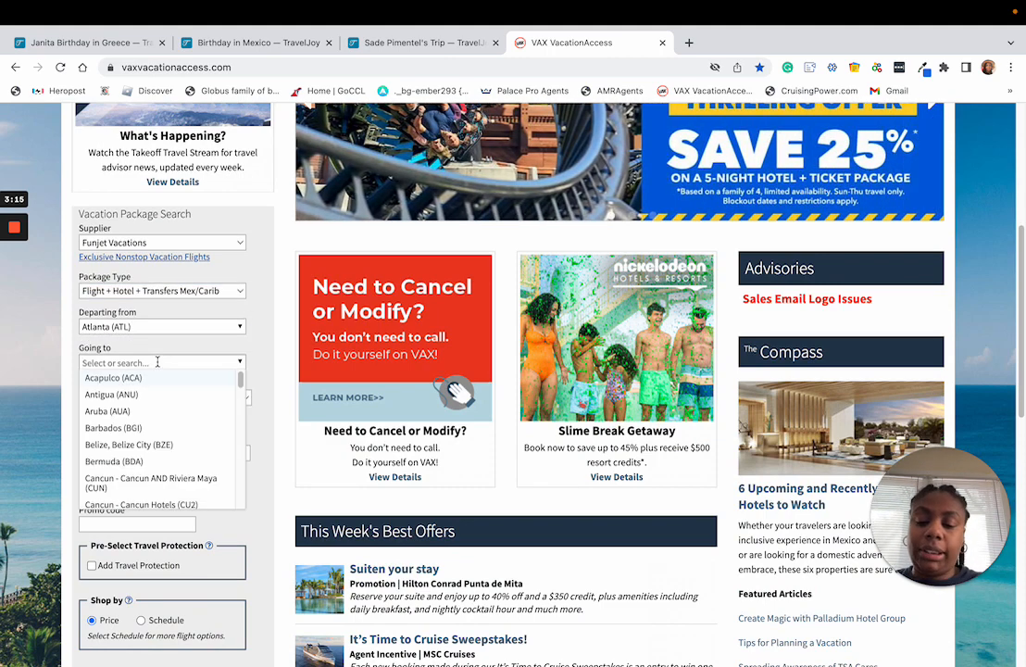
{"action": "type", "text": "CUN"}
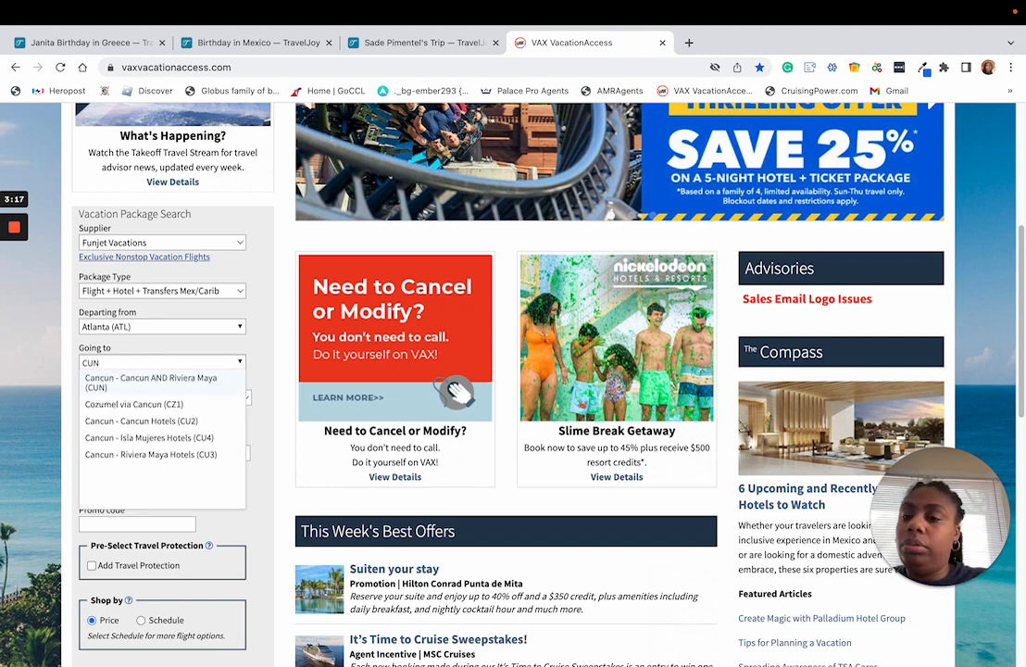
{"action": "left_click", "coordinate": [153, 382]}
{"action": "scroll", "coordinate": [99, 372], "scroll_direction": "down", "scroll_amount": 1}
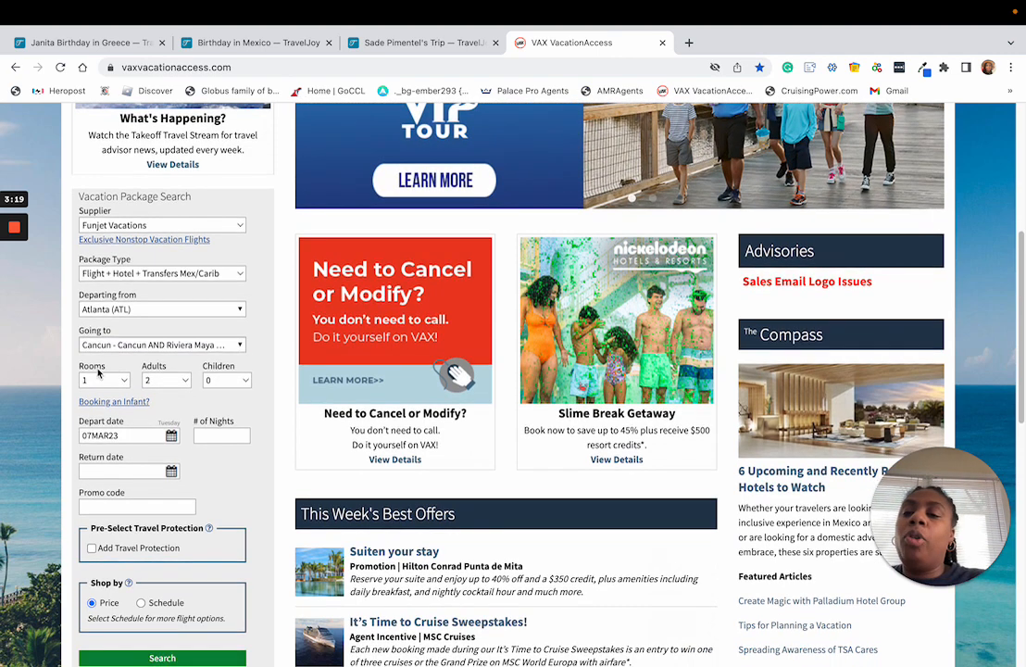
Set the package search's depart date to November 1, 2023.
{"action": "scroll", "coordinate": [171, 436], "scroll_direction": "down", "scroll_amount": 2}
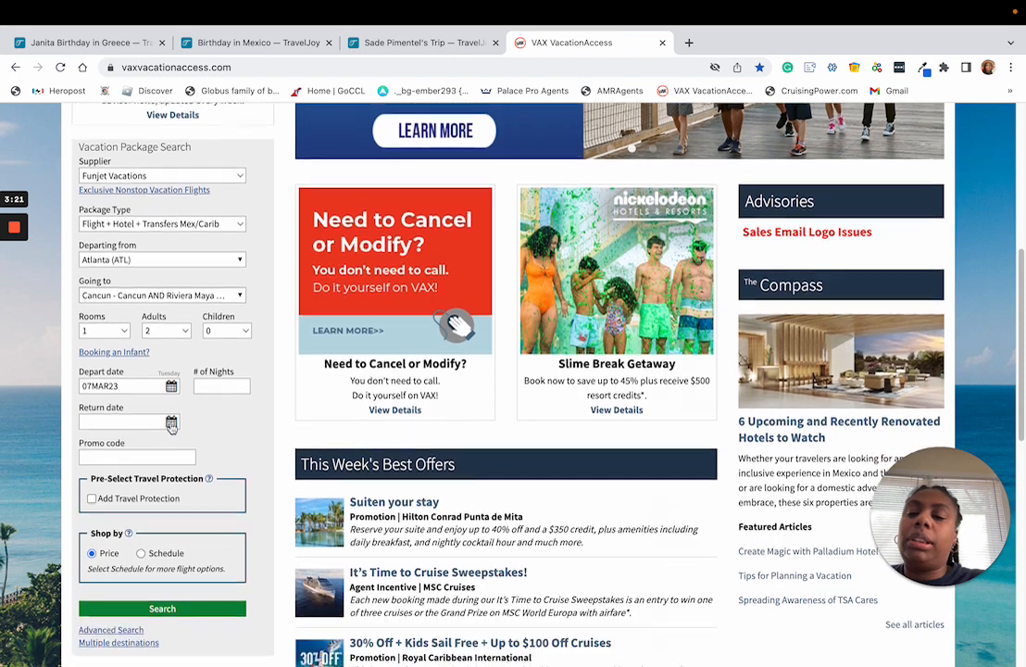
{"action": "left_click", "coordinate": [171, 385]}
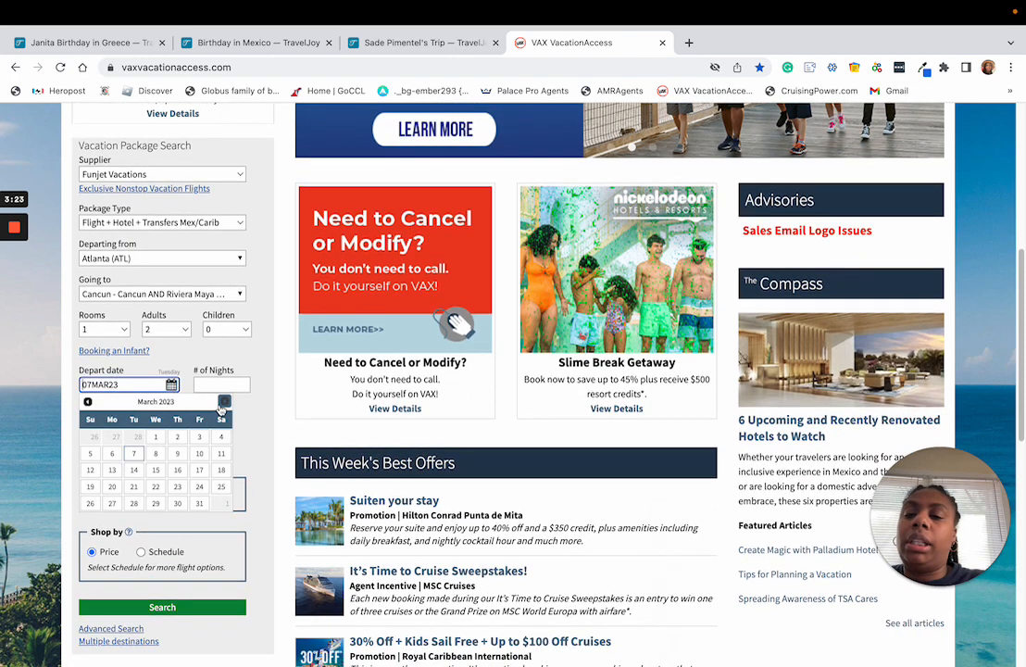
{"action": "left_click", "coordinate": [223, 405]}
{"action": "left_click", "coordinate": [223, 405]}
{"action": "left_click", "coordinate": [223, 405]}
{"action": "left_click", "coordinate": [223, 404]}
{"action": "left_click", "coordinate": [223, 405]}
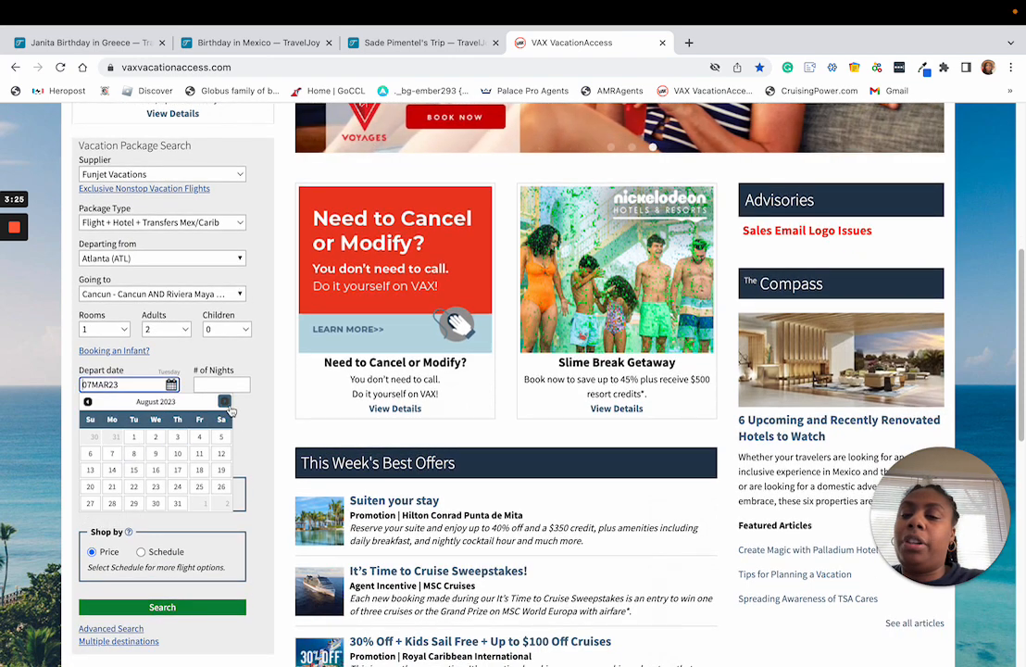
{"action": "left_click", "coordinate": [224, 402]}
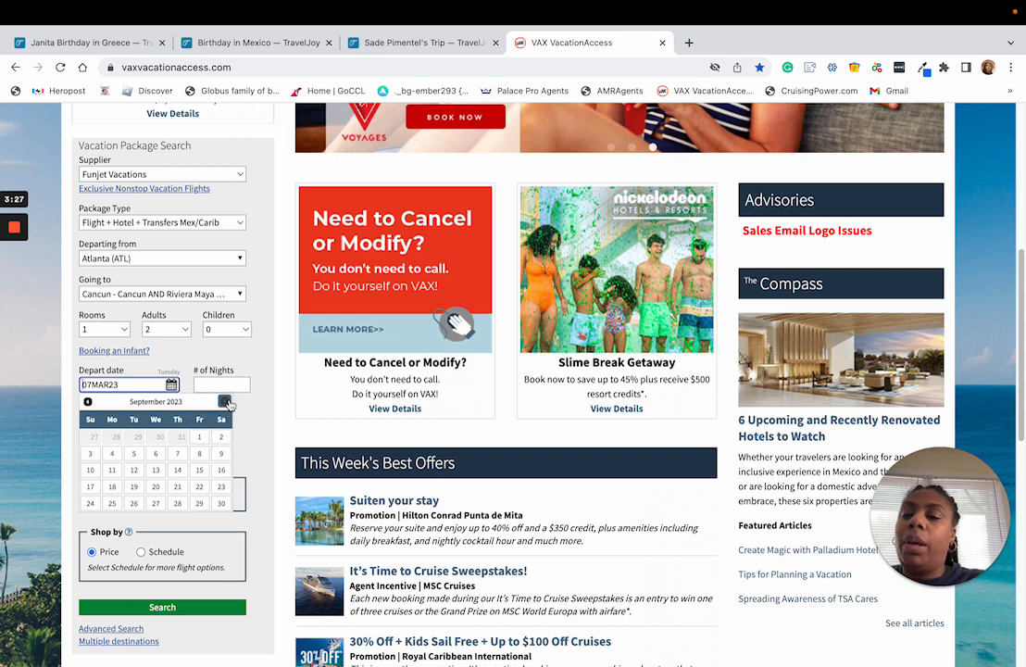
{"action": "left_click", "coordinate": [224, 402]}
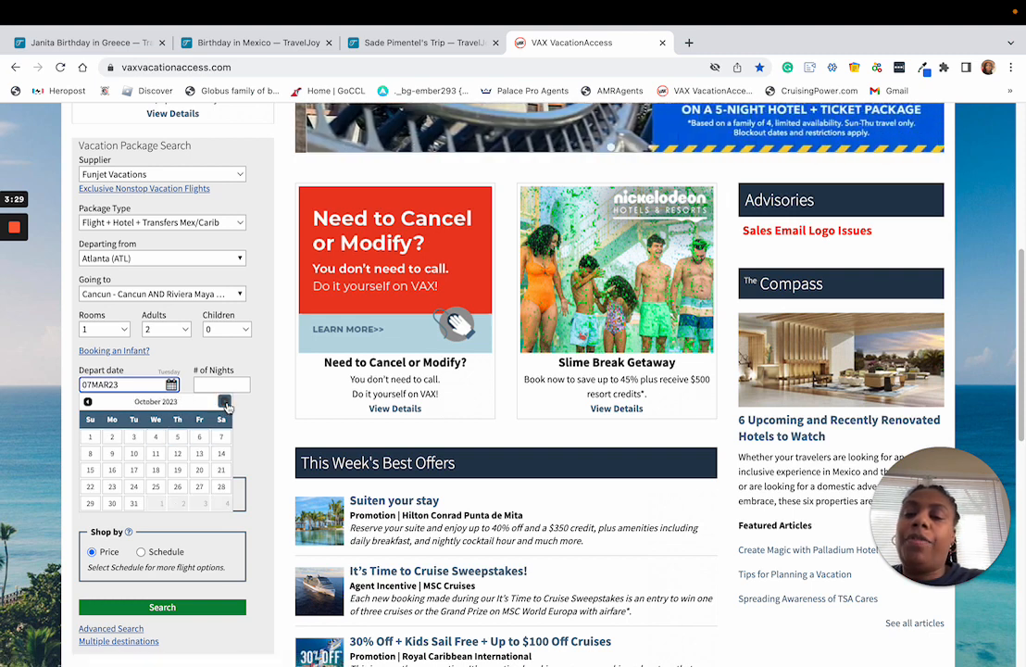
{"action": "left_click", "coordinate": [224, 402]}
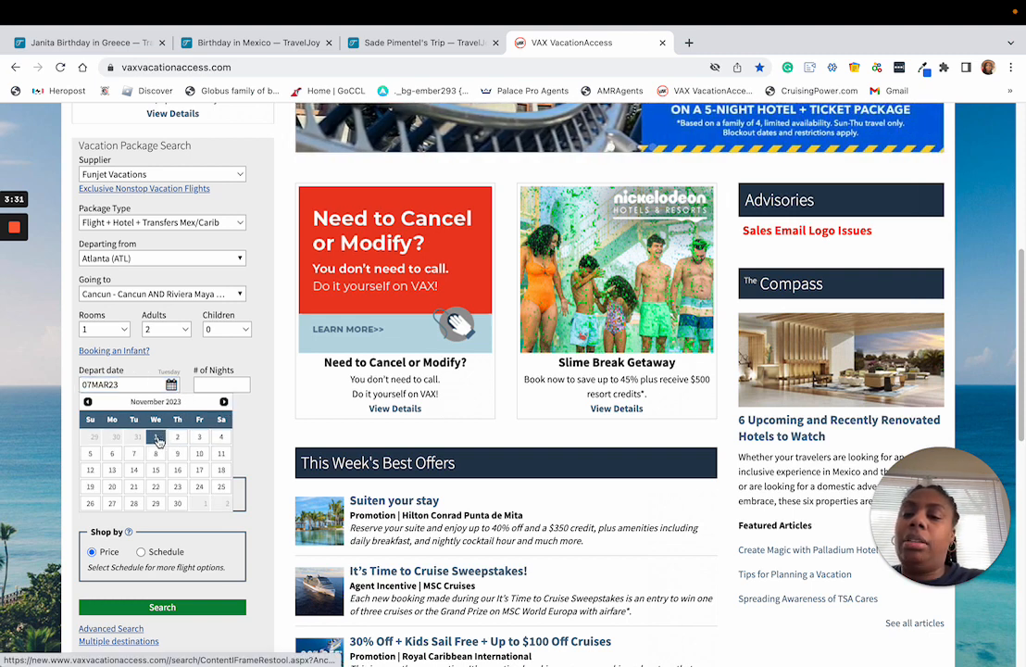
{"action": "left_click", "coordinate": [159, 441]}
Set the package search's return date to November 6, 2023 and run the search for Atlanta to Cancun packages.
{"action": "left_click", "coordinate": [125, 420]}
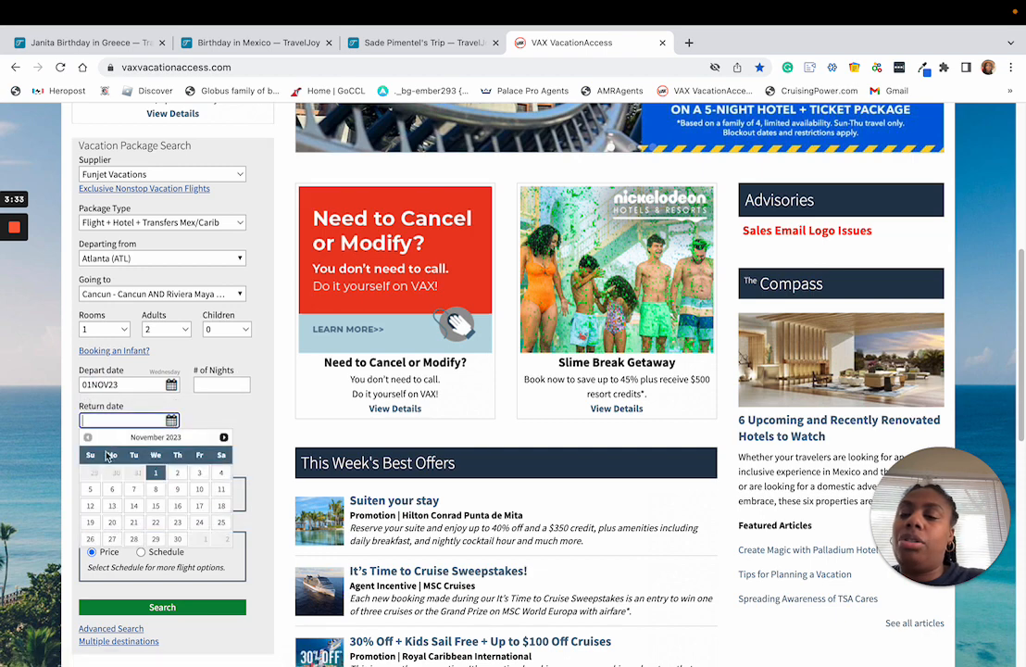
{"action": "left_click", "coordinate": [112, 489]}
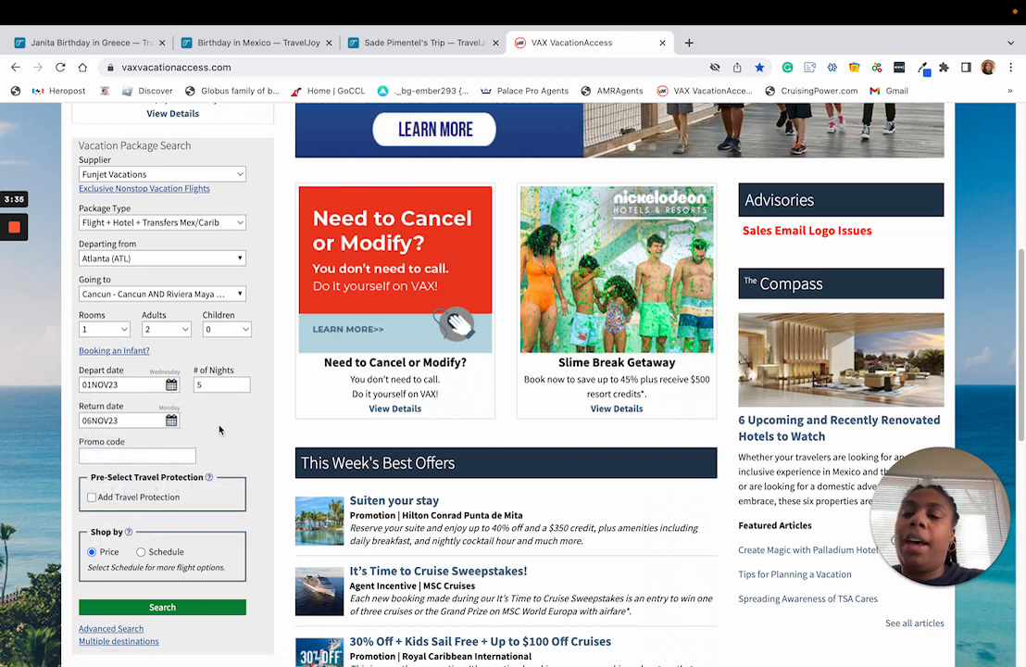
{"action": "scroll", "coordinate": [219, 429], "scroll_direction": "down", "scroll_amount": 2}
{"action": "left_click", "coordinate": [162, 541]}
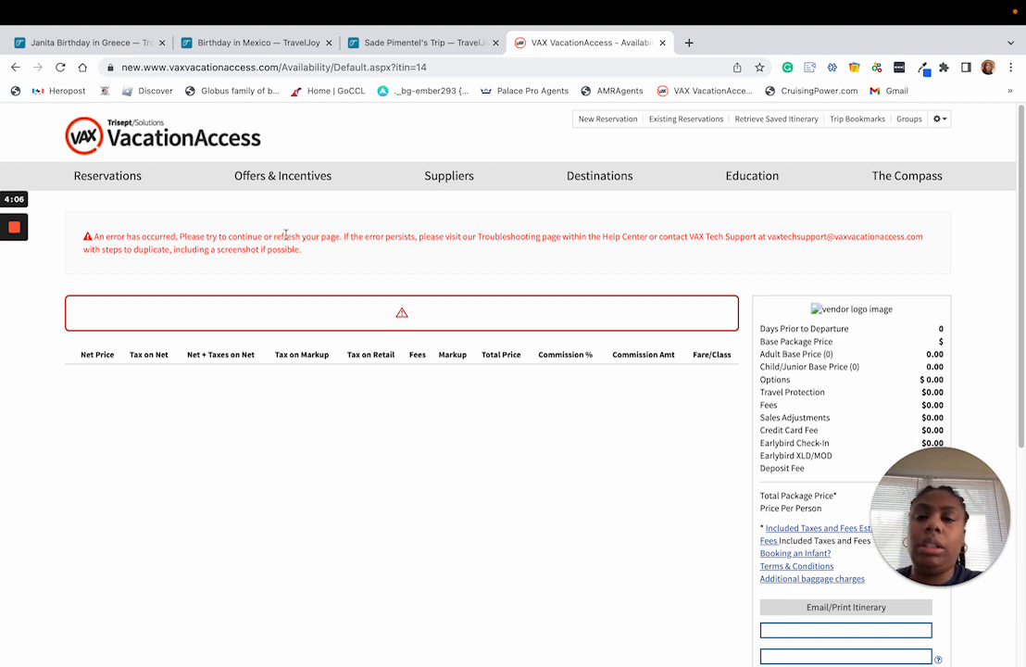
Reopen the vacation package search and set the supplier to Funjet Vacations with package type Flight + Hotel + Transfers Mex/Carib.
{"action": "mouse_move", "coordinate": [119, 176]}
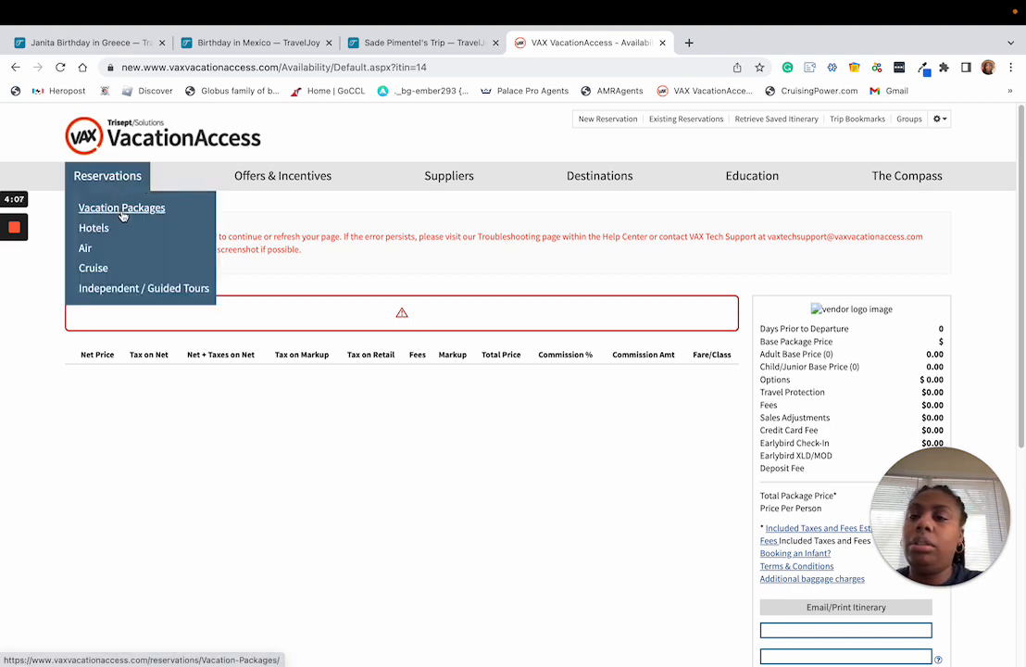
{"action": "left_click", "coordinate": [121, 212]}
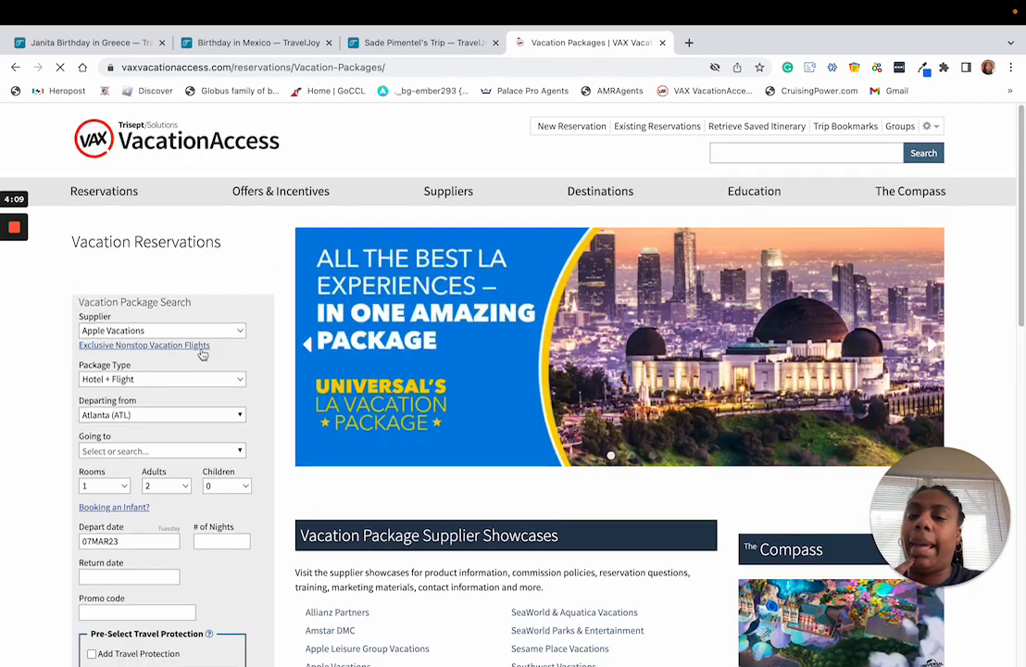
{"action": "scroll", "coordinate": [199, 342], "scroll_direction": "down", "scroll_amount": 5}
{"action": "scroll", "coordinate": [192, 306], "scroll_direction": "up", "scroll_amount": 5}
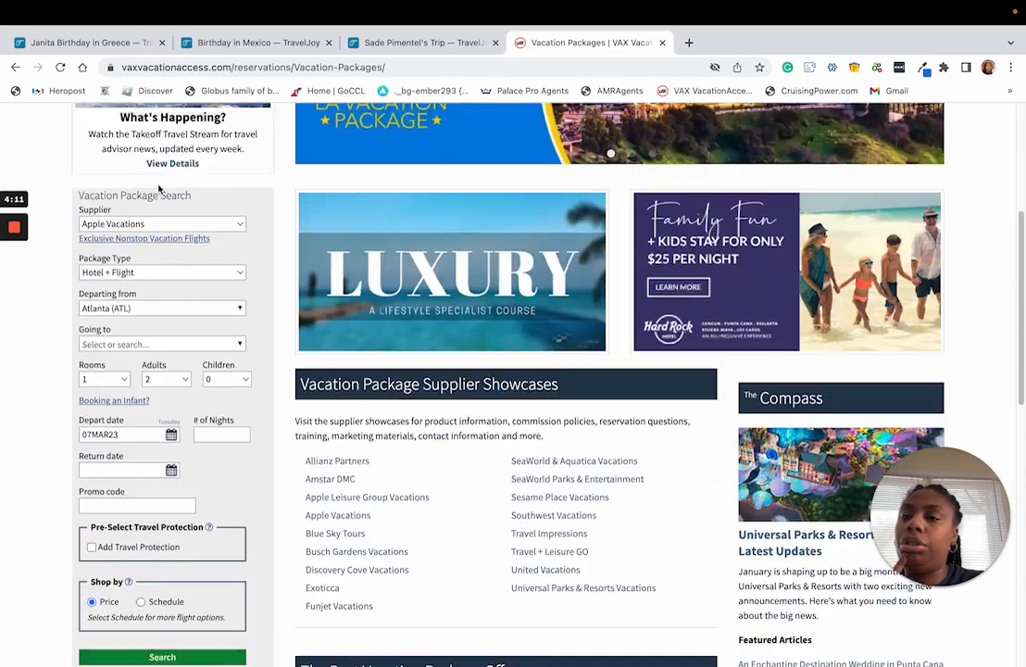
{"action": "left_click", "coordinate": [130, 223]}
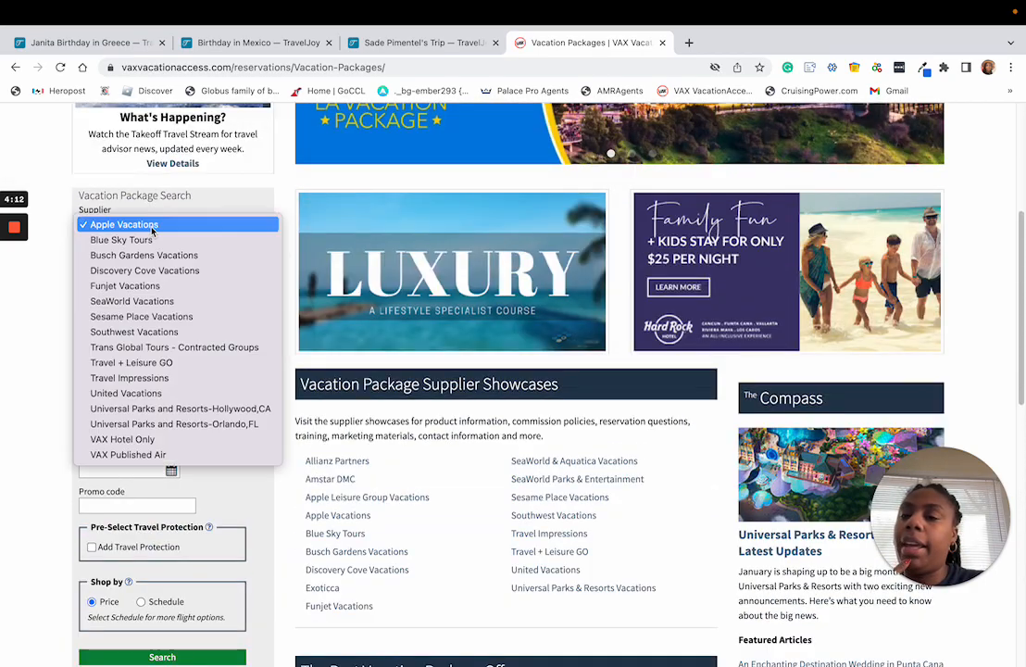
{"action": "left_click", "coordinate": [148, 287]}
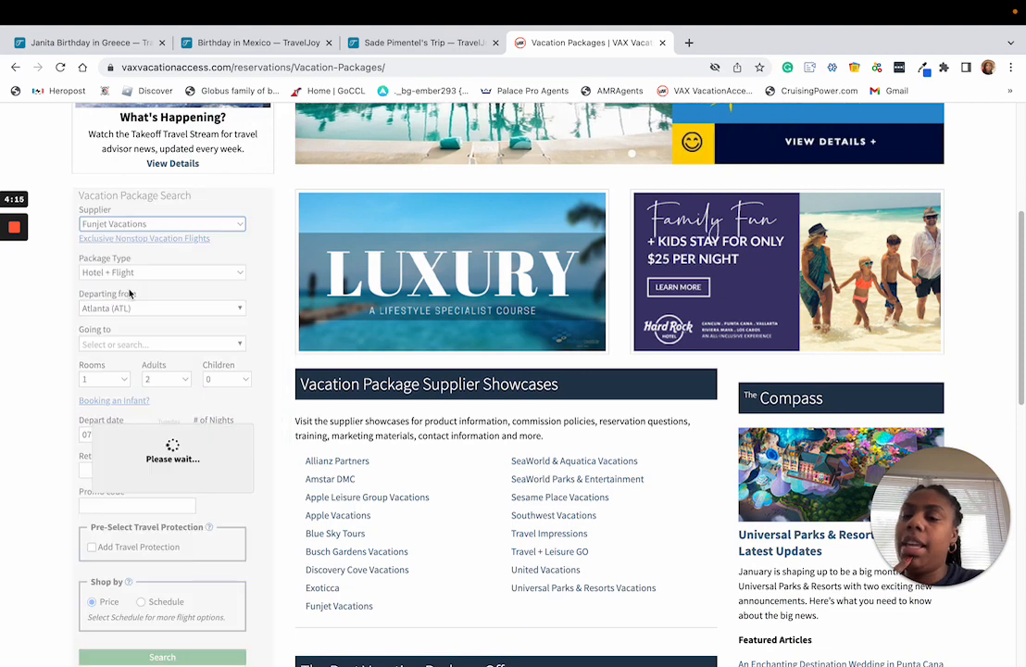
{"action": "scroll", "coordinate": [157, 342], "scroll_direction": "down", "scroll_amount": 3}
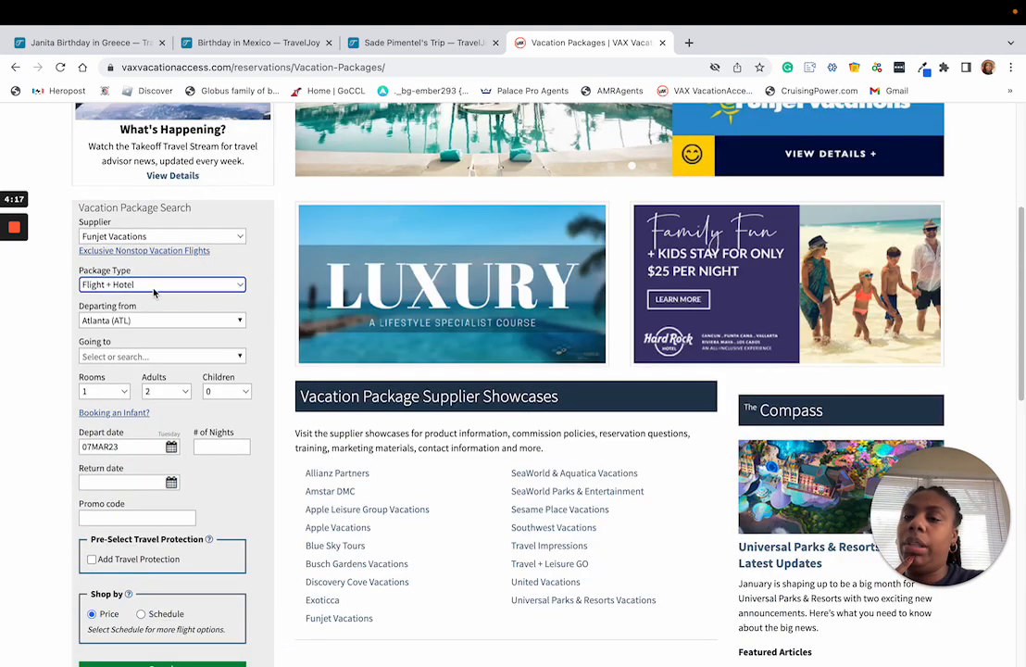
{"action": "left_click", "coordinate": [154, 293]}
{"action": "left_click", "coordinate": [227, 299]}
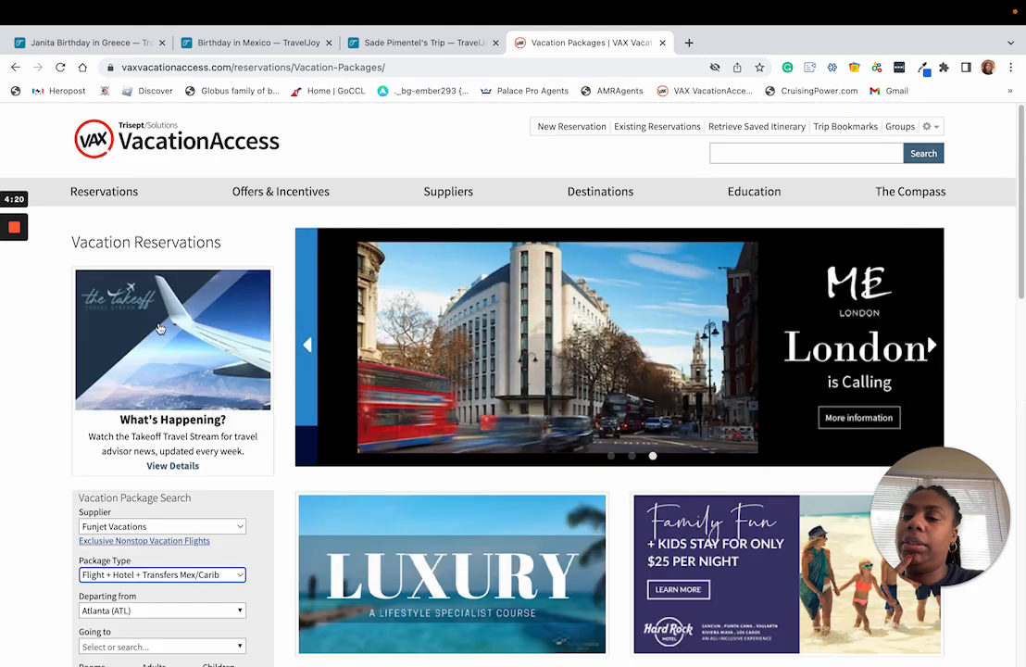
Change the package search's departure city to Baltimore (BWI).
{"action": "scroll", "coordinate": [150, 331], "scroll_direction": "down", "scroll_amount": 1}
{"action": "left_click", "coordinate": [141, 481]}
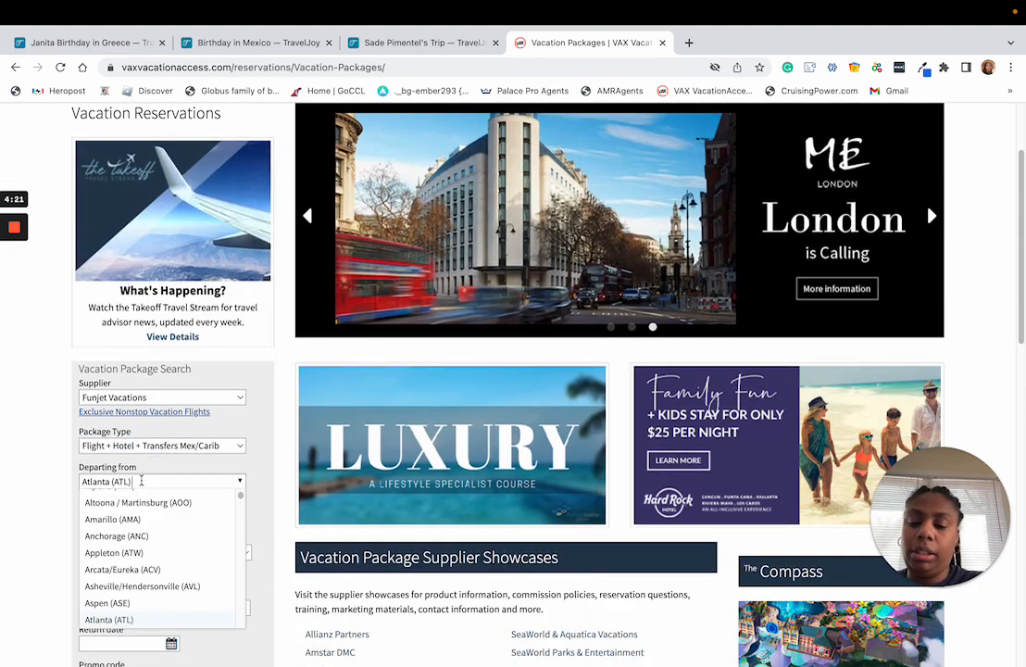
{"action": "type", "text": "ba"}
{"action": "left_click", "coordinate": [129, 531]}
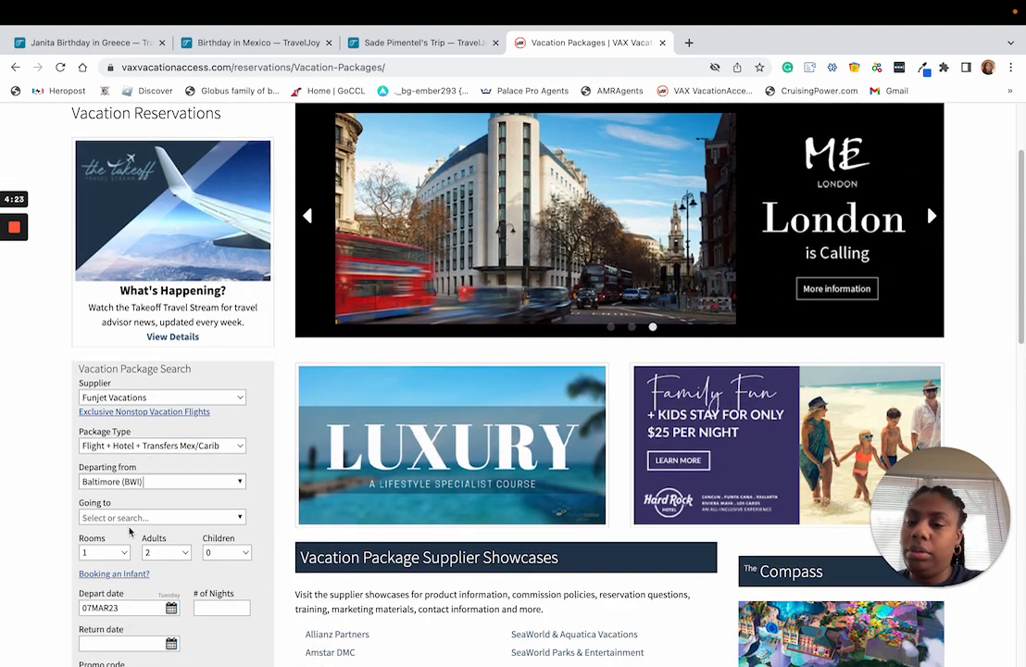
Set the package search's destination to Cancun - Cancun AND Riviera Maya (CUN).
{"action": "scroll", "coordinate": [131, 531], "scroll_direction": "down", "scroll_amount": 1}
{"action": "left_click", "coordinate": [146, 393]}
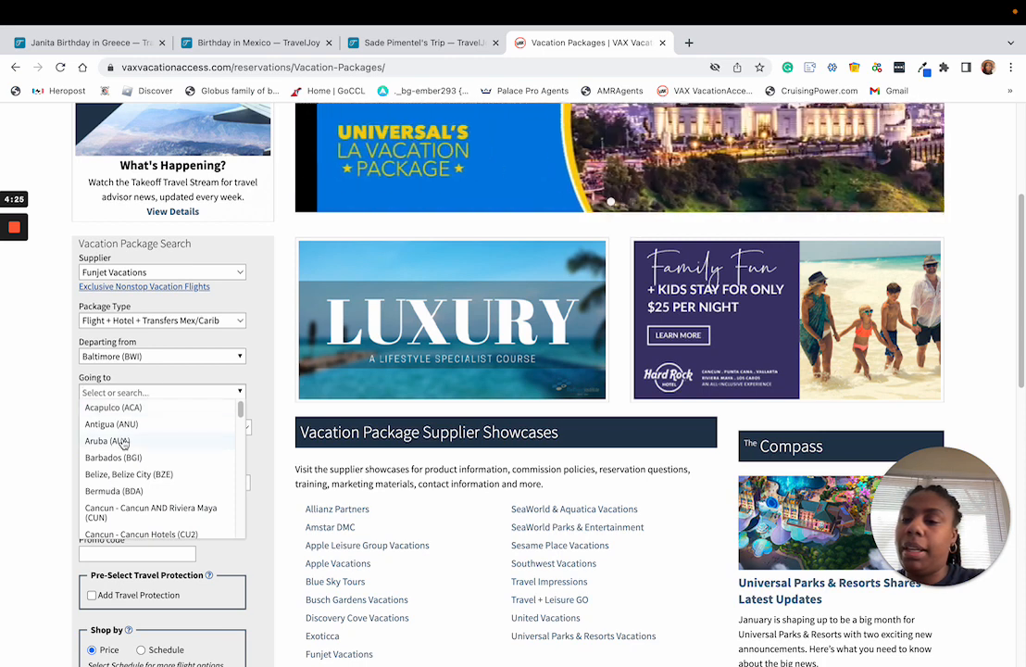
{"action": "scroll", "coordinate": [123, 443], "scroll_direction": "down", "scroll_amount": 1}
{"action": "type", "text": "ca"}
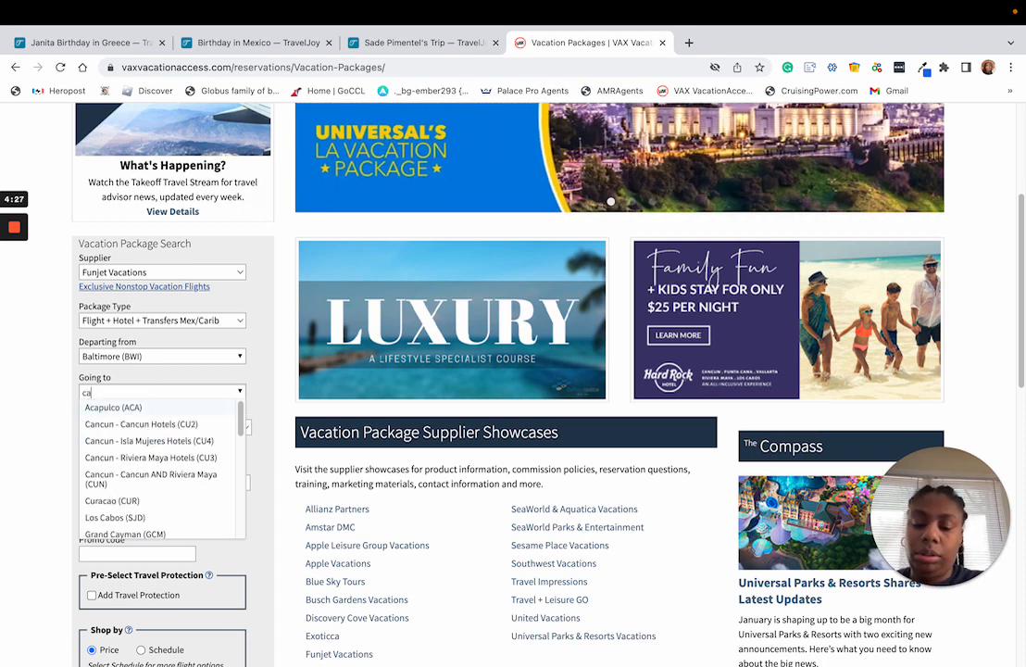
{"action": "type", "text": "n"}
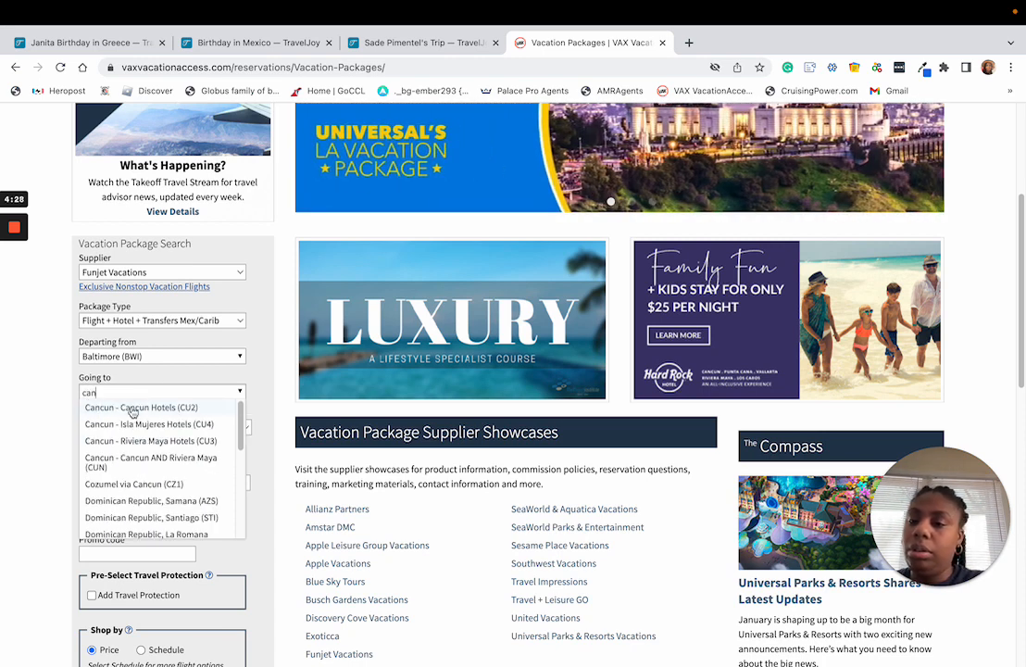
{"action": "left_click", "coordinate": [144, 461]}
{"action": "left_click", "coordinate": [171, 391]}
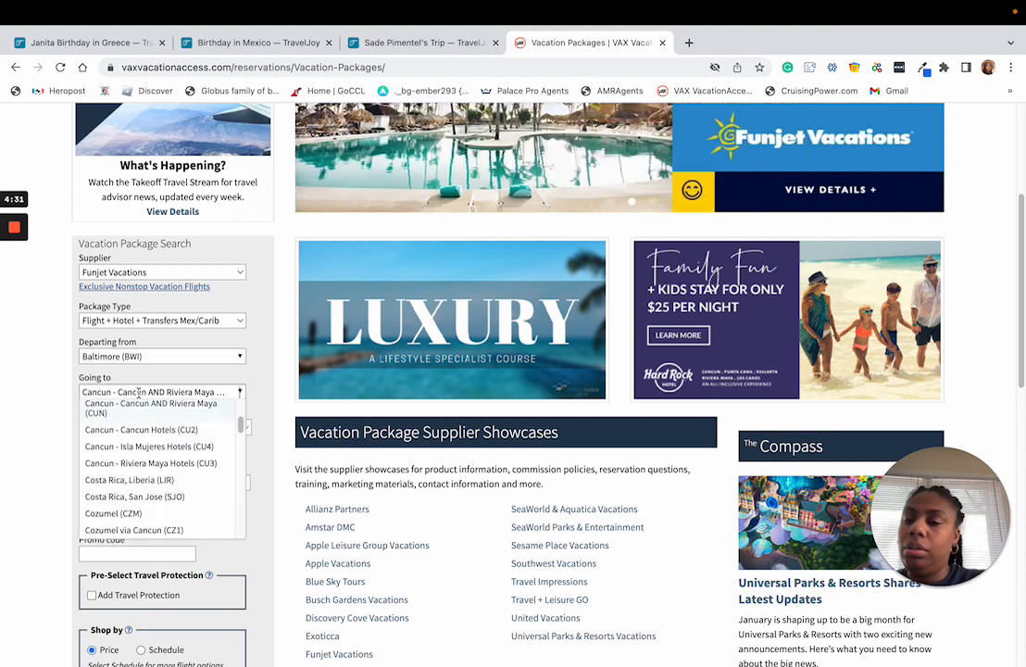
{"action": "left_click", "coordinate": [171, 389]}
Set the package search's depart date to September 4, 2023.
{"action": "scroll", "coordinate": [170, 477], "scroll_direction": "down", "scroll_amount": 2}
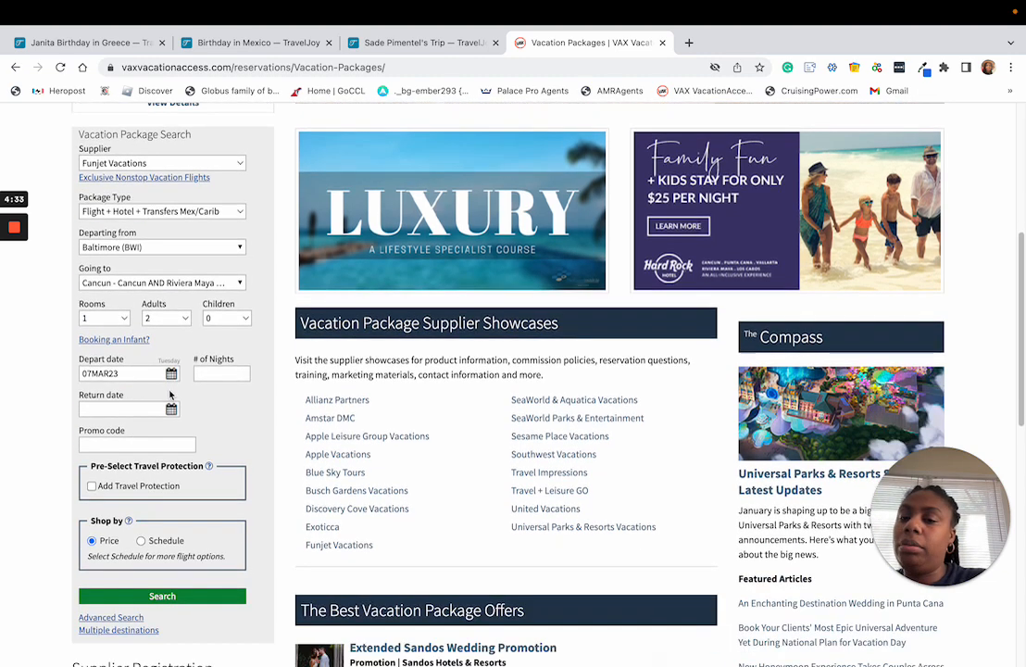
{"action": "left_click", "coordinate": [173, 374]}
{"action": "left_click", "coordinate": [224, 391]}
{"action": "left_click", "coordinate": [224, 391]}
{"action": "left_click", "coordinate": [224, 391]}
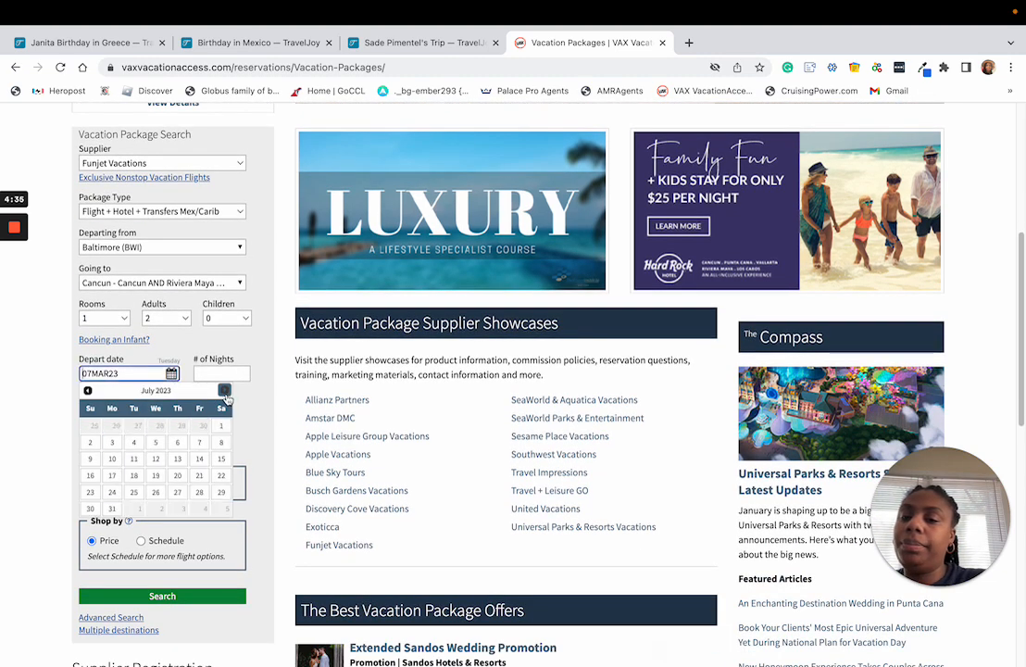
{"action": "left_click", "coordinate": [224, 391]}
{"action": "left_click", "coordinate": [224, 391]}
{"action": "left_click", "coordinate": [224, 391]}
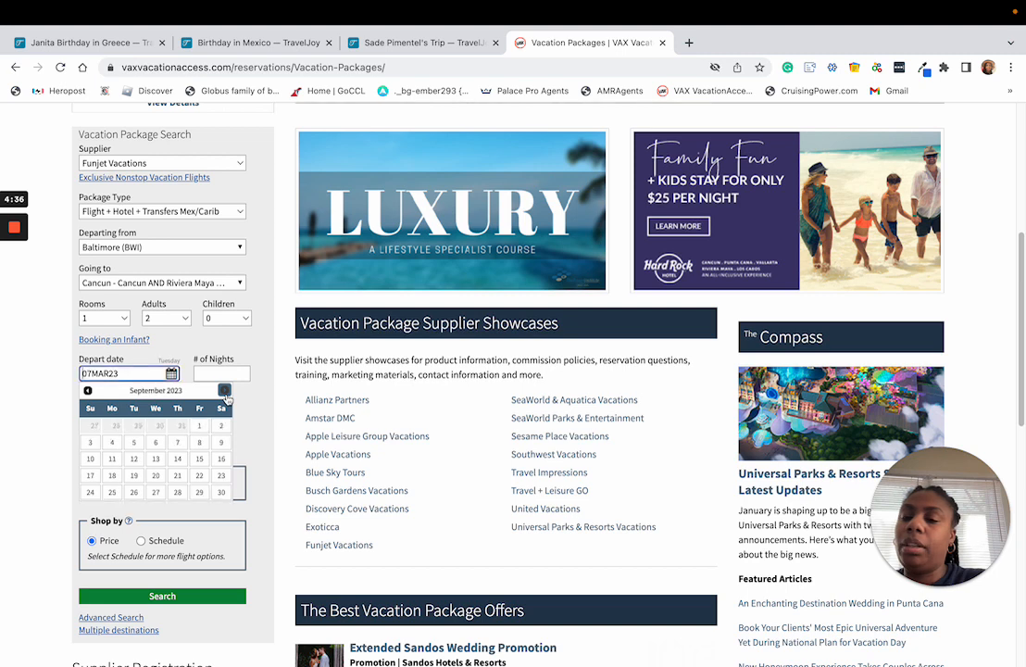
{"action": "left_click", "coordinate": [119, 443]}
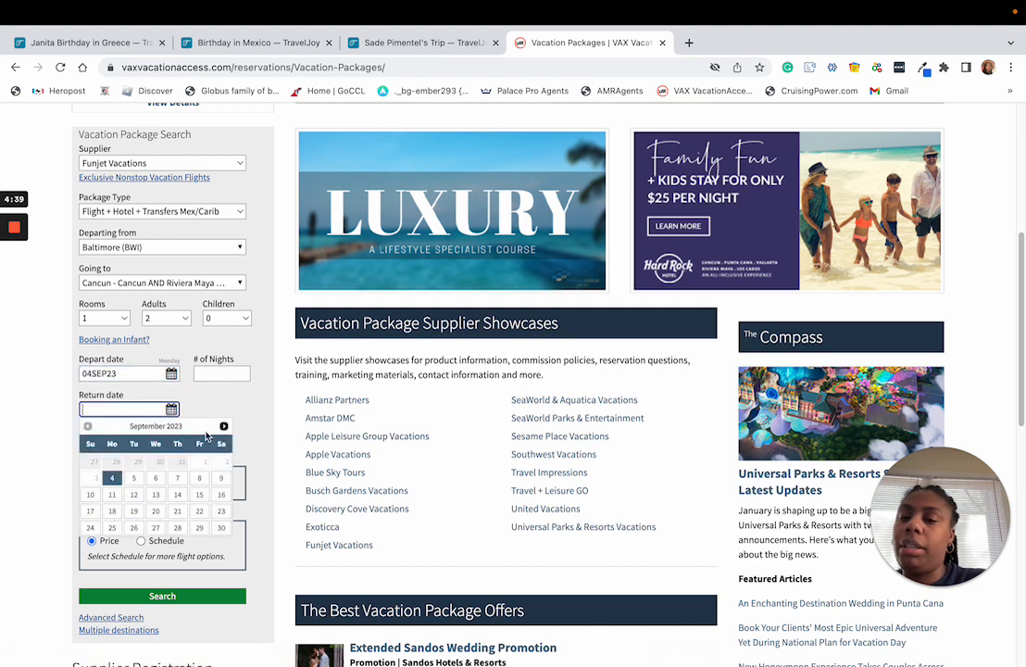
Set the return date to September 8, 2023 and run the search for Baltimore to Cancun packages.
{"action": "left_click", "coordinate": [200, 479]}
{"action": "scroll", "coordinate": [194, 481], "scroll_direction": "down", "scroll_amount": 3}
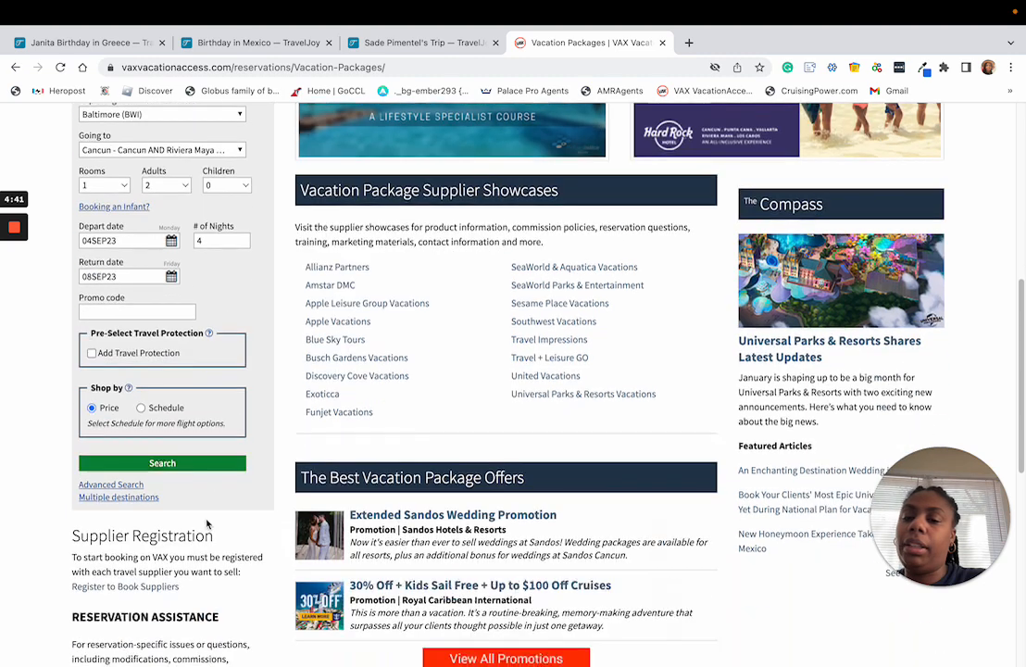
{"action": "left_click", "coordinate": [185, 464]}
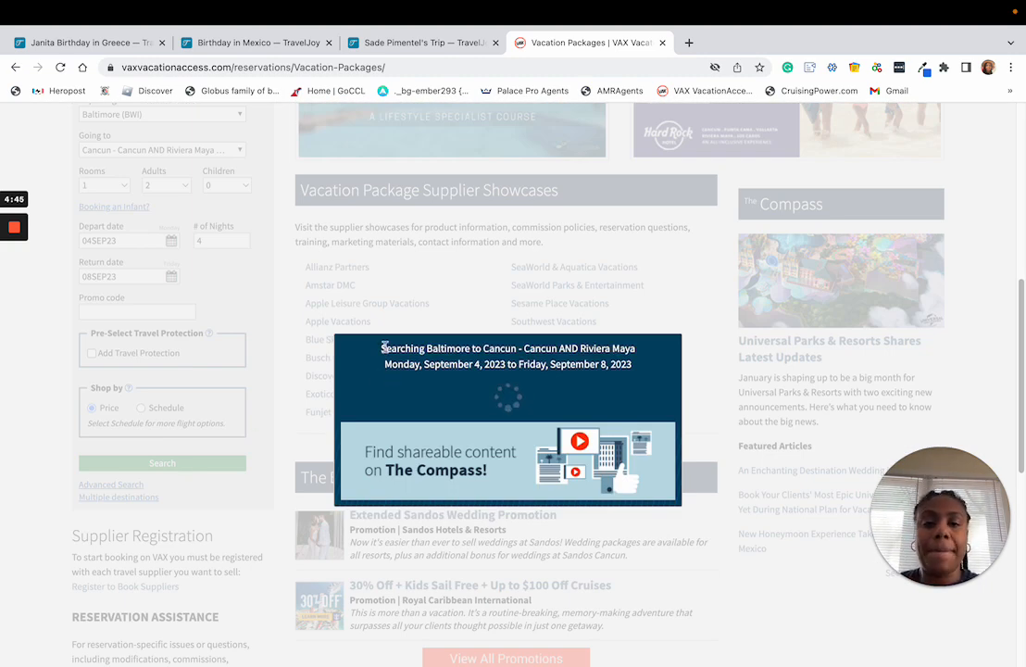
Switch to the client's trip in TravelJoy and create a smart proposal for it.
{"action": "left_click", "coordinate": [414, 42]}
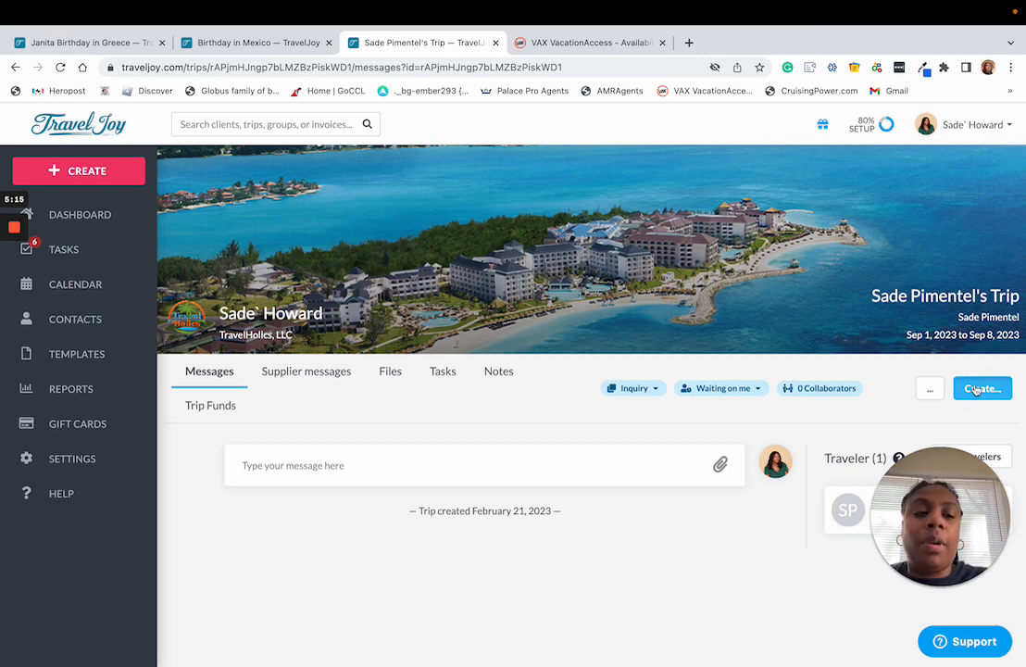
{"action": "left_click_drag", "start_coordinate": [900, 501], "coordinate": [401, 501]}
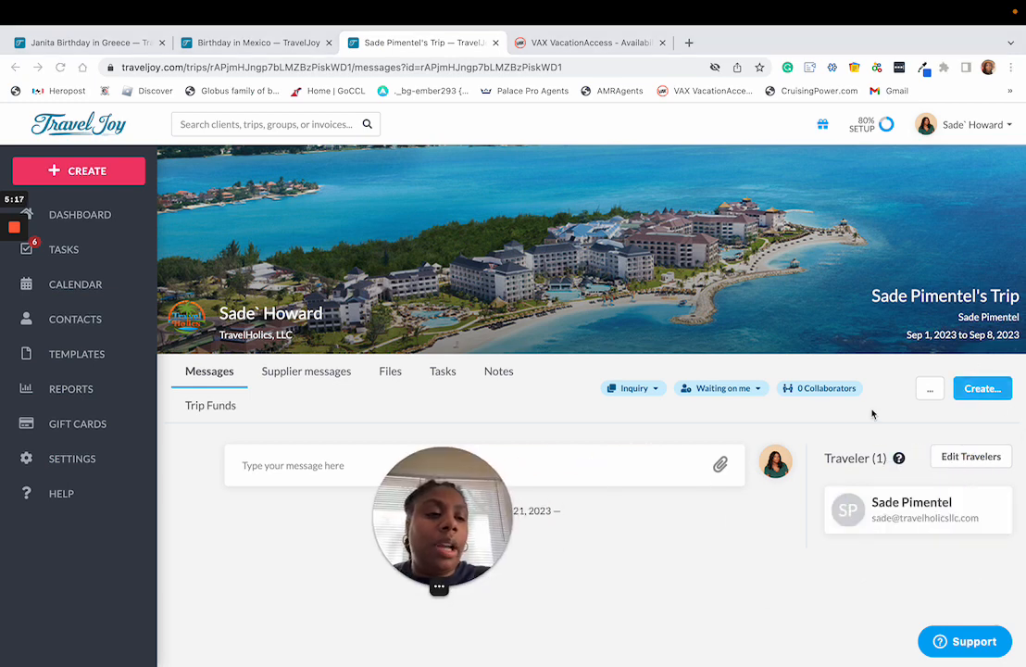
{"action": "left_click", "coordinate": [842, 338]}
{"action": "left_click", "coordinate": [971, 394]}
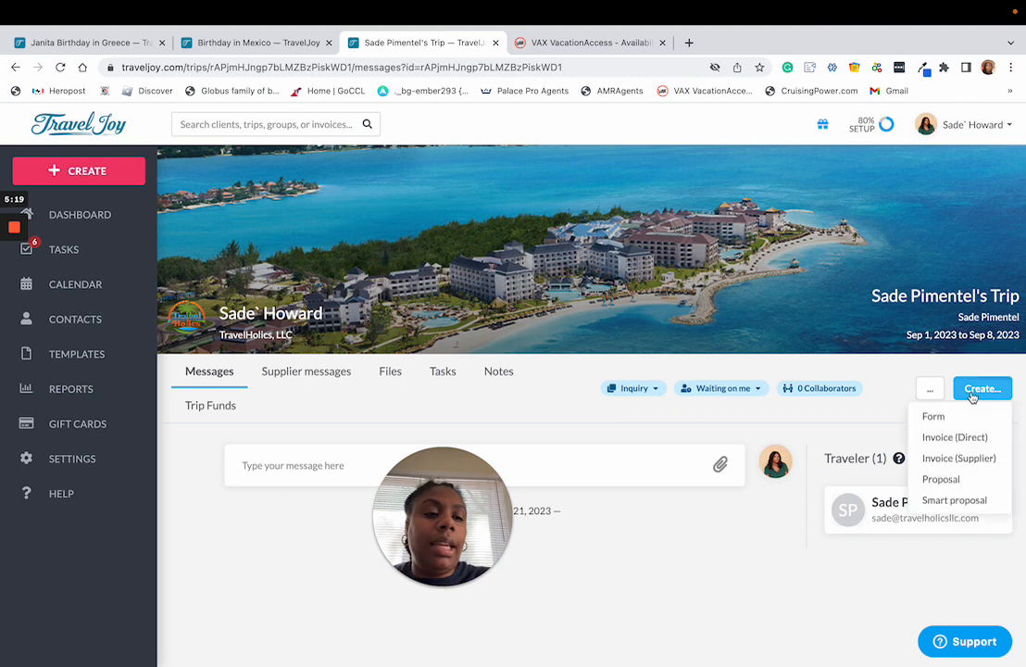
{"action": "left_click", "coordinate": [954, 502]}
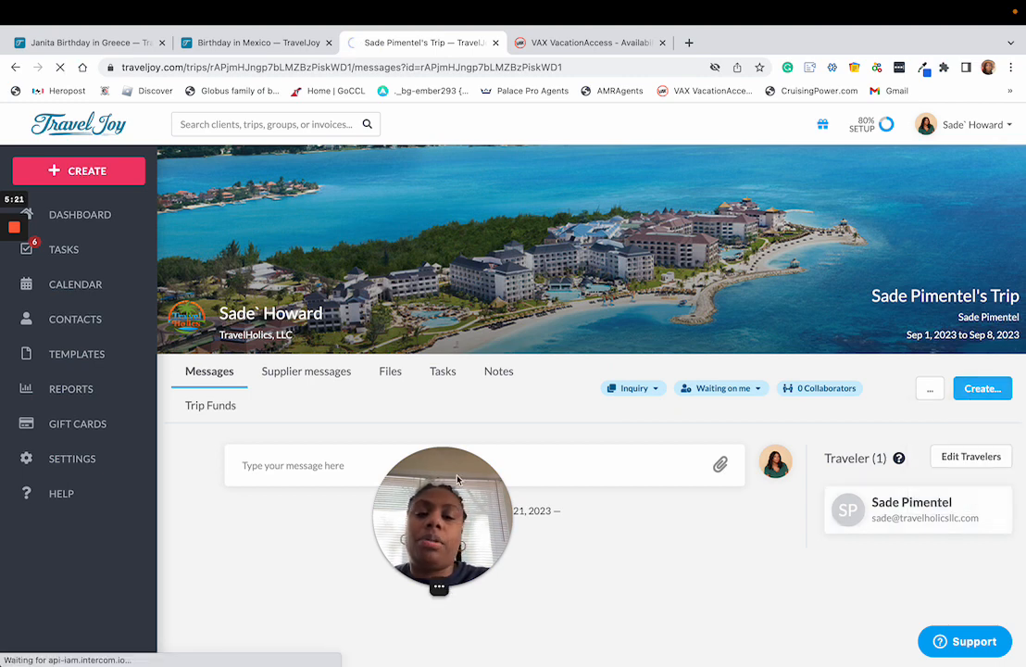
{"action": "left_click_drag", "start_coordinate": [465, 516], "coordinate": [104, 542]}
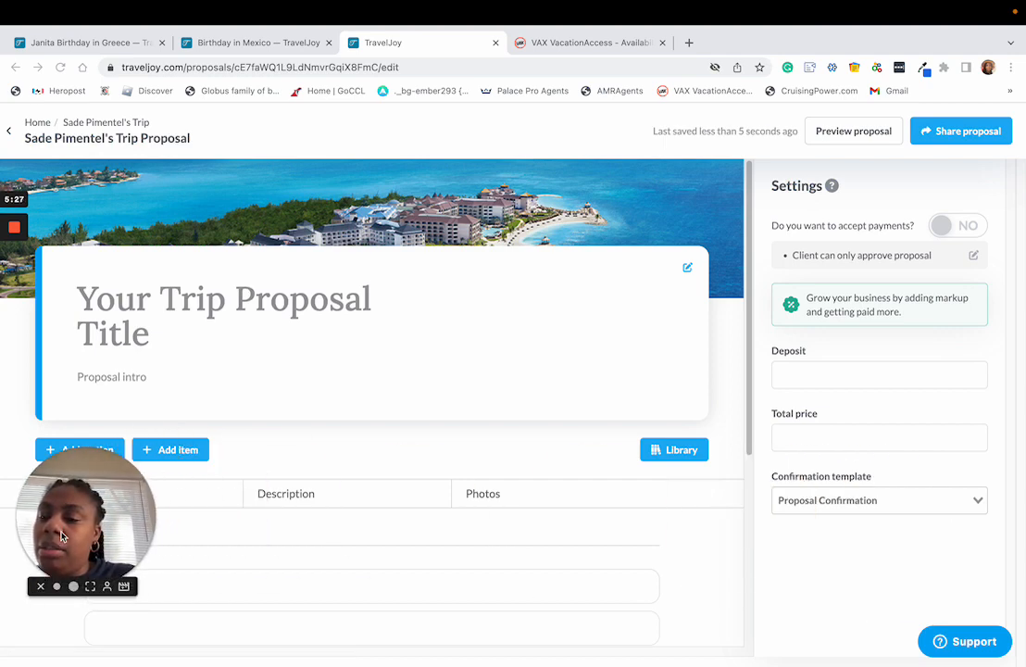
{"action": "left_click", "coordinate": [40, 587]}
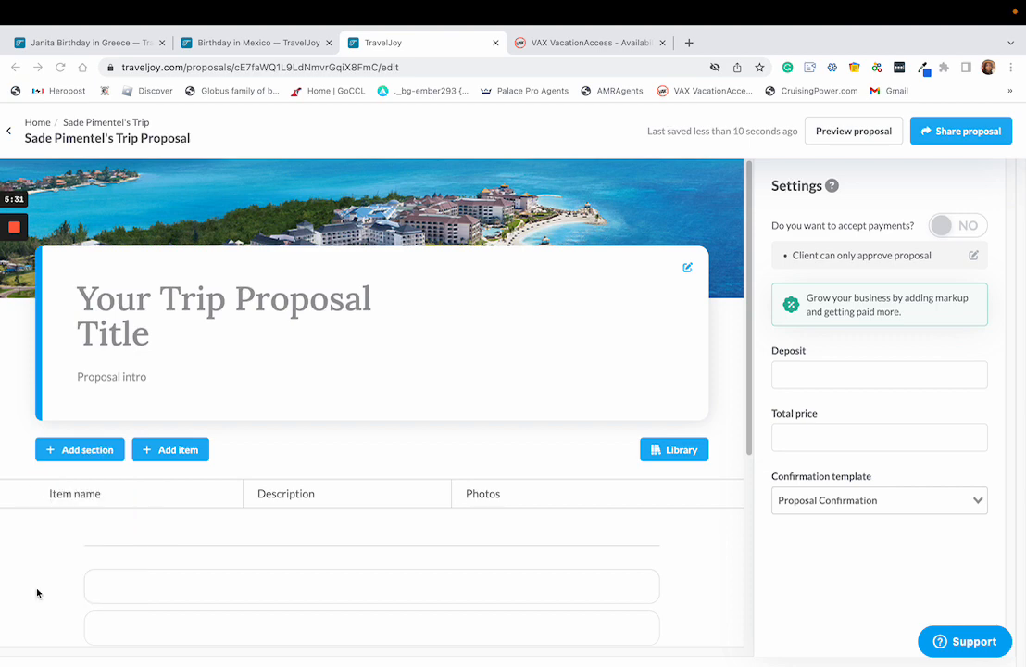
Switch back to VAX VacationAccess and open the vacation packages reservation page.
{"action": "left_click", "coordinate": [519, 42]}
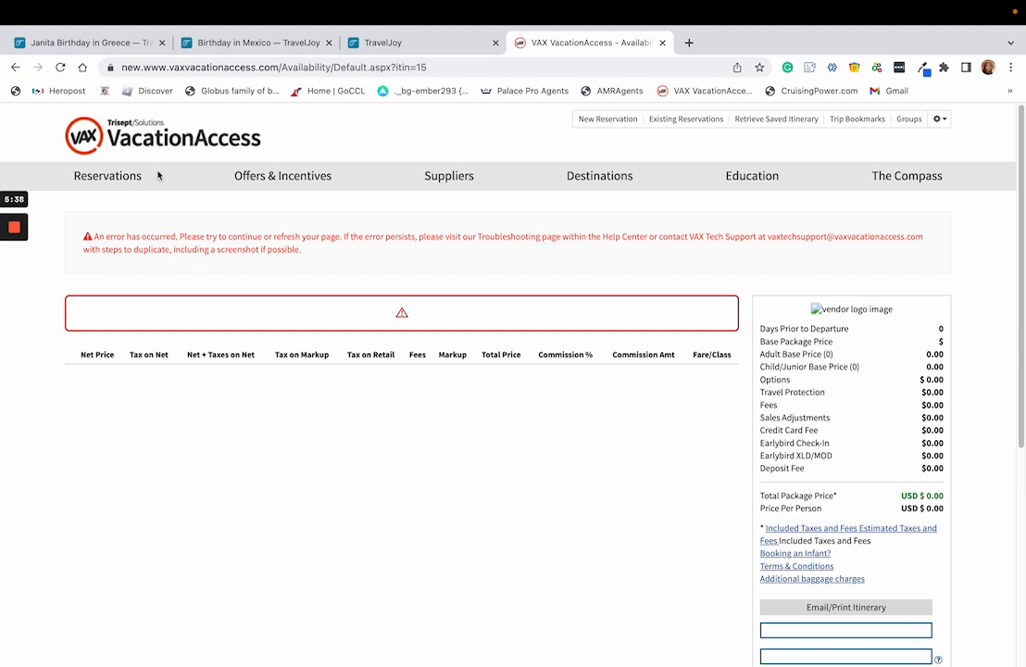
{"action": "left_click", "coordinate": [90, 172]}
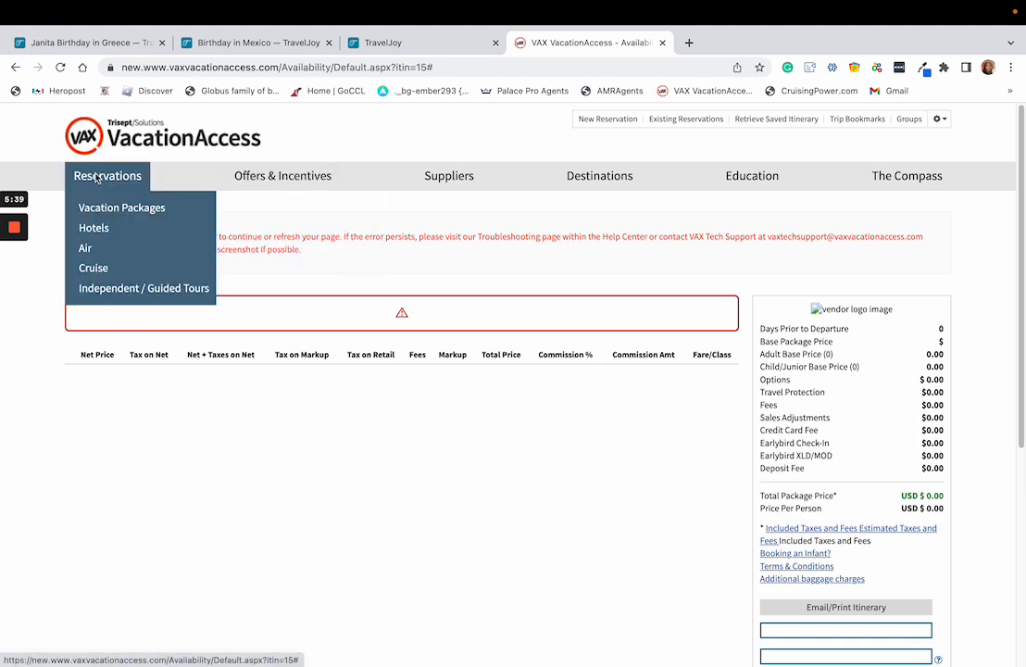
{"action": "left_click", "coordinate": [109, 210]}
{"action": "mouse_move", "coordinate": [98, 184]}
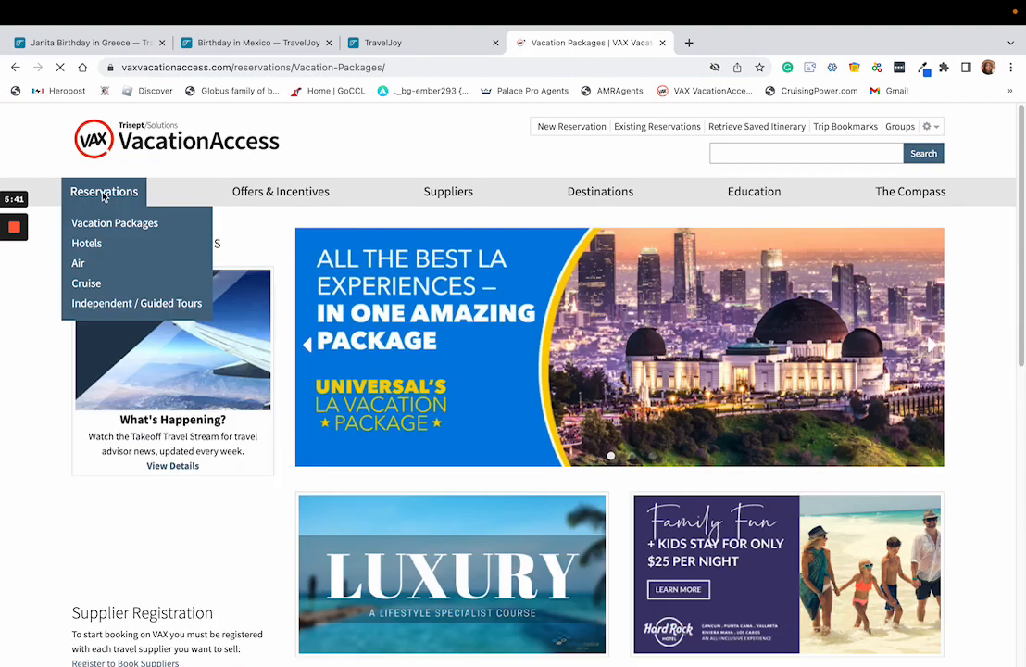
{"action": "left_click", "coordinate": [94, 237]}
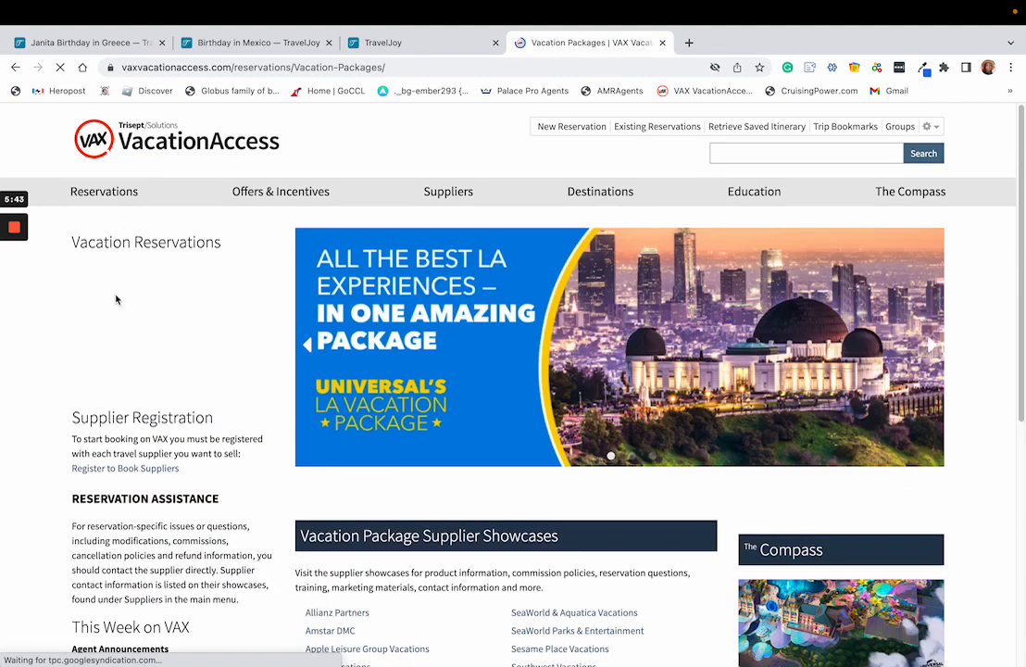
Set the vacation package search's supplier to United Vacations.
{"action": "scroll", "coordinate": [129, 407], "scroll_direction": "down", "scroll_amount": 3}
{"action": "scroll", "coordinate": [113, 428], "scroll_direction": "down", "scroll_amount": 3}
{"action": "scroll", "coordinate": [88, 237], "scroll_direction": "up", "scroll_amount": 2}
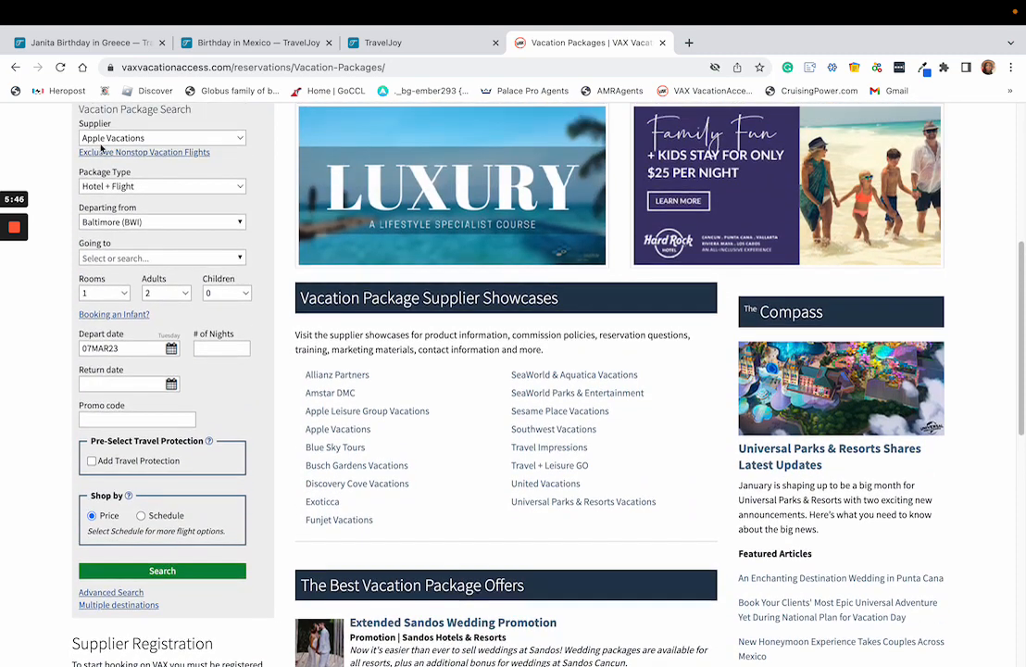
{"action": "left_click", "coordinate": [103, 140]}
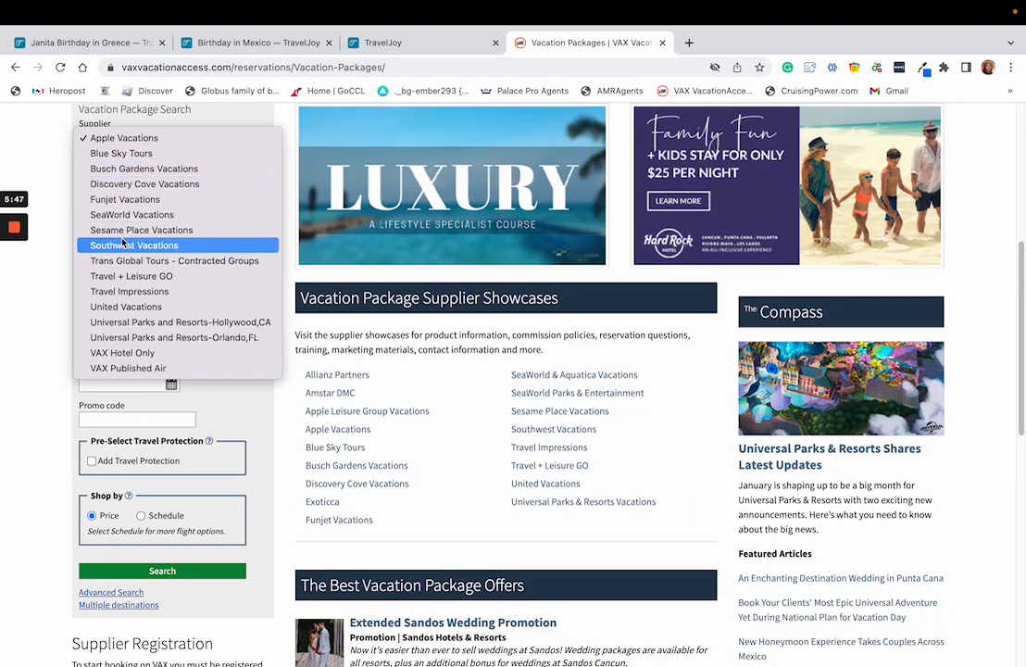
{"action": "left_click", "coordinate": [126, 307]}
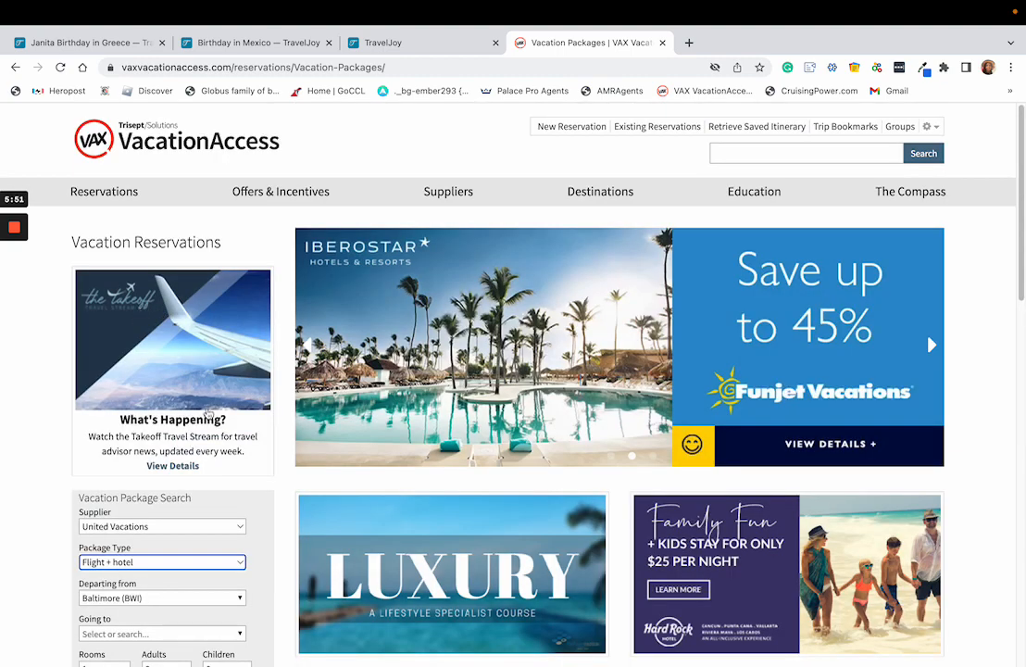
Set the package search's depart date to September 1, 2023 and the return date to September 6, 2023.
{"action": "scroll", "coordinate": [144, 350], "scroll_direction": "down", "scroll_amount": 5}
{"action": "left_click", "coordinate": [171, 247]}
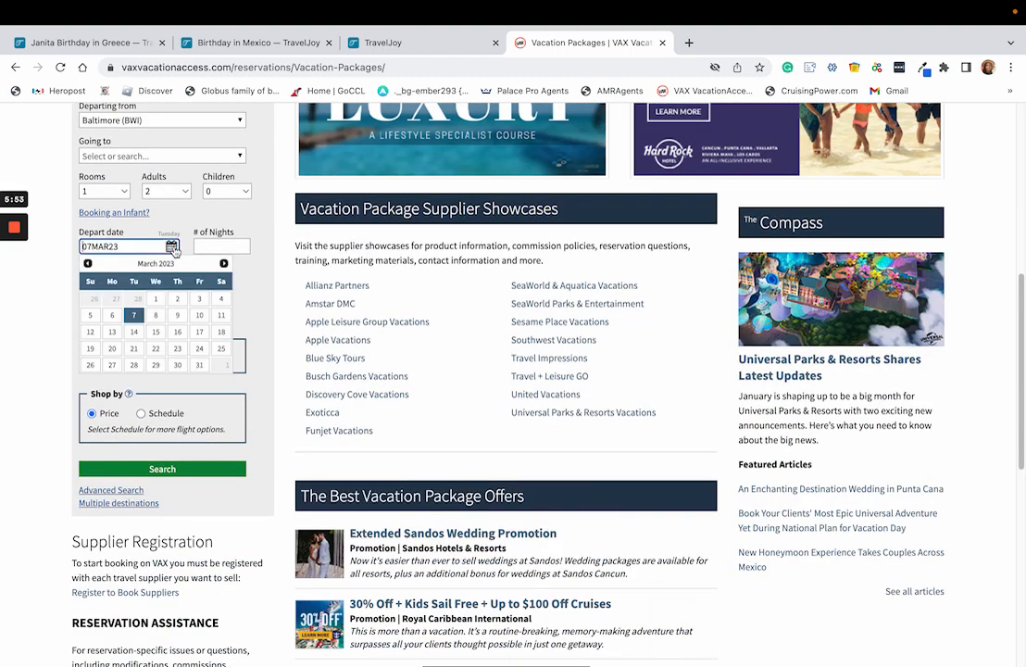
{"action": "left_click", "coordinate": [223, 263]}
{"action": "left_click", "coordinate": [223, 263]}
{"action": "left_click", "coordinate": [223, 263]}
{"action": "left_click", "coordinate": [224, 264]}
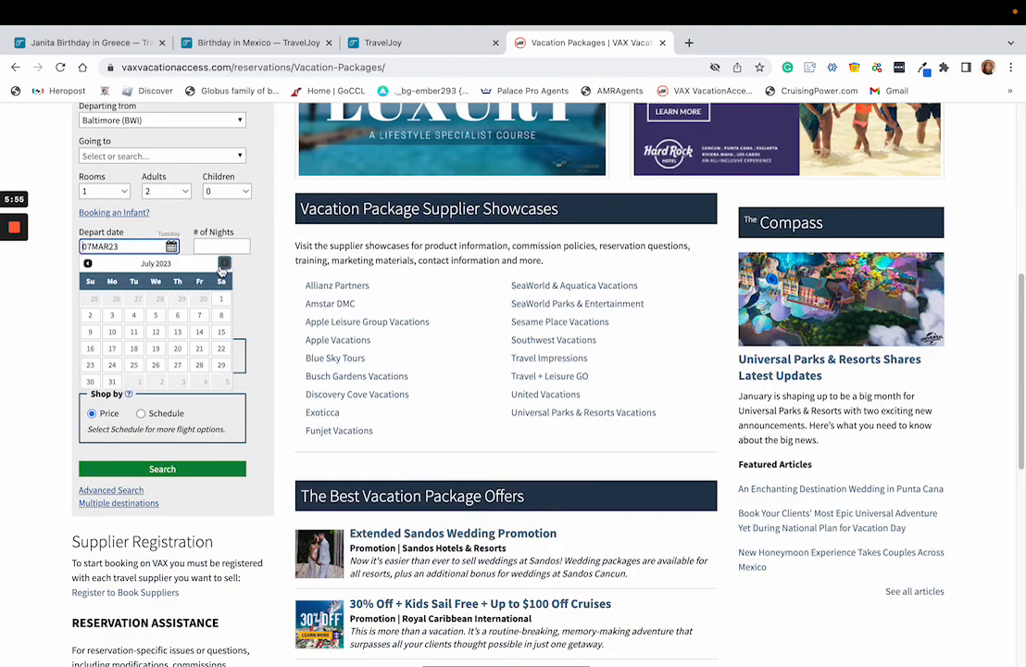
{"action": "left_click", "coordinate": [223, 263]}
{"action": "left_click", "coordinate": [223, 263]}
{"action": "left_click", "coordinate": [199, 297]}
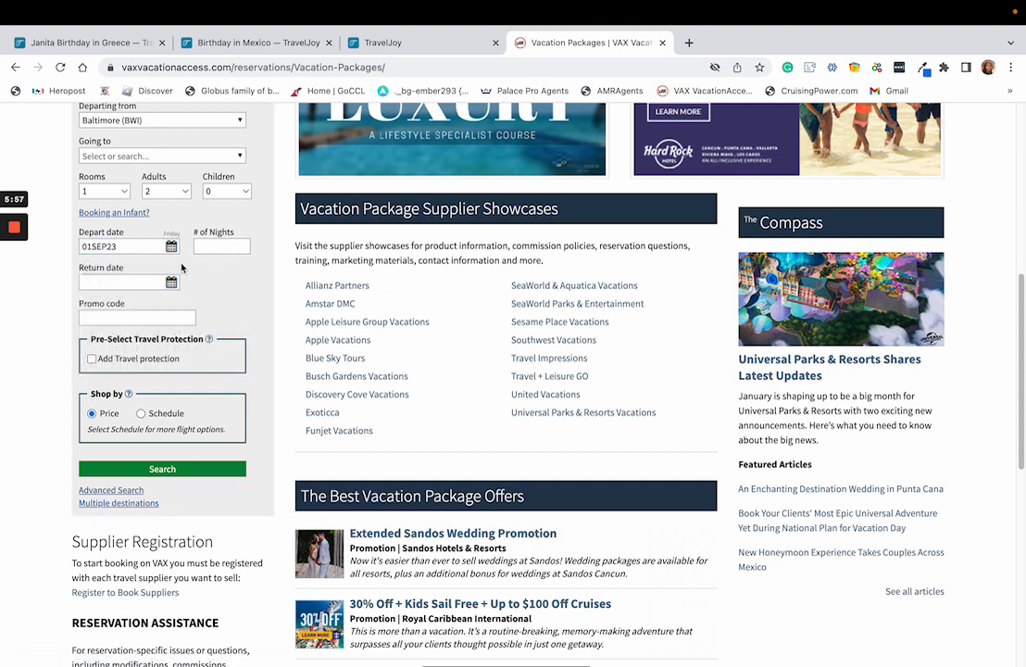
{"action": "left_click", "coordinate": [149, 281]}
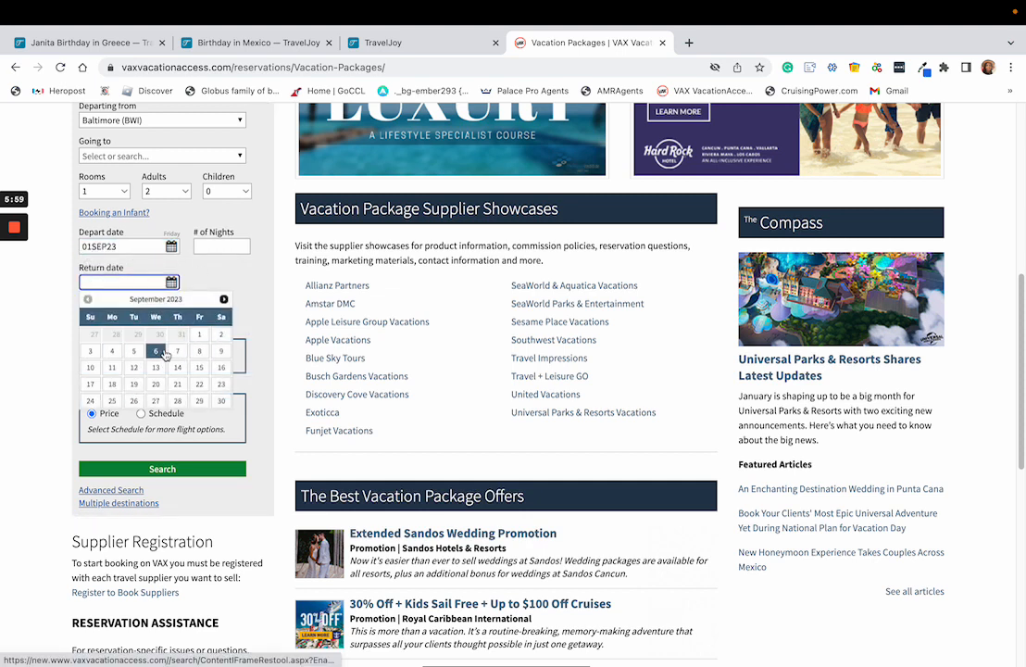
{"action": "left_click", "coordinate": [156, 350]}
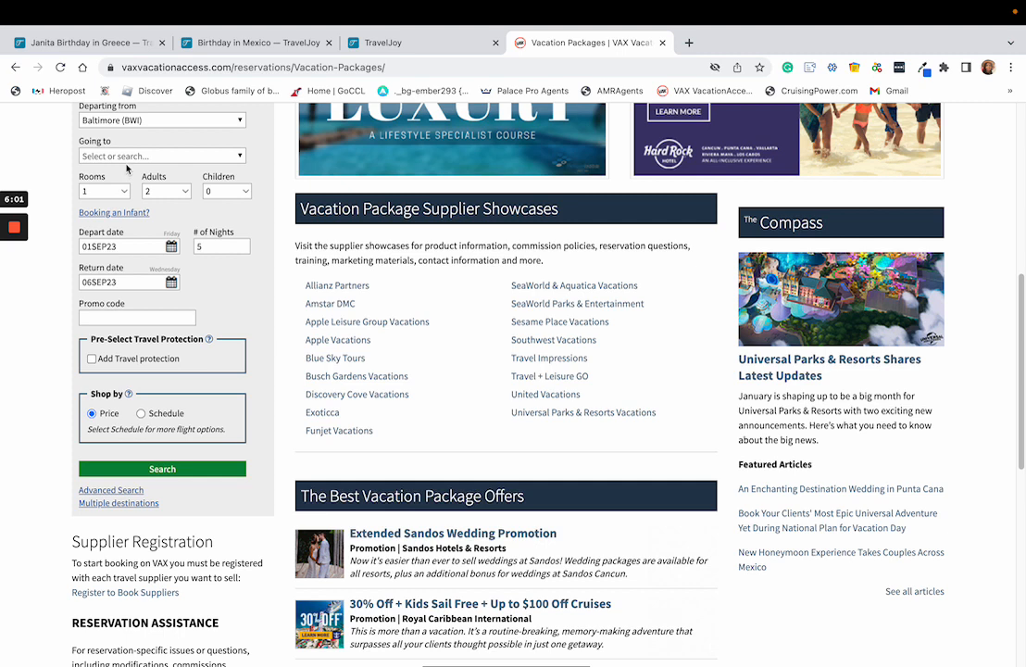
Set the destination to Cancun - Cancun AND Riviera Maya and try to run the package search.
{"action": "left_click", "coordinate": [128, 158]}
{"action": "type", "text": "cun"}
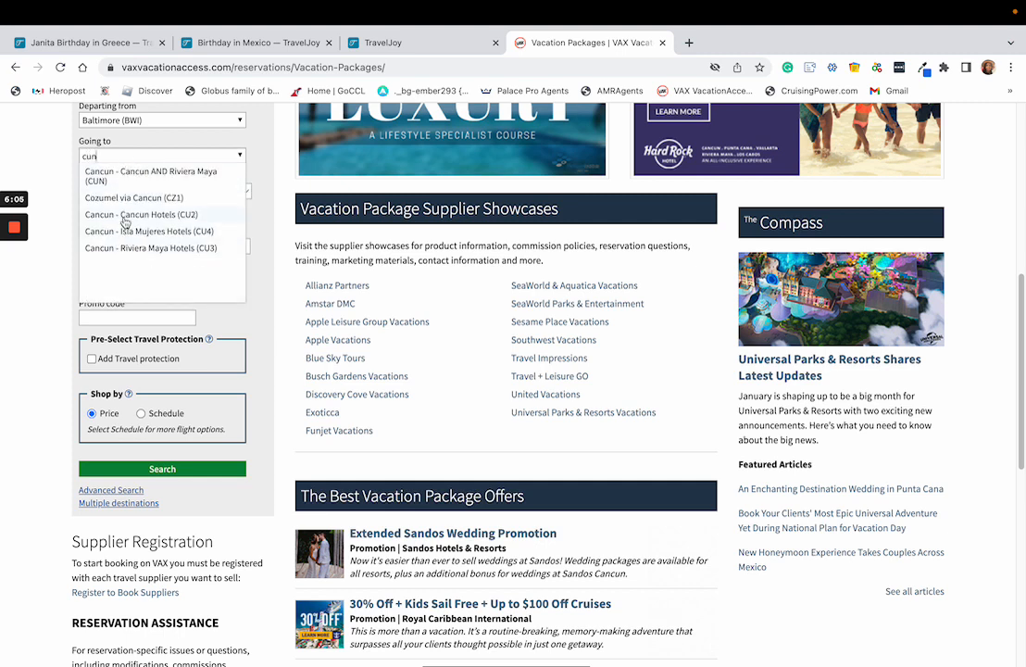
{"action": "left_click", "coordinate": [101, 178]}
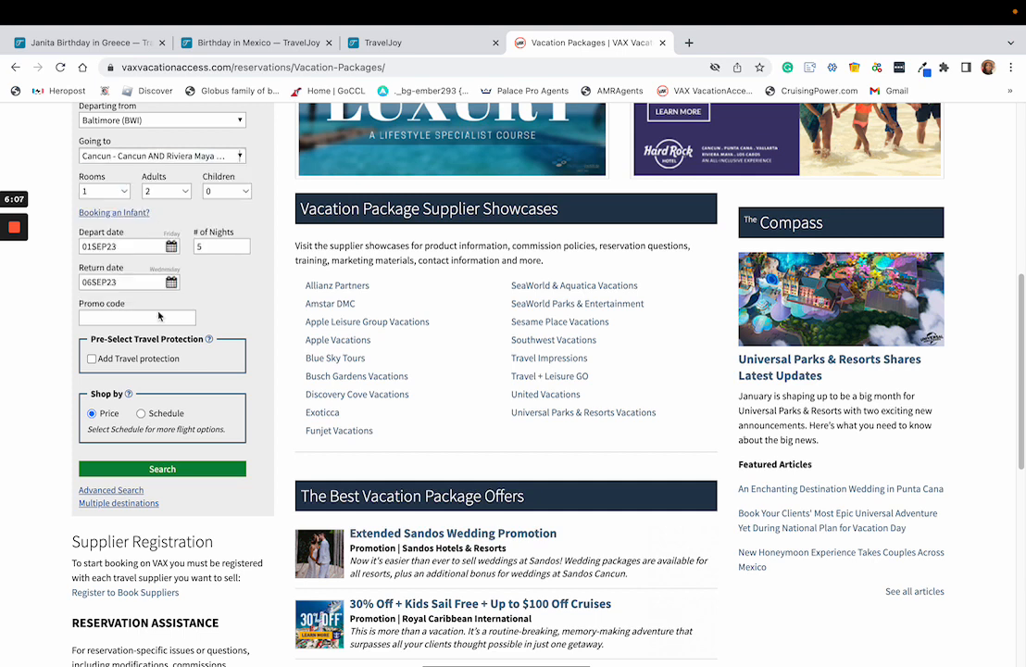
{"action": "left_click", "coordinate": [153, 471]}
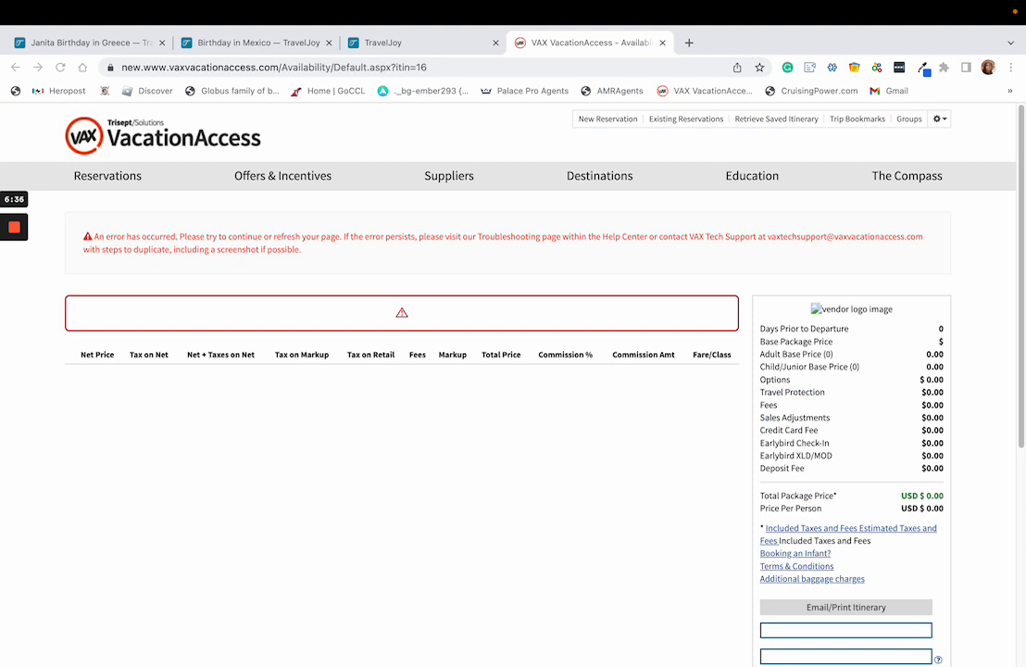
Close the VAX page, switch to the Vacation Express agent portal and start a new value-priced package booking.
{"action": "left_click", "coordinate": [662, 42]}
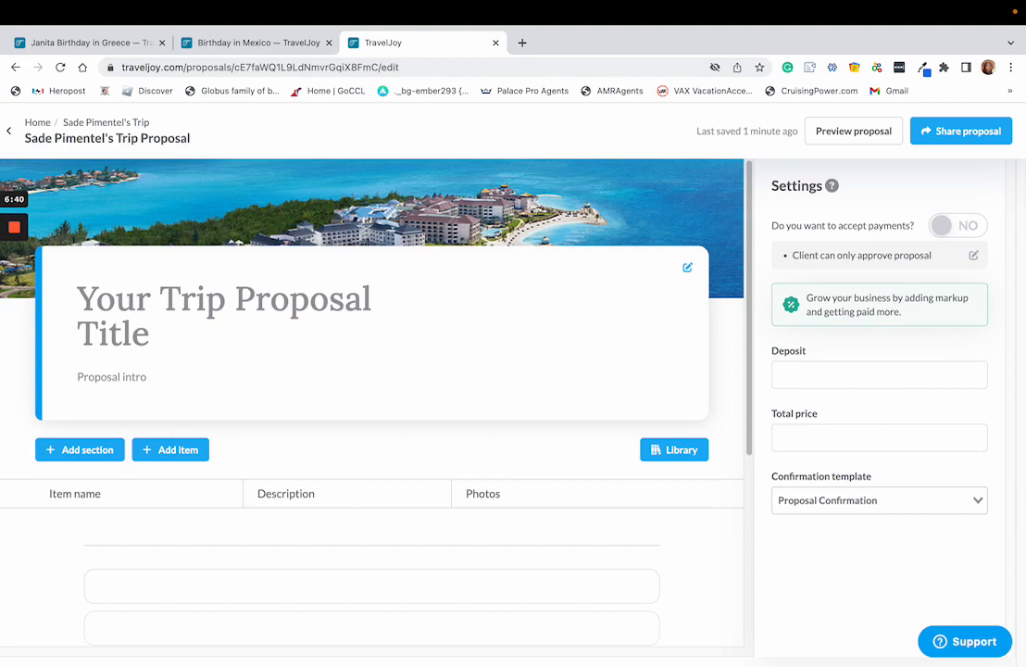
{"action": "left_click_drag", "start_coordinate": [1025, 137], "coordinate": [602, 44]}
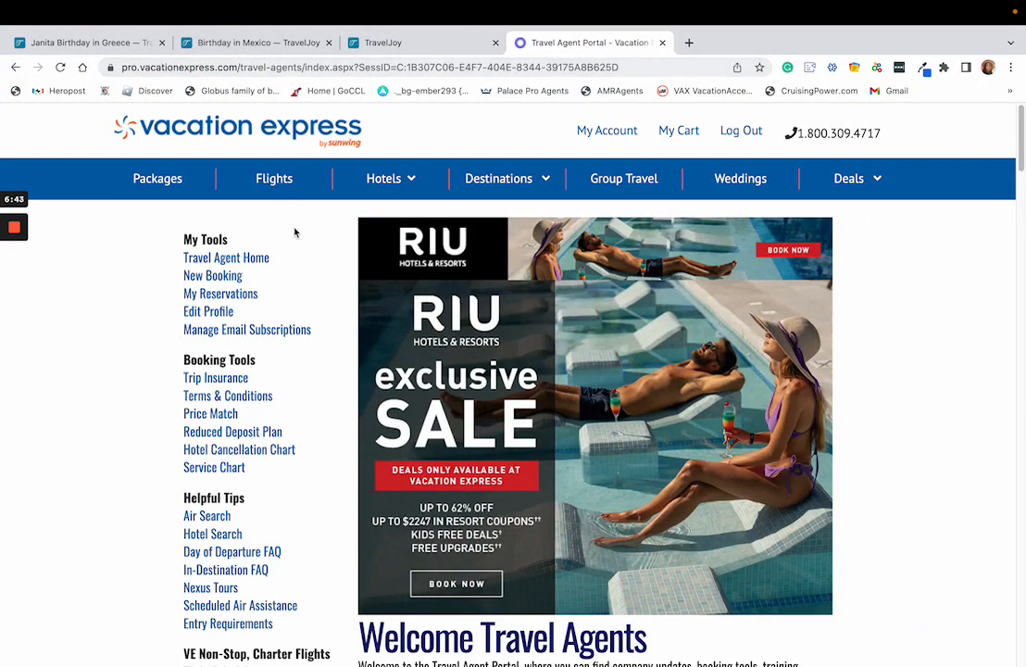
{"action": "left_click", "coordinate": [227, 277]}
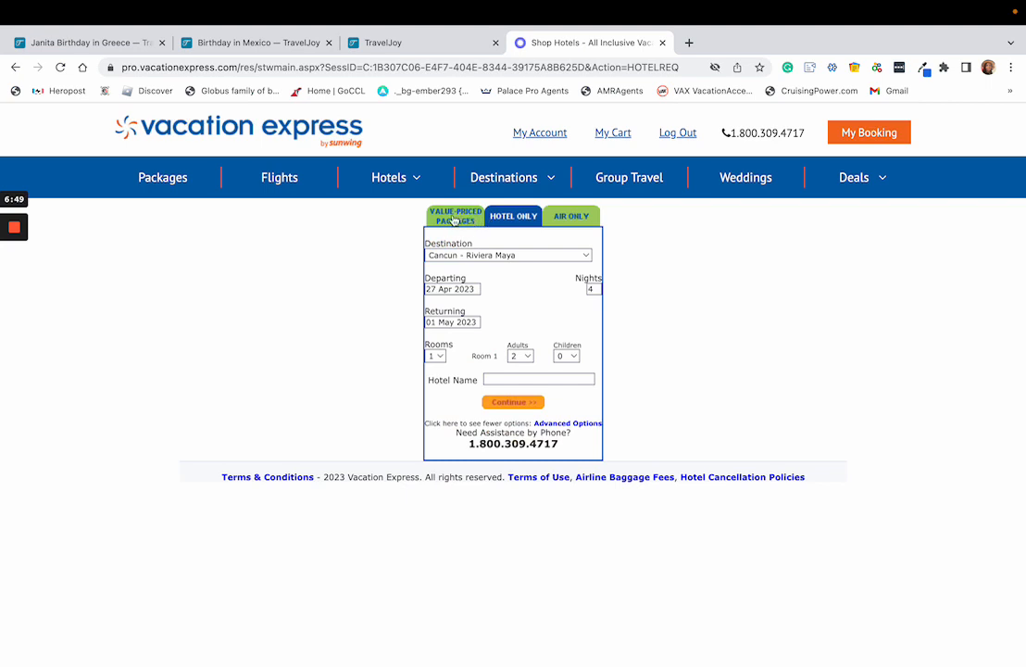
{"action": "left_click", "coordinate": [453, 217]}
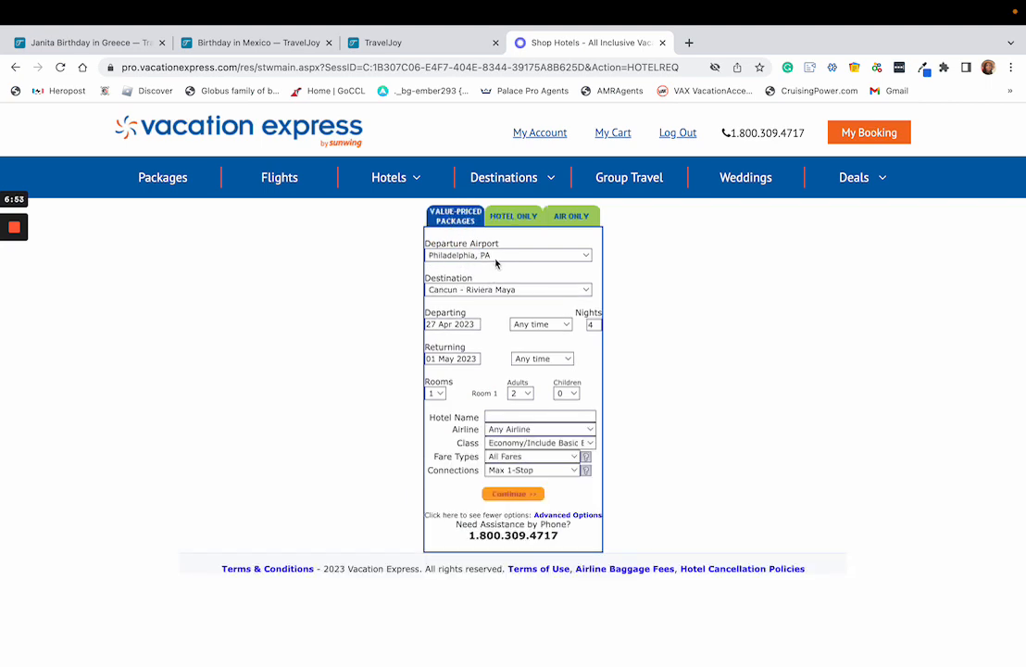
Set the departure date to 01 Sep 2023 and search for packages from Philadelphia to Cancun - Riviera Maya.
{"action": "left_click", "coordinate": [449, 326]}
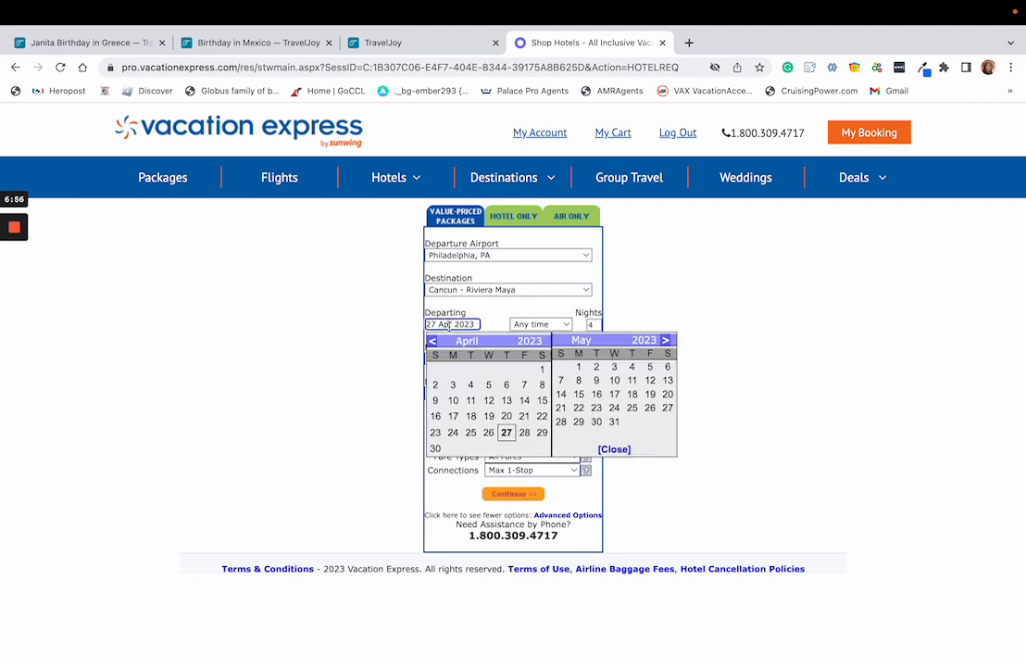
{"action": "left_click", "coordinate": [666, 340]}
{"action": "left_click", "coordinate": [666, 340]}
{"action": "left_click", "coordinate": [666, 340]}
{"action": "left_click", "coordinate": [666, 340]}
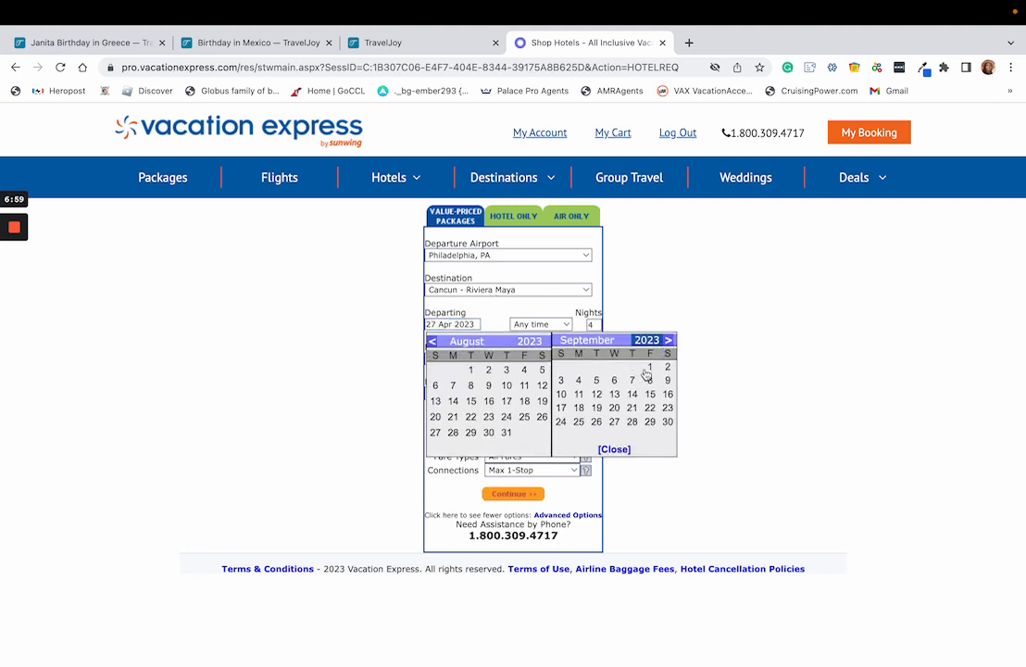
{"action": "left_click", "coordinate": [649, 369]}
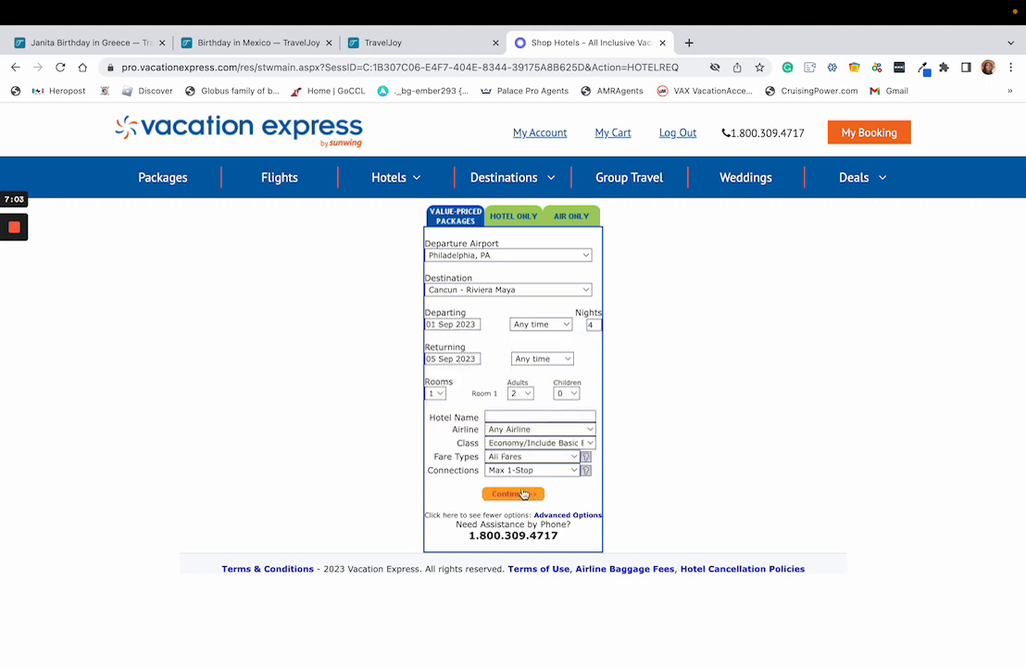
{"action": "left_click", "coordinate": [518, 496]}
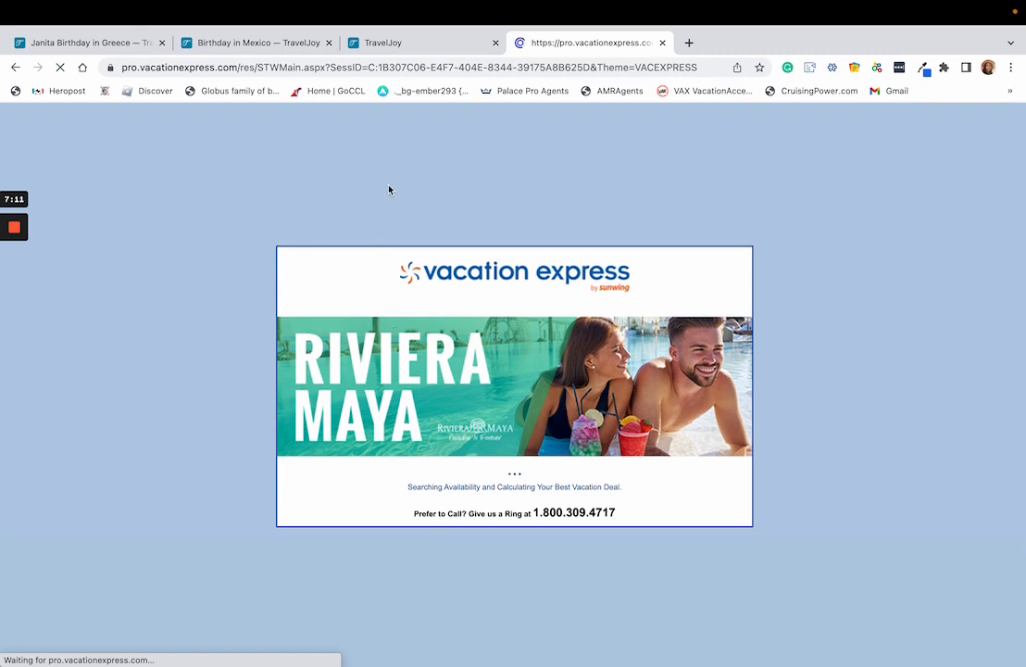
Switch to the Birthday in Mexico proposal in TravelJoy and review its title, trip details, flight info and trip overview.
{"action": "left_click", "coordinate": [213, 46]}
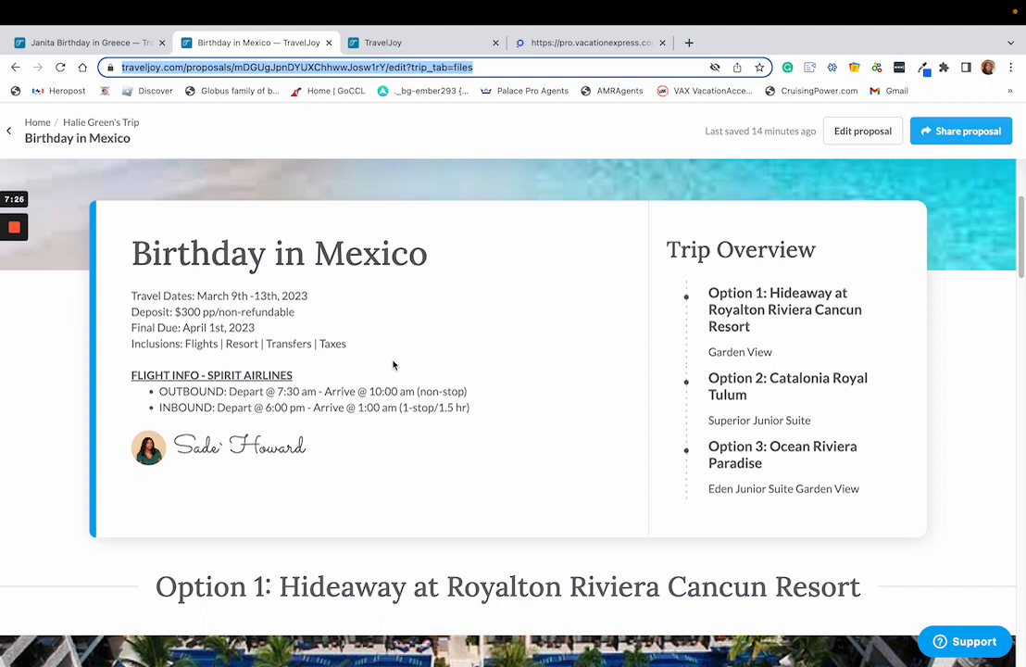
{"action": "left_click_drag", "start_coordinate": [461, 254], "coordinate": [128, 257]}
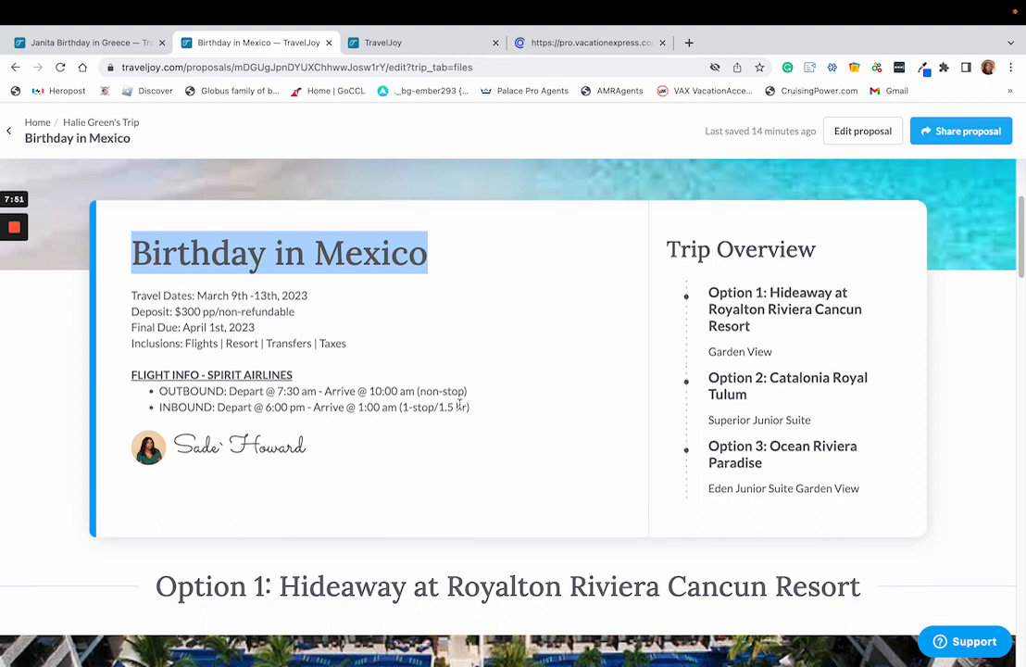
{"action": "scroll", "coordinate": [460, 405], "scroll_direction": "down", "scroll_amount": 1}
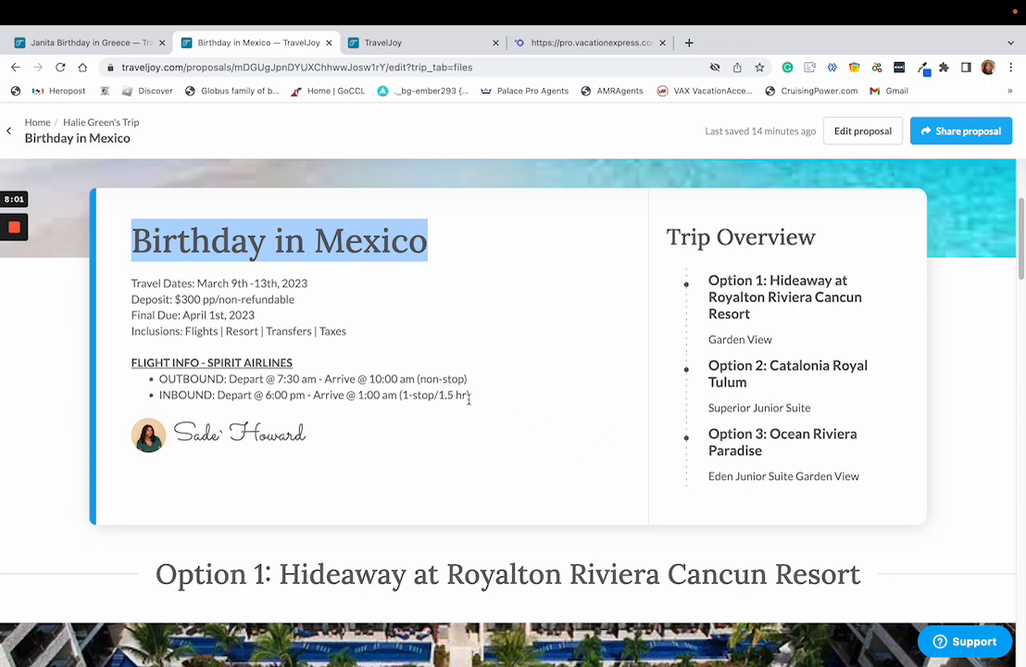
{"action": "scroll", "coordinate": [454, 371], "scroll_direction": "down", "scroll_amount": 2}
{"action": "scroll", "coordinate": [463, 362], "scroll_direction": "up", "scroll_amount": 2}
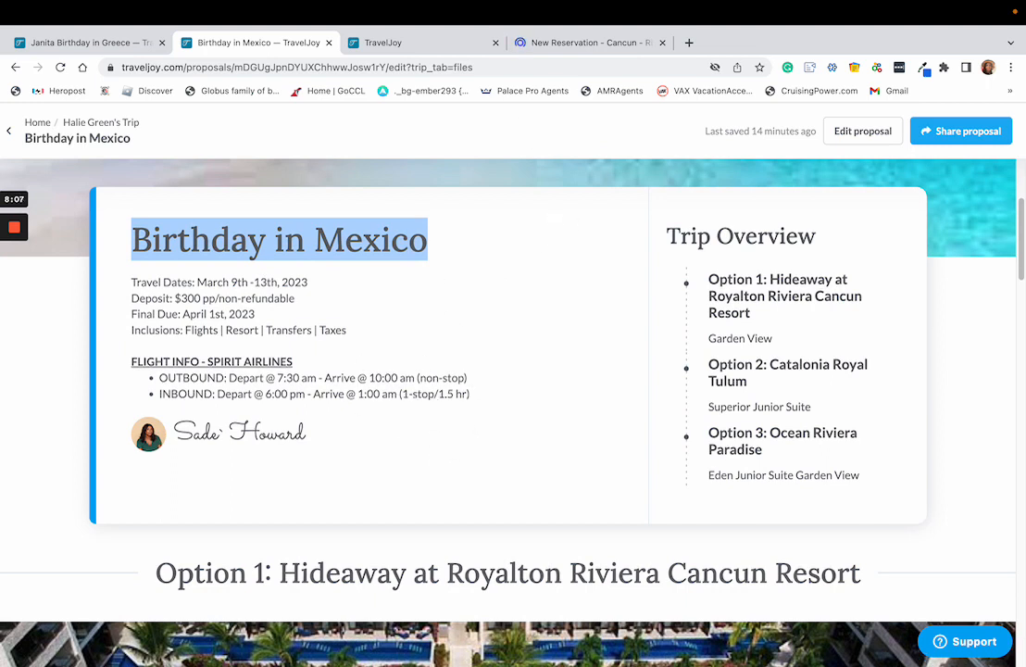
{"action": "scroll", "coordinate": [393, 300], "scroll_direction": "down", "scroll_amount": 1}
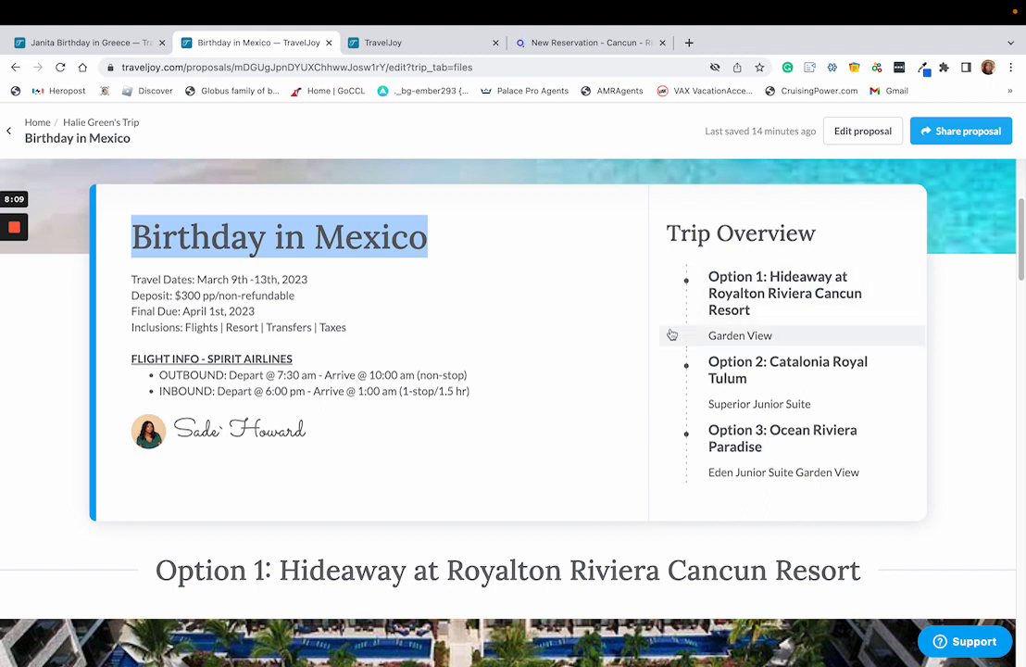
{"action": "scroll", "coordinate": [514, 336], "scroll_direction": "up", "scroll_amount": 1}
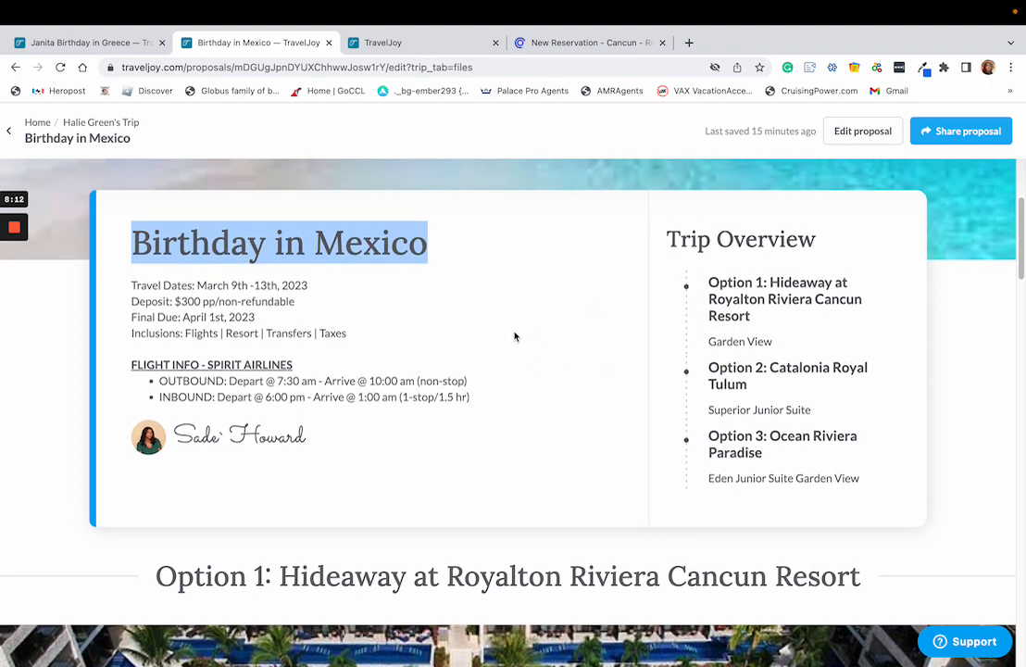
{"action": "scroll", "coordinate": [515, 336], "scroll_direction": "up", "scroll_amount": 1}
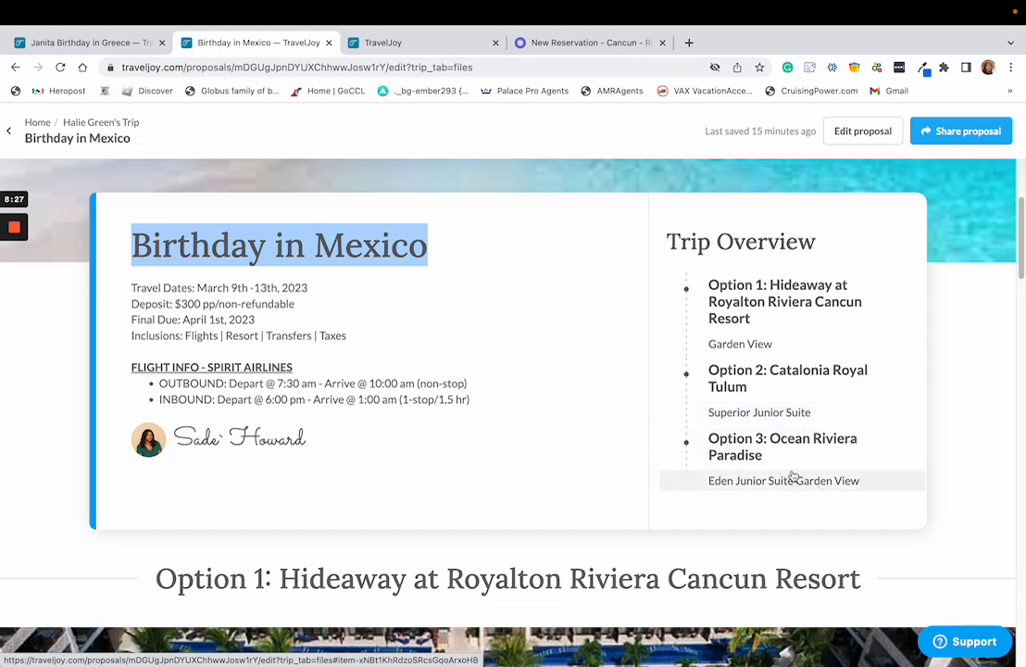
Examine the proposal's Option 1 section, including the Garden View room name, rates, resort description and photos.
{"action": "scroll", "coordinate": [779, 440], "scroll_direction": "down", "scroll_amount": 5}
{"action": "scroll", "coordinate": [690, 354], "scroll_direction": "up", "scroll_amount": 3}
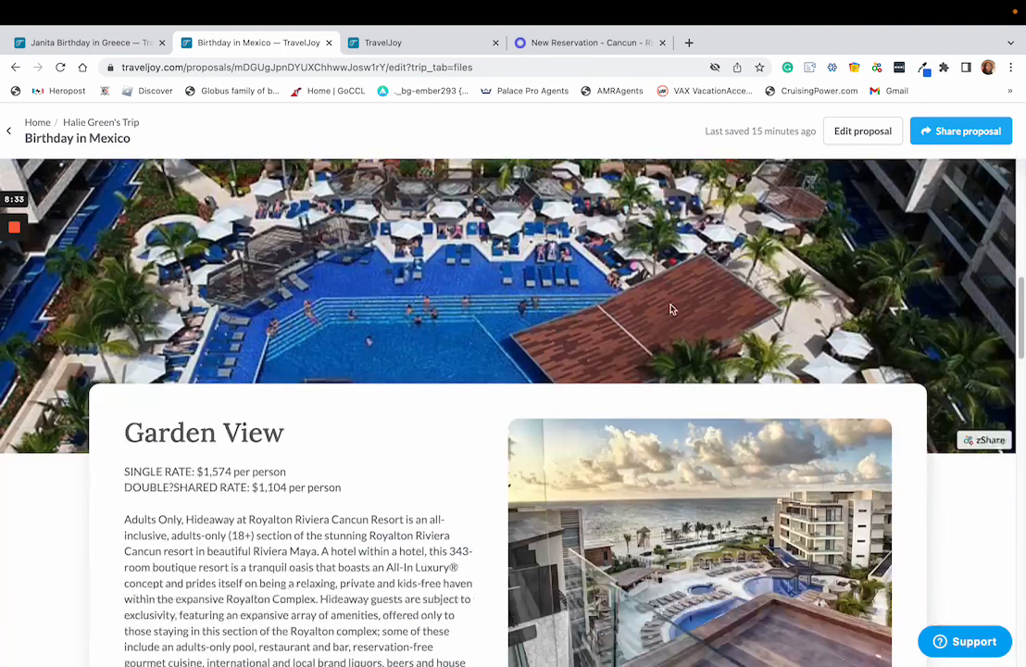
{"action": "scroll", "coordinate": [669, 301], "scroll_direction": "down", "scroll_amount": 6}
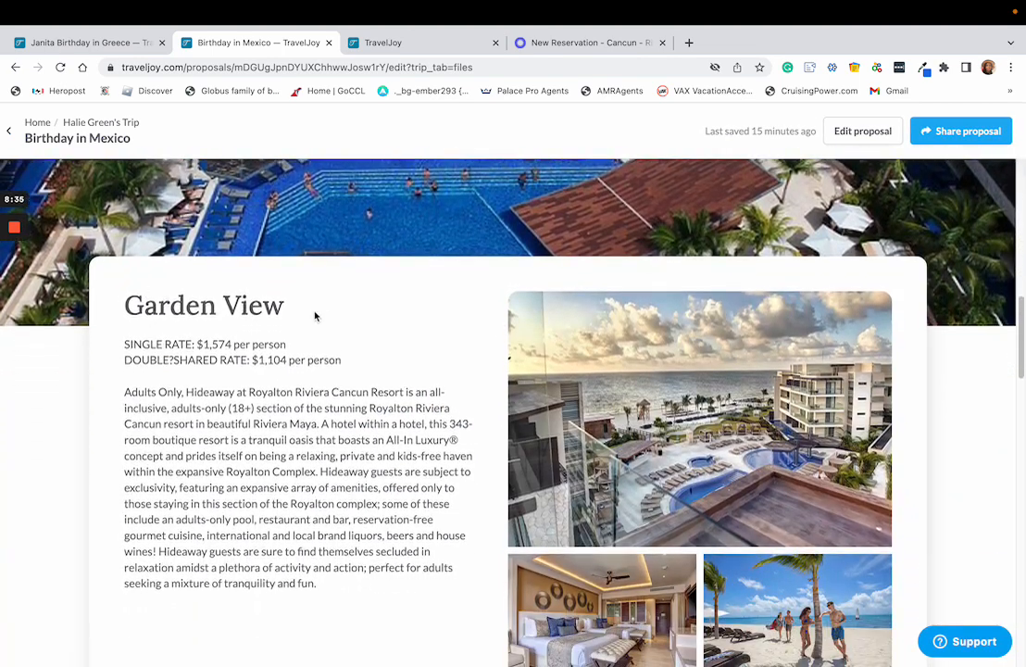
{"action": "left_click_drag", "start_coordinate": [316, 314], "coordinate": [130, 306]}
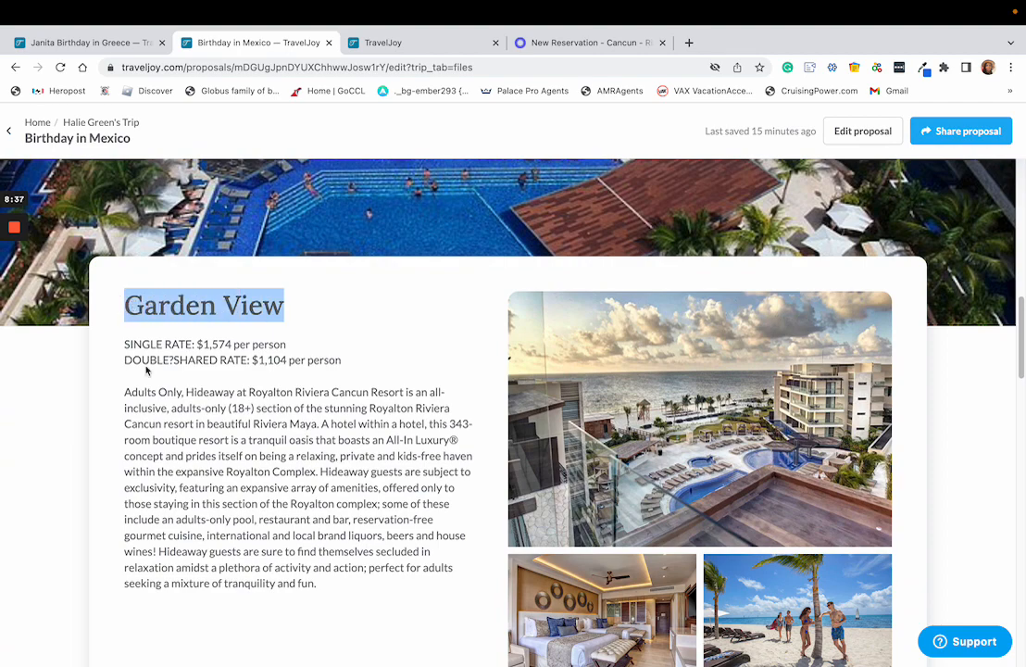
{"action": "scroll", "coordinate": [370, 278], "scroll_direction": "up", "scroll_amount": 10}
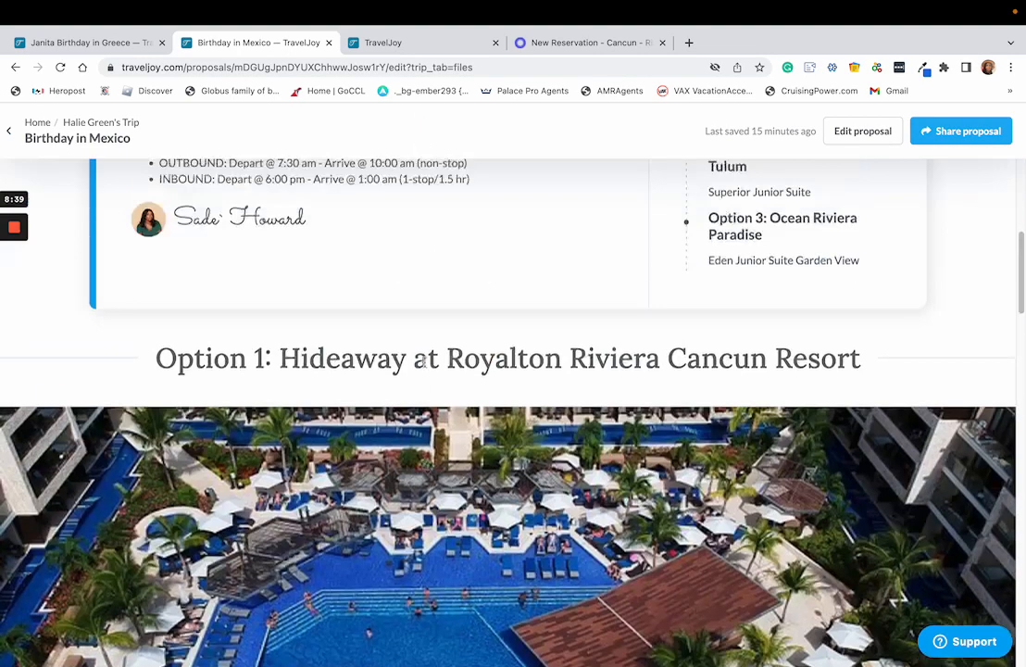
Return to the Vacation Express results and show the rooms and rates for Adults Only, Hideaway at Royalton Riviera Cancun Resort.
{"action": "left_click", "coordinate": [594, 43]}
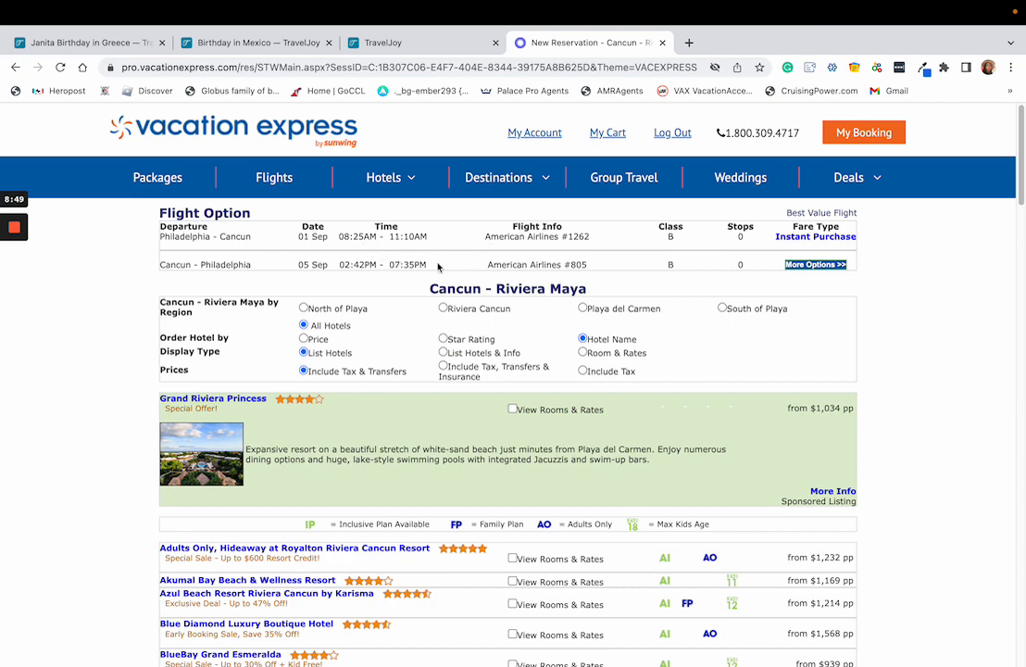
{"action": "scroll", "coordinate": [516, 477], "scroll_direction": "down", "scroll_amount": 1}
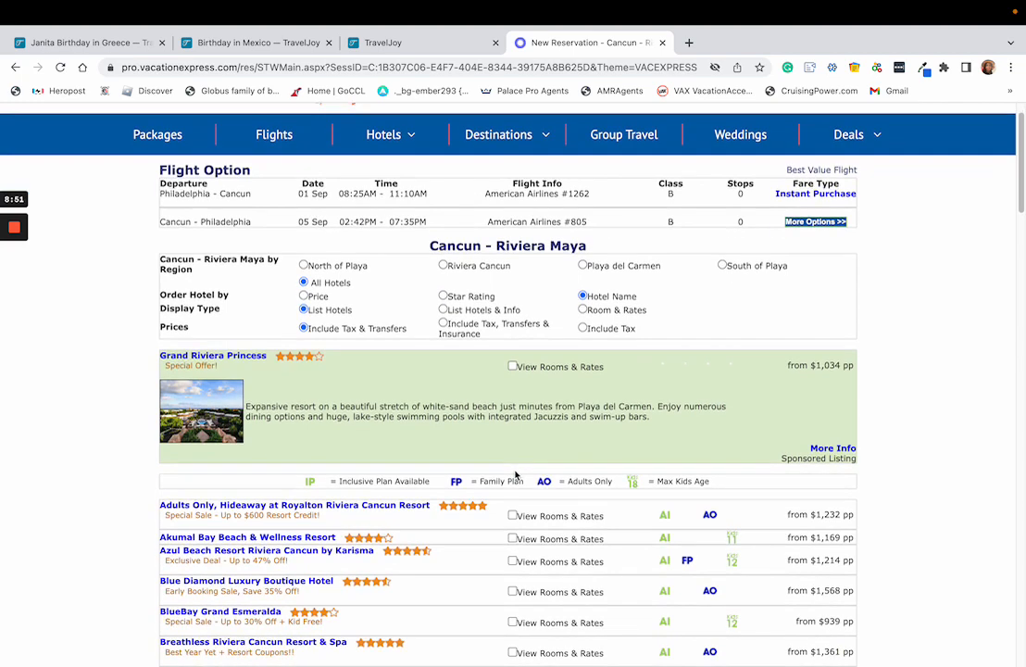
{"action": "scroll", "coordinate": [515, 477], "scroll_direction": "down", "scroll_amount": 1}
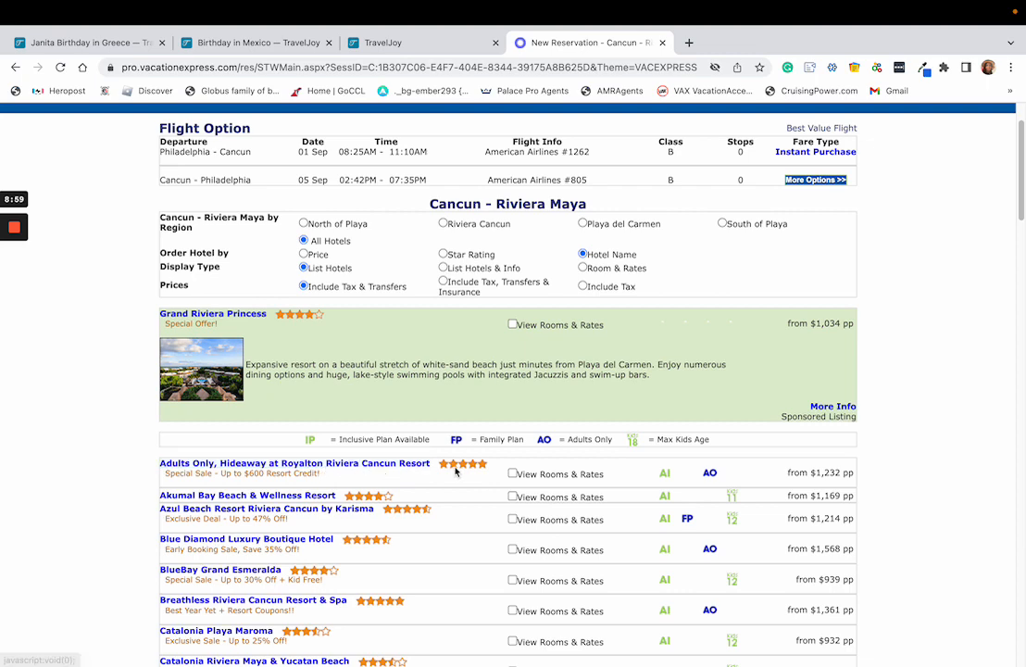
{"action": "left_click", "coordinate": [513, 473]}
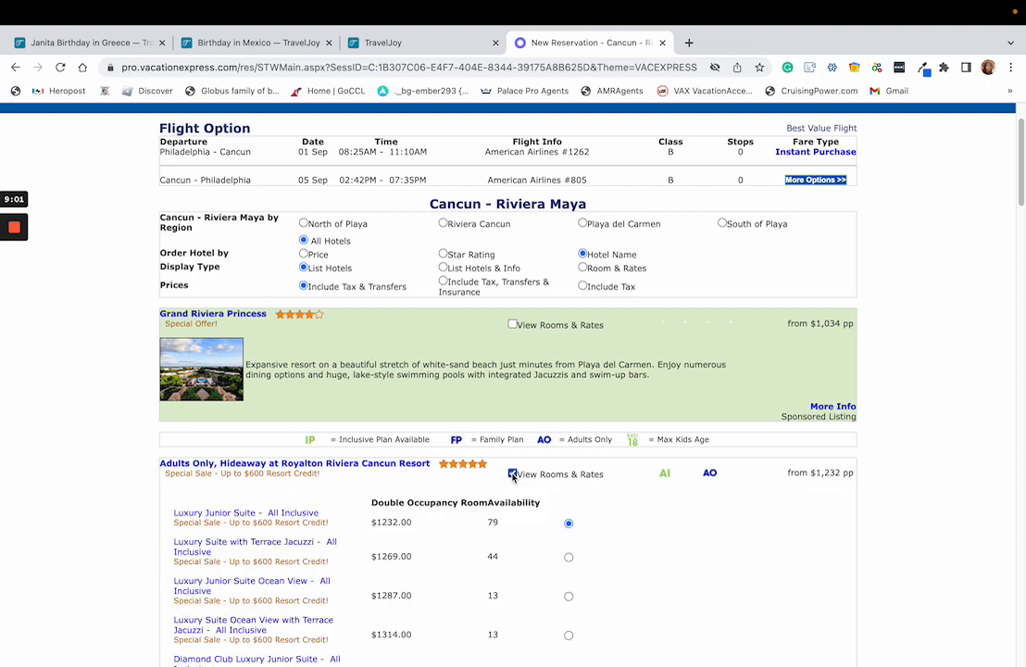
{"action": "scroll", "coordinate": [538, 472], "scroll_direction": "down", "scroll_amount": 3}
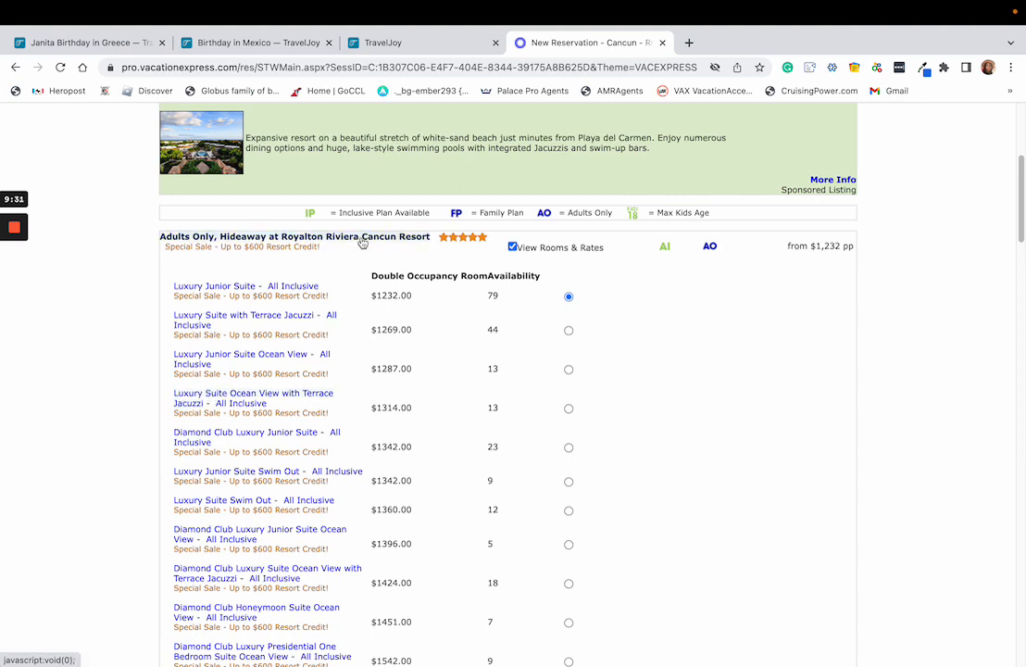
Copy the departure and arrival times of the outbound Philadelphia - Cancun flight from the flight option.
{"action": "scroll", "coordinate": [400, 292], "scroll_direction": "up", "scroll_amount": 3}
{"action": "scroll", "coordinate": [401, 293], "scroll_direction": "up", "scroll_amount": 1}
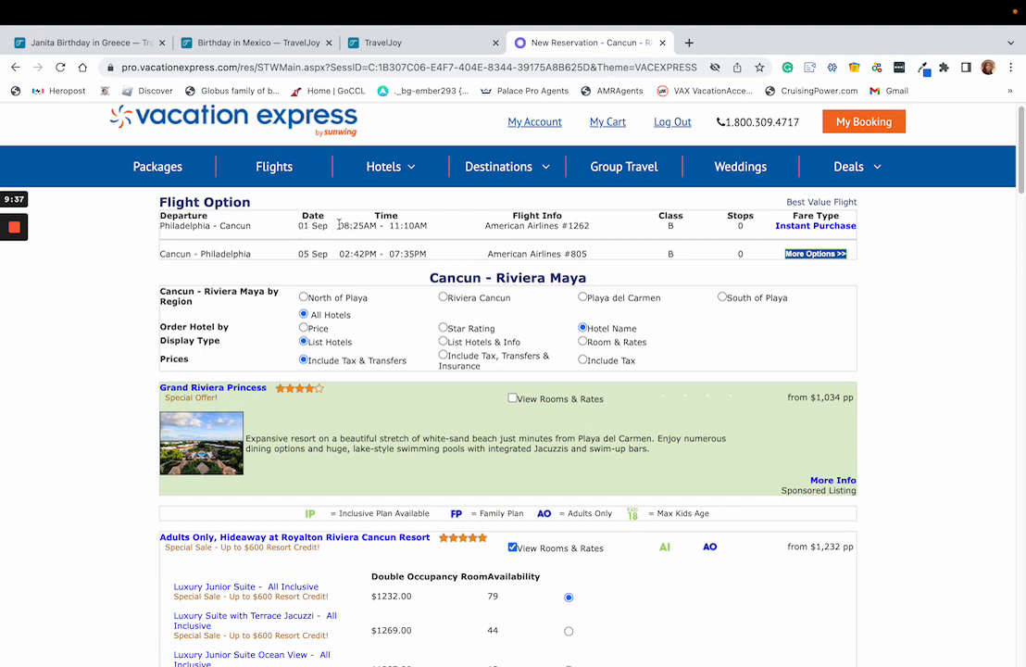
{"action": "left_click_drag", "start_coordinate": [339, 223], "coordinate": [426, 224]}
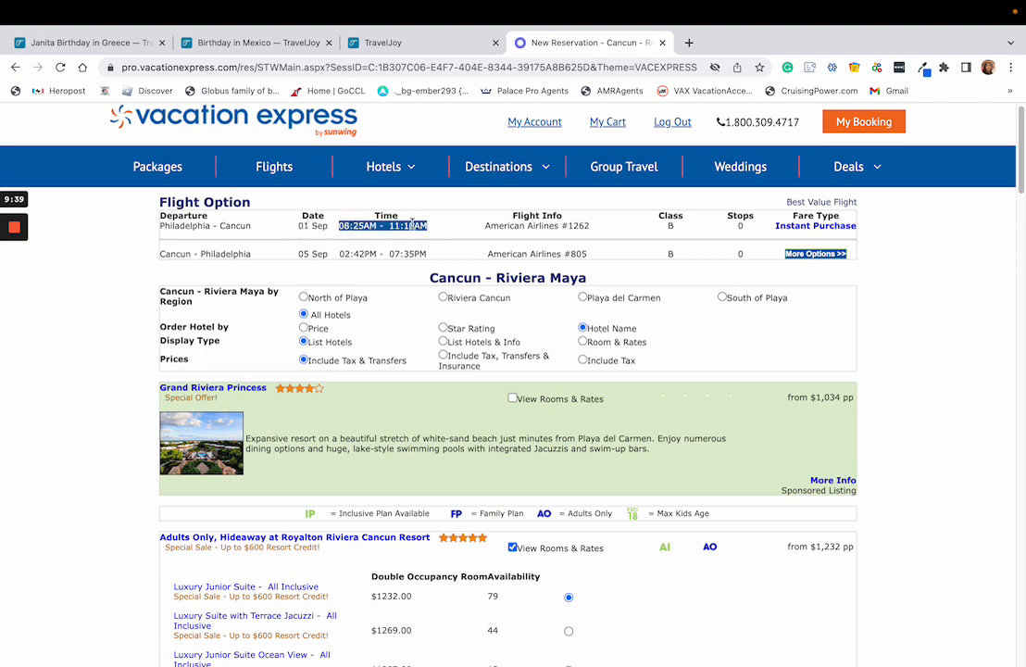
{"action": "right_click", "coordinate": [411, 223]}
{"action": "left_click", "coordinate": [433, 256]}
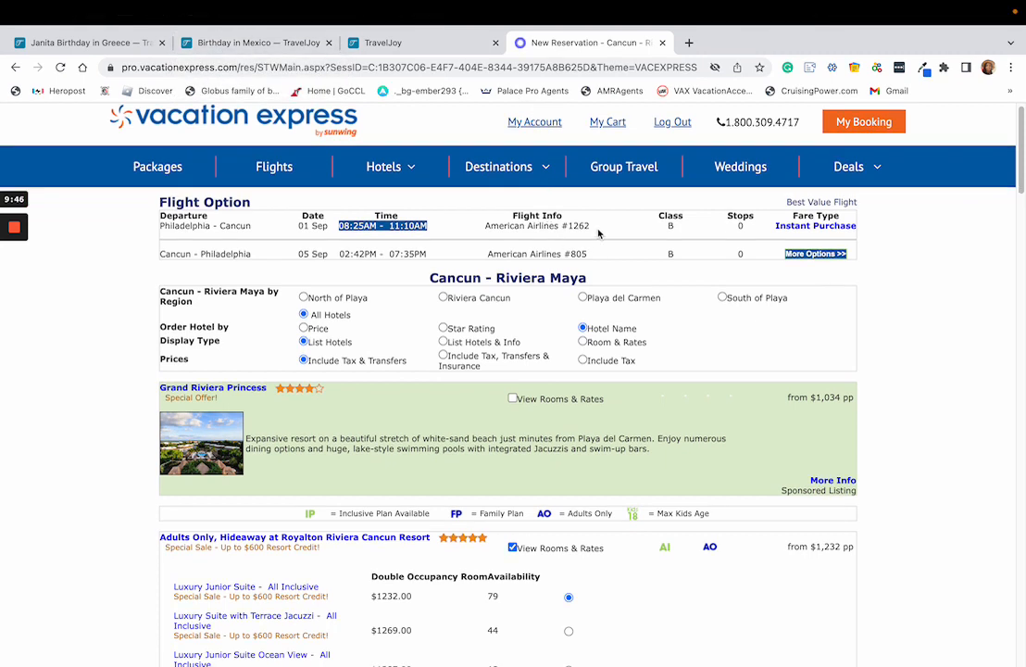
Highlight the outbound Philadelphia - Cancun flight's airline and flight number, followed by its departure and arrival times.
{"action": "left_click", "coordinate": [596, 231]}
{"action": "triple_click", "coordinate": [575, 225]}
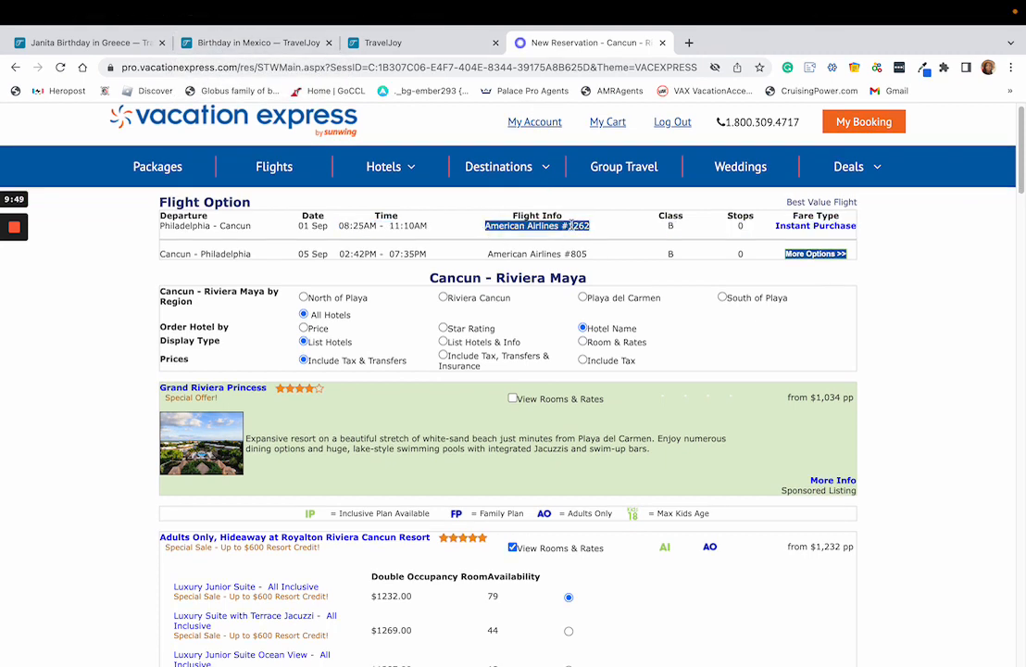
{"action": "triple_click", "coordinate": [348, 227]}
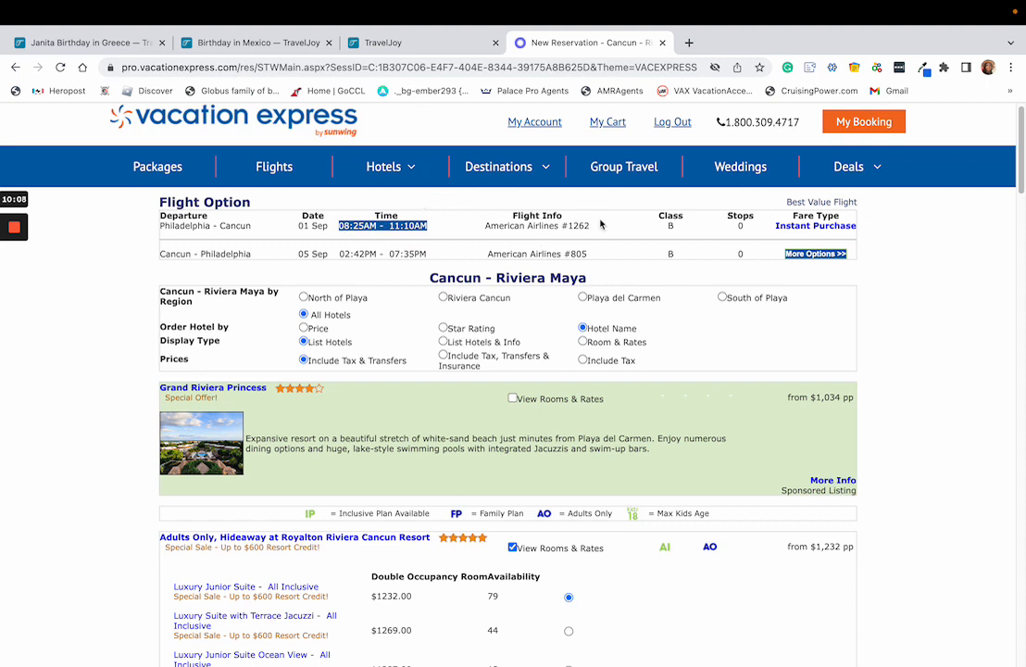
Switch to the blank TravelJoy trip proposal and title it "Test Cancun Trip".
{"action": "left_click", "coordinate": [361, 44]}
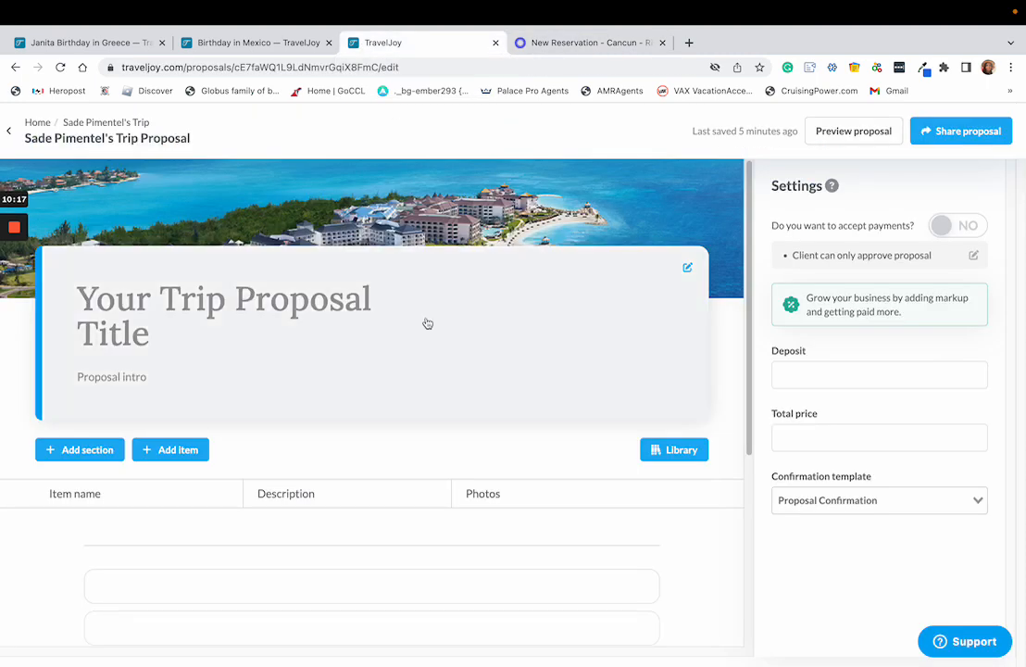
{"action": "left_click", "coordinate": [371, 326]}
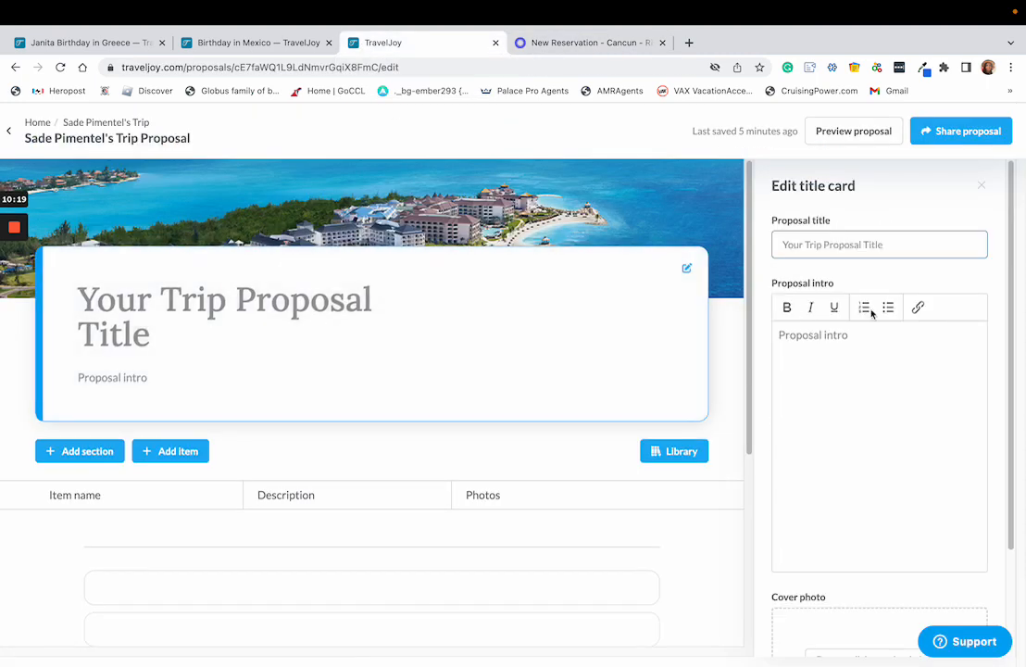
{"action": "type", "text": "Te"}
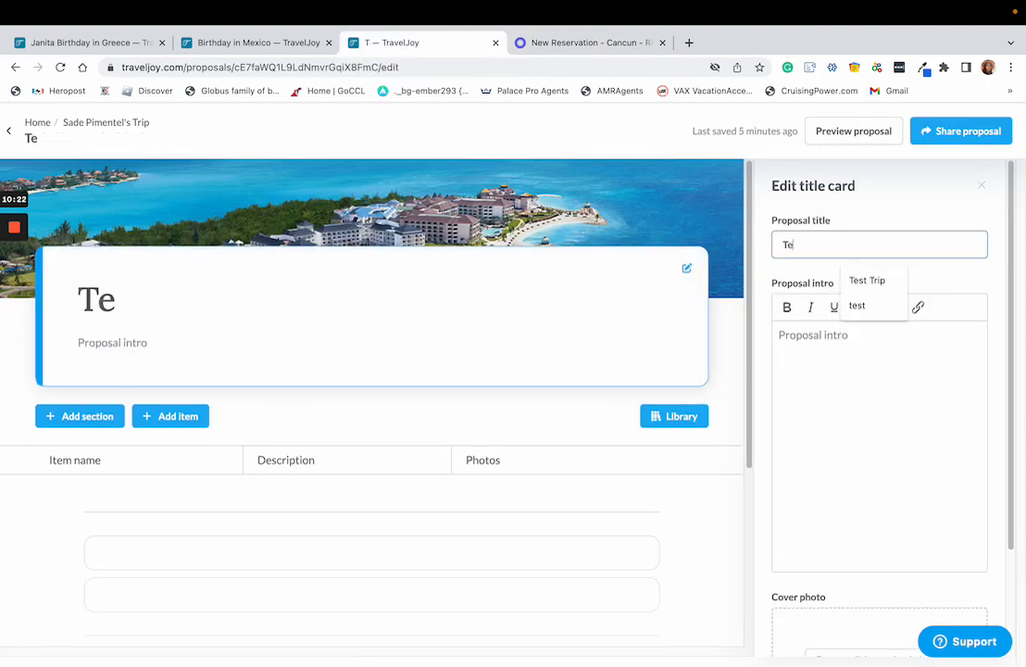
{"action": "type", "text": "st Cancu"}
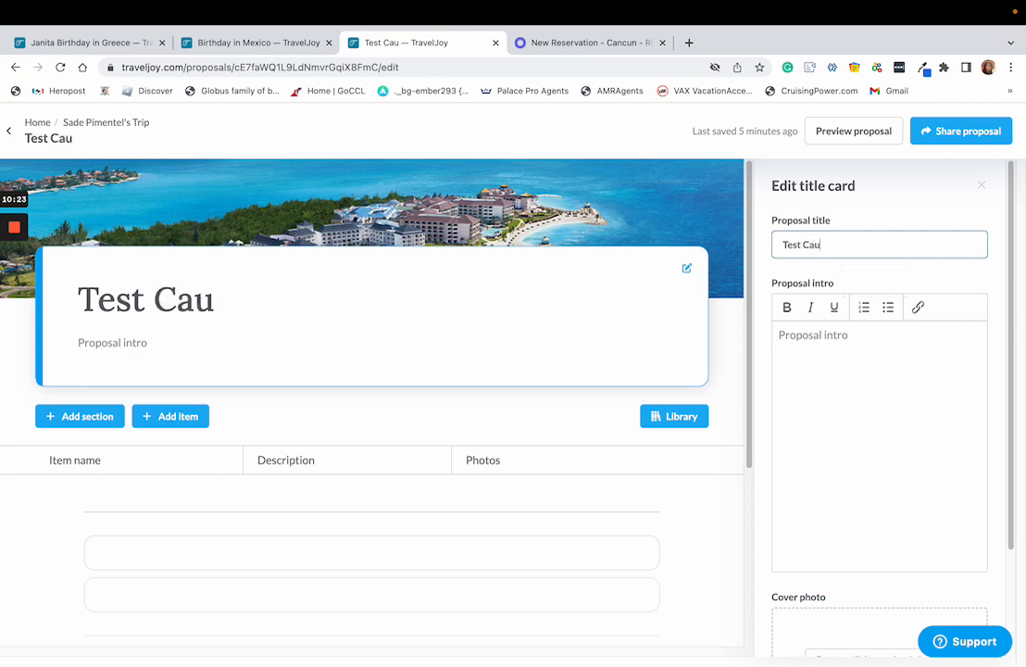
{"action": "key", "text": "BackSpace"}
{"action": "type", "text": "ncun Trip"}
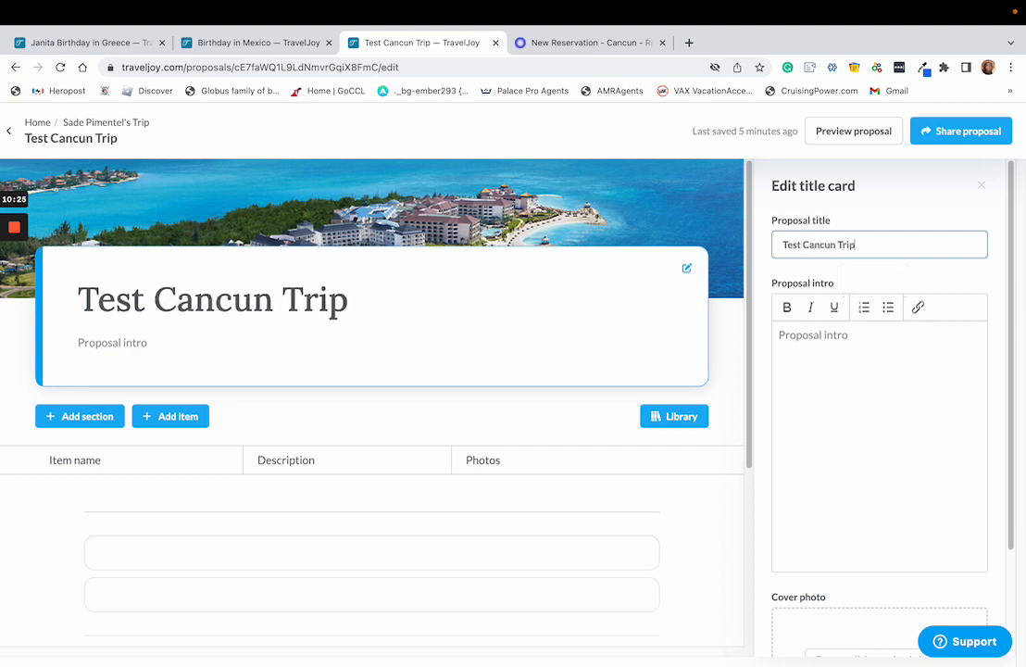
Fill the proposal intro with separate lines labelled "Travel Dates:", "Deposit:", "Final Due:" and "Inclusions:".
{"action": "left_click", "coordinate": [793, 341]}
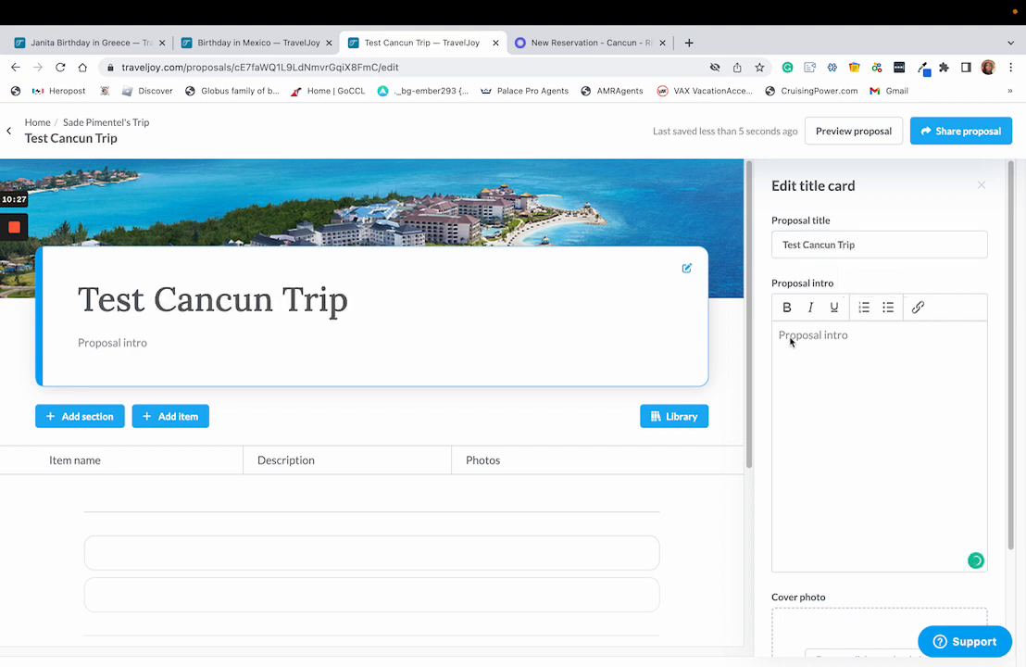
{"action": "type", "text": "Travel Date"}
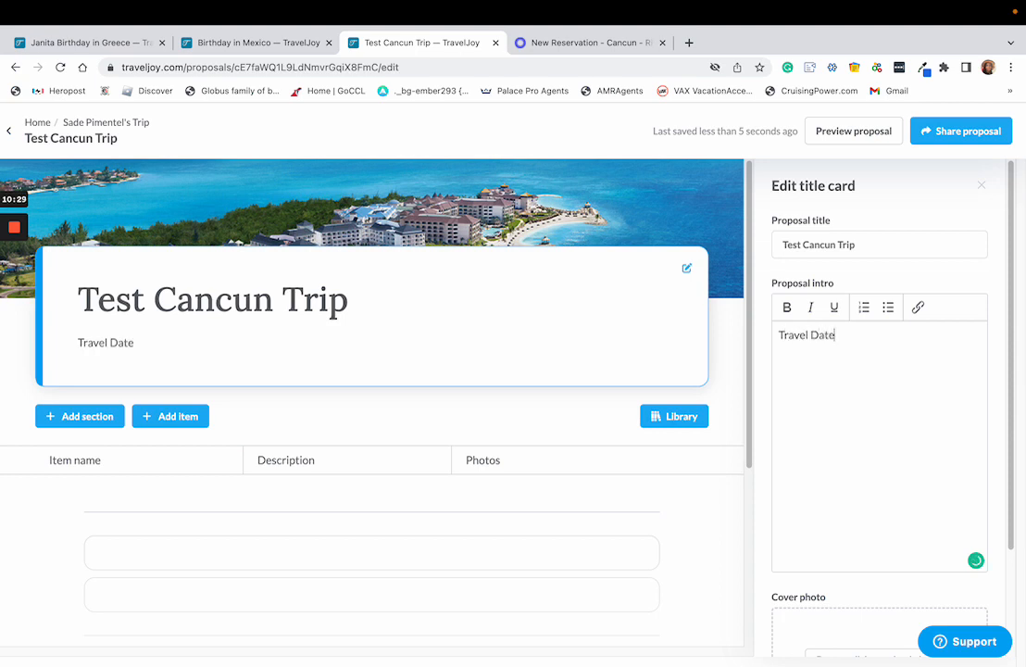
{"action": "type", "text": "s: Depo"}
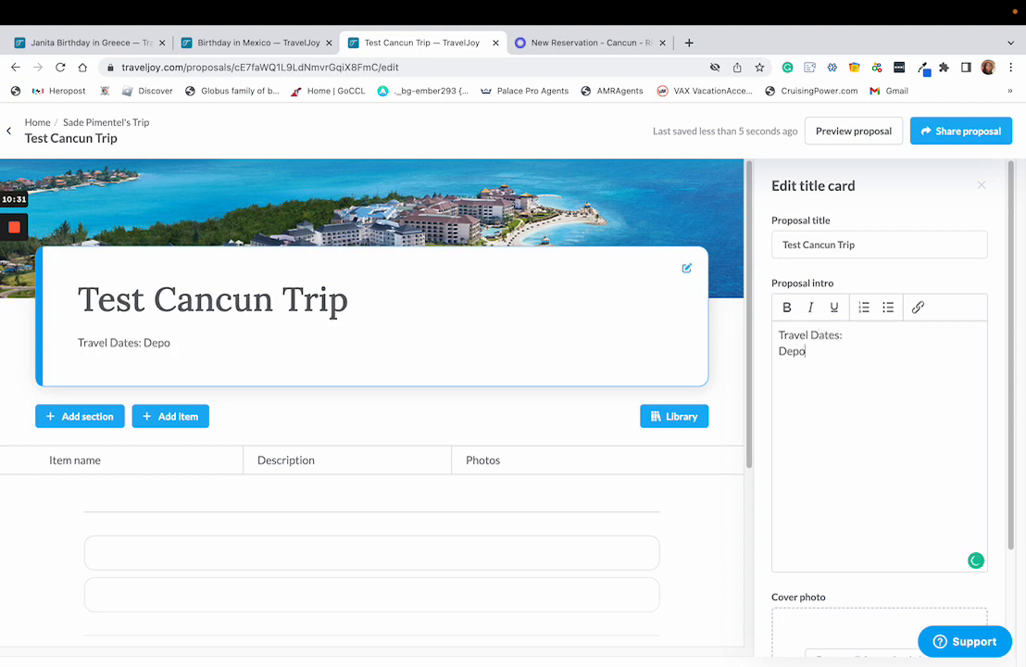
{"action": "type", "text": "sit: Final"}
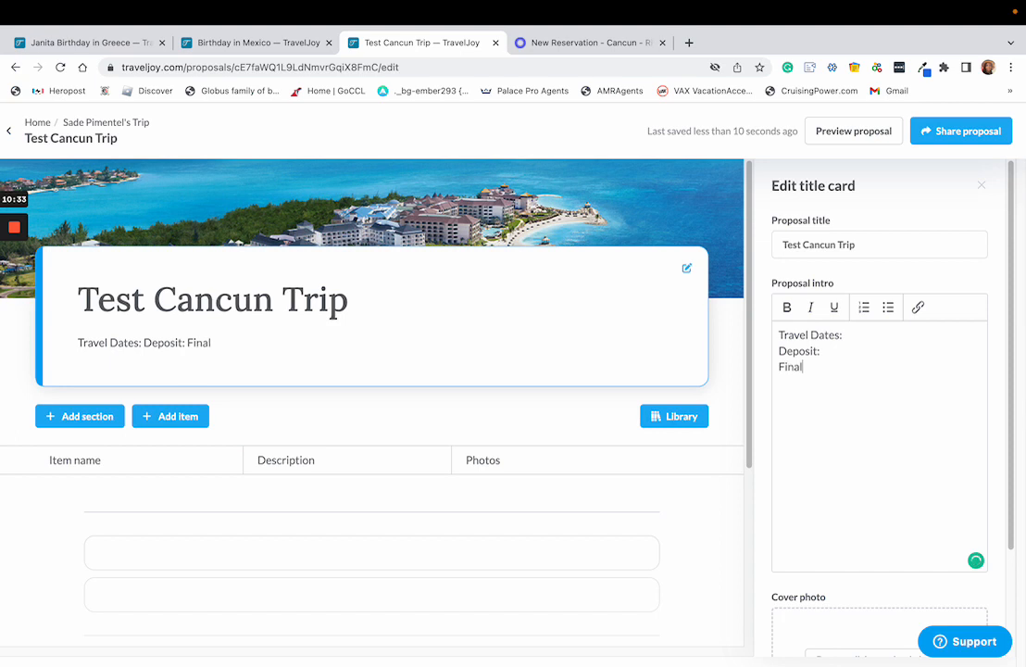
{"action": "type", "text": " Due"}
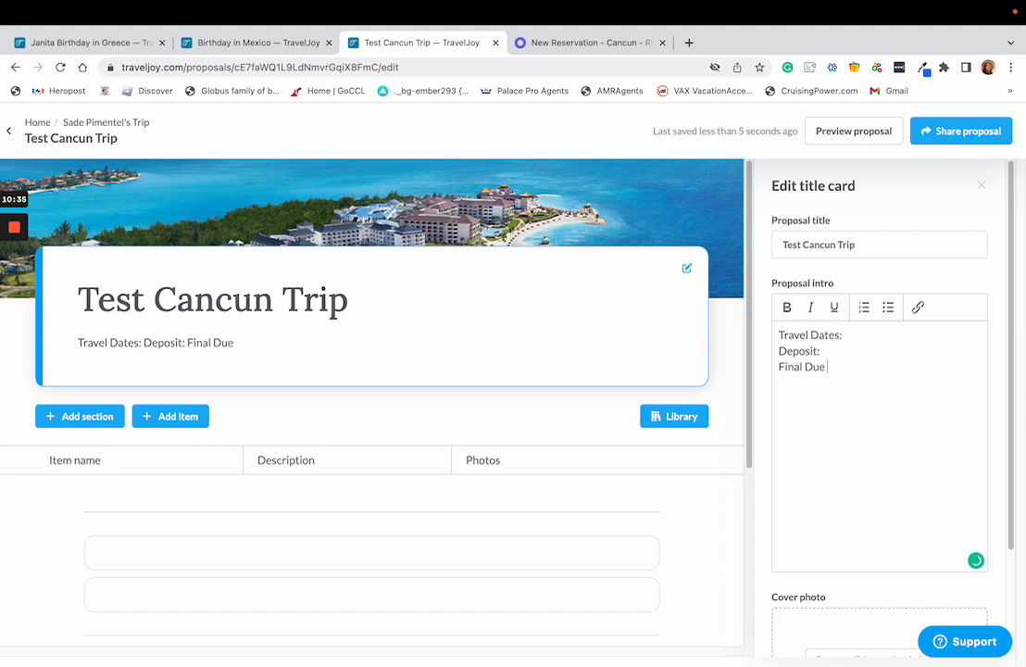
{"action": "type", "text": ": Inclusions"}
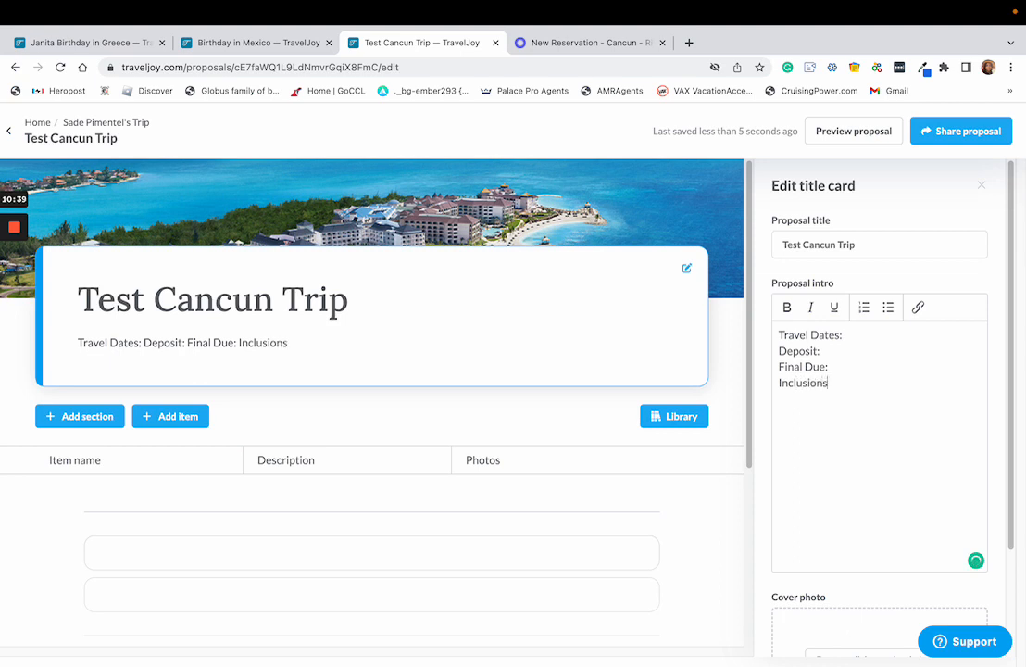
{"action": "type", "text": ":"}
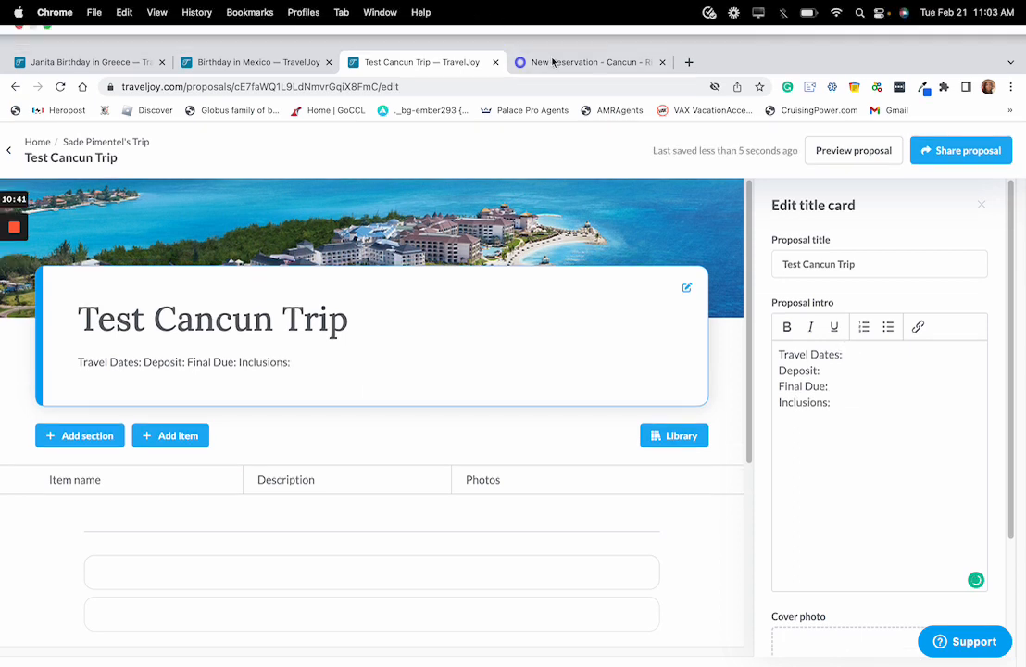
Enter "Sep. 1st - 5th, 2023" as the travel dates in the intro and make the "Travel Dates:" label bold.
{"action": "left_click", "coordinate": [860, 337]}
{"action": "type", "text": "Sep. 1st"}
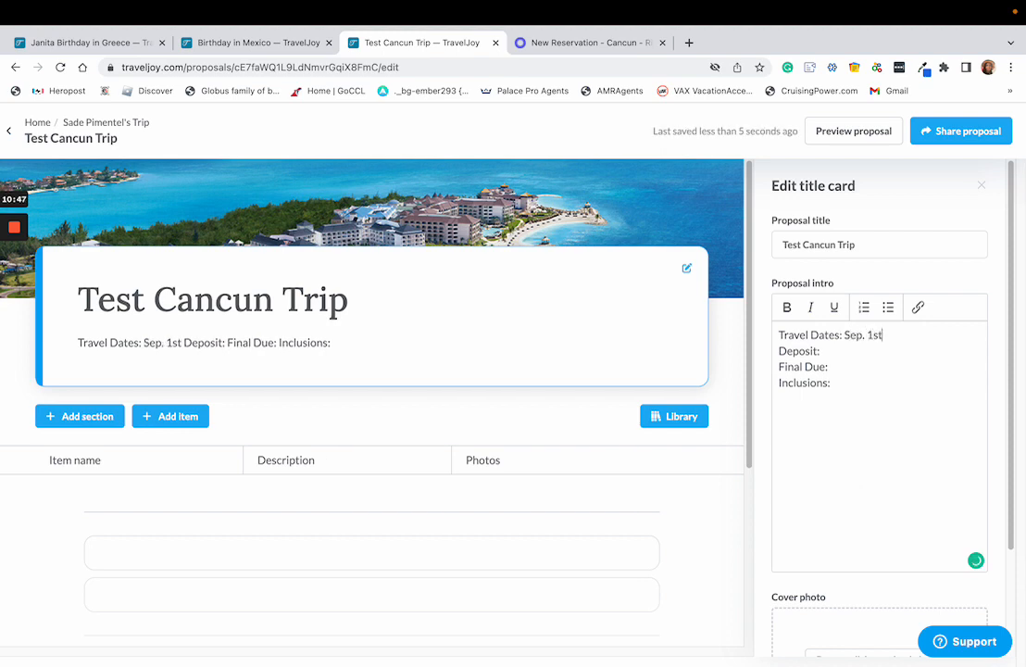
{"action": "type", "text": " - 5th, 2023"}
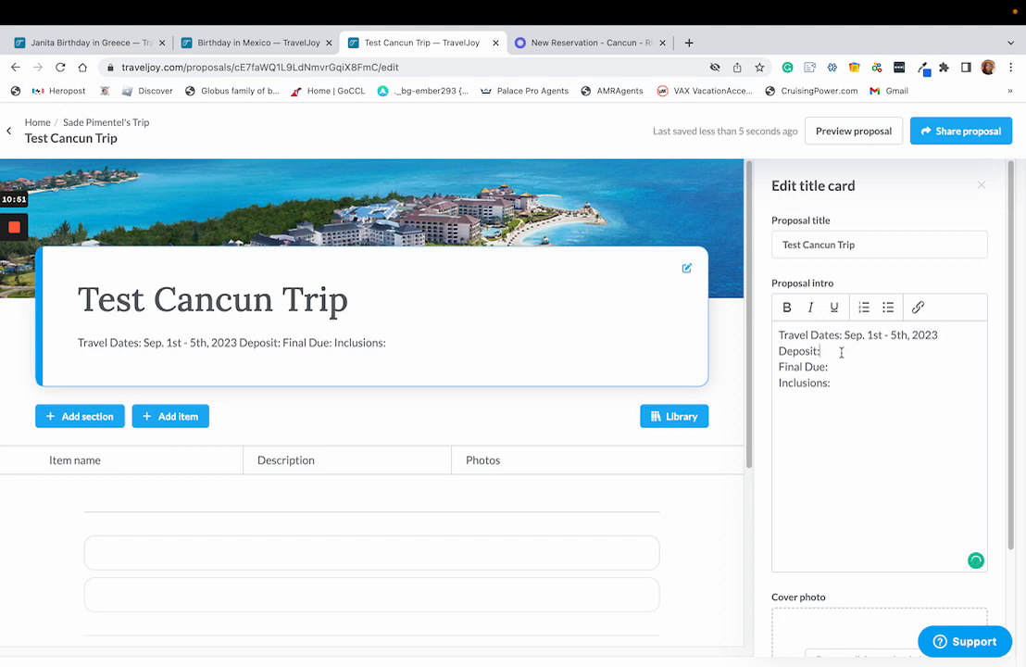
{"action": "left_click_drag", "start_coordinate": [843, 335], "coordinate": [776, 335]}
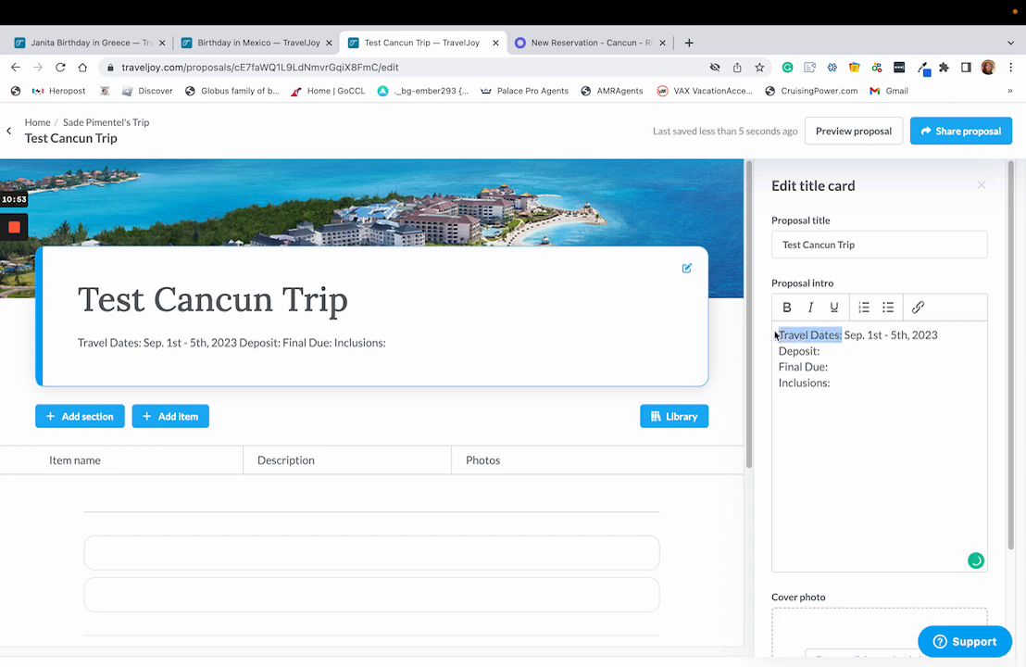
{"action": "left_click", "coordinate": [787, 308]}
Enter "$300 per person/non-refundable" as the deposit in the intro and make the "Deposit:" label bold.
{"action": "left_click", "coordinate": [819, 351]}
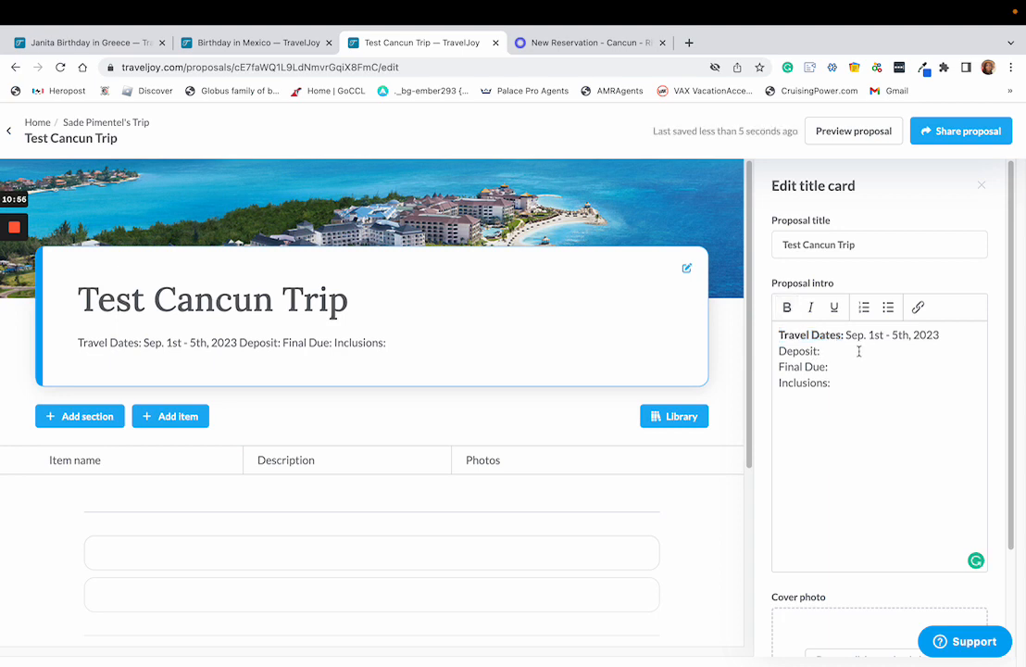
{"action": "type", "text": "$300"}
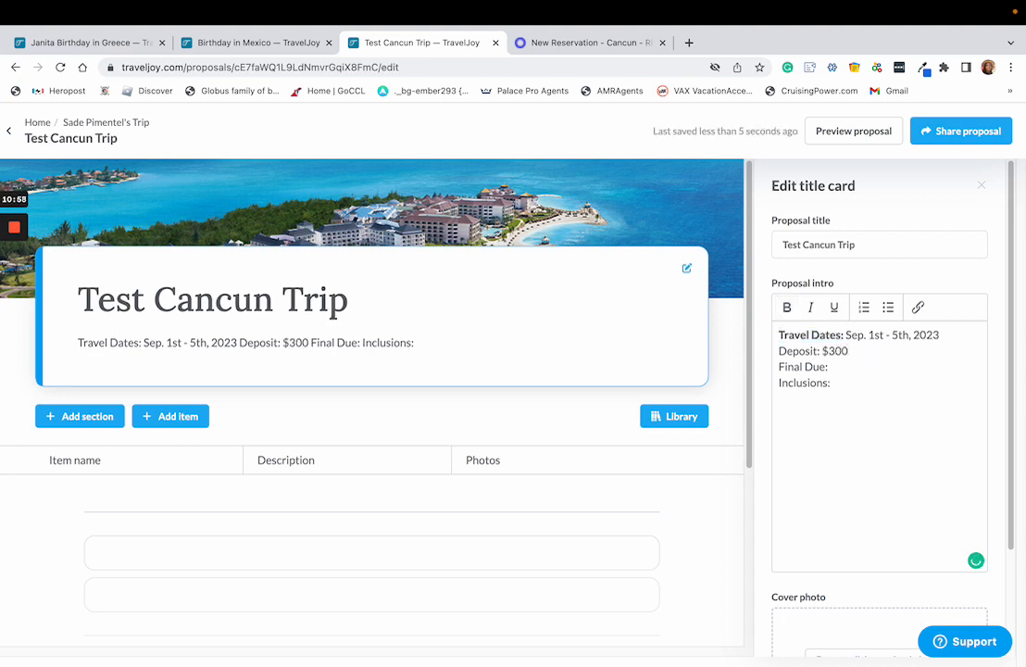
{"action": "type", "text": " per person"}
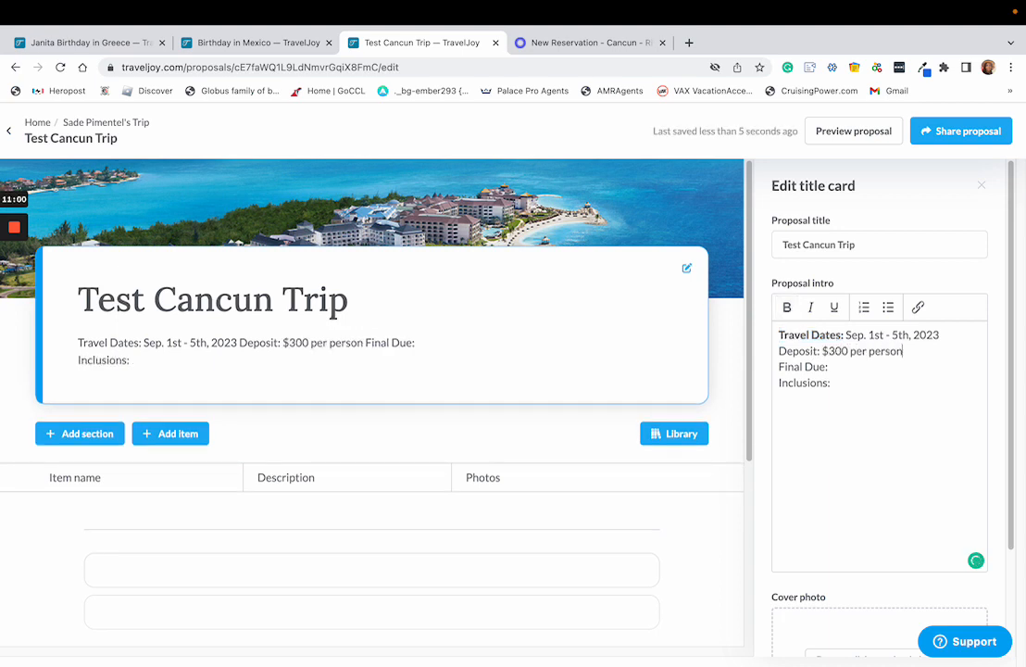
{"action": "type", "text": "/non-ref"}
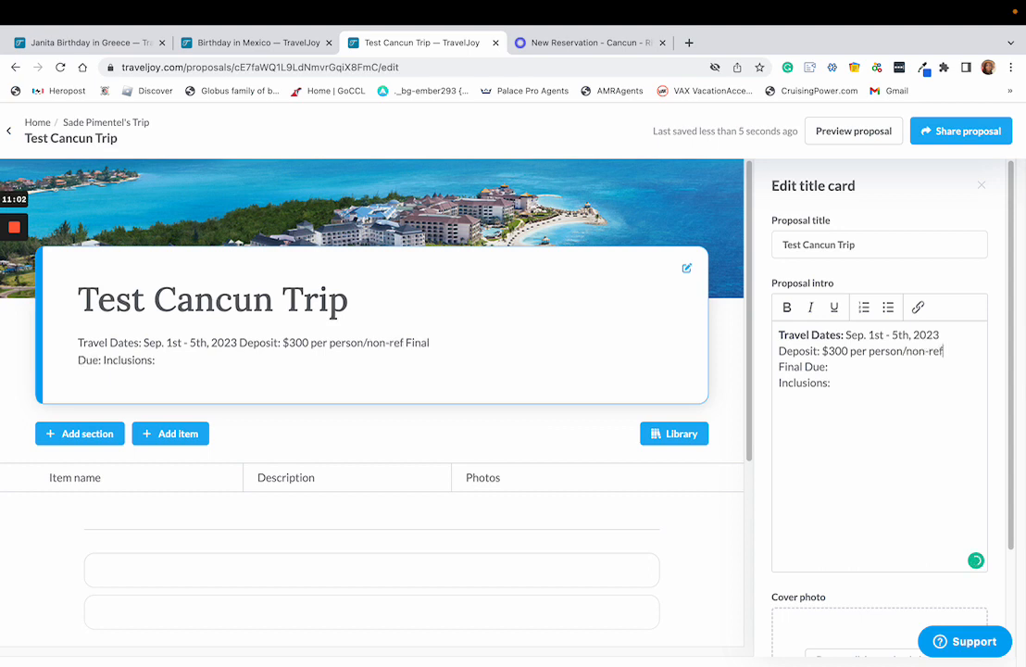
{"action": "type", "text": "undable"}
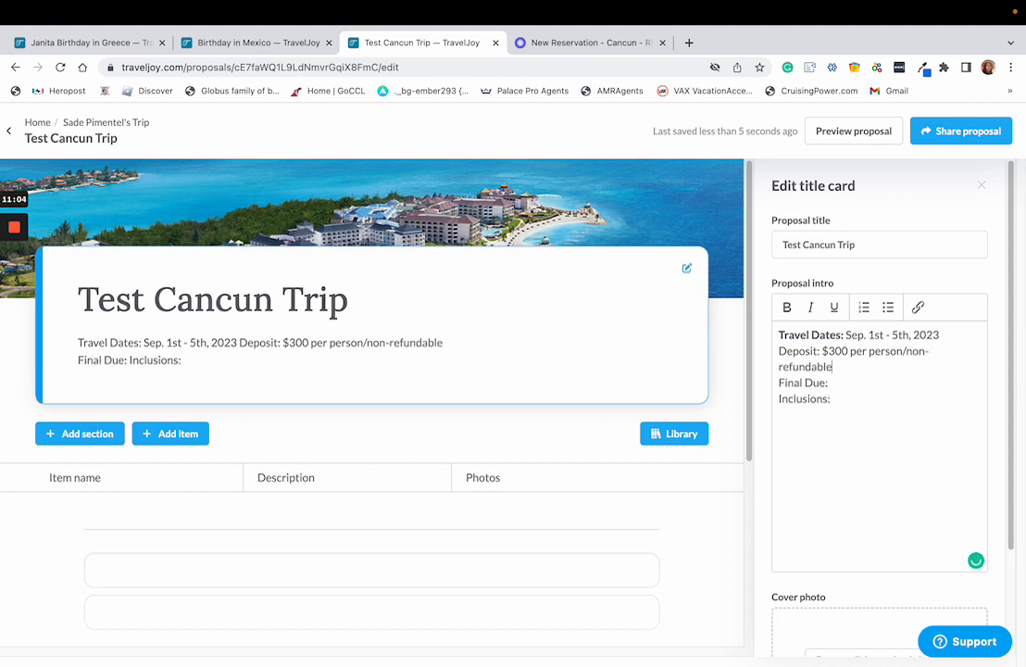
{"action": "left_click_drag", "start_coordinate": [821, 351], "coordinate": [778, 351]}
{"action": "left_click", "coordinate": [788, 305]}
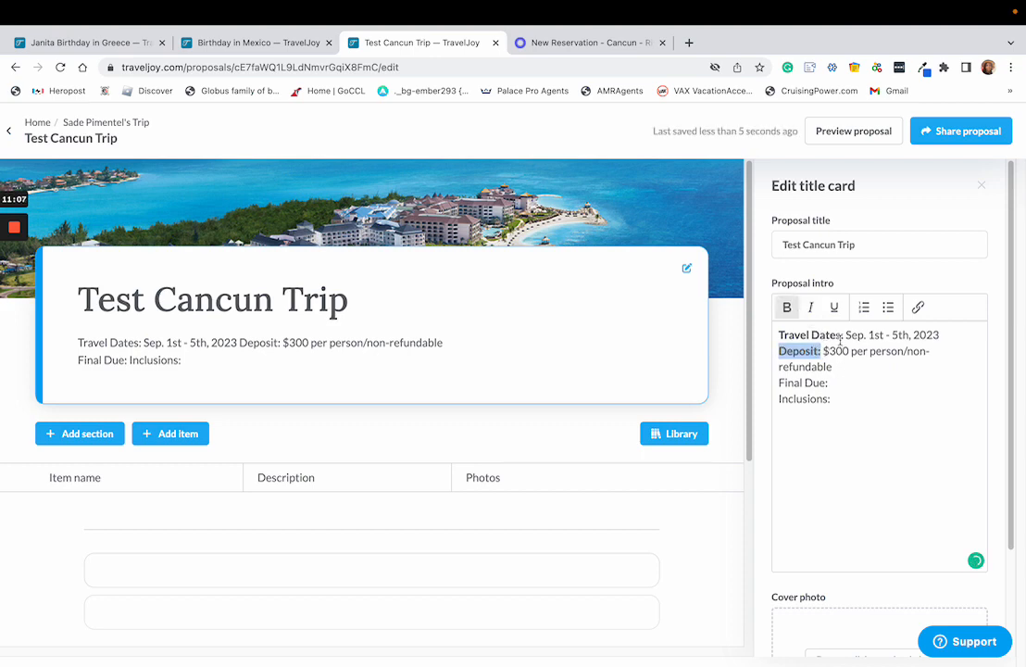
{"action": "left_click", "coordinate": [842, 335]}
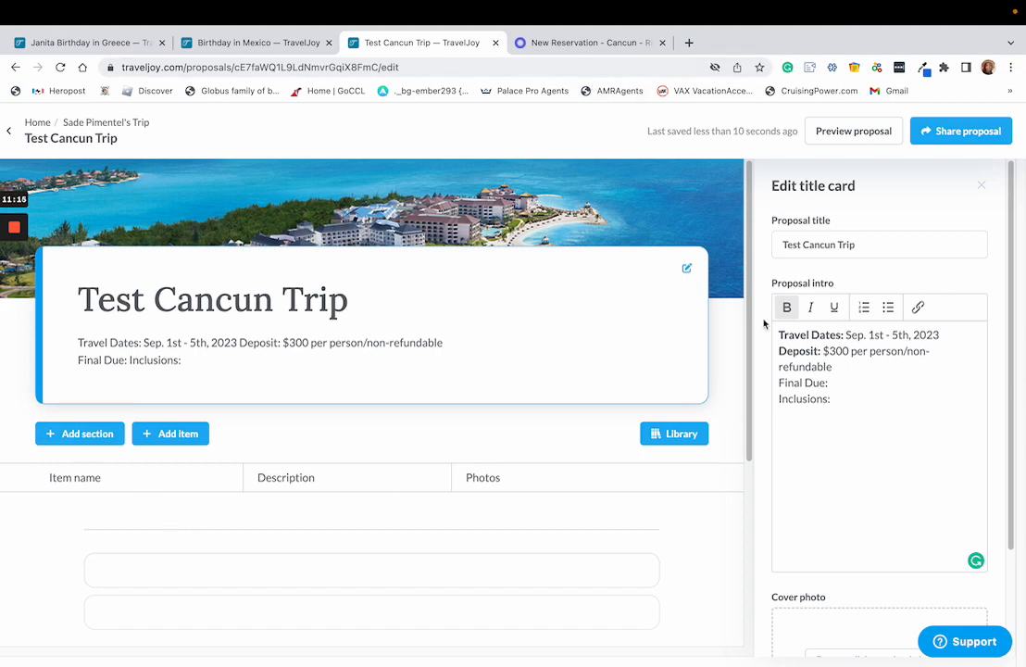
Add a section to the proposal and name it "Option 1:".
{"action": "left_click", "coordinate": [70, 432]}
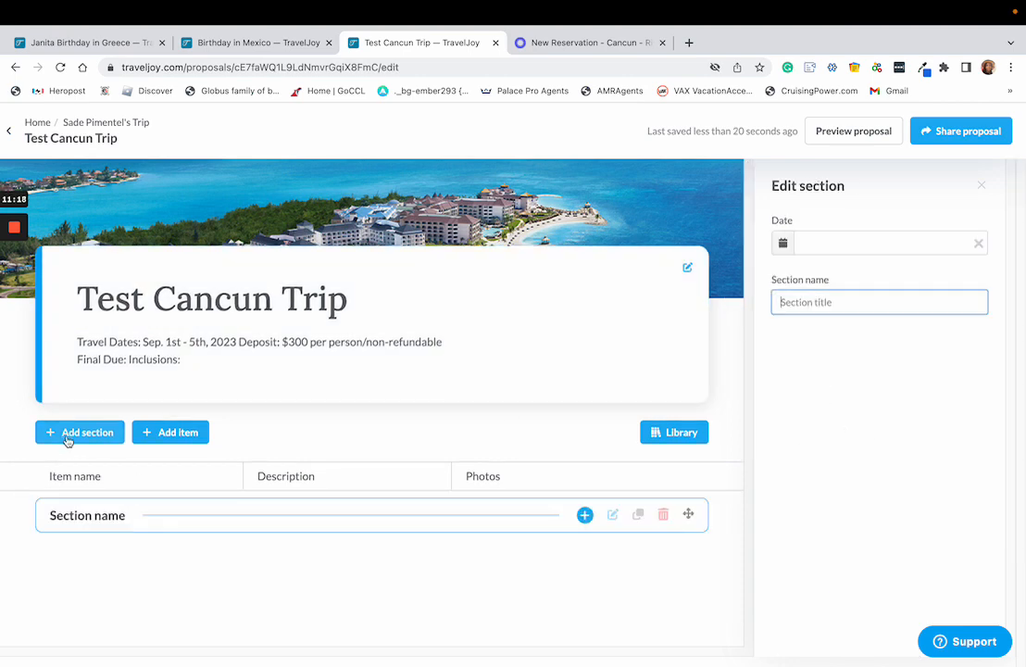
{"action": "left_click", "coordinate": [158, 525]}
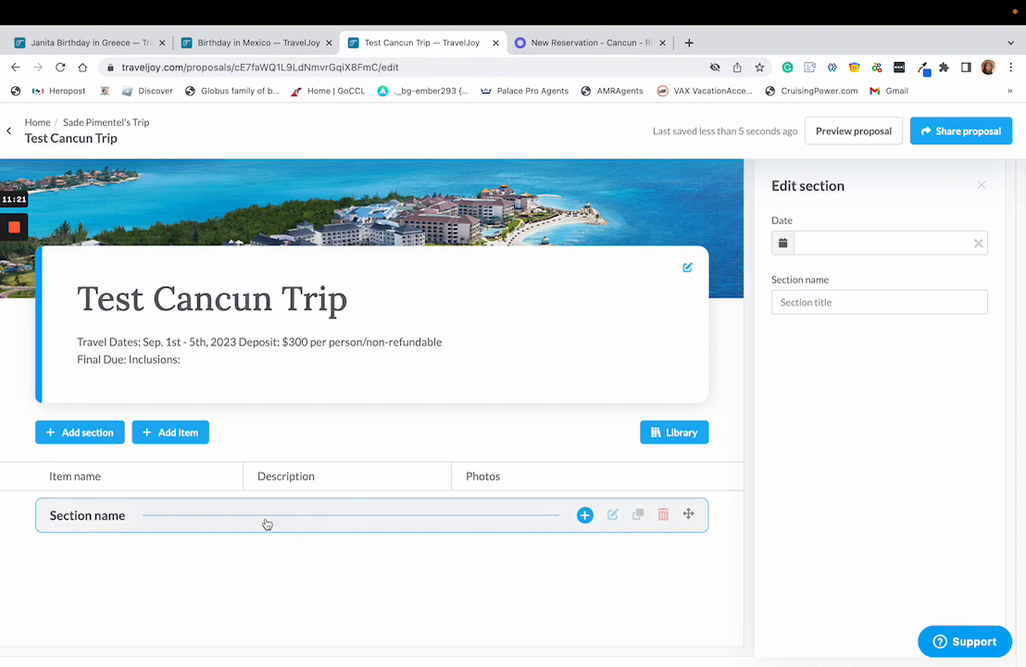
{"action": "left_click", "coordinate": [793, 303]}
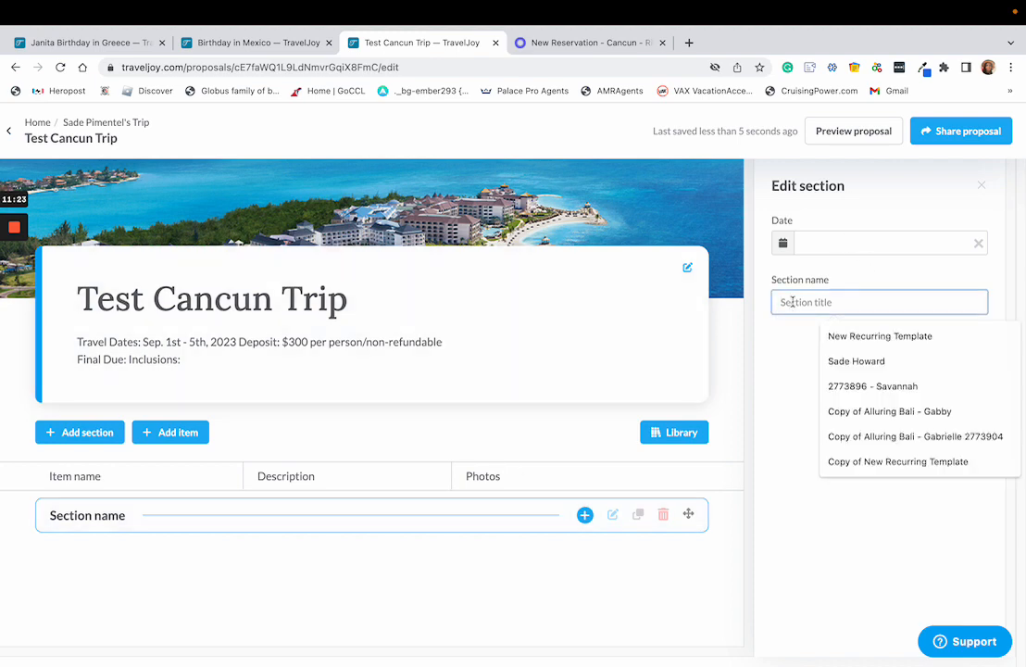
{"action": "type", "text": "Option 1:"}
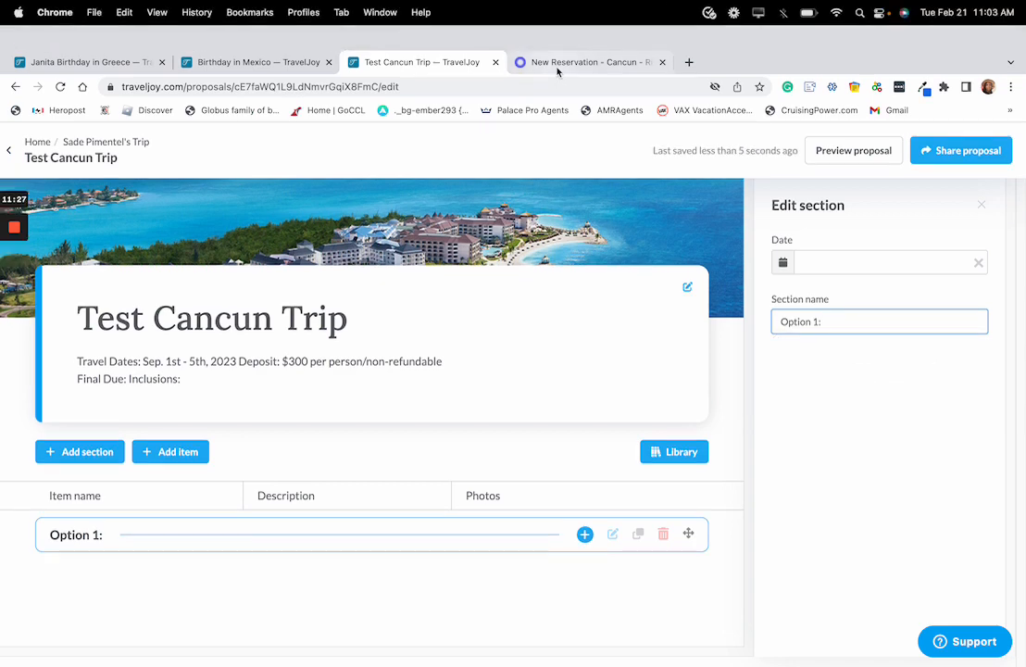
On Vacation Express, expand the Adults Only, Hideaway resort's description and copy "Hideaway at Royalton Riviera Cancun" from it.
{"action": "left_click", "coordinate": [584, 42]}
{"action": "scroll", "coordinate": [348, 500], "scroll_direction": "down", "scroll_amount": 3}
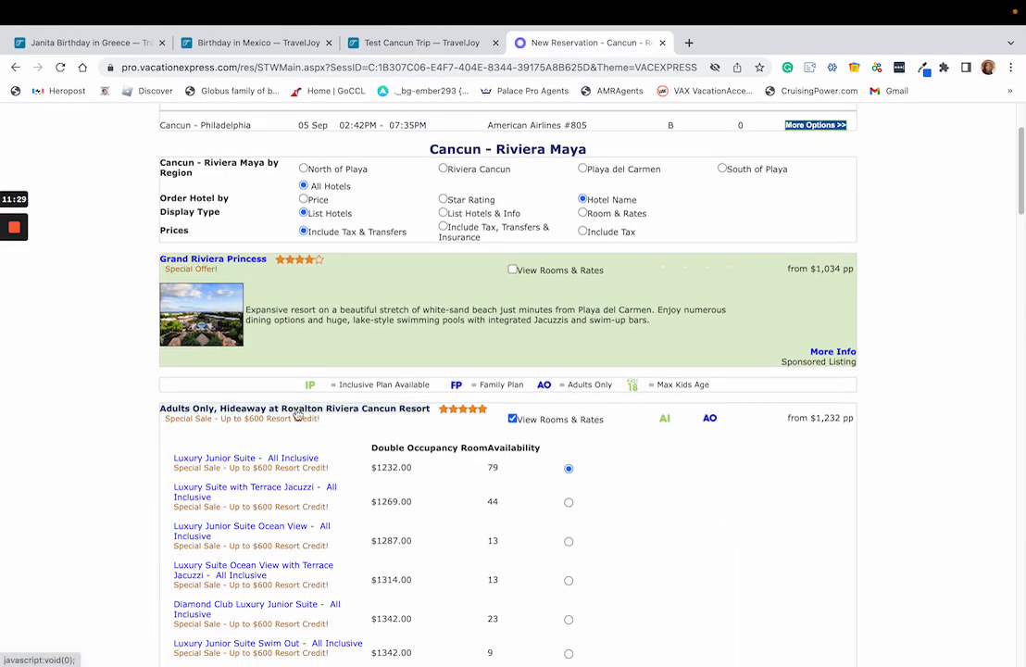
{"action": "left_click", "coordinate": [300, 414]}
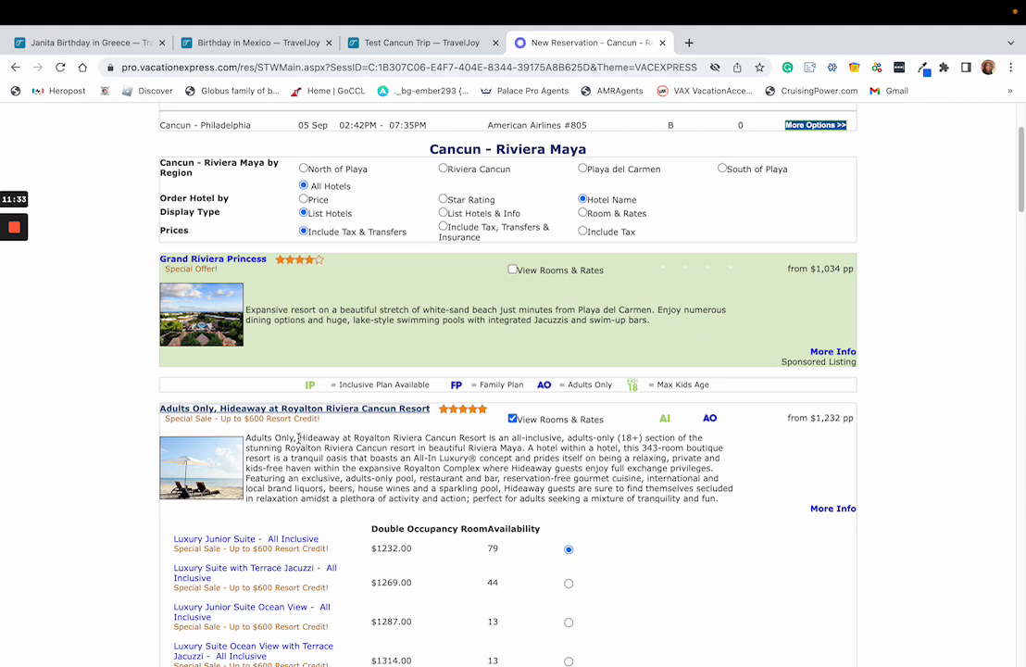
{"action": "left_click_drag", "start_coordinate": [299, 439], "coordinate": [460, 439]}
{"action": "right_click", "coordinate": [460, 439]}
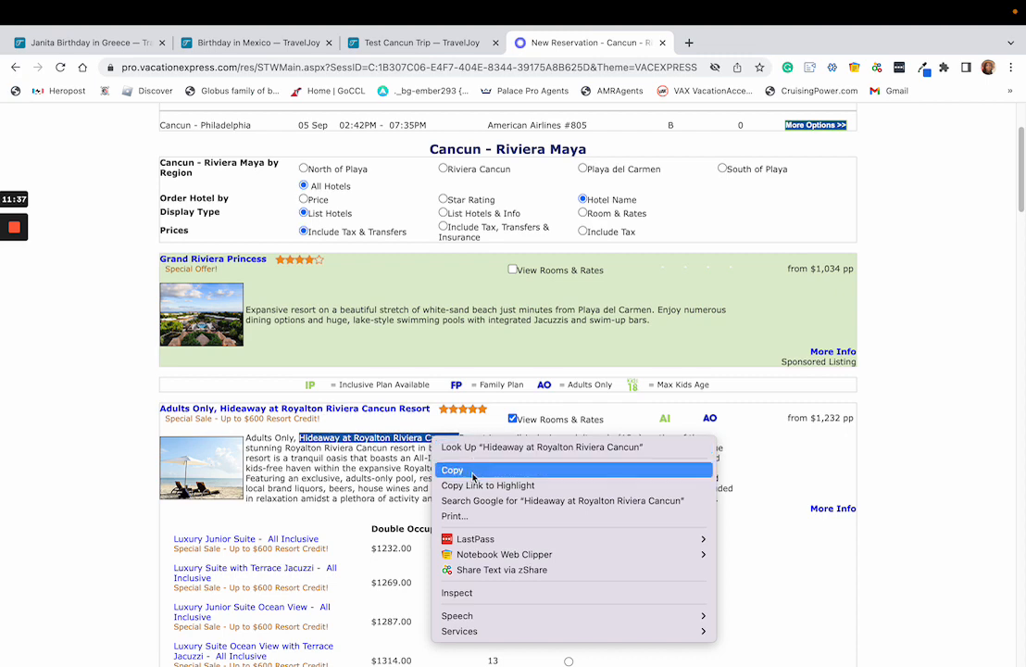
{"action": "left_click", "coordinate": [463, 467]}
Return to the Test Cancun Trip proposal and append the copied resort name to the "Option 1:" section name.
{"action": "left_click", "coordinate": [367, 48]}
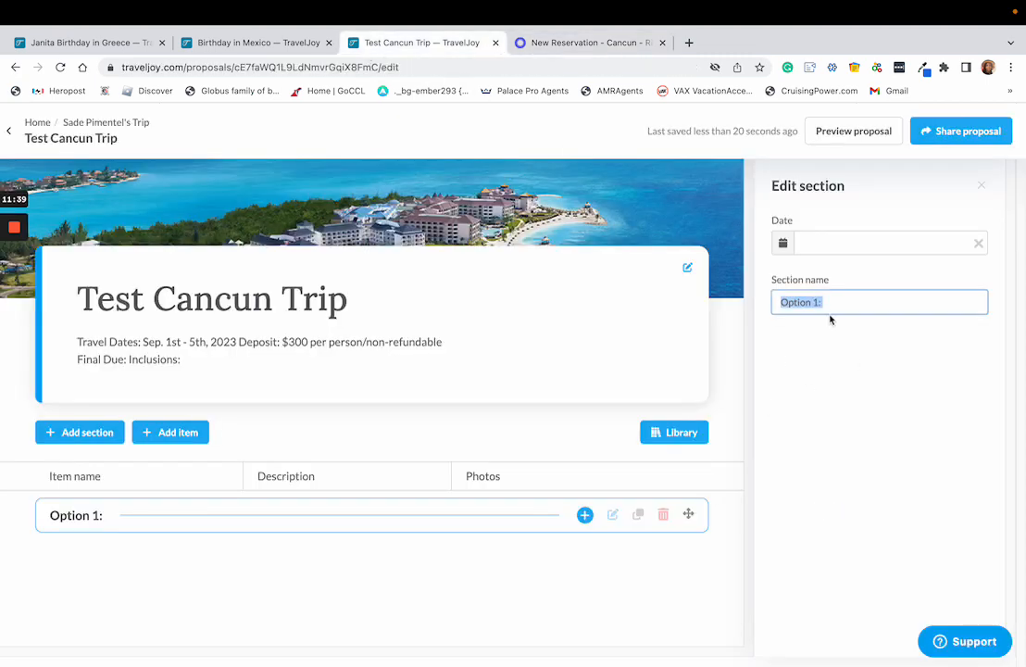
{"action": "left_click", "coordinate": [840, 306]}
{"action": "key", "text": "super+v"}
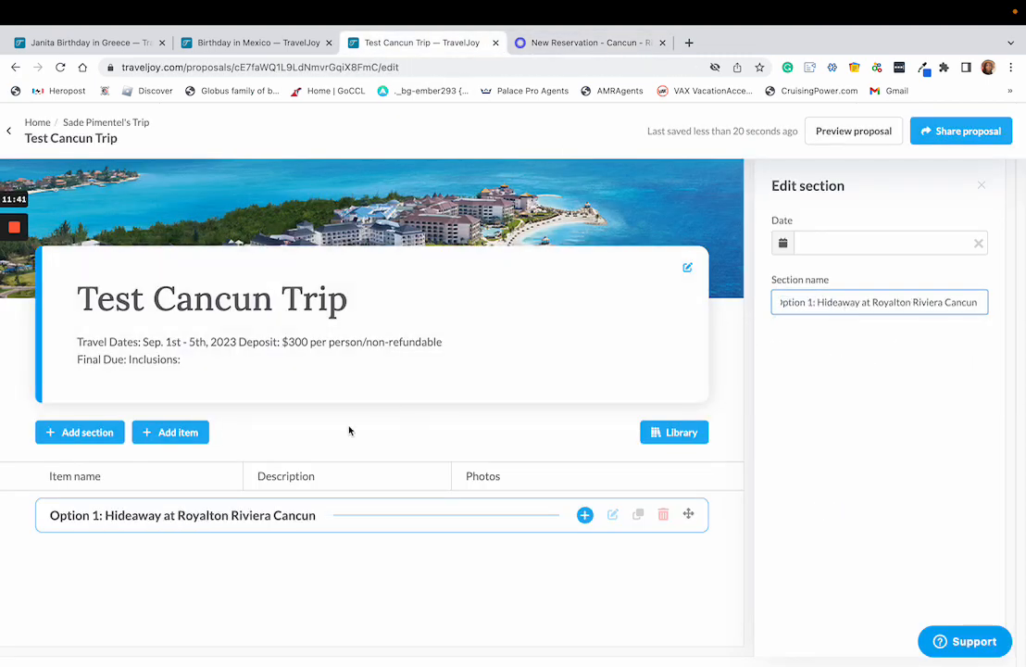
Add a General item under the Option 1 section.
{"action": "left_click", "coordinate": [176, 431]}
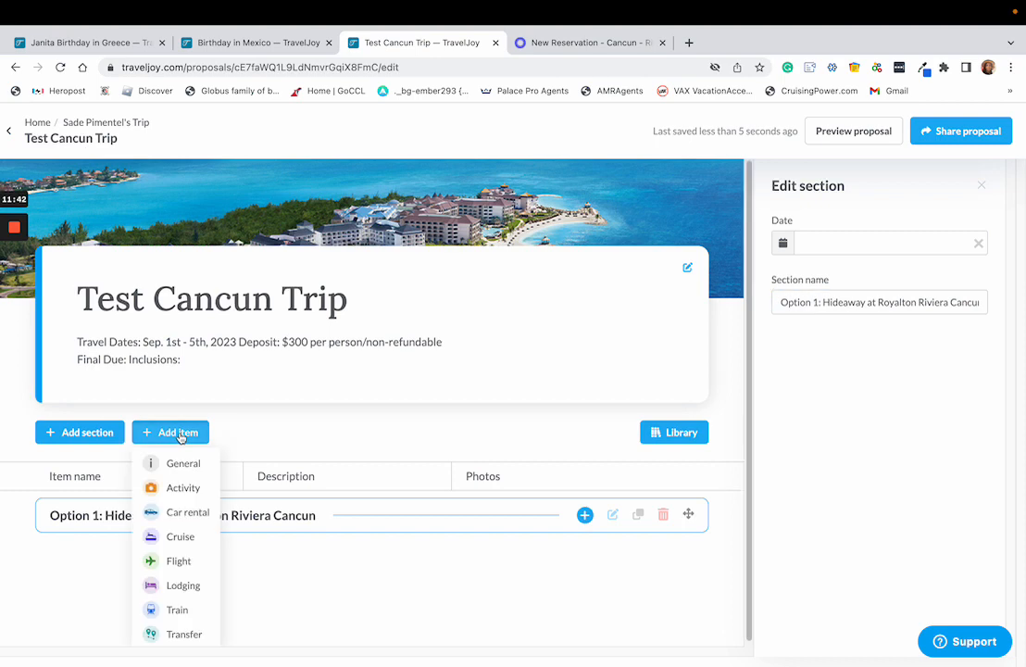
{"action": "left_click", "coordinate": [189, 466]}
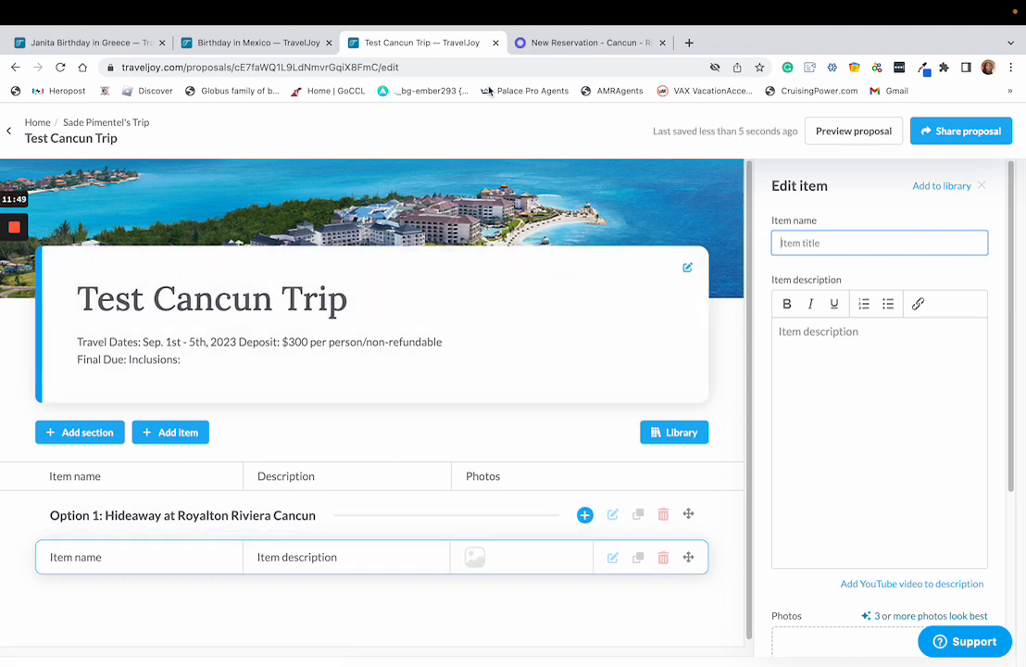
On Vacation Express, open the Hideaway resort's Luxury Suite Ocean View with Terrace Jacuzzi room details and copy the room name.
{"action": "left_click", "coordinate": [538, 46]}
{"action": "scroll", "coordinate": [448, 416], "scroll_direction": "down", "scroll_amount": 4}
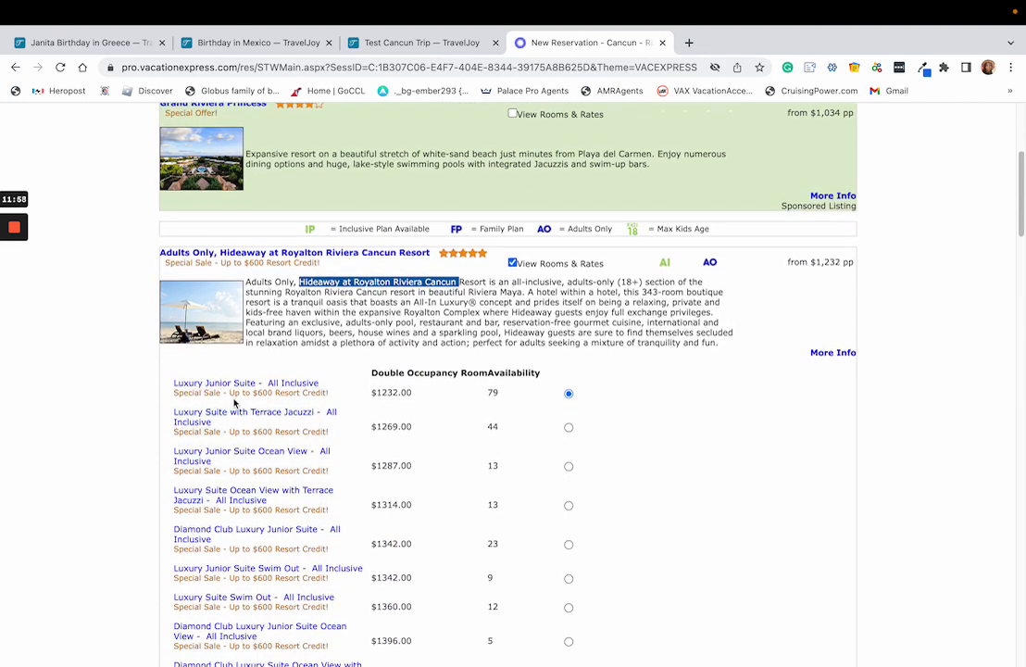
{"action": "left_click", "coordinate": [295, 499]}
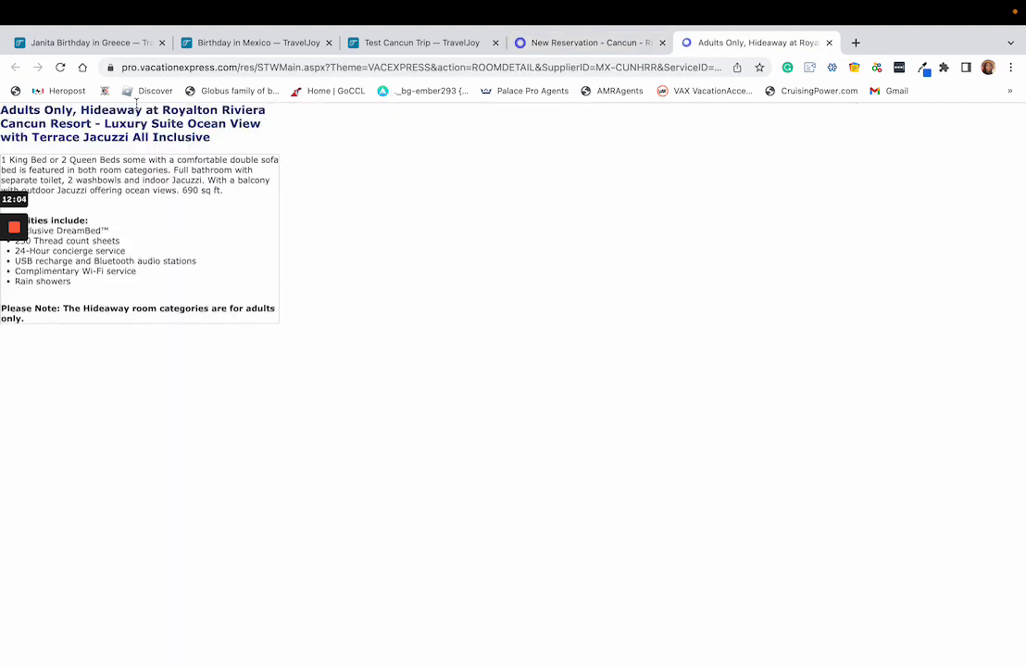
{"action": "mouse_move", "coordinate": [104, 124]}
{"action": "left_mouse_down"}
{"action": "mouse_move", "coordinate": [134, 136]}
{"action": "mouse_move", "coordinate": [109, 124]}
{"action": "left_mouse_up"}
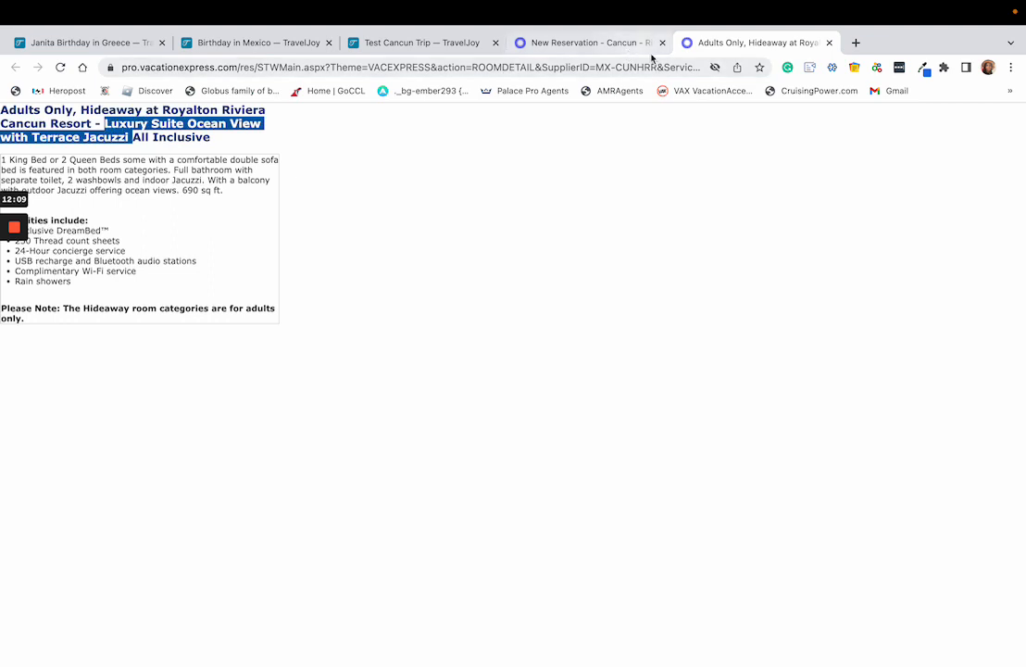
{"action": "left_click_drag", "start_coordinate": [137, 271], "coordinate": [1, 159]}
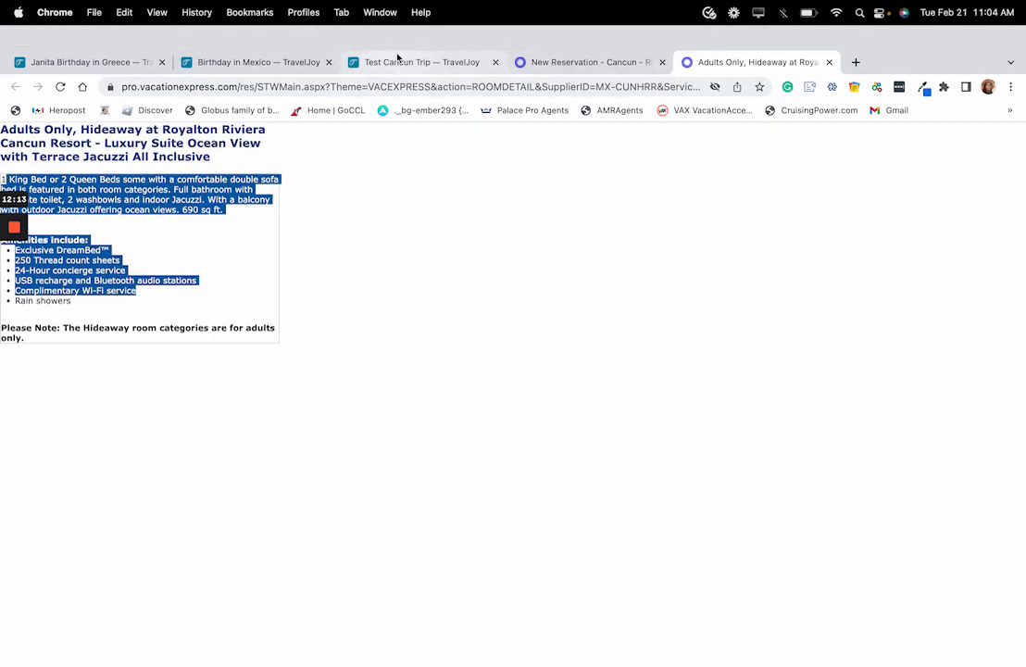
Return to the Test Cancun Trip proposal and name the new item "Luxury Suite Ocean View with Terrace Jacuzzi".
{"action": "left_click", "coordinate": [444, 45]}
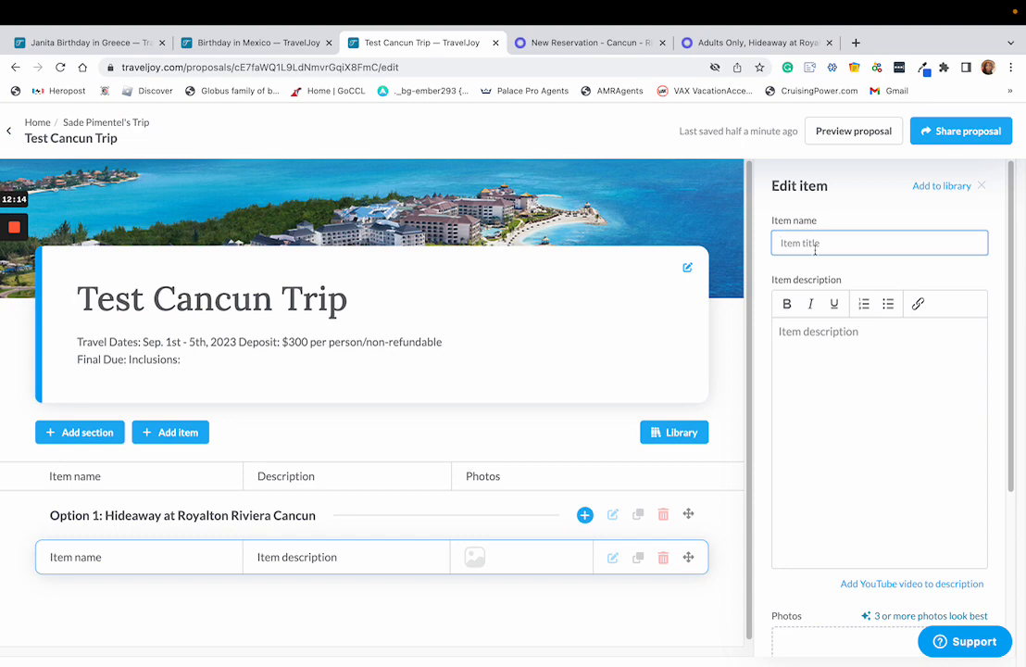
{"action": "left_click", "coordinate": [815, 243]}
{"action": "key", "text": "ctrl+v"}
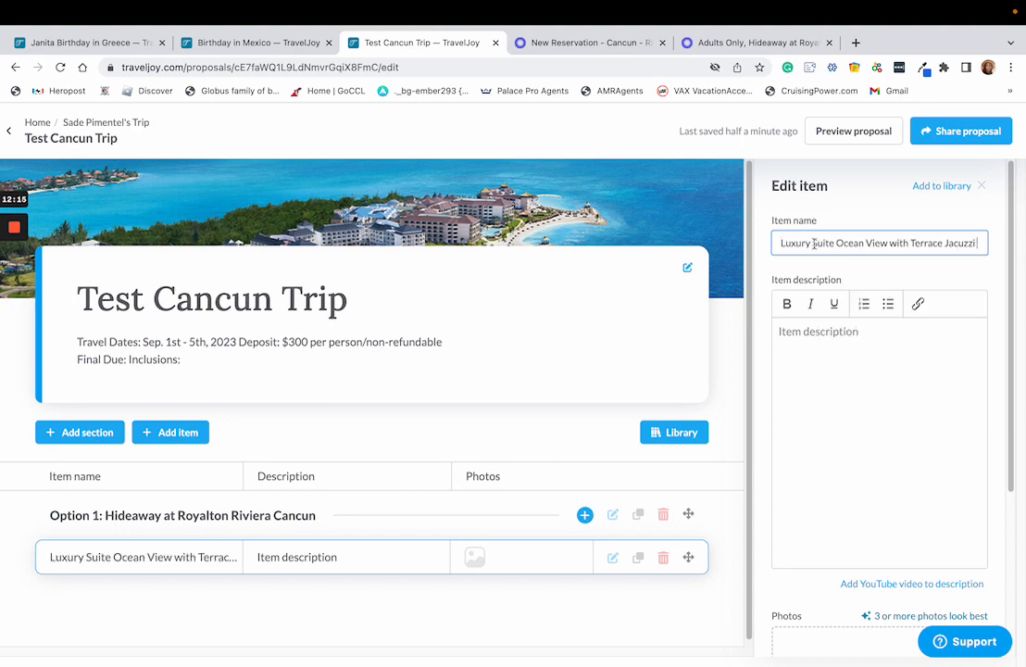
Add a bold, underlined "Room Info" heading to the item description and start a bulleted list beneath it.
{"action": "left_click", "coordinate": [795, 339]}
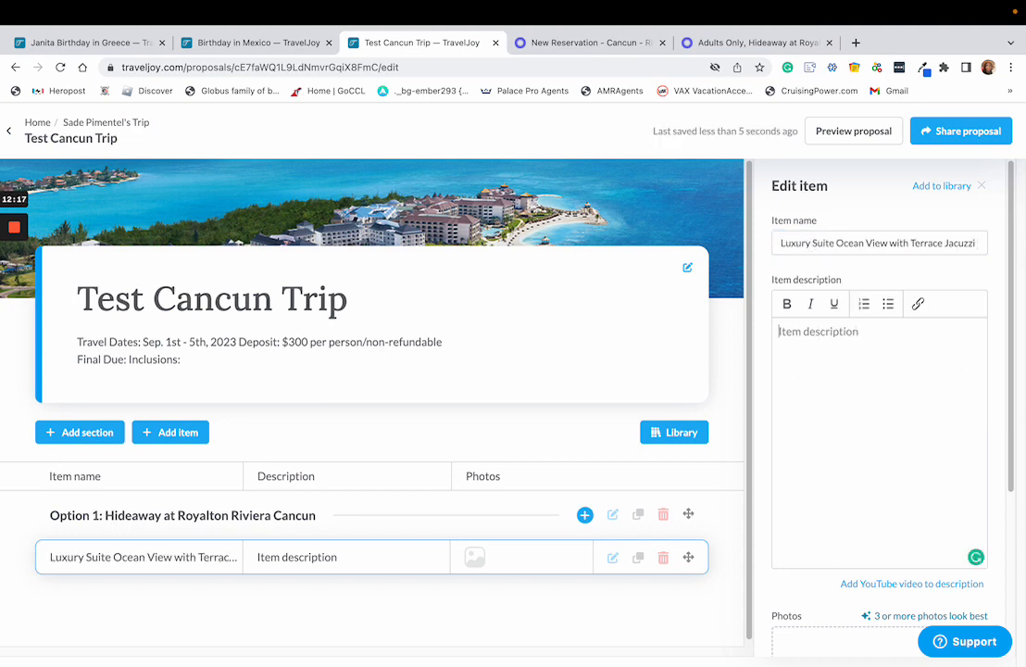
{"action": "key", "text": "Return"}
{"action": "type", "text": "Room I"}
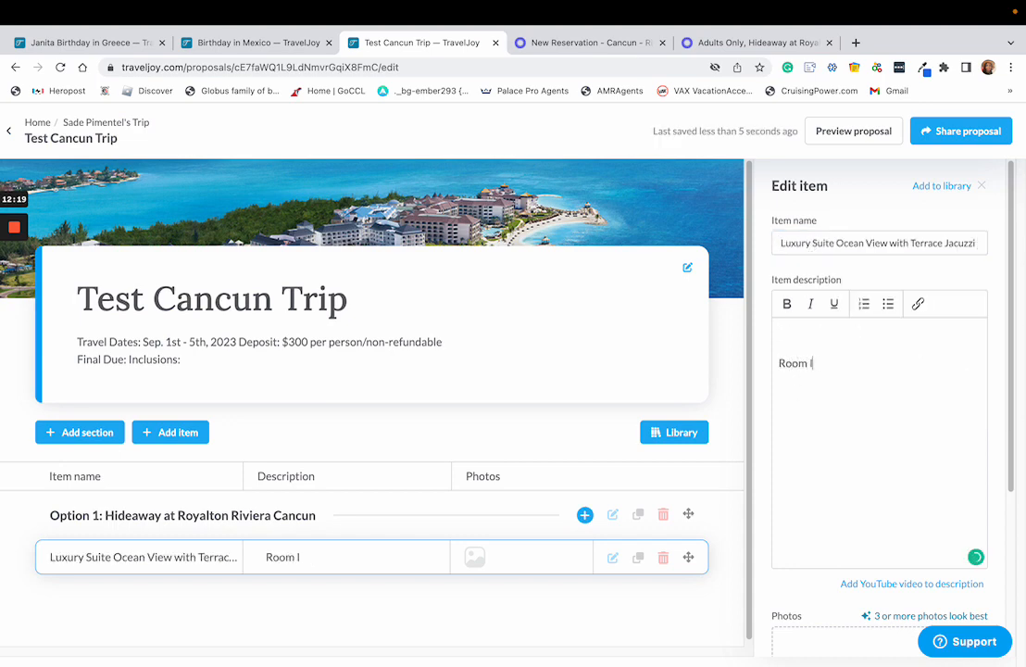
{"action": "type", "text": "nfo"}
{"action": "key", "text": "Return"}
{"action": "left_click_drag", "start_coordinate": [832, 363], "coordinate": [785, 362]}
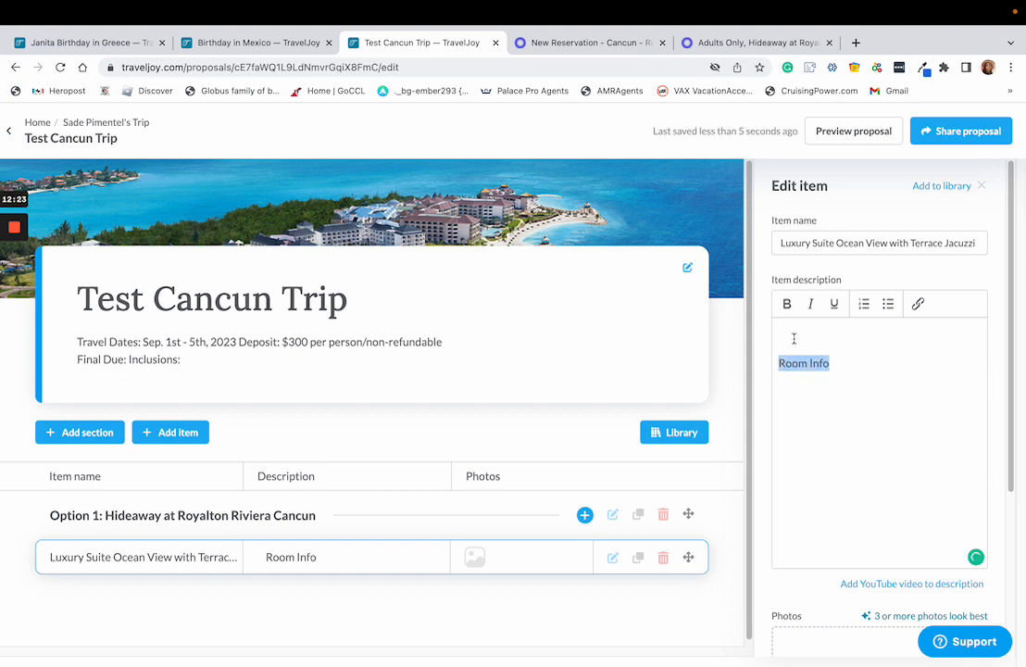
{"action": "left_click", "coordinate": [833, 304]}
{"action": "left_click", "coordinate": [786, 303]}
{"action": "left_click", "coordinate": [795, 384]}
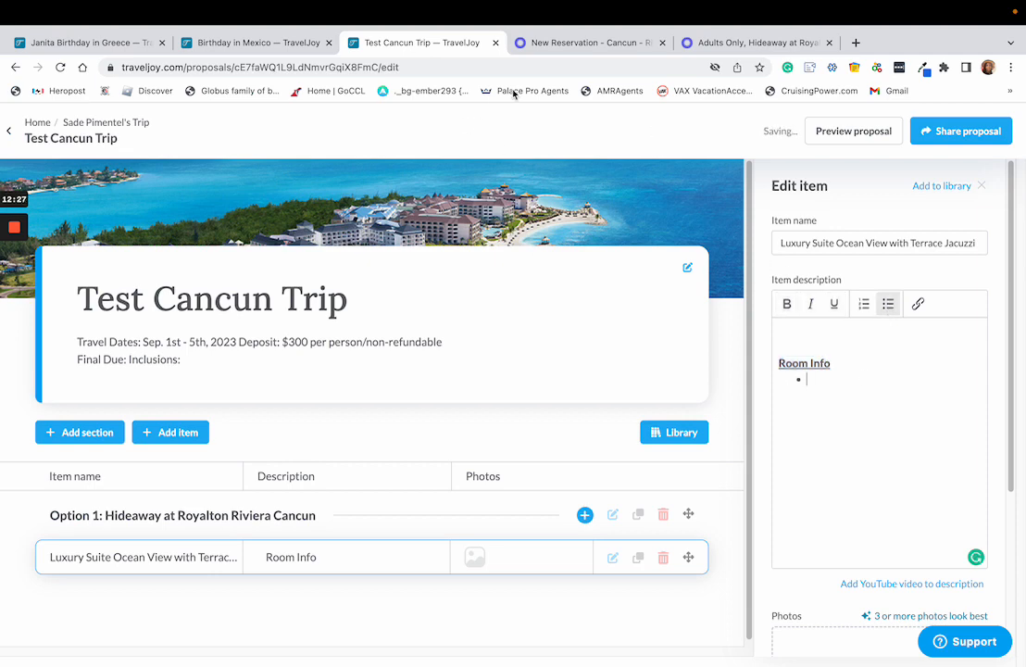
On the Vacation Express room details page, copy the room description and amenities list through "Rain showers".
{"action": "left_click", "coordinate": [716, 46]}
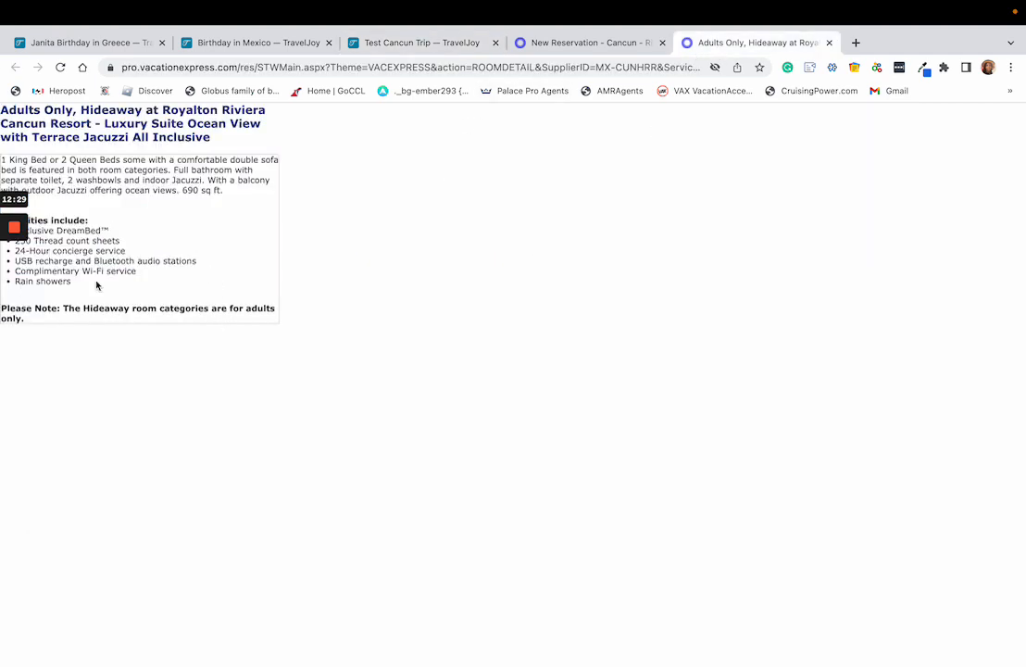
{"action": "left_click_drag", "start_coordinate": [96, 284], "coordinate": [5, 159]}
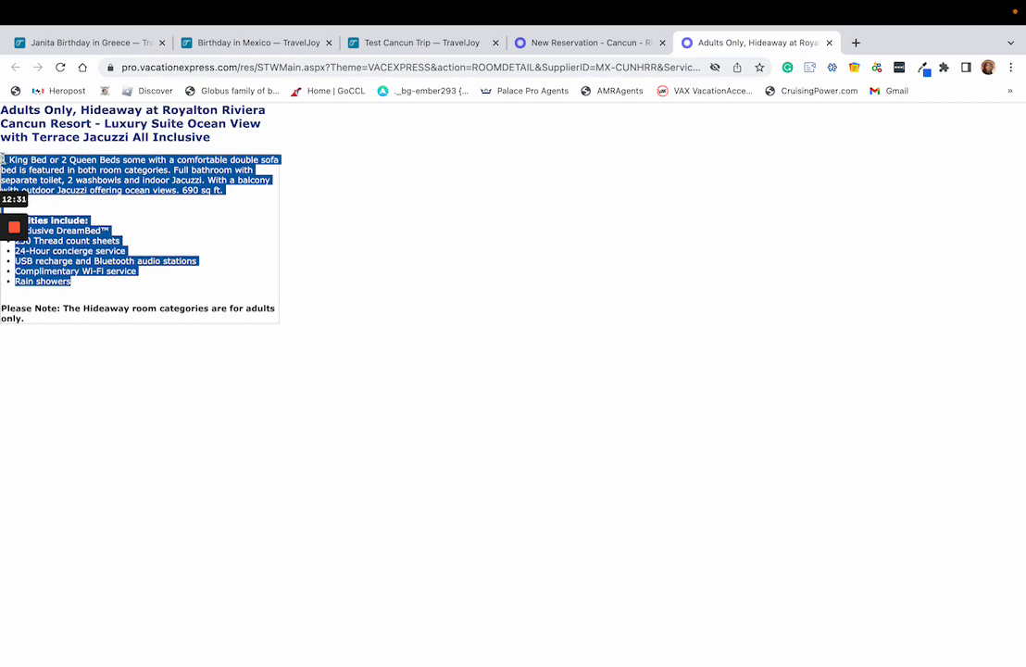
{"action": "right_click", "coordinate": [36, 172]}
{"action": "left_click", "coordinate": [97, 206]}
Paste the copied room details into the bullet under "Room Info" and remove the extra blank line above "Amenities include:".
{"action": "left_click", "coordinate": [373, 44]}
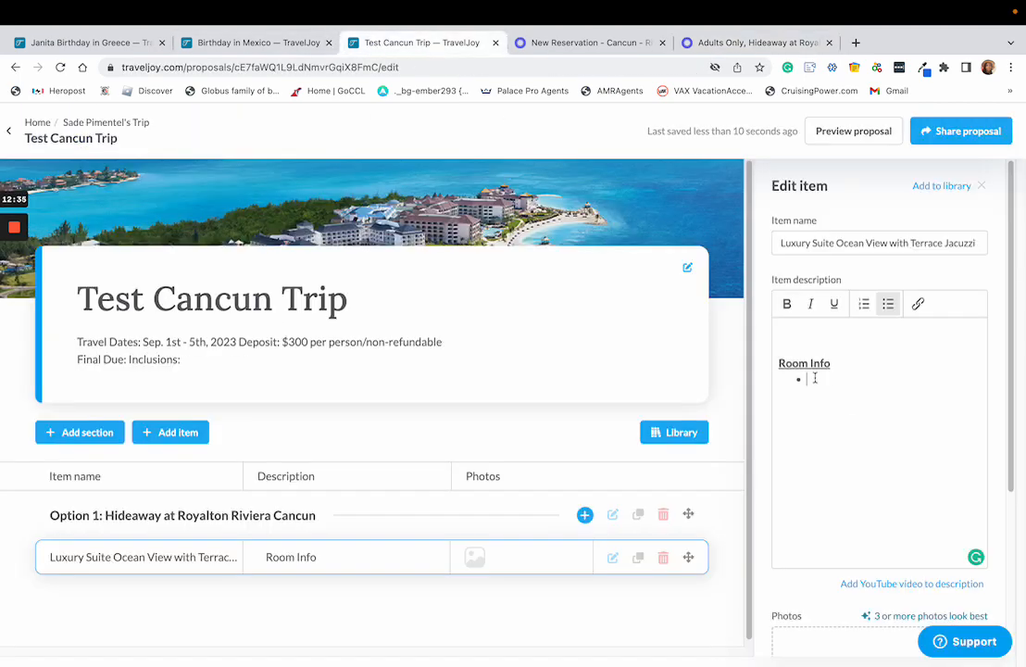
{"action": "key", "text": "ctrl+v"}
{"action": "scroll", "coordinate": [889, 454], "scroll_direction": "up", "scroll_amount": 5}
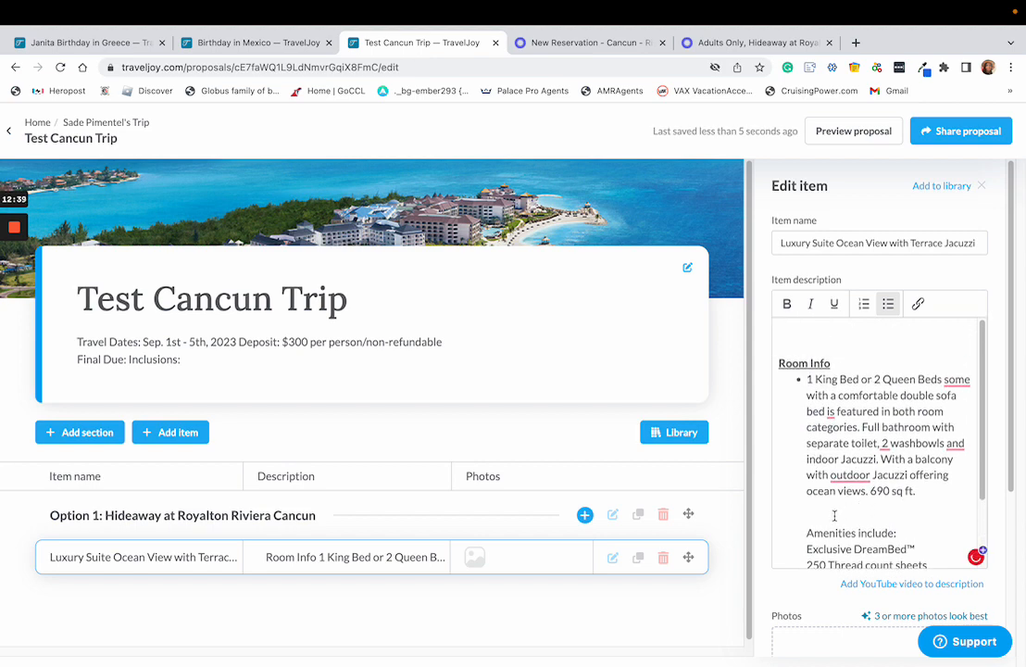
{"action": "scroll", "coordinate": [832, 510], "scroll_direction": "down", "scroll_amount": 2}
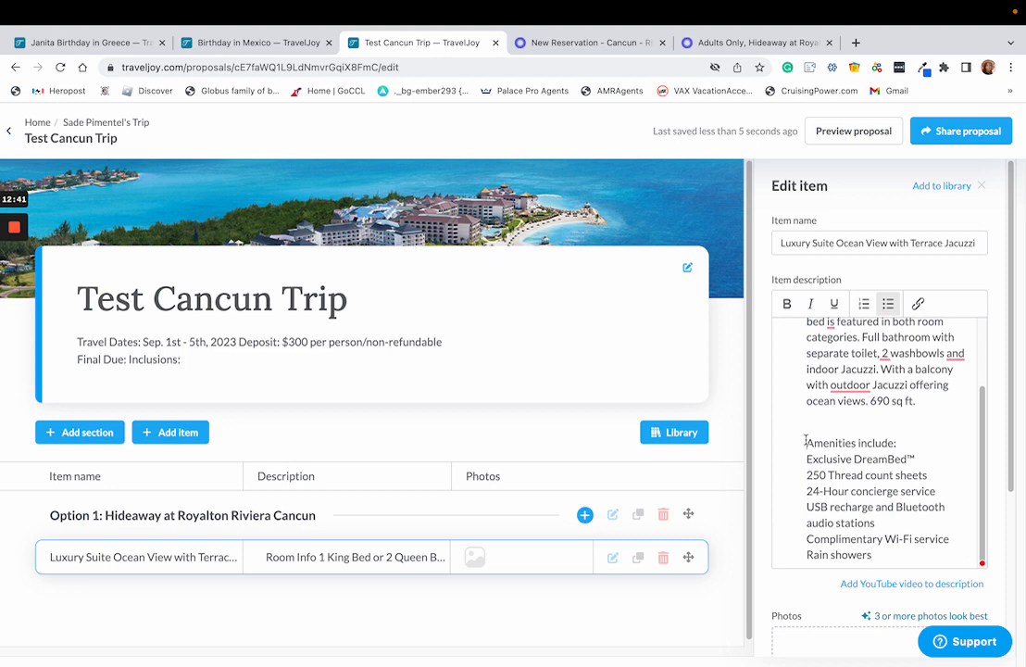
{"action": "left_click", "coordinate": [806, 443]}
{"action": "key", "text": "BackSpace"}
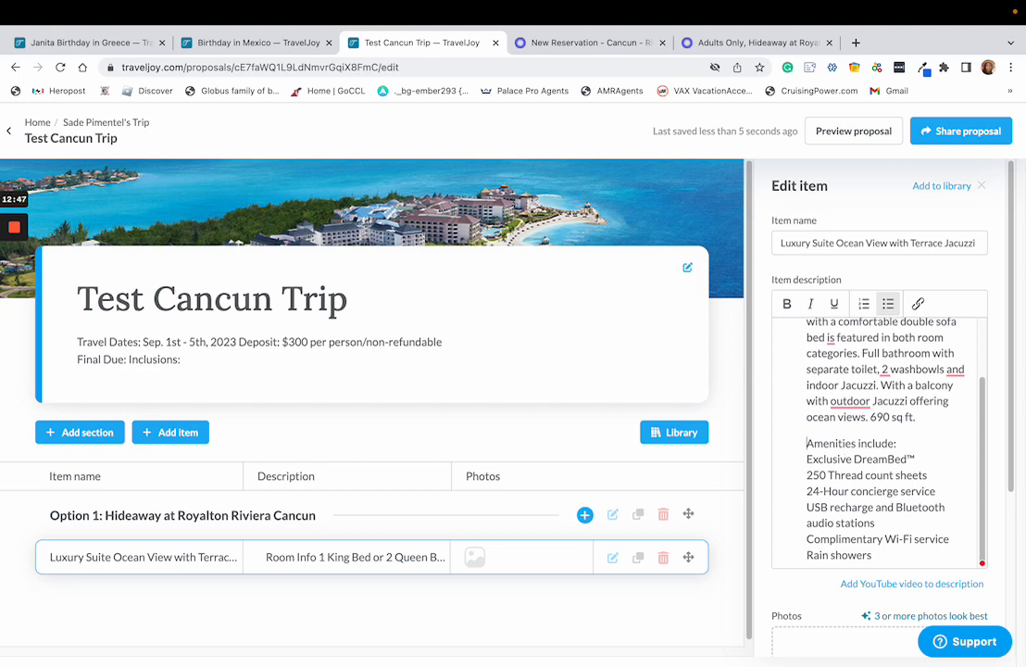
{"action": "scroll", "coordinate": [889, 445], "scroll_direction": "down", "scroll_amount": 3}
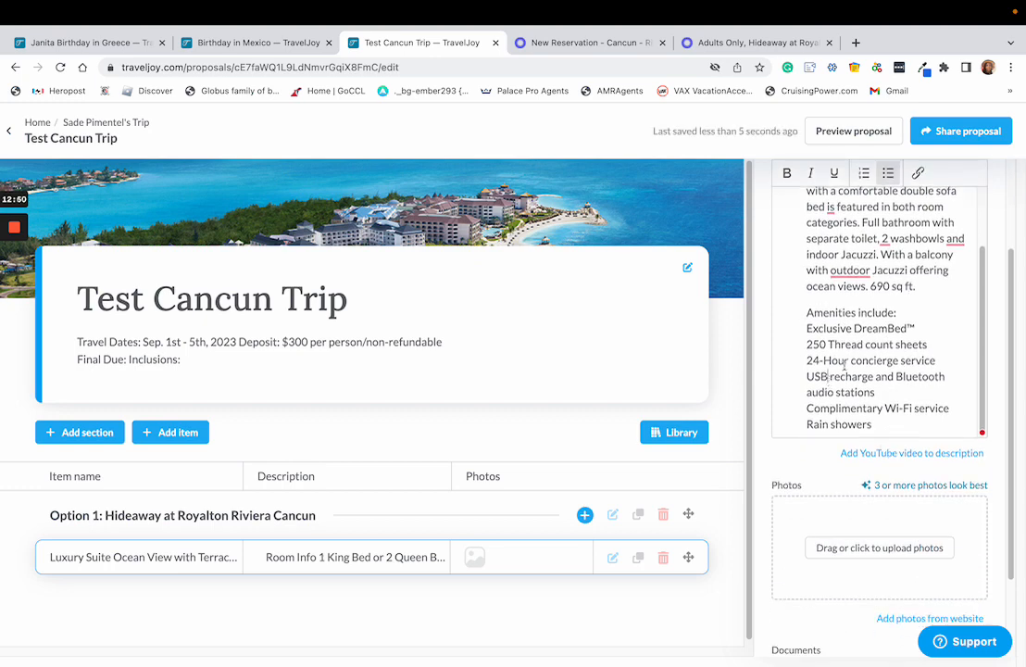
{"action": "scroll", "coordinate": [862, 352], "scroll_direction": "up", "scroll_amount": 3}
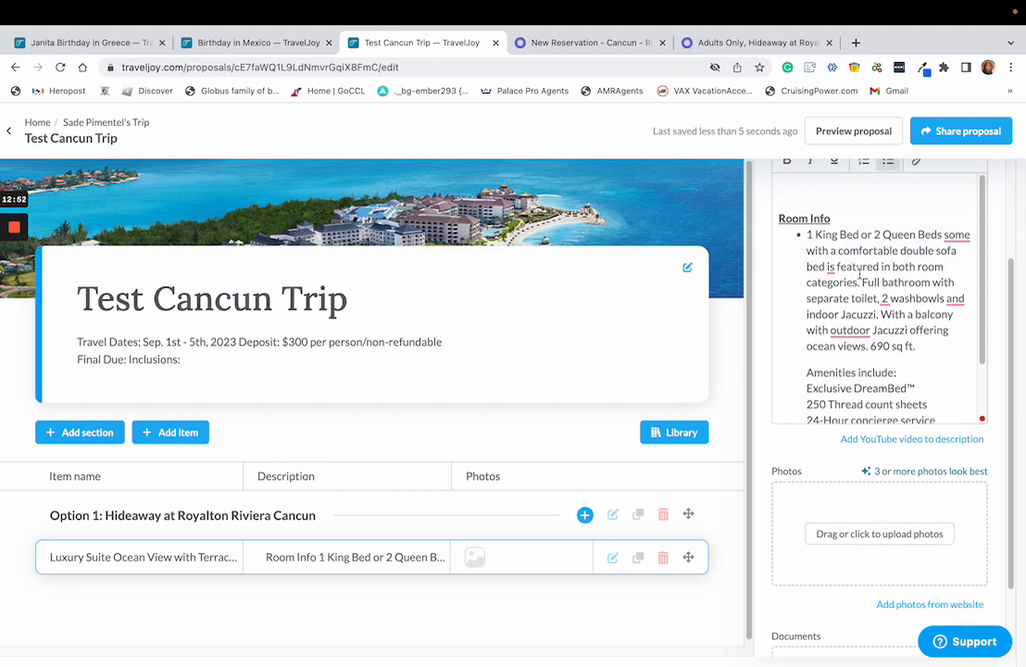
{"action": "scroll", "coordinate": [861, 275], "scroll_direction": "down", "scroll_amount": 3}
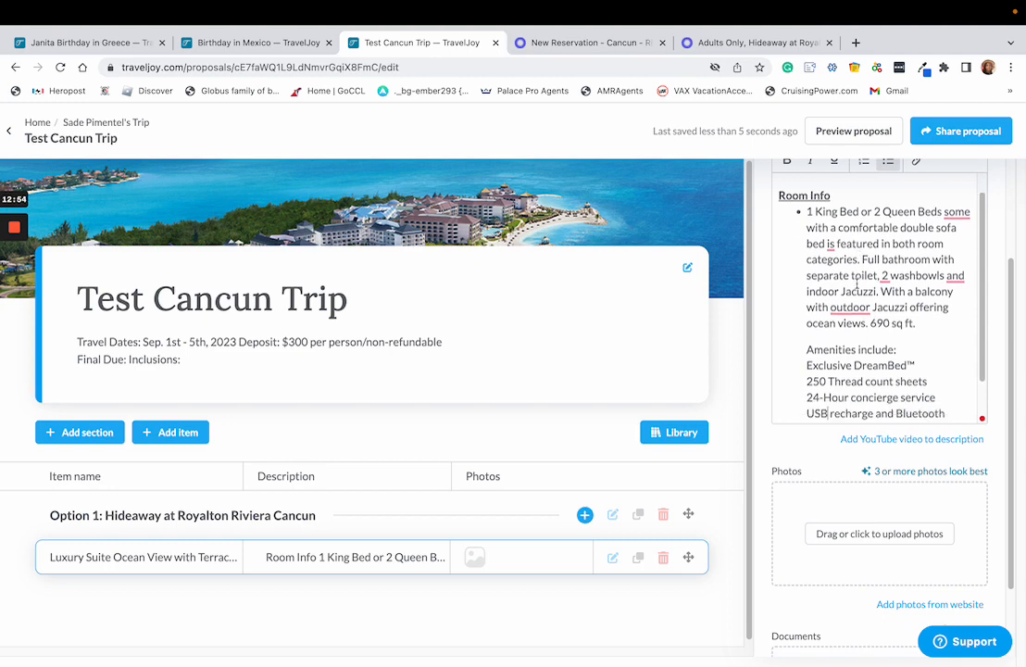
{"action": "scroll", "coordinate": [880, 320], "scroll_direction": "up", "scroll_amount": 3}
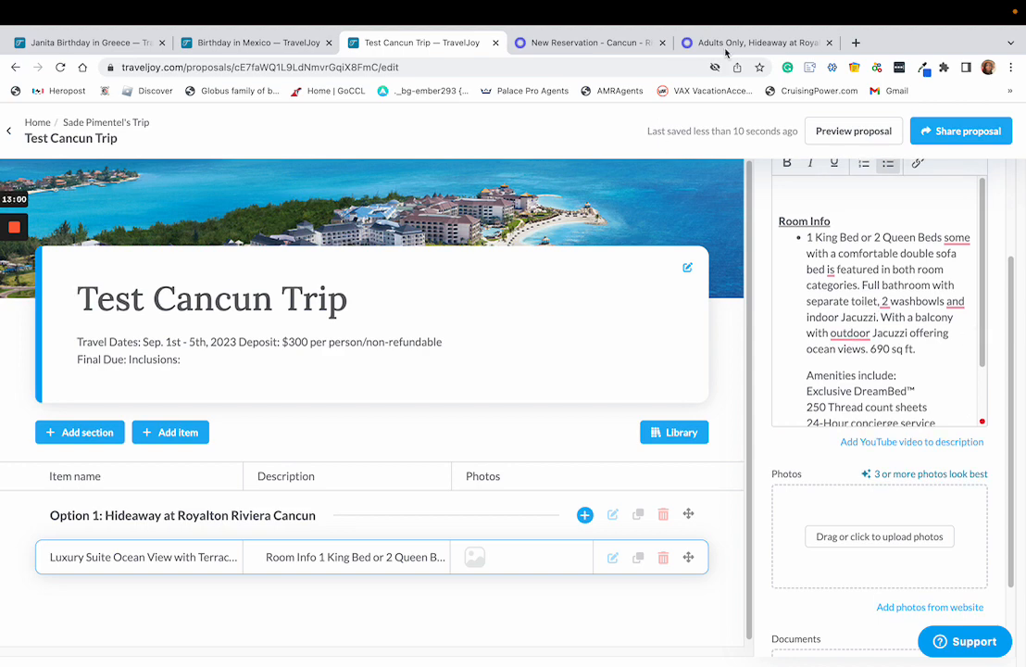
Add a bold, underlined "Hotel Info" heading above "Room Info" in the item description, with an empty bullet beneath it.
{"action": "scroll", "coordinate": [927, 306], "scroll_direction": "up", "scroll_amount": 1}
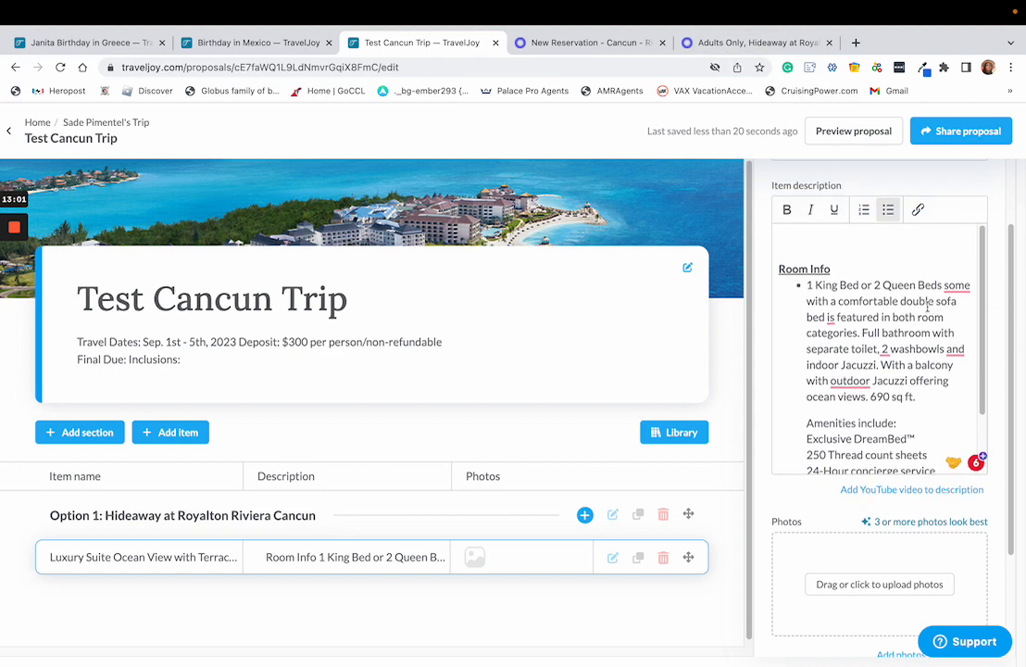
{"action": "left_click", "coordinate": [816, 231]}
{"action": "type", "text": "Hot"}
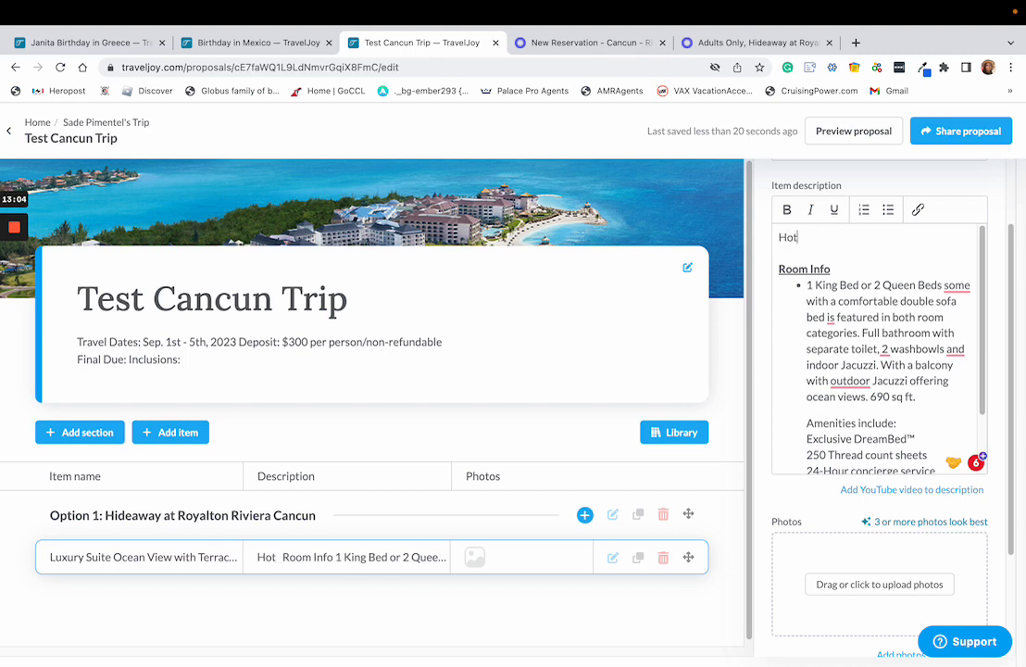
{"action": "type", "text": "el Info:"}
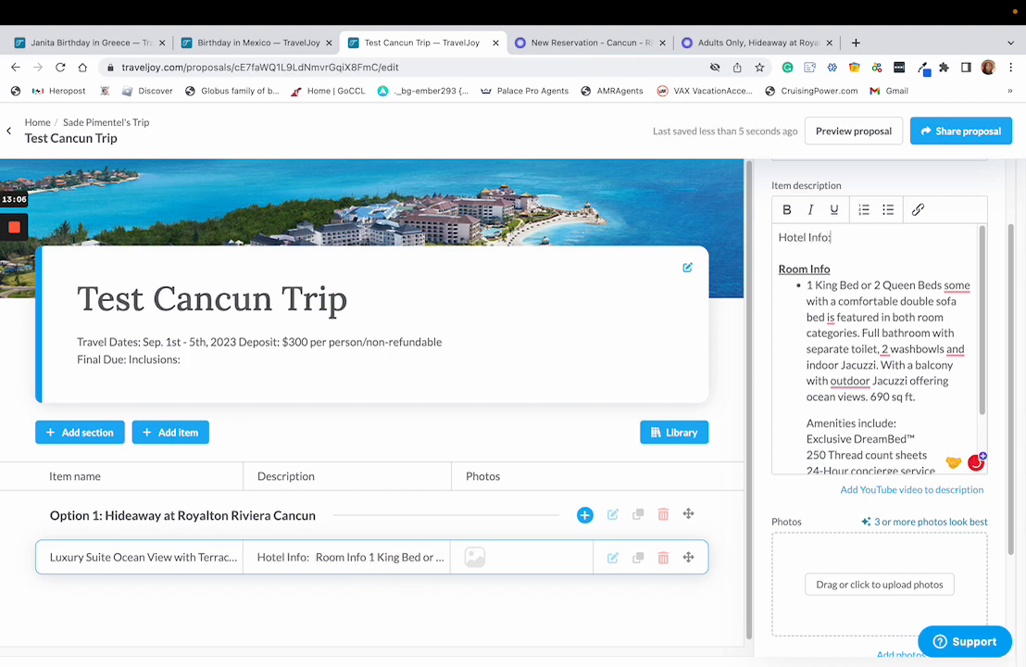
{"action": "key", "text": "BackSpace"}
{"action": "key", "text": "Return"}
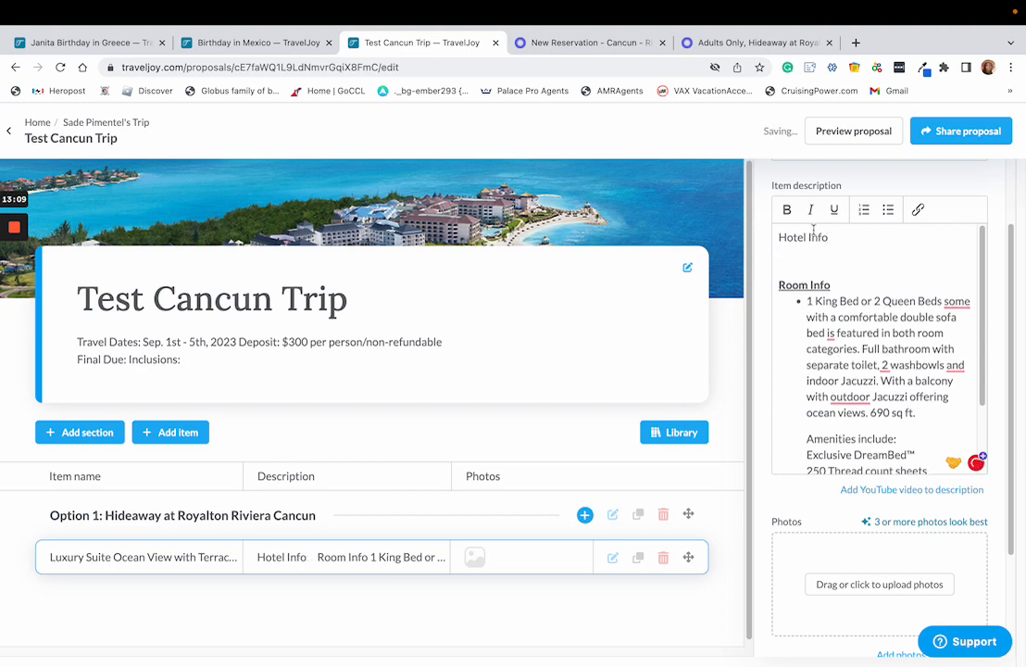
{"action": "left_click_drag", "start_coordinate": [829, 237], "coordinate": [774, 239]}
{"action": "left_click", "coordinate": [787, 210]}
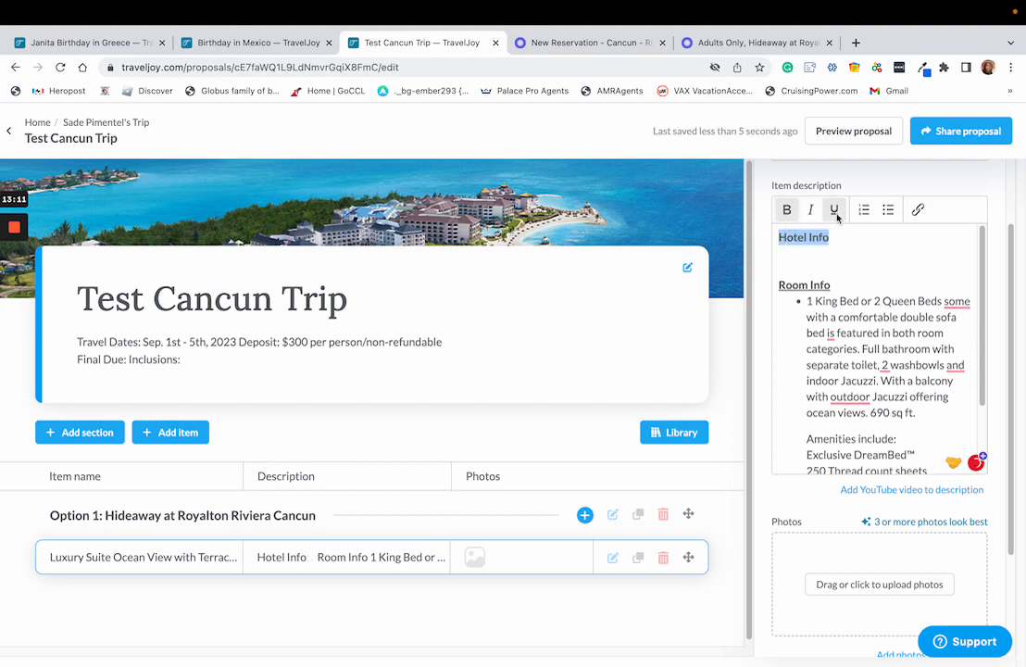
{"action": "left_click", "coordinate": [834, 210]}
{"action": "left_click", "coordinate": [821, 243]}
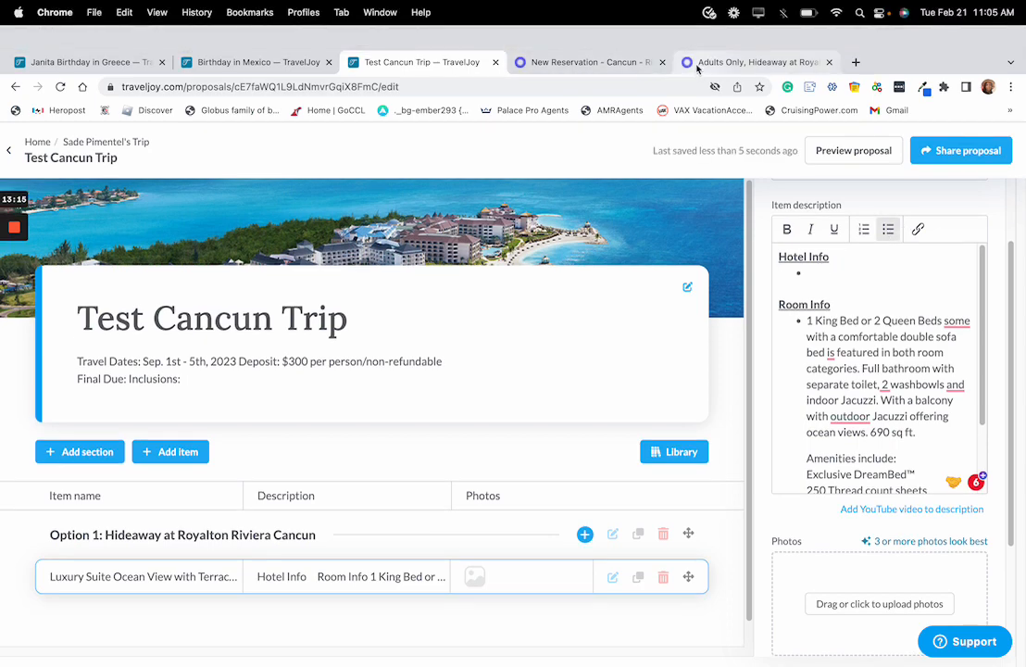
Close the room details page and open more information about the Adults Only, Hideaway resort on Vacation Express, going to its Welcome section.
{"action": "left_click", "coordinate": [687, 62]}
{"action": "left_click", "coordinate": [607, 66]}
{"action": "left_click", "coordinate": [830, 63]}
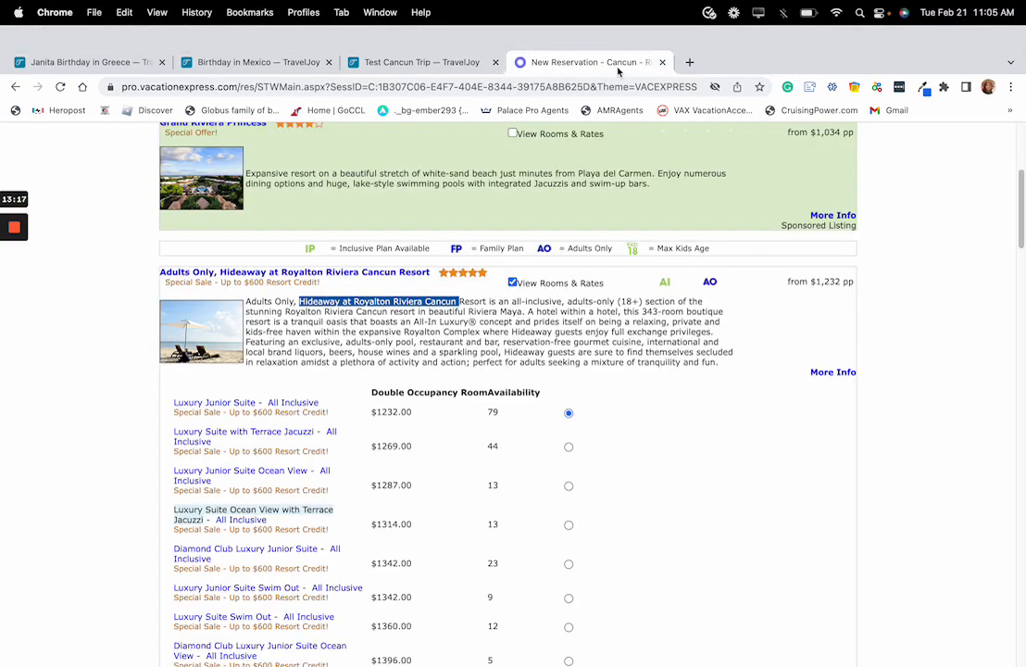
{"action": "left_click", "coordinate": [833, 353]}
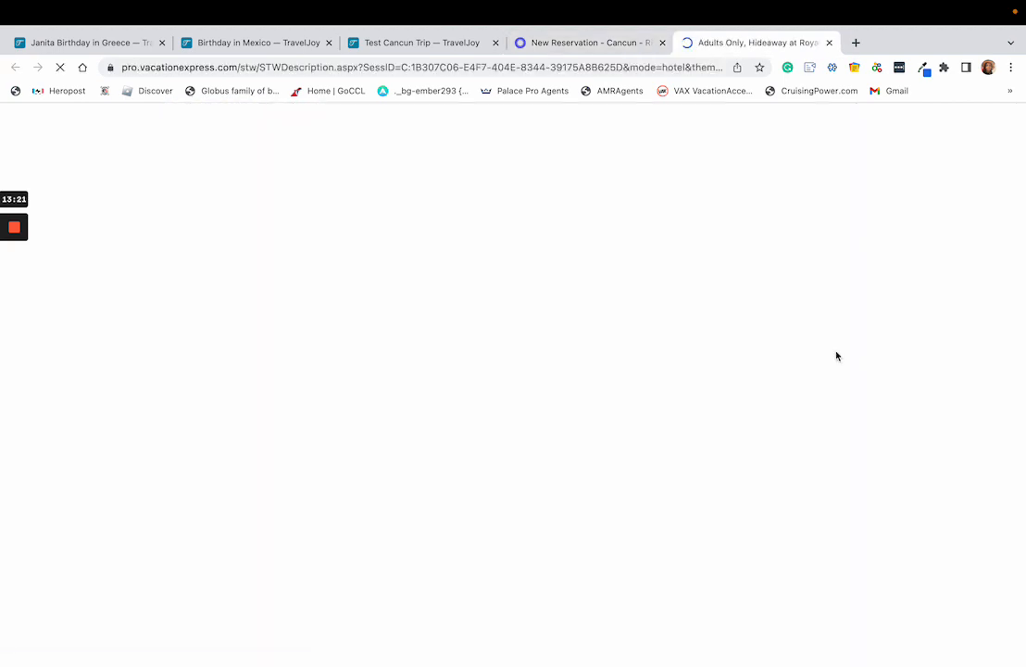
{"action": "scroll", "coordinate": [473, 341], "scroll_direction": "down", "scroll_amount": 5}
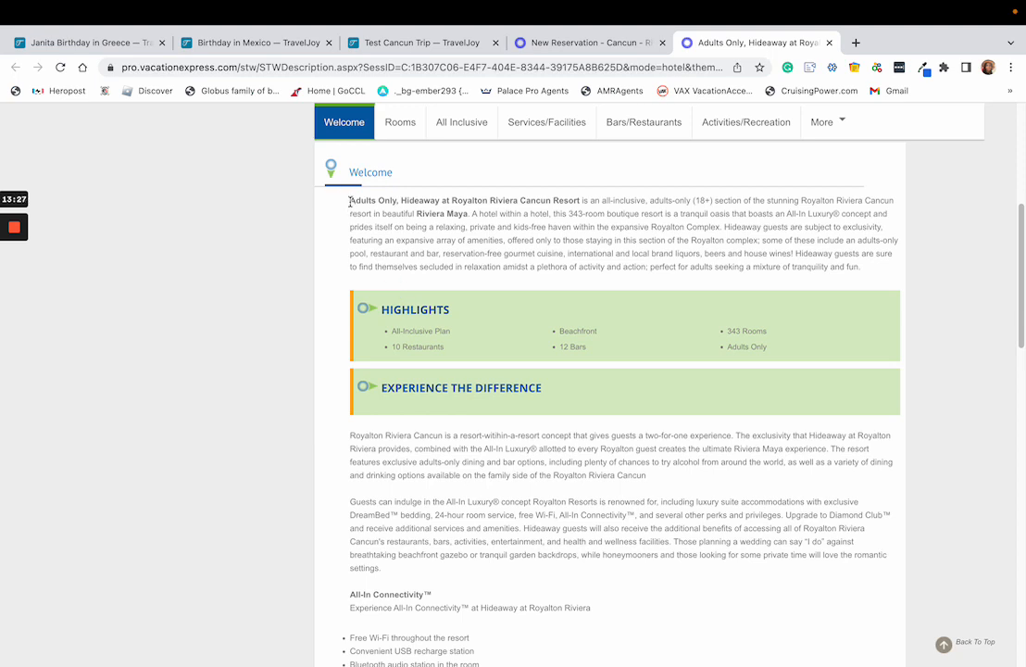
Copy the two resort description paragraphs under "Experience the Difference" in the Welcome section.
{"action": "left_click_drag", "start_coordinate": [349, 201], "coordinate": [868, 281]}
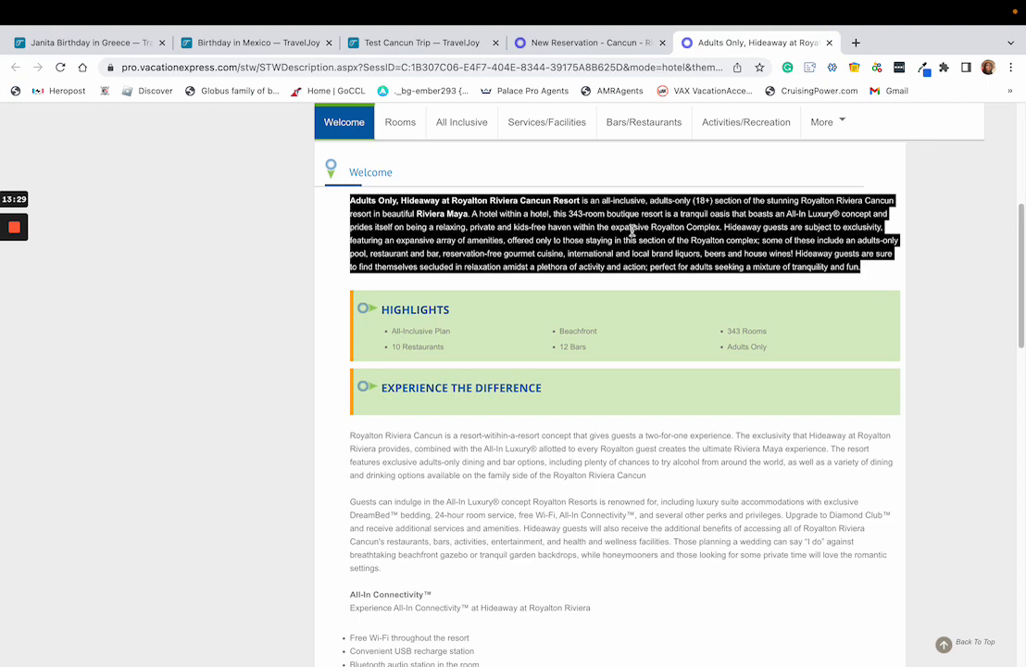
{"action": "left_click", "coordinate": [451, 492]}
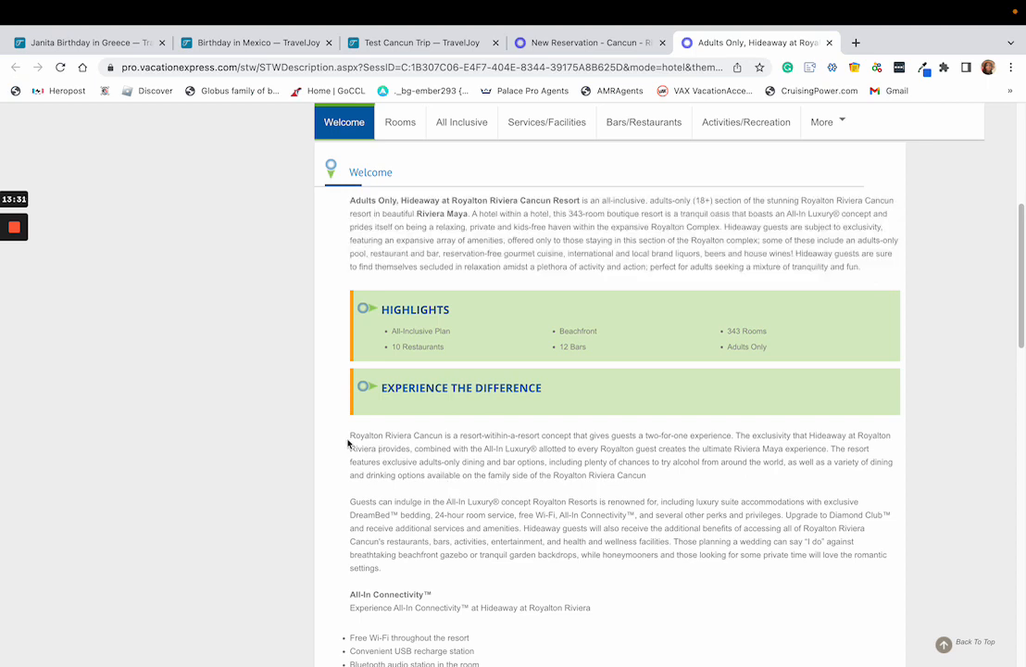
{"action": "left_click_drag", "start_coordinate": [351, 437], "coordinate": [747, 563]}
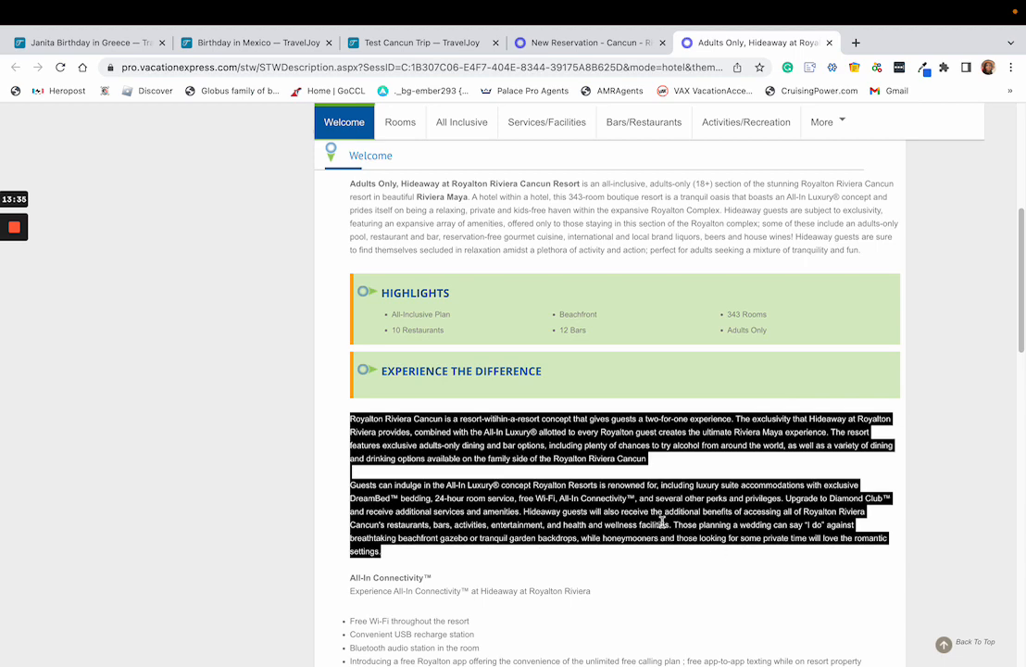
{"action": "right_click", "coordinate": [667, 462]}
{"action": "left_click", "coordinate": [684, 491]}
{"action": "left_click", "coordinate": [567, 178]}
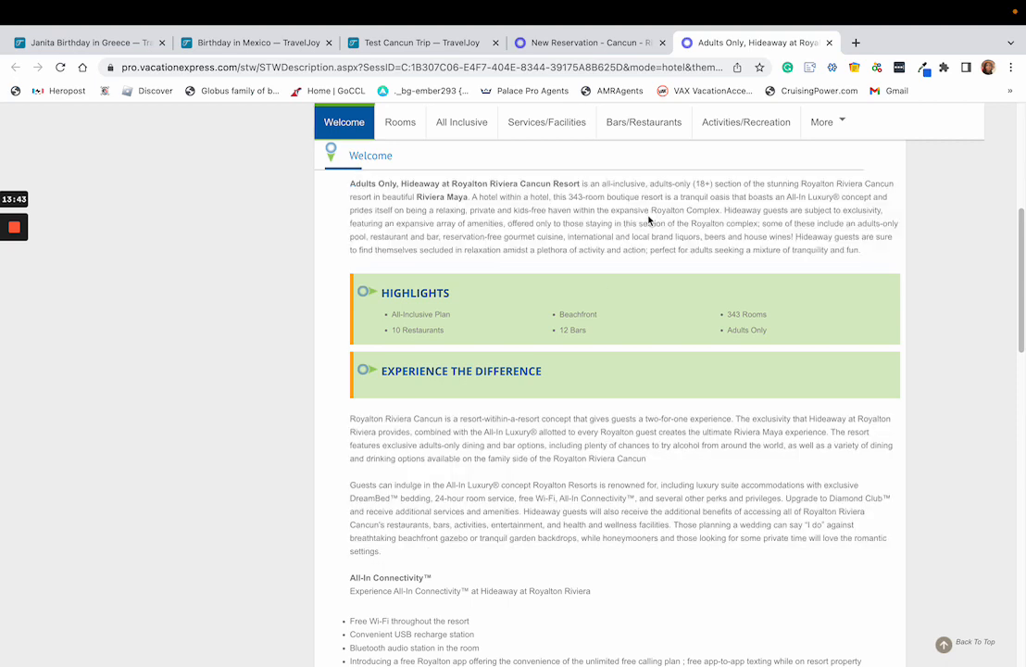
{"action": "triple_click", "coordinate": [640, 213]}
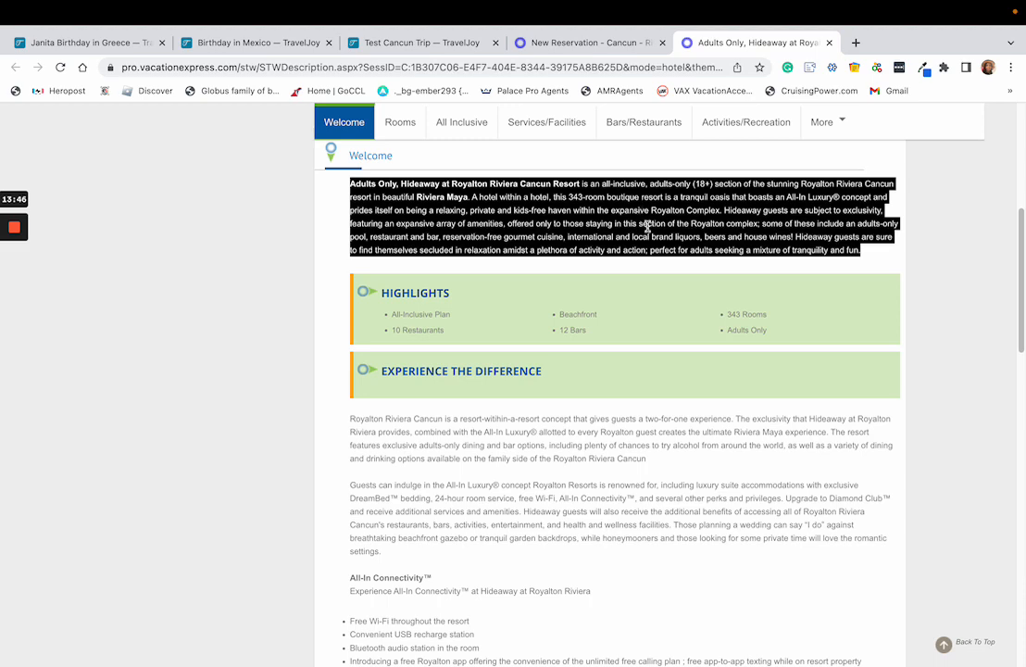
{"action": "scroll", "coordinate": [647, 232], "scroll_direction": "down", "scroll_amount": 5}
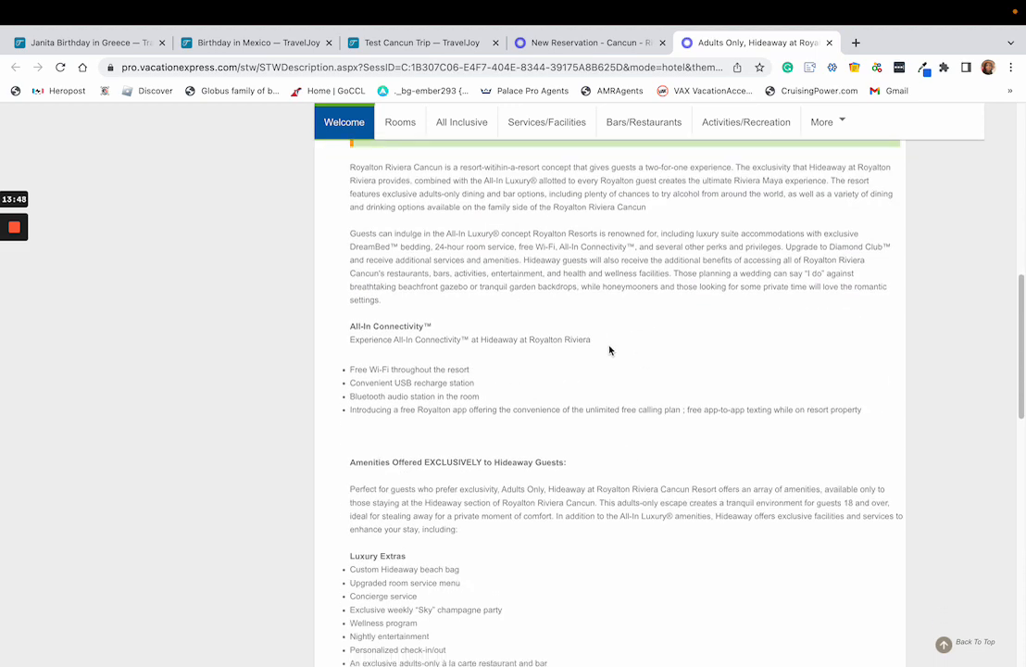
{"action": "scroll", "coordinate": [601, 479], "scroll_direction": "down", "scroll_amount": 5}
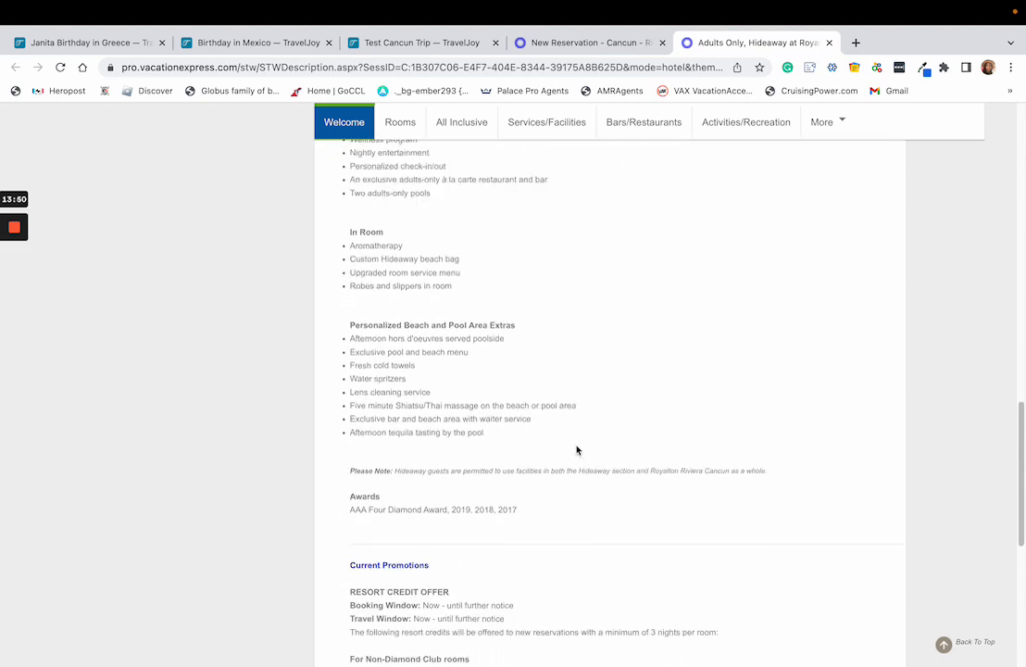
{"action": "scroll", "coordinate": [565, 371], "scroll_direction": "up", "scroll_amount": 10}
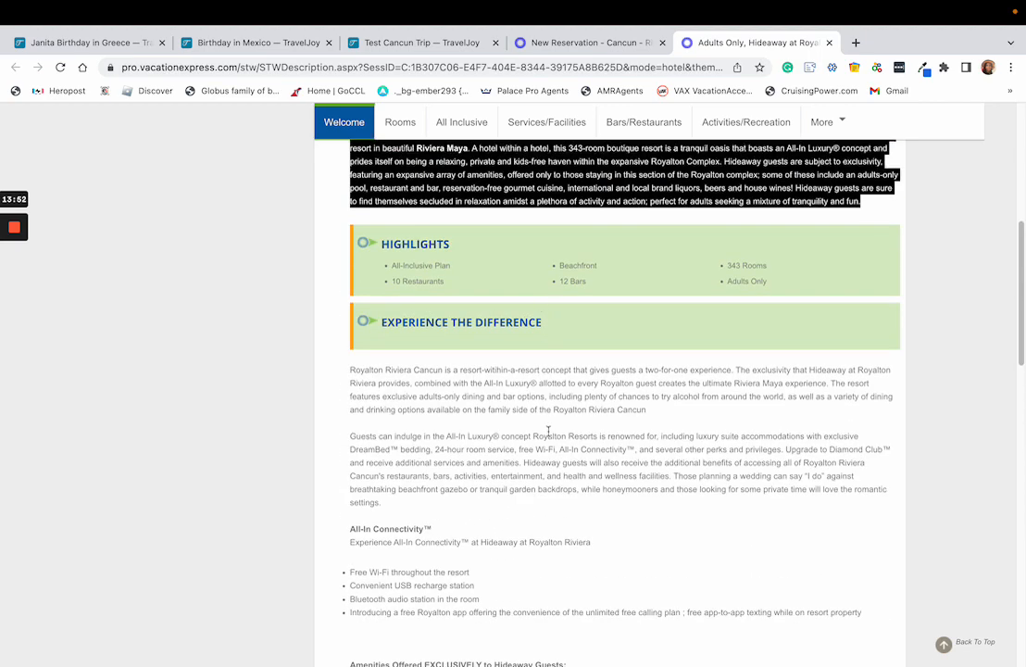
{"action": "scroll", "coordinate": [548, 431], "scroll_direction": "down", "scroll_amount": 1}
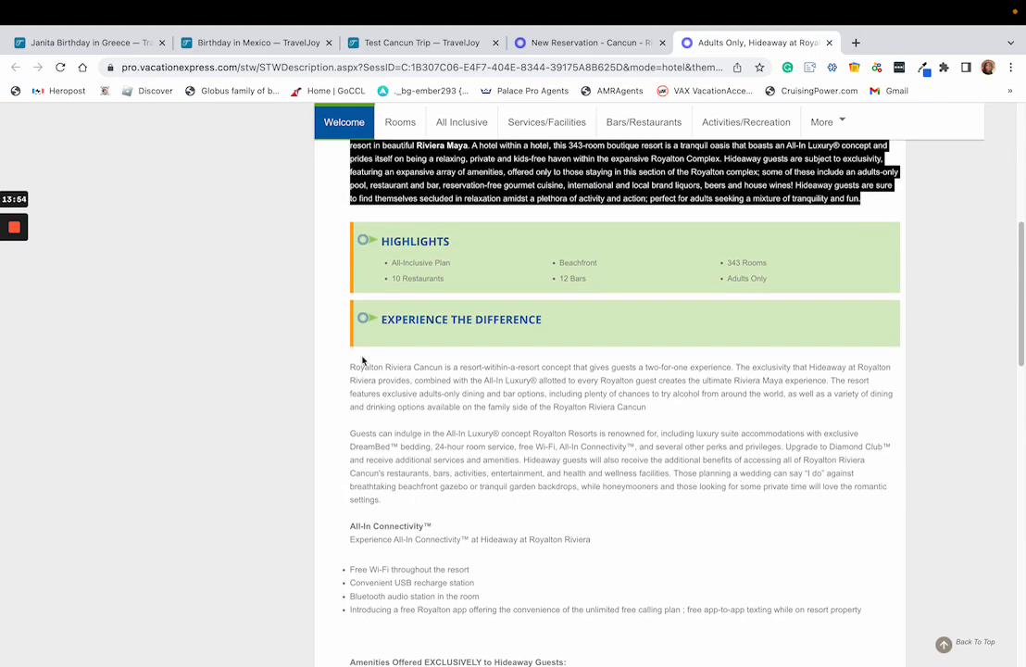
Return to the Test Cancun Trip proposal and paste the copied resort paragraphs into the empty bullet under "Hotel Info" in the item description.
{"action": "left_click", "coordinate": [535, 43]}
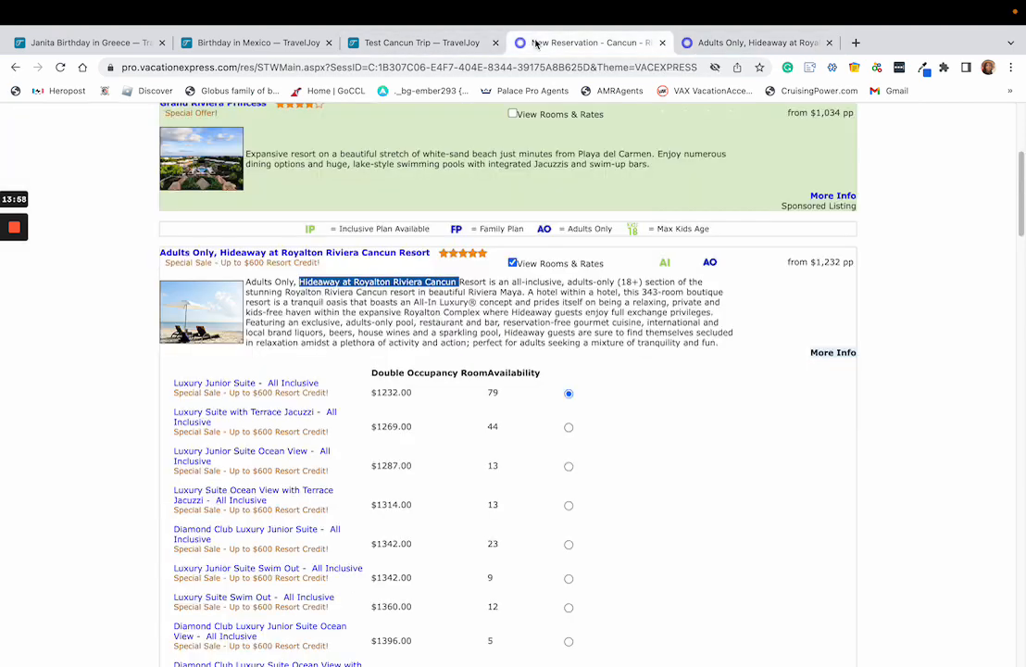
{"action": "left_click", "coordinate": [415, 43]}
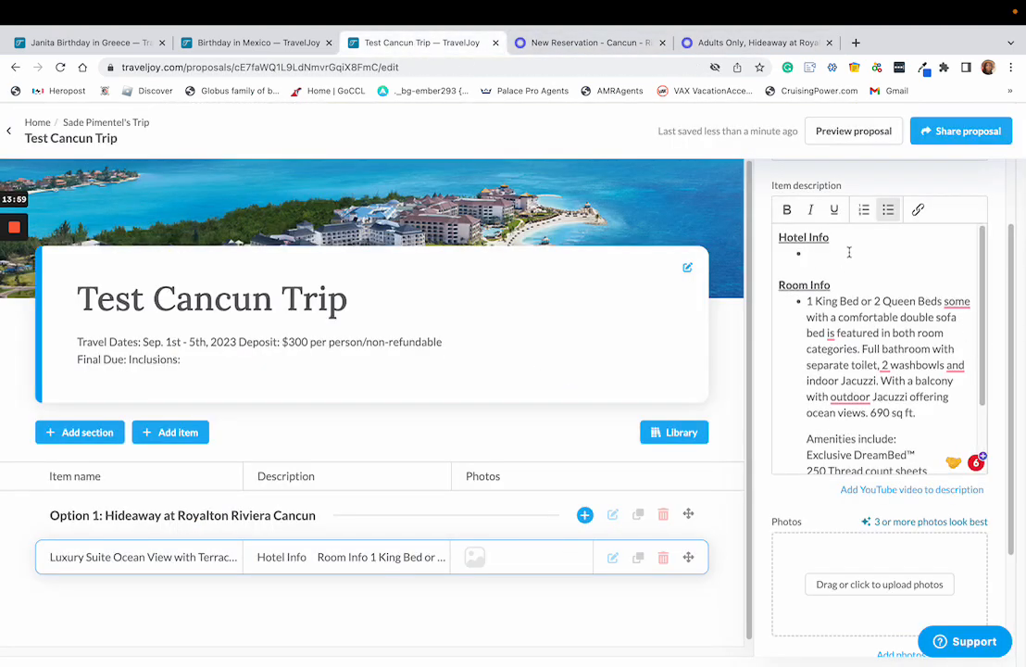
{"action": "key", "text": "ctrl+v"}
{"action": "key", "text": "super+v"}
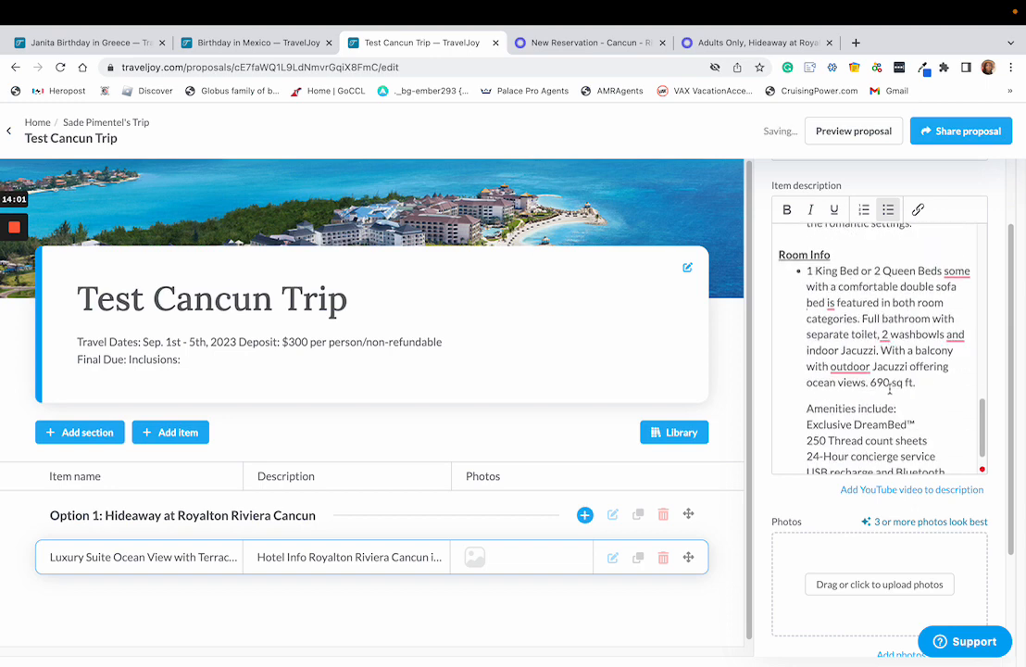
{"action": "scroll", "coordinate": [901, 328], "scroll_direction": "up", "scroll_amount": 5}
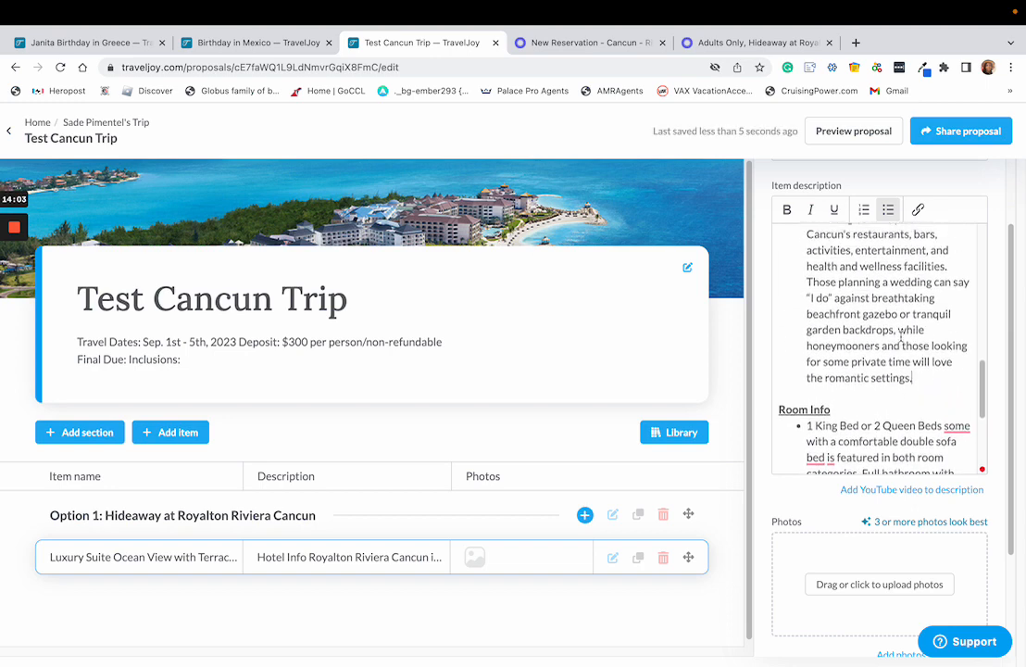
{"action": "scroll", "coordinate": [900, 329], "scroll_direction": "down", "scroll_amount": 3}
{"action": "scroll", "coordinate": [874, 431], "scroll_direction": "down", "scroll_amount": 2}
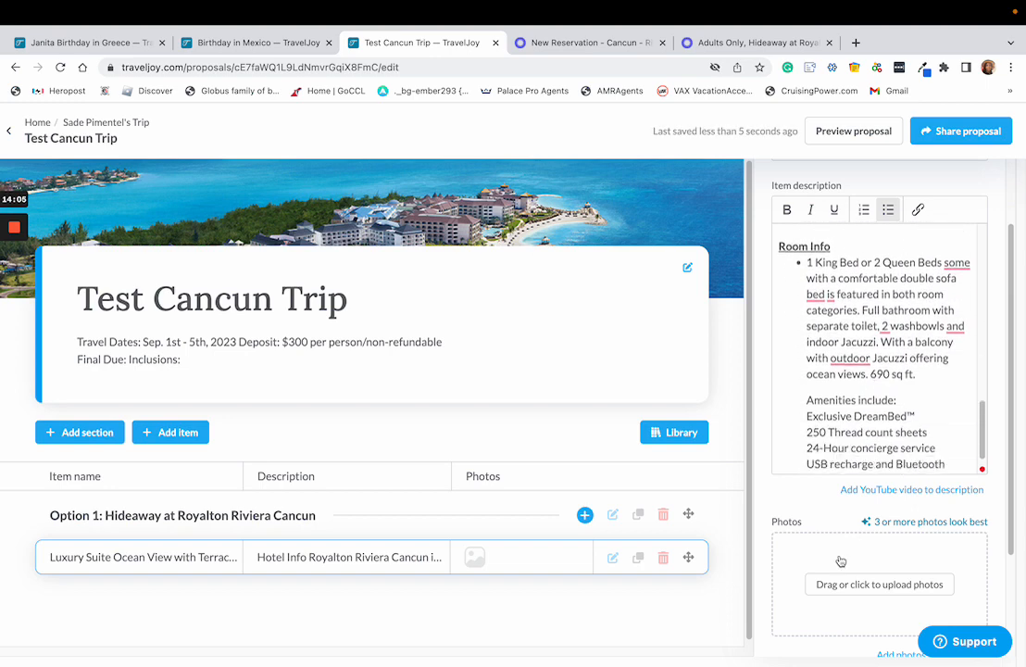
{"action": "scroll", "coordinate": [927, 574], "scroll_direction": "down", "scroll_amount": 3}
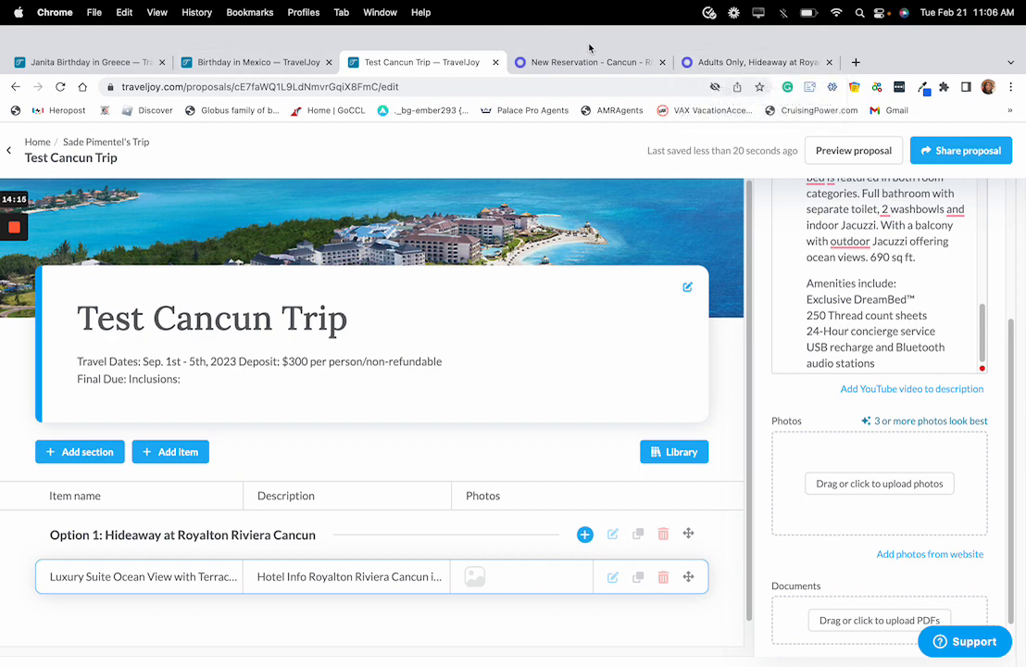
Copy the name "Hideaway at Royalton Riviera Cancun" from the Vacation Express Welcome text and search Google for it.
{"action": "left_click", "coordinate": [750, 63]}
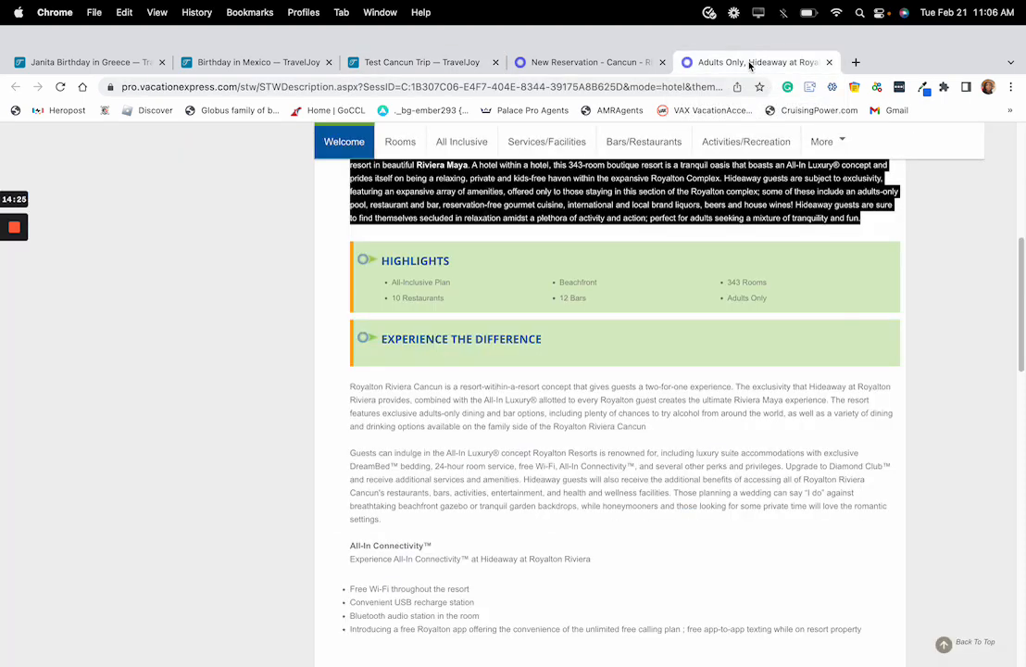
{"action": "left_click", "coordinate": [405, 181]}
{"action": "scroll", "coordinate": [424, 212], "scroll_direction": "up", "scroll_amount": 3}
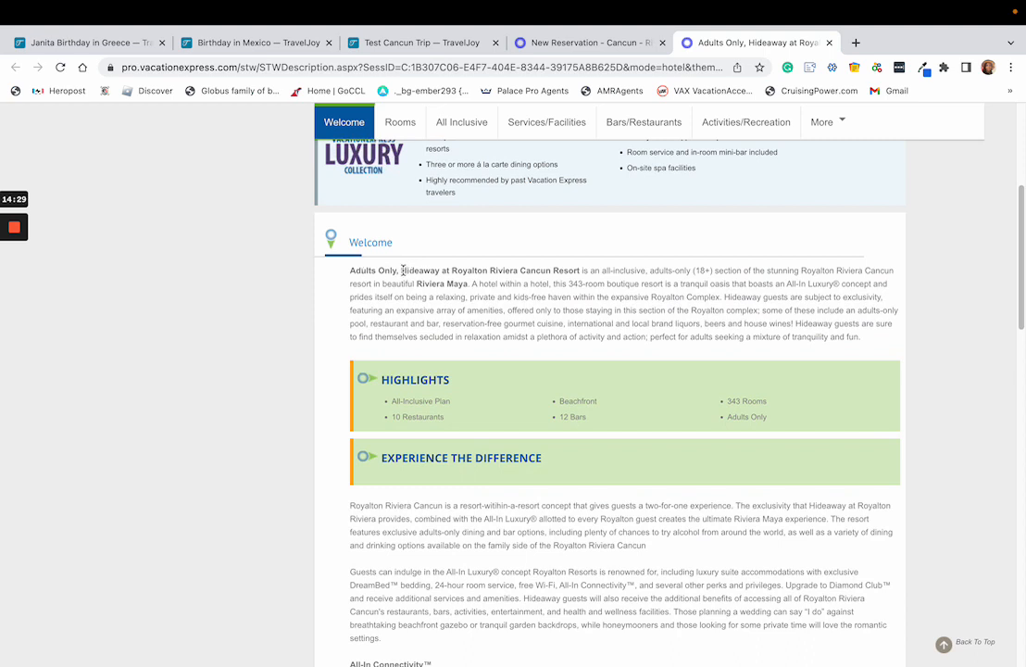
{"action": "left_click_drag", "start_coordinate": [405, 271], "coordinate": [556, 278]}
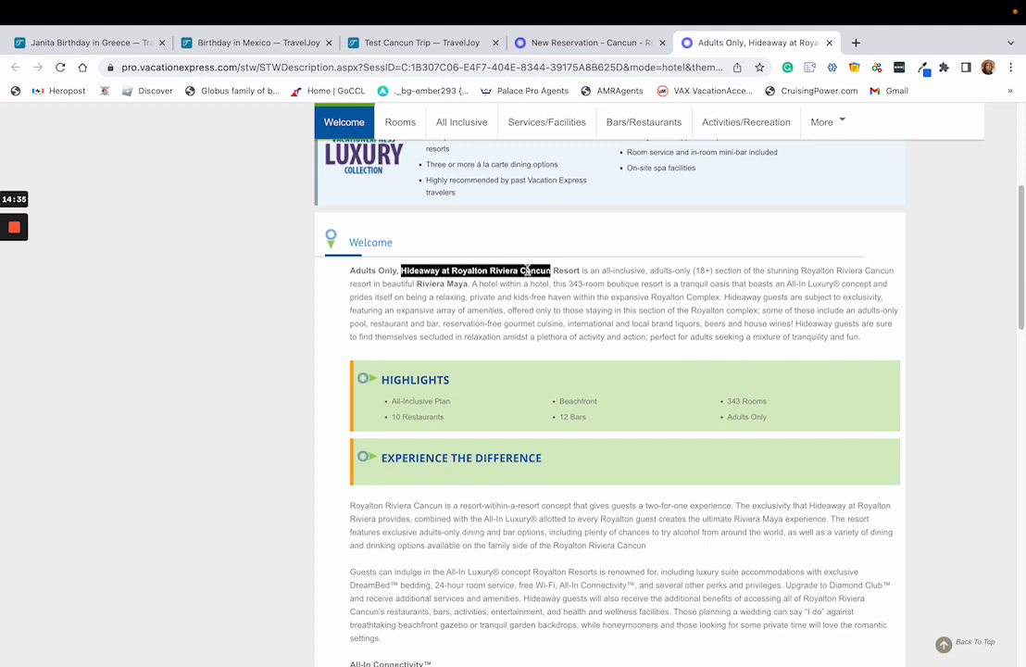
{"action": "right_click", "coordinate": [527, 270]}
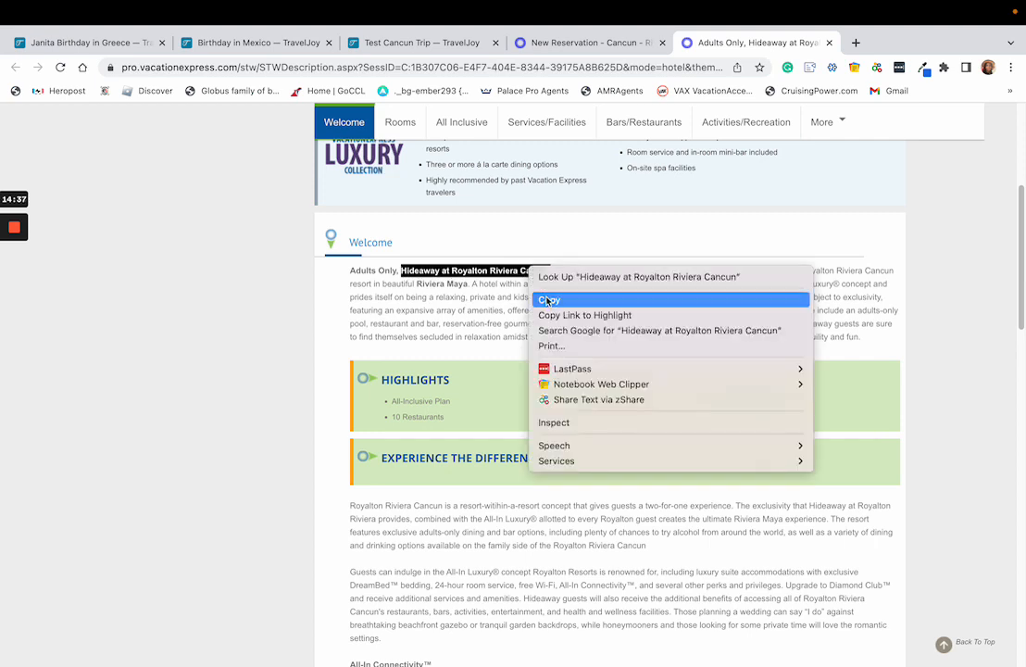
{"action": "left_click", "coordinate": [542, 298]}
{"action": "left_click", "coordinate": [590, 68]}
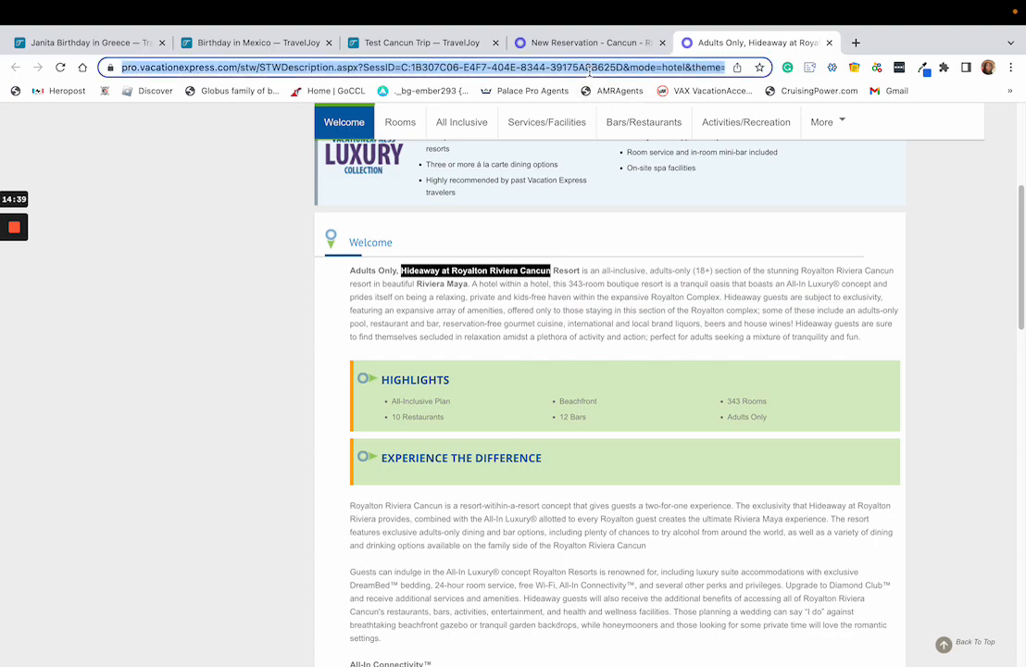
{"action": "key", "text": "ctrl+v"}
{"action": "key", "text": "Return"}
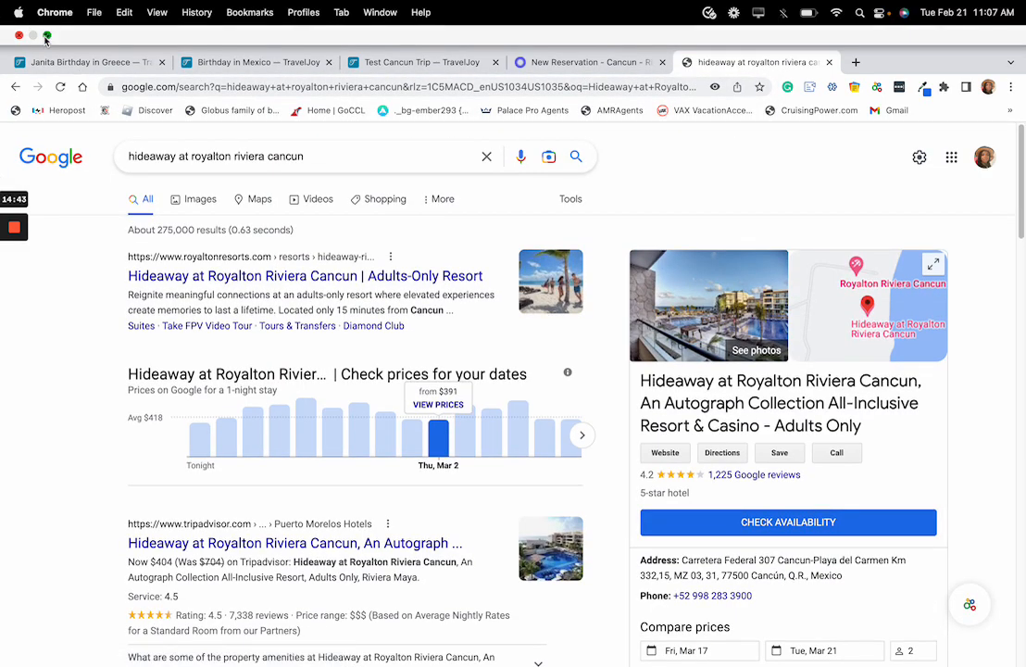
Leave full screen and move the Google results into a separate window beside the one showing the Test Cancun Trip proposal.
{"action": "left_click", "coordinate": [46, 34]}
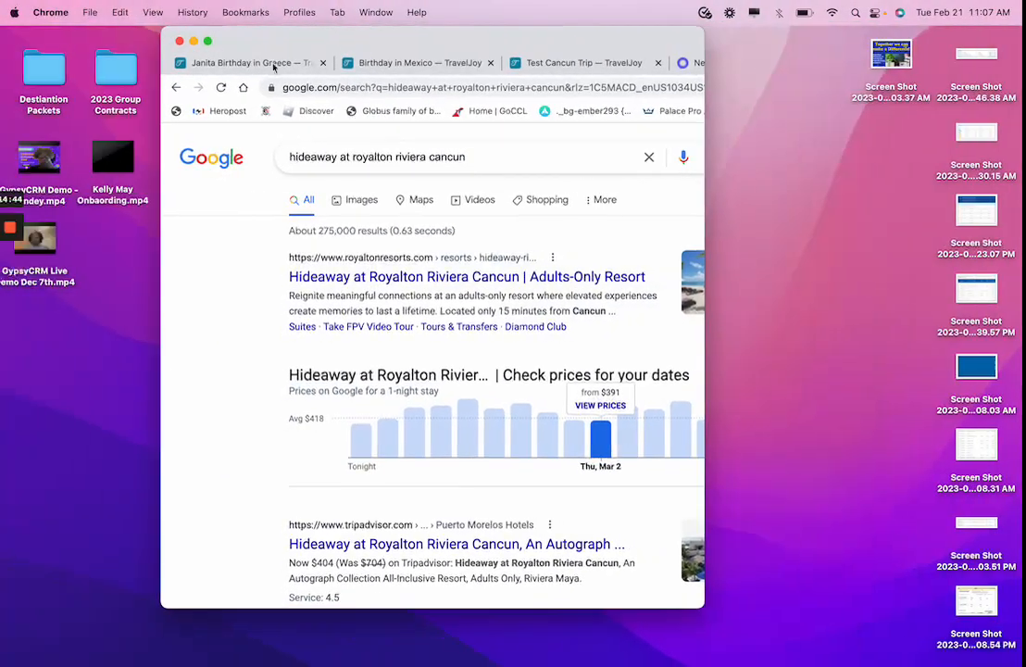
{"action": "left_click_drag", "start_coordinate": [667, 44], "coordinate": [508, 54]}
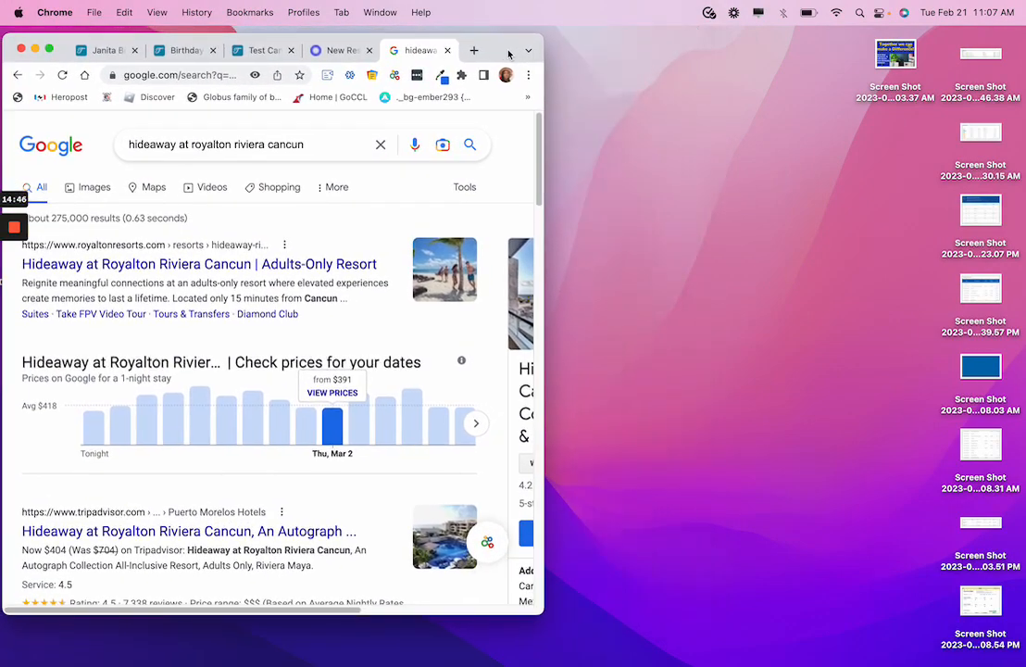
{"action": "left_click_drag", "start_coordinate": [421, 51], "coordinate": [603, 57]}
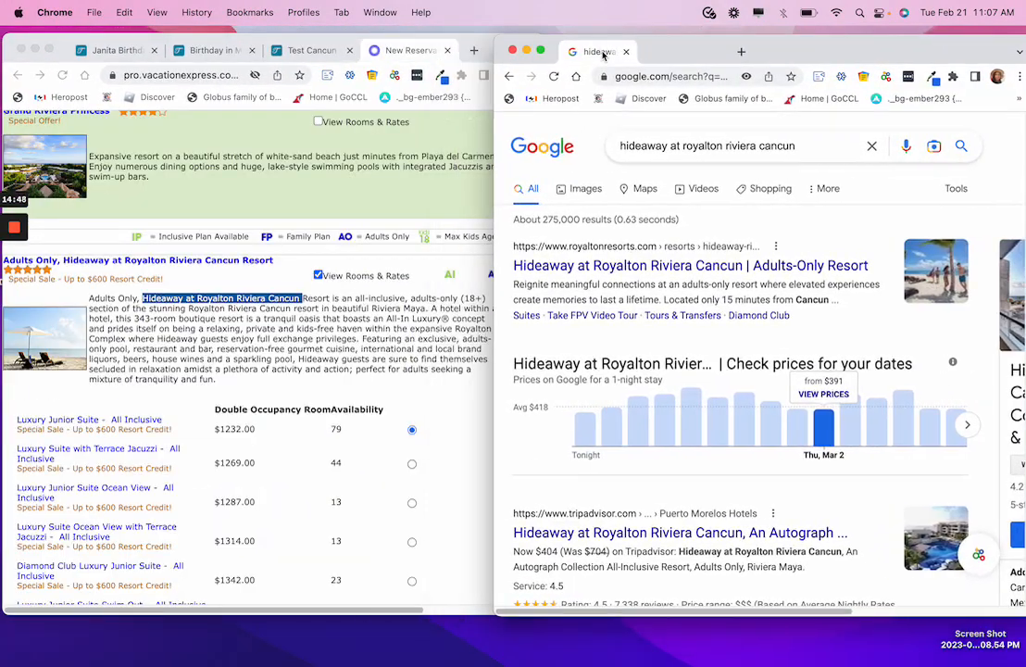
{"action": "left_click", "coordinate": [303, 52]}
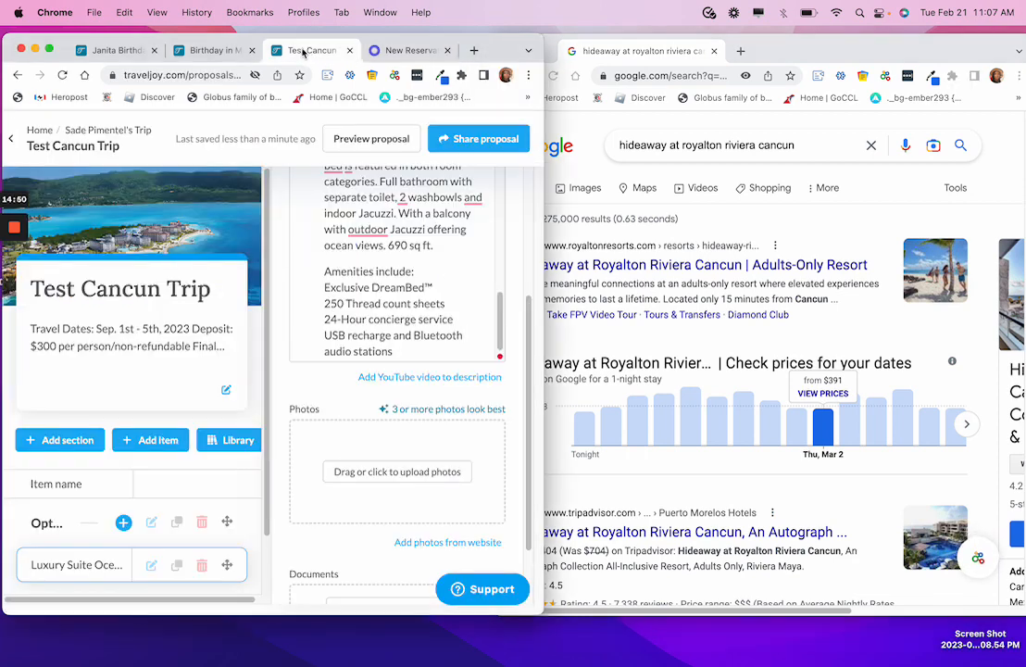
{"action": "left_click", "coordinate": [887, 187]}
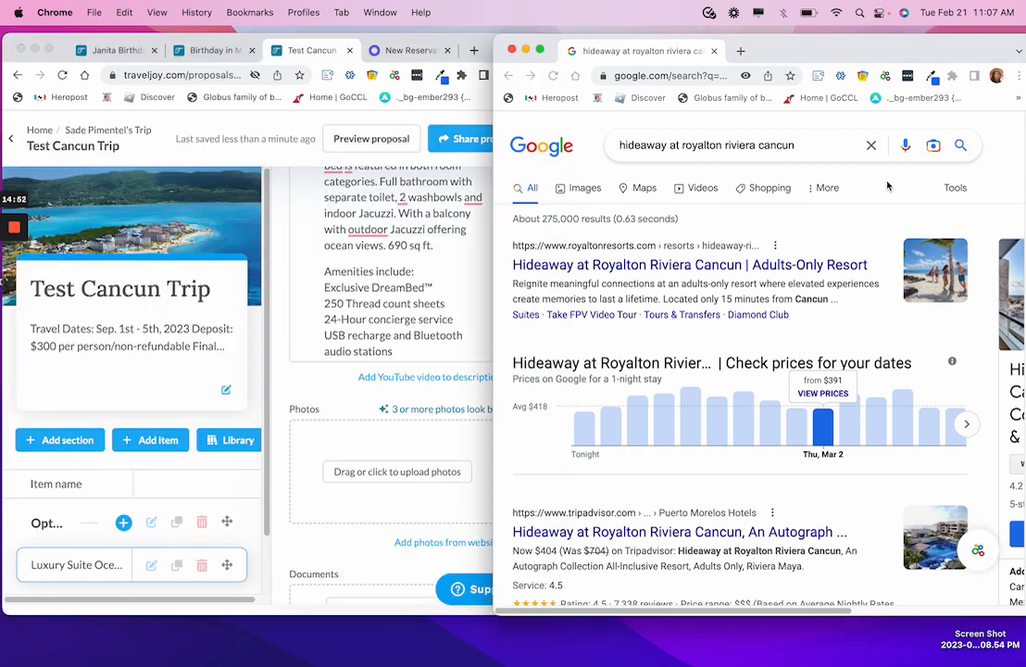
Switch the Google search to image results, widen its window, and open the Marriott aerial photo of the resort and beach.
{"action": "left_click", "coordinate": [586, 188]}
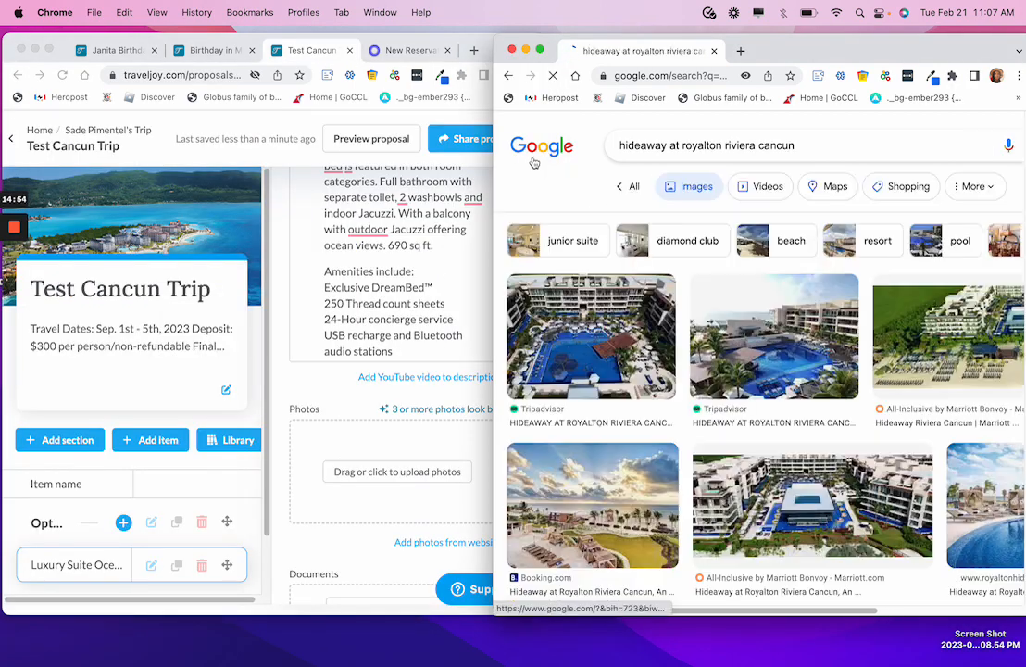
{"action": "left_click_drag", "start_coordinate": [494, 172], "coordinate": [406, 172]}
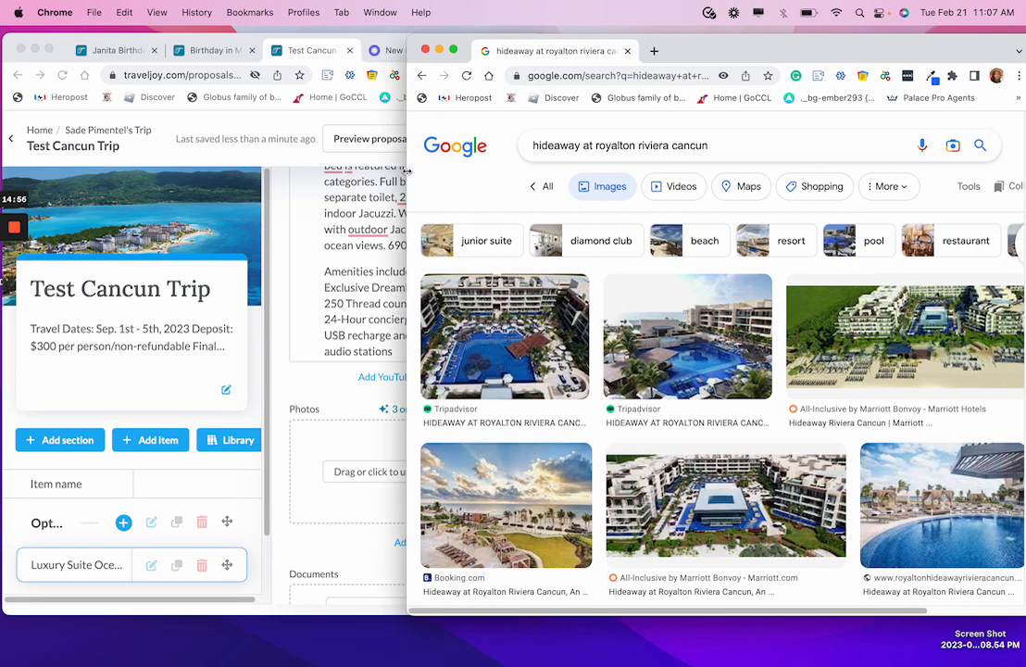
{"action": "left_click", "coordinate": [897, 309]}
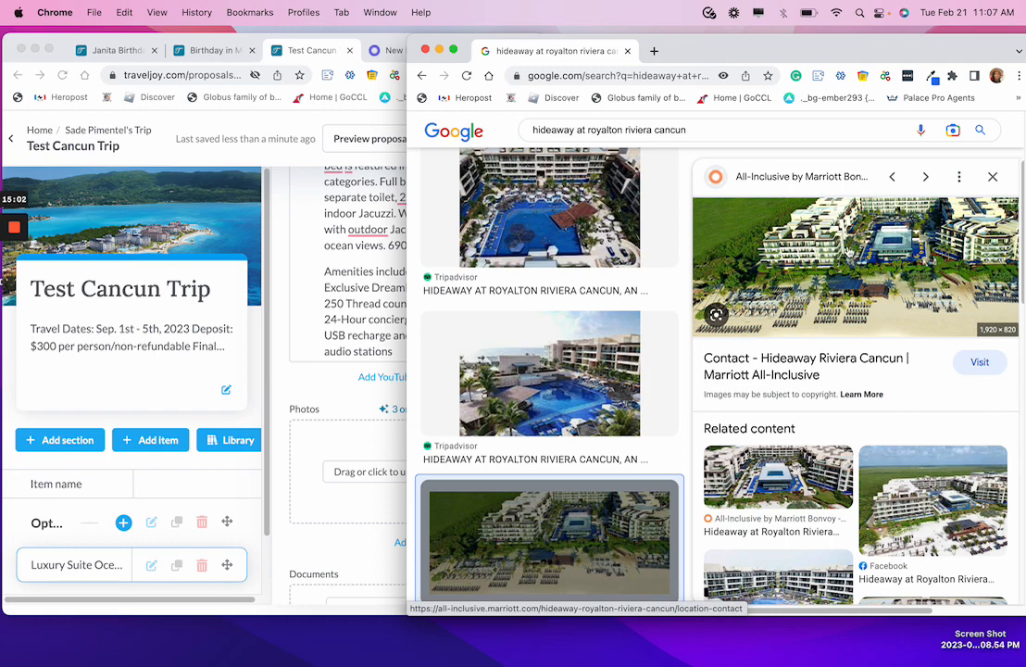
Try to add the Marriott aerial resort photo to the proposal item's Photos area, and dismiss the file type message and image search panel.
{"action": "left_click_drag", "start_coordinate": [848, 251], "coordinate": [348, 465]}
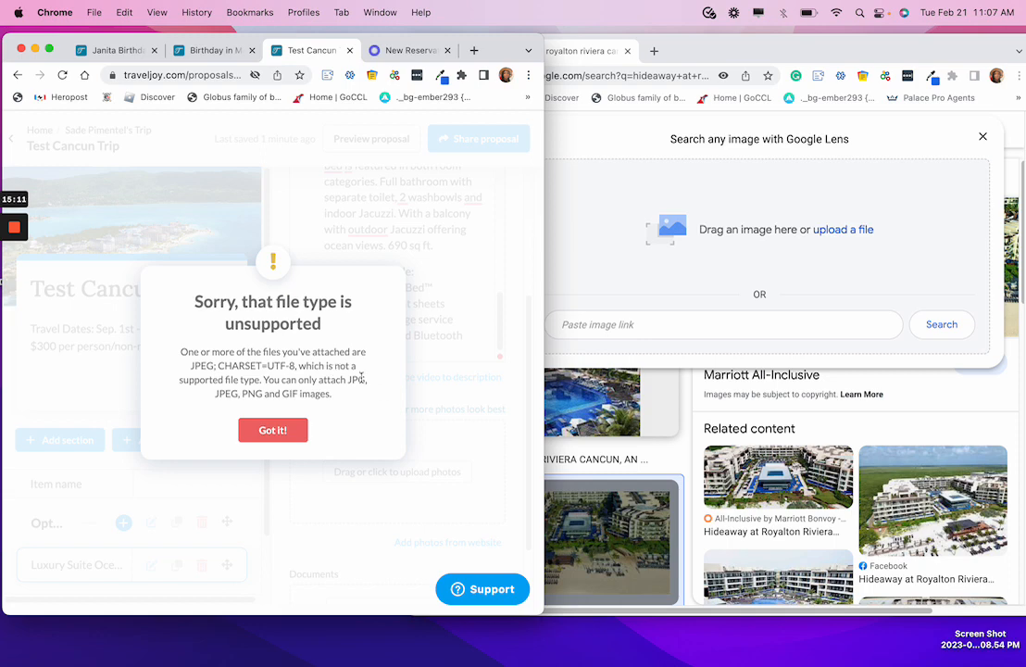
{"action": "left_click", "coordinate": [274, 431]}
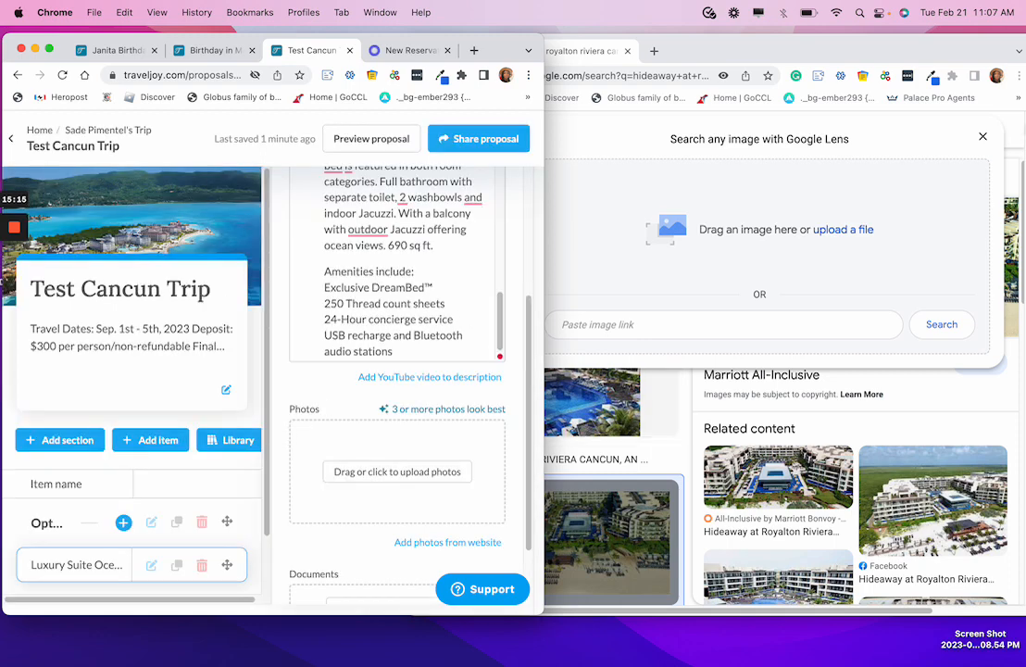
{"action": "left_click", "coordinate": [984, 146]}
{"action": "left_click", "coordinate": [980, 139]}
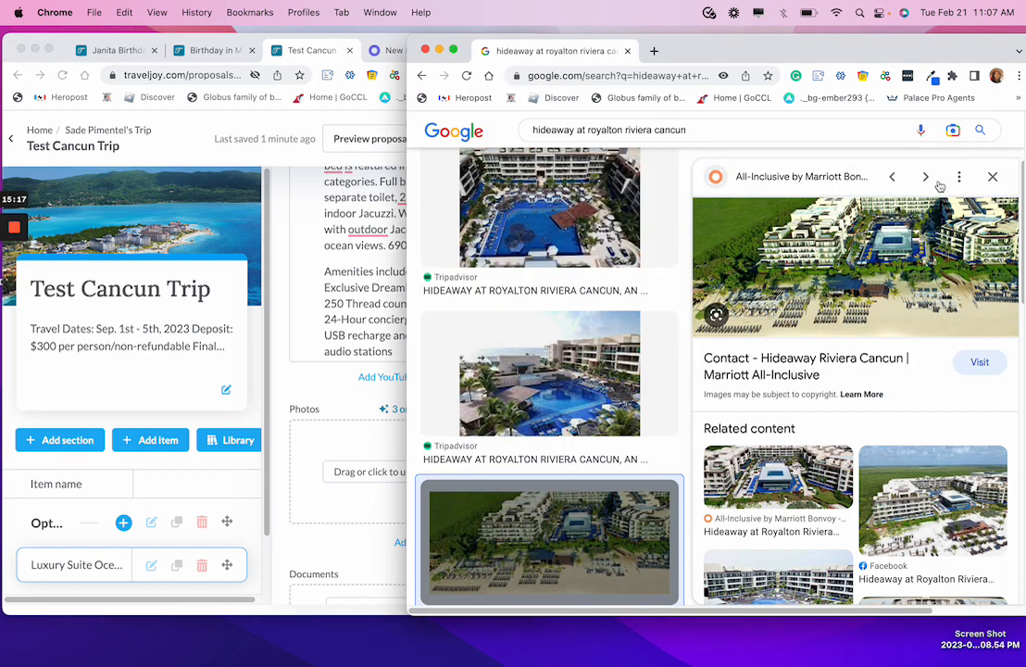
Browse the related resort images beneath the Marriott photo and open the Facebook aerial view of the hotel and beach.
{"action": "scroll", "coordinate": [898, 426], "scroll_direction": "down", "scroll_amount": 1}
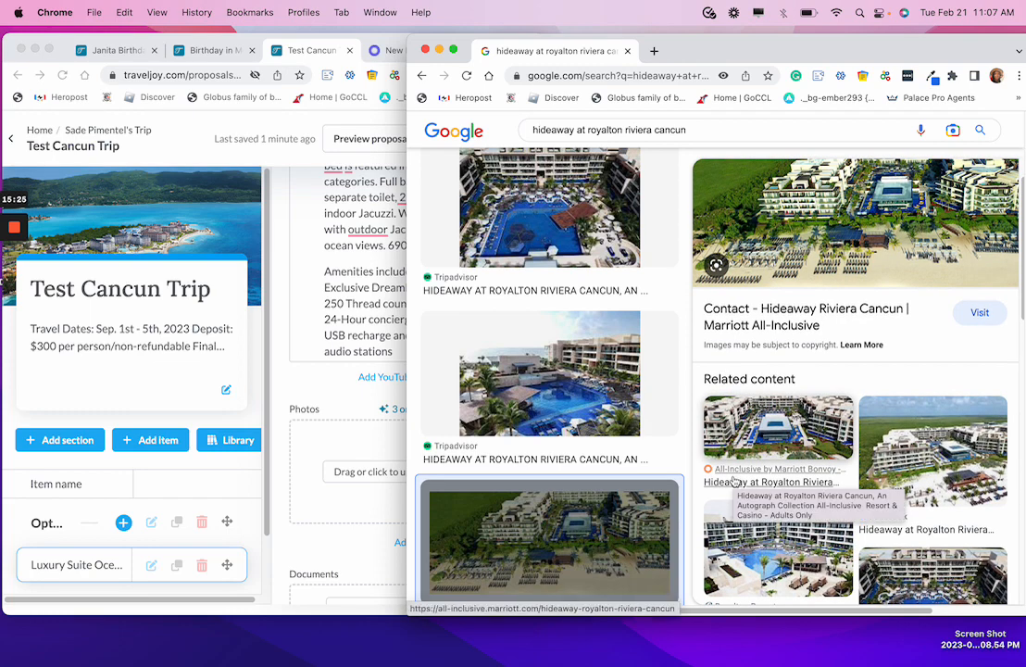
{"action": "scroll", "coordinate": [877, 344], "scroll_direction": "down", "scroll_amount": 2}
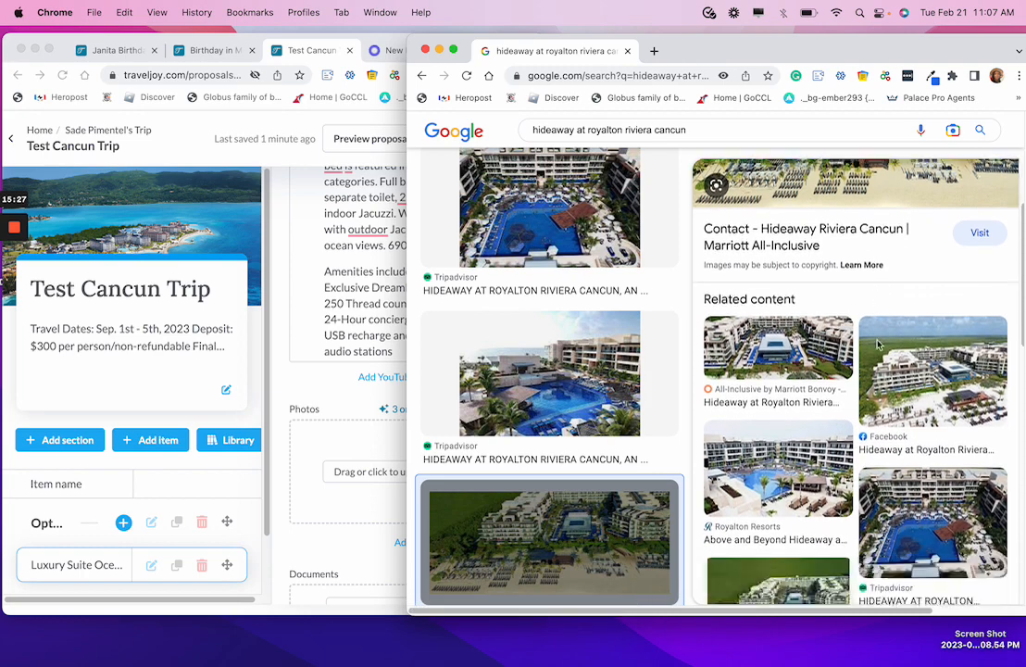
{"action": "scroll", "coordinate": [877, 344], "scroll_direction": "down", "scroll_amount": 1}
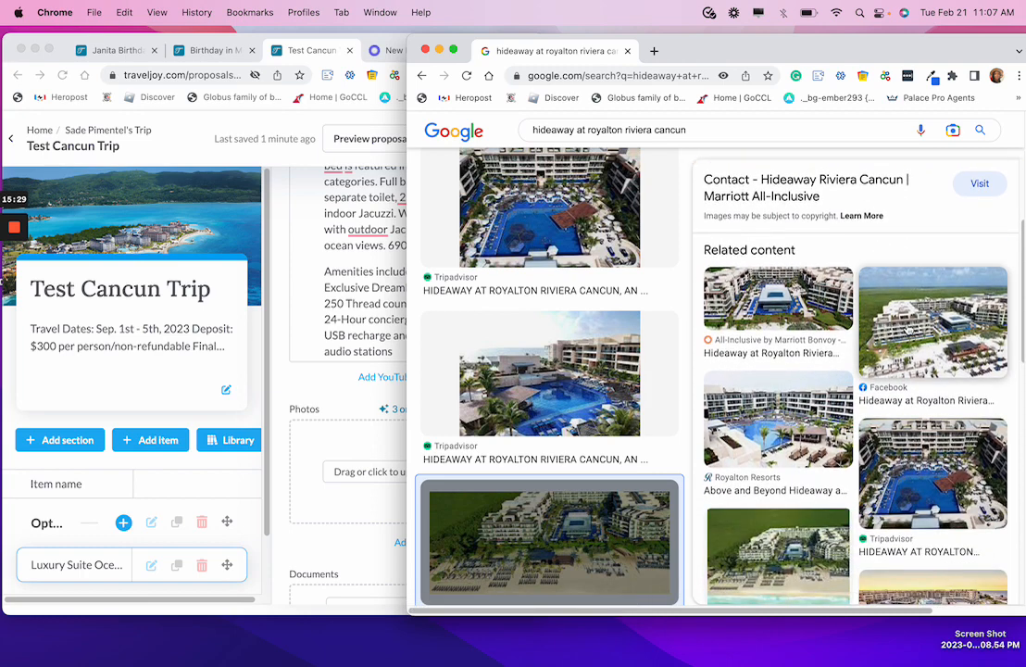
{"action": "scroll", "coordinate": [905, 330], "scroll_direction": "down", "scroll_amount": 1}
{"action": "left_click", "coordinate": [928, 332]}
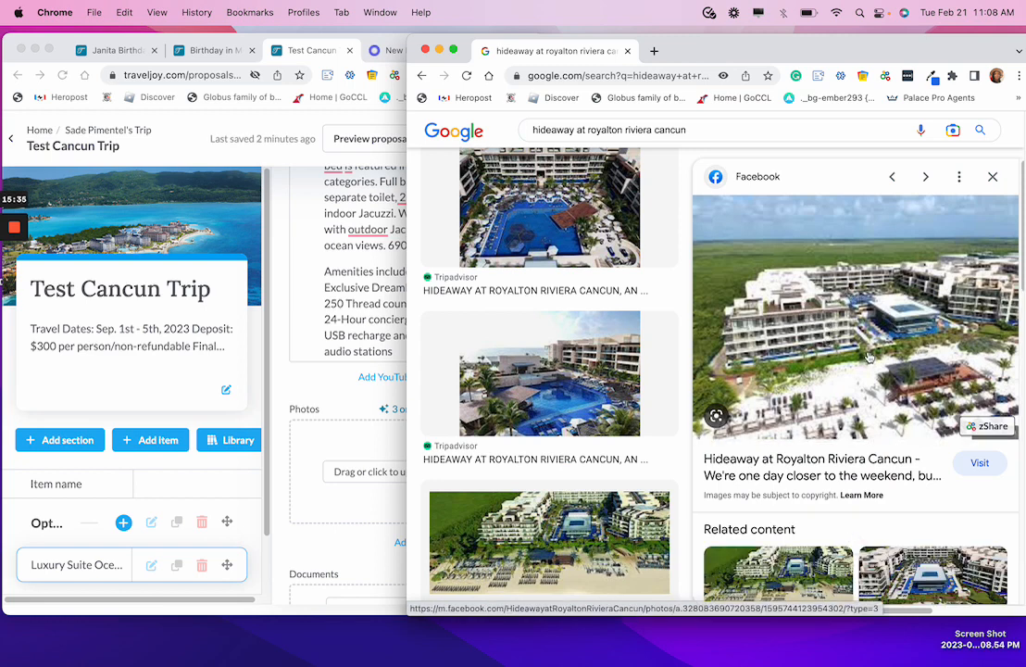
Open the related Tripadvisor photo of the main pool, add it to the proposal item's Photos area, and dismiss the Google Lens panel.
{"action": "scroll", "coordinate": [869, 357], "scroll_direction": "down", "scroll_amount": 3}
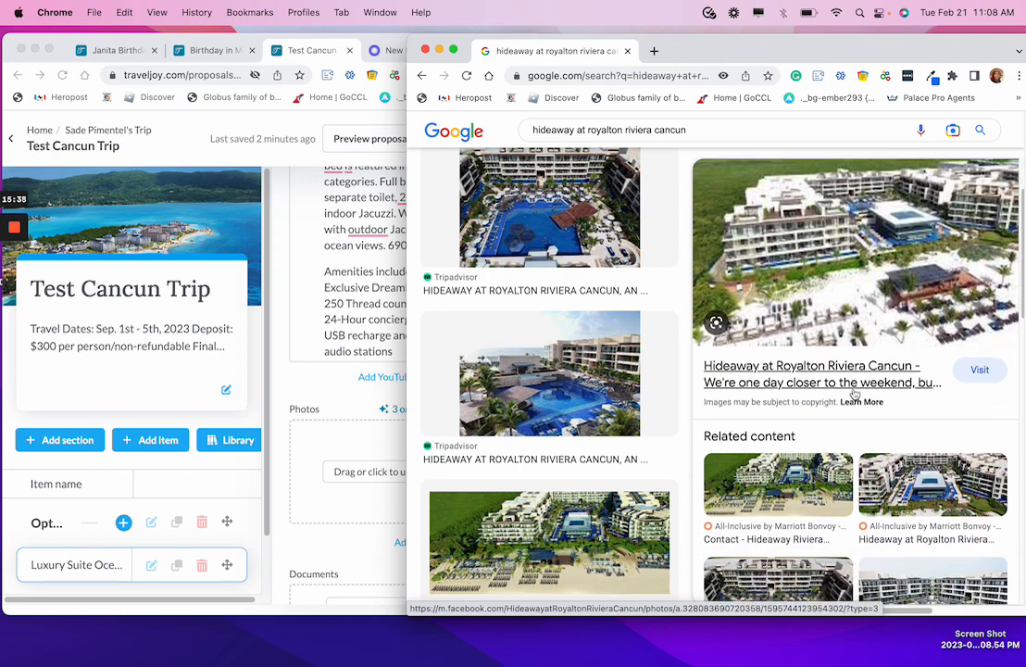
{"action": "scroll", "coordinate": [854, 393], "scroll_direction": "down", "scroll_amount": 5}
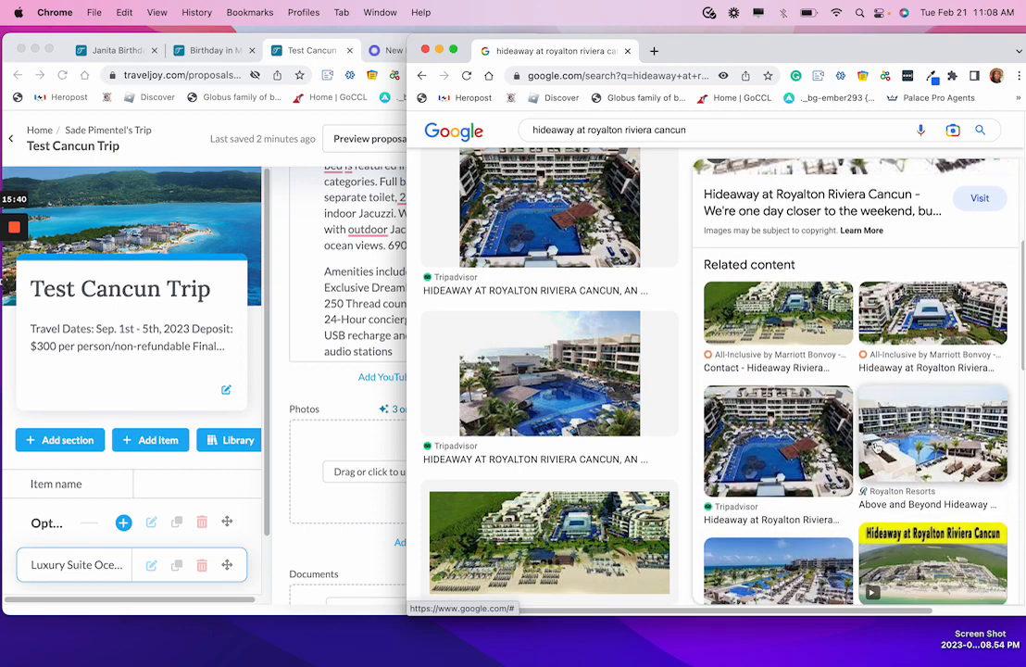
{"action": "left_click", "coordinate": [757, 441]}
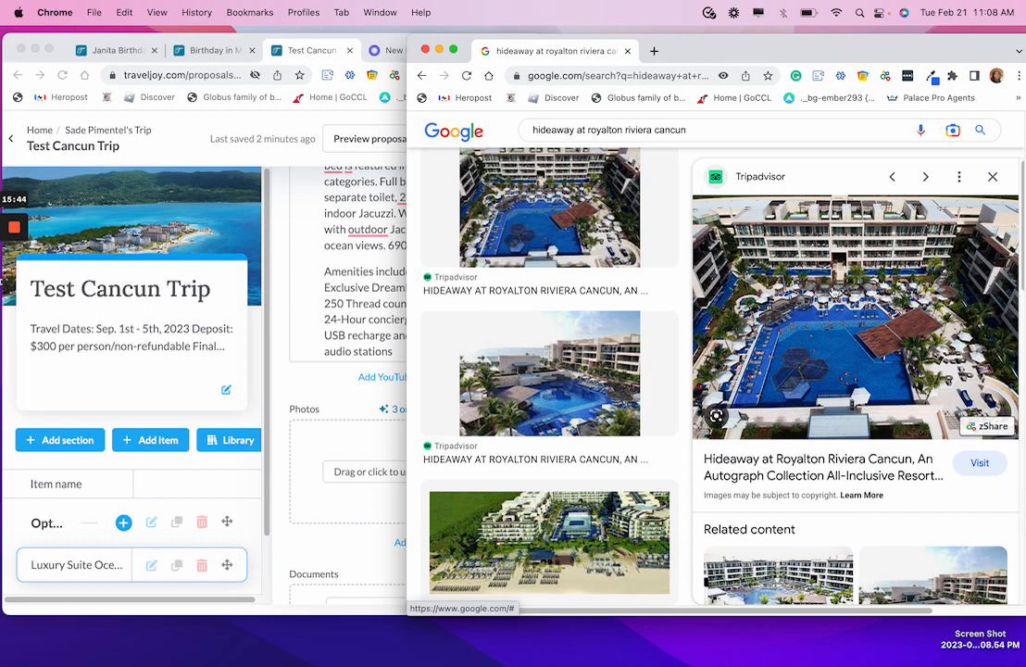
{"action": "left_click_drag", "start_coordinate": [721, 259], "coordinate": [512, 418]}
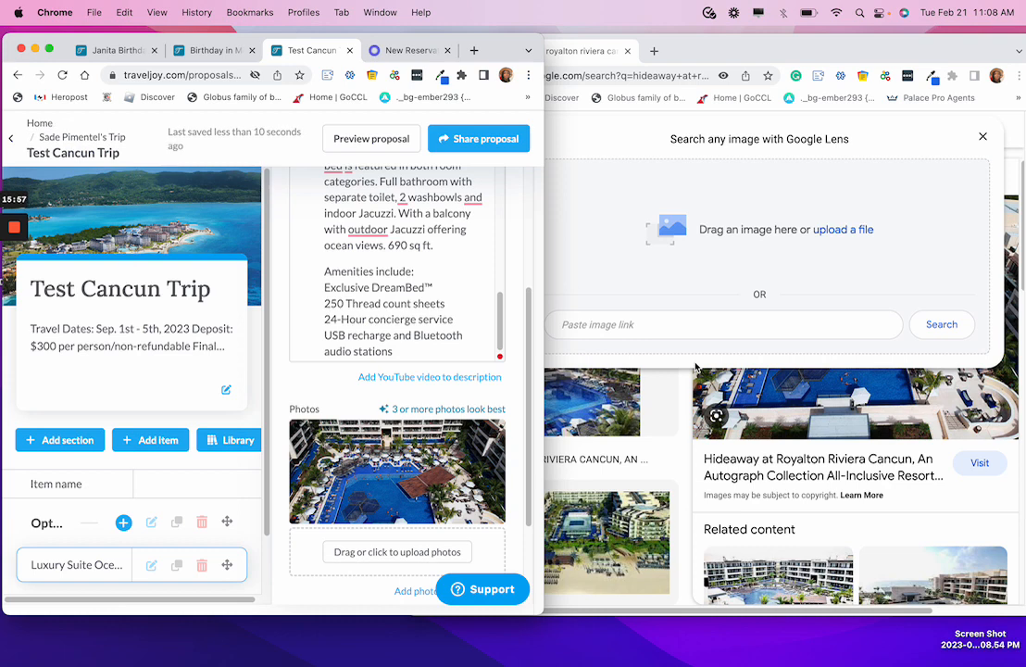
{"action": "scroll", "coordinate": [682, 366], "scroll_direction": "down", "scroll_amount": 1}
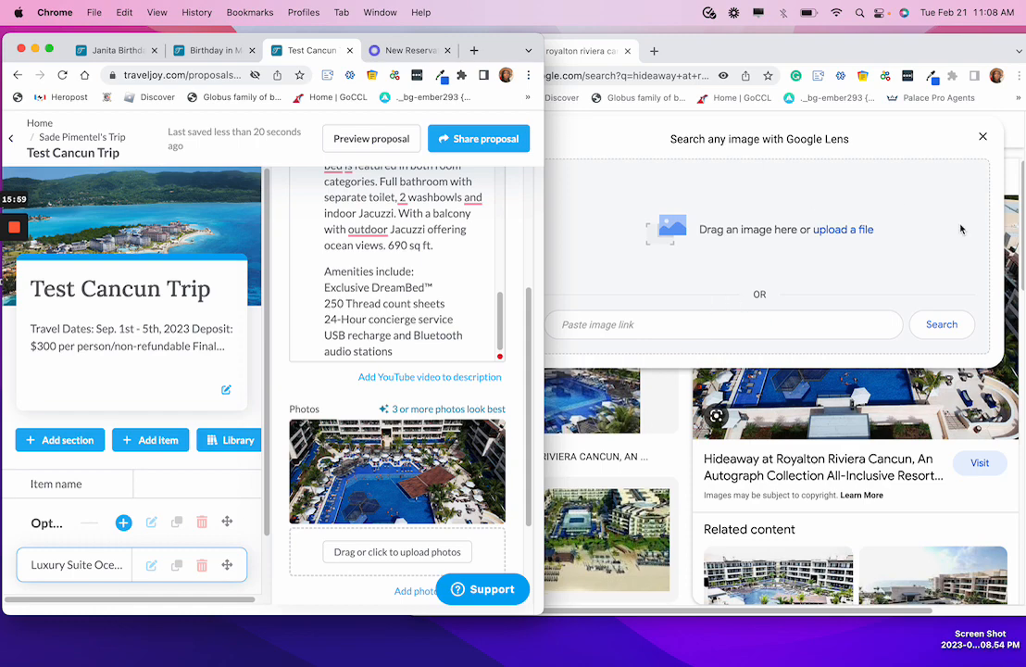
{"action": "left_click", "coordinate": [984, 137]}
{"action": "left_click", "coordinate": [984, 136]}
Find the Booking.com photo of the beachfront lawn and cabanas, add it to the item's Photos, and dismiss the Google Lens panel.
{"action": "scroll", "coordinate": [767, 377], "scroll_direction": "down", "scroll_amount": 6}
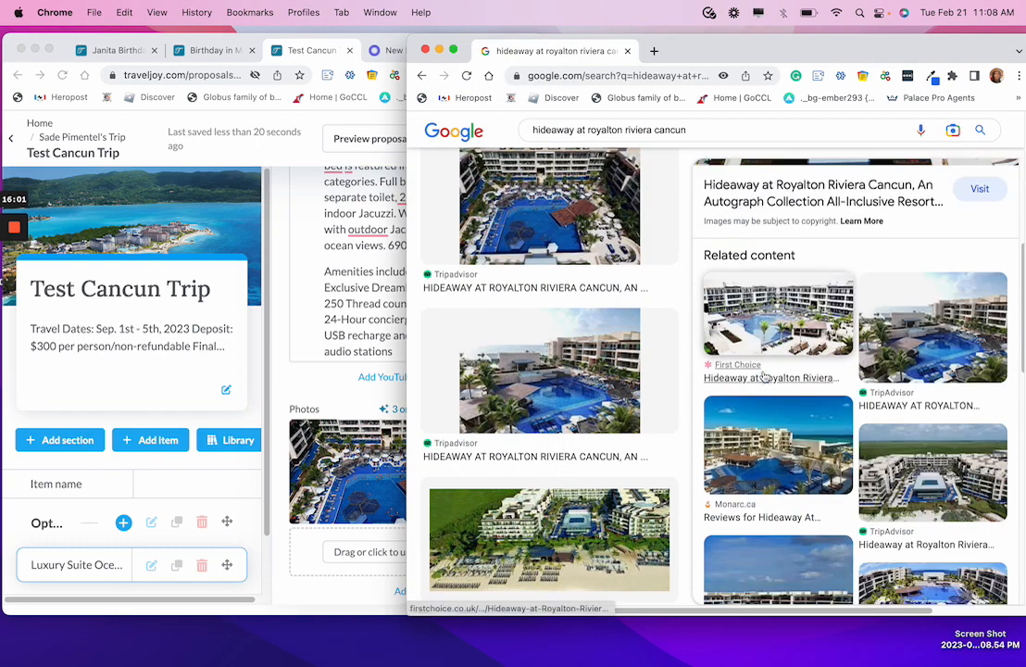
{"action": "scroll", "coordinate": [610, 371], "scroll_direction": "down", "scroll_amount": 2}
{"action": "scroll", "coordinate": [610, 370], "scroll_direction": "down", "scroll_amount": 4}
{"action": "scroll", "coordinate": [602, 356], "scroll_direction": "up", "scroll_amount": 2}
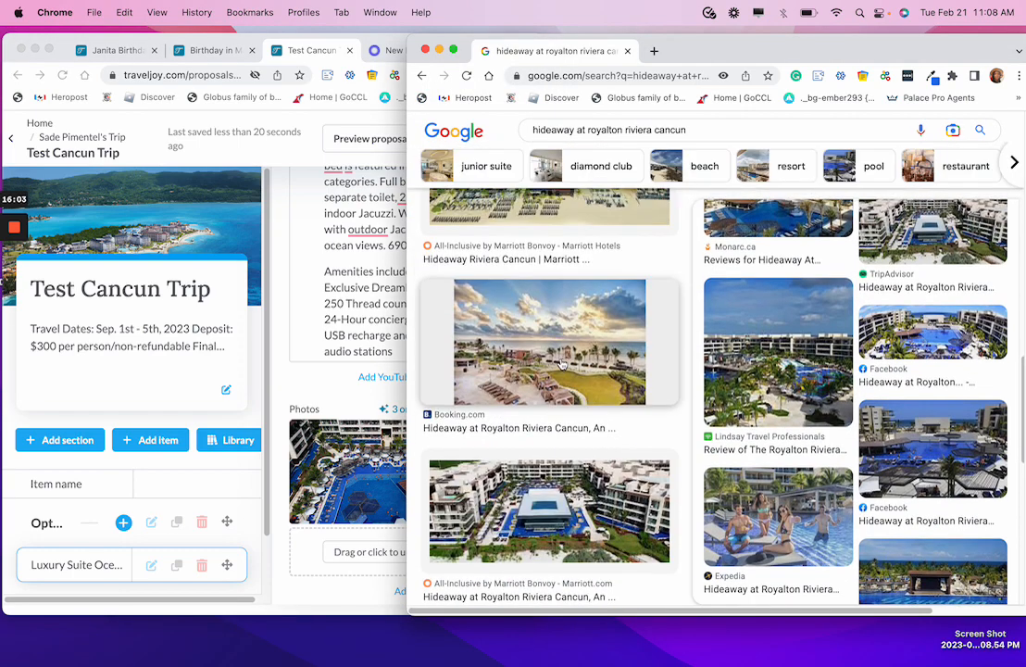
{"action": "left_click", "coordinate": [550, 369]}
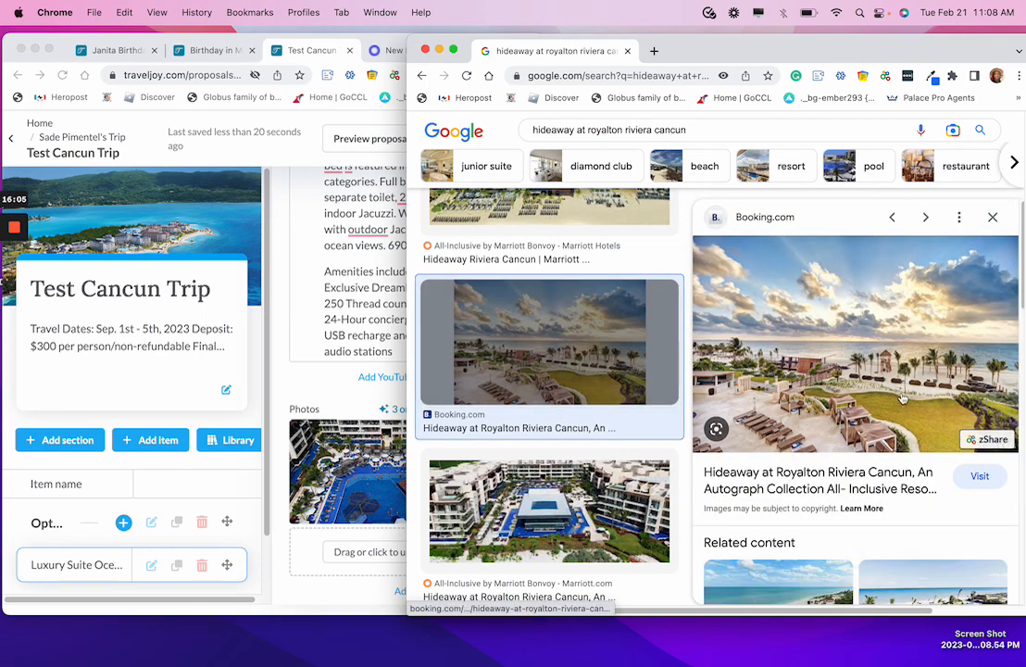
{"action": "left_click_drag", "start_coordinate": [850, 353], "coordinate": [339, 555]}
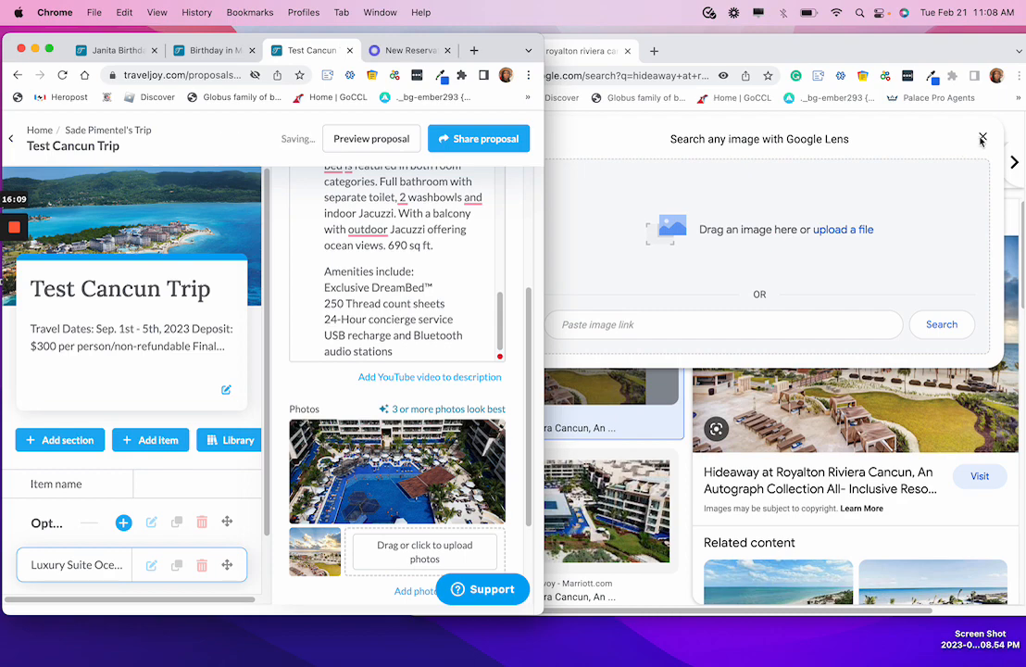
{"action": "left_click", "coordinate": [983, 138]}
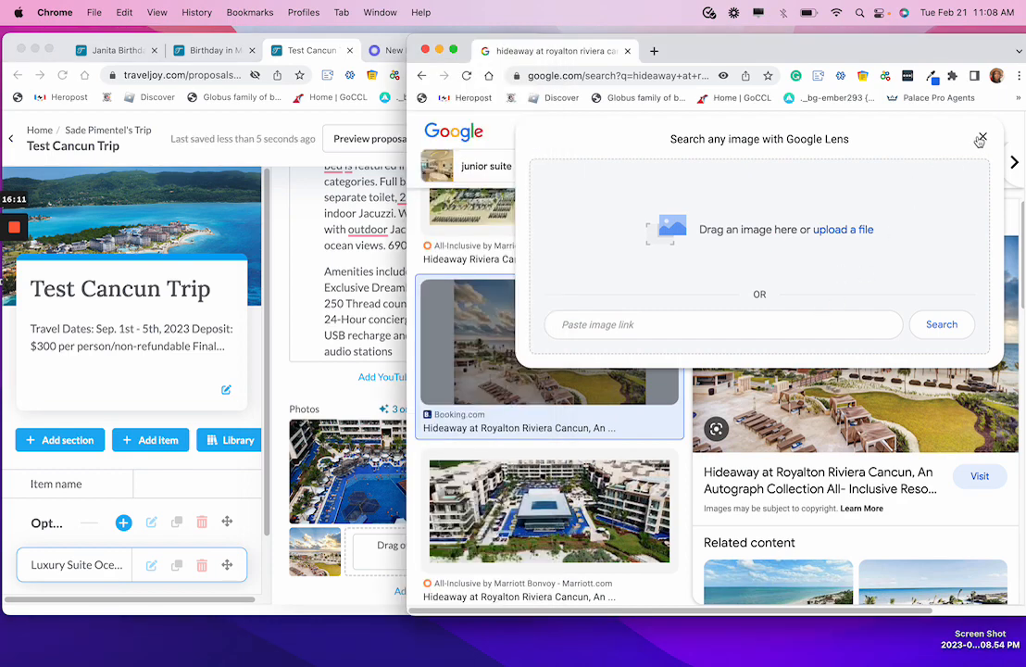
{"action": "left_click", "coordinate": [982, 138]}
Find the Royalton Resorts suite photo with the heart-decorated bed through the KAYAK room image, and add it to the item's Photos.
{"action": "scroll", "coordinate": [600, 412], "scroll_direction": "down", "scroll_amount": 8}
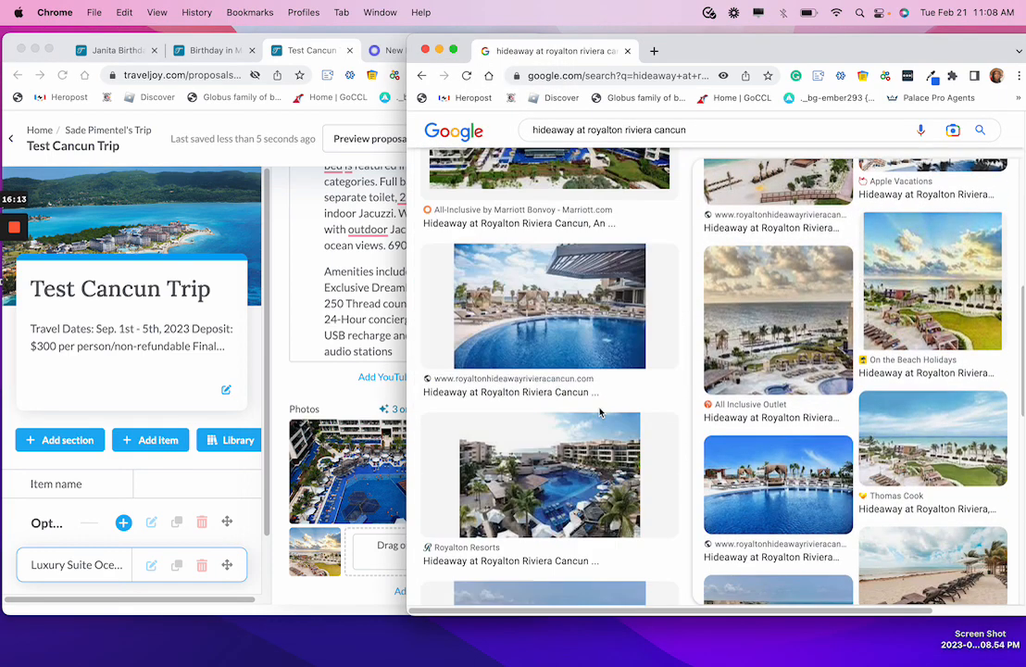
{"action": "scroll", "coordinate": [600, 412], "scroll_direction": "down", "scroll_amount": 6}
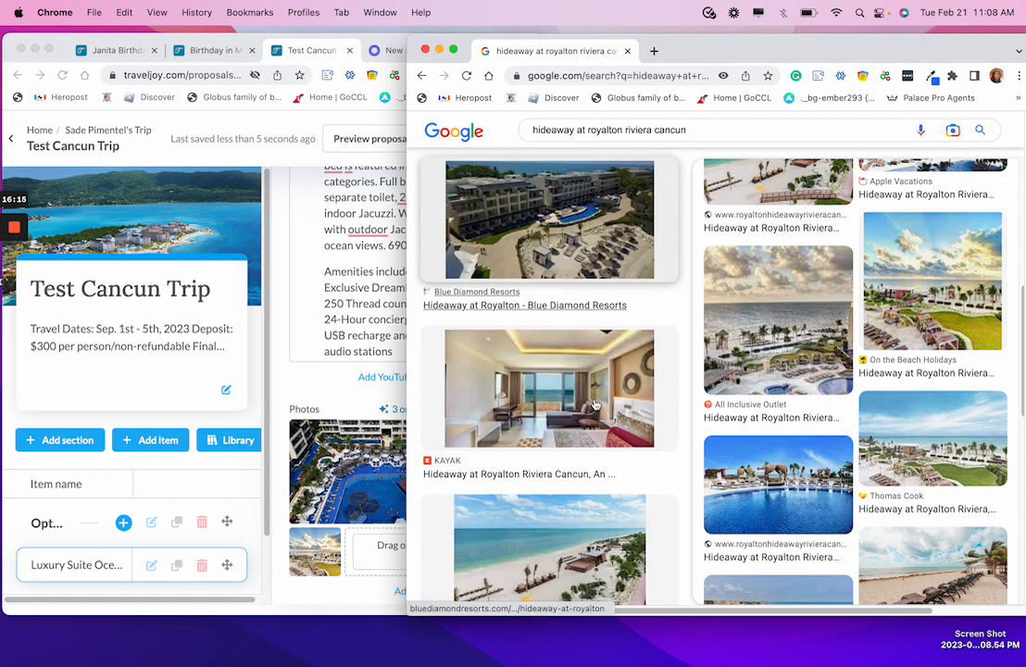
{"action": "scroll", "coordinate": [575, 371], "scroll_direction": "down", "scroll_amount": 3}
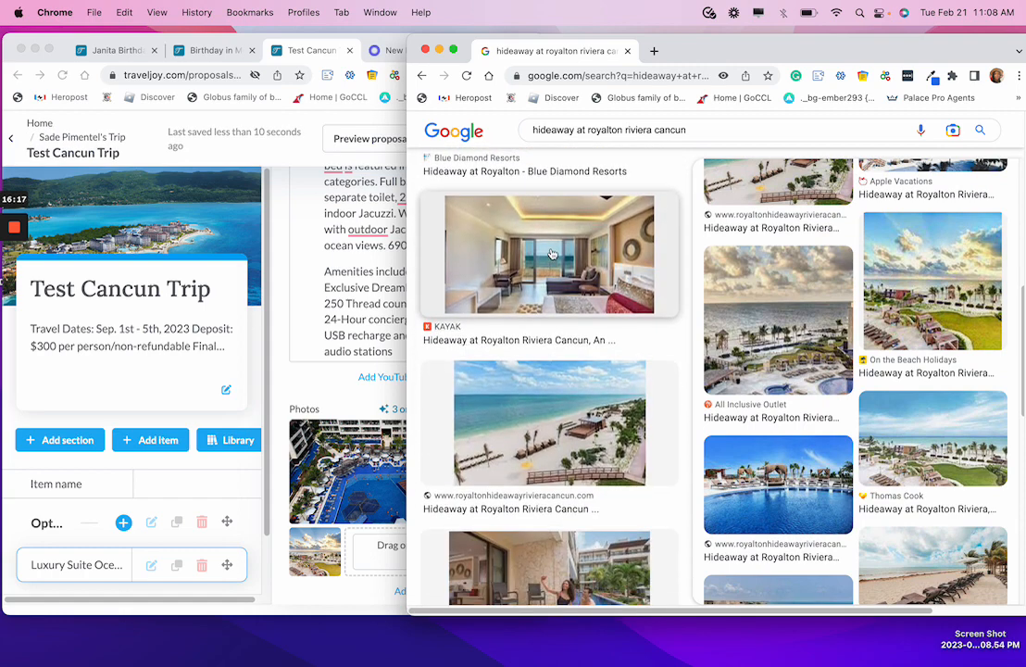
{"action": "left_click", "coordinate": [552, 254]}
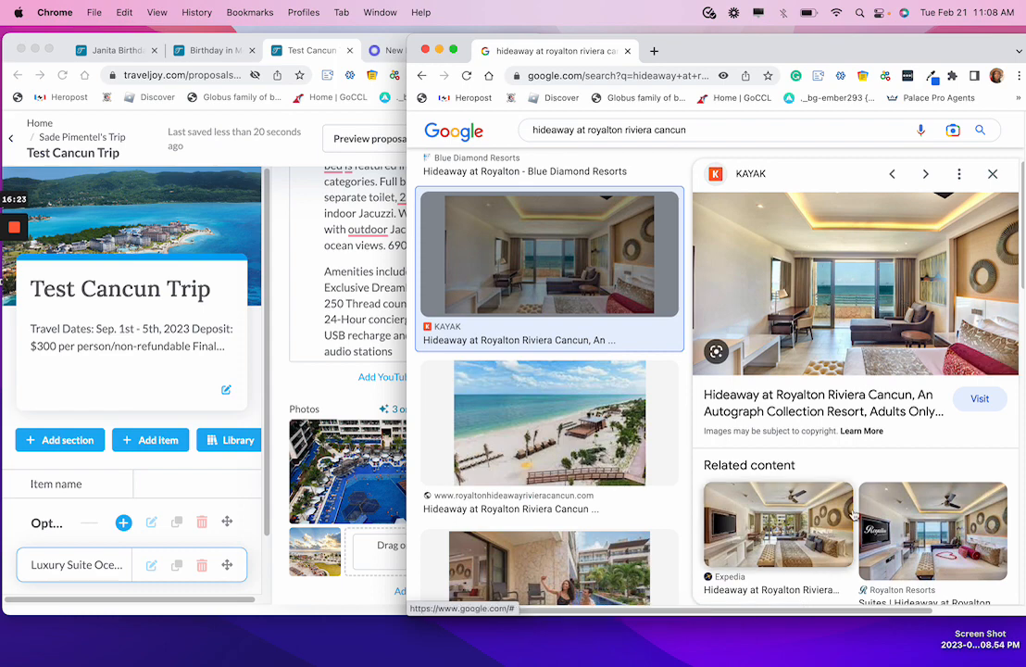
{"action": "left_click", "coordinate": [932, 516]}
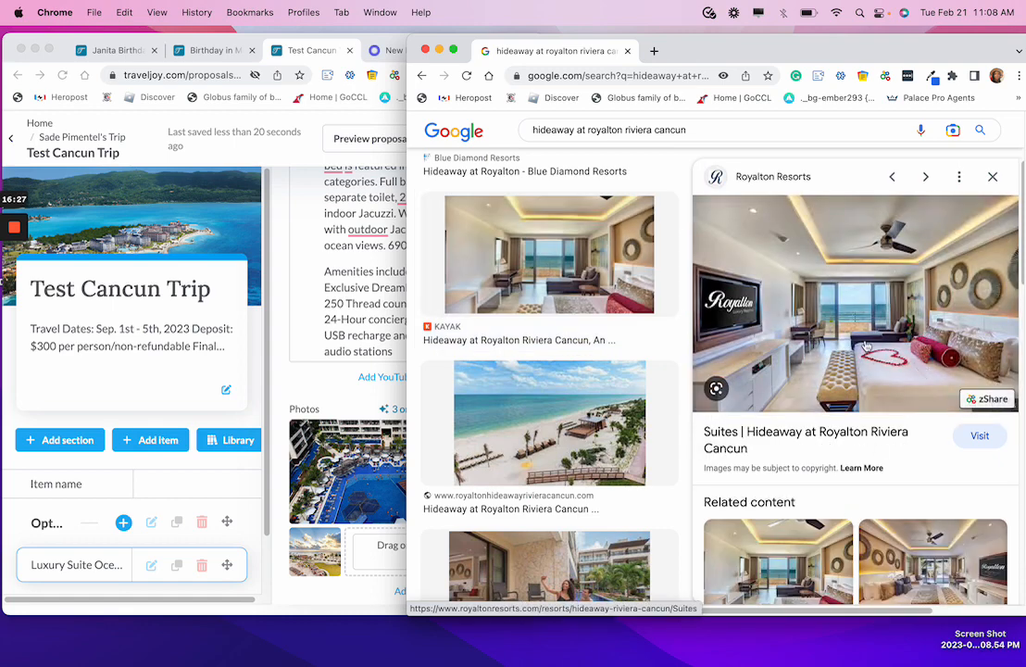
{"action": "scroll", "coordinate": [863, 344], "scroll_direction": "down", "scroll_amount": 2}
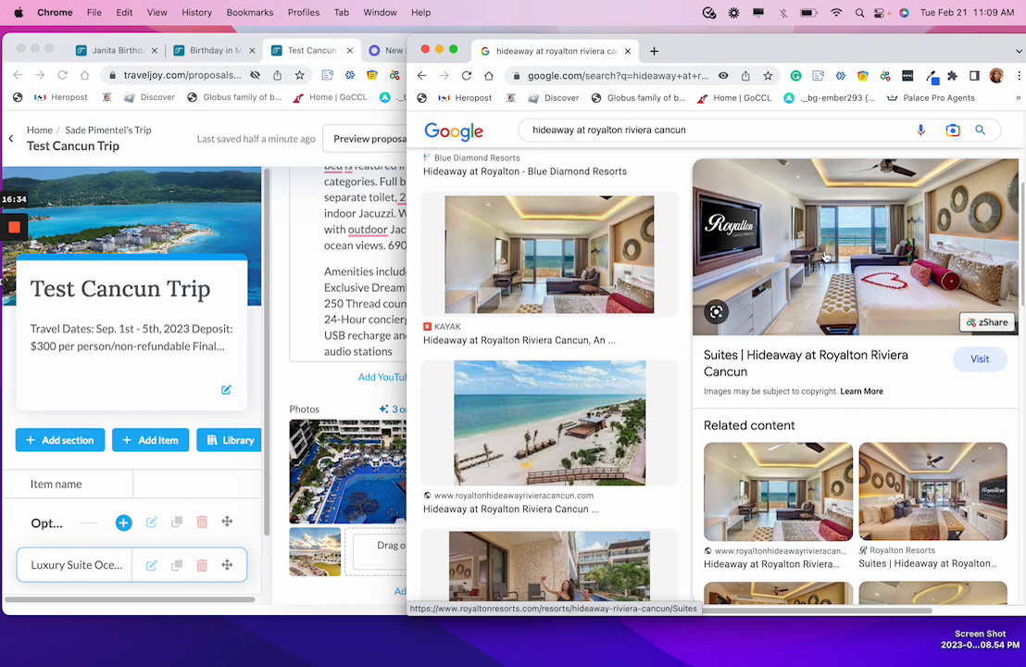
{"action": "left_click_drag", "start_coordinate": [824, 257], "coordinate": [375, 558]}
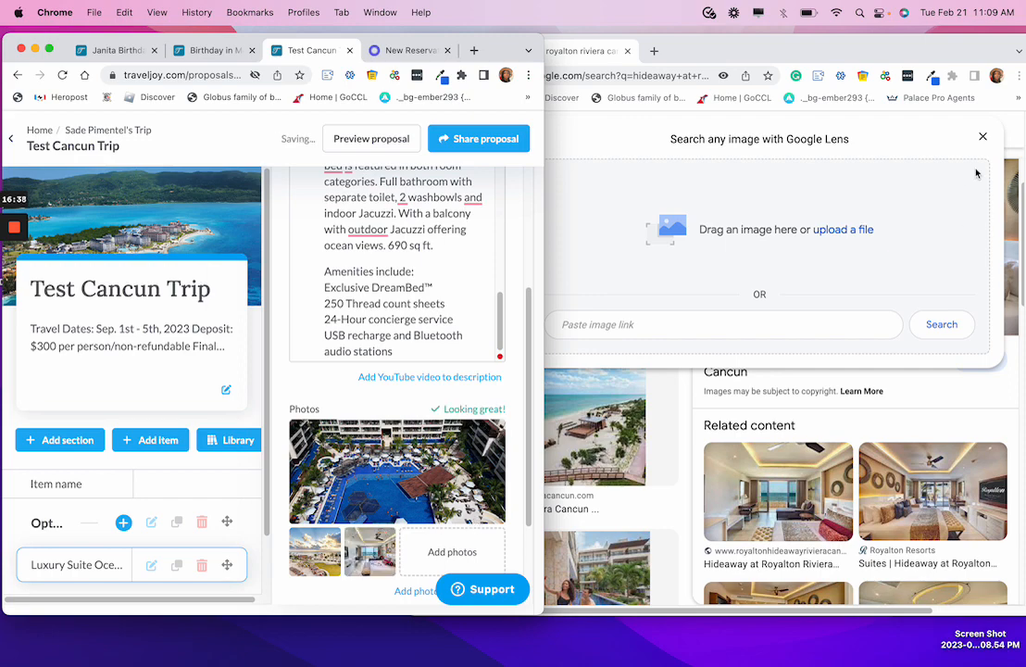
{"action": "left_click", "coordinate": [985, 138]}
{"action": "left_click", "coordinate": [985, 138]}
Open the related Royalton Resorts suite photo with the indoor Jacuzzi, add it to the item's Photos, and dismiss the Google Lens panel.
{"action": "scroll", "coordinate": [901, 332], "scroll_direction": "down", "scroll_amount": 5}
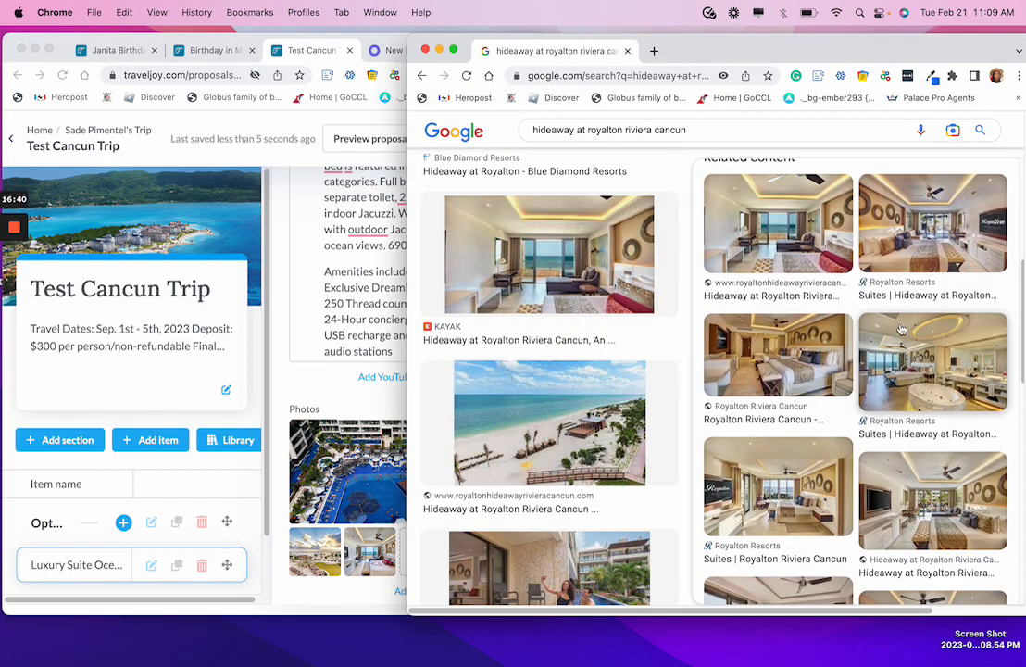
{"action": "scroll", "coordinate": [901, 332], "scroll_direction": "down", "scroll_amount": 2}
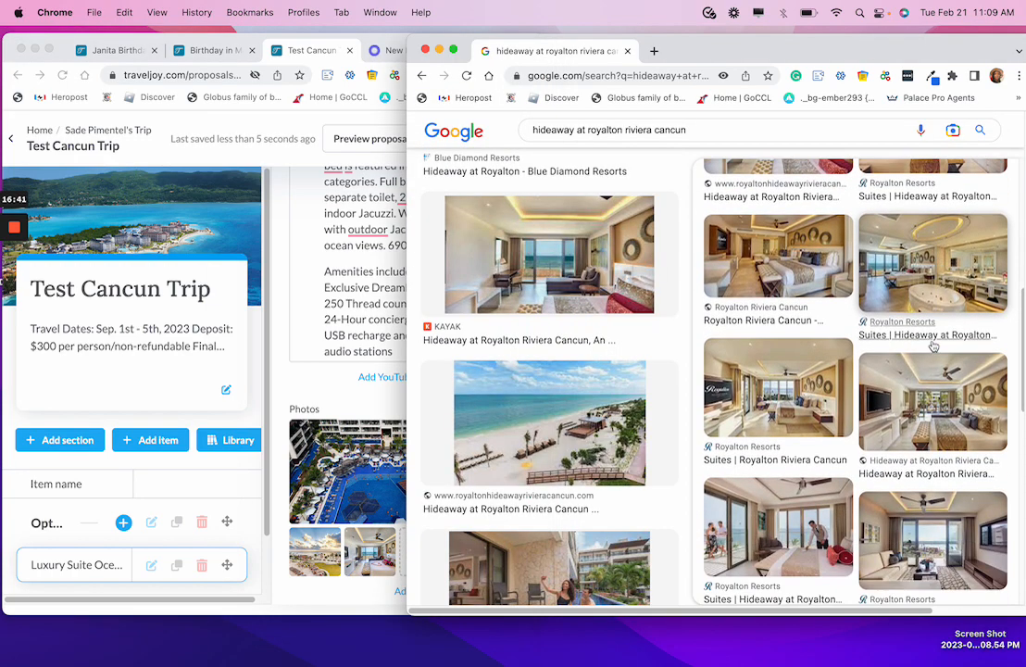
{"action": "left_click", "coordinate": [925, 261]}
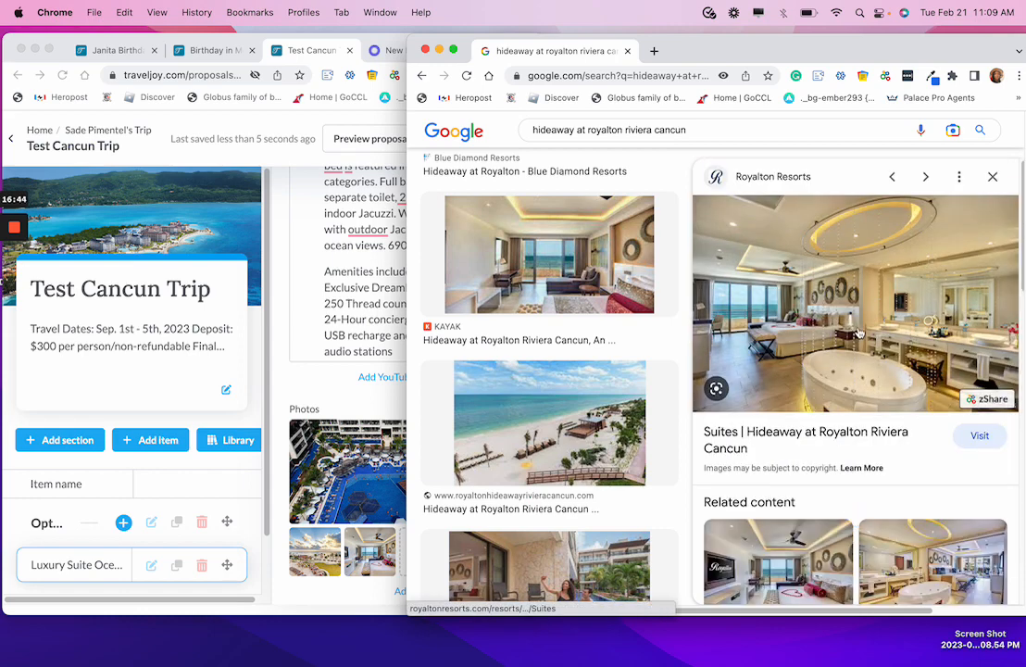
{"action": "left_click_drag", "start_coordinate": [850, 316], "coordinate": [393, 560]}
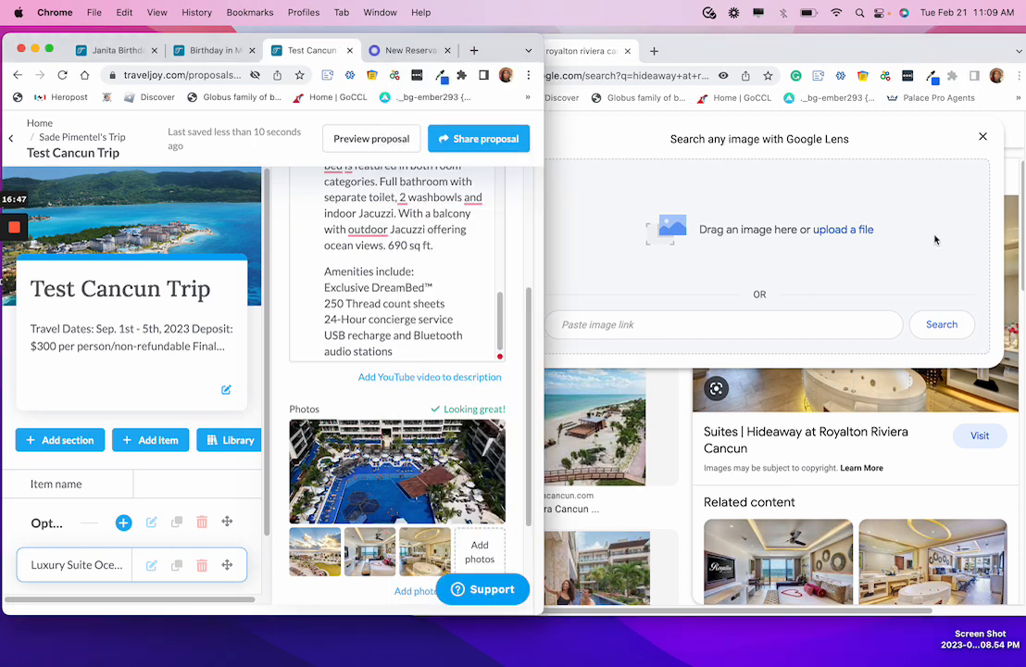
{"action": "left_click", "coordinate": [980, 137]}
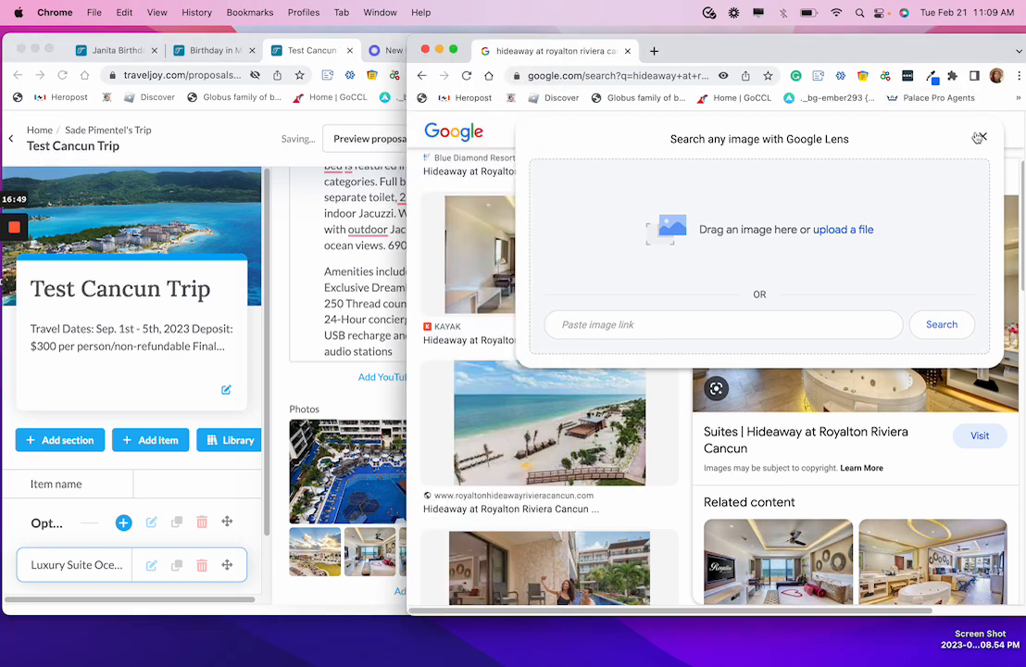
{"action": "left_click", "coordinate": [979, 137]}
Search Google Images for "hideaway at royalton riviera cancun restaurants".
{"action": "triple_click", "coordinate": [708, 128]}
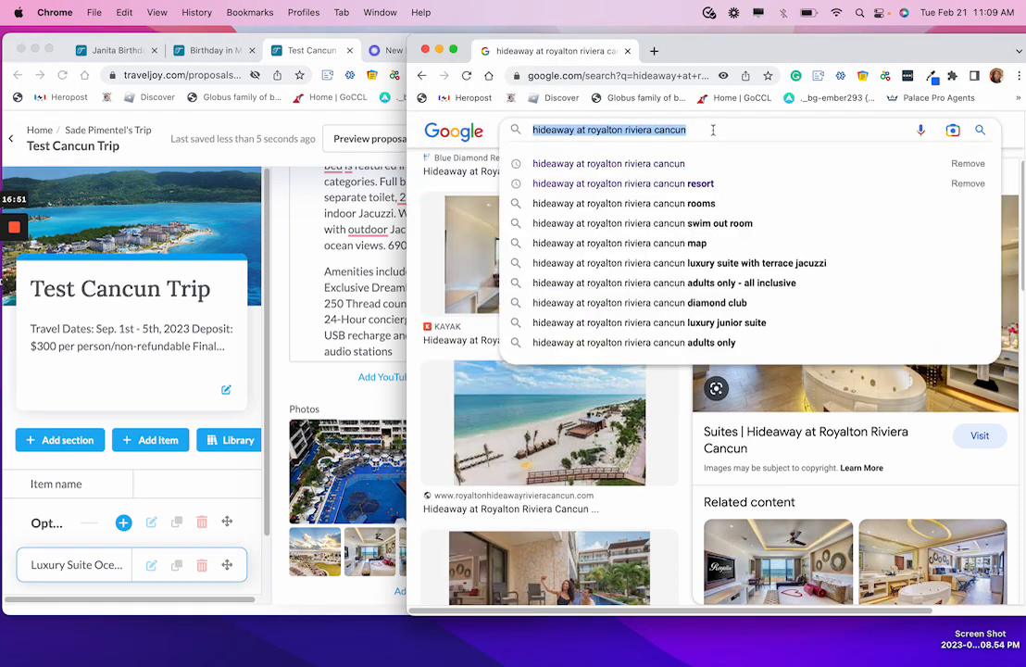
{"action": "left_click", "coordinate": [713, 130]}
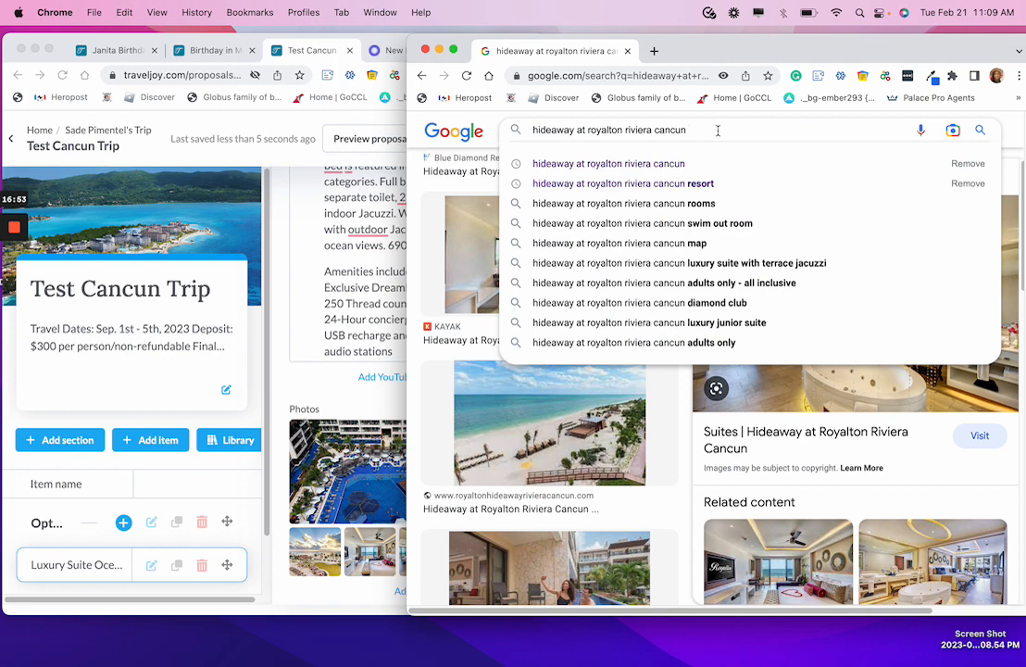
{"action": "type", "text": "re"}
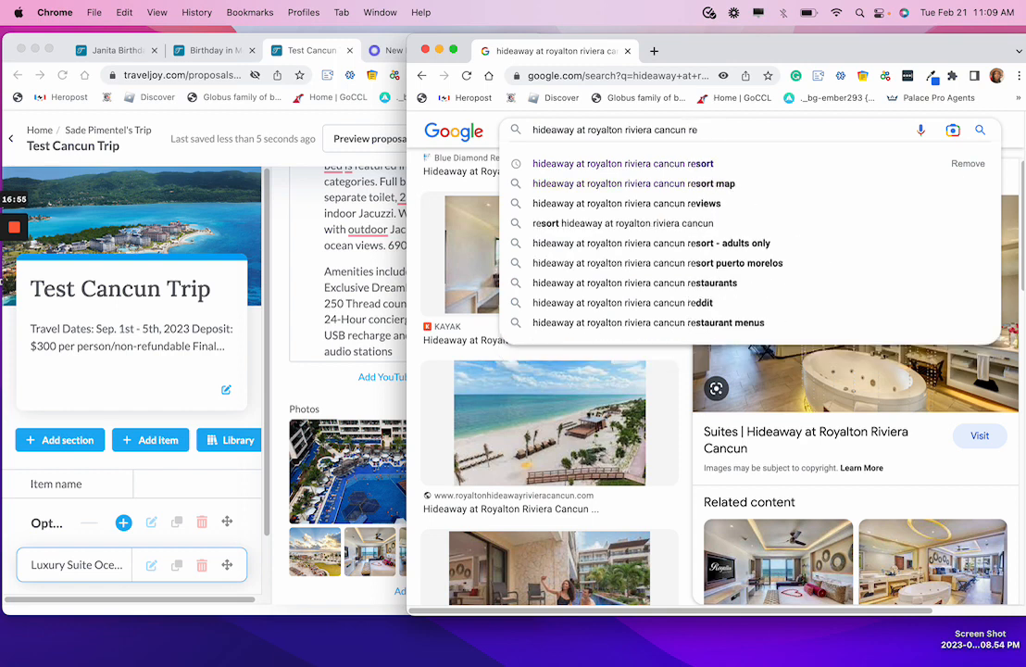
{"action": "type", "text": "st"}
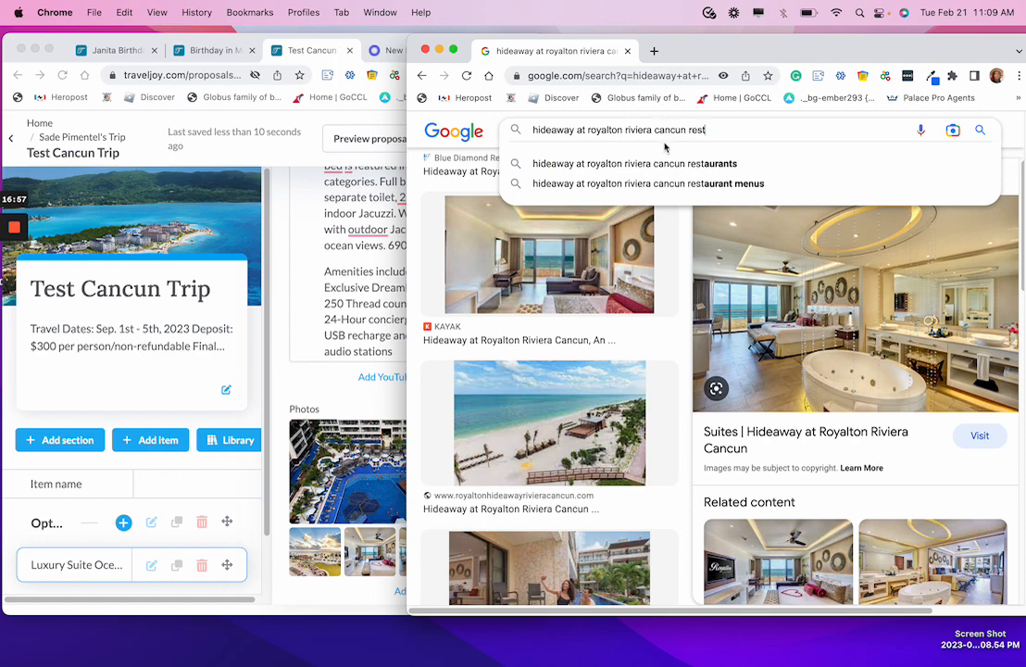
{"action": "left_click", "coordinate": [665, 163]}
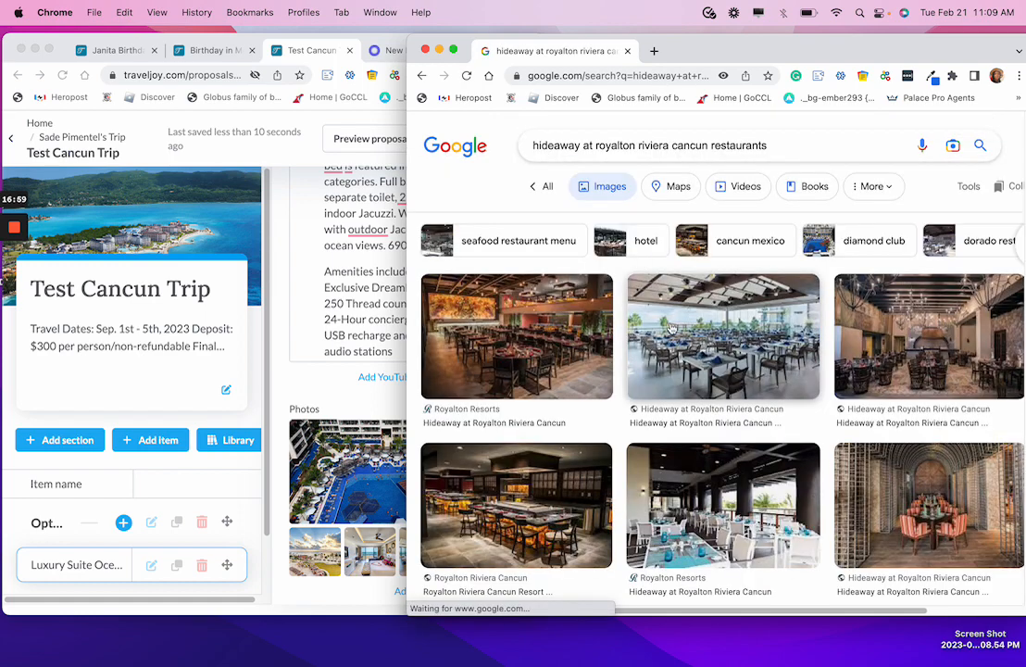
Open the restaurant photo with wrought-iron chandeliers, add it to the item's Photos, and dismiss the Google Lens panel.
{"action": "scroll", "coordinate": [796, 331], "scroll_direction": "down", "scroll_amount": 1}
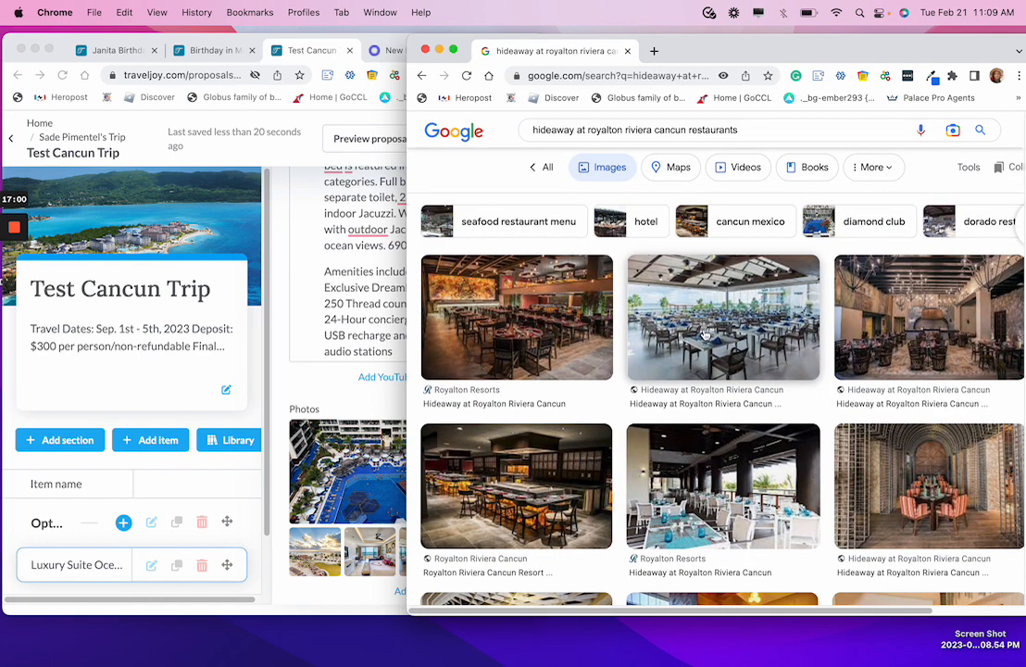
{"action": "left_click", "coordinate": [932, 333]}
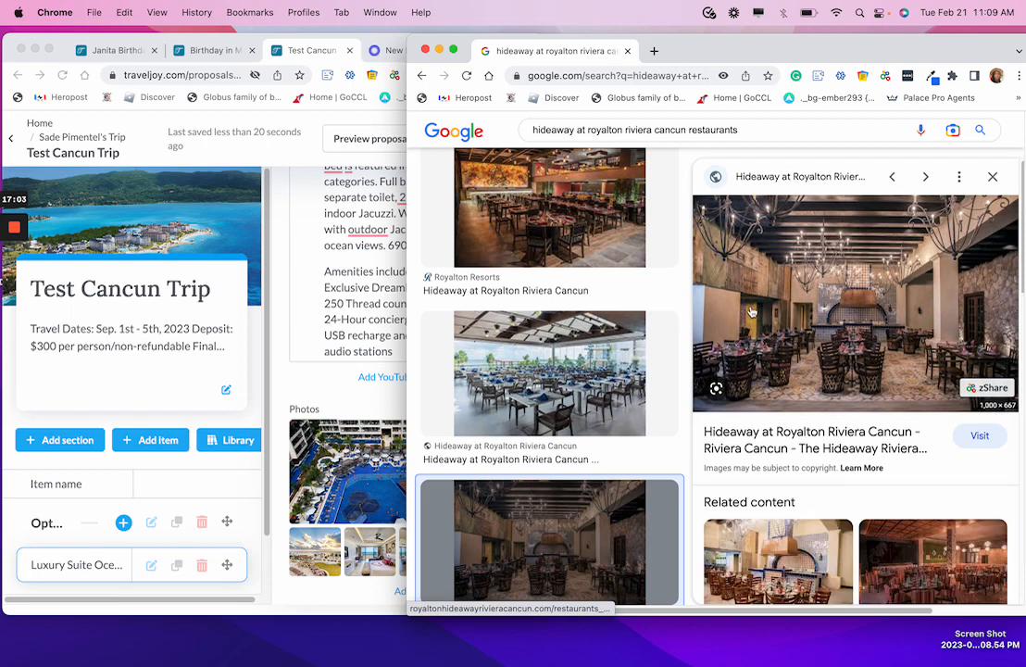
{"action": "left_click_drag", "start_coordinate": [752, 312], "coordinate": [340, 525]}
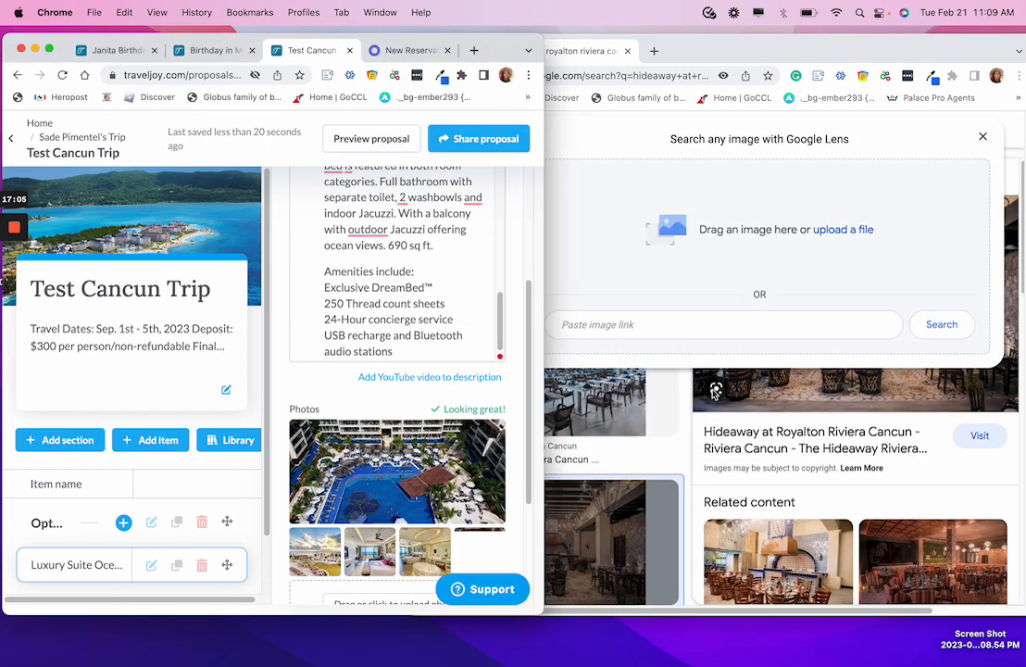
{"action": "left_click", "coordinate": [981, 136]}
{"action": "left_click", "coordinate": [983, 136]}
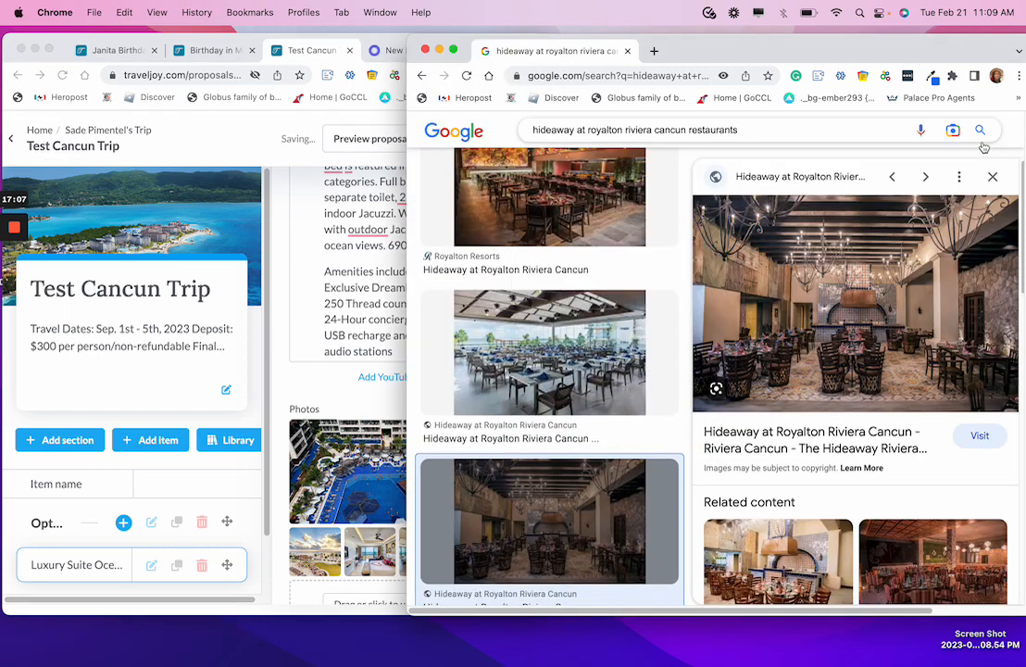
Look through the related content and the remaining Hideaway at Royalton Riviera Cancun restaurant image results for further photos.
{"action": "scroll", "coordinate": [704, 422], "scroll_direction": "down", "scroll_amount": 10}
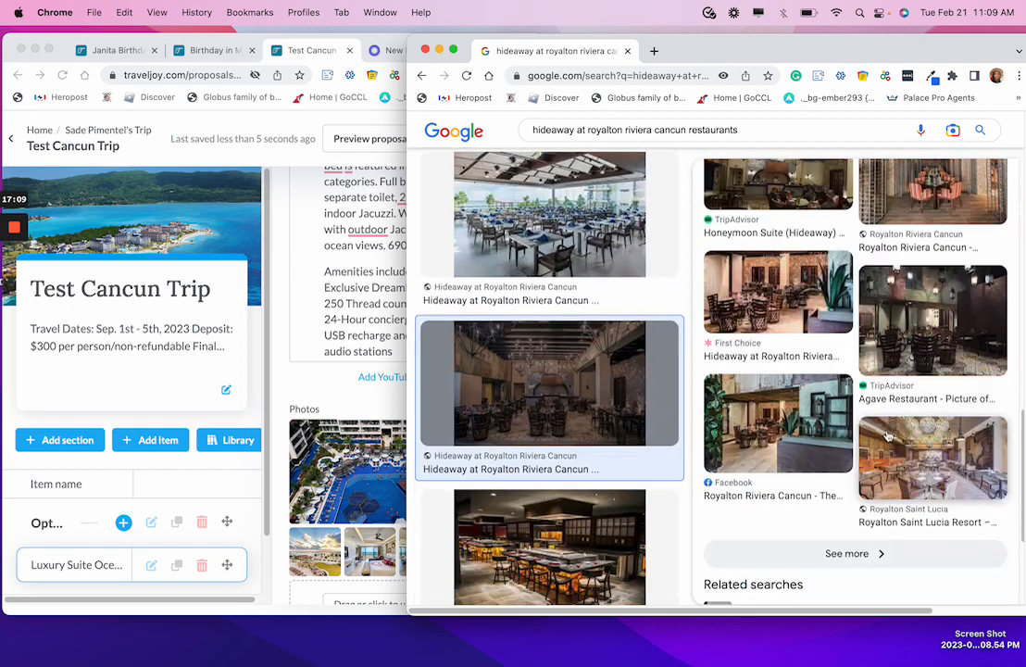
{"action": "scroll", "coordinate": [886, 440], "scroll_direction": "down", "scroll_amount": 3}
{"action": "scroll", "coordinate": [574, 380], "scroll_direction": "down", "scroll_amount": 5}
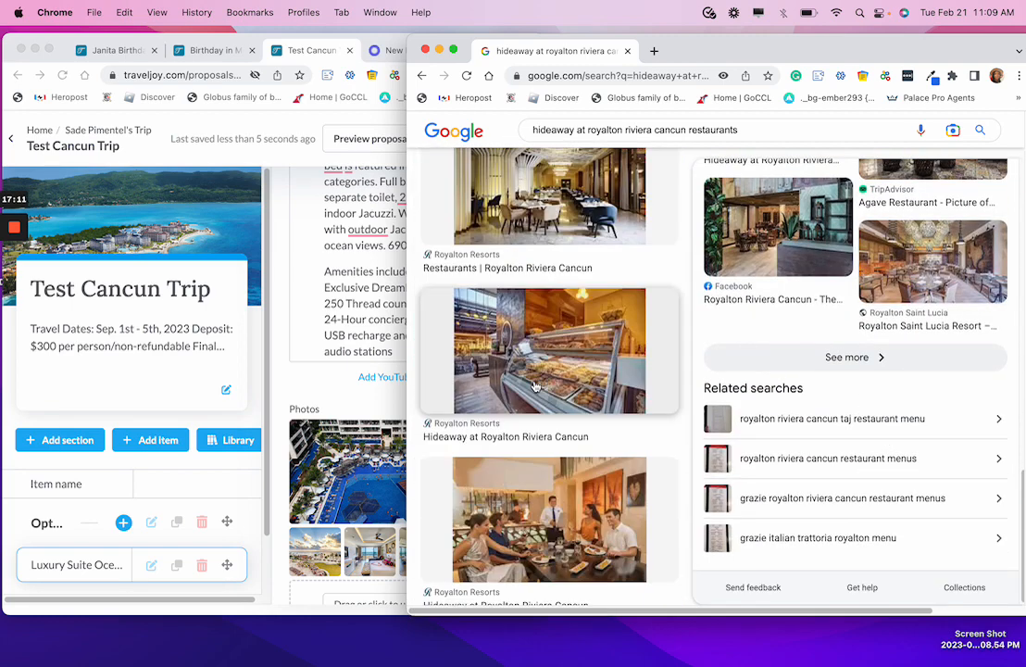
{"action": "scroll", "coordinate": [538, 399], "scroll_direction": "down", "scroll_amount": 6}
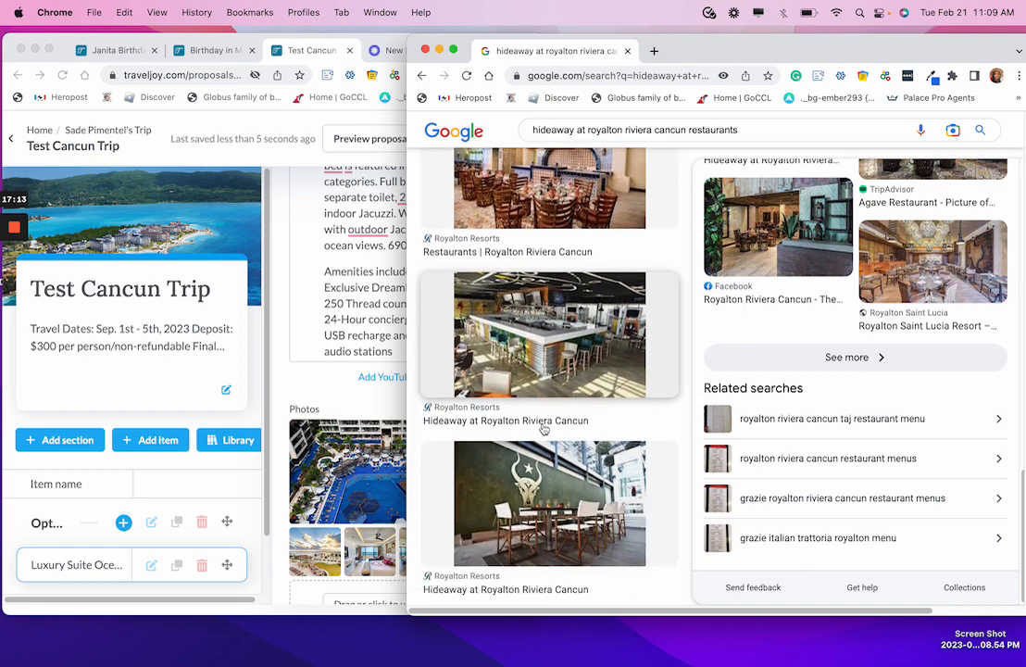
{"action": "scroll", "coordinate": [544, 429], "scroll_direction": "down", "scroll_amount": 2}
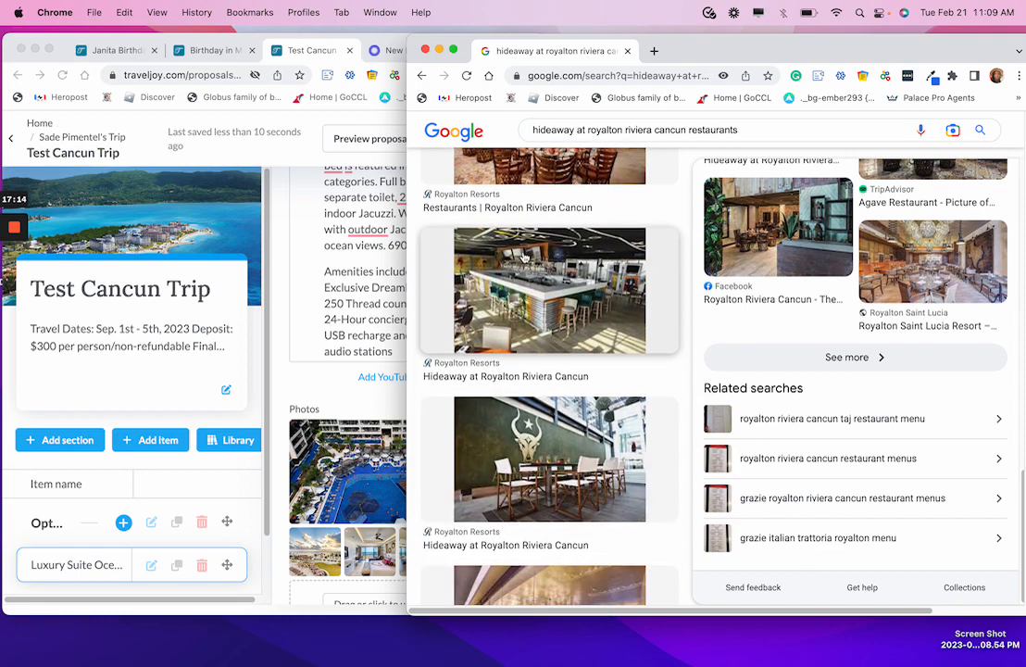
Return to the Test Cancun Trip proposal in TravelJoy and make its window full screen.
{"action": "left_click", "coordinate": [301, 224]}
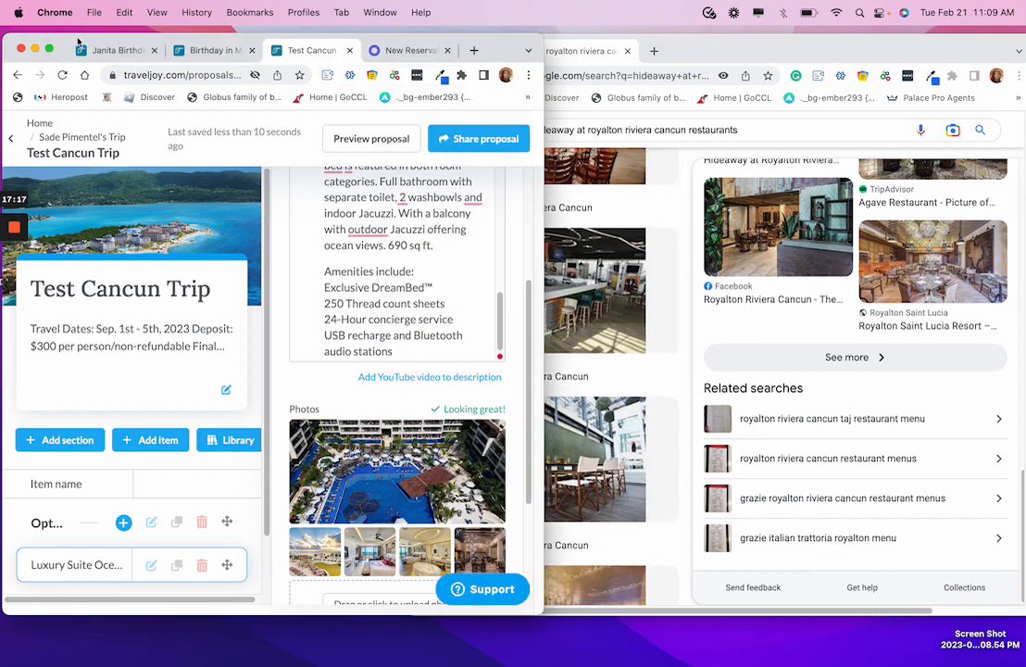
{"action": "left_click", "coordinate": [49, 50]}
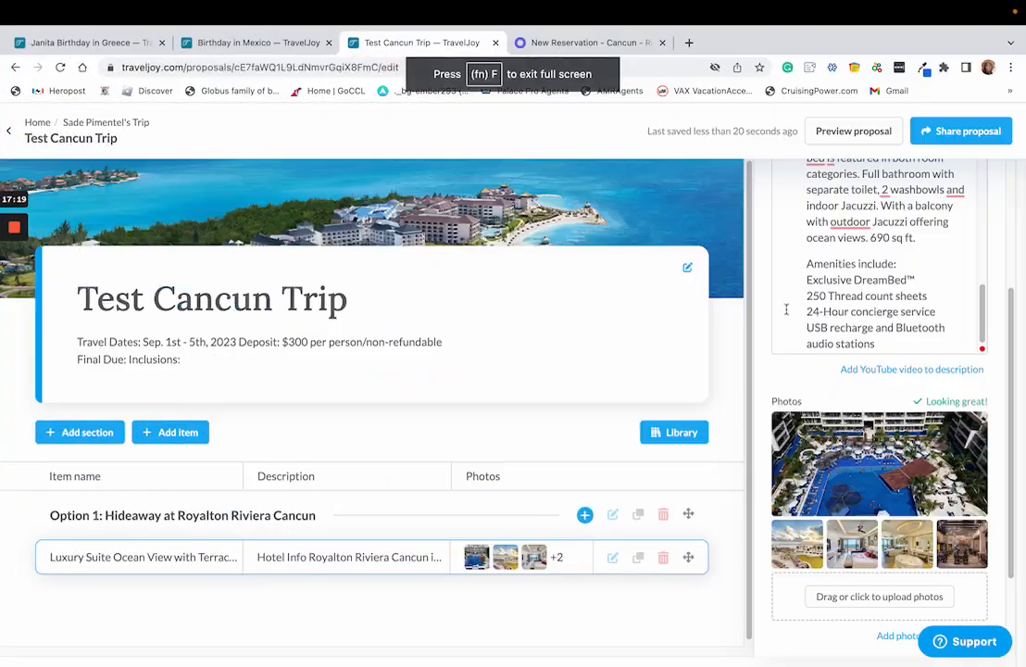
{"action": "mouse_move", "coordinate": [886, 501]}
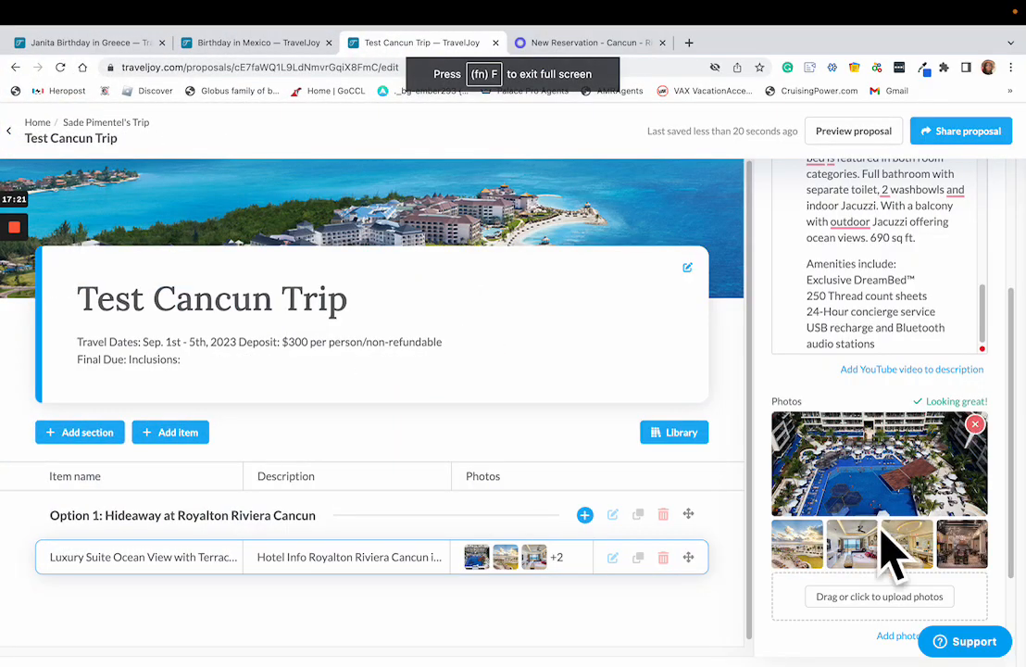
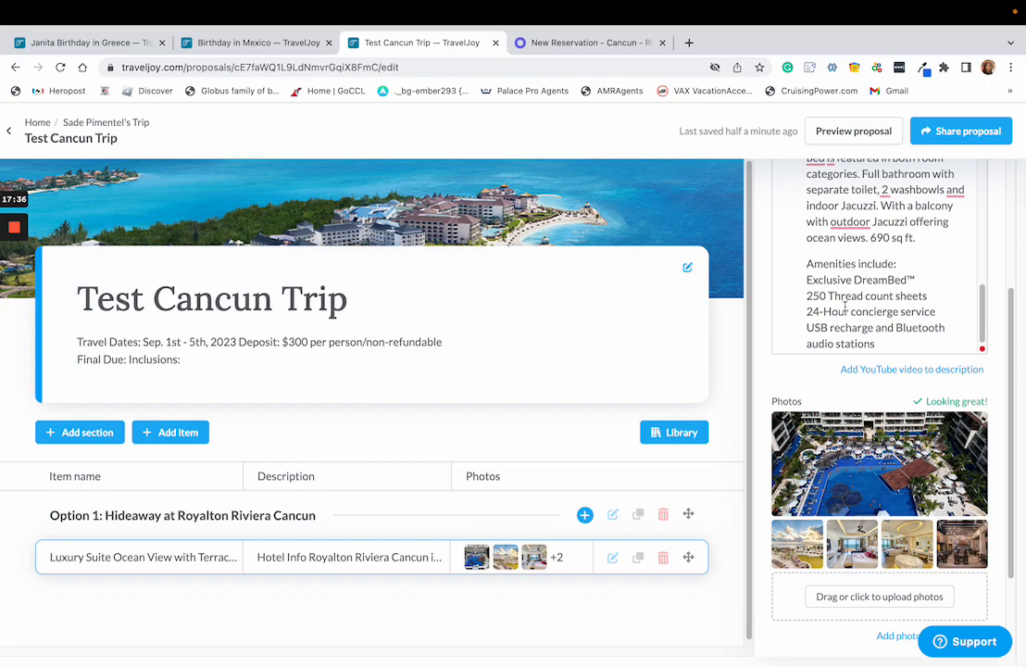
Preview the proposal and examine how Option 1's cover photo, hotel info, room info and photo layout appear.
{"action": "left_click", "coordinate": [857, 132]}
{"action": "scroll", "coordinate": [798, 378], "scroll_direction": "down", "scroll_amount": 8}
{"action": "scroll", "coordinate": [798, 378], "scroll_direction": "up", "scroll_amount": 2}
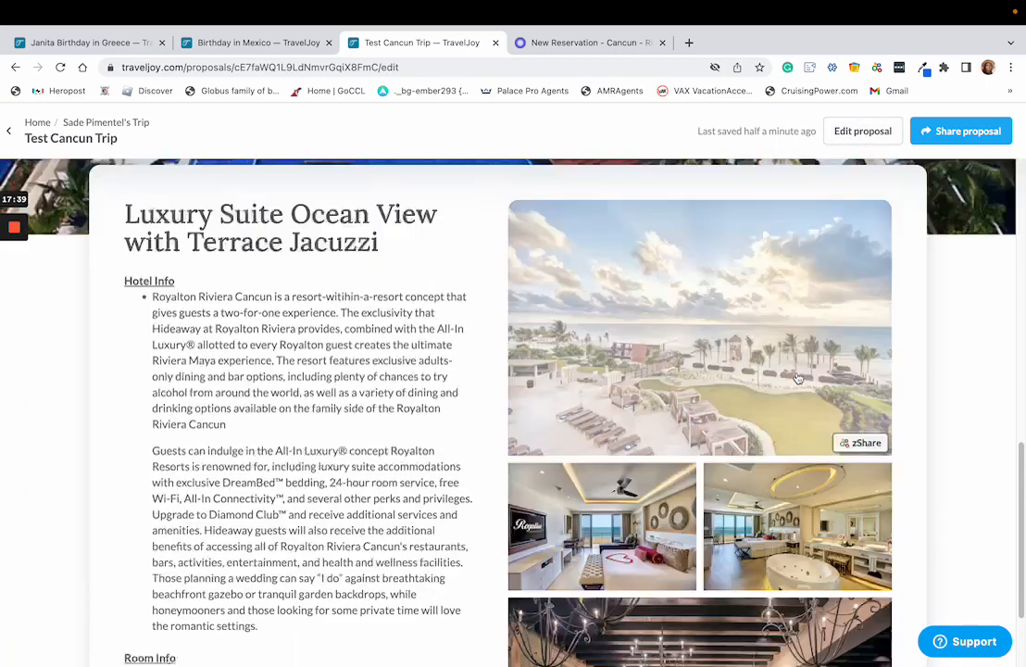
{"action": "scroll", "coordinate": [799, 378], "scroll_direction": "up", "scroll_amount": 4}
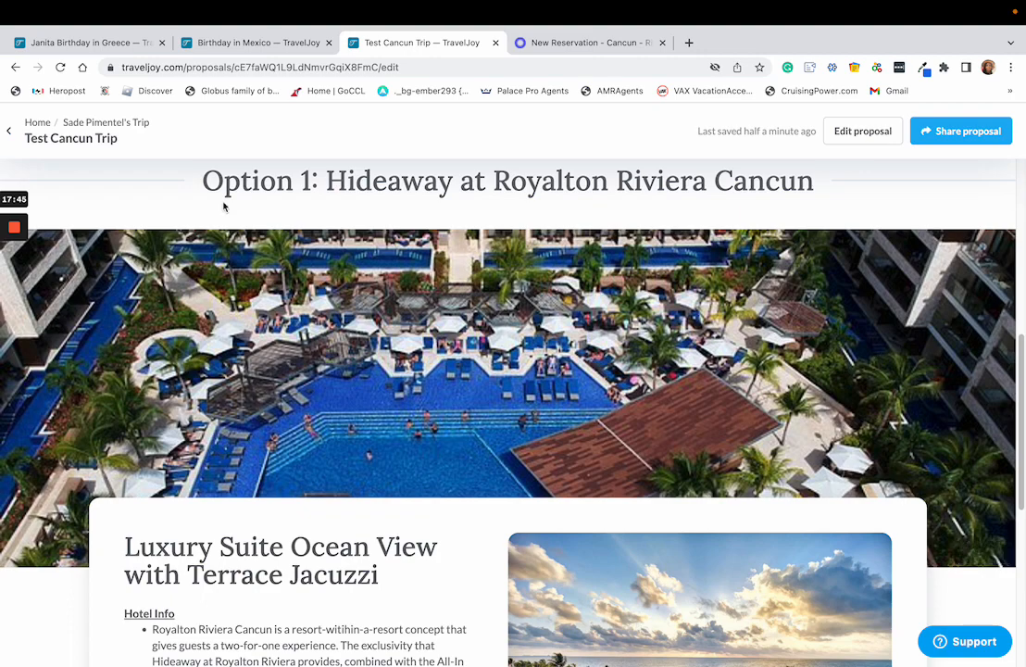
{"action": "scroll", "coordinate": [646, 393], "scroll_direction": "down", "scroll_amount": 5}
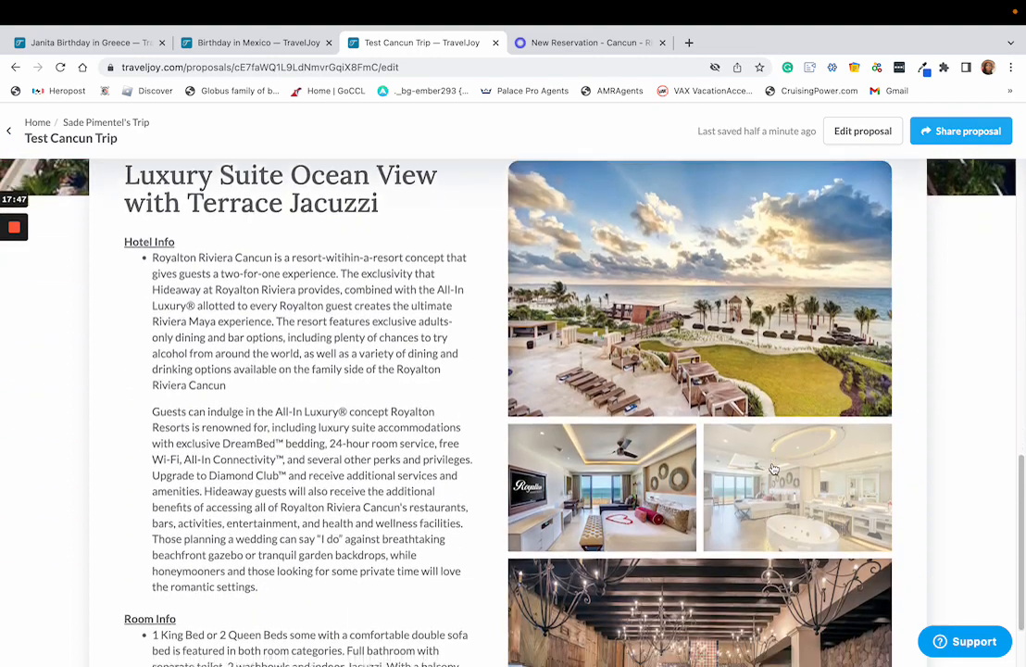
{"action": "scroll", "coordinate": [774, 468], "scroll_direction": "down", "scroll_amount": 3}
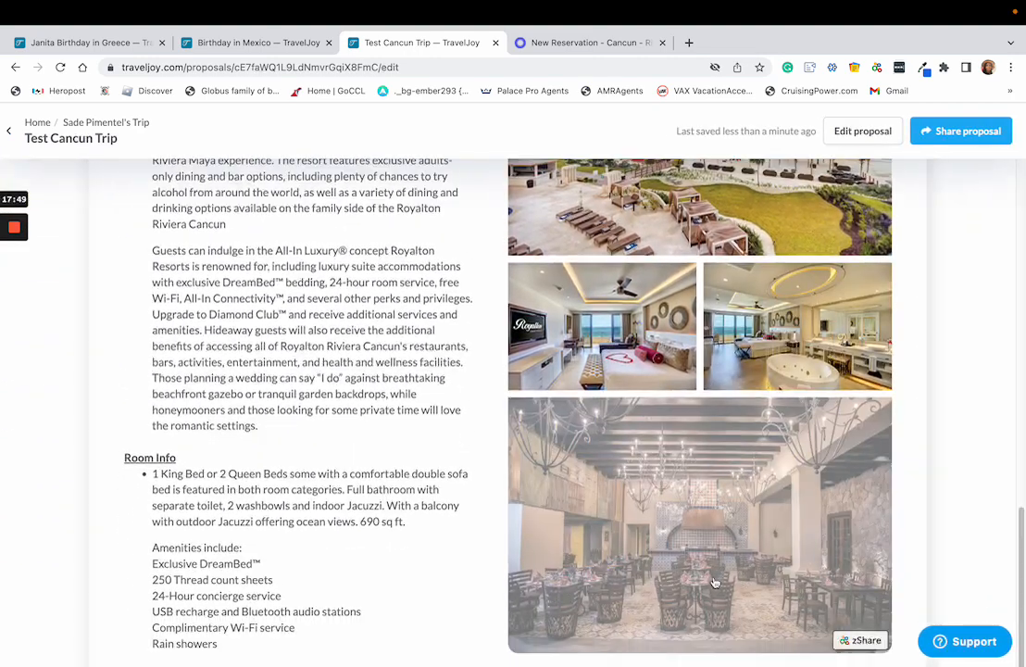
{"action": "scroll", "coordinate": [715, 583], "scroll_direction": "up", "scroll_amount": 3}
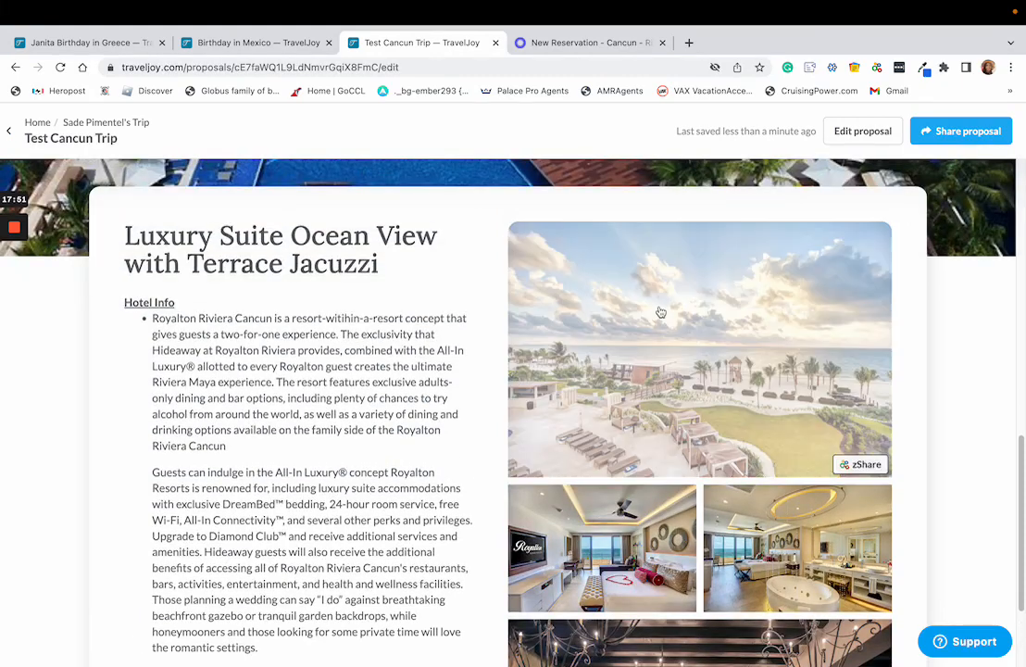
{"action": "scroll", "coordinate": [661, 312], "scroll_direction": "down", "scroll_amount": 4}
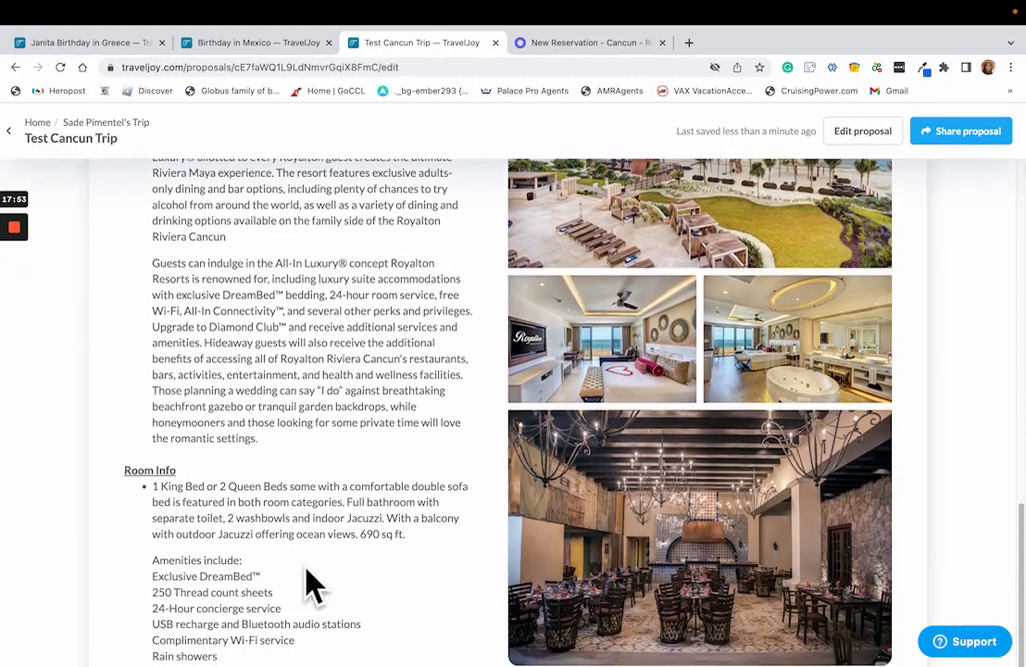
{"action": "scroll", "coordinate": [664, 350], "scroll_direction": "up", "scroll_amount": 2}
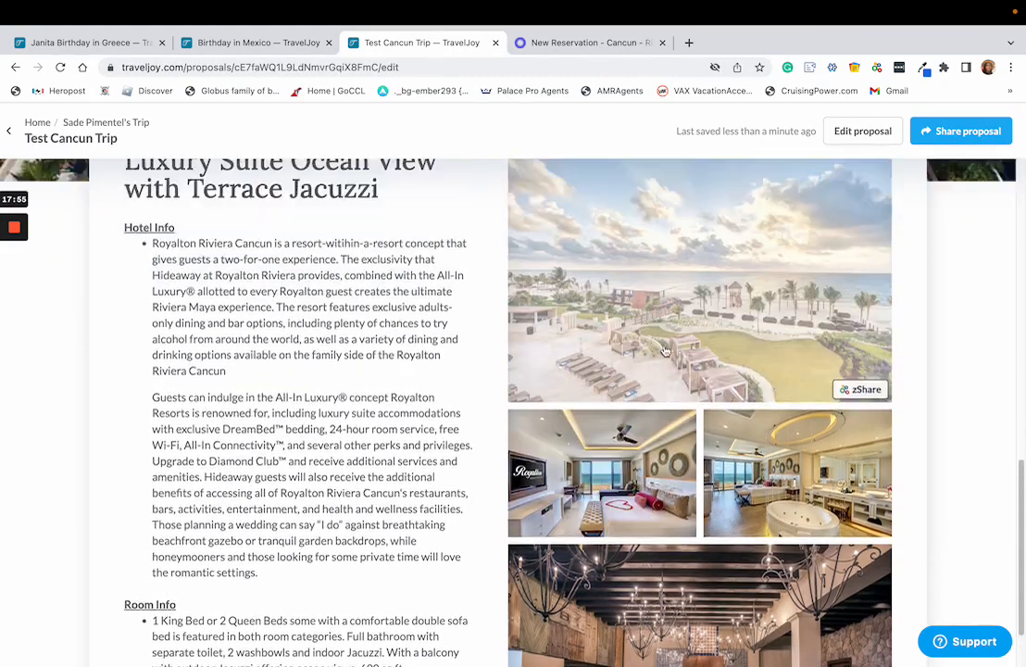
{"action": "scroll", "coordinate": [664, 350], "scroll_direction": "up", "scroll_amount": 1}
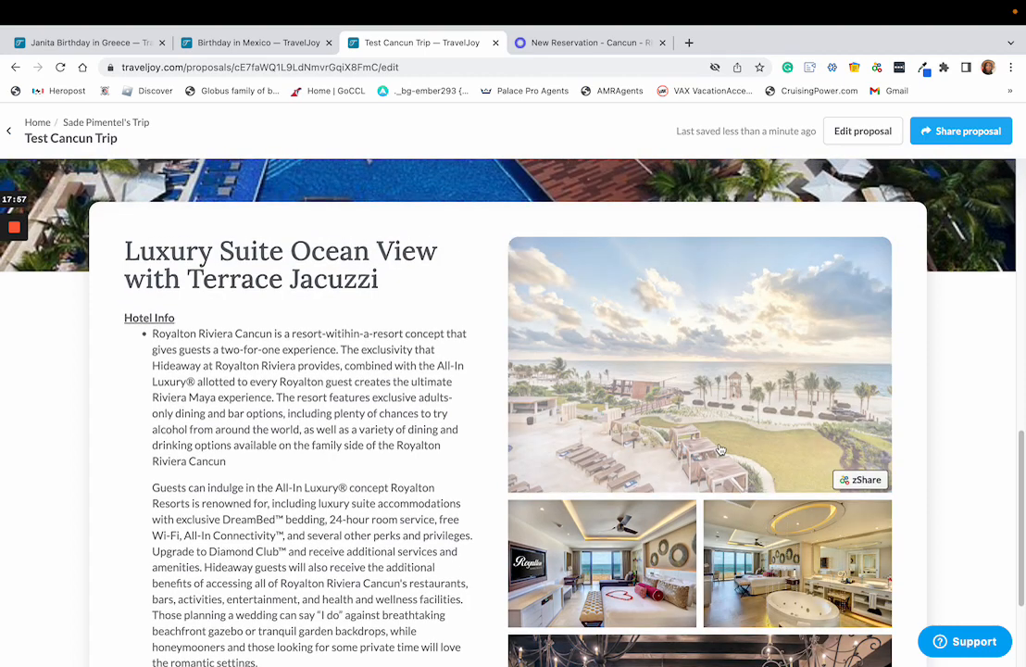
View the Luxury Suite item's photos in the gallery through to the last one, close it, and return to editing the proposal.
{"action": "left_click", "coordinate": [696, 410]}
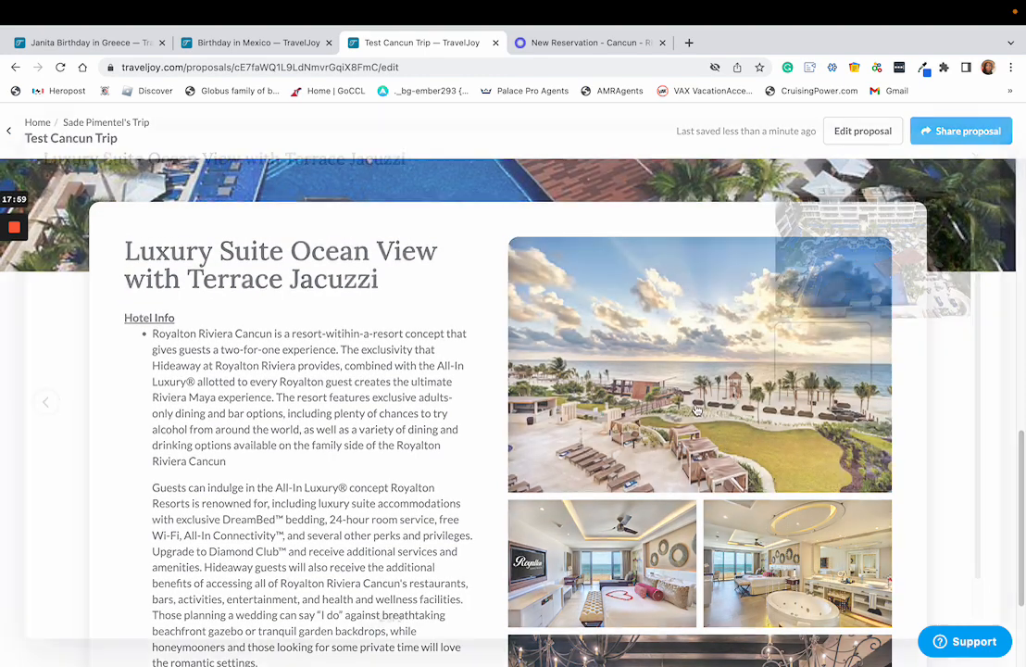
{"action": "left_click", "coordinate": [737, 402]}
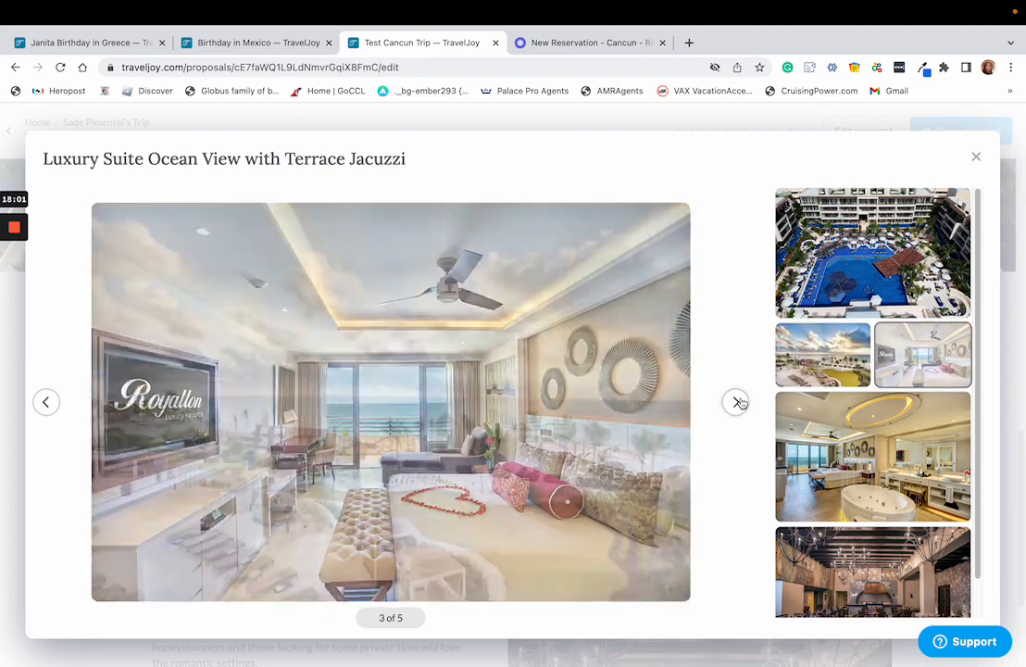
{"action": "left_click", "coordinate": [737, 402]}
{"action": "left_click", "coordinate": [737, 402]}
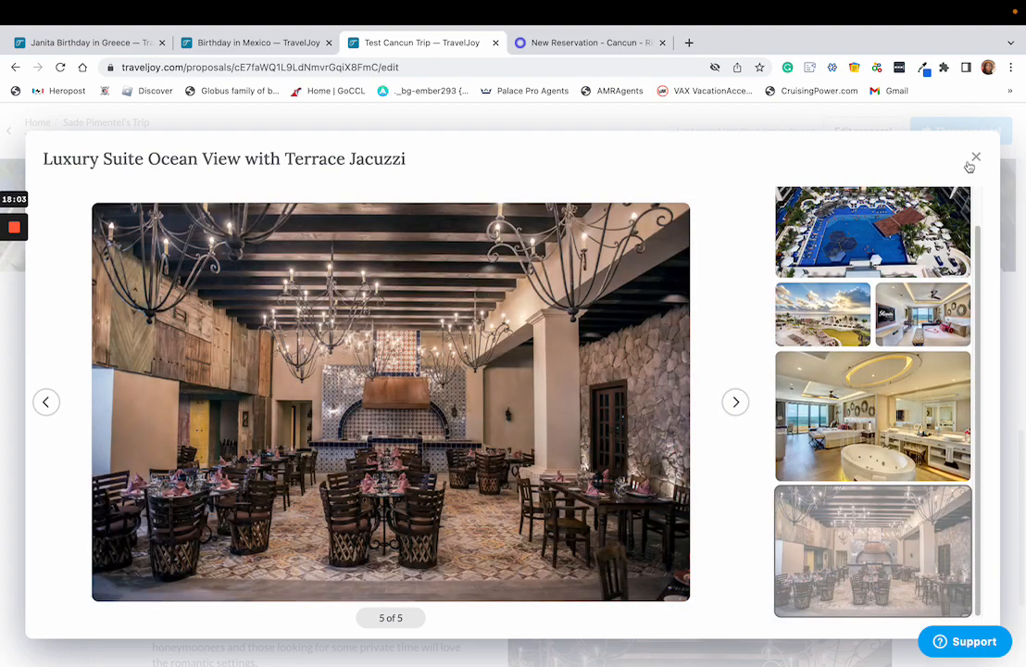
{"action": "left_click", "coordinate": [975, 158]}
{"action": "left_click", "coordinate": [850, 131]}
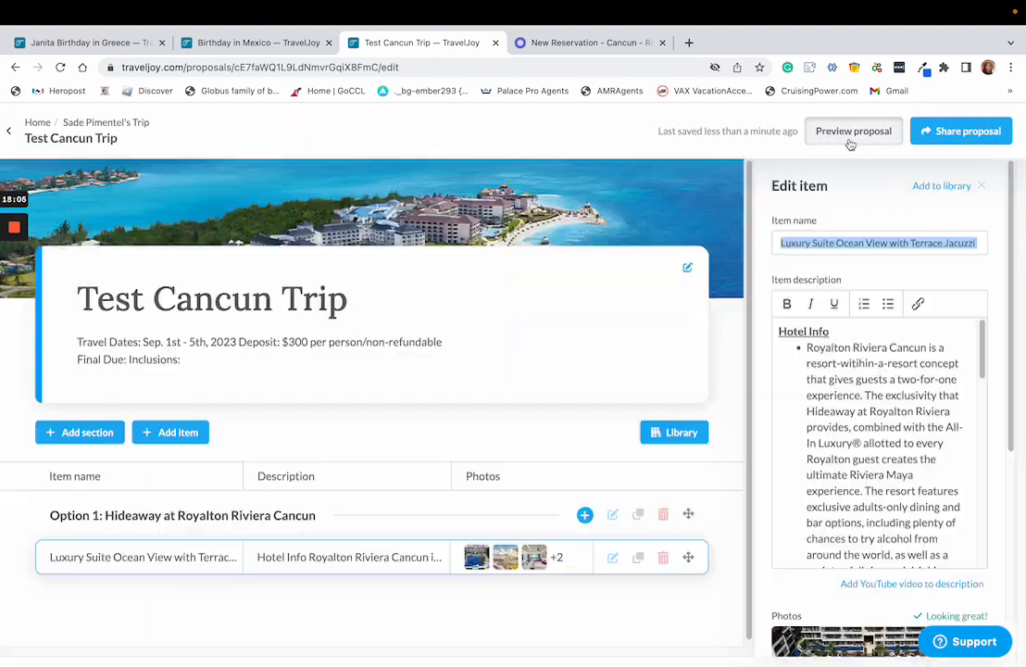
Switch to the Vacation Express reservation and select the $1314.00 Luxury Suite Ocean View with Terrace Jacuzzi room at Hideaway at Royalton Riviera Cancun.
{"action": "scroll", "coordinate": [981, 527], "scroll_direction": "down", "scroll_amount": 3}
{"action": "scroll", "coordinate": [981, 527], "scroll_direction": "down", "scroll_amount": 10}
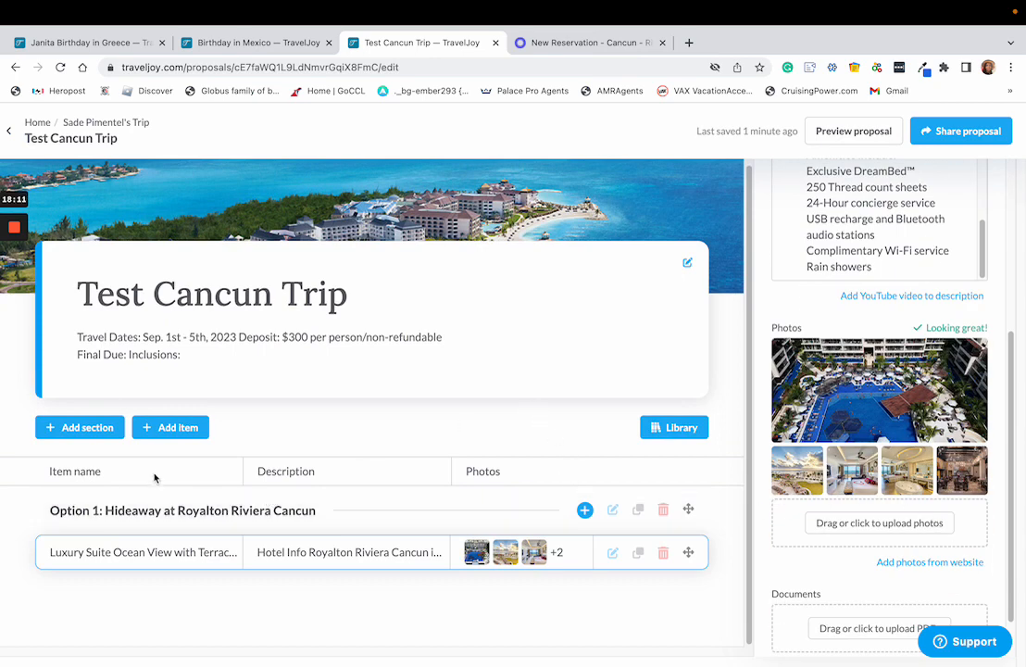
{"action": "left_click", "coordinate": [532, 42]}
{"action": "scroll", "coordinate": [334, 460], "scroll_direction": "down", "scroll_amount": 1}
{"action": "scroll", "coordinate": [335, 460], "scroll_direction": "down", "scroll_amount": 1}
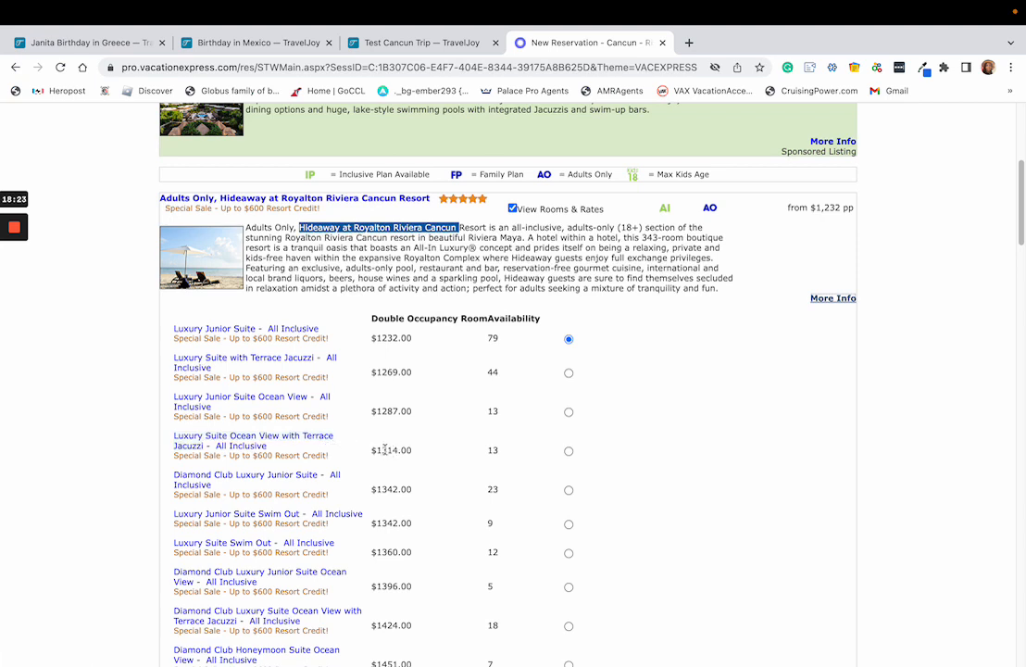
{"action": "left_click_drag", "start_coordinate": [374, 450], "coordinate": [398, 450]}
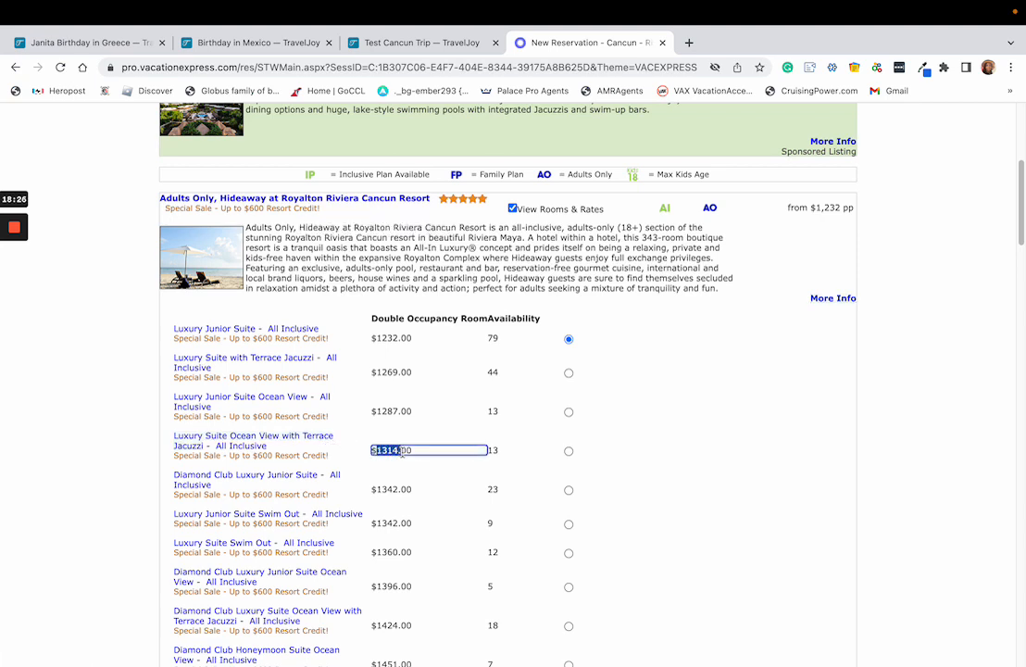
{"action": "left_click", "coordinate": [635, 458]}
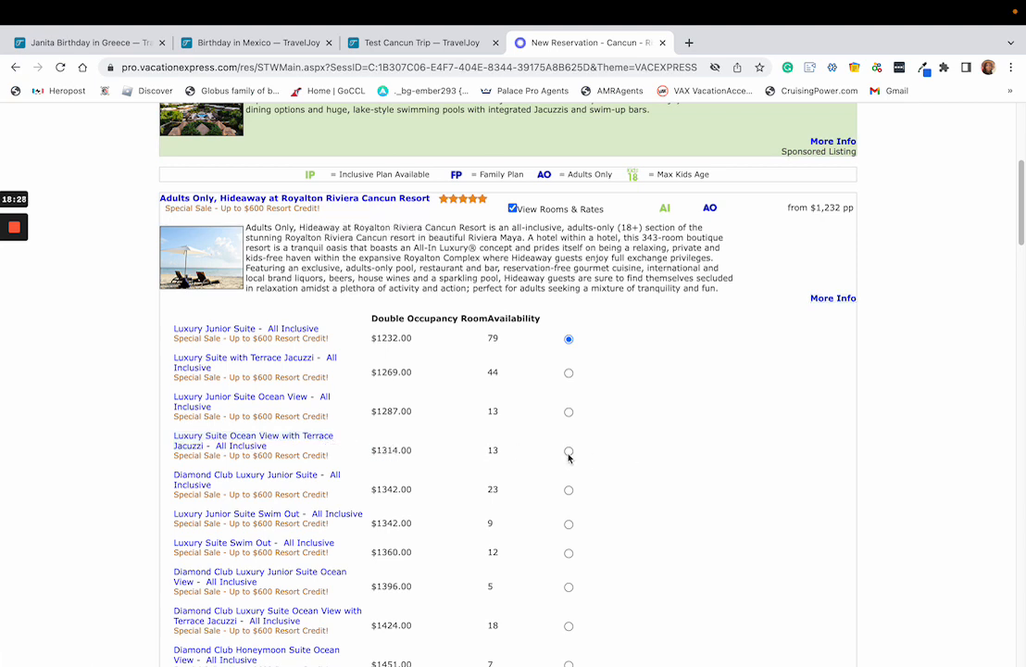
{"action": "scroll", "coordinate": [731, 459], "scroll_direction": "down", "scroll_amount": 3}
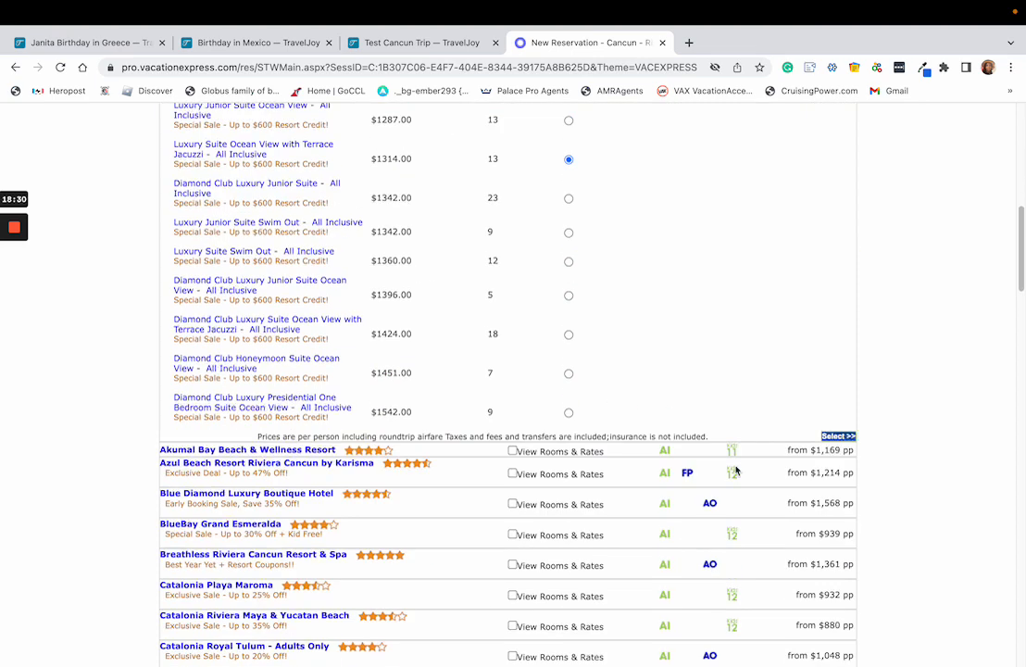
{"action": "left_click", "coordinate": [840, 436]}
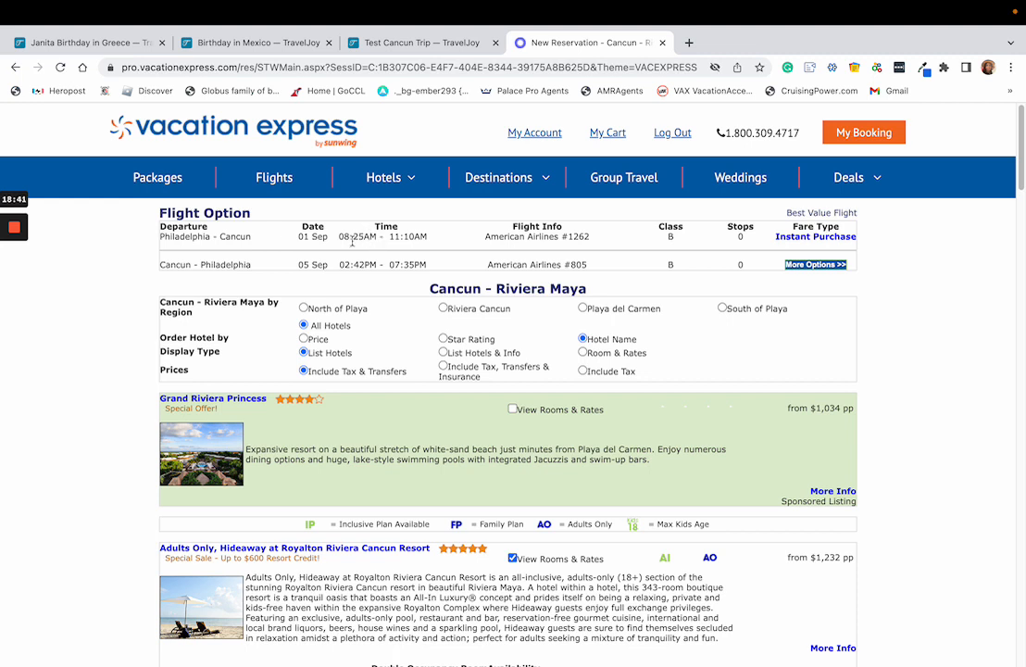
In TravelJoy, add the line "FLIGHT INFORMATION - American Airlines" to the proposal intro, separated from Inclusions by a blank line.
{"action": "left_click", "coordinate": [395, 43]}
{"action": "left_click", "coordinate": [451, 348]}
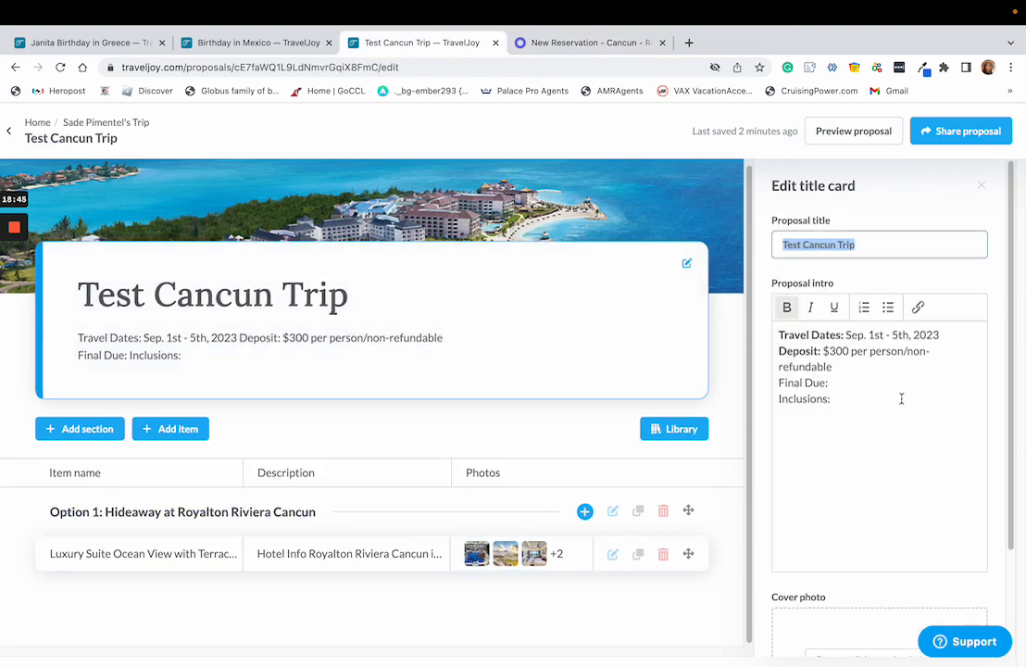
{"action": "left_click", "coordinate": [901, 398]}
{"action": "key", "text": "Return"}
{"action": "key", "text": "Return"}
{"action": "type", "text": "FL"}
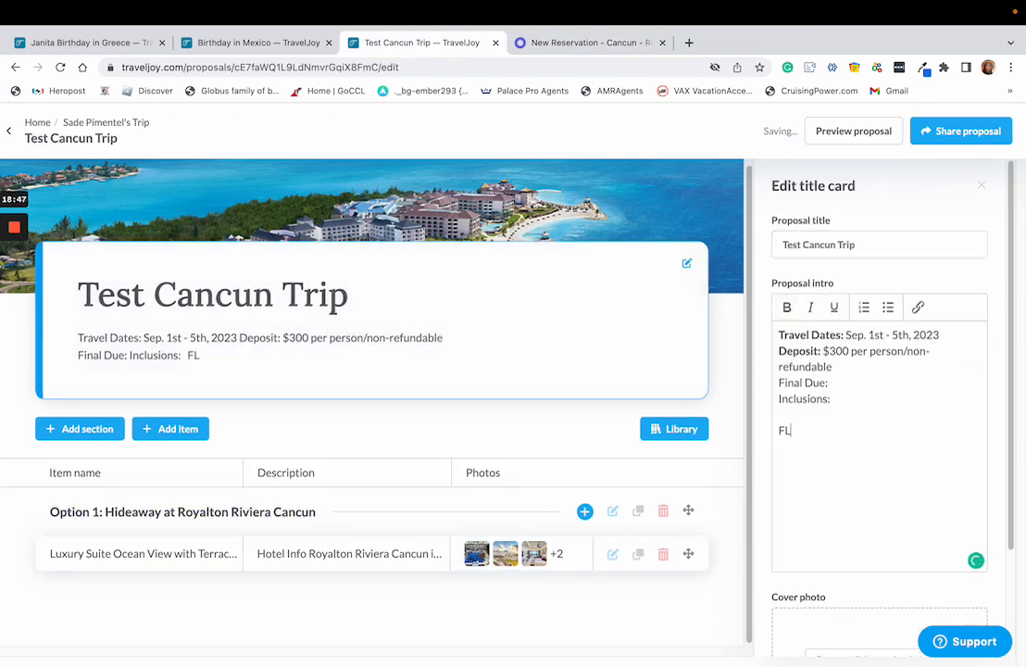
{"action": "type", "text": "IGHT INFORMATION"}
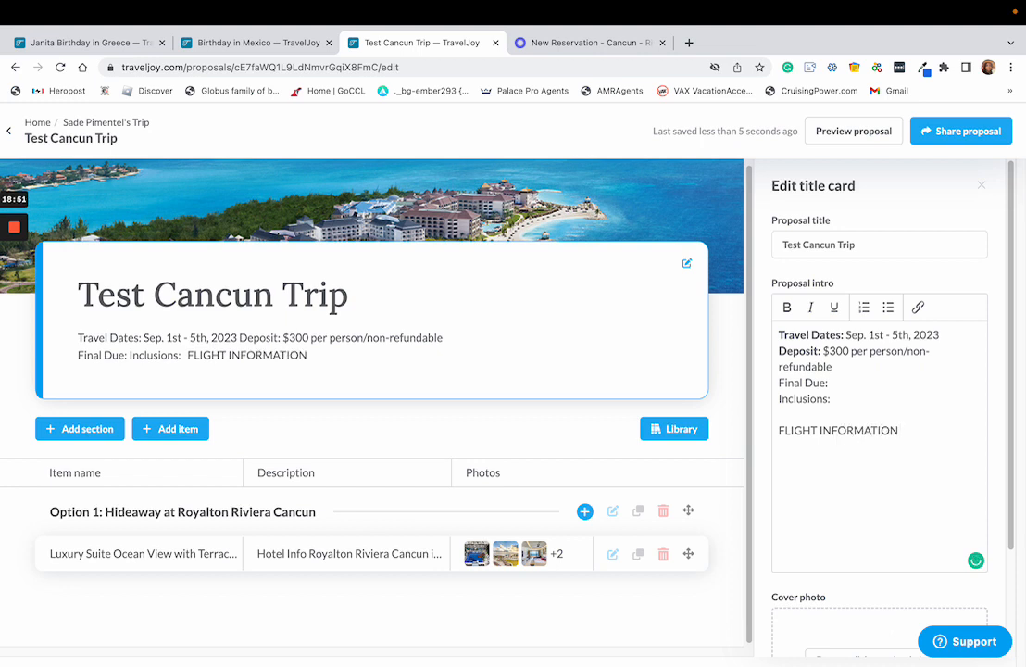
{"action": "type", "text": " - American Air"}
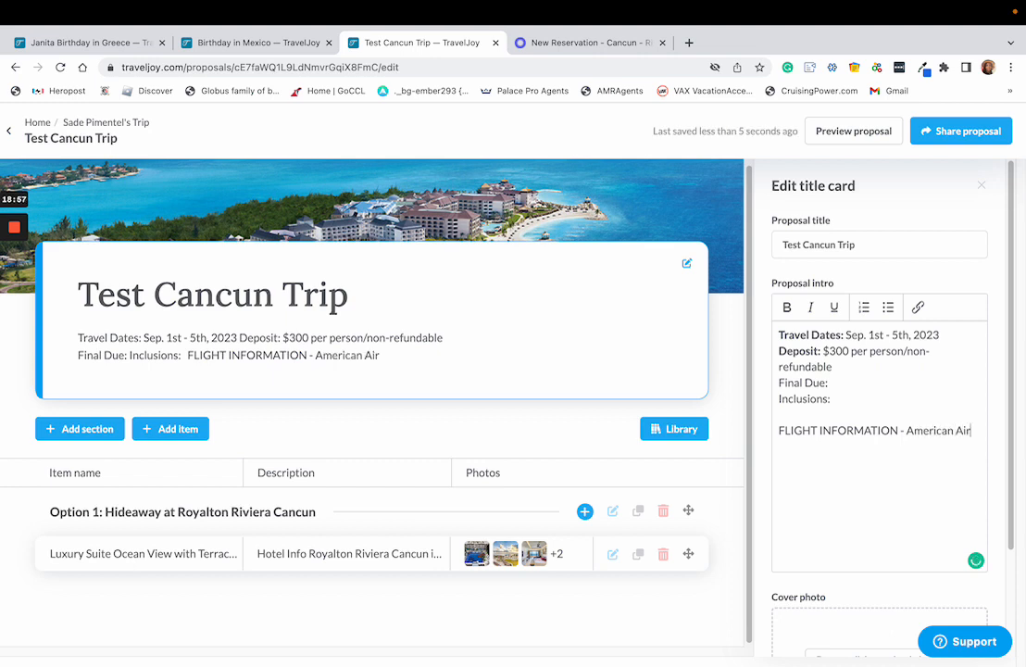
{"action": "type", "text": "lines"}
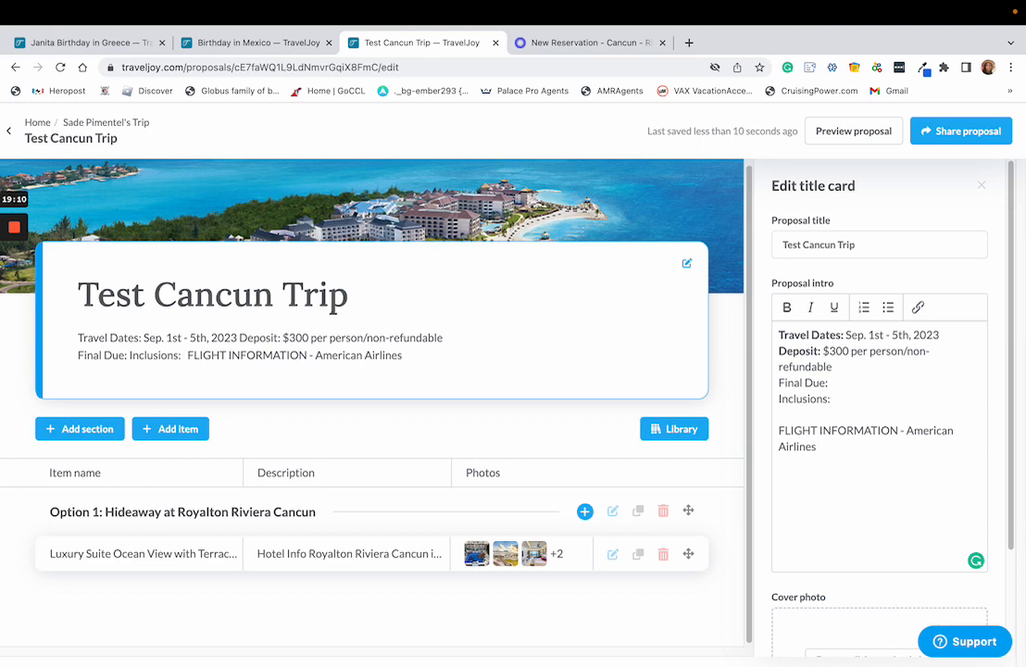
Add the lines "OUTBOUND: Depart @" and "INBOUND: Depart @" beneath the flight information heading in the proposal intro.
{"action": "type", "text": "OUTBOUND"}
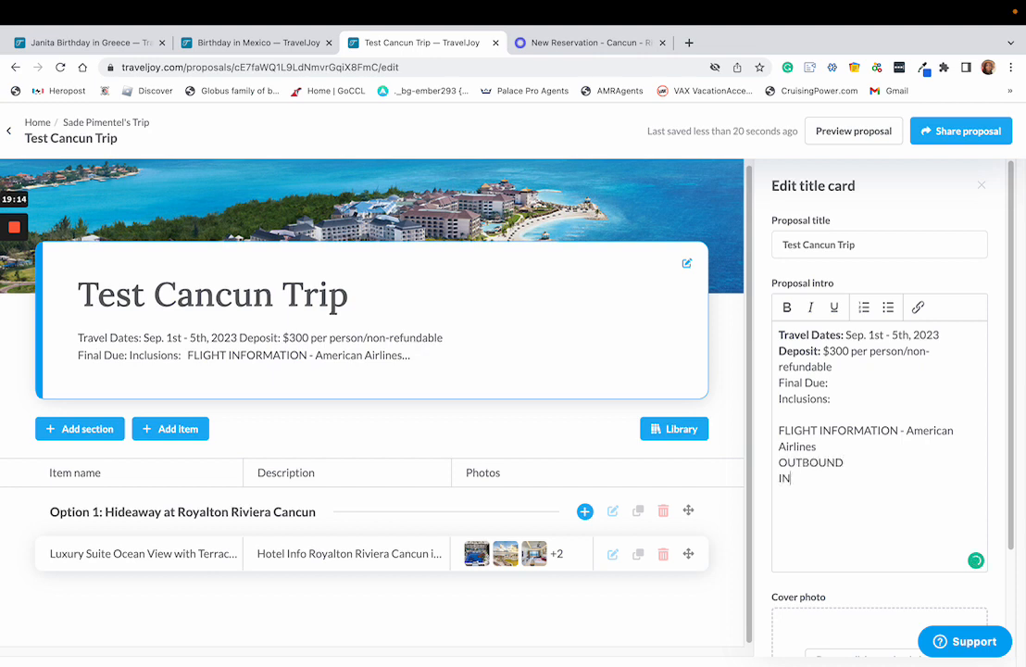
{"action": "type", "text": "INBOUND"}
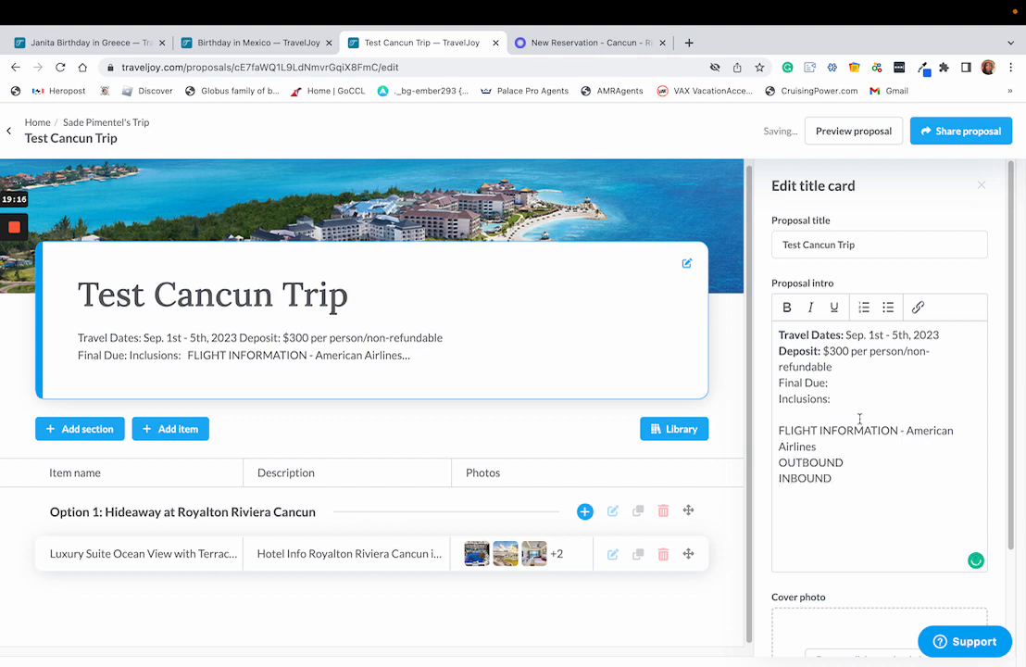
{"action": "type", "text": ":"}
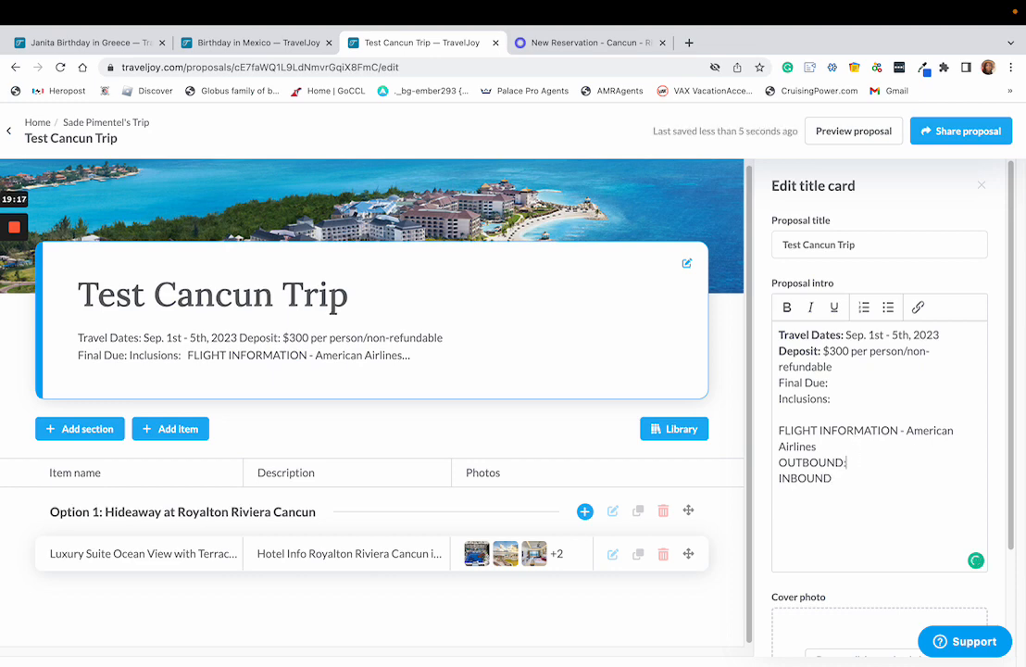
{"action": "type", "text": " Depart @"}
{"action": "left_click_drag", "start_coordinate": [926, 465], "coordinate": [845, 463]}
{"action": "key", "text": "super+c"}
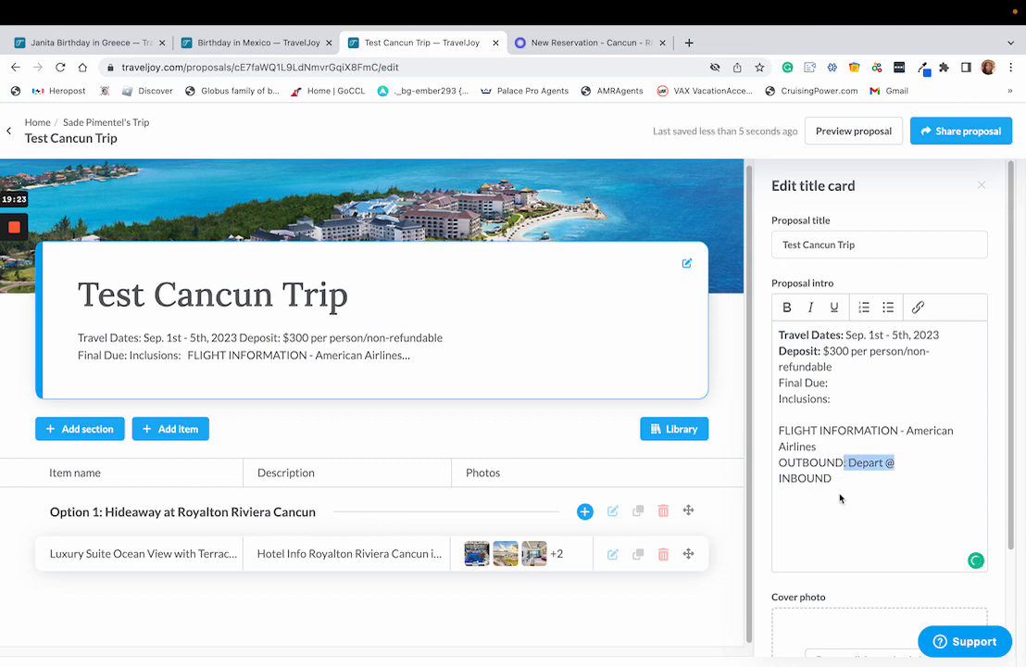
{"action": "left_click", "coordinate": [844, 482]}
{"action": "type", "text": ":"}
{"action": "key", "text": "super+v"}
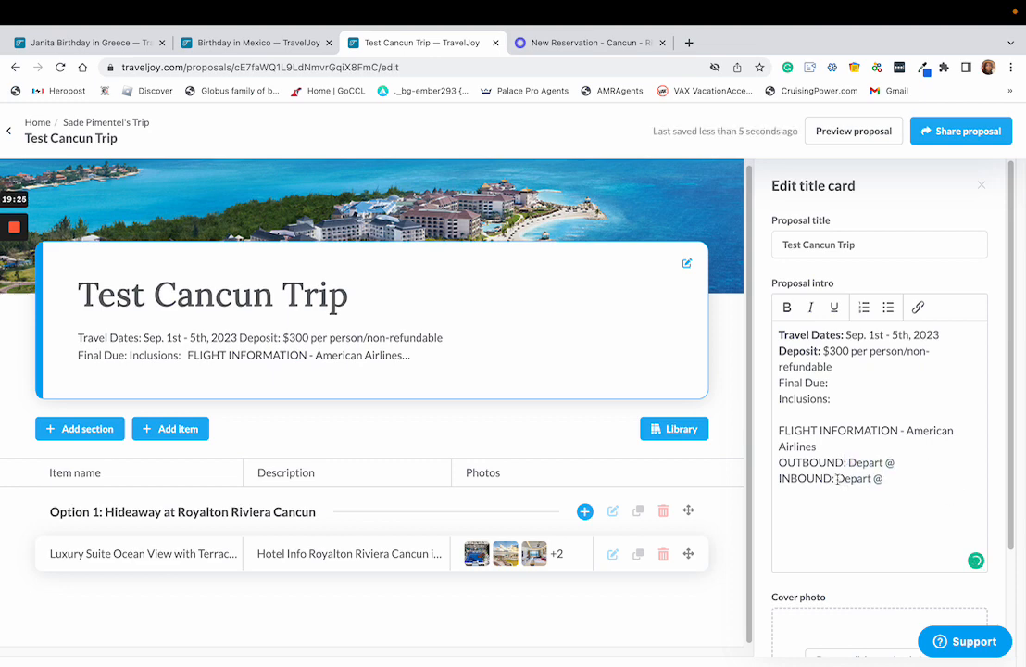
Bold the "OUTBOUND:" and "INBOUND:" labels and turn both flight lines into bullet points.
{"action": "left_click_drag", "start_coordinate": [847, 463], "coordinate": [778, 463]}
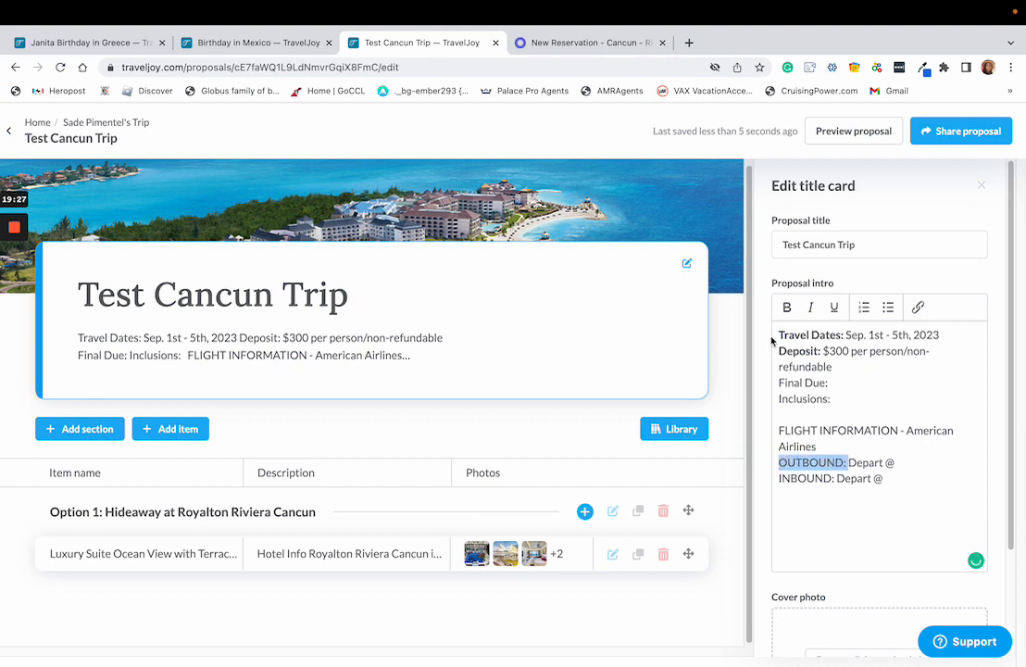
{"action": "left_click", "coordinate": [786, 307]}
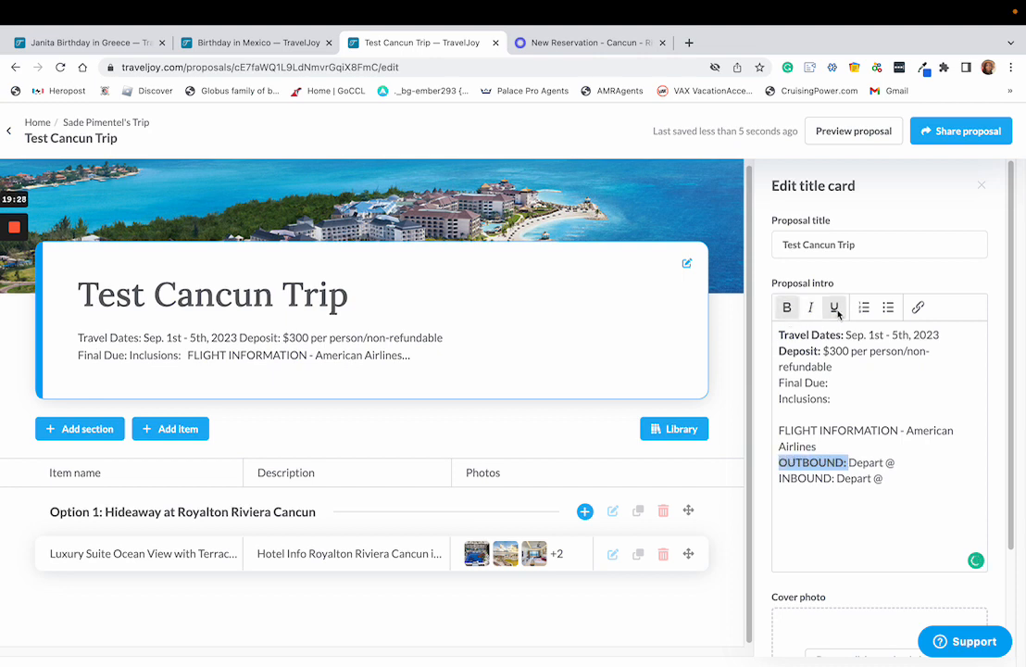
{"action": "left_click", "coordinate": [887, 307]}
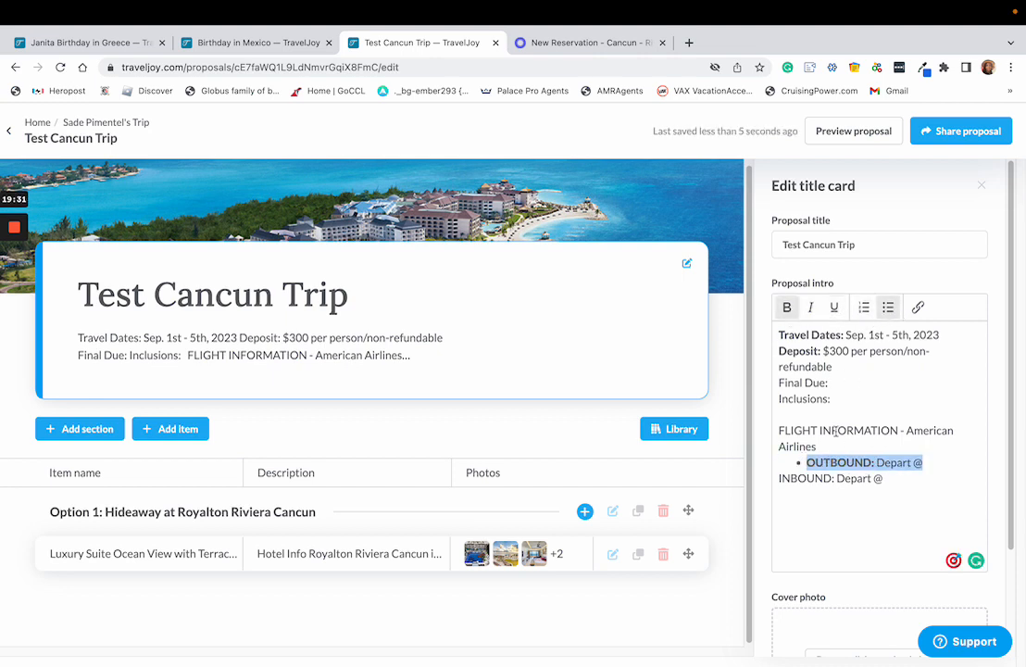
{"action": "left_click_drag", "start_coordinate": [835, 478], "coordinate": [764, 483]}
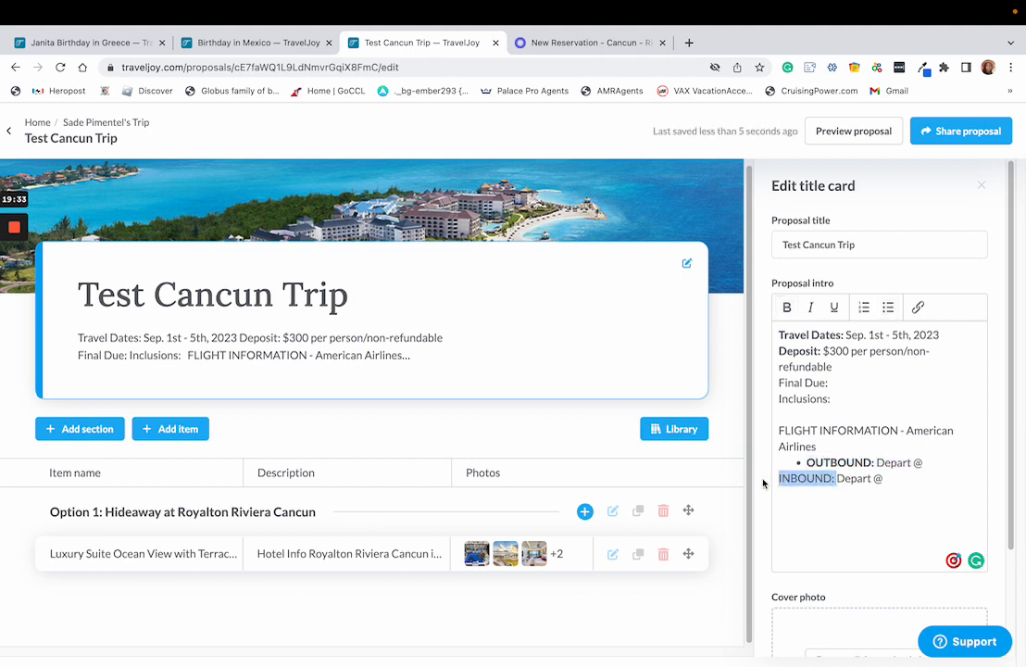
{"action": "left_click", "coordinate": [786, 306]}
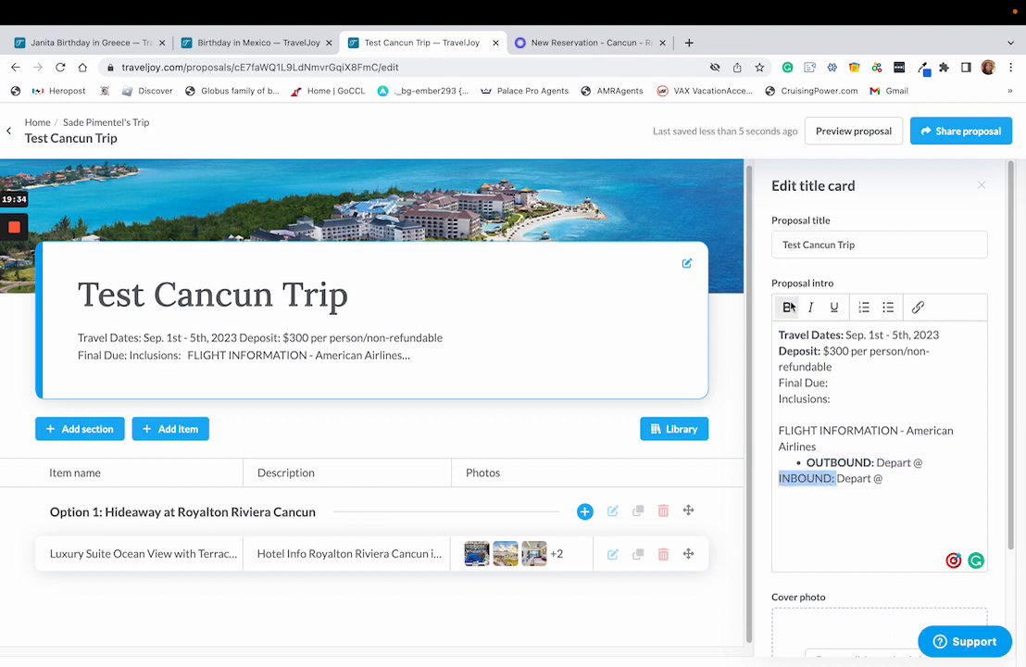
{"action": "left_click", "coordinate": [885, 311]}
Make the "FLIGHT INFORMATION - American Airlines" heading bold and underlined.
{"action": "left_click", "coordinate": [815, 446]}
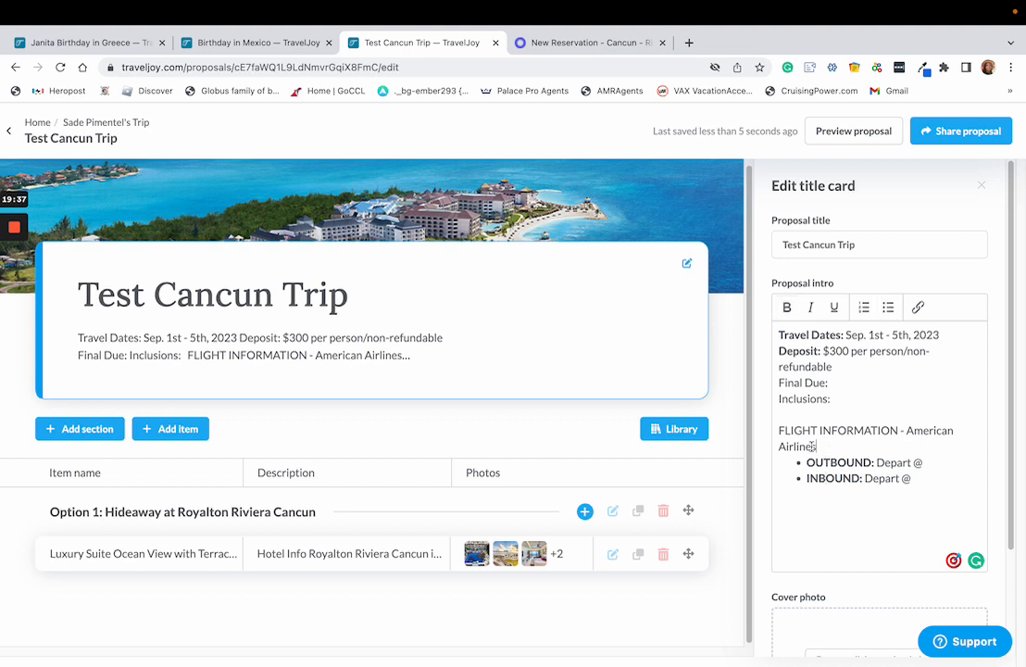
{"action": "left_click_drag", "start_coordinate": [815, 447], "coordinate": [778, 431]}
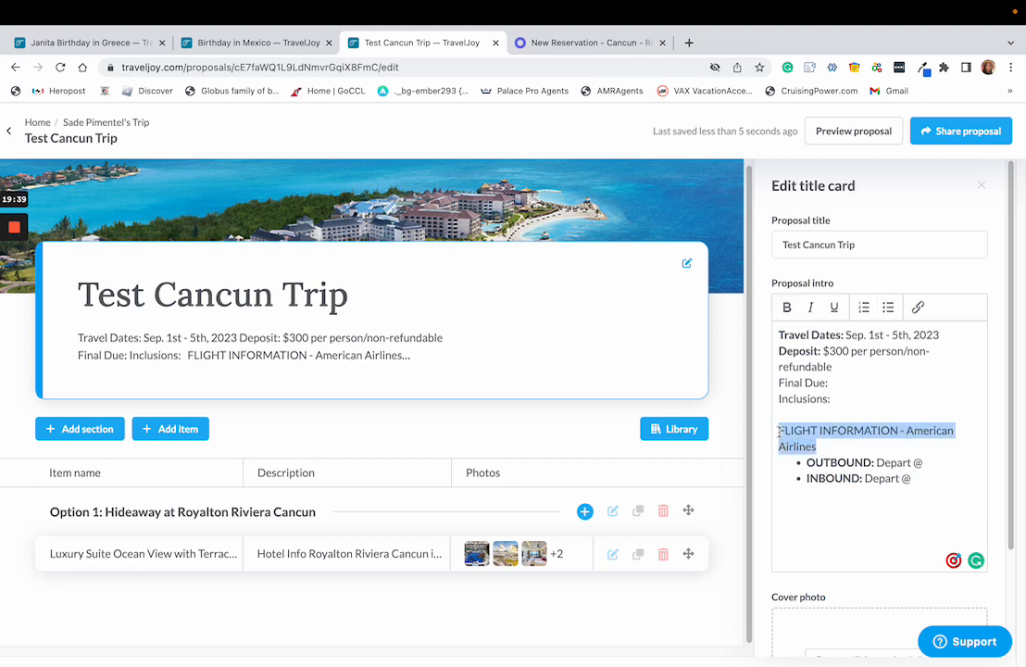
{"action": "left_click", "coordinate": [787, 307]}
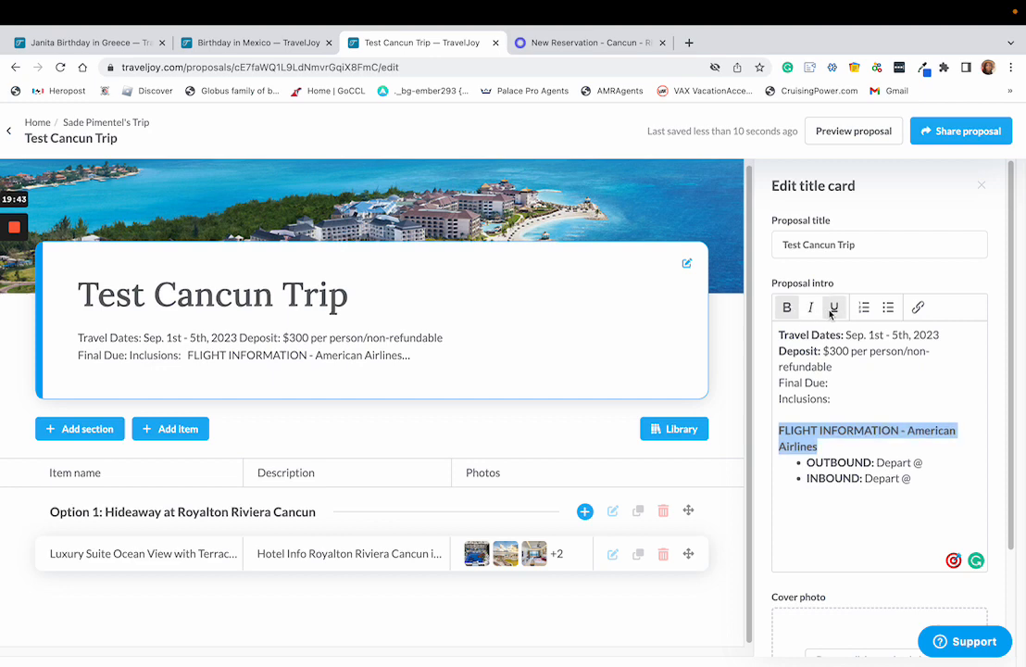
{"action": "left_click", "coordinate": [832, 307]}
Complete the OUTBOUND bullet to read "Depart @ 8:30 am - Arrive @ 11:00 am (non-stop)".
{"action": "left_click", "coordinate": [859, 463]}
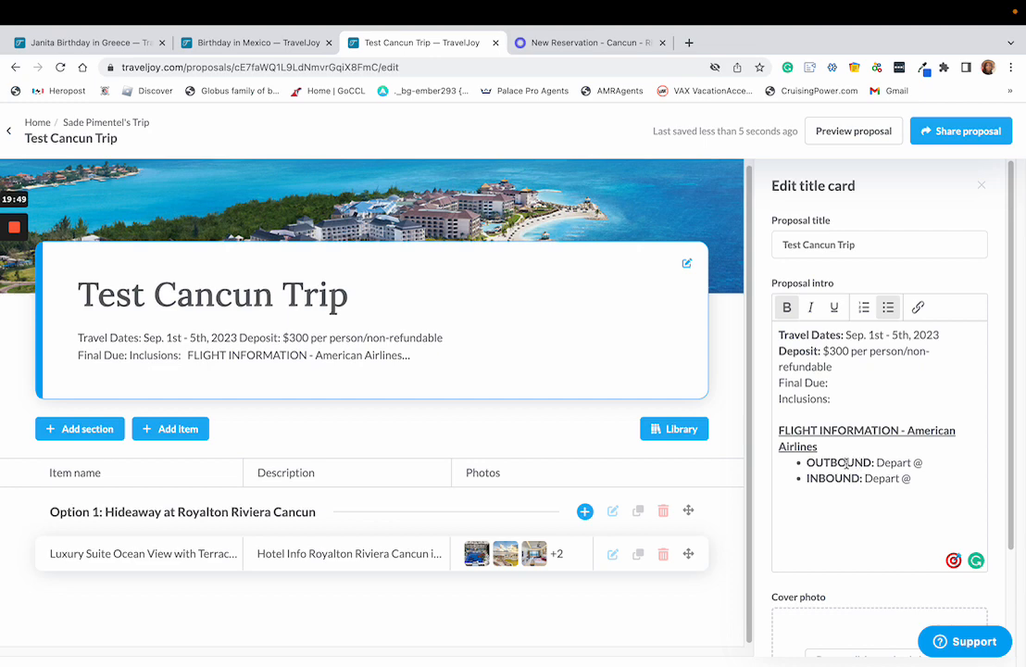
{"action": "left_click", "coordinate": [943, 463]}
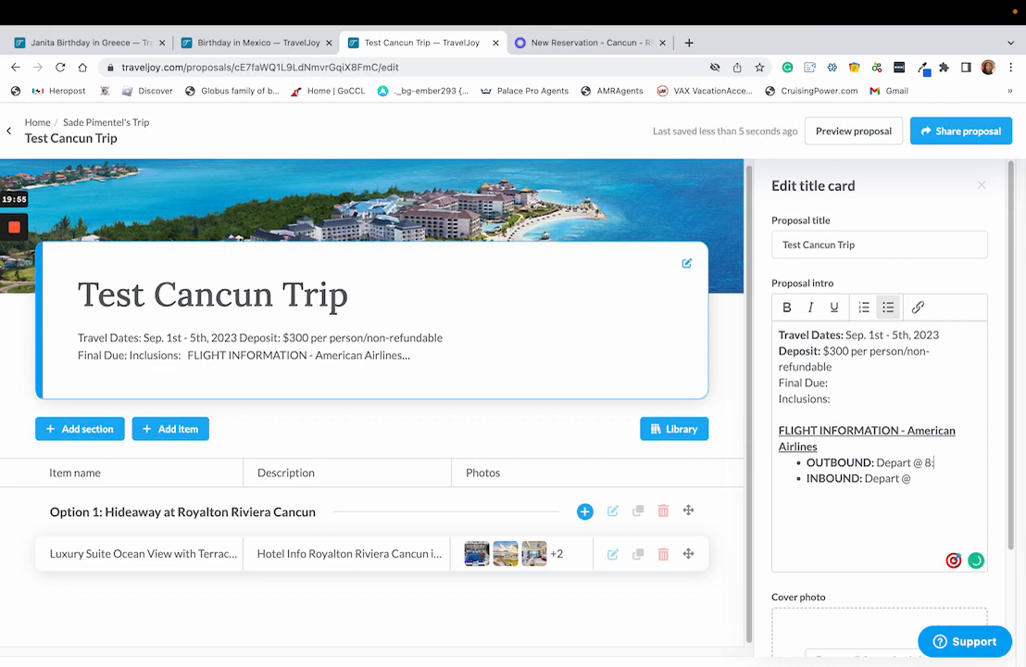
{"action": "type", "text": "8:30"}
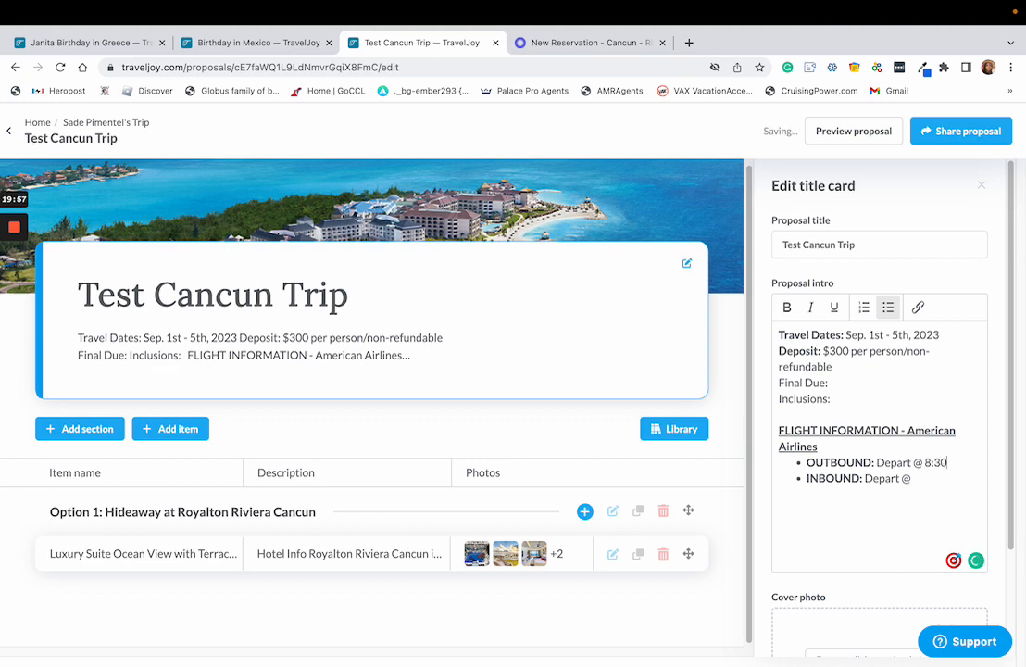
{"action": "type", "text": " am - Arrive @"}
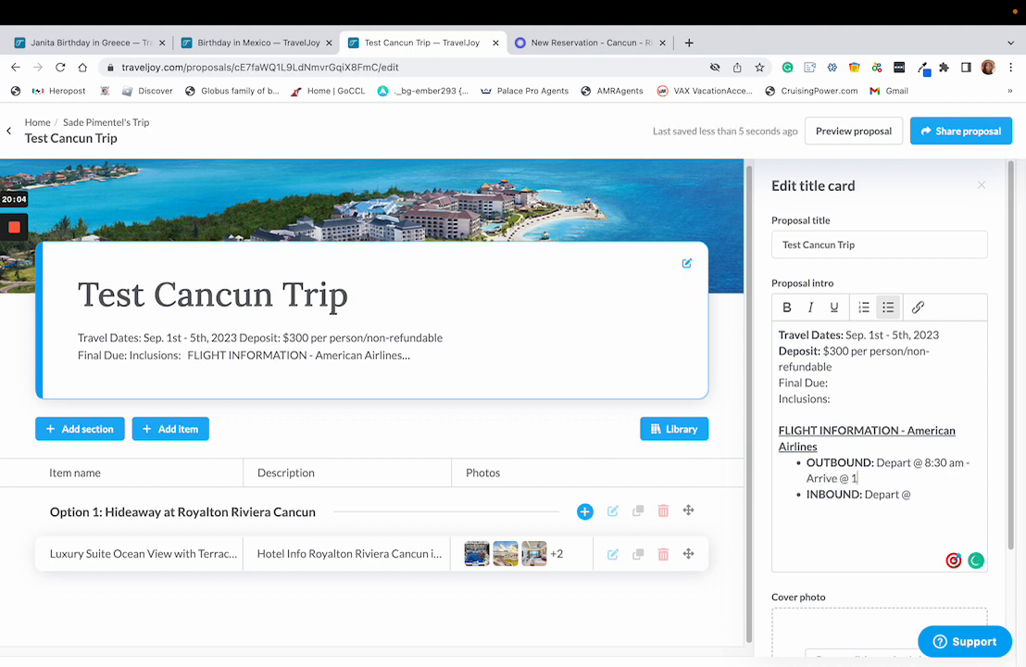
{"action": "type", "text": " 11:00 am (non-stop)"}
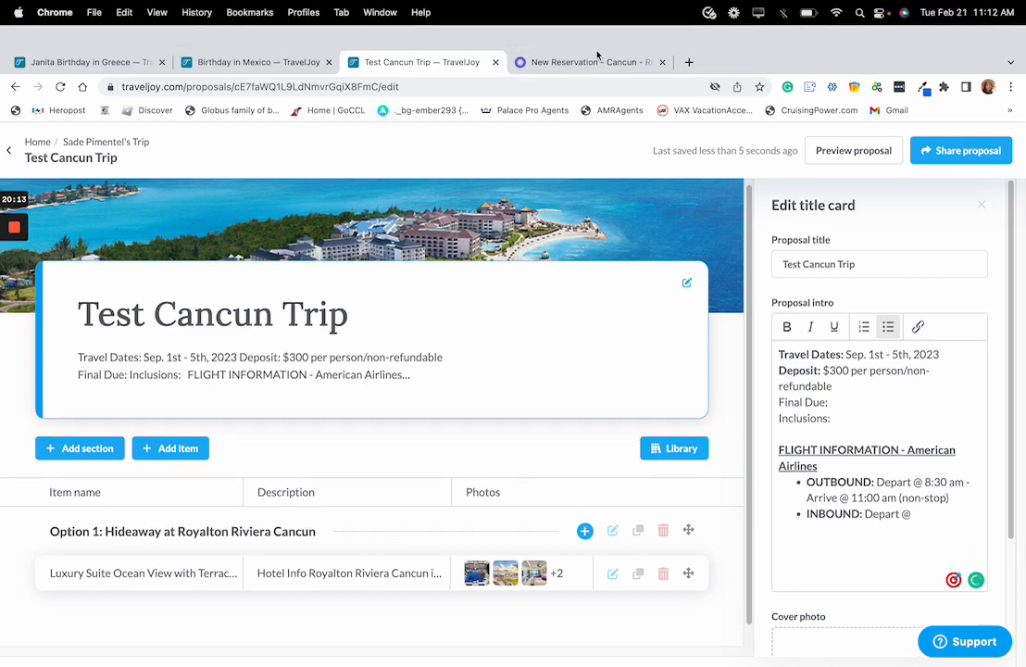
Check the return flight times in Vacation Express, then complete TravelJoy's INBOUND bullet as "Depart @ 3:00 pm - Arrive @ 7:30 pm (non-stop)".
{"action": "left_click", "coordinate": [593, 42]}
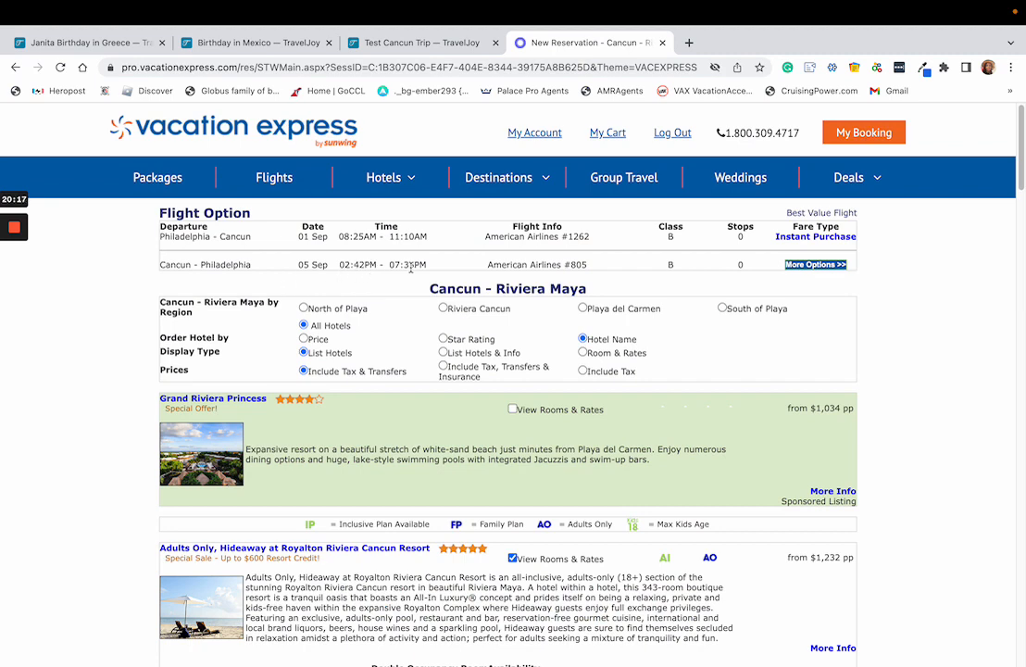
{"action": "left_click", "coordinate": [345, 46]}
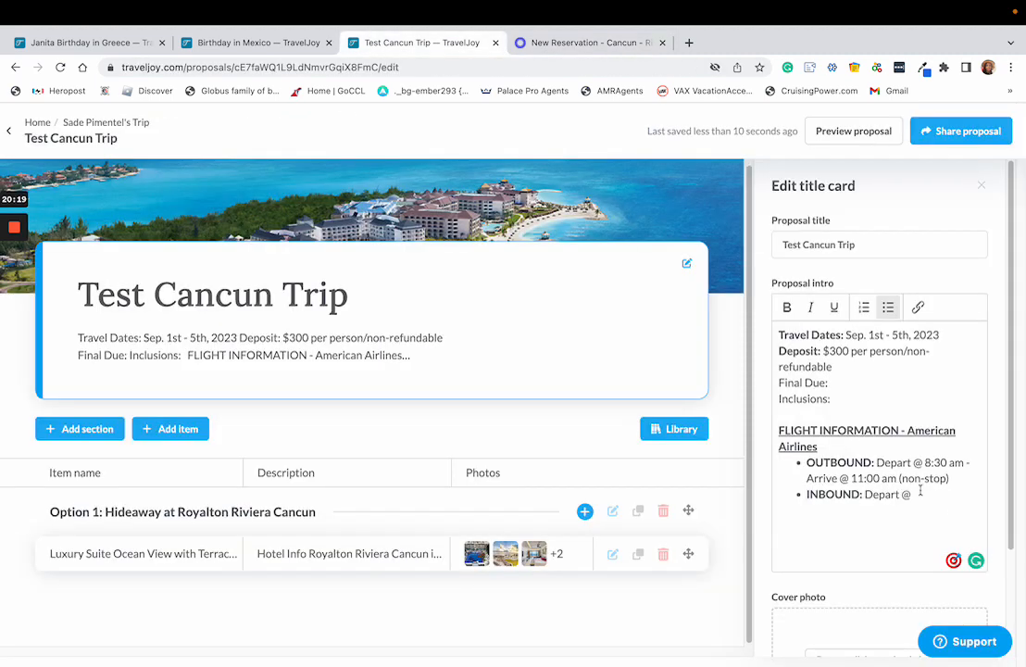
{"action": "type", "text": "3"}
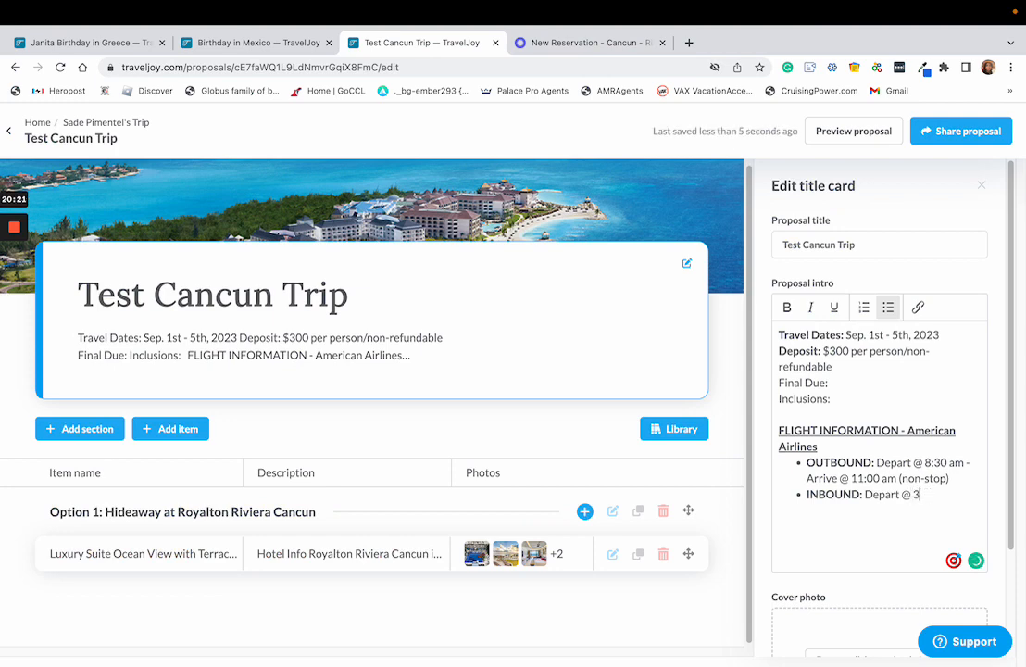
{"action": "type", "text": ":00 pm - Arrive @ 7:30"}
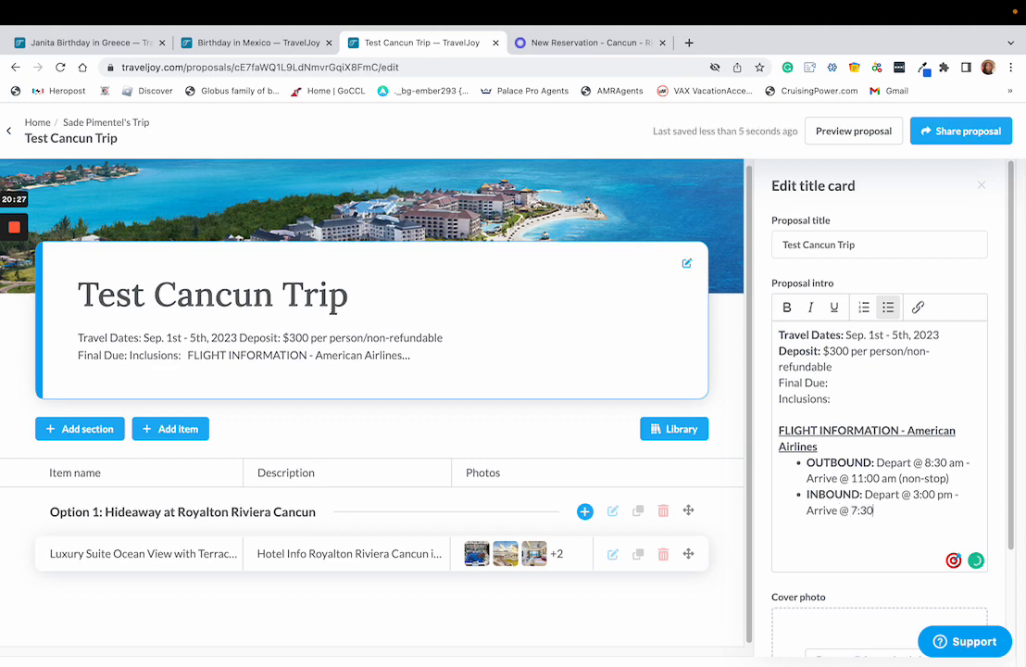
{"action": "type", "text": " pm (non-stop"}
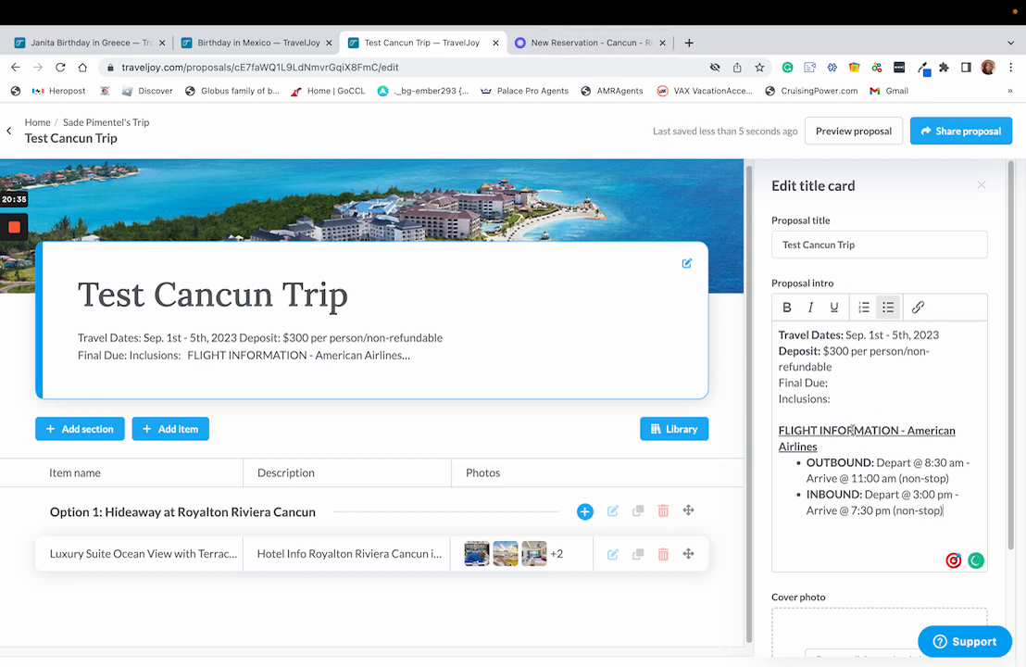
Append "(PHL)" to the American Airlines flight information heading.
{"action": "left_click_drag", "start_coordinate": [780, 430], "coordinate": [900, 441]}
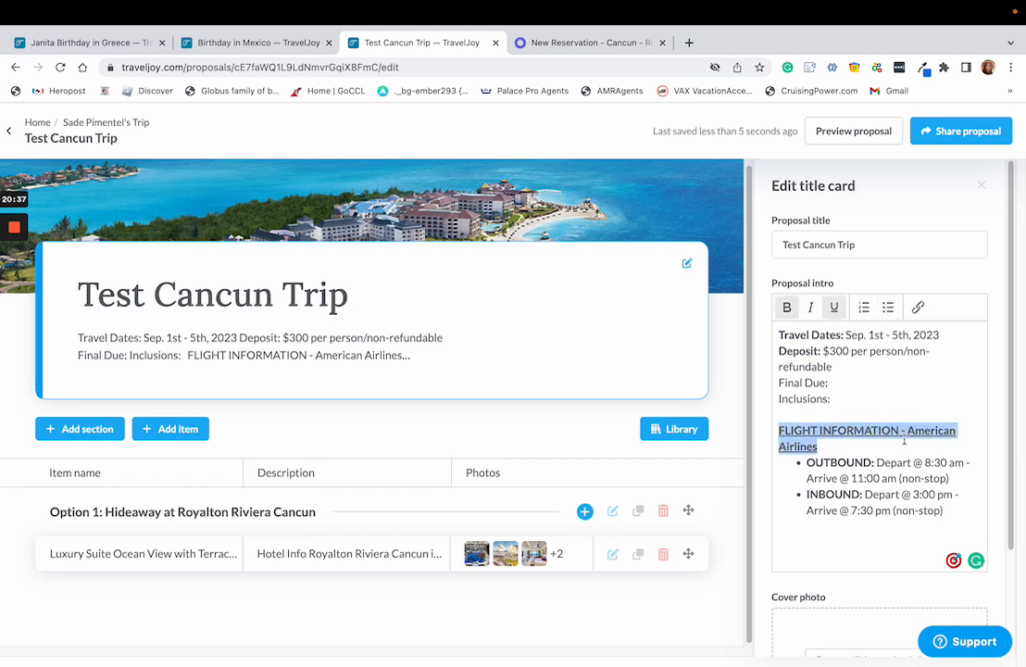
{"action": "left_click", "coordinate": [830, 447]}
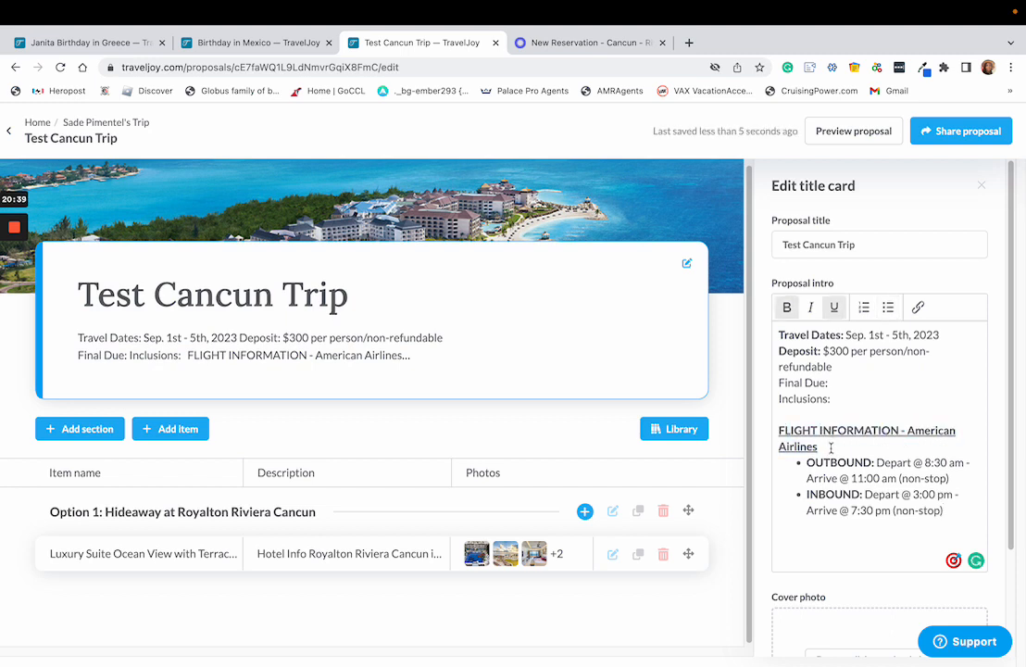
{"action": "type", "text": "PHL)"}
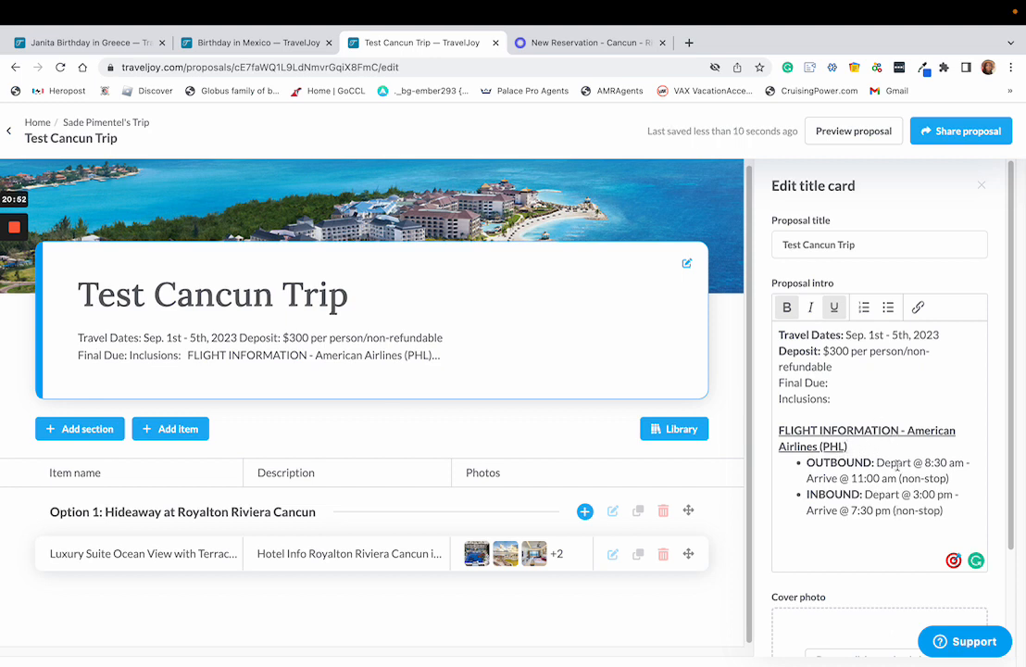
Enter "Flights | All-Inclusive Resort" after the Inclusions label in the proposal intro.
{"action": "scroll", "coordinate": [894, 472], "scroll_direction": "down", "scroll_amount": 3}
{"action": "scroll", "coordinate": [897, 476], "scroll_direction": "up", "scroll_amount": 1}
{"action": "left_click", "coordinate": [867, 304]}
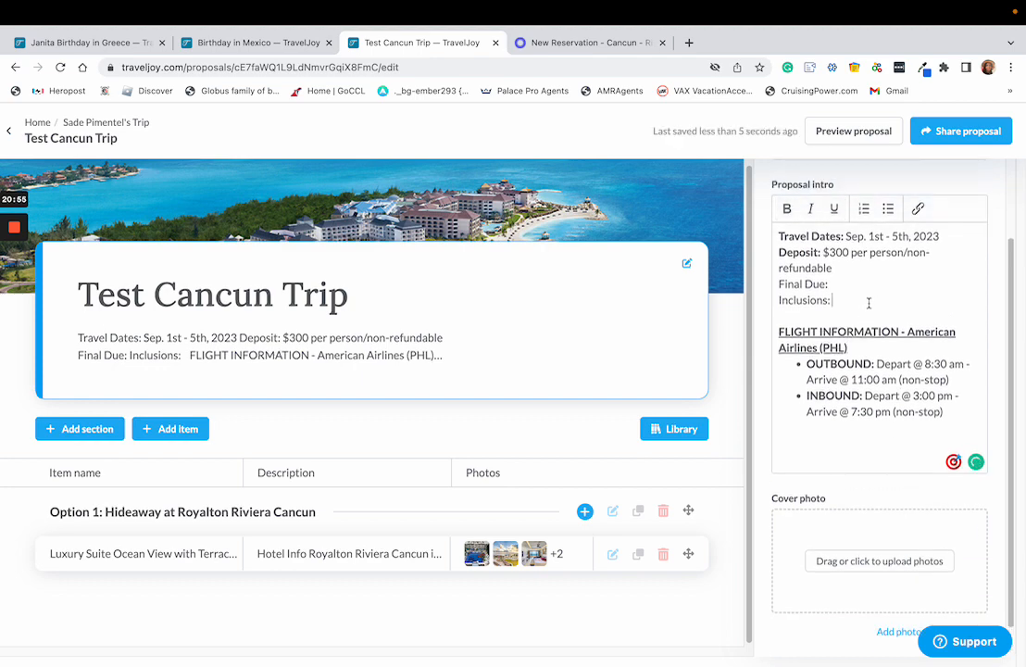
{"action": "type", "text": "Flights"}
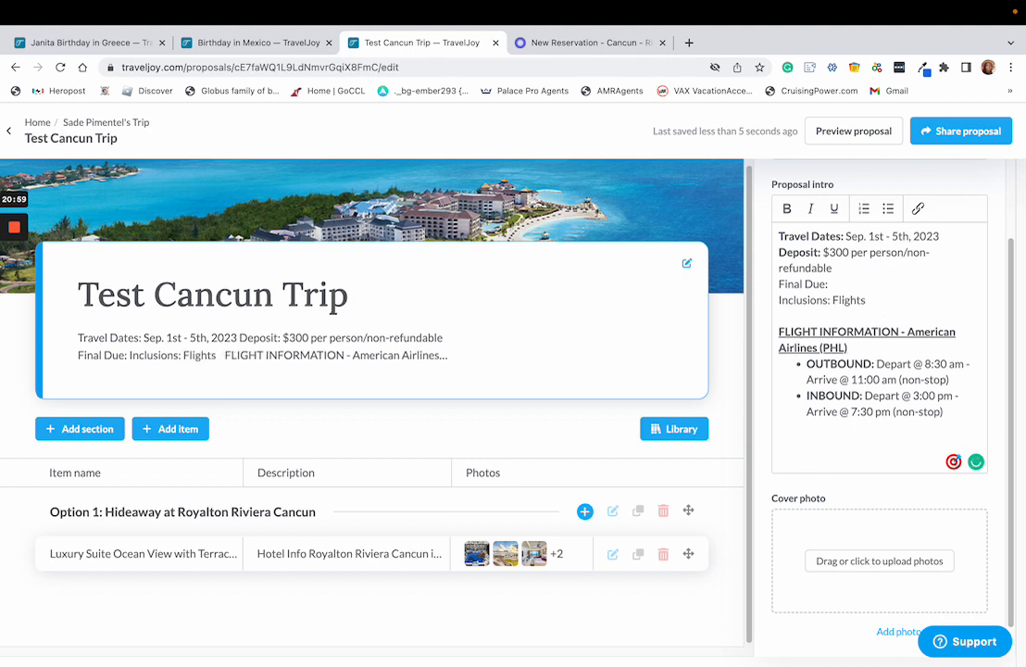
{"action": "type", "text": " | "}
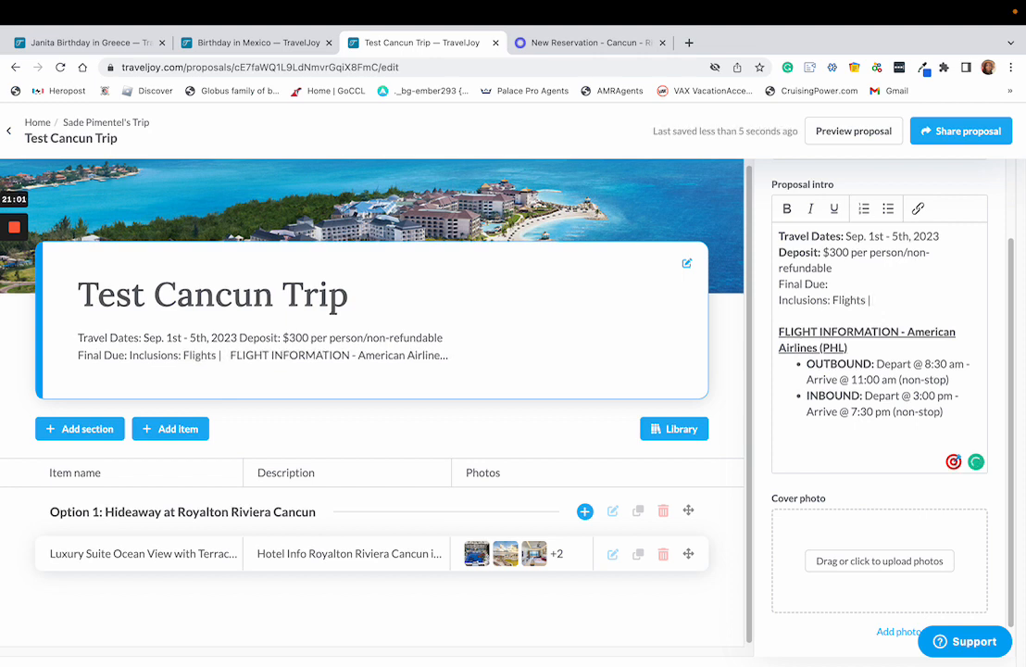
{"action": "type", "text": "Resort"}
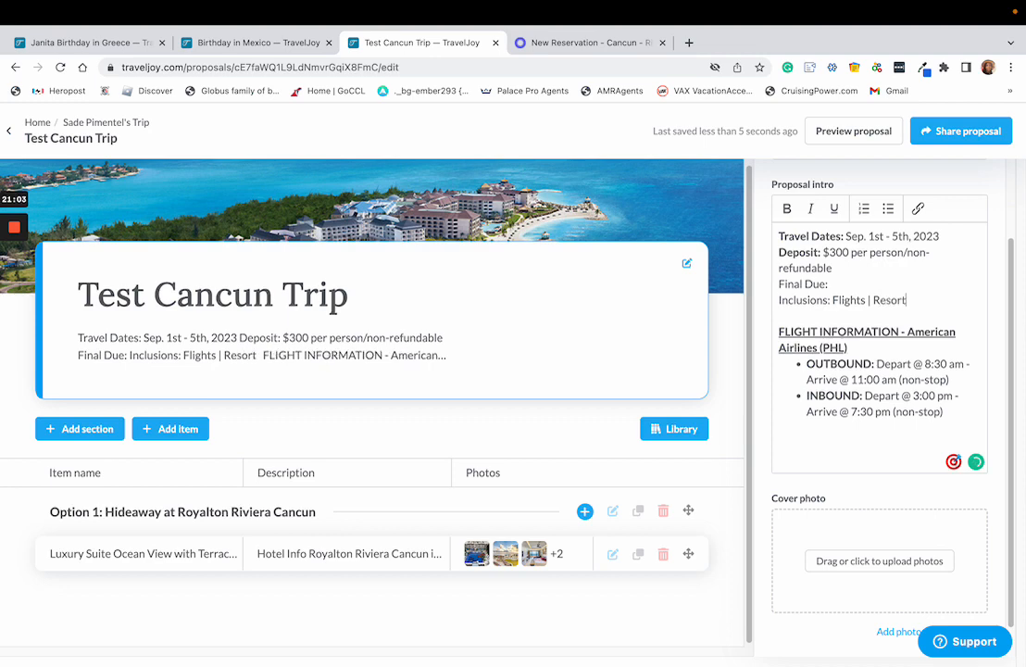
{"action": "key", "text": "Left"}
{"action": "key", "text": "Left"}
{"action": "key", "text": "Left"}
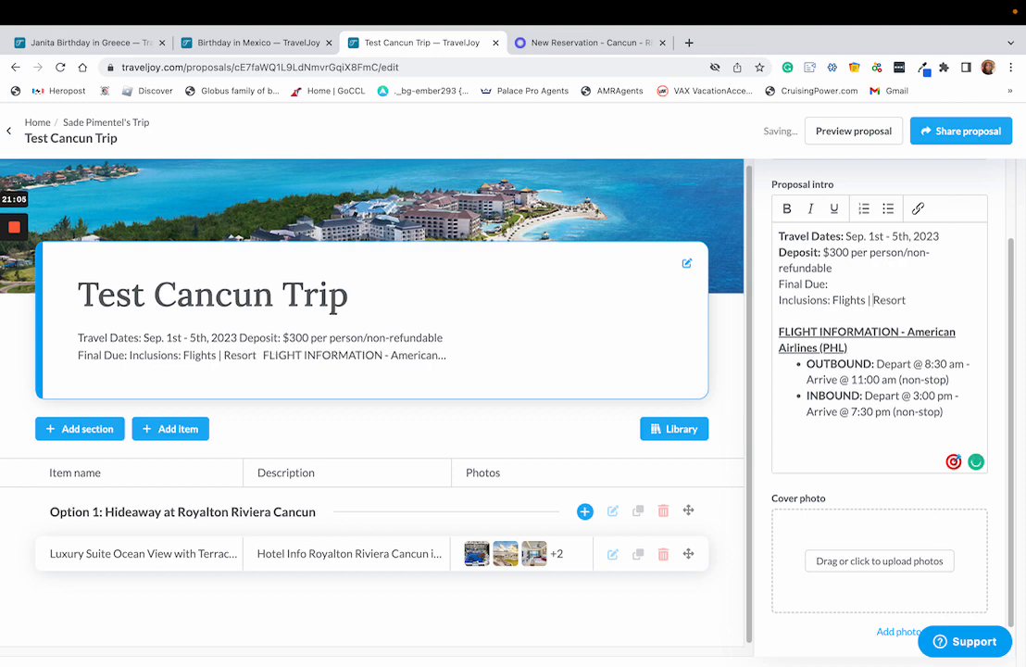
{"action": "type", "text": "All-"}
{"action": "type", "text": "Inclusiv"}
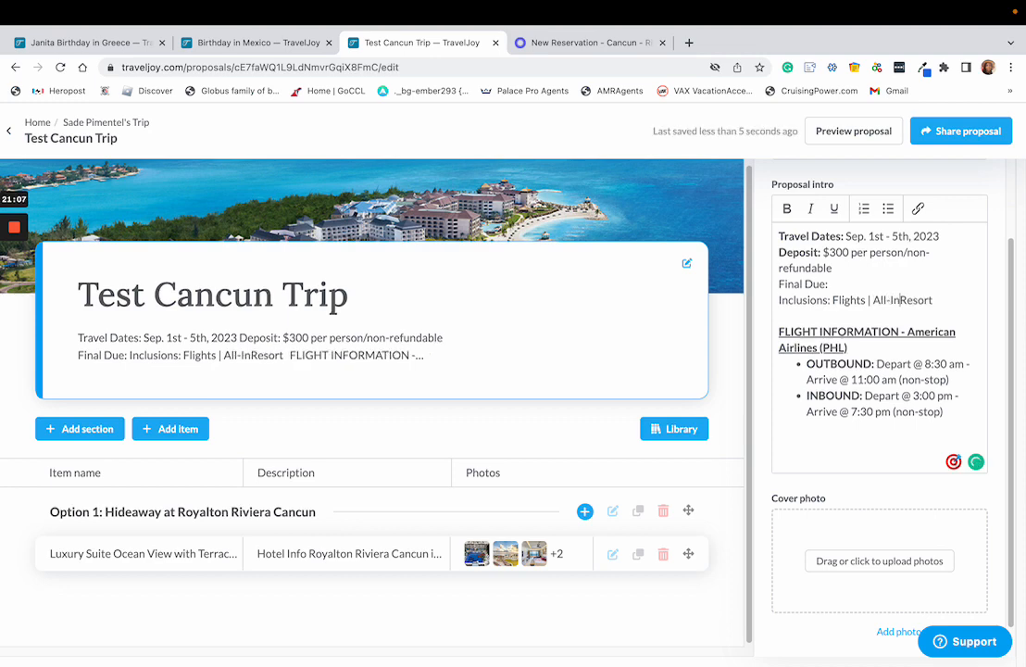
{"action": "type", "text": "e Resort"}
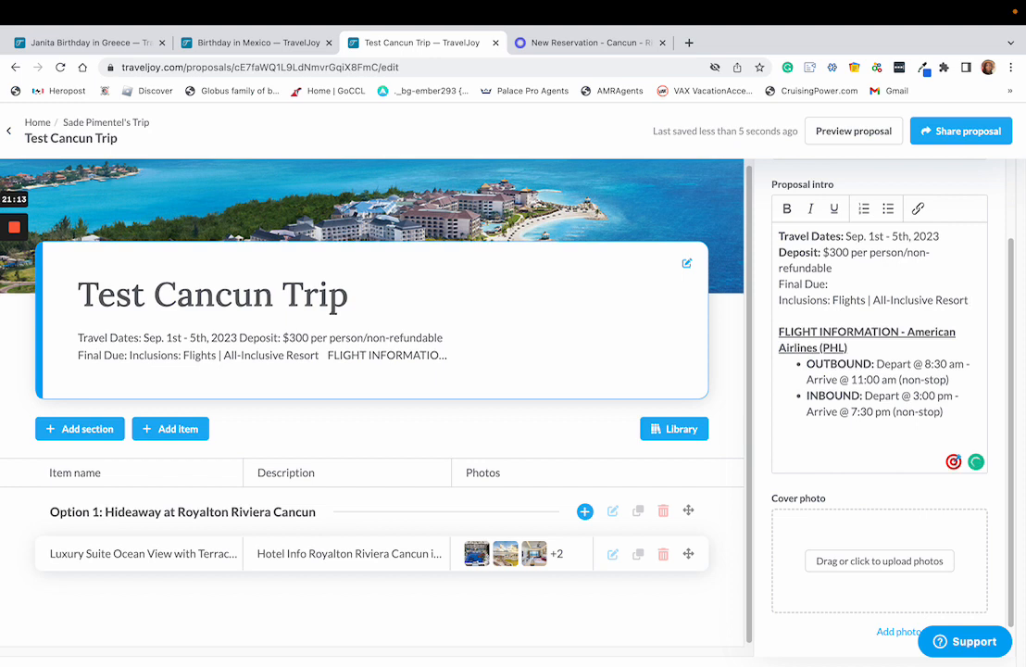
Append "| Transfers | Taxes" to the Inclusions line and make the "Inclusions:" label bold.
{"action": "type", "text": " |"}
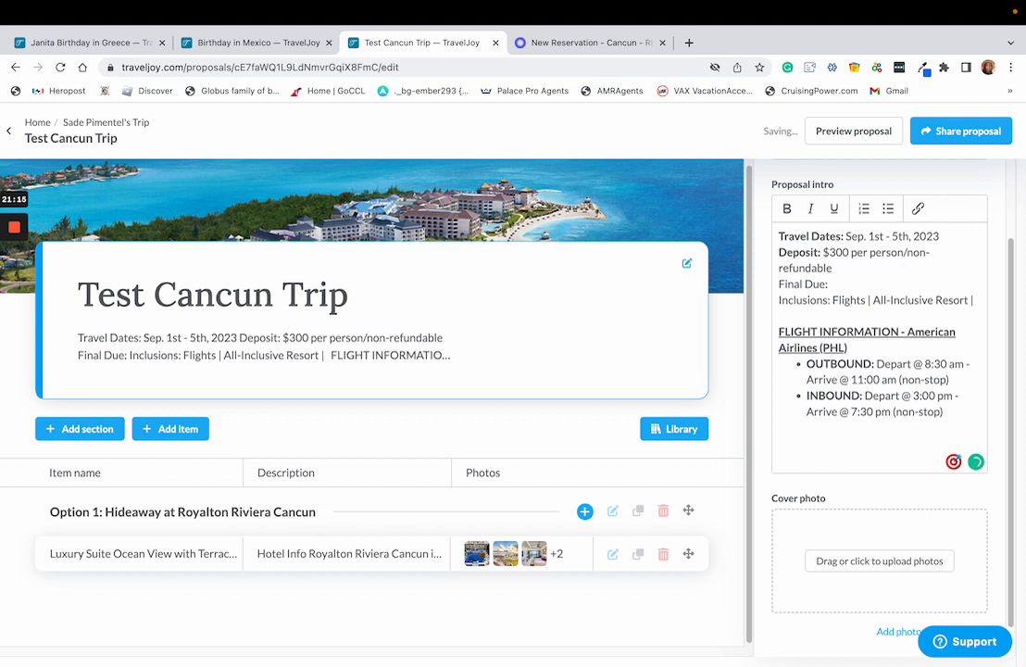
{"action": "type", "text": " Tra"}
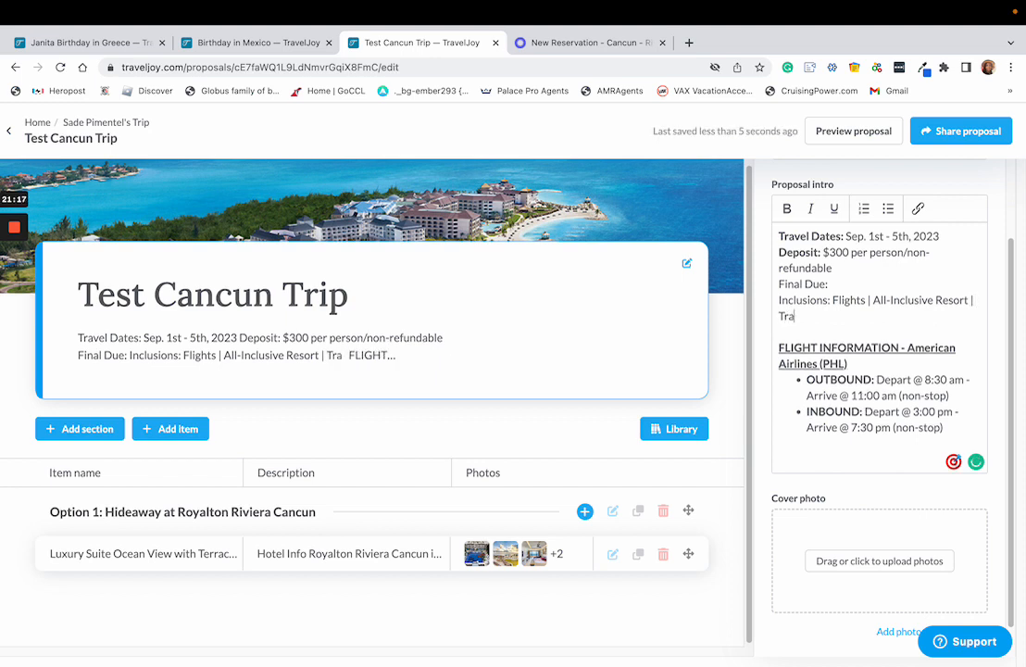
{"action": "type", "text": "nsfers |"}
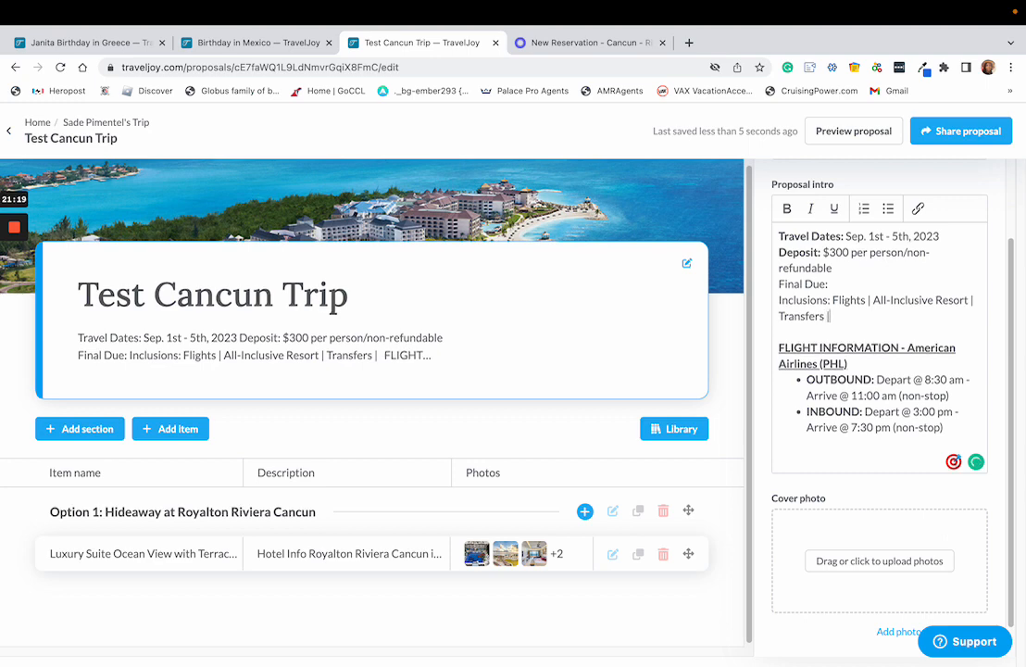
{"action": "type", "text": " Taxes"}
{"action": "left_click_drag", "start_coordinate": [832, 299], "coordinate": [778, 300]}
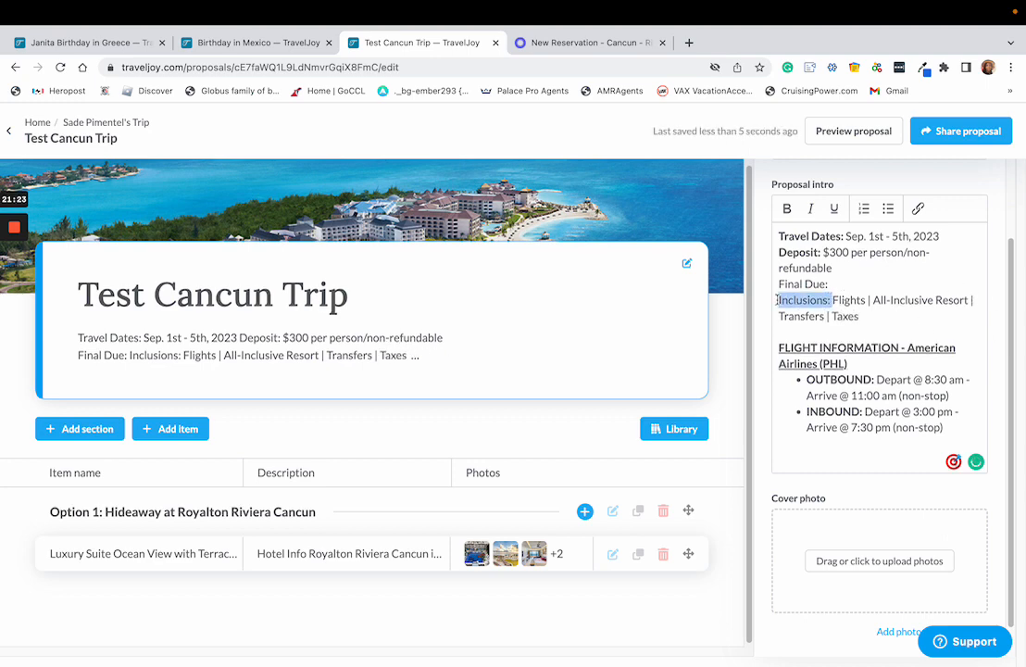
{"action": "left_click", "coordinate": [786, 209]}
{"action": "left_click", "coordinate": [896, 299]}
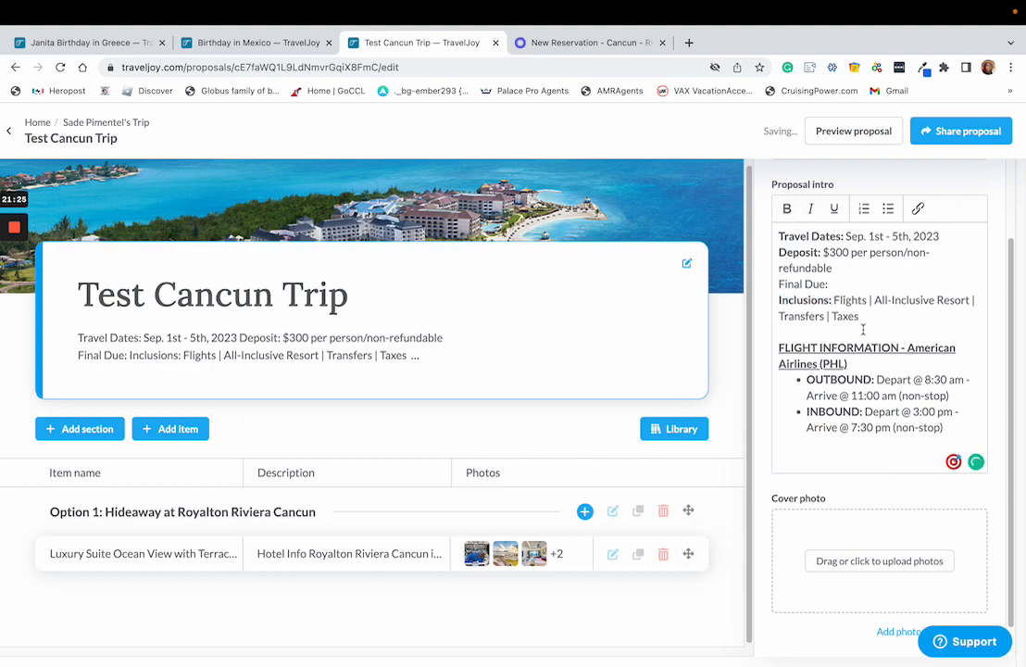
Switch to Vacation Express and continue to the package summary for the Hideaway's chosen Luxury Suite Ocean View with Terrace Jacuzzi.
{"action": "left_click", "coordinate": [551, 42]}
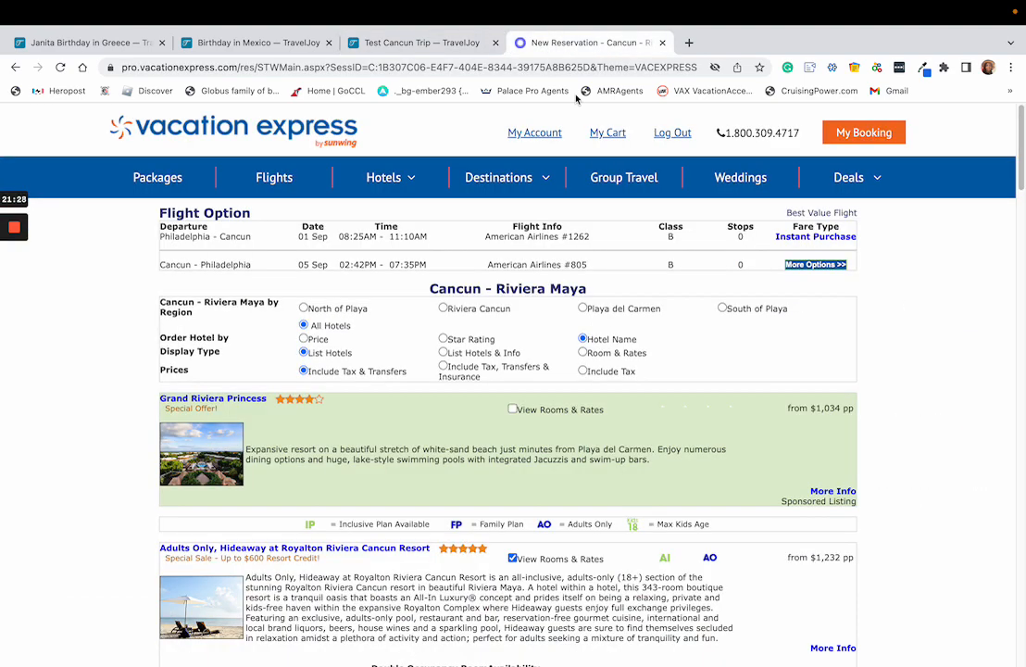
{"action": "scroll", "coordinate": [669, 384], "scroll_direction": "down", "scroll_amount": 5}
{"action": "scroll", "coordinate": [607, 297], "scroll_direction": "up", "scroll_amount": 2}
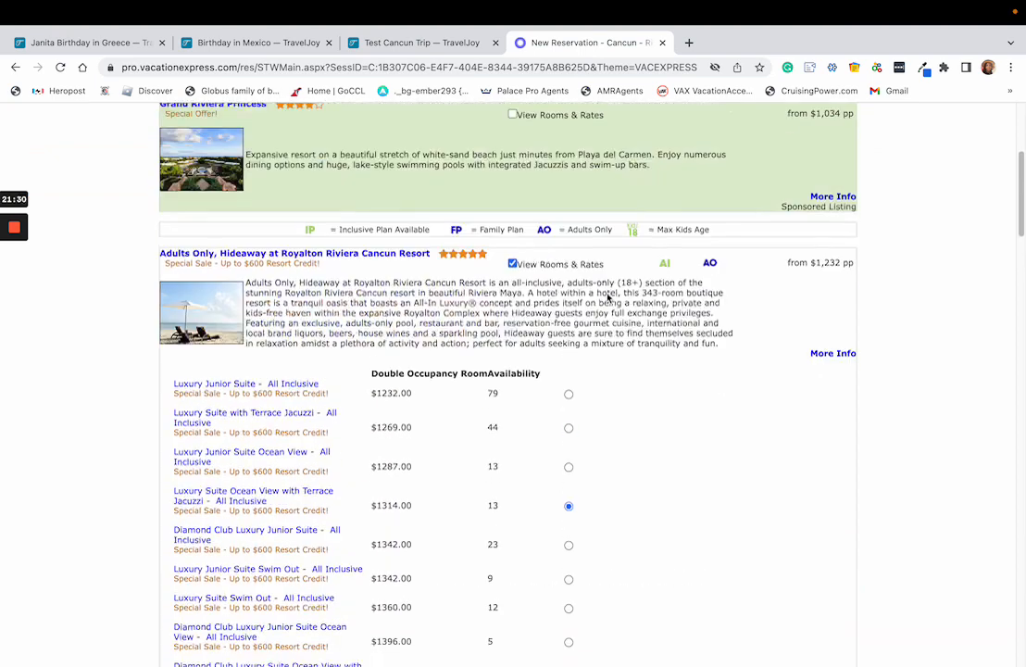
{"action": "scroll", "coordinate": [591, 380], "scroll_direction": "down", "scroll_amount": 3}
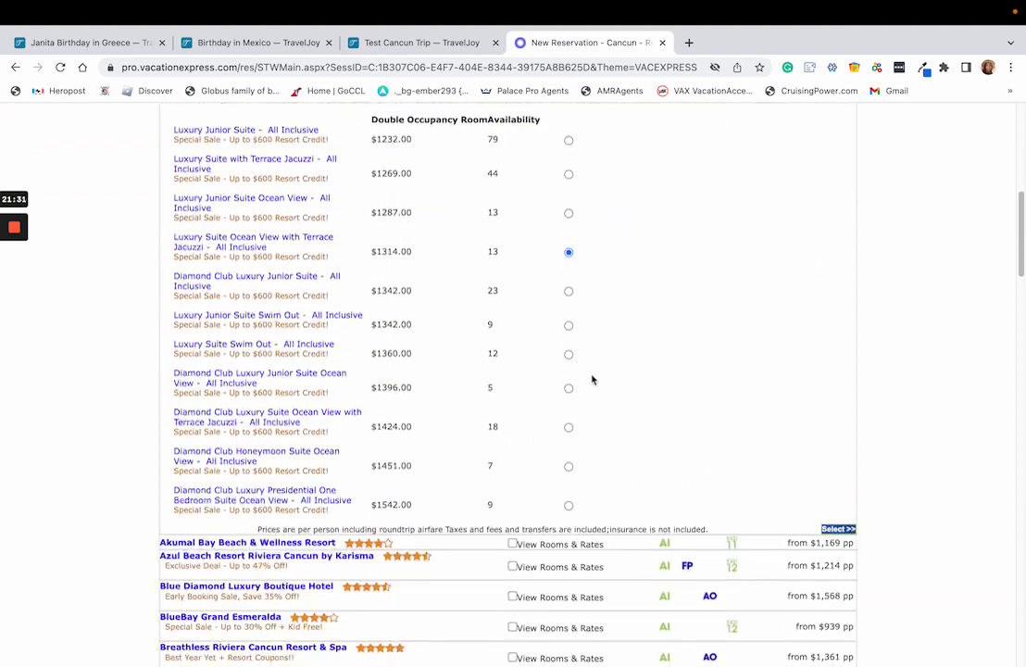
{"action": "left_click", "coordinate": [845, 529]}
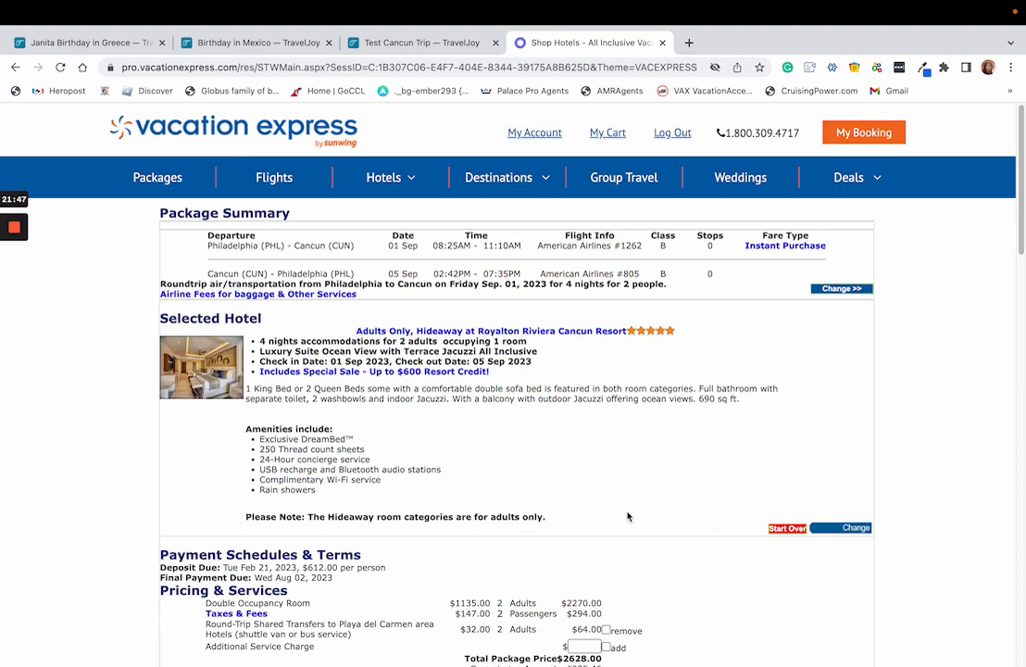
Examine the deposit terms under Payment Schedules & Terms in the package summary.
{"action": "scroll", "coordinate": [627, 516], "scroll_direction": "down", "scroll_amount": 2}
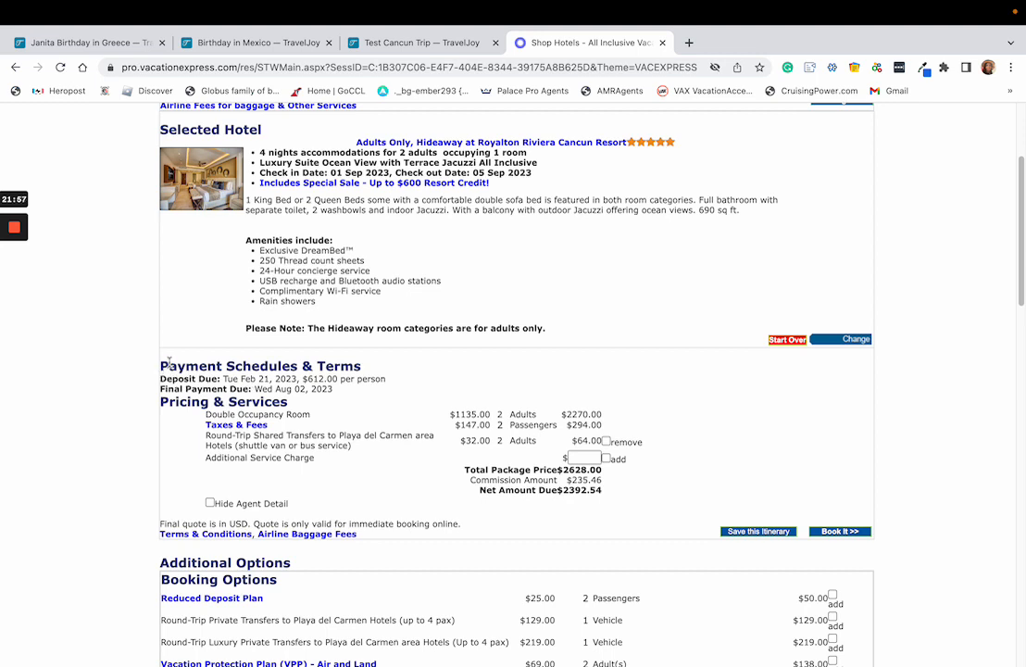
{"action": "left_click_drag", "start_coordinate": [163, 364], "coordinate": [362, 367]}
{"action": "left_click", "coordinate": [196, 382]}
{"action": "left_click_drag", "start_coordinate": [160, 378], "coordinate": [382, 383]}
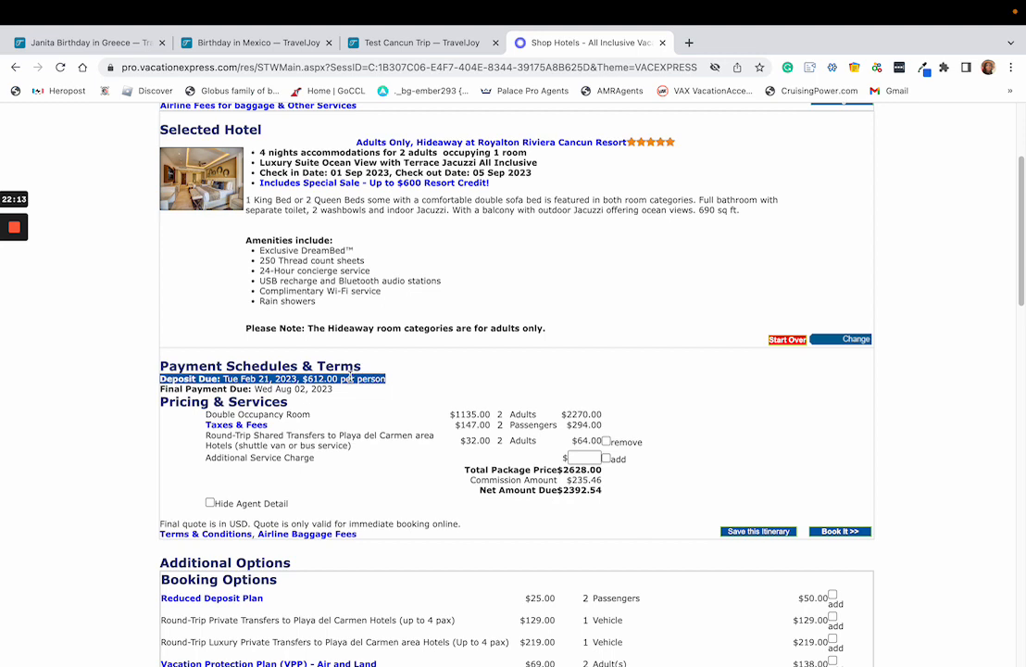
{"action": "left_click", "coordinate": [413, 380]}
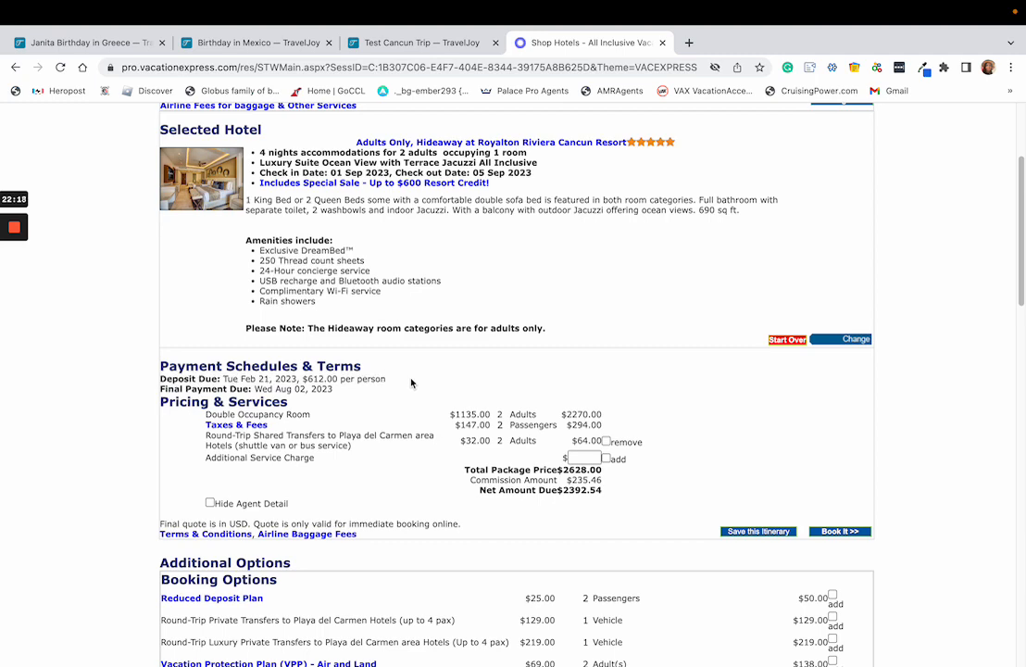
Add the Reduced Deposit Plan from the booking options and accept its non-refundable deposit notice.
{"action": "scroll", "coordinate": [776, 411], "scroll_direction": "down", "scroll_amount": 1}
{"action": "scroll", "coordinate": [619, 485], "scroll_direction": "down", "scroll_amount": 2}
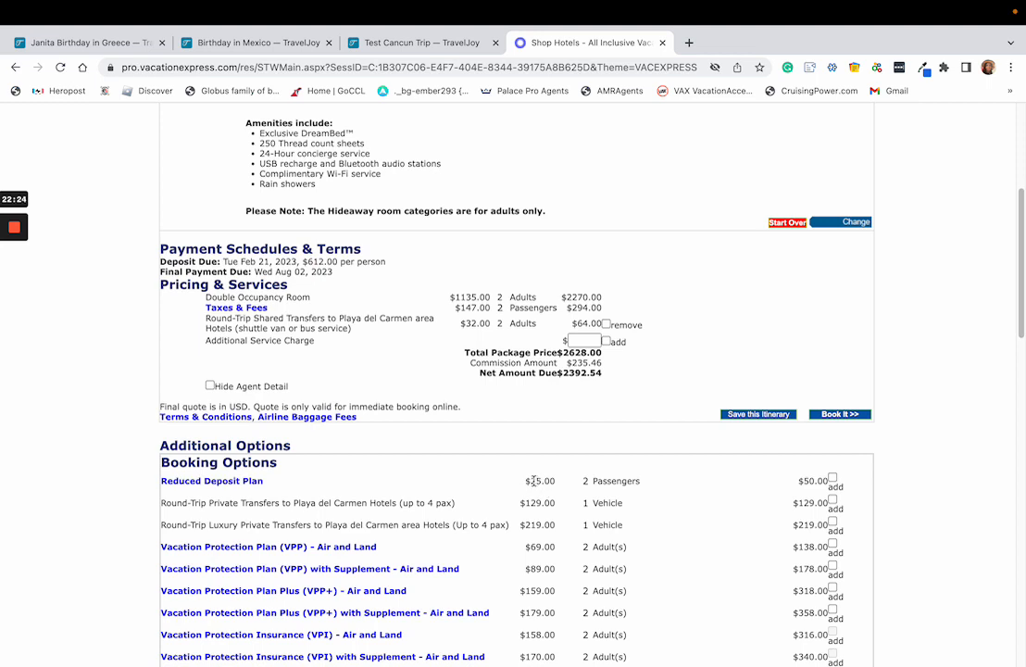
{"action": "left_click_drag", "start_coordinate": [537, 482], "coordinate": [549, 482]}
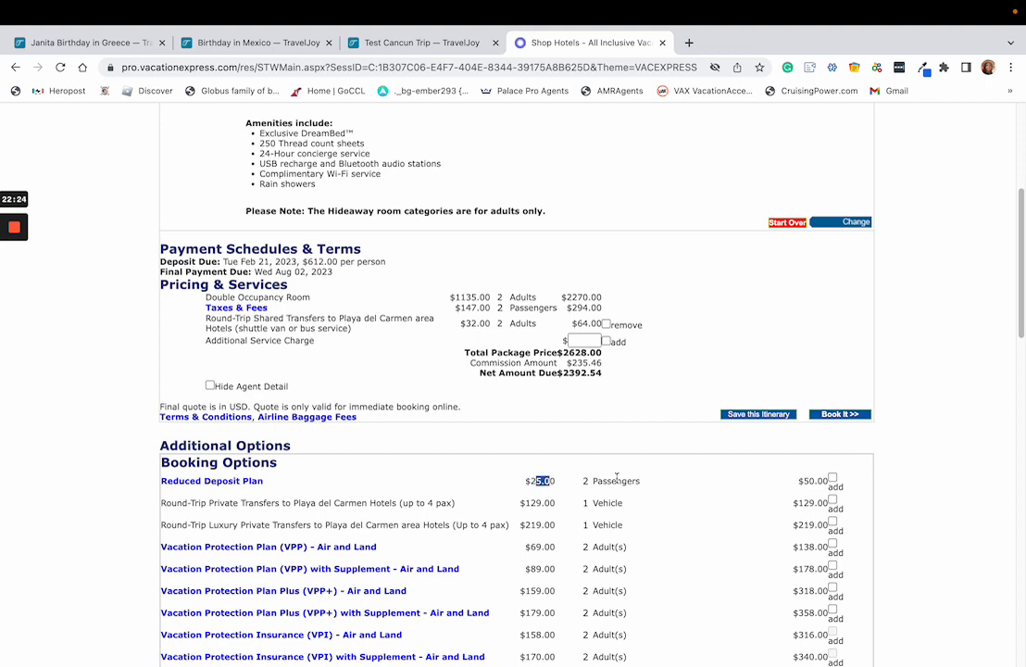
{"action": "left_click", "coordinate": [832, 477]}
{"action": "left_click", "coordinate": [492, 411]}
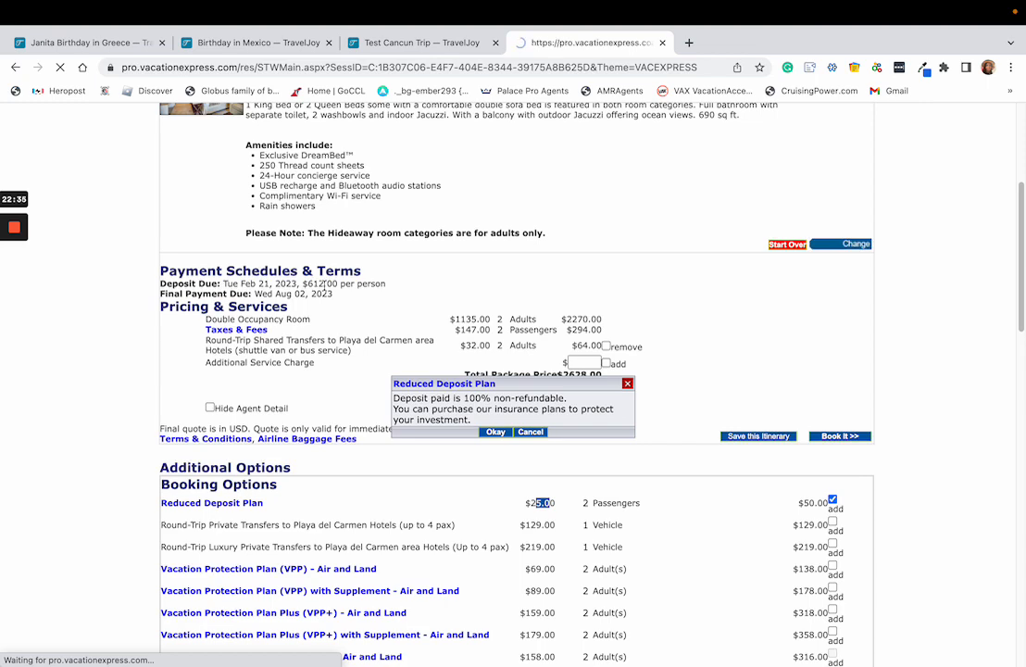
Check the per-person deposit in the package's updated payment schedule.
{"action": "scroll", "coordinate": [380, 423], "scroll_direction": "down", "scroll_amount": 2}
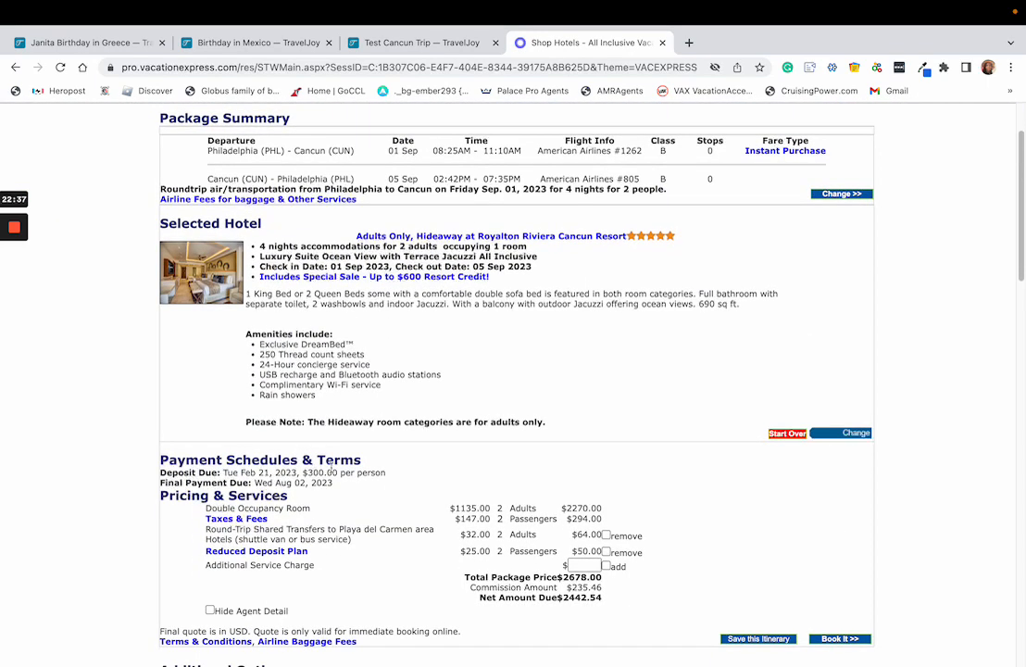
{"action": "left_click_drag", "start_coordinate": [384, 472], "coordinate": [299, 471]}
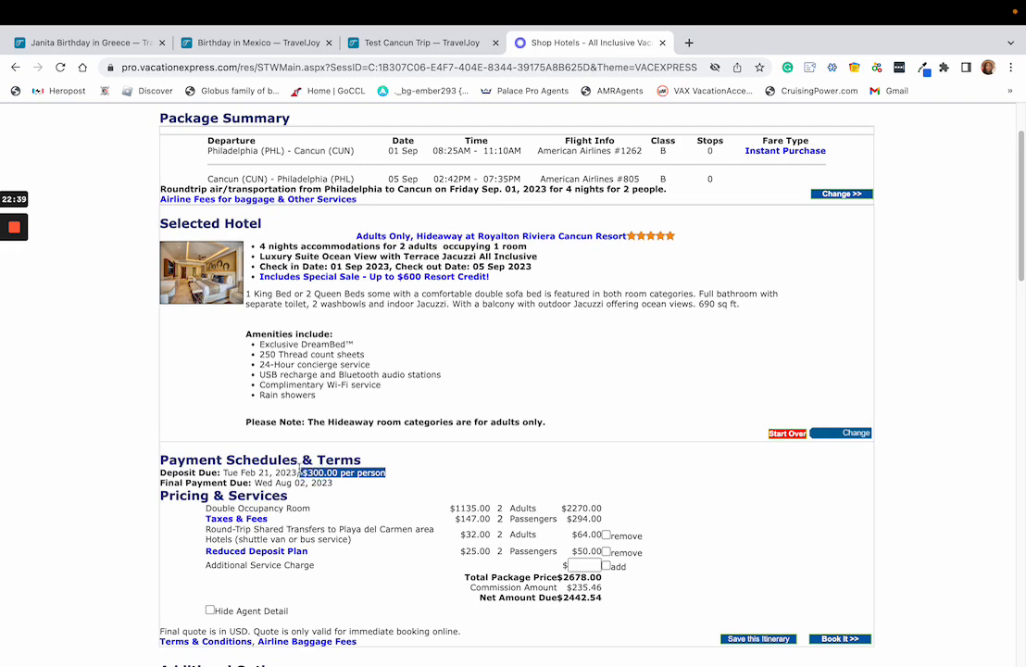
{"action": "left_click", "coordinate": [428, 474]}
Review the Pricing & Services lines for room, transfers, reduced deposit plan, total package price and commission.
{"action": "scroll", "coordinate": [241, 454], "scroll_direction": "down", "scroll_amount": 1}
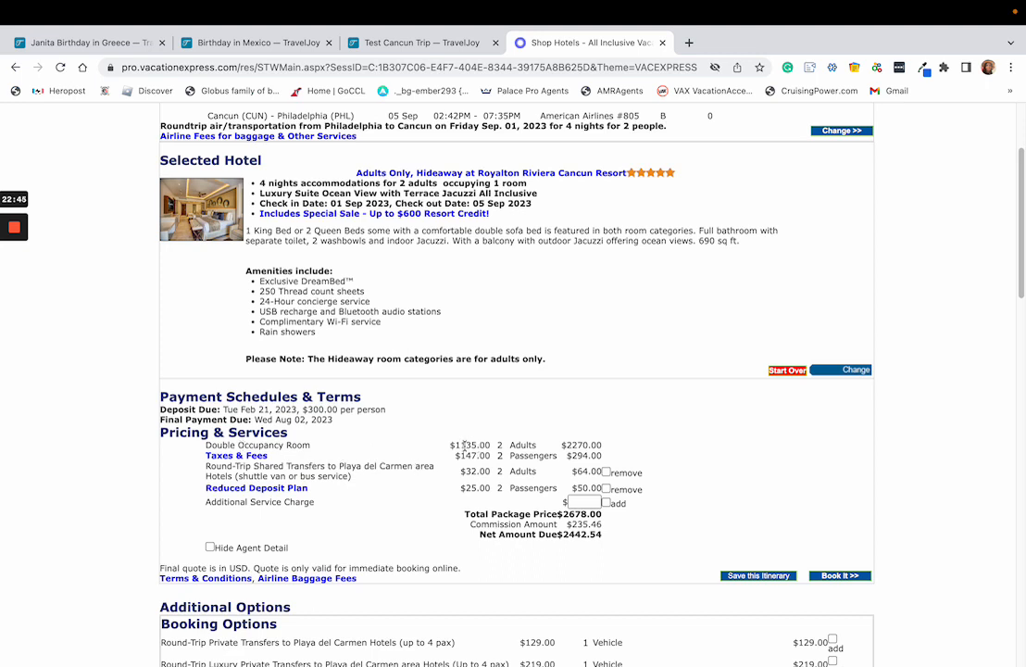
{"action": "left_click_drag", "start_coordinate": [202, 445], "coordinate": [428, 454]}
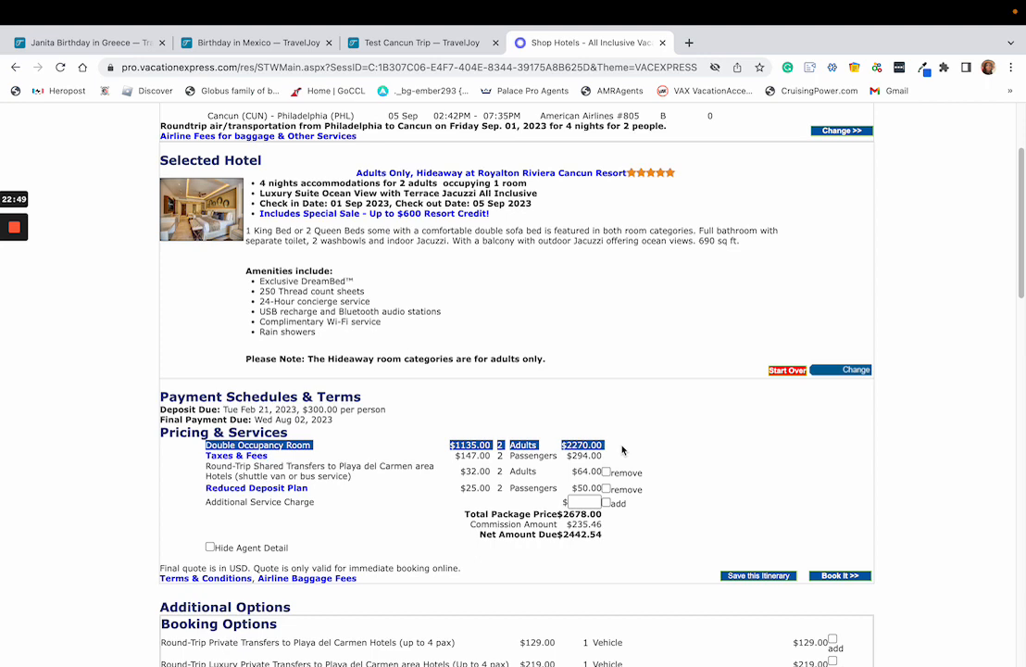
{"action": "left_click", "coordinate": [455, 454]}
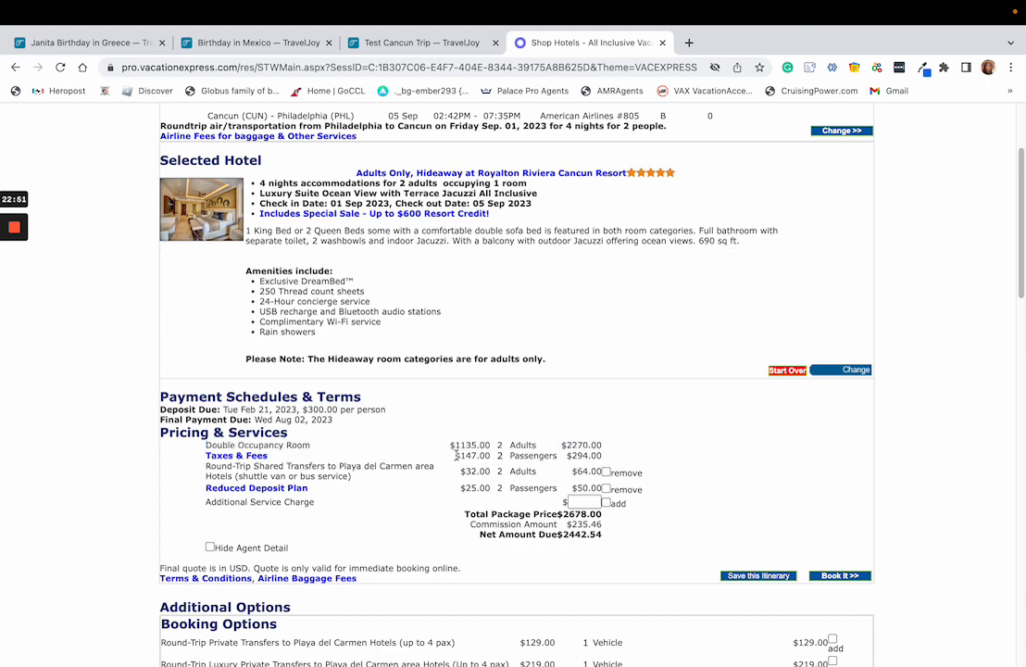
{"action": "left_click_drag", "start_coordinate": [461, 470], "coordinate": [497, 474]}
{"action": "left_click_drag", "start_coordinate": [459, 488], "coordinate": [491, 488]}
{"action": "left_click_drag", "start_coordinate": [562, 514], "coordinate": [602, 516]}
{"action": "double_click", "coordinate": [538, 525]}
{"action": "triple_click", "coordinate": [538, 525]}
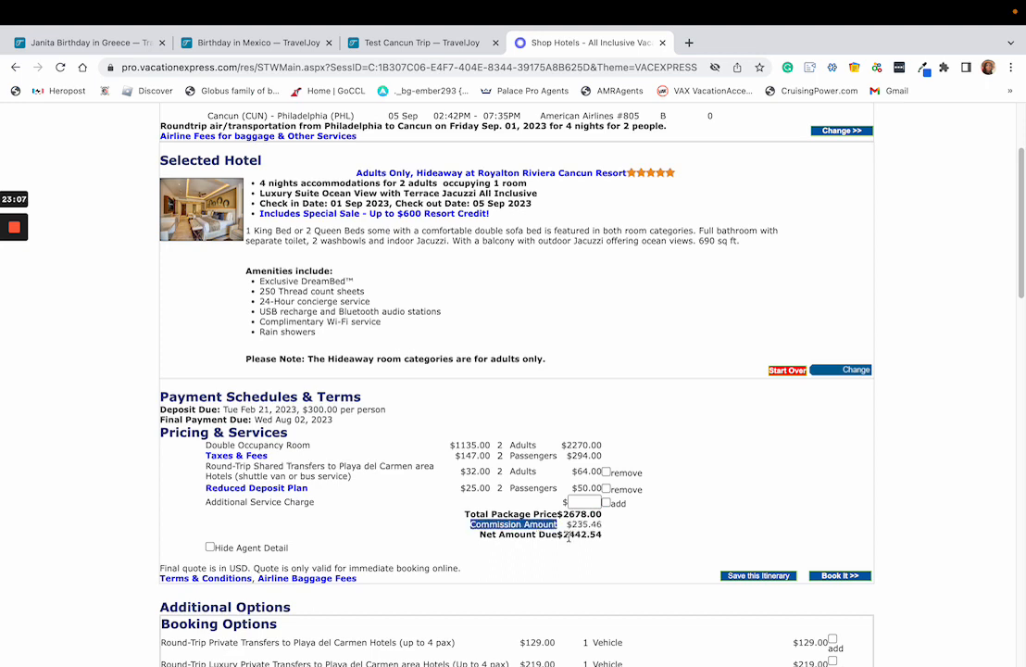
{"action": "left_click", "coordinate": [711, 509]}
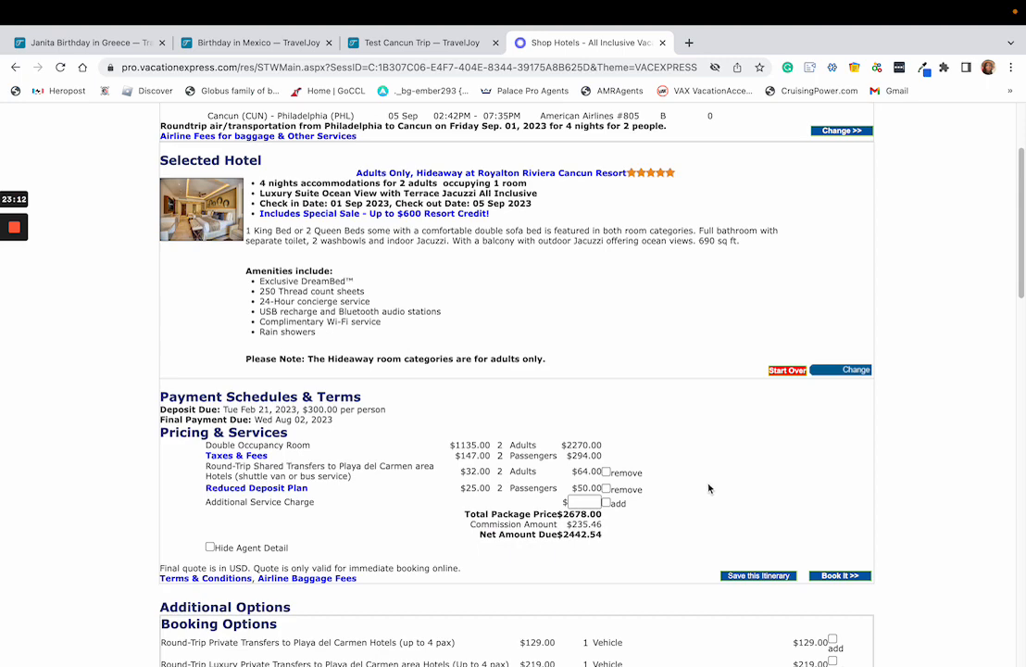
Look up the final payment due date under Payment Schedules & Terms.
{"action": "scroll", "coordinate": [710, 485], "scroll_direction": "up", "scroll_amount": 1}
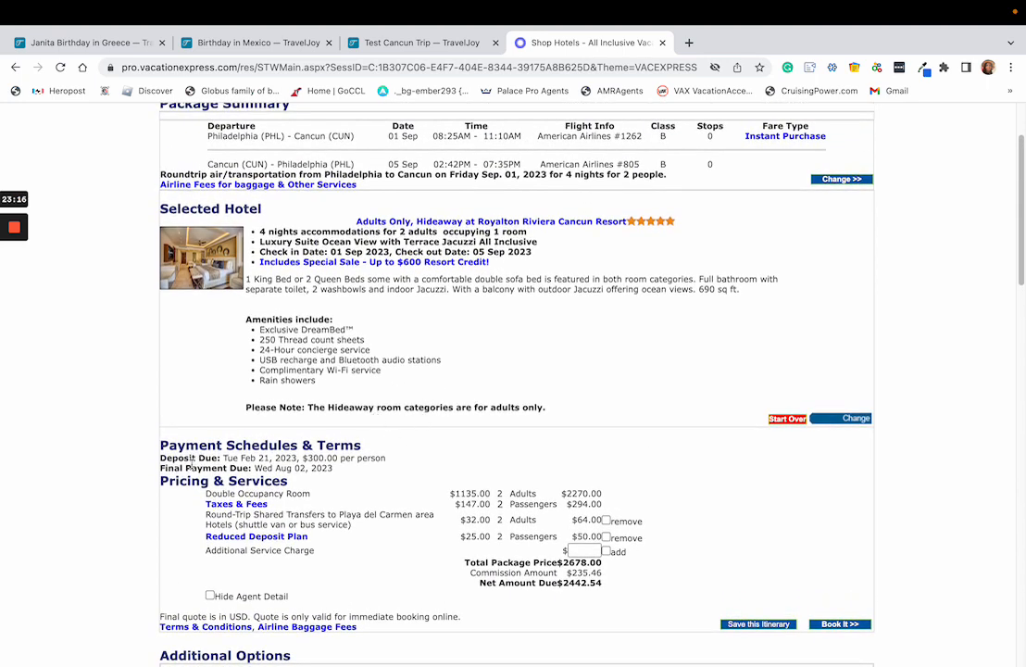
{"action": "left_click_drag", "start_coordinate": [165, 467], "coordinate": [281, 474]}
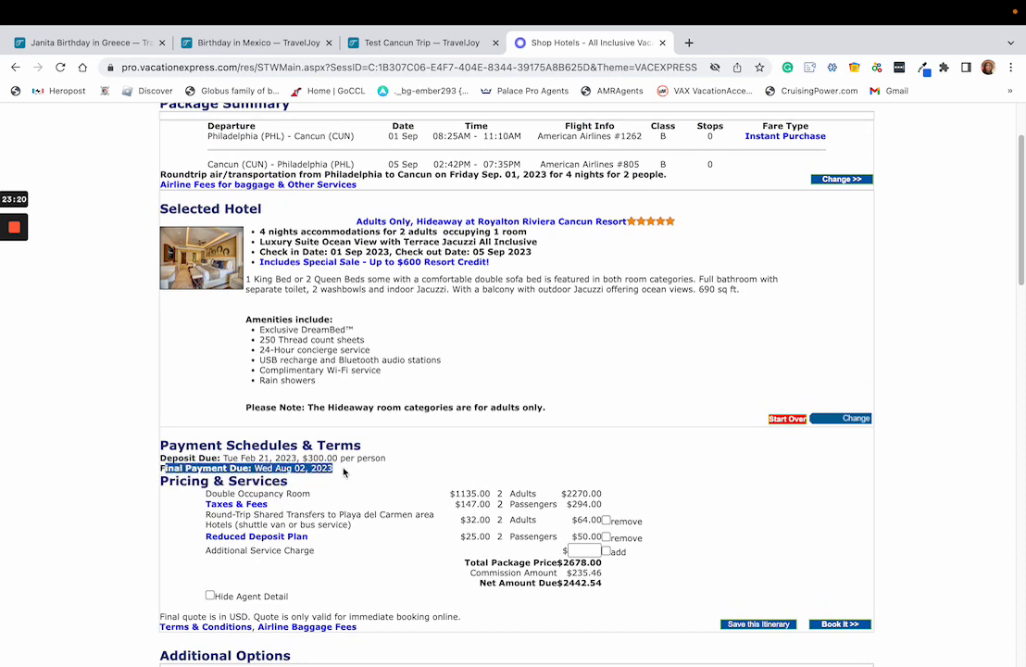
{"action": "left_click", "coordinate": [408, 479]}
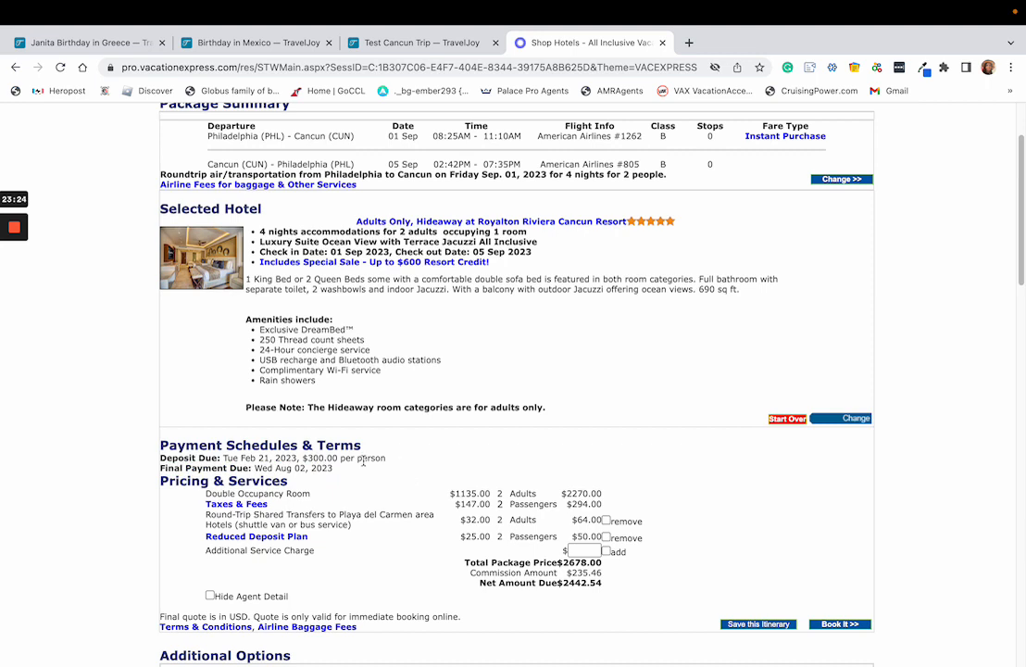
{"action": "left_click_drag", "start_coordinate": [333, 469], "coordinate": [252, 469]}
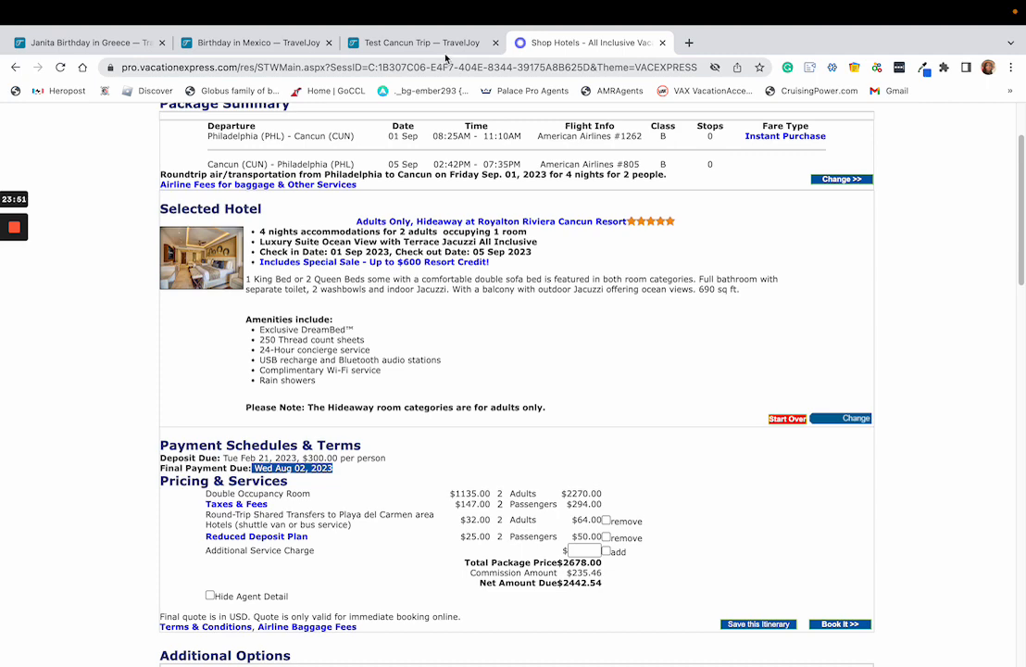
Switch to TravelJoy, enter July 28th, 2023 as the final due date in the proposal intro and bold its "Final Due:" label.
{"action": "left_click", "coordinate": [388, 45]}
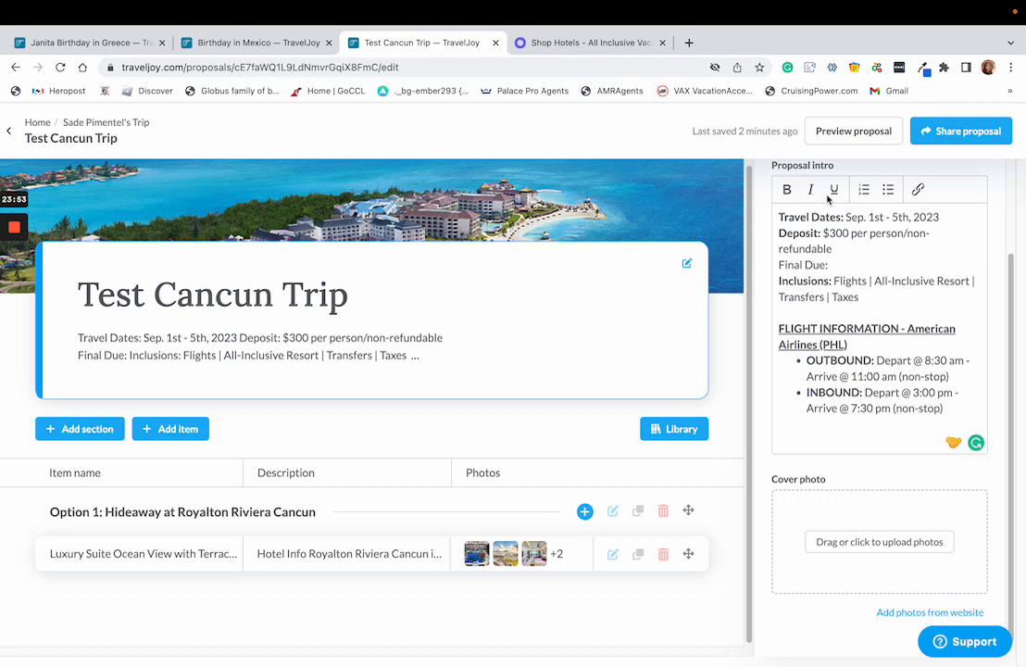
{"action": "left_click", "coordinate": [844, 266]}
{"action": "type", "text": "J"}
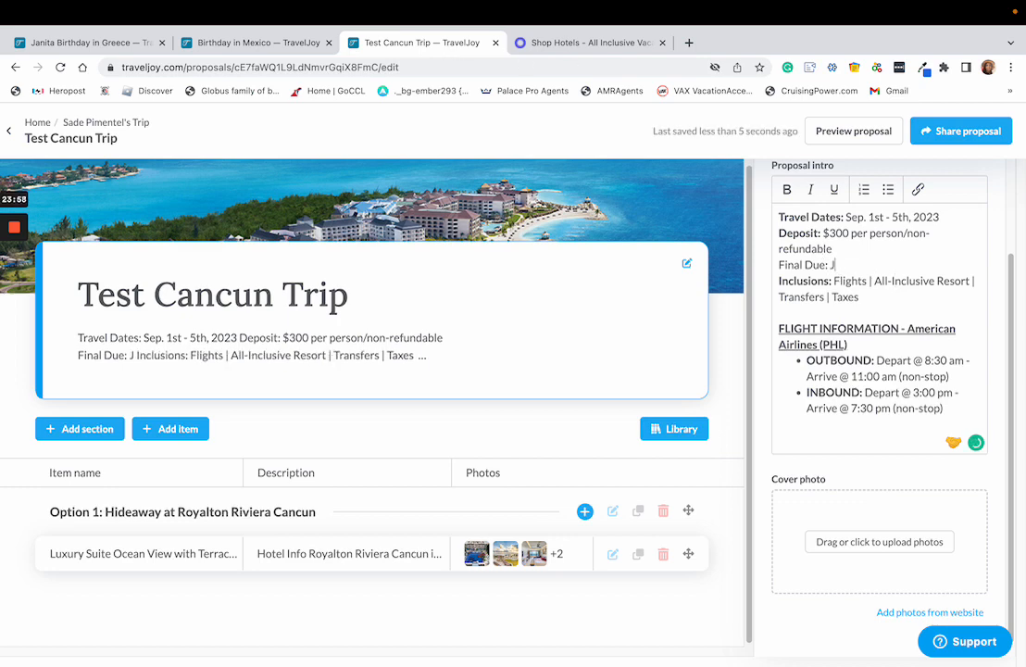
{"action": "type", "text": "uly"}
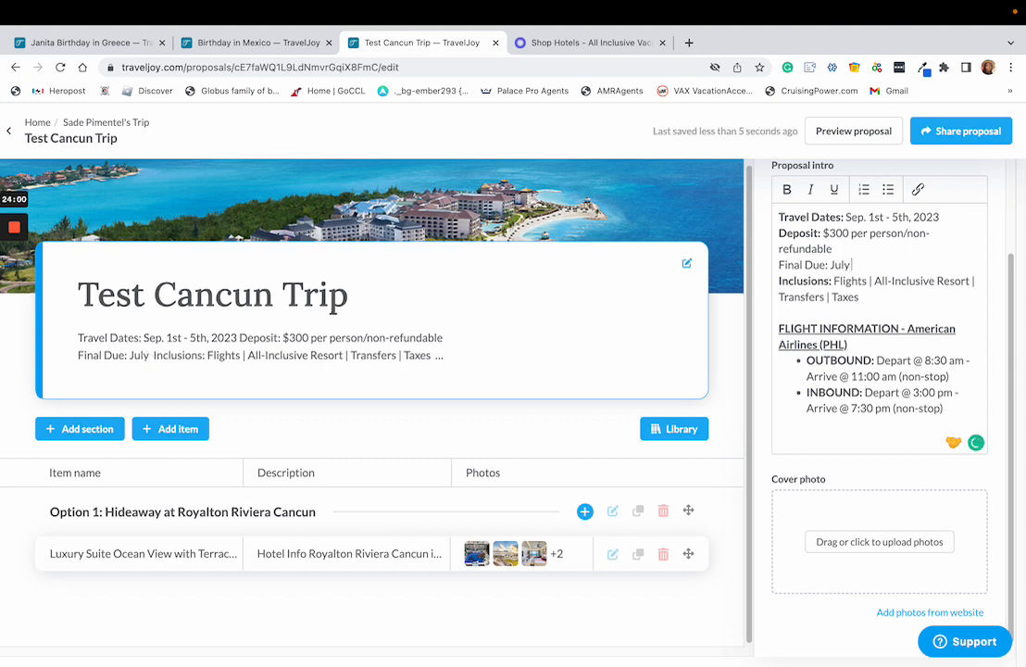
{"action": "type", "text": "2"}
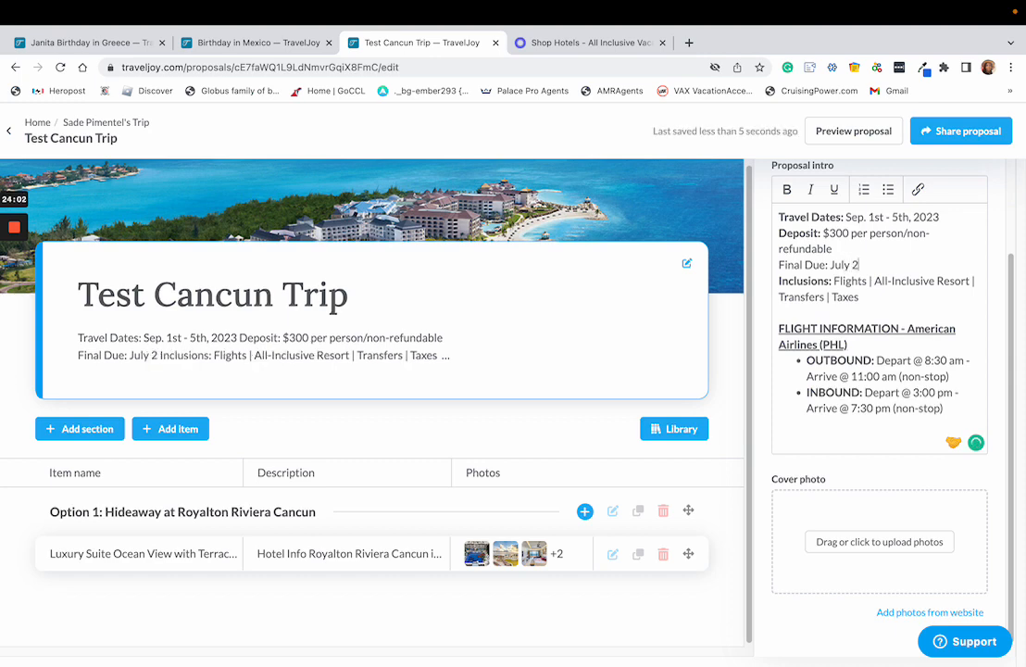
{"action": "type", "text": "8th, 20"}
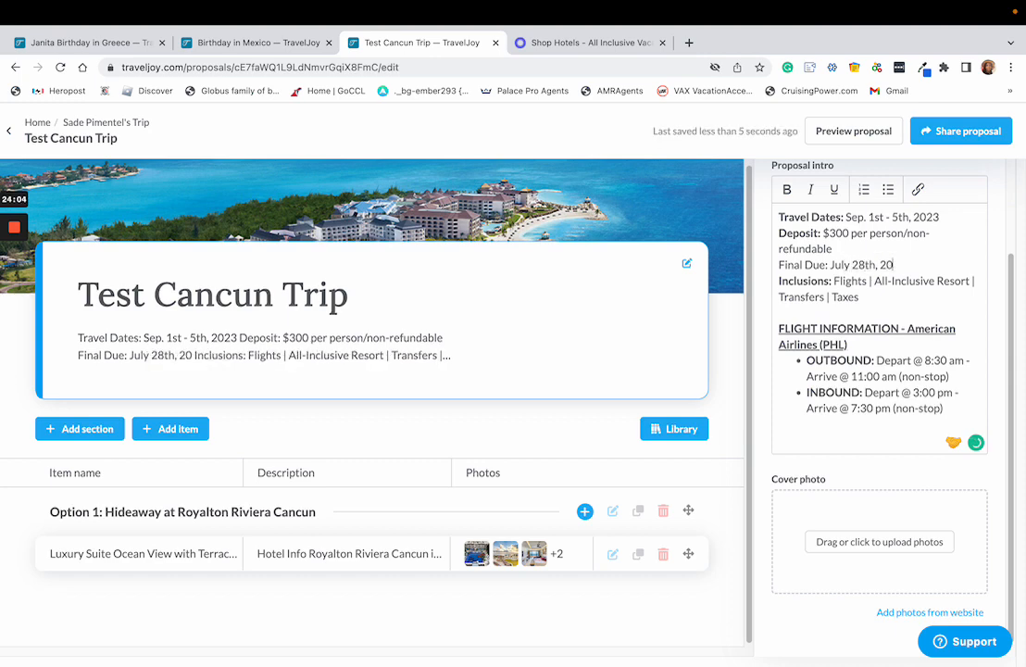
{"action": "type", "text": "23"}
{"action": "left_click_drag", "start_coordinate": [829, 265], "coordinate": [778, 265]}
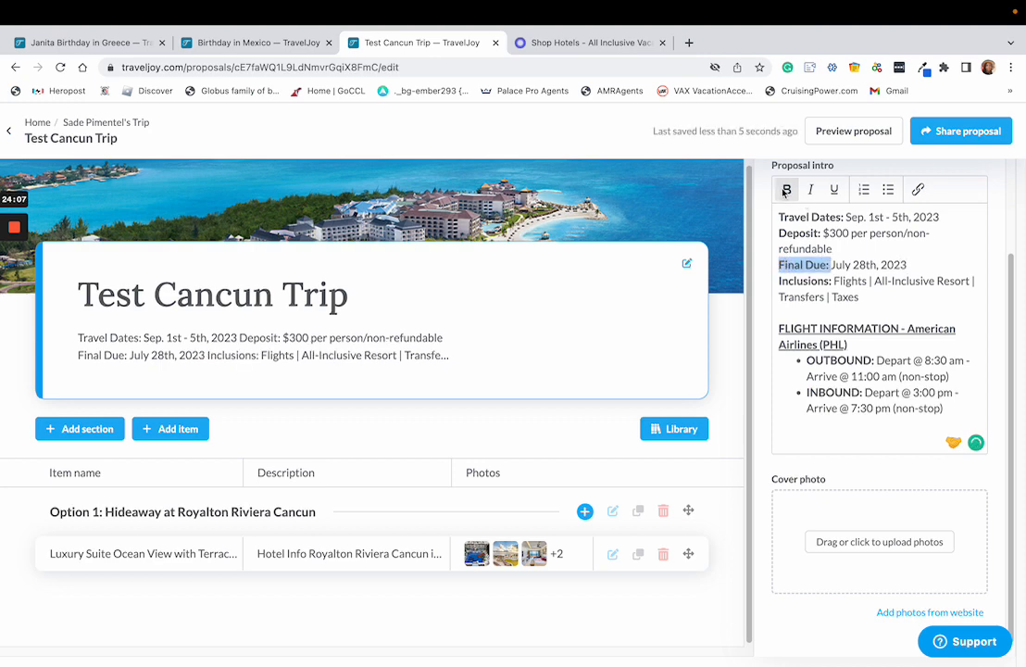
{"action": "left_click", "coordinate": [832, 262]}
Preview the proposal to review the intro's travel dates, deposit, final due, inclusions and flight details, and return to editing.
{"action": "left_click", "coordinate": [850, 132]}
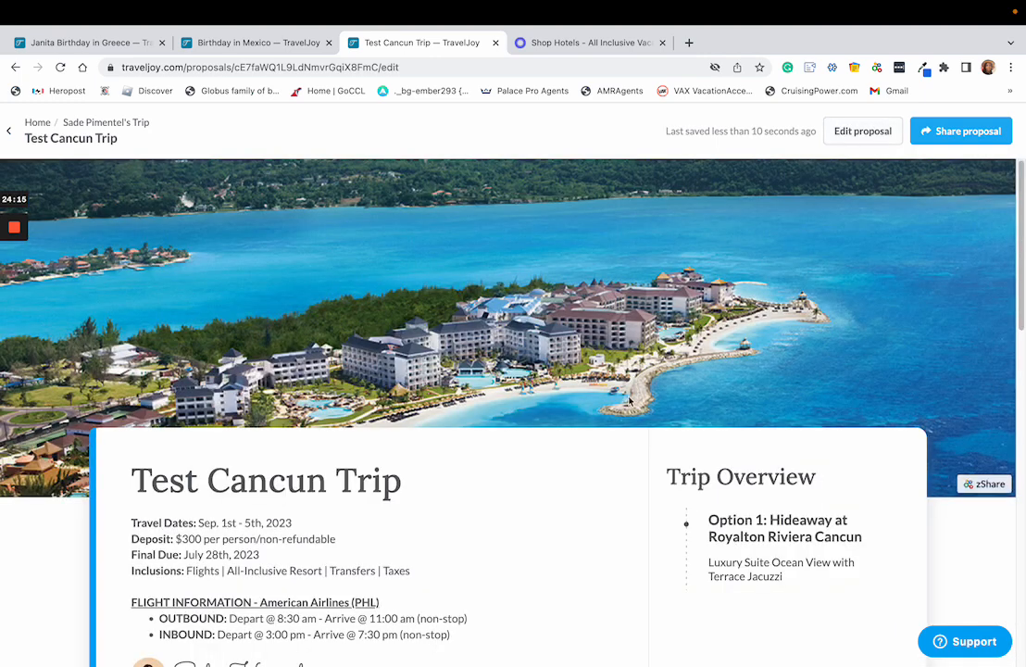
{"action": "scroll", "coordinate": [637, 418], "scroll_direction": "down", "scroll_amount": 2}
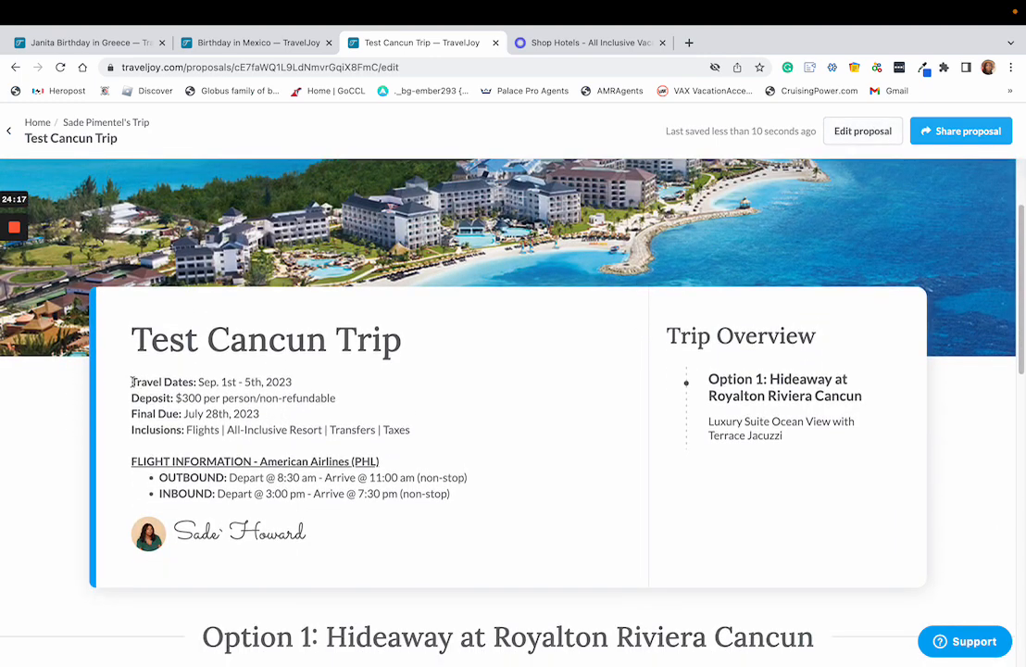
{"action": "left_click_drag", "start_coordinate": [131, 382], "coordinate": [198, 382]}
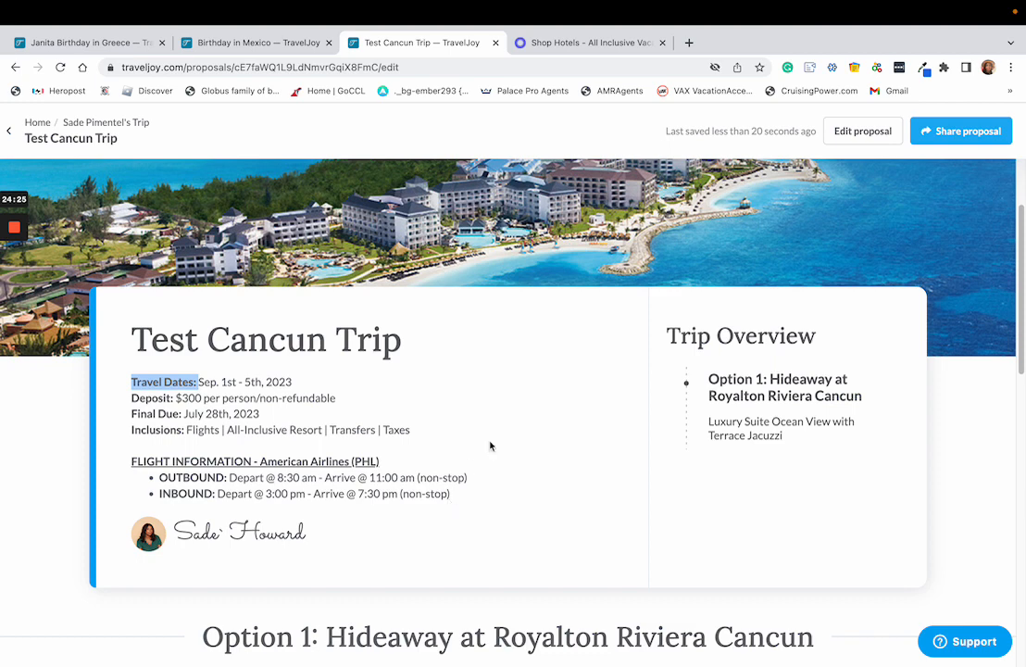
{"action": "left_click", "coordinate": [860, 133]}
Add an "OPTIONAL TRAVEL INSURANCE" heading between the inclusions and the flight information in the proposal intro.
{"action": "scroll", "coordinate": [880, 356], "scroll_direction": "down", "scroll_amount": 3}
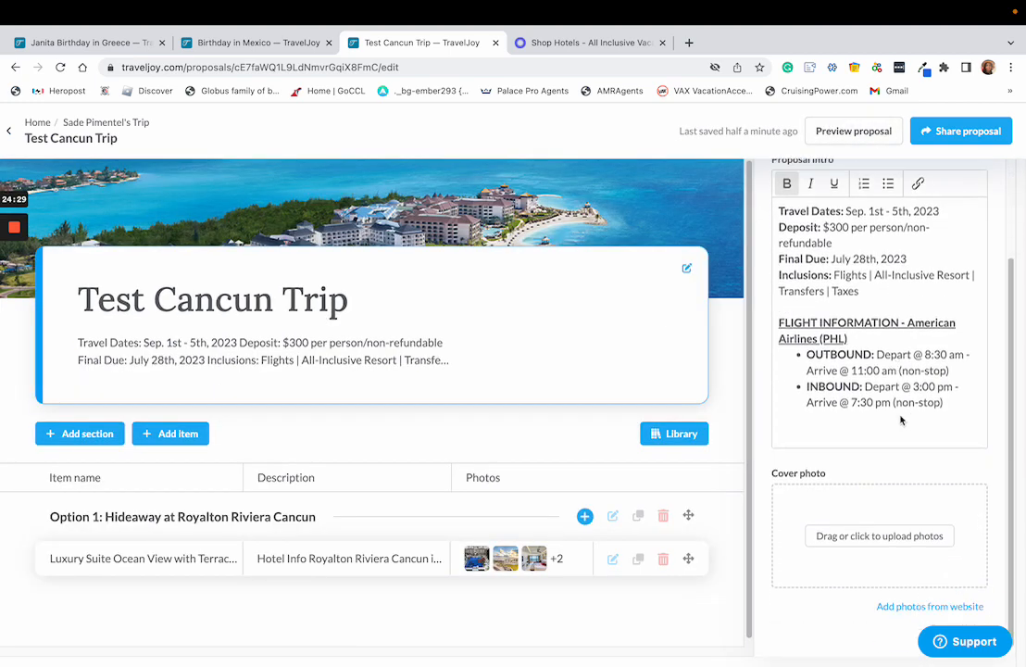
{"action": "left_click", "coordinate": [959, 407]}
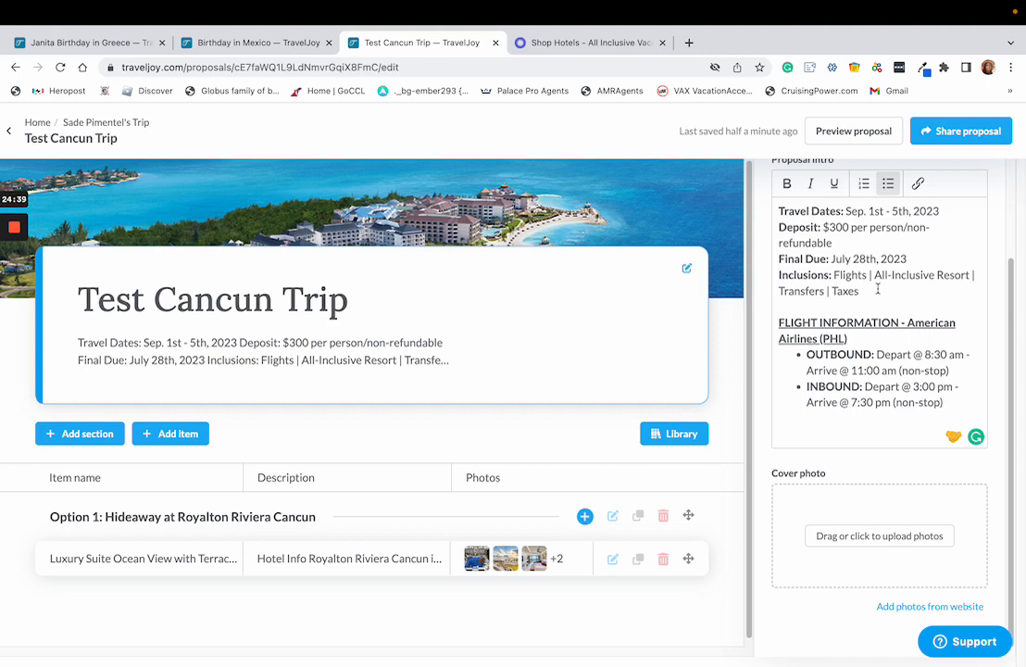
{"action": "left_click", "coordinate": [878, 291]}
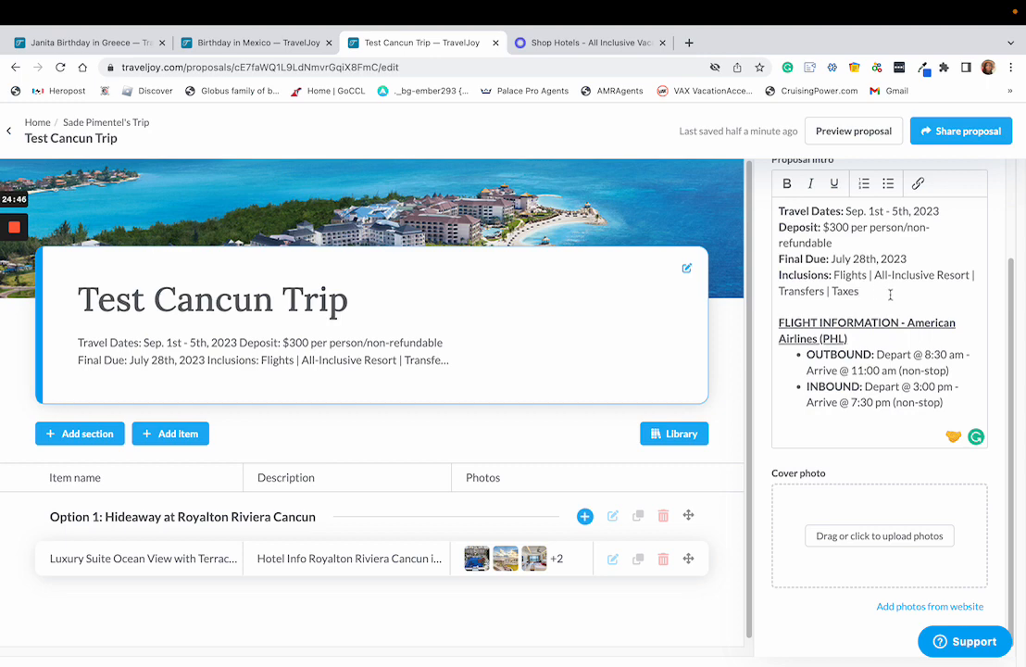
{"action": "key", "text": "Return"}
{"action": "key", "text": "Return"}
{"action": "type", "text": "OP"}
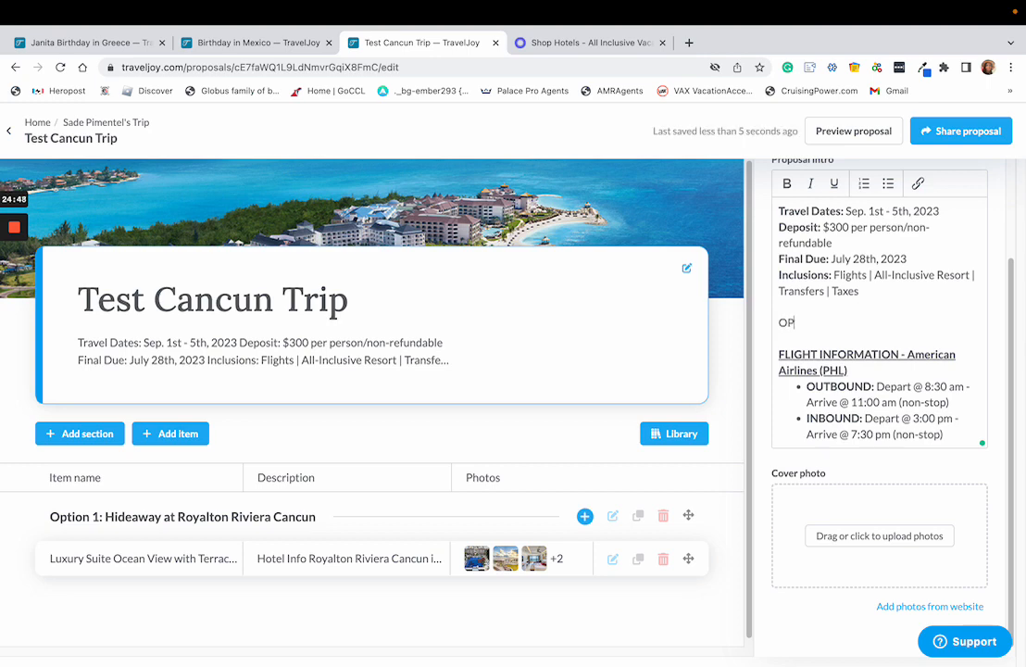
{"action": "type", "text": "TIONAL TRAVLW"}
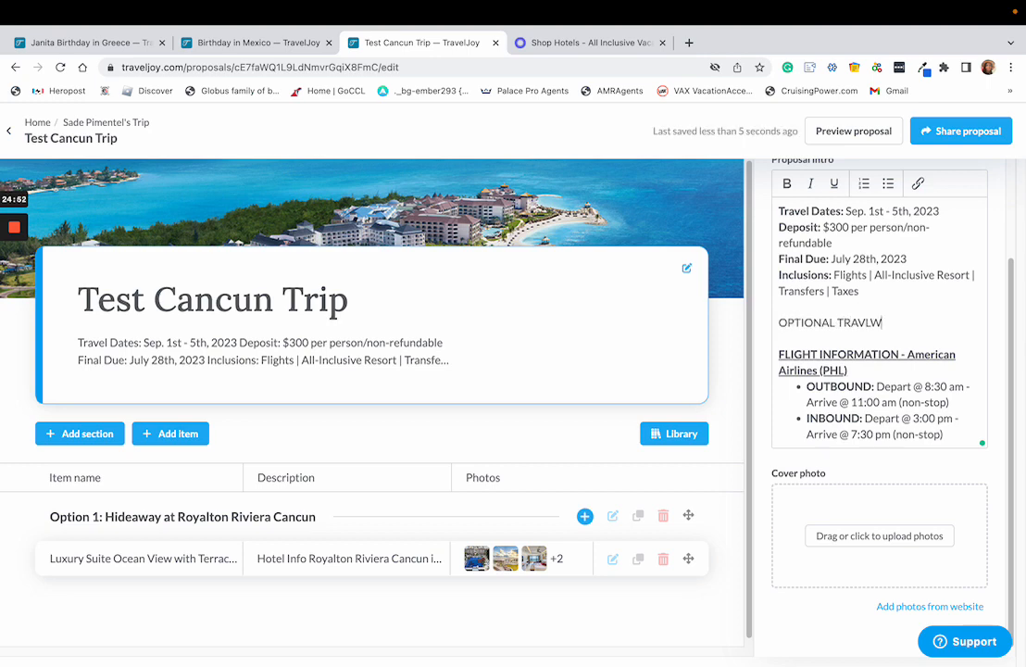
{"action": "key", "text": "BackSpace"}
{"action": "key", "text": "BackSpace"}
{"action": "type", "text": "EL INSURANCE"}
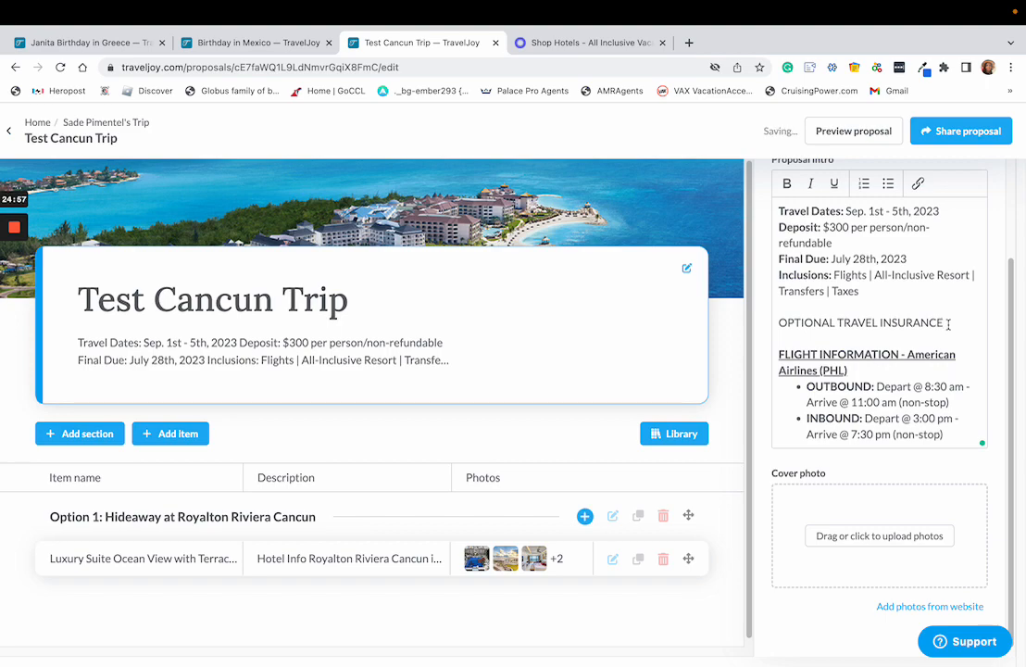
Look up the protection plan prices in Vacation Express and list "Voucher $89 per person" and "Cash Back $179 per person" under the insurance heading in TravelJoy.
{"action": "left_click", "coordinate": [545, 46]}
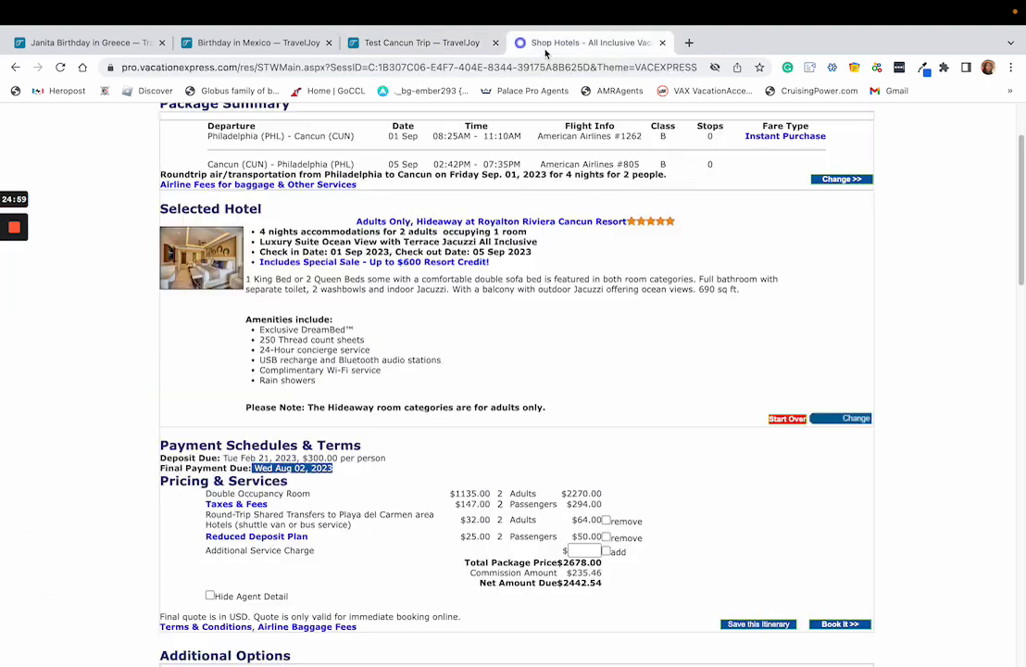
{"action": "scroll", "coordinate": [201, 344], "scroll_direction": "down", "scroll_amount": 5}
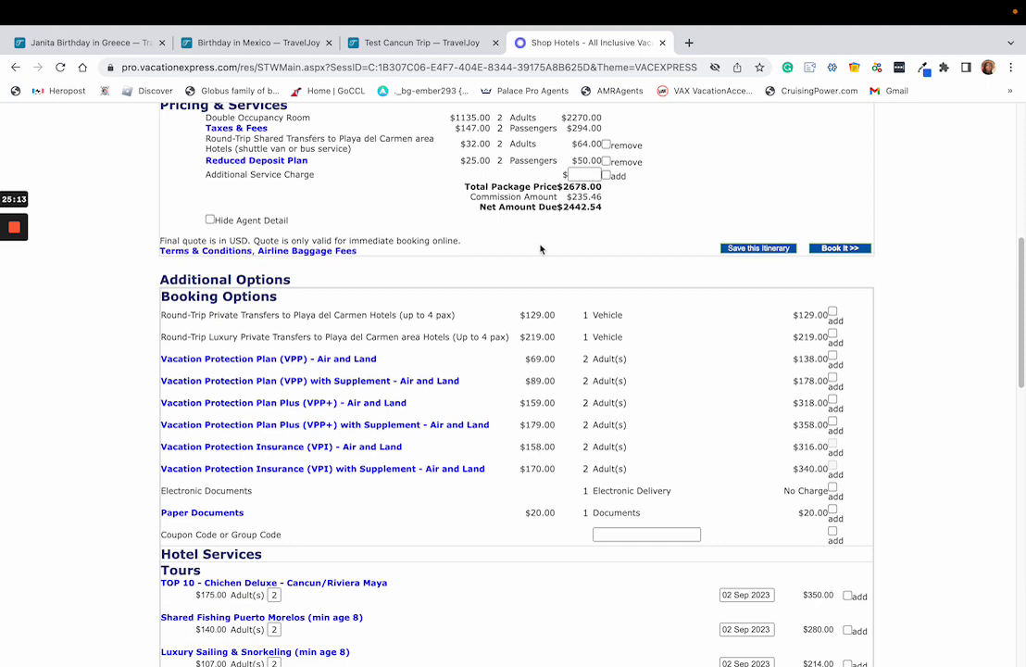
{"action": "left_click", "coordinate": [351, 46]}
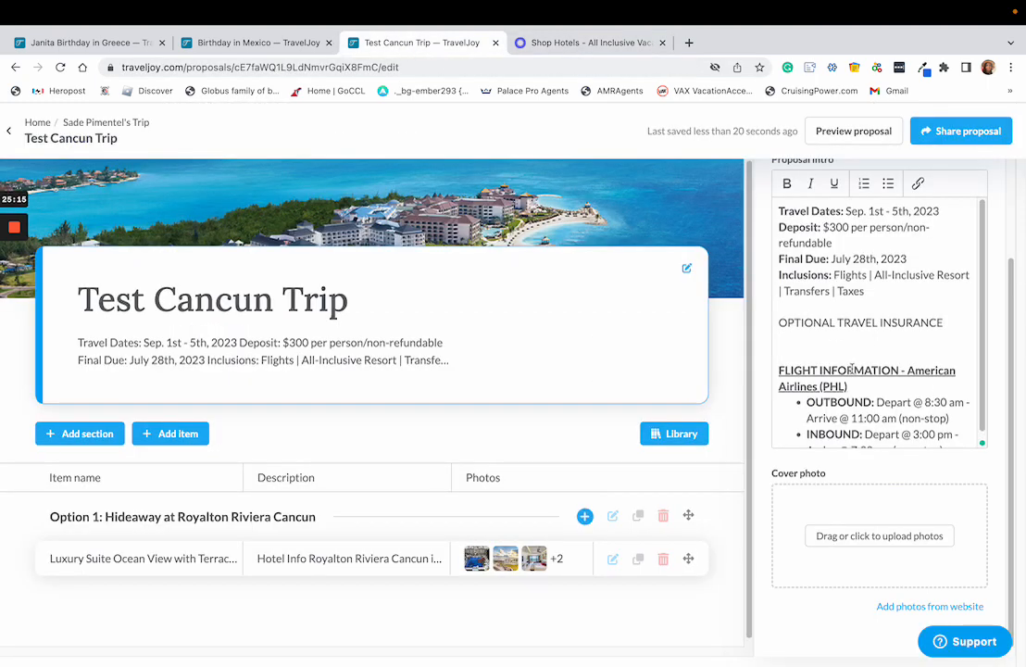
{"action": "type", "text": "Voucher $89"}
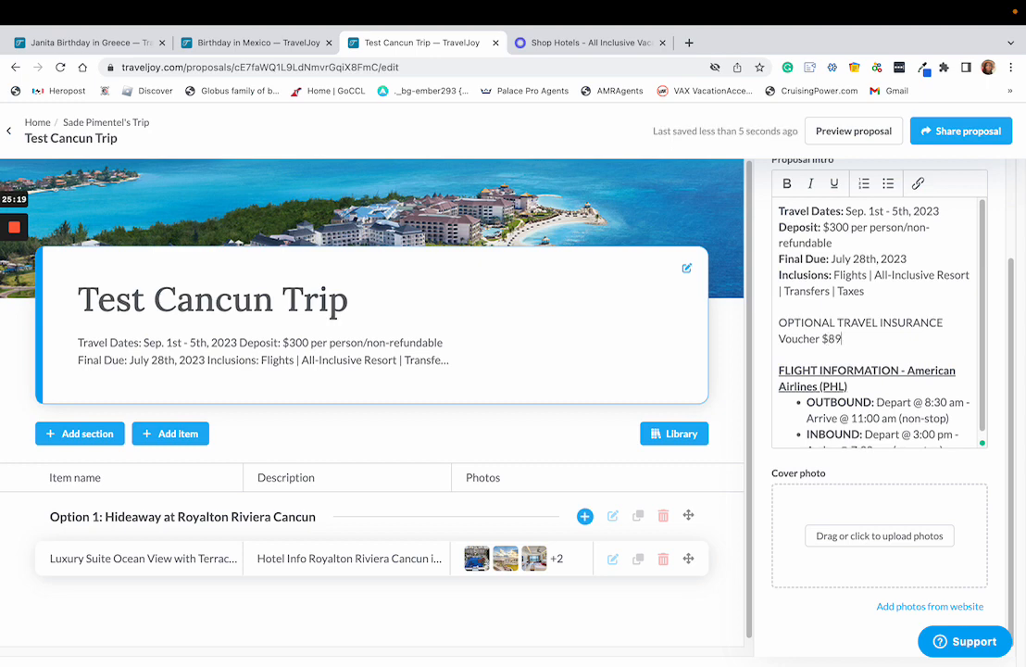
{"action": "type", "text": " per person"}
{"action": "key", "text": "Return"}
{"action": "type", "text": "Cash Back"}
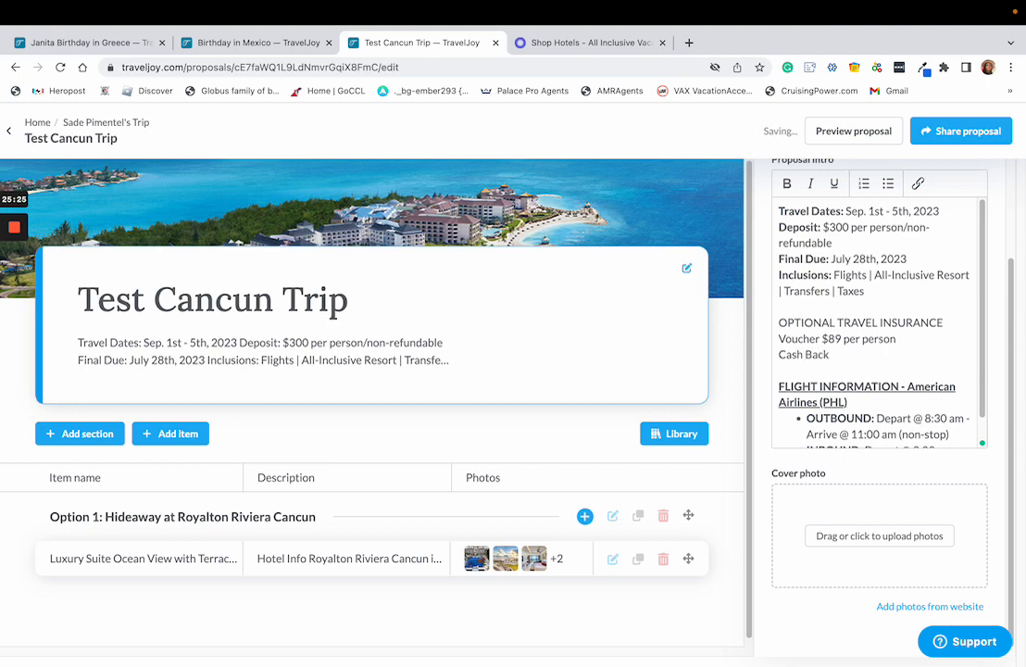
{"action": "type", "text": " $17"}
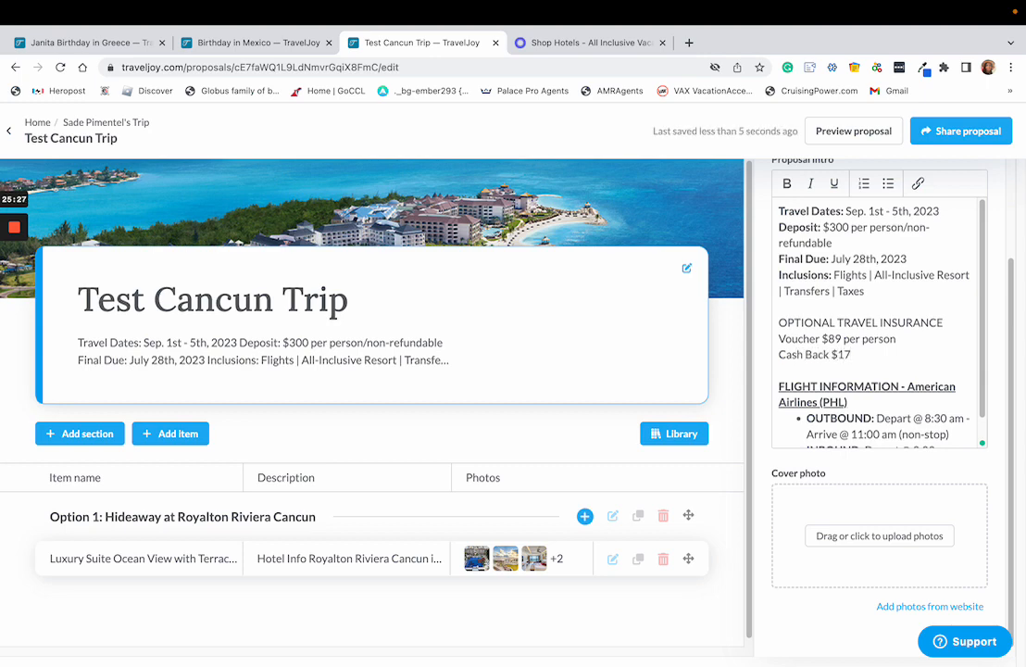
{"action": "type", "text": "9 per person"}
Format the Voucher and Cash Back lines as a bulleted list and make the "OPTIONAL TRAVEL INSURANCE" heading bold and underlined.
{"action": "left_click_drag", "start_coordinate": [911, 355], "coordinate": [781, 337]}
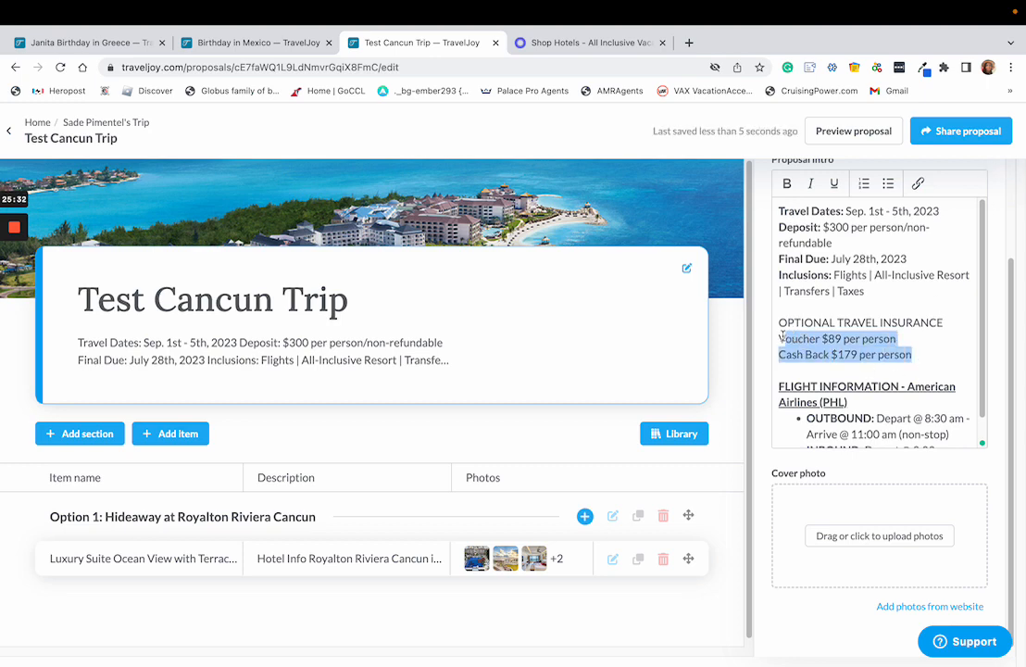
{"action": "left_click", "coordinate": [888, 183]}
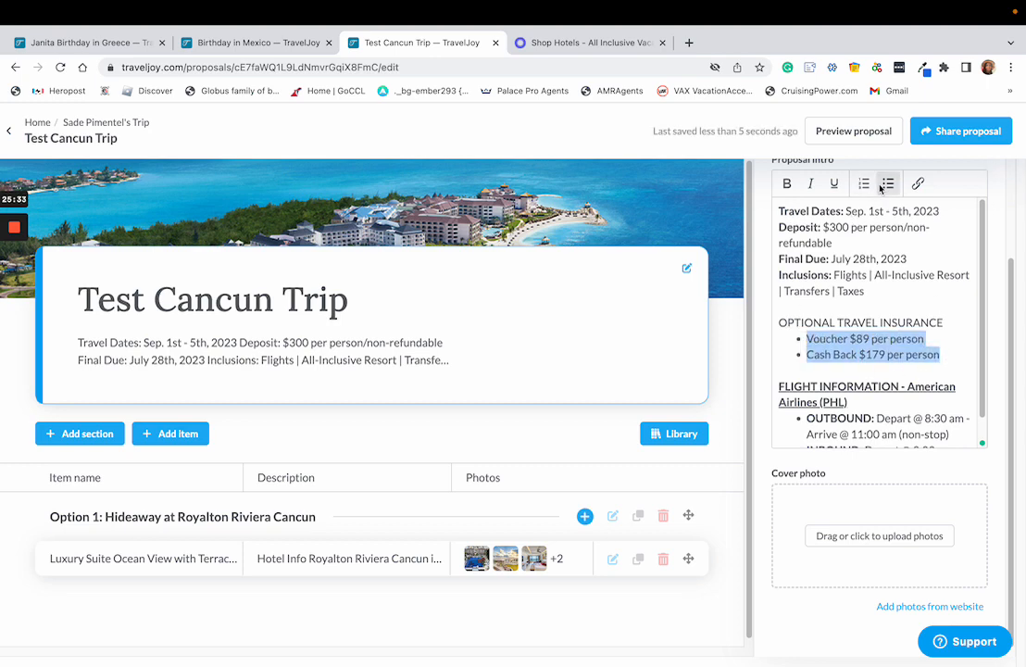
{"action": "triple_click", "coordinate": [845, 321]}
{"action": "left_click", "coordinate": [787, 184]}
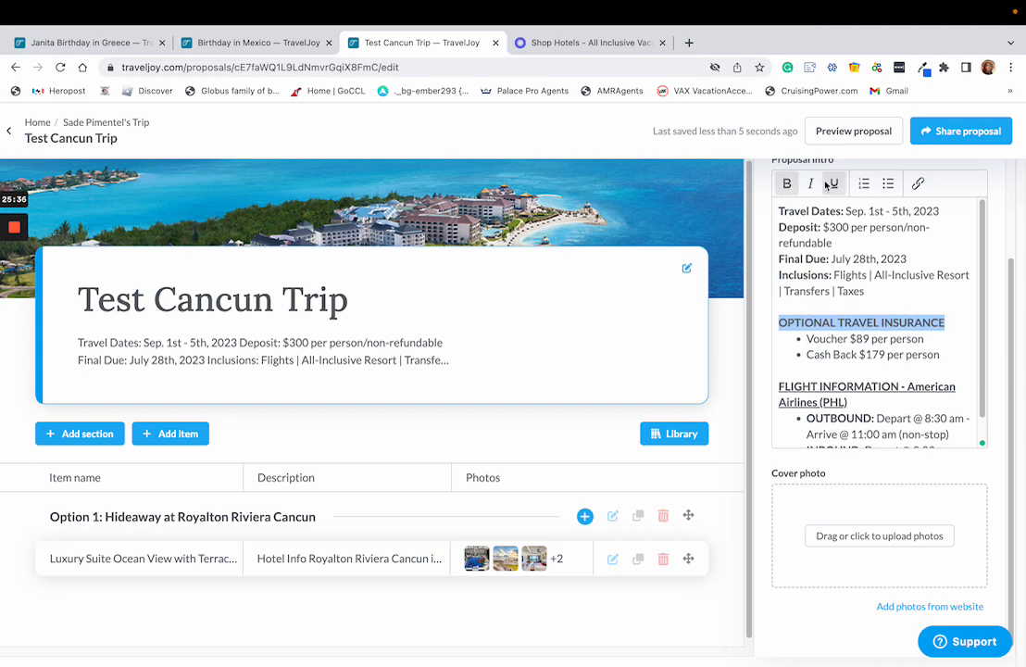
{"action": "left_click", "coordinate": [833, 184]}
Append "/non-refundable" to both the Voucher and Cash Back insurance bullets.
{"action": "left_click", "coordinate": [939, 341]}
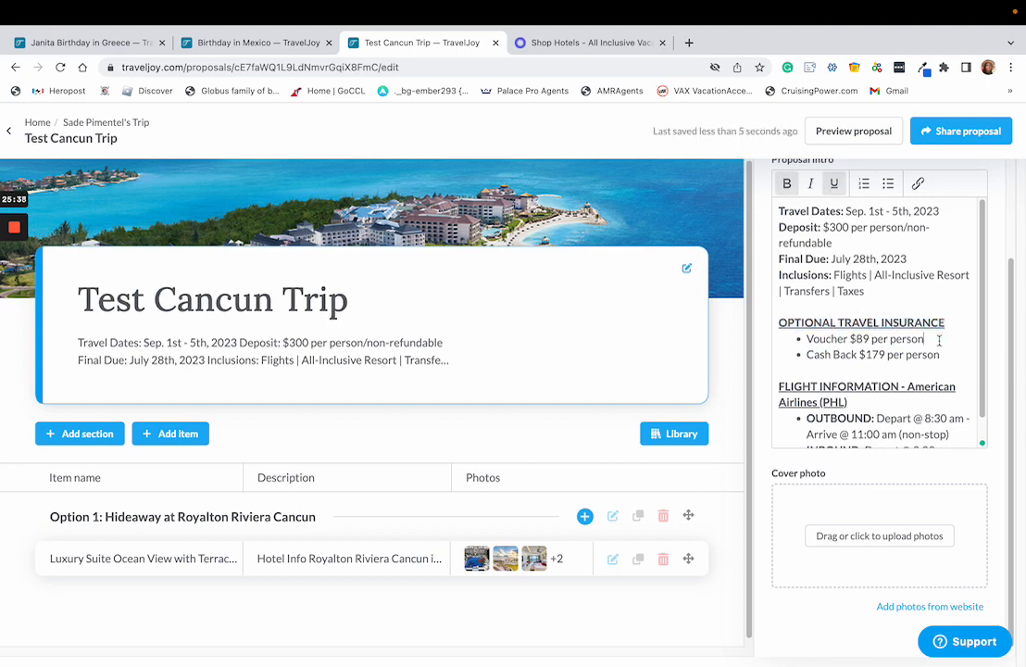
{"action": "type", "text": "/non"}
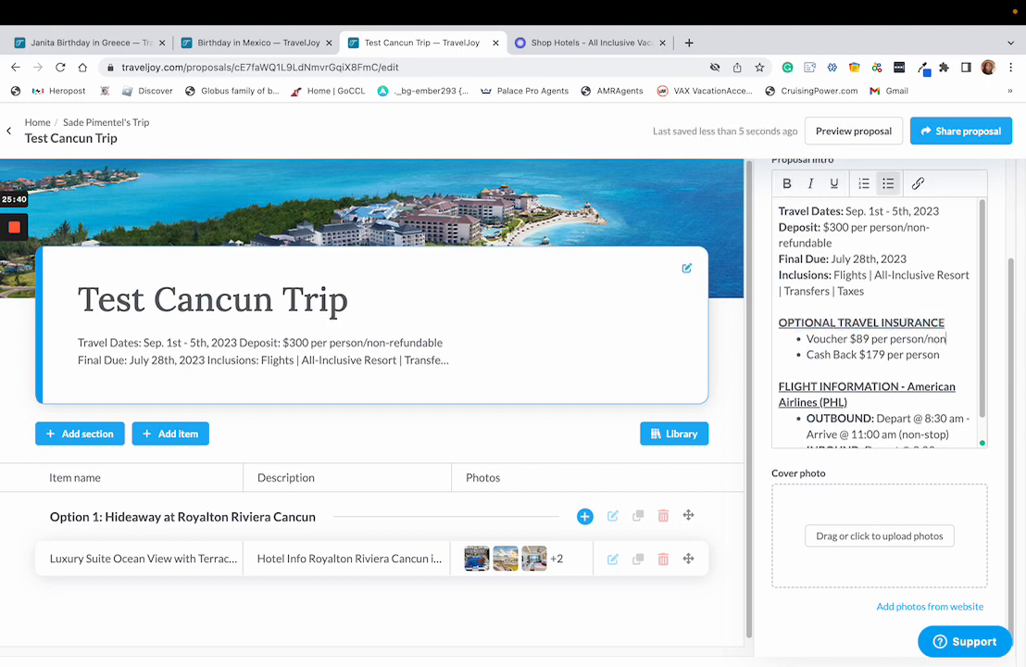
{"action": "type", "text": "-refund"}
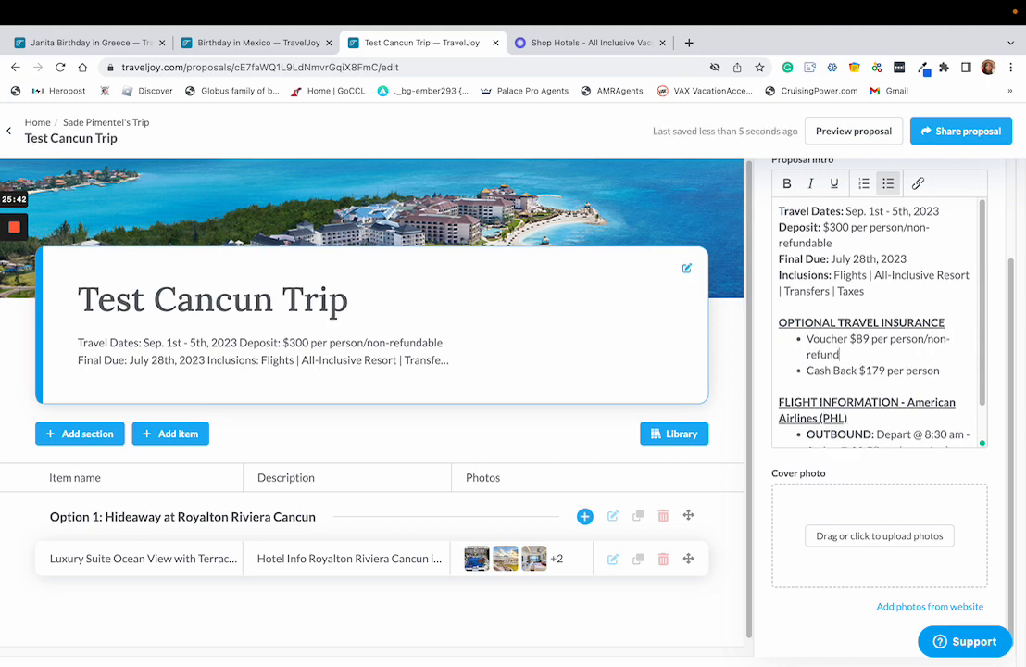
{"action": "type", "text": "able"}
{"action": "left_click_drag", "start_coordinate": [860, 354], "coordinate": [945, 334]}
{"action": "key", "text": "ctrl+c"}
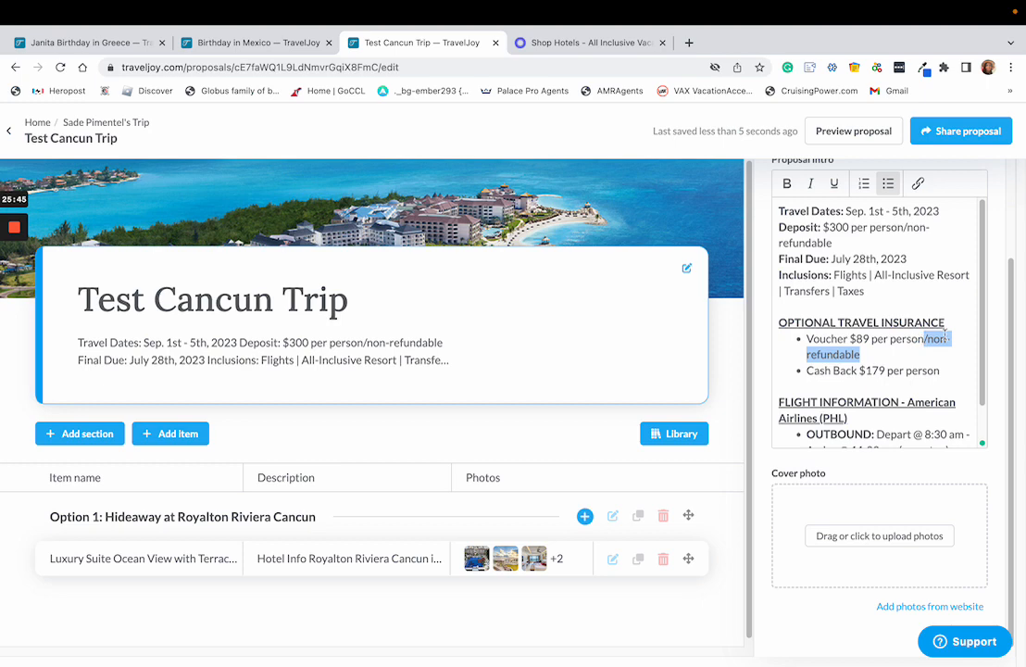
{"action": "left_click", "coordinate": [952, 370]}
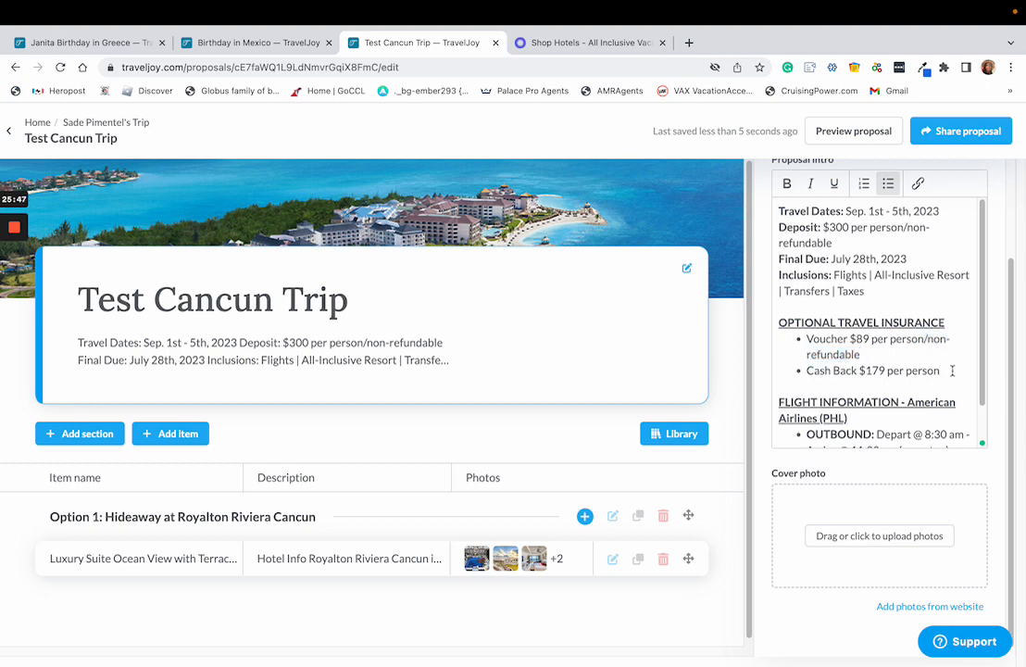
{"action": "key", "text": "ctrl+v"}
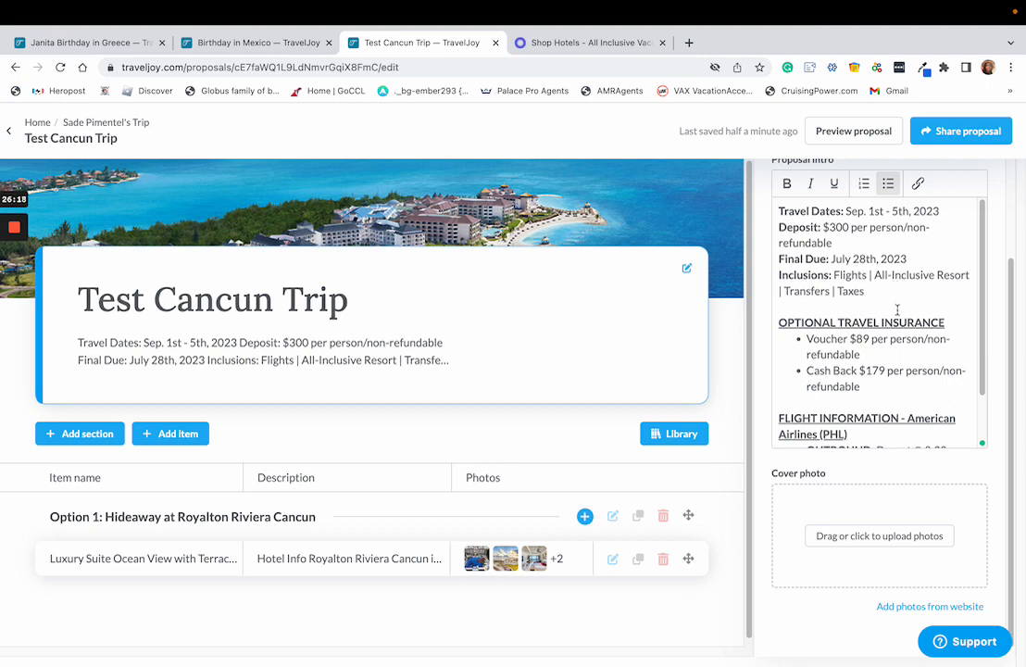
Add the line "****PLEASE NOTE ****" below the flight information at the end of the proposal intro.
{"action": "scroll", "coordinate": [905, 368], "scroll_direction": "down", "scroll_amount": 2}
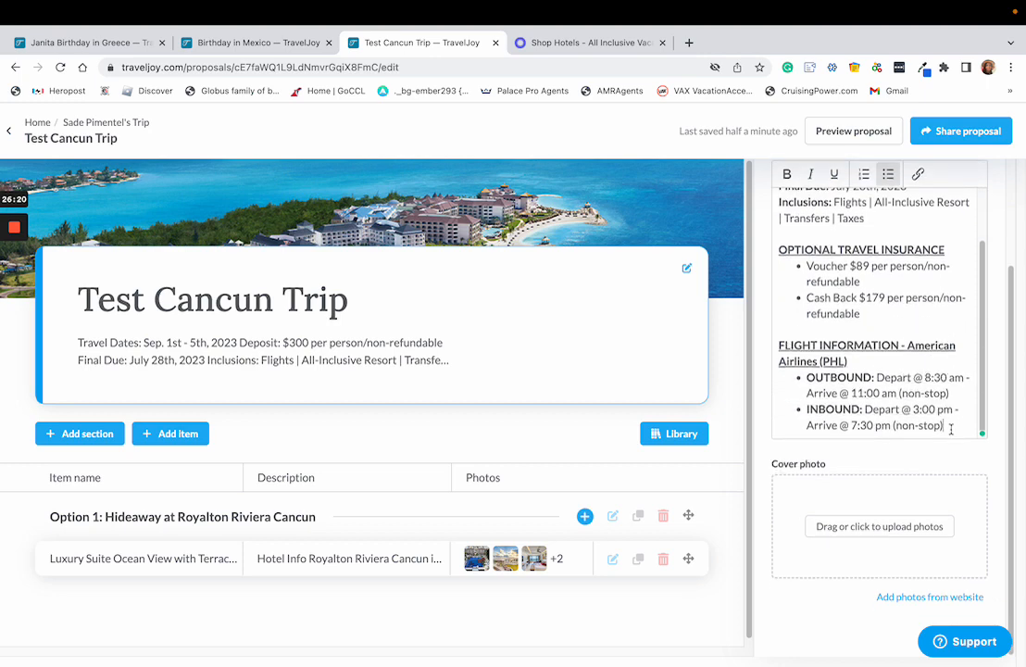
{"action": "key", "text": "Return"}
{"action": "key", "text": "Return"}
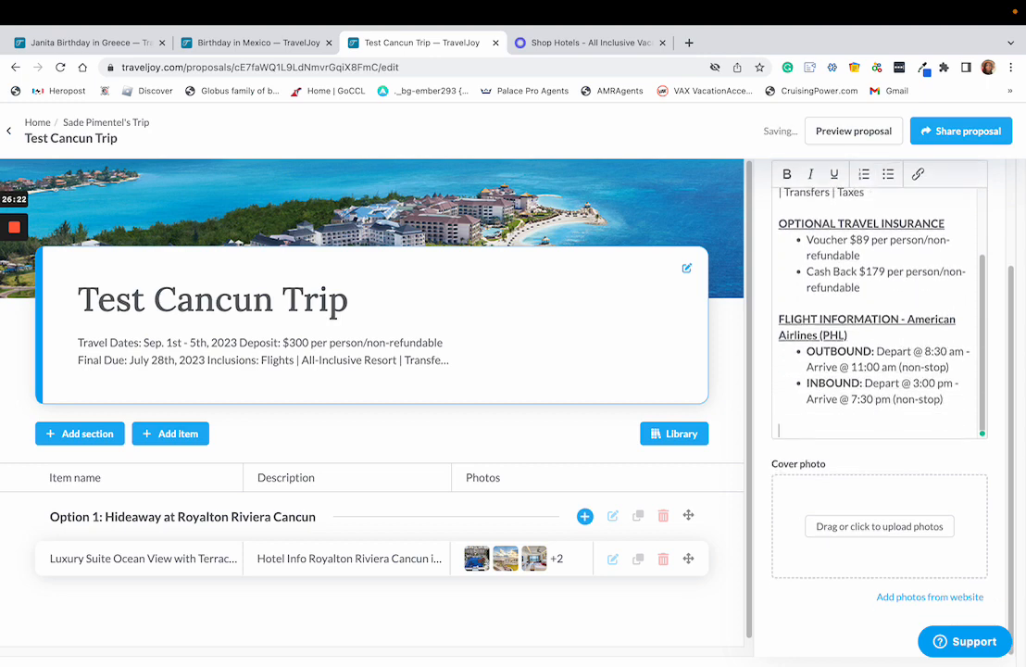
{"action": "type", "text": "PLEASE NOTE:"}
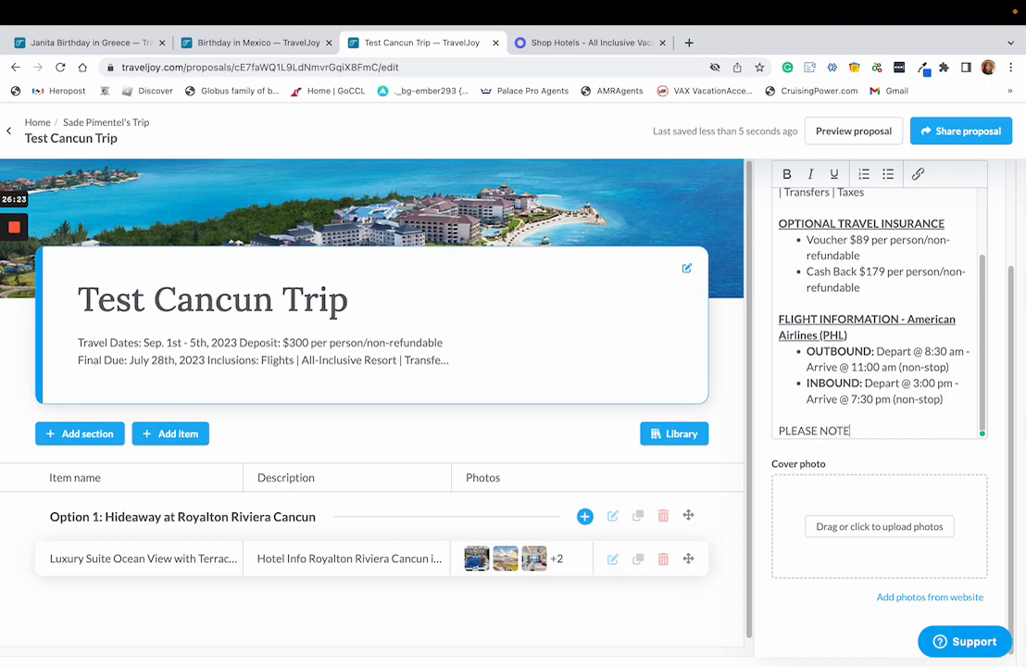
{"action": "key", "text": "BackSpace"}
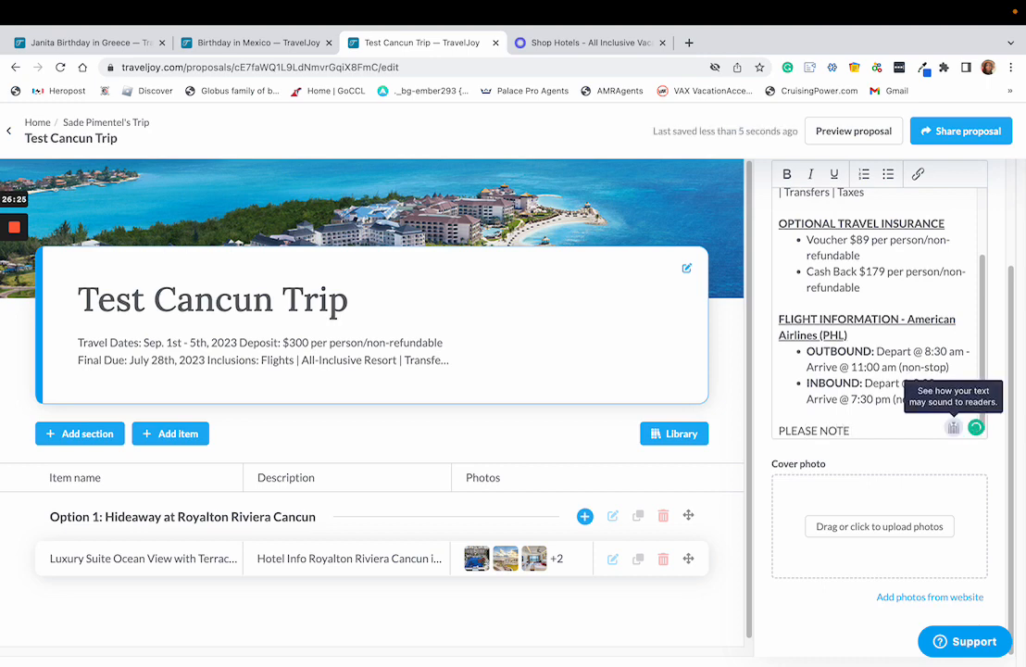
{"action": "type", "text": "**"}
{"action": "left_click", "coordinate": [778, 431]}
{"action": "type", "text": "****"}
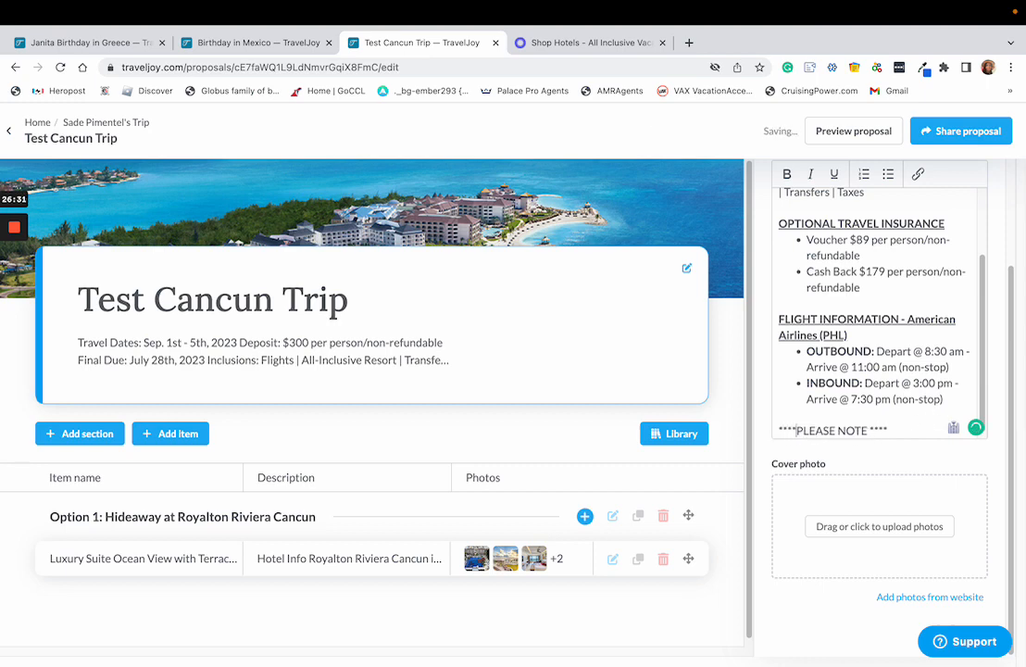
Italicize the please-note line below the flight information and adjust its asterisks to read "***PLEASE NOTE ***".
{"action": "left_click_drag", "start_coordinate": [907, 432], "coordinate": [745, 433]}
{"action": "left_click", "coordinate": [906, 429]}
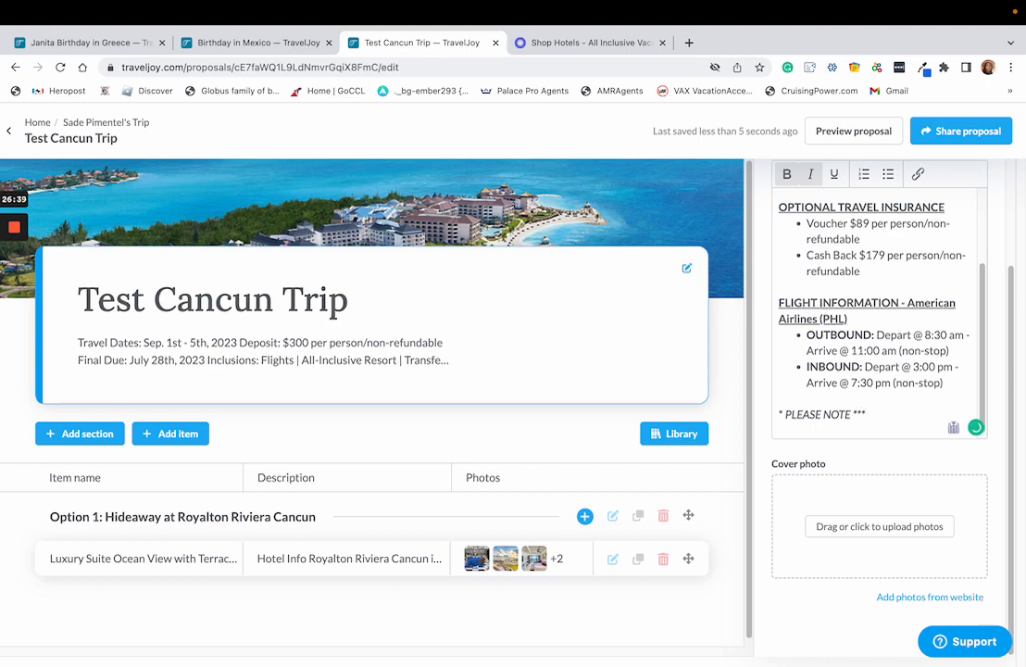
{"action": "key", "text": "BackSpace"}
{"action": "type", "text": "**"}
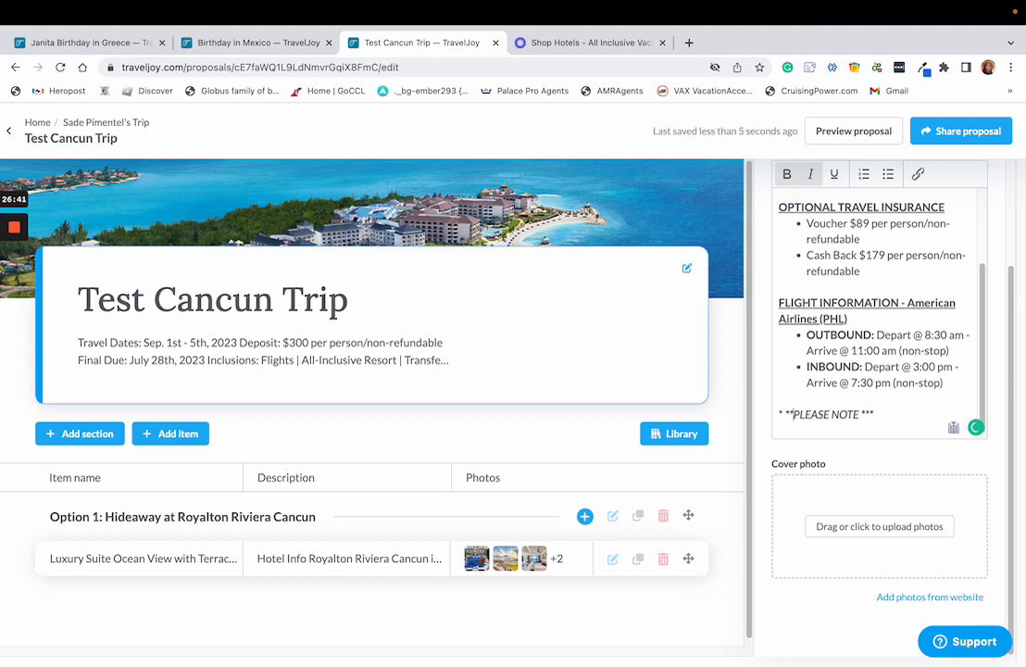
{"action": "key", "text": "Left"}
{"action": "key", "text": "BackSpace"}
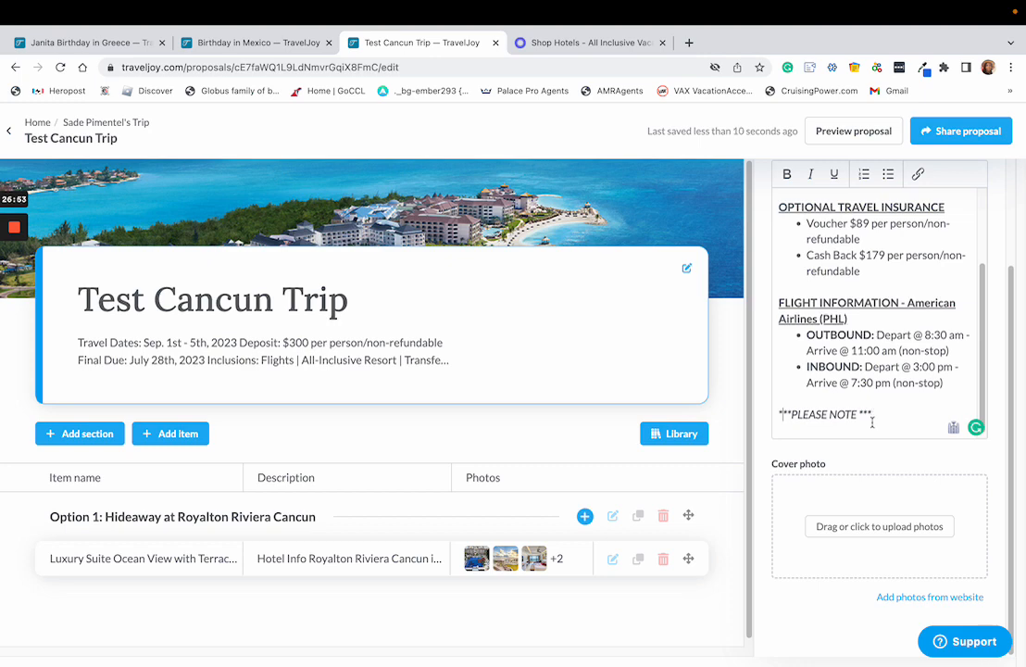
Start a bulleted list under the please-note heading with the item "All group payments are non-refundable".
{"action": "left_click", "coordinate": [876, 416]}
{"action": "key", "text": "Return"}
{"action": "left_click", "coordinate": [888, 174]}
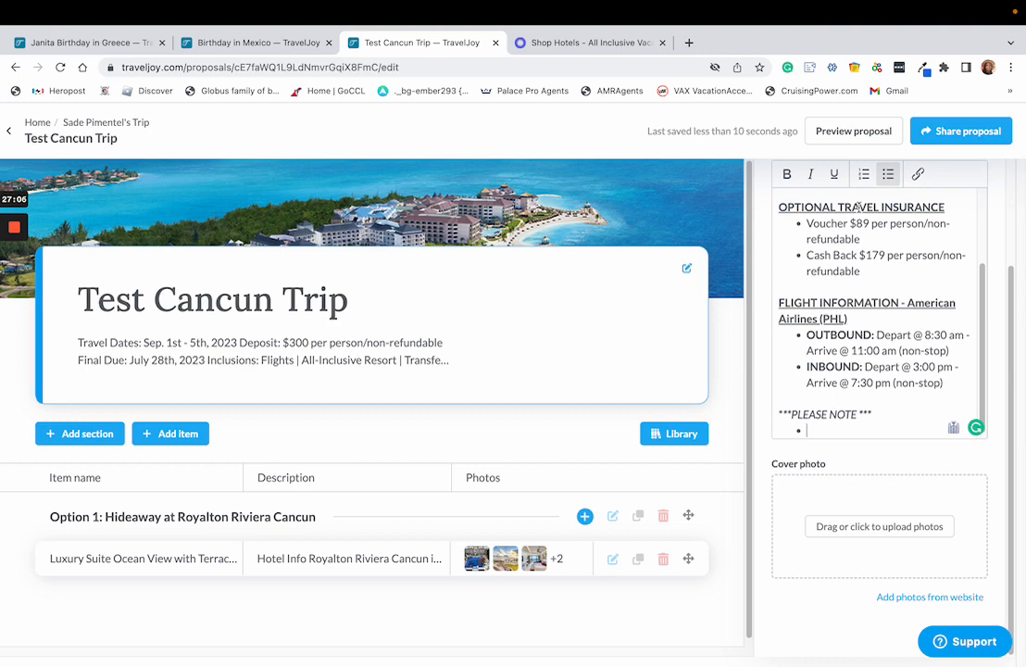
{"action": "type", "text": "All group pay"}
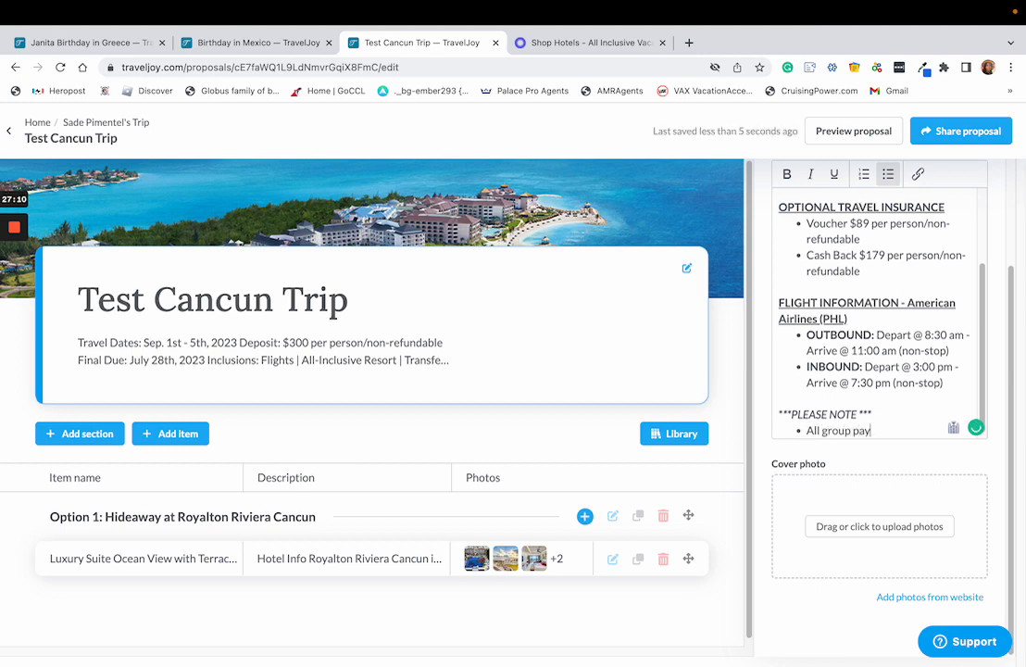
{"action": "type", "text": "ments are non-r"}
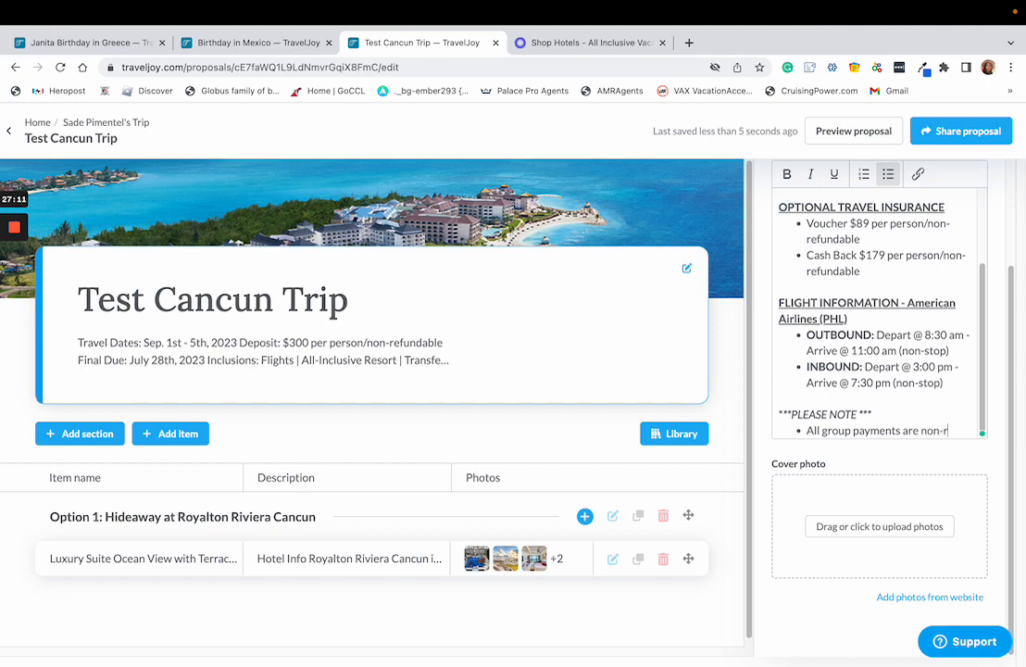
{"action": "type", "text": "efundable"}
Add a second please-note bullet reading "Prates & Space is subject to".
{"action": "key", "text": "Return"}
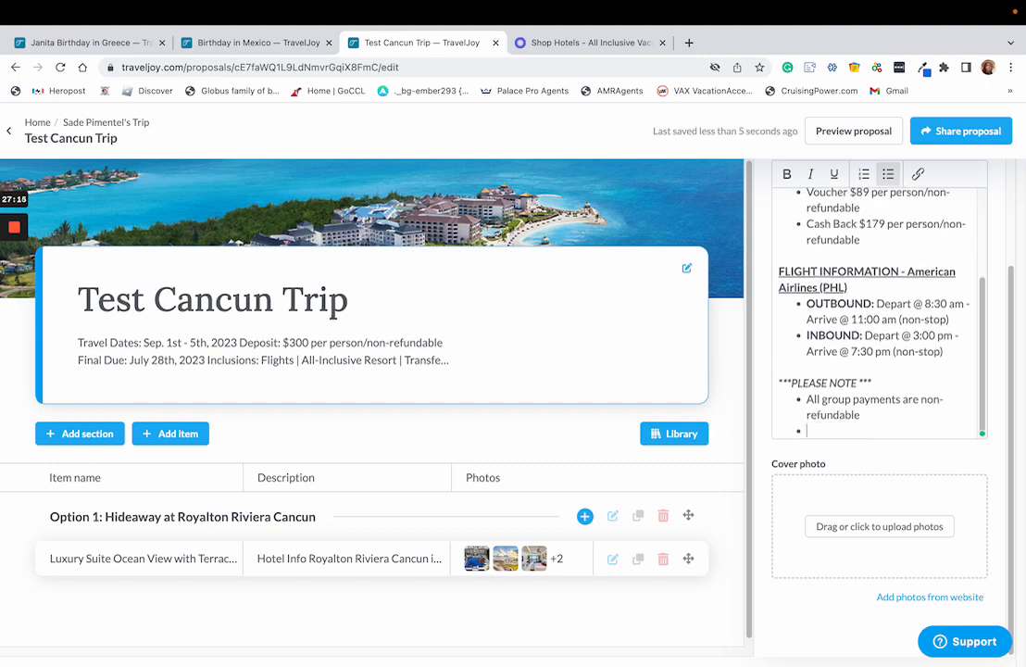
{"action": "type", "text": "Prates "}
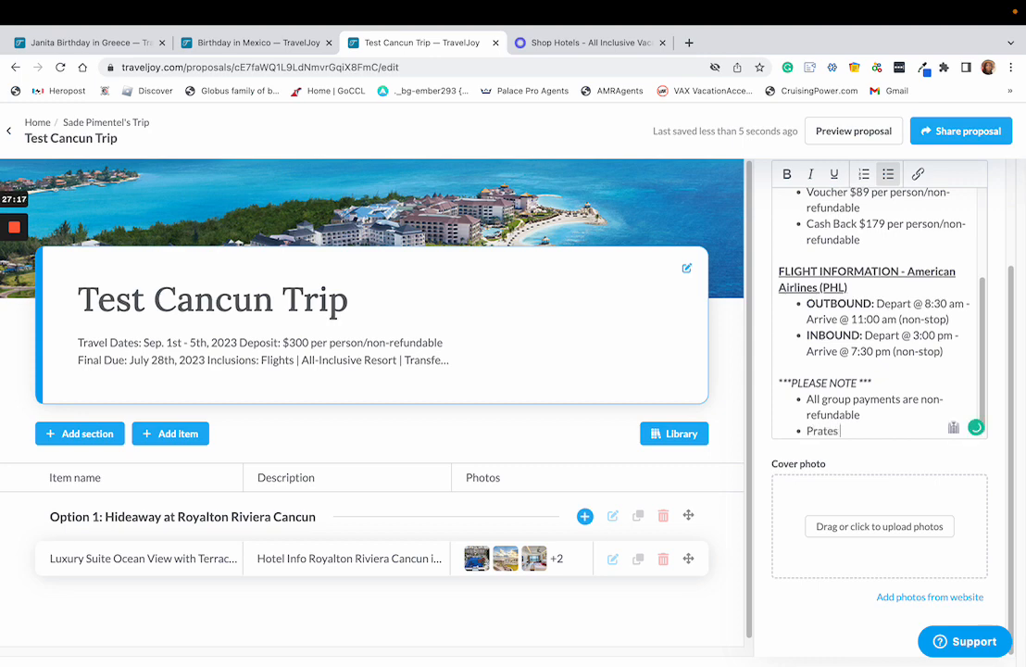
{"action": "type", "text": "& Space"}
{"action": "type", "text": "is subject to"}
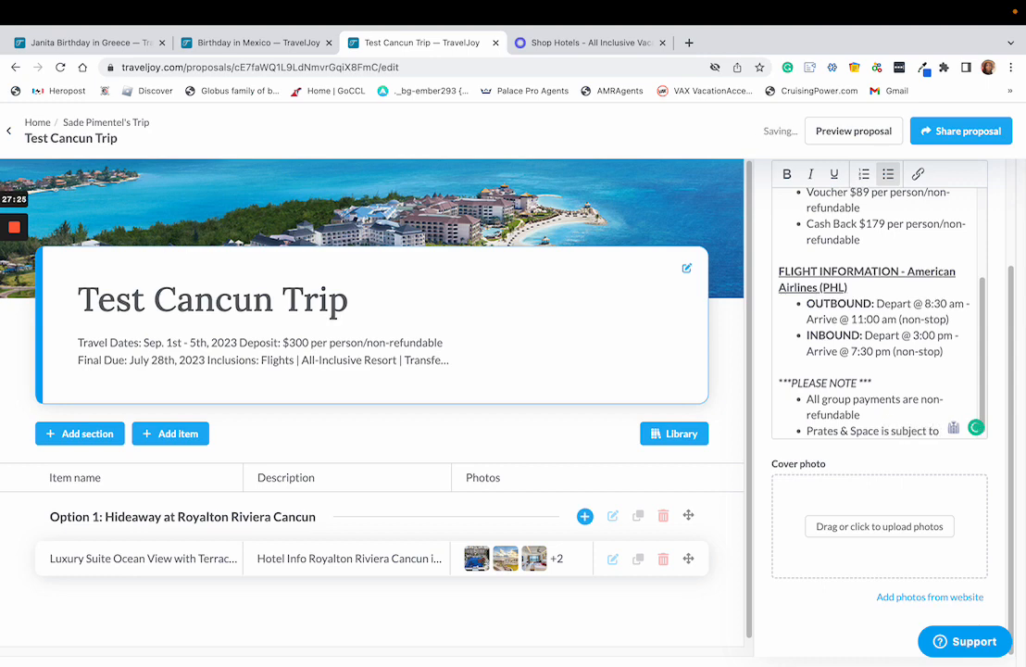
Complete the second PLEASE NOTE bullet so it reads "Rates & Space is subject to availability with an applied deposit".
{"action": "type", "text": " a"}
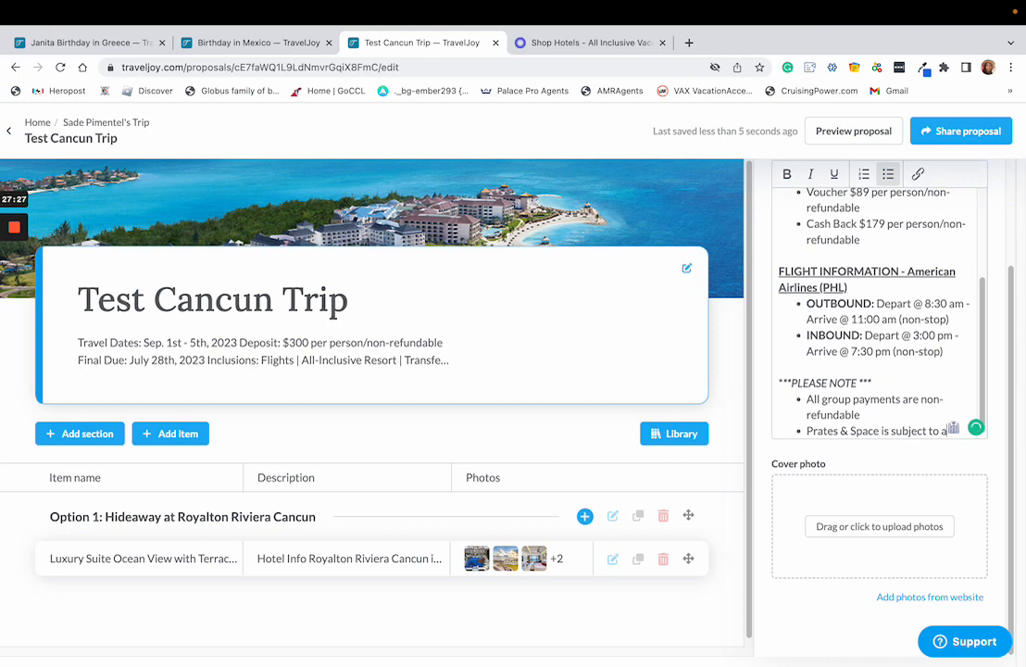
{"action": "type", "text": "vailability "}
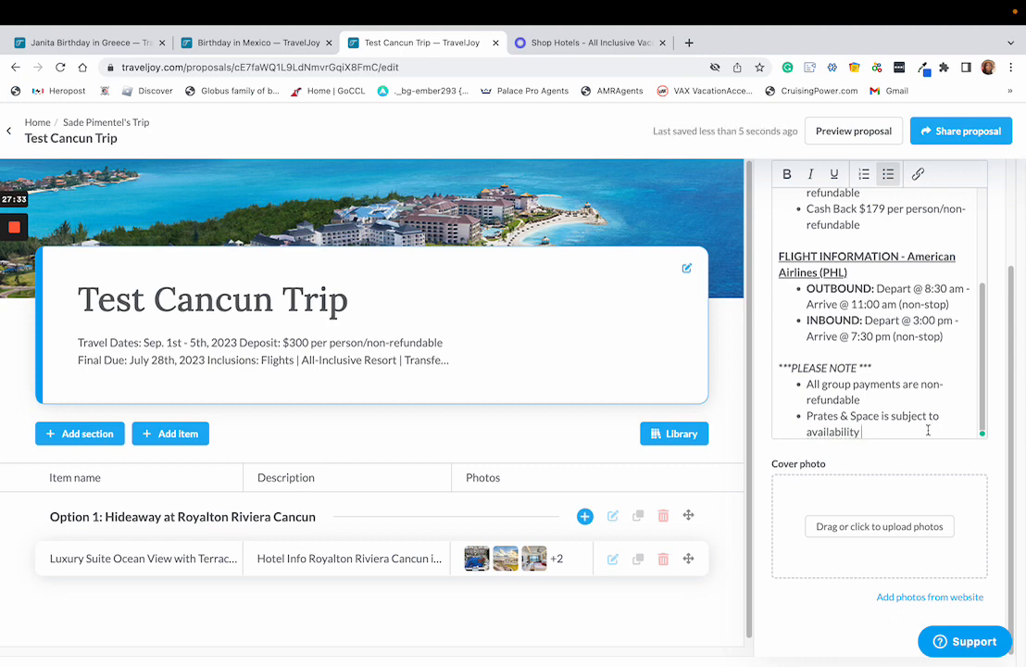
{"action": "type", "text": "with applied"}
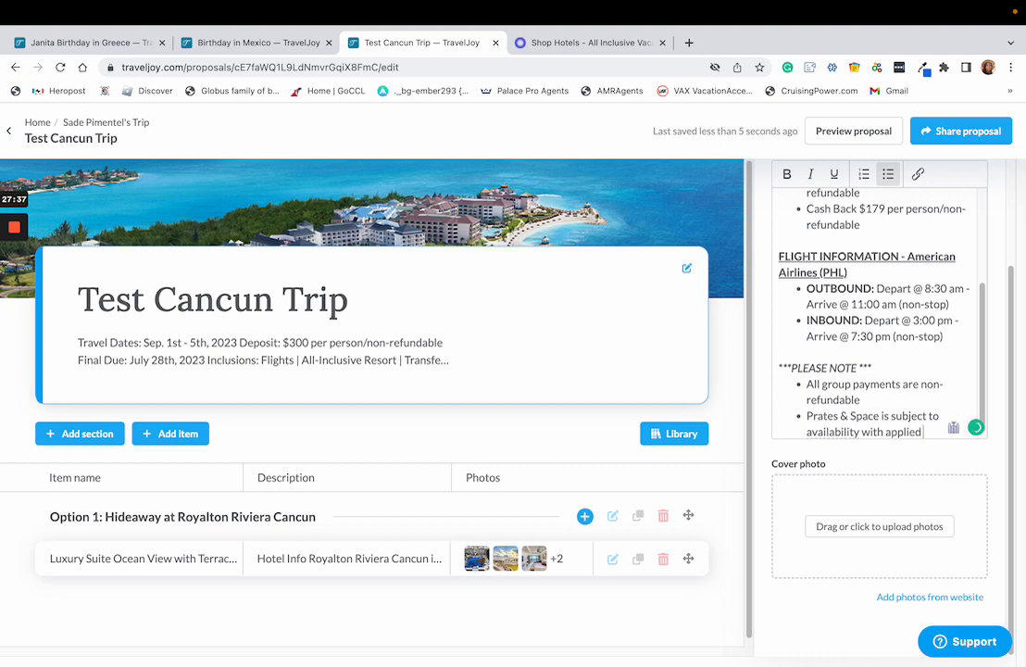
{"action": "type", "text": " deposit"}
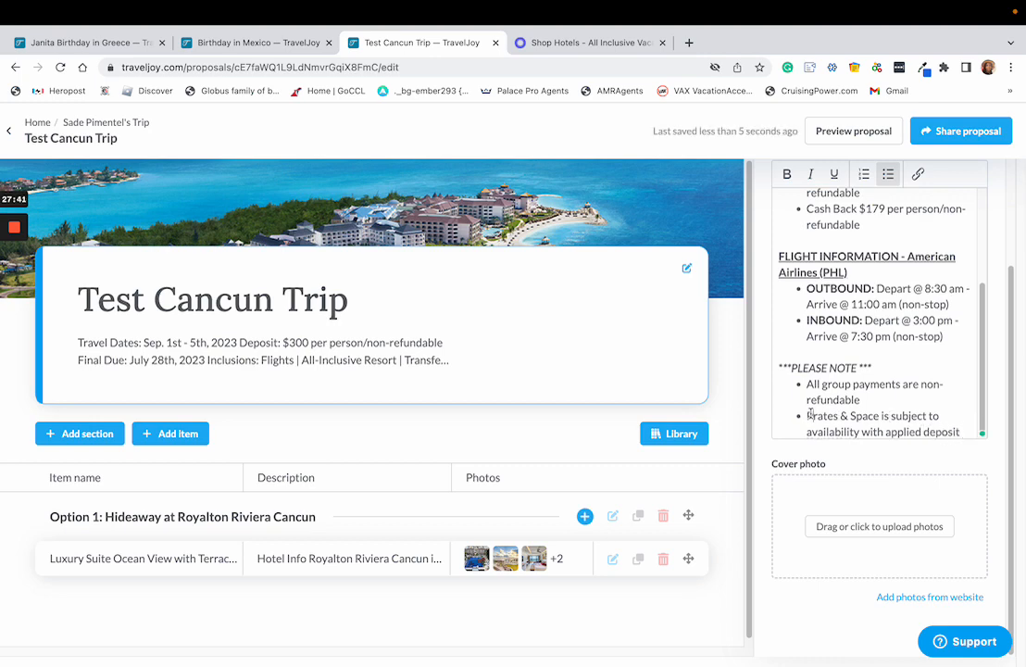
{"action": "left_click_drag", "start_coordinate": [815, 417], "coordinate": [808, 417]}
{"action": "type", "text": "R"}
{"action": "mouse_move", "coordinate": [906, 430]}
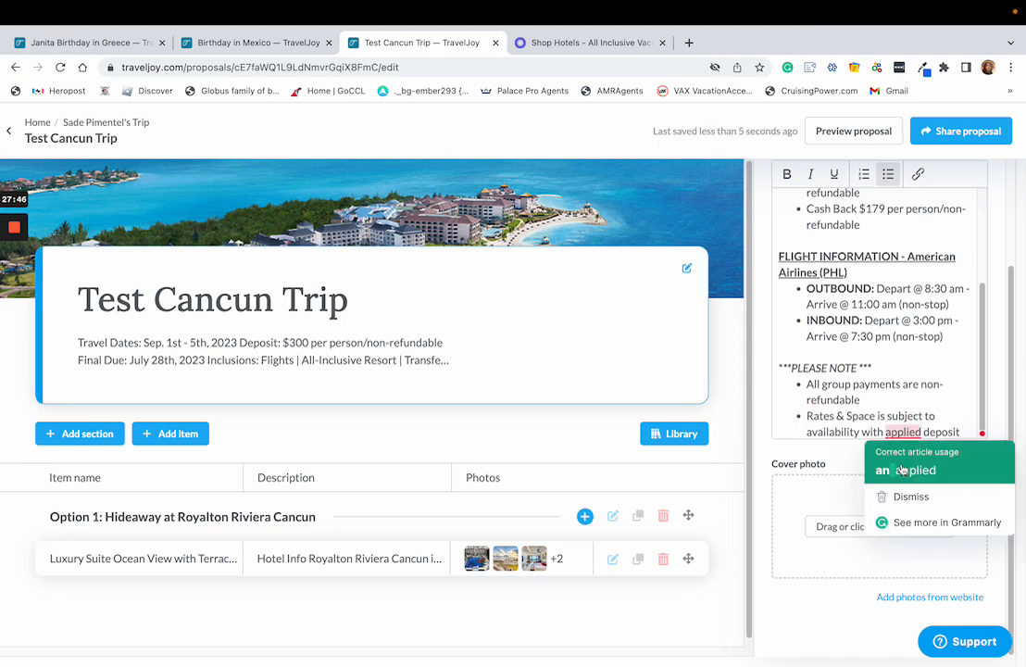
{"action": "left_click", "coordinate": [912, 470]}
{"action": "scroll", "coordinate": [919, 406], "scroll_direction": "down", "scroll_amount": 1}
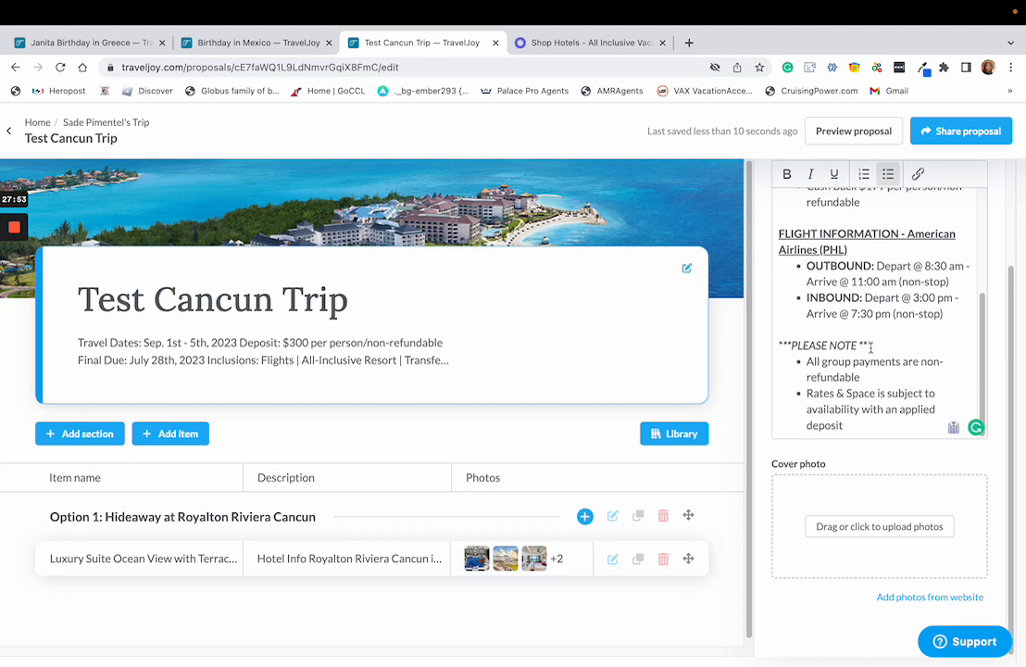
Bold and underline the "***PLEASE NOTE ***" heading in the trip description.
{"action": "left_click_drag", "start_coordinate": [873, 344], "coordinate": [781, 345]}
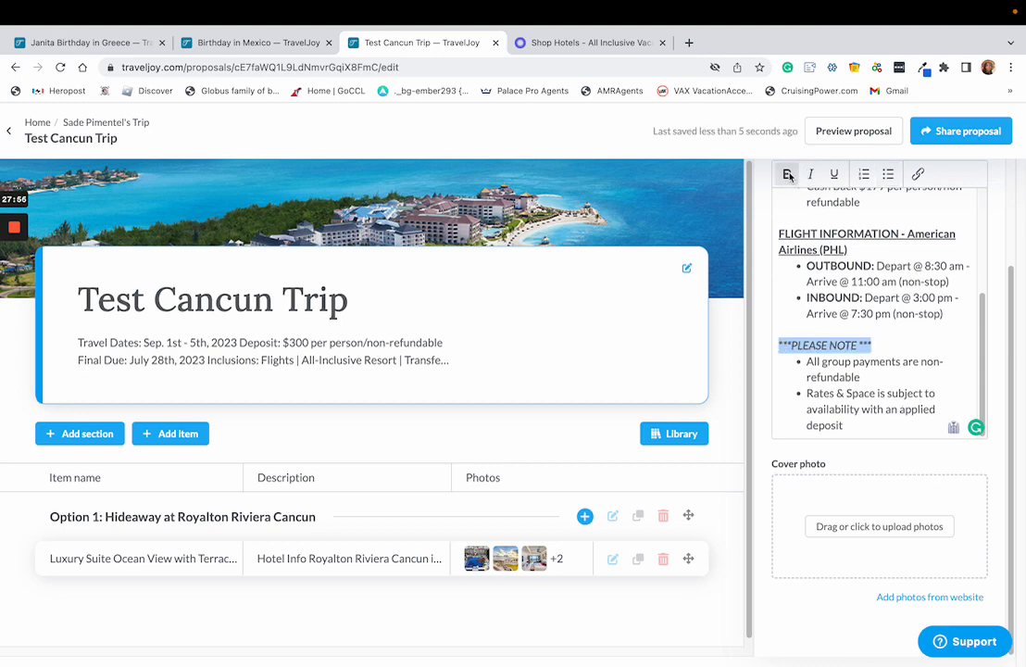
{"action": "left_click", "coordinate": [837, 175]}
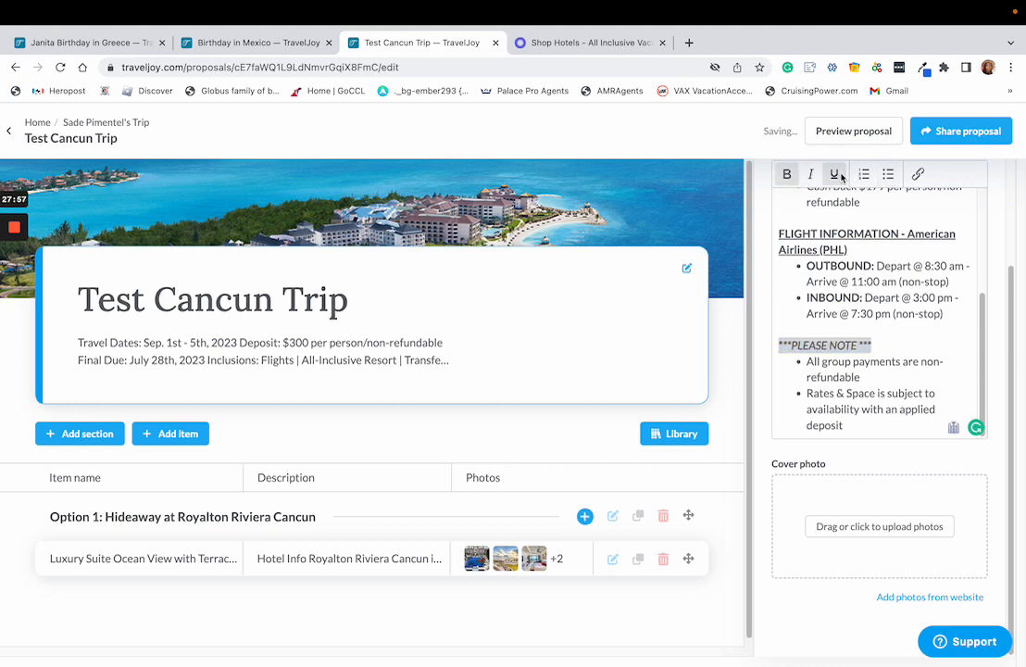
{"action": "left_click", "coordinate": [906, 363]}
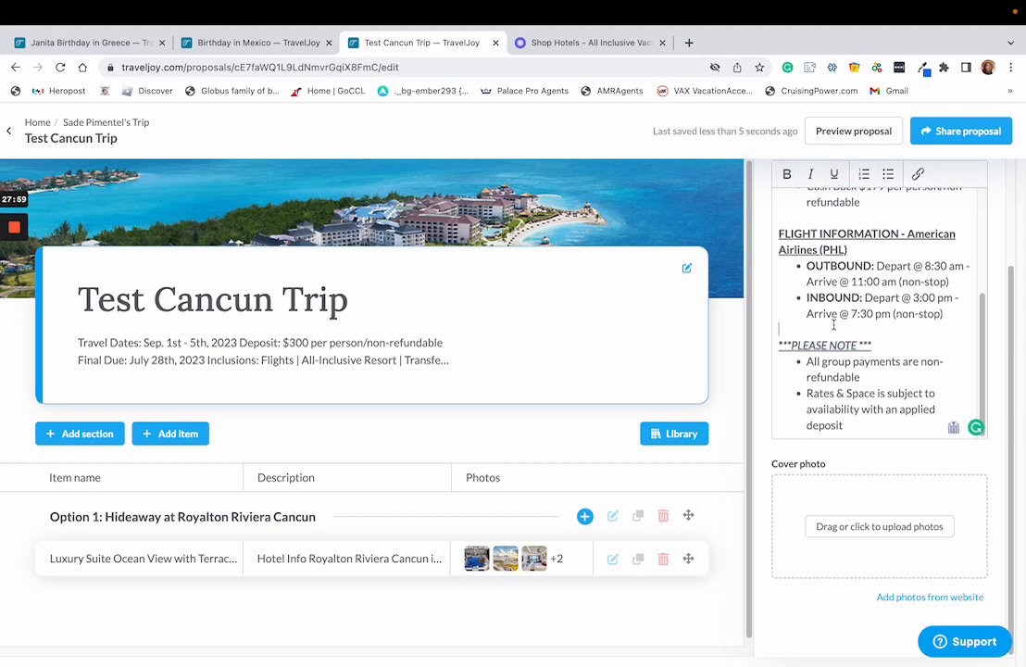
{"action": "scroll", "coordinate": [887, 389], "scroll_direction": "up", "scroll_amount": 3}
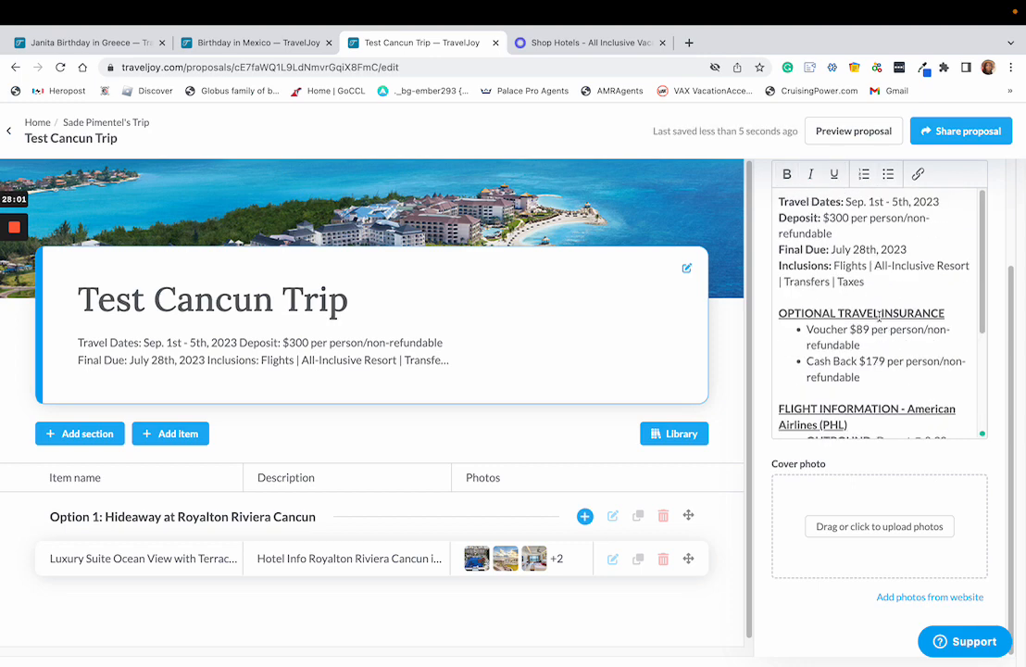
{"action": "scroll", "coordinate": [886, 334], "scroll_direction": "down", "scroll_amount": 3}
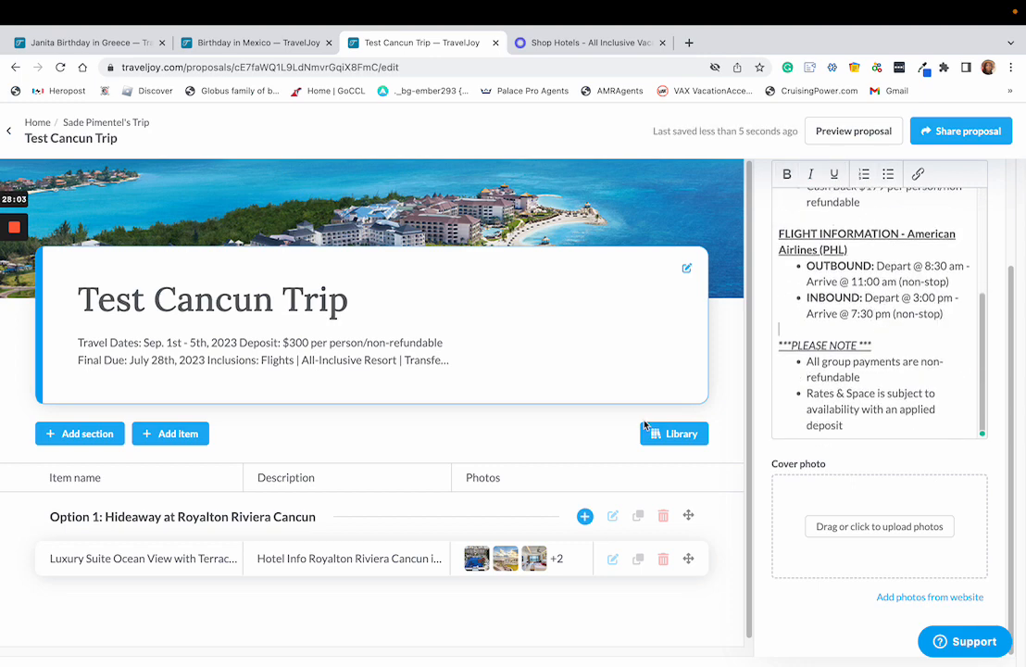
Open the Option 1 section for editing and look up the total package price in the Vacation Express quote.
{"action": "left_click", "coordinate": [280, 530]}
{"action": "left_click", "coordinate": [556, 43]}
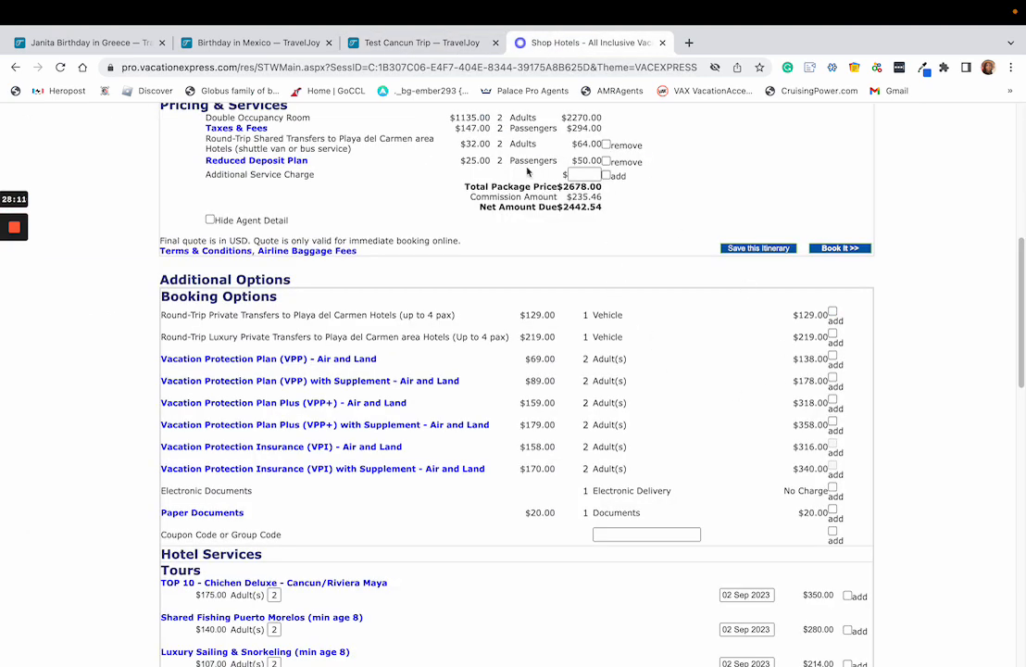
{"action": "left_click_drag", "start_coordinate": [563, 186], "coordinate": [605, 186]}
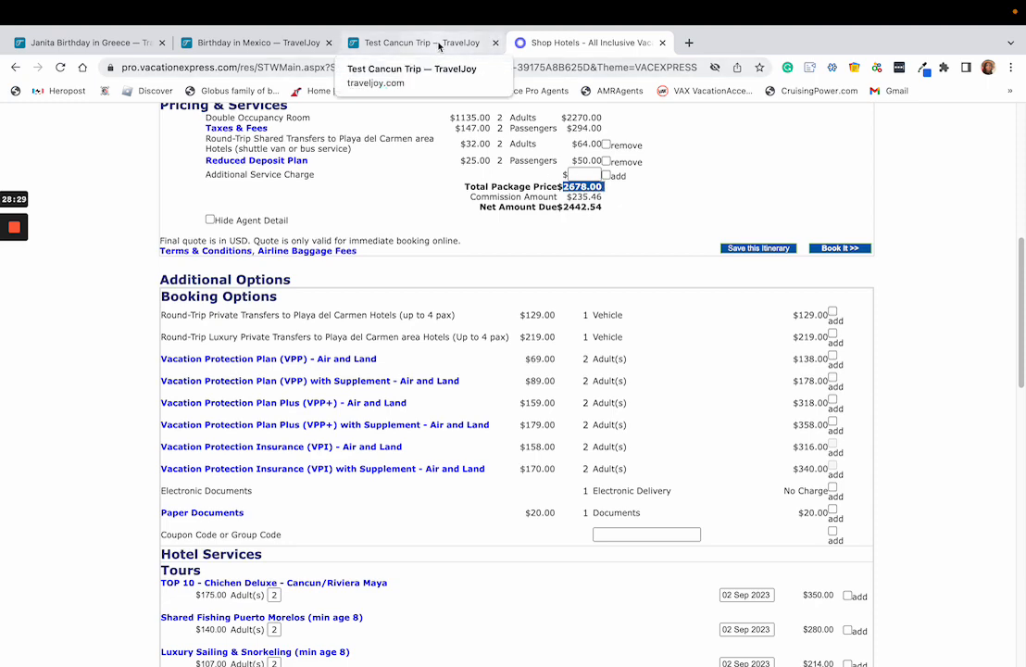
{"action": "left_click", "coordinate": [439, 44]}
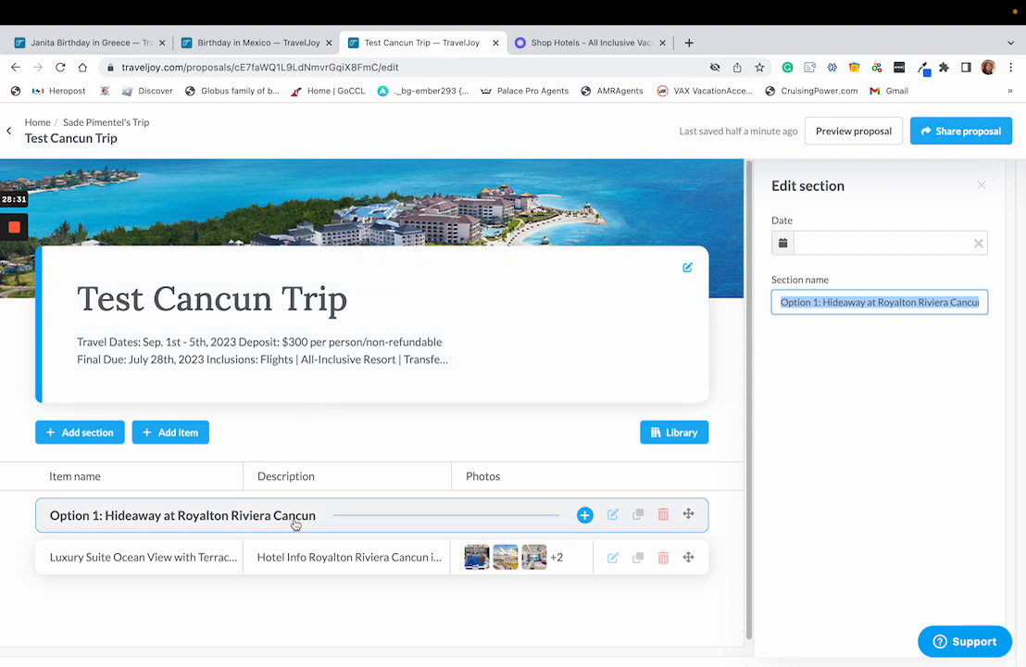
Append "$1,339 per person" to the Option 1 section name and copy the full name.
{"action": "key", "text": "Right"}
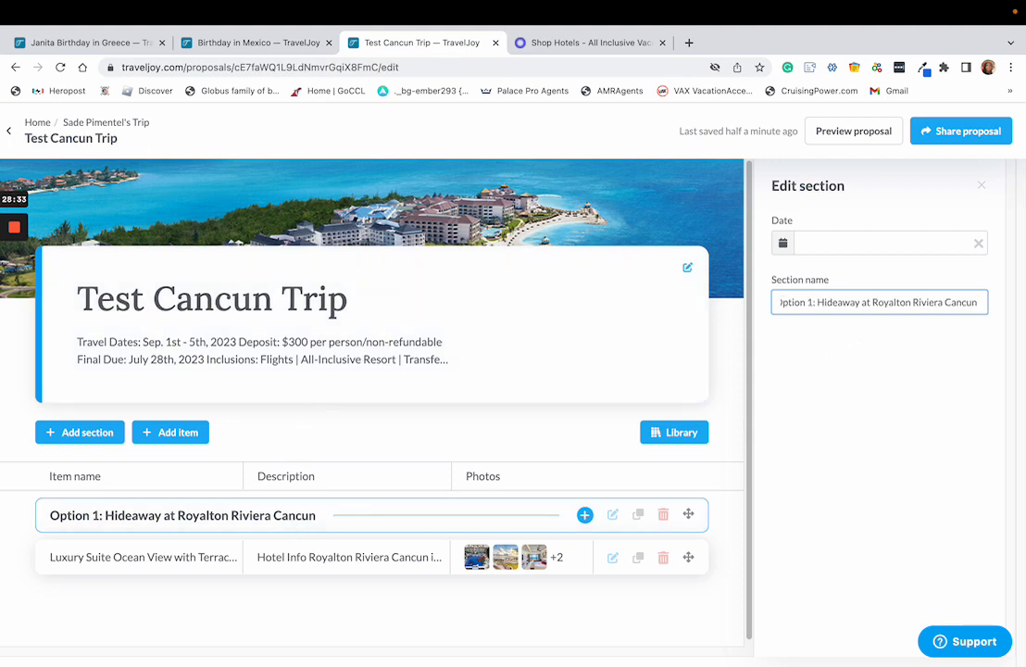
{"action": "type", "text": "$1"}
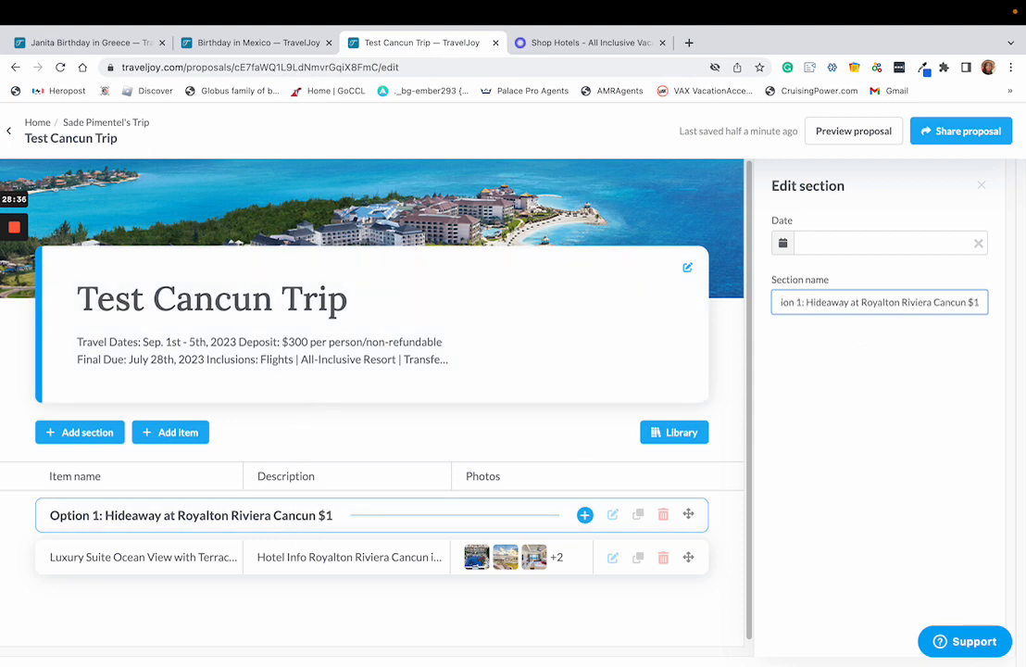
{"action": "type", "text": ",33"}
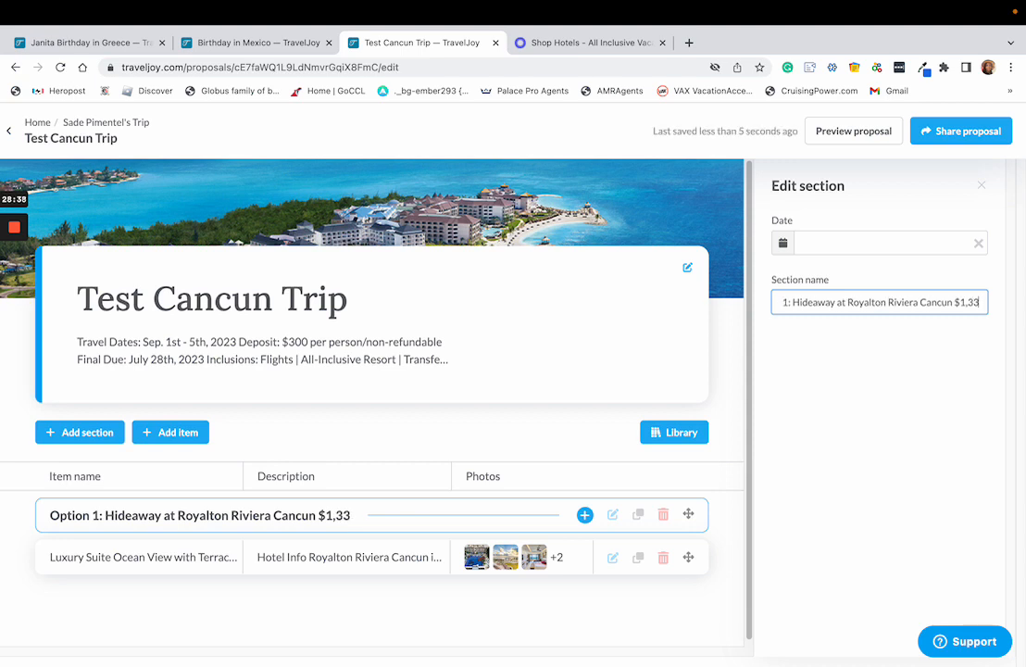
{"action": "type", "text": "9 per person"}
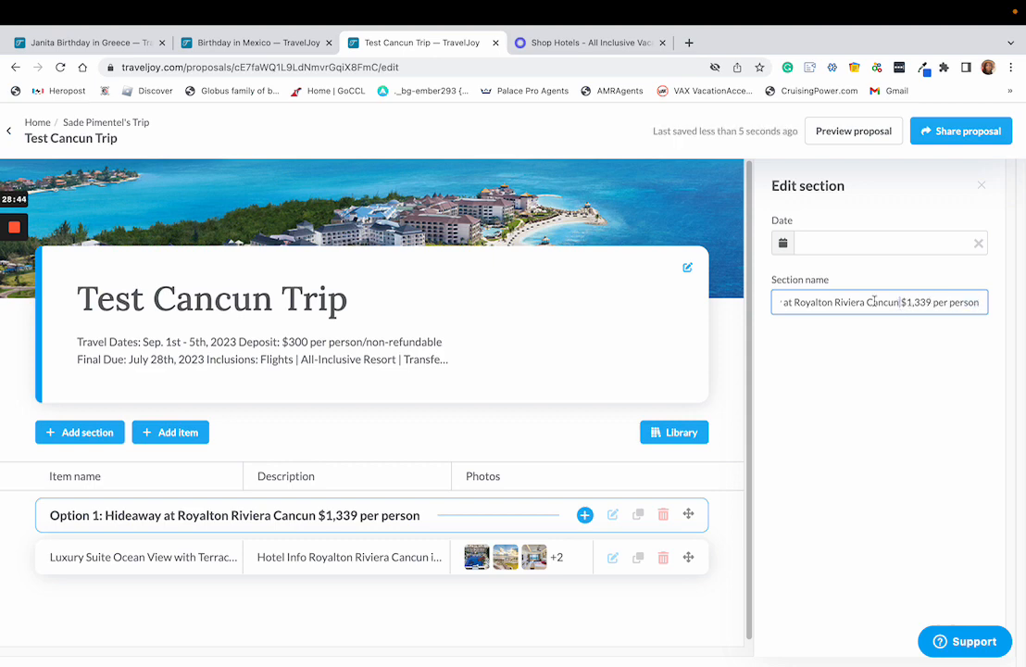
{"action": "triple_click", "coordinate": [874, 301]}
{"action": "key", "text": "super+c"}
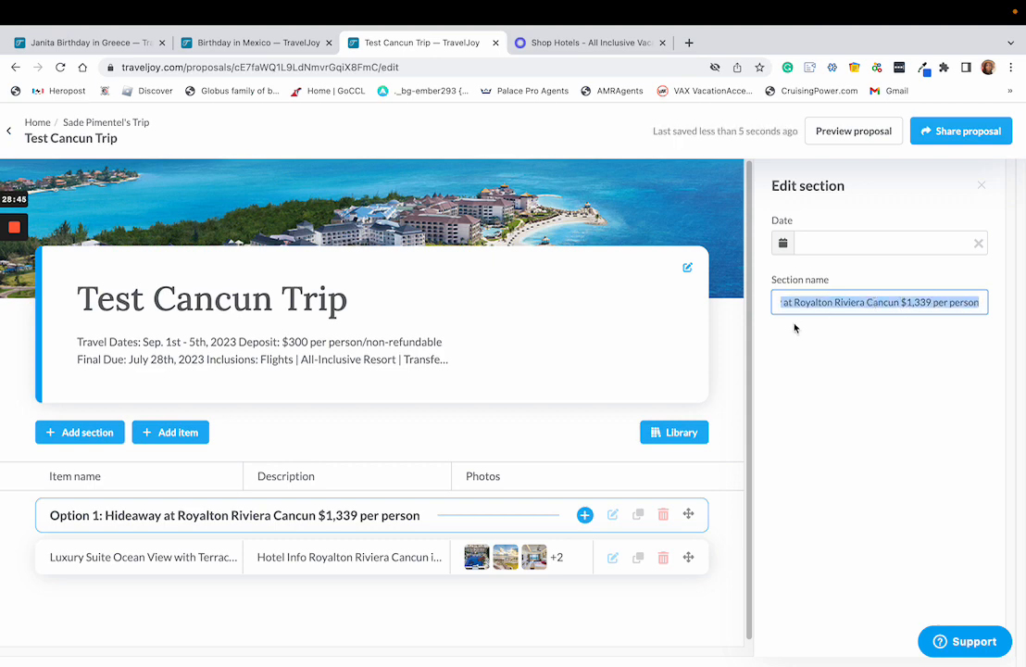
Add the heading "PACKAGE OPTIONS & RATES" between the inbound flight and the PLEASE NOTE heading in the trip description, with blank lines around it.
{"action": "left_click", "coordinate": [687, 267]}
{"action": "scroll", "coordinate": [889, 389], "scroll_direction": "down", "scroll_amount": 5}
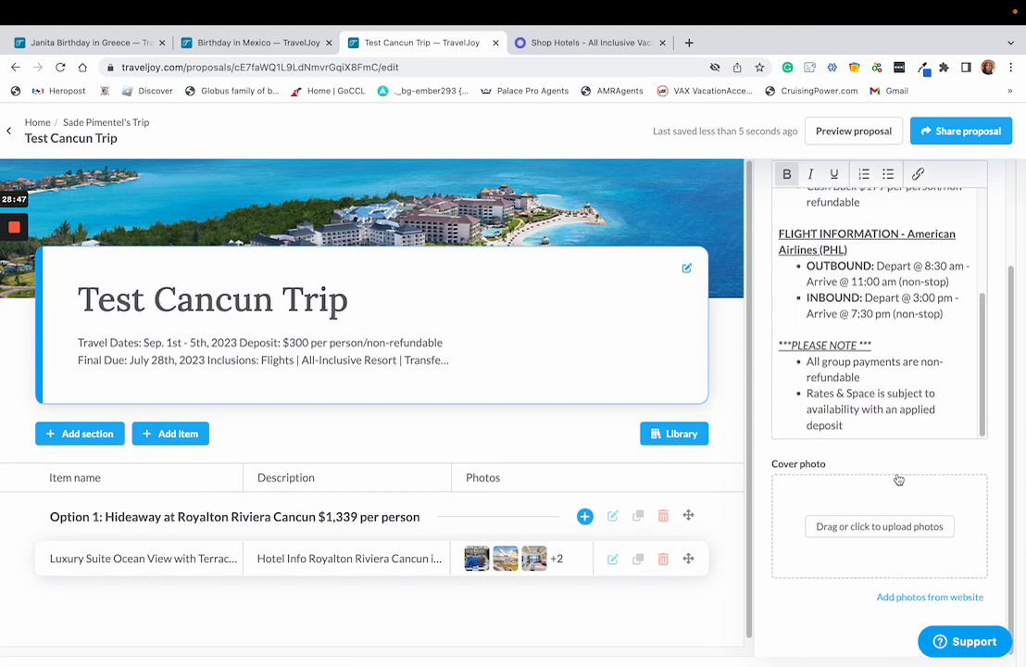
{"action": "left_click", "coordinate": [946, 314]}
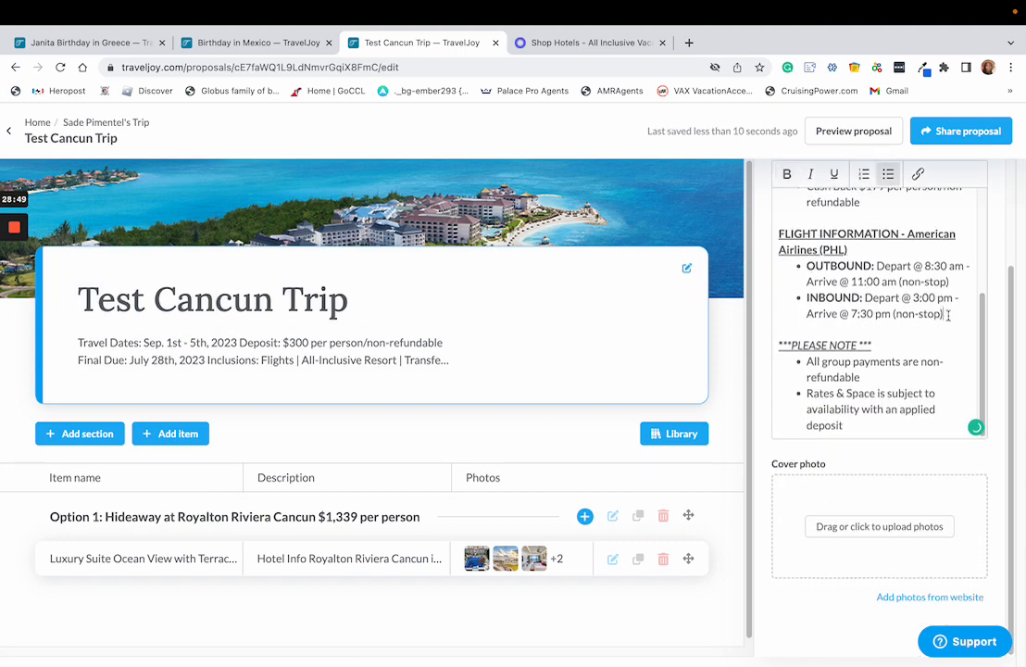
{"action": "key", "text": "Return"}
{"action": "key", "text": "Return"}
{"action": "key", "text": "Return"}
{"action": "key", "text": "Return"}
{"action": "key", "text": "Return"}
{"action": "left_click", "coordinate": [801, 363]}
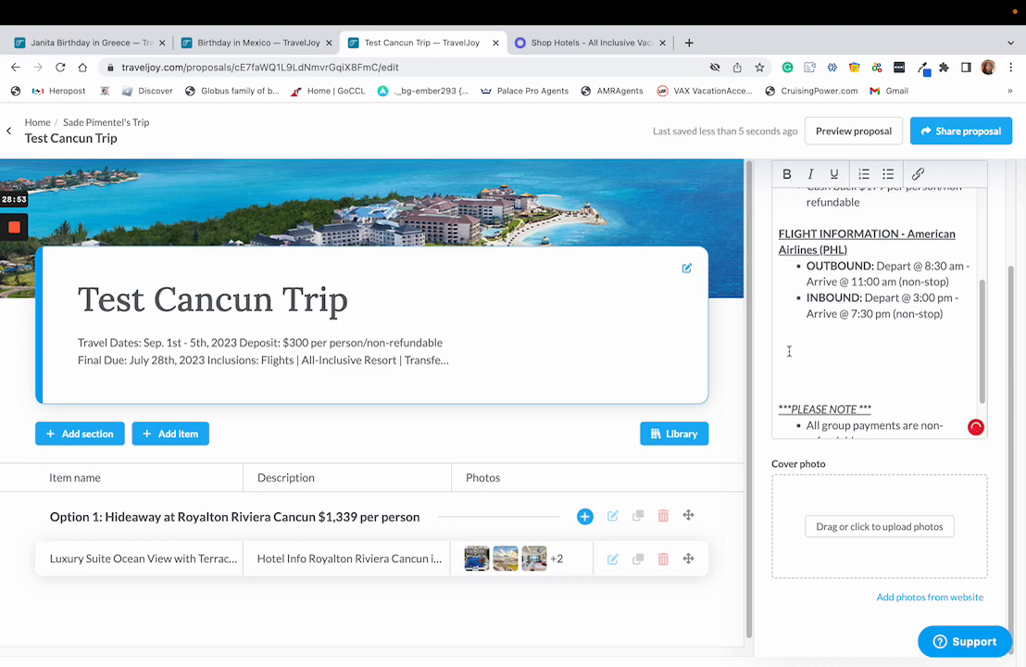
{"action": "type", "text": "PACKAGE OPTIO"}
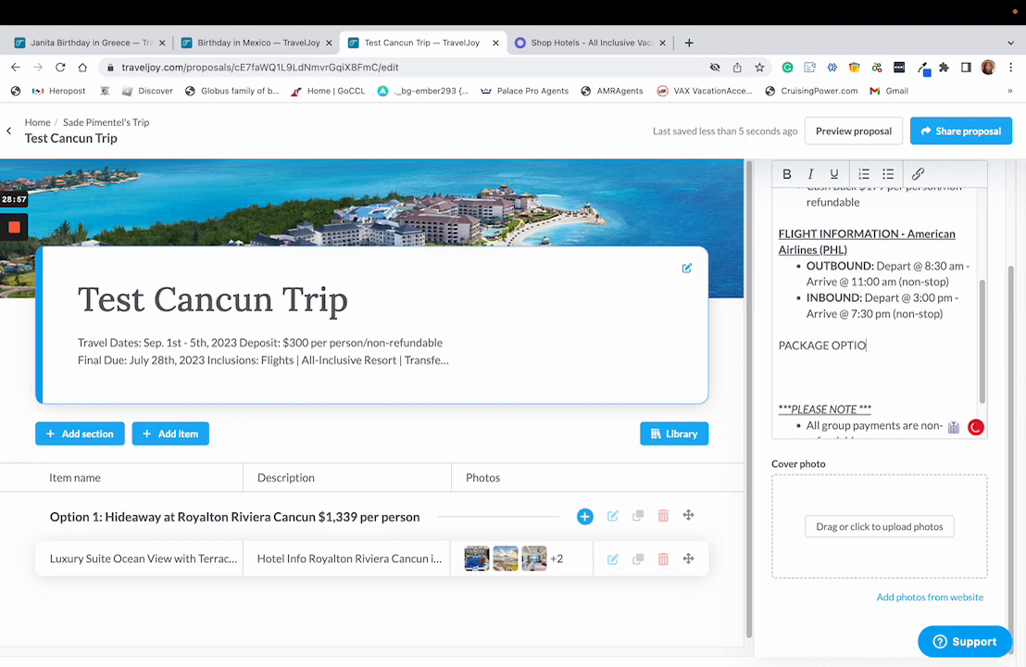
{"action": "type", "text": "NS & RATES"}
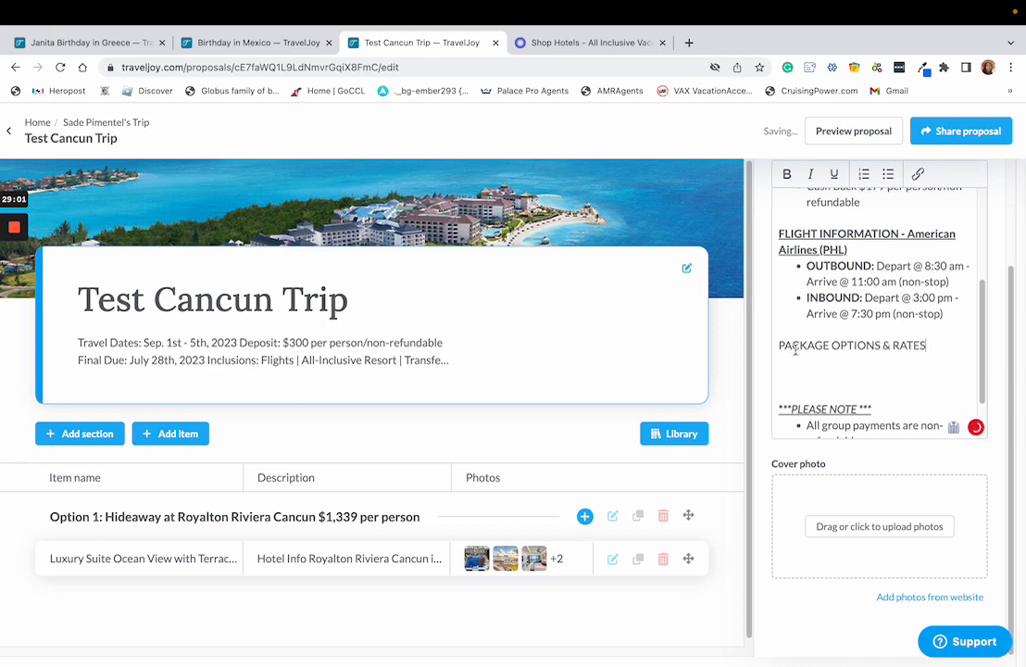
Bold and underline the "PACKAGE OPTIONS & RATES" heading.
{"action": "key", "text": "shift+Home"}
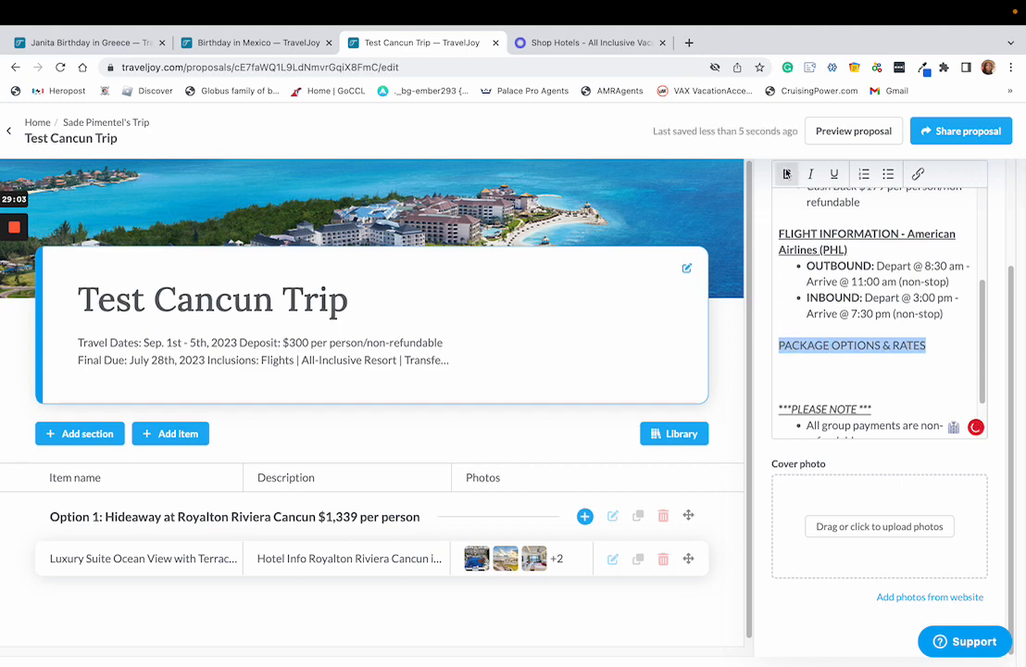
{"action": "left_click", "coordinate": [786, 174]}
{"action": "left_click", "coordinate": [833, 175]}
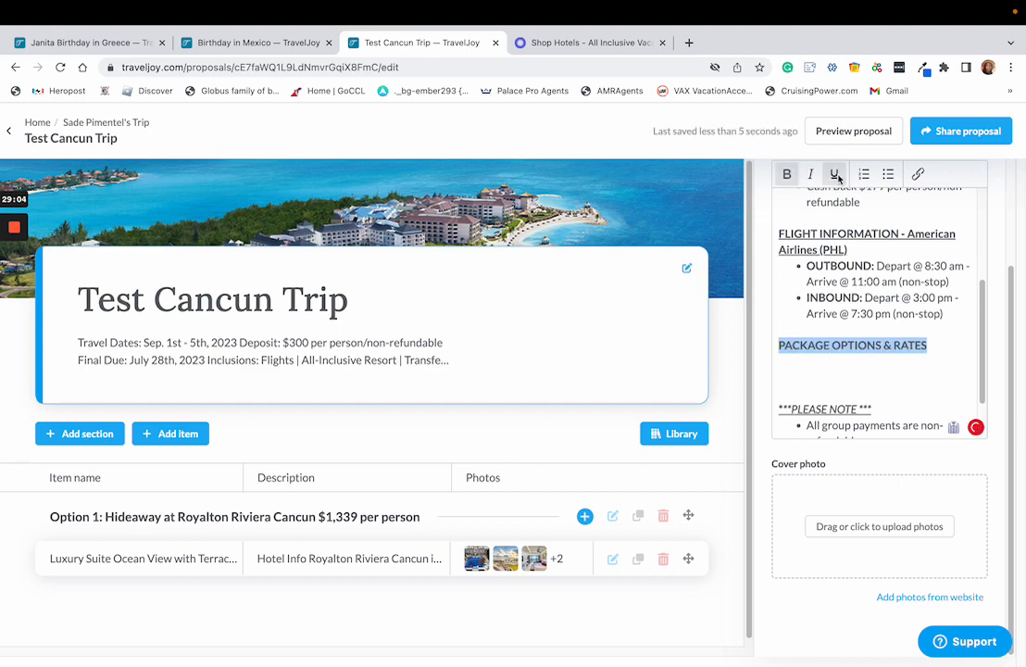
Paste the copied Option 1 name and rate as a bullet below the package options heading and bold "Option 1:".
{"action": "left_click", "coordinate": [817, 372]}
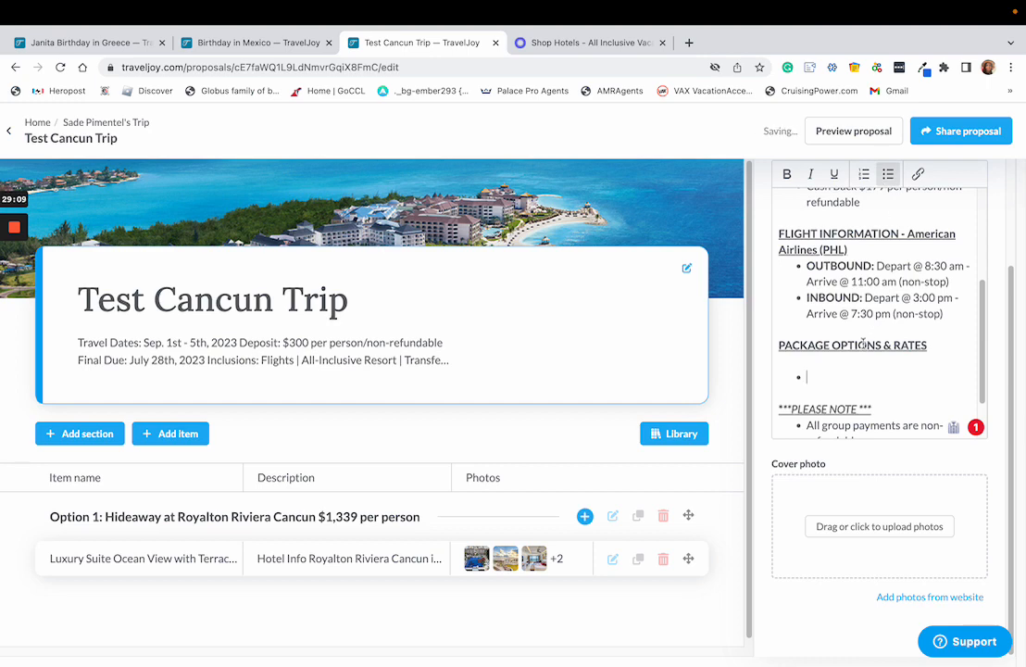
{"action": "key", "text": "super+v"}
{"action": "left_click_drag", "start_coordinate": [852, 379], "coordinate": [806, 377]}
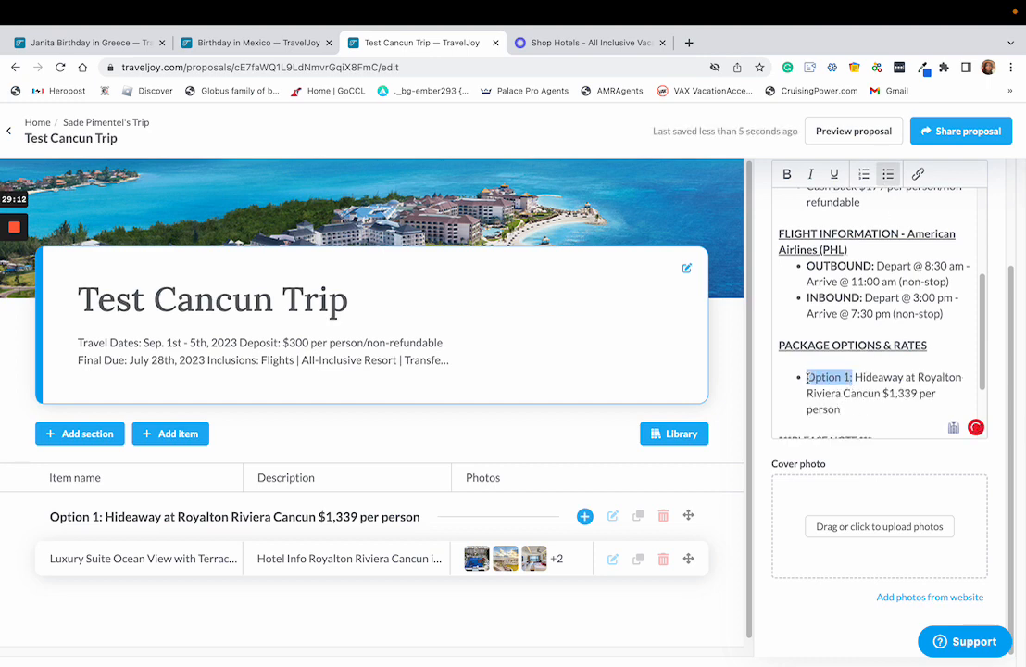
{"action": "left_click", "coordinate": [788, 174]}
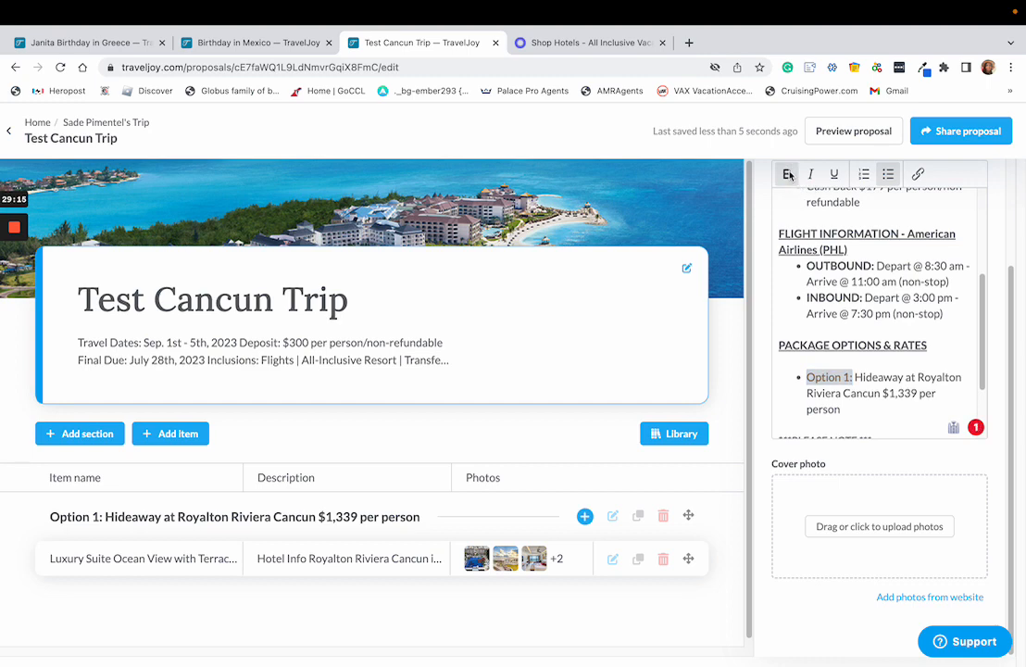
Insert two extra blank lines between the Option 1 bullet and the PLEASE NOTE heading.
{"action": "left_click", "coordinate": [852, 433]}
{"action": "scroll", "coordinate": [852, 371], "scroll_direction": "down", "scroll_amount": 2}
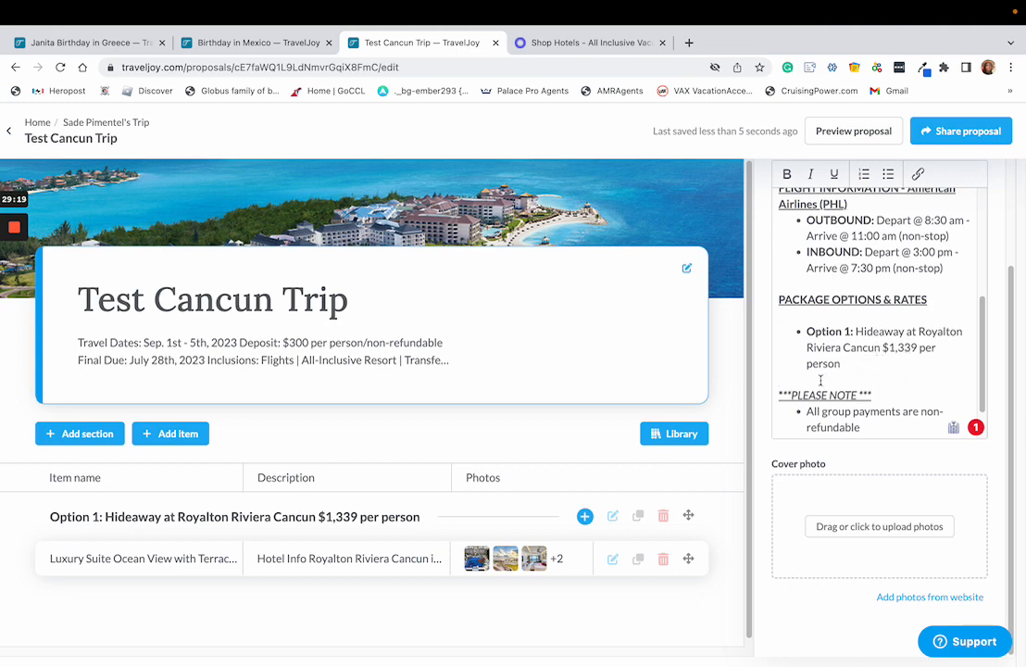
{"action": "key", "text": "Return"}
{"action": "key", "text": "Return"}
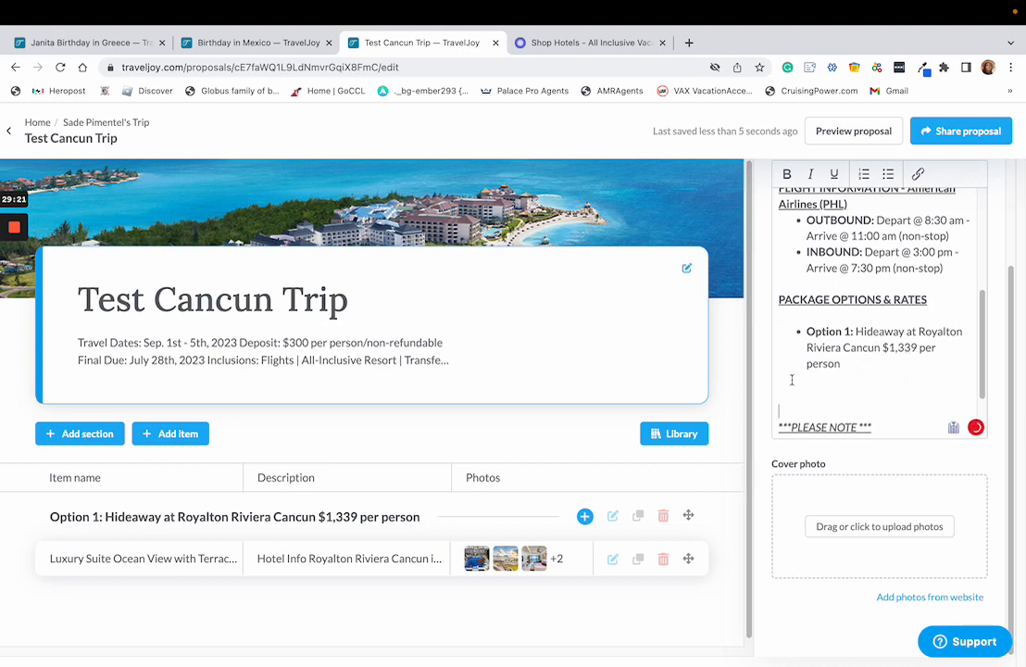
{"action": "scroll", "coordinate": [847, 393], "scroll_direction": "down", "scroll_amount": 2}
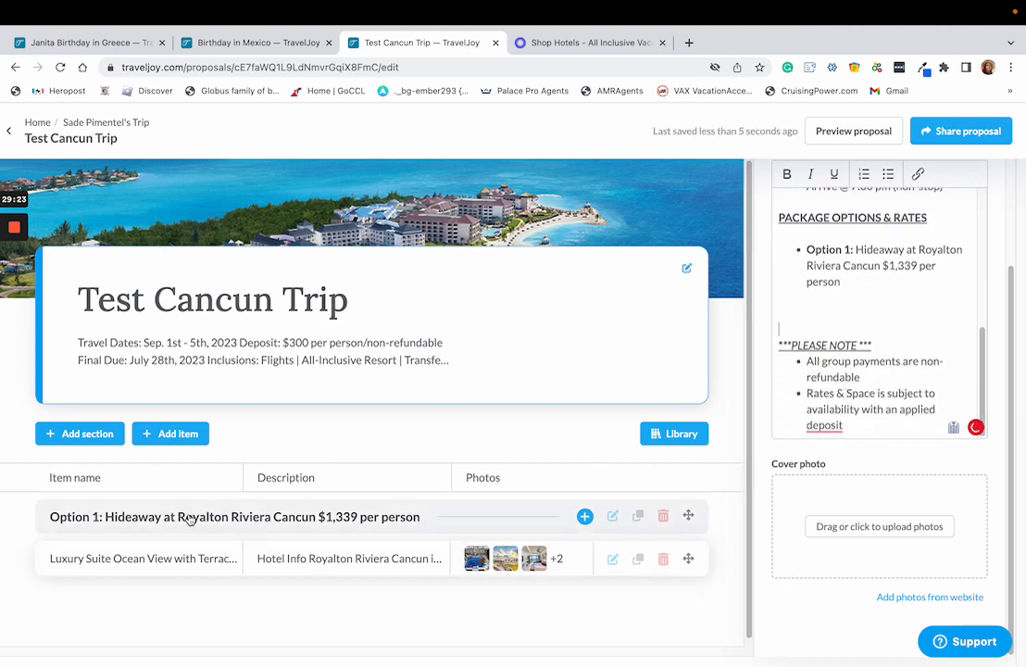
Add a new empty section below Option 1 and a blank item inside it.
{"action": "left_click", "coordinate": [93, 433]}
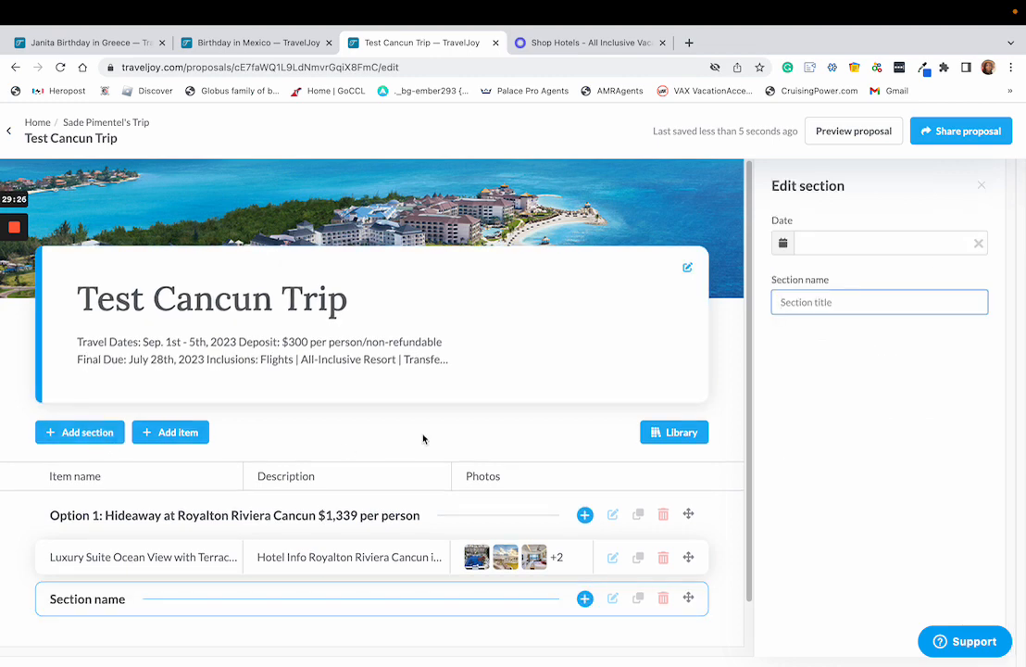
{"action": "left_click", "coordinate": [182, 434]}
{"action": "left_click", "coordinate": [156, 463]}
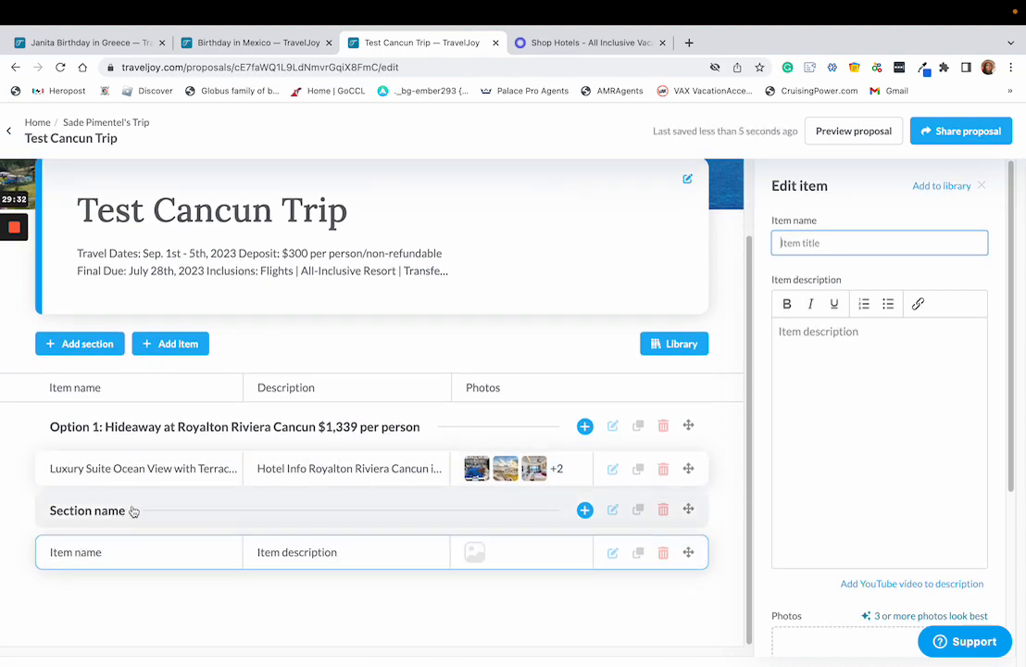
Duplicate the empty section twice and arrange the rows so the blank item sits directly under the first empty section.
{"action": "left_click", "coordinate": [638, 510]}
{"action": "left_click", "coordinate": [640, 594]}
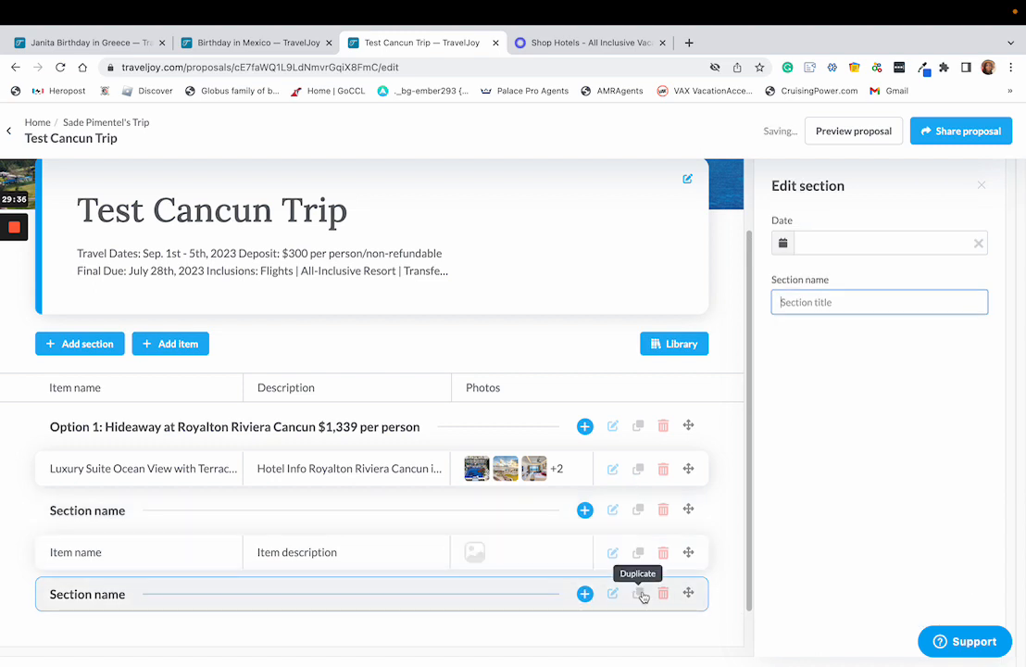
{"action": "scroll", "coordinate": [513, 585], "scroll_direction": "down", "scroll_amount": 2}
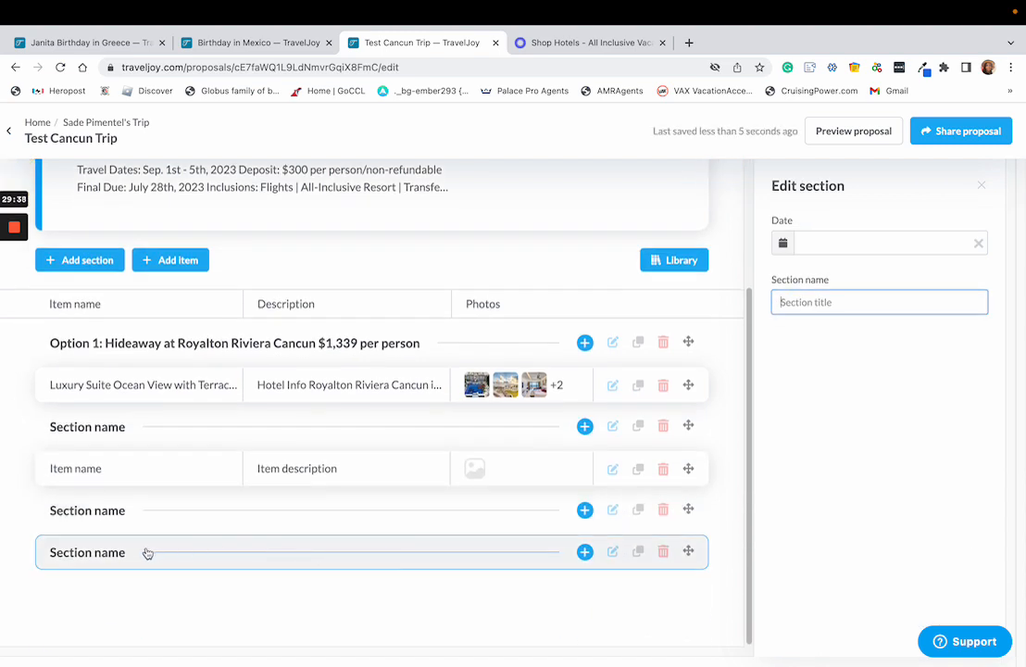
{"action": "left_click_drag", "start_coordinate": [144, 552], "coordinate": [145, 449]}
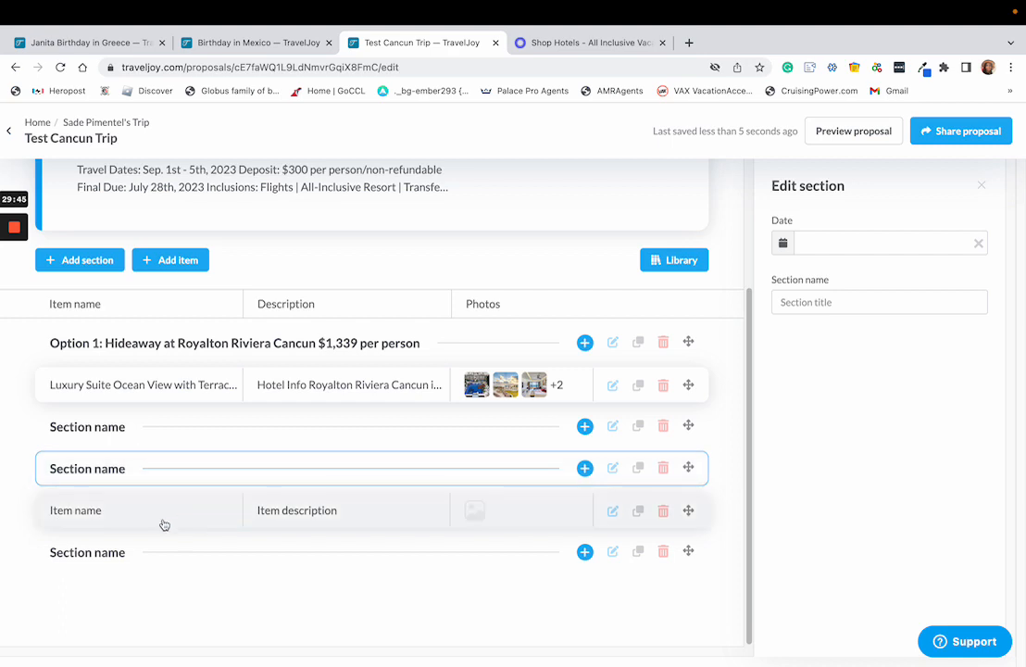
{"action": "left_click_drag", "start_coordinate": [161, 522], "coordinate": [148, 472]}
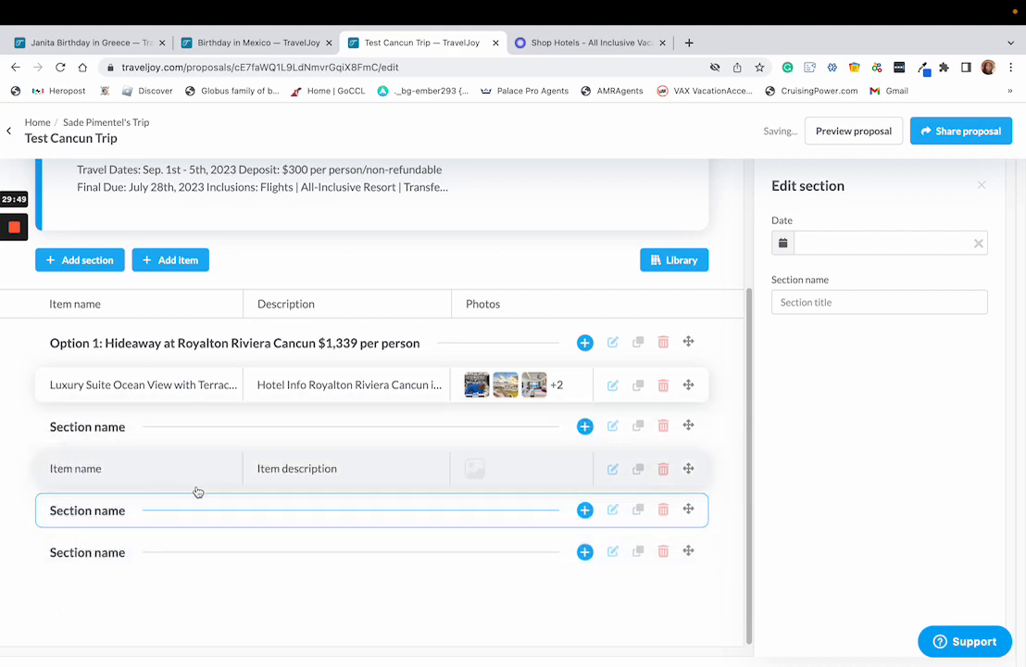
Delete the surplus empty section at the end of the proposal.
{"action": "left_click", "coordinate": [671, 556]}
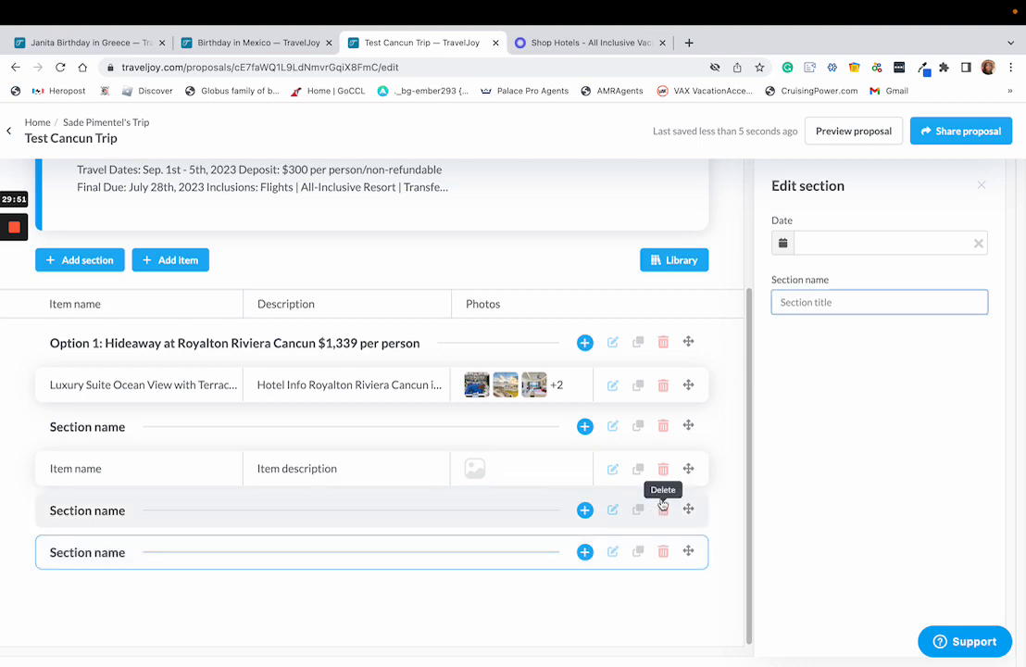
{"action": "left_click", "coordinate": [665, 553]}
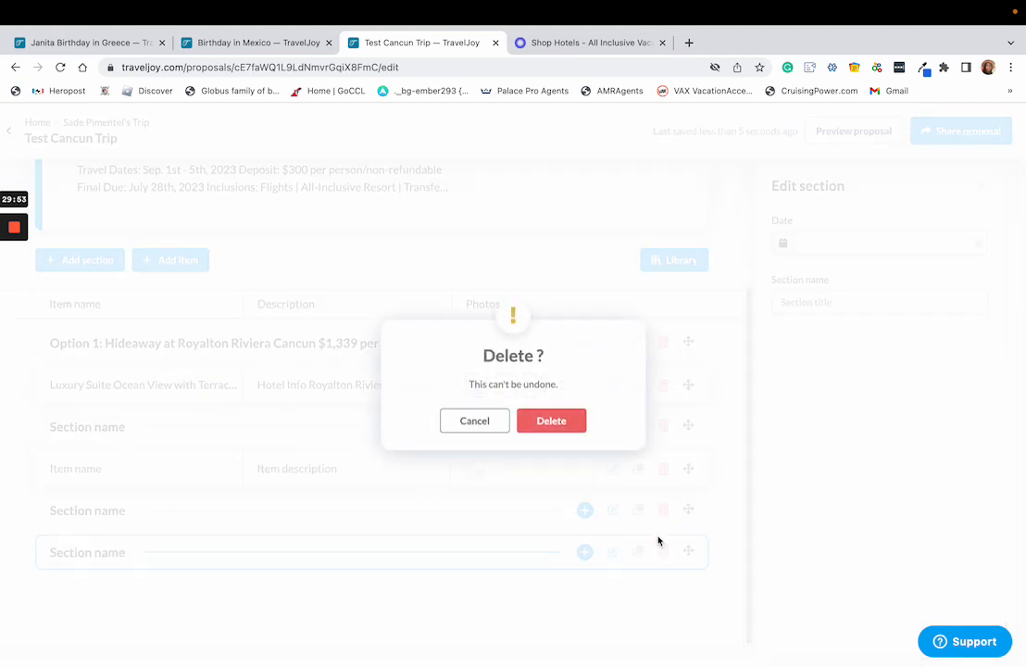
{"action": "left_click", "coordinate": [530, 423]}
Duplicate the blank item so the last empty section has one too, and open that section for editing.
{"action": "left_click", "coordinate": [122, 512]}
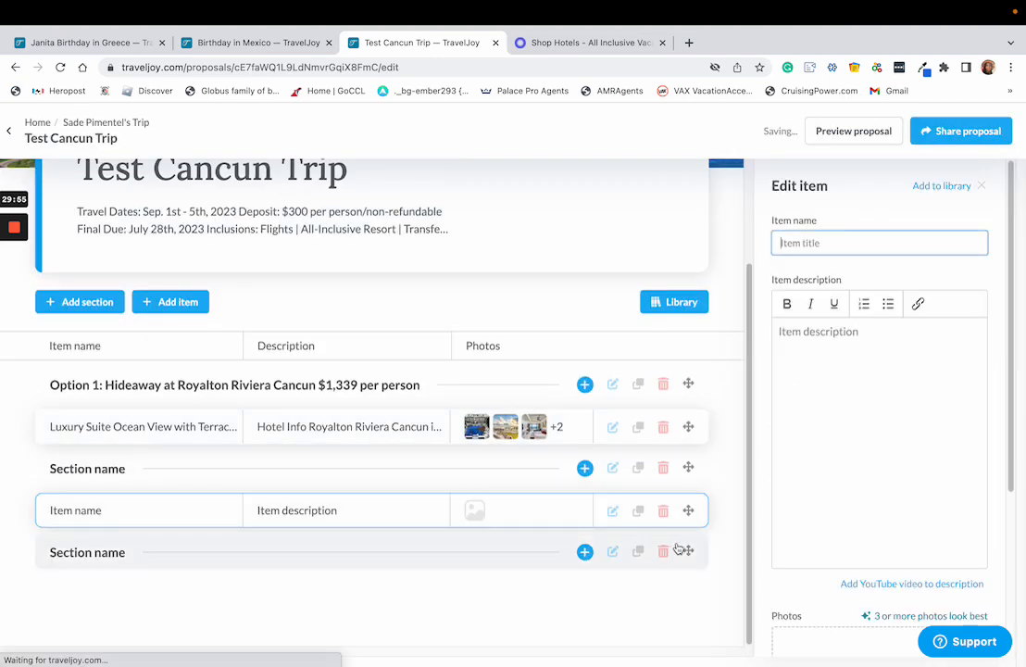
{"action": "left_click", "coordinate": [640, 512]}
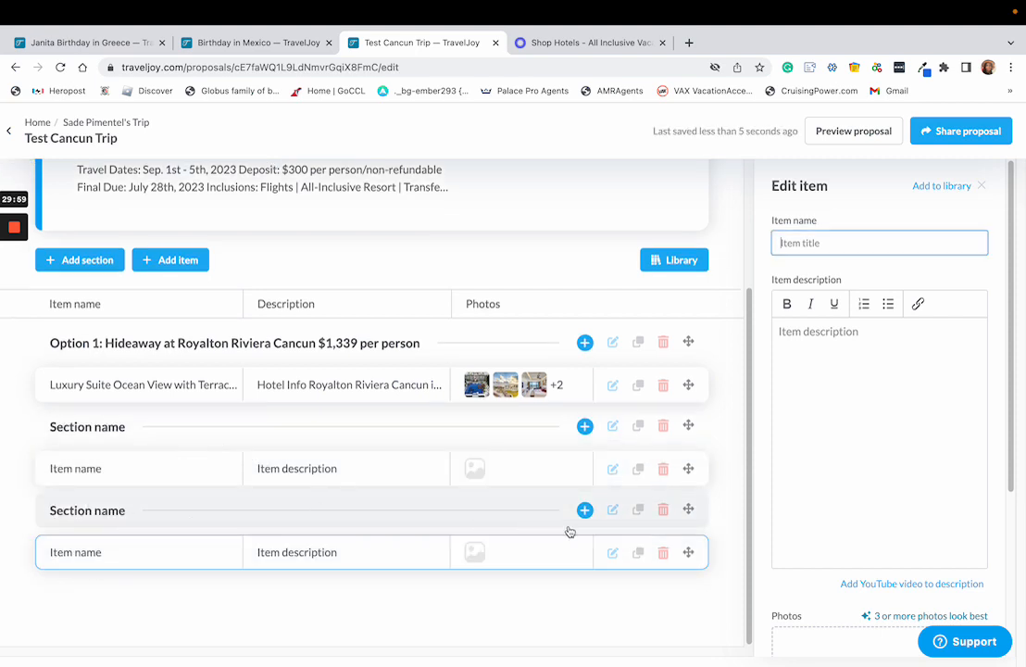
{"action": "left_click", "coordinate": [150, 426]}
{"action": "left_click", "coordinate": [110, 501]}
{"action": "left_click", "coordinate": [112, 554]}
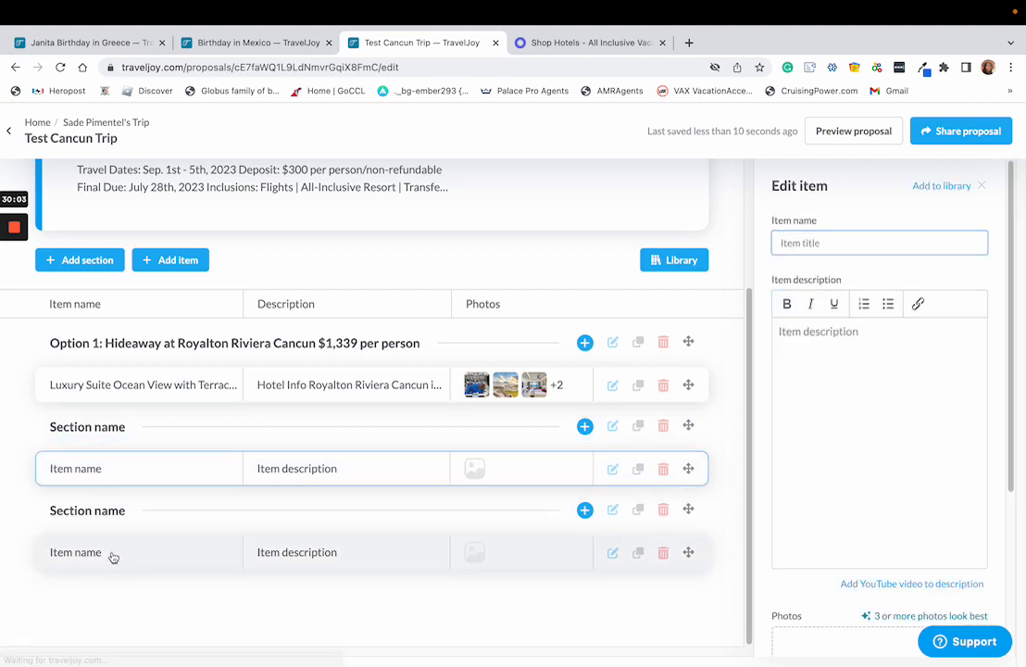
{"action": "left_click", "coordinate": [111, 429]}
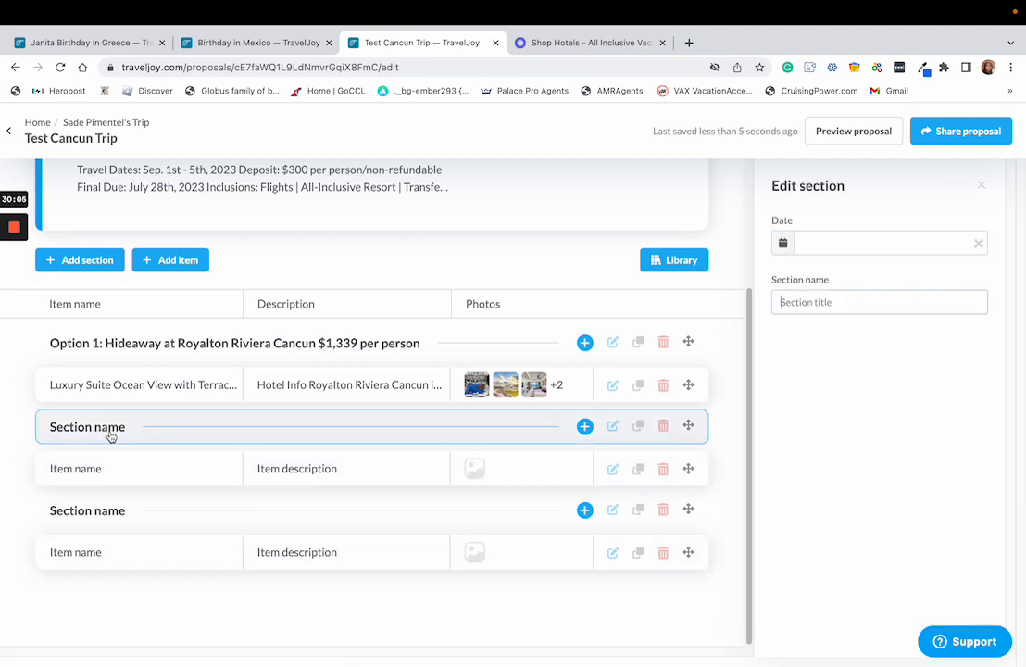
{"action": "left_click", "coordinate": [115, 510]}
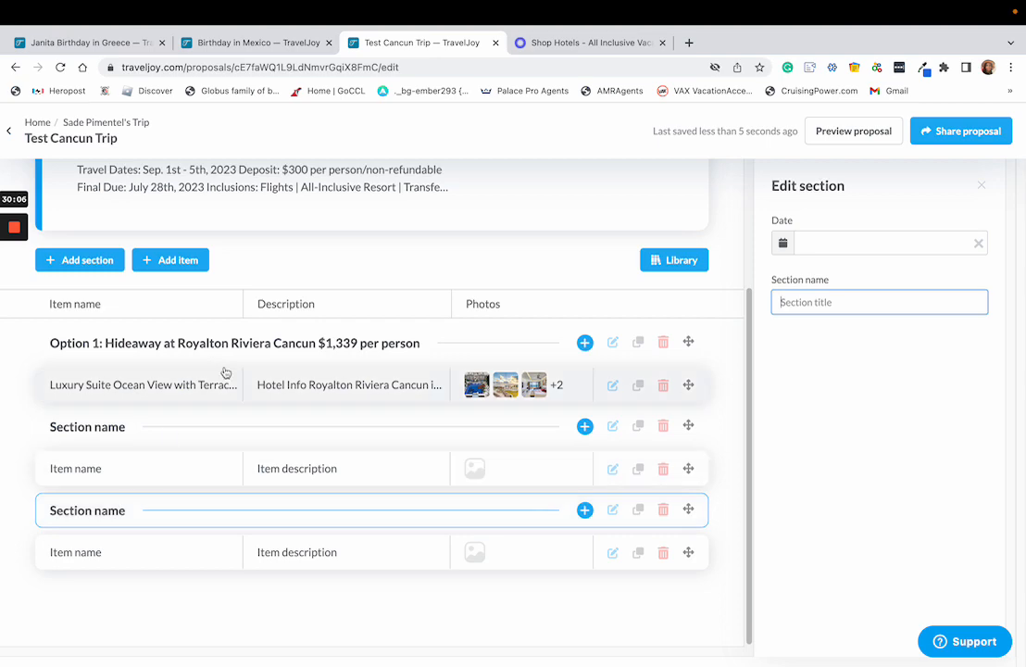
Switch to the Vacation Express quote and return from the selected hotel to the list of Cancun - Riviera Maya hotels.
{"action": "left_click", "coordinate": [555, 47]}
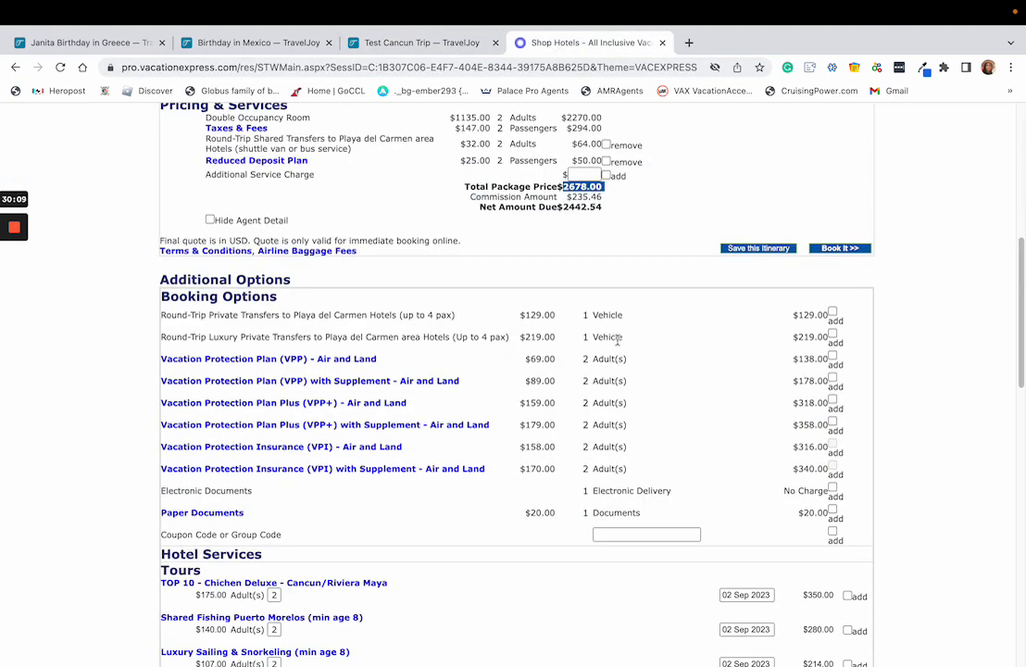
{"action": "scroll", "coordinate": [795, 305], "scroll_direction": "up", "scroll_amount": 5}
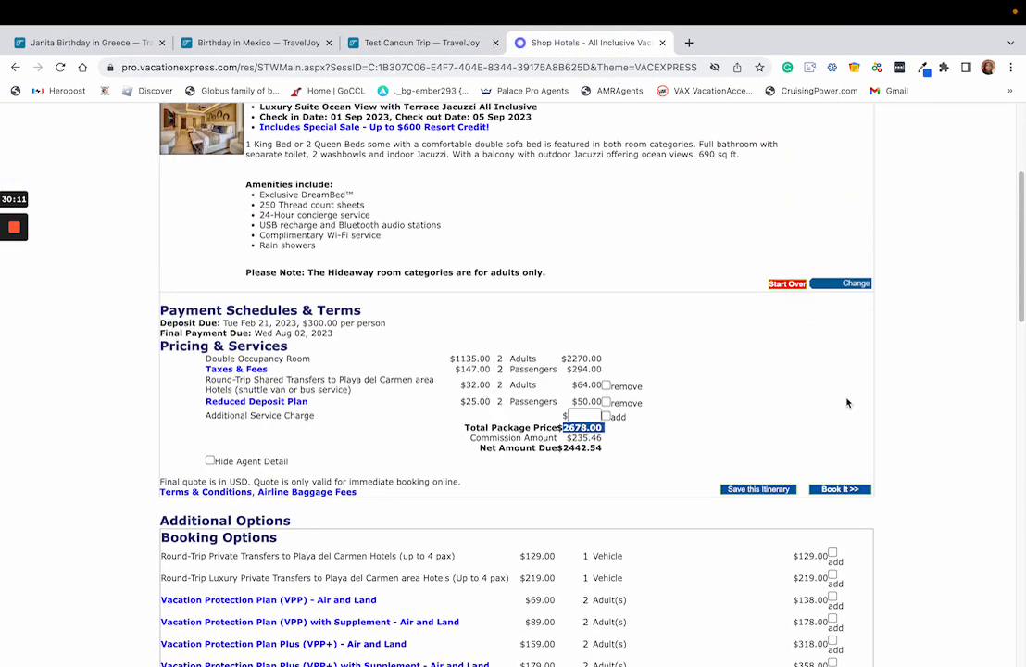
{"action": "scroll", "coordinate": [719, 271], "scroll_direction": "up", "scroll_amount": 2}
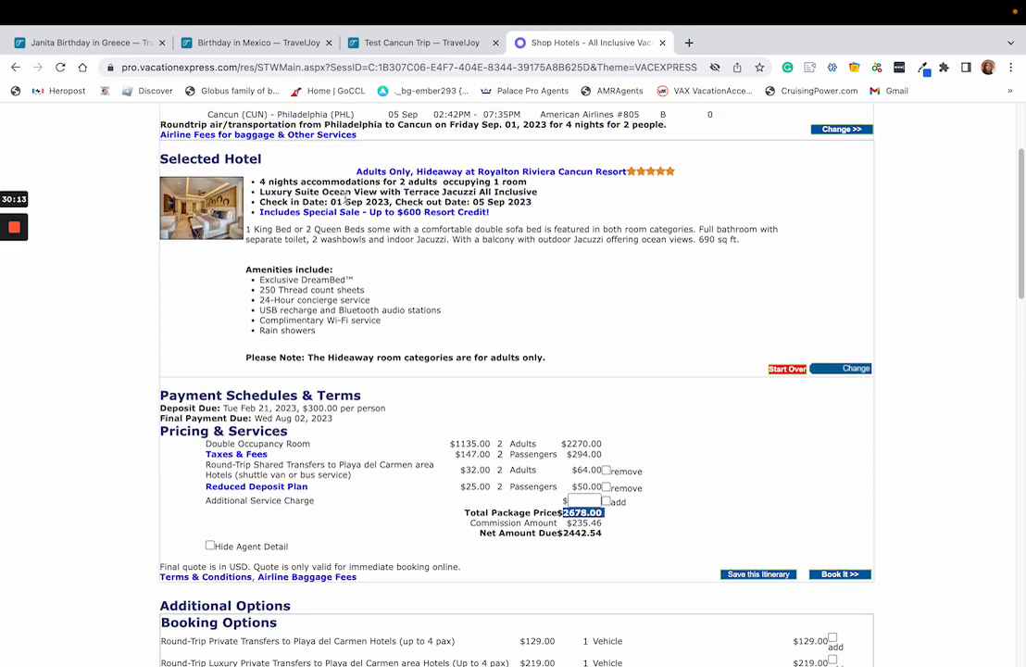
{"action": "left_click", "coordinate": [856, 369]}
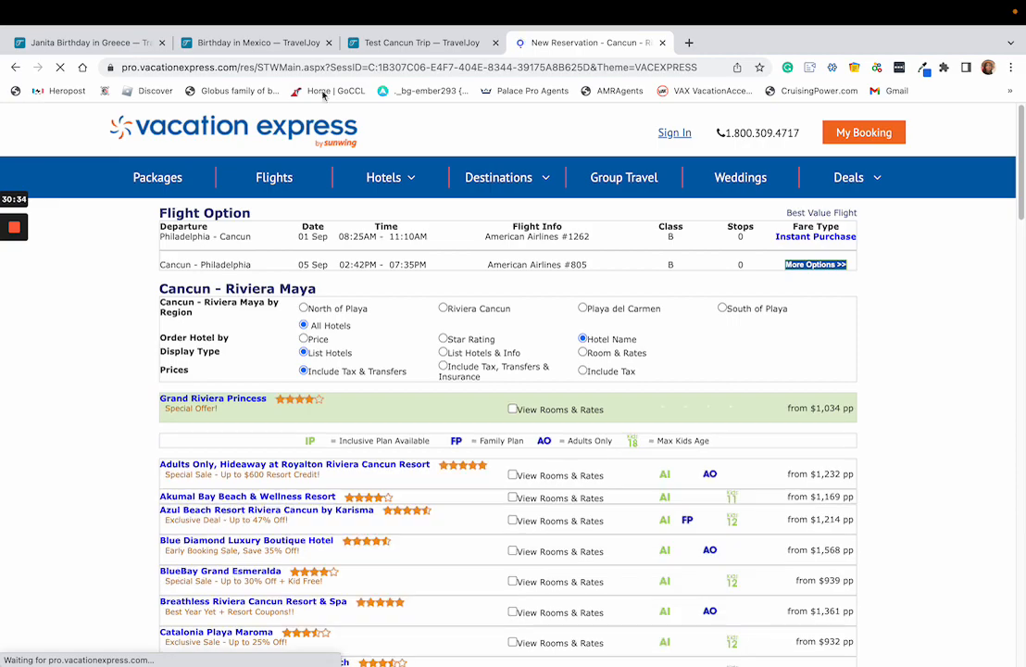
Expand the description of Hard Rock Hotel Riviera Maya in the hotel list and copy the hotel name.
{"action": "scroll", "coordinate": [515, 408], "scroll_direction": "down", "scroll_amount": 3}
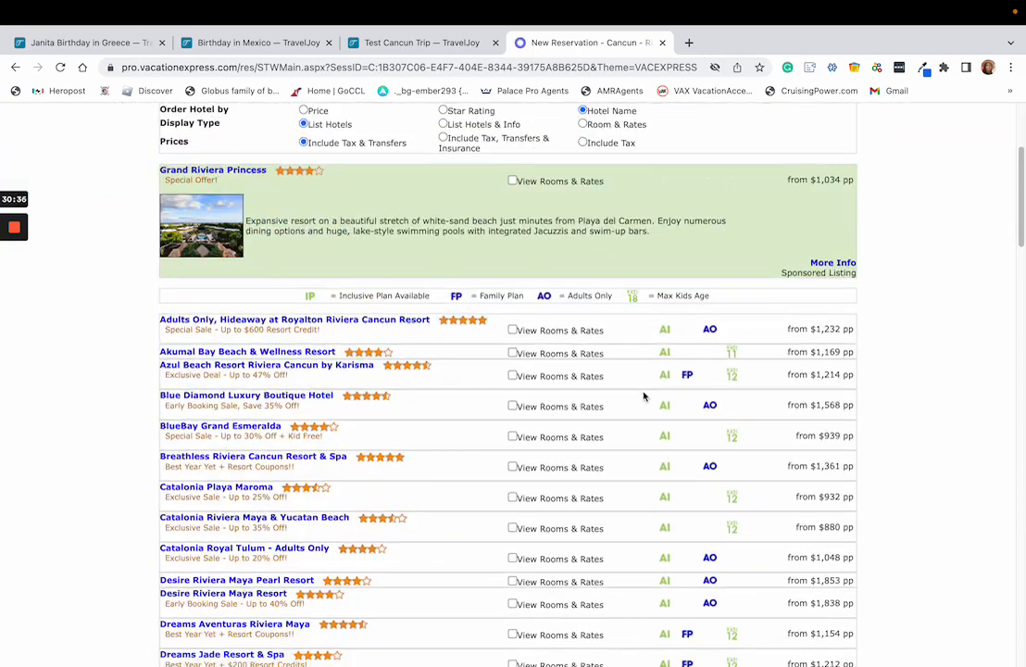
{"action": "scroll", "coordinate": [329, 414], "scroll_direction": "down", "scroll_amount": 6}
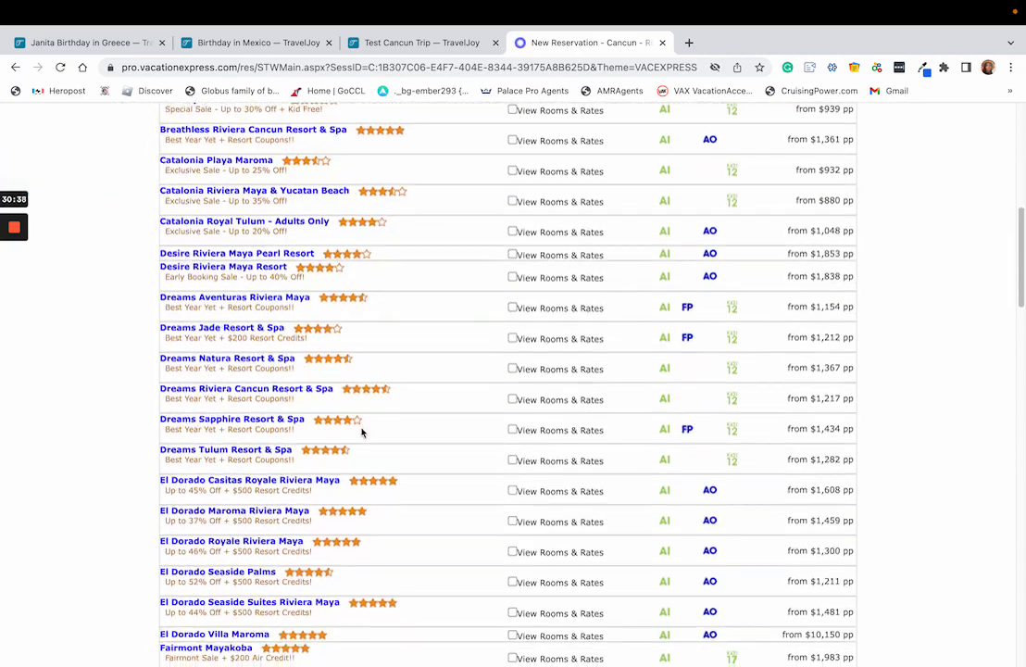
{"action": "scroll", "coordinate": [364, 439], "scroll_direction": "down", "scroll_amount": 5}
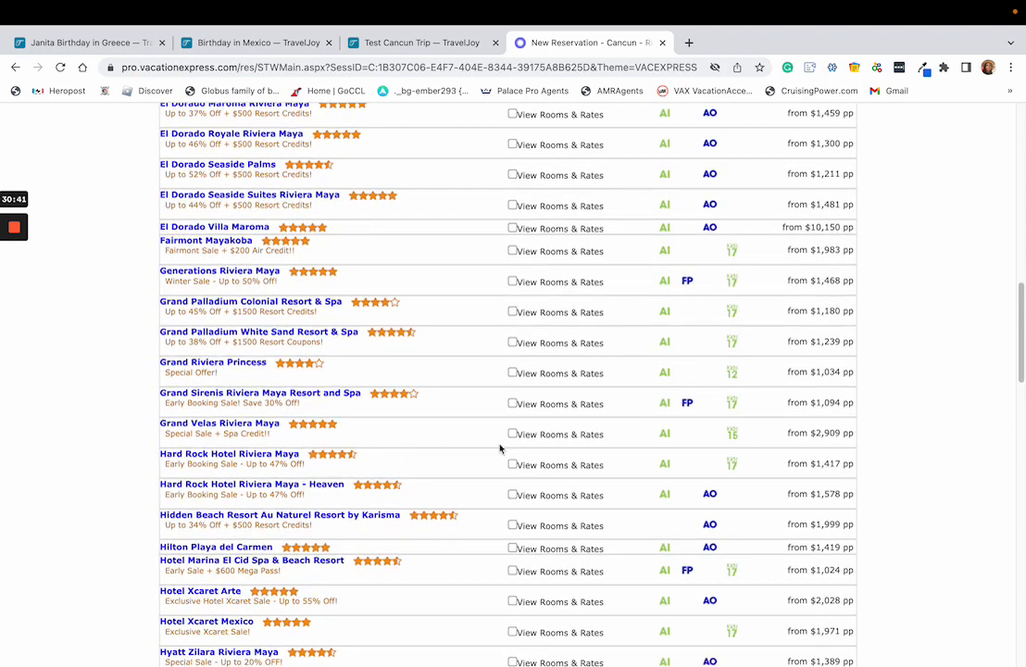
{"action": "scroll", "coordinate": [291, 462], "scroll_direction": "down", "scroll_amount": 1}
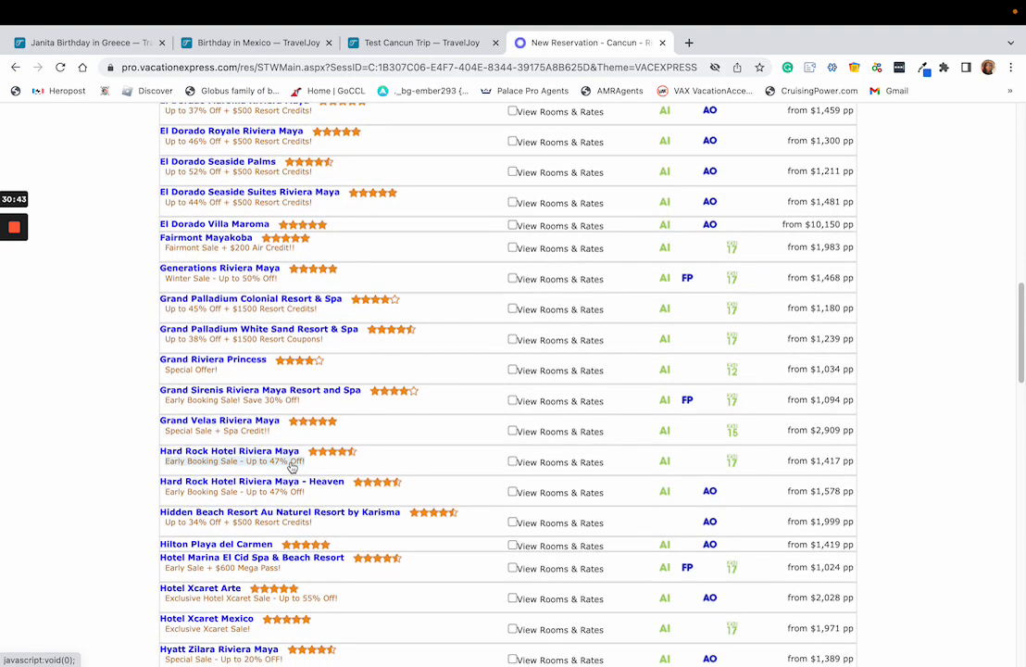
{"action": "left_click", "coordinate": [278, 459]}
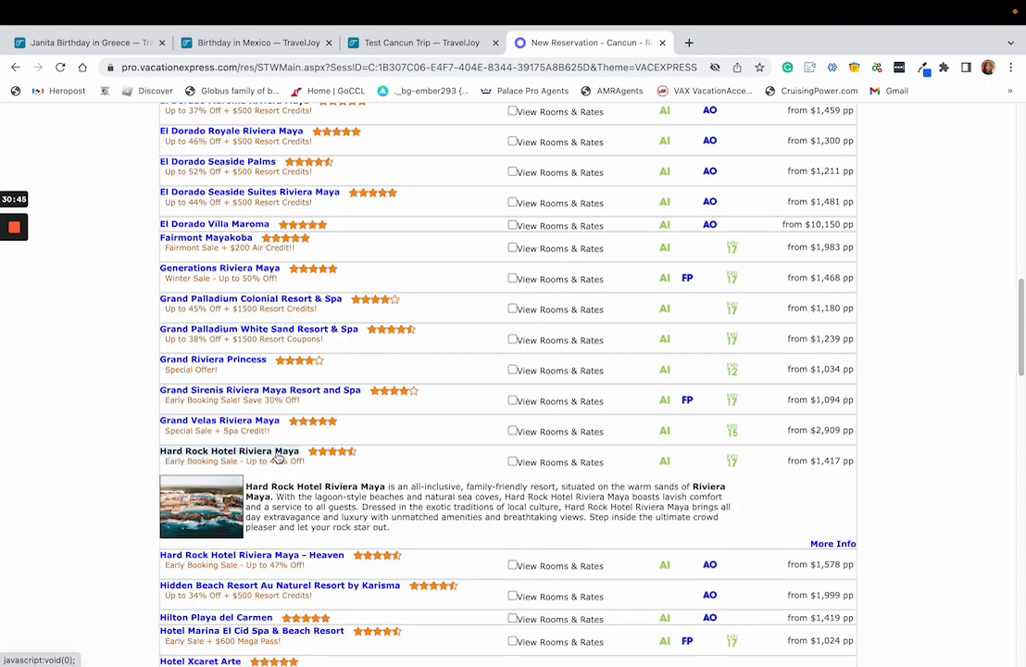
{"action": "left_click_drag", "start_coordinate": [386, 486], "coordinate": [247, 481]}
{"action": "key", "text": "super+c"}
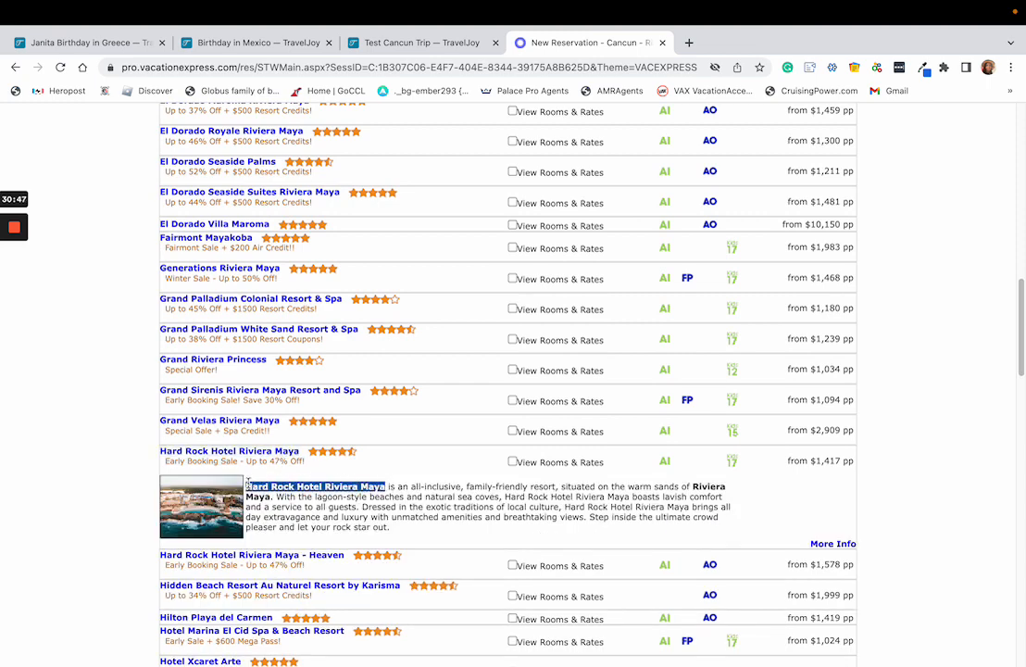
Name the last empty section of the Test Cancun Trip proposal "Option 2: Hard Rock Hotel Riviera Maya".
{"action": "left_click", "coordinate": [408, 43]}
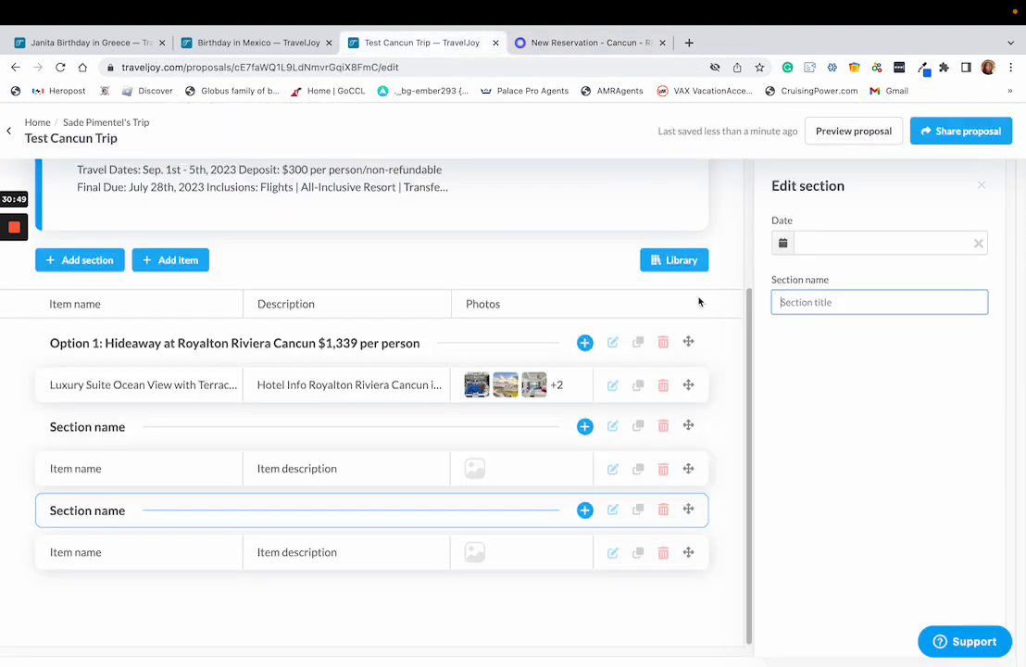
{"action": "type", "text": "Opti"}
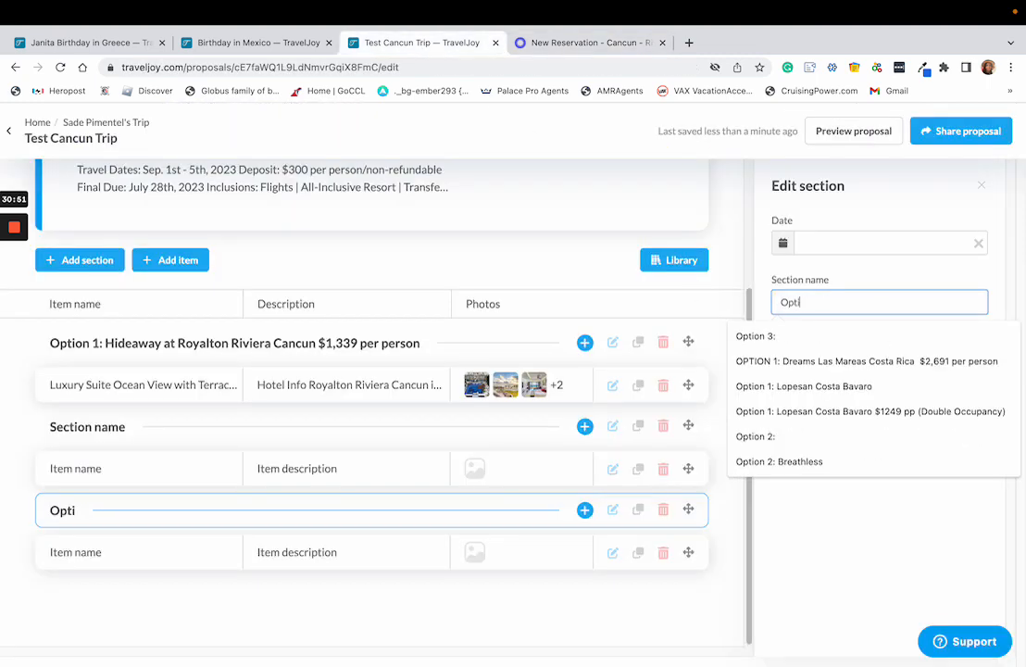
{"action": "type", "text": "on"}
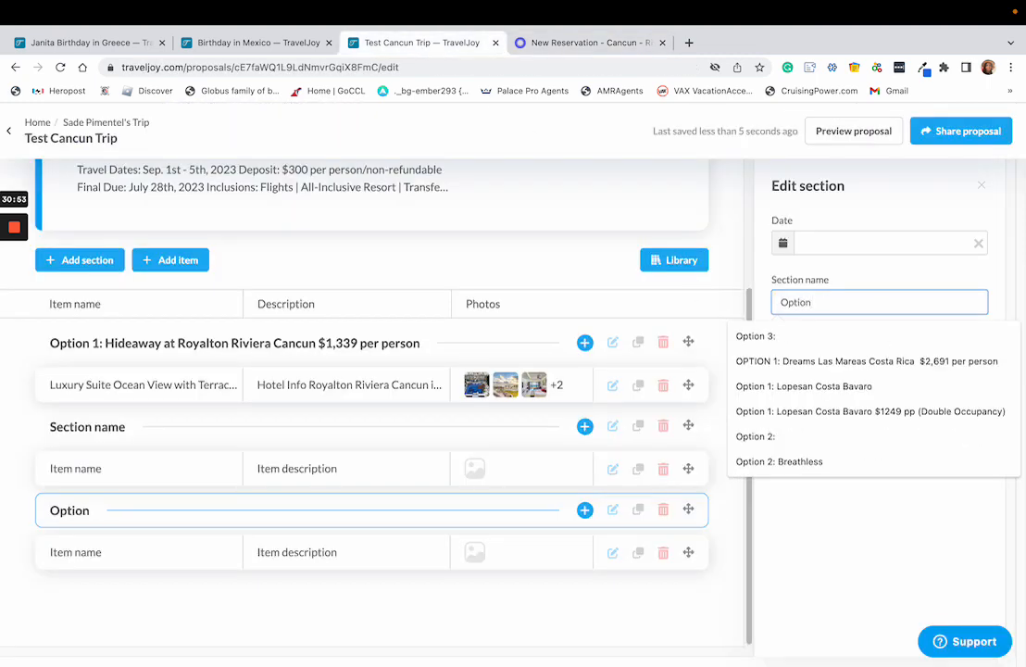
{"action": "type", "text": " 2:"}
{"action": "key", "text": "super+v"}
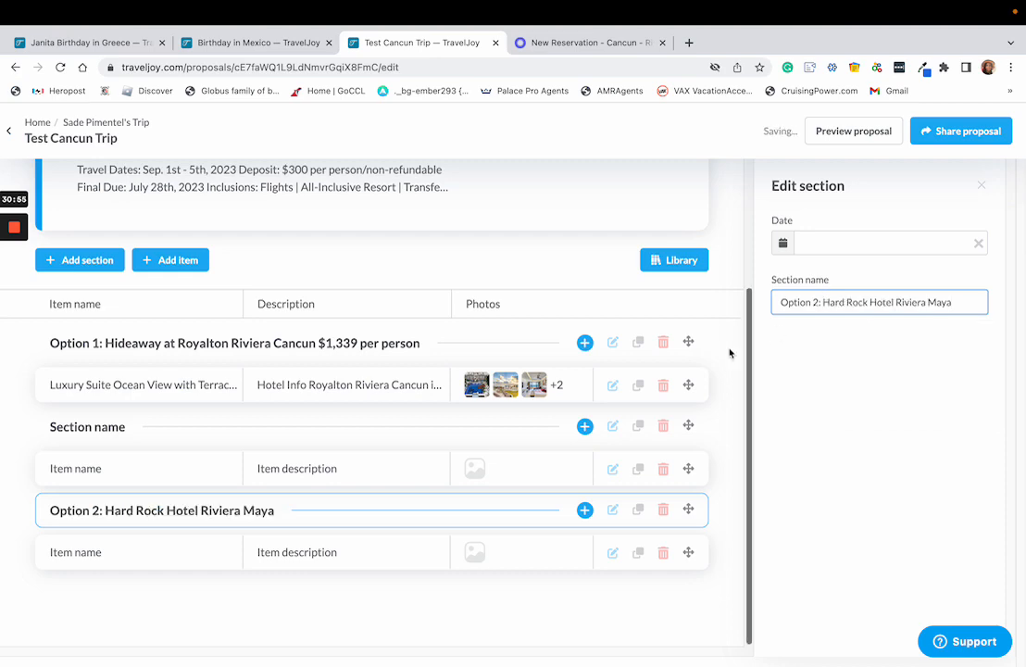
Open the blank Option 2 item, then show Hard Rock Hotel Riviera Maya's rooms on Vacation Express and open the Deluxe Gold Room (King Bed) details.
{"action": "left_click", "coordinate": [335, 556]}
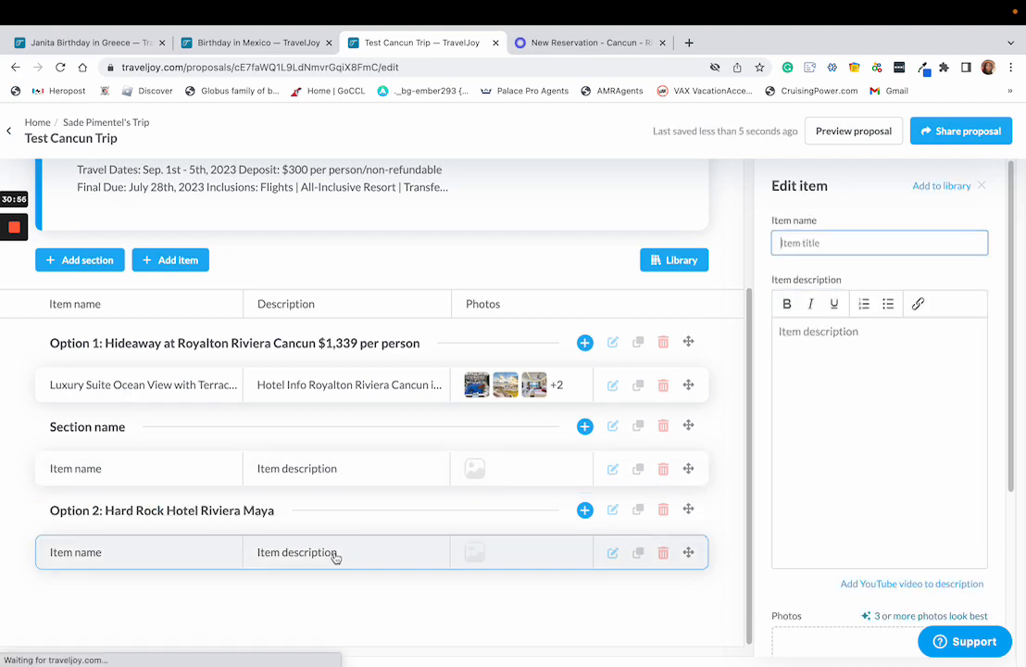
{"action": "left_click", "coordinate": [556, 43]}
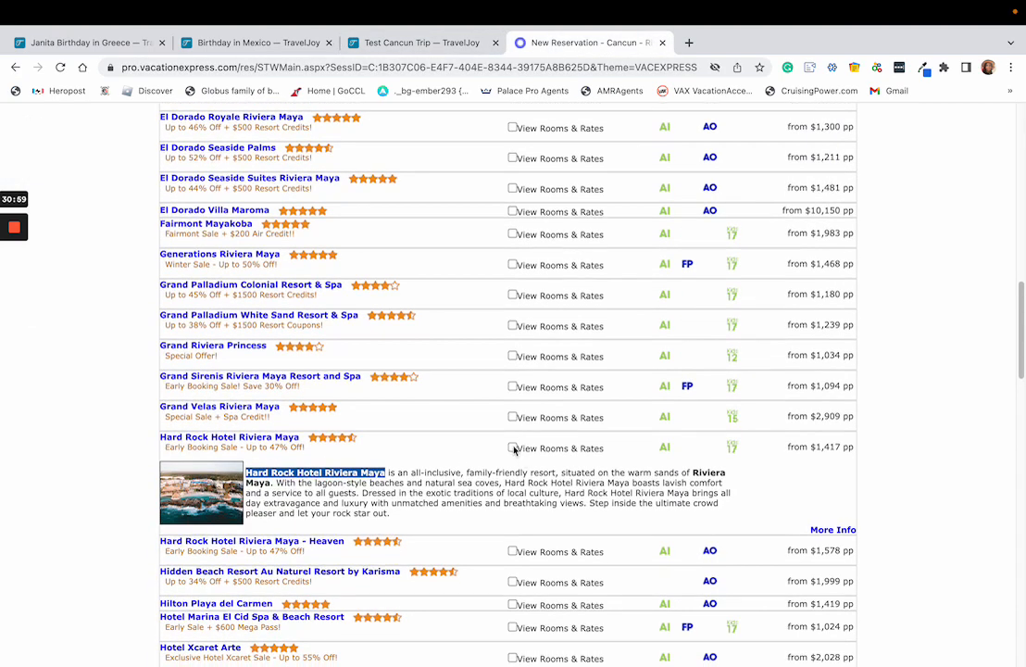
{"action": "left_click", "coordinate": [513, 448]}
{"action": "scroll", "coordinate": [371, 389], "scroll_direction": "down", "scroll_amount": 3}
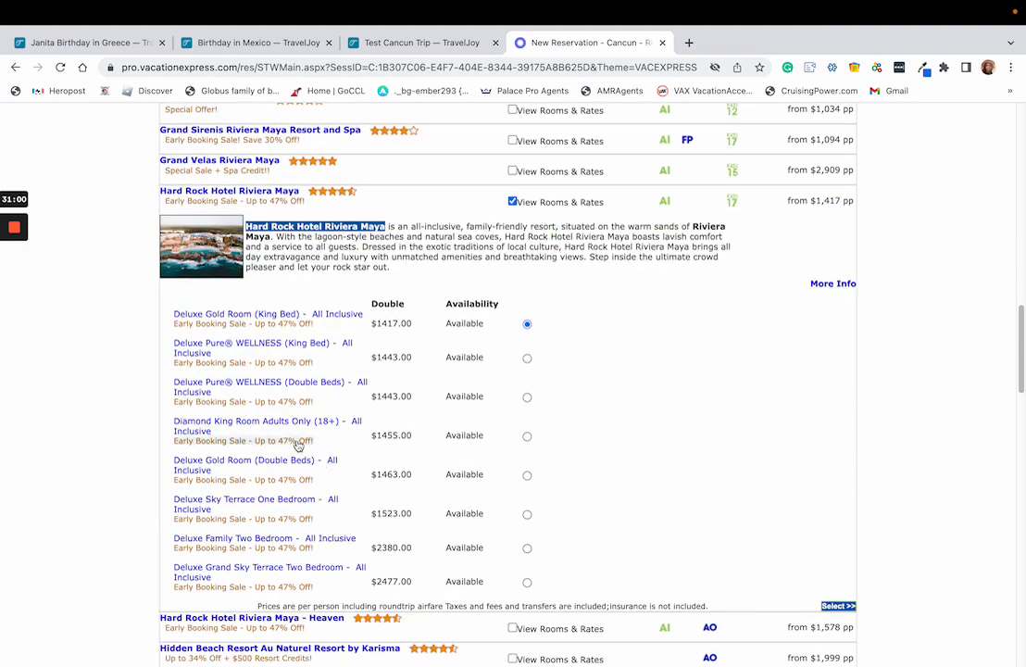
{"action": "left_click", "coordinate": [215, 320]}
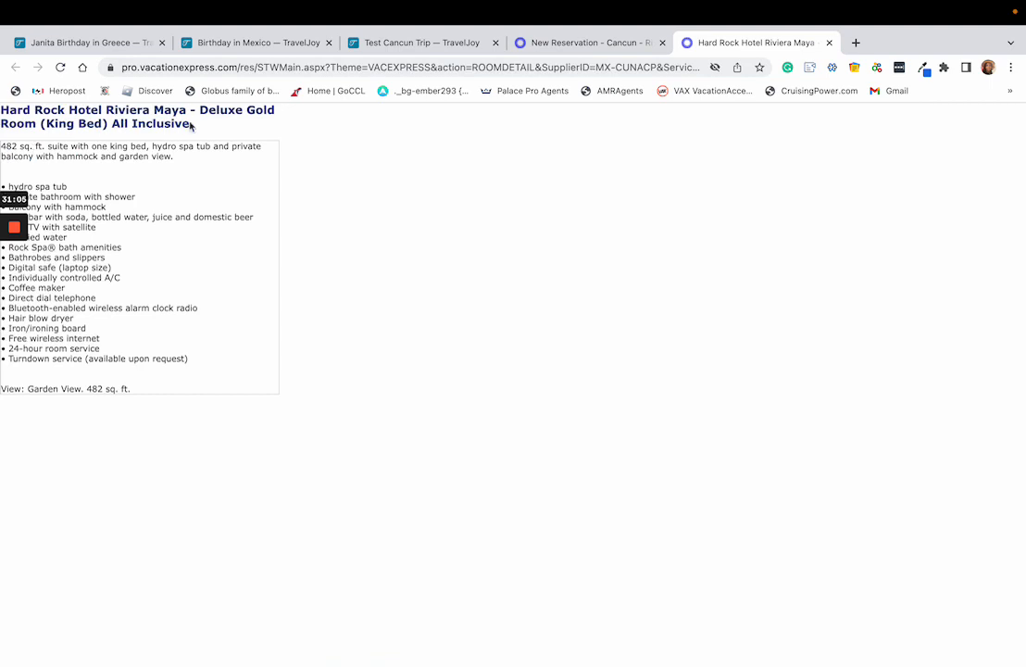
Copy the room name from the details page and name the Option 2 item "Deluxe Gold Room (King Bed)".
{"action": "left_click_drag", "start_coordinate": [177, 115], "coordinate": [102, 125]}
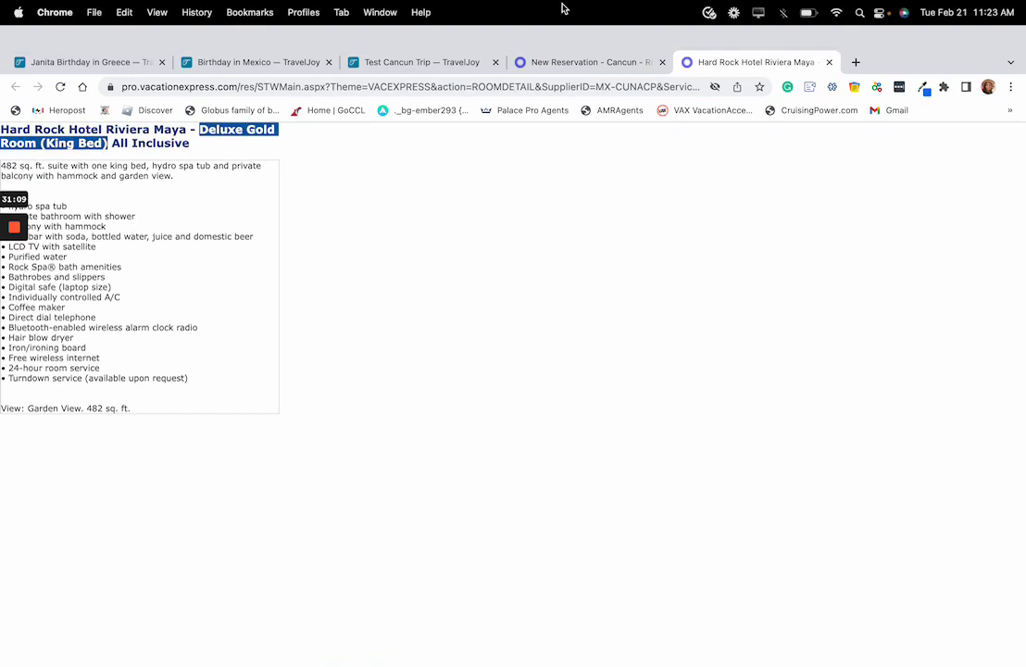
{"action": "left_click", "coordinate": [413, 62]}
{"action": "left_click", "coordinate": [853, 242]}
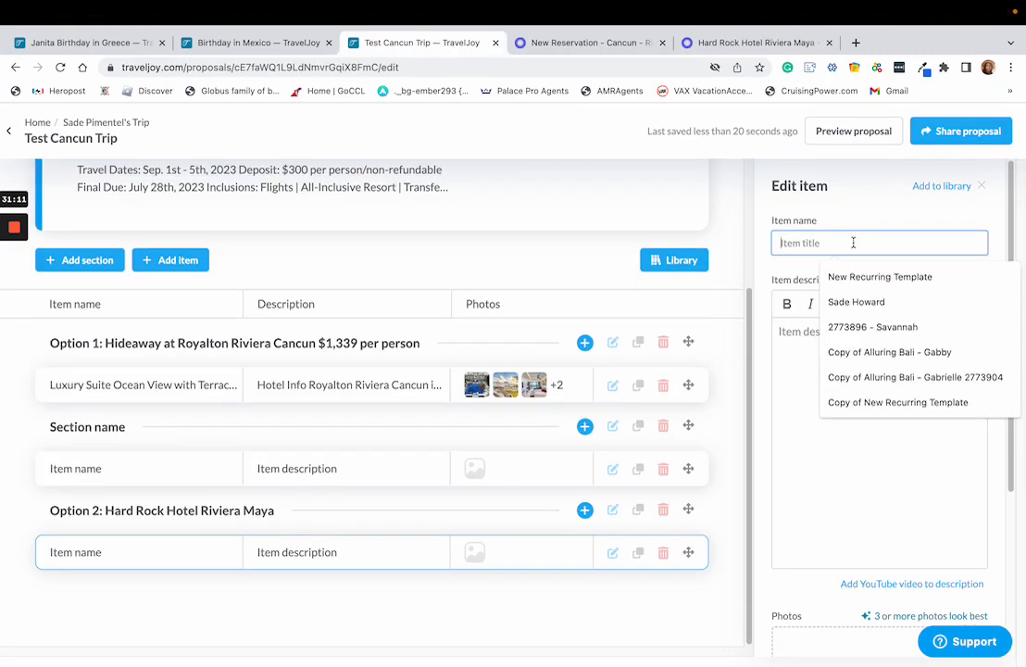
{"action": "type", "text": "Deluxe Gold Room (King Bed)"}
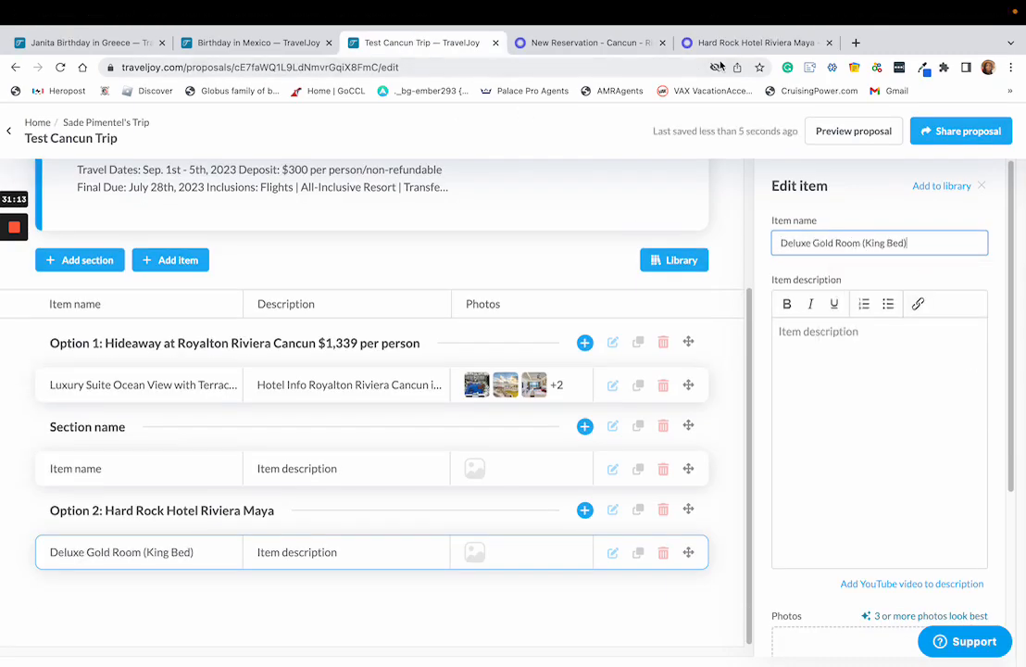
Copy the Deluxe Gold Room (King Bed) description and its full amenity list from the Vacation Express room details page.
{"action": "left_click", "coordinate": [718, 44]}
{"action": "left_click", "coordinate": [122, 198]}
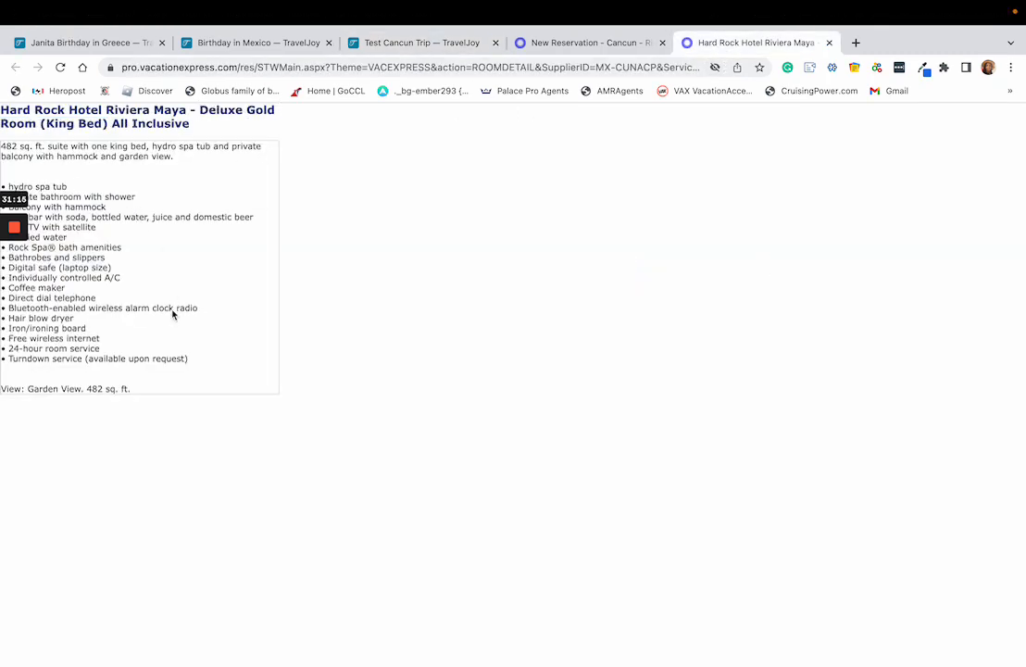
{"action": "left_click_drag", "start_coordinate": [188, 374], "coordinate": [2, 146]}
{"action": "left_click", "coordinate": [191, 360]}
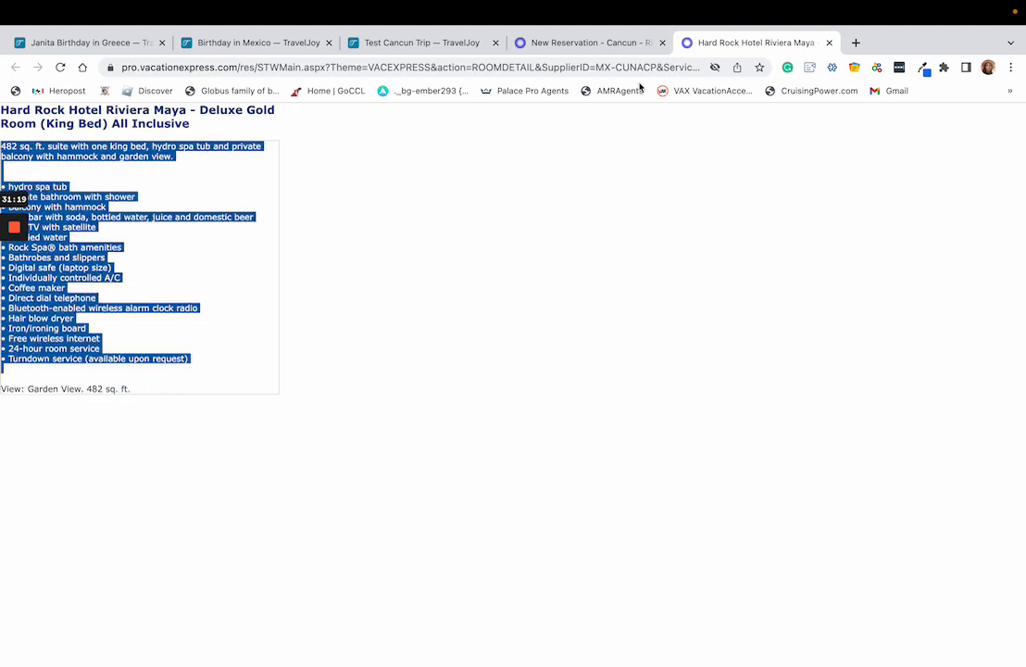
Enter the headings "Resort Info" and "Room Info" in the description of the proposal's Deluxe Gold Room item.
{"action": "left_click", "coordinate": [452, 43]}
{"action": "left_click", "coordinate": [802, 335]}
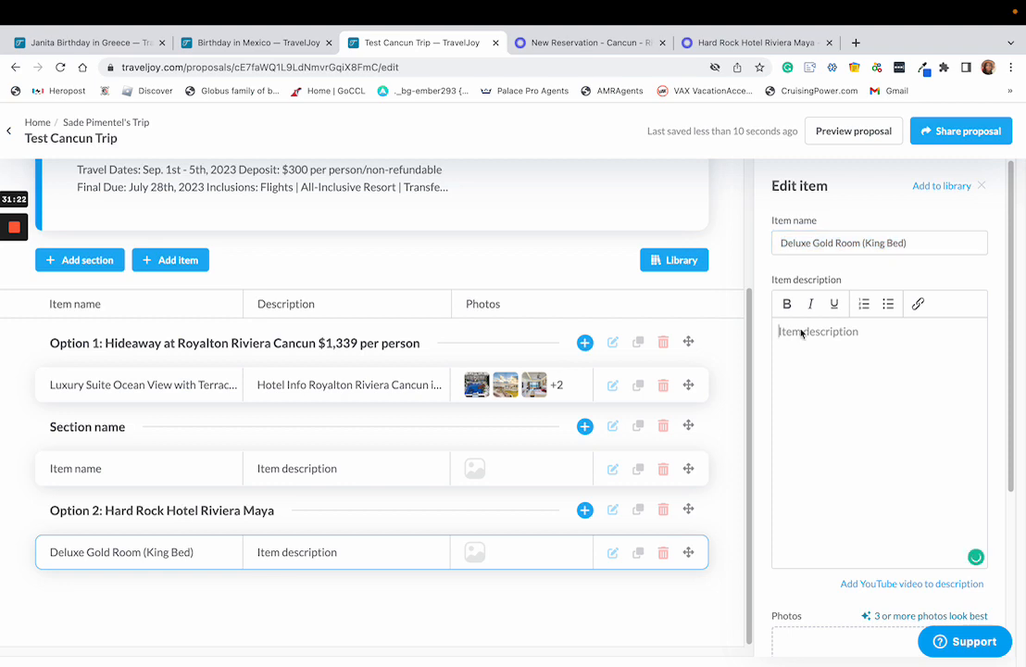
{"action": "type", "text": "Resor"}
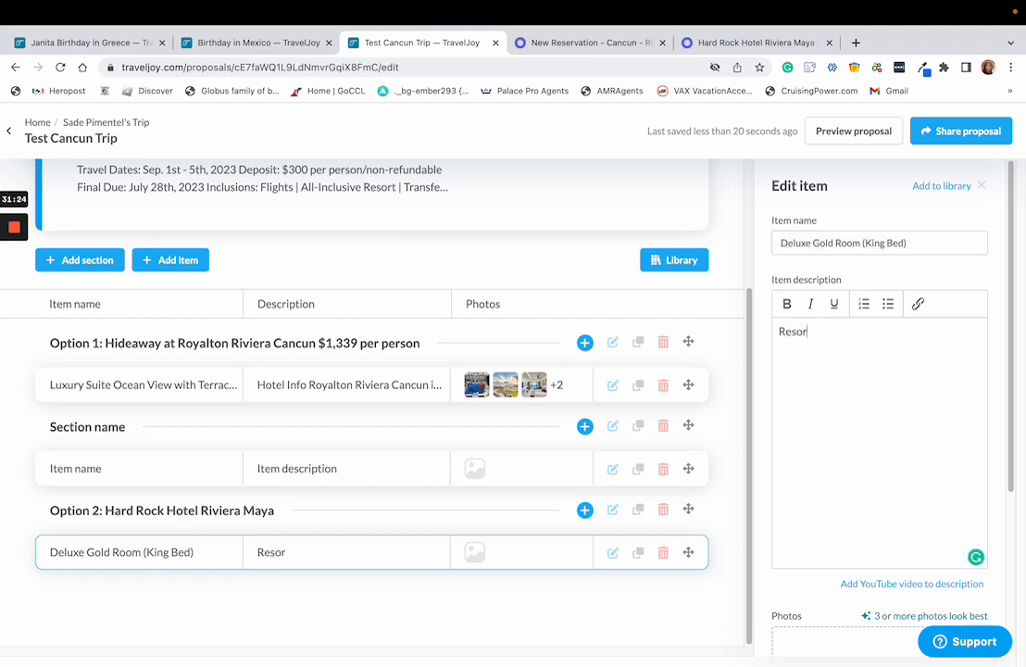
{"action": "type", "text": "t Info"}
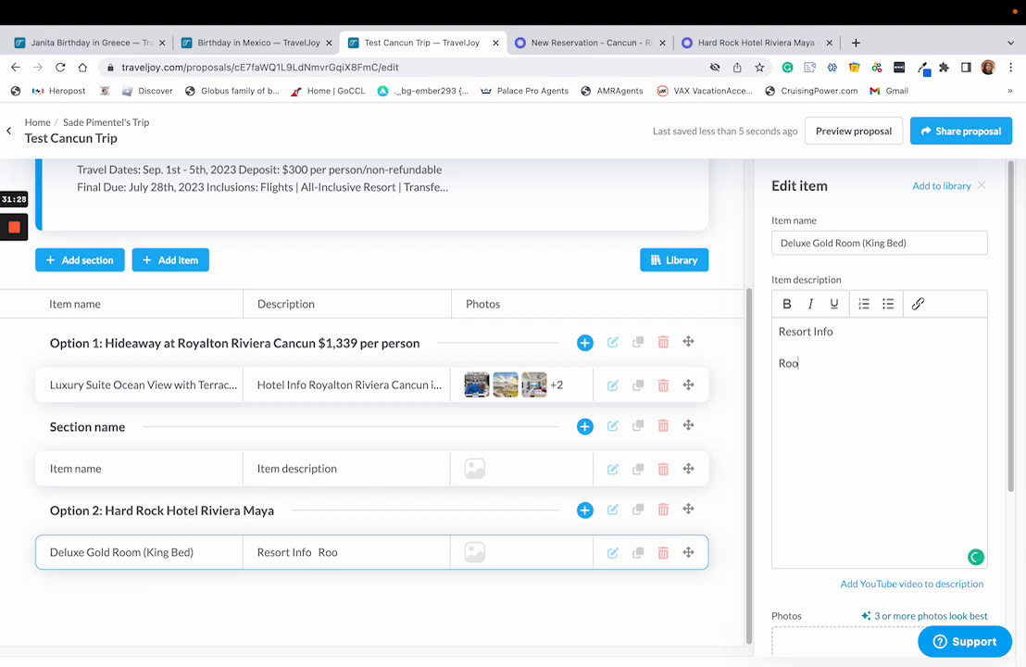
{"action": "key", "text": "Return"}
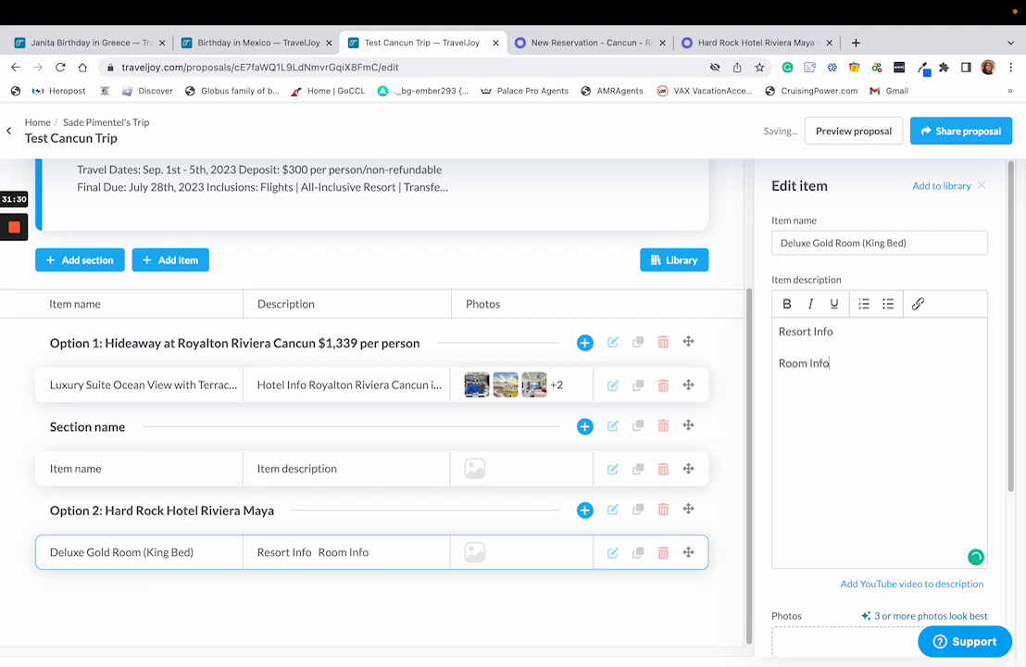
Paste the copied room description and amenities as a bulleted list under the Room Info heading.
{"action": "left_click", "coordinate": [885, 308]}
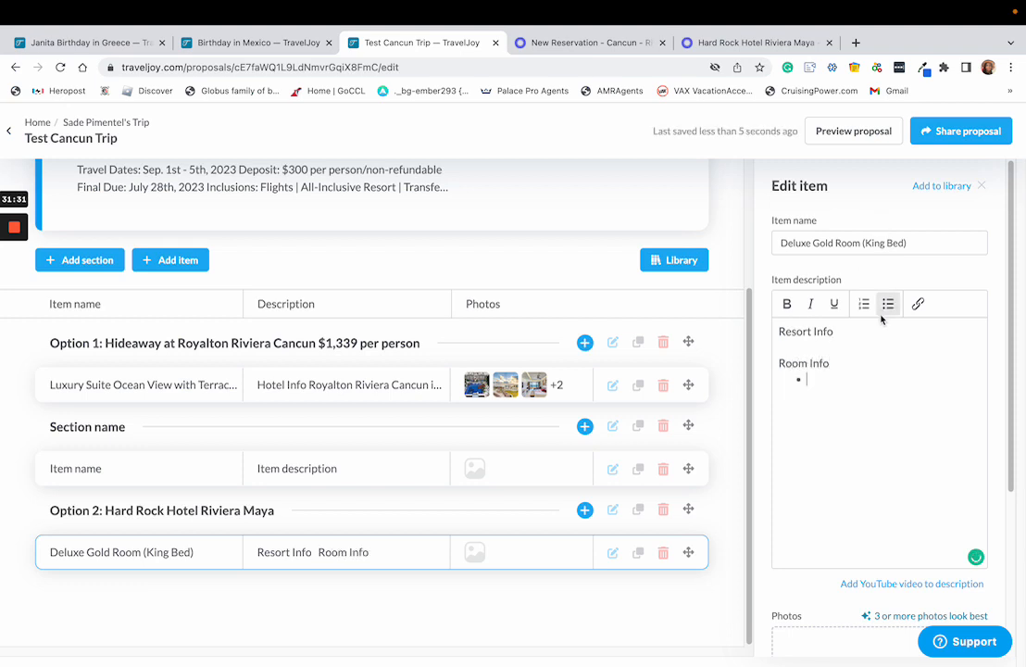
{"action": "type", "text": "482 sq. ft. suite with one king bed, hydro spa tub and private balcony with hammock and garden view.   hydro spa tub Private bathroom with shower Balcony with hammock Mini bar with soda, bottled water, juice and domestic beer LCD TV with satellite Purified water Rock Spa® bath amenities Bathrobes and slippers Digital safe (laptop size) Individually controlled A/C Coffee maker Direct dial telephone Bluetooth-enabled wireless alarm clock radio Hair blow dryer Iron/ironing board Free wireless internet 24-hour room service Turndown service (available upon request)"}
{"action": "scroll", "coordinate": [867, 417], "scroll_direction": "up", "scroll_amount": 10}
Extend the room heading to "Room Info: Deluxe Gold Room (King Bed)" and make it bold and underlined.
{"action": "left_click", "coordinate": [845, 361]}
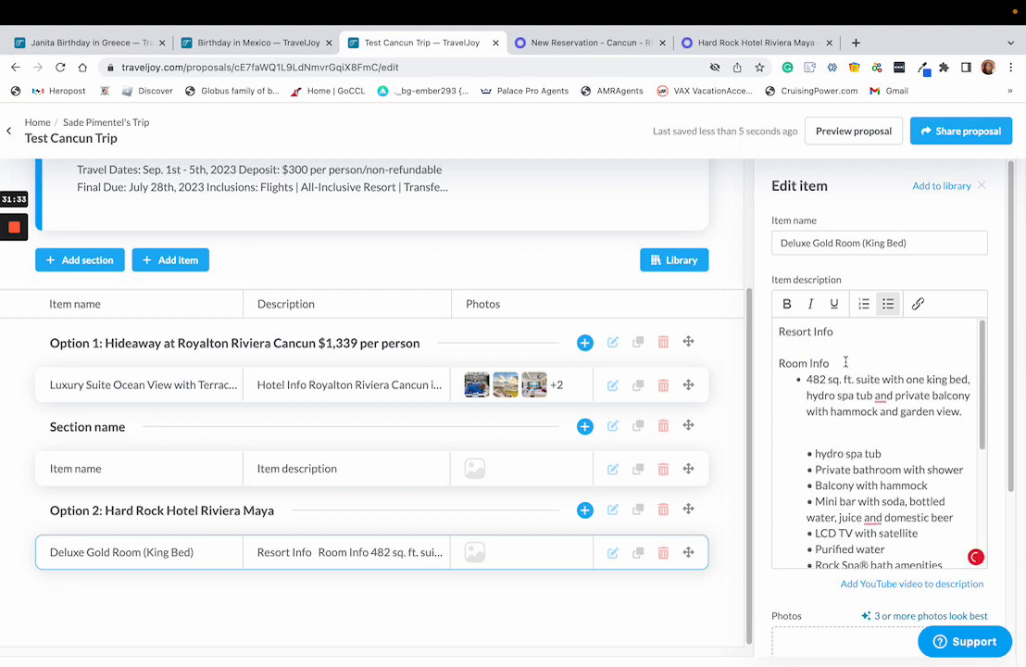
{"action": "type", "text": ":"}
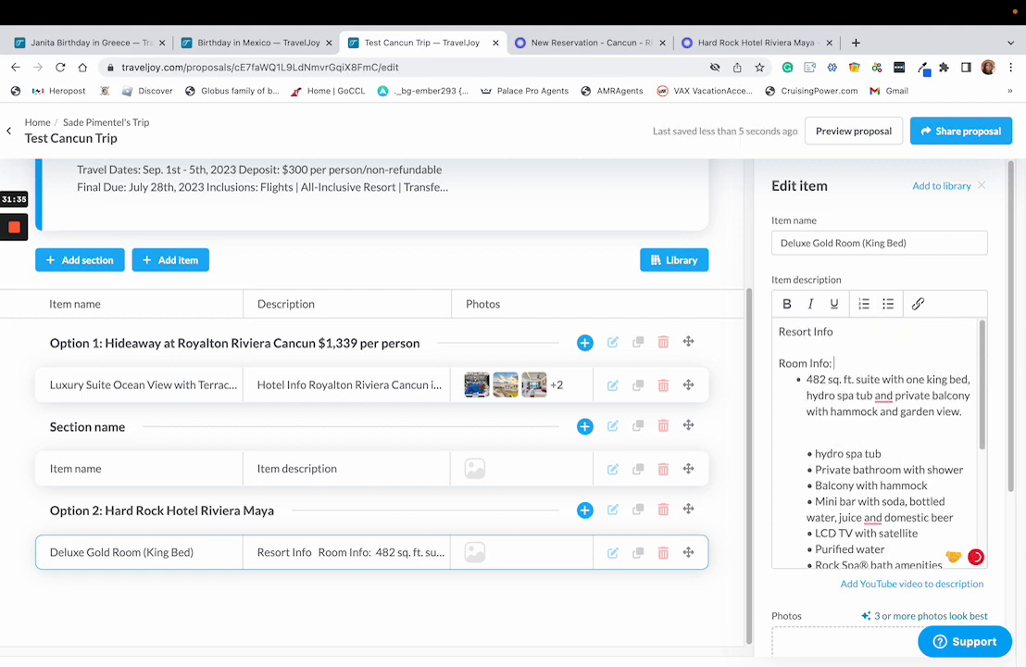
{"action": "triple_click", "coordinate": [805, 245]}
{"action": "key", "text": "super+c"}
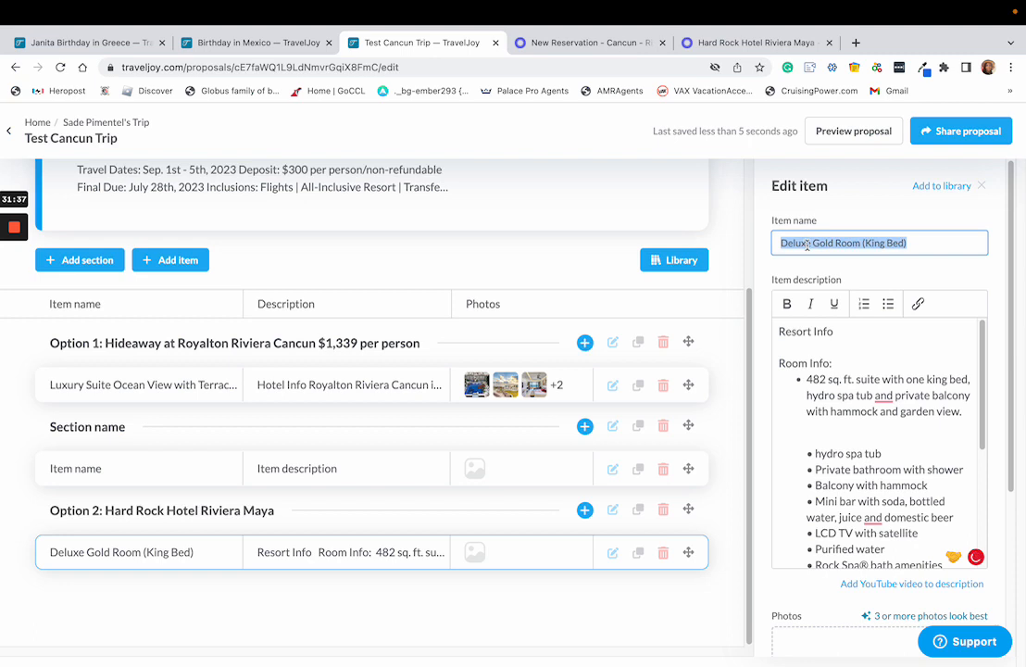
{"action": "left_click", "coordinate": [856, 362]}
{"action": "key", "text": "super+v"}
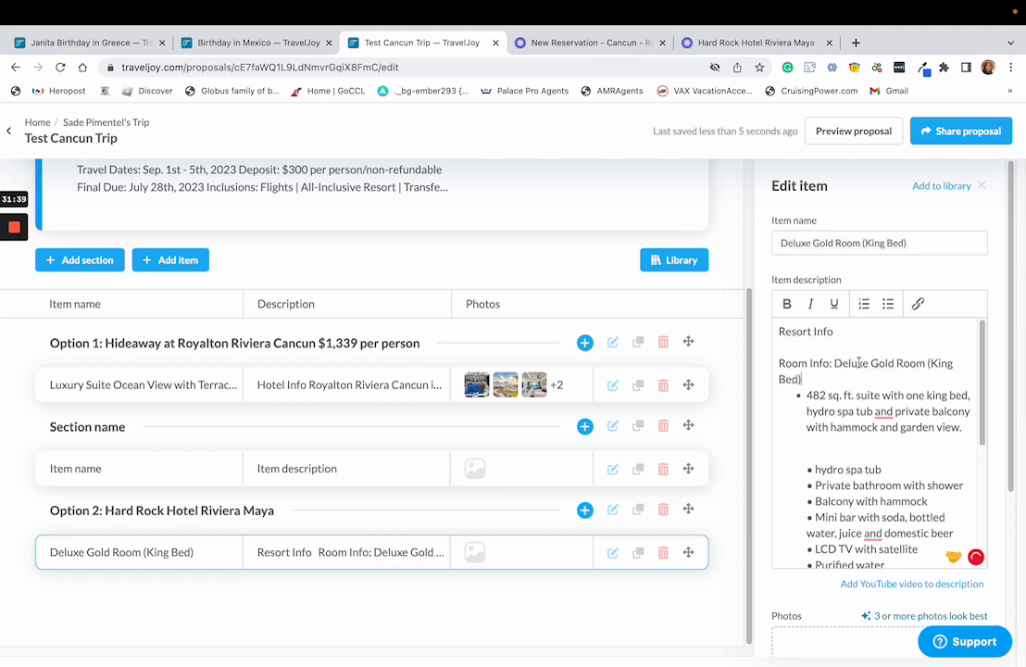
{"action": "left_click_drag", "start_coordinate": [807, 380], "coordinate": [773, 369]}
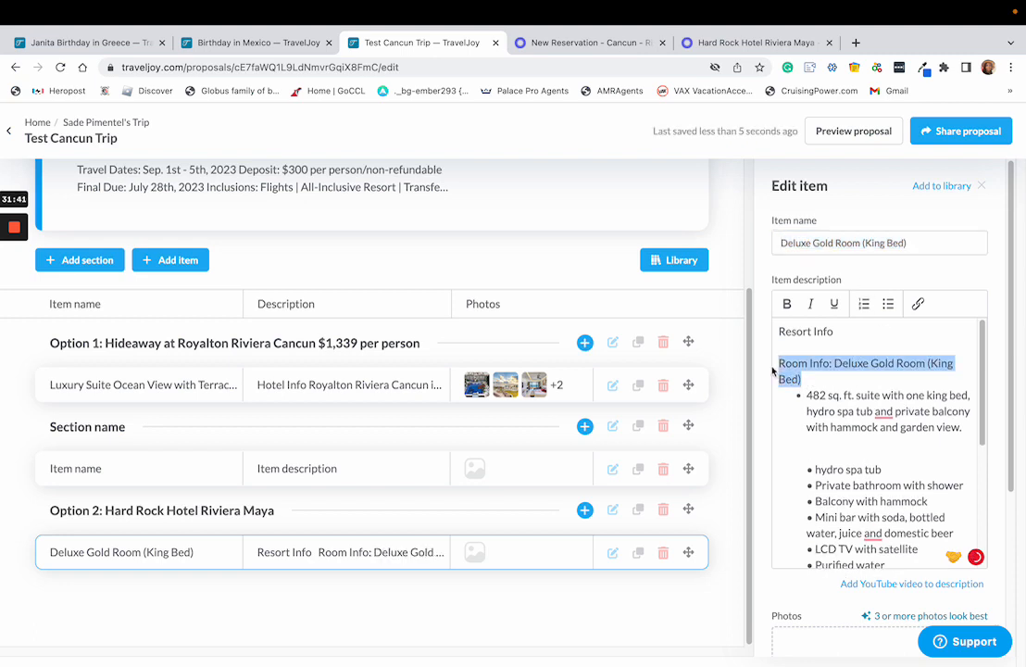
{"action": "left_click", "coordinate": [787, 304]}
{"action": "left_click", "coordinate": [833, 304]}
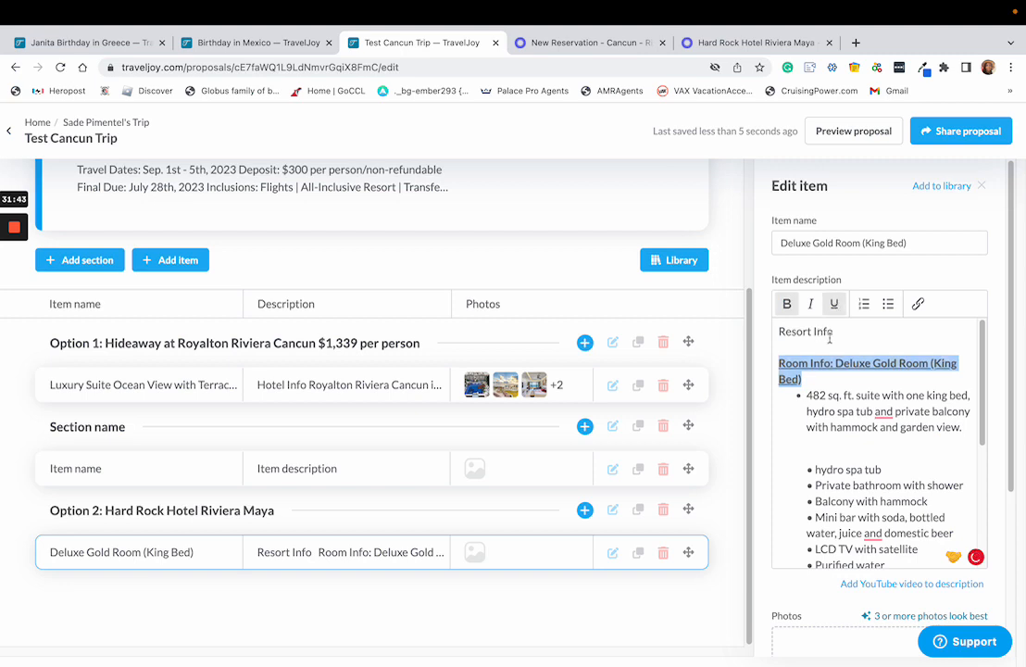
Add blank lines below the Resort Info heading and start a bulleted list directly under it.
{"action": "left_click", "coordinate": [831, 341]}
{"action": "key", "text": "Return"}
{"action": "key", "text": "Return"}
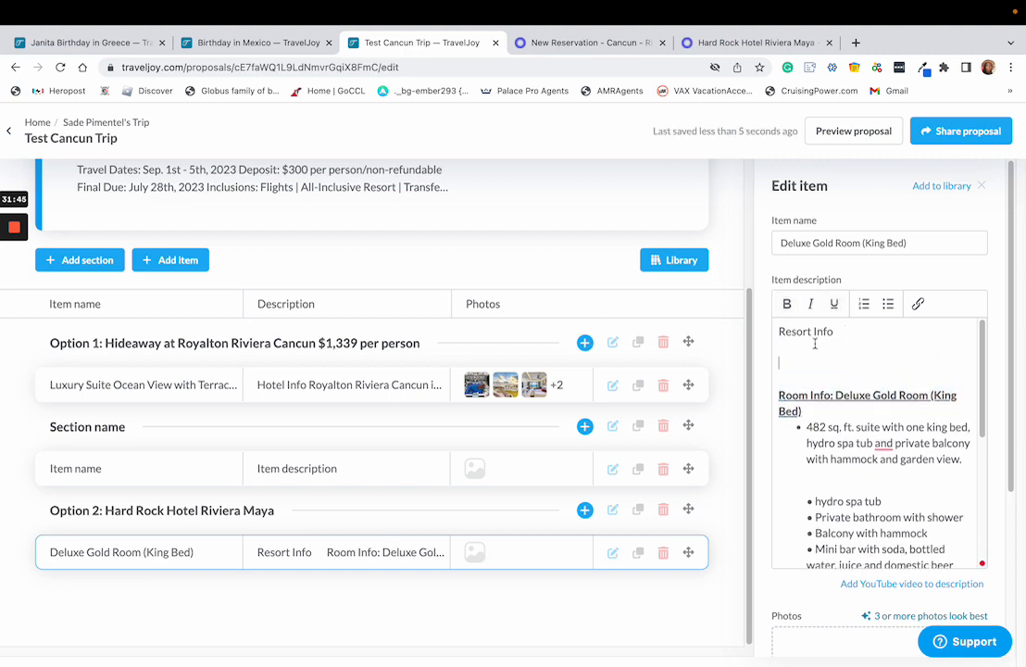
{"action": "left_click", "coordinate": [812, 345]}
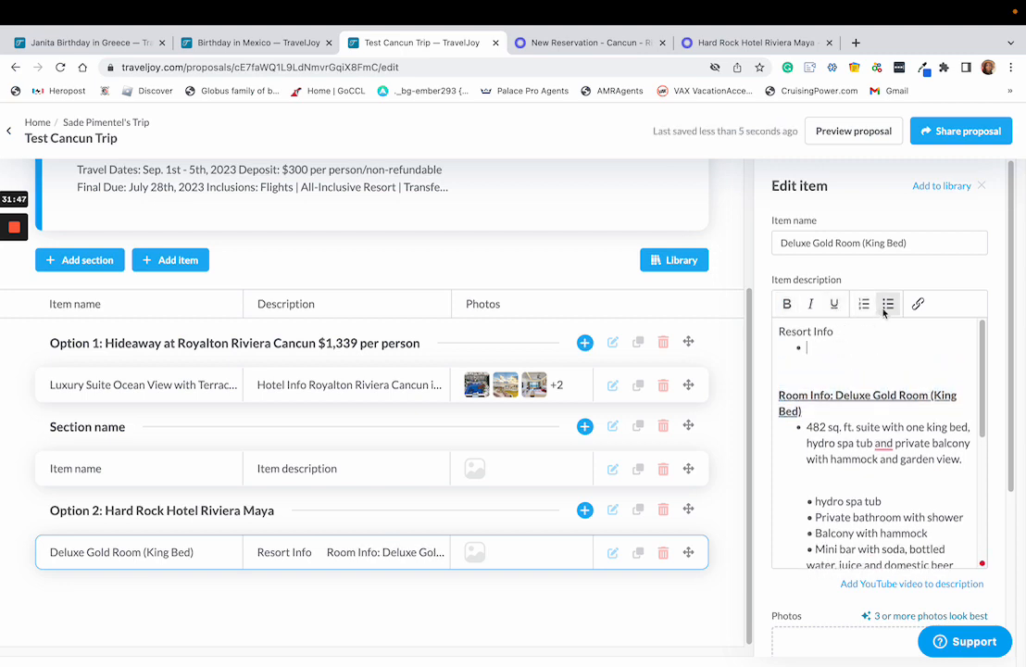
{"action": "scroll", "coordinate": [804, 445], "scroll_direction": "down", "scroll_amount": 1}
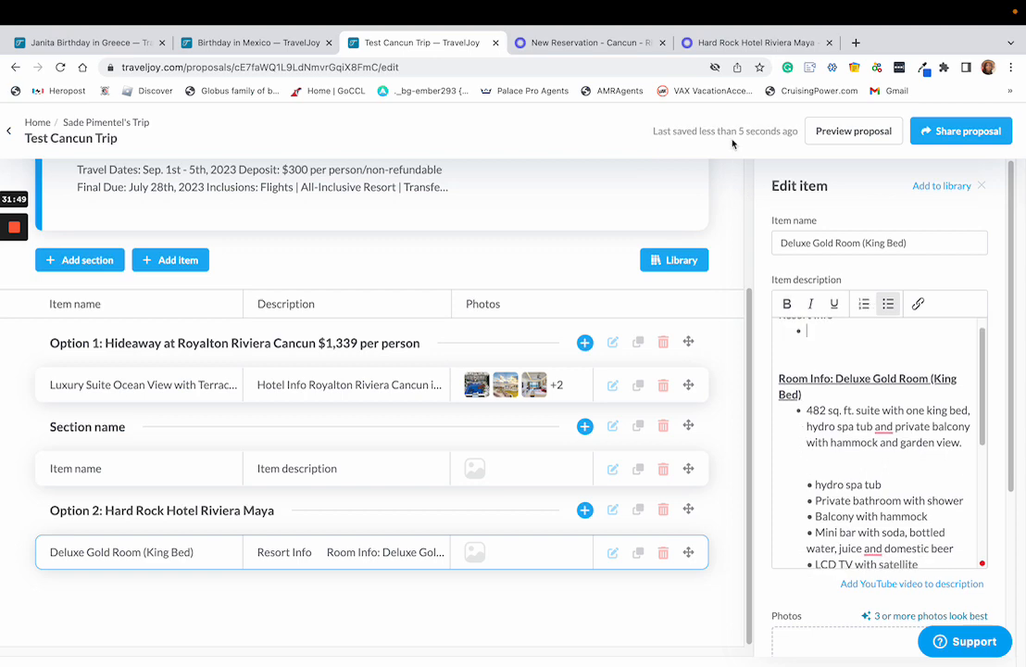
Open the full information page for Hard Rock Hotel Riviera Maya from the Vacation Express hotel list and close the room details page.
{"action": "left_click", "coordinate": [733, 44]}
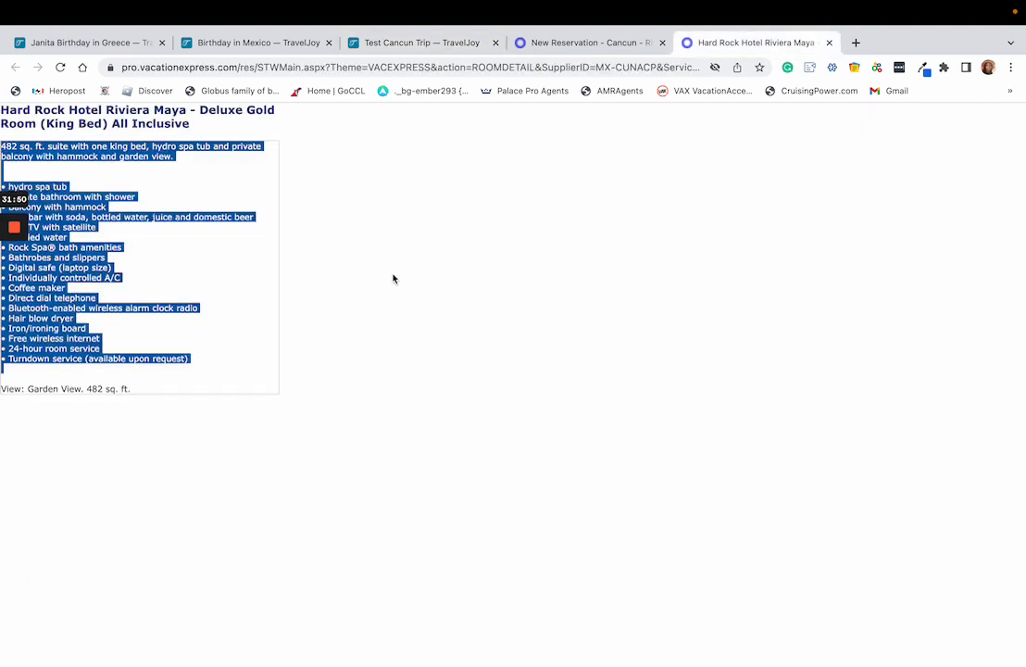
{"action": "left_click", "coordinate": [584, 43]}
{"action": "left_click", "coordinate": [842, 293]}
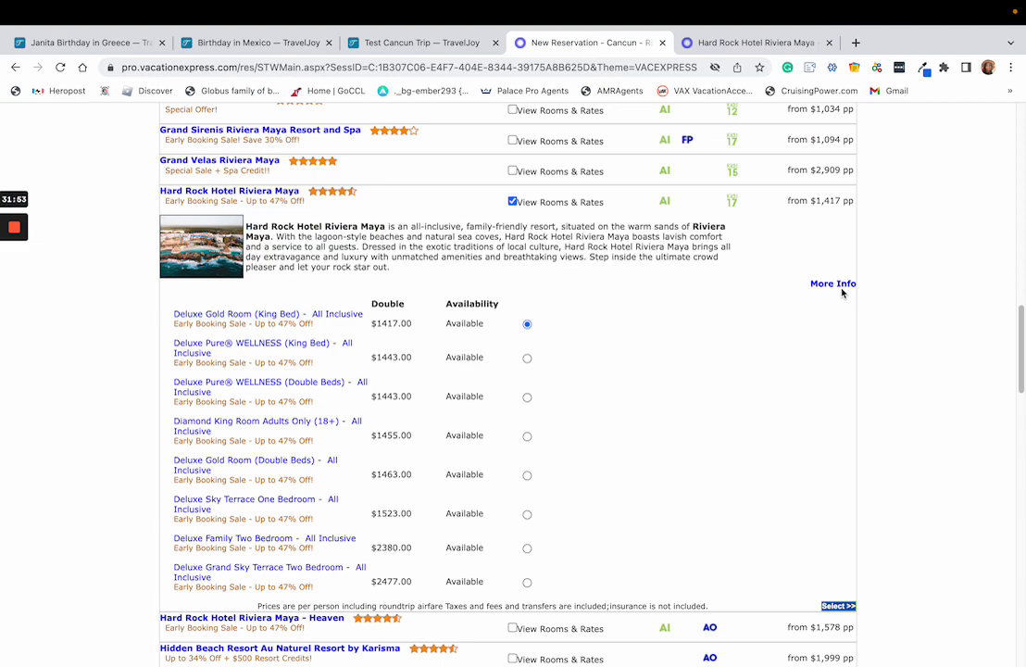
{"action": "left_click", "coordinate": [839, 287]}
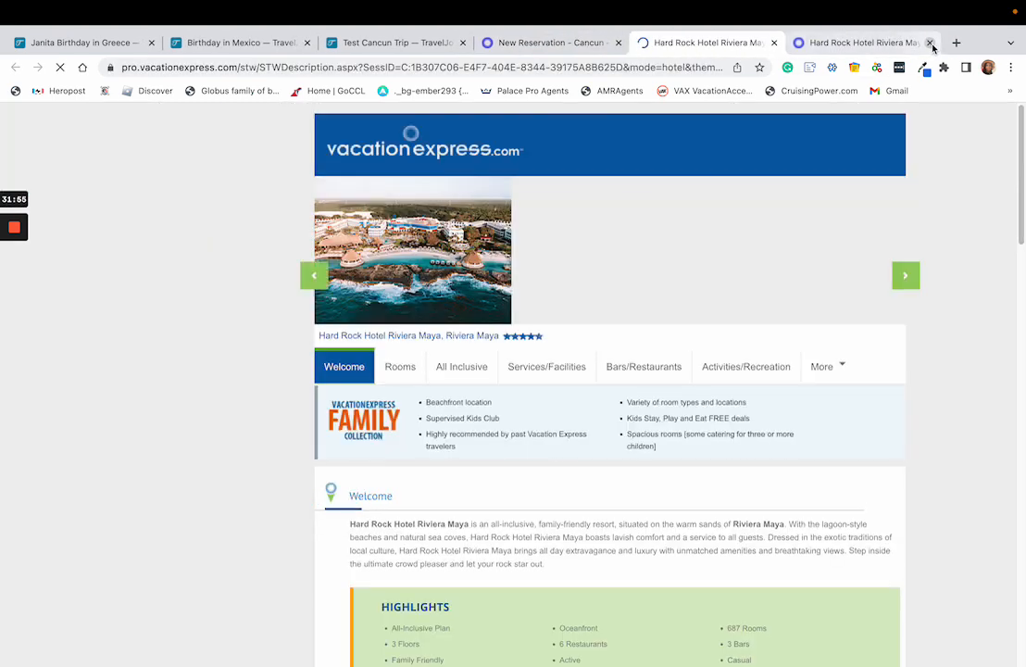
Copy the first two paragraphs under Experience the Difference on the hotel's information page.
{"action": "scroll", "coordinate": [665, 298], "scroll_direction": "down", "scroll_amount": 5}
{"action": "scroll", "coordinate": [430, 199], "scroll_direction": "up", "scroll_amount": 4}
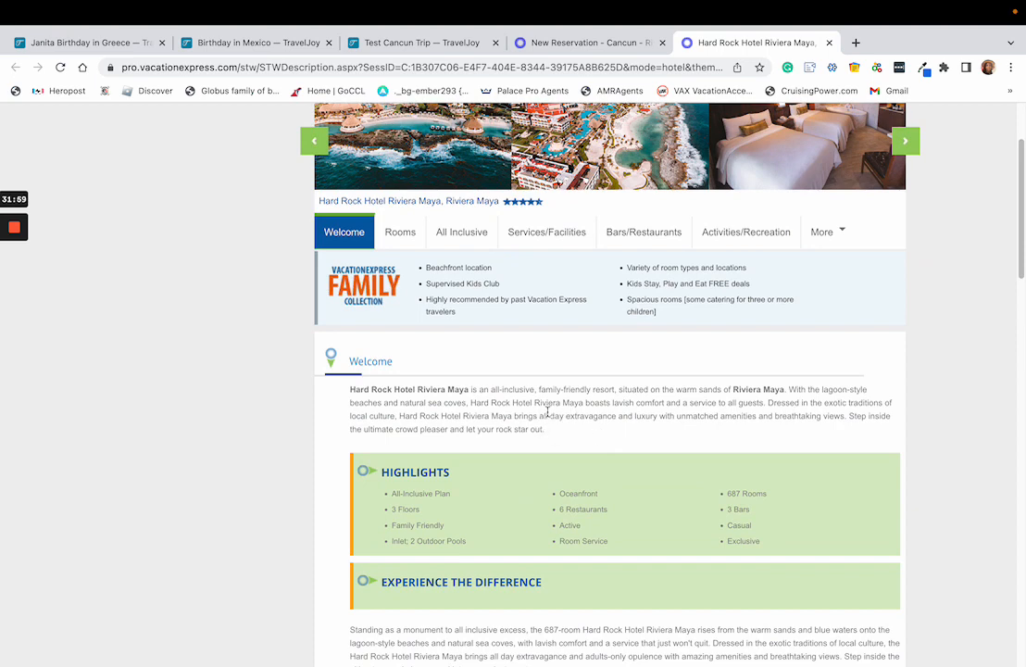
{"action": "scroll", "coordinate": [547, 412], "scroll_direction": "down", "scroll_amount": 3}
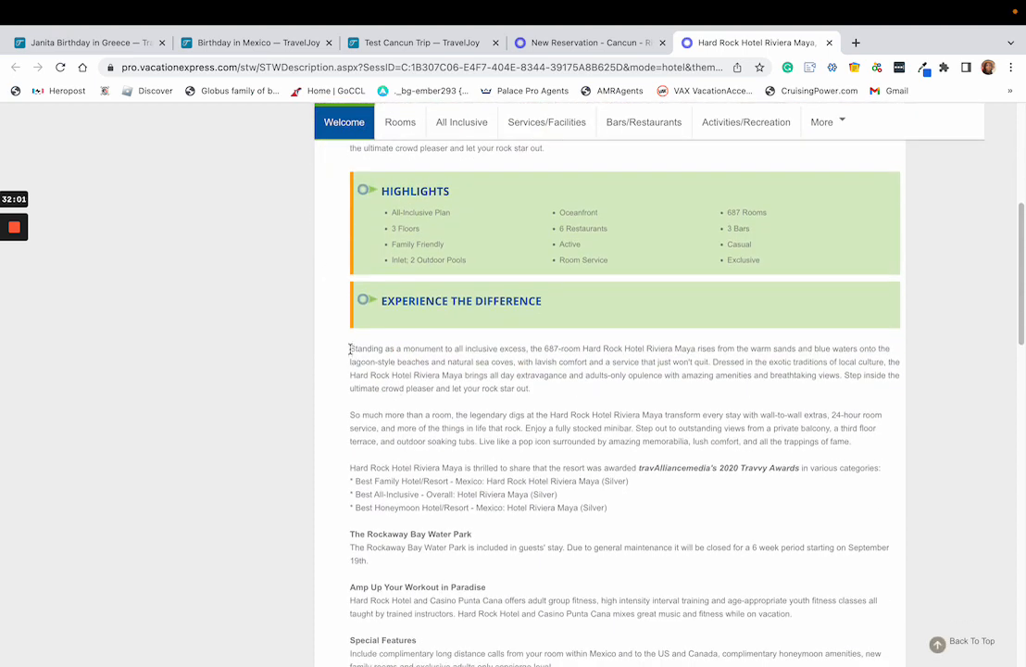
{"action": "left_click_drag", "start_coordinate": [349, 349], "coordinate": [862, 461]}
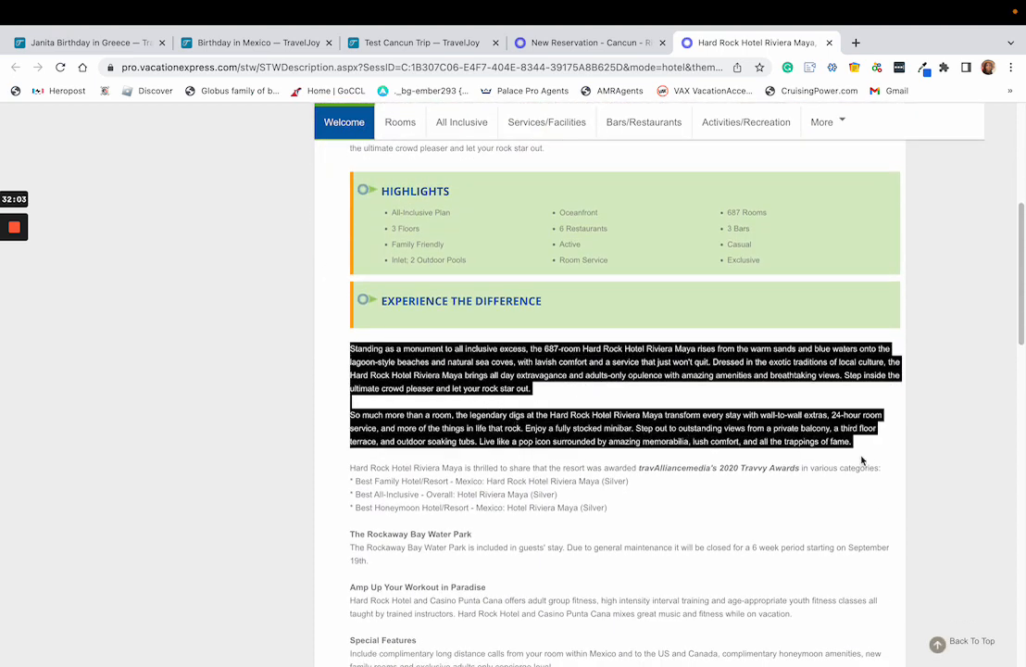
{"action": "right_click", "coordinate": [657, 361]}
{"action": "left_click", "coordinate": [676, 391]}
Return to the Test Cancun Trip proposal and paste the copied resort paragraphs into the Resort Info bullet.
{"action": "left_click", "coordinate": [397, 62]}
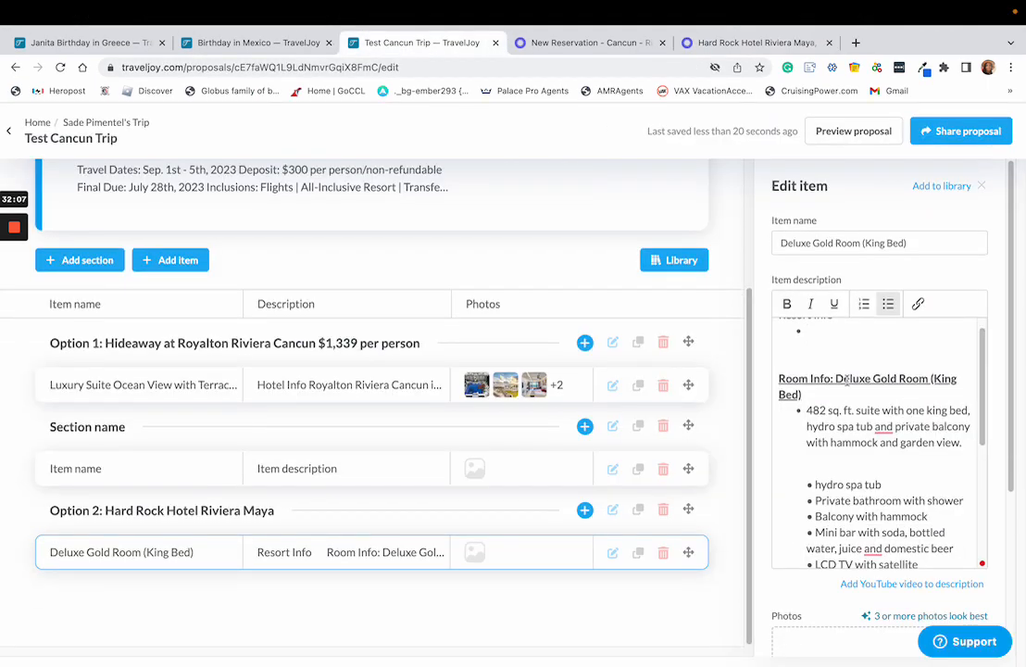
{"action": "left_click", "coordinate": [823, 336]}
{"action": "key", "text": "super+v"}
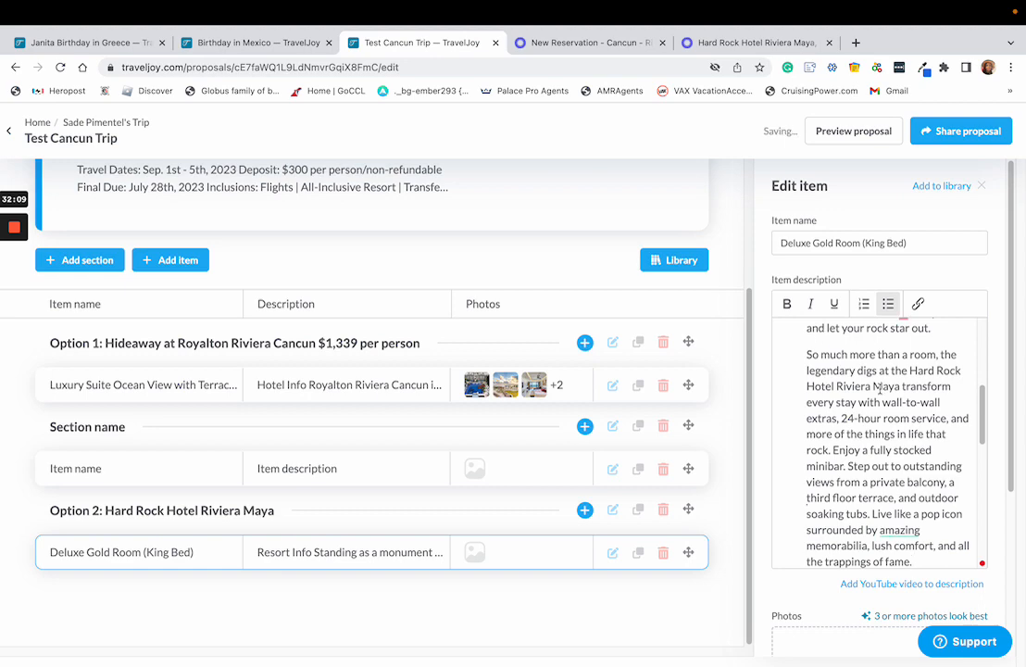
Apply the Grammarly hyphen corrections "crowd-pleaser", "all-day" and "all-inclusive" in the resort description.
{"action": "scroll", "coordinate": [889, 424], "scroll_direction": "down", "scroll_amount": 3}
{"action": "scroll", "coordinate": [885, 420], "scroll_direction": "up", "scroll_amount": 1}
{"action": "scroll", "coordinate": [885, 419], "scroll_direction": "up", "scroll_amount": 3}
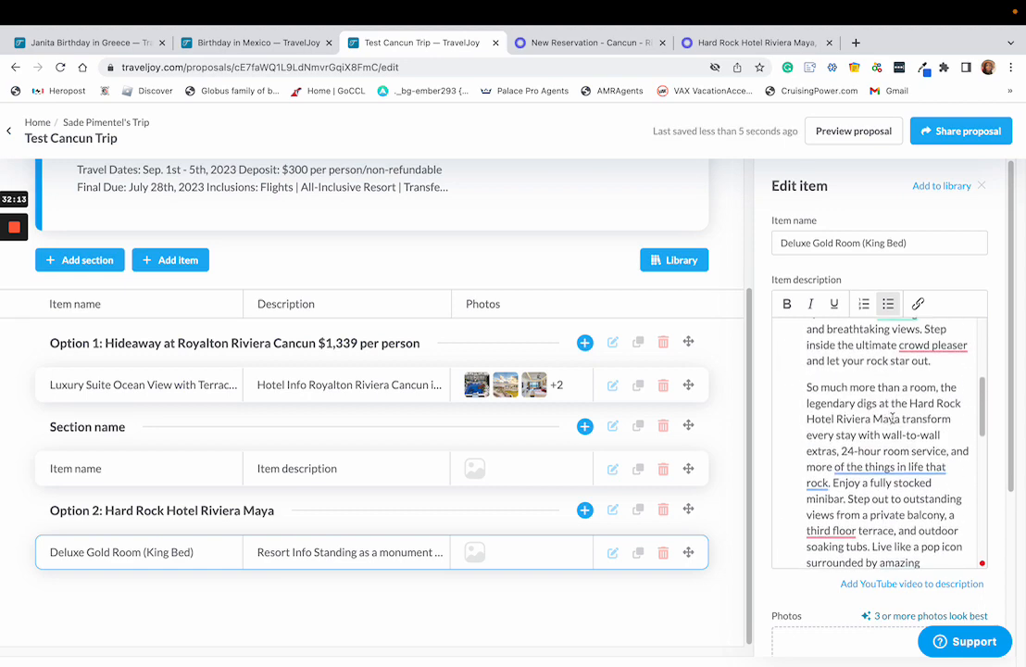
{"action": "scroll", "coordinate": [887, 416], "scroll_direction": "up", "scroll_amount": 1}
{"action": "mouse_move", "coordinate": [926, 416]}
{"action": "left_click", "coordinate": [923, 451]}
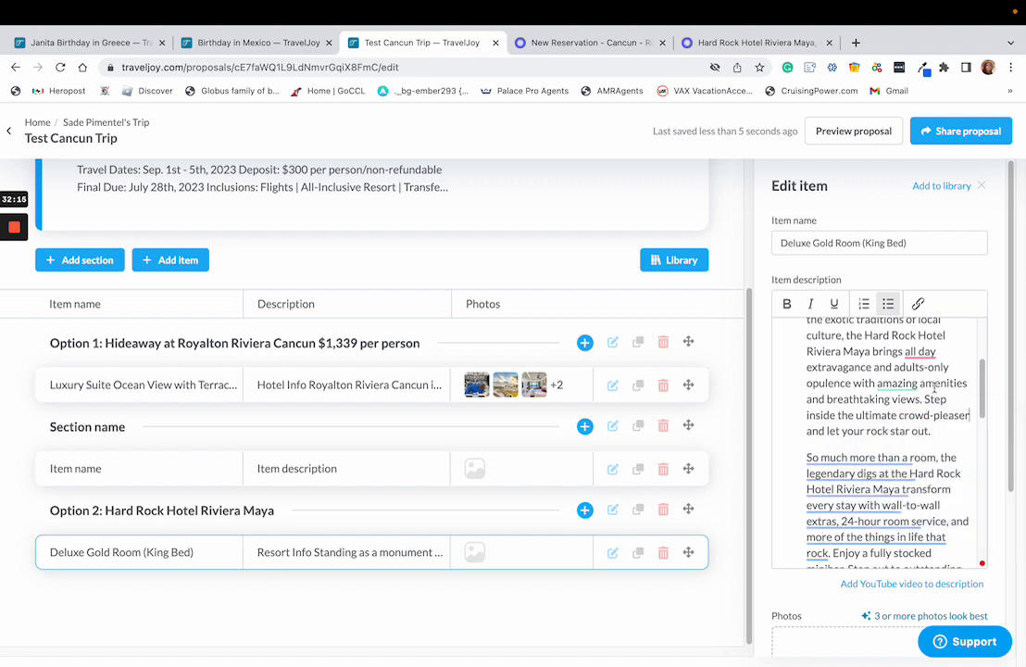
{"action": "mouse_move", "coordinate": [922, 353]}
{"action": "left_click", "coordinate": [915, 386]}
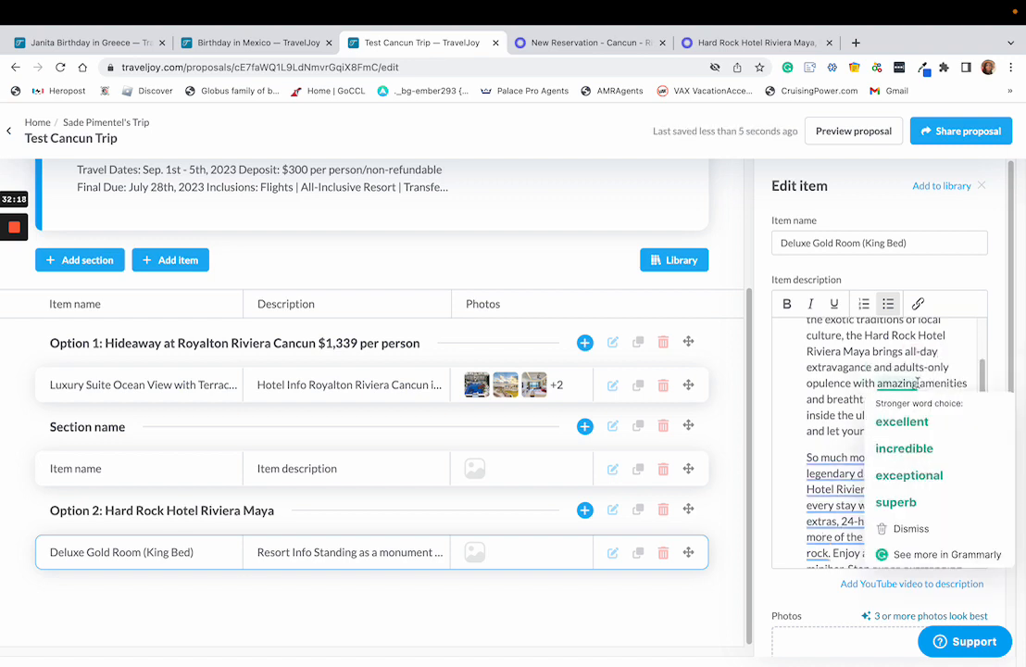
{"action": "scroll", "coordinate": [866, 394], "scroll_direction": "up", "scroll_amount": 1}
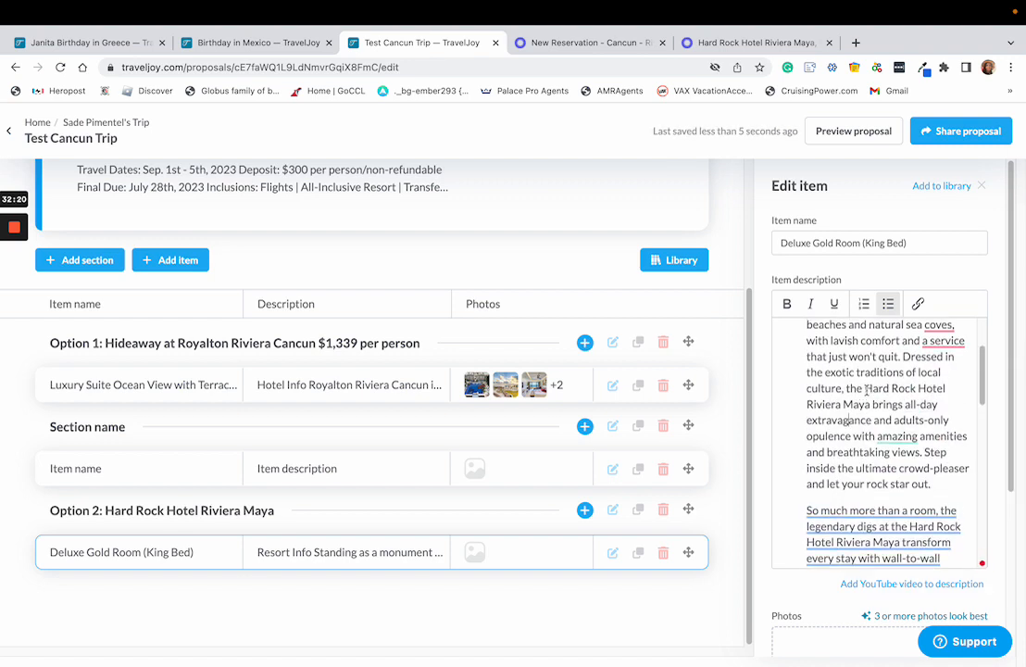
{"action": "mouse_move", "coordinate": [954, 353]}
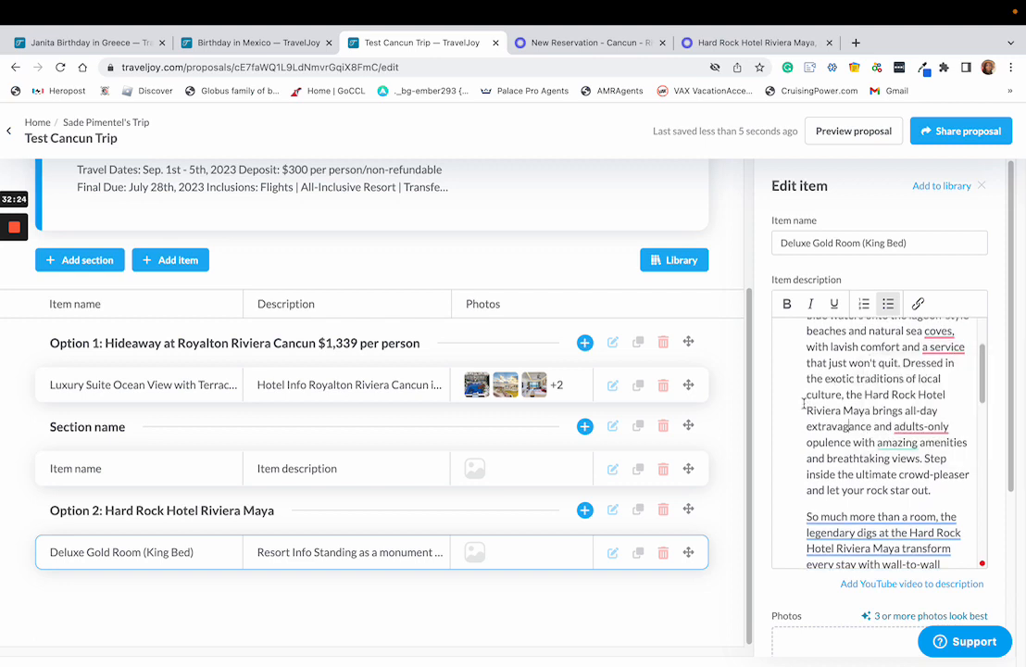
{"action": "scroll", "coordinate": [833, 389], "scroll_direction": "up", "scroll_amount": 2}
{"action": "mouse_move", "coordinate": [836, 361]}
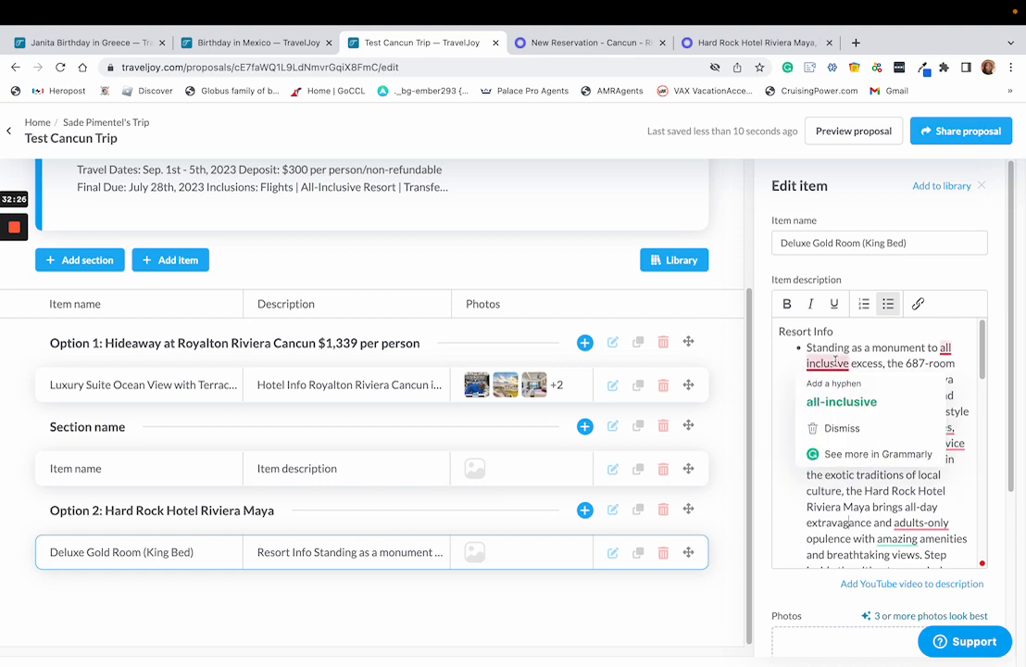
{"action": "left_click", "coordinate": [838, 400]}
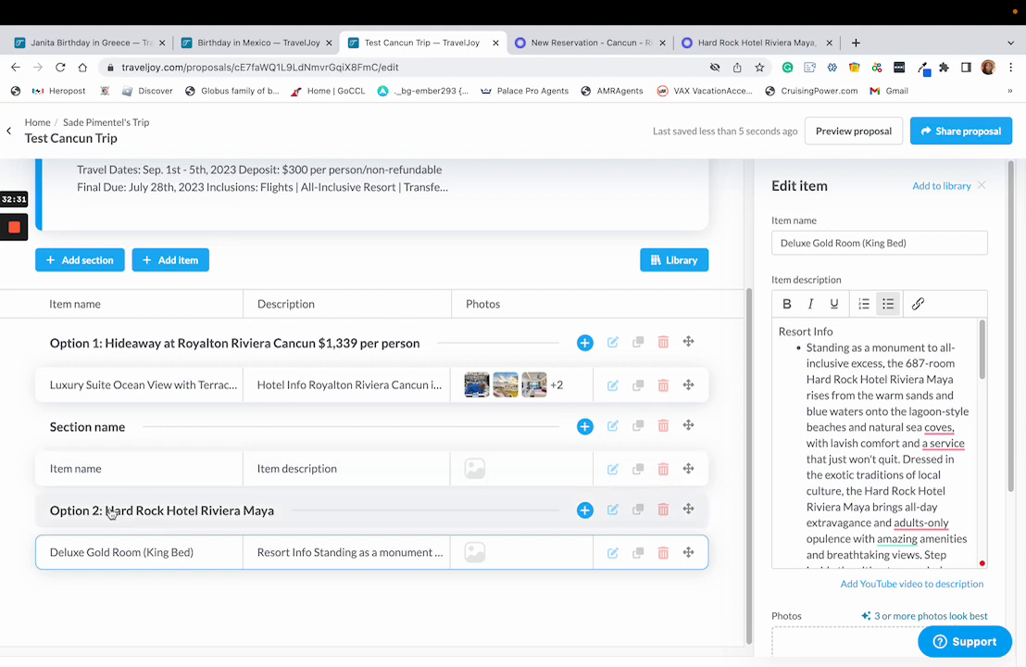
Reorder the proposal so the Option 2 section follows Option 1's item, with the Deluxe Gold Room (King Bed) item directly beneath it.
{"action": "left_click_drag", "start_coordinate": [110, 509], "coordinate": [110, 423]}
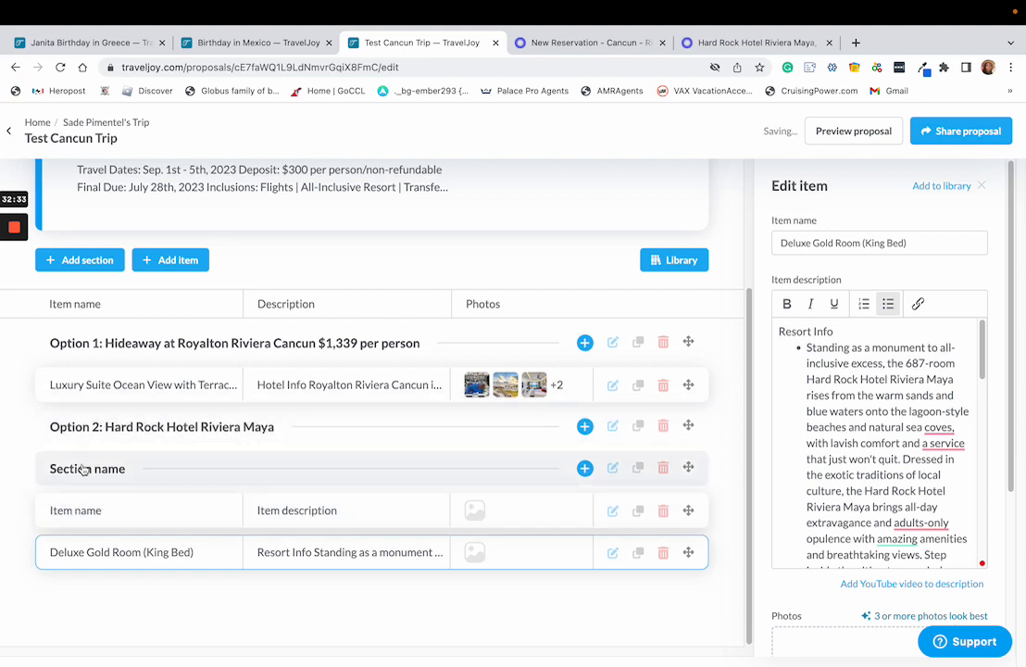
{"action": "mouse_move", "coordinate": [84, 467]}
{"action": "left_mouse_down"}
{"action": "mouse_move", "coordinate": [68, 536]}
{"action": "mouse_move", "coordinate": [77, 465]}
{"action": "mouse_move", "coordinate": [84, 517]}
{"action": "mouse_move", "coordinate": [83, 468]}
{"action": "left_mouse_up"}
{"action": "left_click_drag", "start_coordinate": [85, 545], "coordinate": [222, 427]}
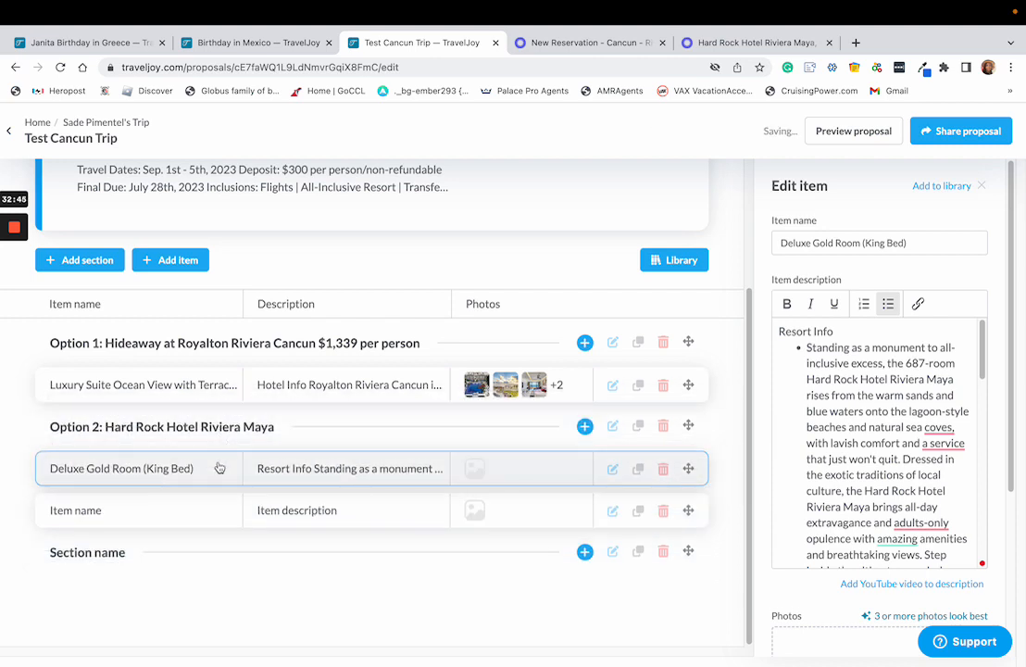
Take the browser window out of full-screen mode.
{"action": "scroll", "coordinate": [891, 420], "scroll_direction": "down", "scroll_amount": 2}
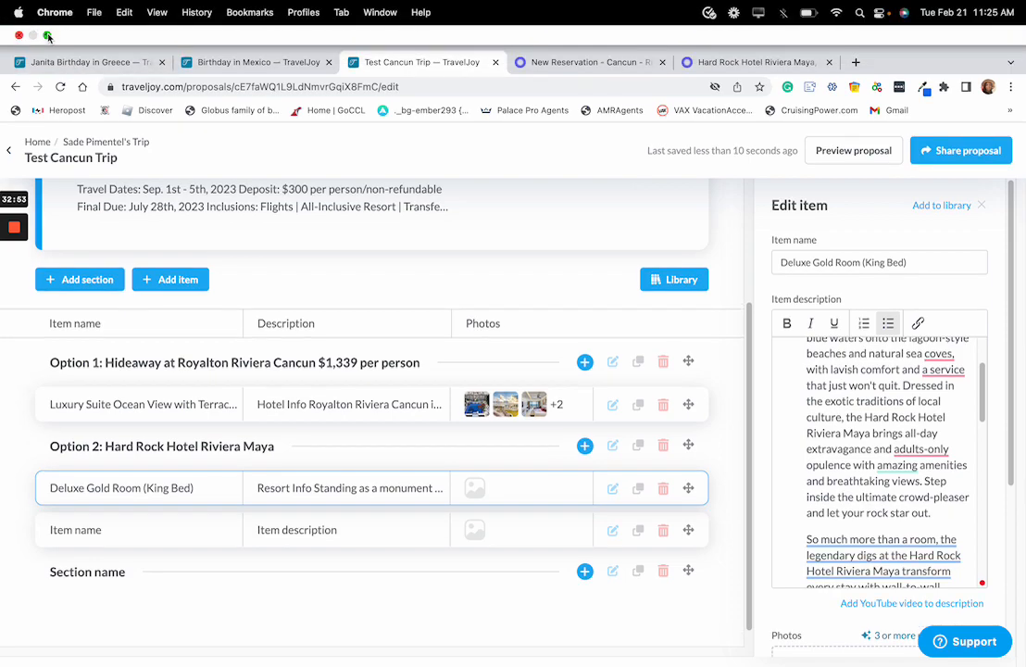
{"action": "left_click", "coordinate": [48, 36]}
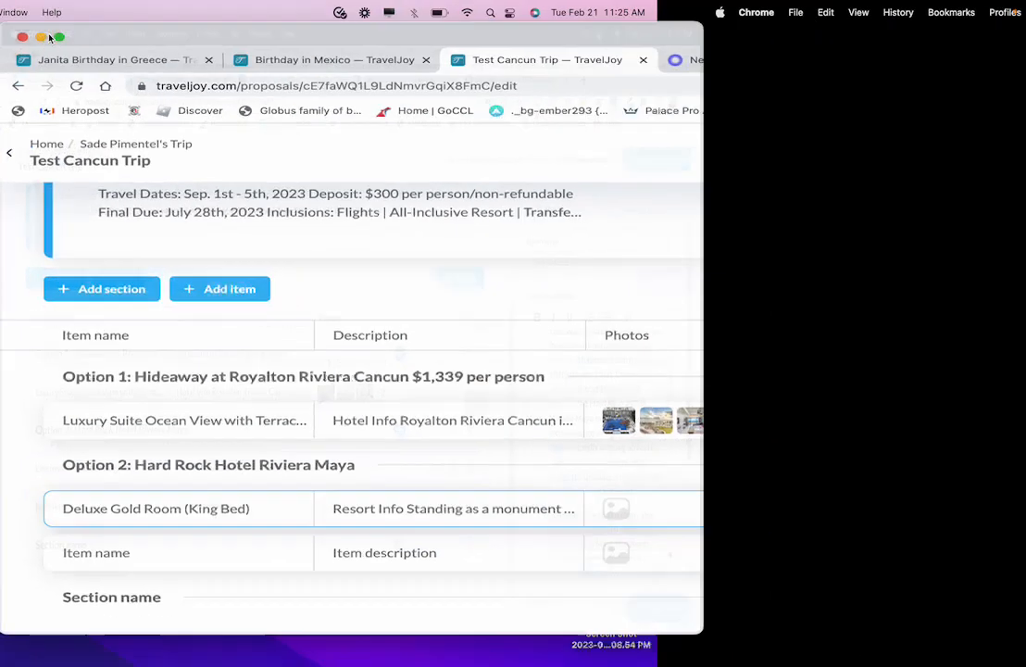
Open the Hard Rock page on Vacation Express and copy the resort name "Hard Rock Hotel Riviera Maya" from the Welcome paragraph.
{"action": "left_click", "coordinate": [419, 50]}
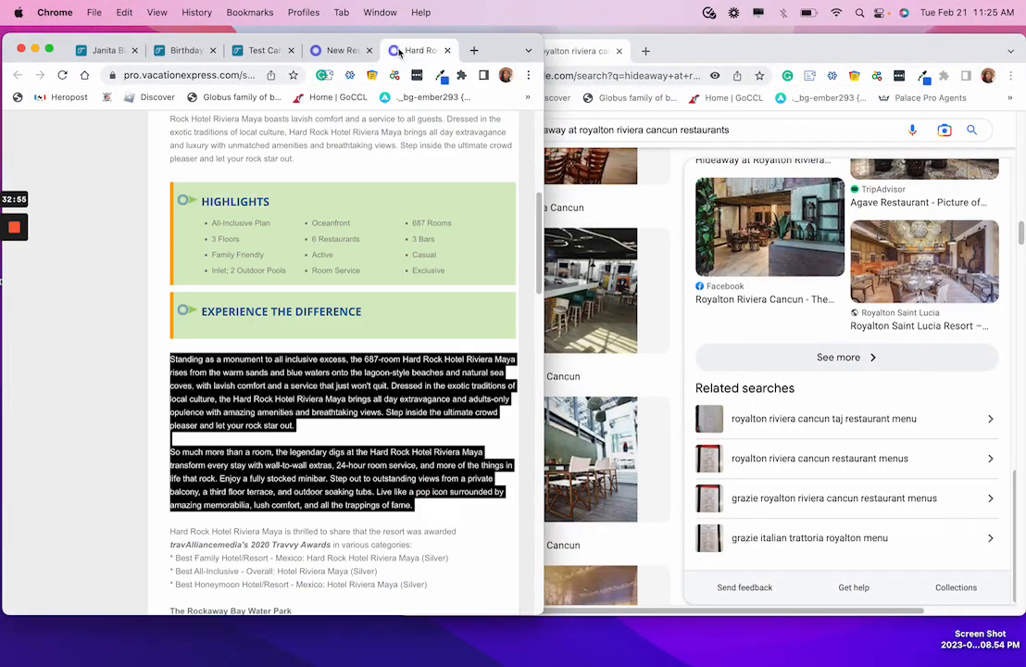
{"action": "left_click", "coordinate": [291, 347]}
{"action": "scroll", "coordinate": [291, 346], "scroll_direction": "up", "scroll_amount": 5}
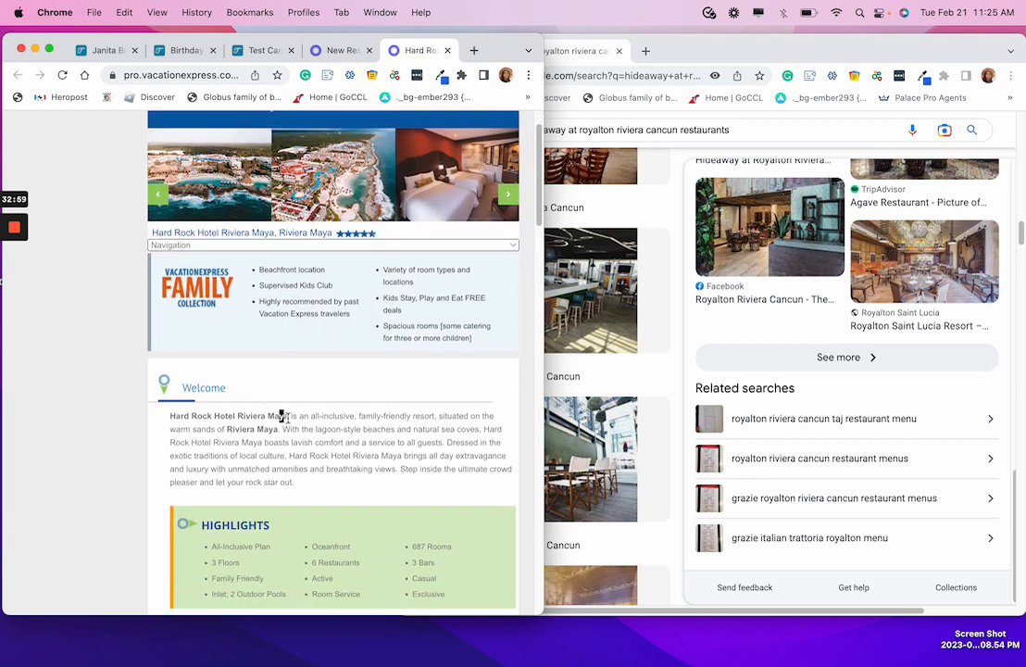
{"action": "left_click_drag", "start_coordinate": [288, 416], "coordinate": [182, 419]}
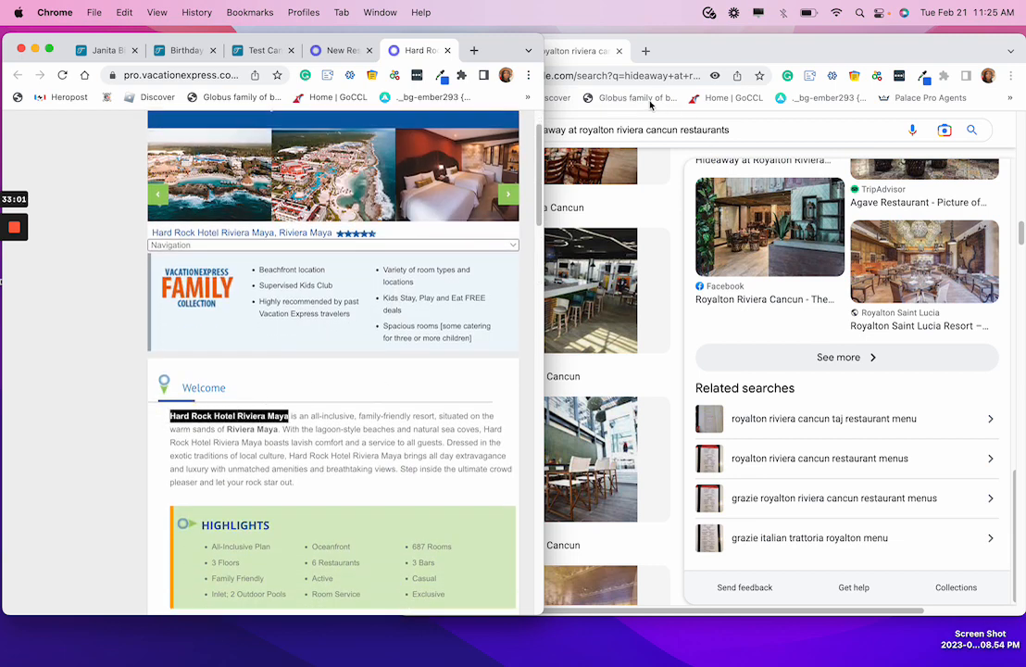
Replace the Google Images query with "Hard Rock Hotel Riviera Maya" and run the search.
{"action": "left_click", "coordinate": [589, 50]}
{"action": "left_click", "coordinate": [570, 138]}
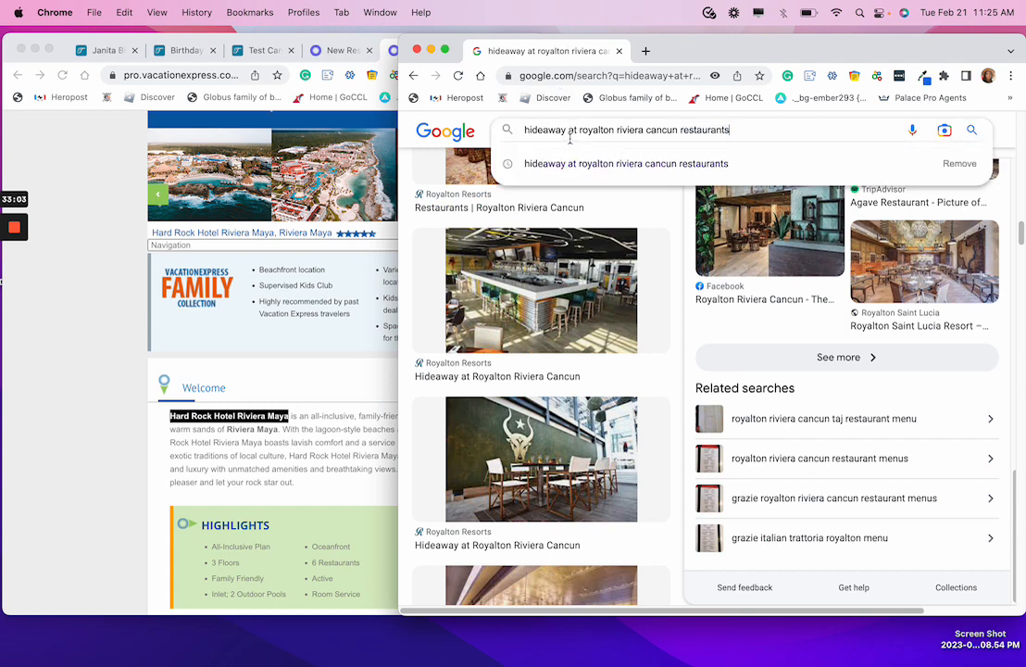
{"action": "key", "text": "super+a"}
{"action": "type", "text": "Hard Rock Hotel Riviera Maya"}
{"action": "key", "text": "Return"}
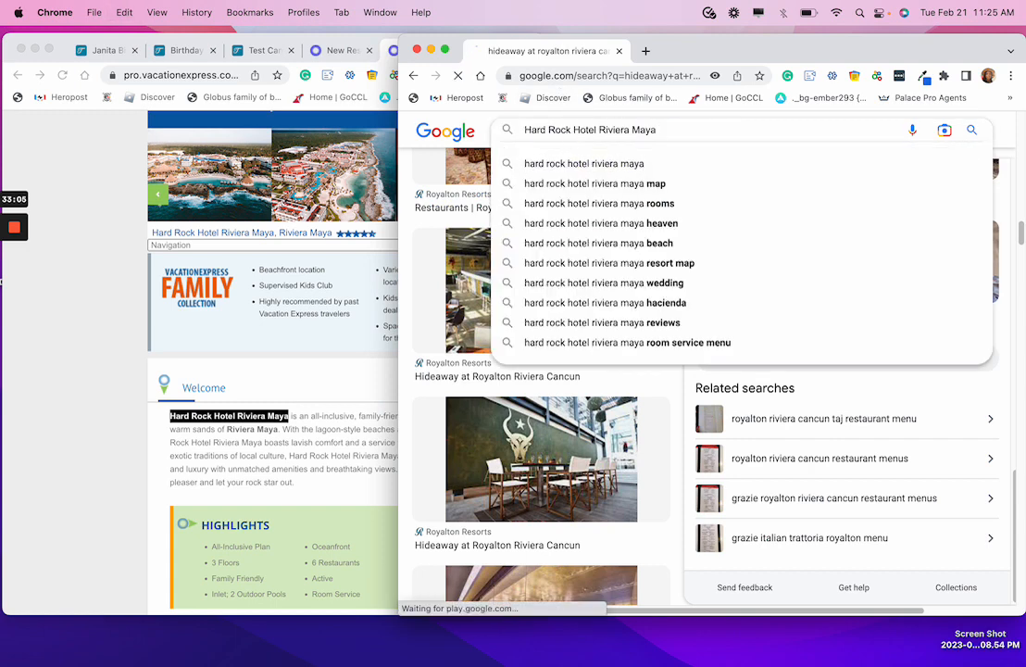
Close the Vacation Express resort page and bring up the photo upload area of the Deluxe Gold Room item in the Test Cancun Trip proposal.
{"action": "left_click", "coordinate": [188, 309]}
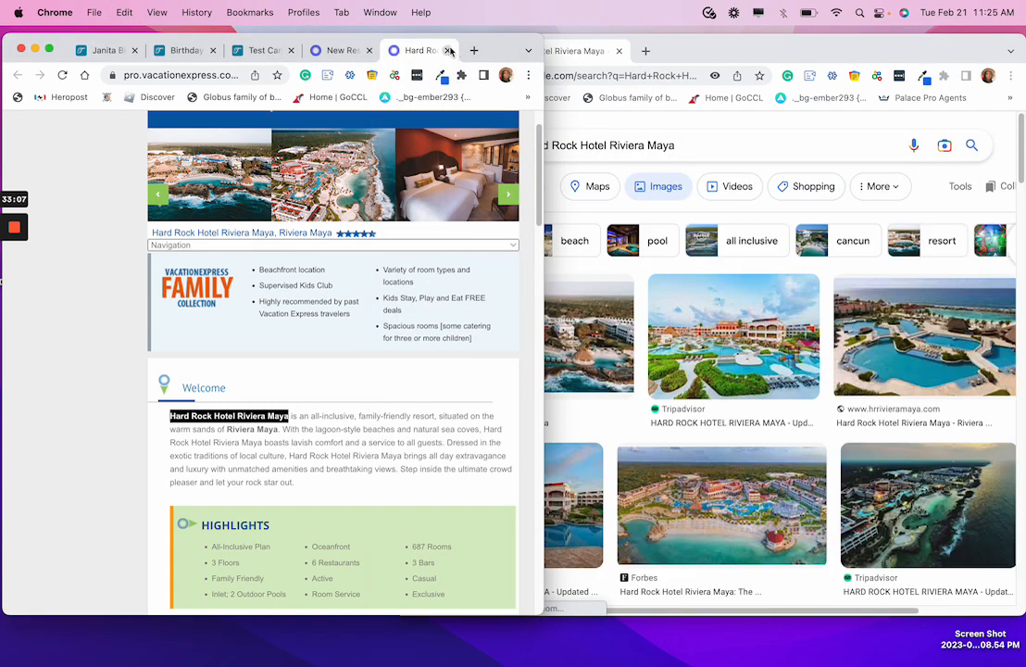
{"action": "left_click", "coordinate": [448, 50]}
{"action": "left_click", "coordinate": [301, 54]}
{"action": "scroll", "coordinate": [456, 385], "scroll_direction": "down", "scroll_amount": 5}
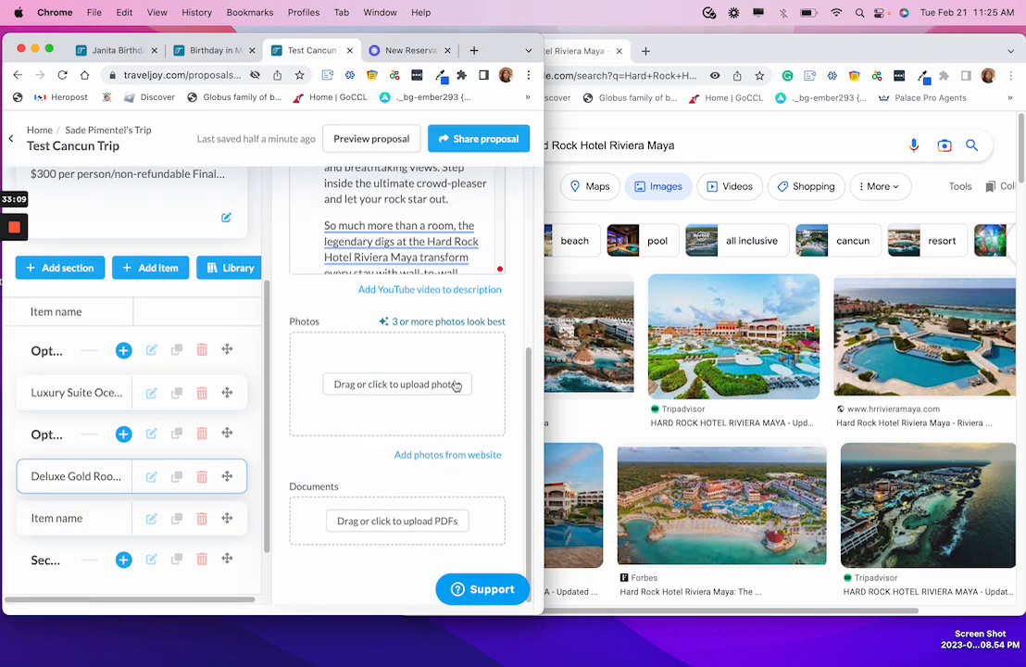
Add the Hard Rock Hotels aerial shoreline photo to the Deluxe Gold Room item and dismiss the Google Lens upload box.
{"action": "left_click", "coordinate": [931, 178]}
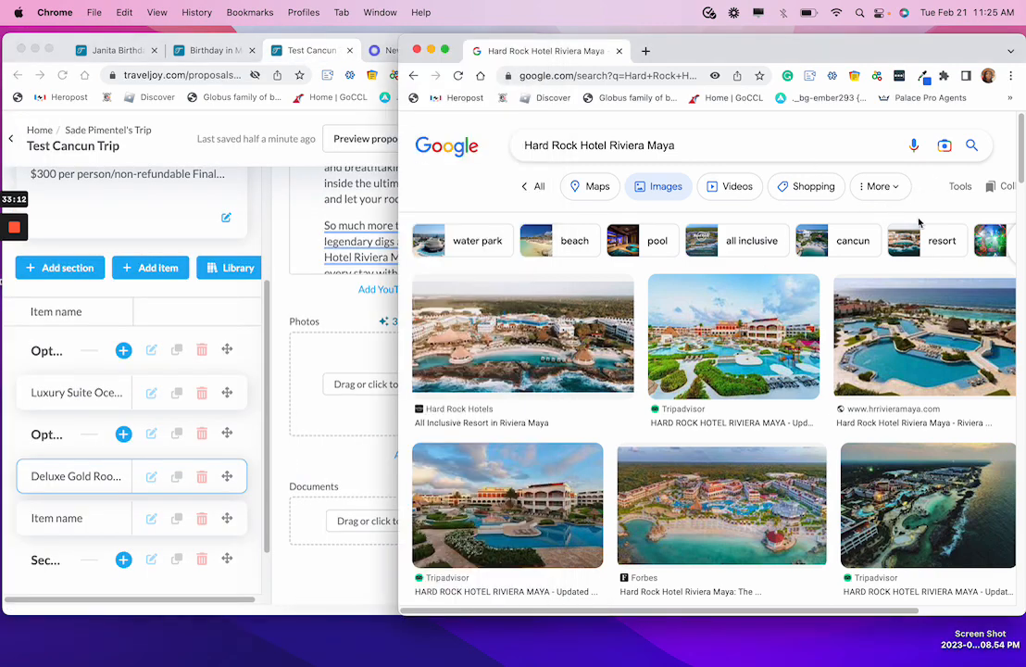
{"action": "left_click", "coordinate": [526, 348]}
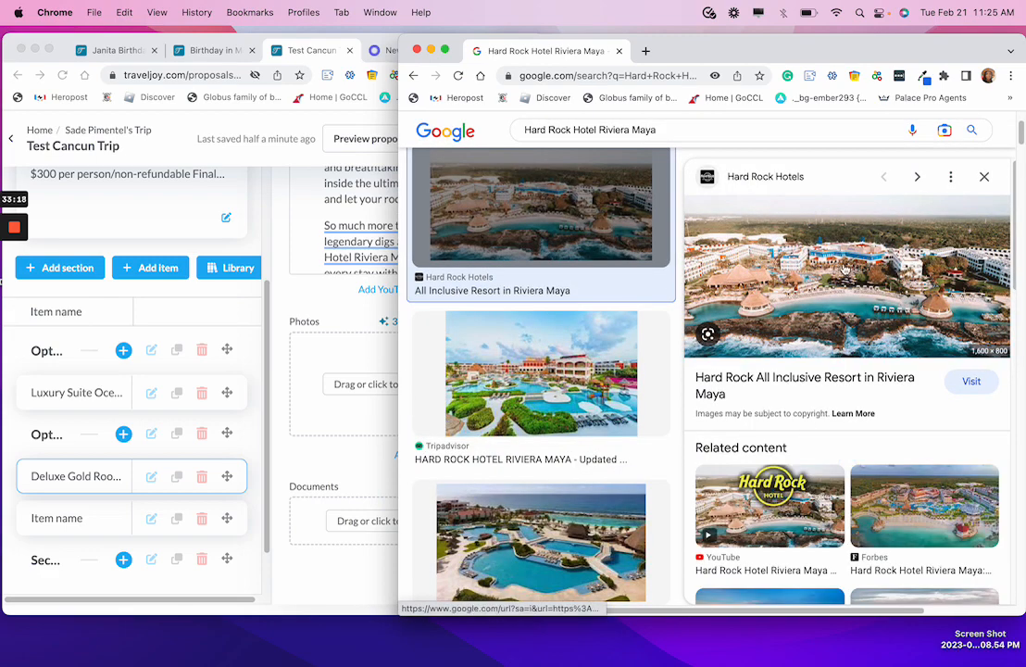
{"action": "left_click_drag", "start_coordinate": [833, 270], "coordinate": [350, 382]}
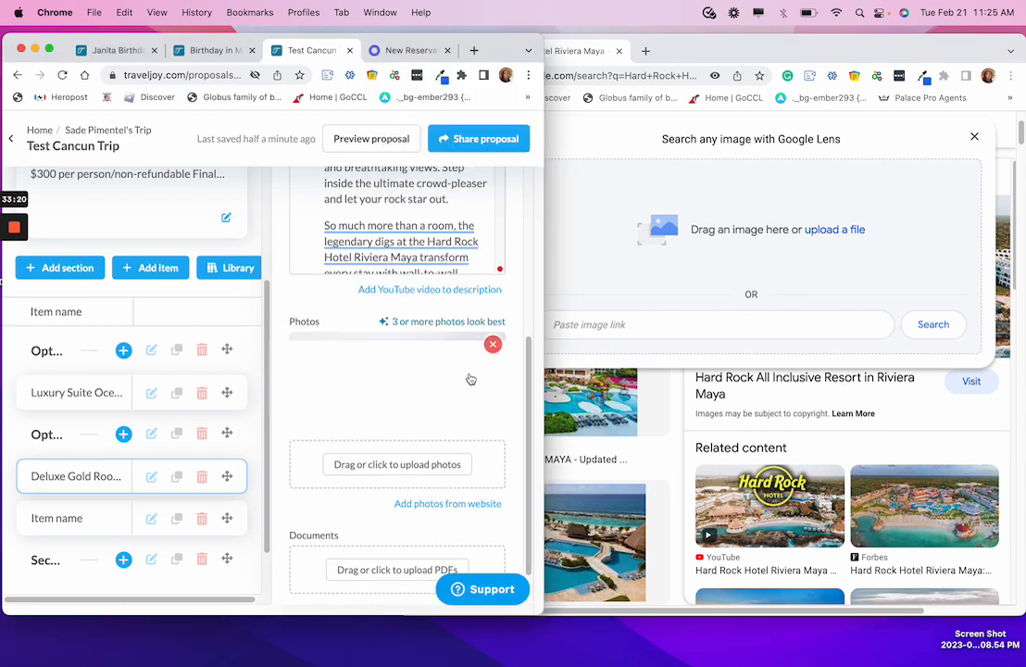
{"action": "left_click", "coordinate": [974, 137]}
{"action": "left_click", "coordinate": [975, 137]}
Browse the resort image results and open the hrrivieramaya.com photo of canopied loungers over the water.
{"action": "scroll", "coordinate": [813, 343], "scroll_direction": "down", "scroll_amount": 5}
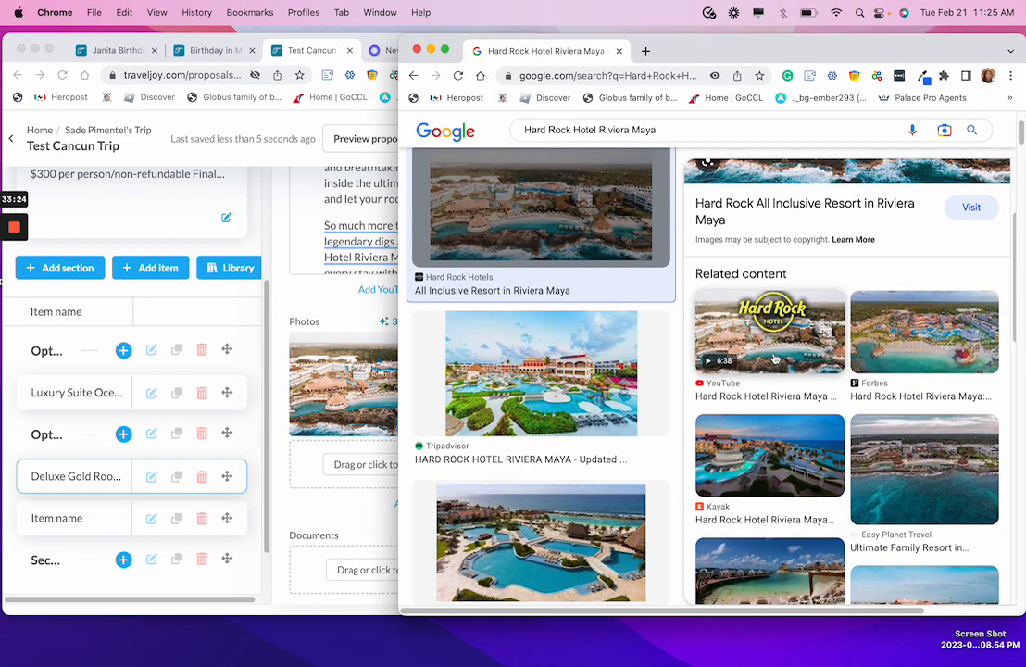
{"action": "scroll", "coordinate": [813, 342], "scroll_direction": "down", "scroll_amount": 4}
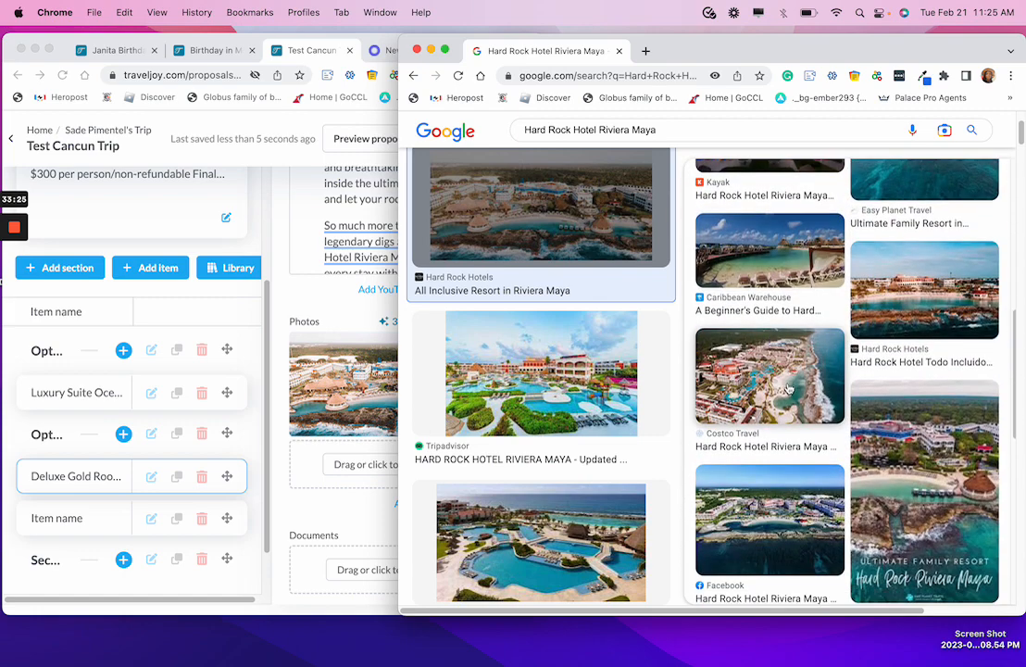
{"action": "scroll", "coordinate": [592, 397], "scroll_direction": "down", "scroll_amount": 10}
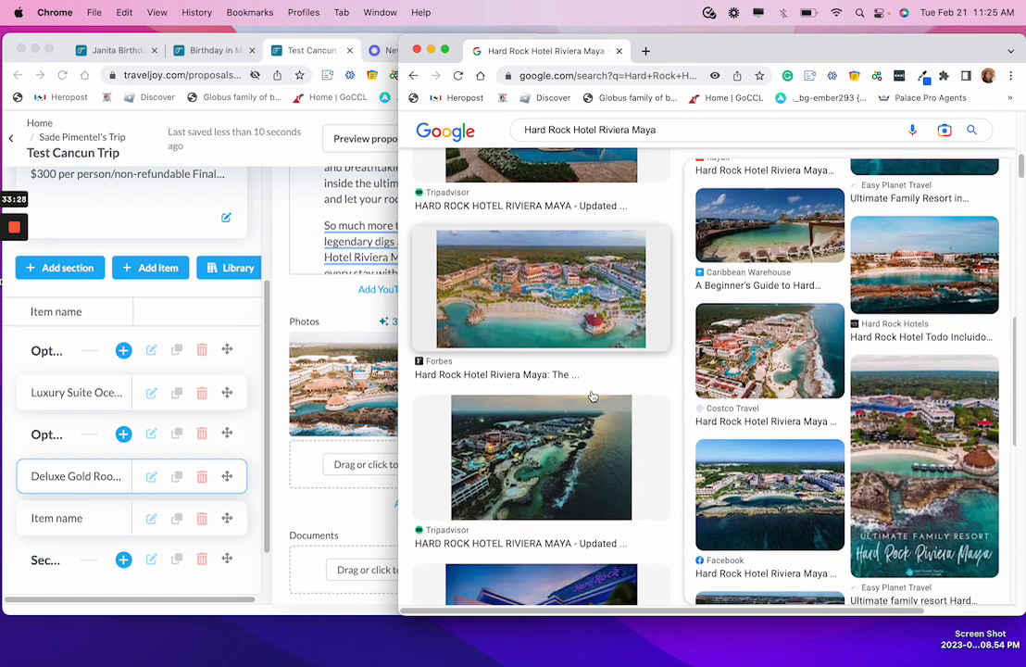
{"action": "scroll", "coordinate": [593, 397], "scroll_direction": "down", "scroll_amount": 8}
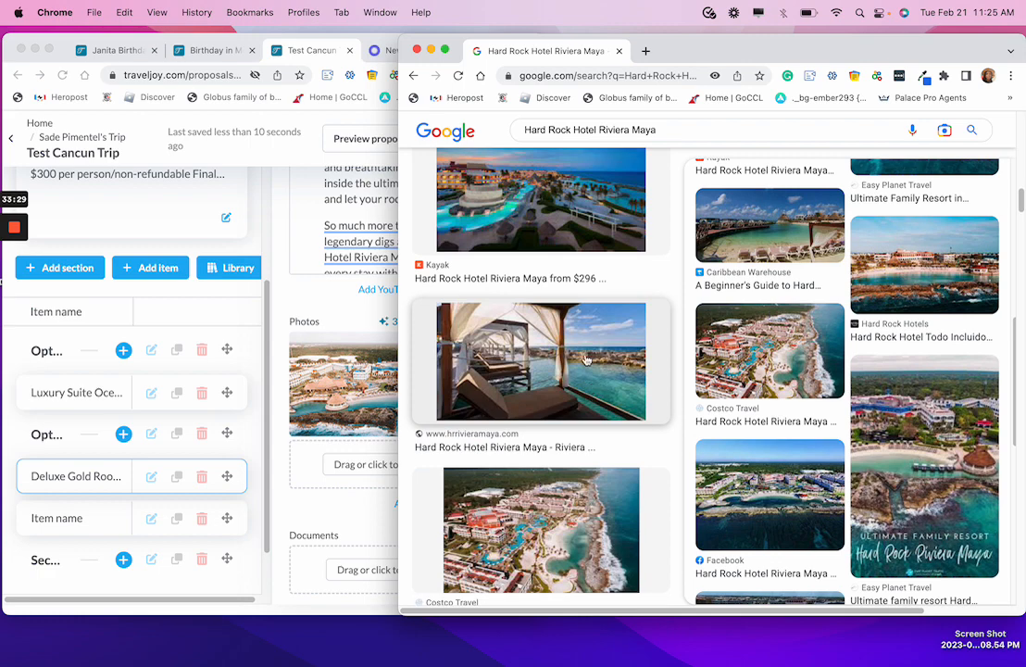
{"action": "left_click", "coordinate": [585, 359]}
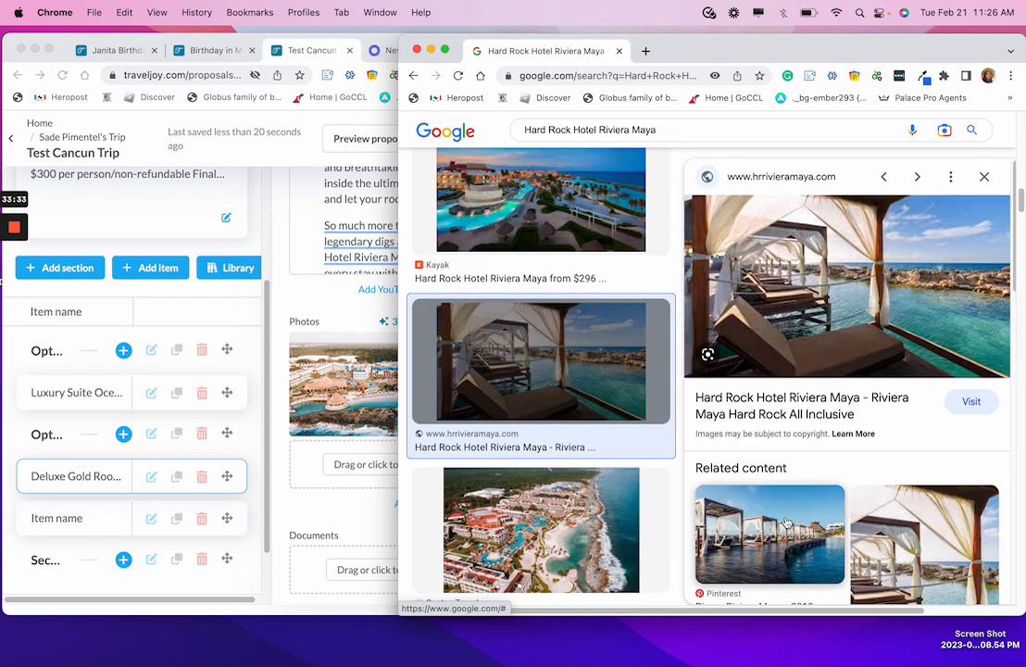
Compare related lounger images, add the Sunshine.co.uk version to the Deluxe Gold Room photos, and dismiss the Google Lens box.
{"action": "scroll", "coordinate": [834, 458], "scroll_direction": "down", "scroll_amount": 2}
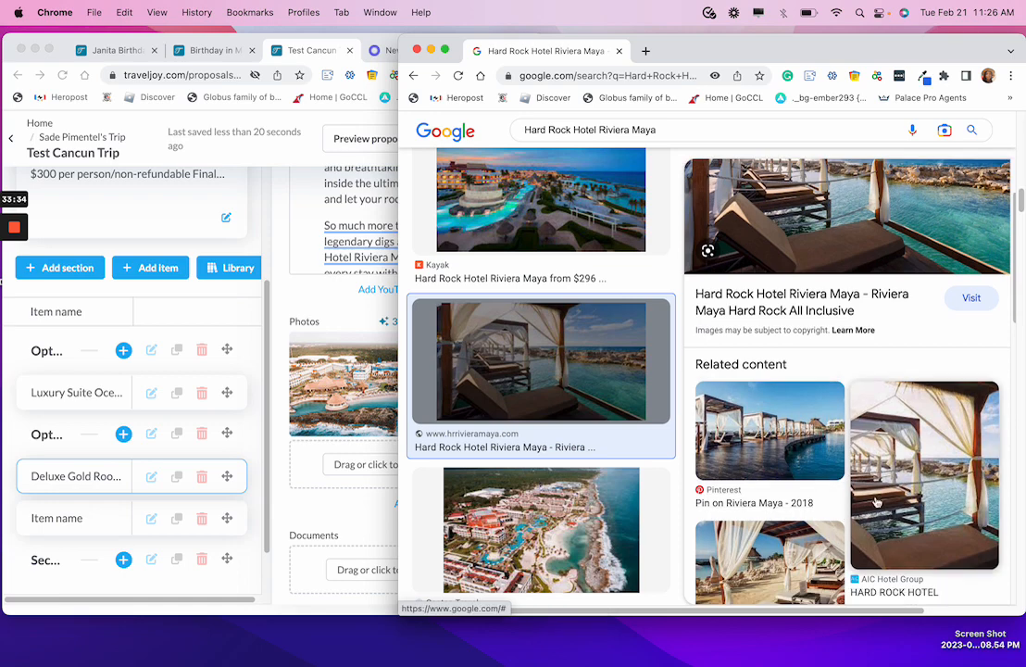
{"action": "left_click", "coordinate": [757, 450]}
{"action": "scroll", "coordinate": [918, 396], "scroll_direction": "down", "scroll_amount": 3}
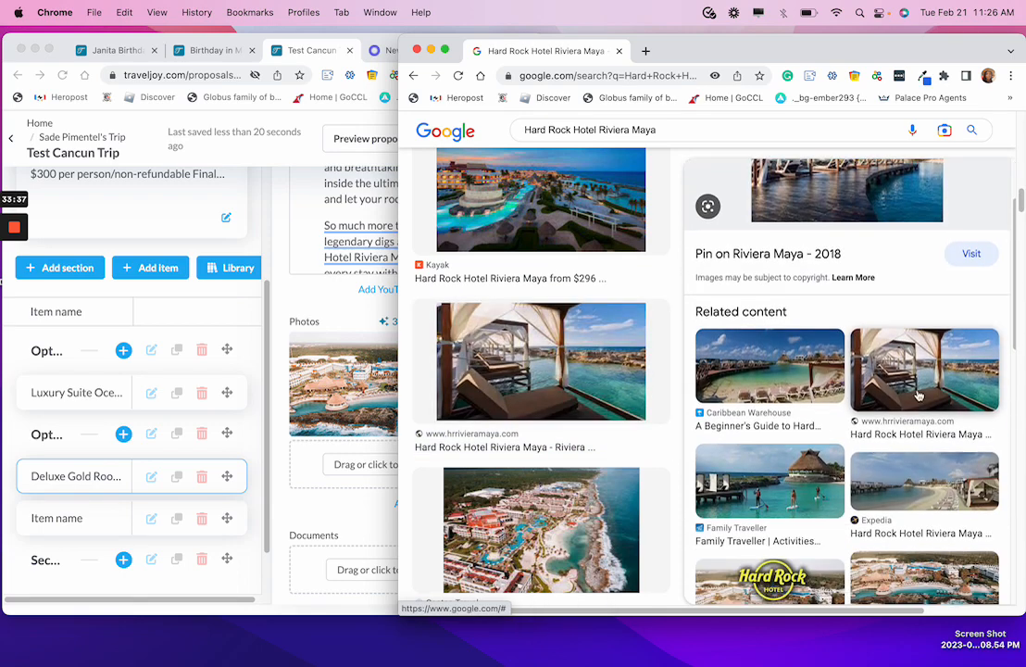
{"action": "left_click", "coordinate": [929, 401]}
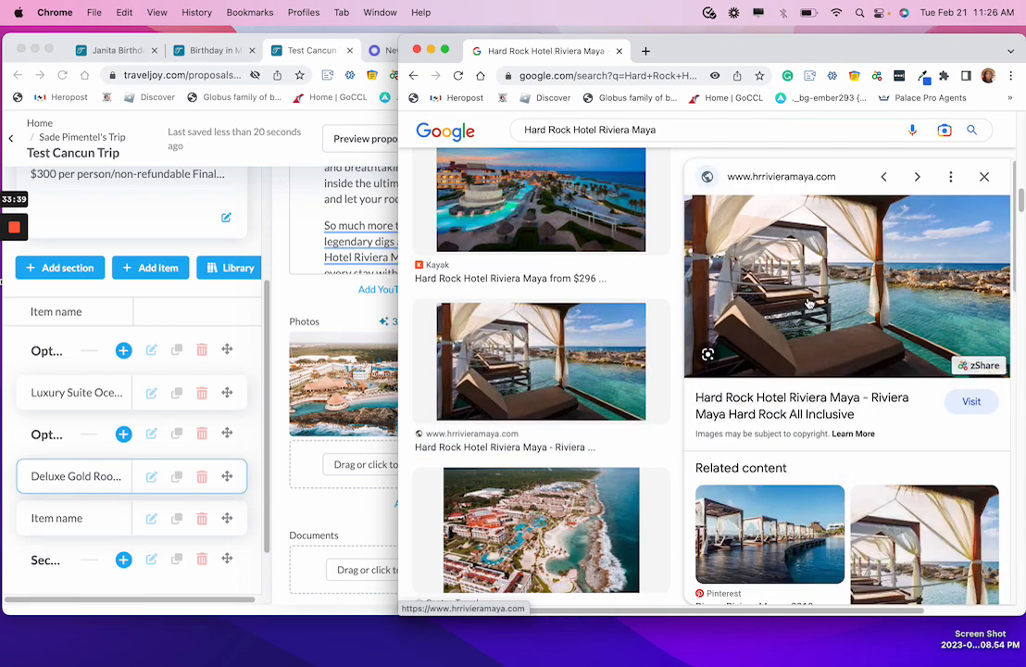
{"action": "scroll", "coordinate": [809, 304], "scroll_direction": "down", "scroll_amount": 2}
{"action": "left_click", "coordinate": [944, 484]}
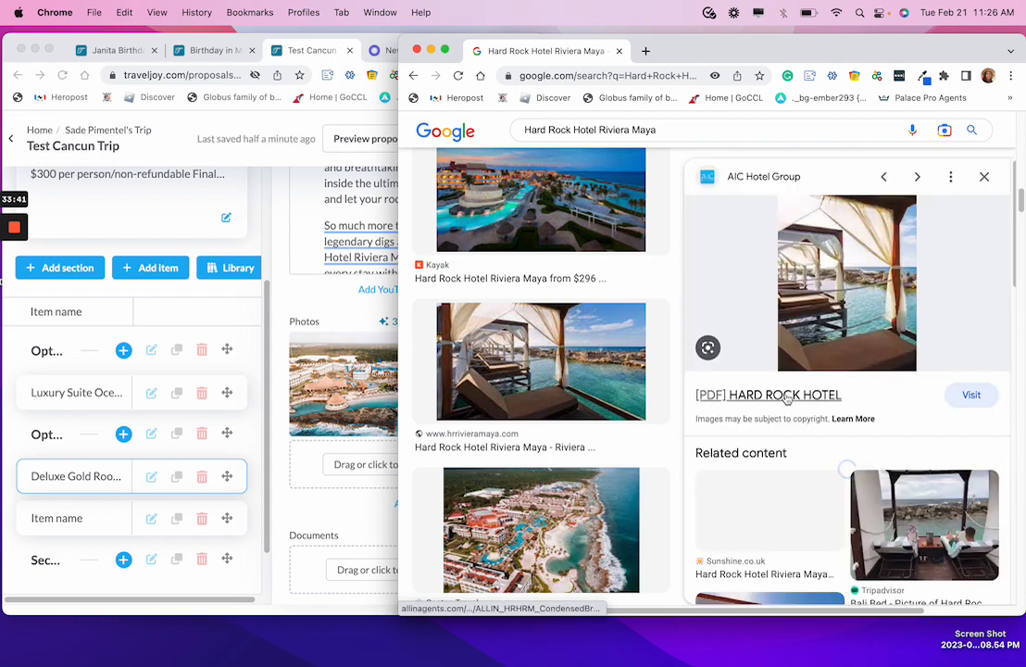
{"action": "scroll", "coordinate": [815, 407], "scroll_direction": "down", "scroll_amount": 2}
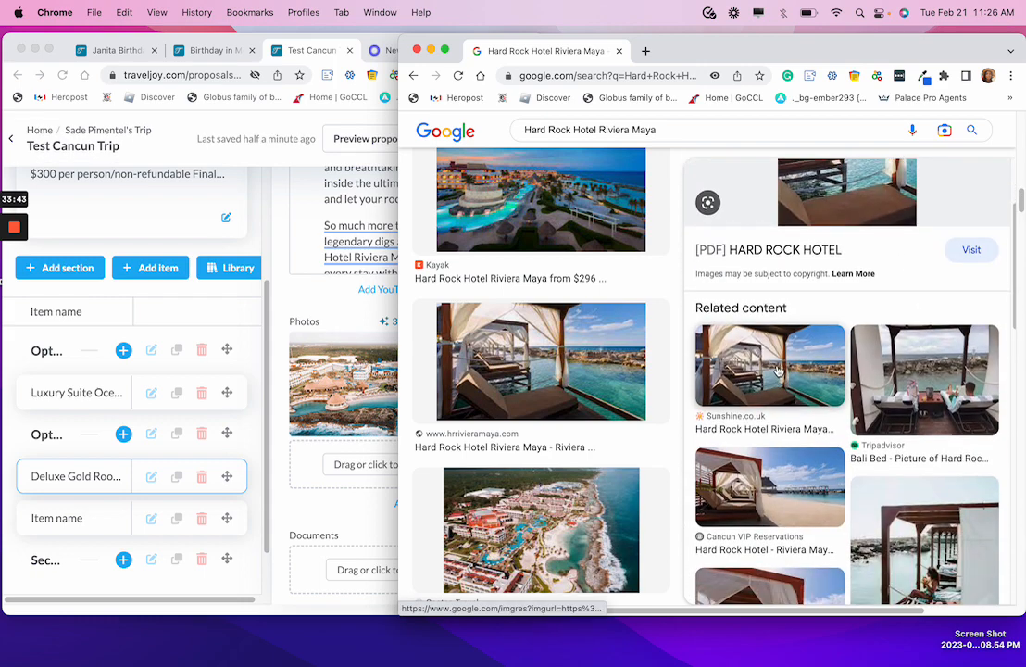
{"action": "left_click", "coordinate": [780, 401]}
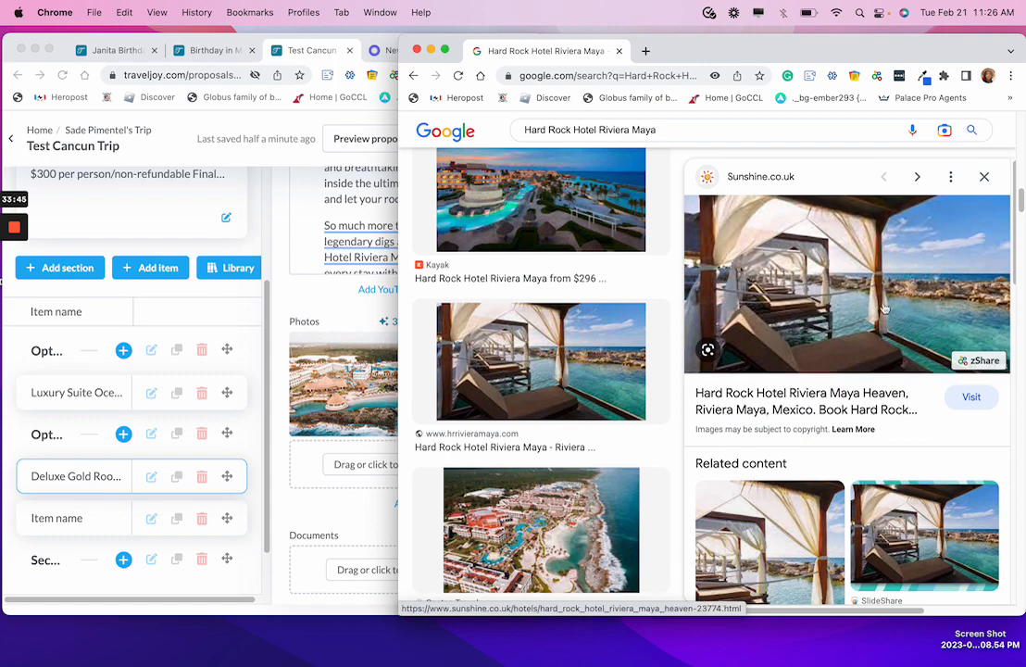
{"action": "left_click_drag", "start_coordinate": [862, 287], "coordinate": [345, 467]}
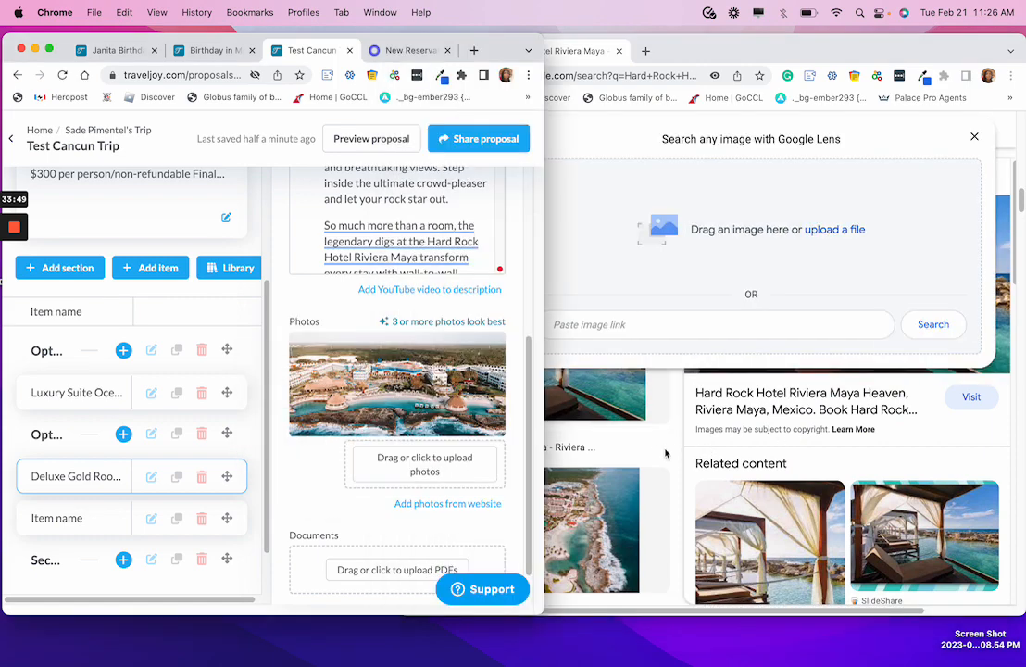
{"action": "left_click", "coordinate": [665, 453]}
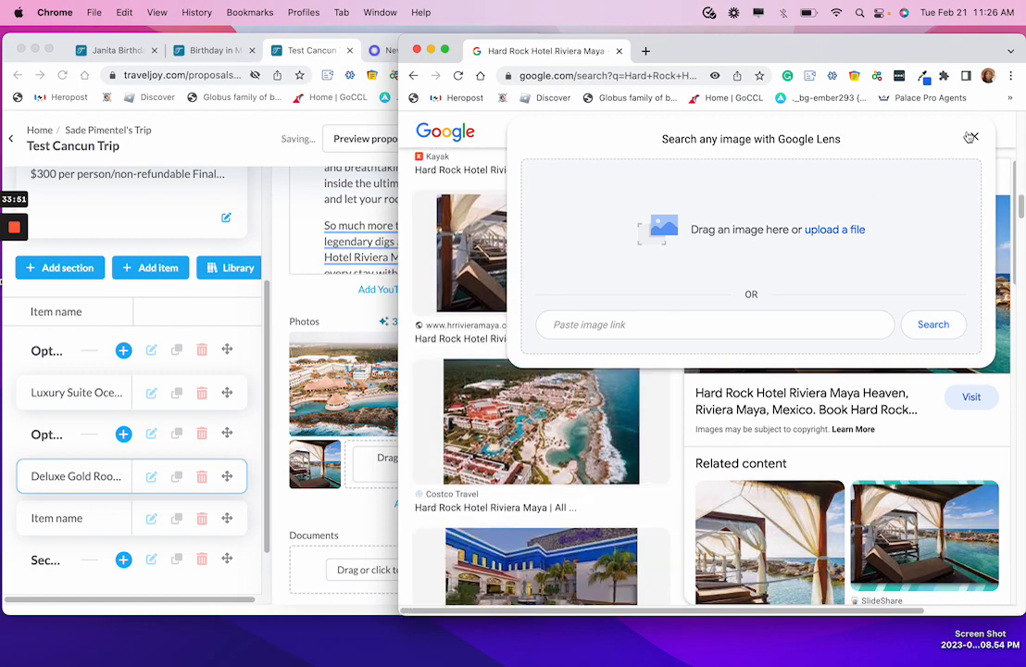
{"action": "left_click", "coordinate": [971, 136]}
Add the Booking.com water slide photo to the Deluxe Gold Room item and dismiss the Google Lens box.
{"action": "scroll", "coordinate": [583, 385], "scroll_direction": "down", "scroll_amount": 5}
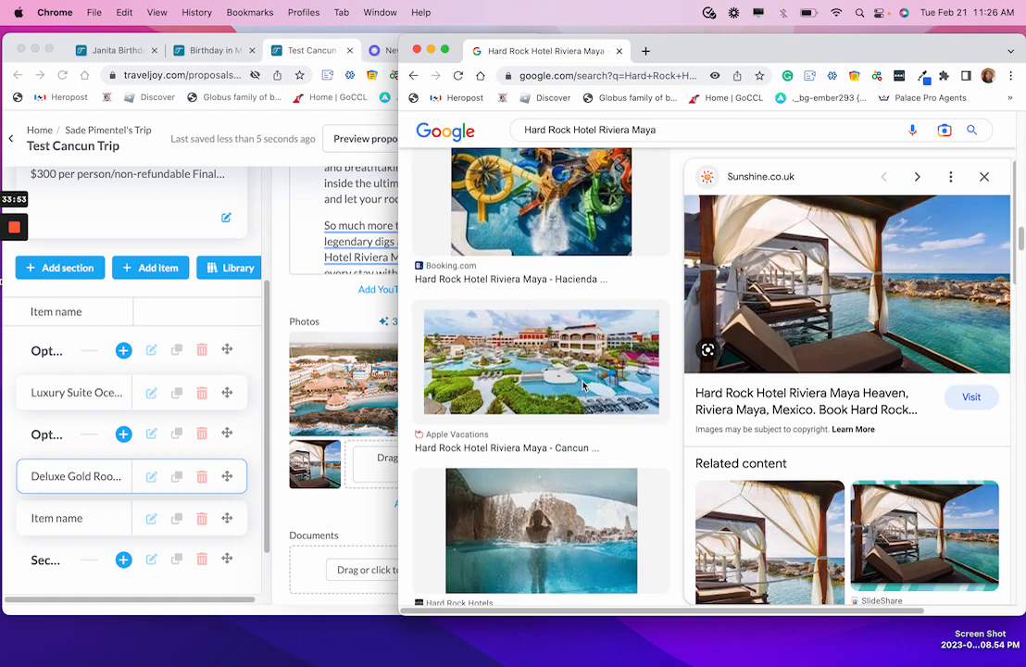
{"action": "scroll", "coordinate": [584, 380], "scroll_direction": "up", "scroll_amount": 3}
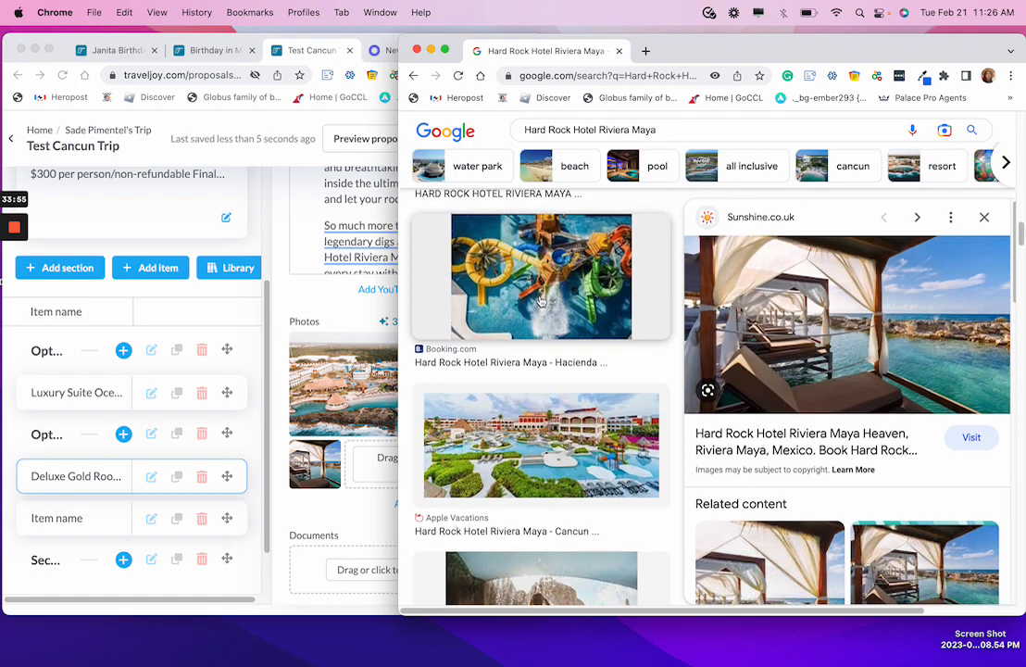
{"action": "left_click", "coordinate": [542, 301]}
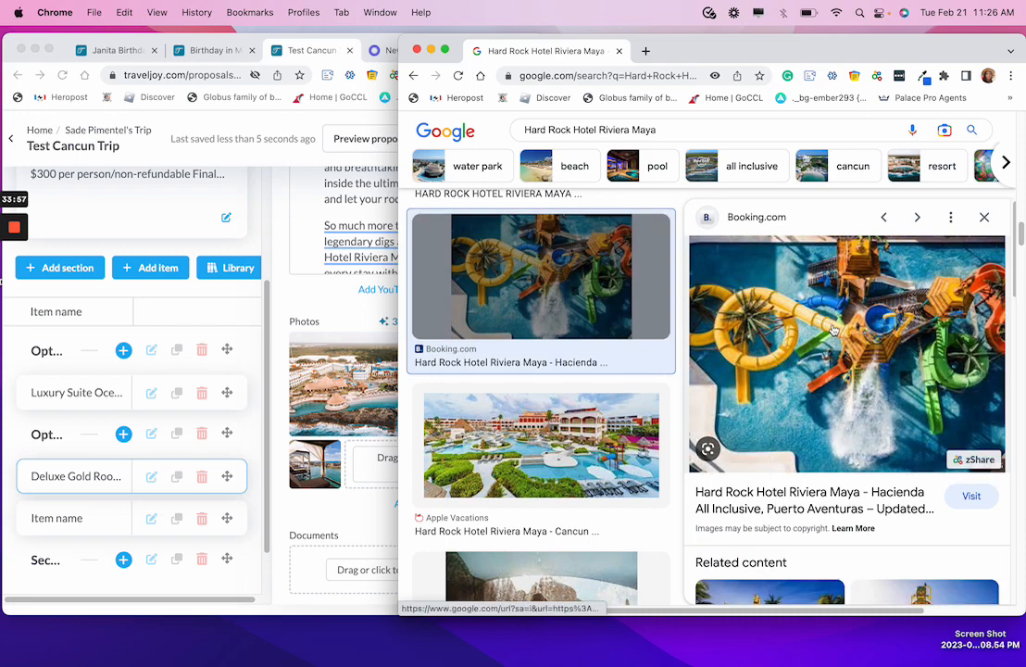
{"action": "left_click_drag", "start_coordinate": [834, 329], "coordinate": [364, 471]}
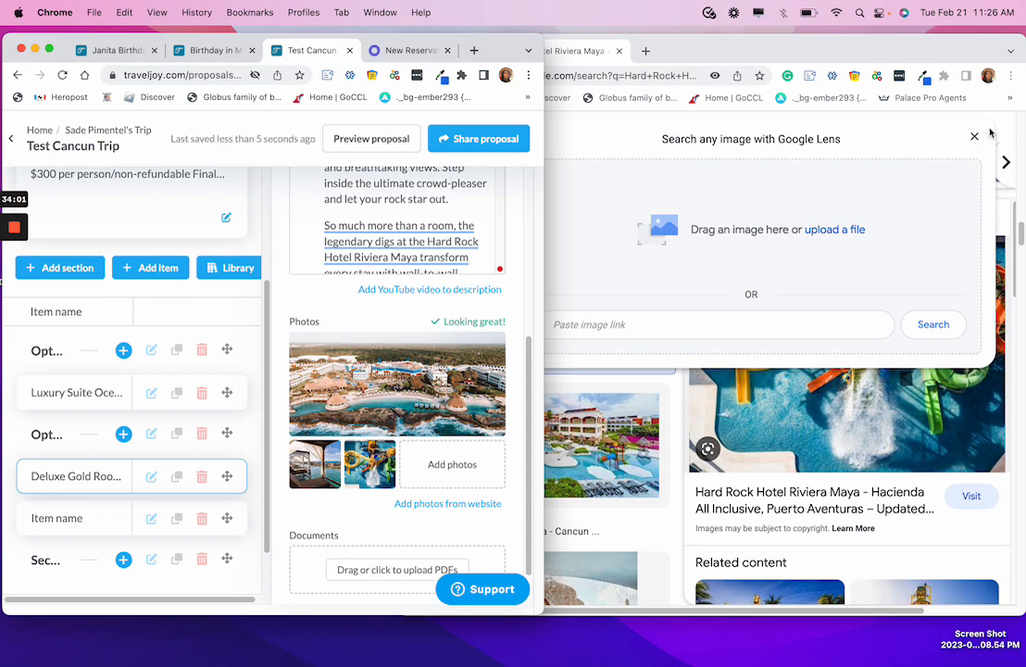
{"action": "left_click", "coordinate": [857, 118]}
{"action": "left_click", "coordinate": [975, 137]}
Find the 10Best photo of the beach with lounge chairs and add it to the Deluxe Gold Room item's photos.
{"action": "scroll", "coordinate": [708, 304], "scroll_direction": "down", "scroll_amount": 3}
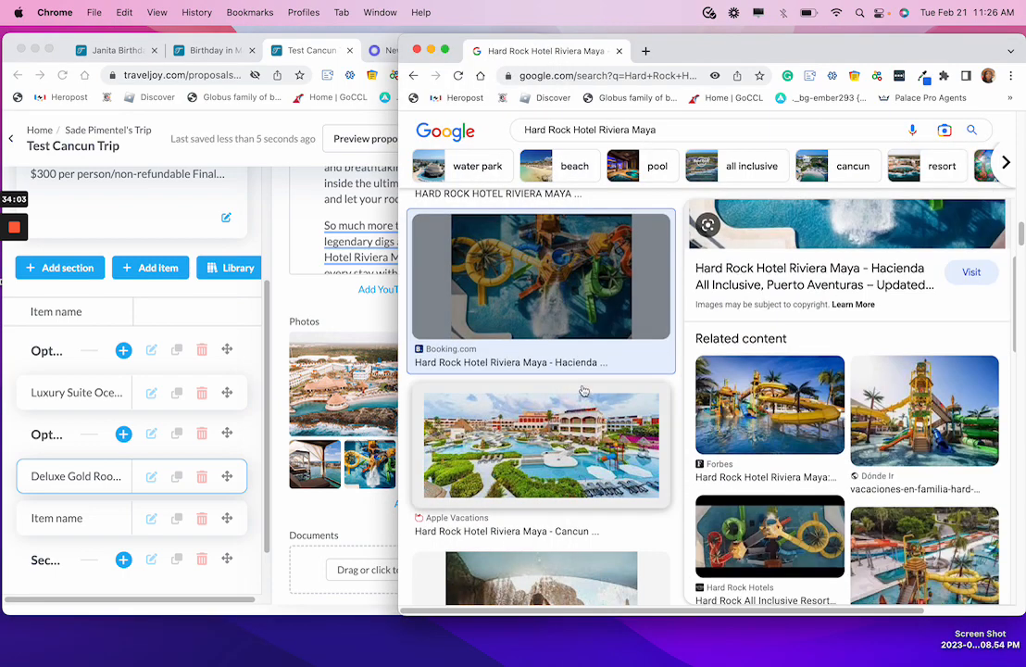
{"action": "scroll", "coordinate": [571, 401], "scroll_direction": "down", "scroll_amount": 3}
{"action": "scroll", "coordinate": [570, 402], "scroll_direction": "down", "scroll_amount": 8}
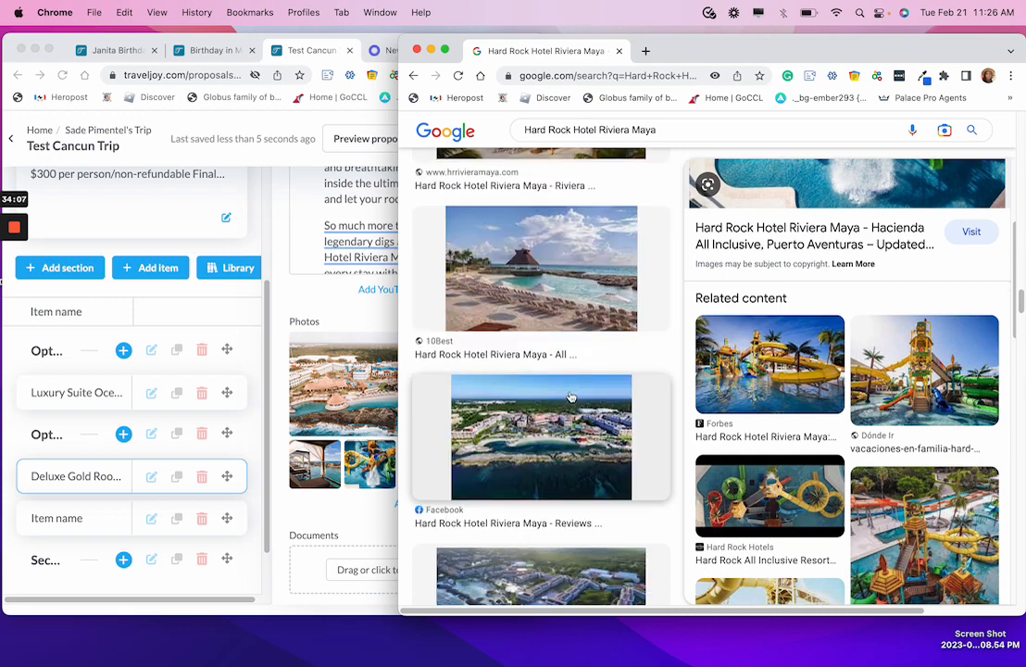
{"action": "scroll", "coordinate": [565, 331], "scroll_direction": "down", "scroll_amount": 3}
{"action": "scroll", "coordinate": [556, 330], "scroll_direction": "up", "scroll_amount": 3}
{"action": "left_click", "coordinate": [557, 331]}
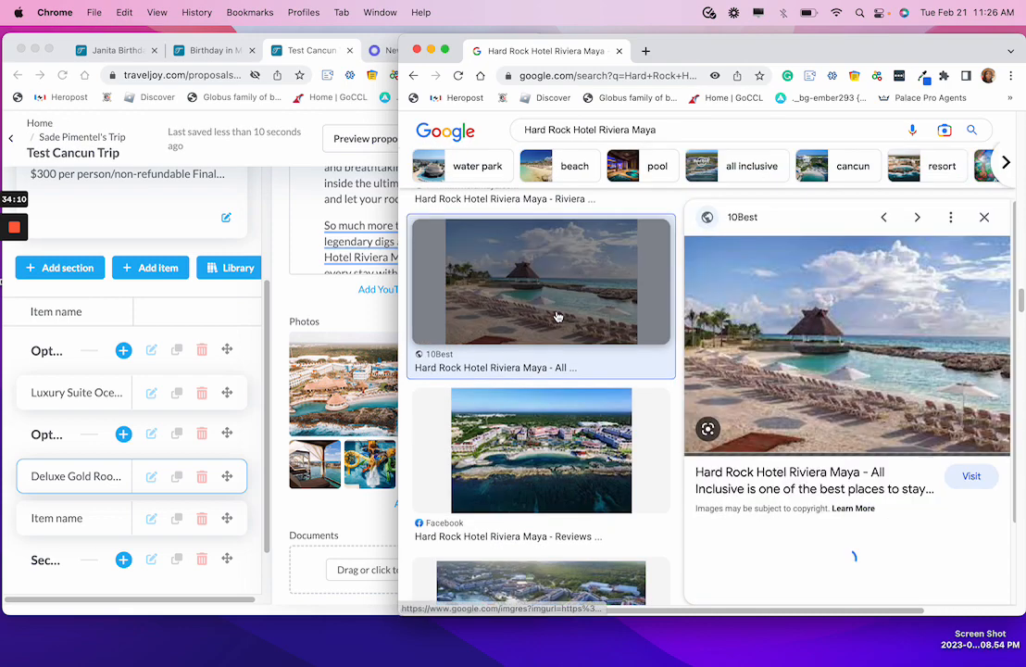
{"action": "left_click_drag", "start_coordinate": [888, 369], "coordinate": [497, 369]}
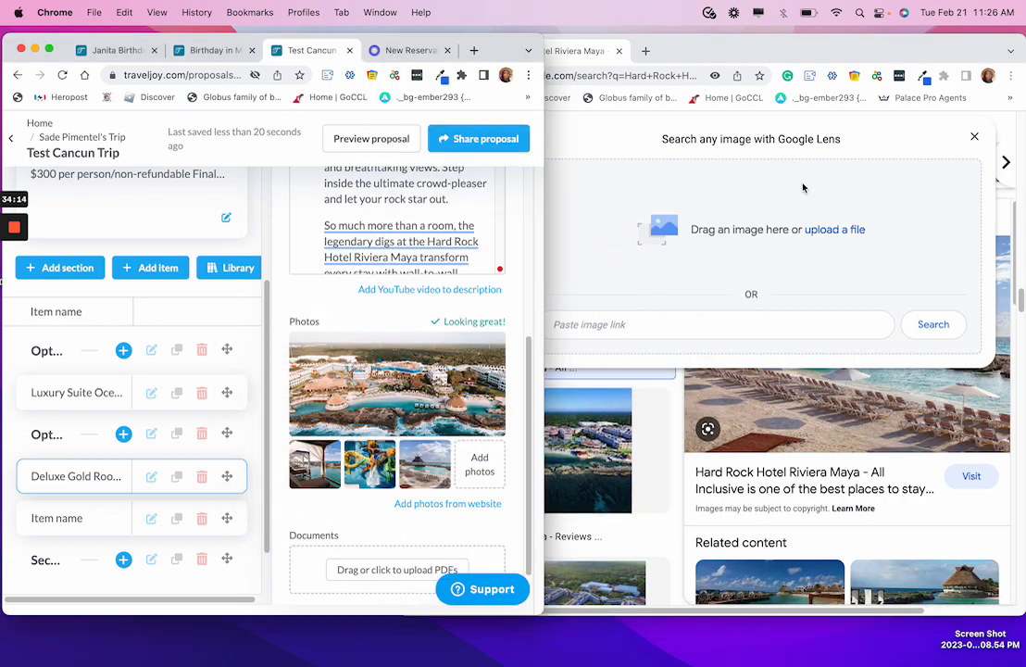
{"action": "left_click", "coordinate": [842, 126]}
Copy "Deluxe Gold Room" from the item name and return to the Google Images search, dismissing the Google Lens box.
{"action": "left_click", "coordinate": [285, 225]}
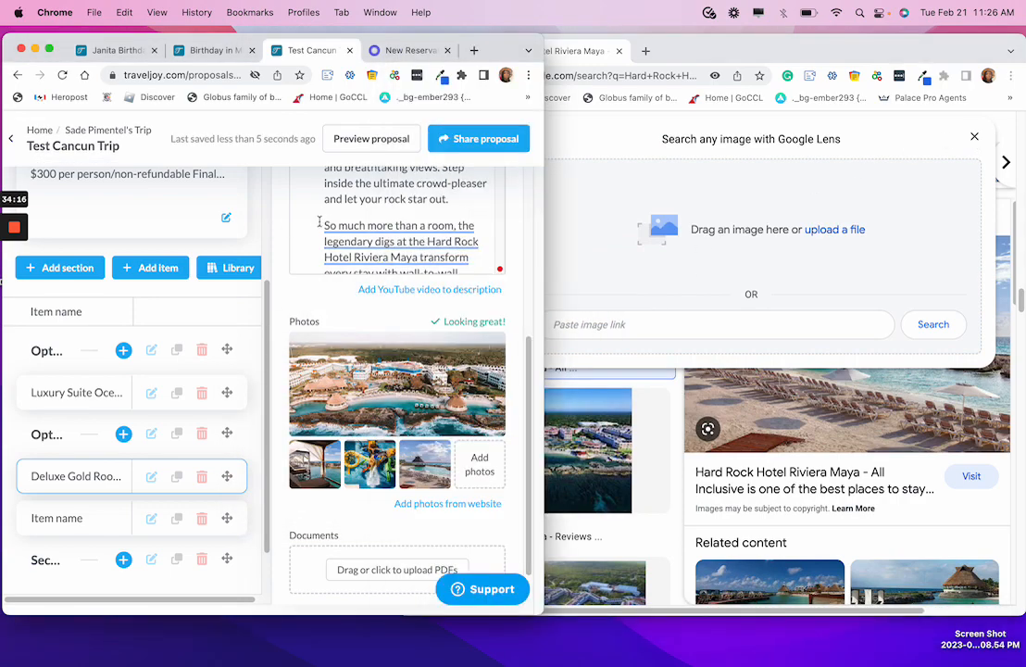
{"action": "scroll", "coordinate": [394, 278], "scroll_direction": "up", "scroll_amount": 5}
{"action": "triple_click", "coordinate": [361, 250]}
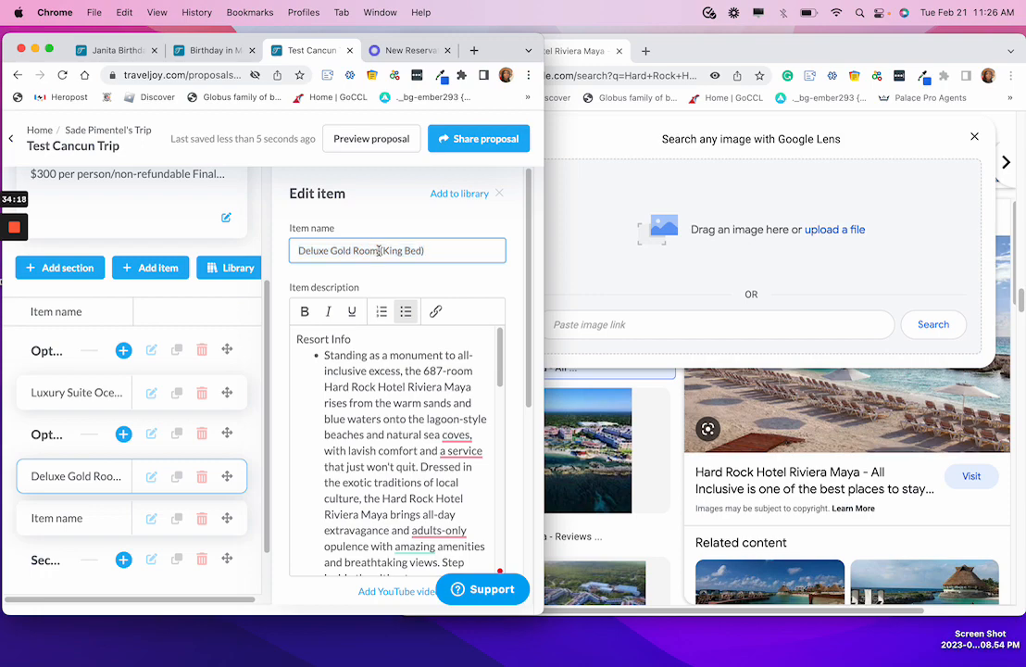
{"action": "left_click_drag", "start_coordinate": [361, 250], "coordinate": [315, 257]}
{"action": "key", "text": "super+c"}
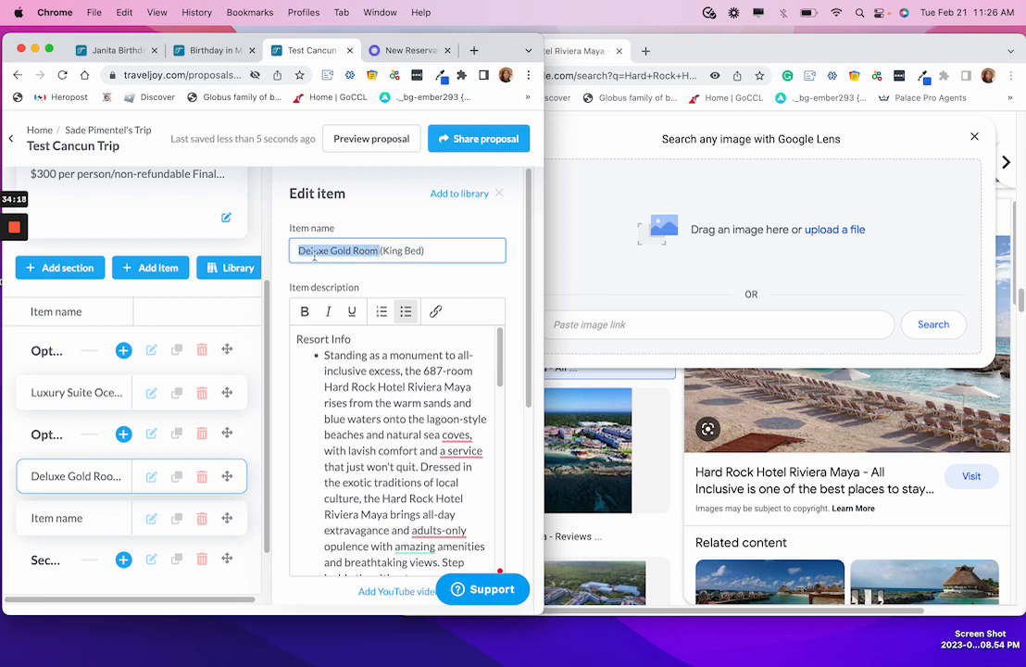
{"action": "left_click", "coordinate": [974, 137]}
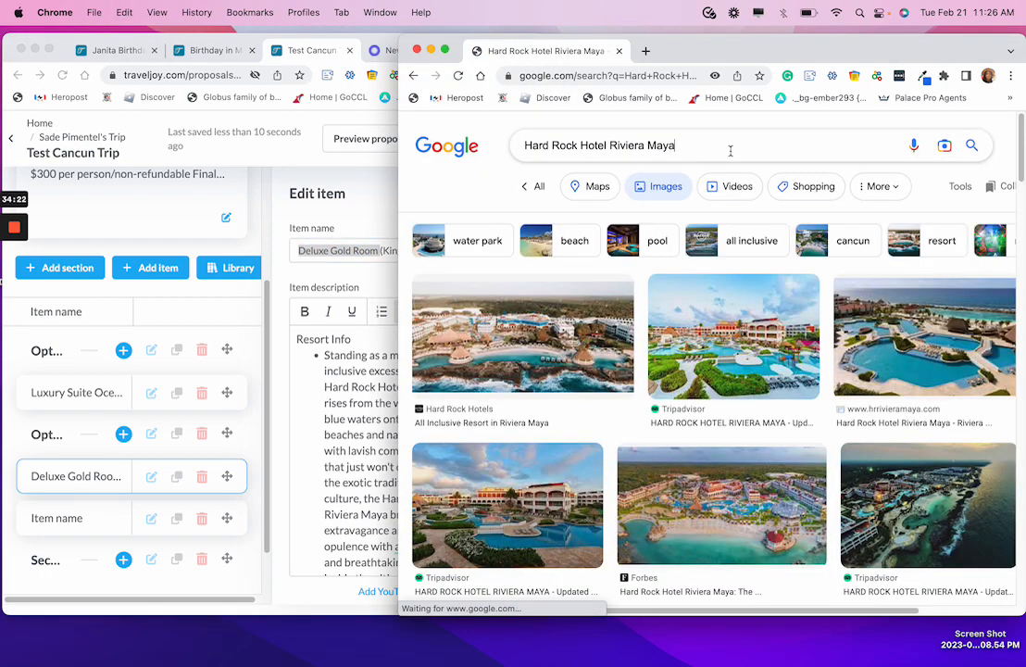
Search Google Images for "Hard Rock Hotel Riviera Maya Deluxe Gold Room" and look over the room photos.
{"action": "key", "text": "super+v"}
{"action": "left_click", "coordinate": [749, 182]}
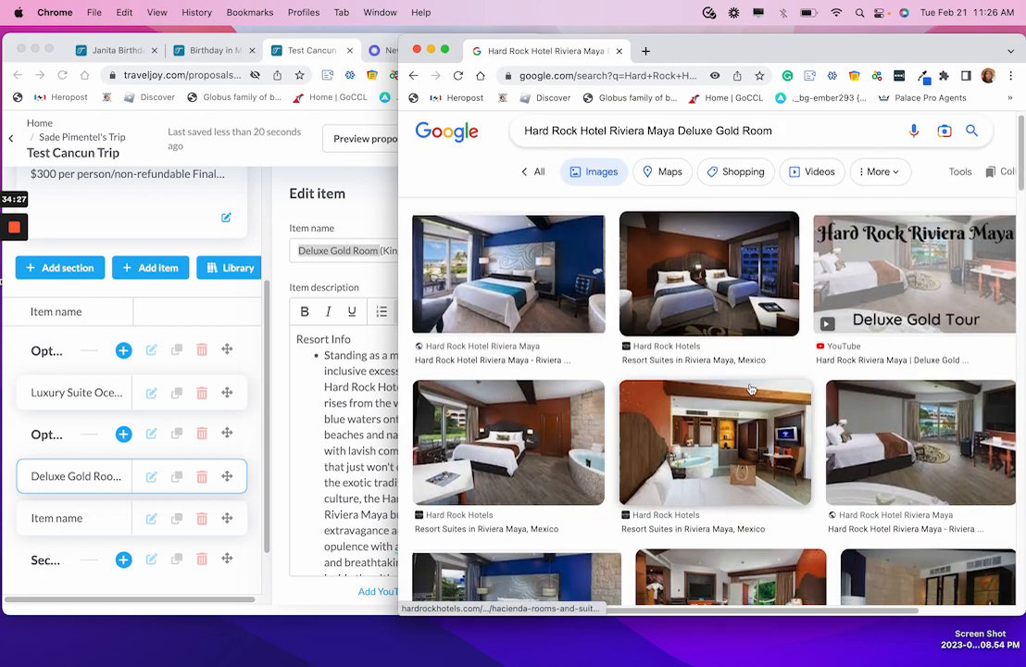
{"action": "scroll", "coordinate": [750, 385], "scroll_direction": "down", "scroll_amount": 4}
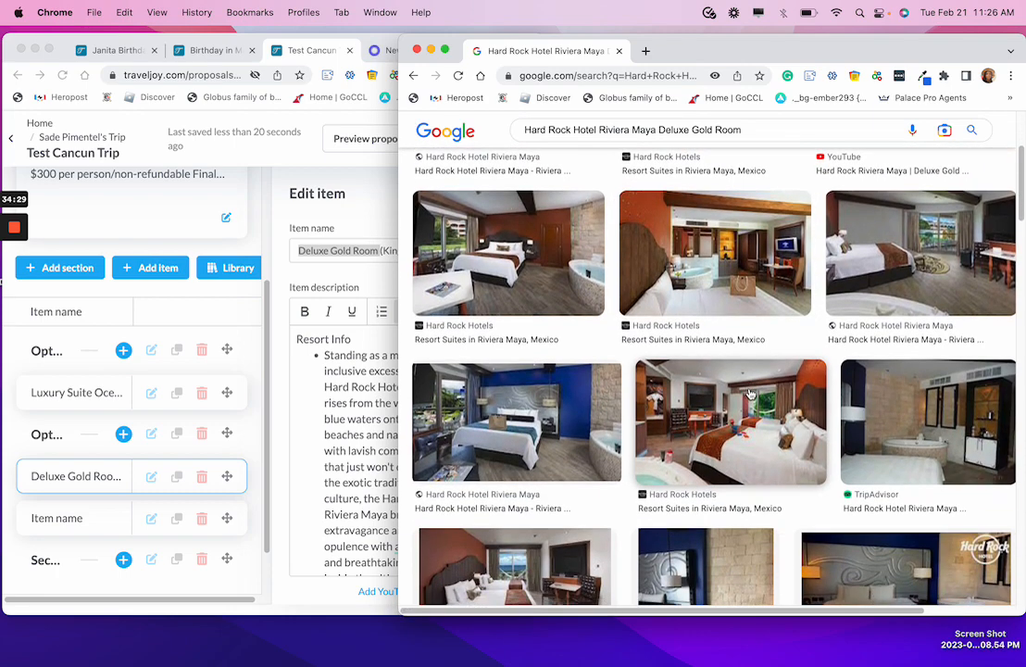
{"action": "scroll", "coordinate": [741, 408], "scroll_direction": "up", "scroll_amount": 3}
{"action": "scroll", "coordinate": [725, 426], "scroll_direction": "up", "scroll_amount": 1}
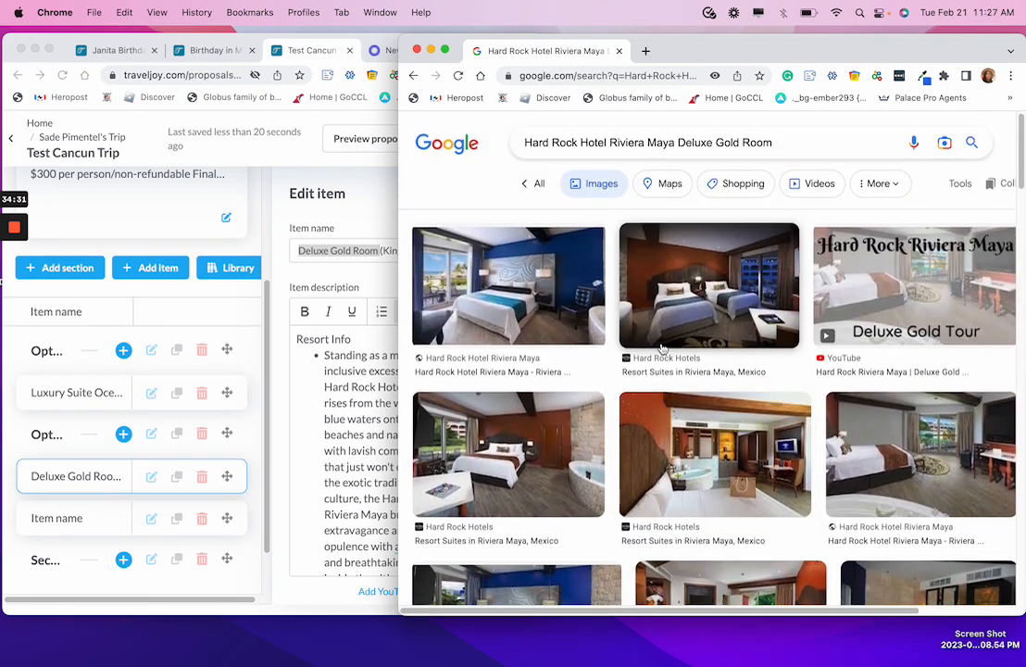
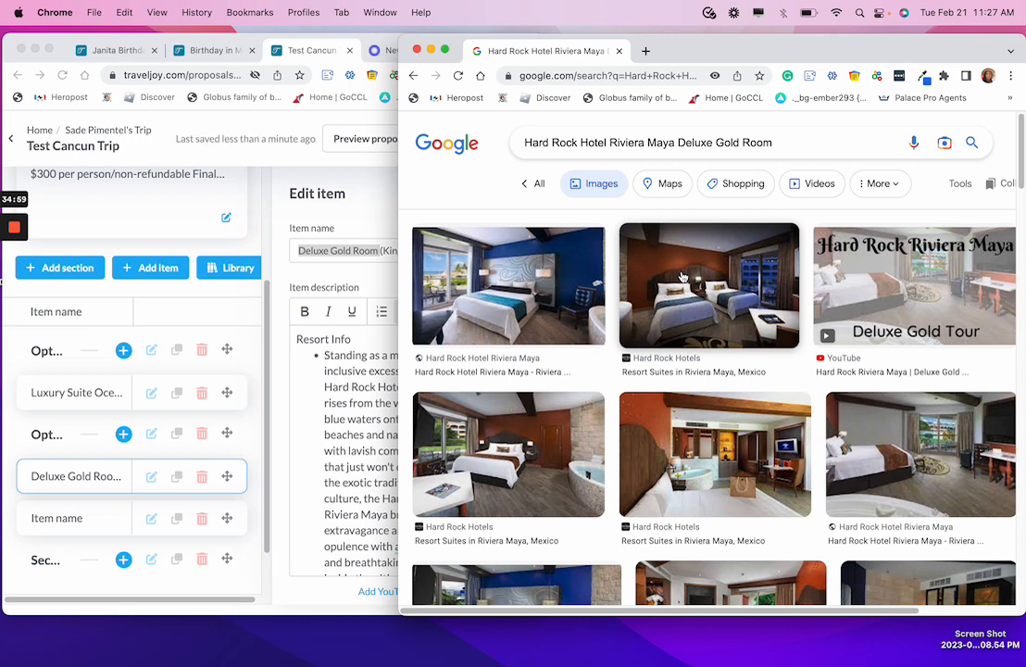
Copy "Hard Rock Hotel Riviera Maya" from the image query, search for it in a new full-screen tab, and open the hotel's official website.
{"action": "left_click", "coordinate": [655, 137]}
{"action": "triple_click", "coordinate": [652, 139]}
{"action": "left_click", "coordinate": [637, 141]}
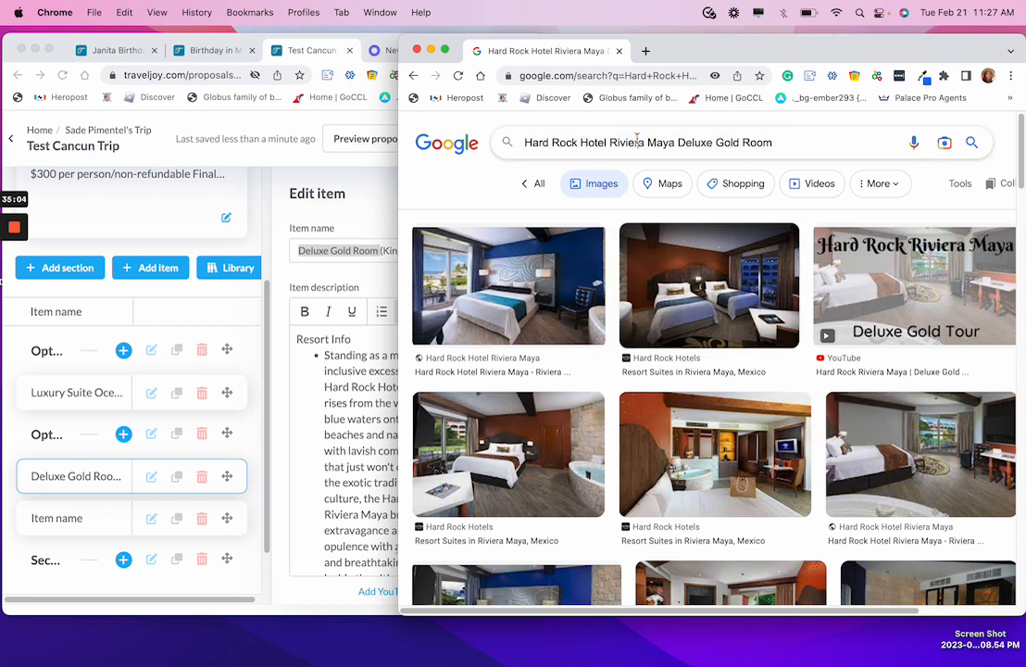
{"action": "left_click_drag", "start_coordinate": [674, 143], "coordinate": [530, 141]}
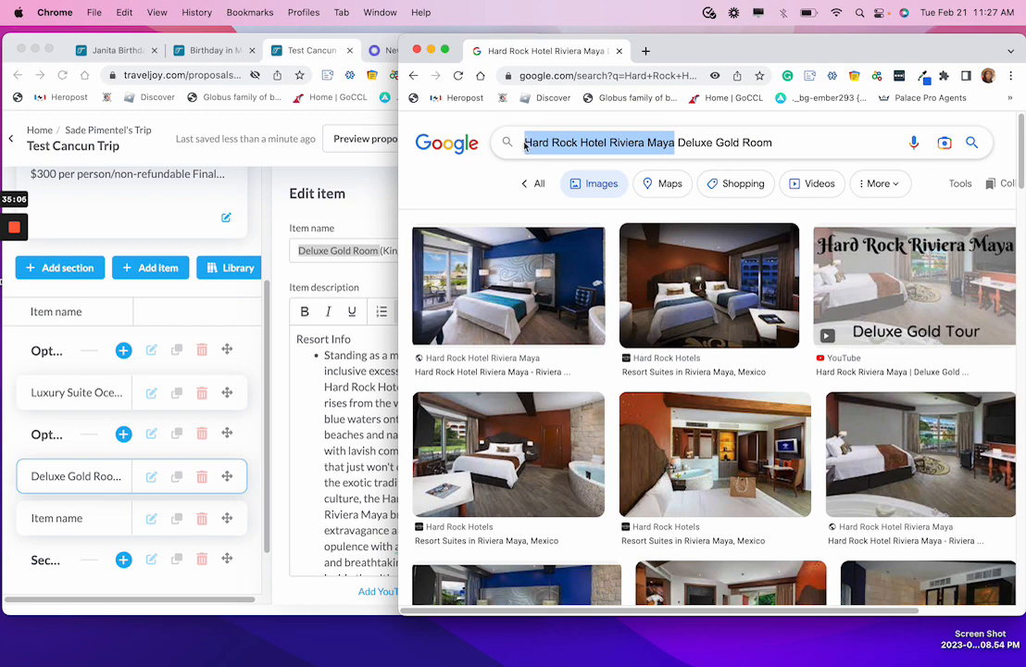
{"action": "right_click", "coordinate": [526, 146]}
{"action": "left_click", "coordinate": [573, 253]}
{"action": "left_click", "coordinate": [645, 51]}
{"action": "key", "text": "super+v"}
{"action": "key", "text": "Return"}
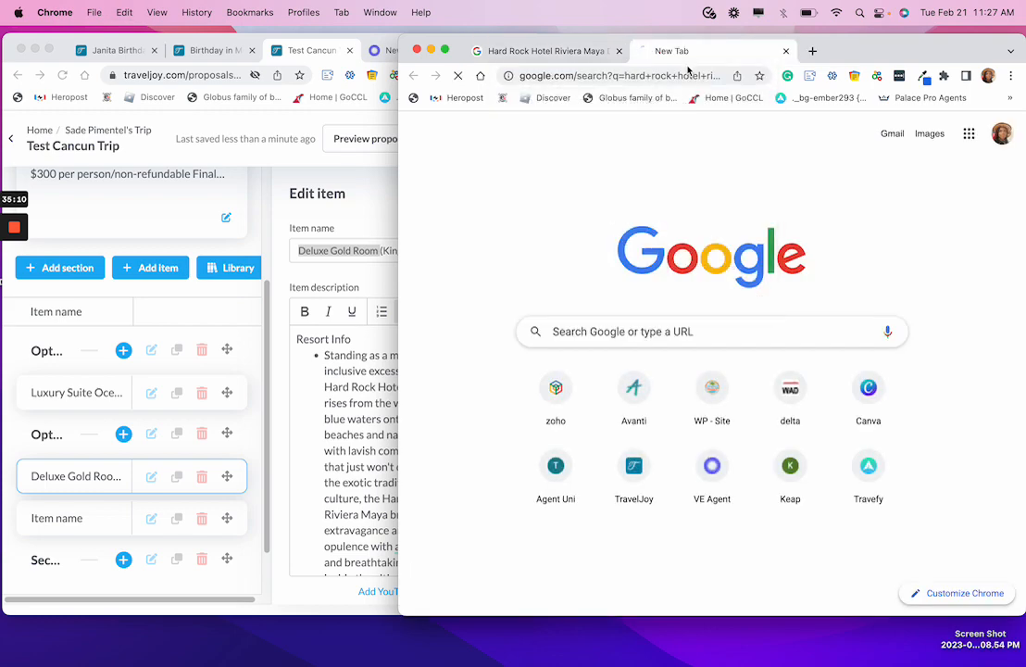
{"action": "left_click", "coordinate": [446, 50]}
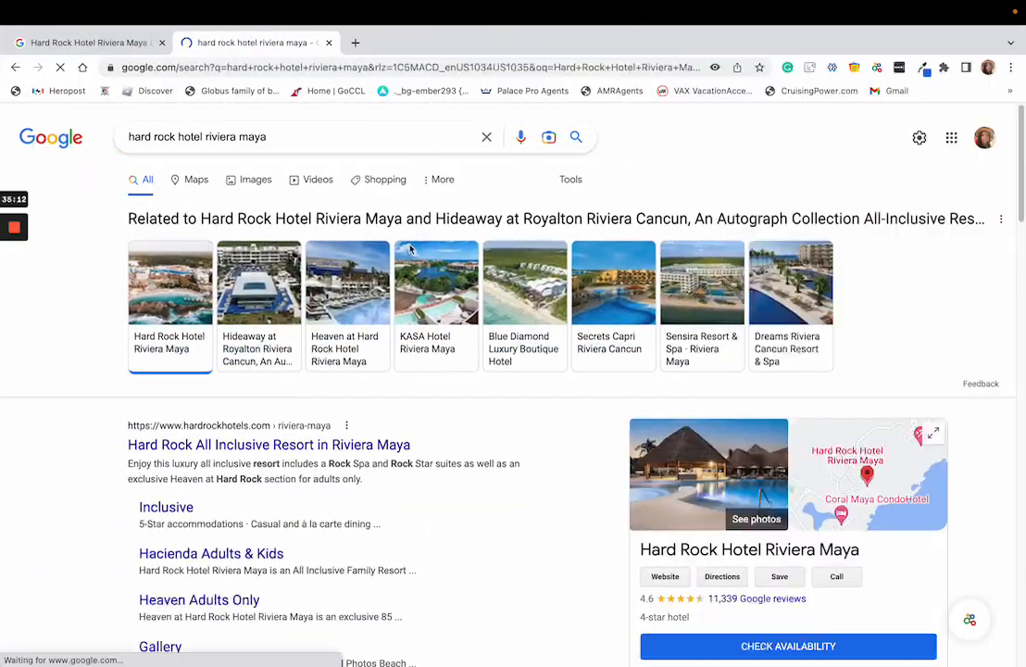
{"action": "scroll", "coordinate": [648, 412], "scroll_direction": "down", "scroll_amount": 2}
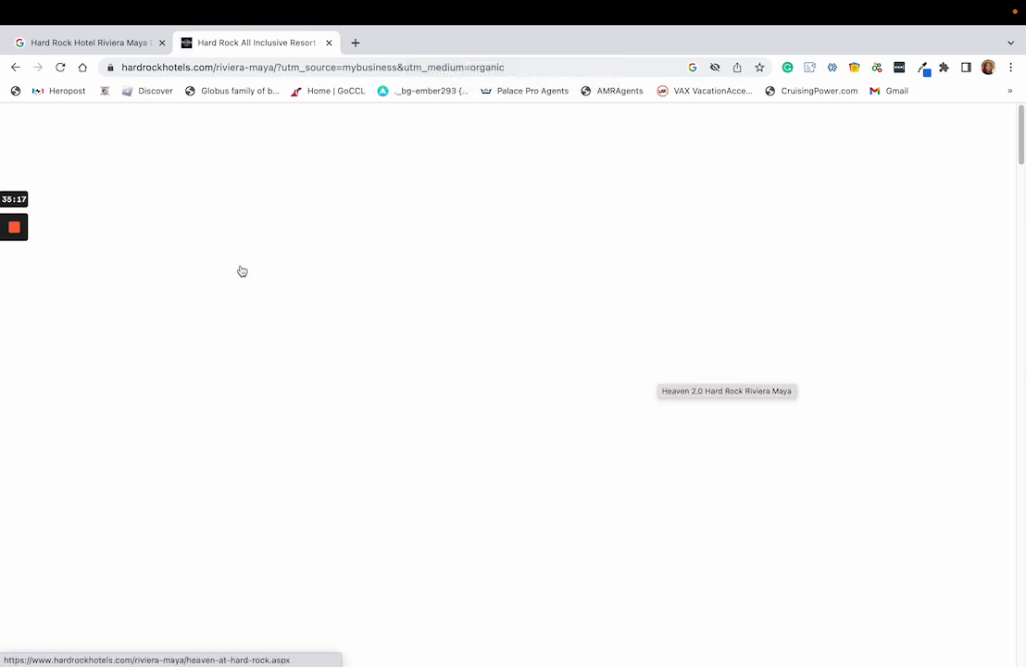
Look through the hotel's home page and open the rooms and suites page for the Hacienda Adults & Kids section.
{"action": "mouse_move", "coordinate": [14, 214]}
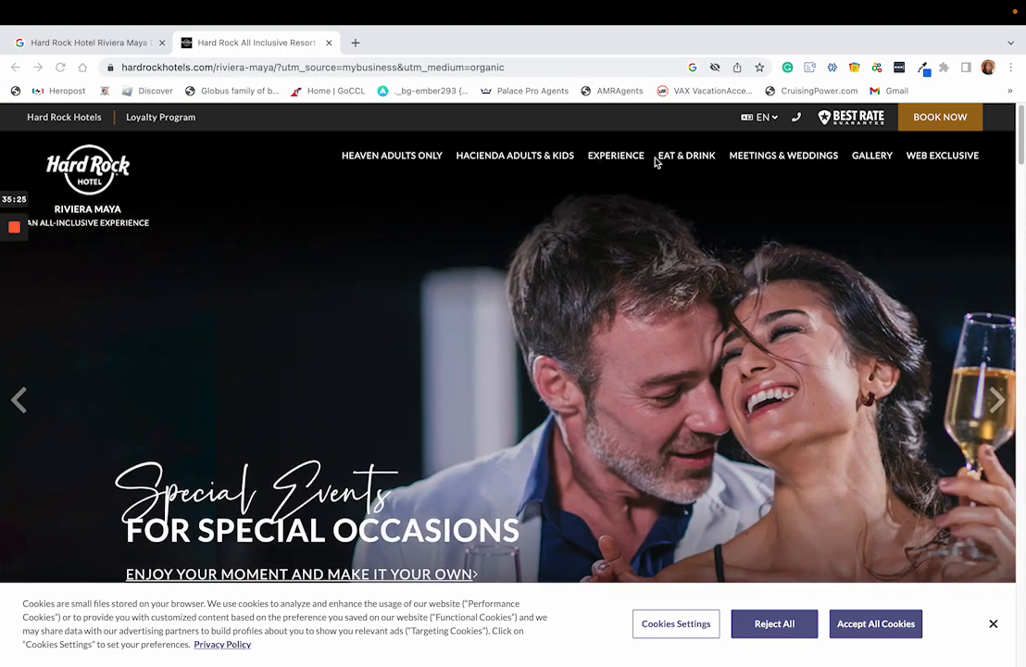
{"action": "scroll", "coordinate": [861, 197], "scroll_direction": "down", "scroll_amount": 10}
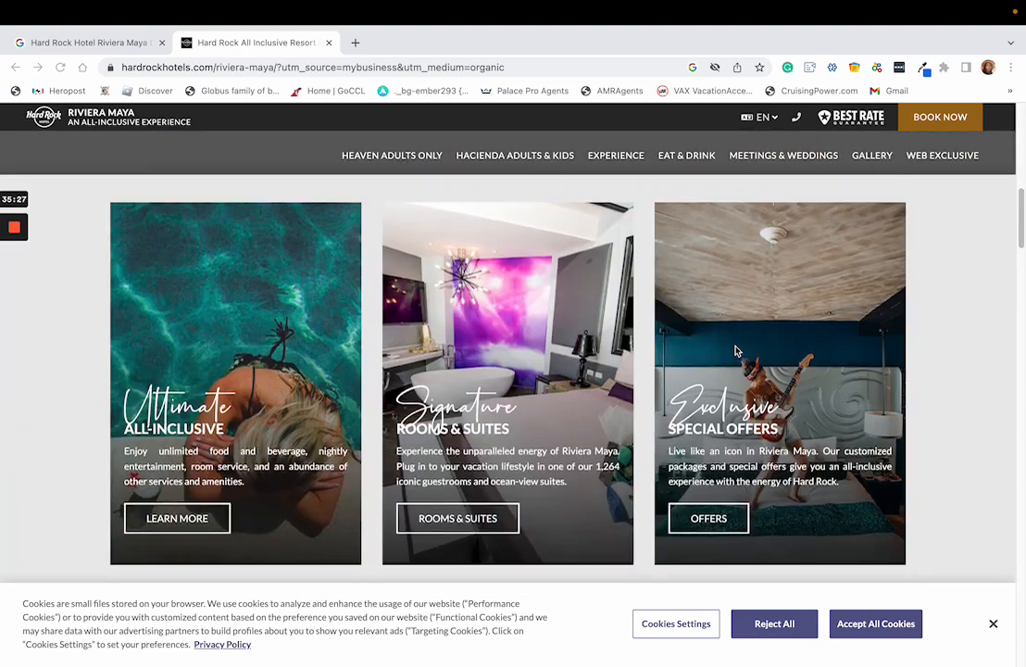
{"action": "scroll", "coordinate": [736, 351], "scroll_direction": "down", "scroll_amount": 3}
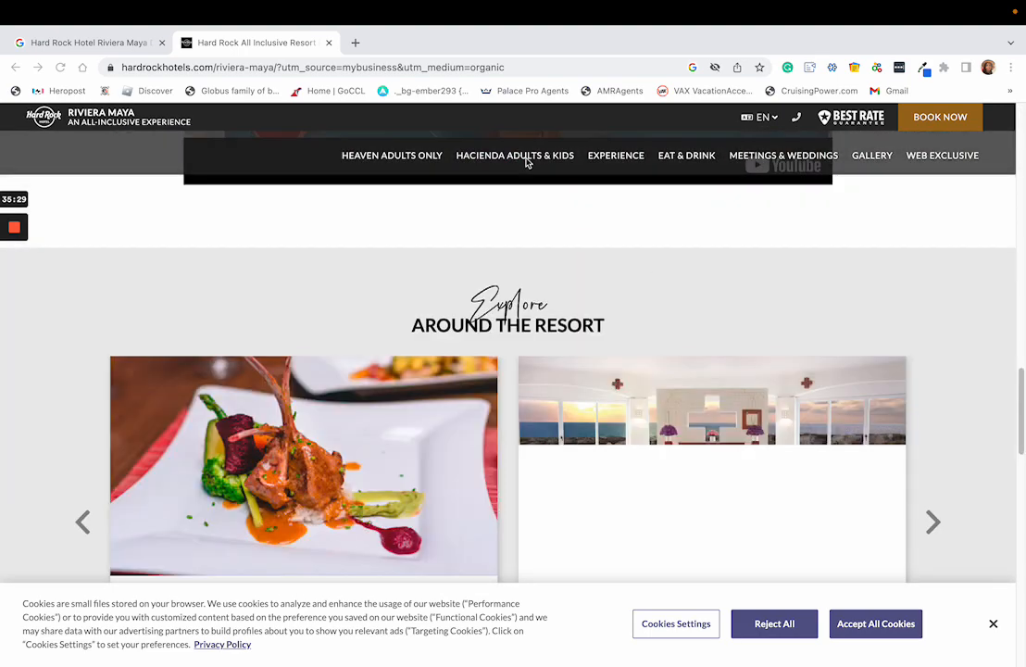
{"action": "scroll", "coordinate": [491, 194], "scroll_direction": "down", "scroll_amount": 2}
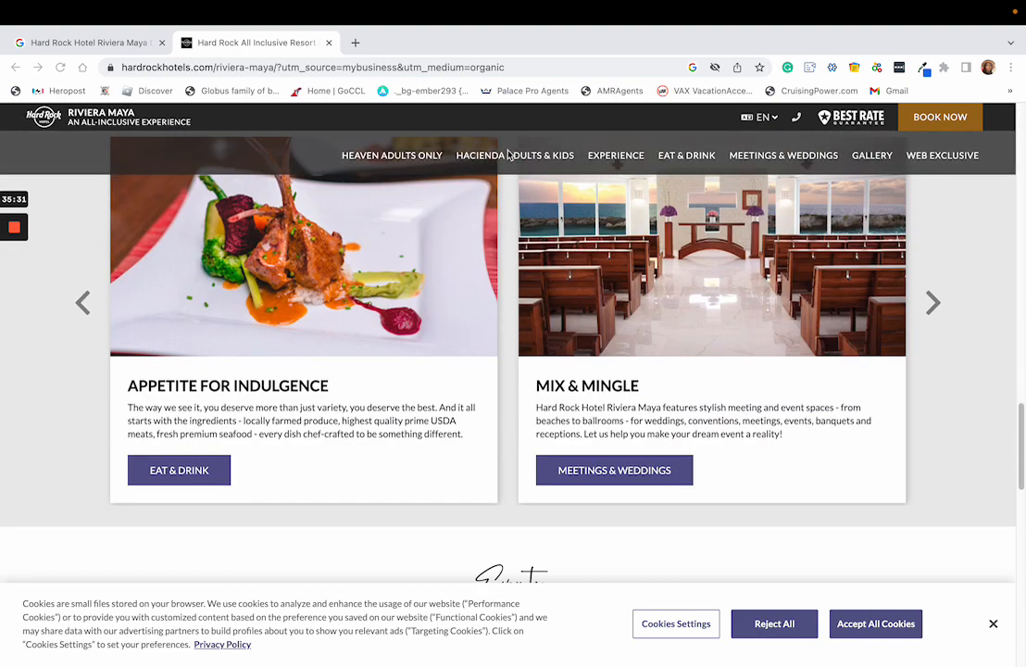
{"action": "mouse_move", "coordinate": [509, 155]}
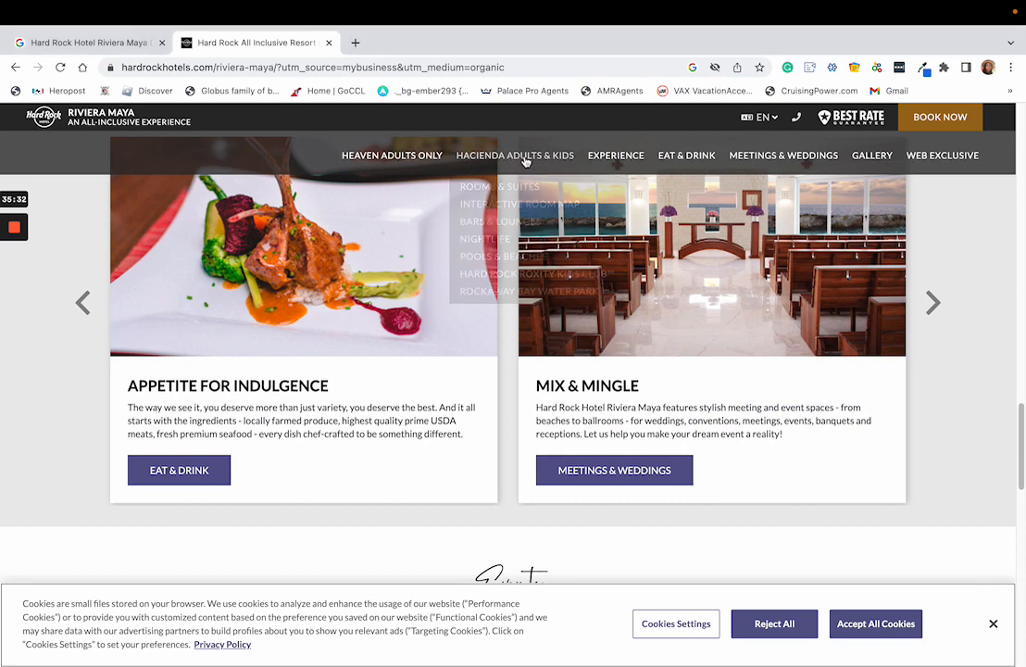
{"action": "left_click", "coordinate": [488, 188]}
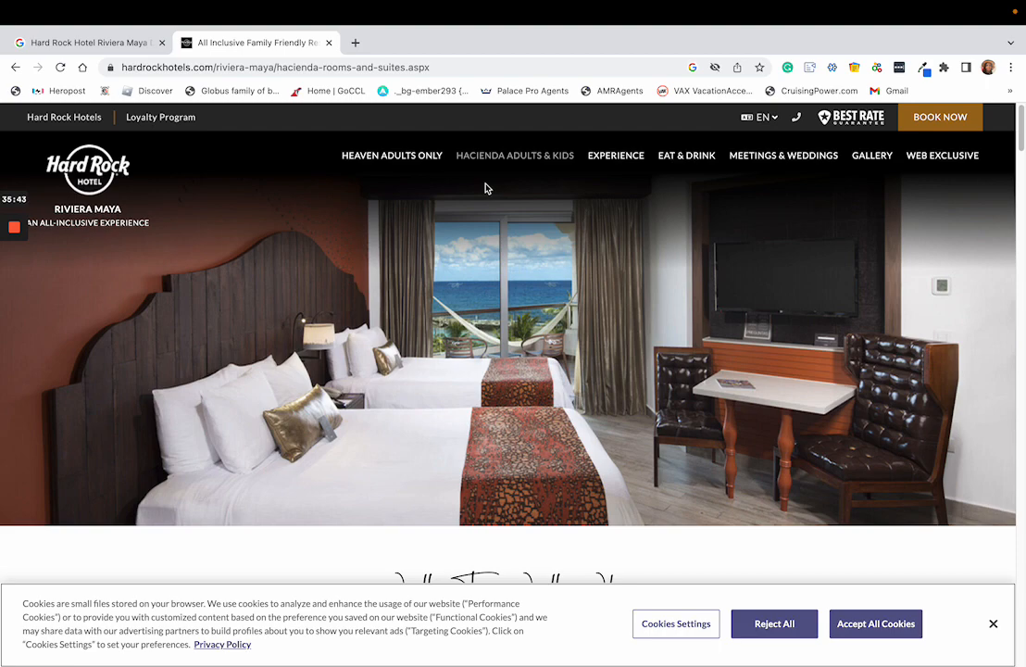
Examine the Hacienda room categories, from Deluxe Gold through the Rock Royalty rooms and multi-bedroom suites, comparing their photos and bed types.
{"action": "scroll", "coordinate": [475, 277], "scroll_direction": "down", "scroll_amount": 6}
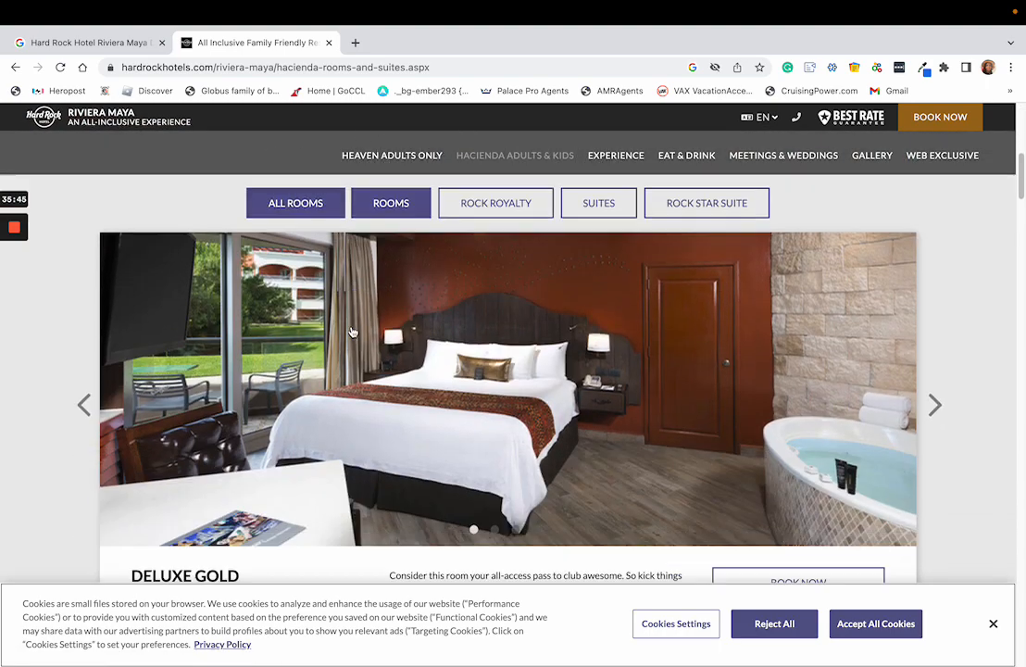
{"action": "scroll", "coordinate": [352, 332], "scroll_direction": "down", "scroll_amount": 2}
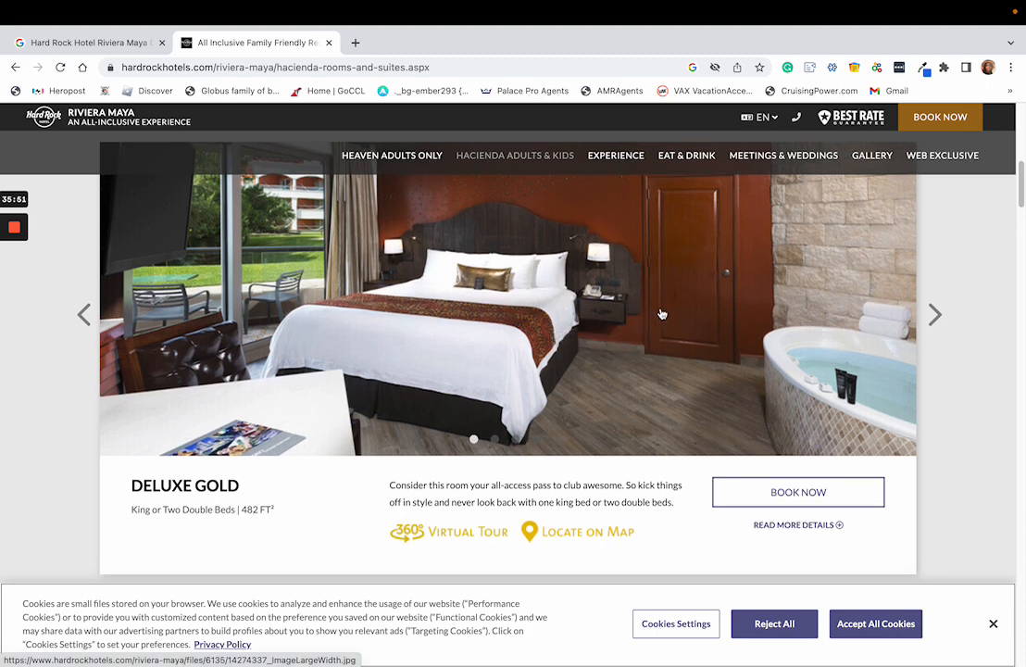
{"action": "scroll", "coordinate": [662, 314], "scroll_direction": "down", "scroll_amount": 2}
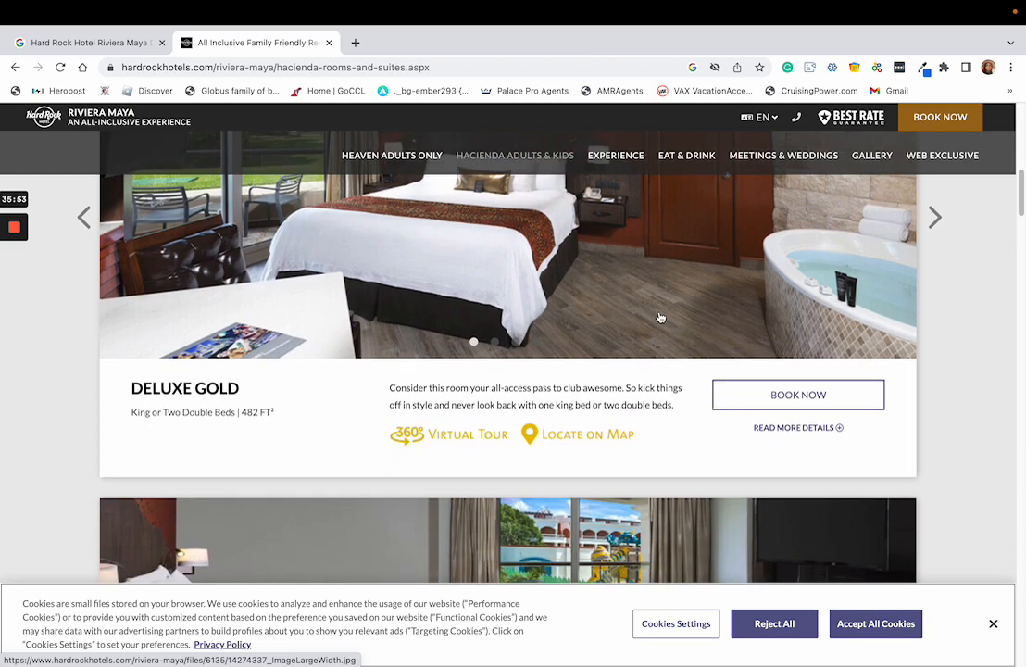
{"action": "scroll", "coordinate": [661, 317], "scroll_direction": "down", "scroll_amount": 3}
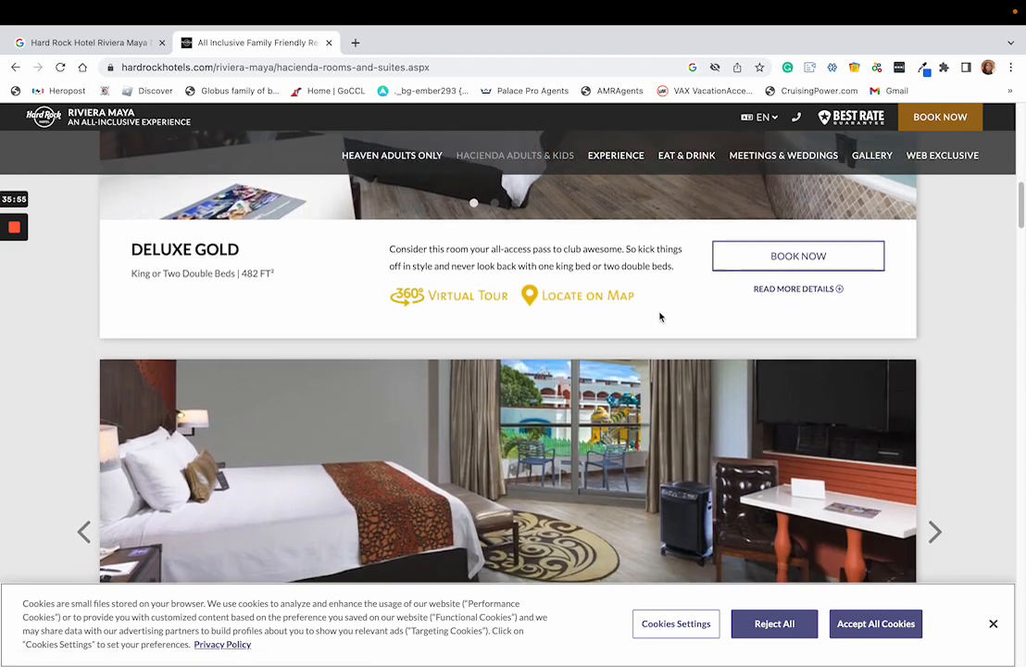
{"action": "scroll", "coordinate": [660, 318], "scroll_direction": "down", "scroll_amount": 10}
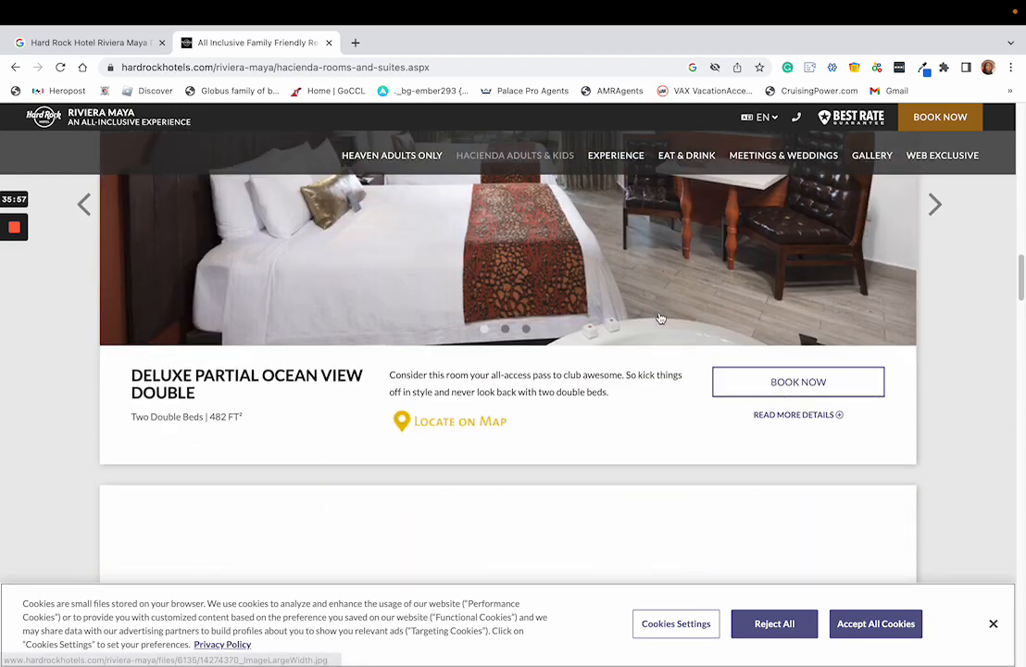
{"action": "scroll", "coordinate": [660, 317], "scroll_direction": "down", "scroll_amount": 7}
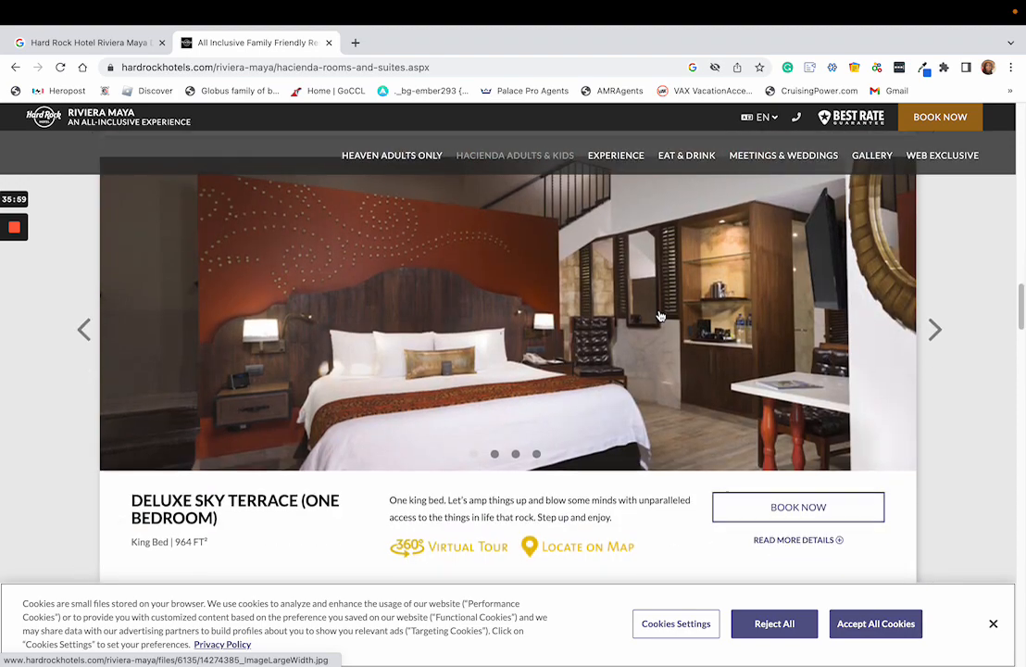
{"action": "scroll", "coordinate": [661, 316], "scroll_direction": "down", "scroll_amount": 9}
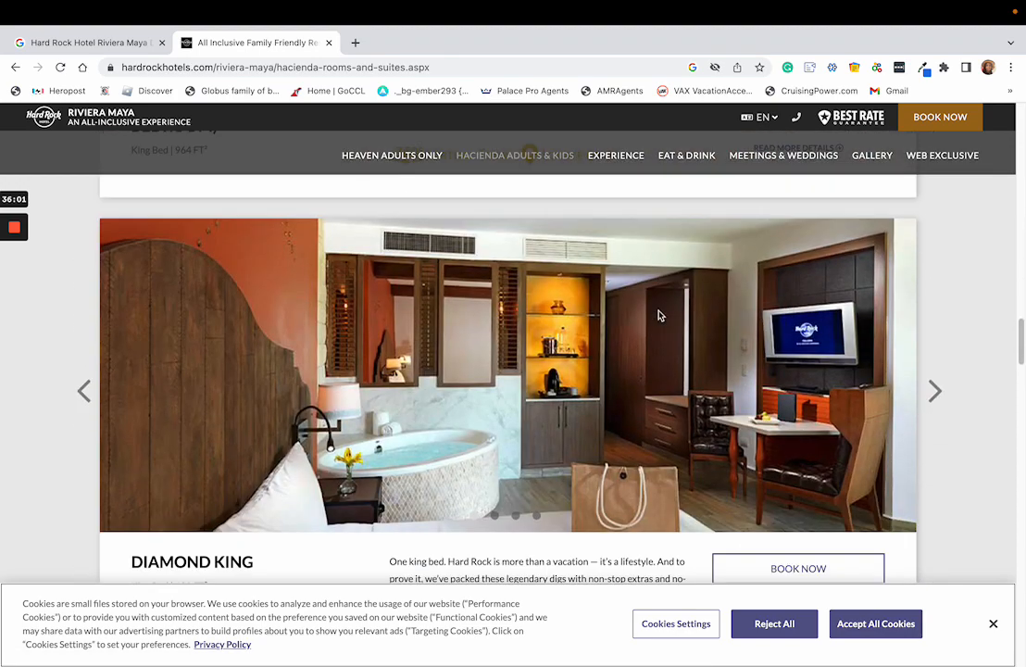
{"action": "scroll", "coordinate": [660, 316], "scroll_direction": "down", "scroll_amount": 17}
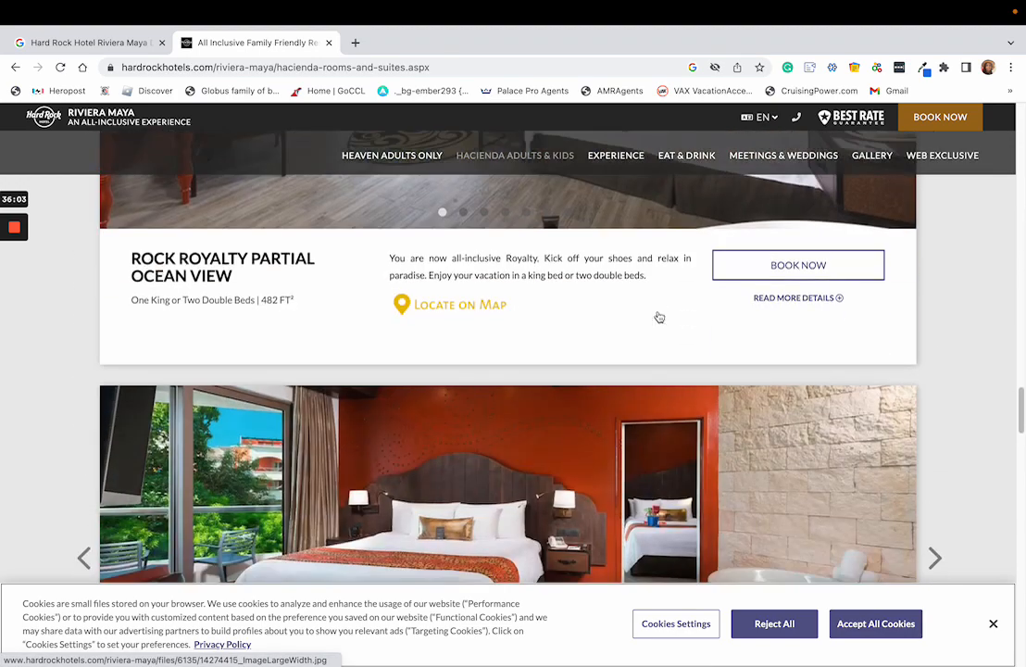
{"action": "scroll", "coordinate": [660, 317], "scroll_direction": "down", "scroll_amount": 20}
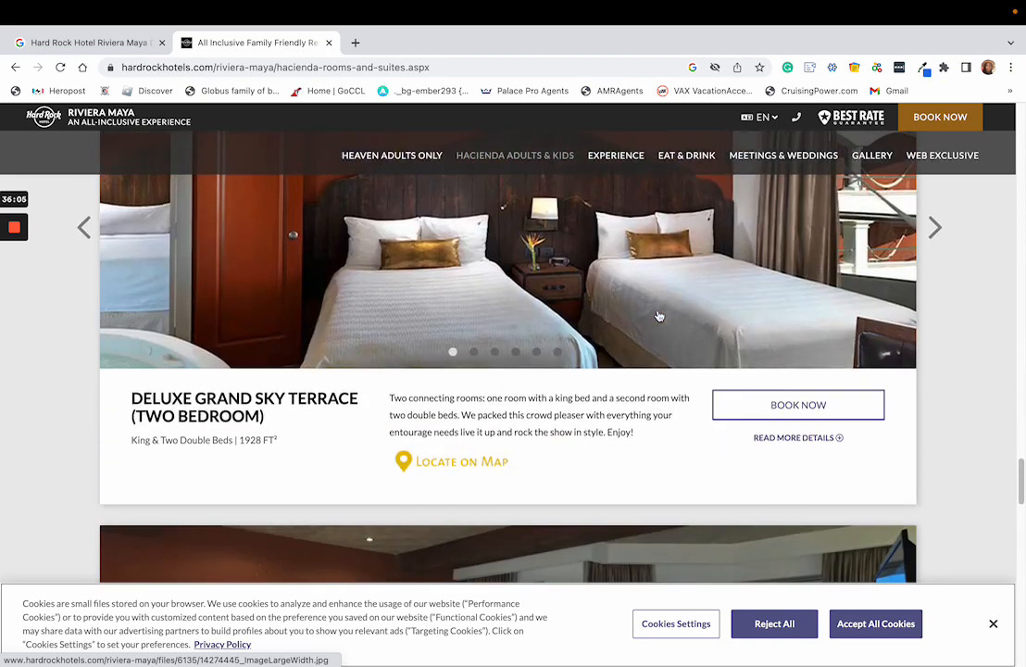
{"action": "scroll", "coordinate": [660, 317], "scroll_direction": "down", "scroll_amount": 15}
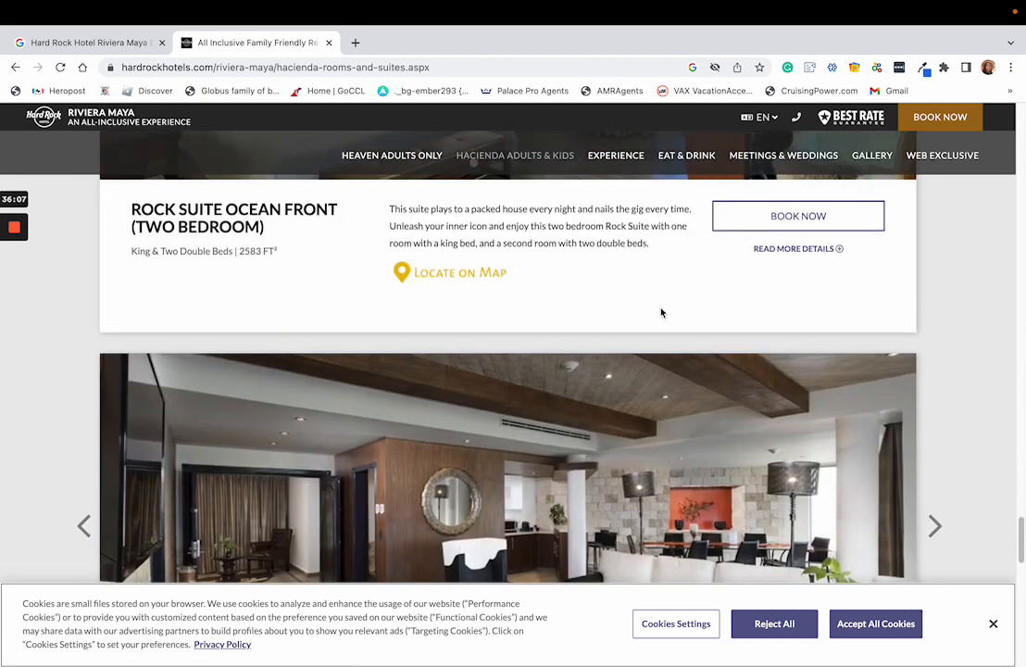
{"action": "scroll", "coordinate": [660, 312], "scroll_direction": "down", "scroll_amount": 13}
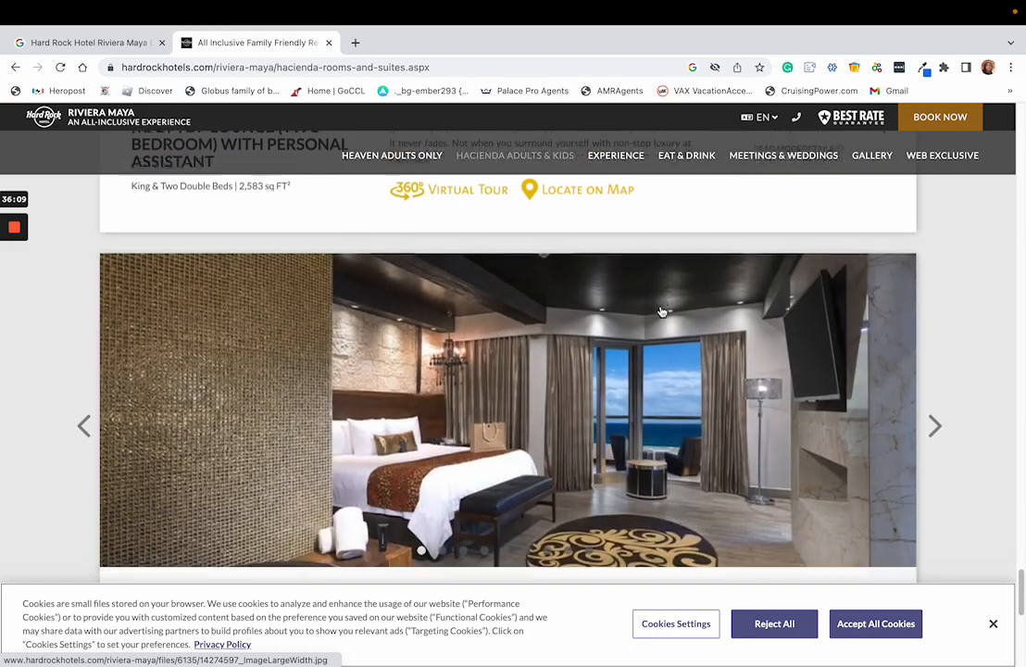
{"action": "scroll", "coordinate": [661, 312], "scroll_direction": "down", "scroll_amount": 12}
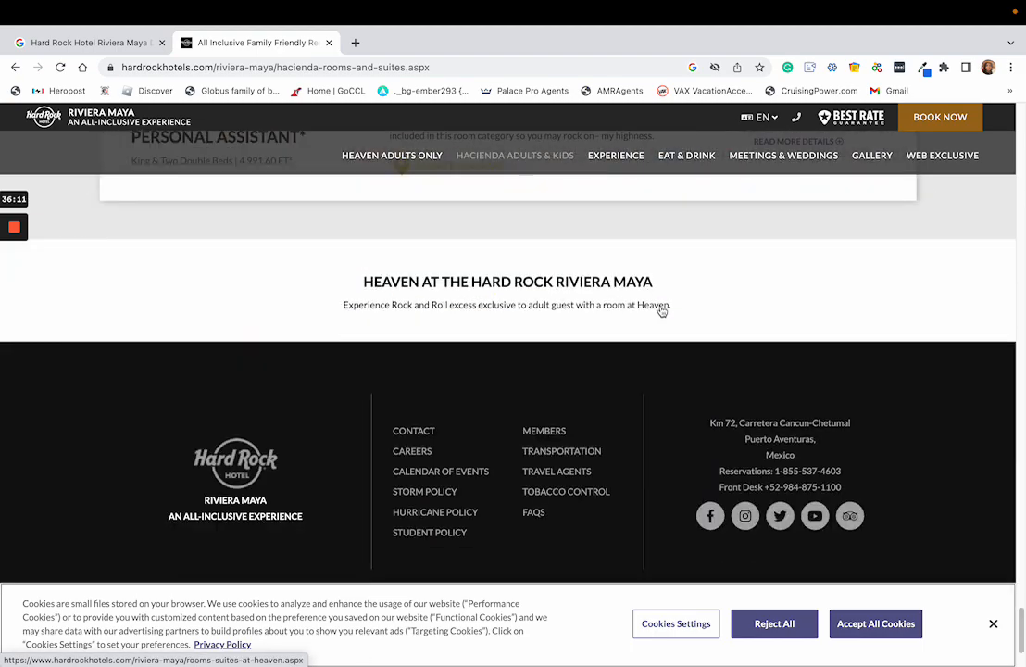
Open the rooms and suites page for the Heaven Adults Only section and view its Deluxe Gold room.
{"action": "scroll", "coordinate": [661, 312], "scroll_direction": "up", "scroll_amount": 15}
{"action": "mouse_move", "coordinate": [407, 157]}
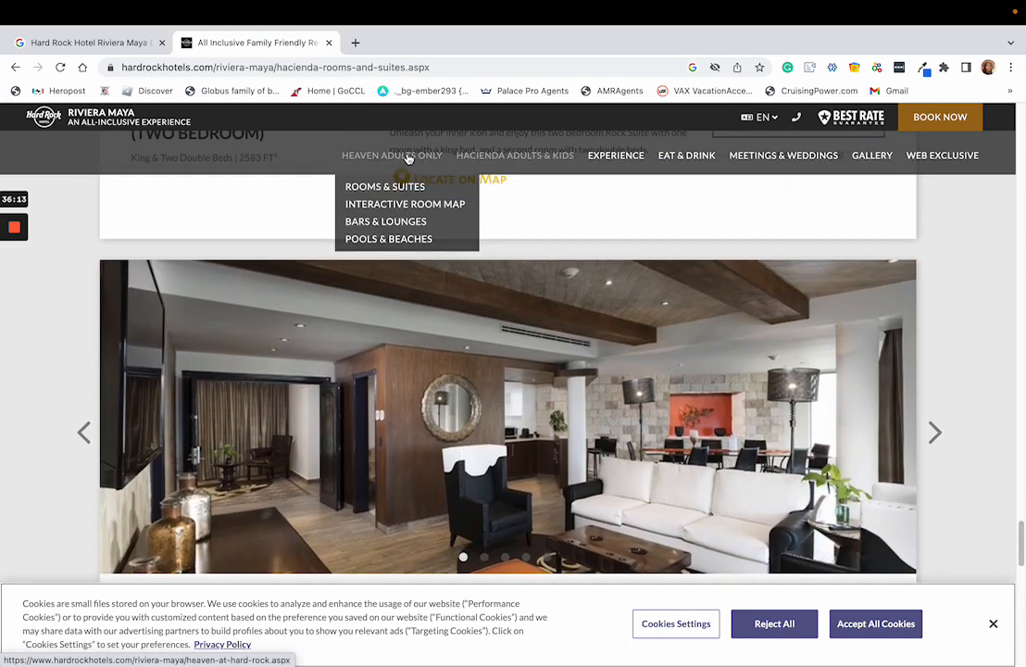
{"action": "left_click", "coordinate": [391, 186]}
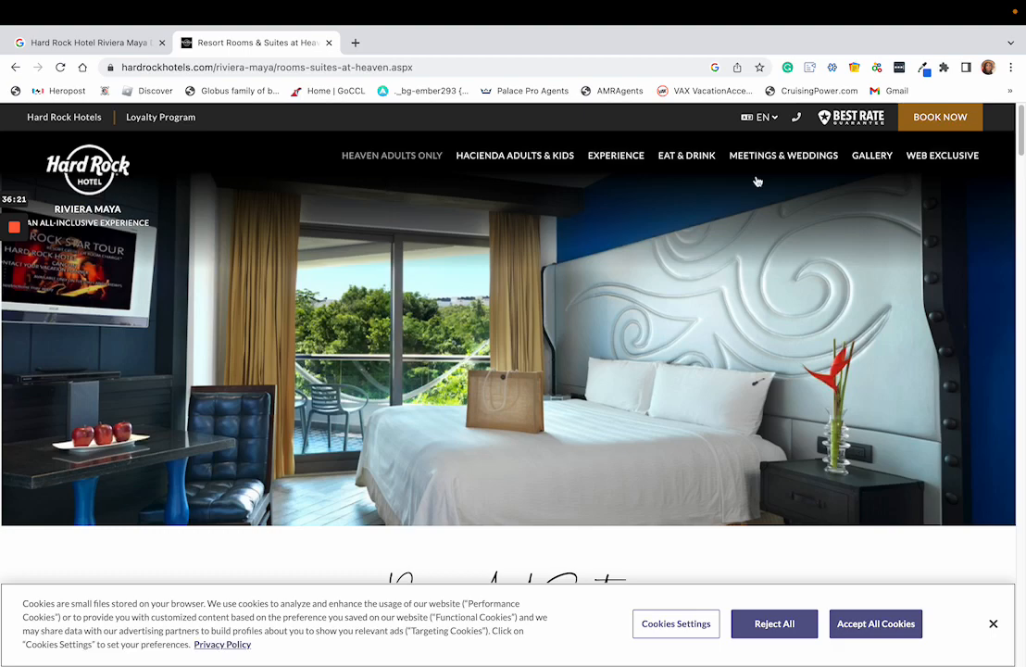
{"action": "scroll", "coordinate": [889, 273], "scroll_direction": "down", "scroll_amount": 5}
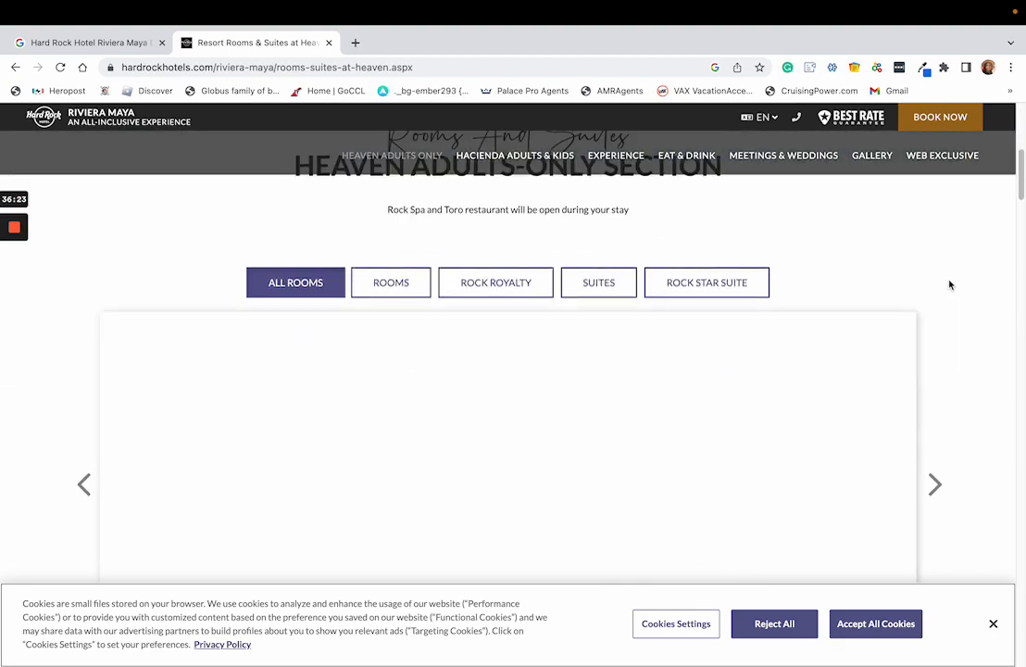
{"action": "scroll", "coordinate": [903, 294], "scroll_direction": "down", "scroll_amount": 2}
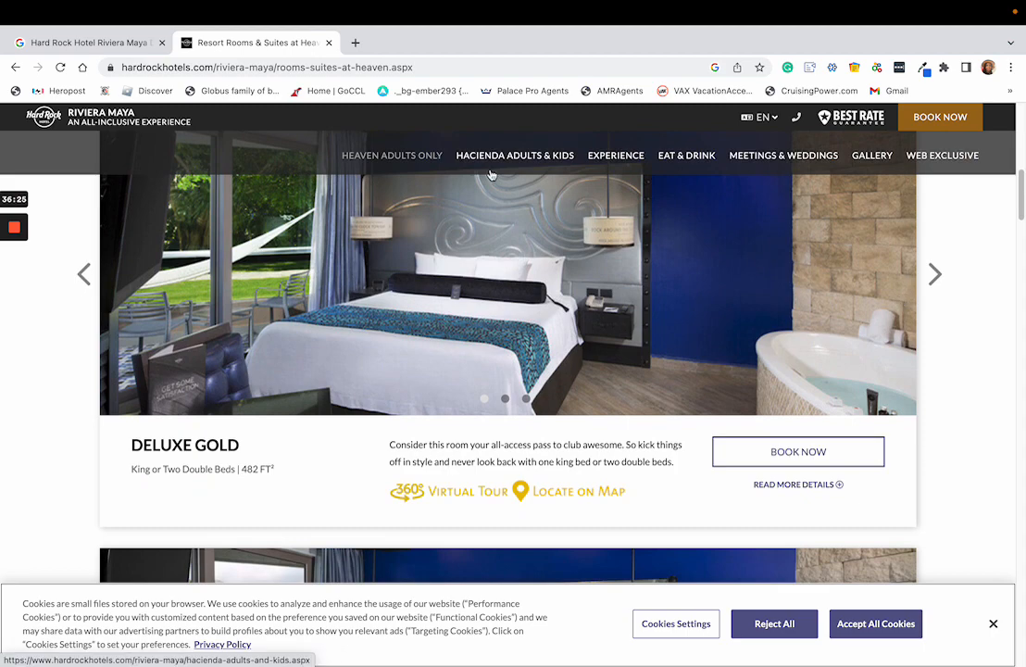
Add the Hard Rock Hotels image of the Deluxe Gold king room from the image results to the proposal item's photos.
{"action": "left_click", "coordinate": [133, 41]}
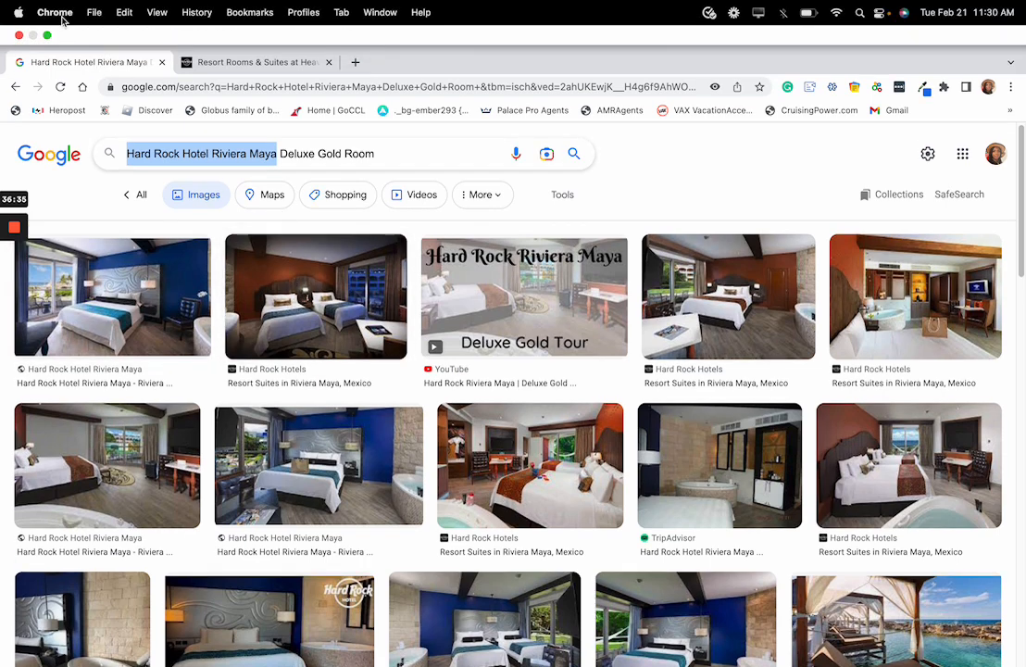
{"action": "left_click", "coordinate": [48, 35]}
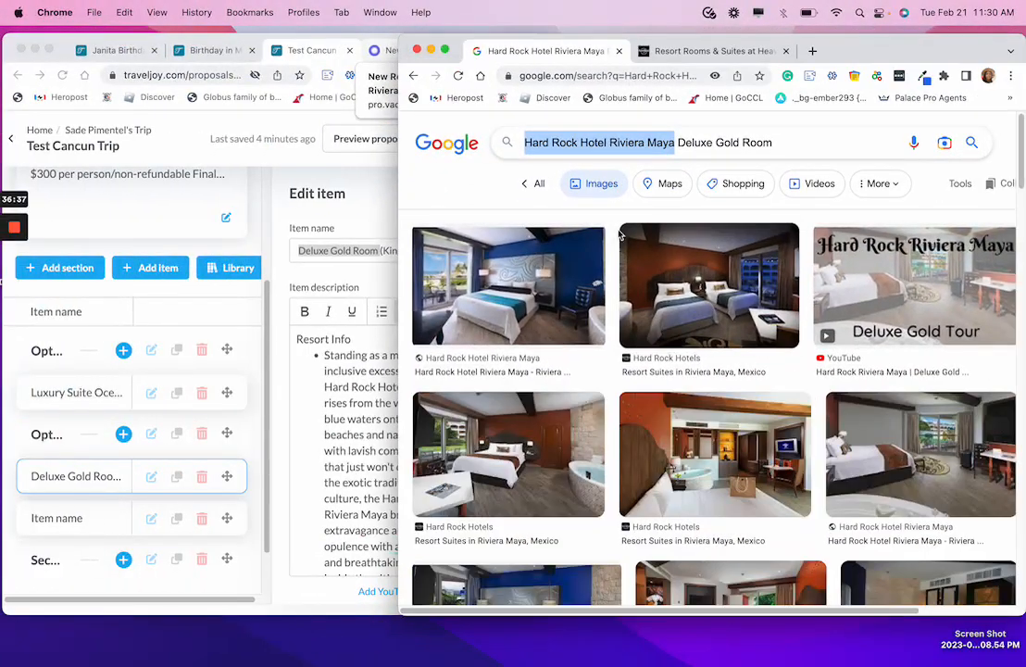
{"action": "left_click", "coordinate": [721, 282]}
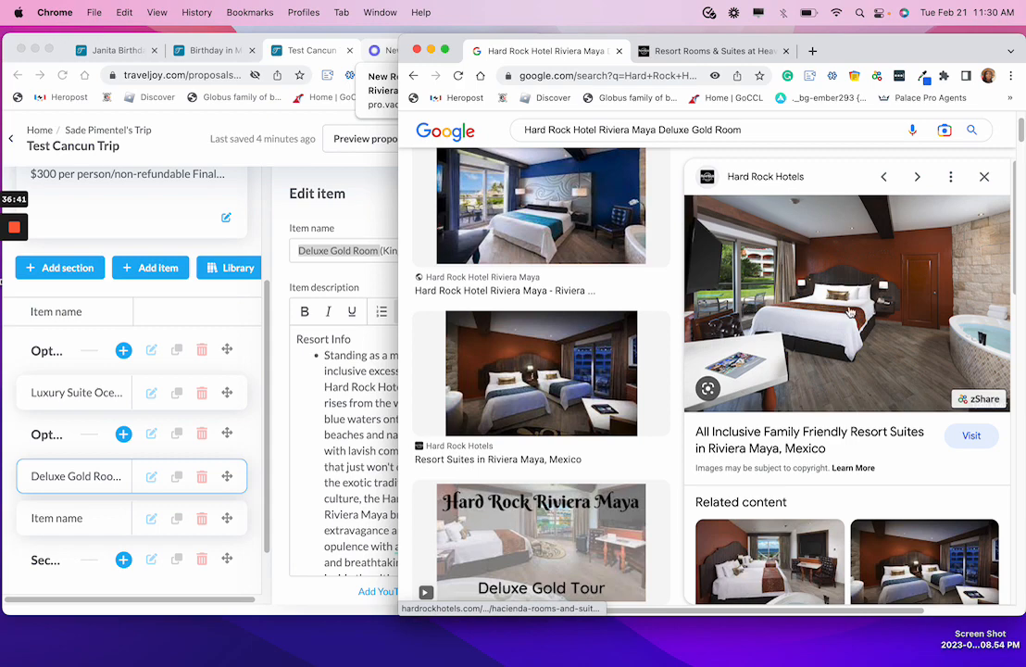
{"action": "scroll", "coordinate": [321, 409], "scroll_direction": "down", "scroll_amount": 10}
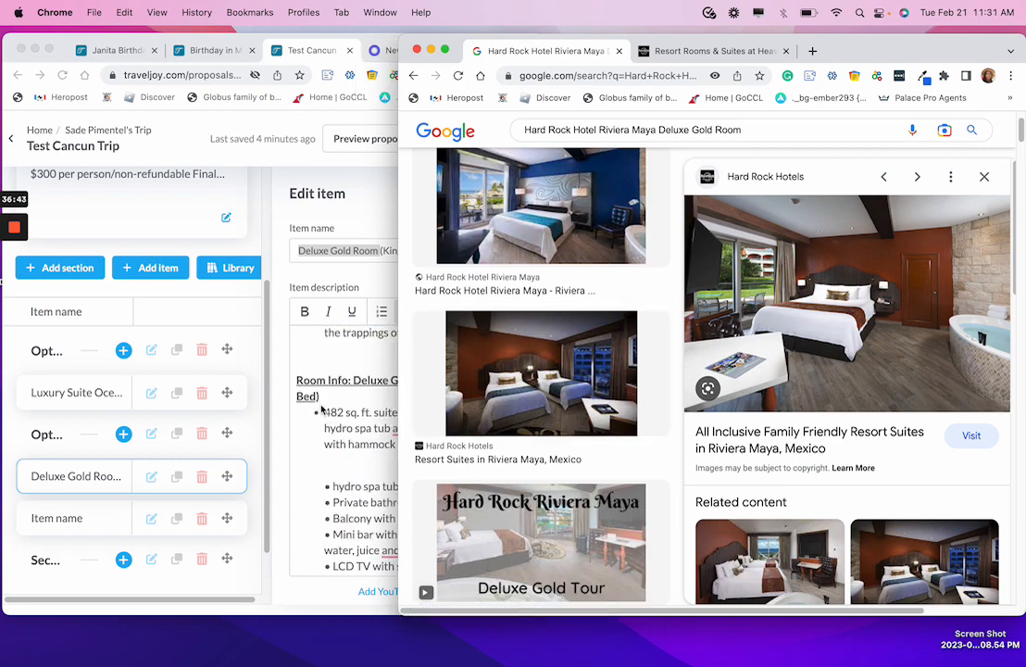
{"action": "scroll", "coordinate": [322, 408], "scroll_direction": "down", "scroll_amount": 10}
{"action": "left_click_drag", "start_coordinate": [815, 325], "coordinate": [353, 420]}
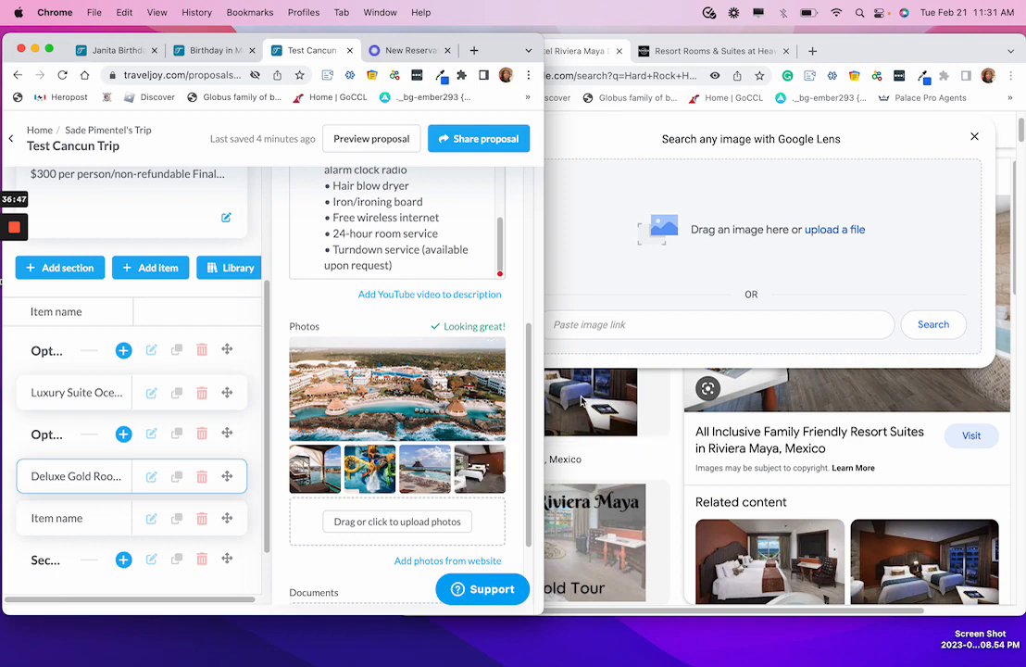
{"action": "left_click", "coordinate": [974, 136]}
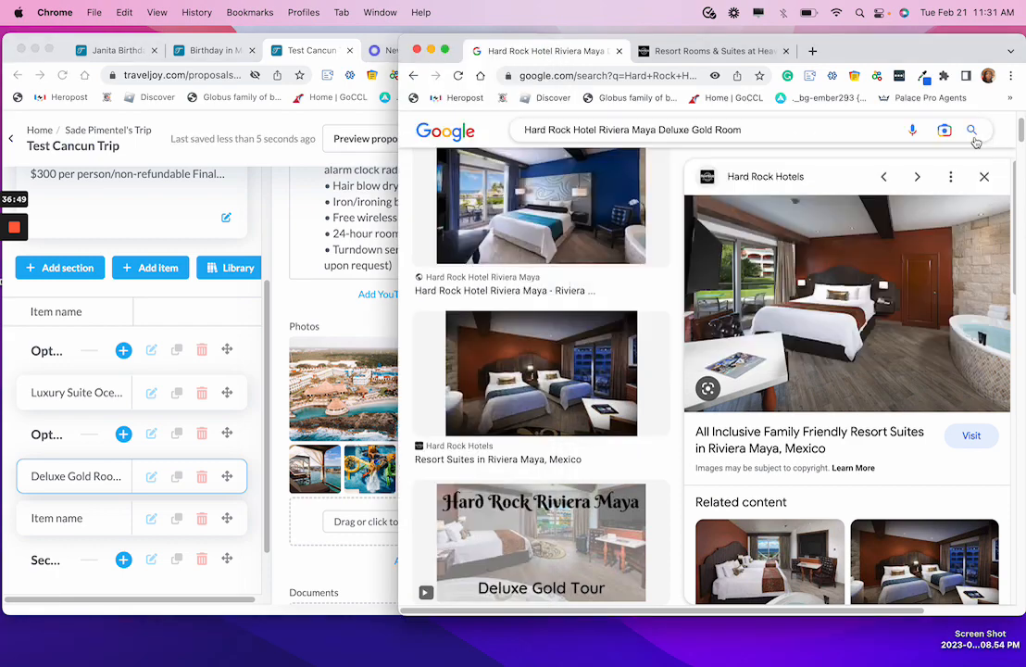
Return the proposal window to full screen and select the Deluxe Gold Room (King Bed) at Hard Rock Hotel Riviera Maya in Vacation Express.
{"action": "scroll", "coordinate": [880, 356], "scroll_direction": "down", "scroll_amount": 5}
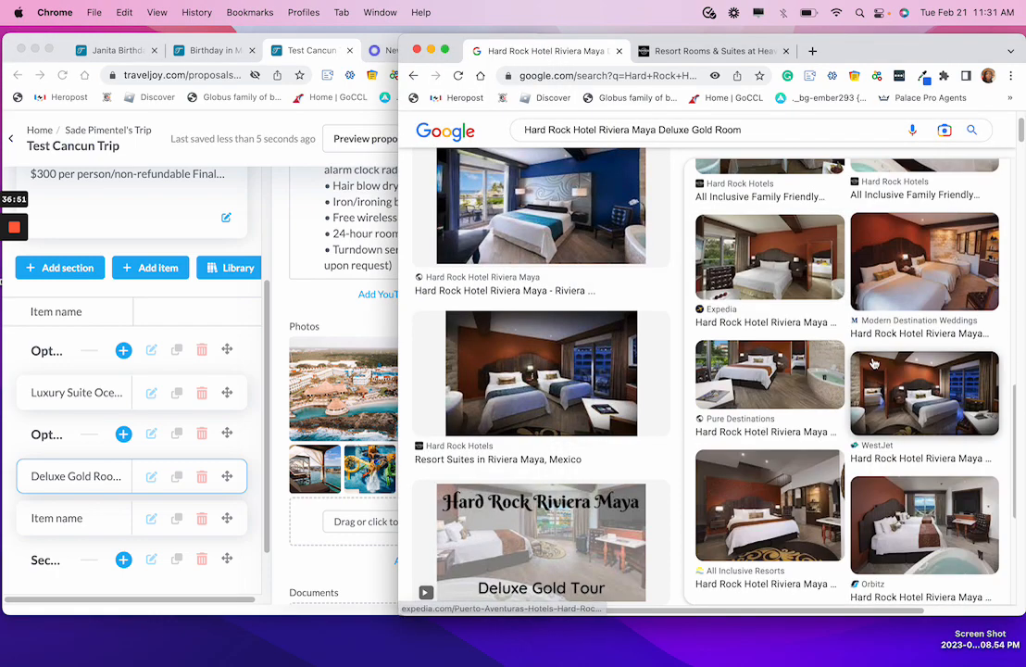
{"action": "left_click", "coordinate": [311, 219]}
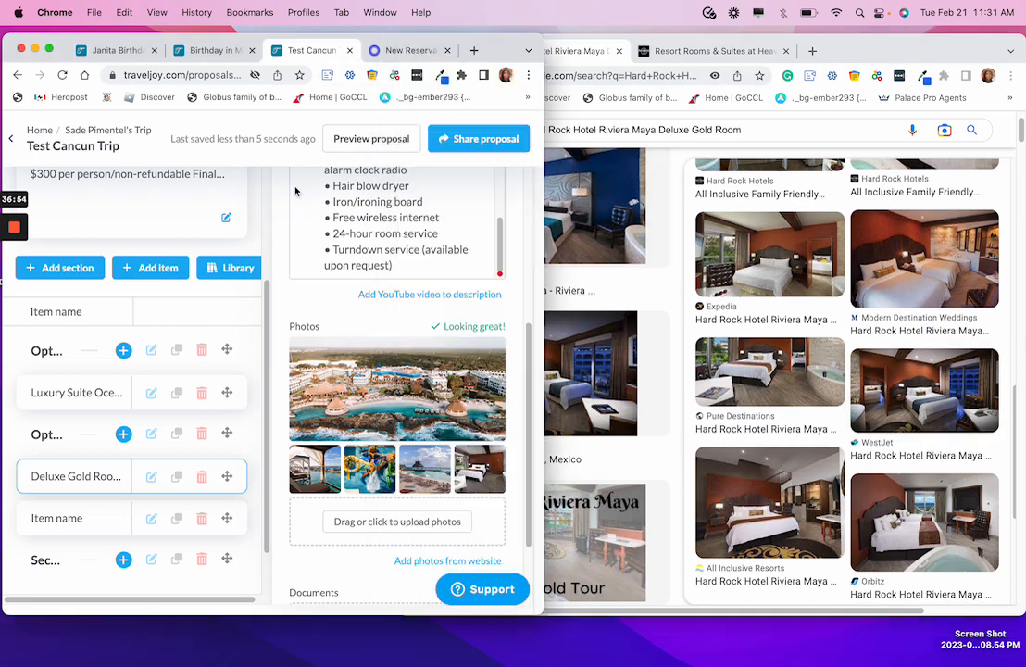
{"action": "left_click", "coordinate": [50, 49]}
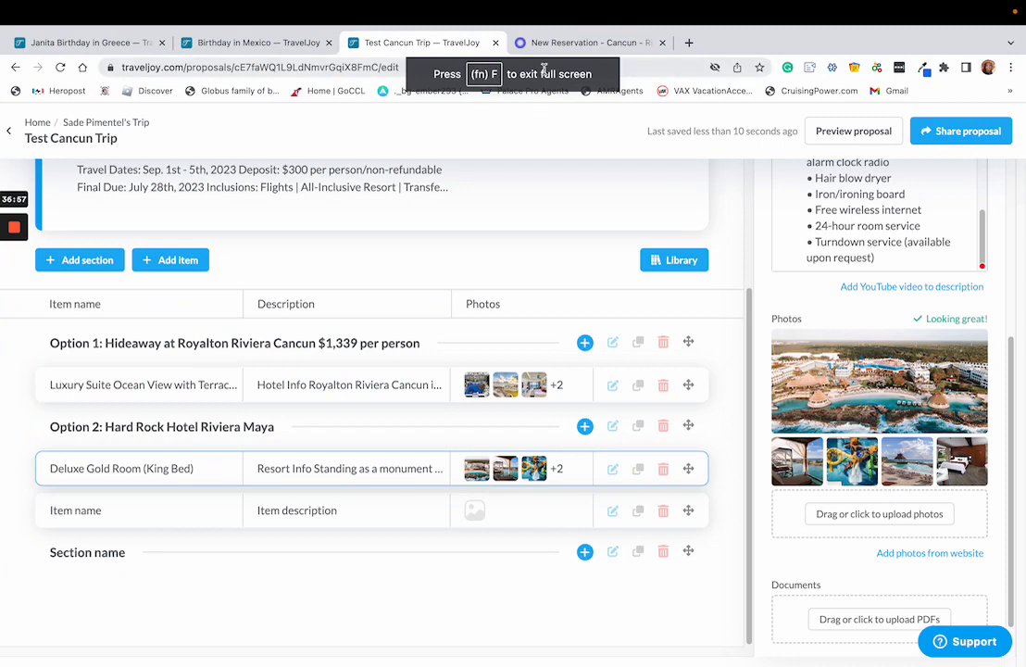
{"action": "left_click", "coordinate": [556, 42]}
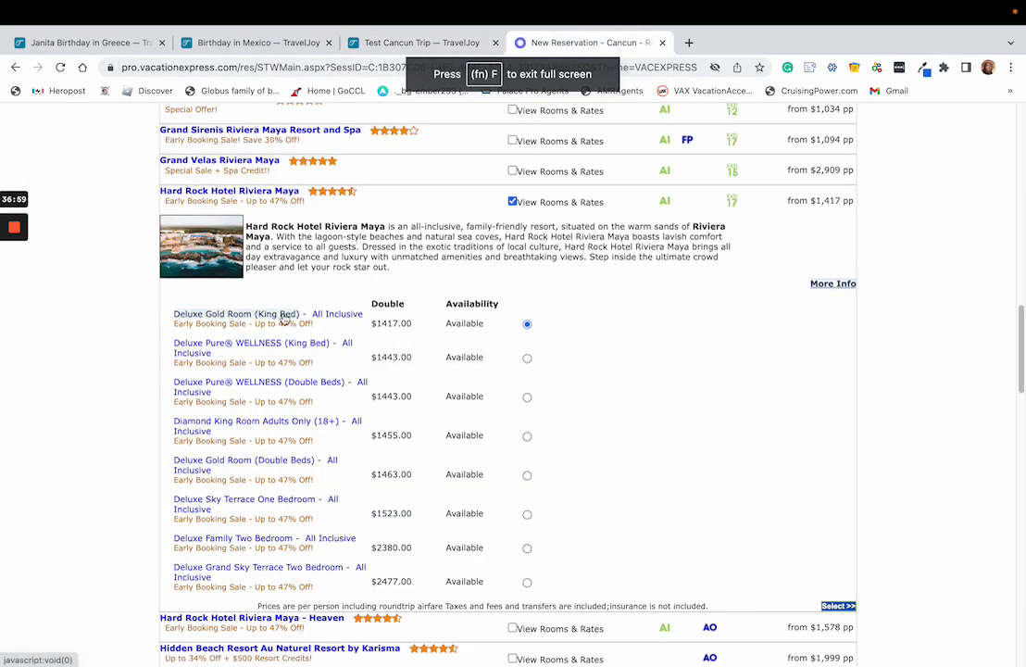
{"action": "left_click", "coordinate": [839, 606]}
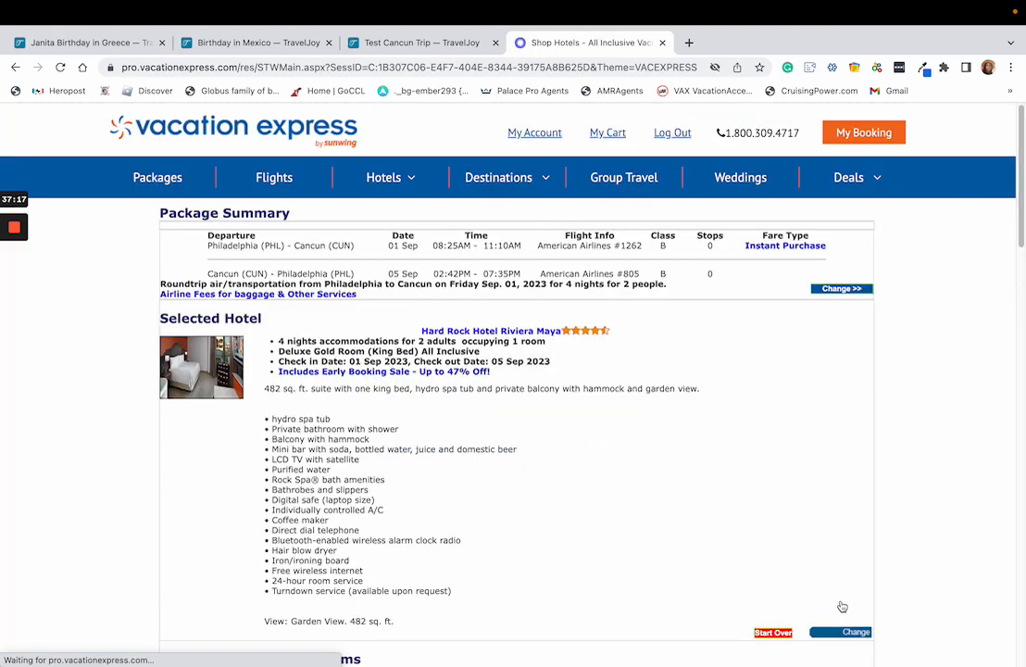
Add the Reduced Deposit Plan to the package, accepting its terms, and highlight the total package price.
{"action": "scroll", "coordinate": [732, 447], "scroll_direction": "down", "scroll_amount": 5}
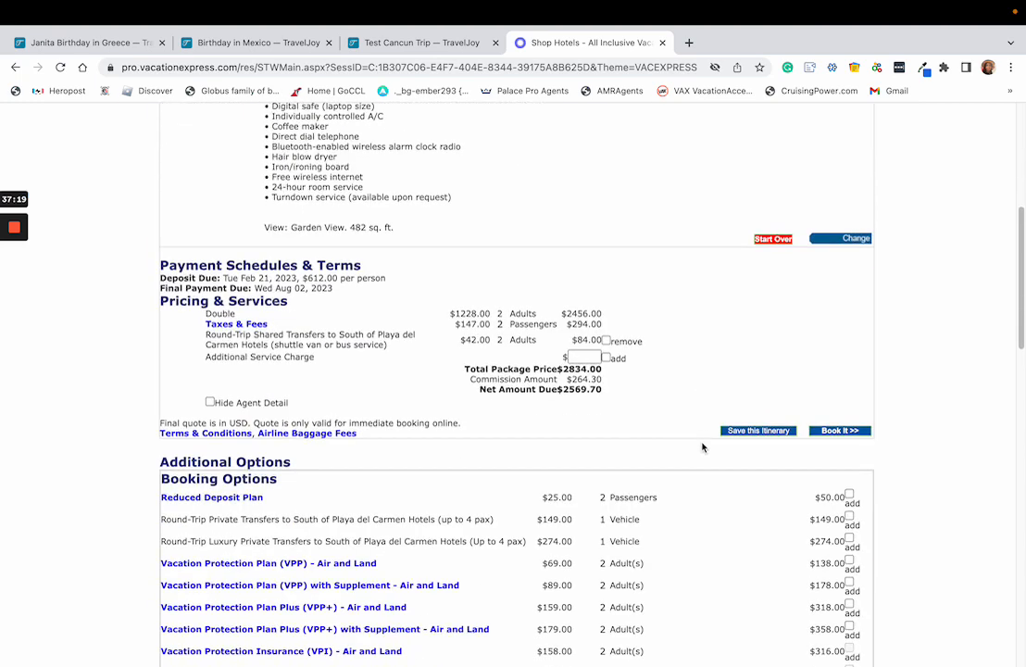
{"action": "scroll", "coordinate": [537, 378], "scroll_direction": "down", "scroll_amount": 2}
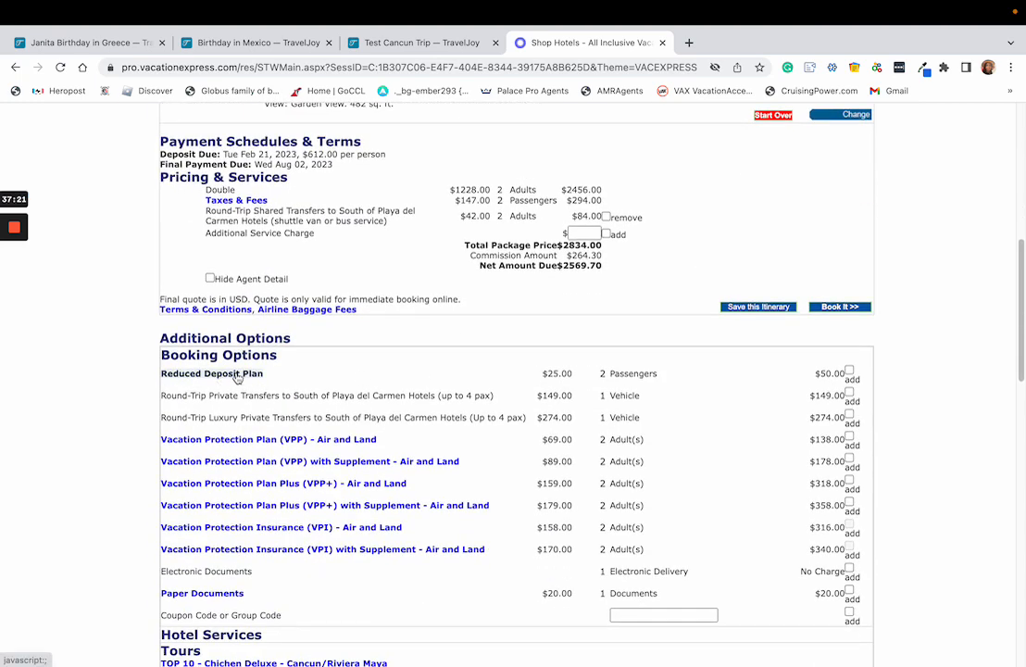
{"action": "left_click", "coordinate": [849, 370]}
{"action": "left_click", "coordinate": [495, 409]}
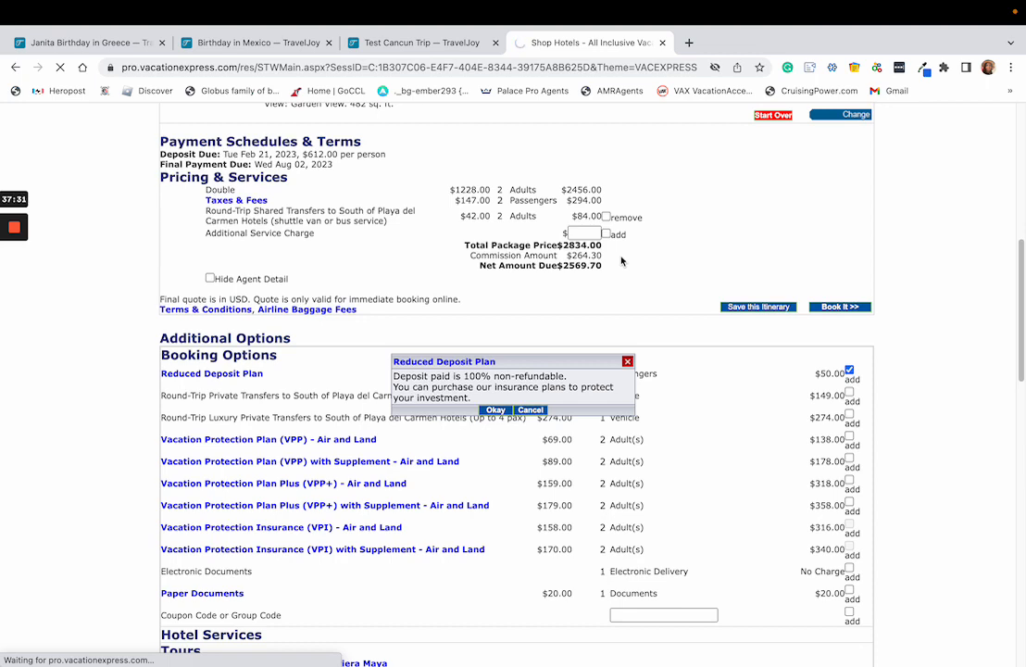
{"action": "scroll", "coordinate": [639, 367], "scroll_direction": "down", "scroll_amount": 6}
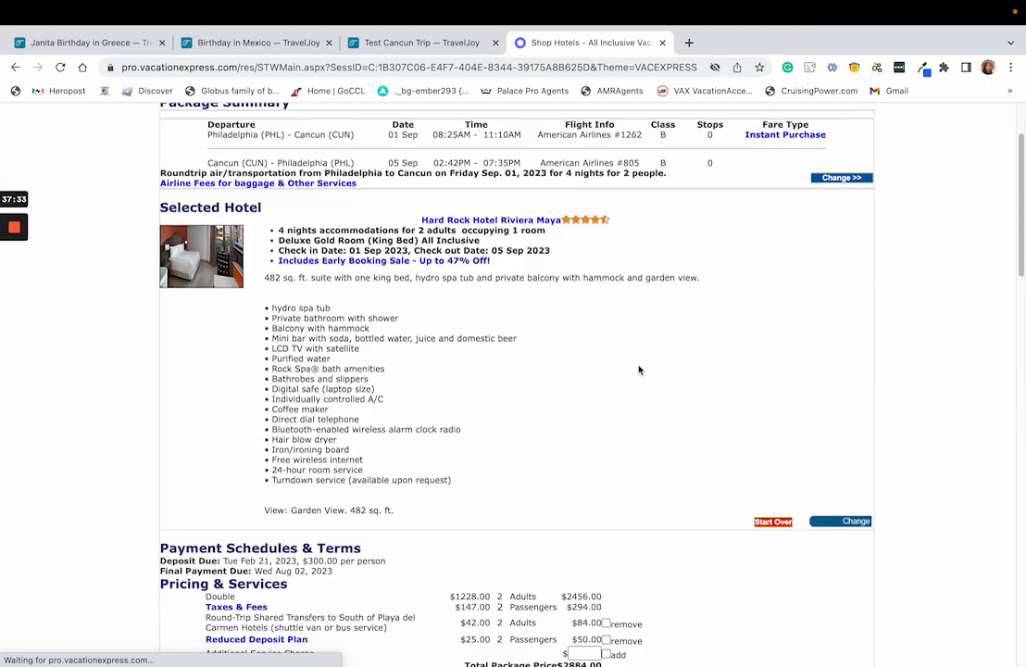
{"action": "left_click_drag", "start_coordinate": [607, 363], "coordinate": [454, 367]}
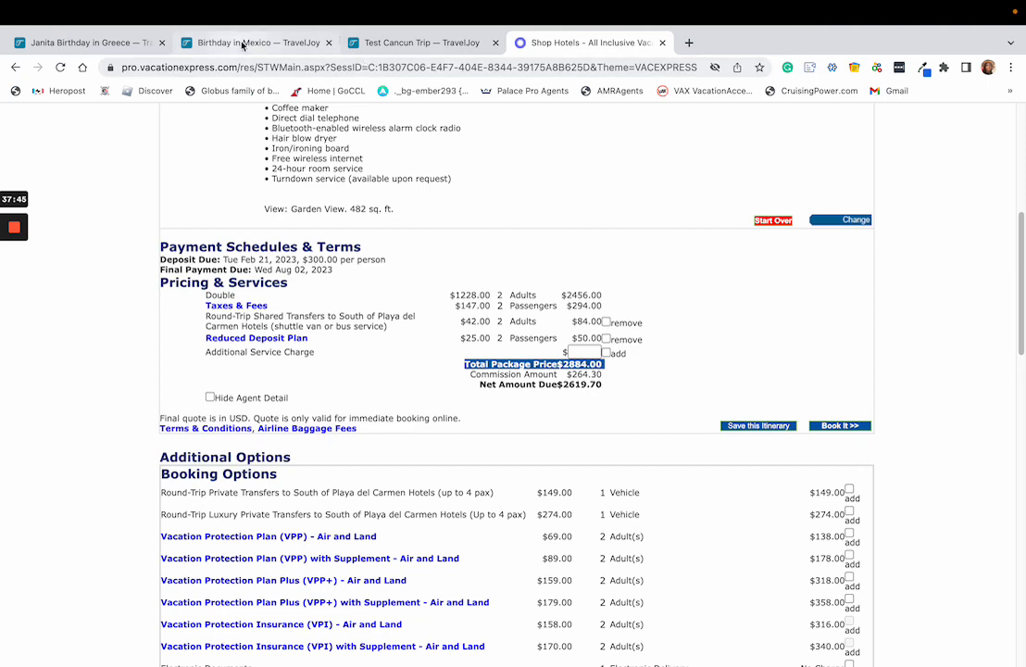
Append "$1,442 per person" to the Option 2: Hard Rock Hotel Riviera Maya section name in the proposal.
{"action": "left_click", "coordinate": [363, 42]}
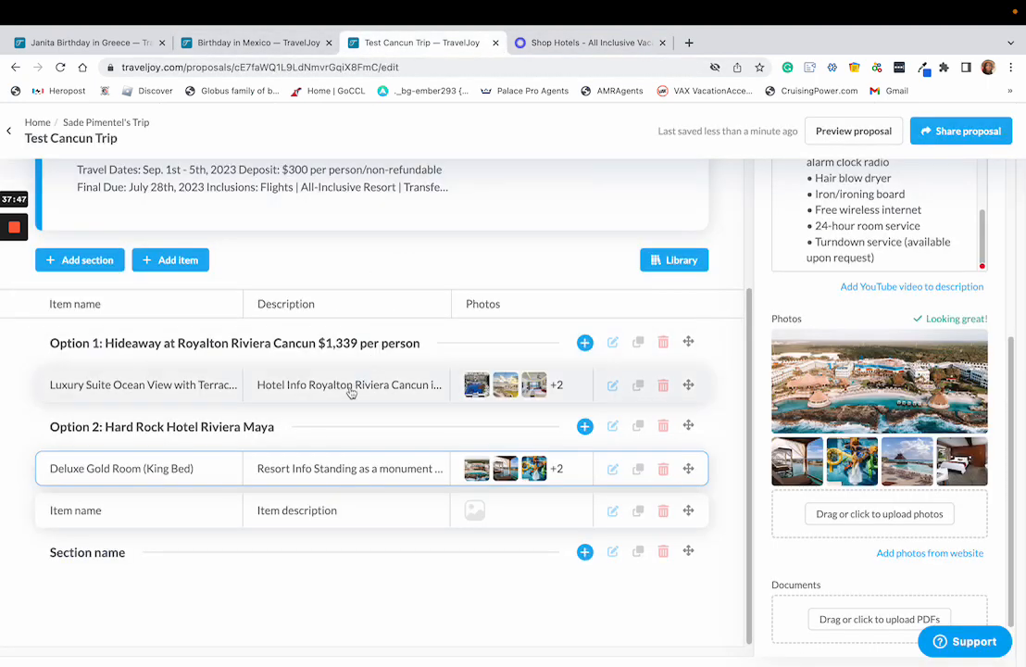
{"action": "left_click", "coordinate": [391, 423]}
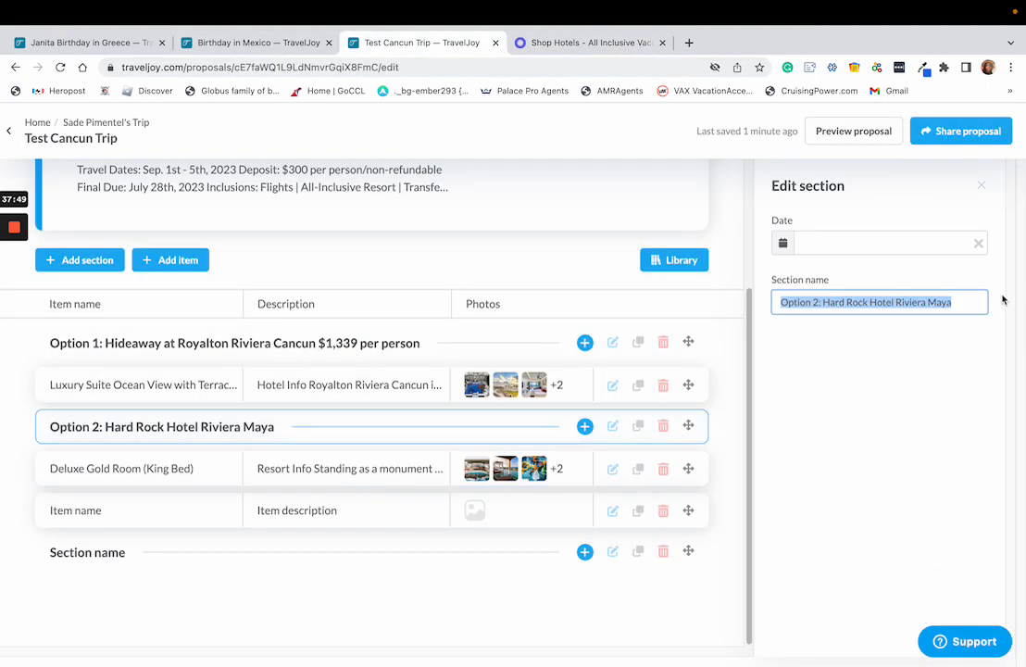
{"action": "left_click", "coordinate": [976, 306]}
{"action": "type", "text": "$"}
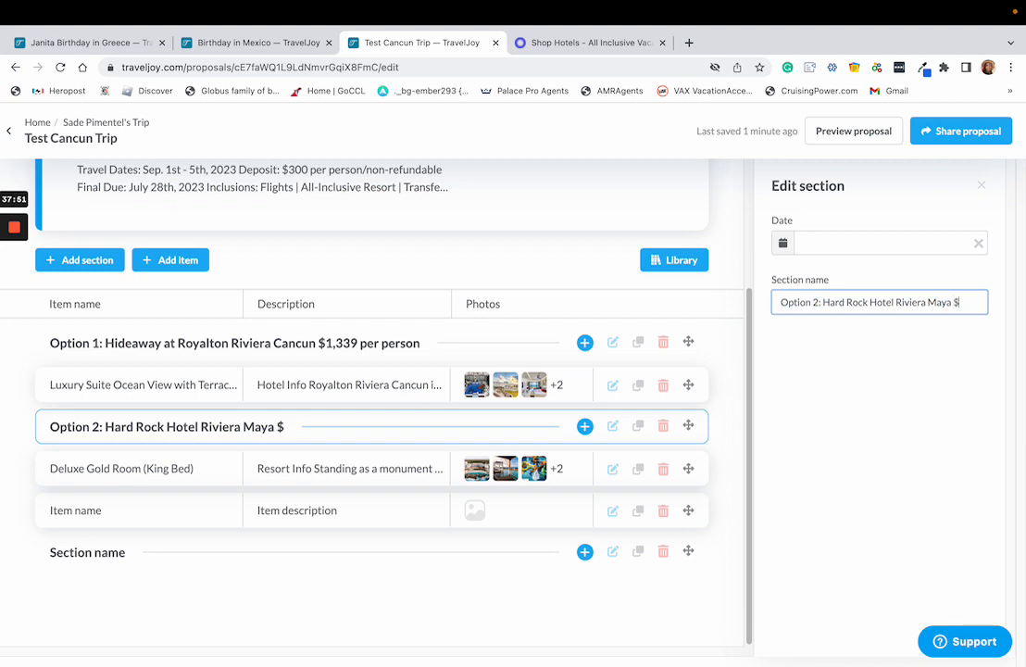
{"action": "type", "text": "1,442 per person"}
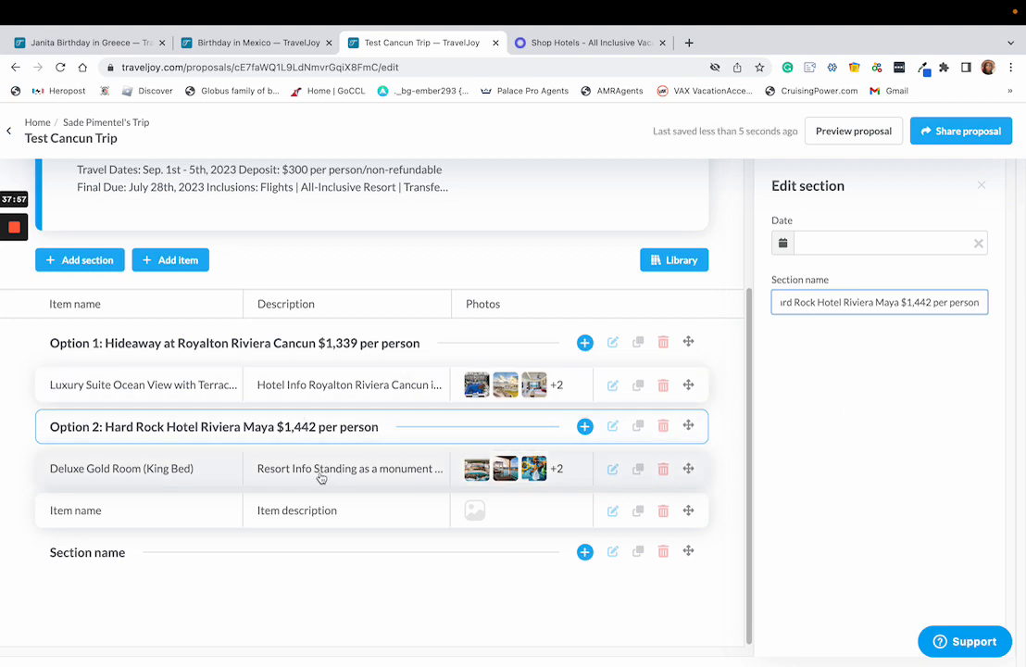
Move the blank item beneath the unnamed section and open that section for editing.
{"action": "left_click_drag", "start_coordinate": [226, 532], "coordinate": [124, 499]}
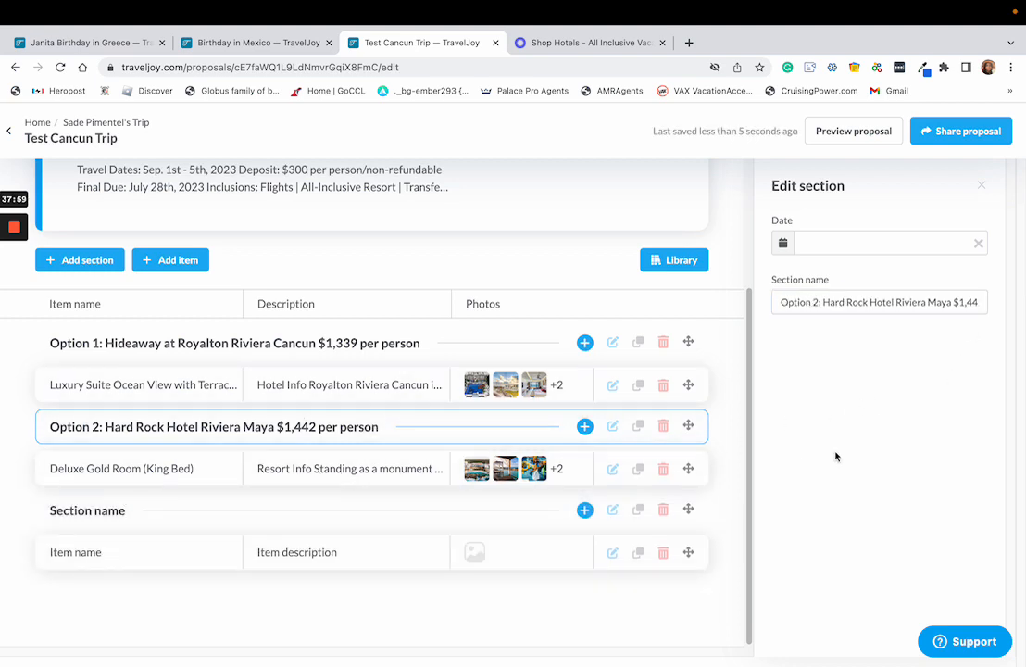
{"action": "left_click", "coordinate": [373, 524]}
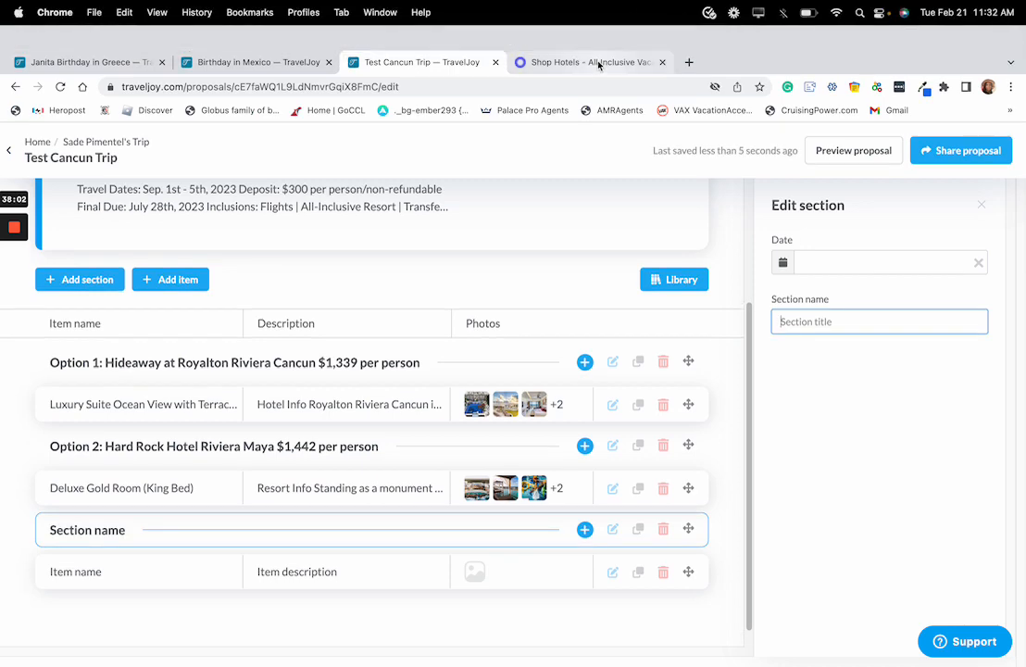
Go back to the Vacation Express hotel list to change the selected hotel and show the rooms and rates for Hyatt Zilara Riviera Maya.
{"action": "left_click", "coordinate": [584, 43]}
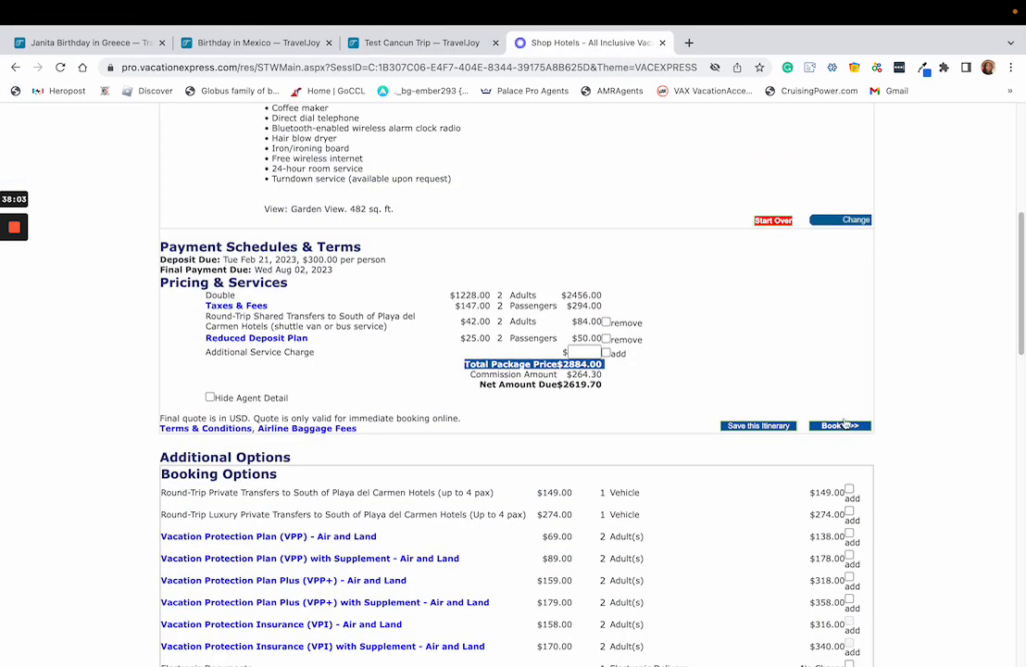
{"action": "left_click", "coordinate": [854, 223]}
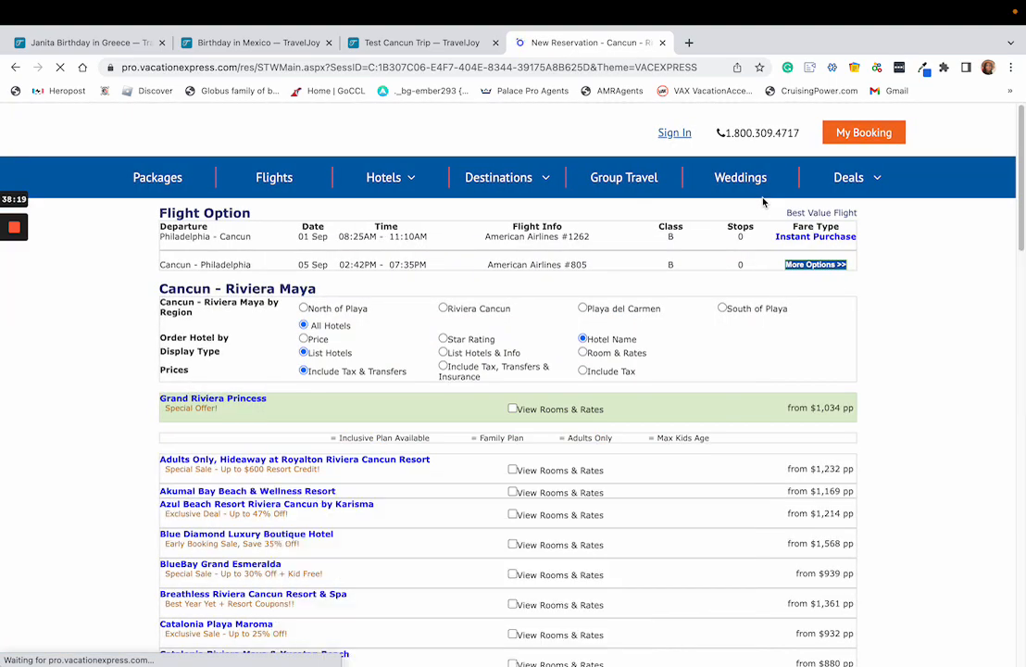
{"action": "scroll", "coordinate": [733, 331], "scroll_direction": "down", "scroll_amount": 1}
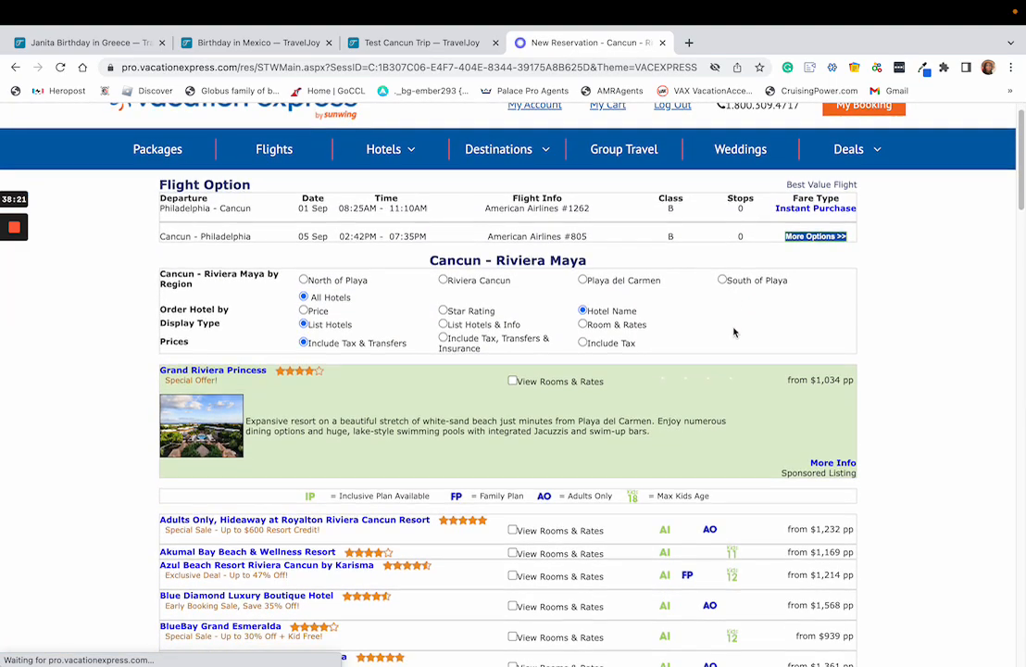
{"action": "scroll", "coordinate": [734, 331], "scroll_direction": "down", "scroll_amount": 10}
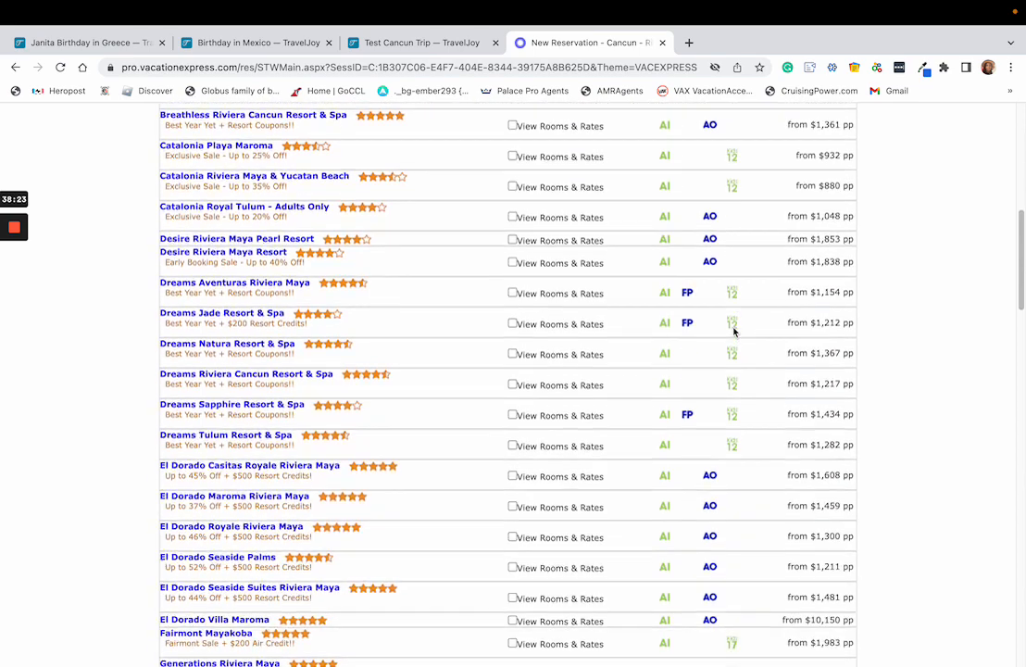
{"action": "scroll", "coordinate": [718, 333], "scroll_direction": "down", "scroll_amount": 6}
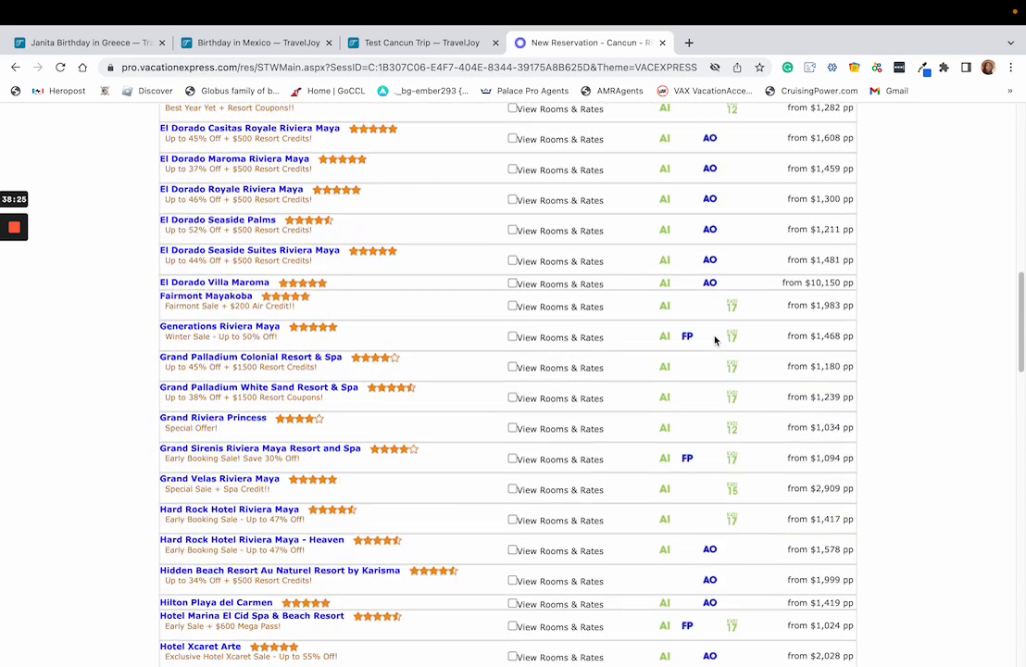
{"action": "scroll", "coordinate": [723, 362], "scroll_direction": "down", "scroll_amount": 2}
{"action": "scroll", "coordinate": [713, 377], "scroll_direction": "down", "scroll_amount": 6}
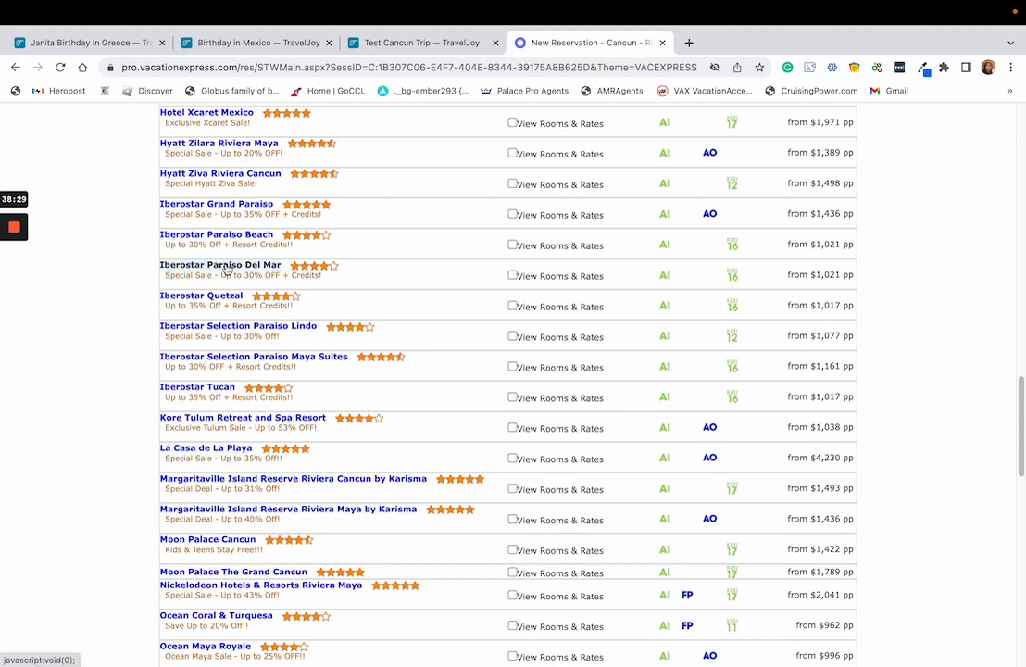
{"action": "scroll", "coordinate": [286, 197], "scroll_direction": "up", "scroll_amount": 1}
{"action": "scroll", "coordinate": [286, 197], "scroll_direction": "up", "scroll_amount": 1}
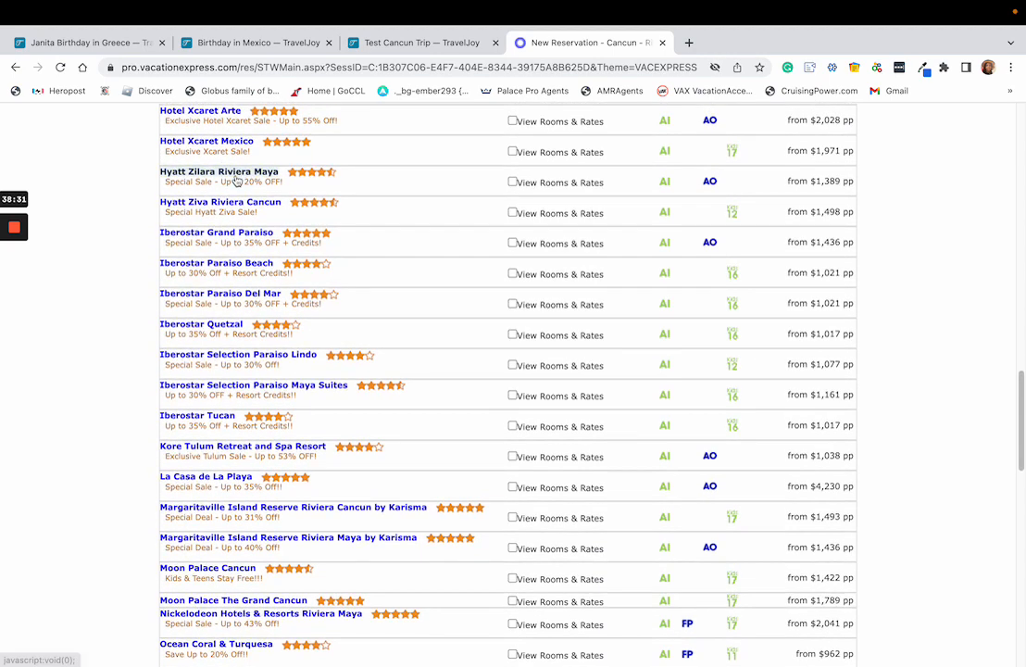
{"action": "left_click", "coordinate": [511, 182]}
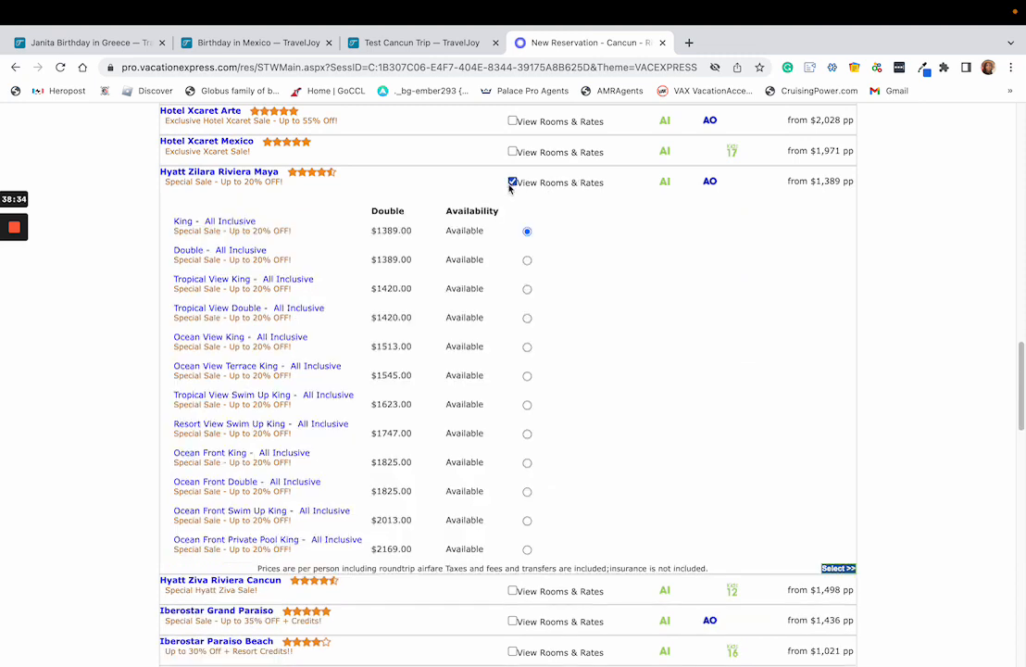
Expand the Hyatt Zilara Riviera Maya description and open the hotel's More Info page in a new tab.
{"action": "right_click", "coordinate": [216, 174]}
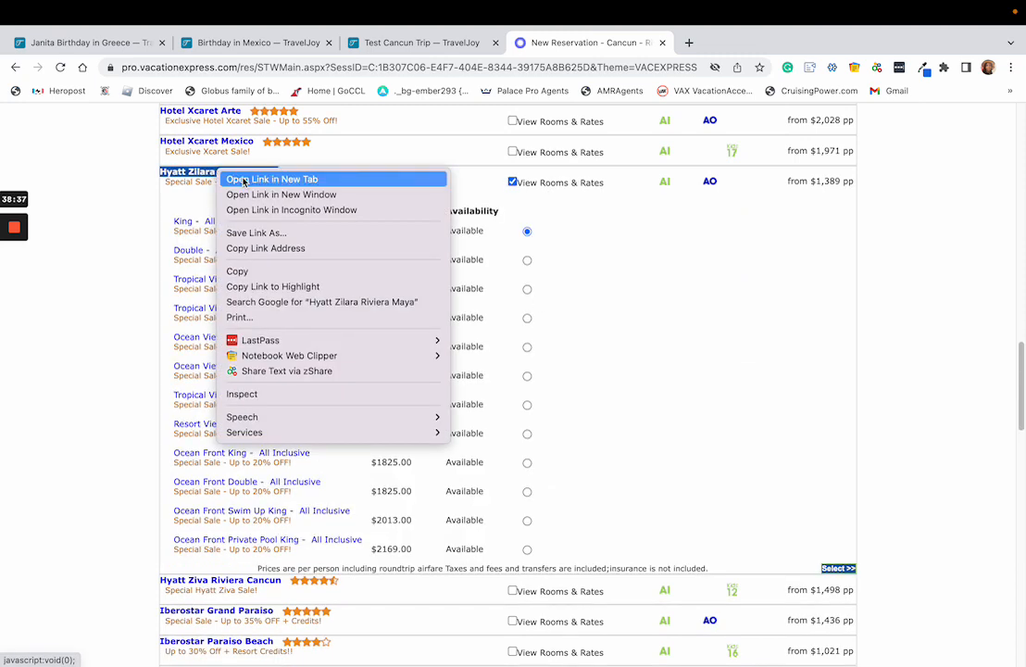
{"action": "left_click", "coordinate": [242, 180]}
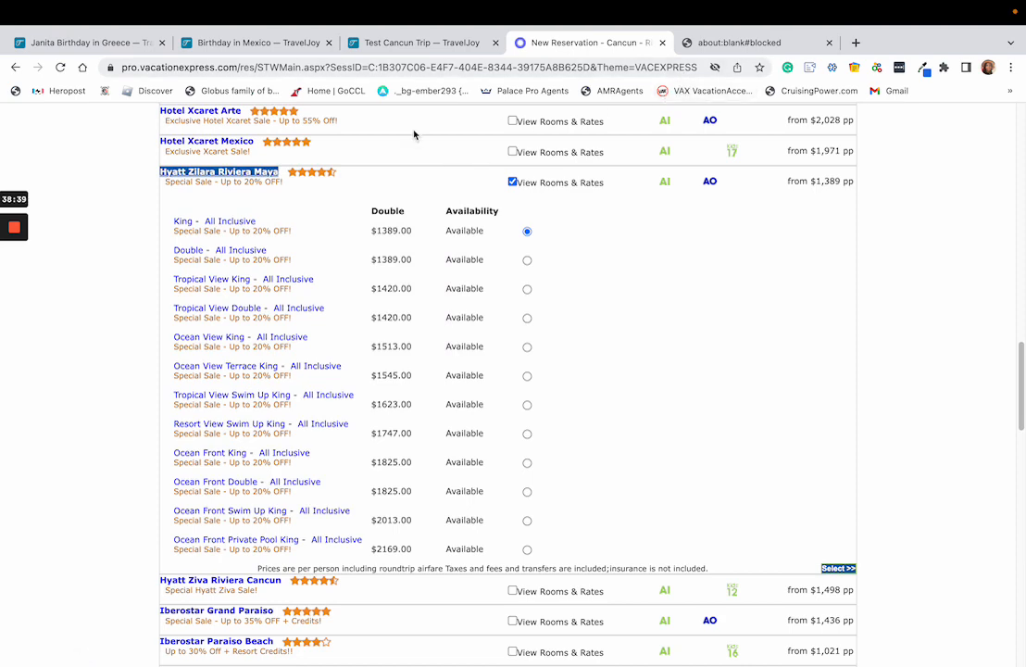
{"action": "left_click", "coordinate": [243, 173]}
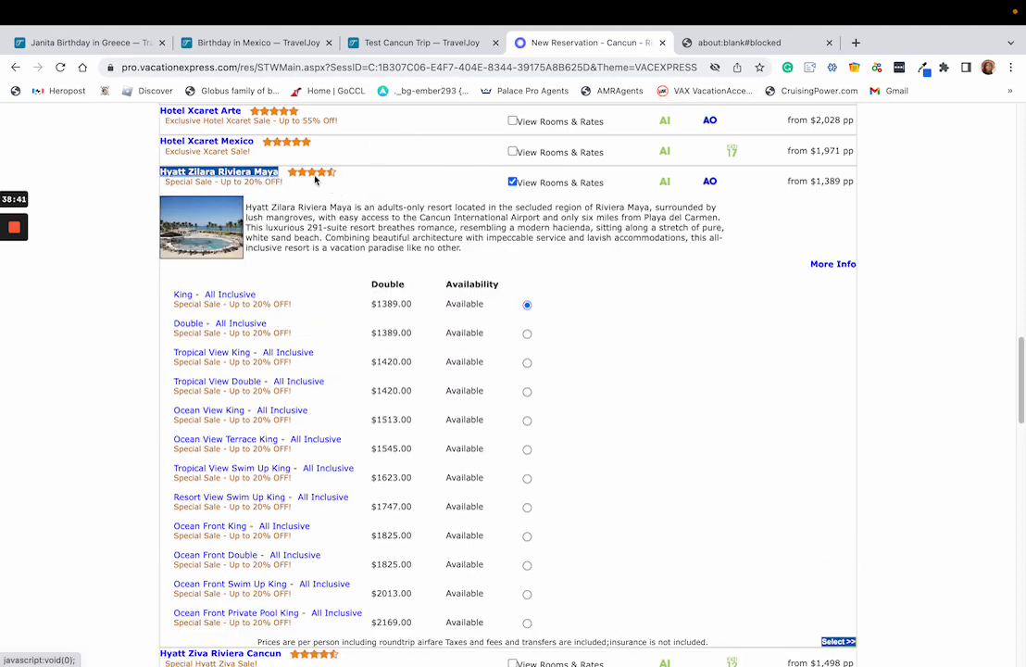
{"action": "left_click", "coordinate": [245, 175]}
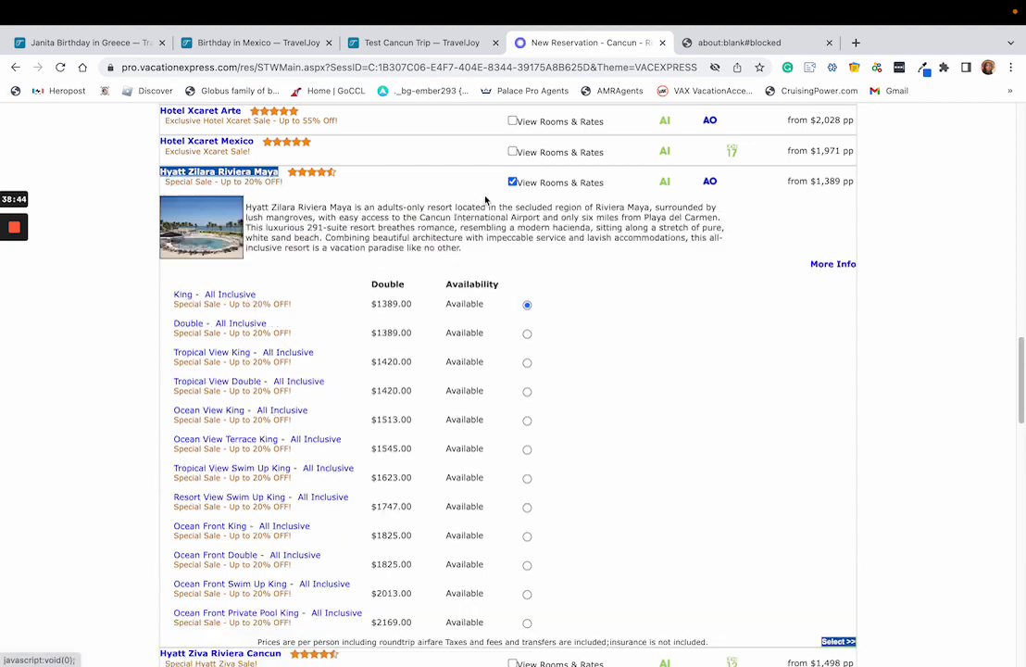
{"action": "right_click", "coordinate": [833, 266]}
{"action": "left_click", "coordinate": [856, 271]}
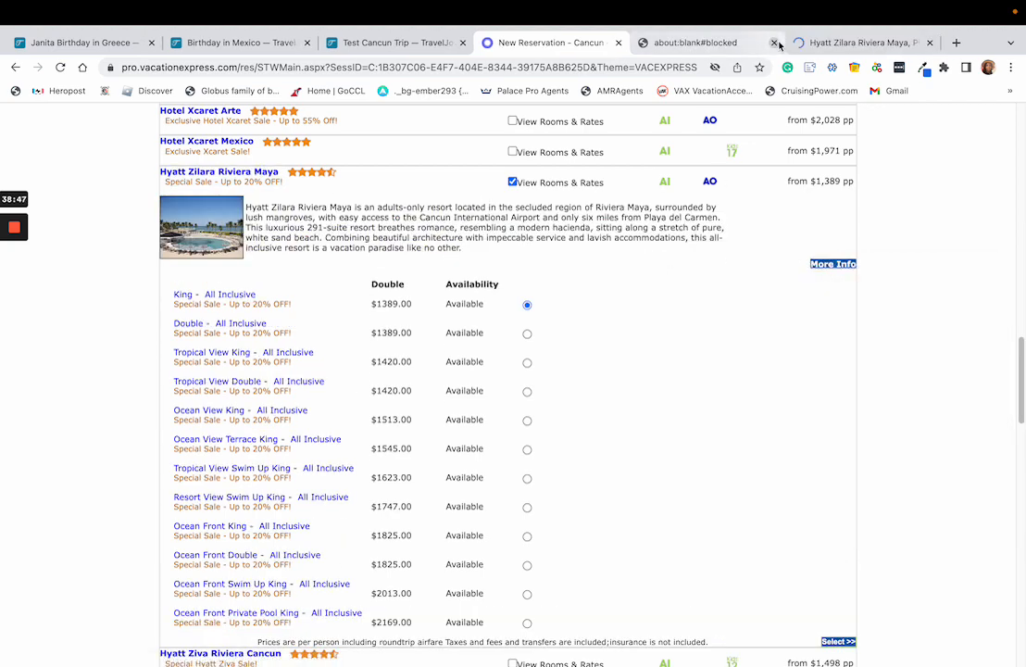
Close the blank tab and open the Ocean View Terrace King room details for Hyatt Zilara Riviera Maya.
{"action": "left_click", "coordinate": [775, 42]}
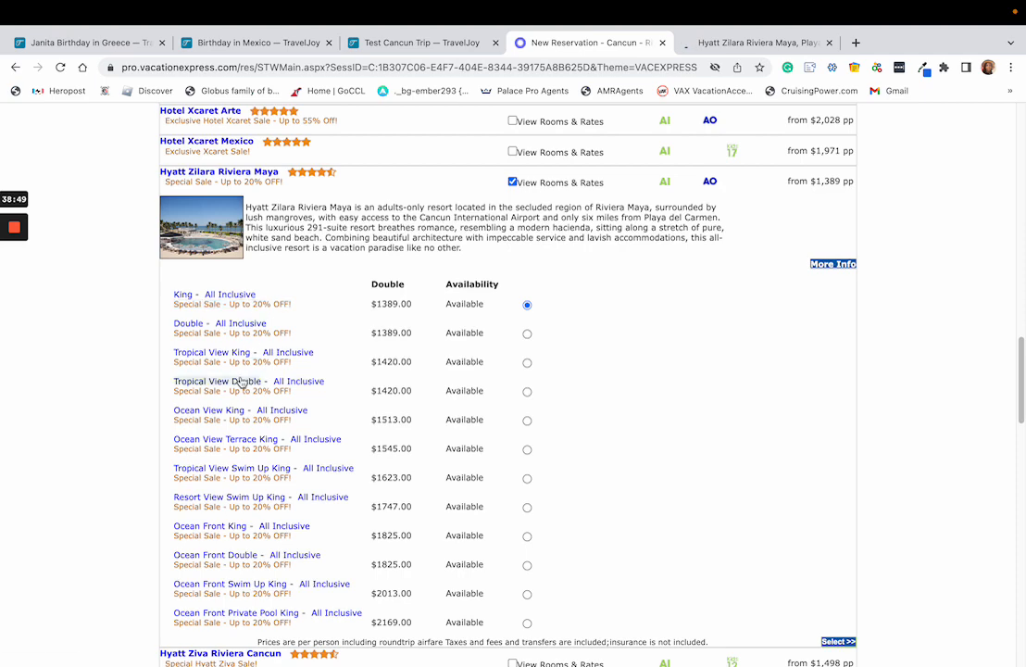
{"action": "scroll", "coordinate": [241, 382], "scroll_direction": "down", "scroll_amount": 2}
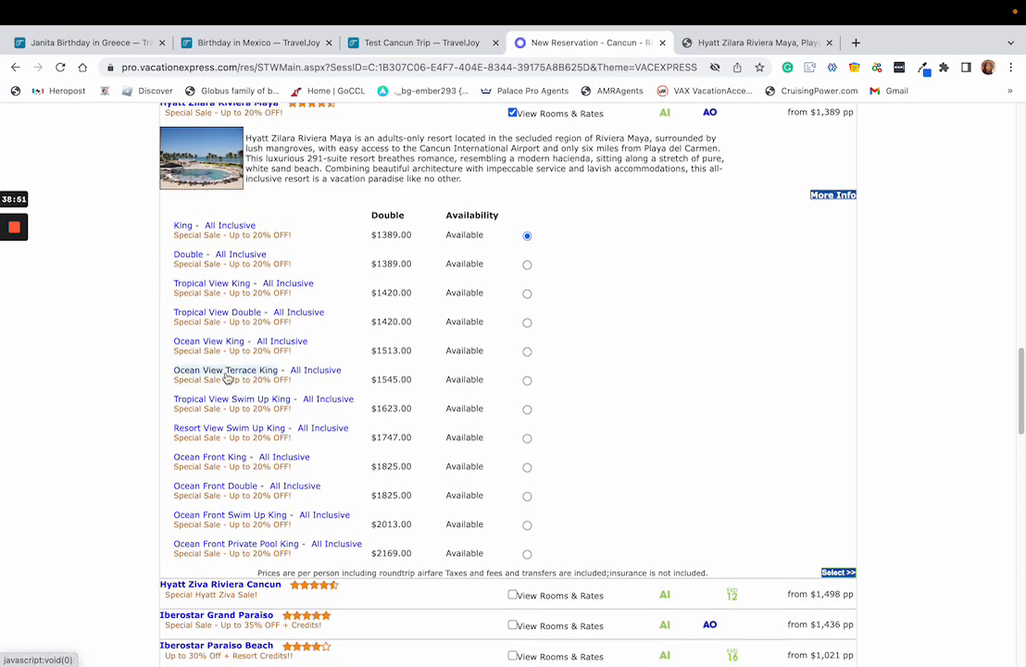
{"action": "left_click", "coordinate": [227, 373]}
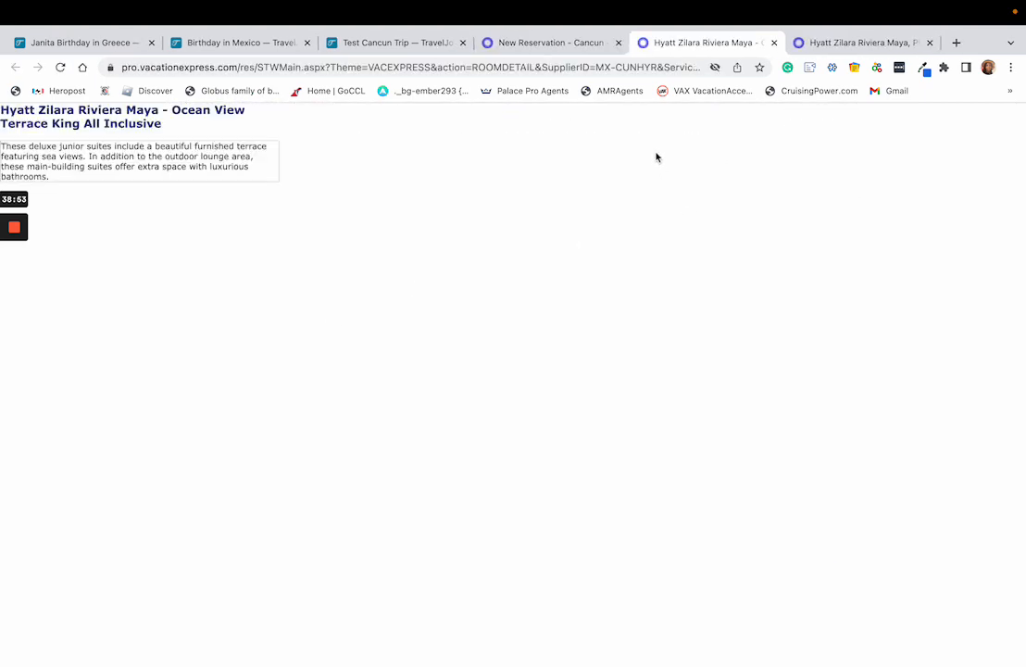
Copy the room name "Ocean View Terrace King" into the proposal's blank item as its item name.
{"action": "left_click_drag", "start_coordinate": [170, 109], "coordinate": [81, 129]}
{"action": "key", "text": "super+c"}
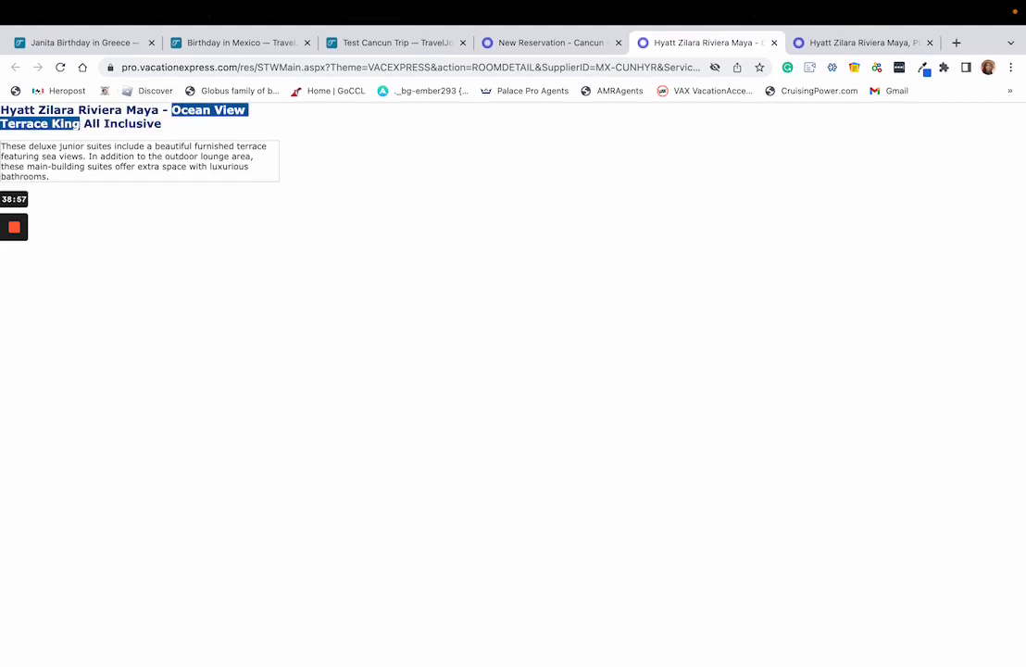
{"action": "left_click", "coordinate": [371, 62]}
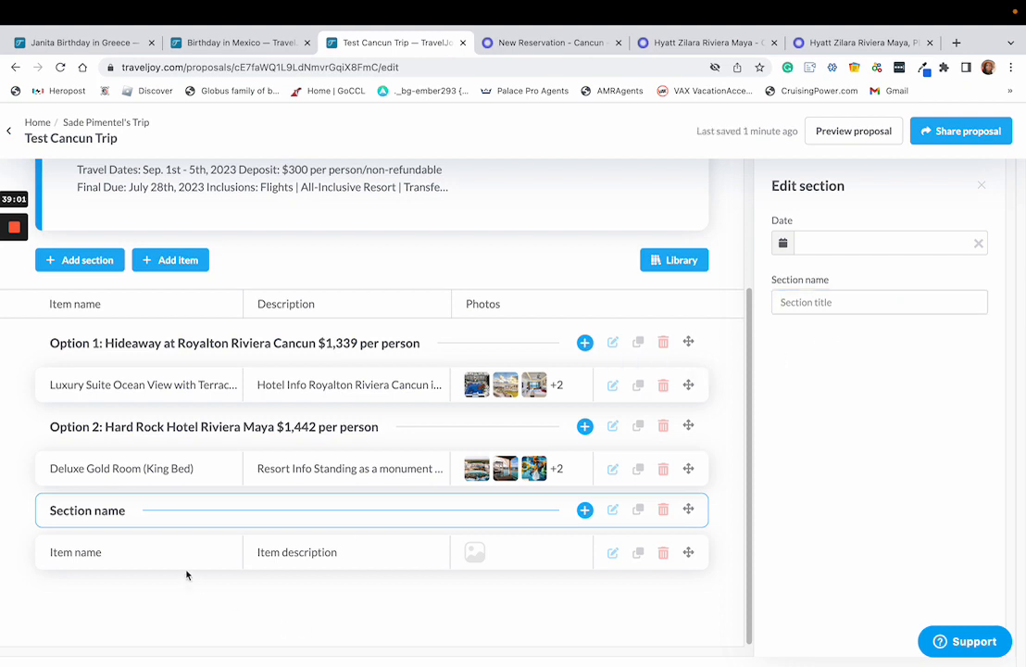
{"action": "left_click", "coordinate": [370, 546]}
{"action": "left_click", "coordinate": [806, 243]}
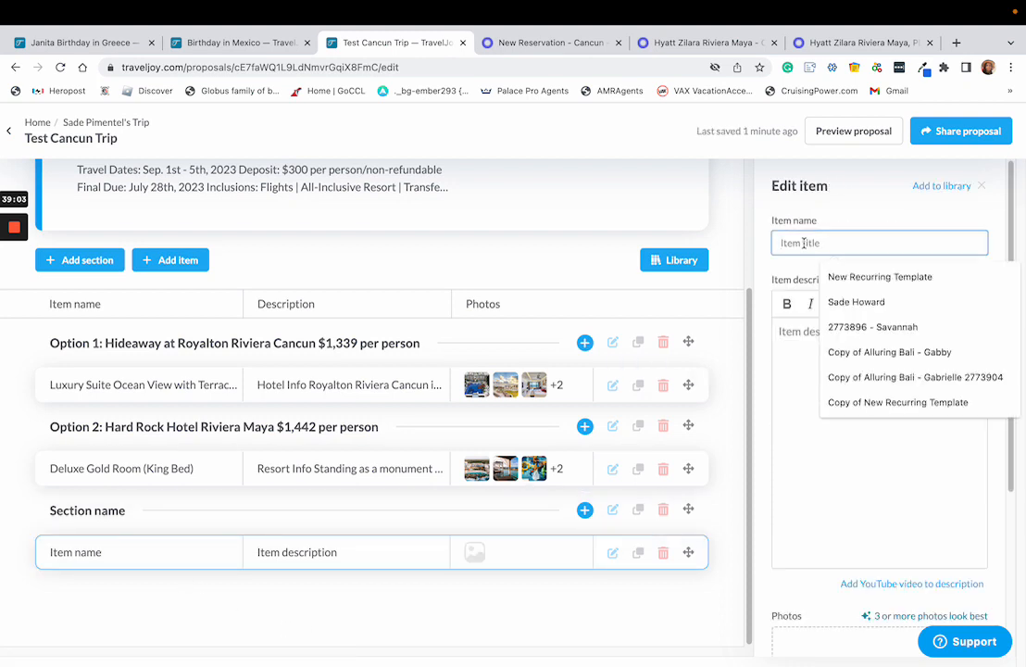
{"action": "key", "text": "super+v"}
Name the unnamed proposal section "Option 3: Hyatt Zilara Riviera Maya", copying the hotel name from the room details page.
{"action": "left_click", "coordinate": [829, 56]}
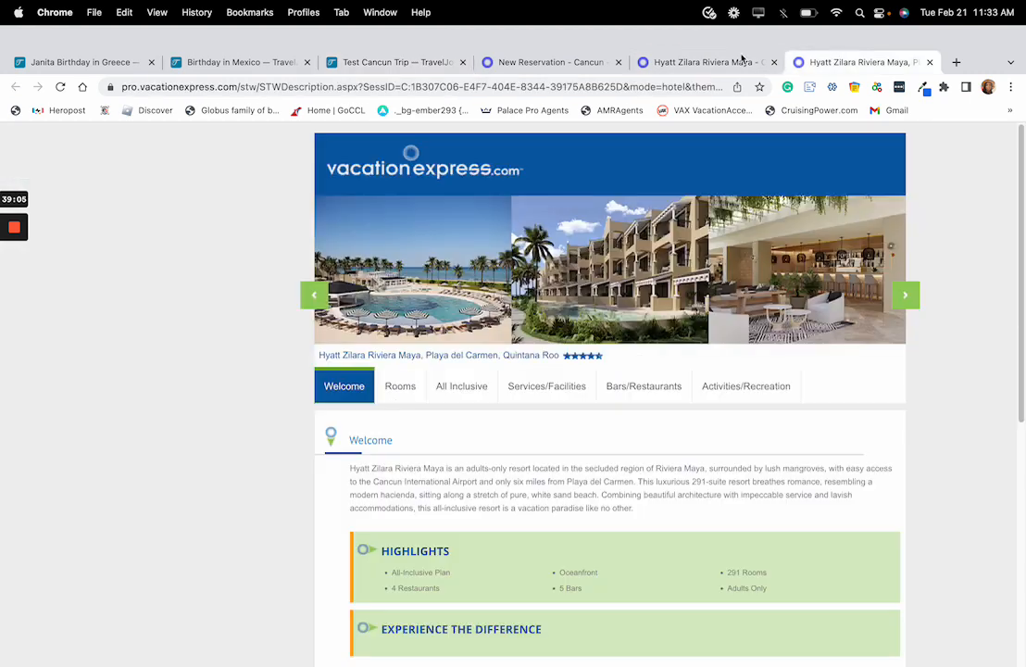
{"action": "left_click", "coordinate": [704, 63]}
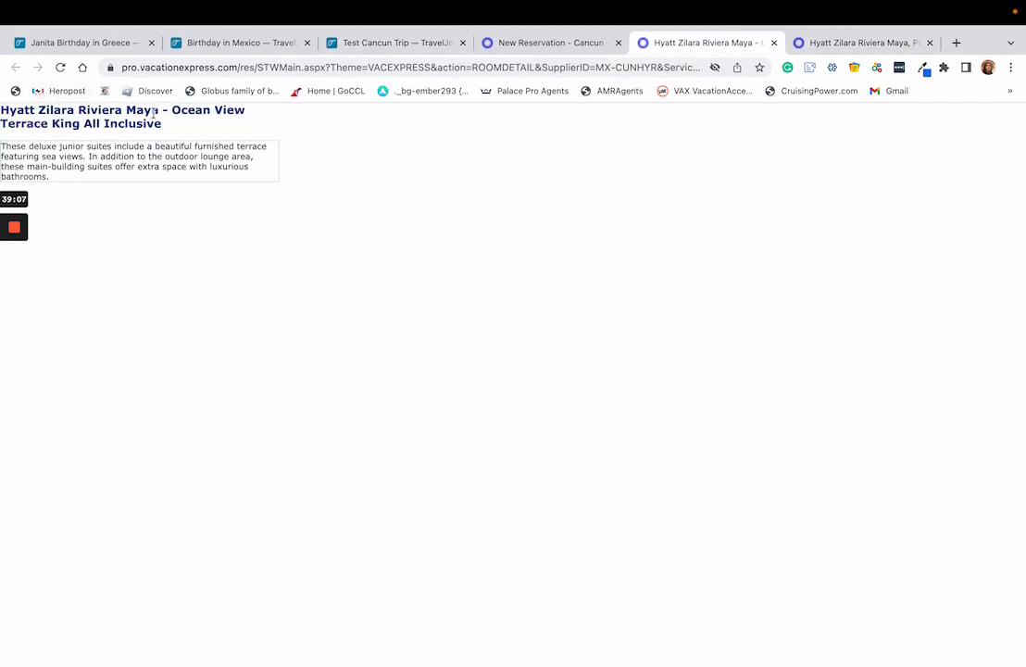
{"action": "left_click_drag", "start_coordinate": [160, 112], "coordinate": [3, 110]}
{"action": "key", "text": "super+c"}
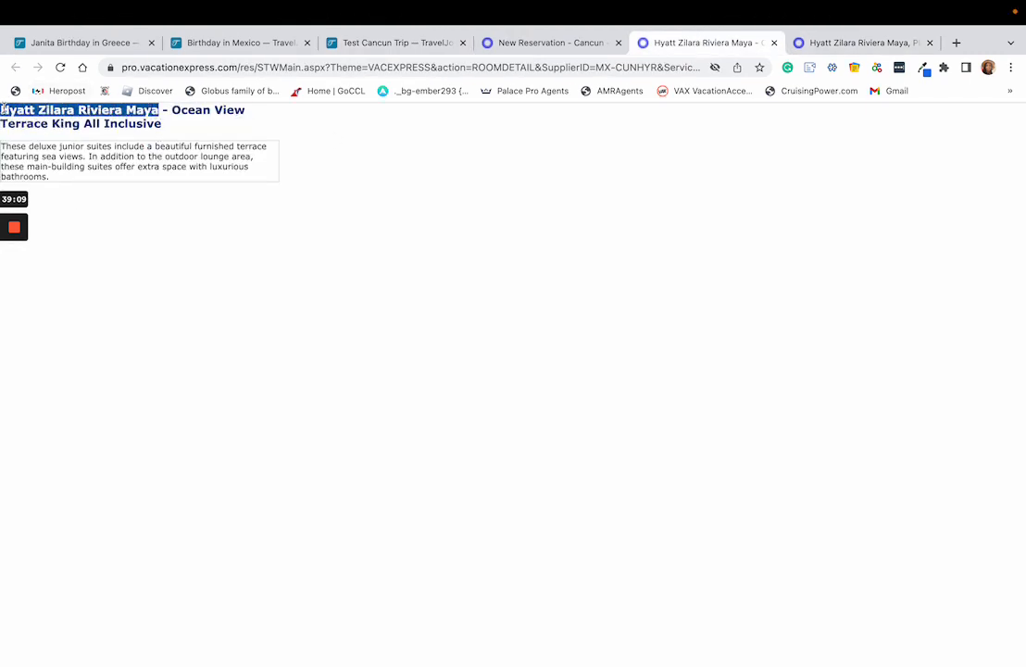
{"action": "left_click", "coordinate": [414, 42]}
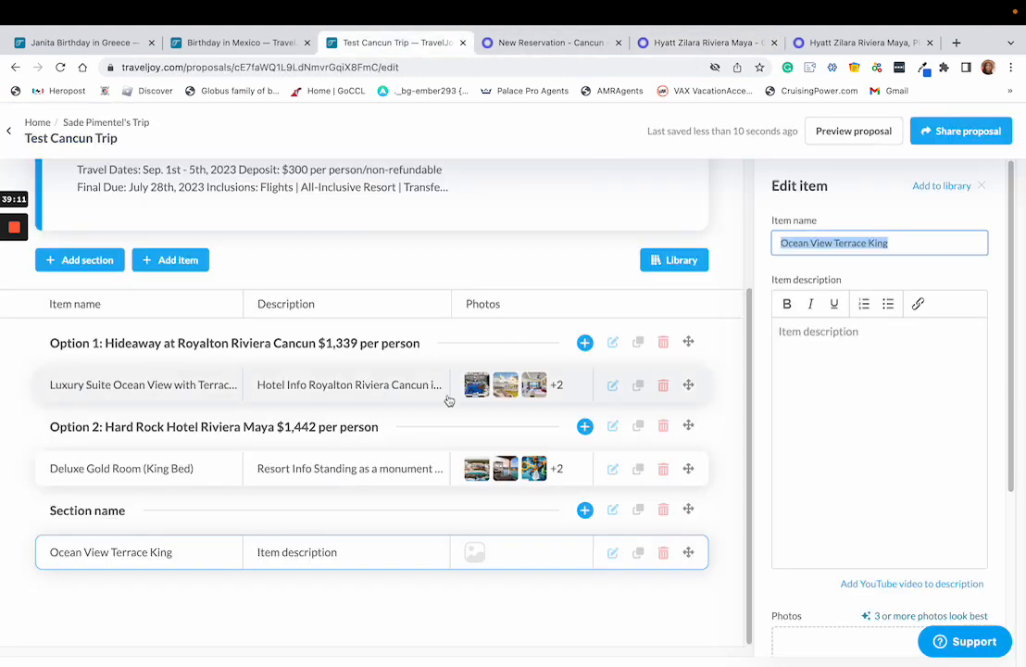
{"action": "left_click", "coordinate": [153, 521]}
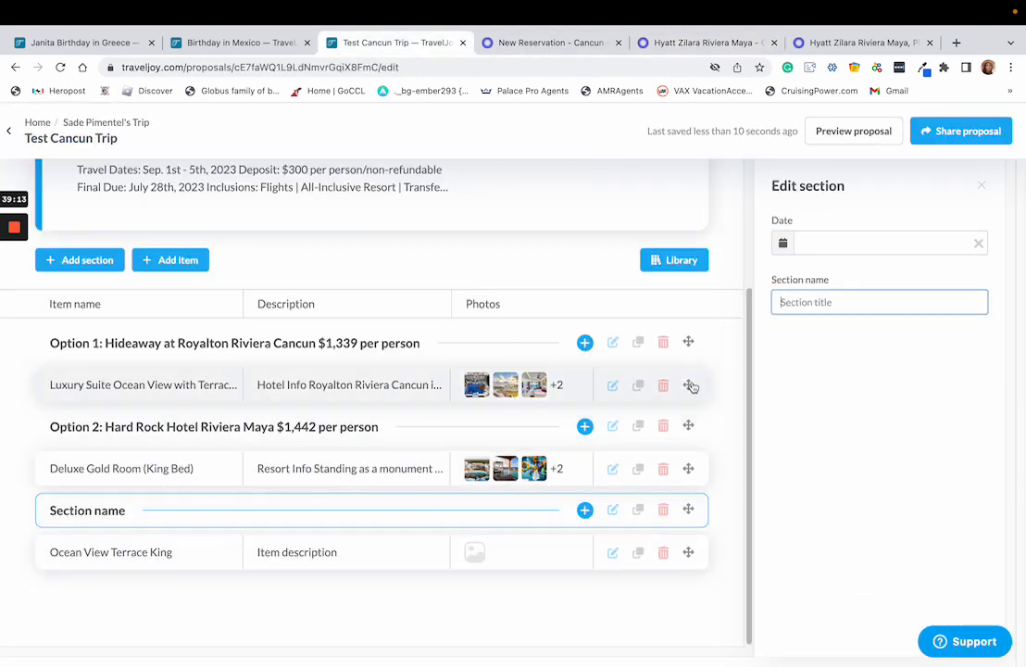
{"action": "type", "text": "Option"}
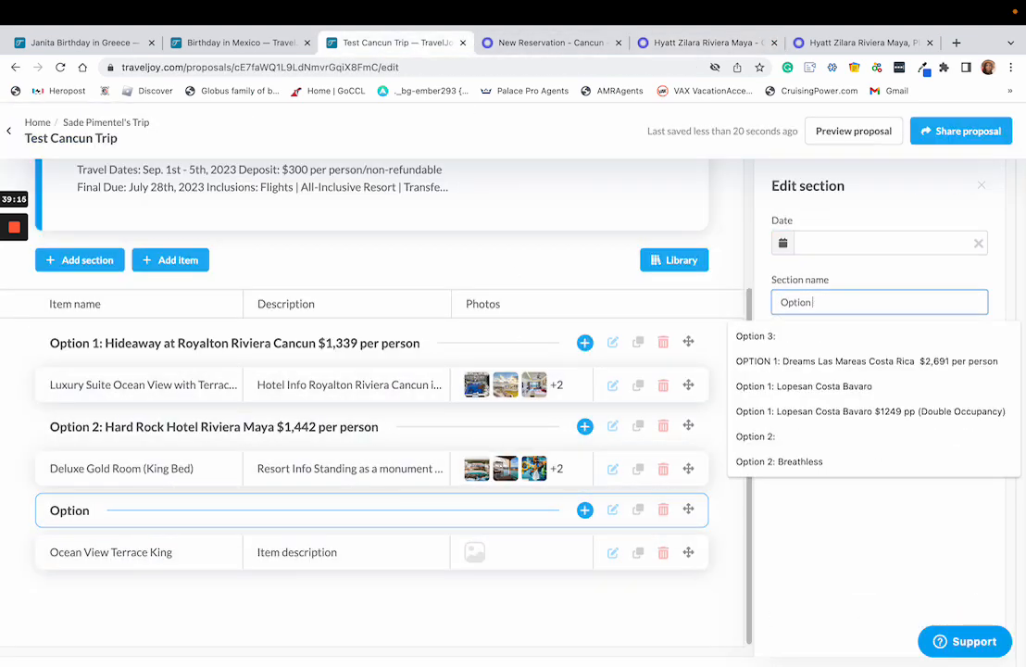
{"action": "type", "text": " 3:"}
{"action": "key", "text": "super+v"}
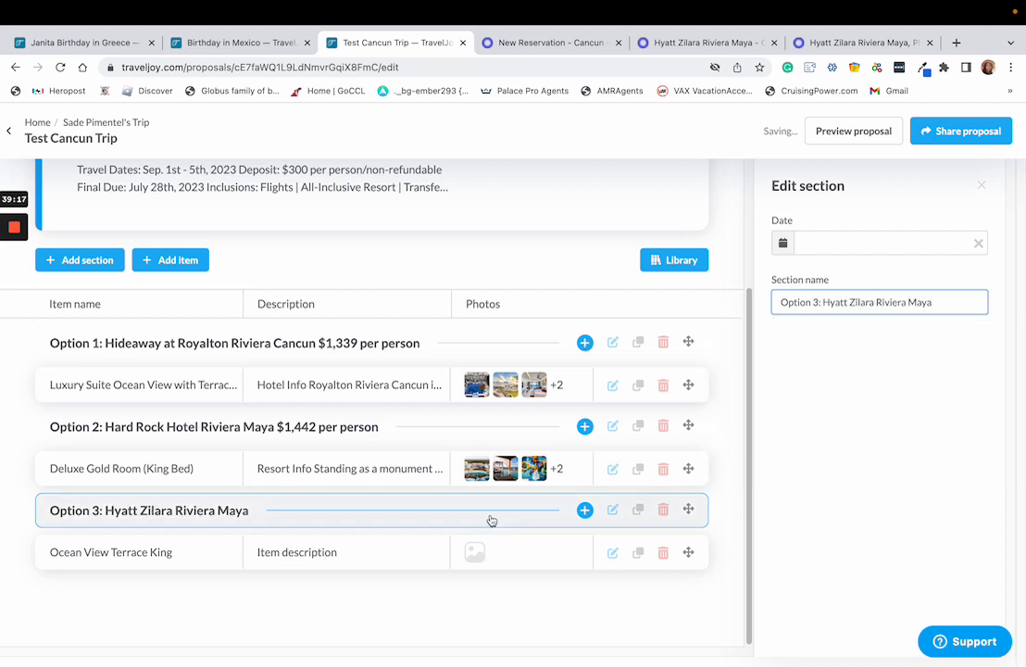
Enter the headings "Resort Info" and "Room Info:" in the Ocean View Terrace King item's description, with blank lines between them.
{"action": "left_click", "coordinate": [176, 559]}
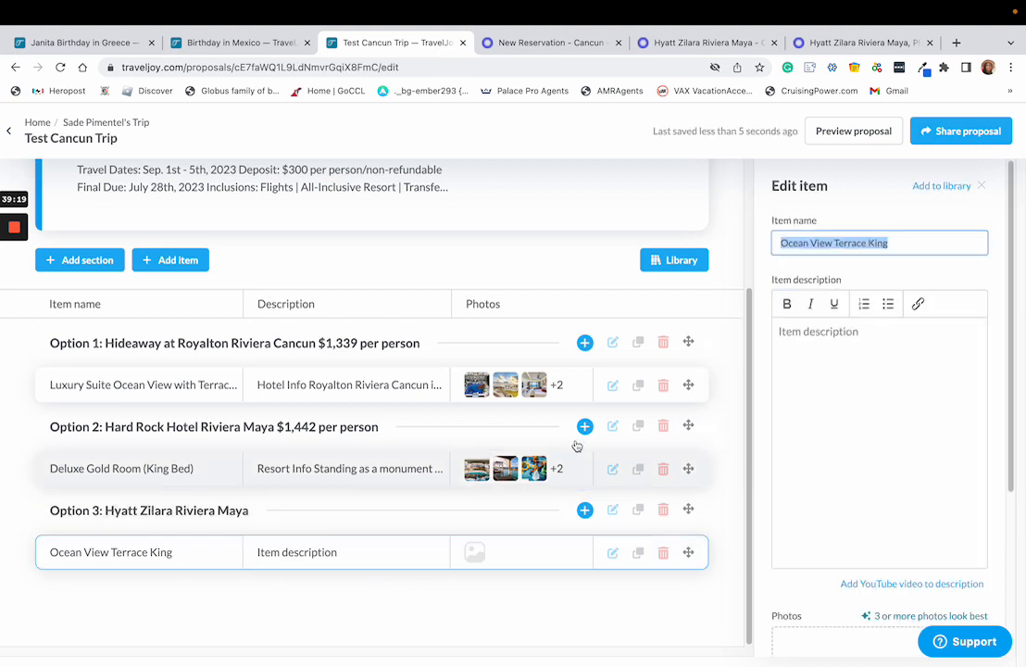
{"action": "left_click", "coordinate": [812, 338]}
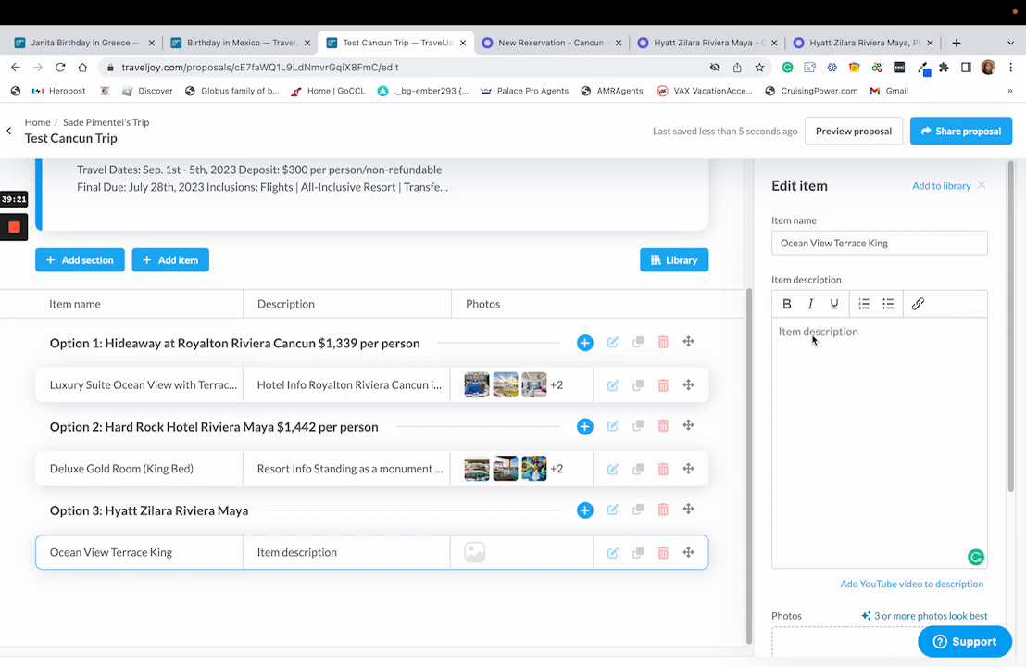
{"action": "type", "text": "Reso"}
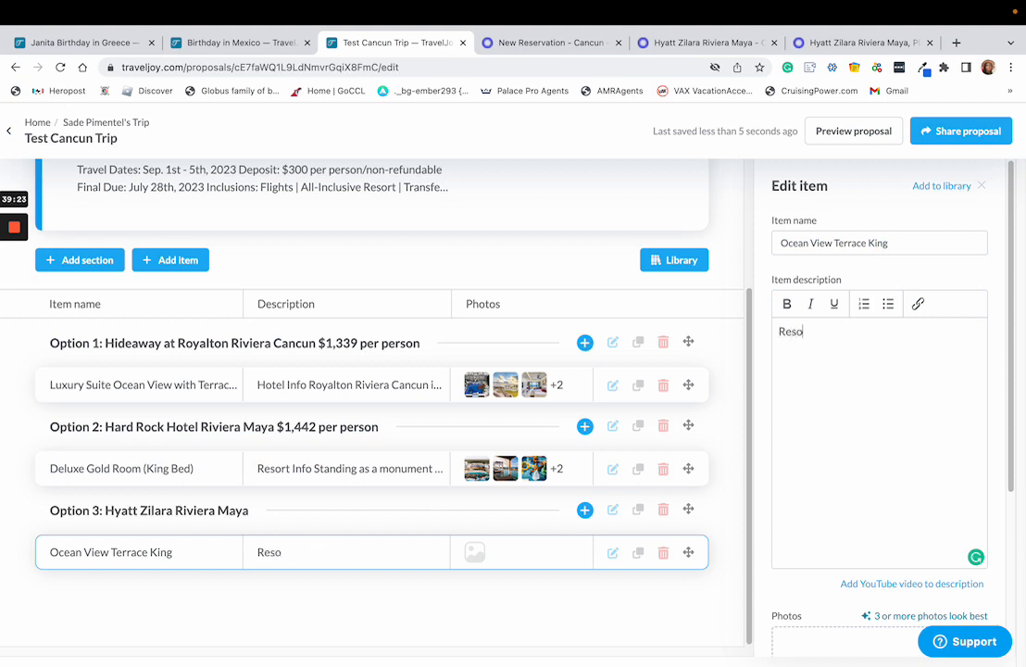
{"action": "type", "text": "rt"}
{"action": "type", "text": " Info   "}
{"action": "type", "text": "ROom"}
{"action": "type", "text": " In"}
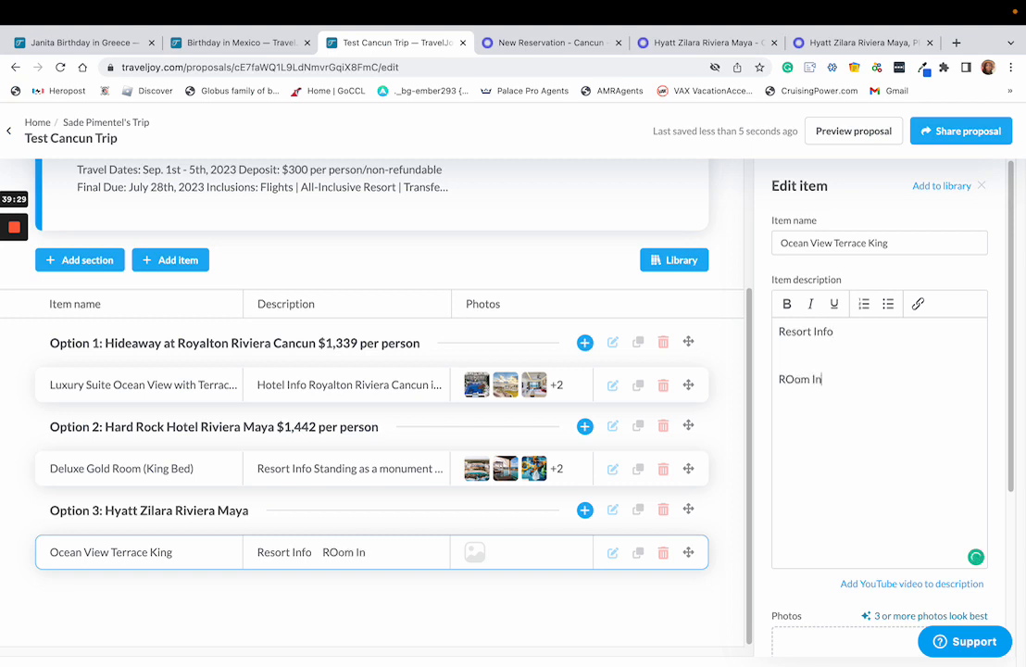
{"action": "type", "text": "fo"}
{"action": "key", "text": "BackSpace"}
{"action": "key", "text": "BackSpace"}
{"action": "key", "text": "BackSpace"}
{"action": "key", "text": "BackSpace"}
{"action": "key", "text": "BackSpace"}
{"action": "key", "text": "BackSpace"}
{"action": "key", "text": "BackSpace"}
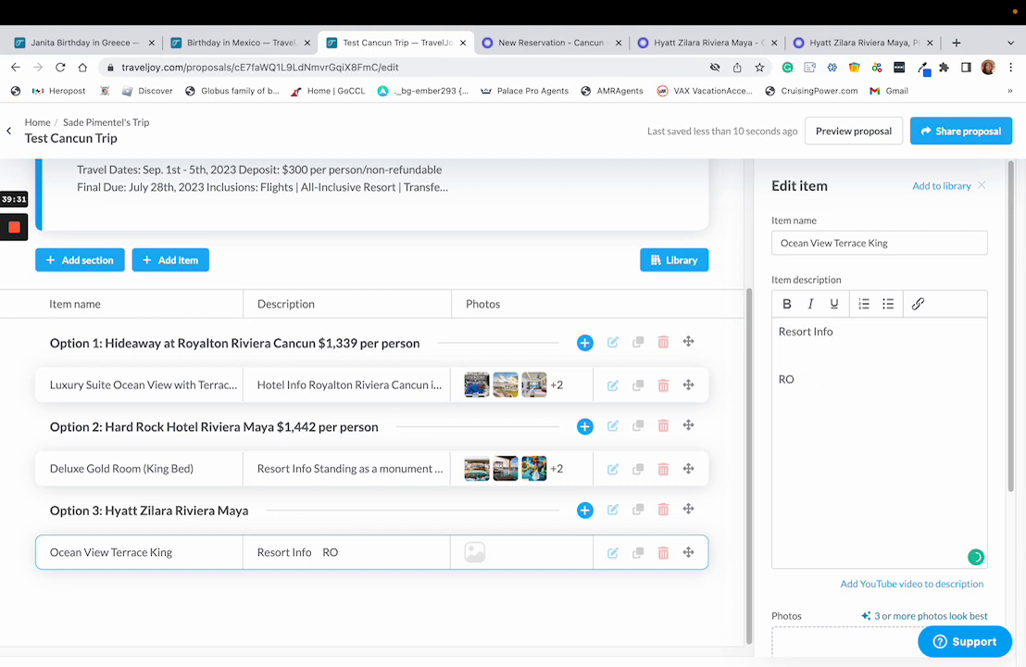
{"action": "type", "text": "oom Info:"}
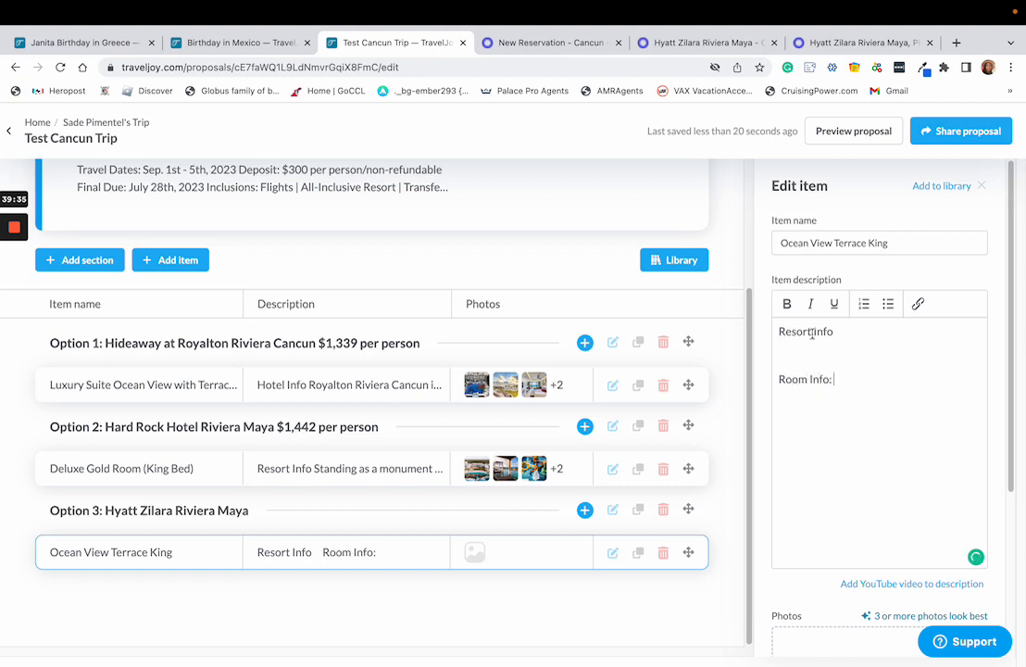
Complete the Room Info heading in the description with the room name "Ocean View Terrace King".
{"action": "triple_click", "coordinate": [815, 246]}
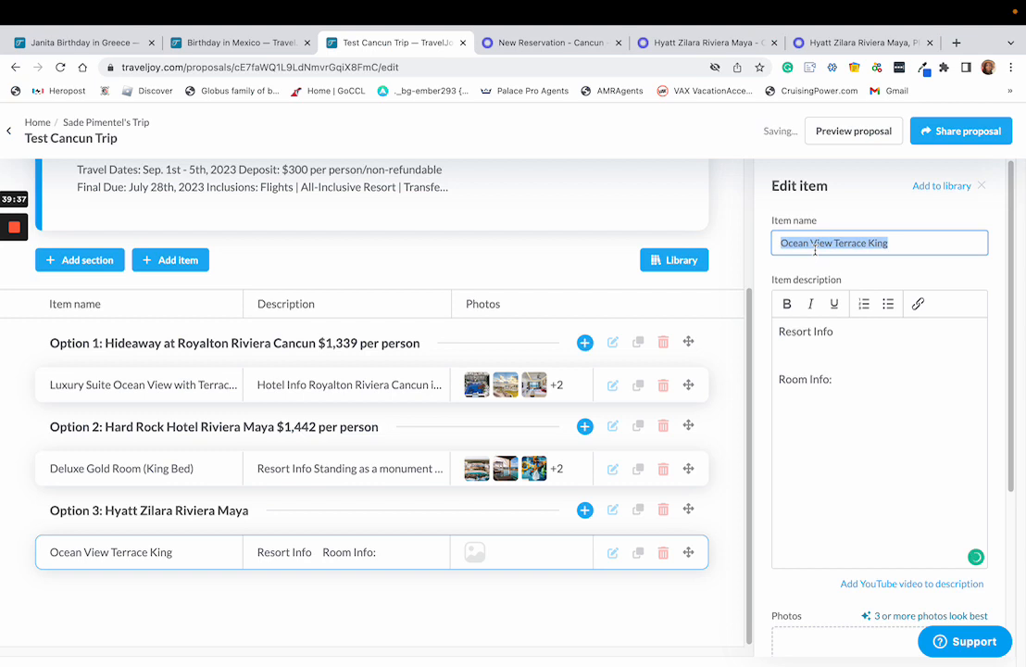
{"action": "left_click", "coordinate": [868, 389]}
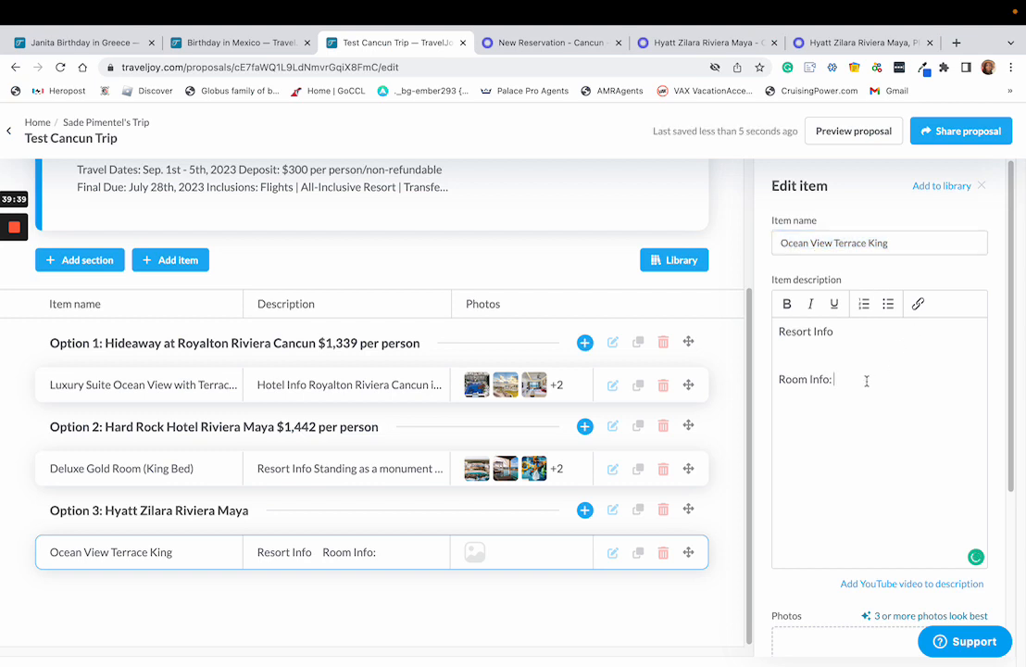
{"action": "type", "text": "Ocean View Terrace King"}
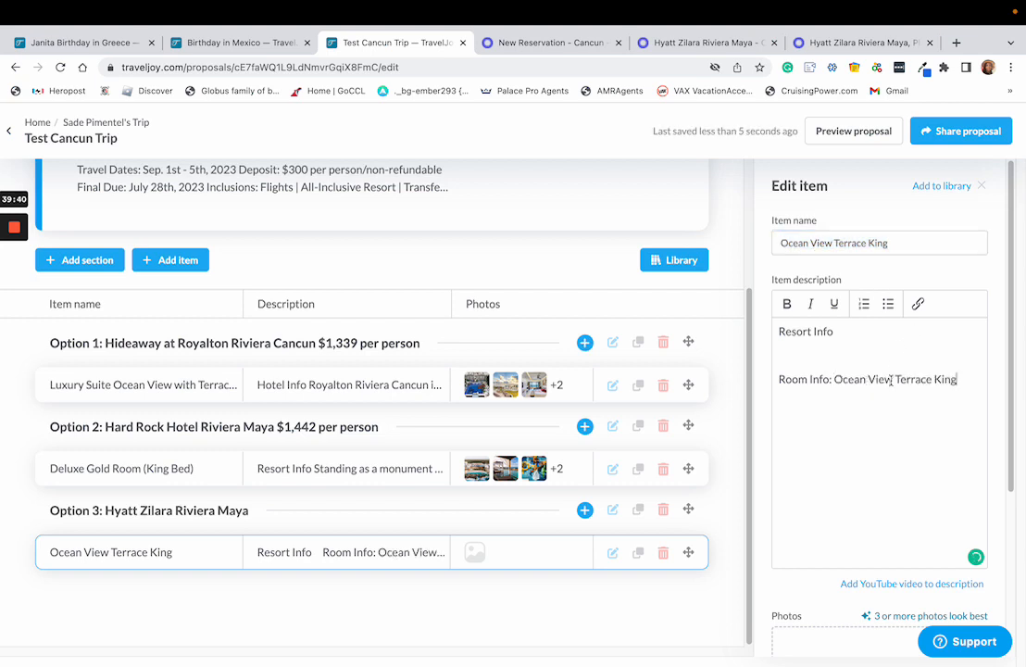
Start a bulleted list beneath both the Room Info and Resort Info headings in the item description.
{"action": "left_click", "coordinate": [888, 305]}
{"action": "left_click", "coordinate": [831, 343]}
{"action": "left_click", "coordinate": [888, 305]}
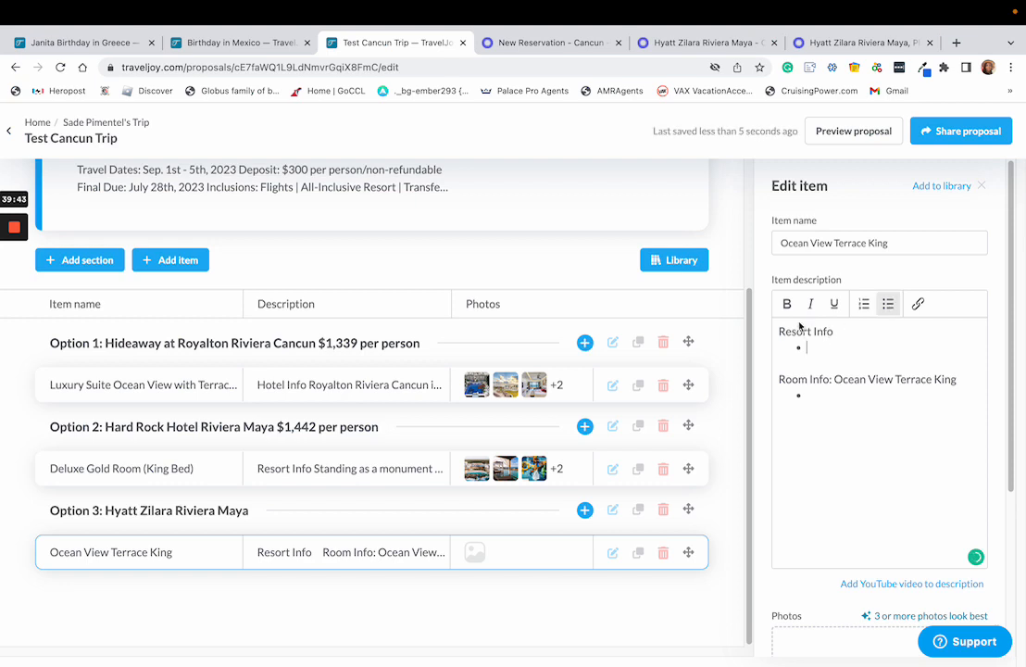
Make the "Resort Info" and "Room Info: Ocean View Terrace King" headings bold and underlined.
{"action": "triple_click", "coordinate": [798, 331]}
{"action": "left_click", "coordinate": [787, 304]}
{"action": "left_click", "coordinate": [834, 304]}
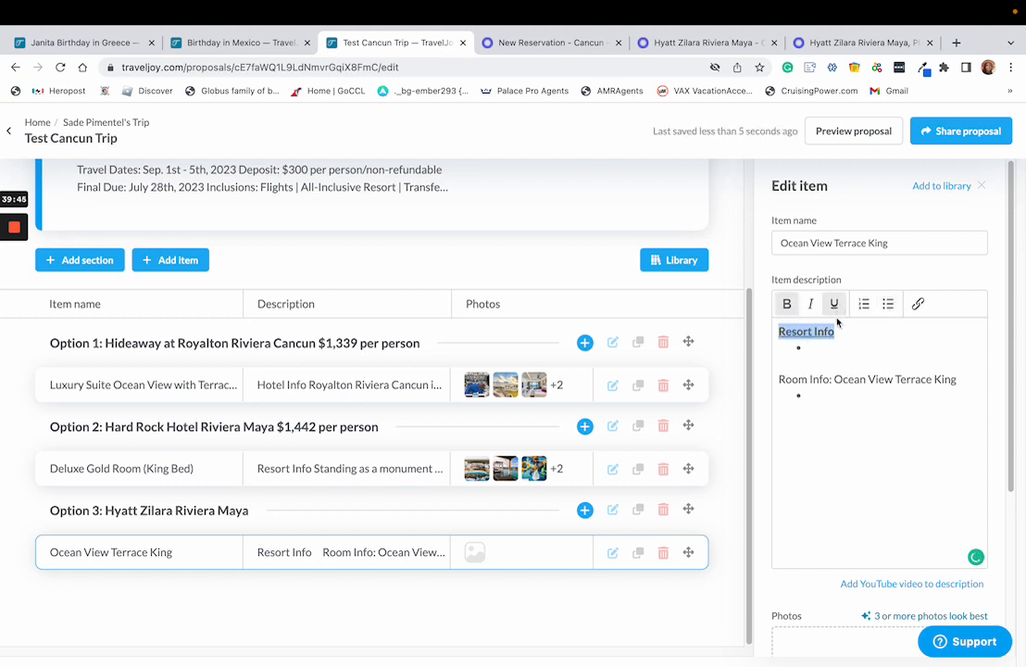
{"action": "triple_click", "coordinate": [817, 380]}
{"action": "left_click", "coordinate": [787, 304]}
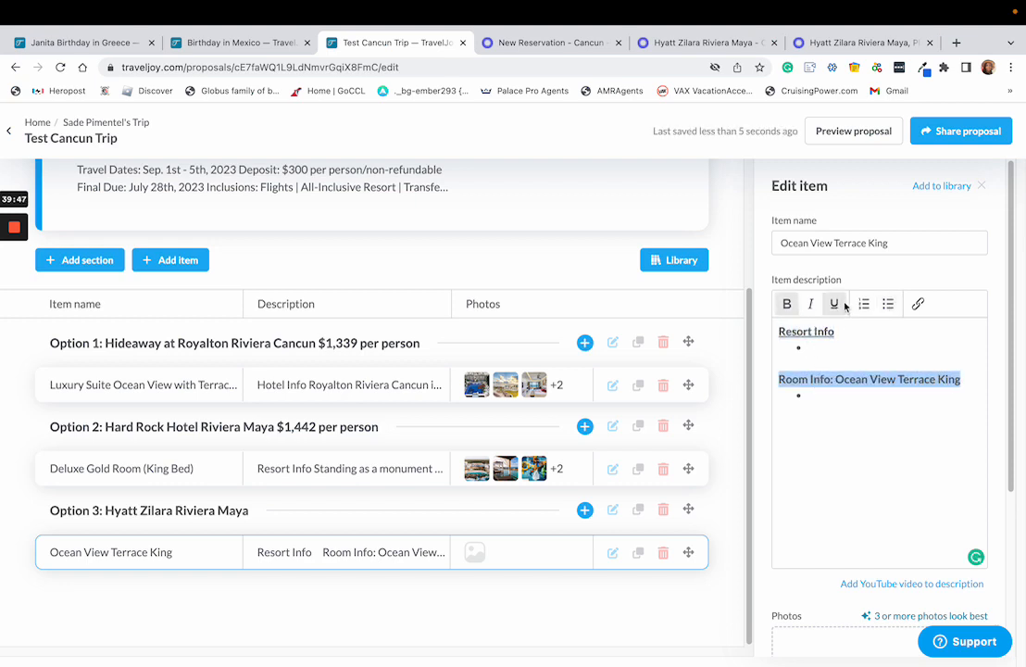
{"action": "left_click", "coordinate": [834, 304]}
Copy the room description paragraph from the room details page into the bullet beneath the Room Info heading.
{"action": "left_click", "coordinate": [845, 408]}
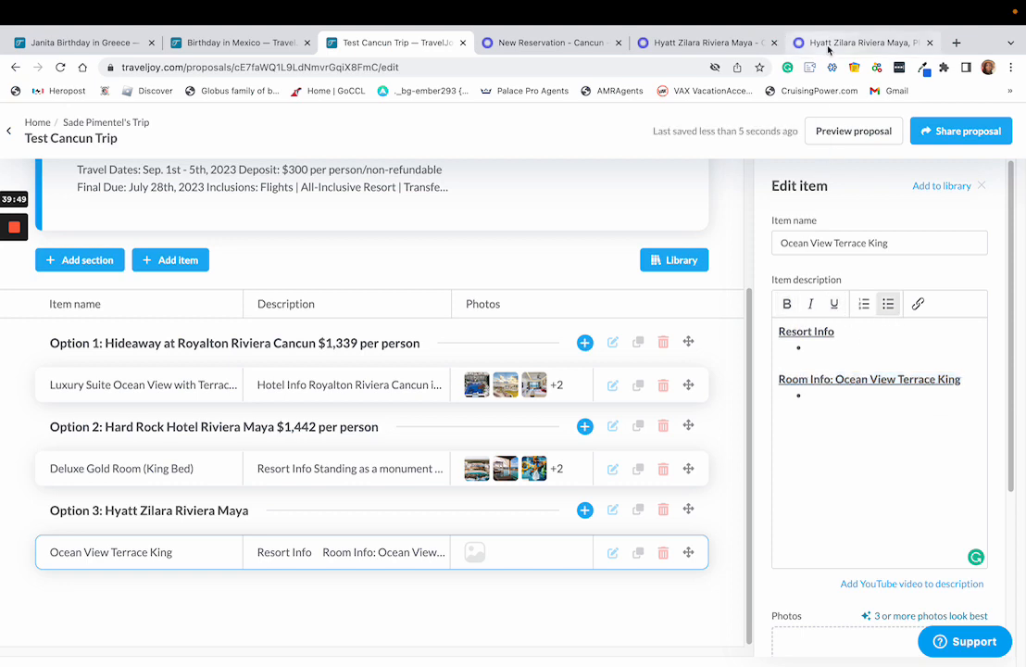
{"action": "left_click", "coordinate": [688, 47]}
{"action": "triple_click", "coordinate": [133, 160]}
{"action": "key", "text": "ctrl+c"}
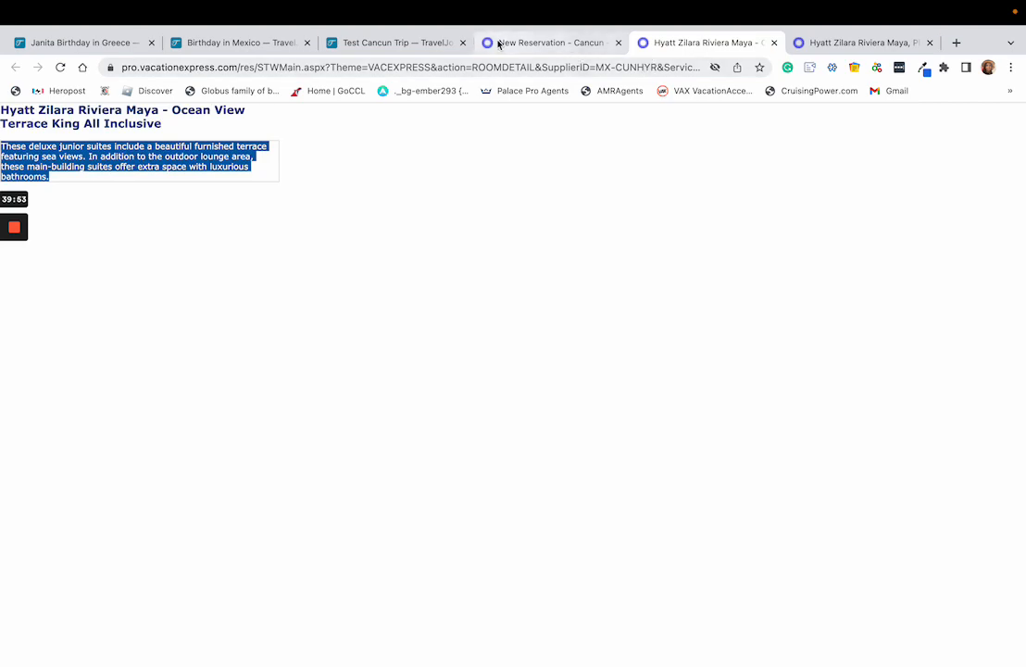
{"action": "left_click", "coordinate": [408, 43]}
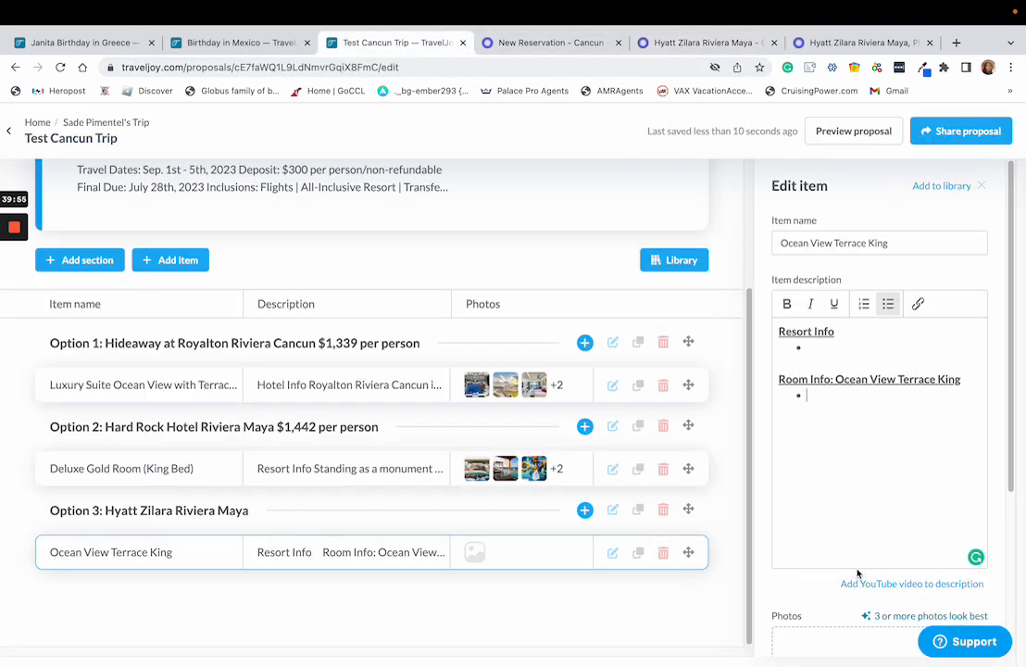
{"action": "key", "text": "ctrl+v"}
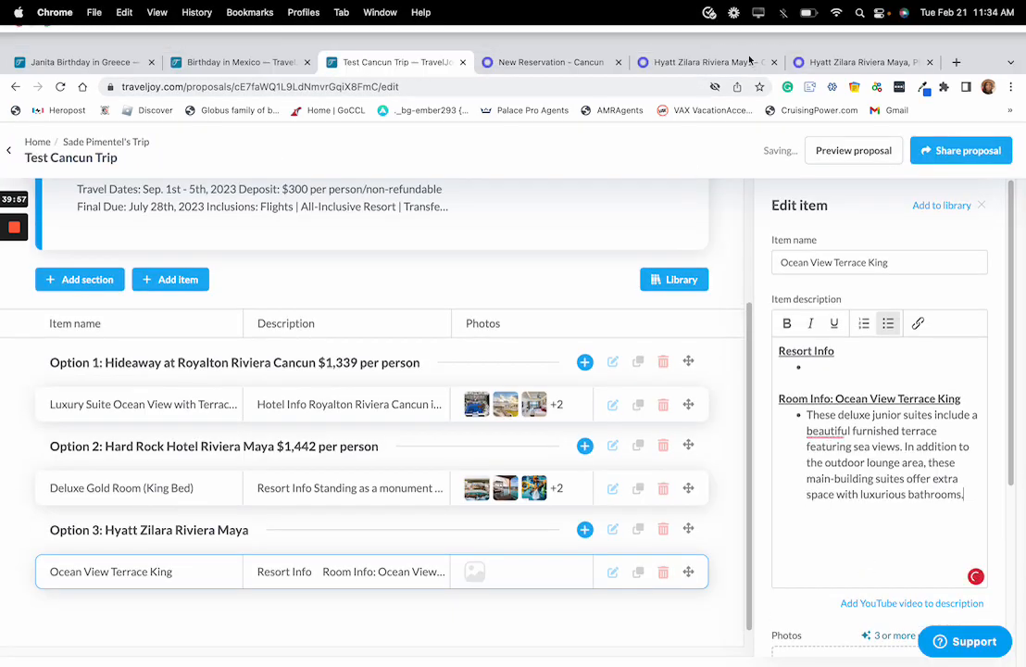
Close the room details page and copy the introductory Welcome paragraph from the Hyatt Zilara Riviera Maya resort page.
{"action": "left_click", "coordinate": [727, 42]}
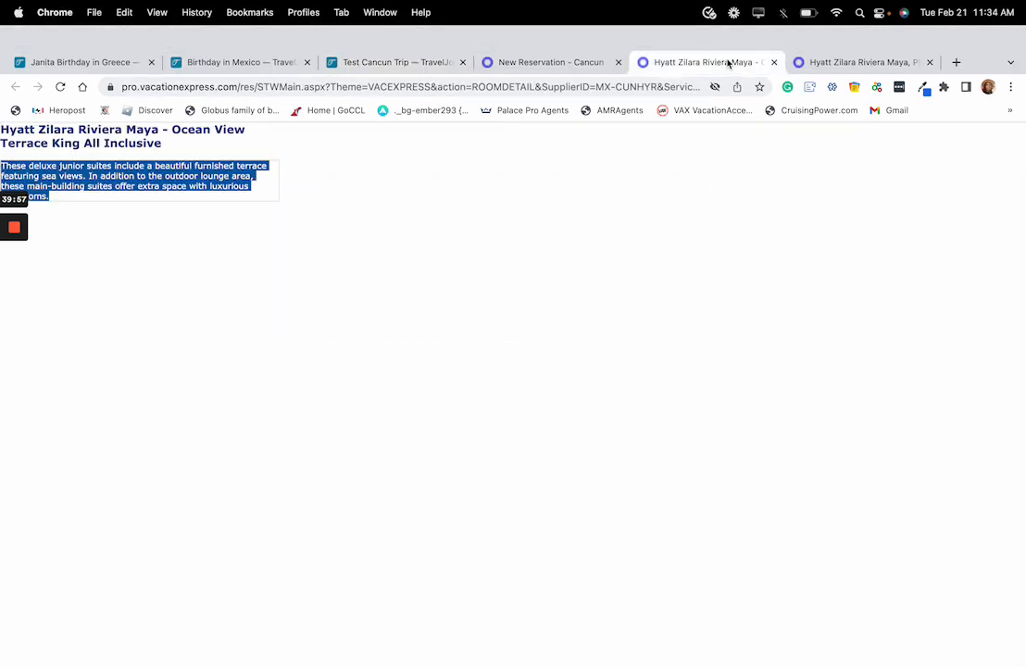
{"action": "left_click", "coordinate": [774, 43]}
{"action": "scroll", "coordinate": [579, 593], "scroll_direction": "down", "scroll_amount": 5}
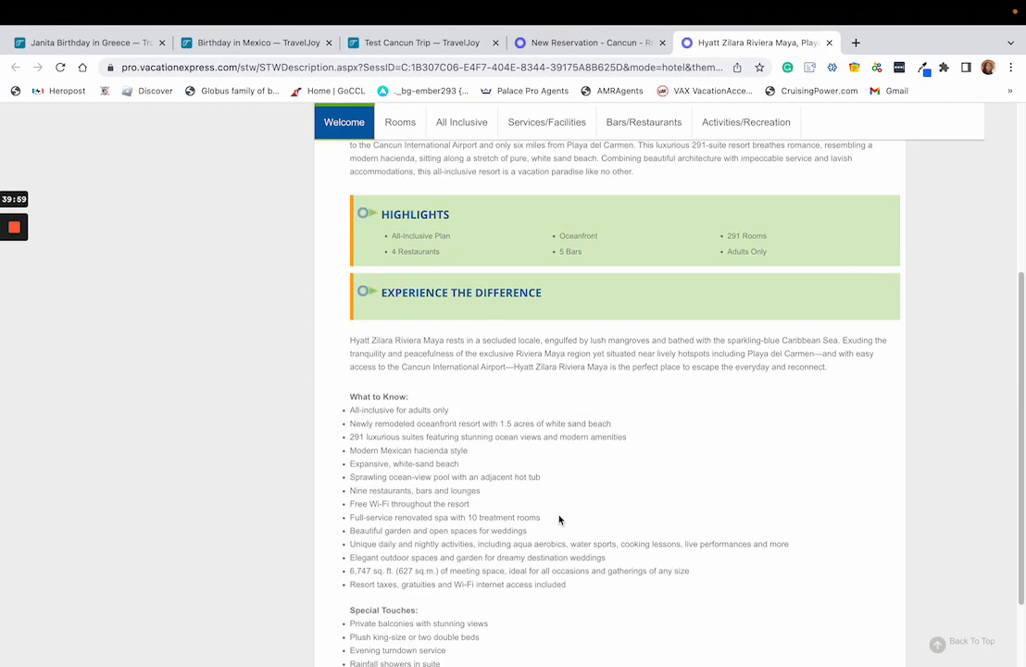
{"action": "scroll", "coordinate": [431, 241], "scroll_direction": "up", "scroll_amount": 1}
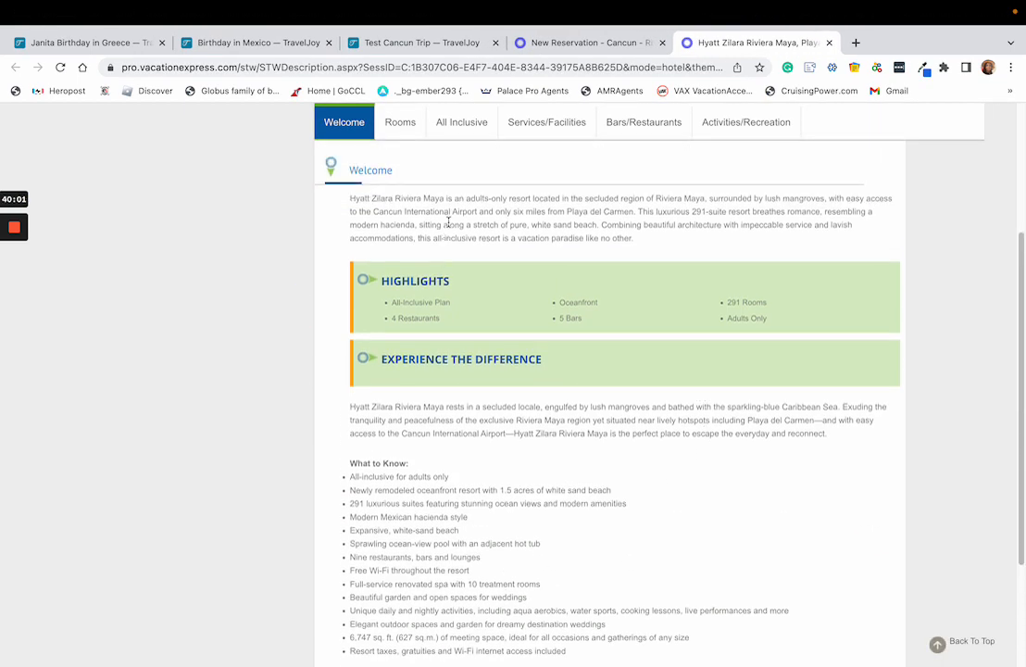
{"action": "triple_click", "coordinate": [500, 220]}
{"action": "key", "text": "super+c"}
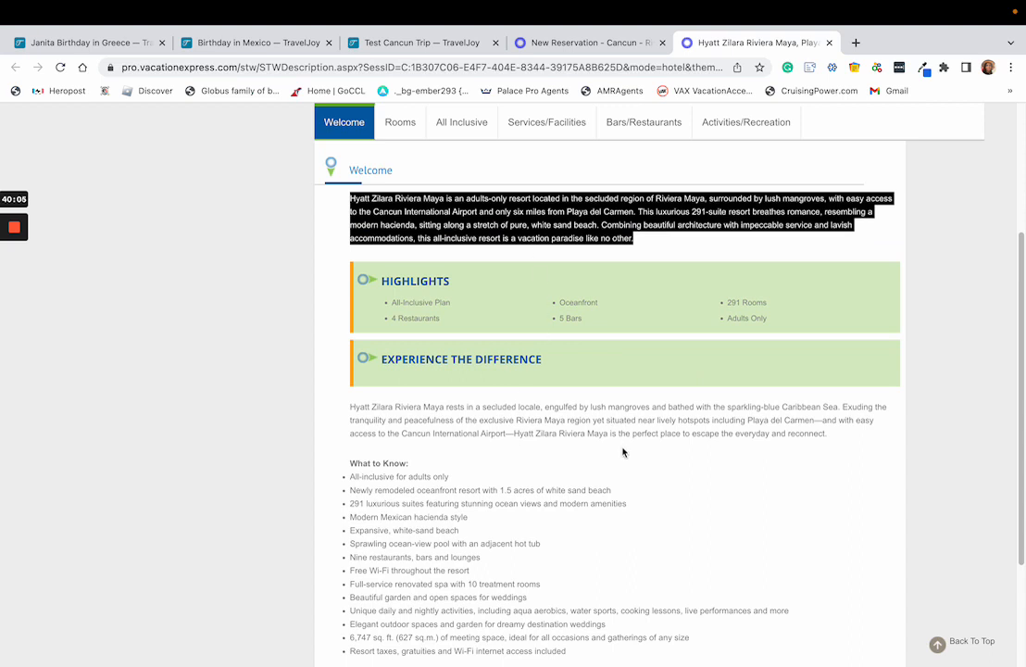
Paste the resort's Welcome paragraph into the bullet beneath the Resort Info heading in the proposal's item description.
{"action": "scroll", "coordinate": [622, 444], "scroll_direction": "down", "scroll_amount": 1}
{"action": "scroll", "coordinate": [593, 435], "scroll_direction": "down", "scroll_amount": 1}
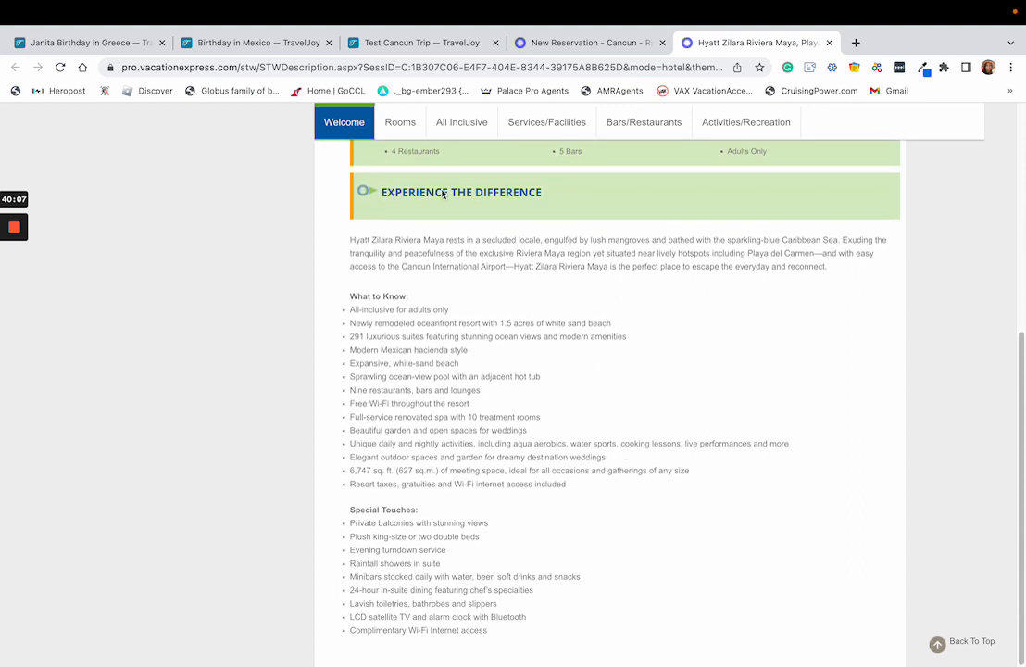
{"action": "scroll", "coordinate": [434, 373], "scroll_direction": "up", "scroll_amount": 1}
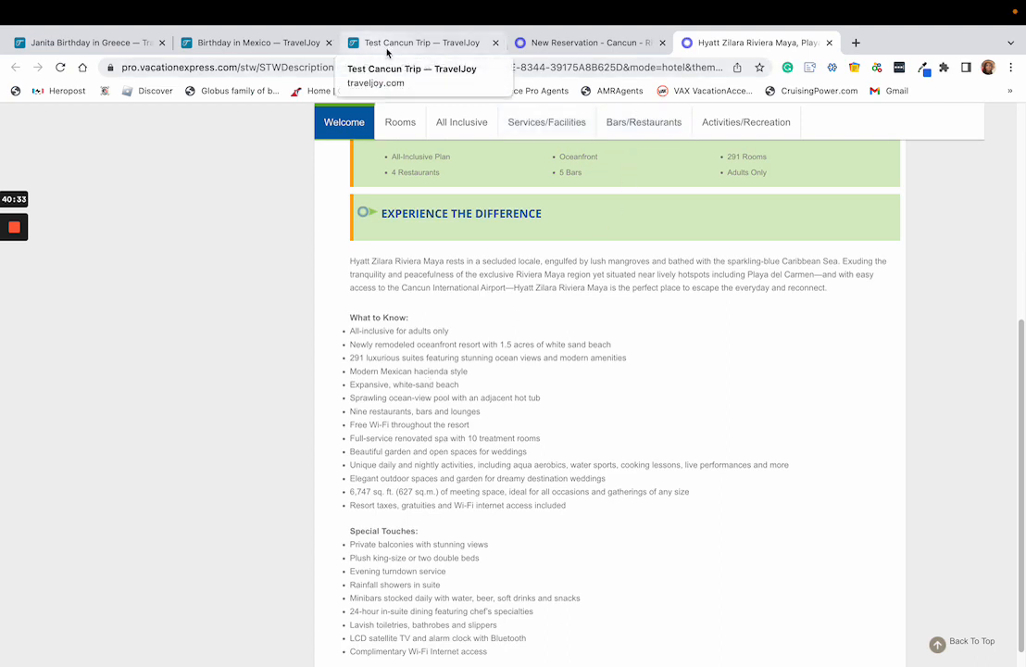
{"action": "scroll", "coordinate": [399, 466], "scroll_direction": "down", "scroll_amount": 1}
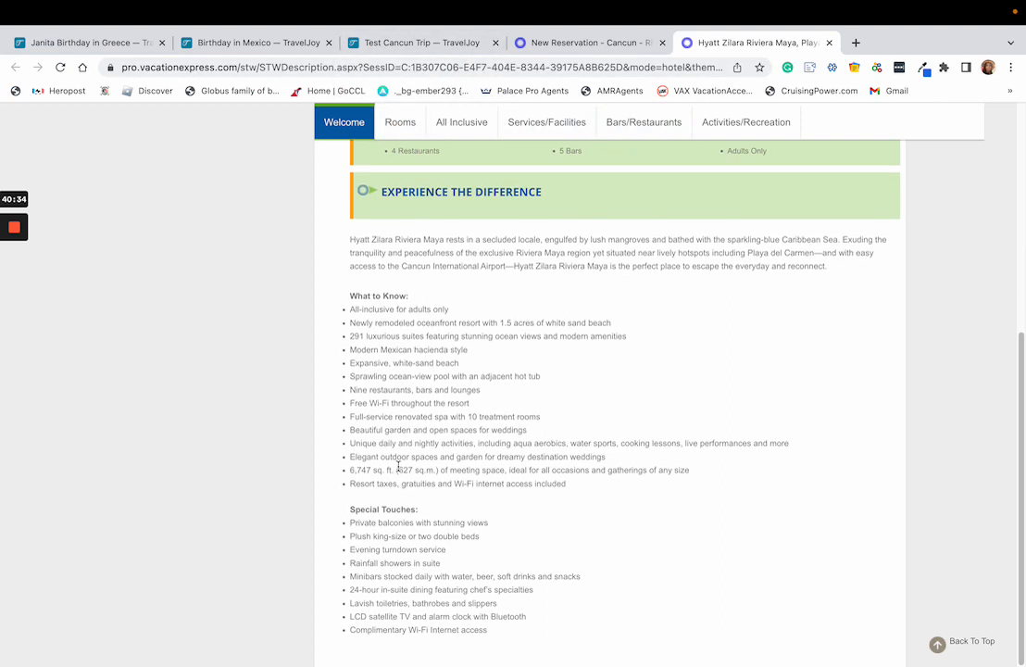
{"action": "left_click", "coordinate": [352, 48]}
{"action": "left_click", "coordinate": [828, 347]}
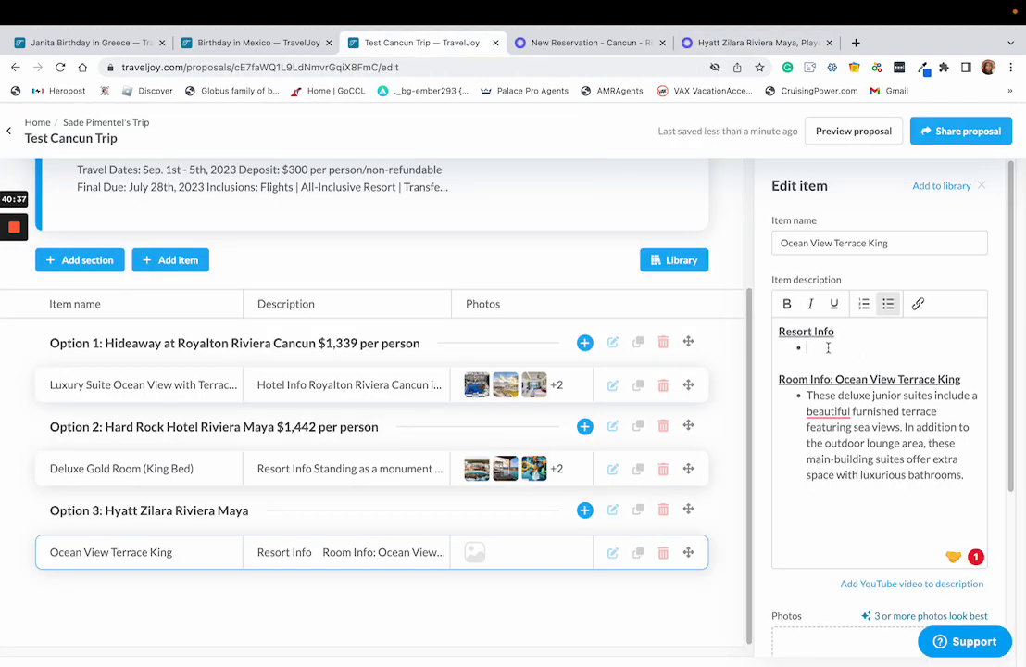
{"action": "key", "text": "super+v"}
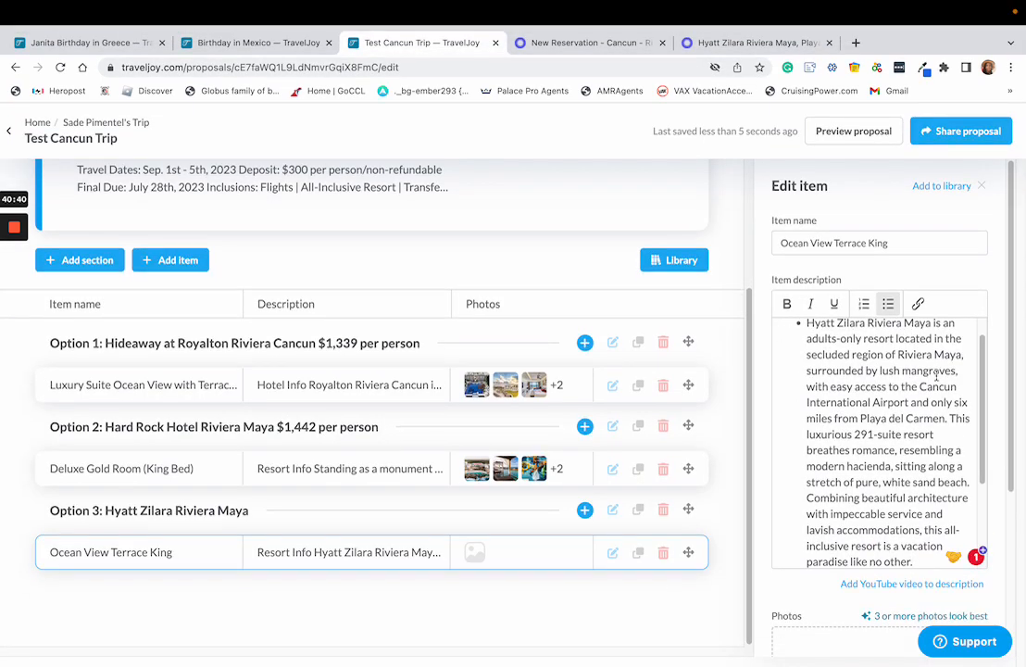
Add another Resort Info bullet containing the full "What to Know" list copied from the resort page.
{"action": "scroll", "coordinate": [926, 417], "scroll_direction": "down", "scroll_amount": 3}
{"action": "left_click", "coordinate": [919, 445]}
{"action": "key", "text": "Return"}
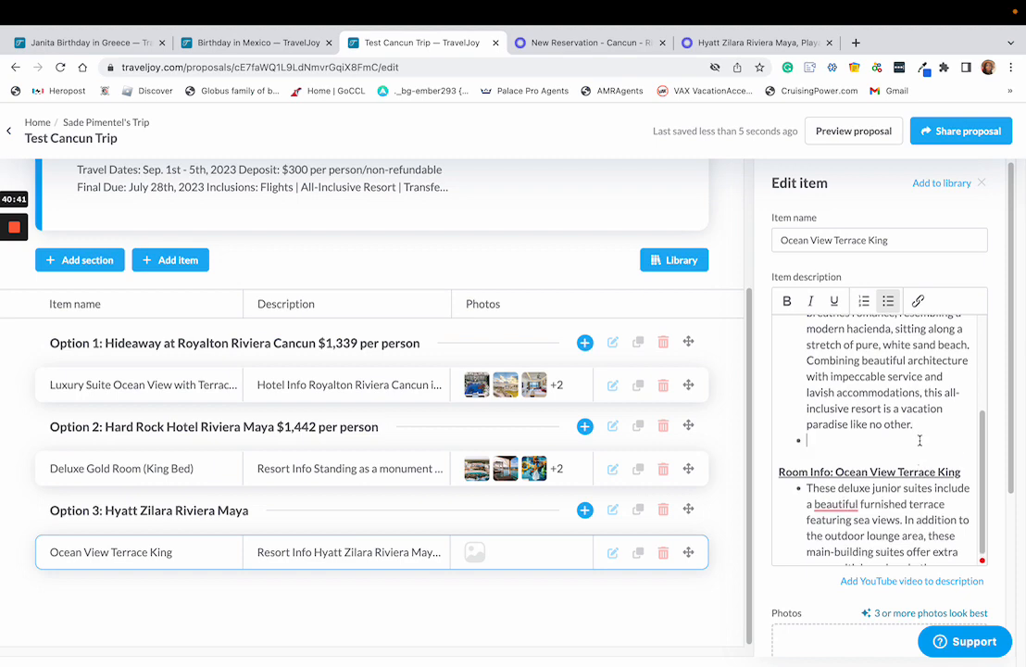
{"action": "left_click", "coordinate": [747, 43]}
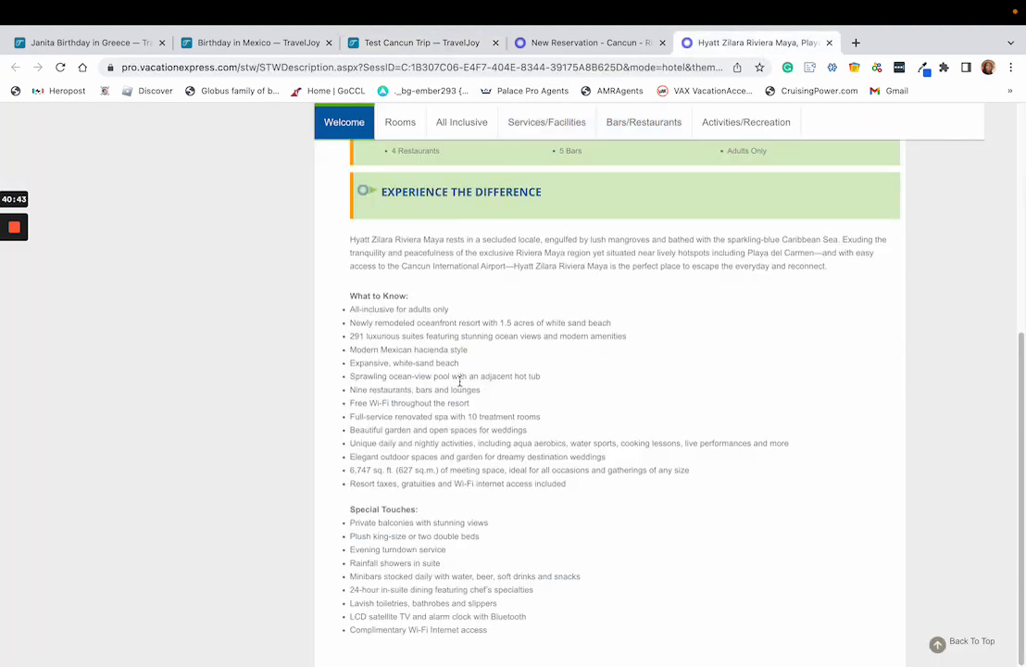
{"action": "left_click_drag", "start_coordinate": [351, 293], "coordinate": [595, 494]}
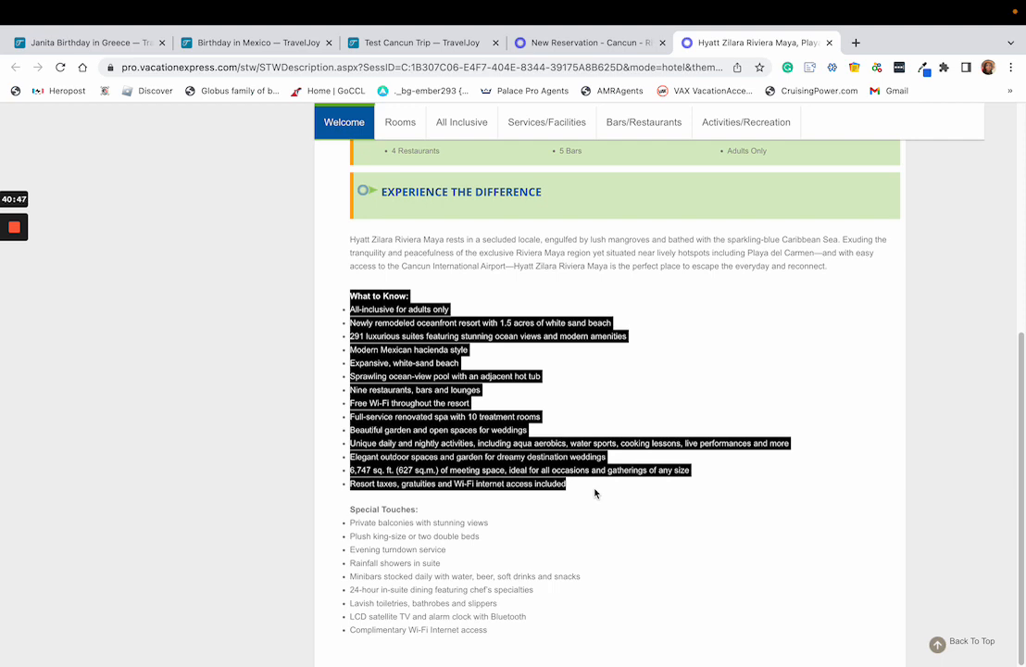
{"action": "left_click_drag", "start_coordinate": [596, 494], "coordinate": [653, 496]}
{"action": "left_click", "coordinate": [367, 45]}
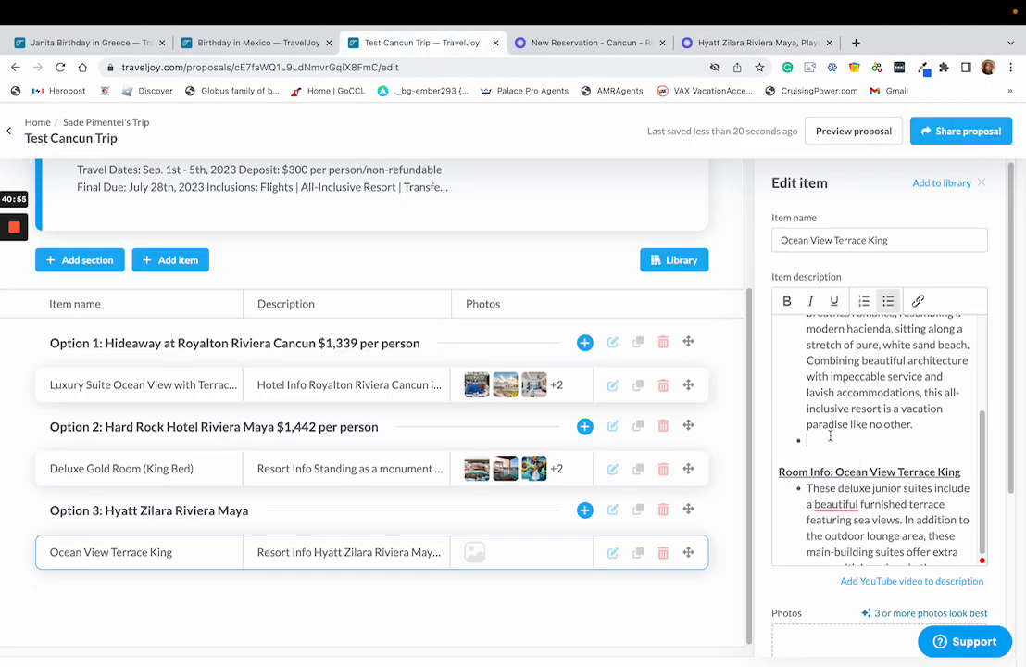
{"action": "key", "text": "ctrl+v"}
{"action": "scroll", "coordinate": [841, 437], "scroll_direction": "down", "scroll_amount": 3}
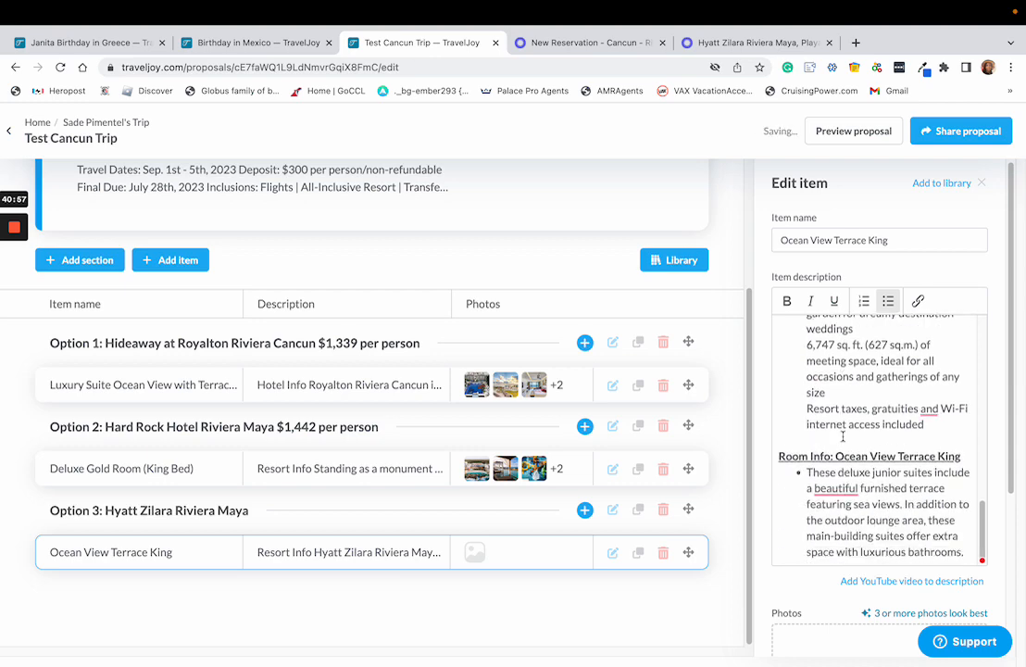
Make the "What to Know:" line in the item description bold.
{"action": "scroll", "coordinate": [842, 435], "scroll_direction": "down", "scroll_amount": 3}
{"action": "scroll", "coordinate": [812, 341], "scroll_direction": "up", "scroll_amount": 2}
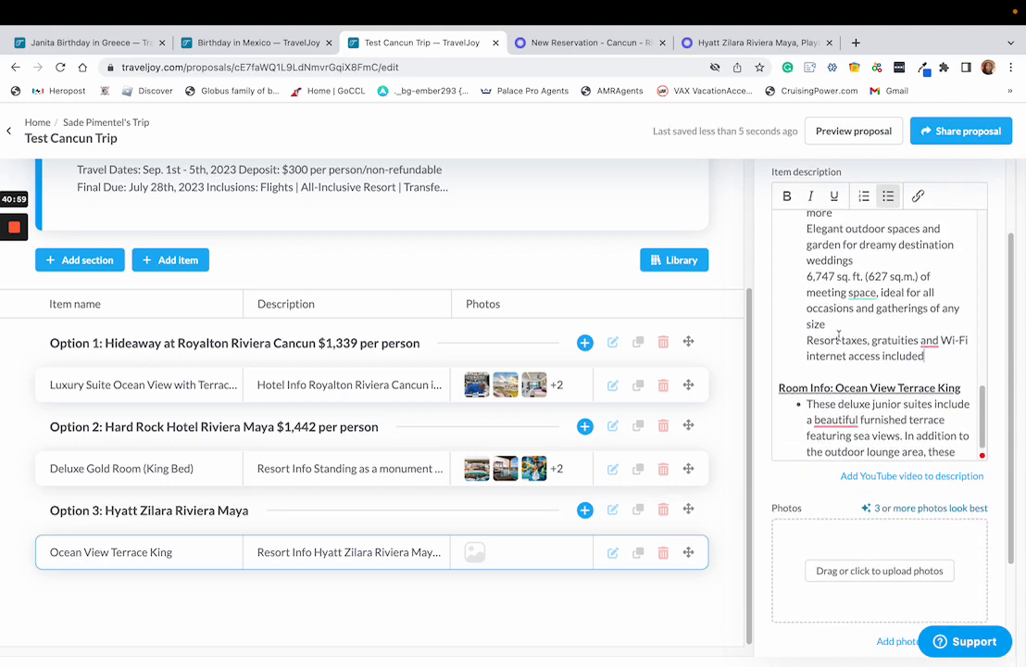
{"action": "scroll", "coordinate": [812, 341], "scroll_direction": "up", "scroll_amount": 5}
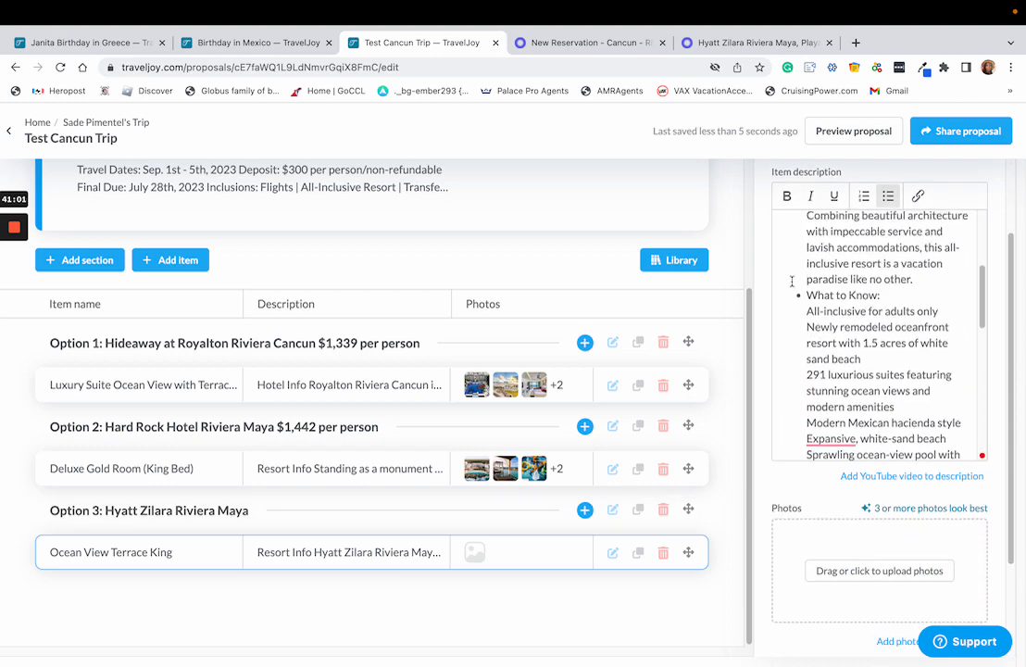
{"action": "triple_click", "coordinate": [809, 293]}
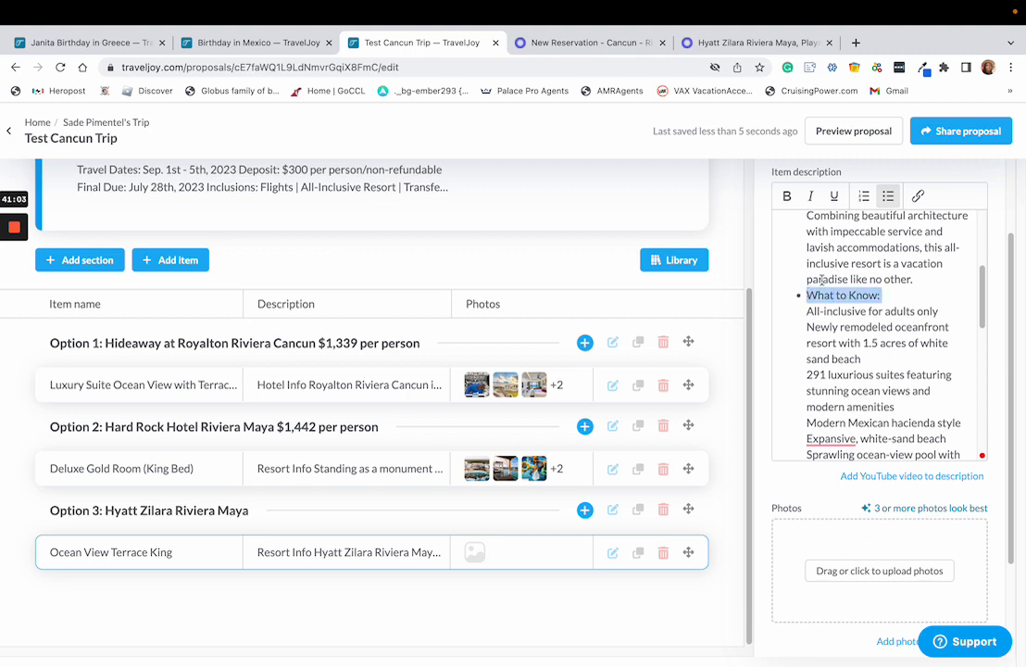
{"action": "left_click", "coordinate": [787, 196]}
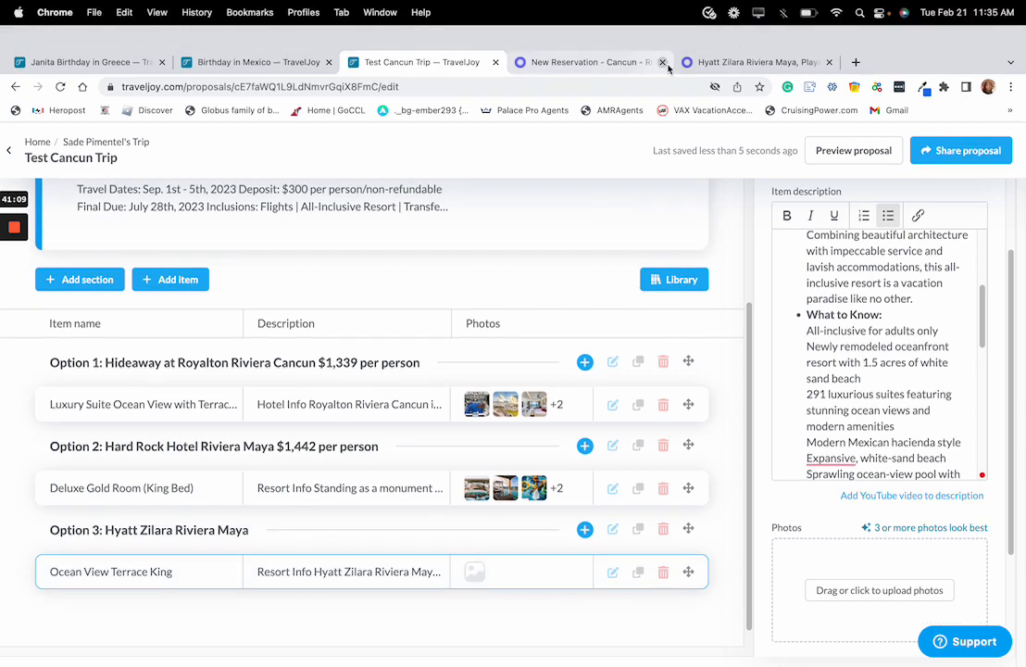
Copy the resort name "Hyatt Zilara Riviera Maya" from the paragraph under Experience the Difference on the resort page.
{"action": "left_click", "coordinate": [704, 62]}
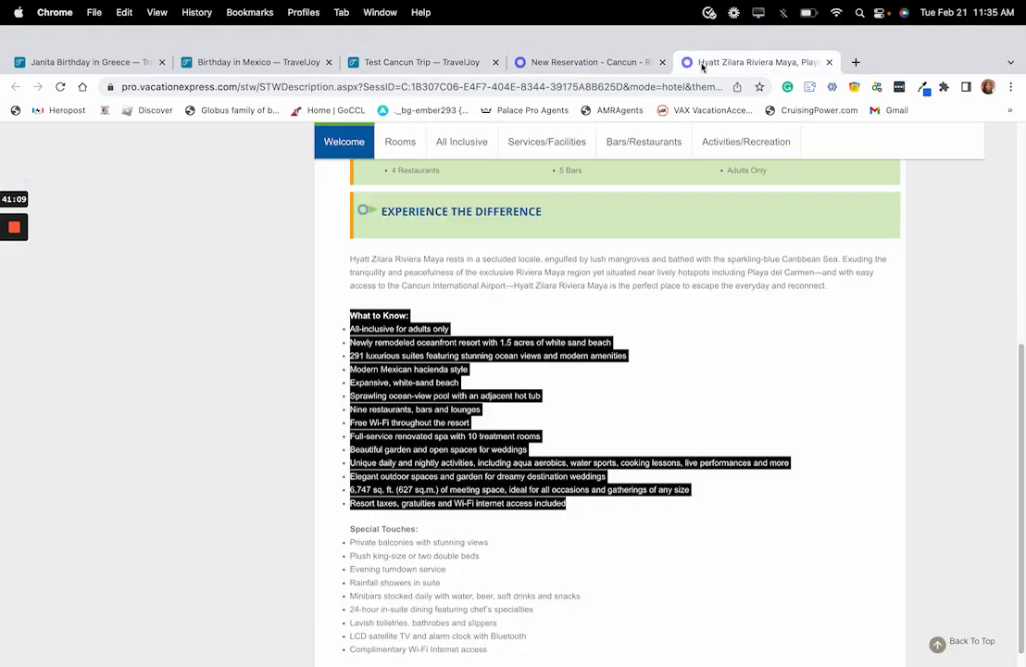
{"action": "left_click", "coordinate": [437, 242]}
{"action": "left_click_drag", "start_coordinate": [441, 239], "coordinate": [334, 247]}
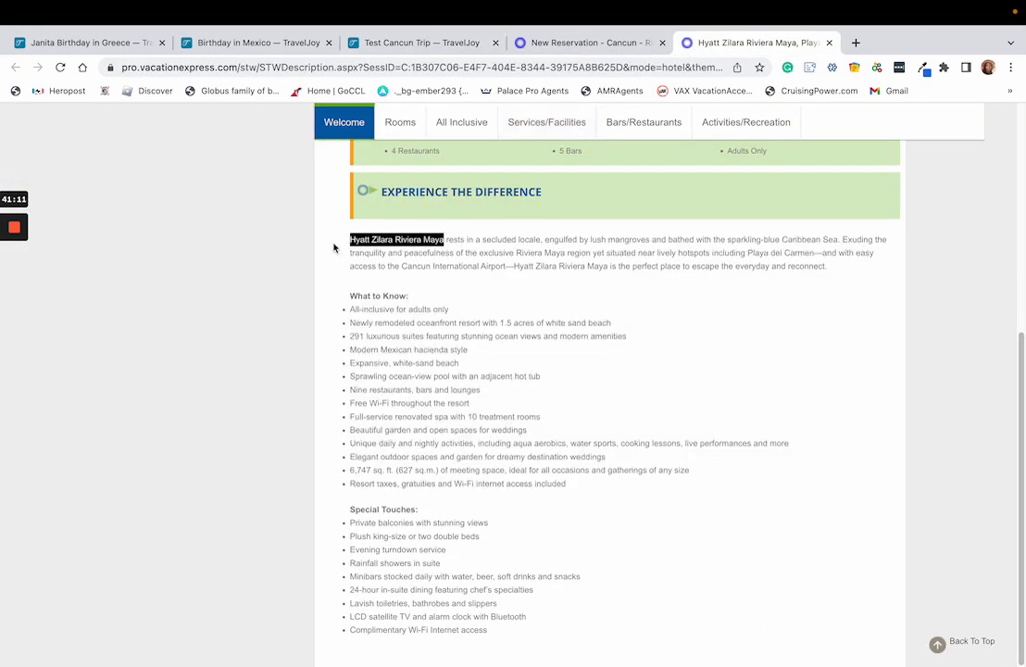
{"action": "right_click", "coordinate": [381, 240]}
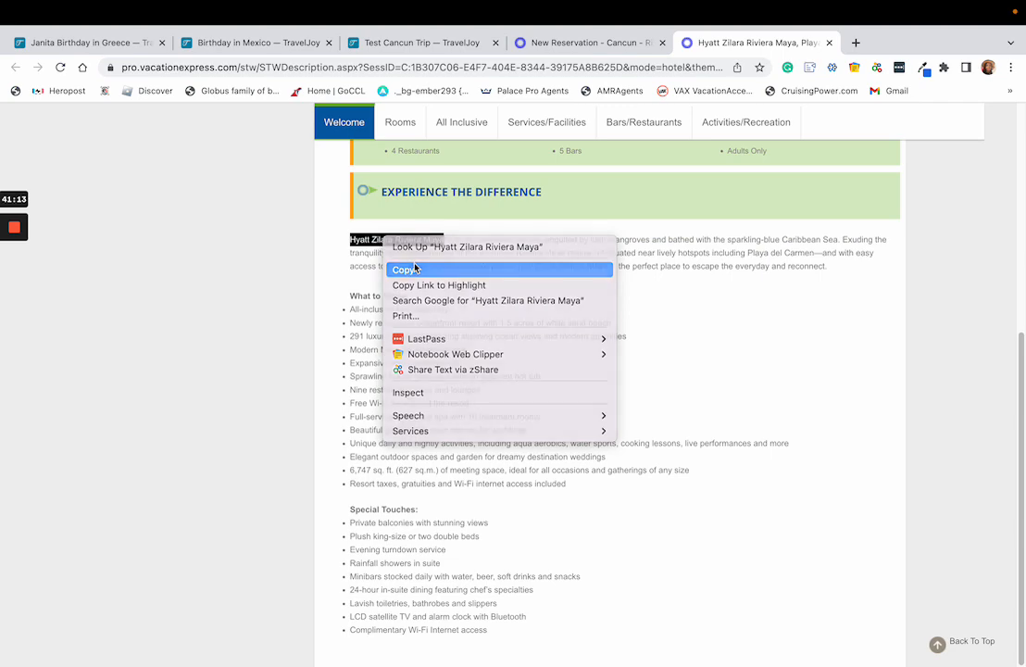
{"action": "left_click", "coordinate": [417, 266]}
Search Google for "Hyatt Zilara Riviera Maya" in the resort page's tab and show the image results.
{"action": "left_click", "coordinate": [517, 66]}
{"action": "key", "text": "super+v"}
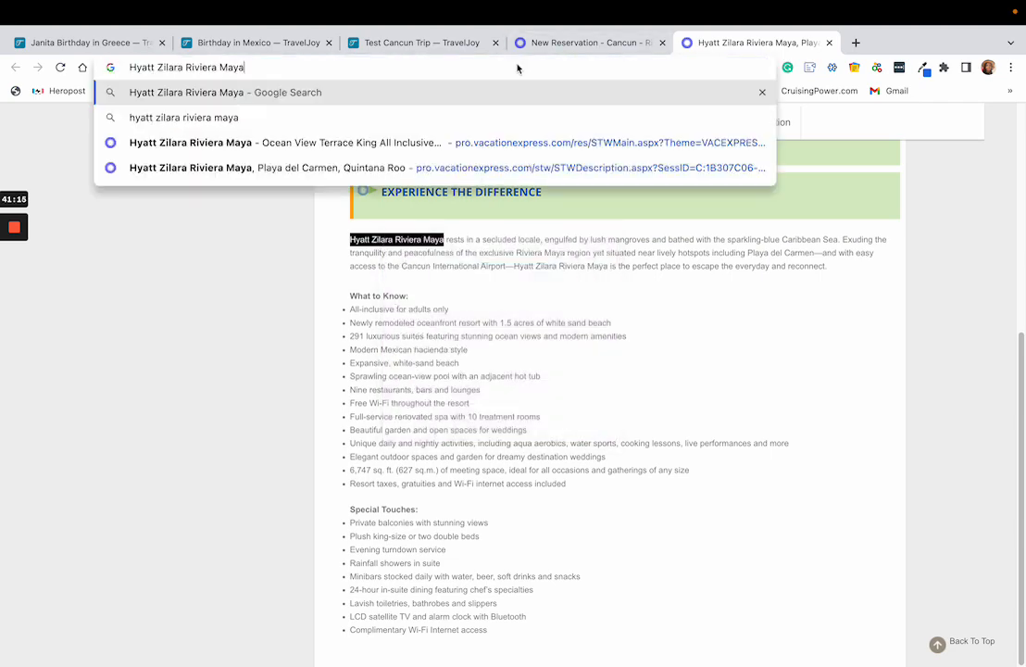
{"action": "key", "text": "Return"}
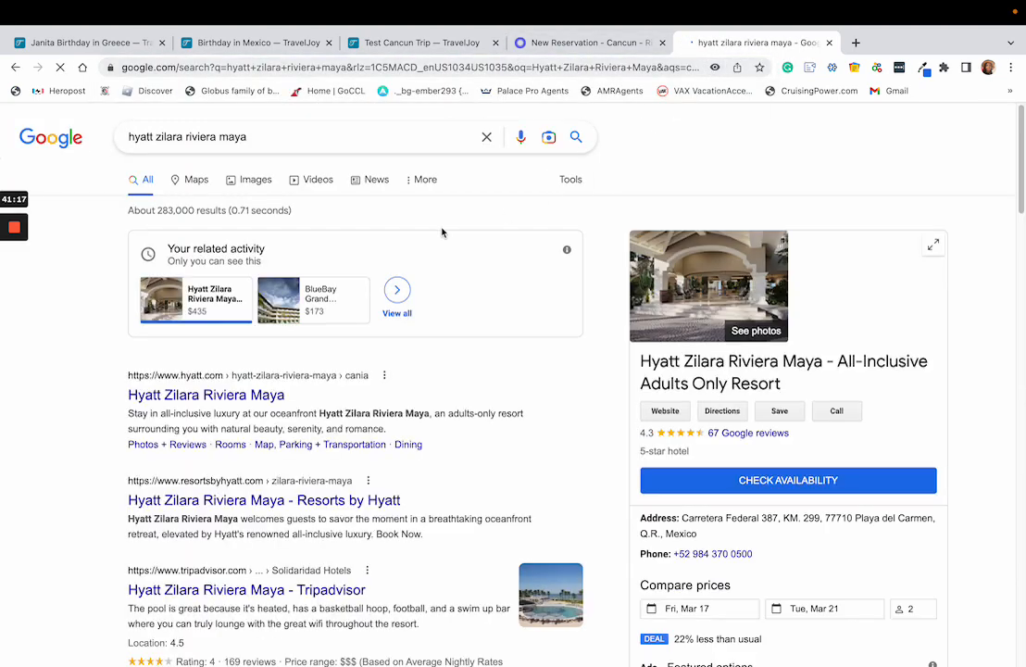
{"action": "left_click", "coordinate": [253, 185]}
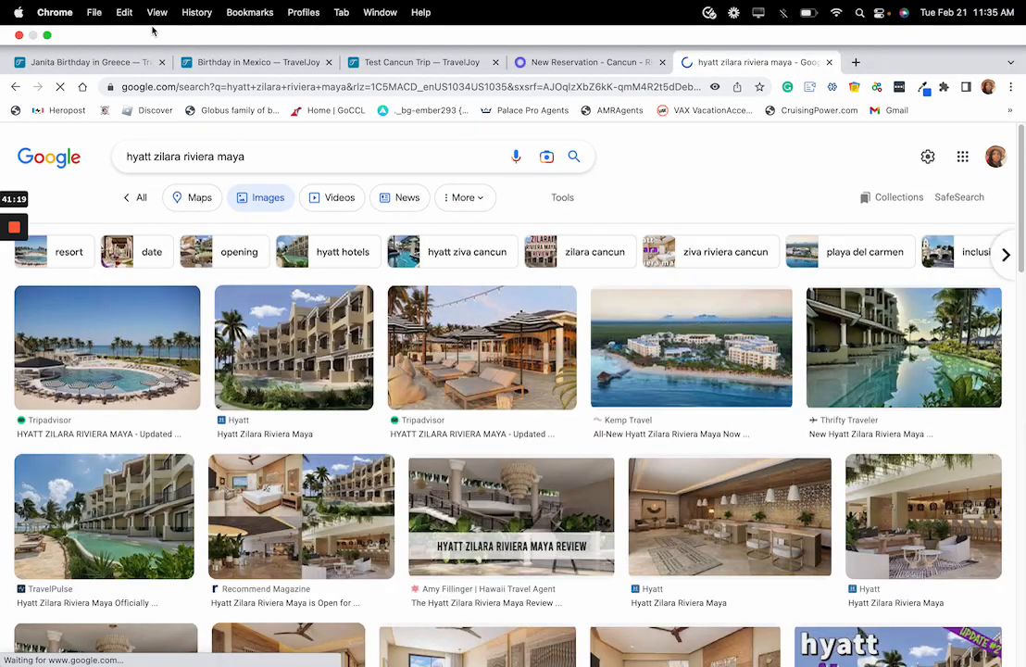
Return to the Test Cancun Trip proposal and run a Google image search for "Hyatt Zilara Riviera Maya" in the second browser window.
{"action": "left_click", "coordinate": [443, 59]}
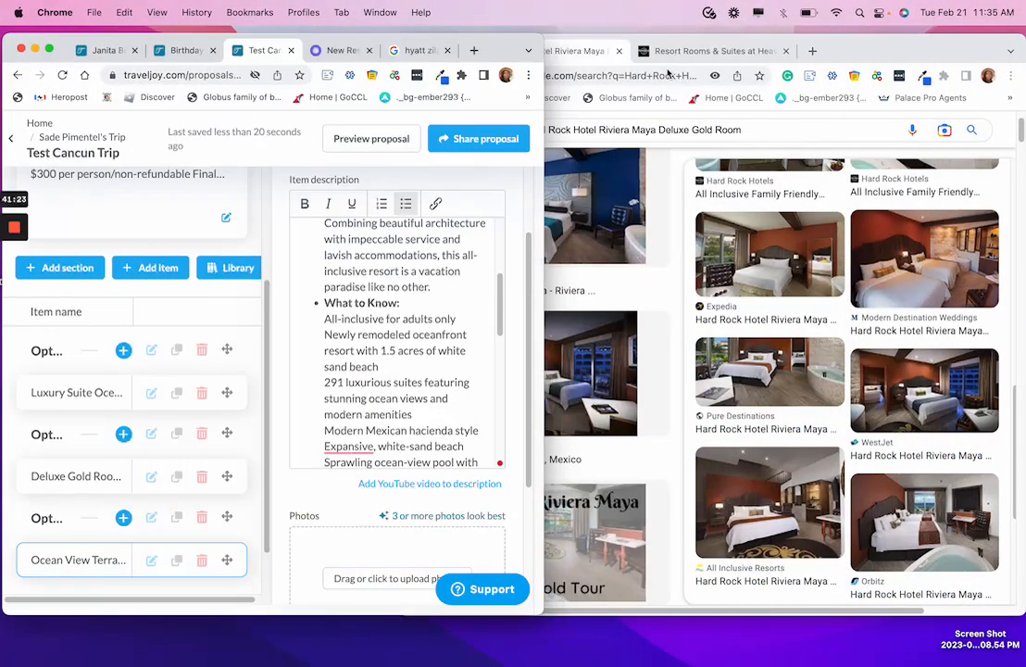
{"action": "left_click", "coordinate": [621, 55]}
{"action": "left_click", "coordinate": [594, 76]}
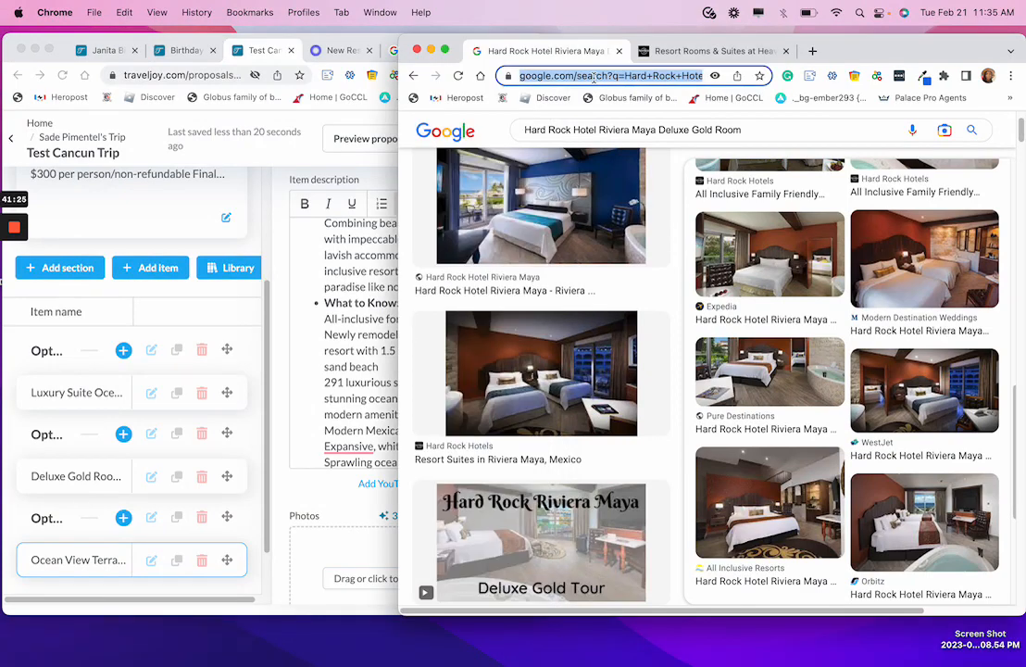
{"action": "type", "text": "Hyatt Zilara Riviera Maya"}
{"action": "key", "text": "Return"}
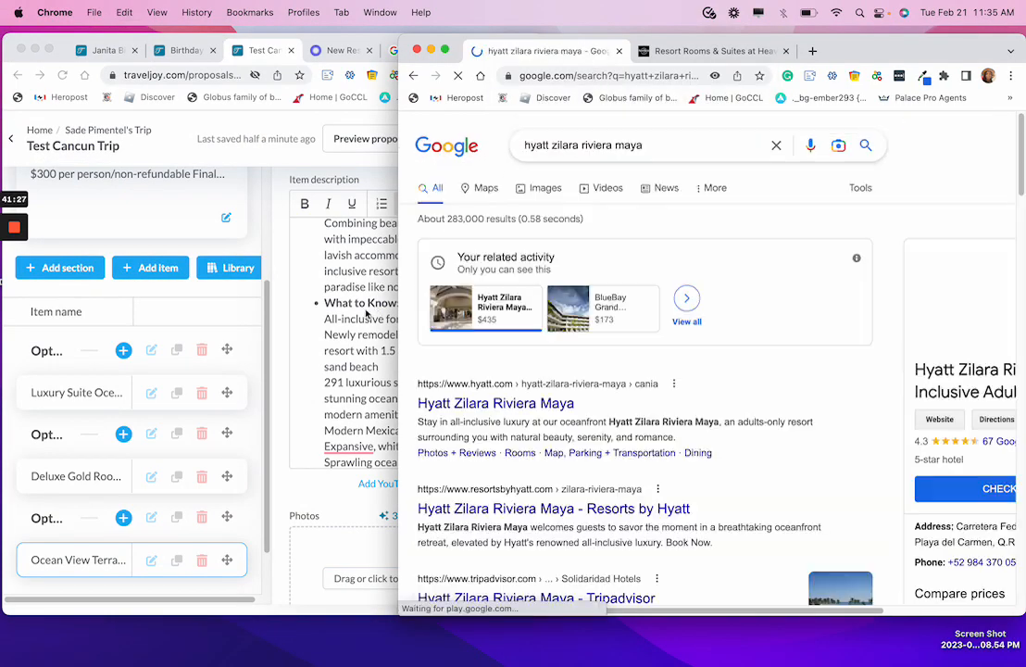
{"action": "scroll", "coordinate": [311, 468], "scroll_direction": "down", "scroll_amount": 5}
{"action": "scroll", "coordinate": [324, 529], "scroll_direction": "down", "scroll_amount": 1}
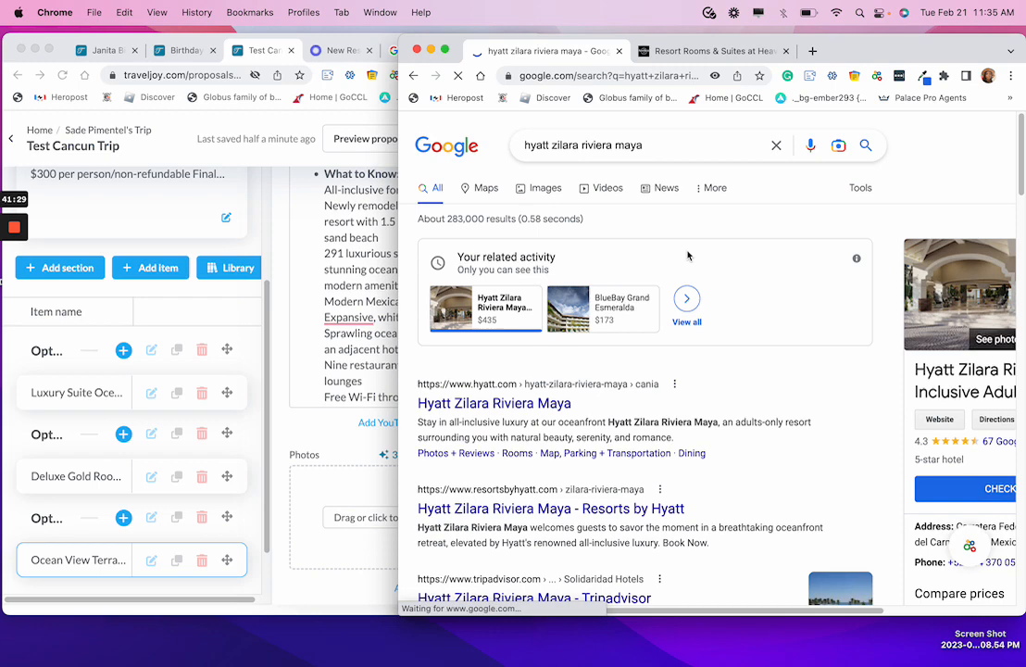
{"action": "left_click", "coordinate": [543, 188]}
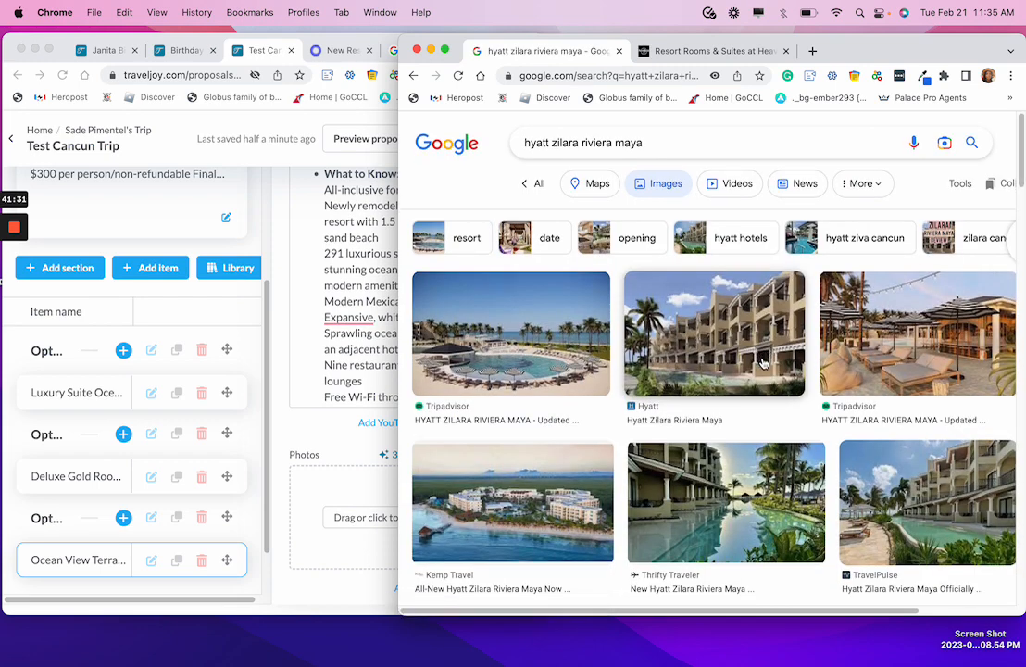
Add the Kemp Travel aerial photo of the resort and coastline to the Ocean View Terrace King item's photos.
{"action": "scroll", "coordinate": [755, 342], "scroll_direction": "down", "scroll_amount": 1}
{"action": "scroll", "coordinate": [633, 385], "scroll_direction": "down", "scroll_amount": 3}
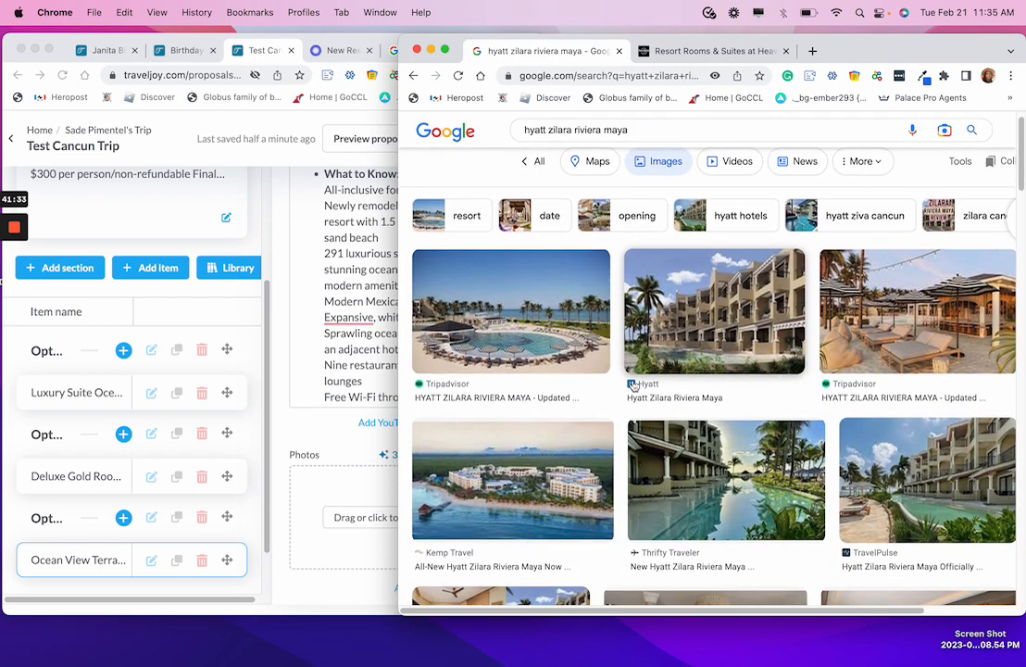
{"action": "left_click", "coordinate": [492, 376]}
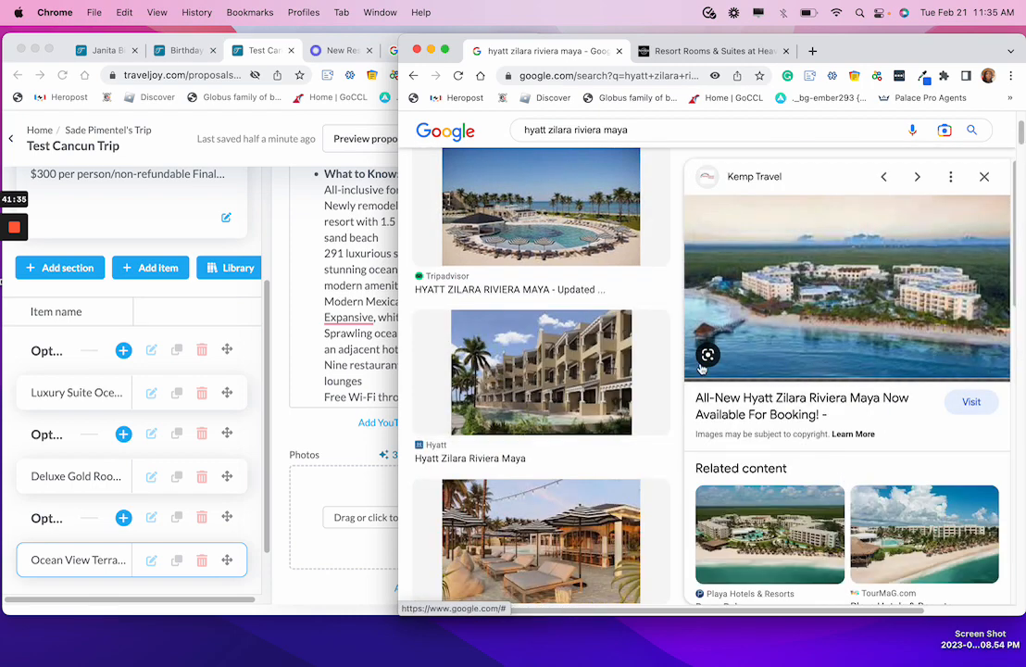
{"action": "scroll", "coordinate": [541, 361], "scroll_direction": "down", "scroll_amount": 1}
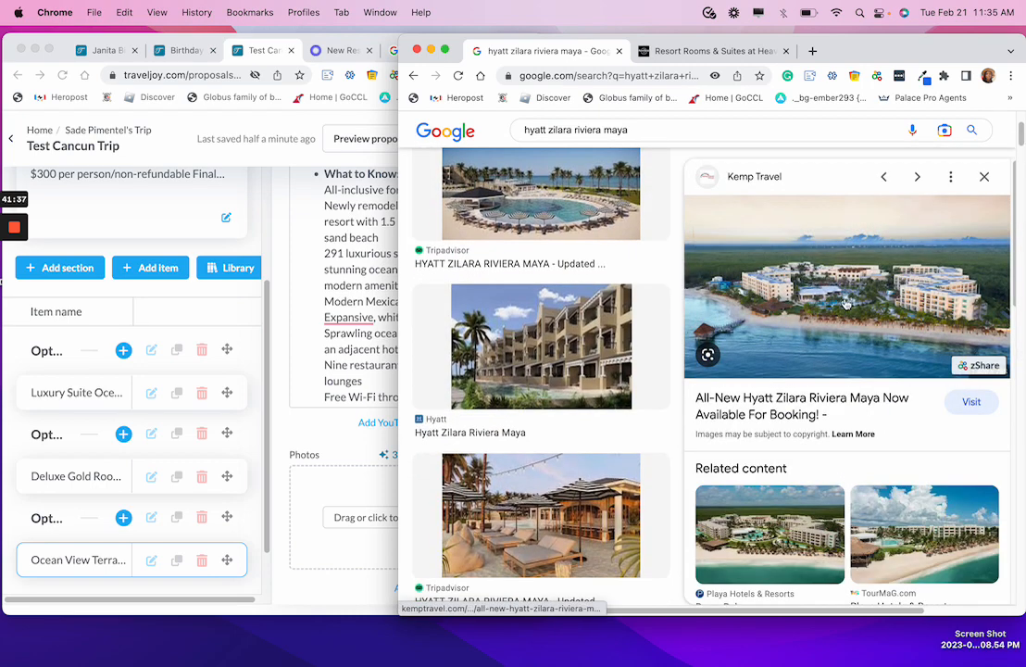
{"action": "left_click_drag", "start_coordinate": [844, 303], "coordinate": [347, 501]}
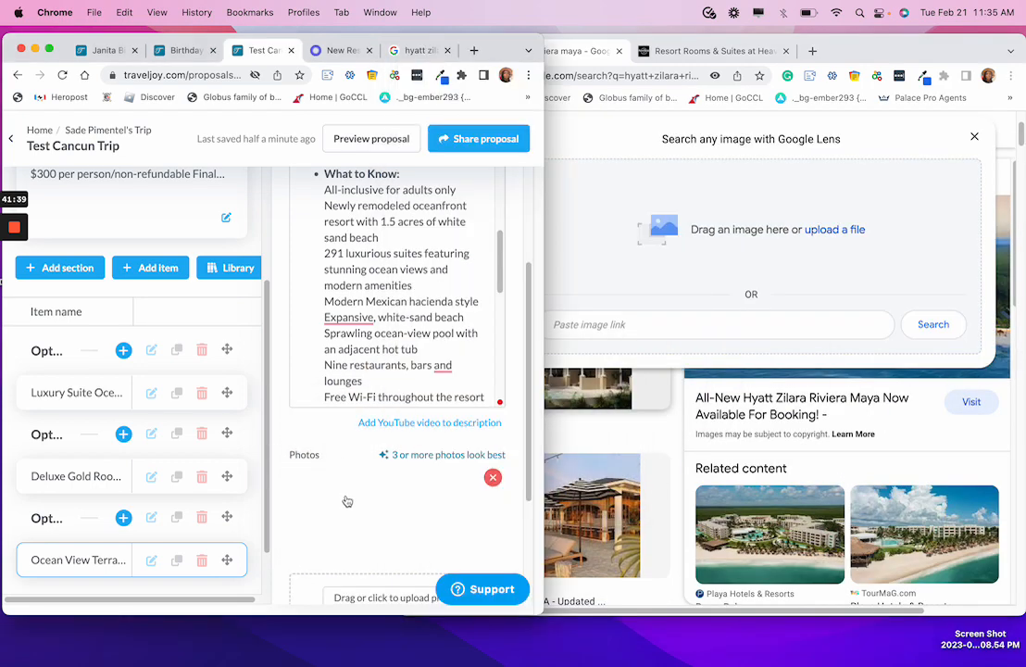
Add the Tripadvisor photo of the beach loungers and striped umbrellas as the item's second photo.
{"action": "left_click", "coordinate": [951, 163]}
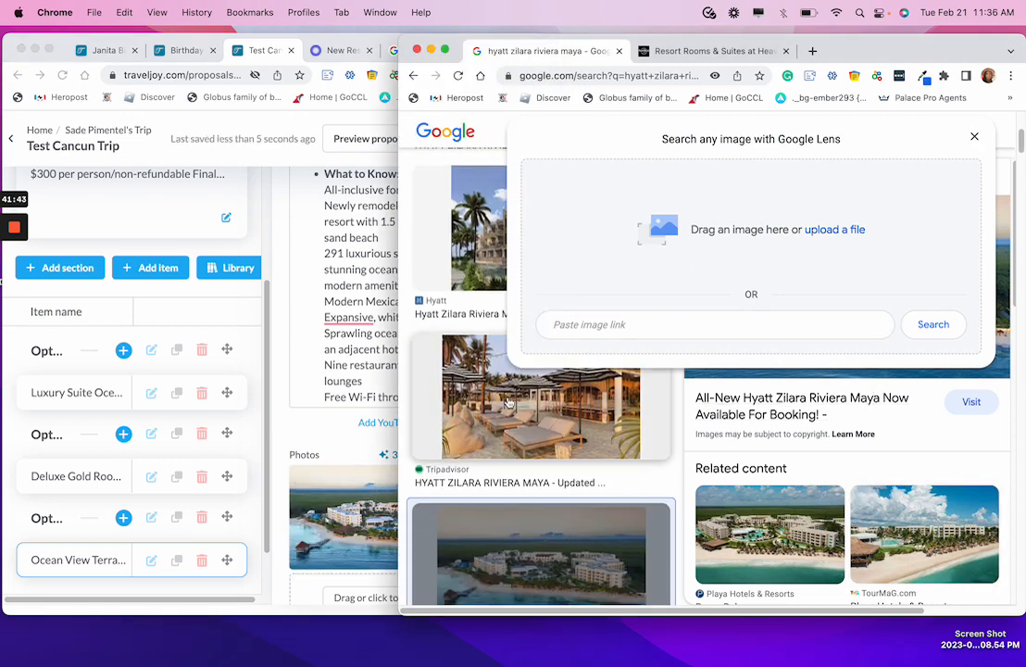
{"action": "left_click", "coordinate": [441, 349]}
{"action": "left_click_drag", "start_coordinate": [819, 299], "coordinate": [324, 594]}
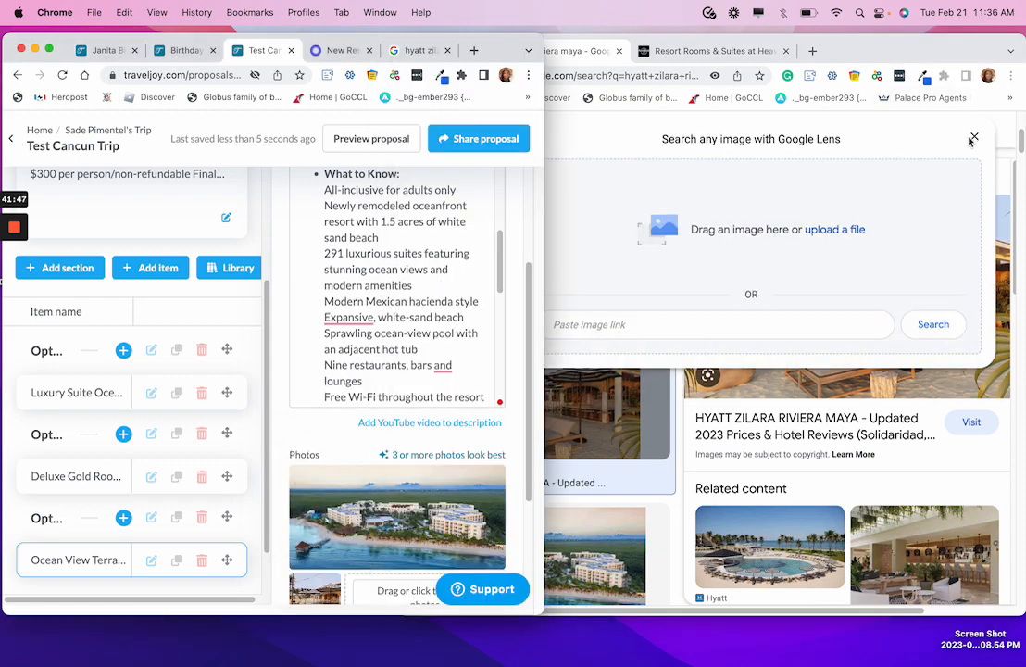
Find the Travel Off Path photo of the resort's lobby bar and lounge and add it to the Ocean View Terrace King item's photos.
{"action": "left_click", "coordinate": [974, 137]}
{"action": "left_click", "coordinate": [974, 137]}
{"action": "scroll", "coordinate": [572, 367], "scroll_direction": "down", "scroll_amount": 12}
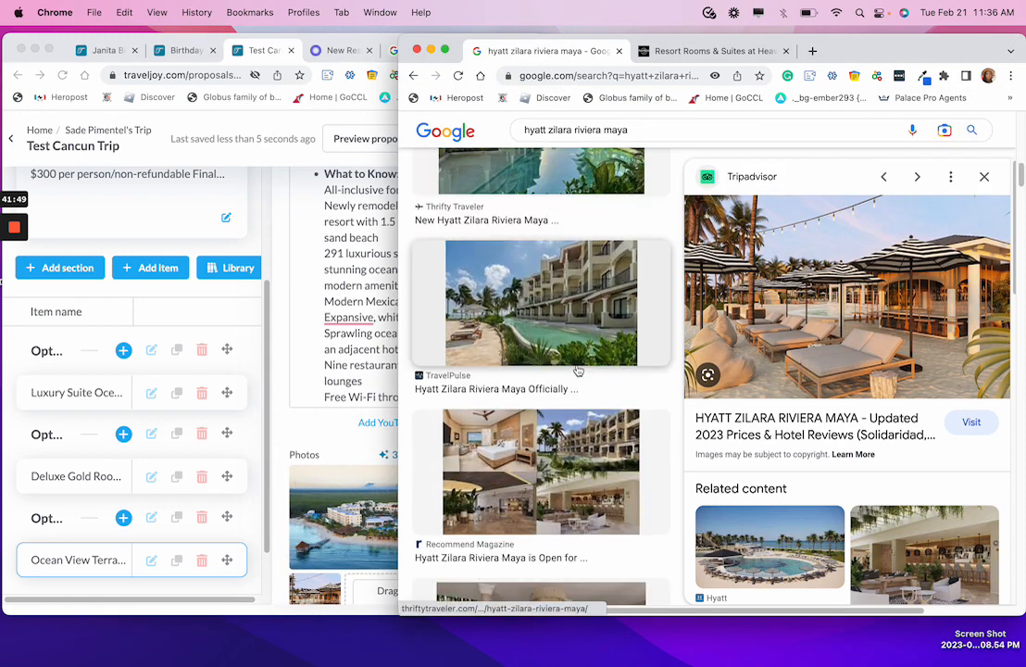
{"action": "scroll", "coordinate": [570, 368], "scroll_direction": "down", "scroll_amount": 4}
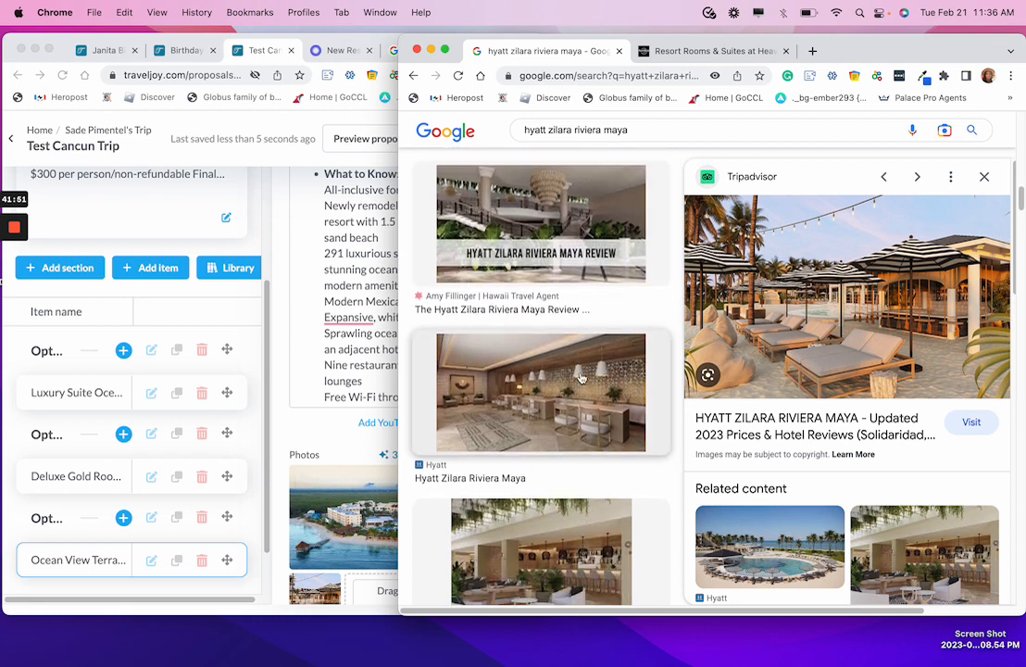
{"action": "scroll", "coordinate": [556, 365], "scroll_direction": "down", "scroll_amount": 2}
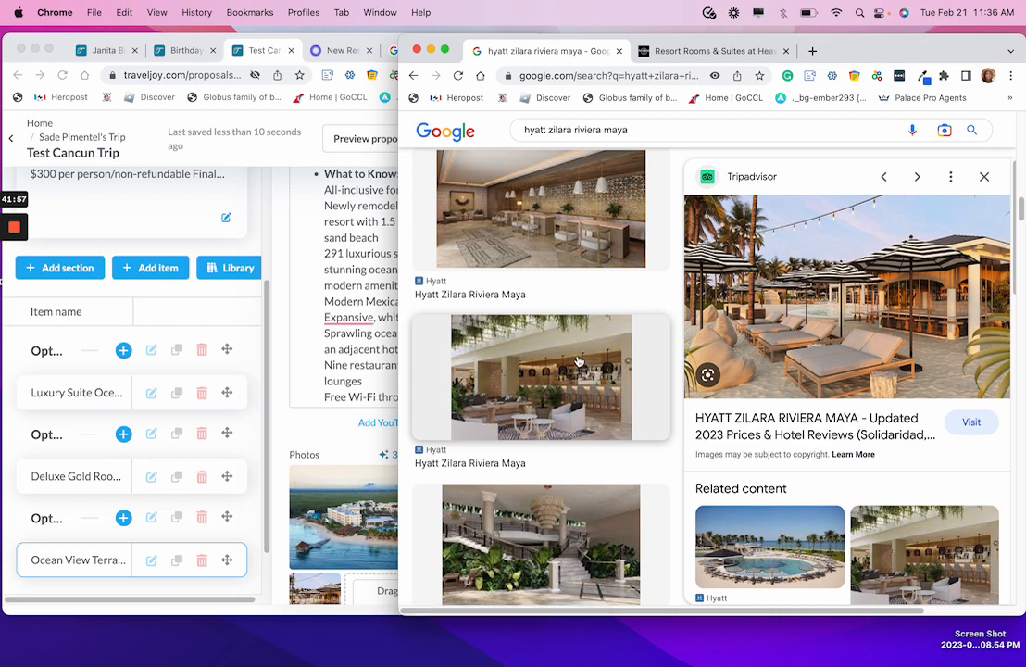
{"action": "scroll", "coordinate": [889, 319], "scroll_direction": "down", "scroll_amount": 5}
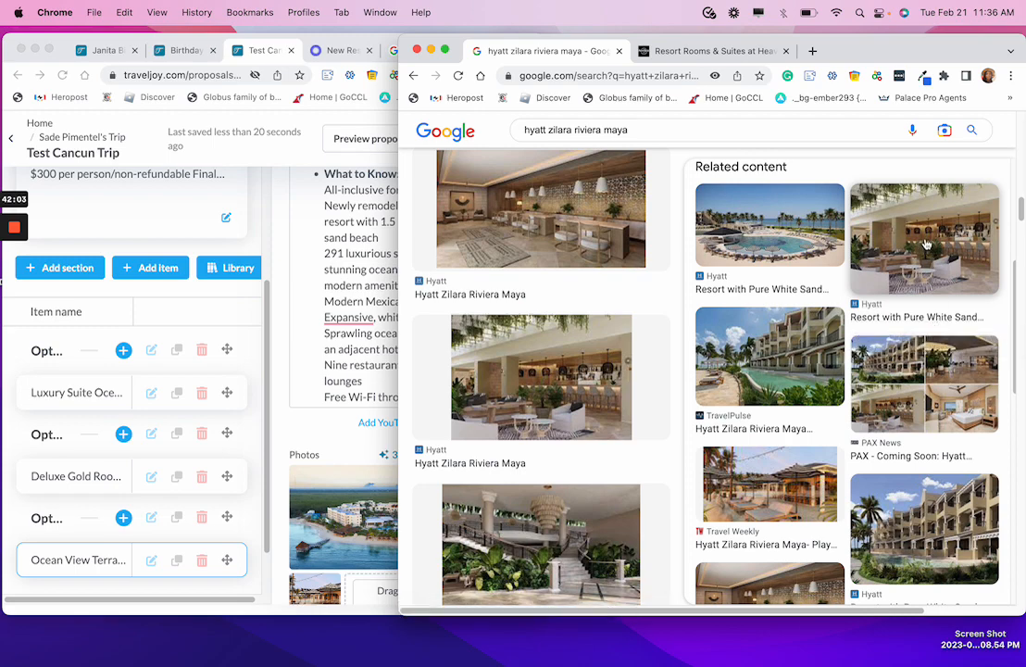
{"action": "left_click", "coordinate": [924, 243]}
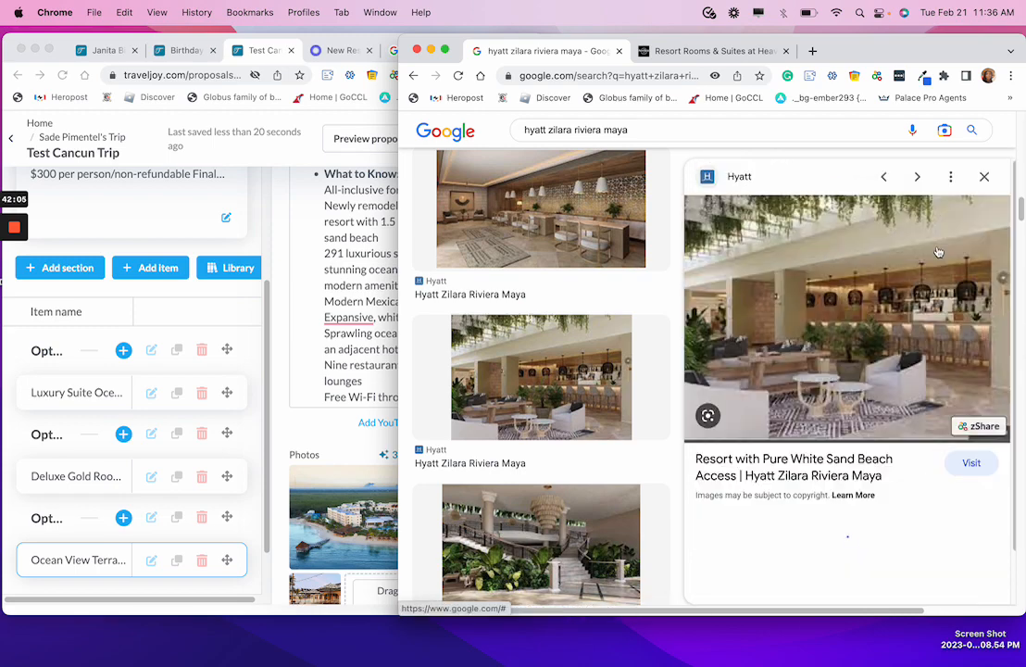
{"action": "scroll", "coordinate": [857, 315], "scroll_direction": "down", "scroll_amount": 5}
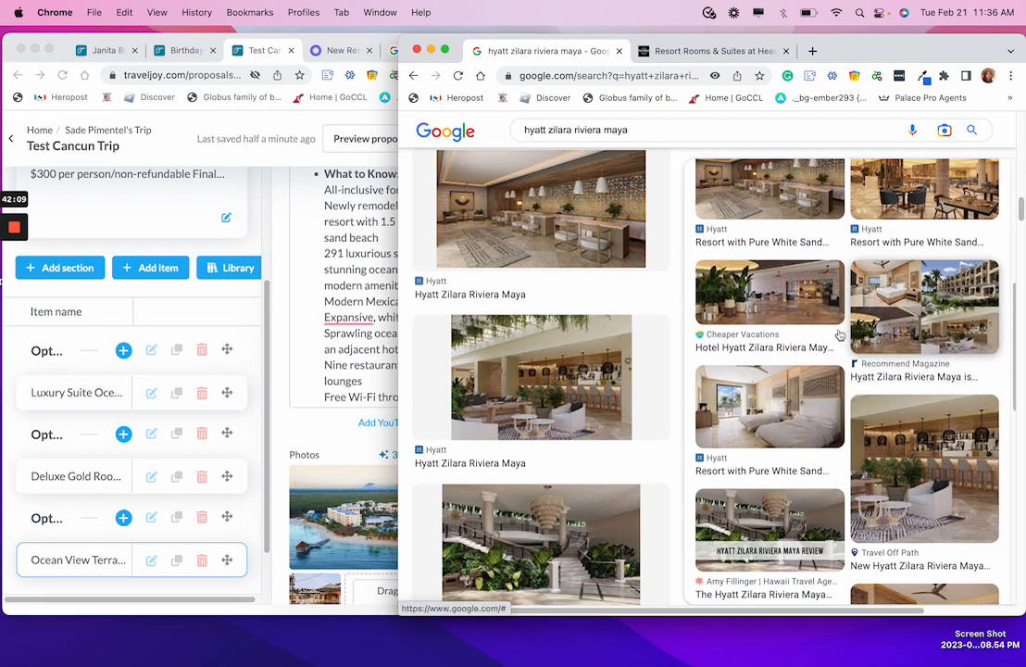
{"action": "scroll", "coordinate": [884, 262], "scroll_direction": "down", "scroll_amount": 1}
{"action": "scroll", "coordinate": [885, 262], "scroll_direction": "up", "scroll_amount": 6}
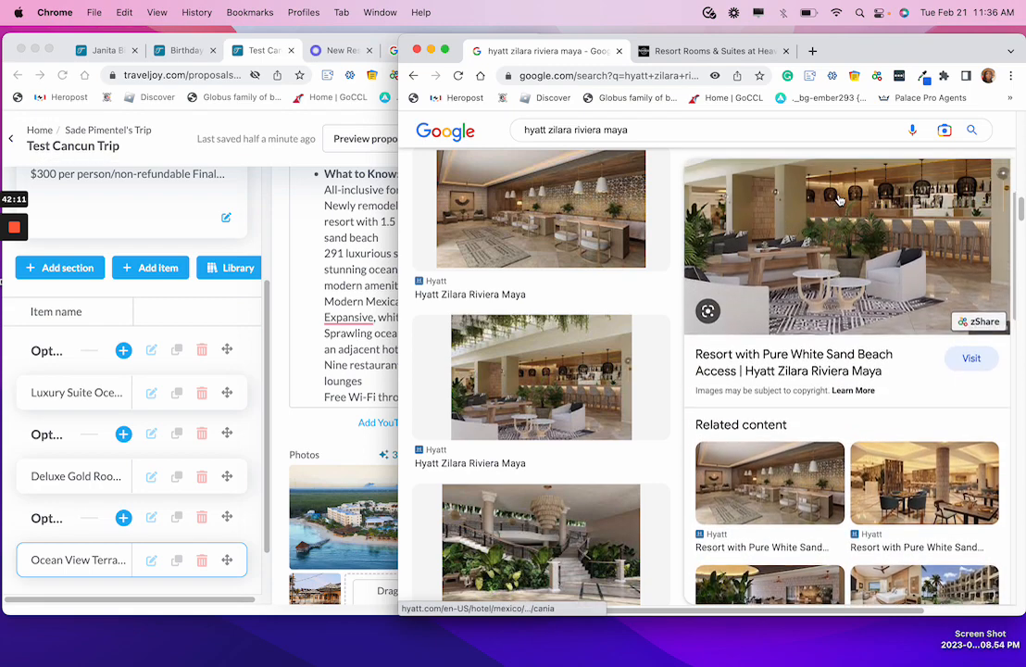
{"action": "scroll", "coordinate": [892, 243], "scroll_direction": "down", "scroll_amount": 5}
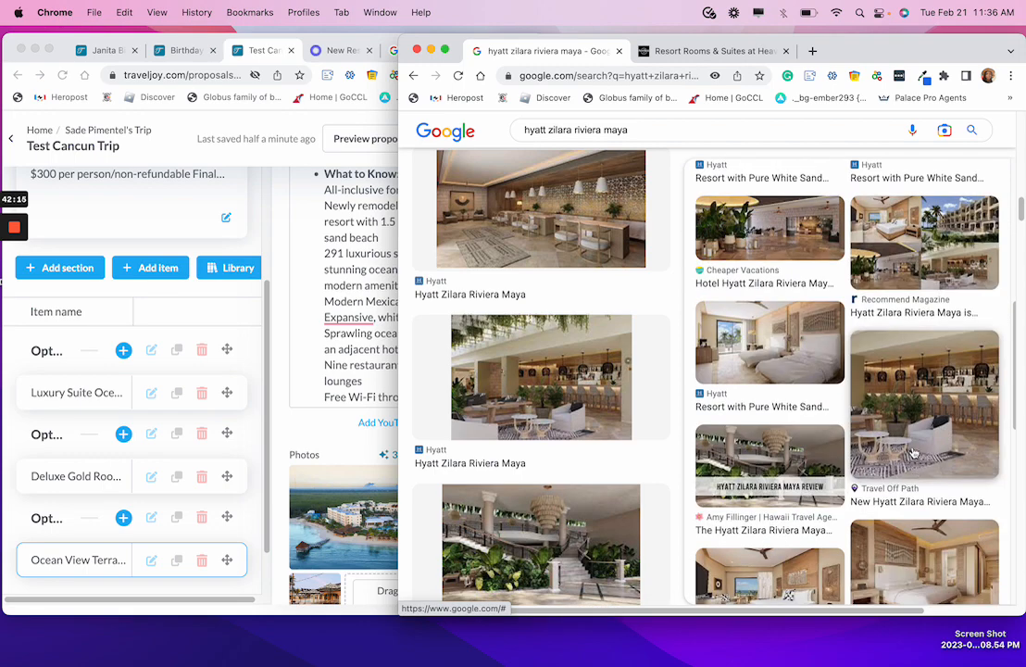
{"action": "left_click", "coordinate": [912, 444]}
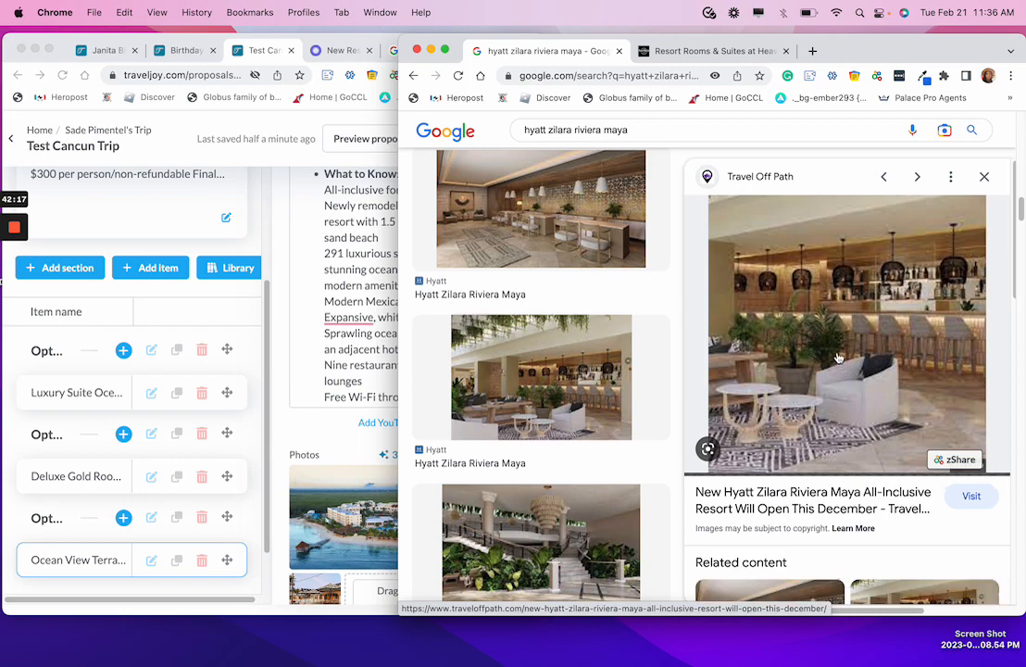
{"action": "left_click_drag", "start_coordinate": [814, 314], "coordinate": [328, 559]}
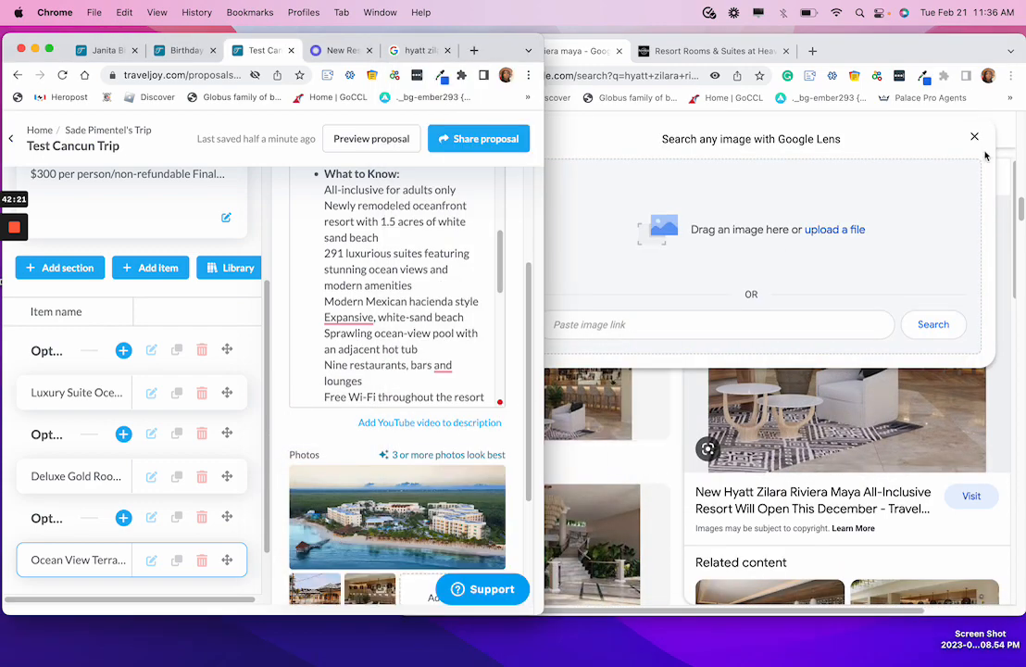
{"action": "left_click", "coordinate": [974, 138]}
{"action": "left_click", "coordinate": [974, 138]}
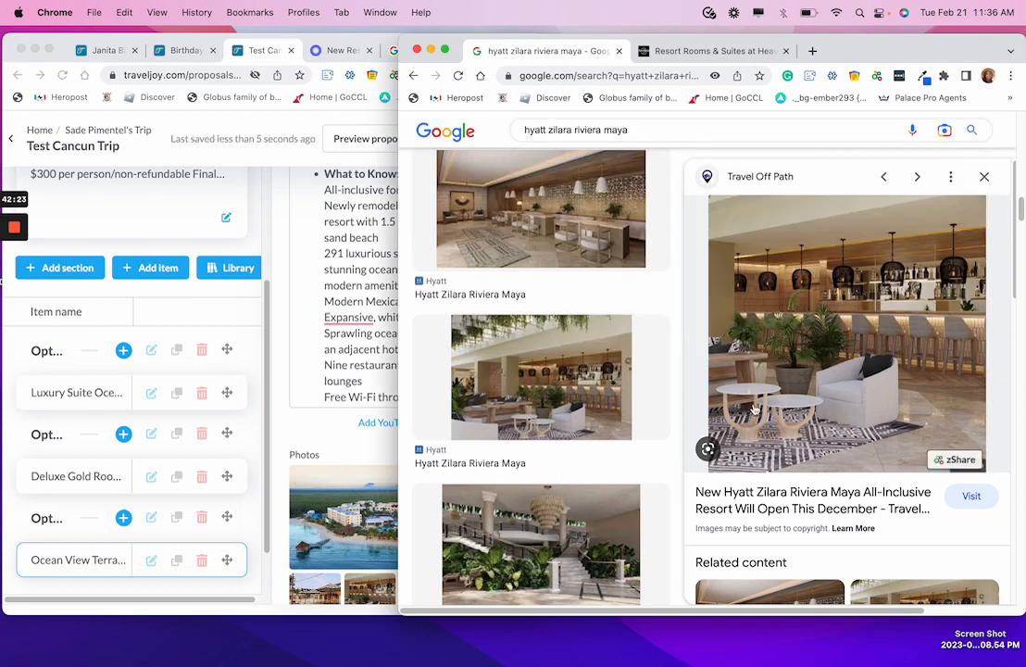
Add the Booking.com photo of the lobby staircase and chandelier to the Ocean View Terrace King item's photos.
{"action": "scroll", "coordinate": [843, 437], "scroll_direction": "down", "scroll_amount": 4}
{"action": "scroll", "coordinate": [844, 436], "scroll_direction": "down", "scroll_amount": 2}
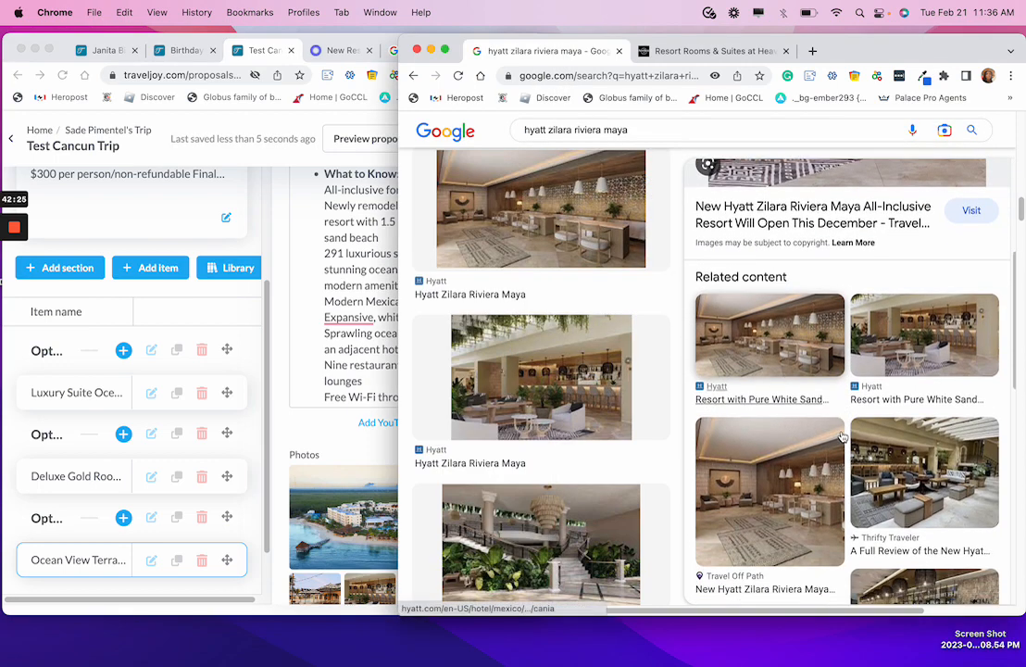
{"action": "scroll", "coordinate": [594, 514], "scroll_direction": "down", "scroll_amount": 2}
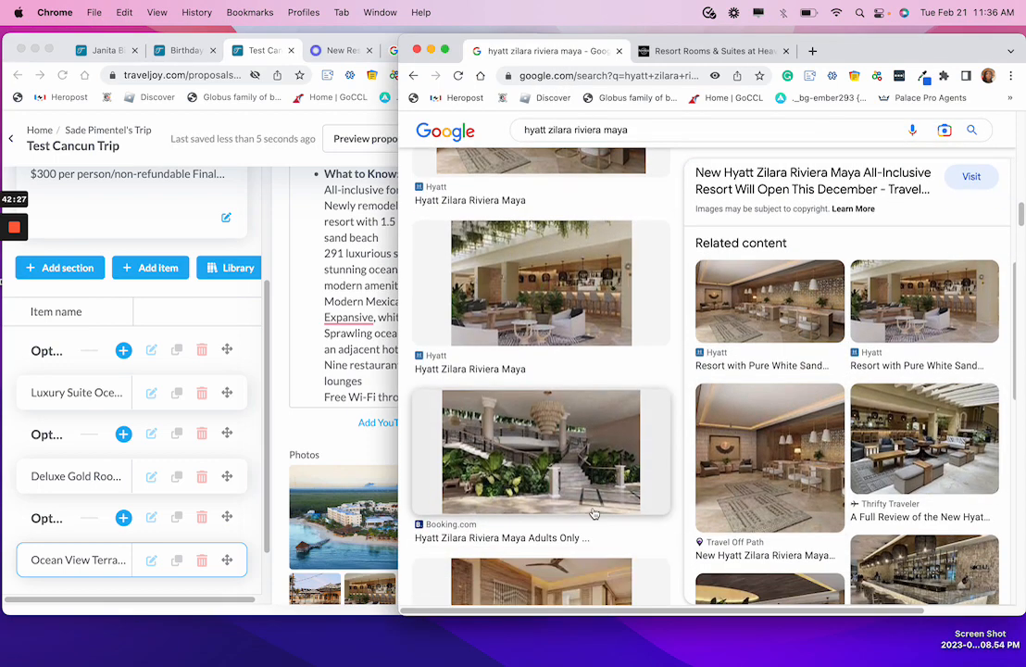
{"action": "left_click", "coordinate": [537, 473]}
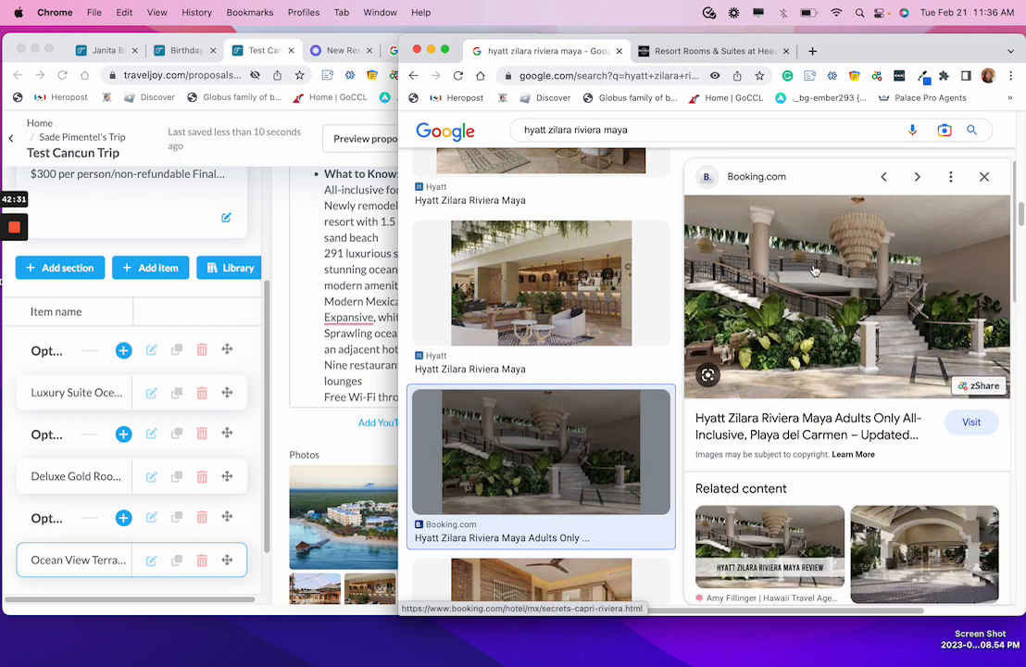
{"action": "left_click_drag", "start_coordinate": [814, 270], "coordinate": [342, 542]}
{"action": "left_click", "coordinate": [975, 139]}
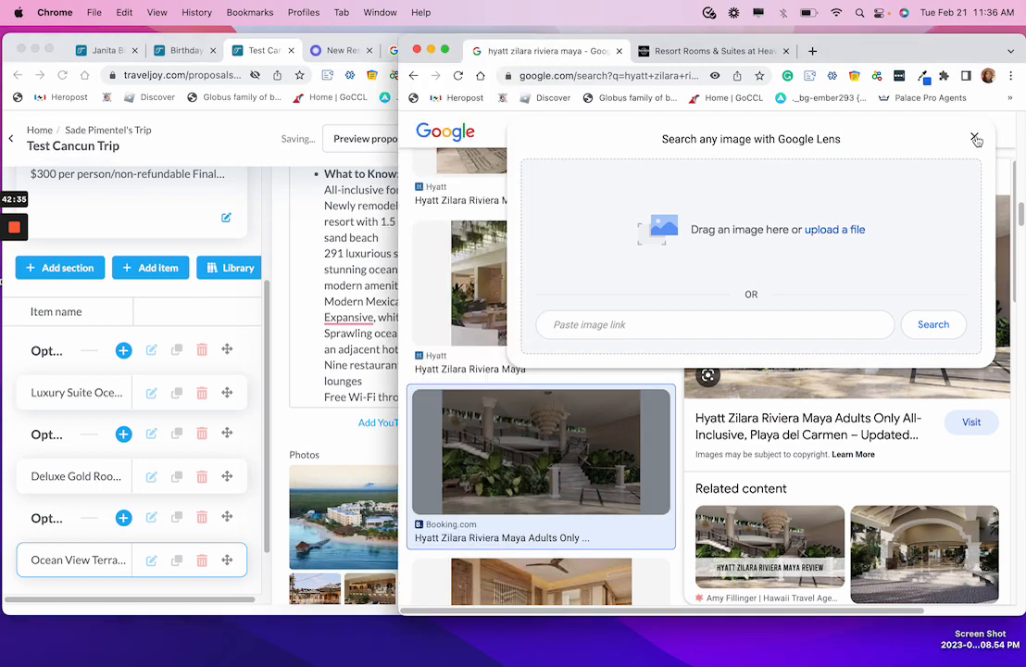
{"action": "left_click", "coordinate": [975, 139]}
Add the TravelPulse photo of the king bedroom with the ocean view to the Ocean View Terrace King item's photos.
{"action": "scroll", "coordinate": [584, 375], "scroll_direction": "down", "scroll_amount": 5}
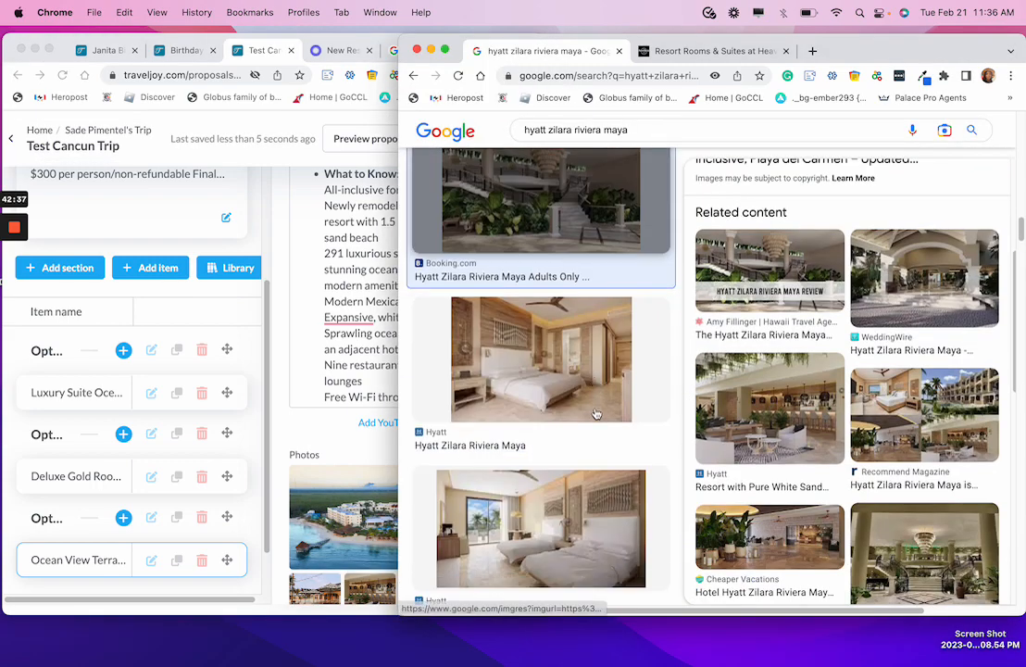
{"action": "left_click", "coordinate": [583, 375]}
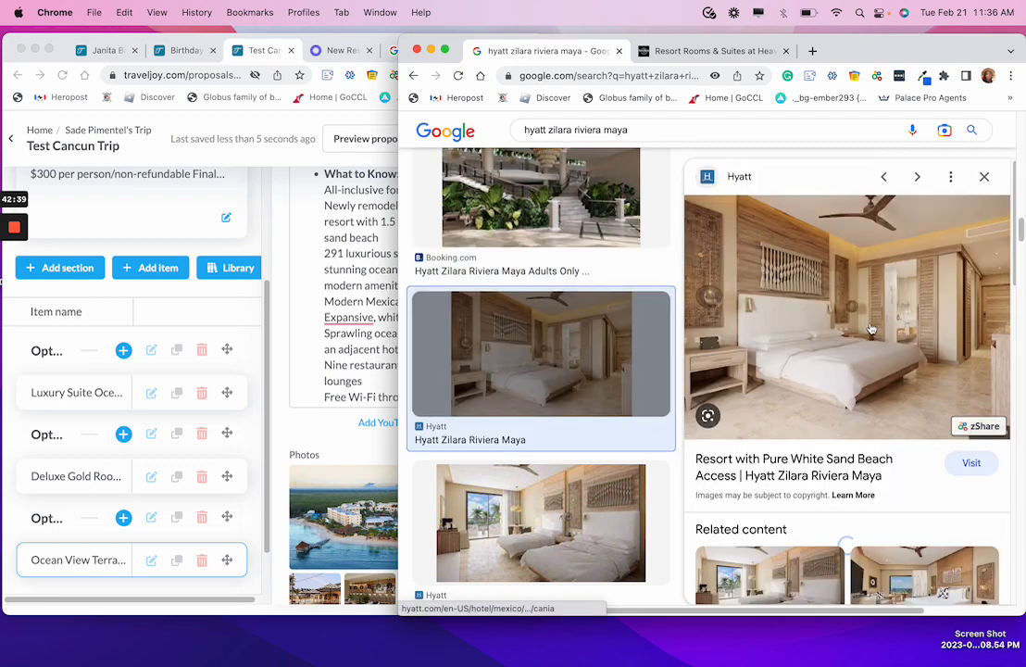
{"action": "scroll", "coordinate": [845, 298], "scroll_direction": "down", "scroll_amount": 5}
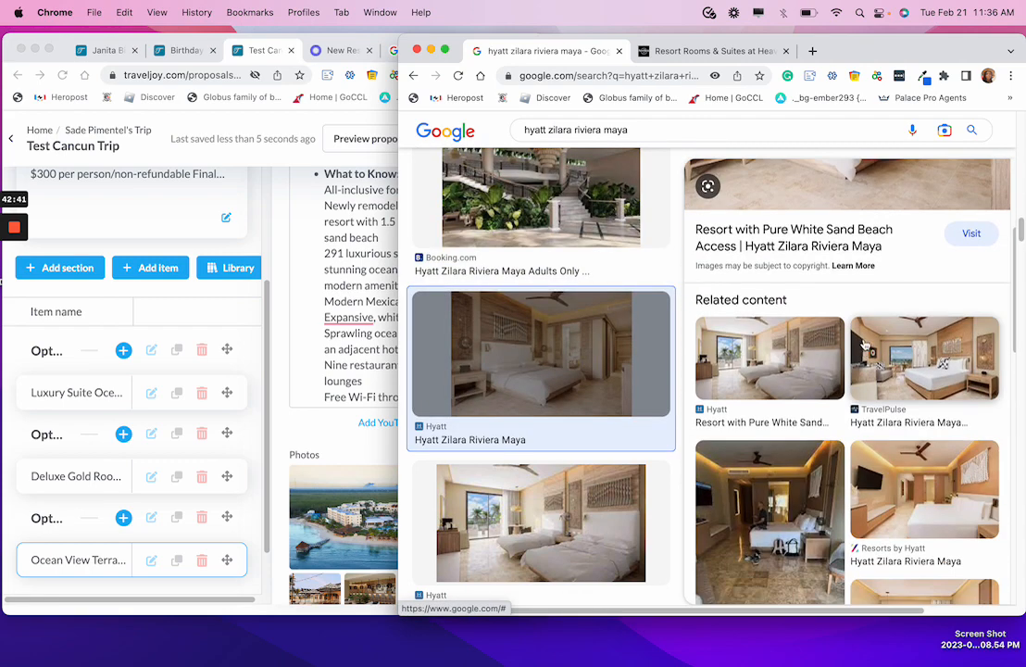
{"action": "left_click", "coordinate": [919, 268]}
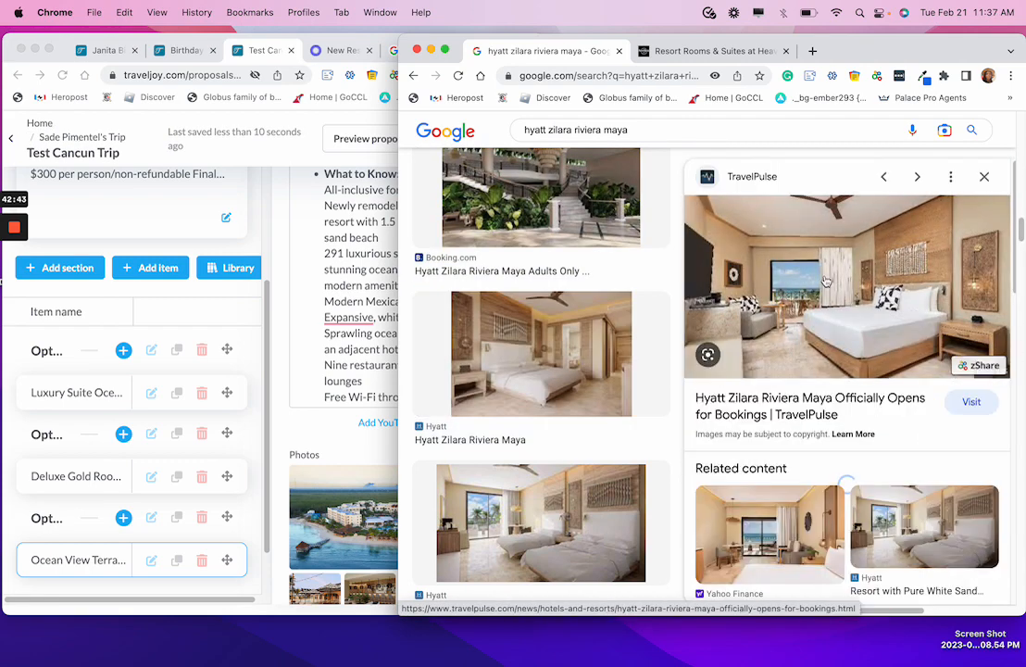
{"action": "left_click_drag", "start_coordinate": [837, 280], "coordinate": [314, 528]}
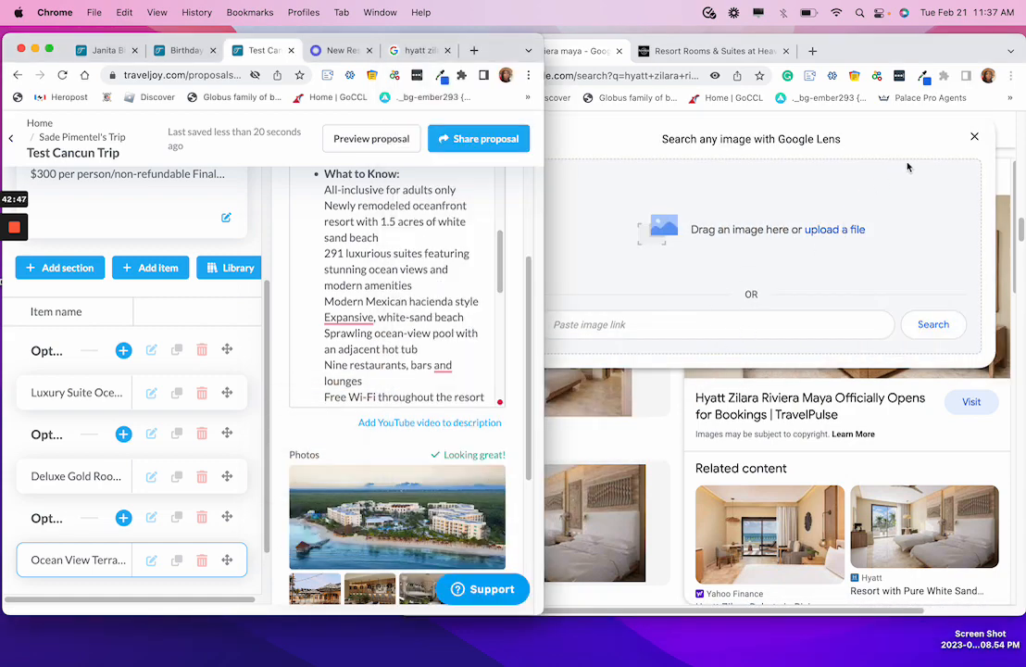
{"action": "left_click", "coordinate": [974, 138]}
{"action": "left_click", "coordinate": [973, 137]}
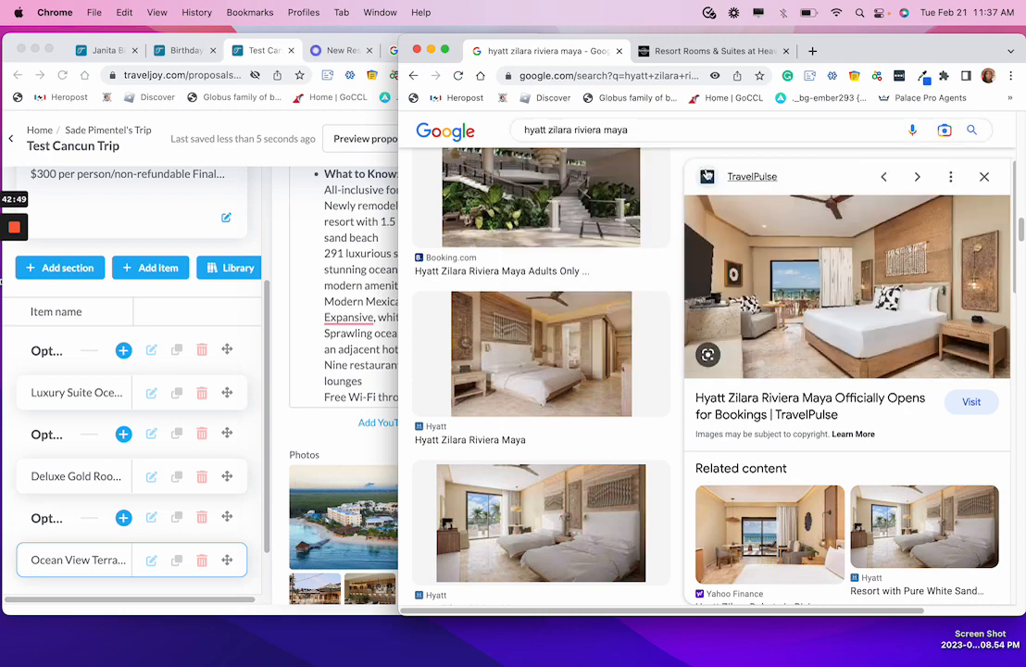
Return to the Test Cancun Trip proposal, expand its window to full screen and check the Ocean View Terrace King photos.
{"action": "left_click", "coordinate": [669, 127]}
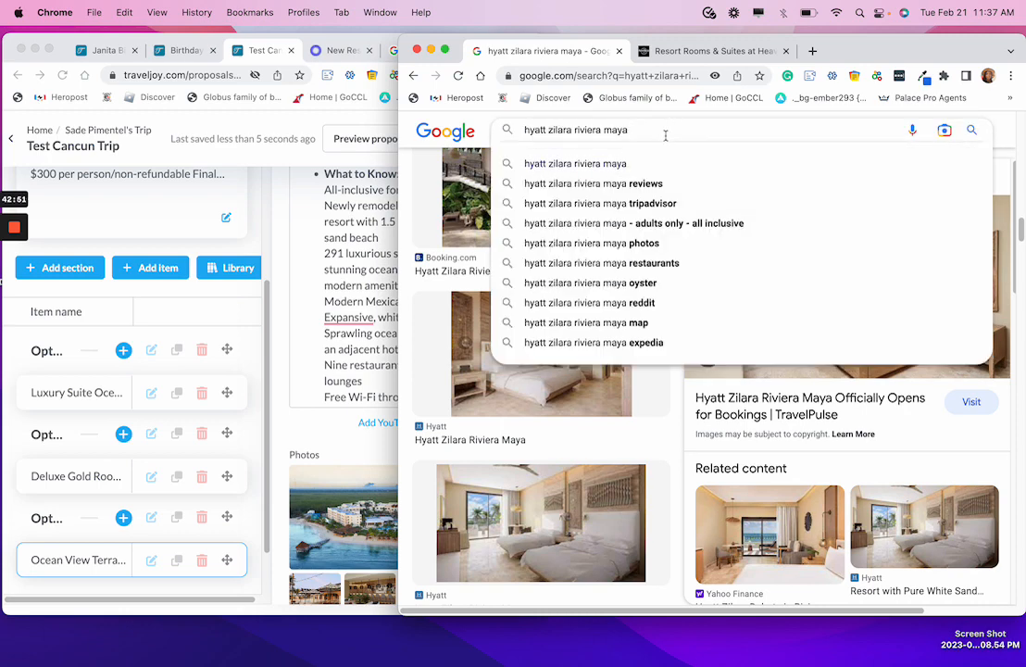
{"action": "left_click", "coordinate": [406, 270]}
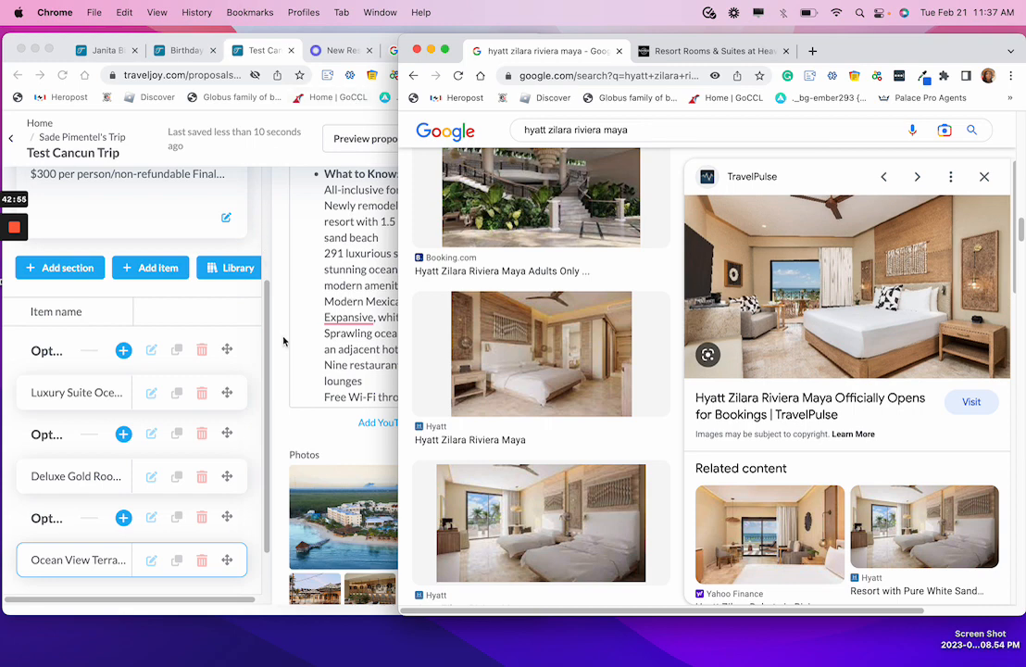
{"action": "scroll", "coordinate": [338, 414], "scroll_direction": "down", "scroll_amount": 2}
{"action": "left_click", "coordinate": [319, 353]}
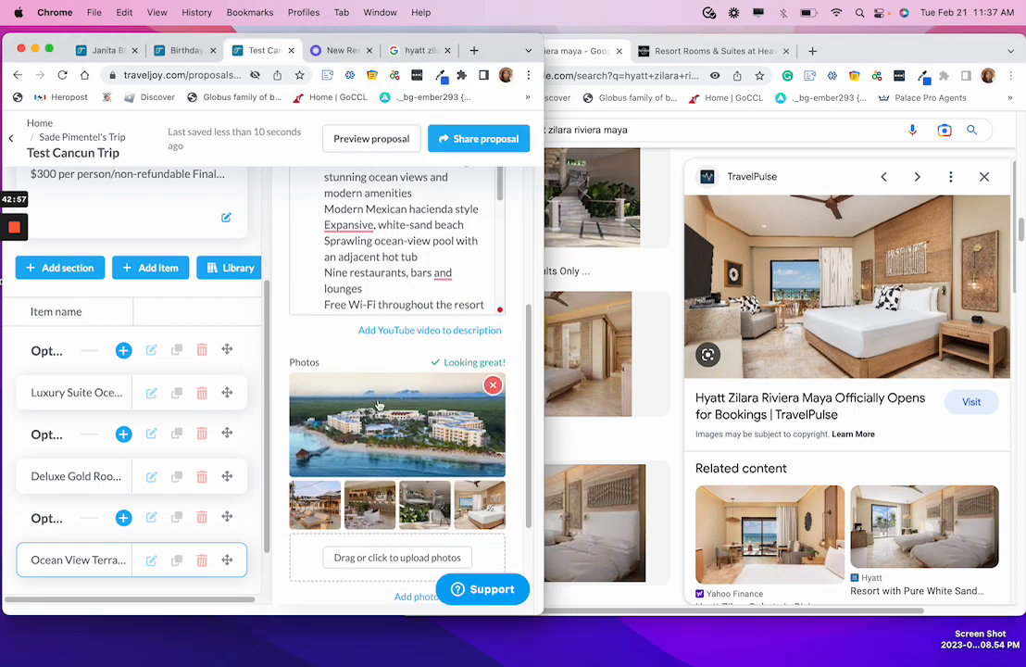
{"action": "left_click", "coordinate": [51, 49]}
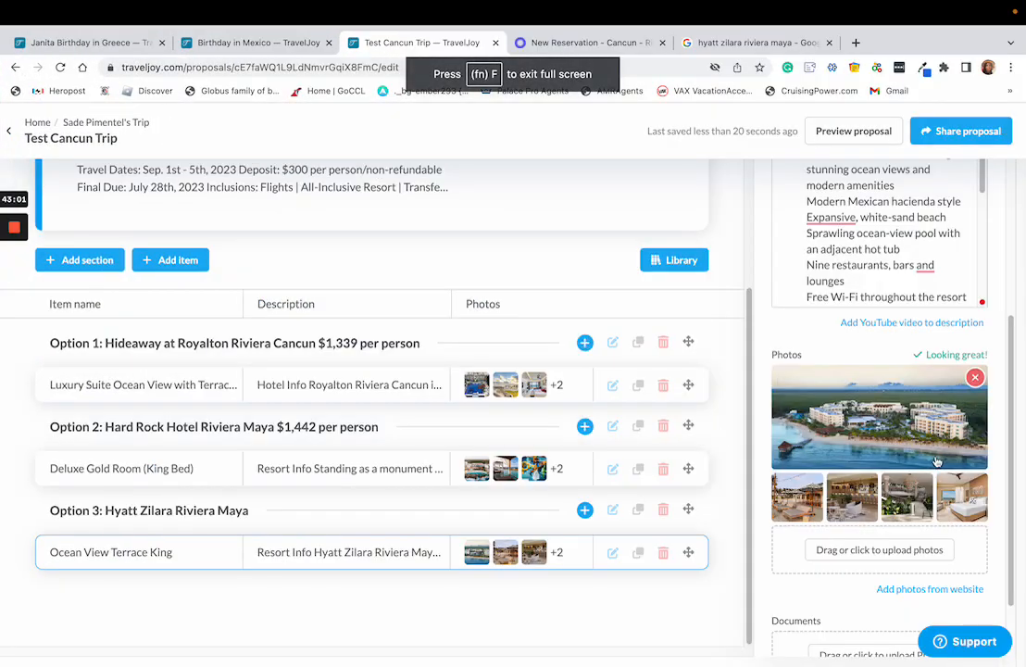
{"action": "scroll", "coordinate": [963, 491], "scroll_direction": "down", "scroll_amount": 1}
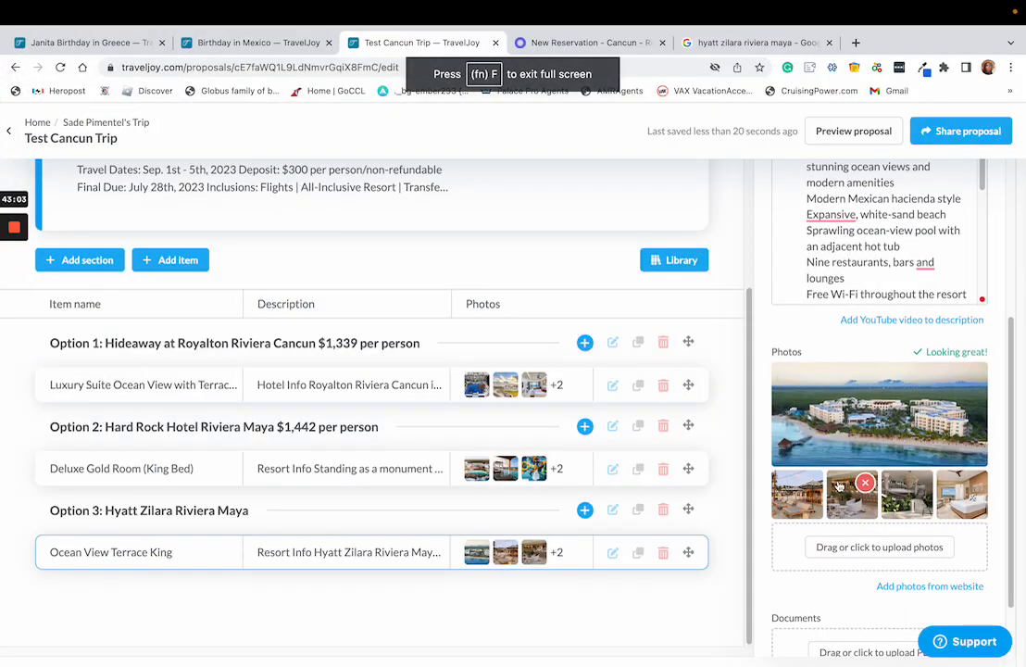
Select the Ocean View Terrace King room at Hyatt Zilara Riviera Maya in the Vacation Express reservation and close the Google search page.
{"action": "left_click", "coordinate": [623, 43]}
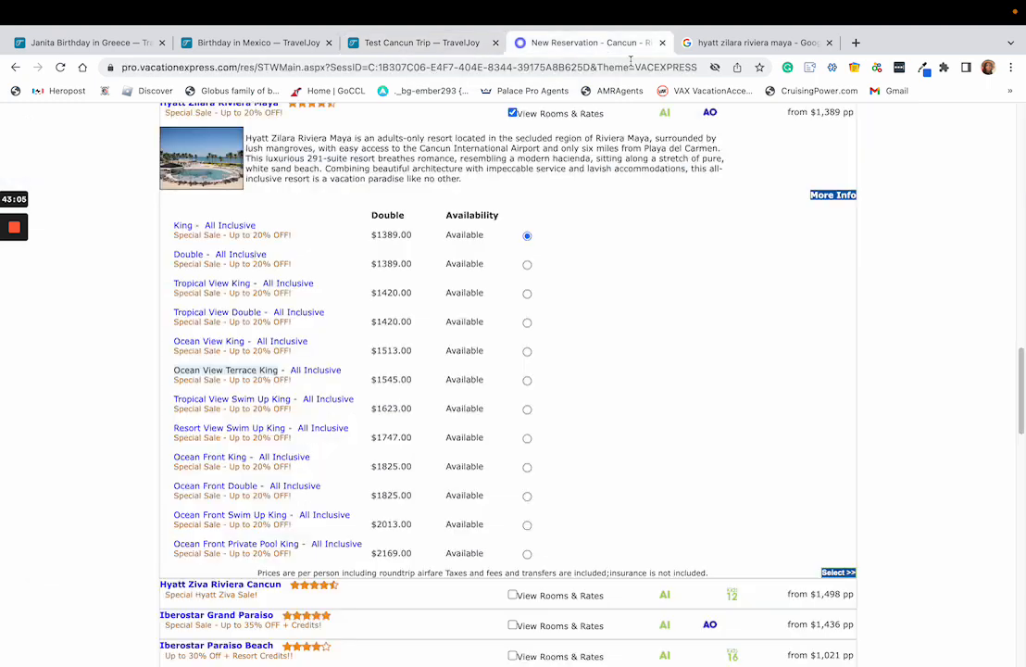
{"action": "left_click", "coordinate": [527, 381]}
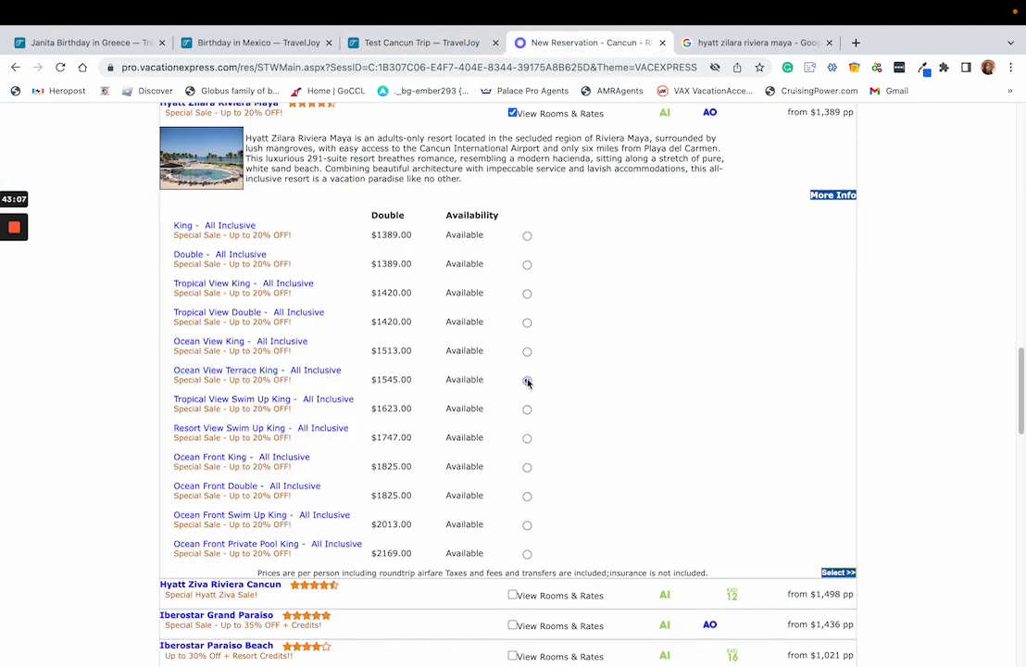
{"action": "left_click", "coordinate": [831, 575]}
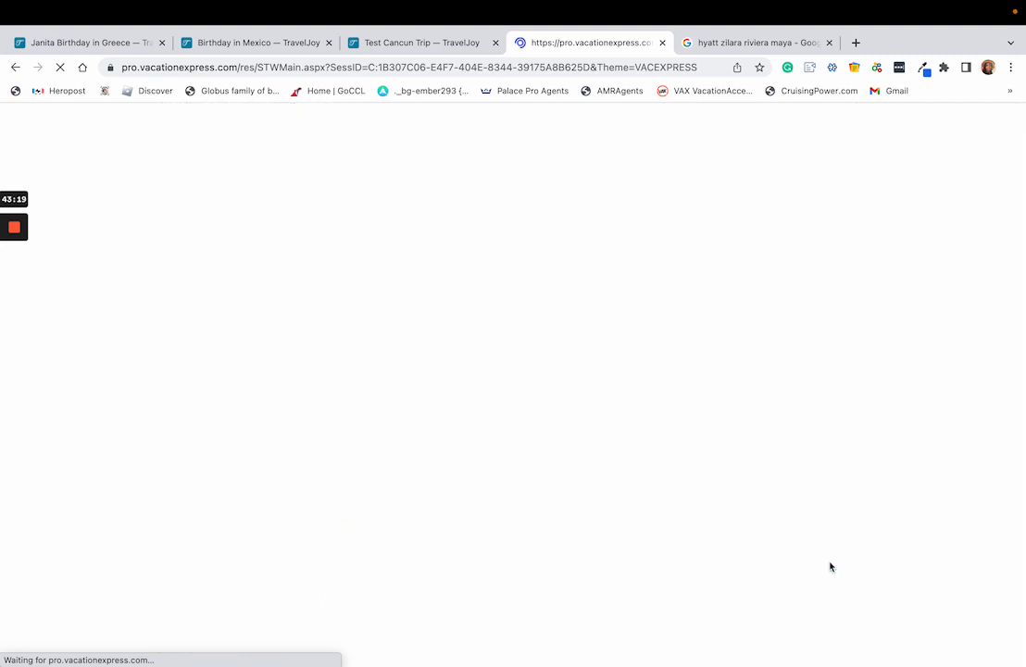
{"action": "left_click", "coordinate": [829, 43]}
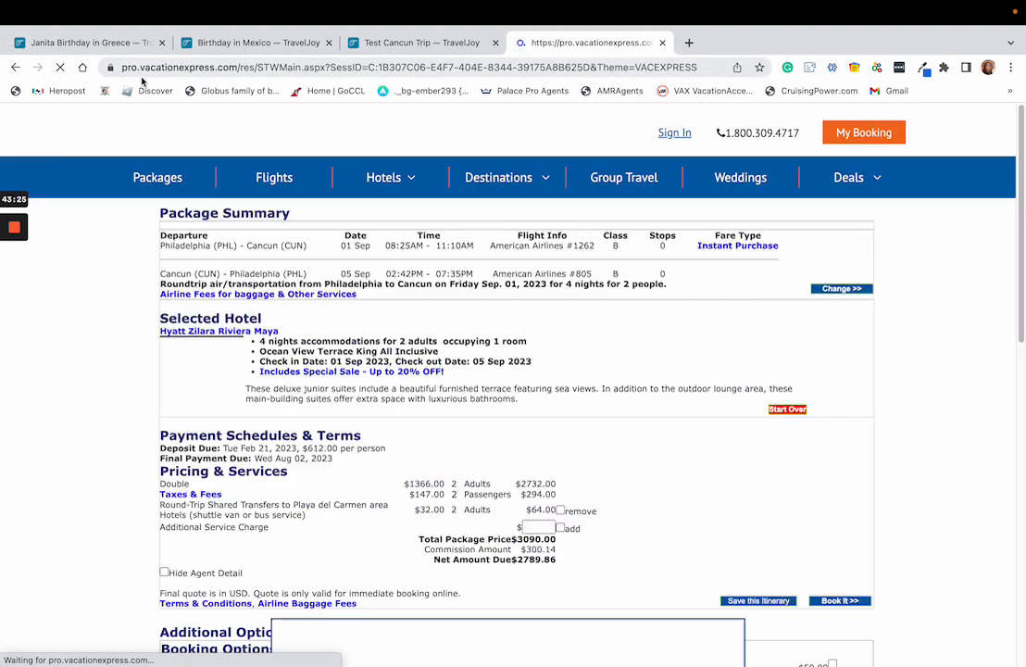
Add the Reduced Deposit Plan to the Hyatt Zilara Riviera Maya package and accept its non-refundable deposit terms.
{"action": "scroll", "coordinate": [558, 418], "scroll_direction": "down", "scroll_amount": 3}
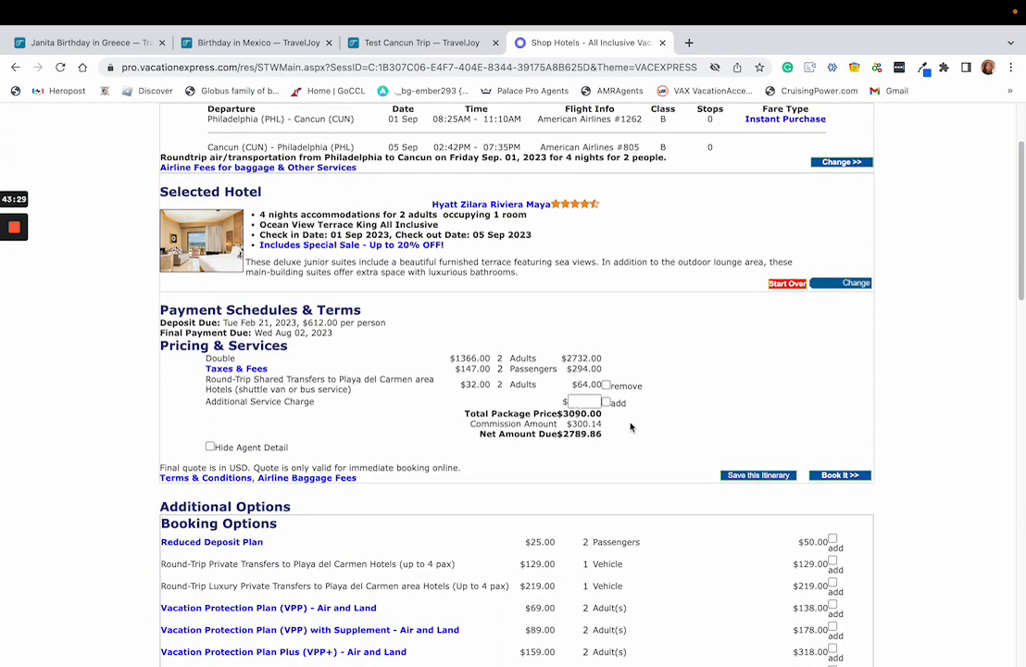
{"action": "left_click", "coordinate": [833, 540]}
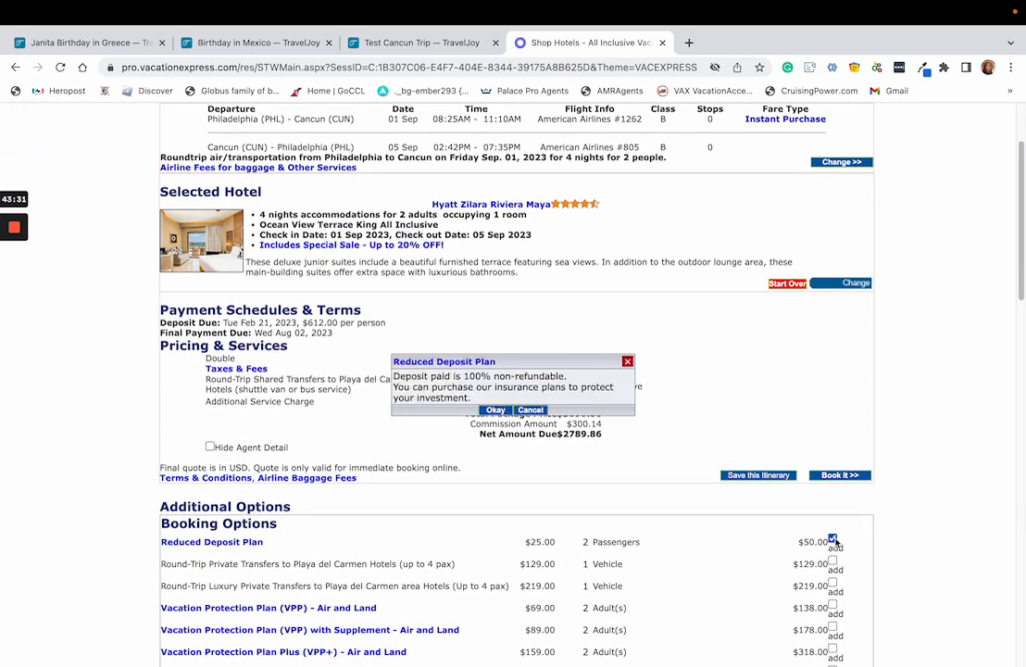
{"action": "left_click", "coordinate": [497, 410]}
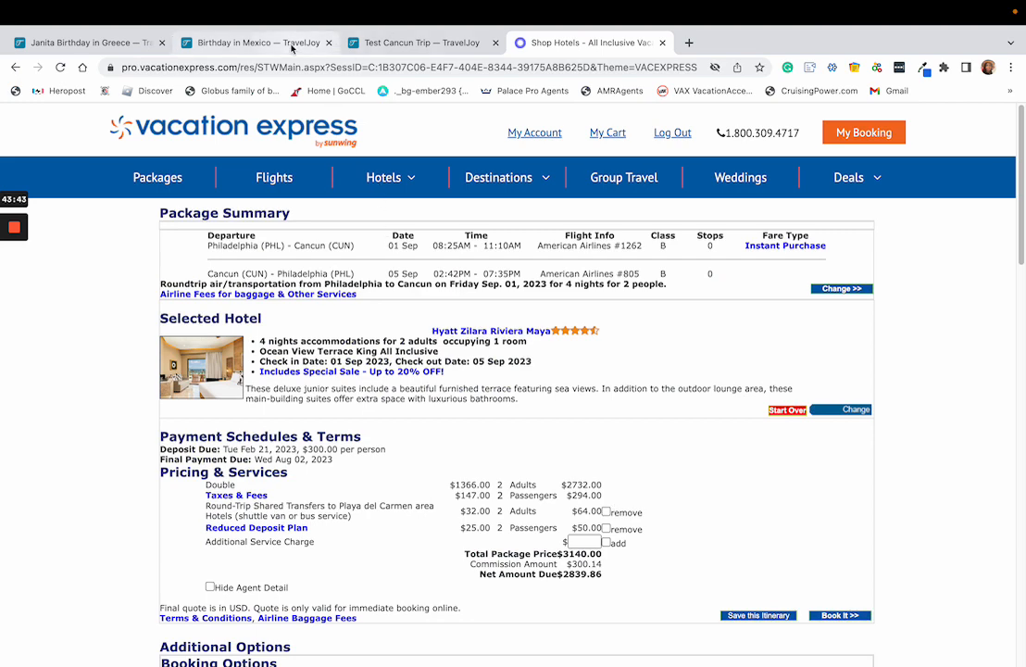
Return to the Test Cancun Trip proposal and append "$1,570 per person" to the Option 3: Hyatt Zilara Riviera Maya section name.
{"action": "left_click", "coordinate": [363, 46]}
{"action": "left_click", "coordinate": [300, 508]}
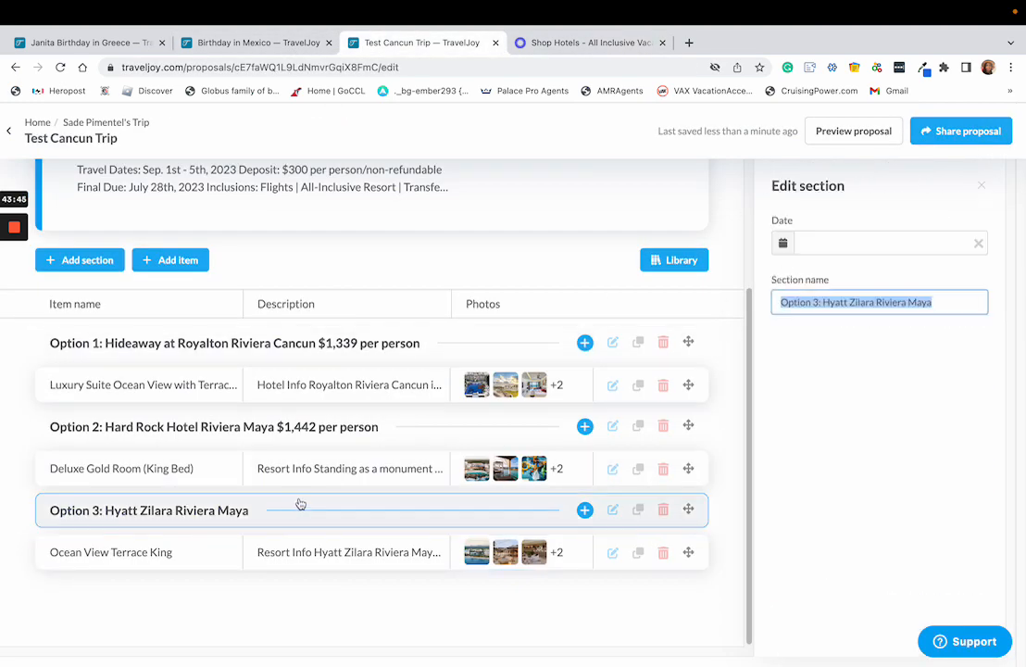
{"action": "left_click", "coordinate": [954, 297]}
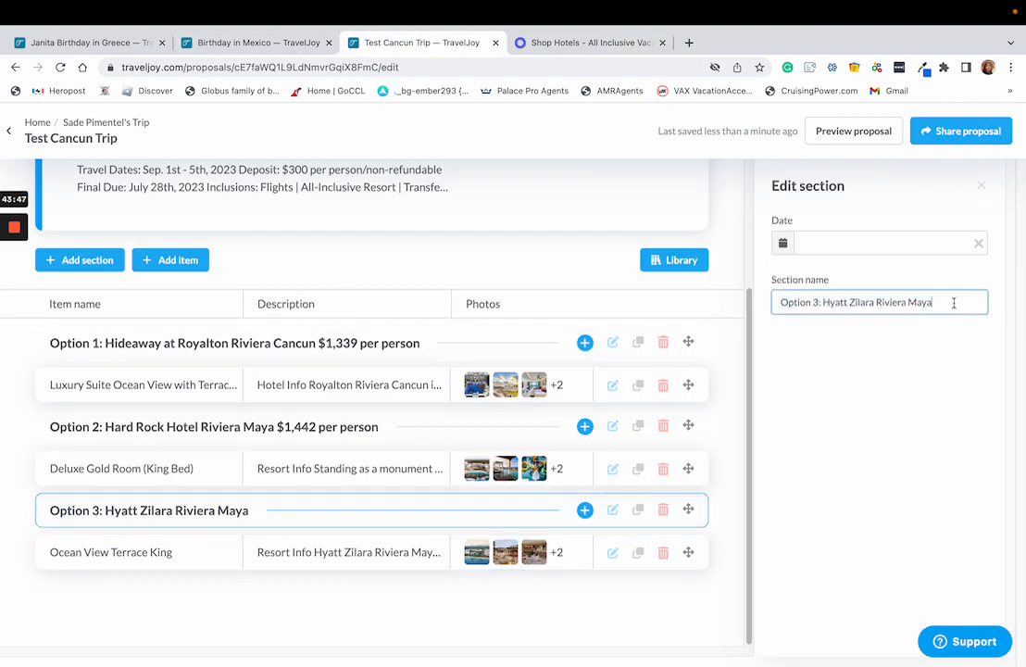
{"action": "type", "text": "$1,5"}
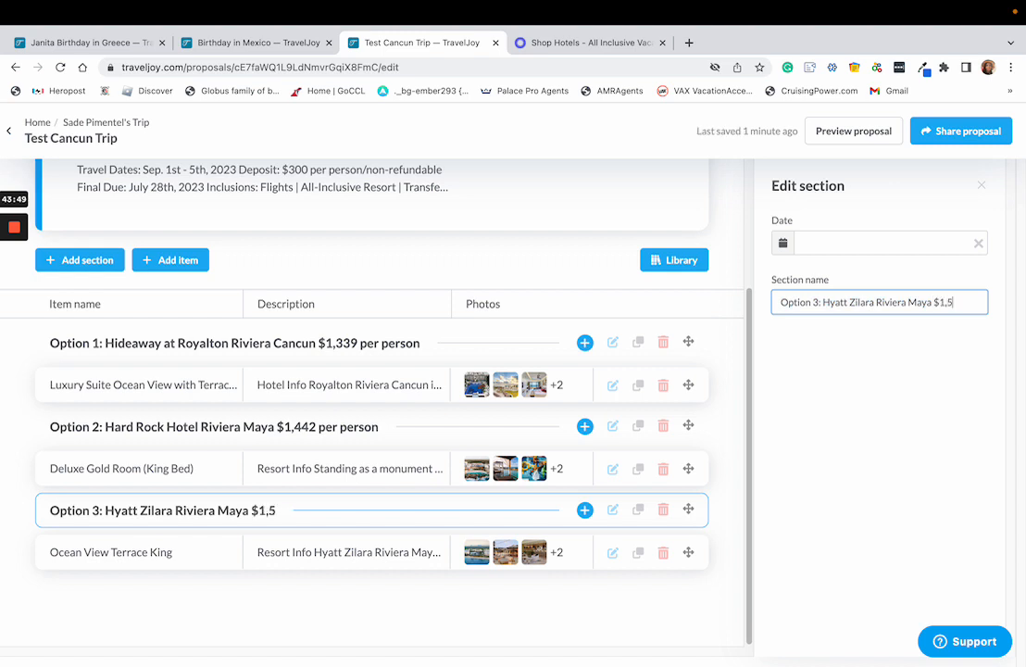
{"action": "type", "text": "70 per person"}
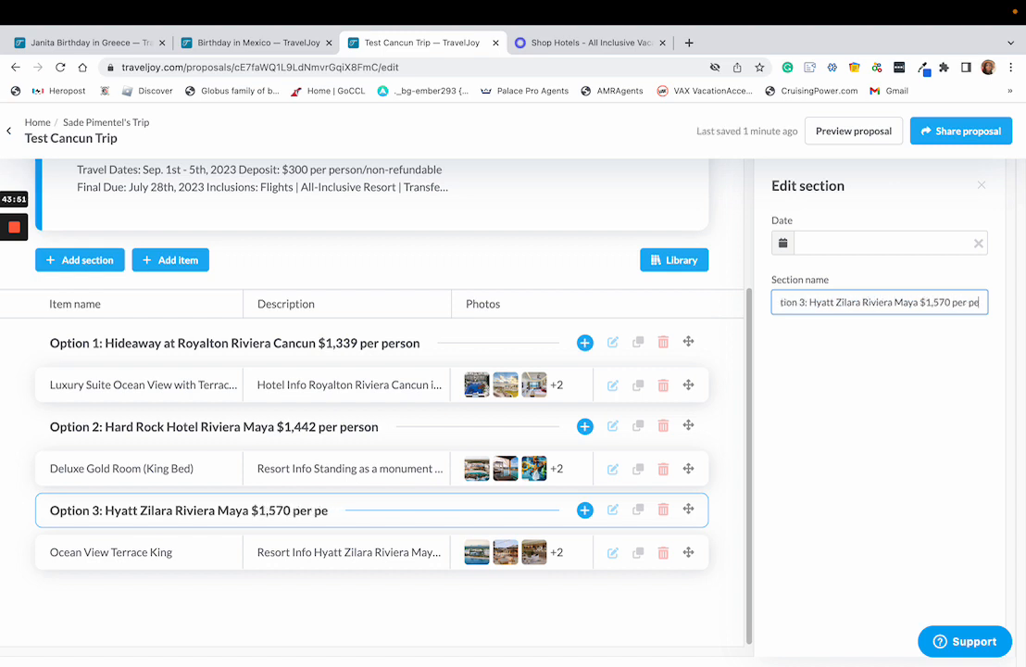
Copy the full Option 3 section name into the proposal intro as a new bullet below Option 1 under PACKAGE OPTIONS & RATES.
{"action": "triple_click", "coordinate": [861, 298]}
{"action": "key", "text": "super+c"}
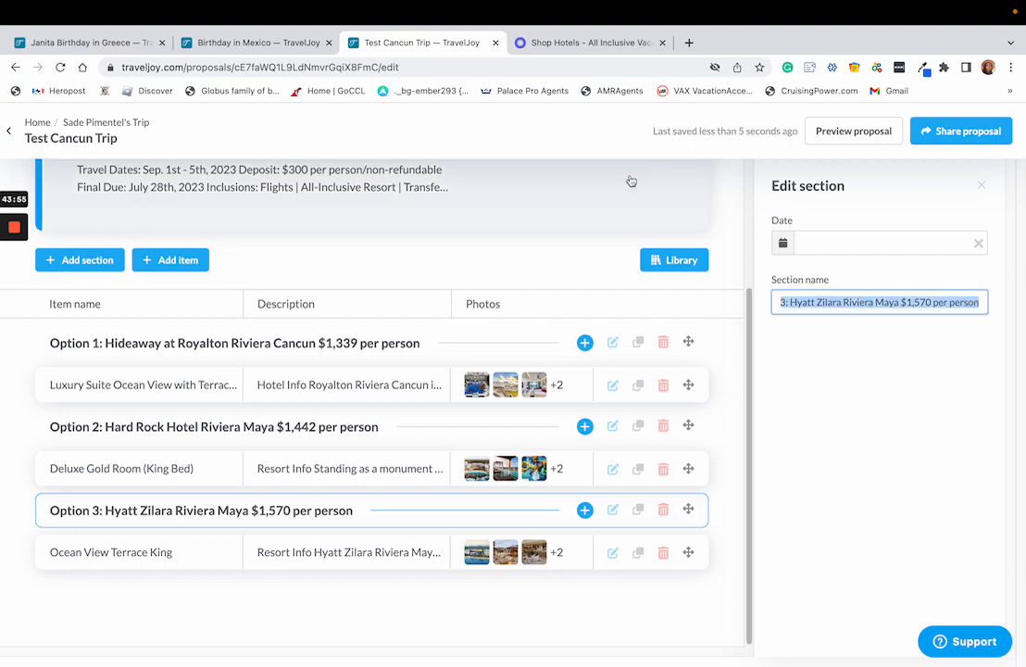
{"action": "left_click", "coordinate": [276, 192]}
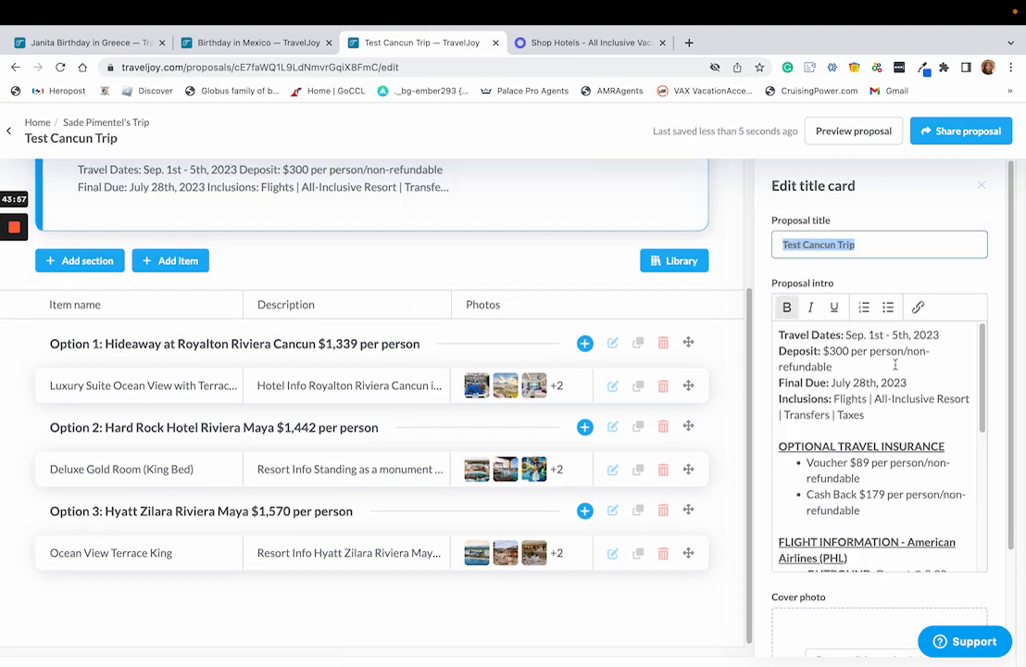
{"action": "scroll", "coordinate": [895, 407], "scroll_direction": "down", "scroll_amount": 5}
{"action": "scroll", "coordinate": [889, 426], "scroll_direction": "up", "scroll_amount": 5}
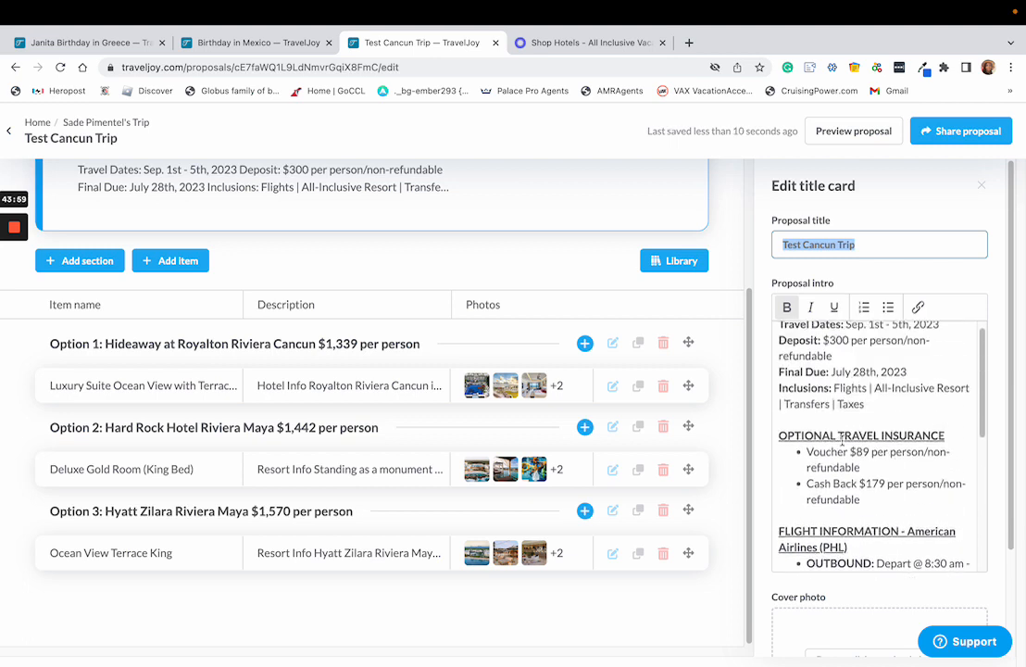
{"action": "scroll", "coordinate": [861, 463], "scroll_direction": "down", "scroll_amount": 1}
{"action": "scroll", "coordinate": [862, 426], "scroll_direction": "down", "scroll_amount": 1}
{"action": "scroll", "coordinate": [903, 431], "scroll_direction": "down", "scroll_amount": 10}
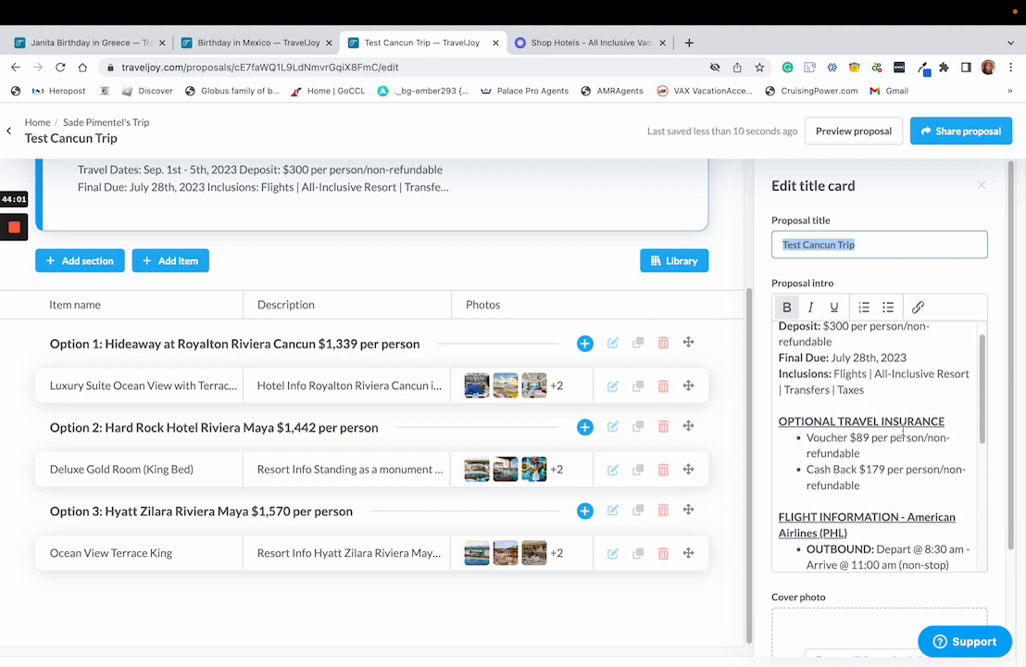
{"action": "left_click", "coordinate": [881, 411]}
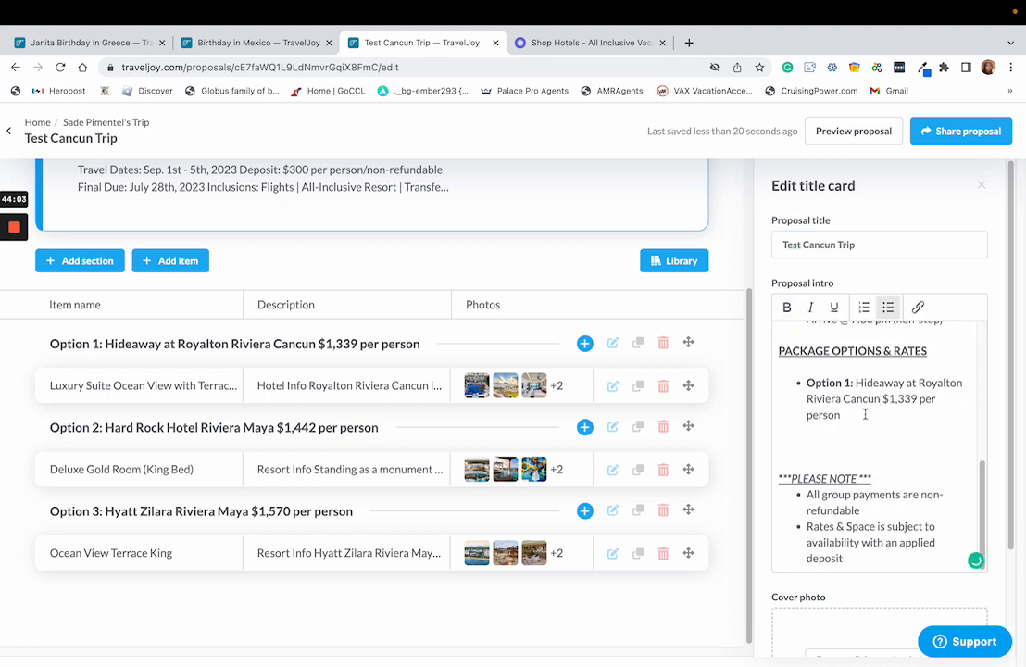
{"action": "key", "text": "Return"}
{"action": "key", "text": "super+v"}
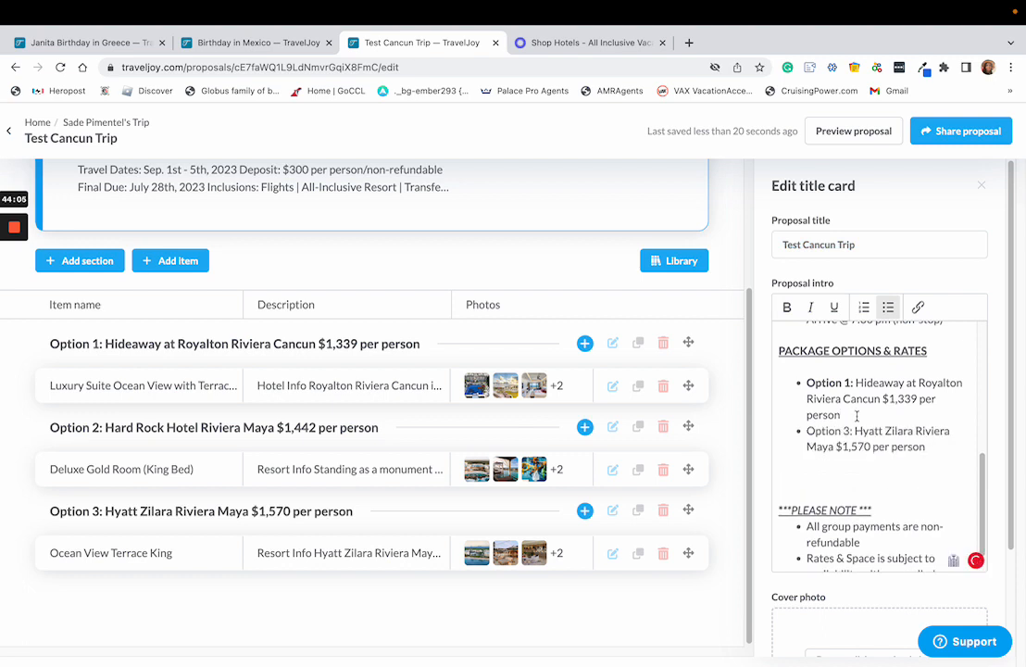
Copy the Option 2 Hard Rock Hotel section name into the proposal intro as a bullet between Option 1 and Option 3.
{"action": "left_click", "coordinate": [194, 426]}
{"action": "right_click", "coordinate": [871, 302]}
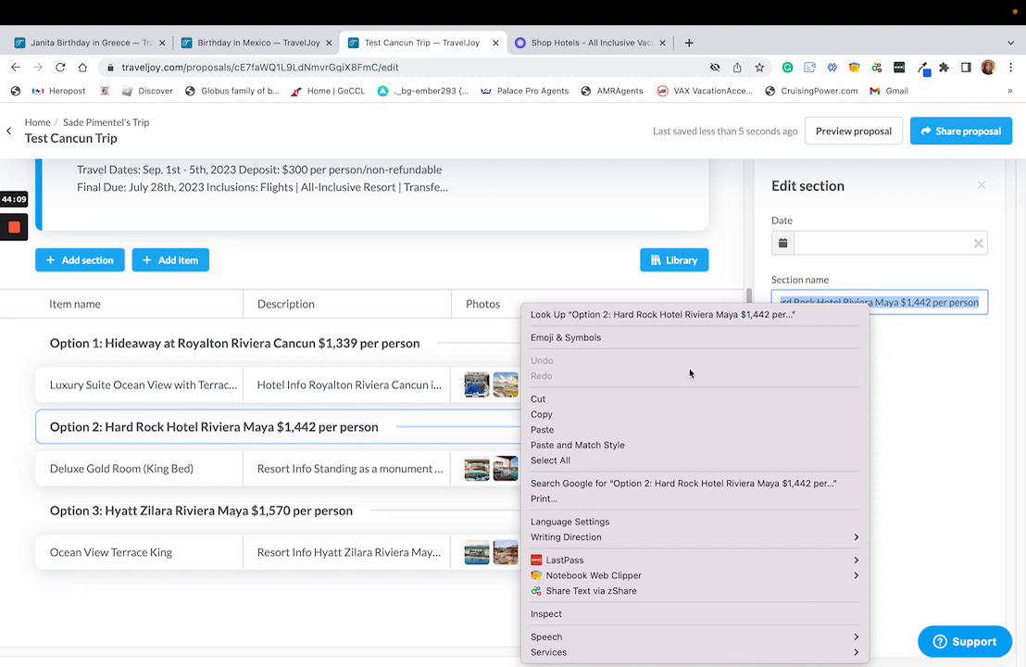
{"action": "left_click", "coordinate": [600, 413]}
{"action": "left_click", "coordinate": [287, 163]}
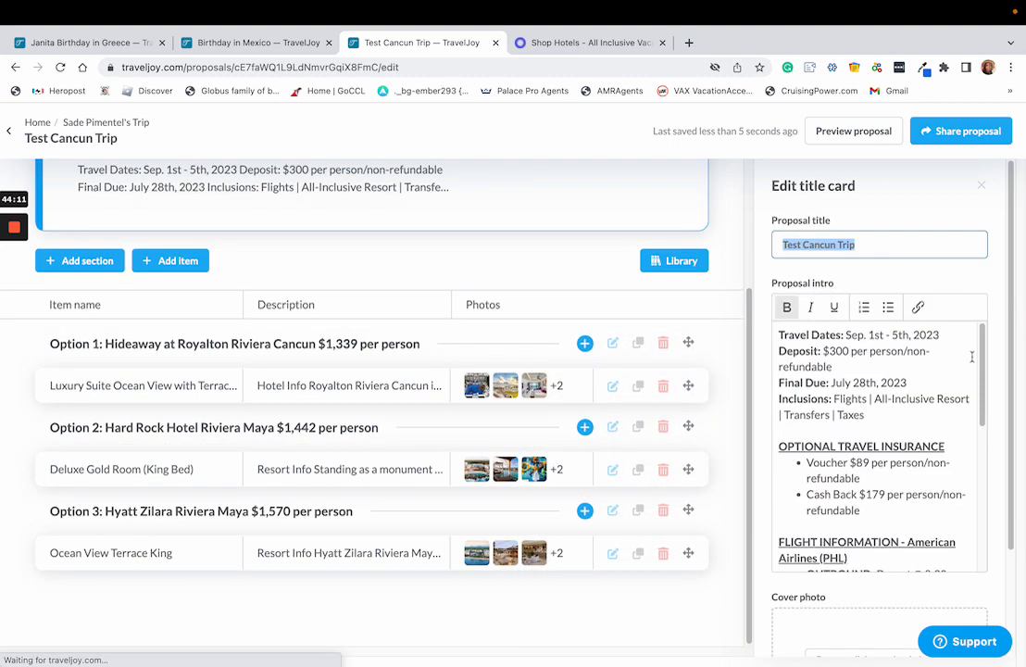
{"action": "scroll", "coordinate": [869, 478], "scroll_direction": "down", "scroll_amount": 6}
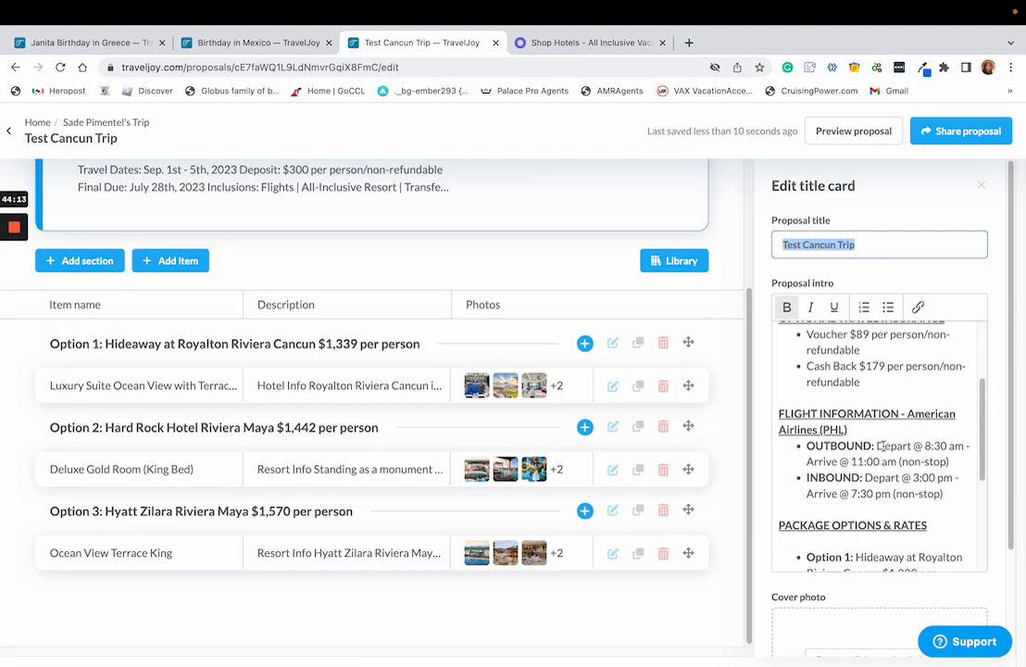
{"action": "left_click", "coordinate": [850, 413]}
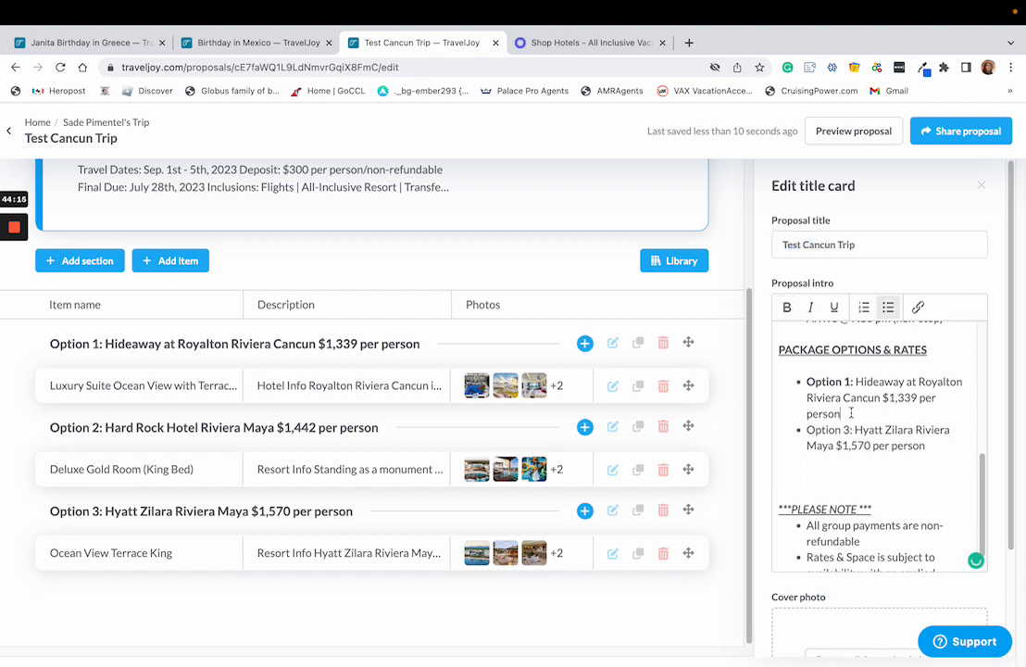
{"action": "key", "text": "Return"}
{"action": "key", "text": "ctrl+v"}
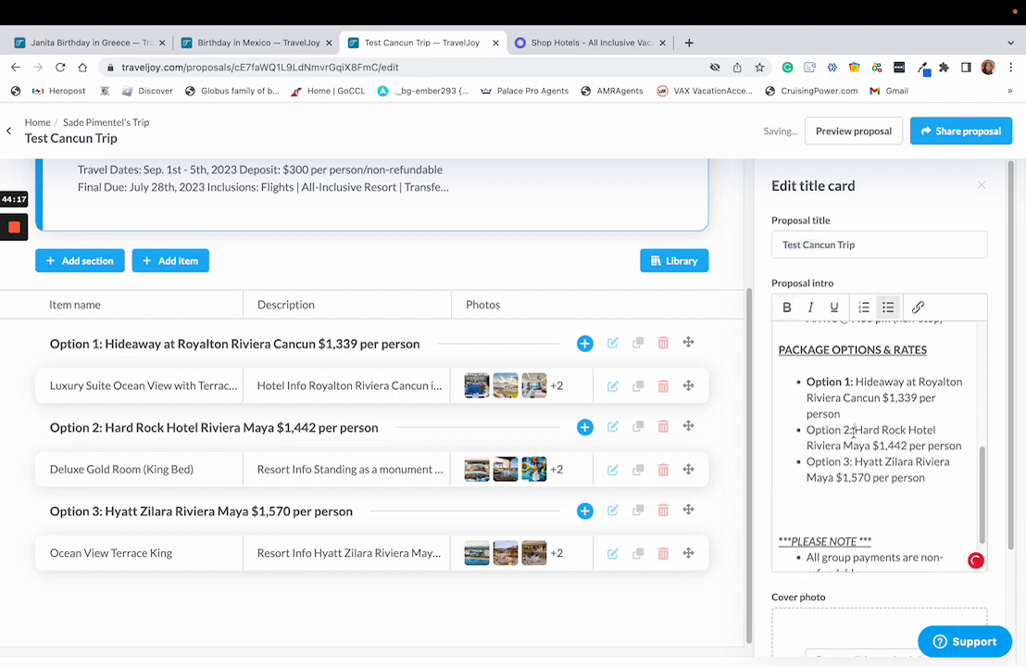
Make the "Option 2:" and "Option 3:" labels bold in the proposal intro's package rates list.
{"action": "left_click_drag", "start_coordinate": [853, 429], "coordinate": [807, 430]}
{"action": "left_click", "coordinate": [784, 308]}
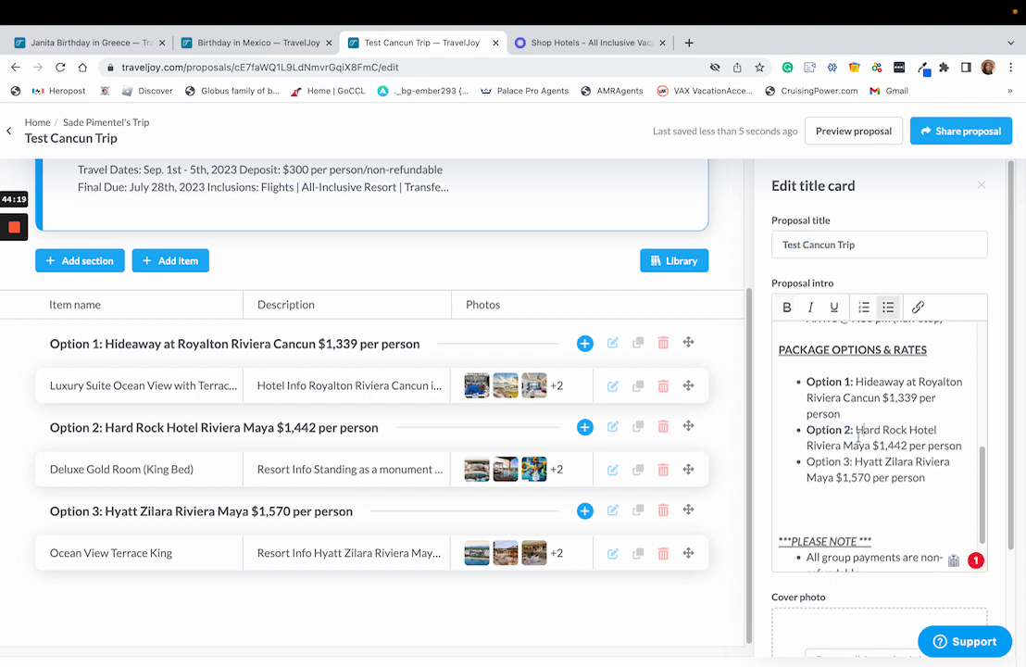
{"action": "left_click_drag", "start_coordinate": [853, 461], "coordinate": [807, 461]}
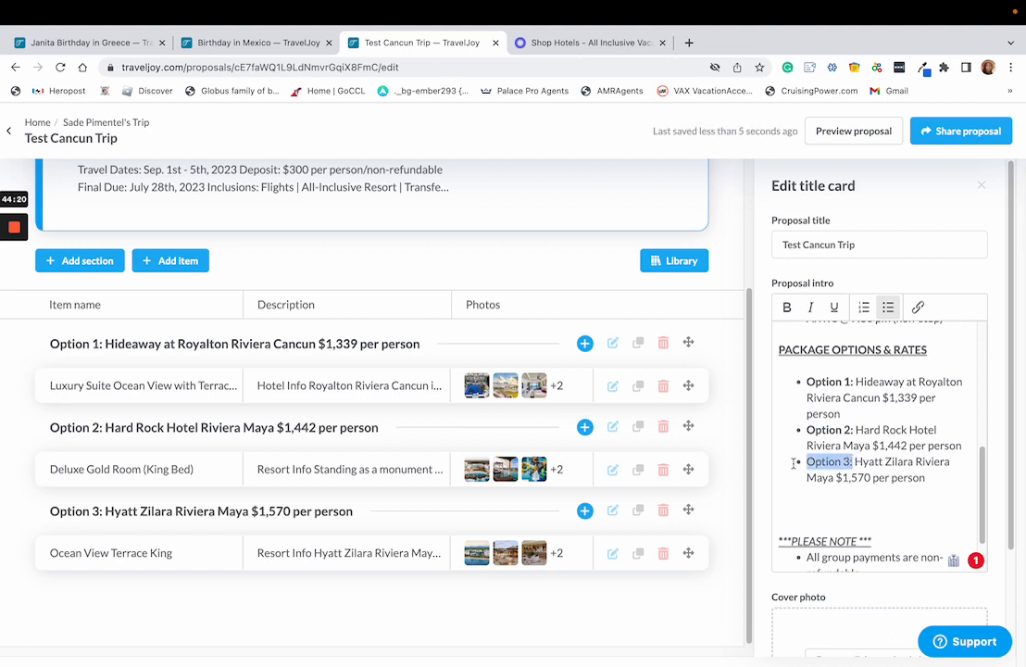
{"action": "left_click", "coordinate": [786, 308]}
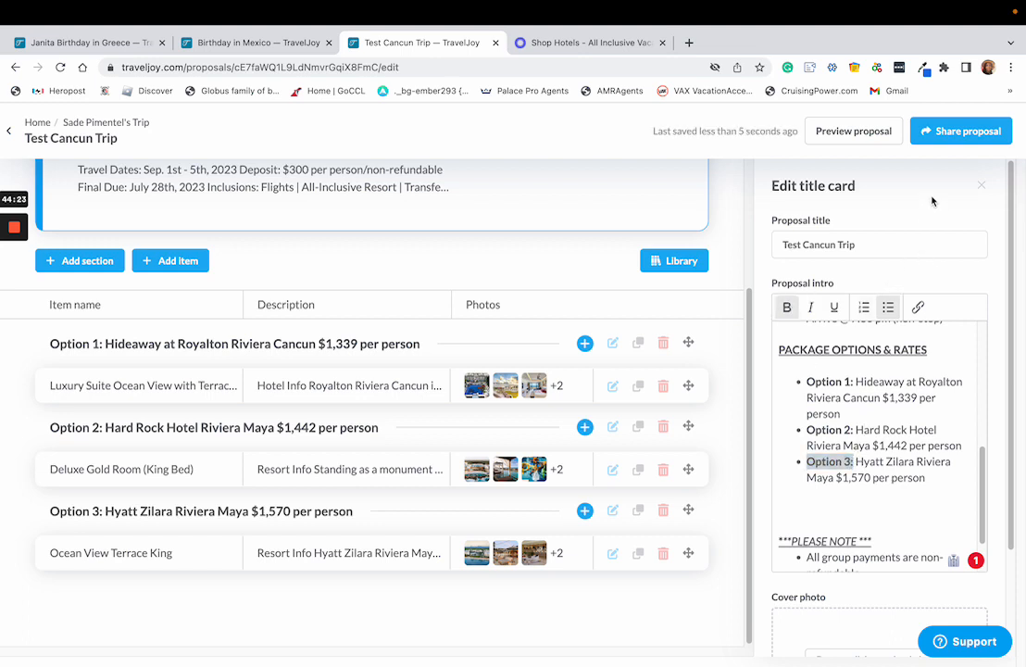
Review the three option section names, plus the description and photos of the Luxury Suite Ocean View item under Option 1.
{"action": "scroll", "coordinate": [499, 294], "scroll_direction": "up", "scroll_amount": 1}
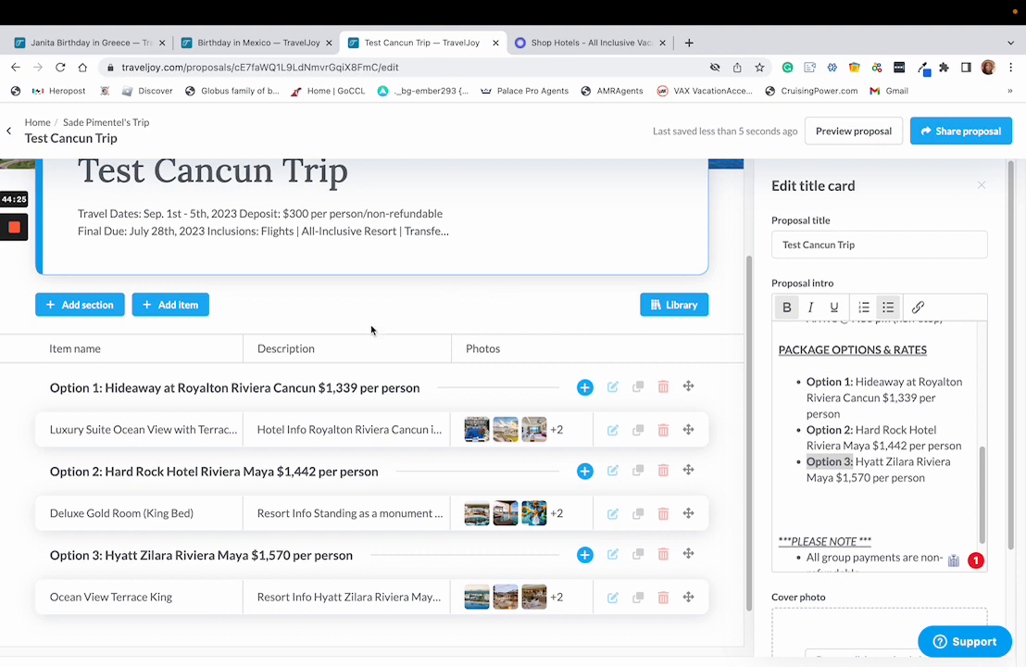
{"action": "left_click", "coordinate": [51, 389]}
{"action": "left_click", "coordinate": [67, 476]}
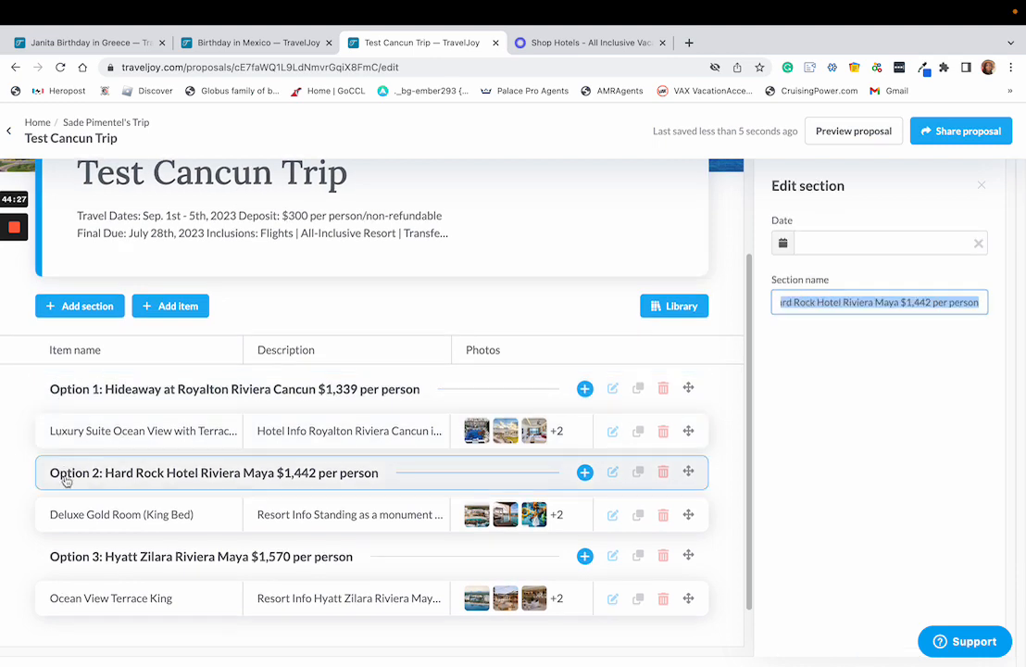
{"action": "left_click", "coordinate": [69, 555]}
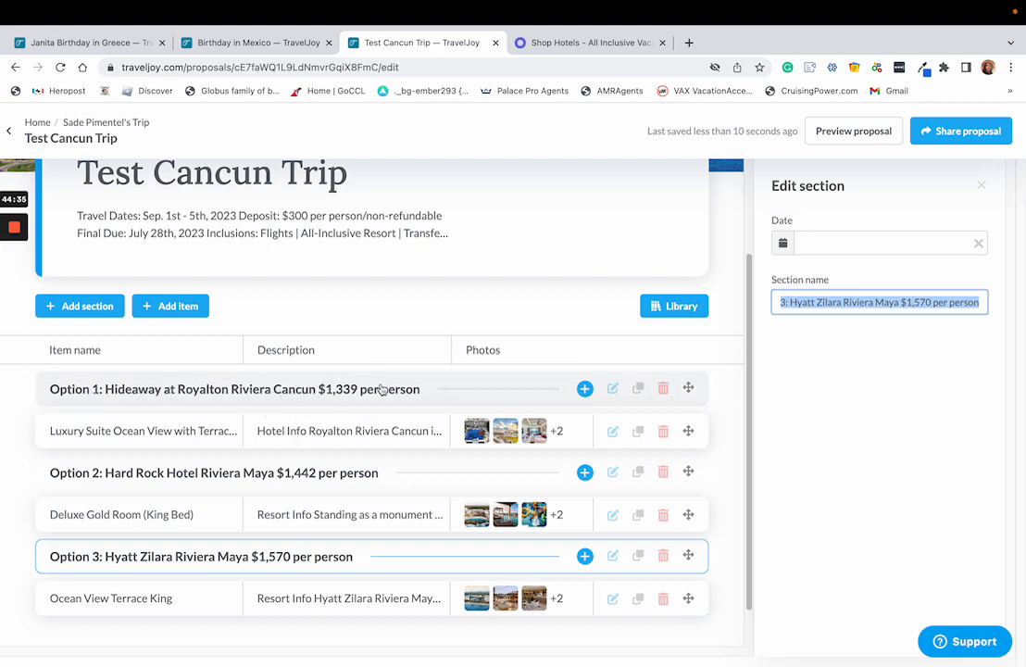
{"action": "left_click", "coordinate": [79, 443]}
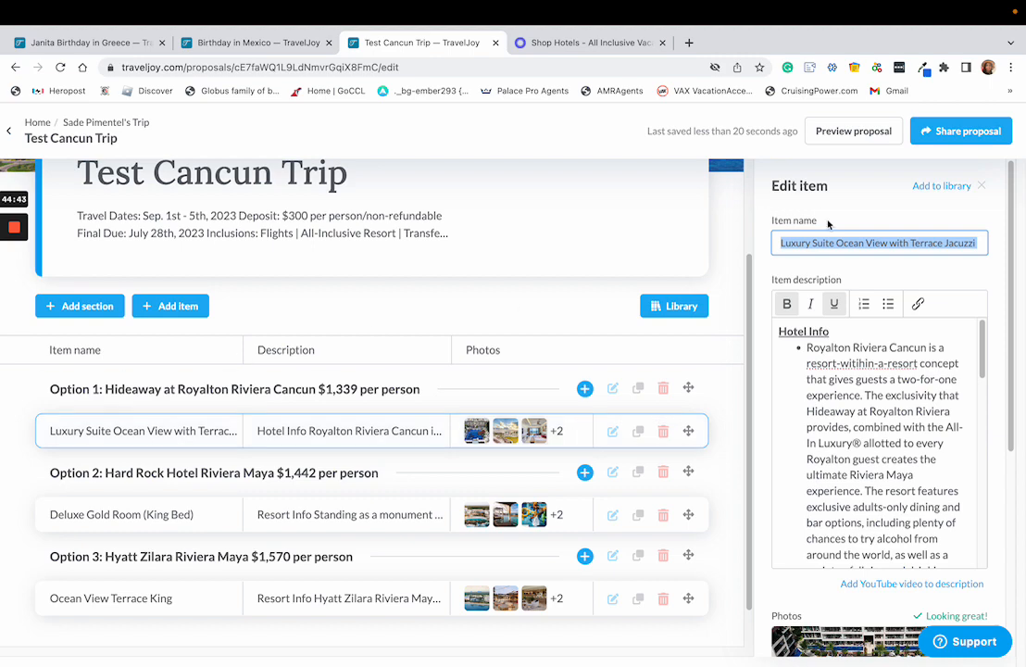
{"action": "scroll", "coordinate": [829, 381], "scroll_direction": "down", "scroll_amount": 10}
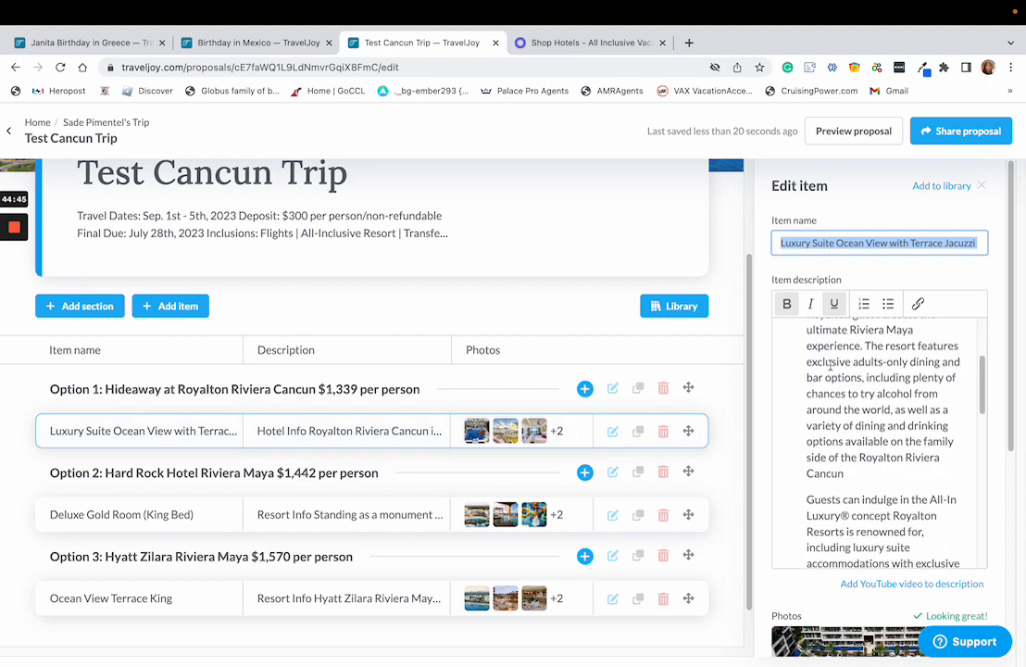
{"action": "scroll", "coordinate": [836, 373], "scroll_direction": "down", "scroll_amount": 10}
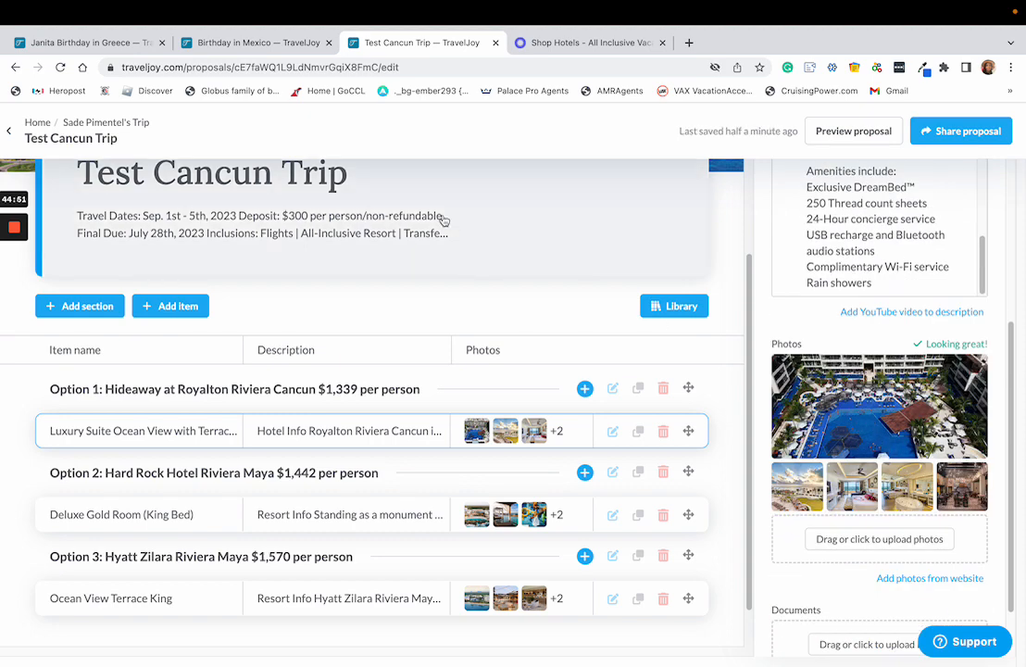
Review the title card's proposal intro, from deposit and final due date through travel insurance, flight information and package rates.
{"action": "left_click", "coordinate": [340, 222]}
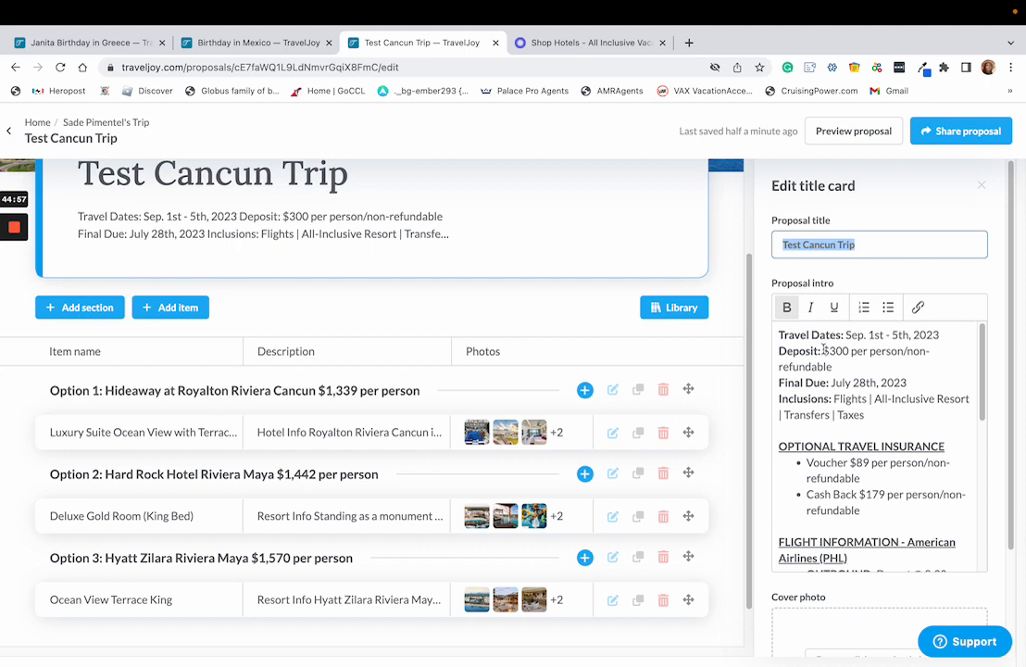
{"action": "left_click", "coordinate": [823, 350]}
{"action": "left_click_drag", "start_coordinate": [830, 383], "coordinate": [784, 383]}
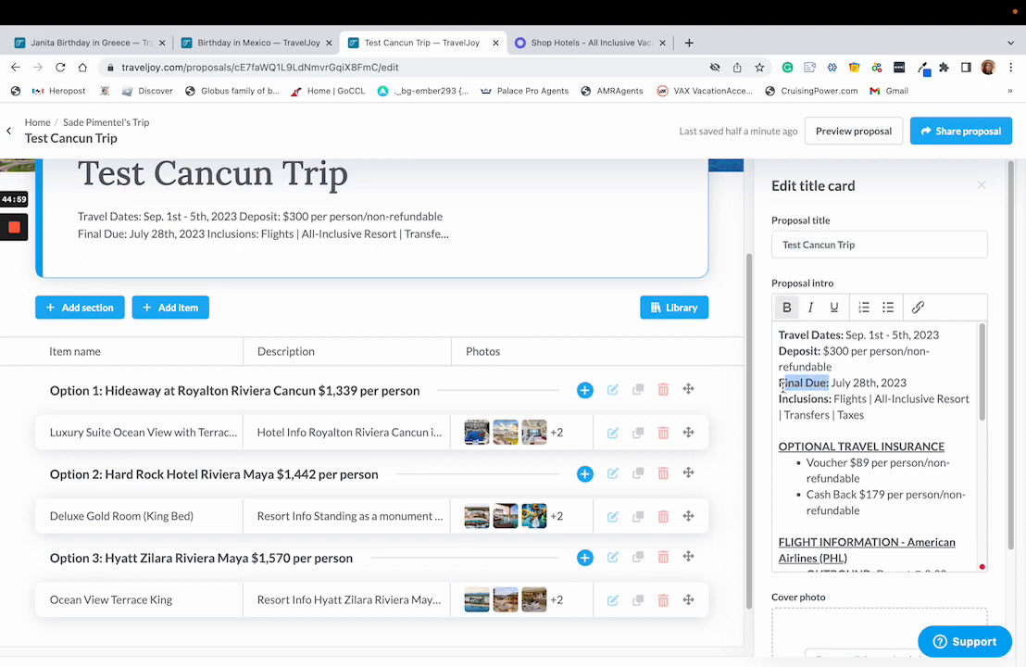
{"action": "left_click", "coordinate": [873, 423]}
{"action": "scroll", "coordinate": [880, 453], "scroll_direction": "down", "scroll_amount": 1}
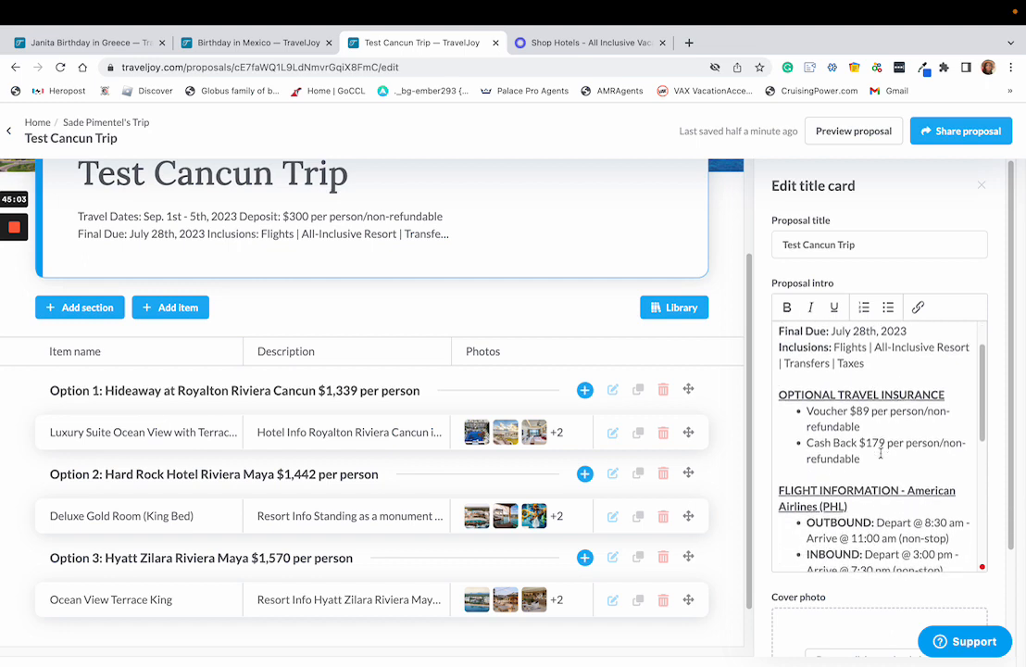
{"action": "scroll", "coordinate": [861, 459], "scroll_direction": "down", "scroll_amount": 1}
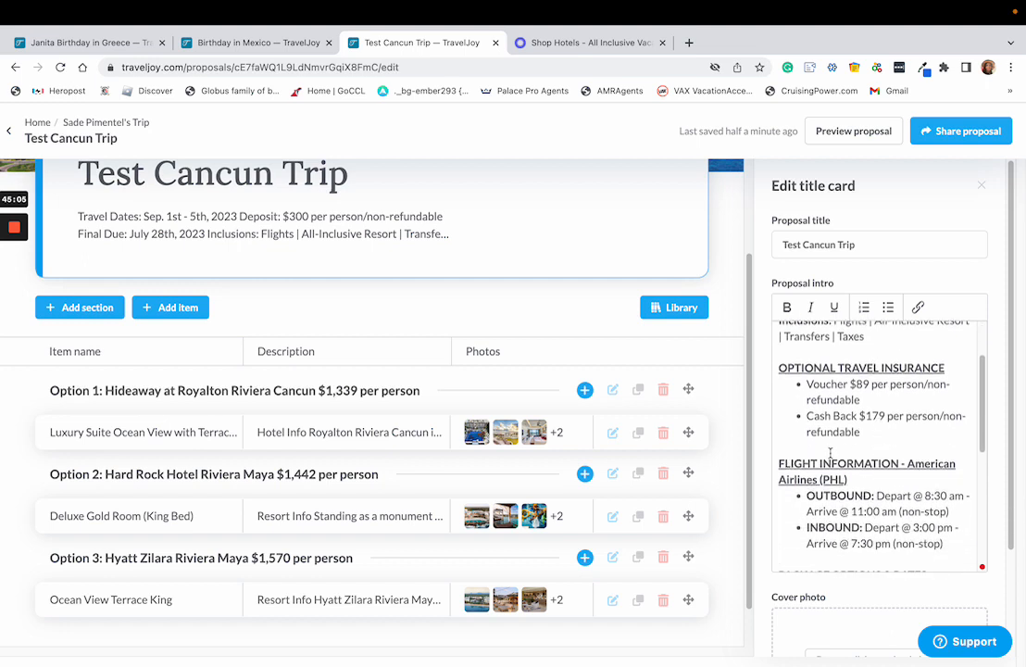
{"action": "left_click_drag", "start_coordinate": [862, 481], "coordinate": [820, 480]}
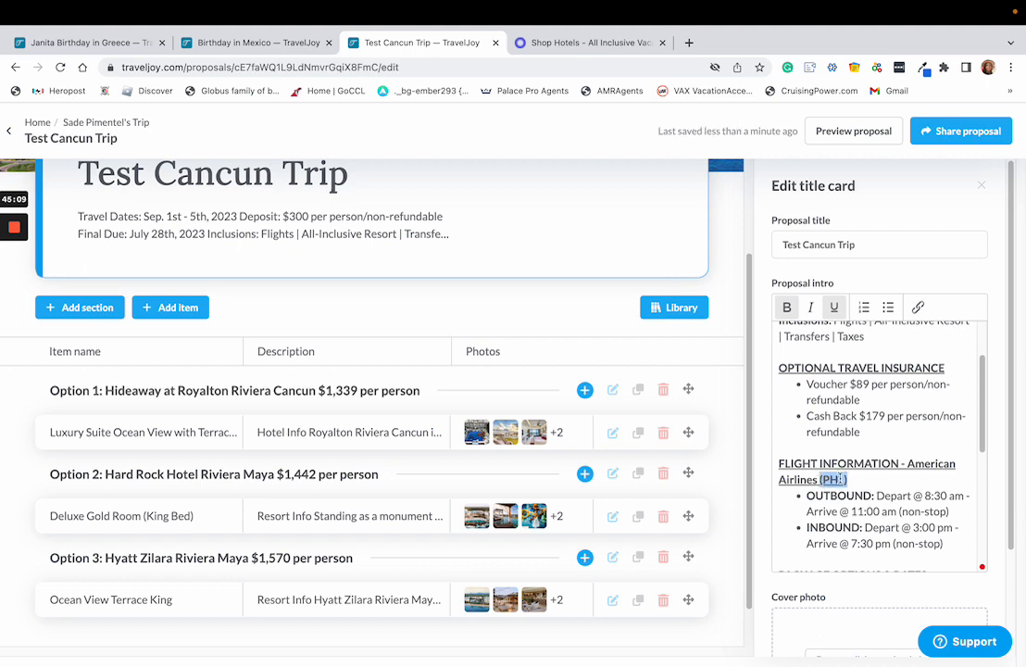
{"action": "scroll", "coordinate": [852, 435], "scroll_direction": "down", "scroll_amount": 3}
{"action": "left_click", "coordinate": [856, 408]}
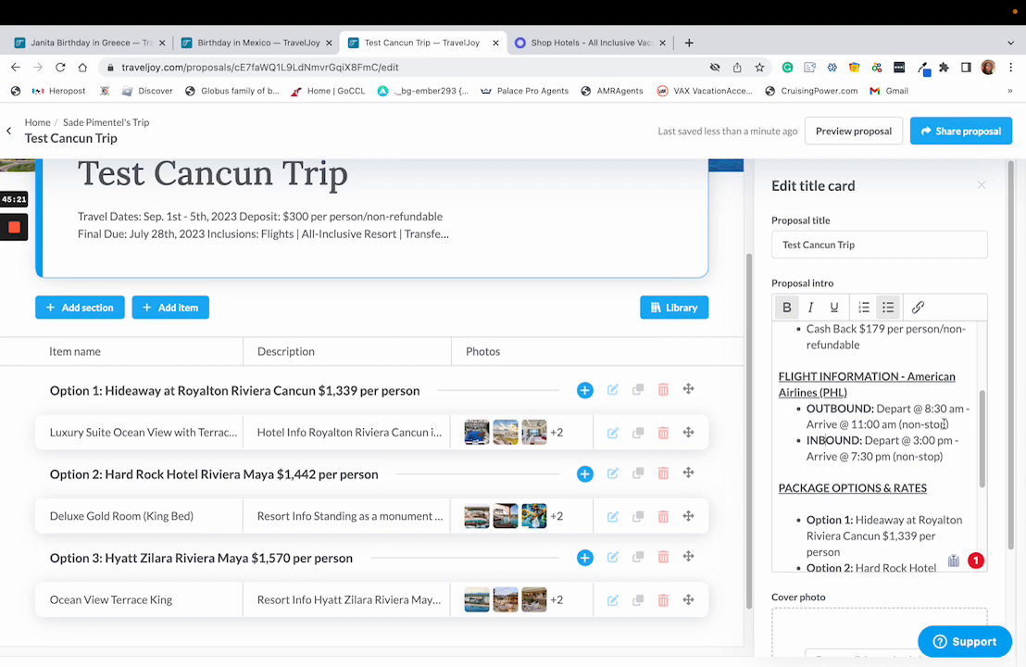
{"action": "scroll", "coordinate": [944, 423], "scroll_direction": "down", "scroll_amount": 3}
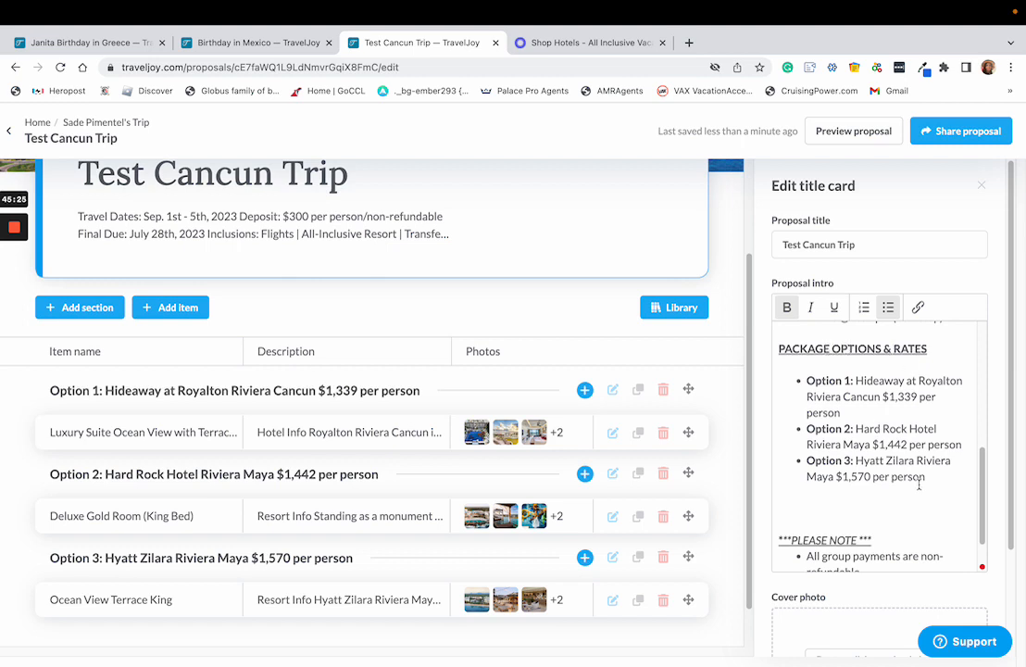
{"action": "left_click_drag", "start_coordinate": [919, 486], "coordinate": [776, 378]}
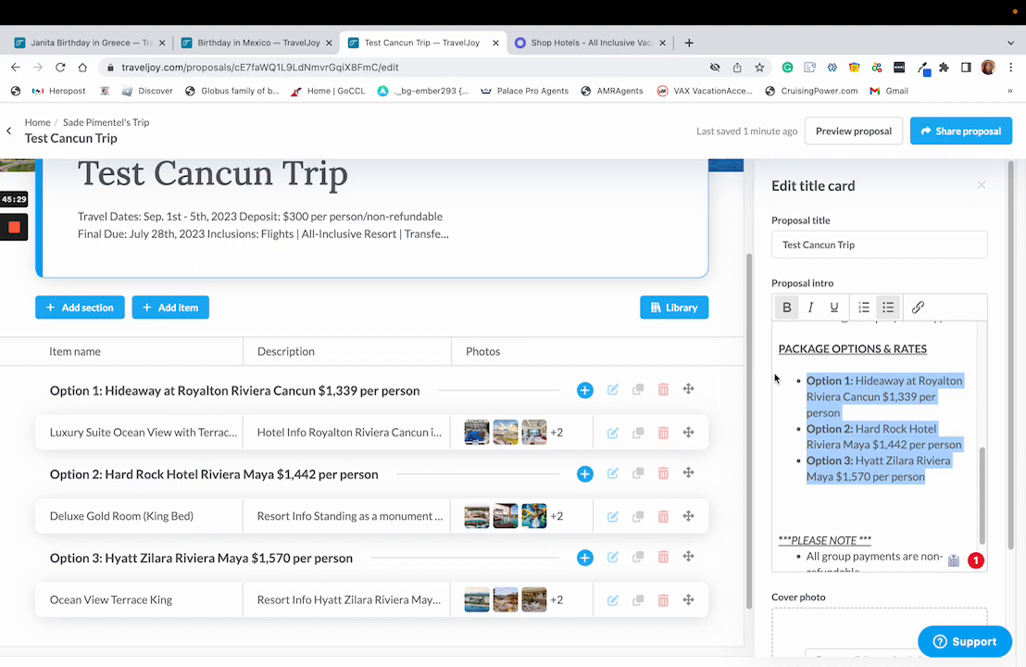
Accept the Grammarly suggestion to add a period after "deposit" in the last PLEASE NOTE bullet of the proposal intro.
{"action": "scroll", "coordinate": [857, 432], "scroll_direction": "down", "scroll_amount": 3}
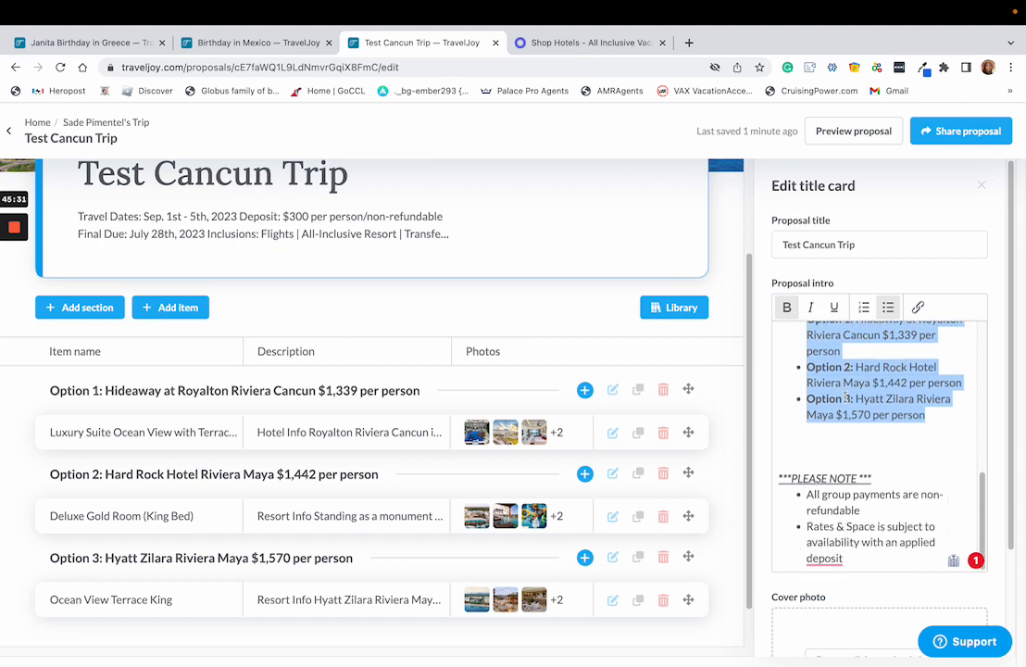
{"action": "mouse_move", "coordinate": [827, 526]}
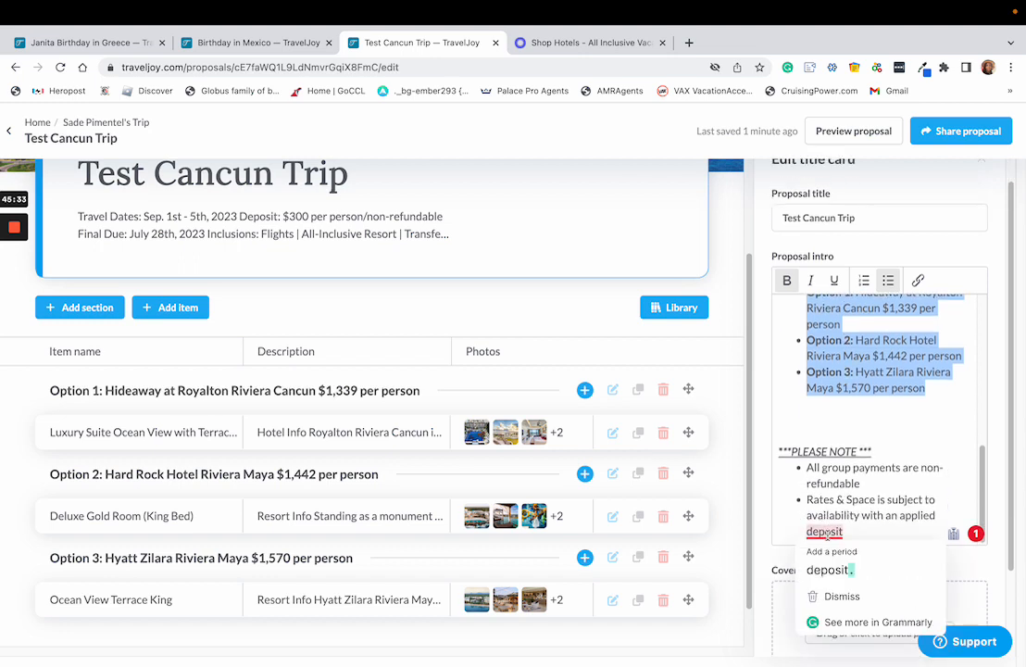
{"action": "left_click", "coordinate": [820, 568]}
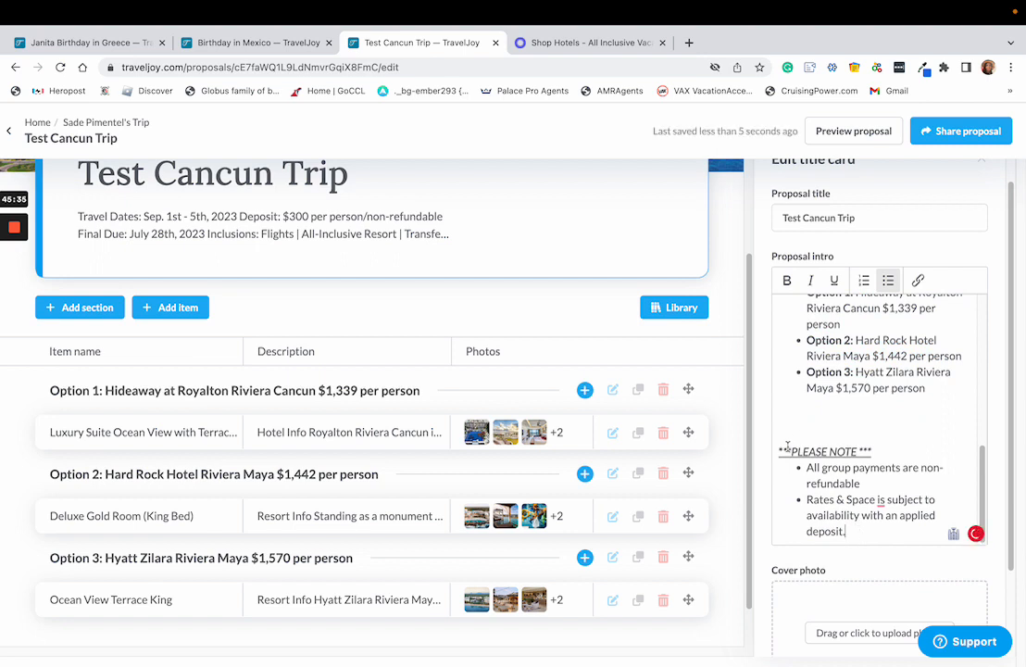
Check the PLEASE NOTE terms, then switch to the Vacation Express booking page and open its Hotel Cancellation Policies in a new tab.
{"action": "left_click_drag", "start_coordinate": [778, 451], "coordinate": [867, 533]}
{"action": "left_click", "coordinate": [866, 521]}
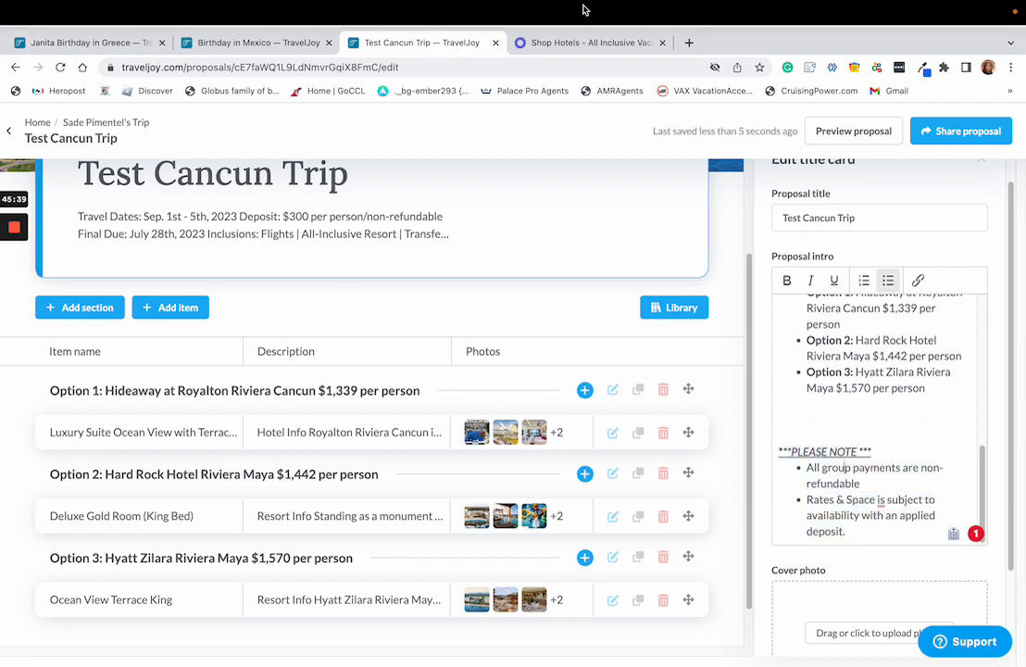
{"action": "left_click", "coordinate": [584, 64]}
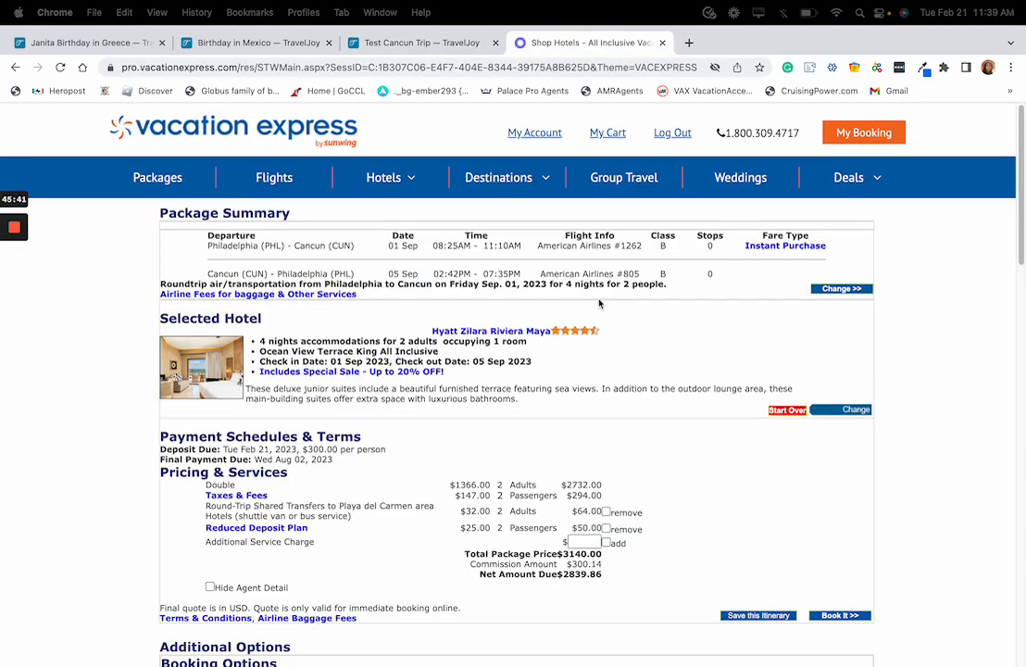
{"action": "scroll", "coordinate": [460, 335], "scroll_direction": "down", "scroll_amount": 5}
{"action": "scroll", "coordinate": [461, 335], "scroll_direction": "down", "scroll_amount": 3}
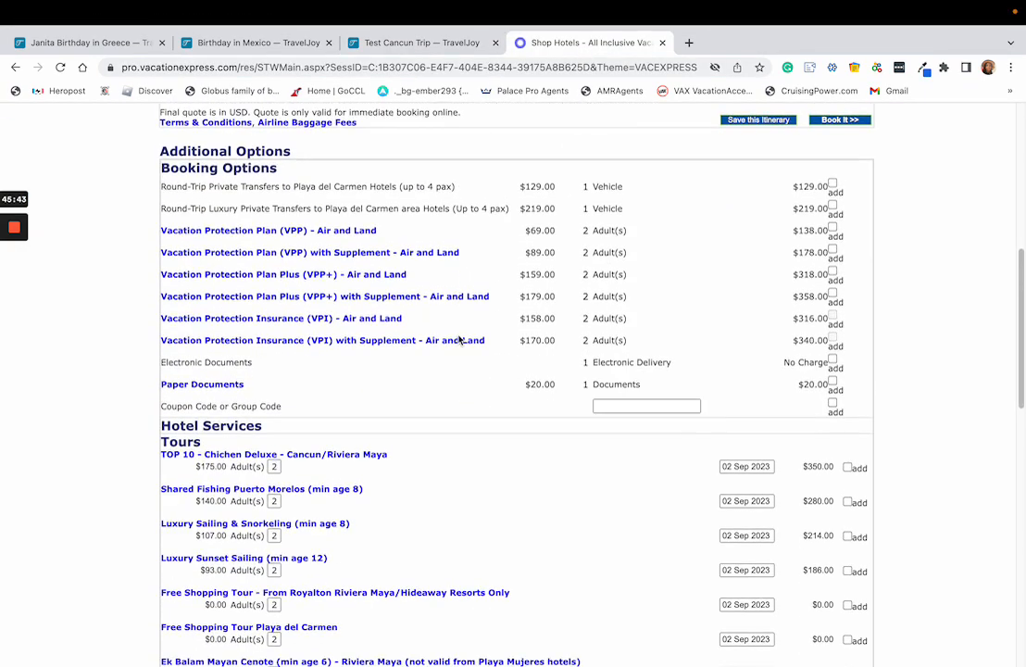
{"action": "scroll", "coordinate": [455, 332], "scroll_direction": "down", "scroll_amount": 10}
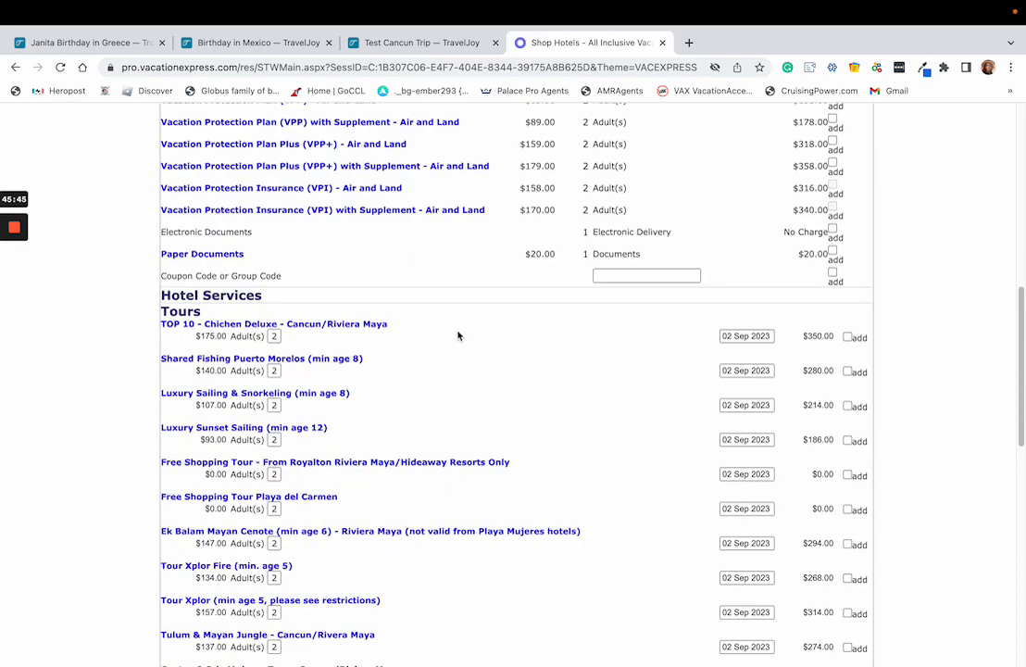
{"action": "scroll", "coordinate": [457, 335], "scroll_direction": "up", "scroll_amount": 13}
{"action": "scroll", "coordinate": [455, 326], "scroll_direction": "down", "scroll_amount": 13}
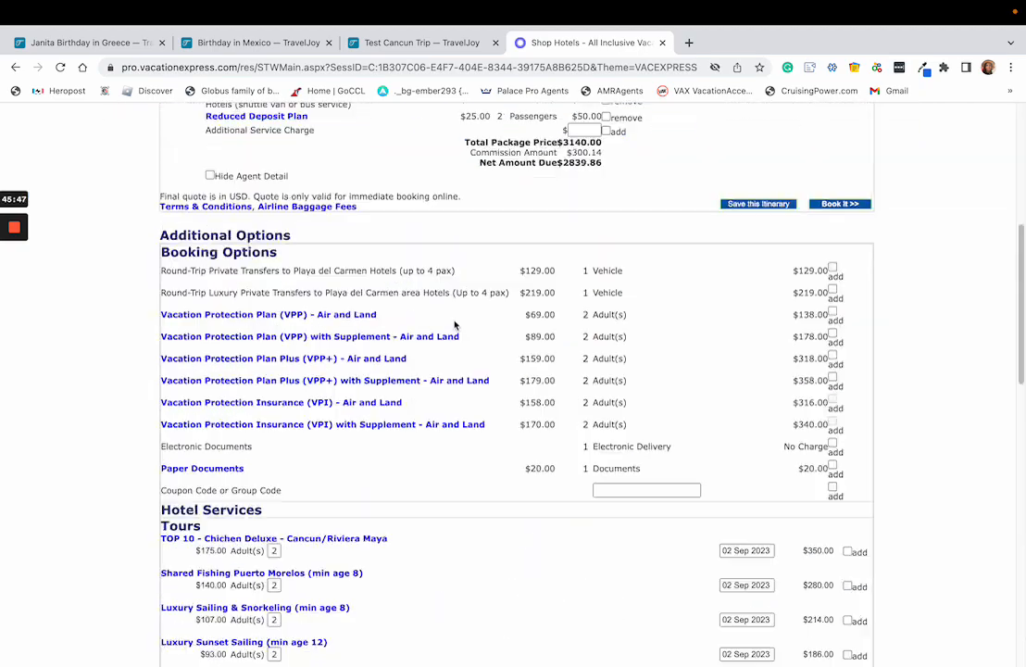
{"action": "scroll", "coordinate": [484, 419], "scroll_direction": "up", "scroll_amount": 10}
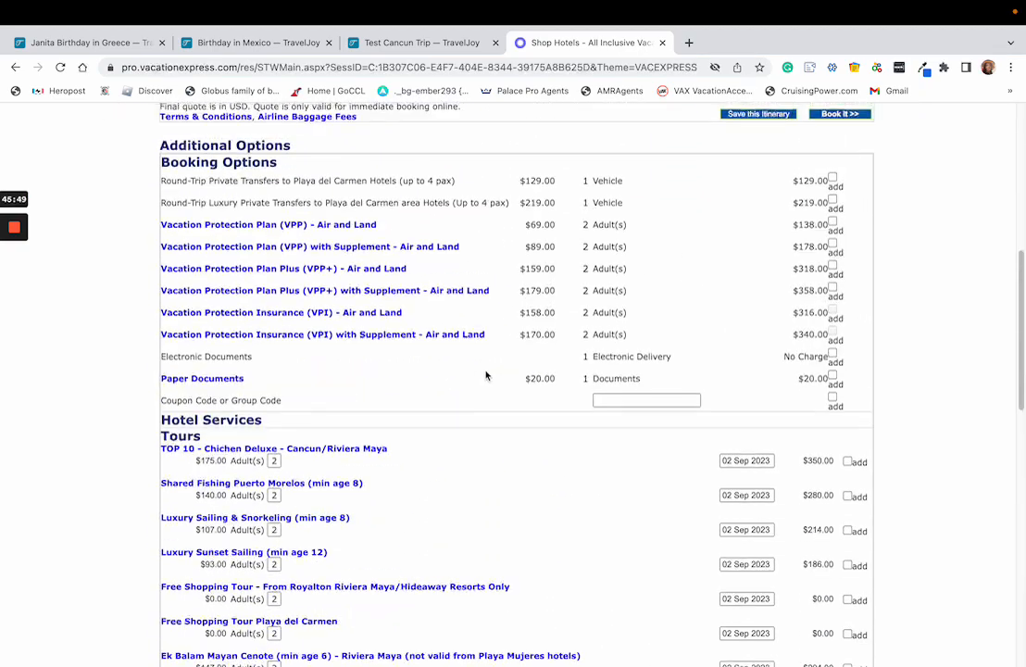
{"action": "scroll", "coordinate": [485, 374], "scroll_direction": "down", "scroll_amount": 10}
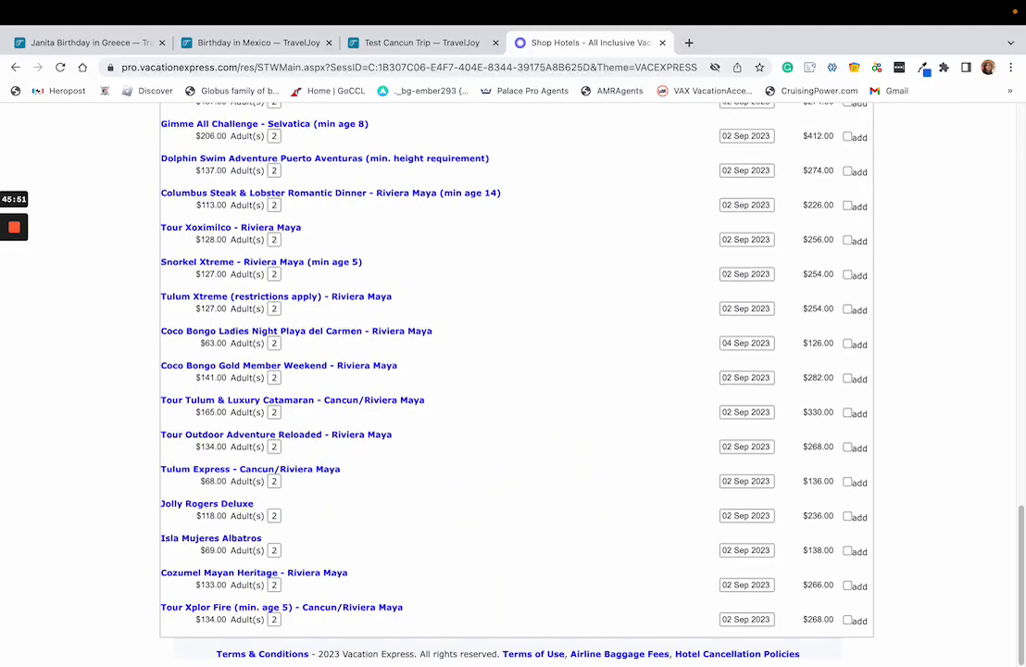
{"action": "right_click", "coordinate": [712, 654]}
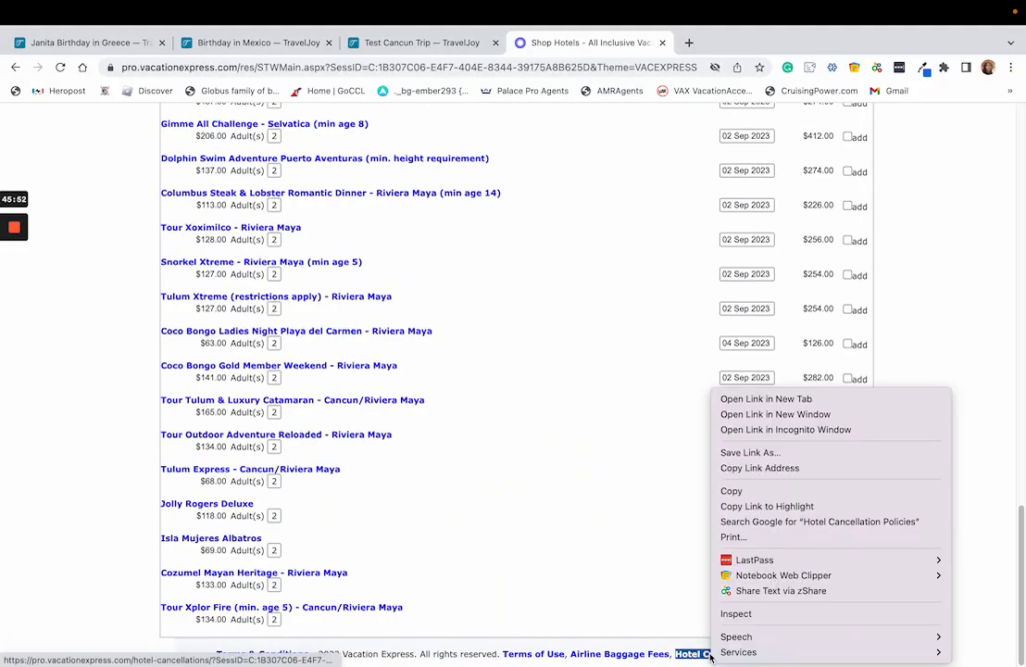
{"action": "left_click", "coordinate": [765, 398]}
Return to the Test Cancun Trip proposal in TravelJoy and preview it.
{"action": "scroll", "coordinate": [664, 352], "scroll_direction": "up", "scroll_amount": 5}
{"action": "scroll", "coordinate": [648, 380], "scroll_direction": "up", "scroll_amount": 15}
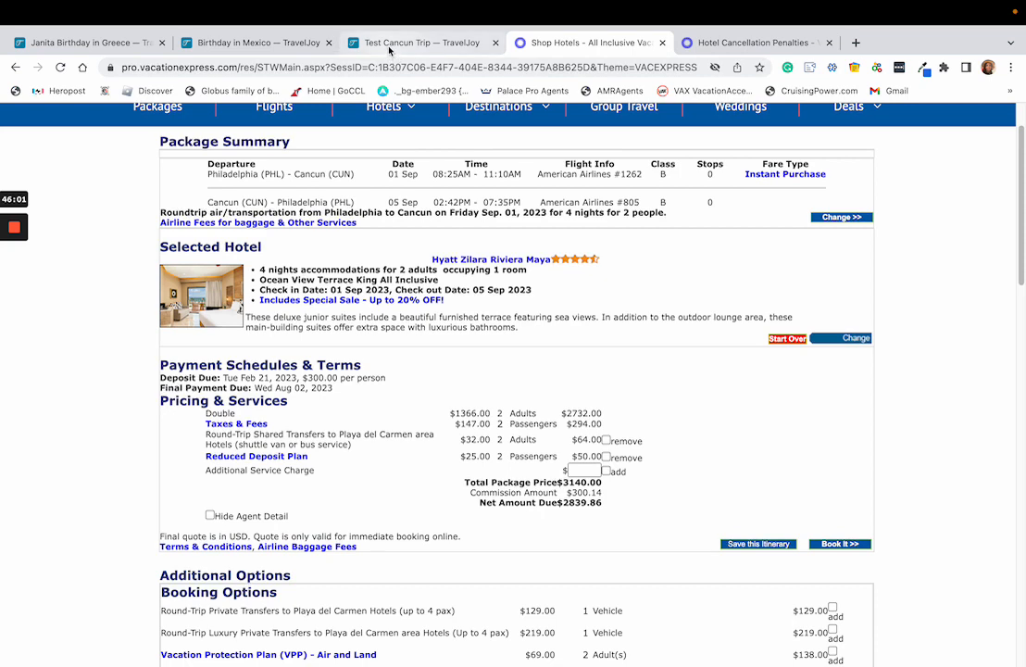
{"action": "left_click", "coordinate": [339, 45]}
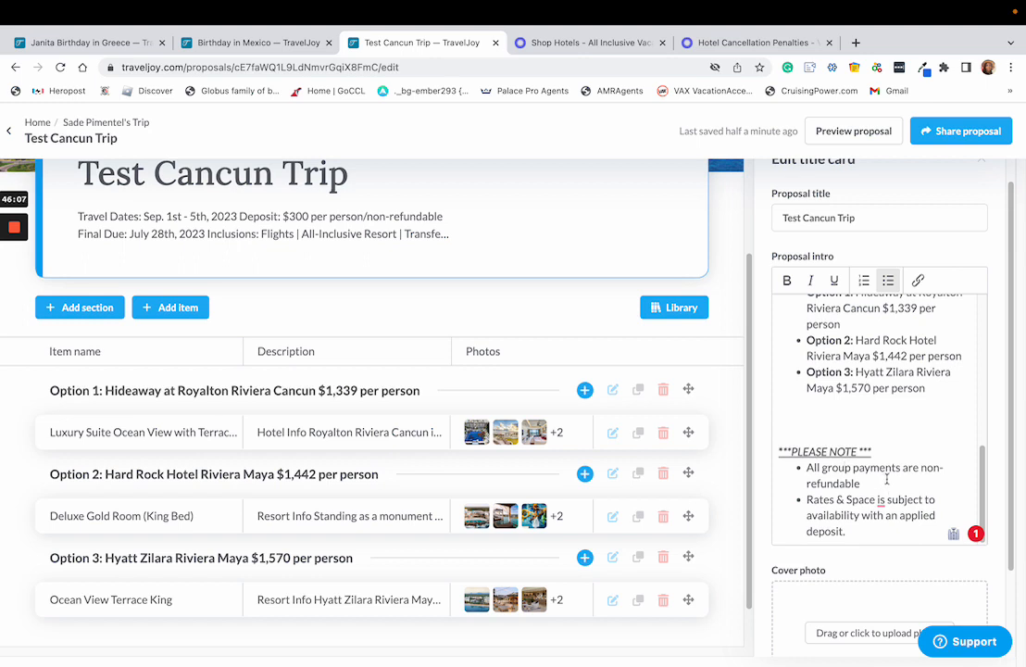
{"action": "scroll", "coordinate": [886, 479], "scroll_direction": "down", "scroll_amount": 1}
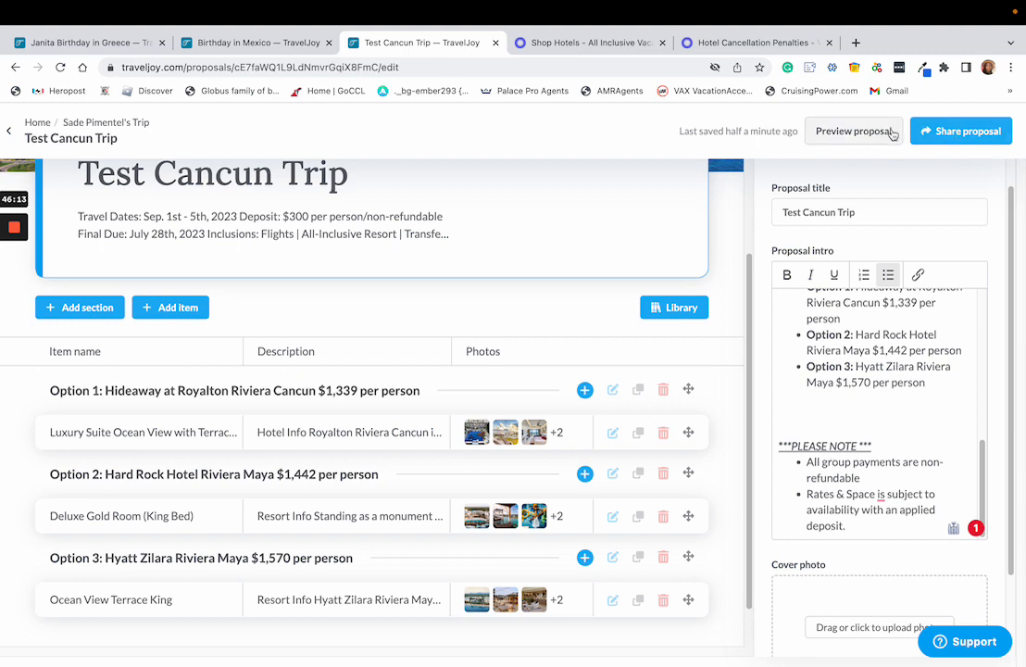
{"action": "scroll", "coordinate": [421, 278], "scroll_direction": "up", "scroll_amount": 3}
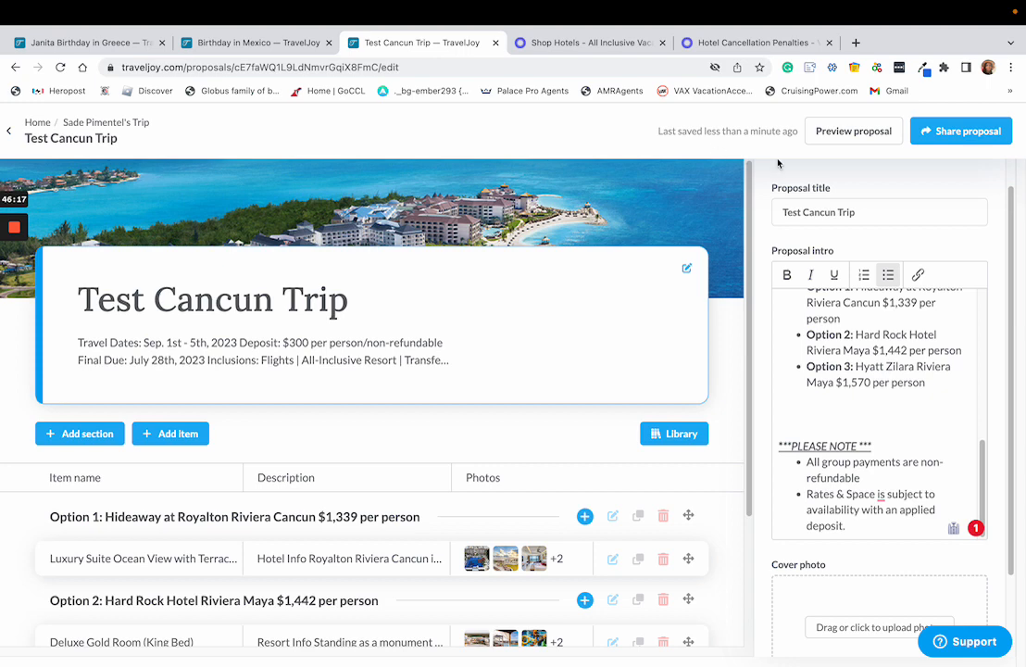
{"action": "left_click", "coordinate": [830, 132]}
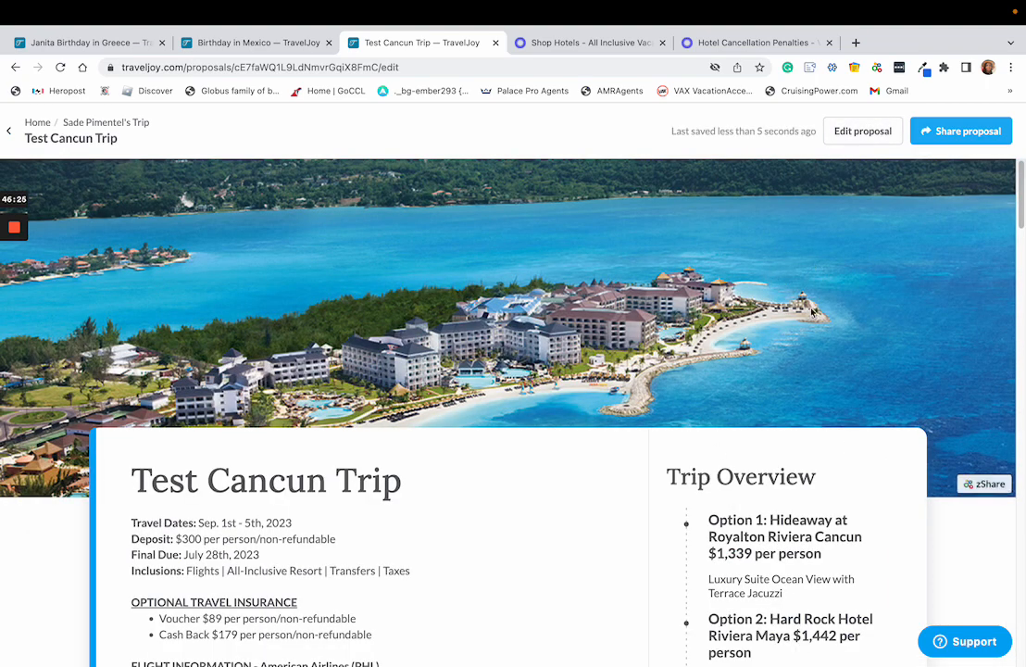
Review the previewed proposal intro, covering the title, travel dates, deposit, final due date, inclusions and optional travel insurance.
{"action": "scroll", "coordinate": [513, 338], "scroll_direction": "down", "scroll_amount": 3}
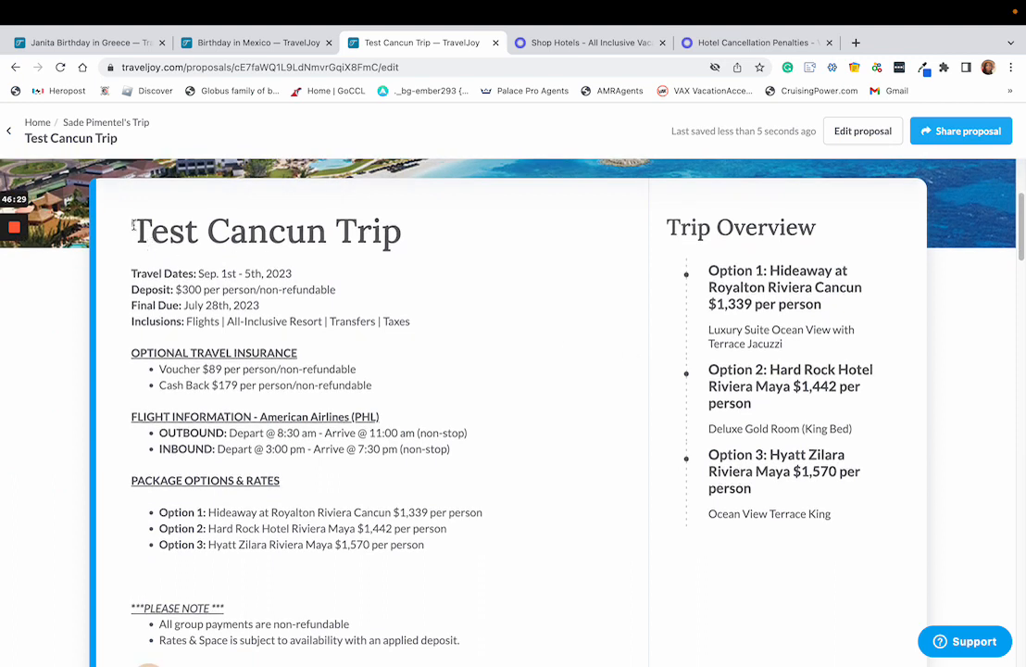
{"action": "left_click_drag", "start_coordinate": [130, 227], "coordinate": [407, 234]}
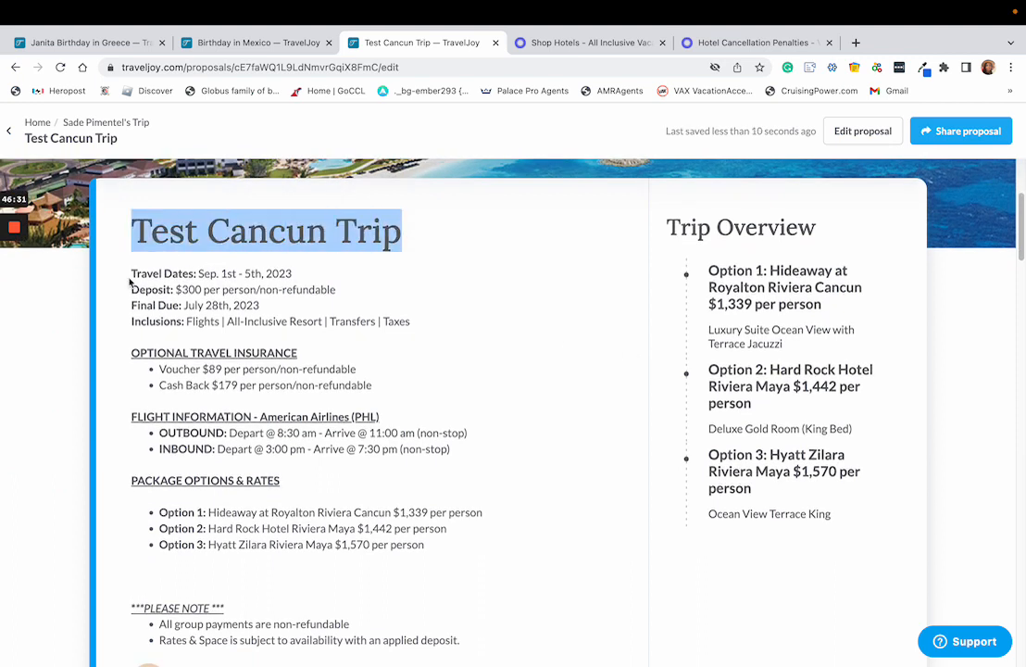
{"action": "left_click_drag", "start_coordinate": [131, 273], "coordinate": [279, 274]}
{"action": "left_click", "coordinate": [161, 290]}
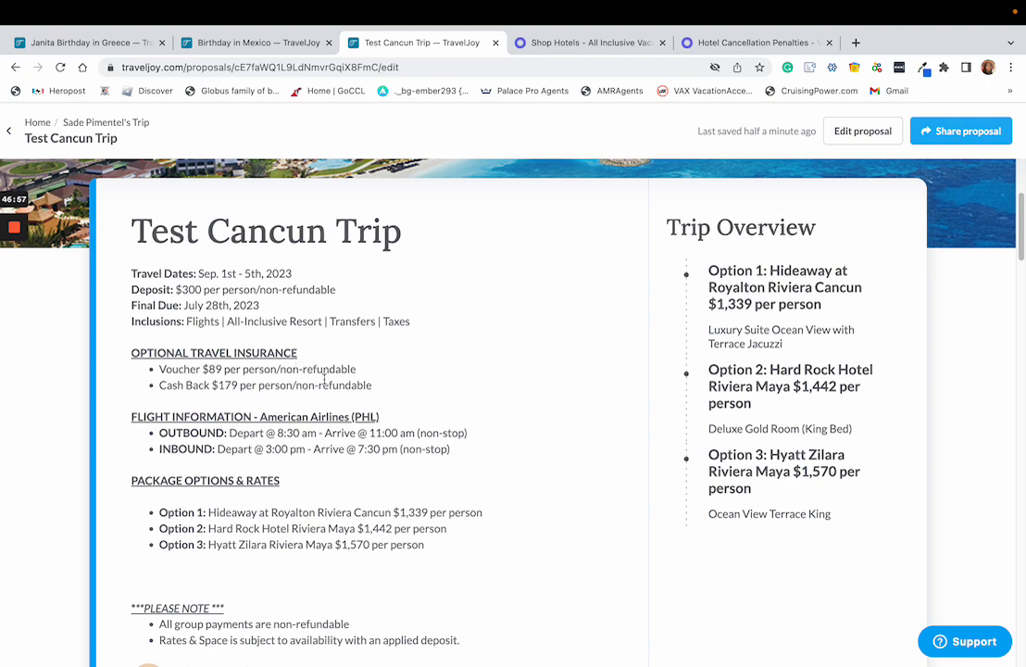
{"action": "scroll", "coordinate": [325, 380], "scroll_direction": "down", "scroll_amount": 1}
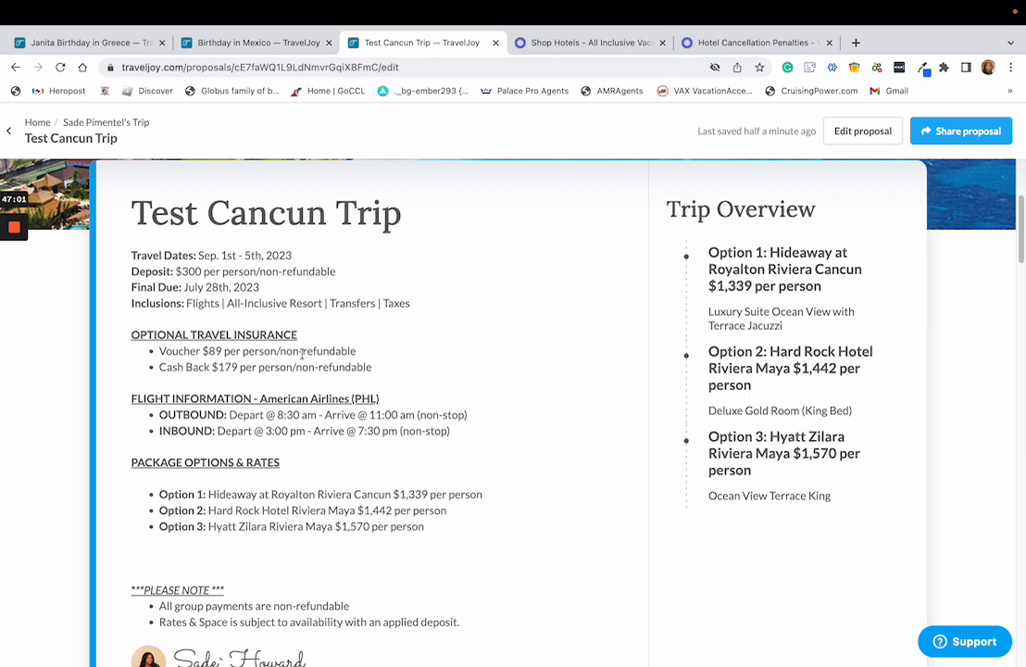
{"action": "scroll", "coordinate": [302, 353], "scroll_direction": "down", "scroll_amount": 4}
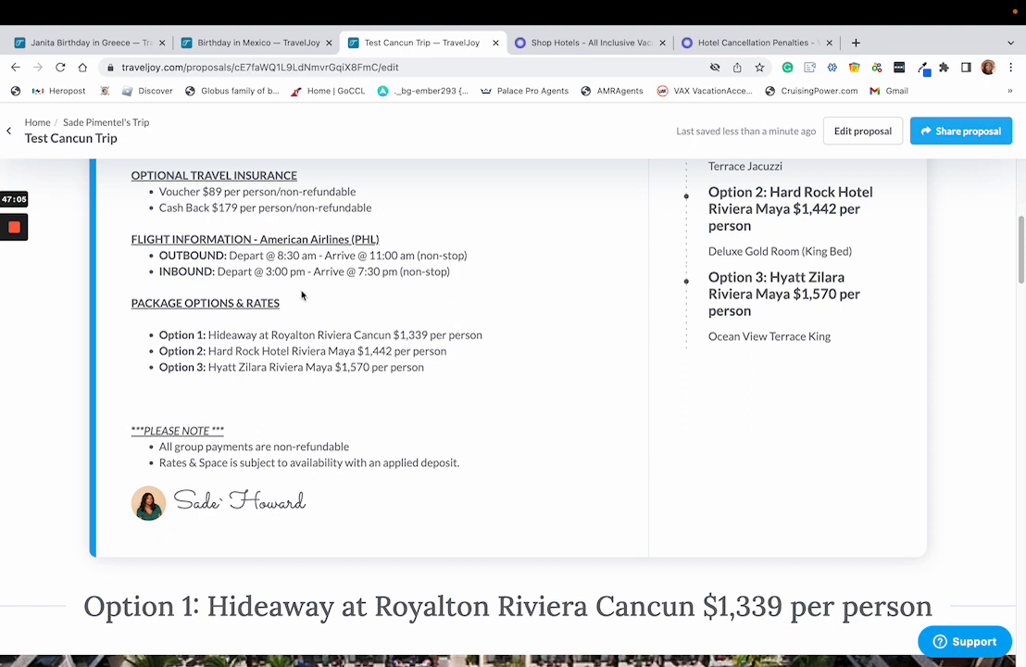
{"action": "scroll", "coordinate": [246, 244], "scroll_direction": "up", "scroll_amount": 1}
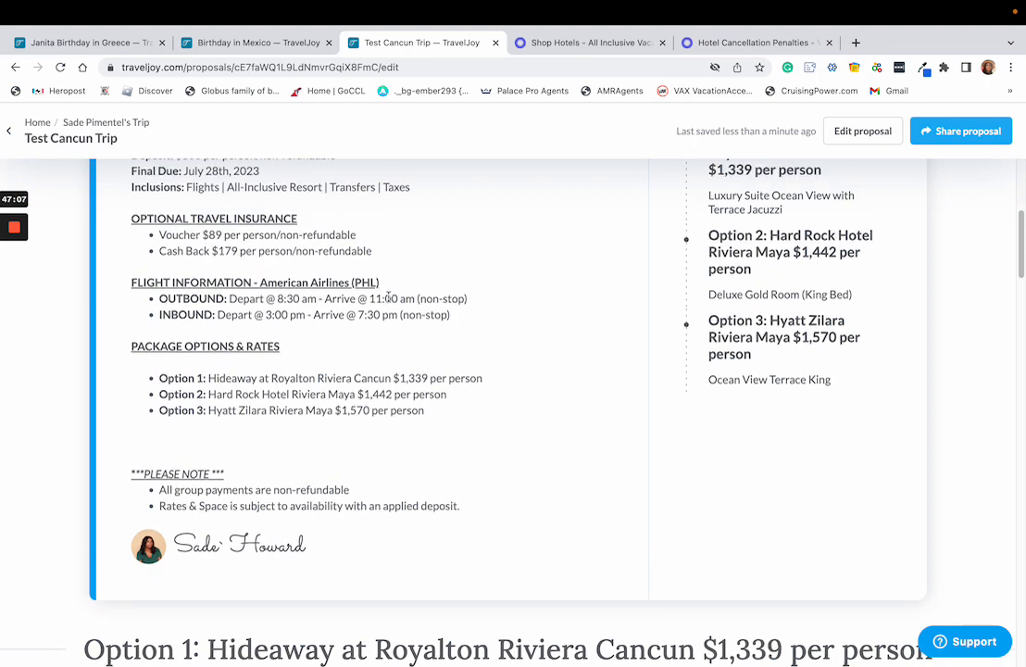
Review the American Airlines flight information and the package options and rates in the previewed intro.
{"action": "left_click_drag", "start_coordinate": [385, 286], "coordinate": [129, 284]}
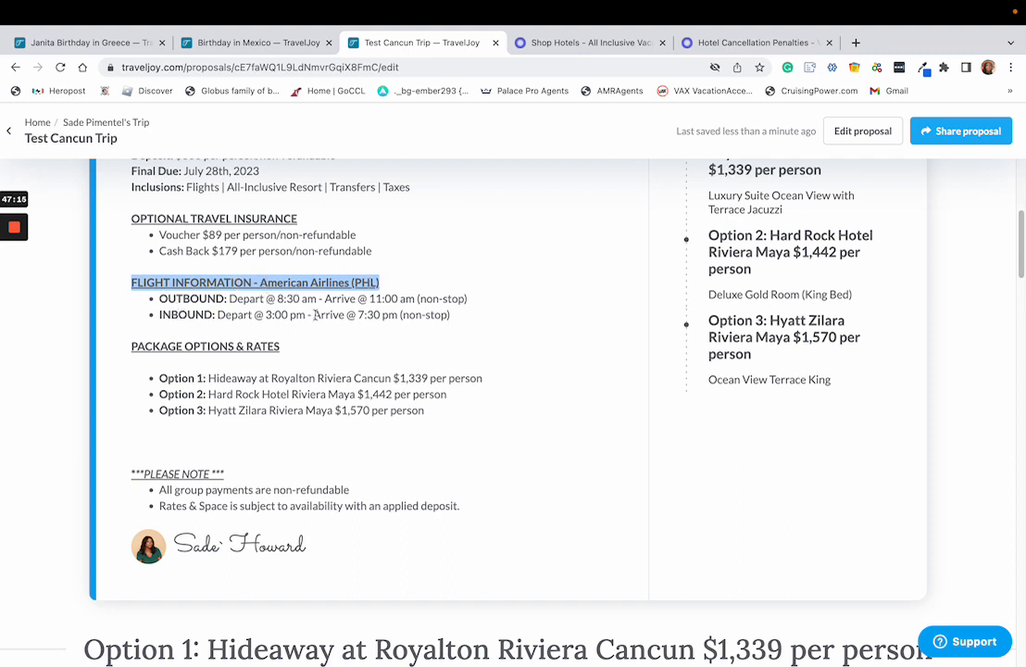
{"action": "left_click_drag", "start_coordinate": [450, 315], "coordinate": [404, 314]}
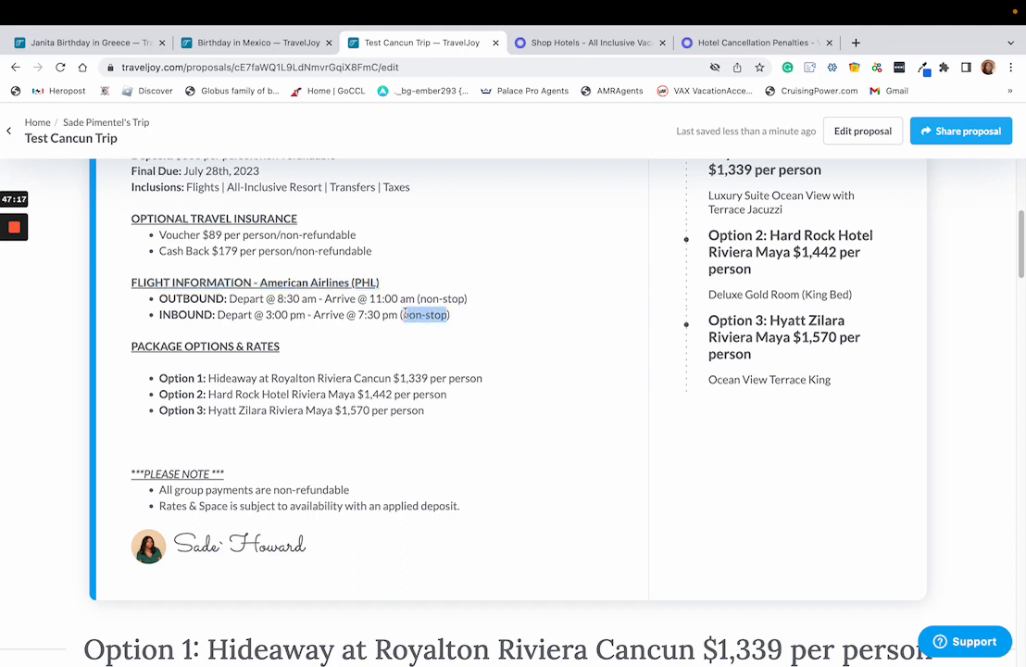
{"action": "left_click", "coordinate": [189, 369]}
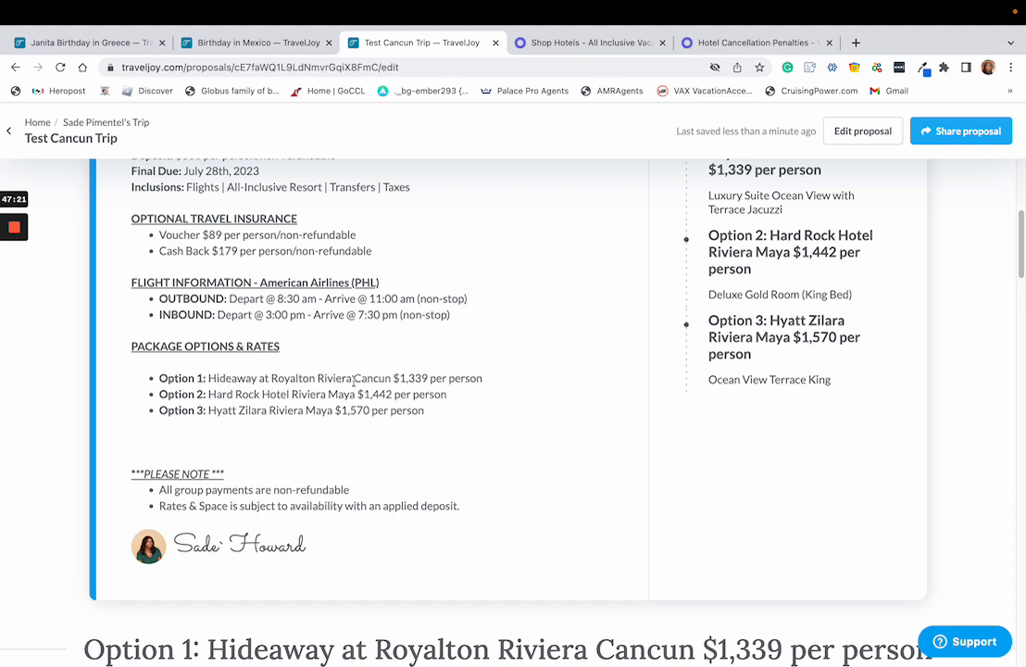
{"action": "left_click_drag", "start_coordinate": [478, 376], "coordinate": [238, 376]}
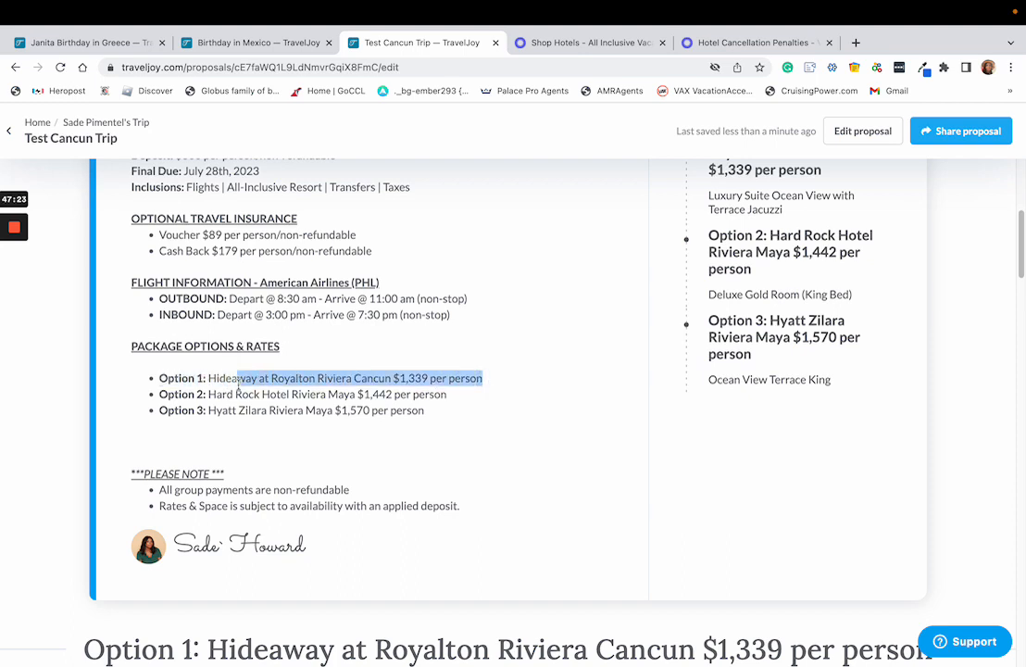
{"action": "left_click_drag", "start_coordinate": [159, 394], "coordinate": [445, 398]}
{"action": "left_click", "coordinate": [430, 379]}
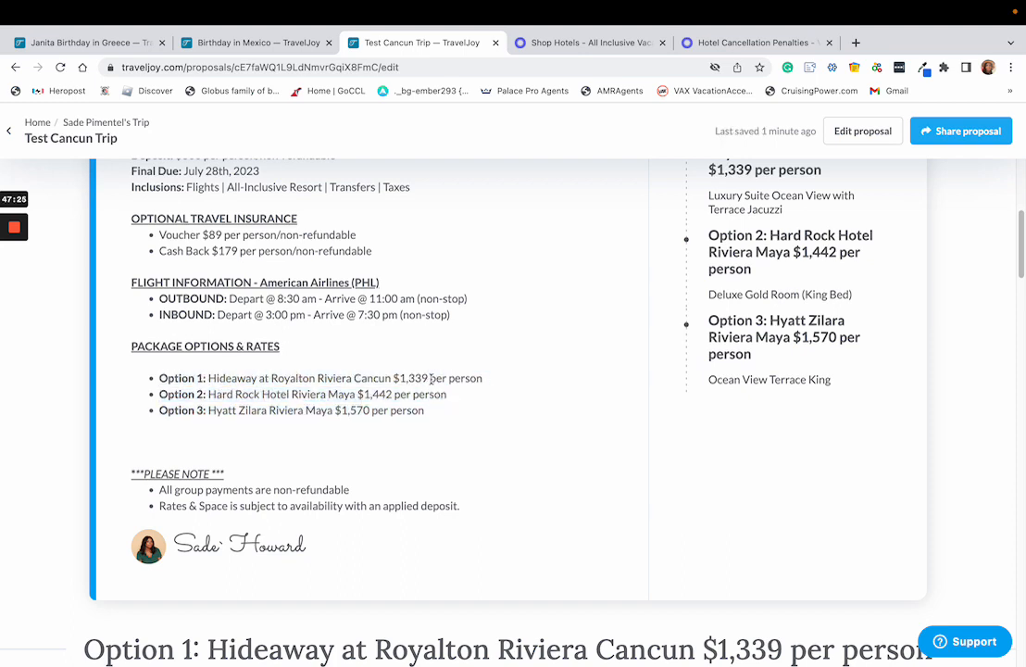
Jump from the Trip Overview to Option 1 and examine its hotel info, room info and photos.
{"action": "scroll", "coordinate": [728, 383], "scroll_direction": "up", "scroll_amount": 3}
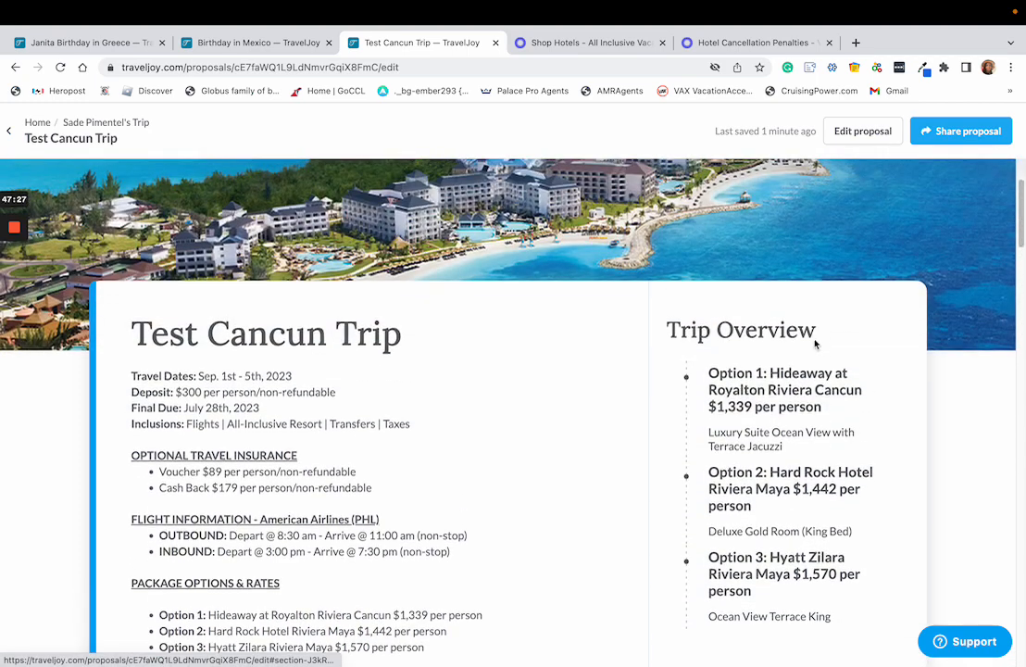
{"action": "scroll", "coordinate": [779, 385], "scroll_direction": "down", "scroll_amount": 1}
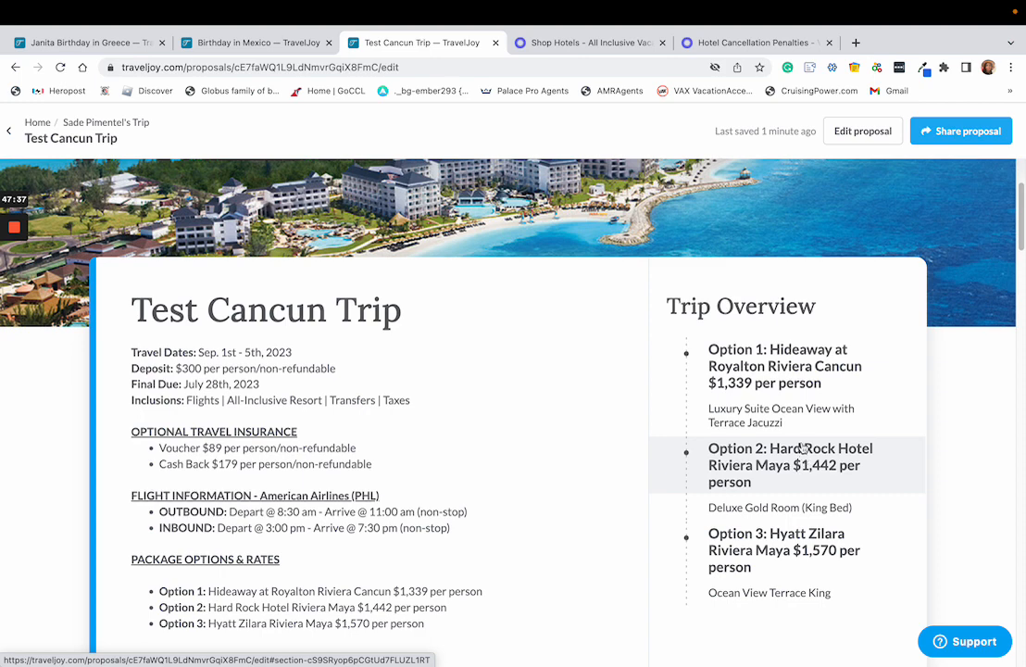
{"action": "left_click", "coordinate": [733, 372]}
{"action": "scroll", "coordinate": [687, 405], "scroll_direction": "down", "scroll_amount": 2}
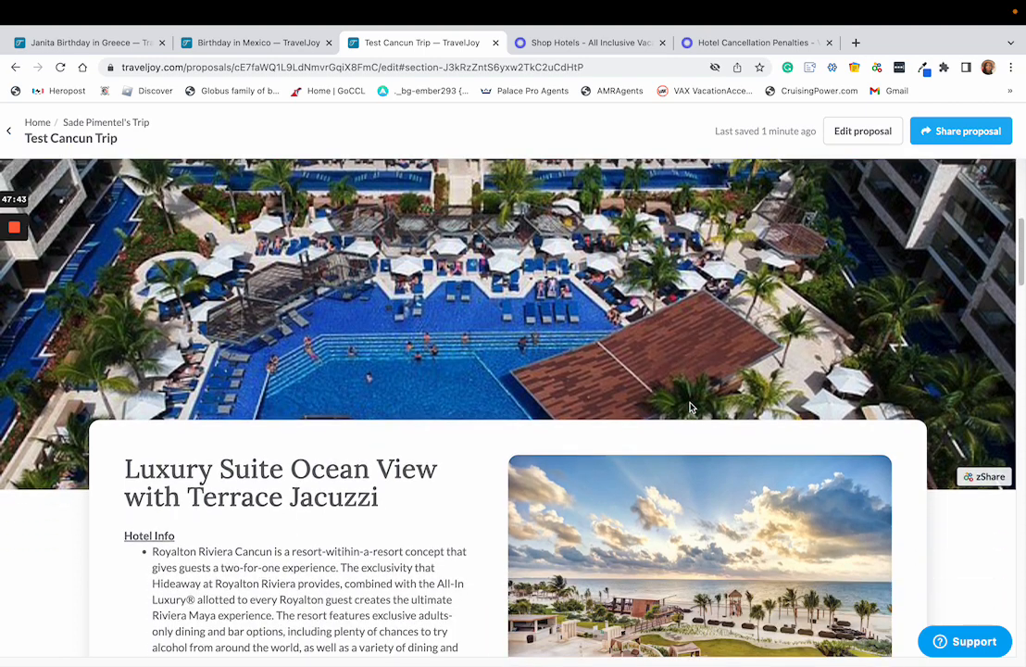
{"action": "scroll", "coordinate": [690, 408], "scroll_direction": "down", "scroll_amount": 5}
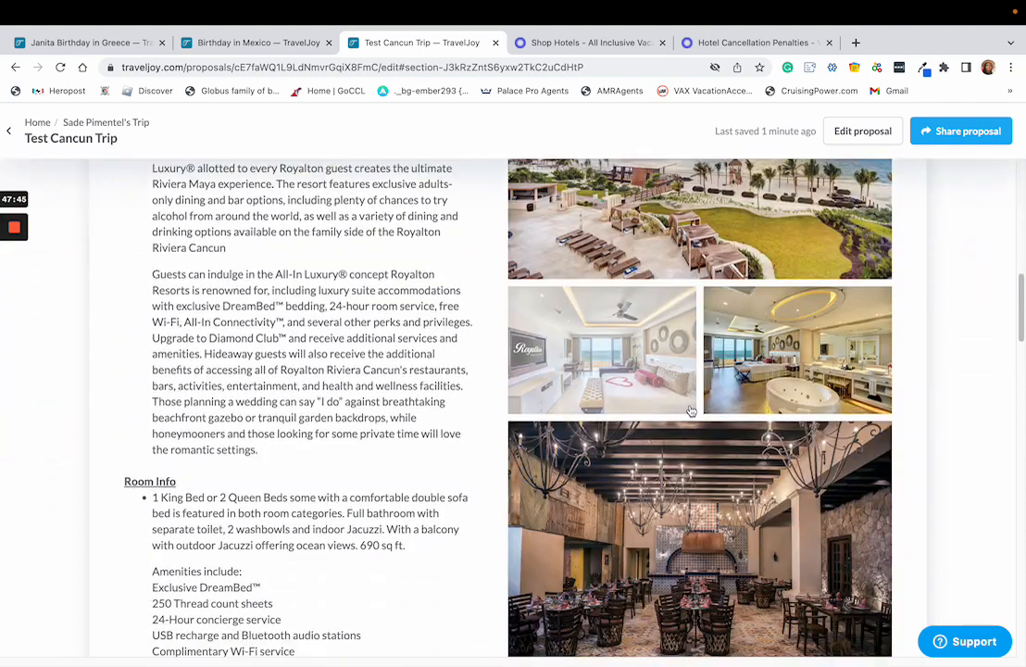
{"action": "scroll", "coordinate": [695, 416], "scroll_direction": "down", "scroll_amount": 1}
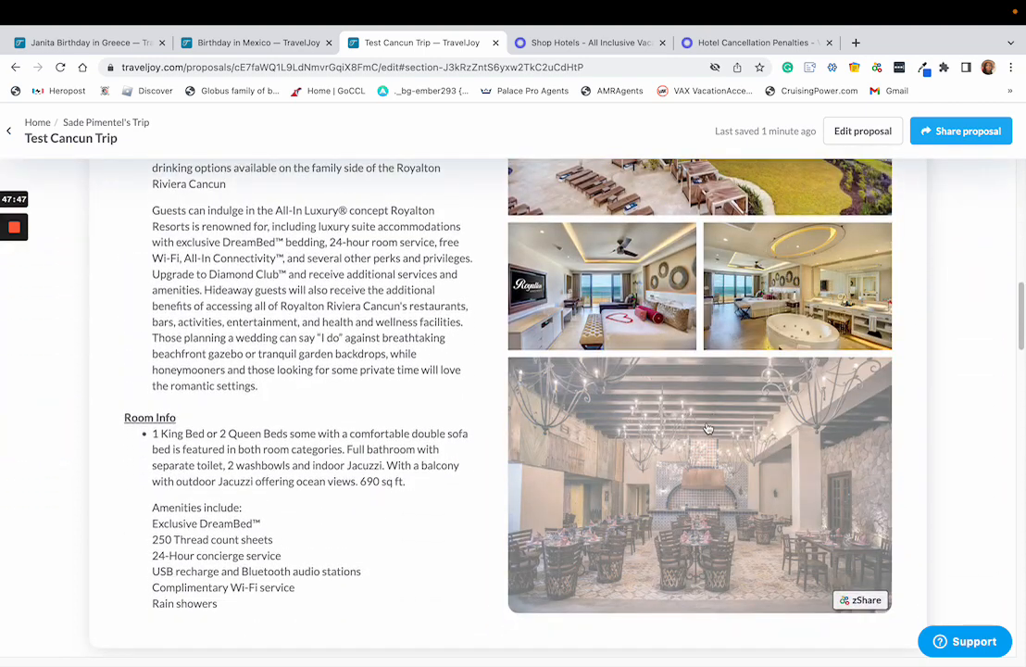
Review the descriptions and photos of Option 2, Hard Rock Hotel Riviera Maya, and Option 3, Hyatt Zilara Riviera Maya, in the preview.
{"action": "scroll", "coordinate": [707, 429], "scroll_direction": "down", "scroll_amount": 7}
{"action": "scroll", "coordinate": [708, 419], "scroll_direction": "up", "scroll_amount": 2}
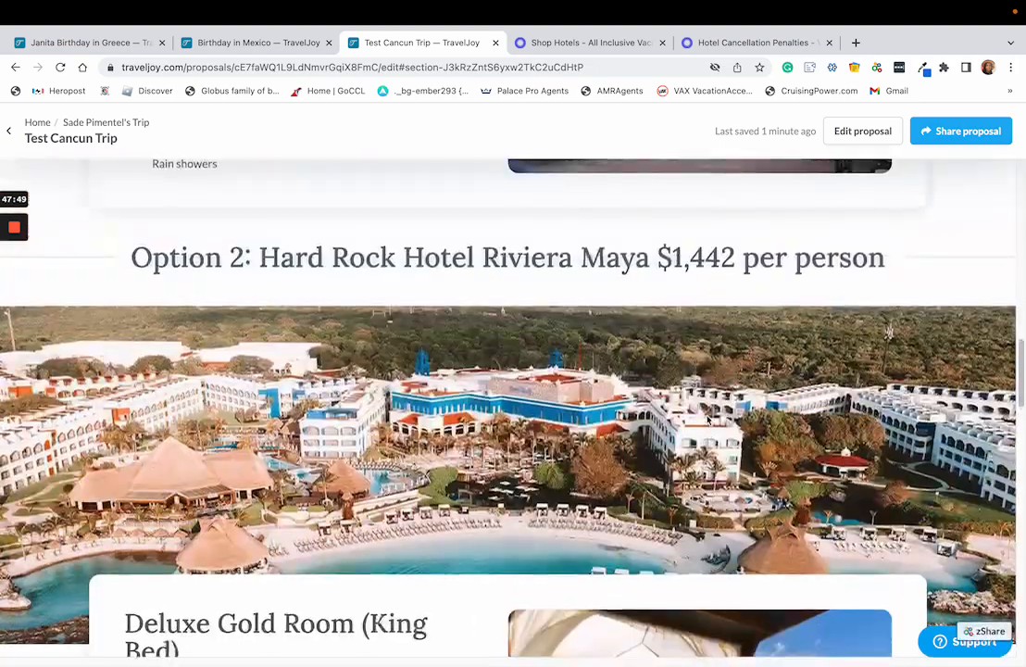
{"action": "scroll", "coordinate": [708, 420], "scroll_direction": "down", "scroll_amount": 10}
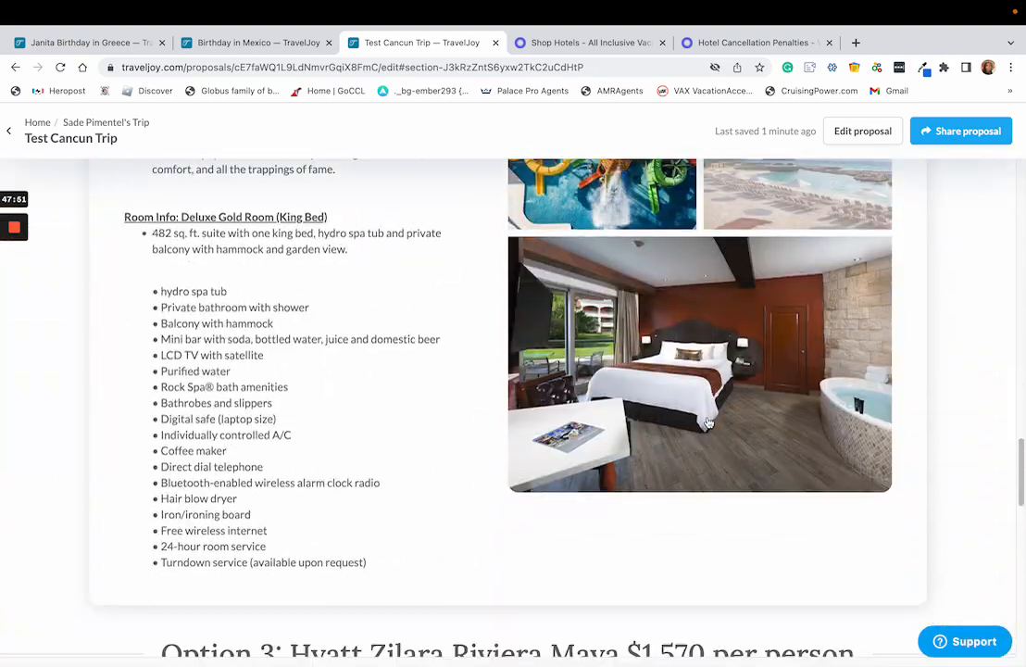
{"action": "scroll", "coordinate": [708, 424], "scroll_direction": "down", "scroll_amount": 8}
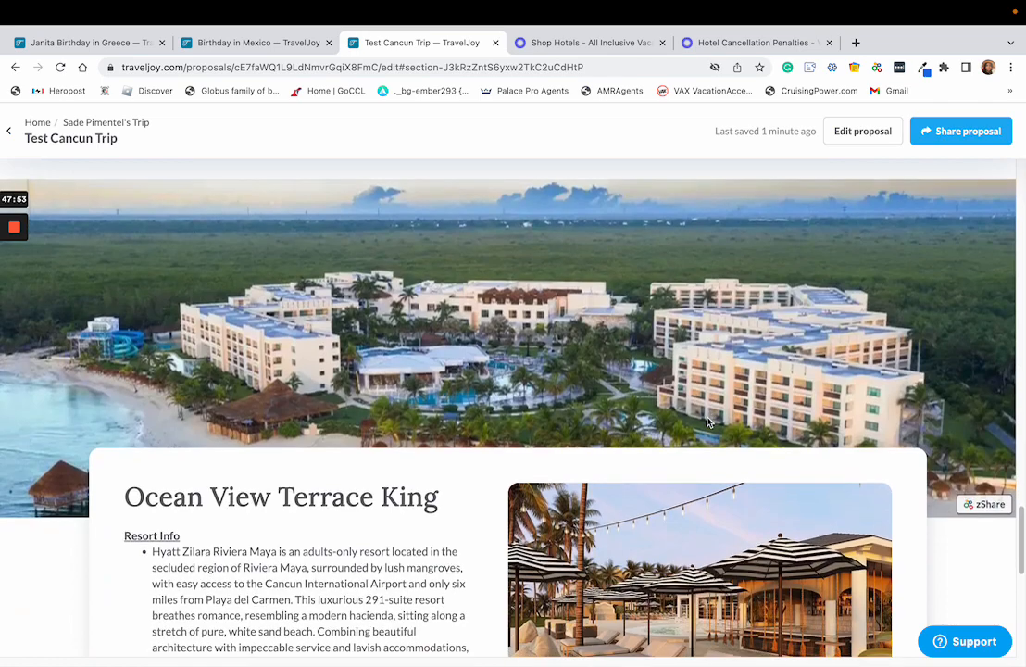
{"action": "scroll", "coordinate": [707, 422], "scroll_direction": "up", "scroll_amount": 1}
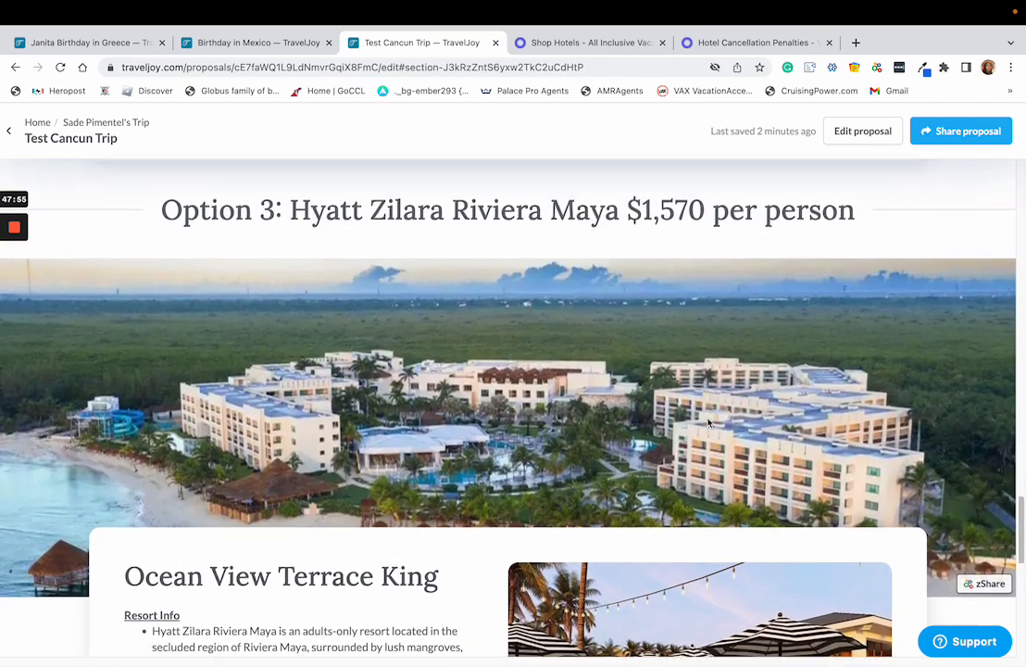
{"action": "scroll", "coordinate": [709, 422], "scroll_direction": "down", "scroll_amount": 5}
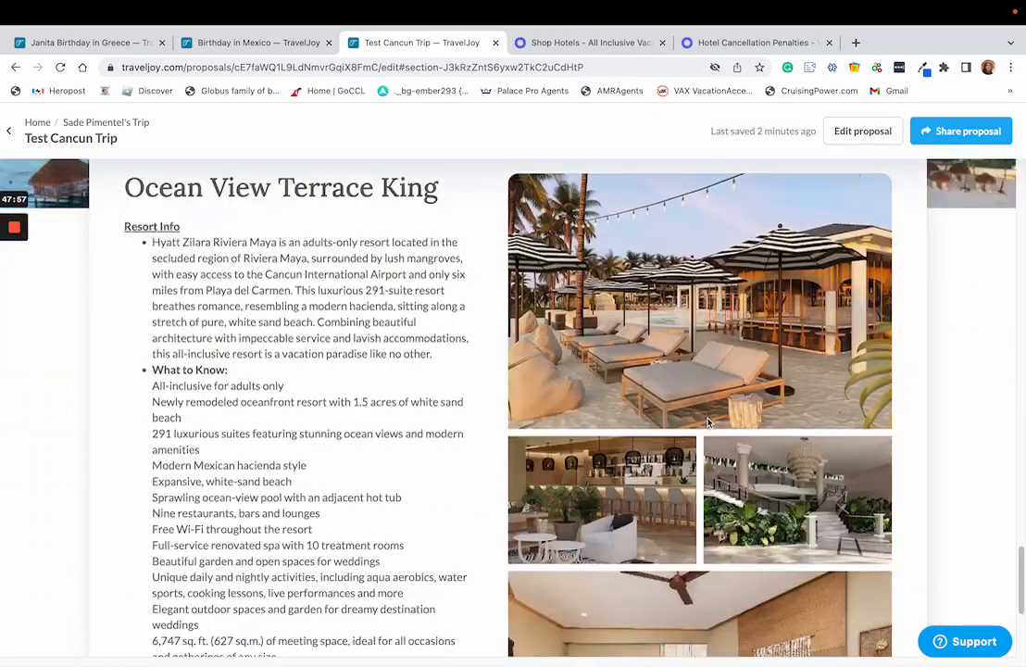
{"action": "scroll", "coordinate": [707, 424], "scroll_direction": "down", "scroll_amount": 2}
{"action": "scroll", "coordinate": [728, 420], "scroll_direction": "up", "scroll_amount": 4}
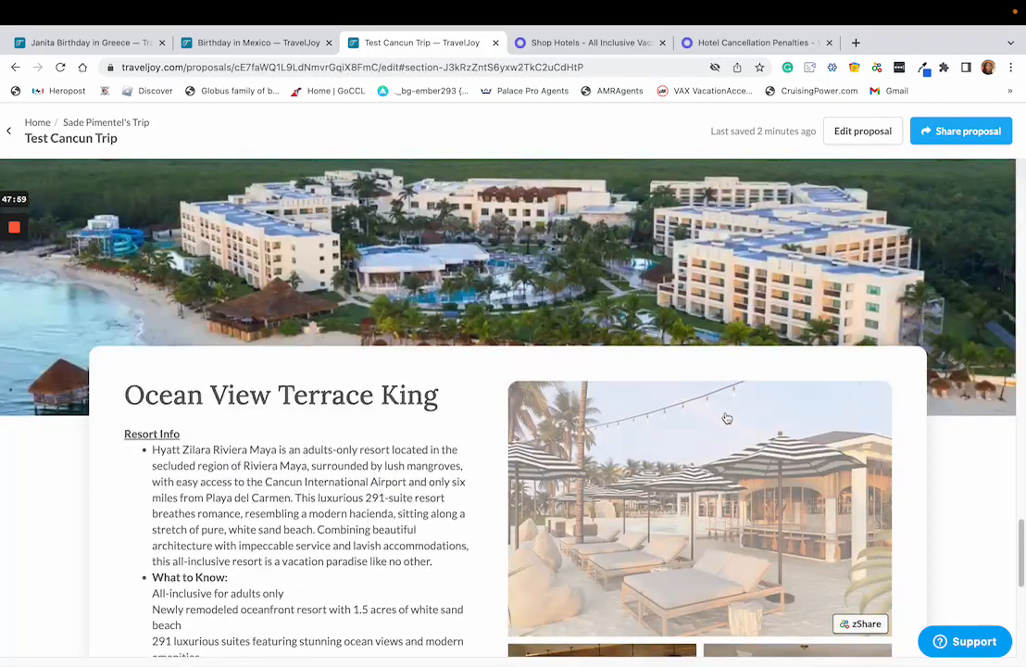
Review the Option 3 Hyatt Zilara Riviera Maya section of the proposal preview, including its photos, resort info and room info.
{"action": "scroll", "coordinate": [727, 419], "scroll_direction": "down", "scroll_amount": 2}
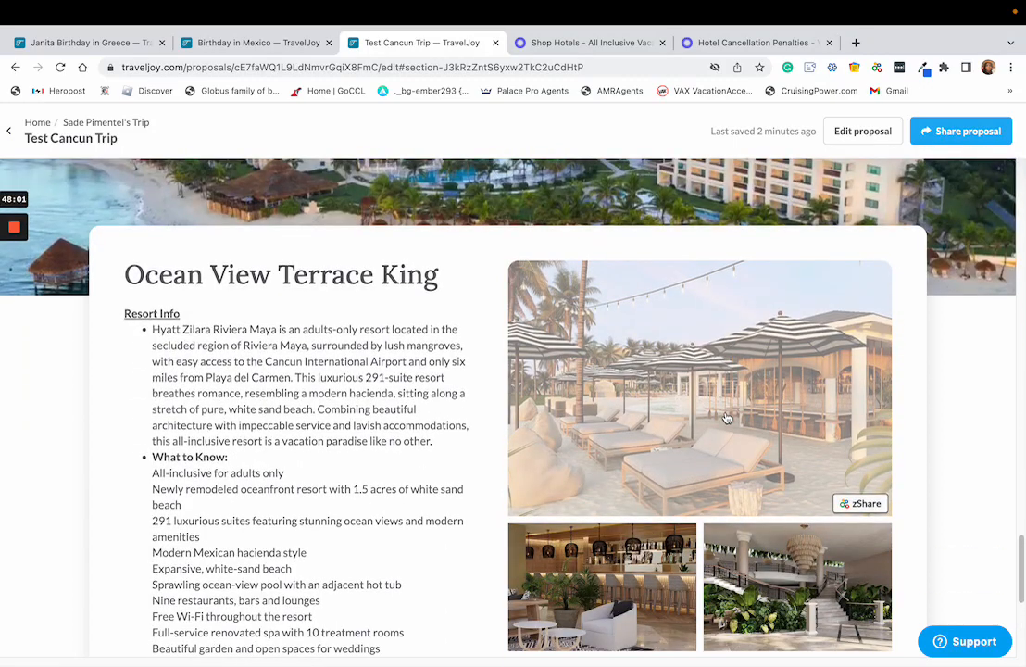
{"action": "scroll", "coordinate": [727, 418], "scroll_direction": "up", "scroll_amount": 5}
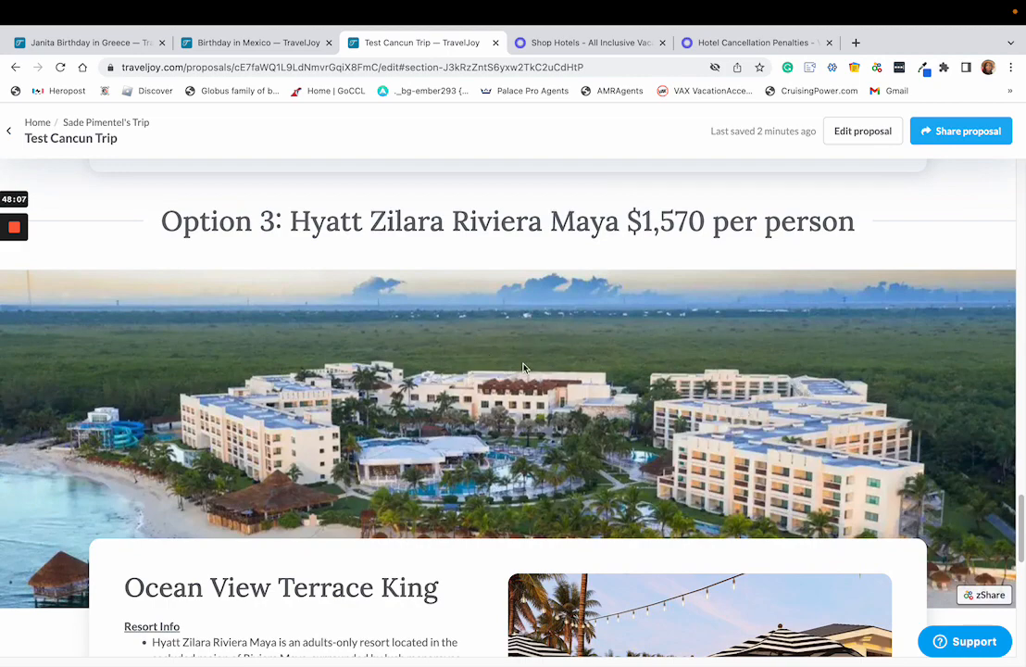
{"action": "scroll", "coordinate": [522, 367], "scroll_direction": "down", "scroll_amount": 2}
{"action": "scroll", "coordinate": [592, 385], "scroll_direction": "down", "scroll_amount": 2}
{"action": "scroll", "coordinate": [608, 413], "scroll_direction": "down", "scroll_amount": 2}
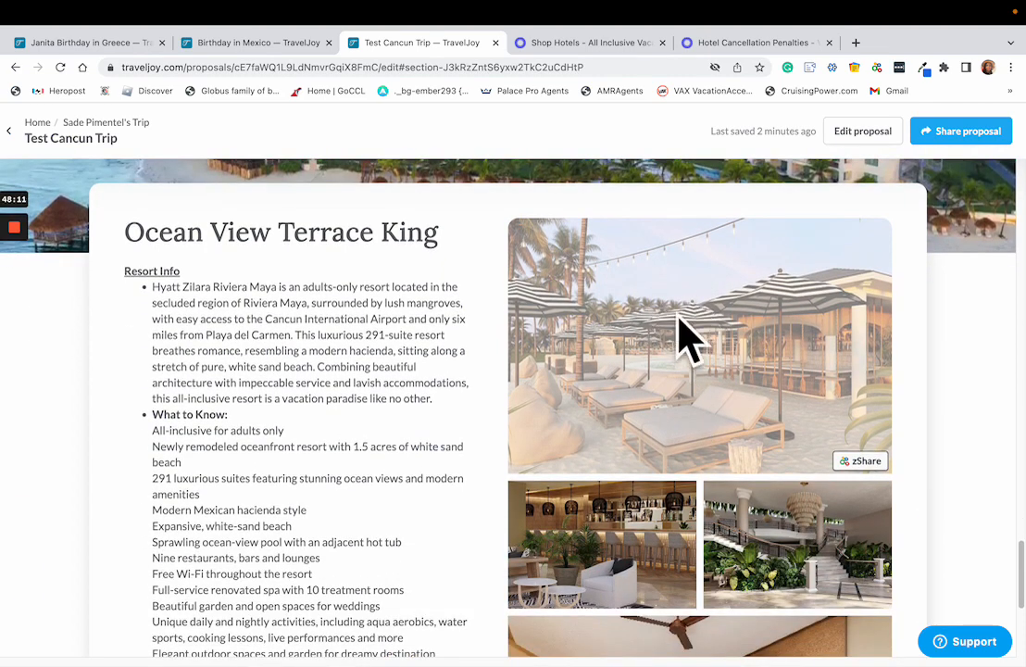
{"action": "scroll", "coordinate": [708, 328], "scroll_direction": "down", "scroll_amount": 1}
{"action": "scroll", "coordinate": [707, 328], "scroll_direction": "down", "scroll_amount": 2}
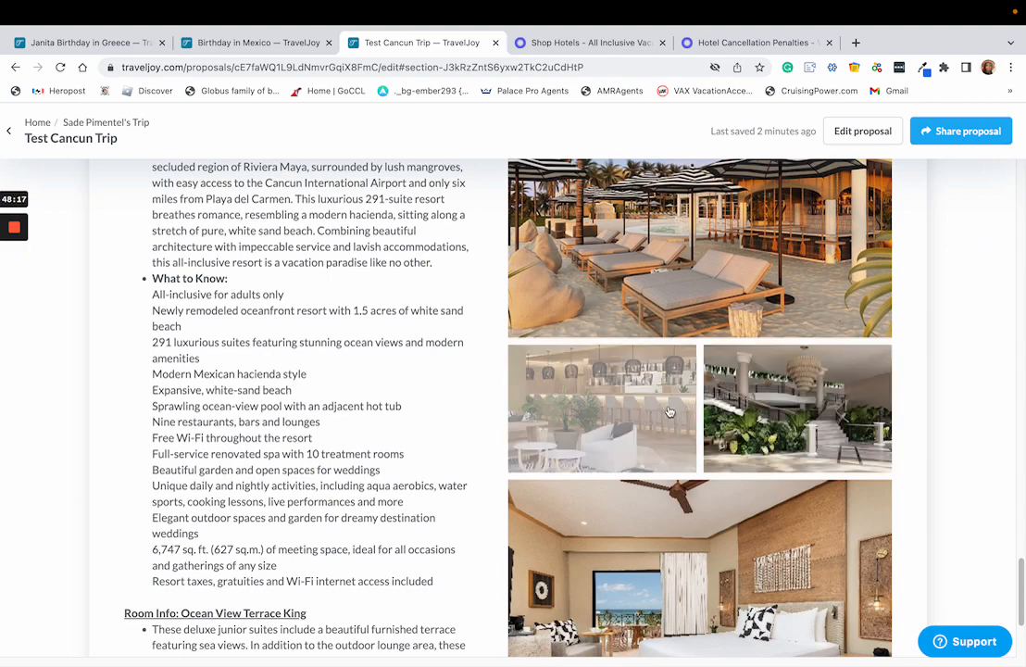
{"action": "scroll", "coordinate": [353, 405], "scroll_direction": "down", "scroll_amount": 3}
{"action": "scroll", "coordinate": [353, 405], "scroll_direction": "down", "scroll_amount": 15}
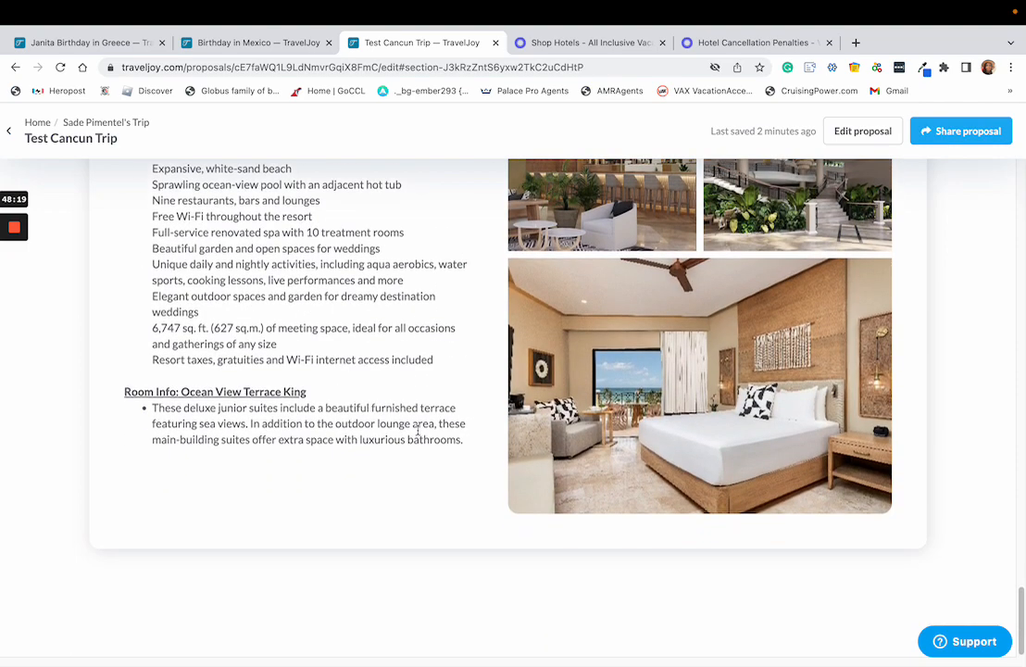
Review the title card and trip overview at the start of the Test Cancun Trip preview.
{"action": "scroll", "coordinate": [372, 387], "scroll_direction": "up", "scroll_amount": 15}
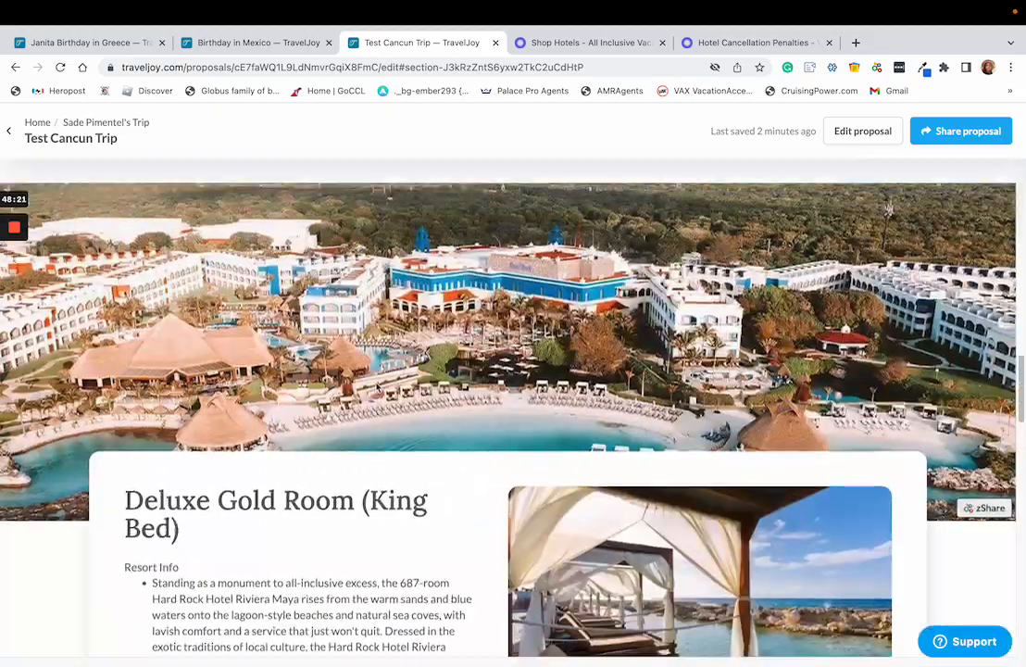
{"action": "scroll", "coordinate": [426, 359], "scroll_direction": "up", "scroll_amount": 10}
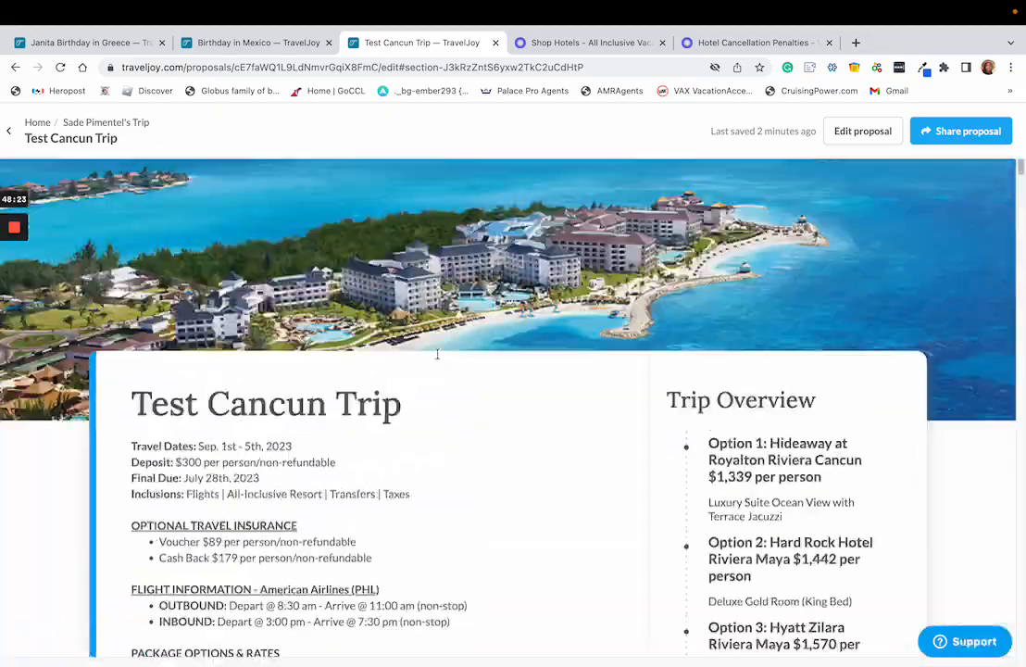
{"action": "mouse_move", "coordinate": [4, 219]}
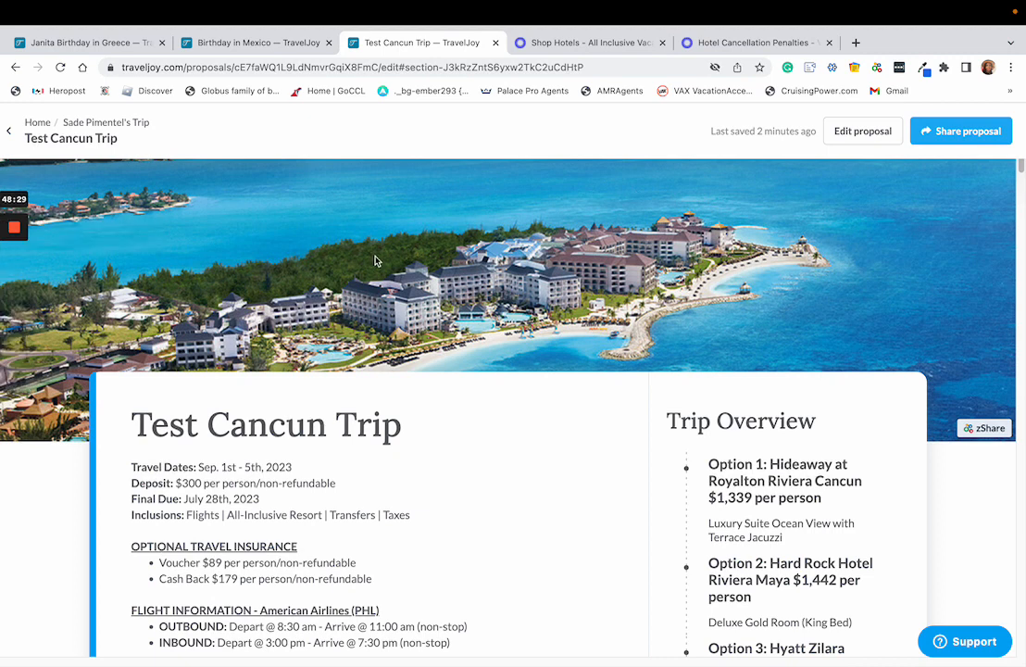
{"action": "scroll", "coordinate": [366, 441], "scroll_direction": "down", "scroll_amount": 1}
{"action": "scroll", "coordinate": [366, 442], "scroll_direction": "down", "scroll_amount": 2}
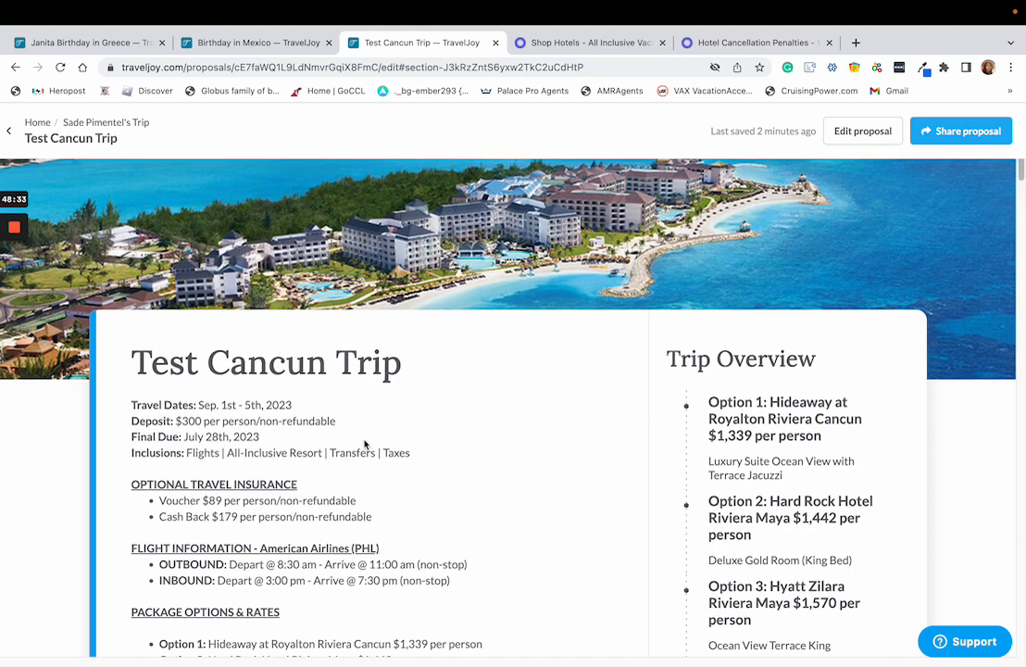
{"action": "scroll", "coordinate": [366, 446], "scroll_direction": "down", "scroll_amount": 1}
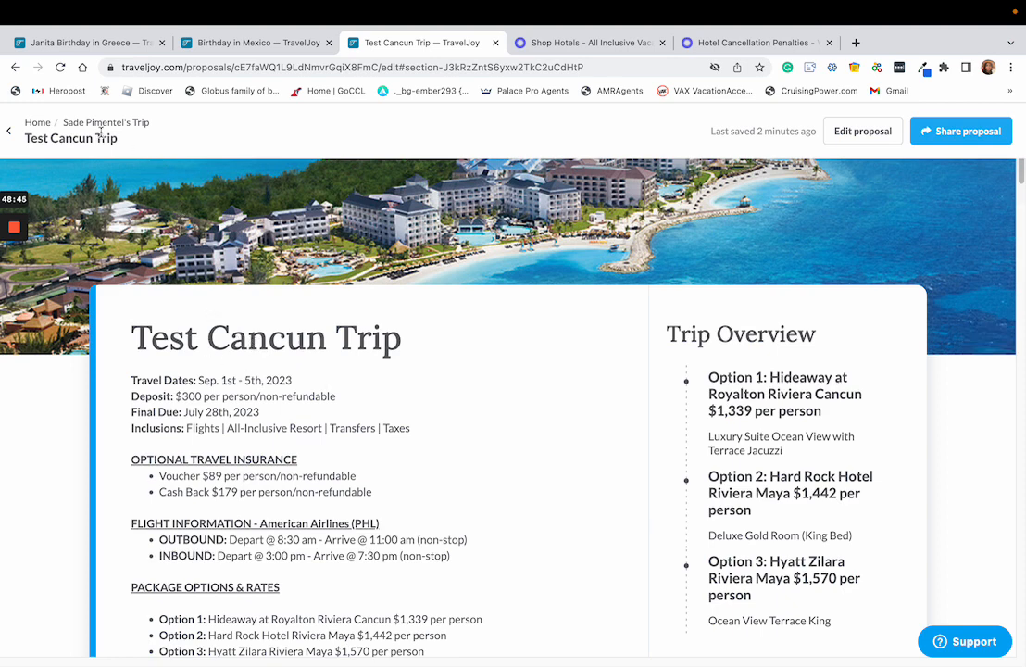
Leave the proposal preview, return to the client's trip page and create a new smart proposal.
{"action": "left_click", "coordinate": [860, 131]}
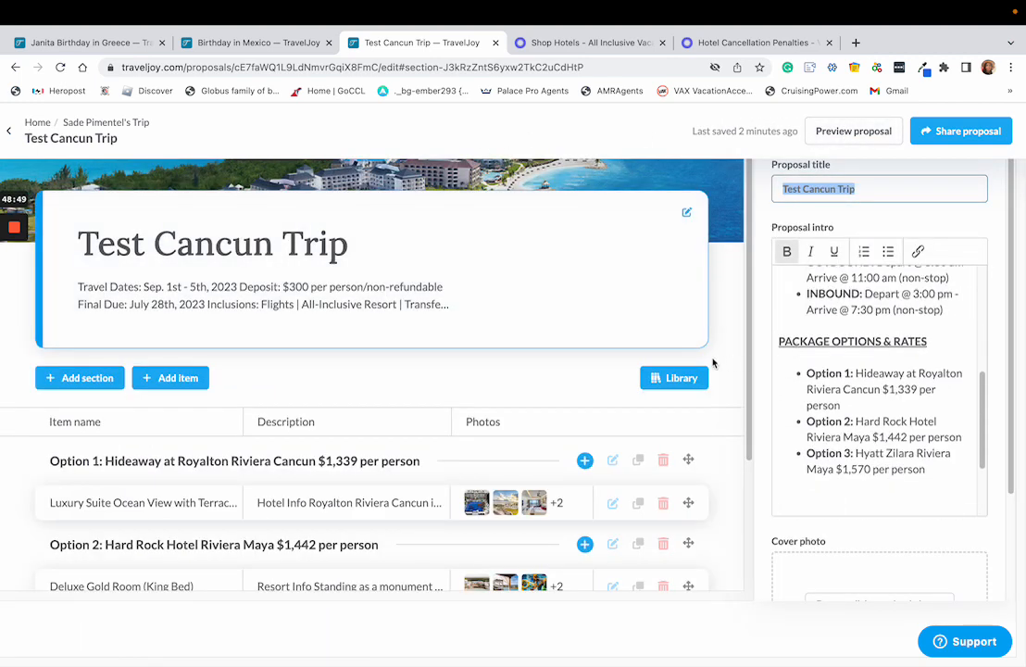
{"action": "left_click", "coordinate": [108, 124]}
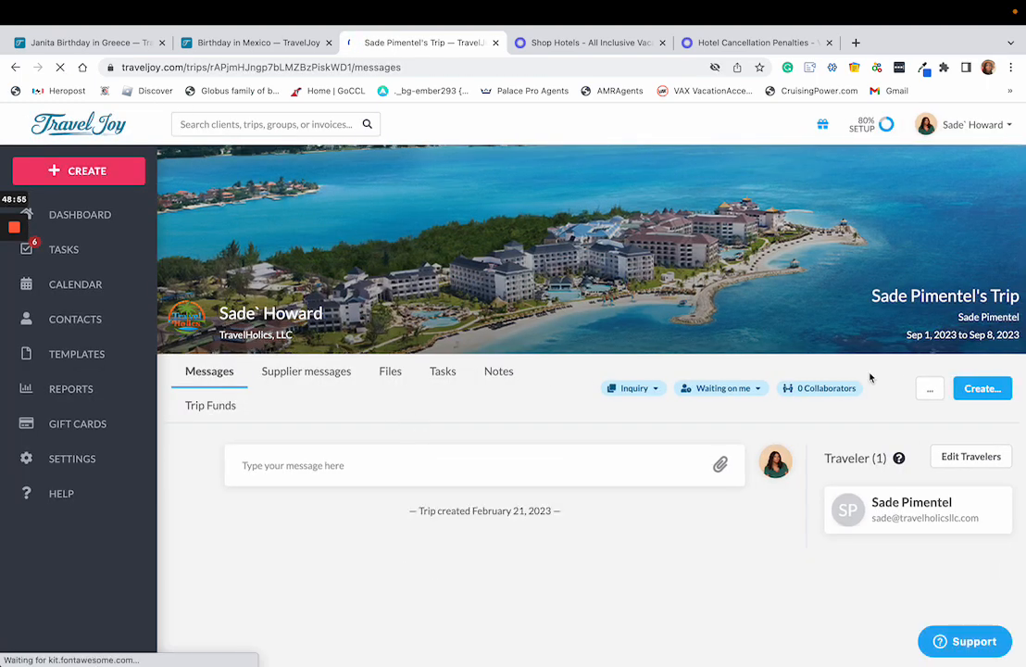
{"action": "left_click", "coordinate": [1011, 389]}
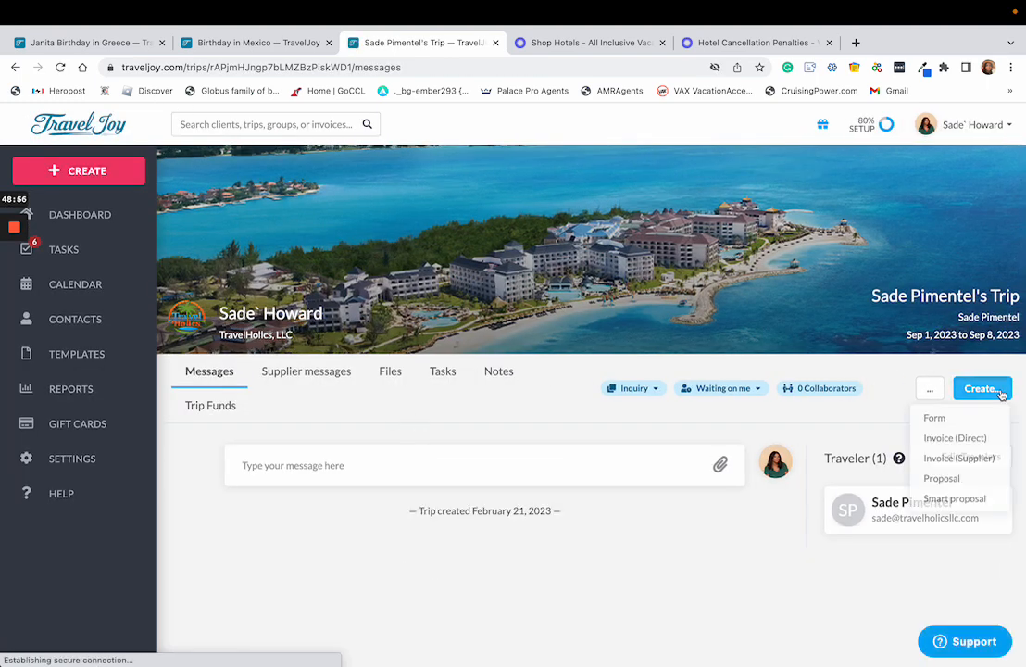
{"action": "left_click", "coordinate": [946, 501]}
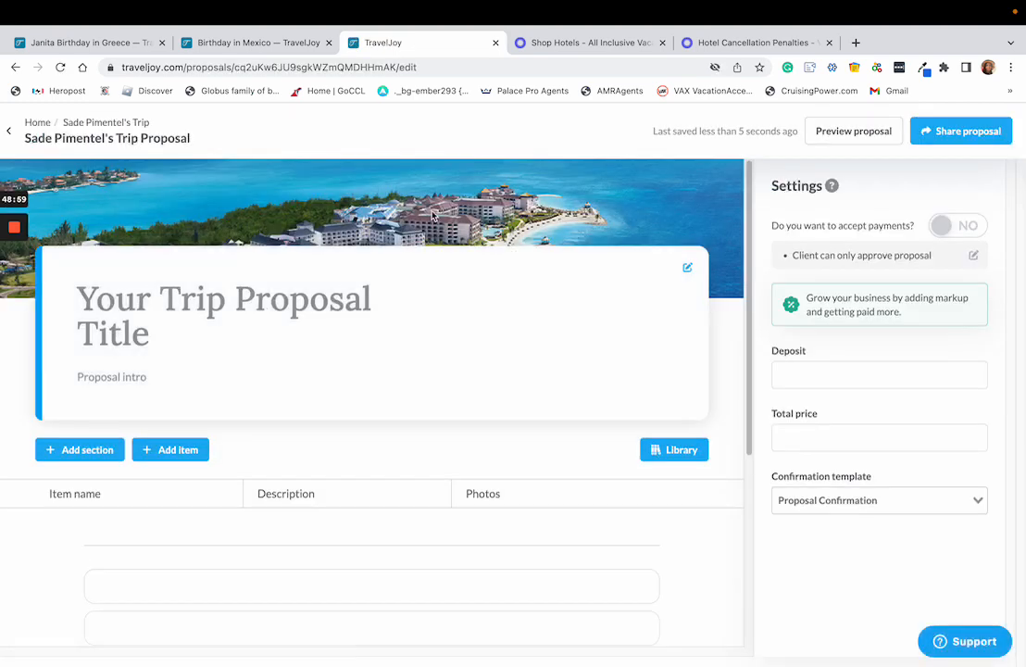
Copy the travel details and flight info from the Birthday in Mexico proposal into the new proposal's intro.
{"action": "left_click", "coordinate": [213, 300]}
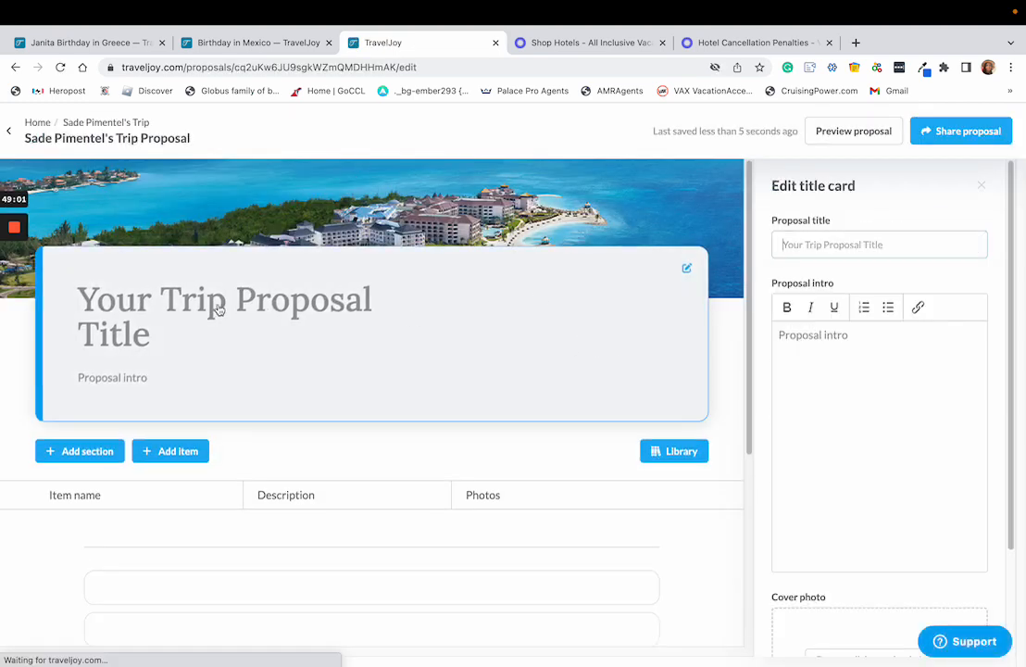
{"action": "left_click", "coordinate": [238, 42]}
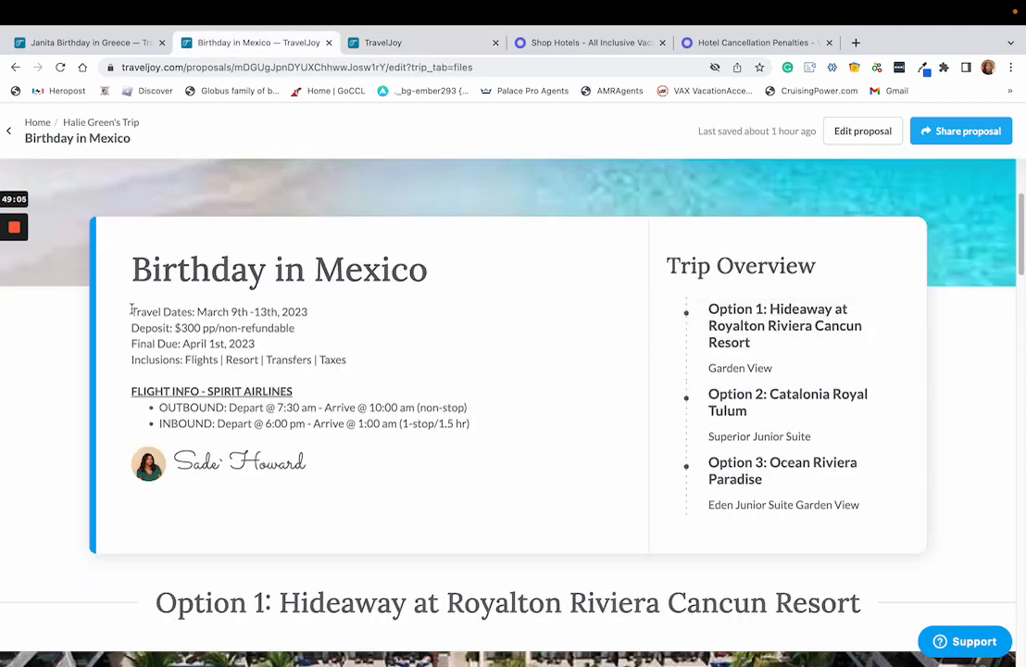
{"action": "left_click_drag", "start_coordinate": [130, 310], "coordinate": [475, 424]}
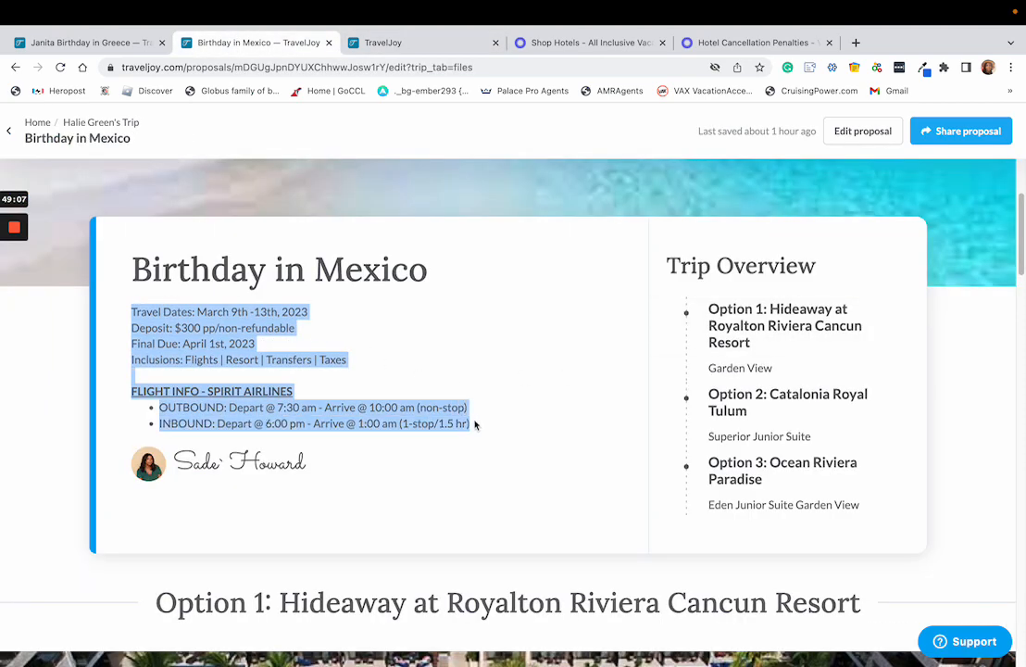
{"action": "right_click", "coordinate": [404, 419]}
{"action": "left_click", "coordinate": [418, 447]}
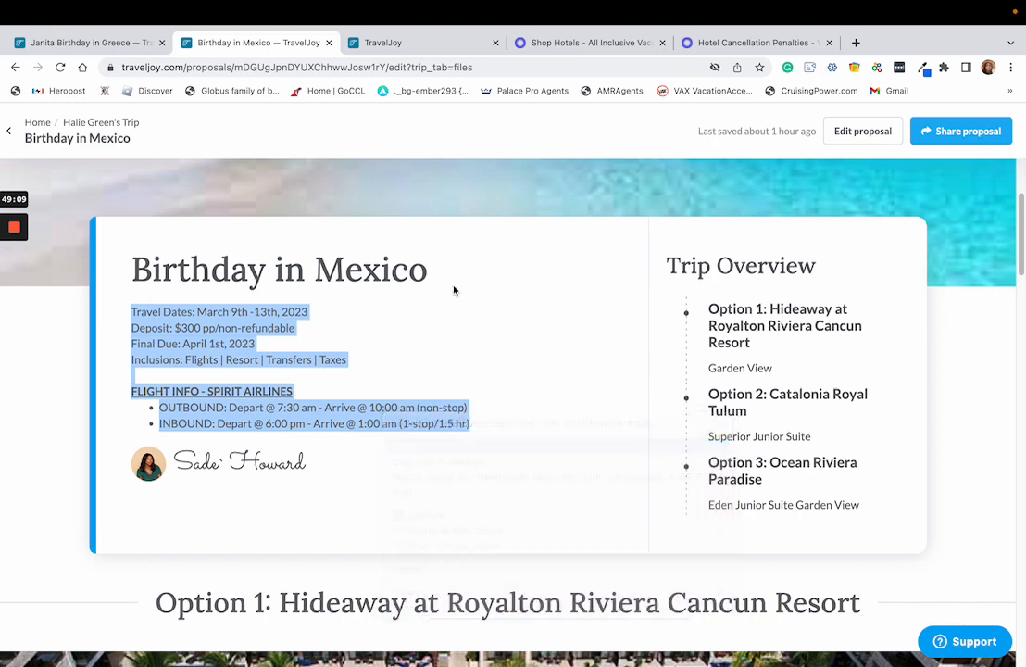
{"action": "left_click", "coordinate": [376, 39]}
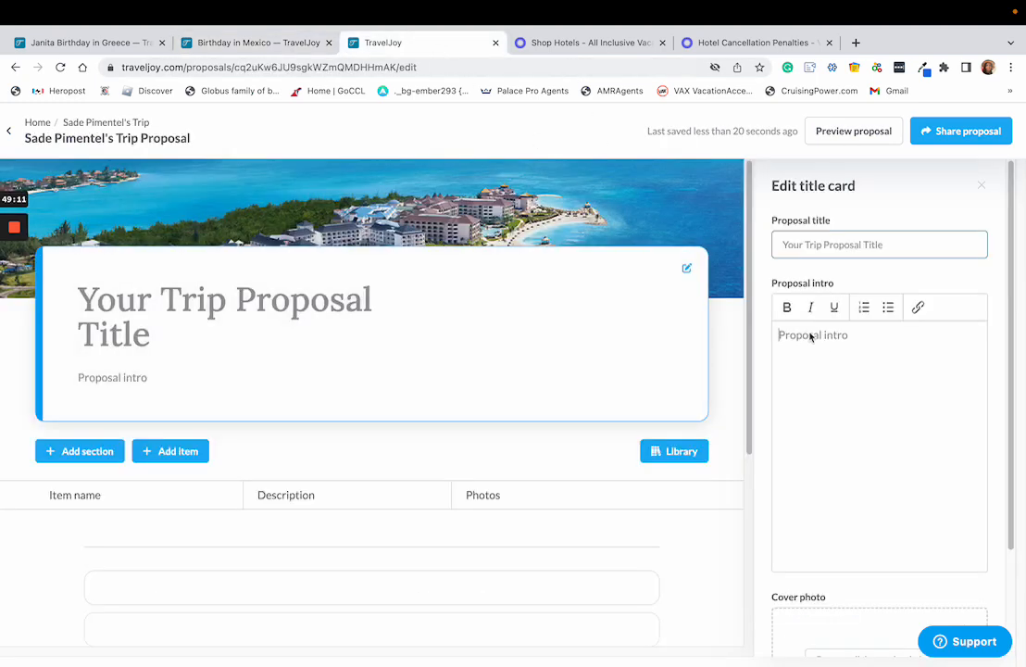
{"action": "key", "text": "ctrl+v"}
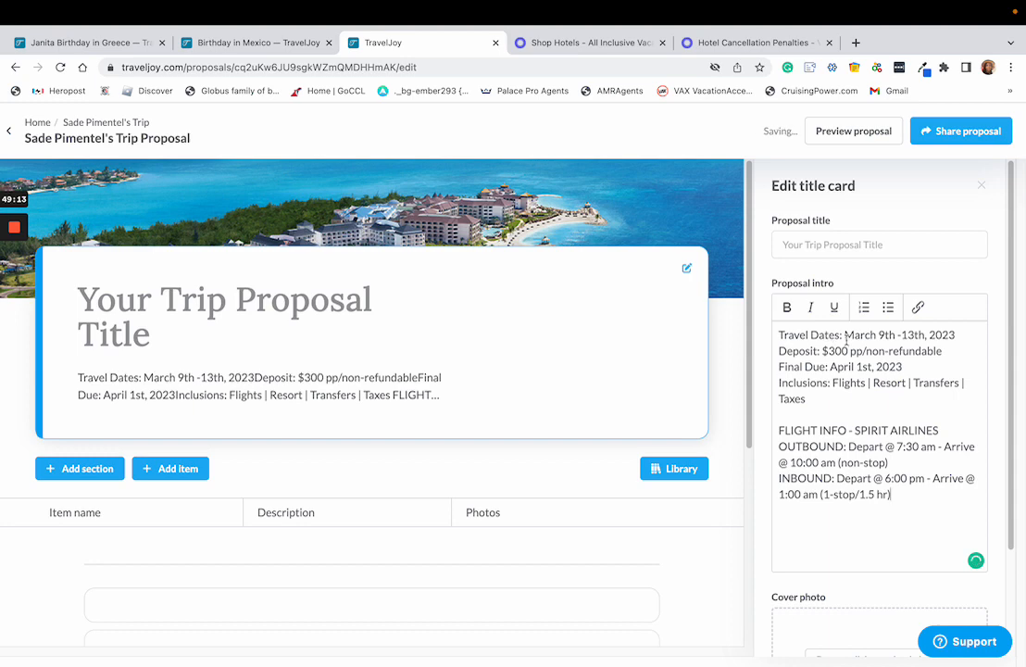
Bold the "Travel Dates:", "Deposit:", "Final Due:" and "Inclusions:" labels in the proposal intro.
{"action": "left_click_drag", "start_coordinate": [843, 335], "coordinate": [779, 383]}
{"action": "left_click", "coordinate": [786, 307]}
{"action": "left_click", "coordinate": [786, 307]}
{"action": "left_click", "coordinate": [787, 308]}
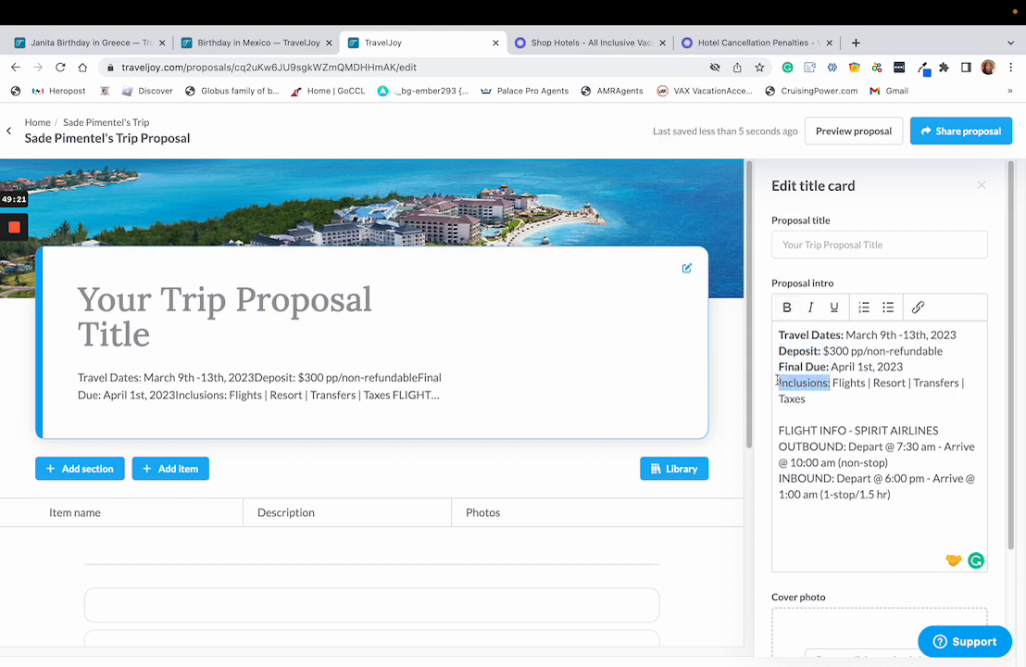
{"action": "left_click", "coordinate": [787, 307]}
{"action": "left_click", "coordinate": [820, 431]}
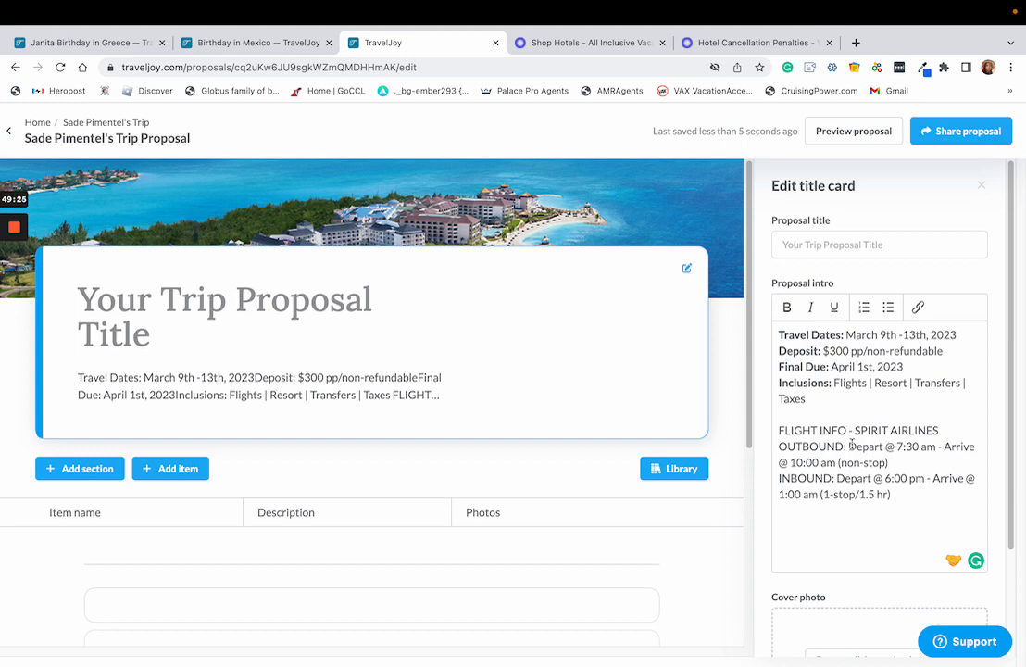
Bold and underline the "FLIGHT INFO - SPIRIT AIRLINES" heading in the proposal intro.
{"action": "left_click_drag", "start_coordinate": [943, 429], "coordinate": [776, 434]}
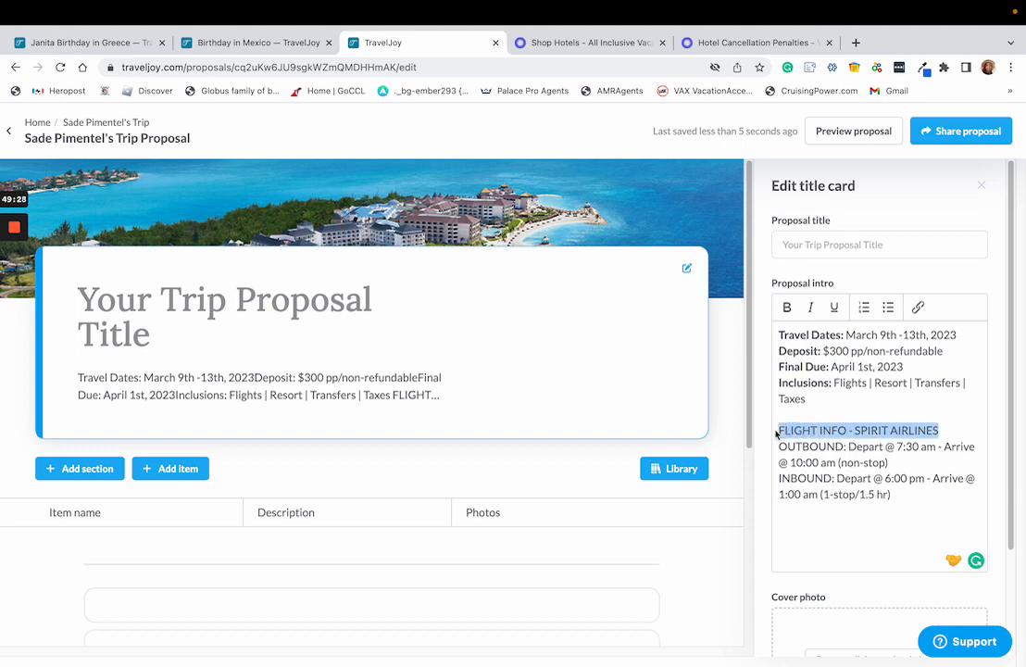
{"action": "left_click", "coordinate": [787, 308]}
{"action": "left_click", "coordinate": [833, 307]}
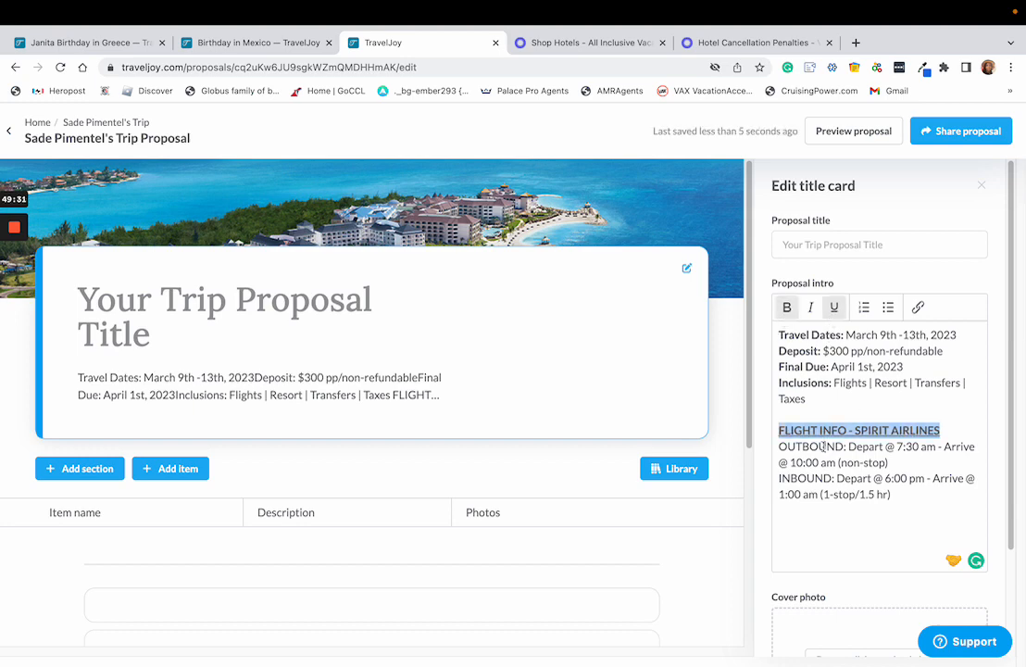
{"action": "left_click", "coordinate": [779, 439]}
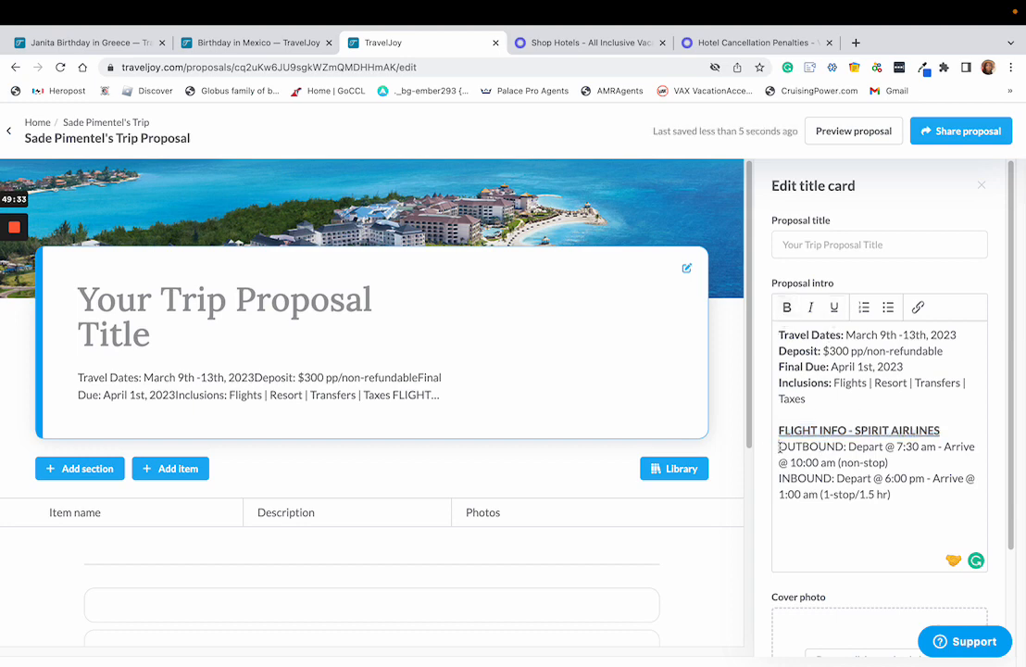
{"action": "left_click", "coordinate": [886, 312]}
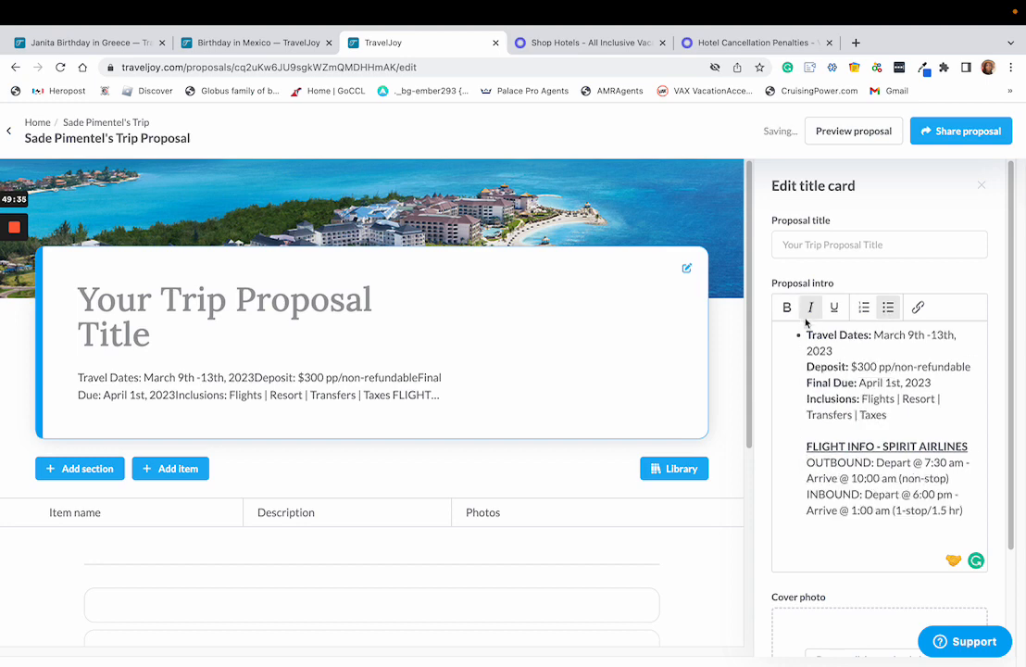
{"action": "left_click", "coordinate": [889, 312]}
Format the OUTBOUND and INBOUND lines as separate bullets beneath the unbulleted flight info heading.
{"action": "left_click", "coordinate": [782, 431]}
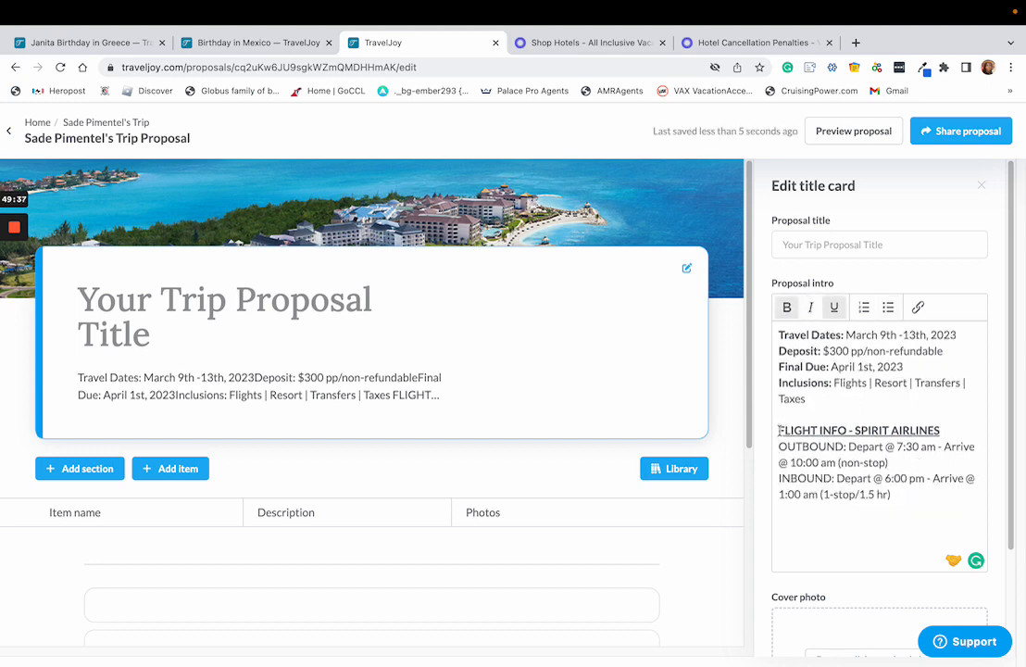
{"action": "left_click", "coordinate": [889, 307]}
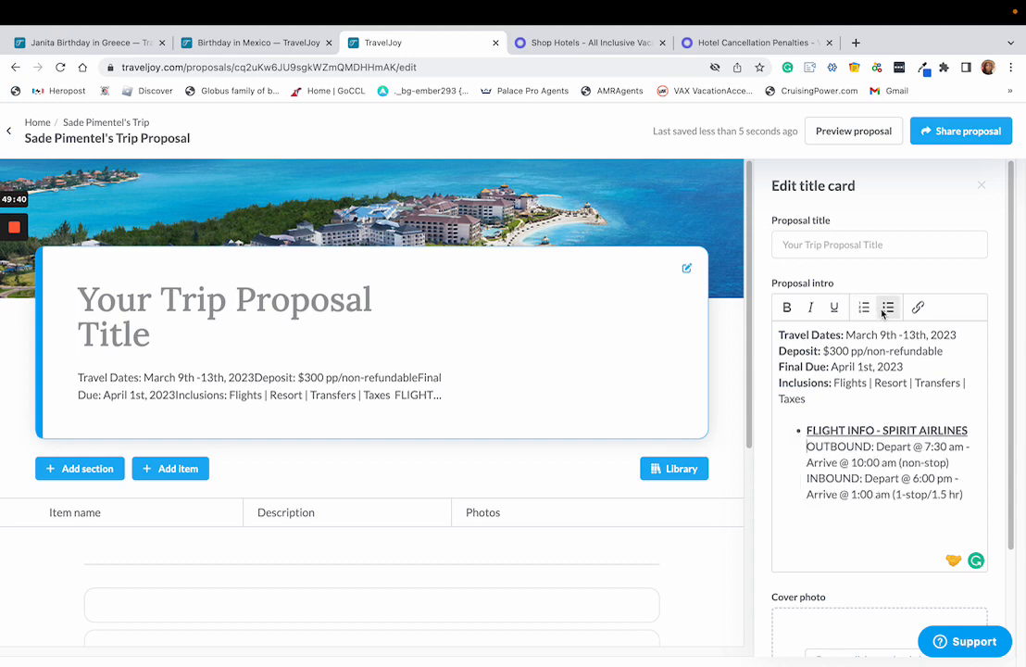
{"action": "left_click", "coordinate": [799, 439]}
{"action": "key", "text": "BackSpace"}
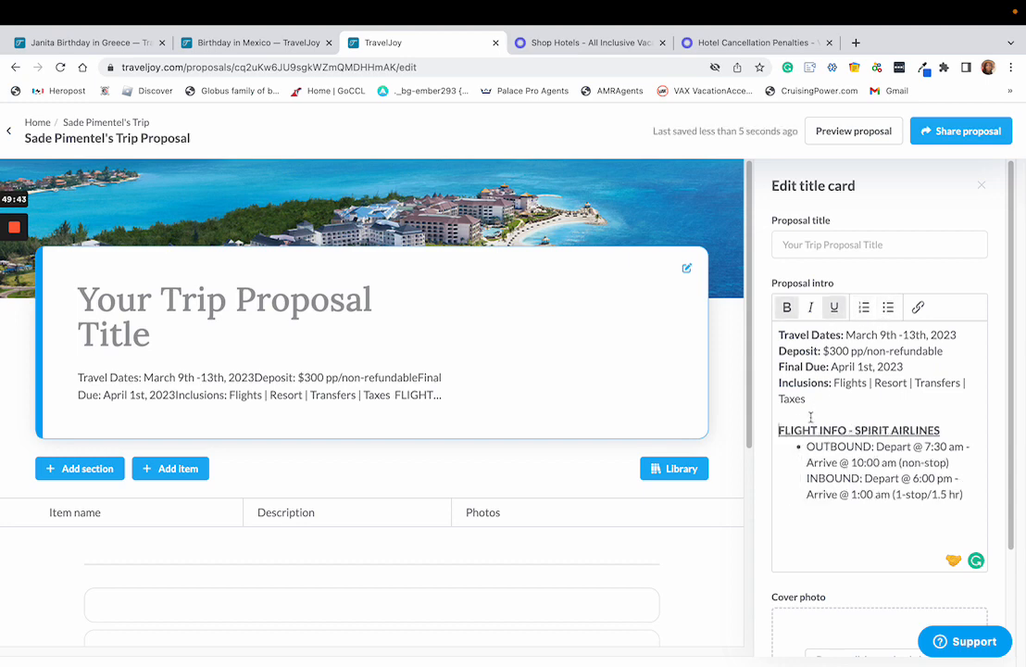
{"action": "left_click", "coordinate": [806, 475]}
{"action": "key", "text": "BackSpace"}
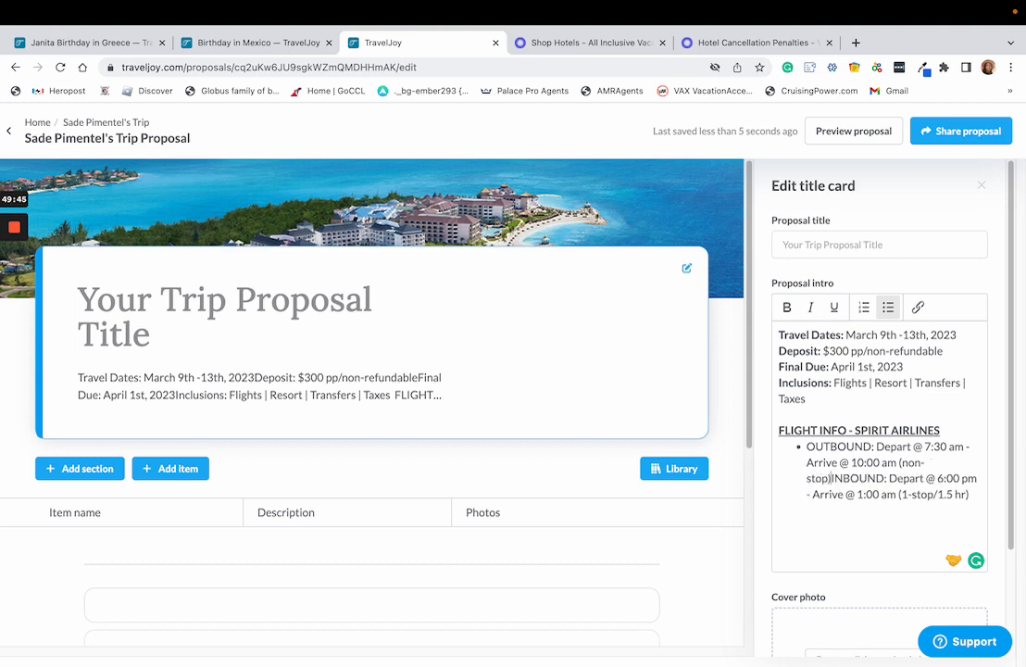
{"action": "key", "text": "Return"}
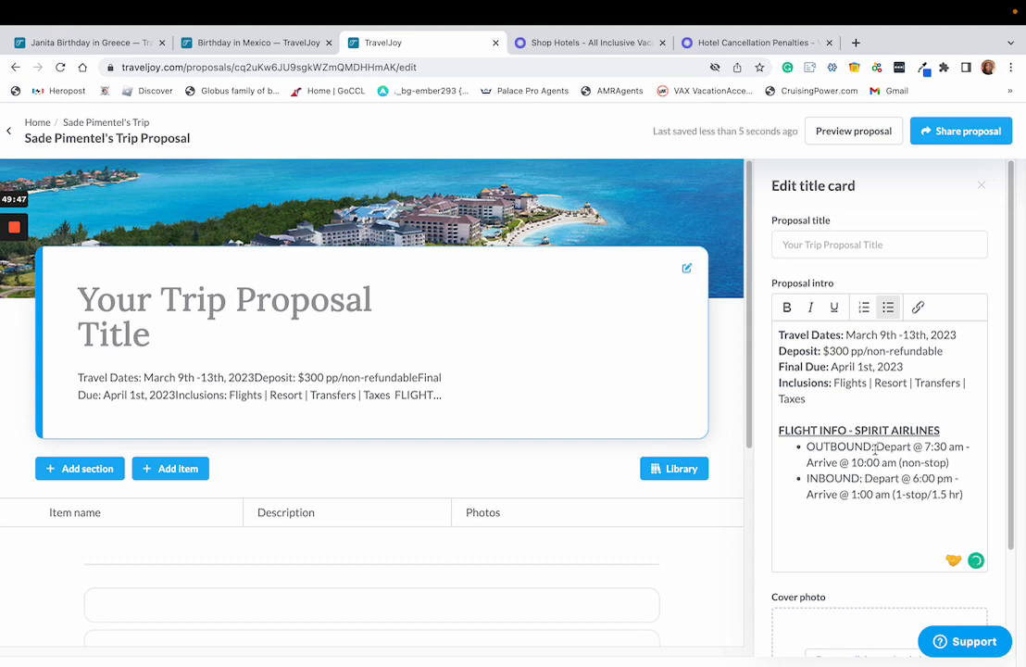
Bold the "OUTBOUND:" and "INBOUND:" labels in the flight bullets.
{"action": "left_click_drag", "start_coordinate": [875, 449], "coordinate": [807, 449]}
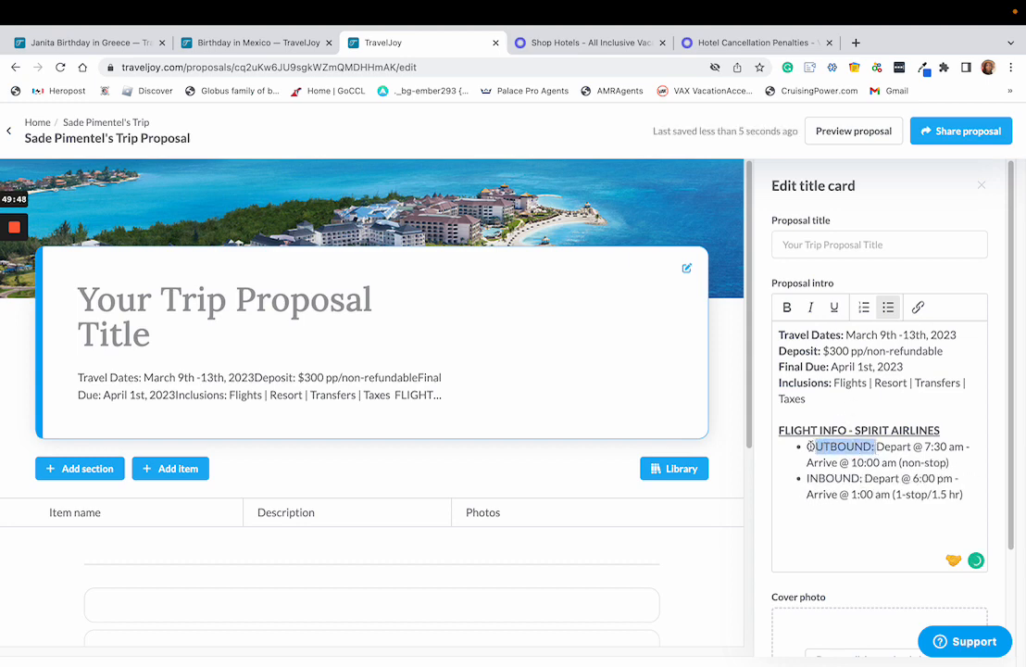
{"action": "left_click", "coordinate": [788, 308]}
{"action": "left_click", "coordinate": [867, 477]}
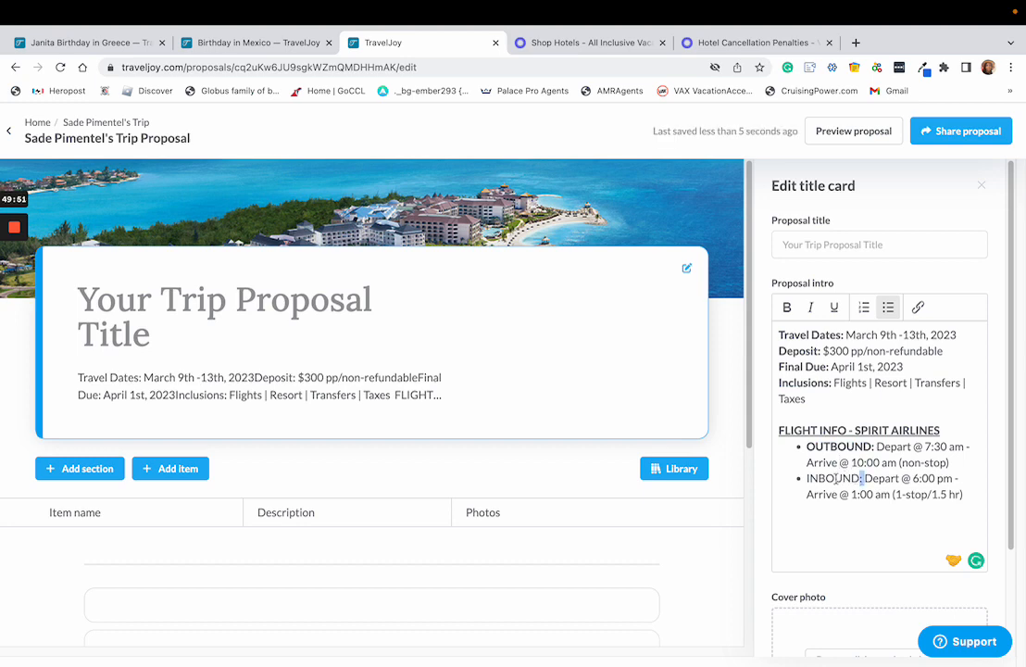
{"action": "left_click_drag", "start_coordinate": [837, 478], "coordinate": [797, 479]}
{"action": "left_click", "coordinate": [787, 308]}
{"action": "left_click", "coordinate": [882, 416]}
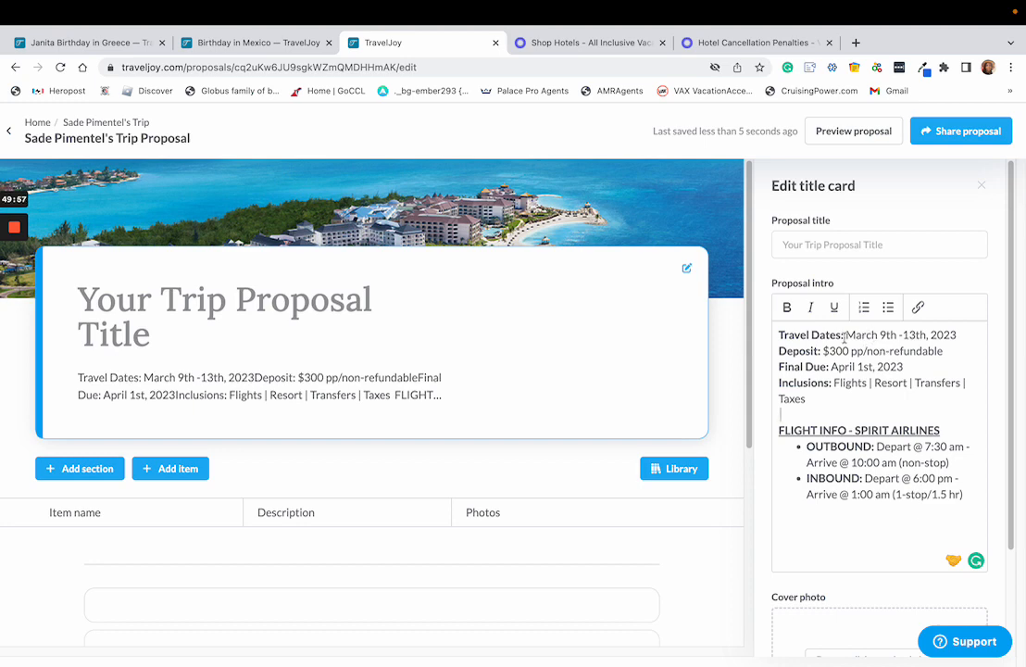
Replace the airline name in the flight info heading so it reads "FLIGHT INFO - DELTA AIRLINES".
{"action": "left_click_drag", "start_coordinate": [846, 335], "coordinate": [926, 340]}
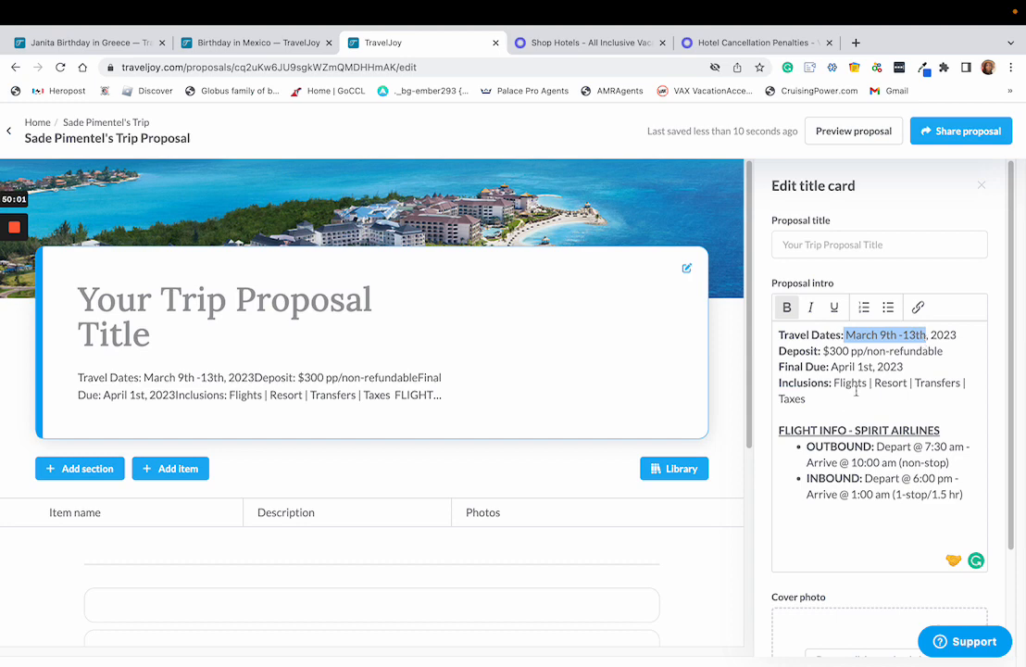
{"action": "double_click", "coordinate": [896, 430]}
{"action": "type", "text": "De"}
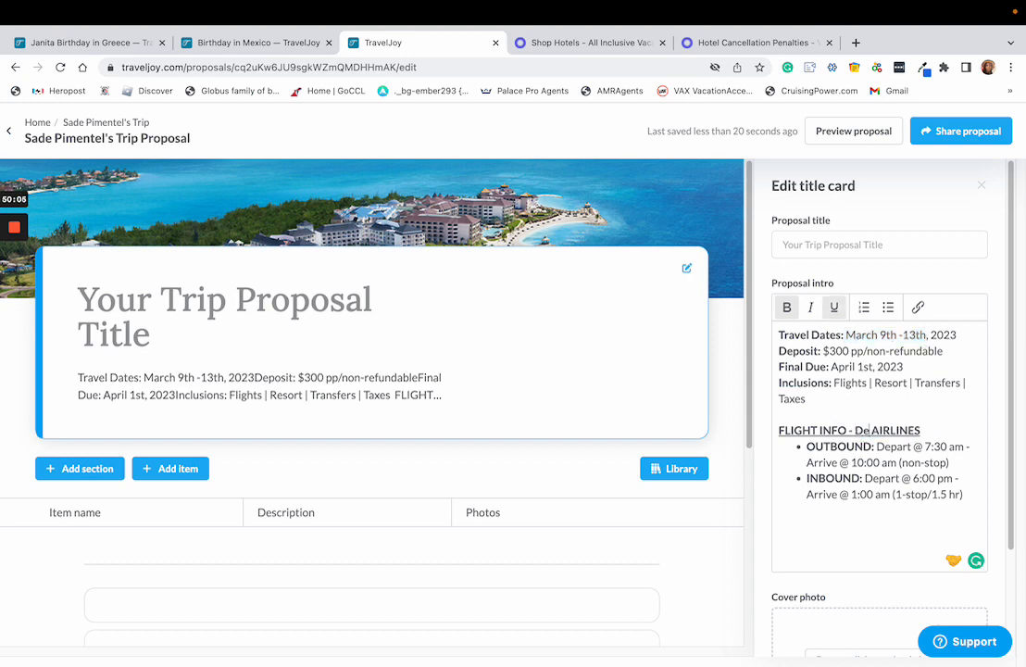
{"action": "key", "text": "BackSpace"}
{"action": "type", "text": "EL"}
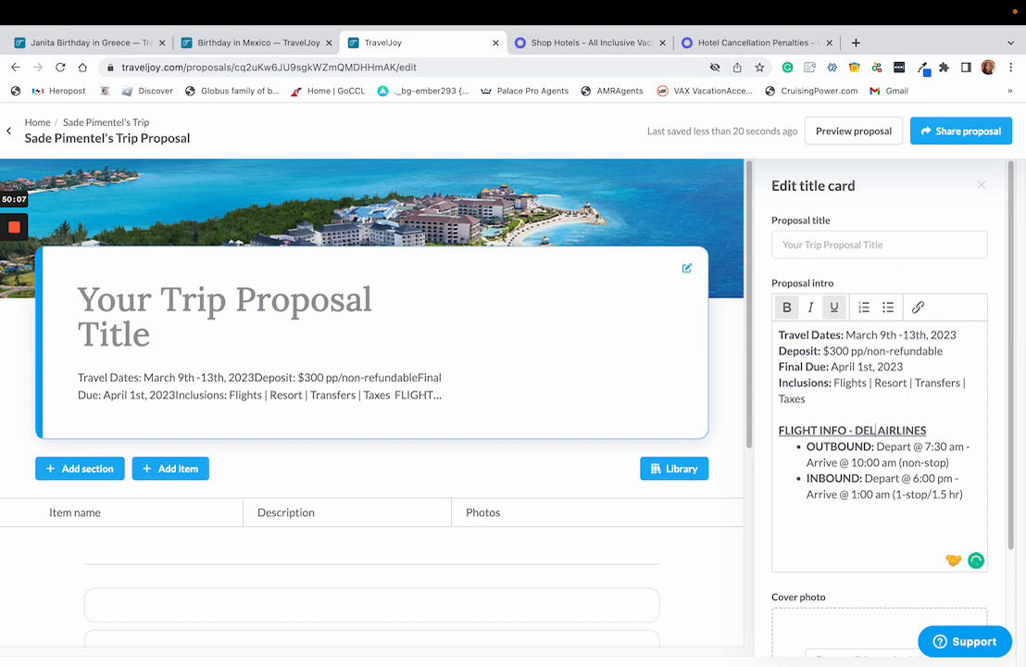
{"action": "type", "text": "TA"}
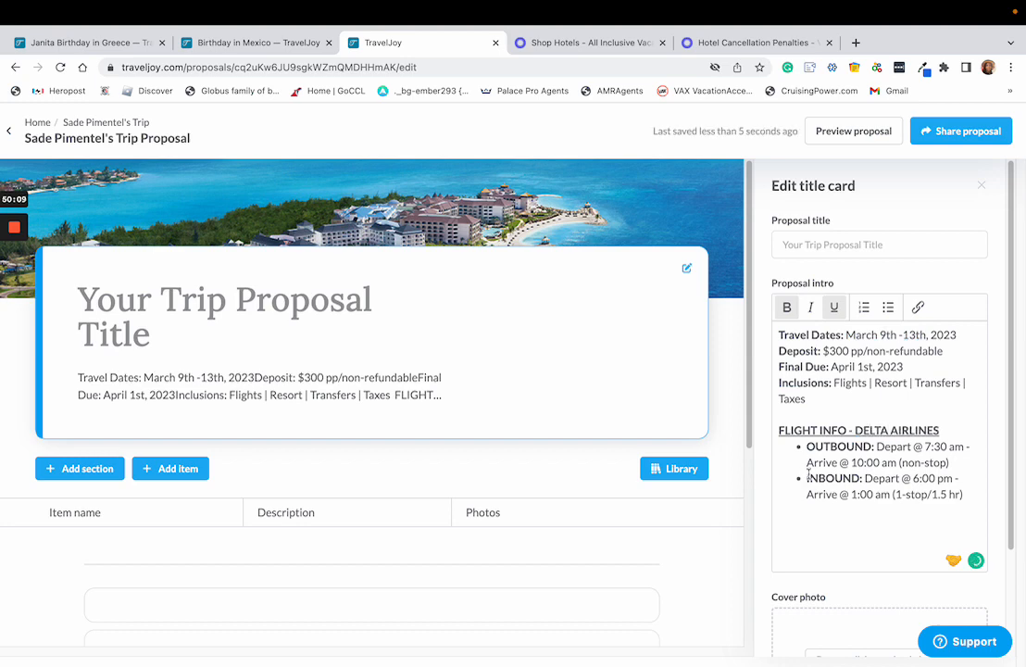
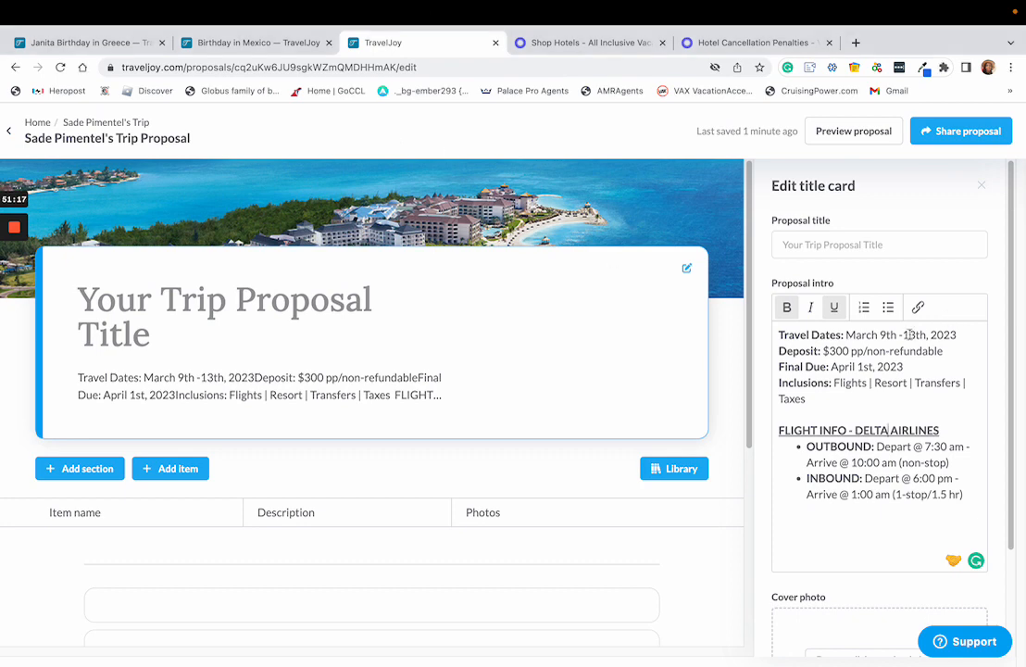
Change the end of the travel dates in the proposal intro to March 17th.
{"action": "left_click", "coordinate": [909, 336]}
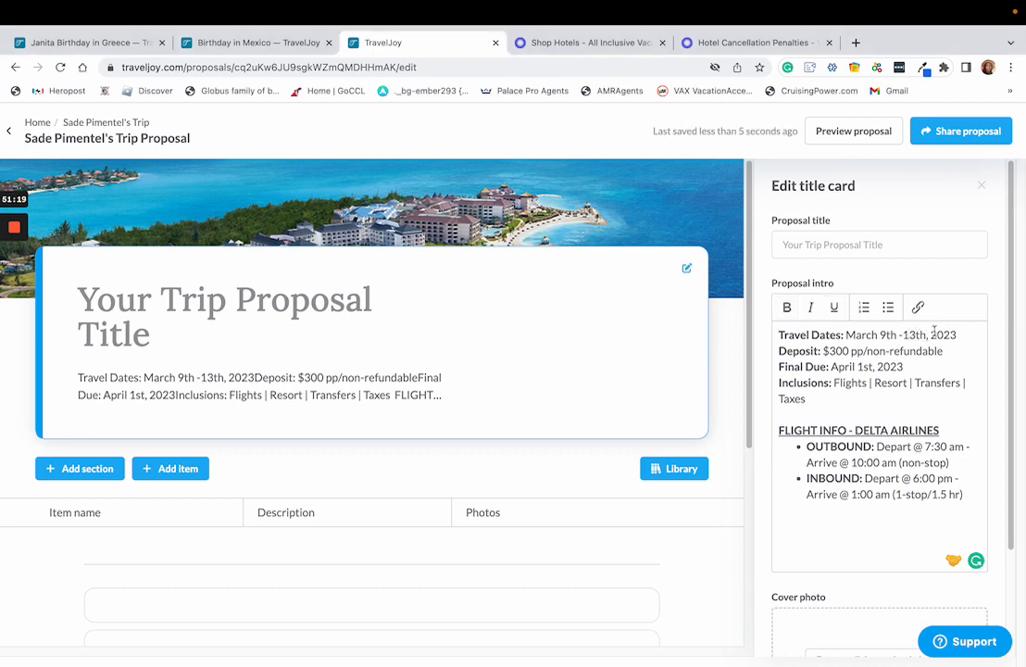
{"action": "key", "text": "BackSpace"}
{"action": "type", "text": "7"}
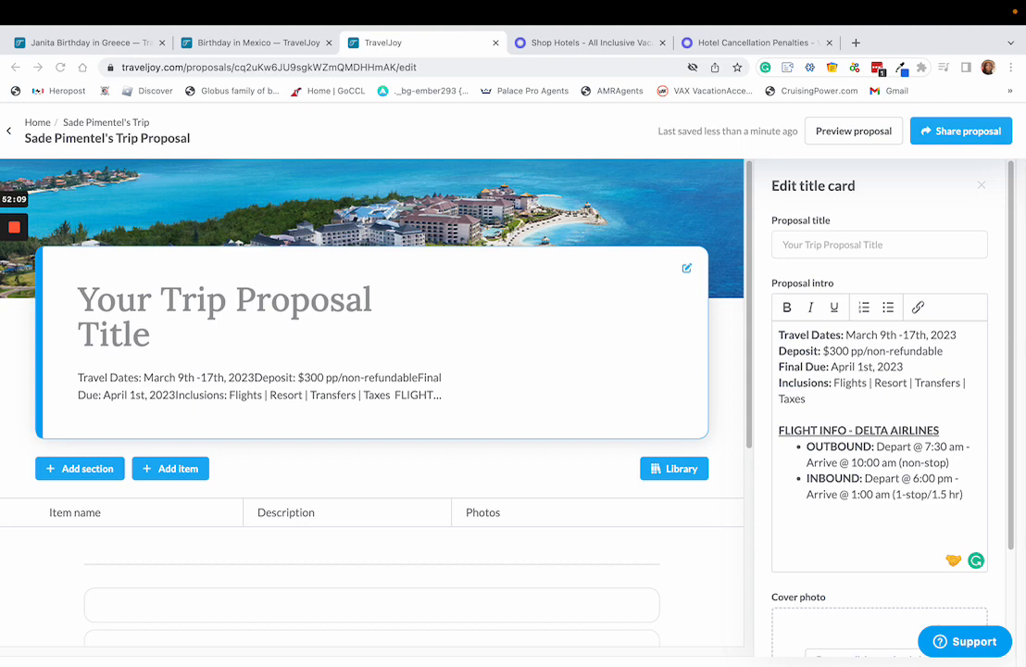
Close the Shop Hotels and Hotel Cancellation Penalties pages and return to the trip proposal in TravelJoy.
{"action": "left_click_drag", "start_coordinate": [0, 28], "coordinate": [912, 44]}
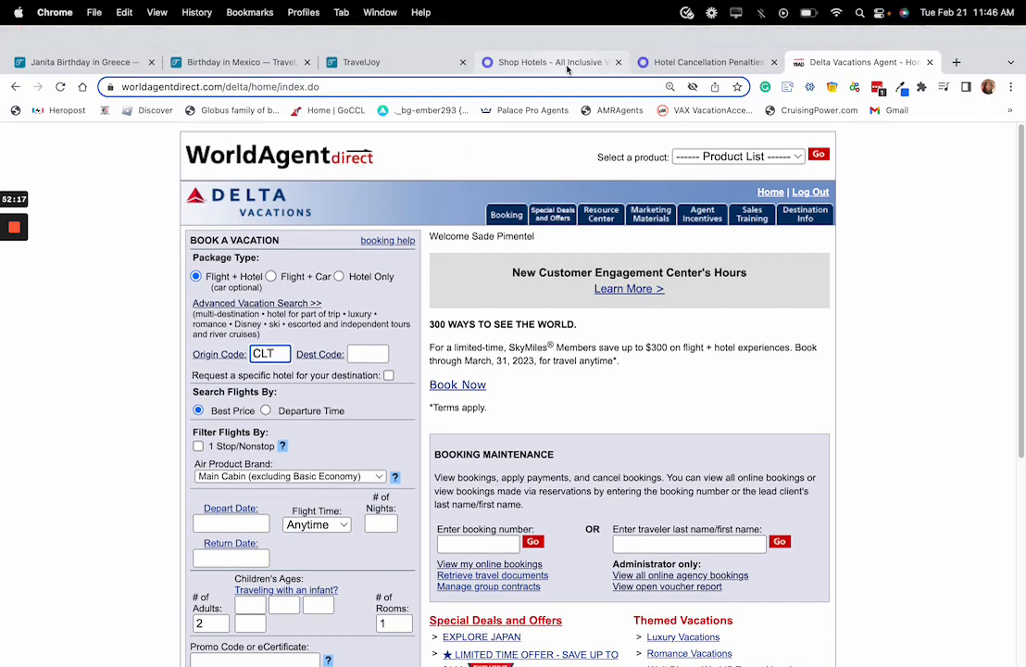
{"action": "left_click", "coordinate": [615, 62]}
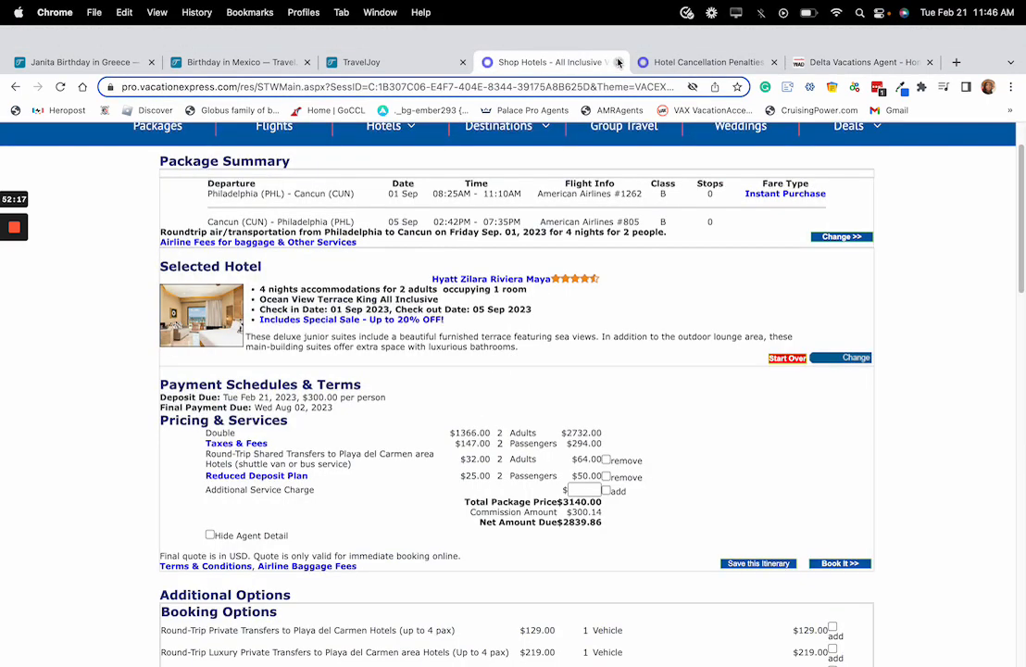
{"action": "left_click", "coordinate": [619, 62]}
{"action": "left_click", "coordinate": [619, 62]}
{"action": "left_click", "coordinate": [381, 62]}
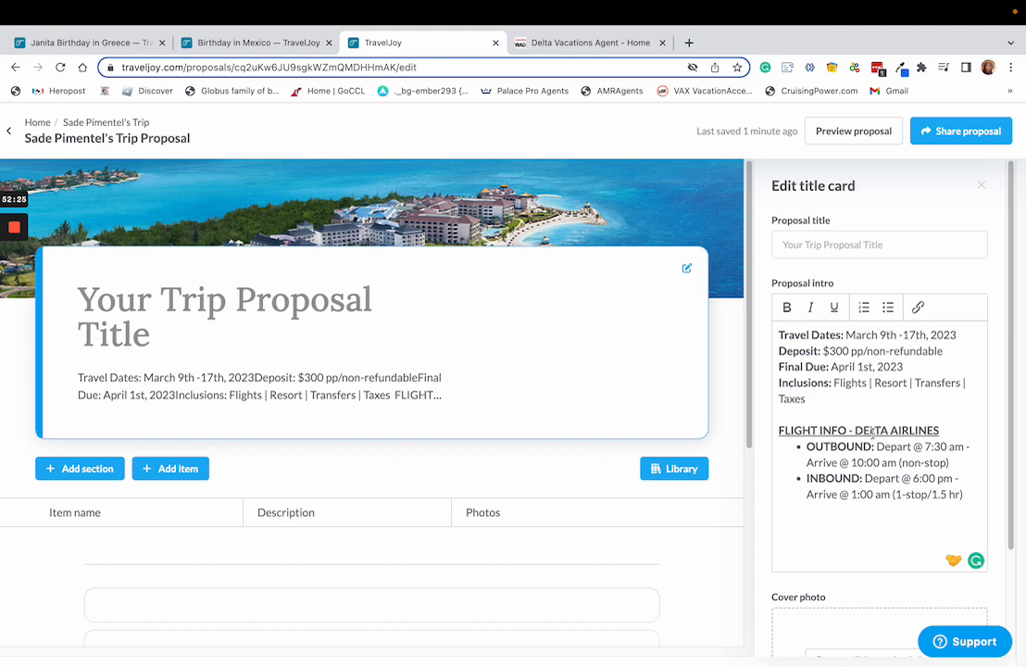
Add the departure airport "(JFK)" to the end of the Delta Airlines flight info heading.
{"action": "left_click", "coordinate": [946, 430]}
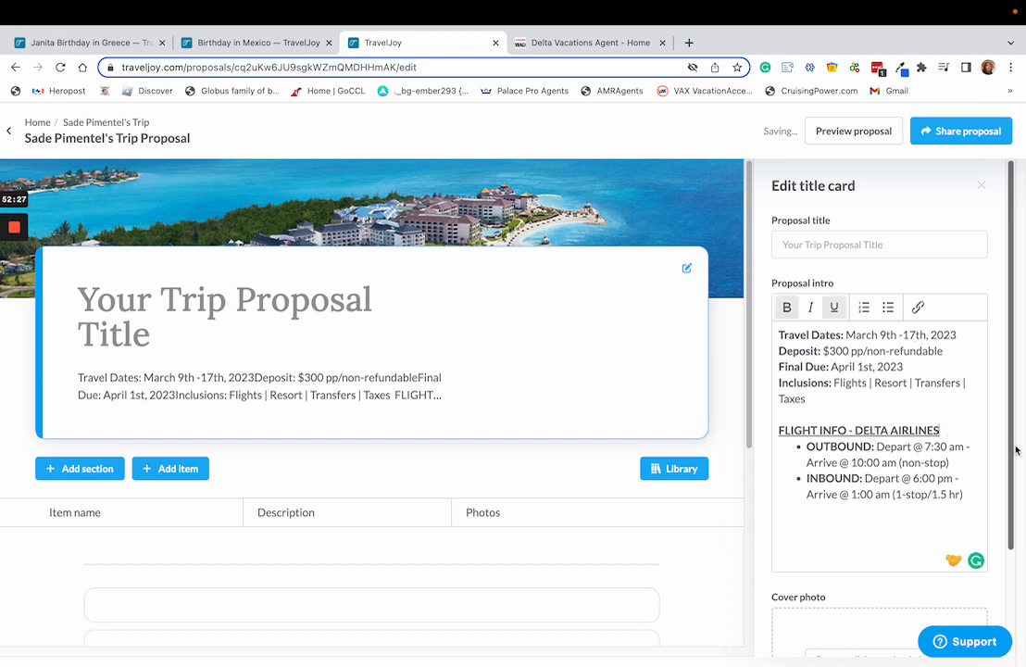
{"action": "type", "text": "-"}
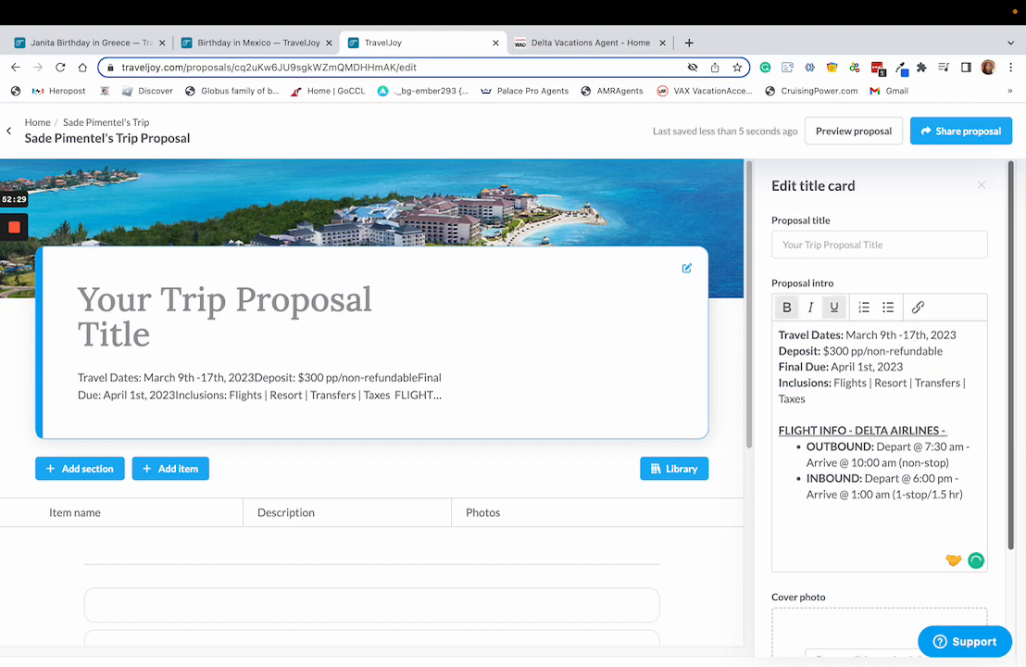
{"action": "key", "text": "BackSpace"}
{"action": "key", "text": "BackSpace"}
{"action": "type", "text": "(JFK)"}
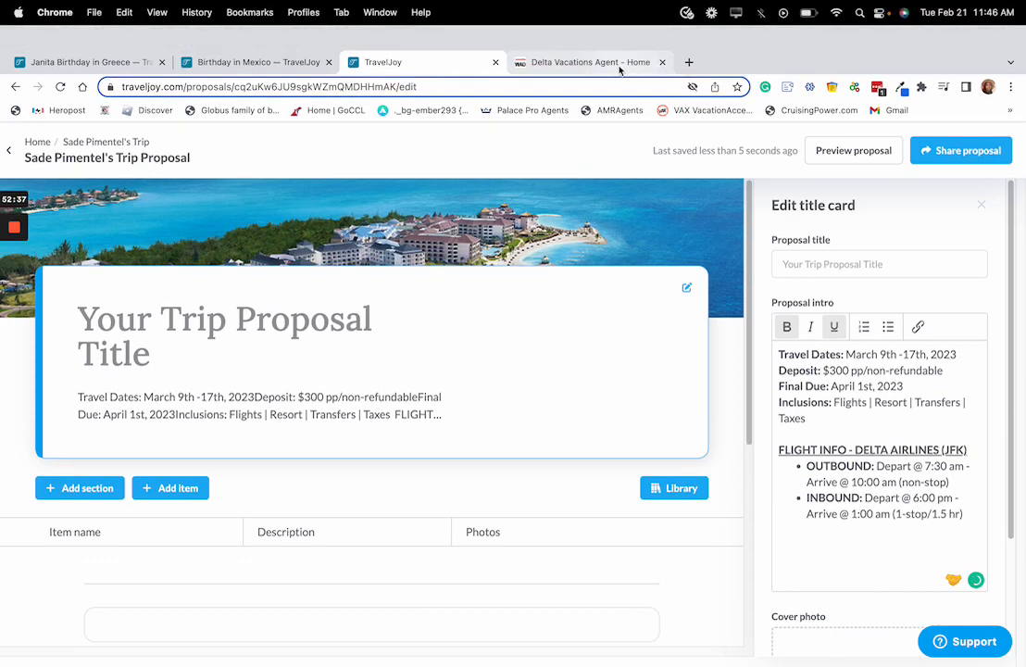
Switch to the Delta Vacations agent site and set the vacation search origin to JFK and destination to ATH.
{"action": "left_click", "coordinate": [620, 66]}
{"action": "double_click", "coordinate": [270, 337]}
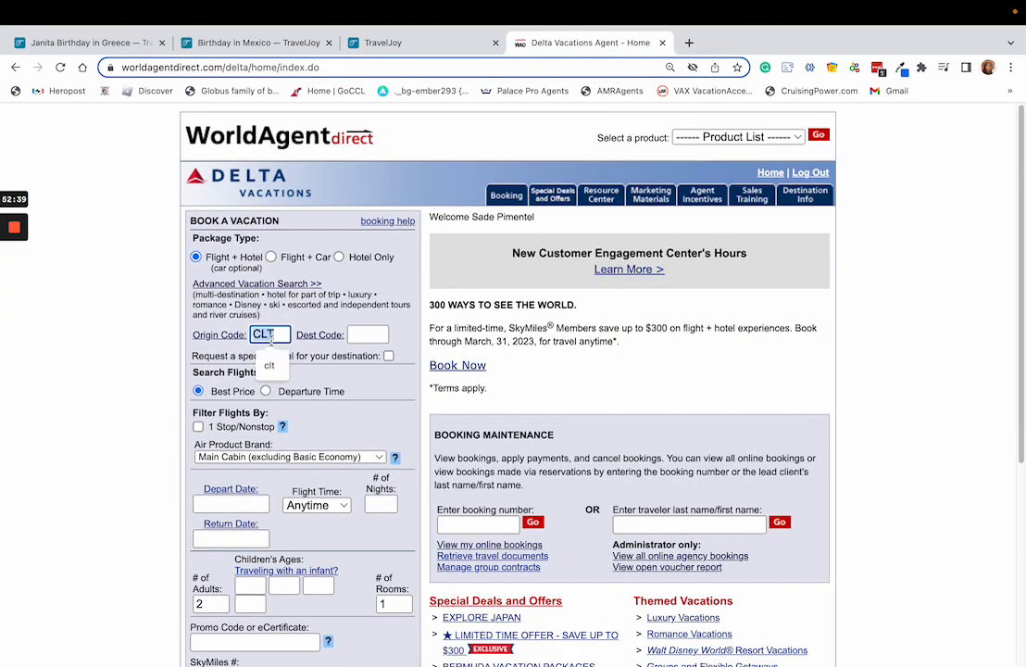
{"action": "type", "text": "JFK"}
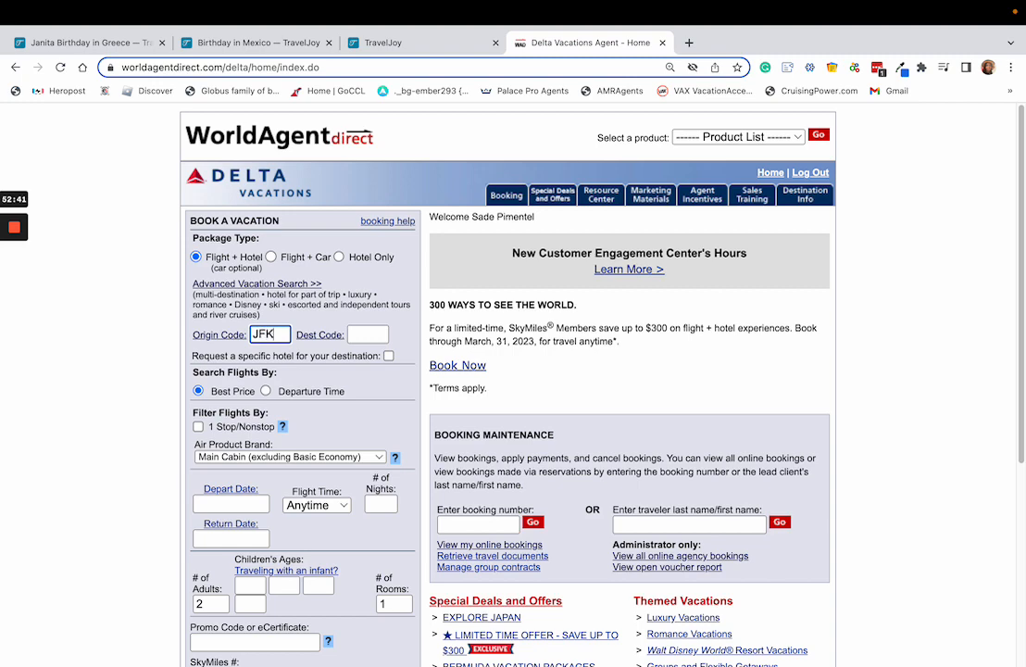
{"action": "left_click", "coordinate": [361, 337]}
{"action": "type", "text": "A"}
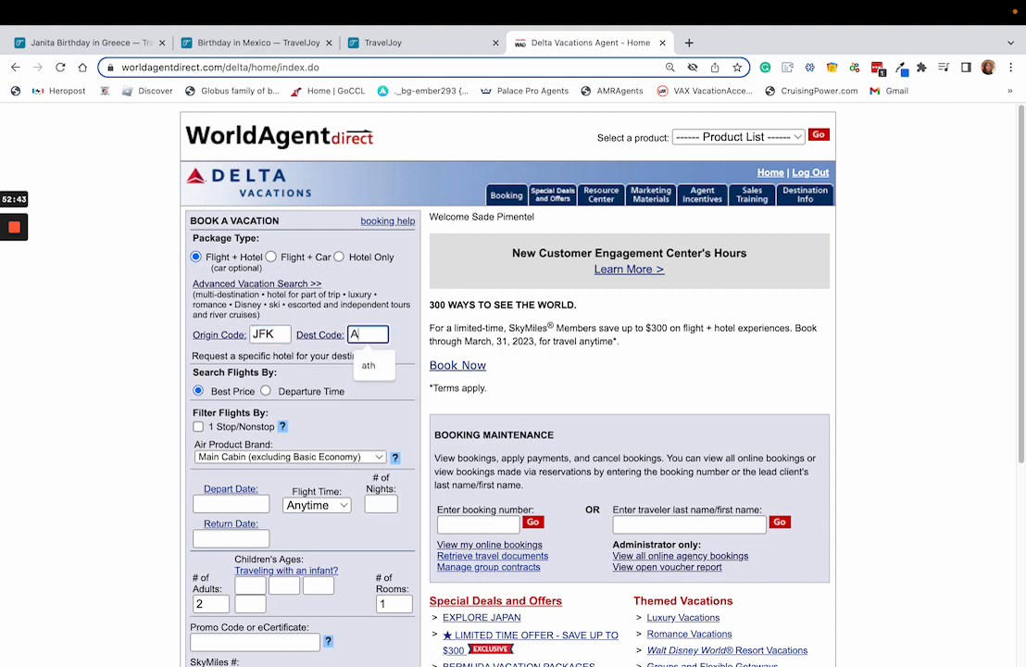
{"action": "type", "text": "TH"}
{"action": "left_click", "coordinate": [369, 427]}
{"action": "scroll", "coordinate": [275, 446], "scroll_direction": "down", "scroll_amount": 1}
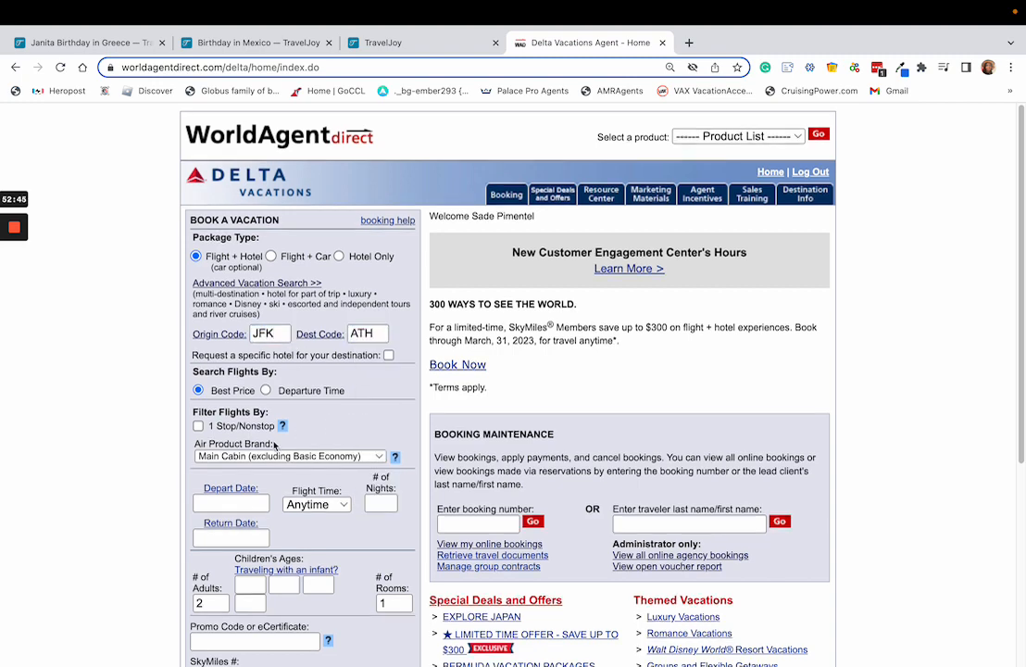
Set the departure to 3/9/2023 and the return to 3/17/2023, and run the flight and hotel search.
{"action": "left_click", "coordinate": [233, 471]}
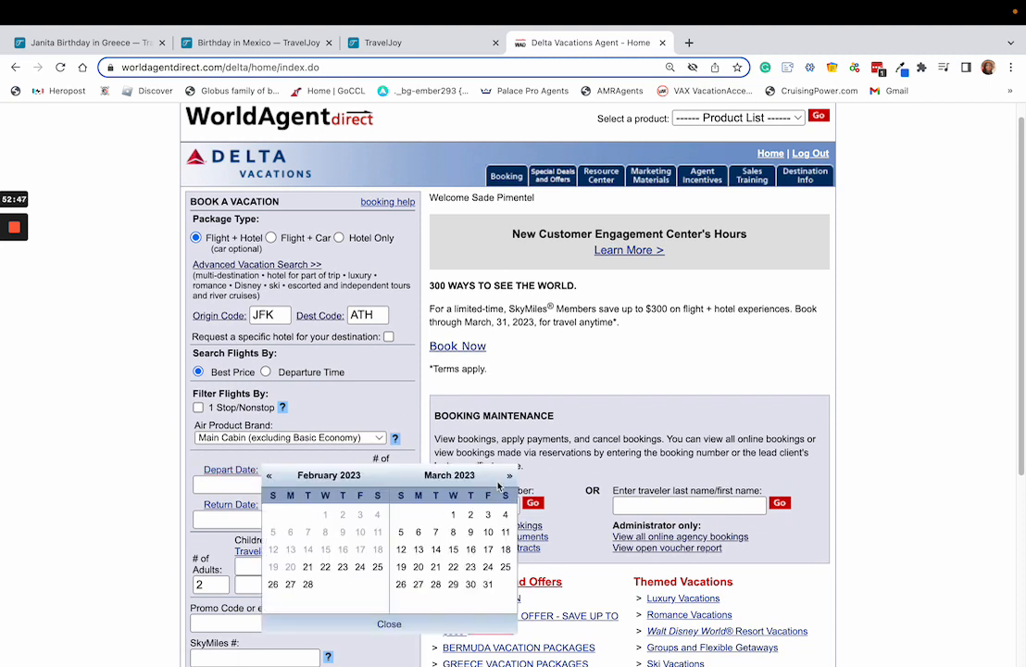
{"action": "left_click", "coordinate": [471, 533]}
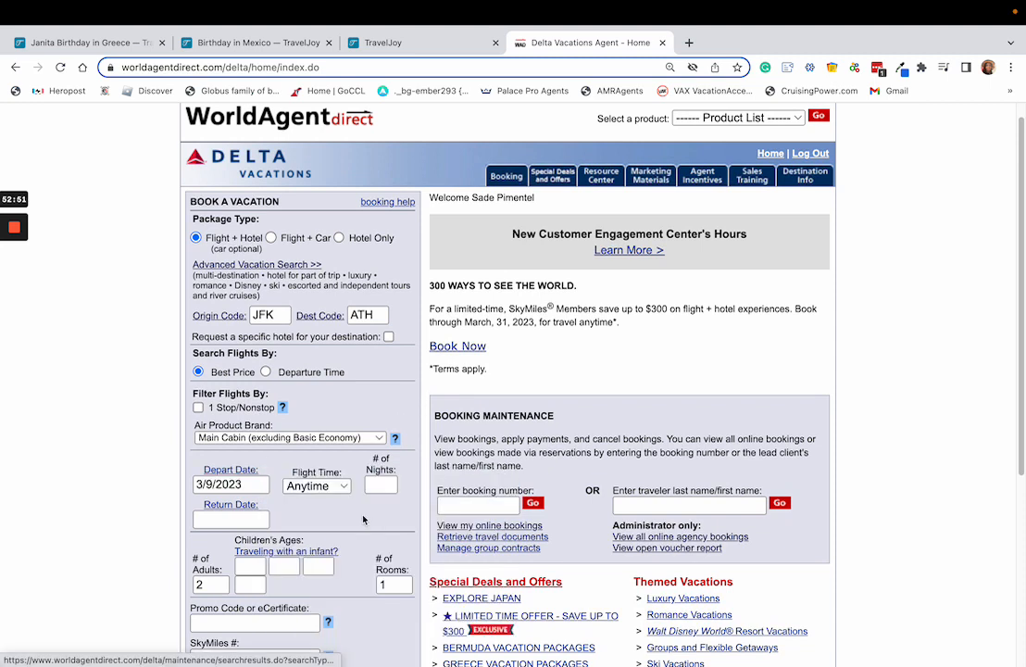
{"action": "left_click", "coordinate": [248, 506]}
{"action": "left_click", "coordinate": [358, 582]}
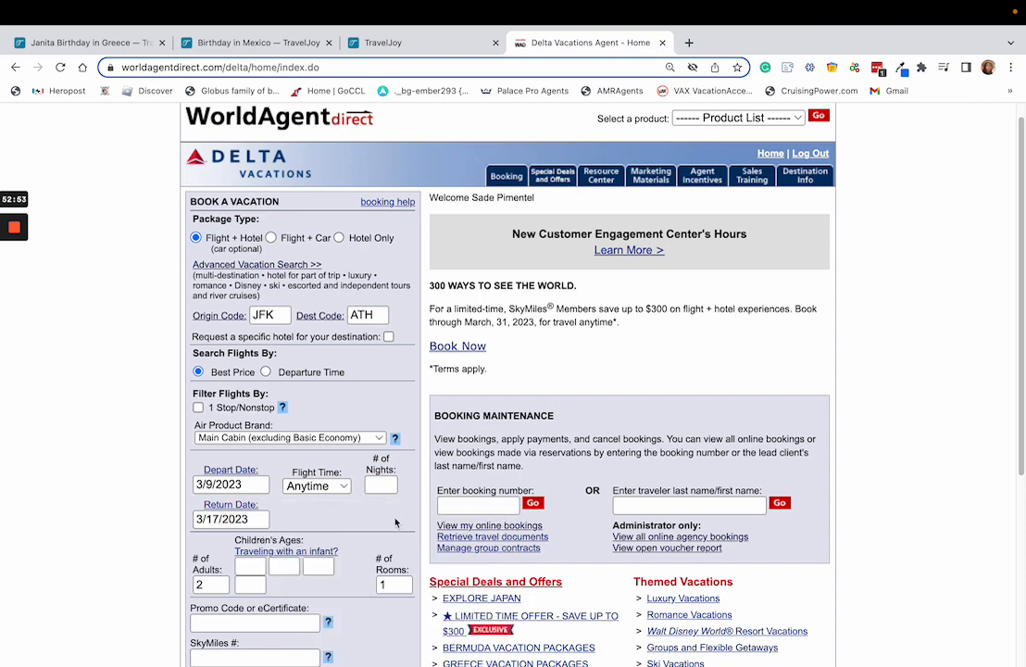
{"action": "scroll", "coordinate": [384, 508], "scroll_direction": "down", "scroll_amount": 5}
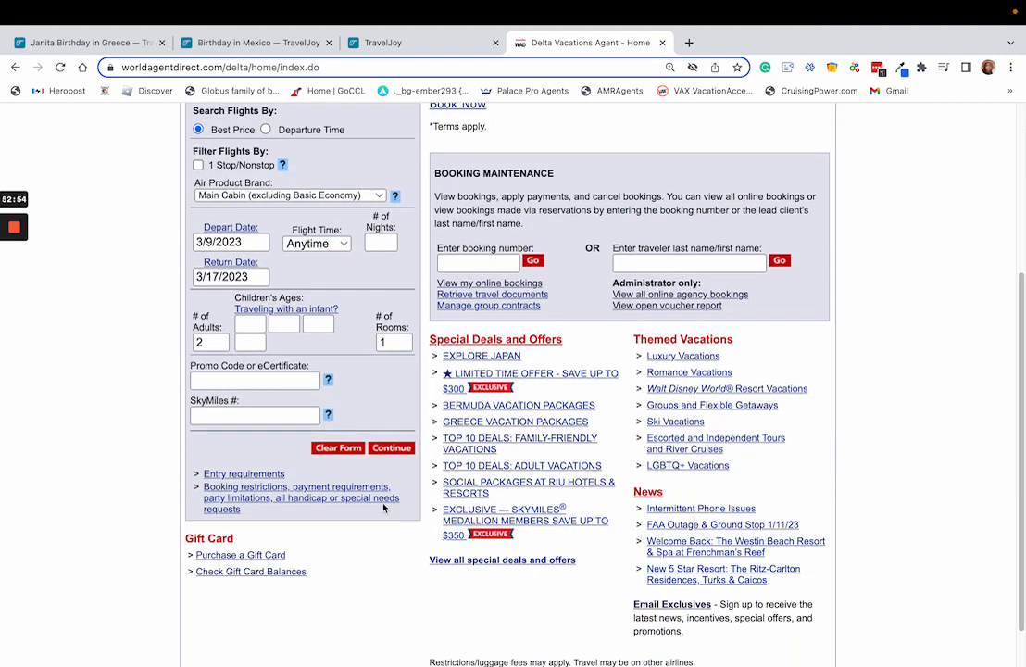
{"action": "left_click", "coordinate": [392, 448]}
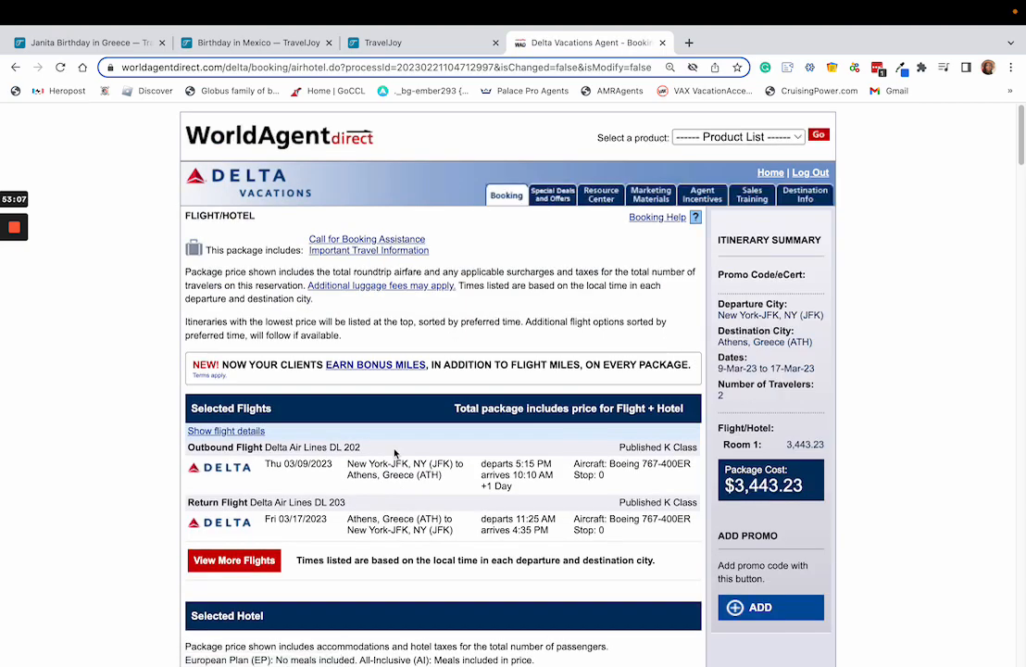
Review the selected Delta flights, go back to the booking search, and open the multi-destination package form.
{"action": "scroll", "coordinate": [398, 398], "scroll_direction": "down", "scroll_amount": 4}
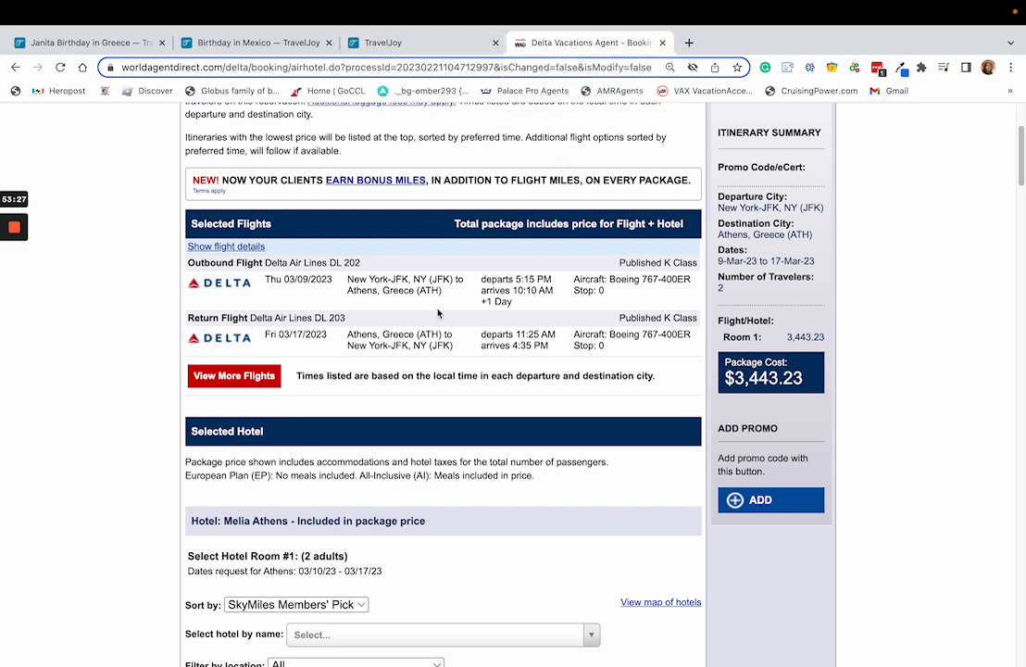
{"action": "scroll", "coordinate": [250, 216], "scroll_direction": "up", "scroll_amount": 3}
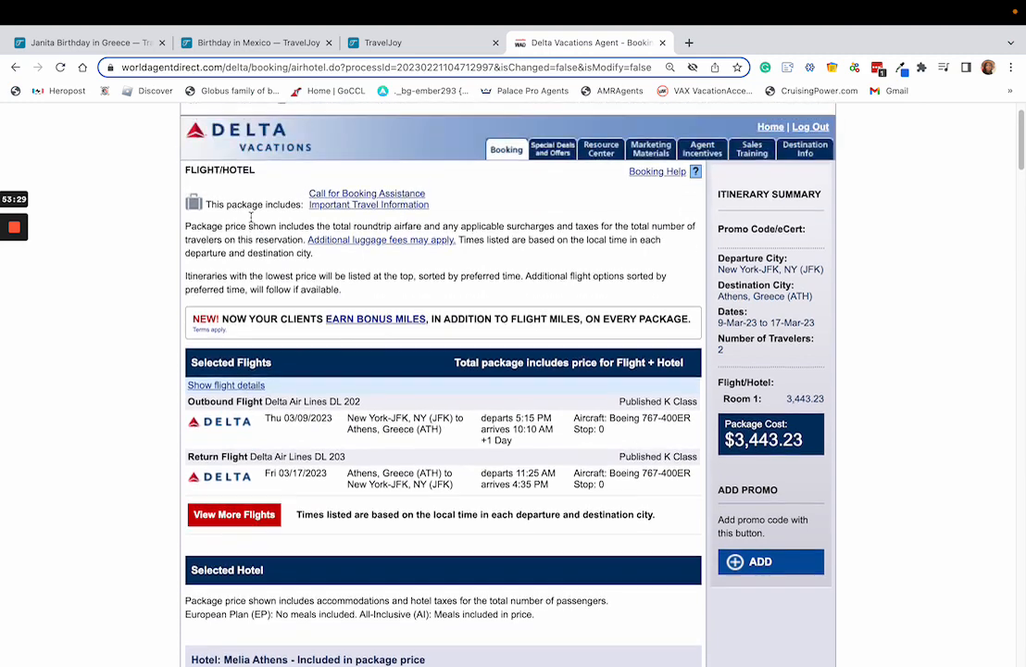
{"action": "left_click", "coordinate": [15, 68]}
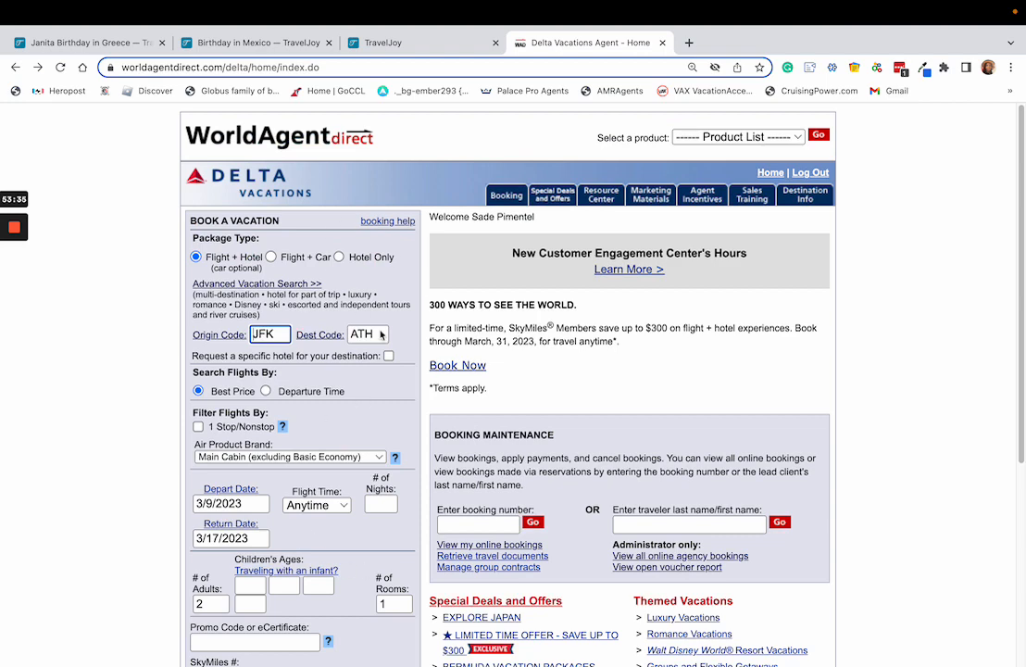
{"action": "left_click", "coordinate": [508, 197]}
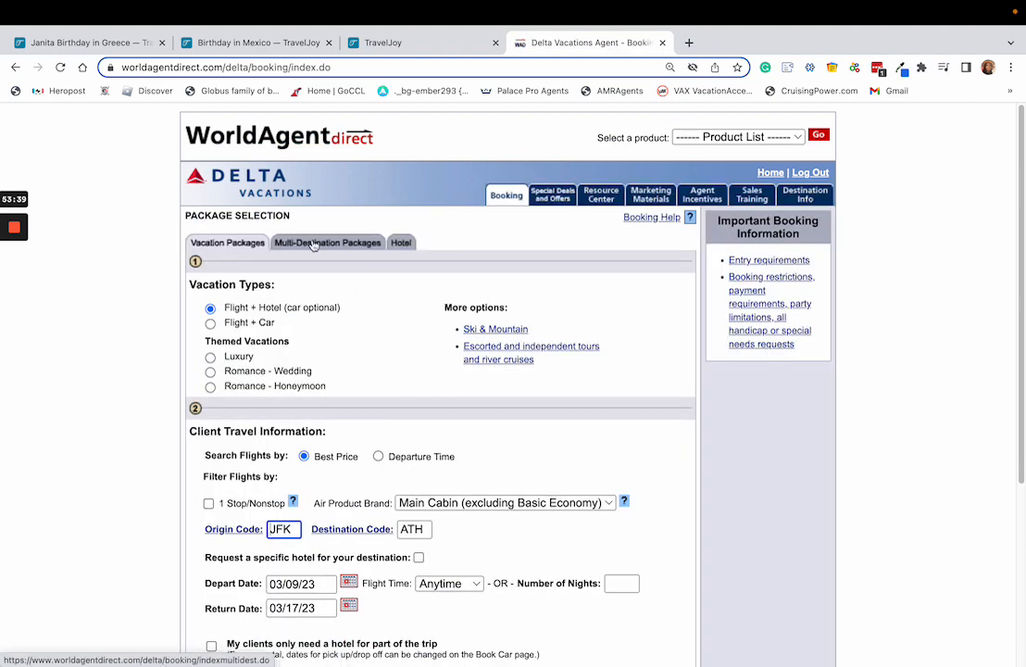
{"action": "left_click", "coordinate": [318, 243]}
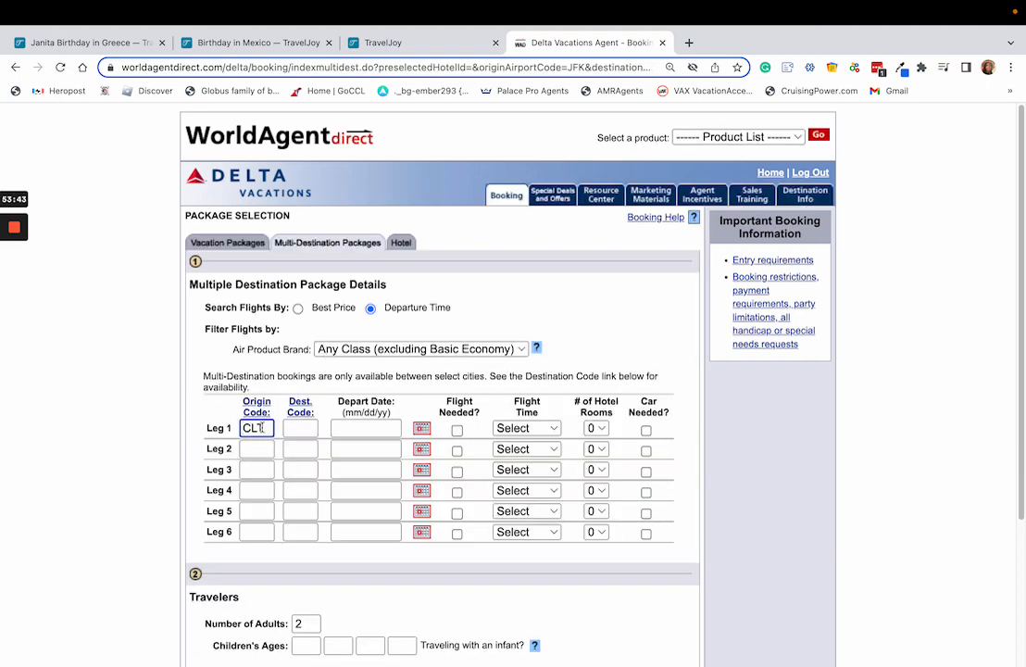
Set leg 1 of the multi-destination package to go from JFK to ATH.
{"action": "double_click", "coordinate": [260, 428]}
{"action": "type", "text": "JFK"}
{"action": "key", "text": "BackSpace"}
{"action": "key", "text": "BackSpace"}
{"action": "type", "text": "FK"}
{"action": "left_click", "coordinate": [302, 428]}
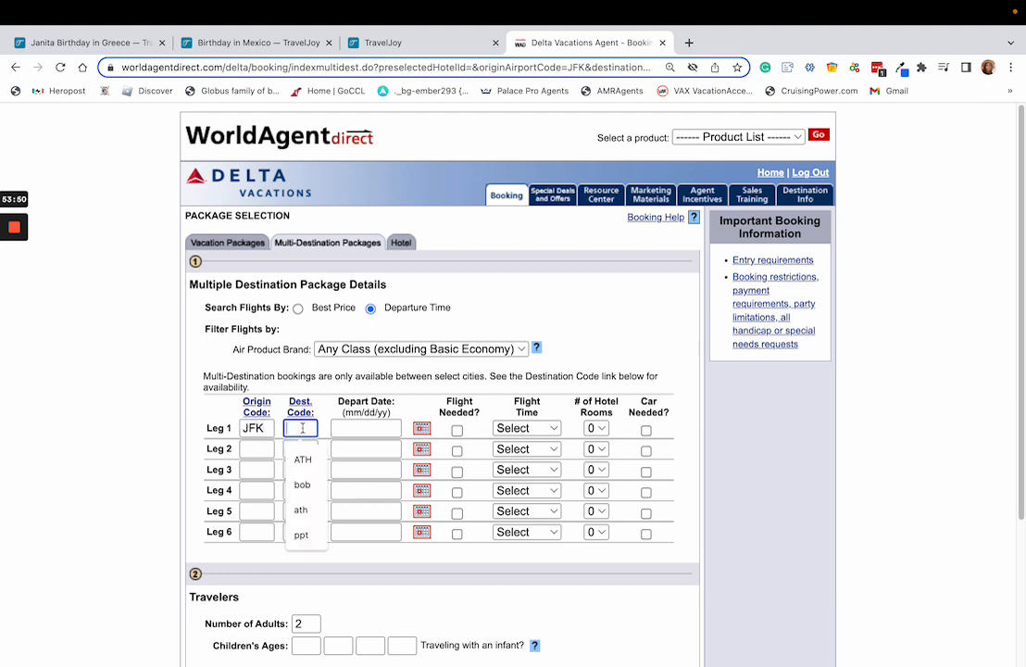
{"action": "left_click", "coordinate": [301, 459]}
Set leg 2 to go from ATH to JMK and leg 3 from JMK to ATH.
{"action": "left_click", "coordinate": [262, 452]}
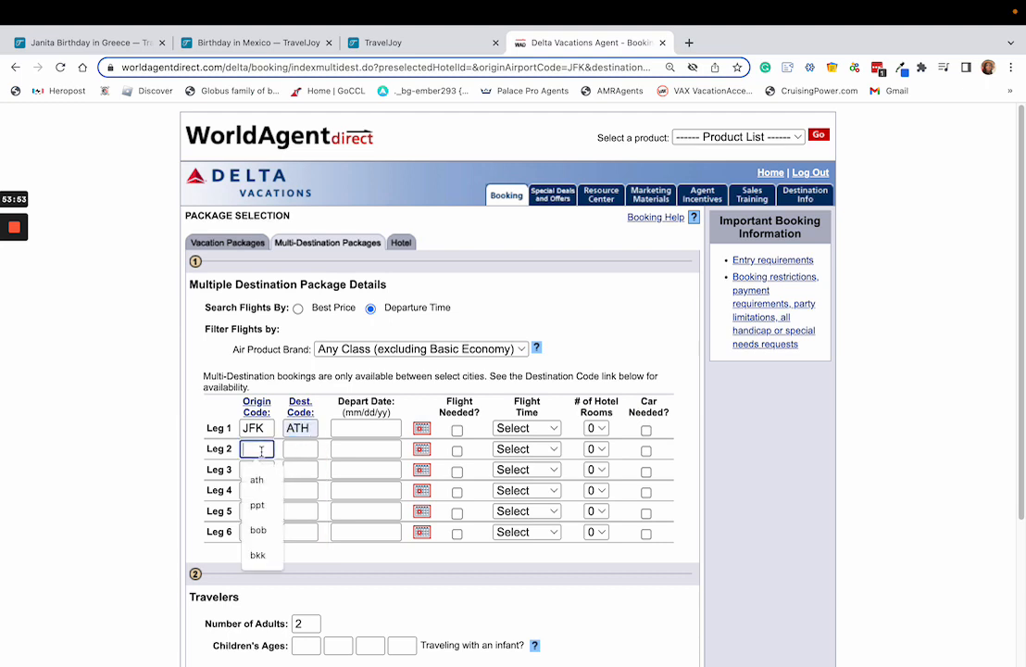
{"action": "left_click", "coordinate": [257, 478]}
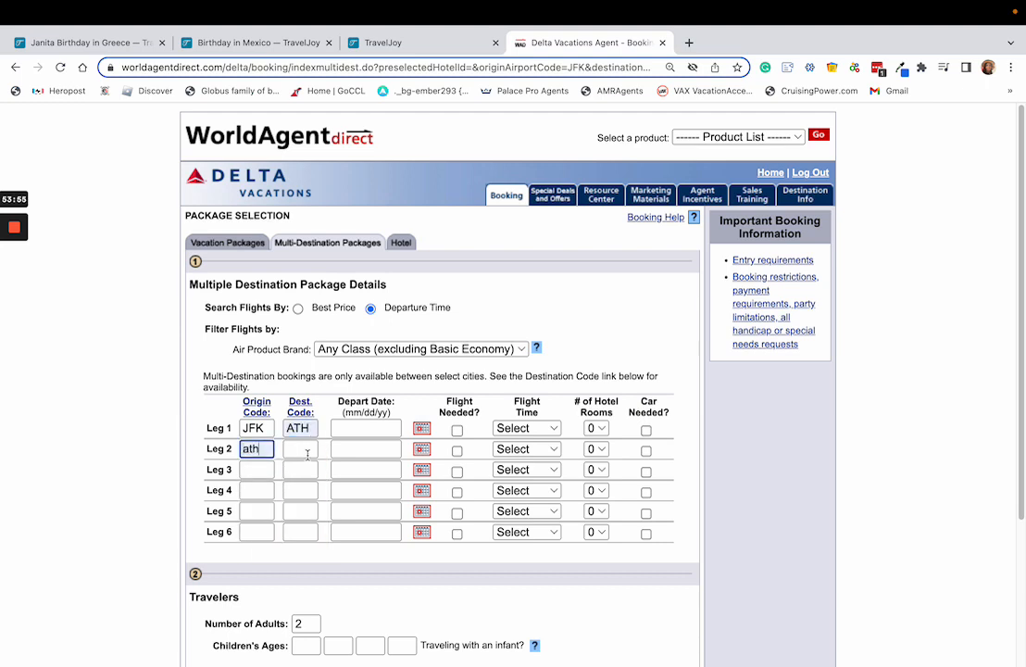
{"action": "left_click", "coordinate": [305, 450]}
{"action": "left_click", "coordinate": [307, 481]}
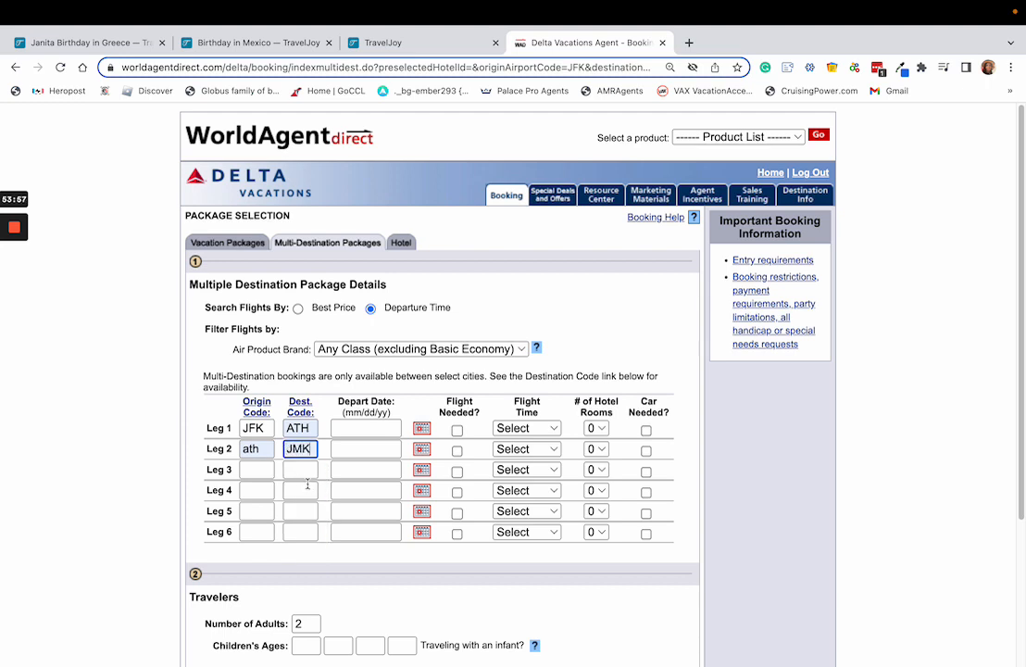
{"action": "left_click", "coordinate": [258, 470]}
{"action": "left_click", "coordinate": [257, 499]}
{"action": "left_click", "coordinate": [299, 471]}
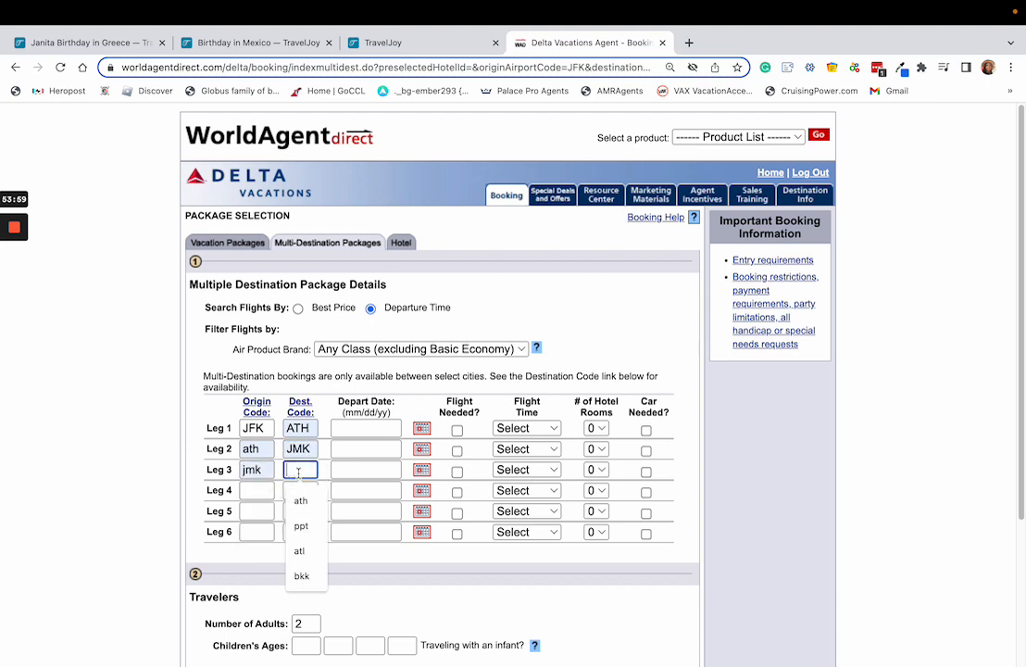
{"action": "left_click", "coordinate": [292, 495]}
Set leg 4 of the package to go from ATH back to JFK.
{"action": "left_click", "coordinate": [247, 494]}
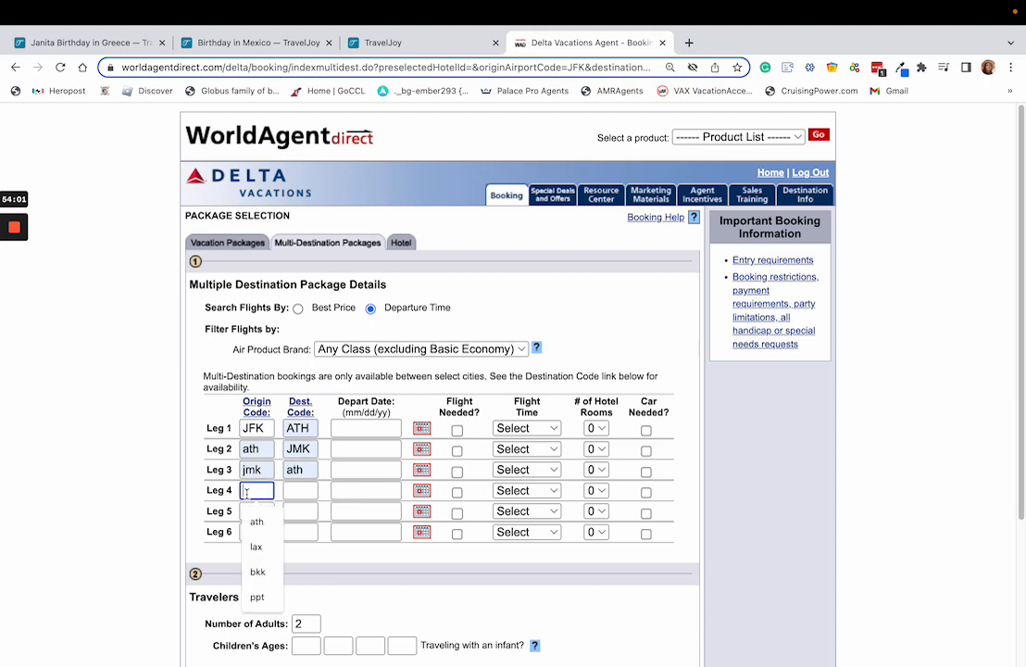
{"action": "type", "text": "ath"}
{"action": "left_click", "coordinate": [297, 493]}
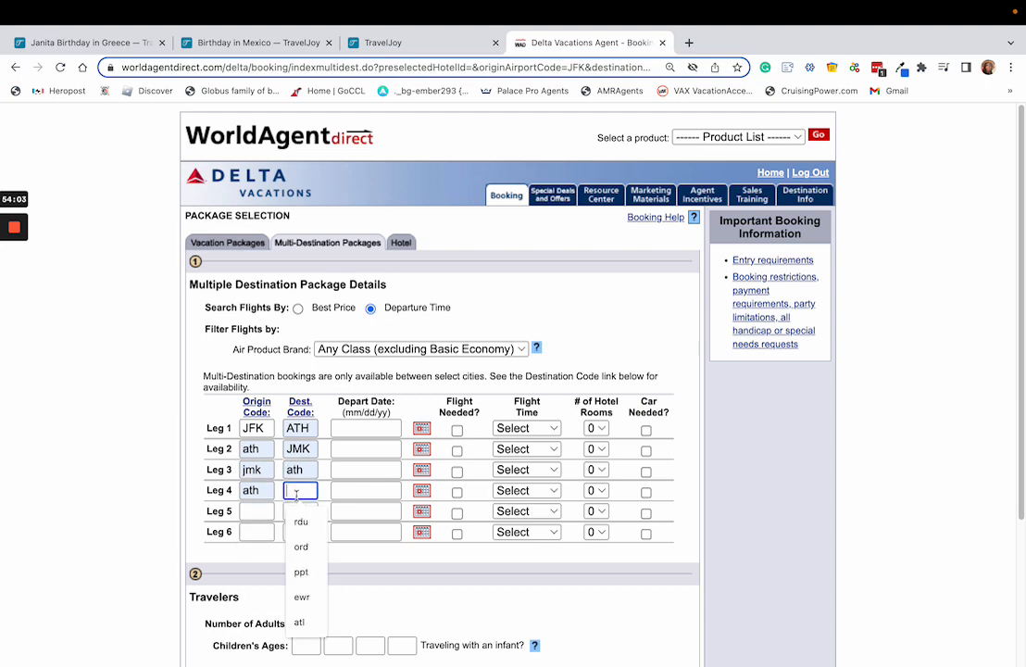
{"action": "type", "text": "JFK"}
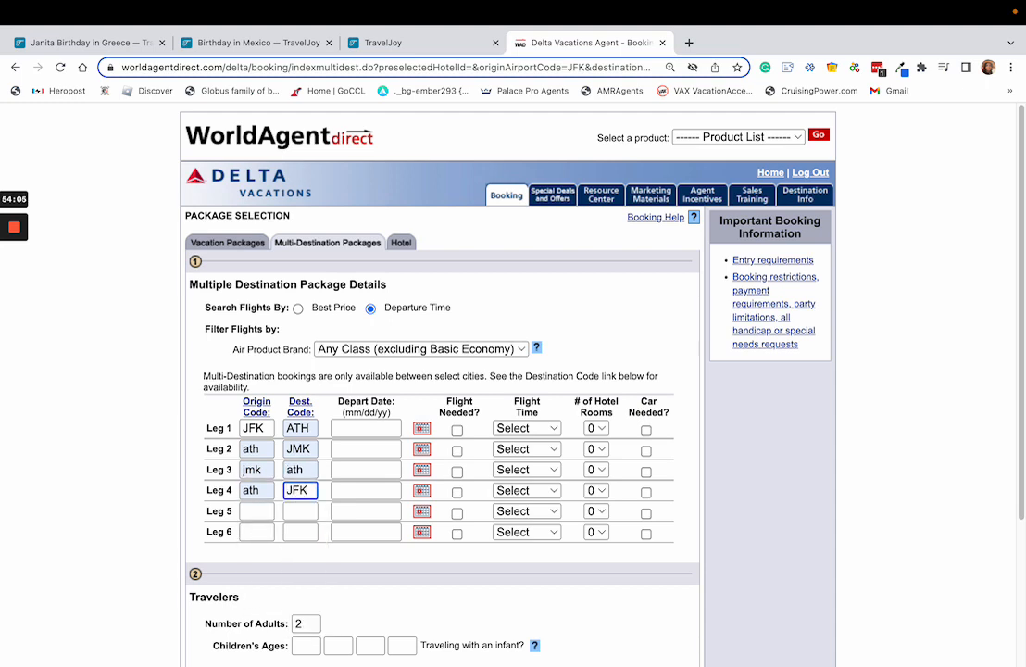
Set the leg 1 departure date to 3/9/2023 and mark its flight as needed.
{"action": "left_click", "coordinate": [420, 428]}
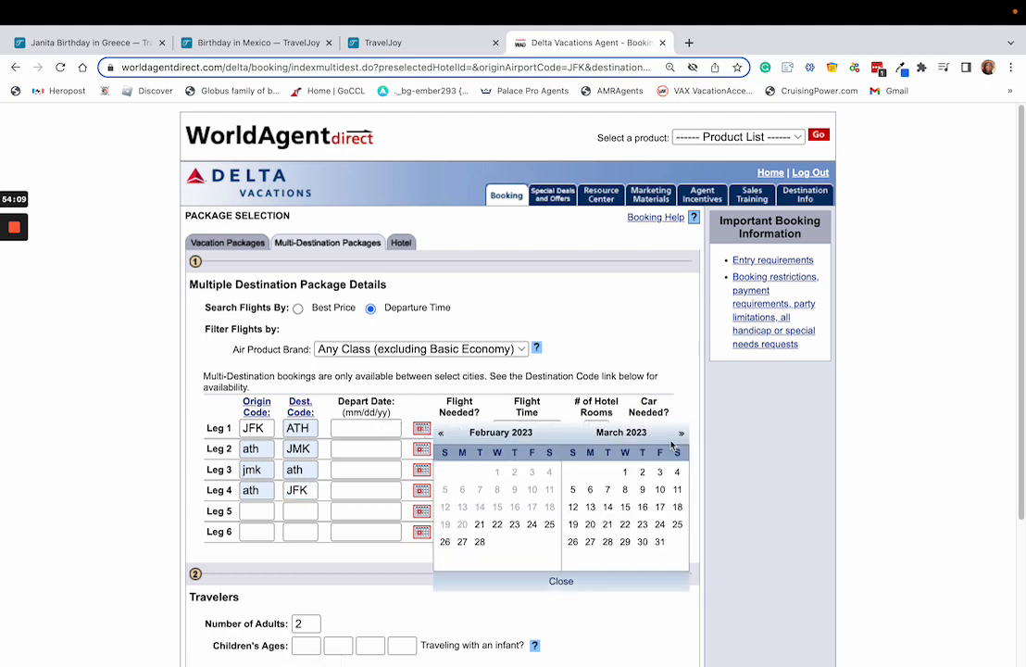
{"action": "left_click", "coordinate": [642, 489]}
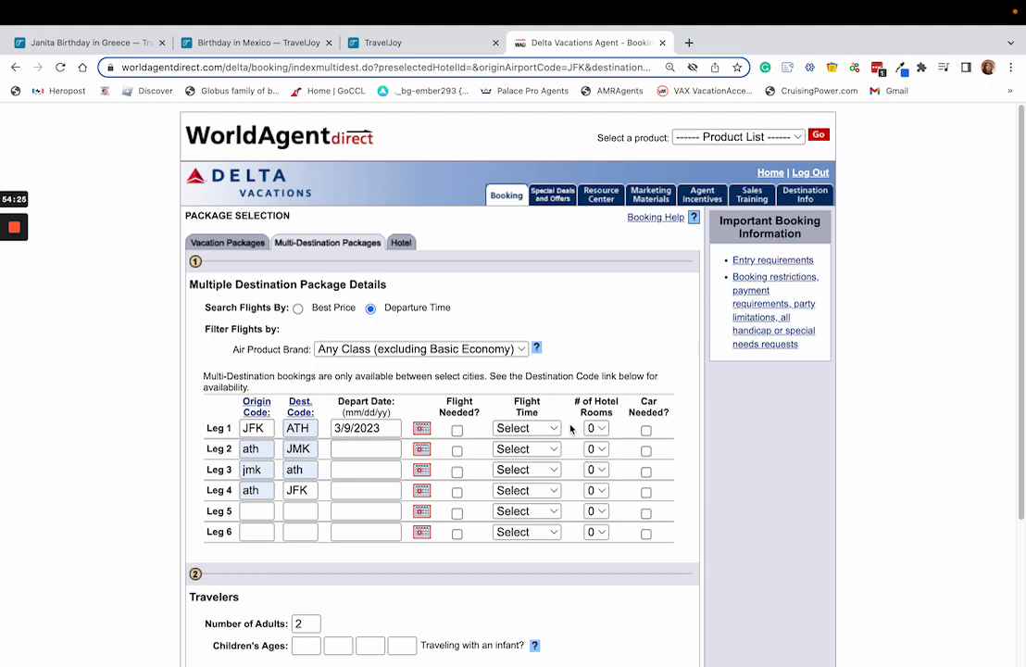
{"action": "left_click", "coordinate": [458, 431]}
Set the leg 2 departure date to 3/10/2023 with 1 hotel room.
{"action": "left_click", "coordinate": [421, 449]}
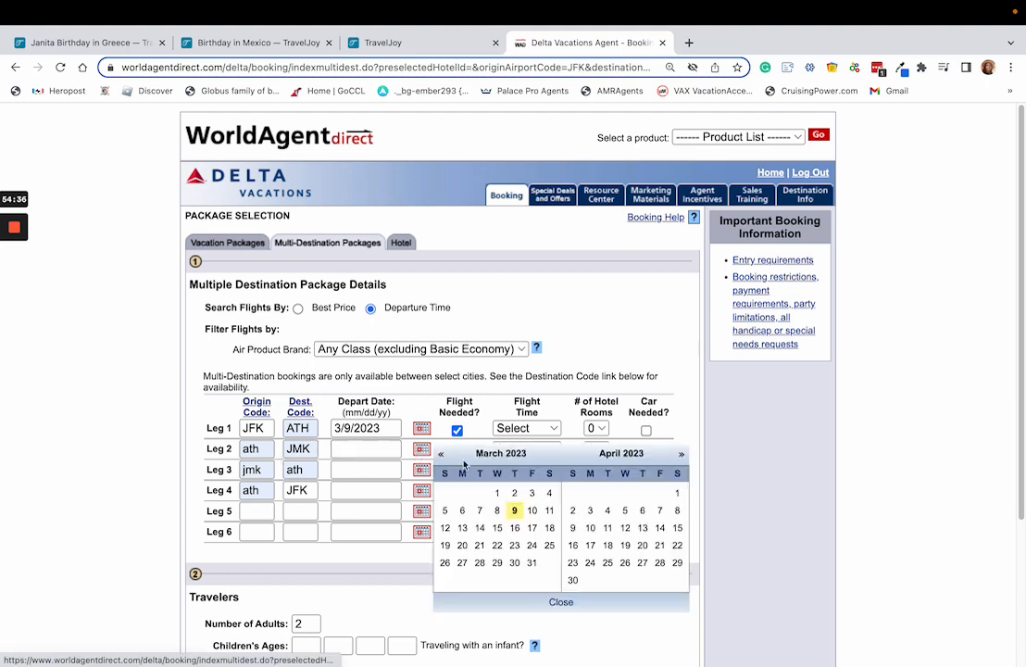
{"action": "left_click", "coordinate": [531, 511]}
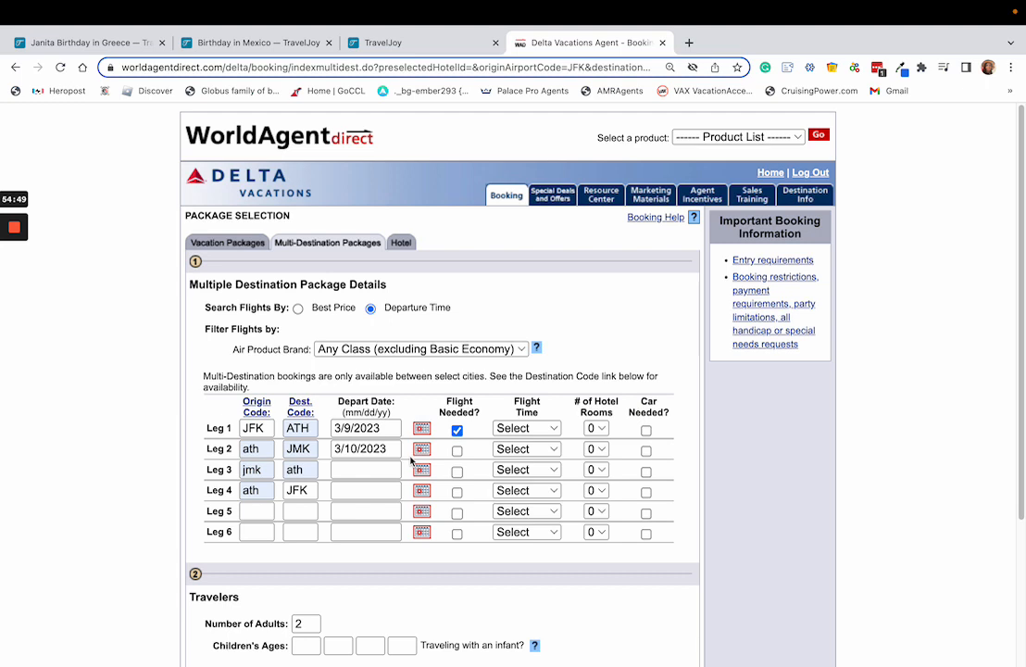
{"action": "left_click", "coordinate": [595, 449]}
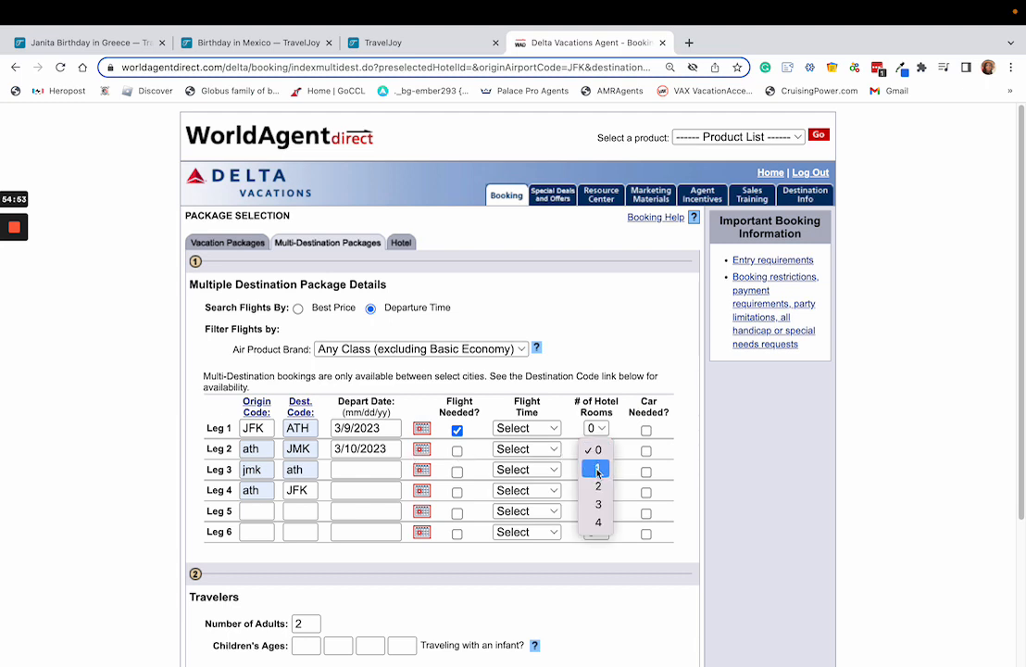
{"action": "left_click", "coordinate": [598, 469]}
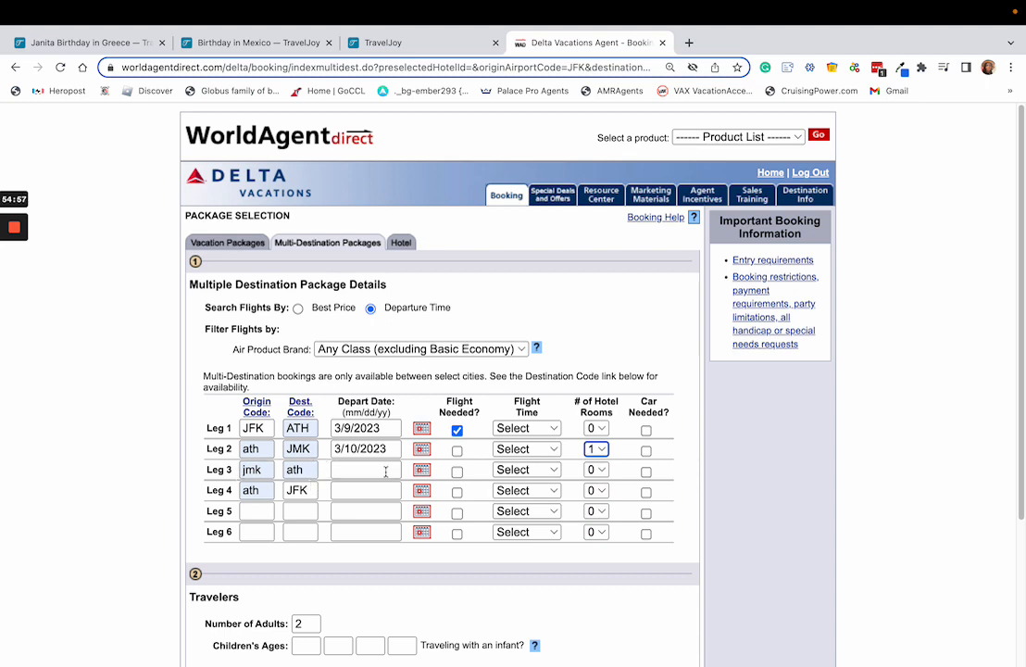
Set the leg 3 departure date to 3/16/2023 with 1 hotel room.
{"action": "left_click", "coordinate": [422, 472]}
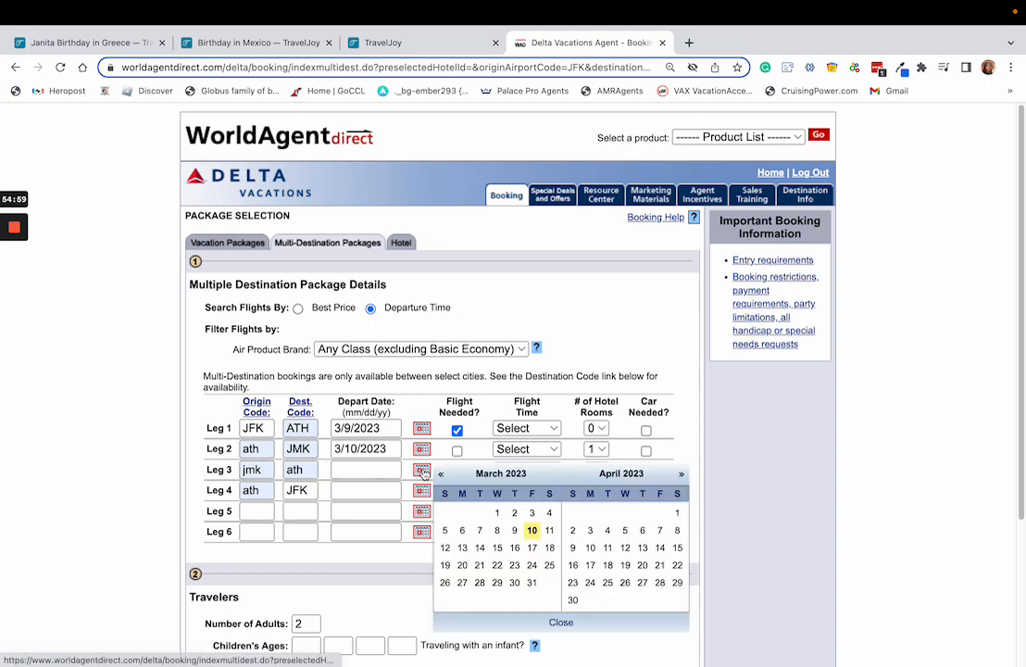
{"action": "left_click", "coordinate": [515, 548]}
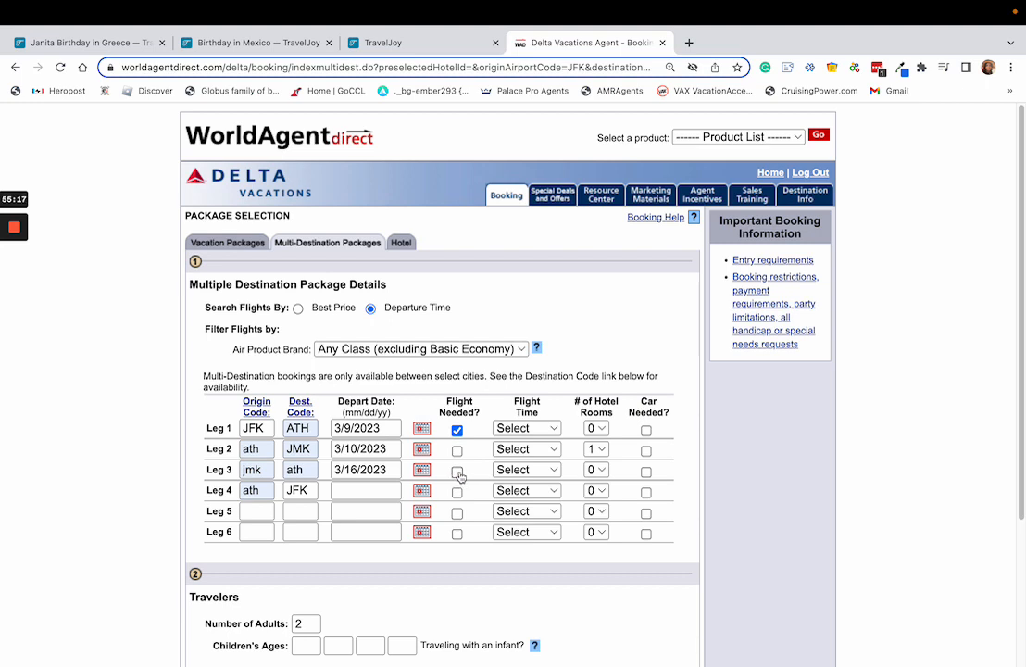
{"action": "left_click", "coordinate": [531, 474]}
{"action": "left_click", "coordinate": [538, 475]}
{"action": "left_click", "coordinate": [600, 472]}
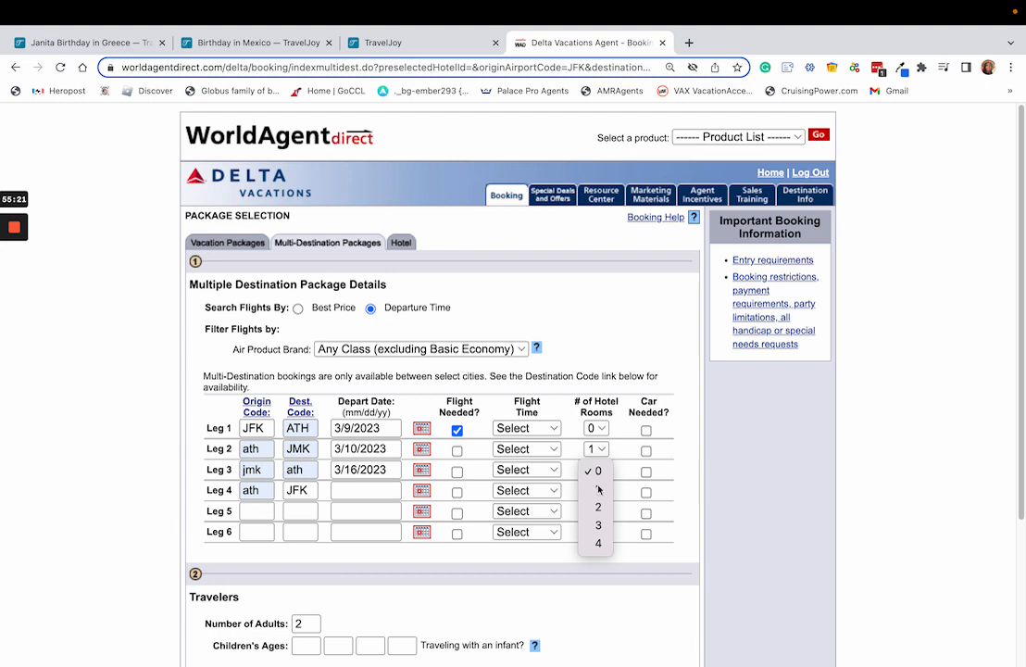
{"action": "left_click", "coordinate": [598, 489]}
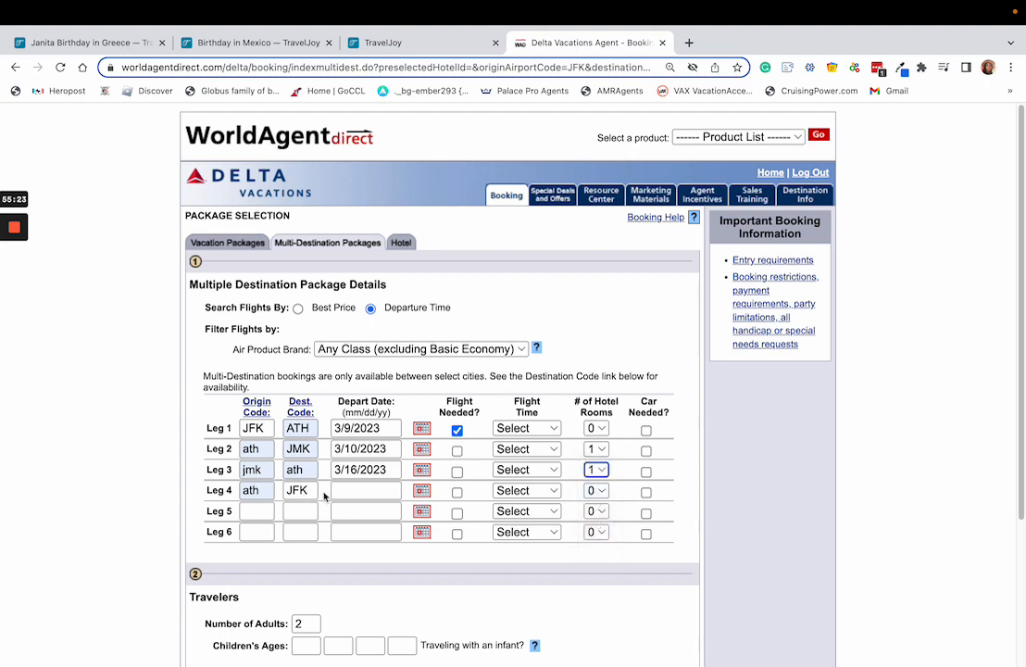
Set the leg 4 departure date to 3/17/2023, mark its flight as needed, and submit the package search.
{"action": "left_click", "coordinate": [421, 490]}
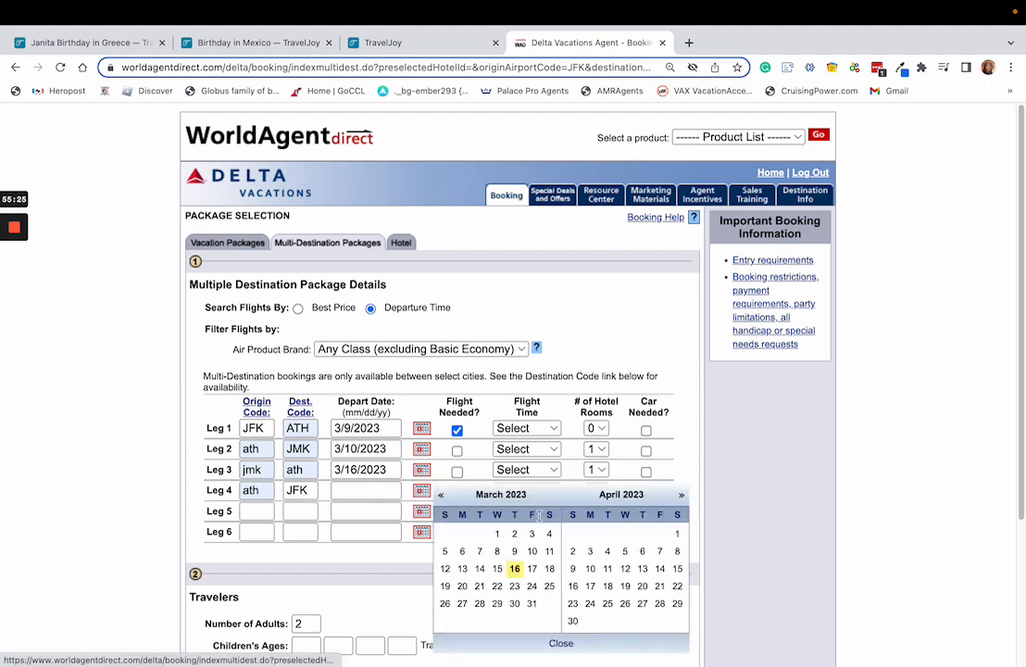
{"action": "left_click", "coordinate": [531, 568]}
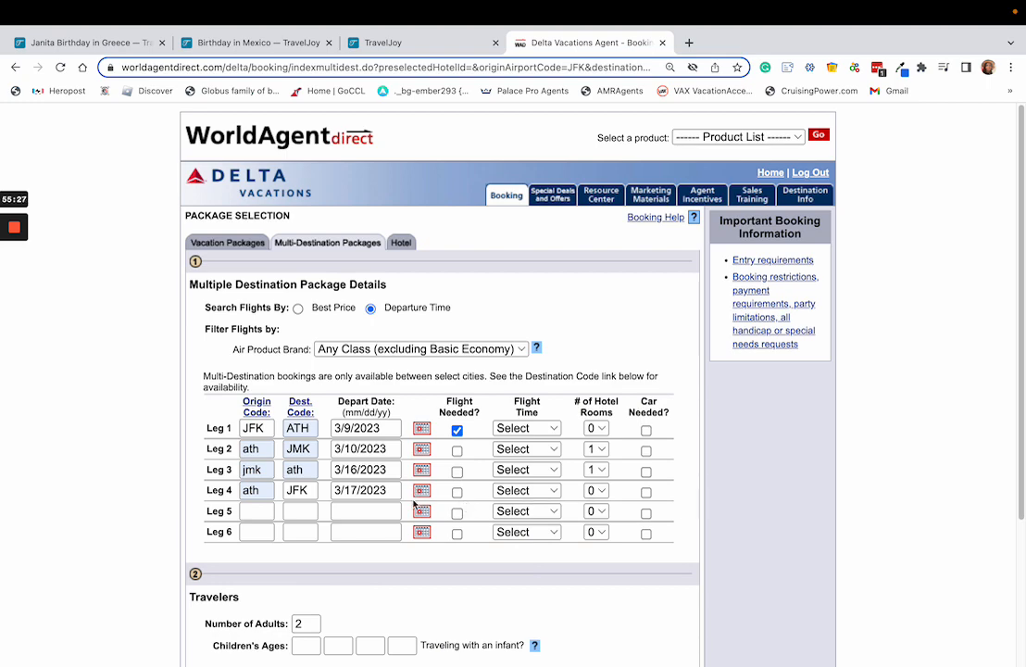
{"action": "left_click", "coordinate": [457, 492]}
{"action": "scroll", "coordinate": [502, 467], "scroll_direction": "down", "scroll_amount": 3}
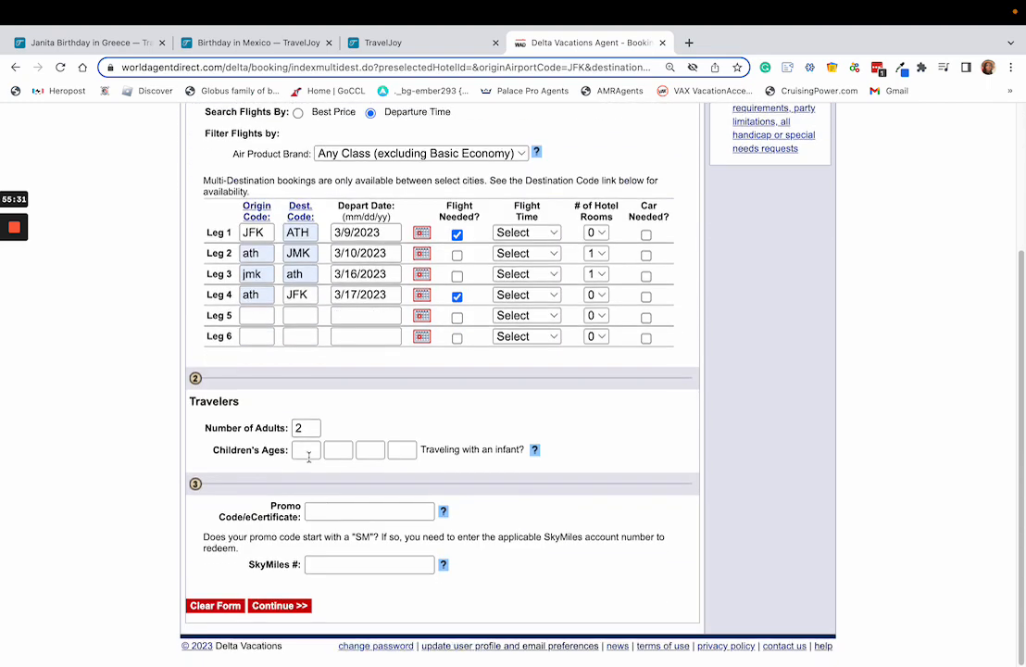
{"action": "left_click", "coordinate": [273, 605]}
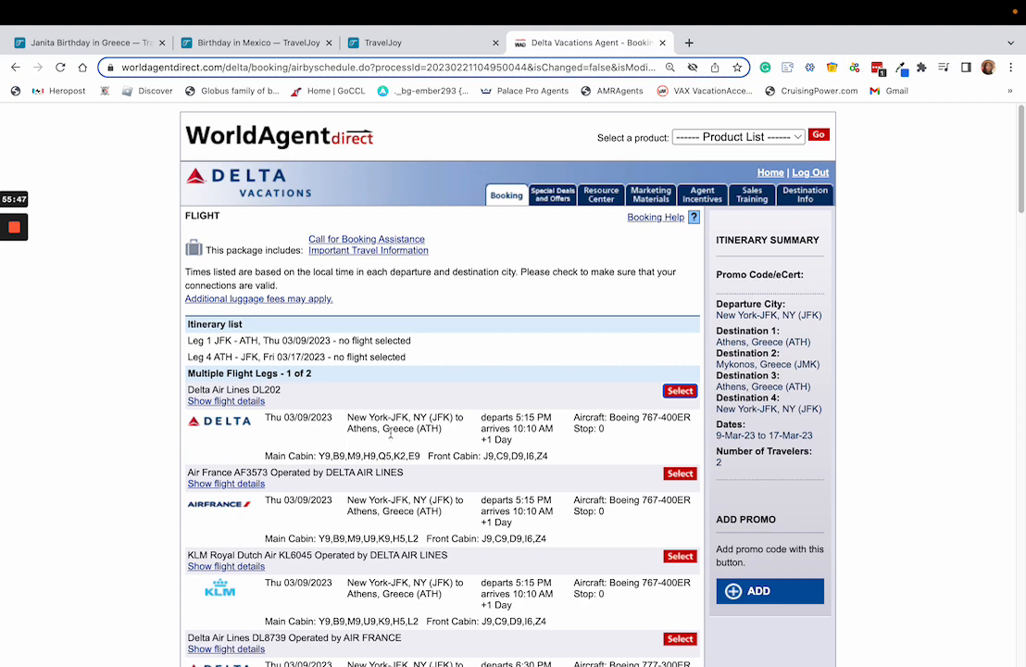
Review the available JFK to Athens flights for leg 1, comparing airlines, departure and arrival times, and connections.
{"action": "scroll", "coordinate": [345, 357], "scroll_direction": "down", "scroll_amount": 1}
{"action": "scroll", "coordinate": [364, 375], "scroll_direction": "down", "scroll_amount": 1}
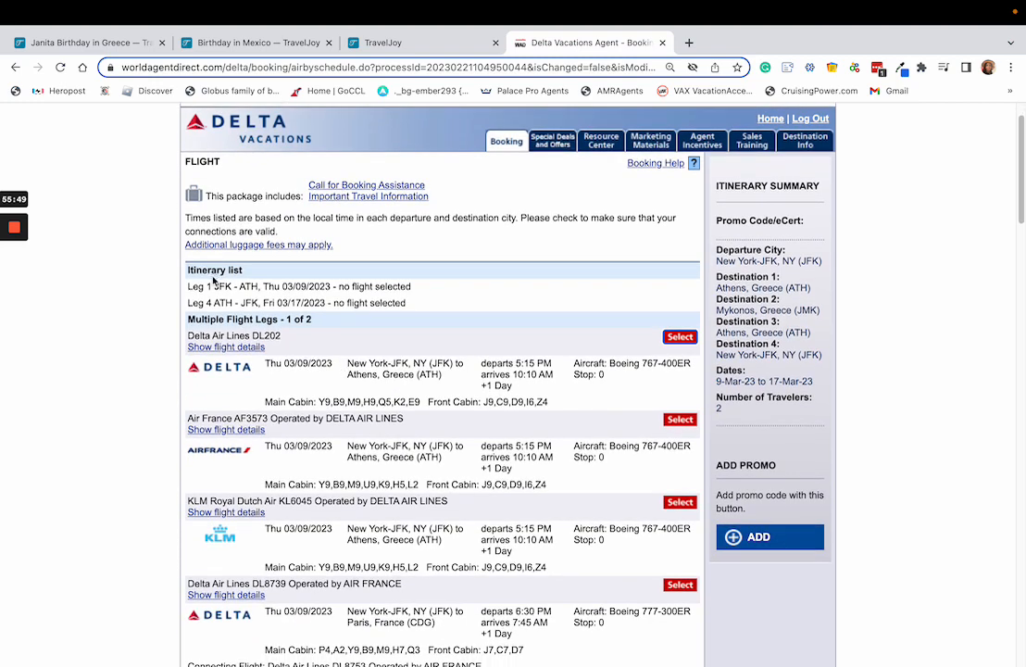
{"action": "left_click_drag", "start_coordinate": [189, 288], "coordinate": [299, 289]}
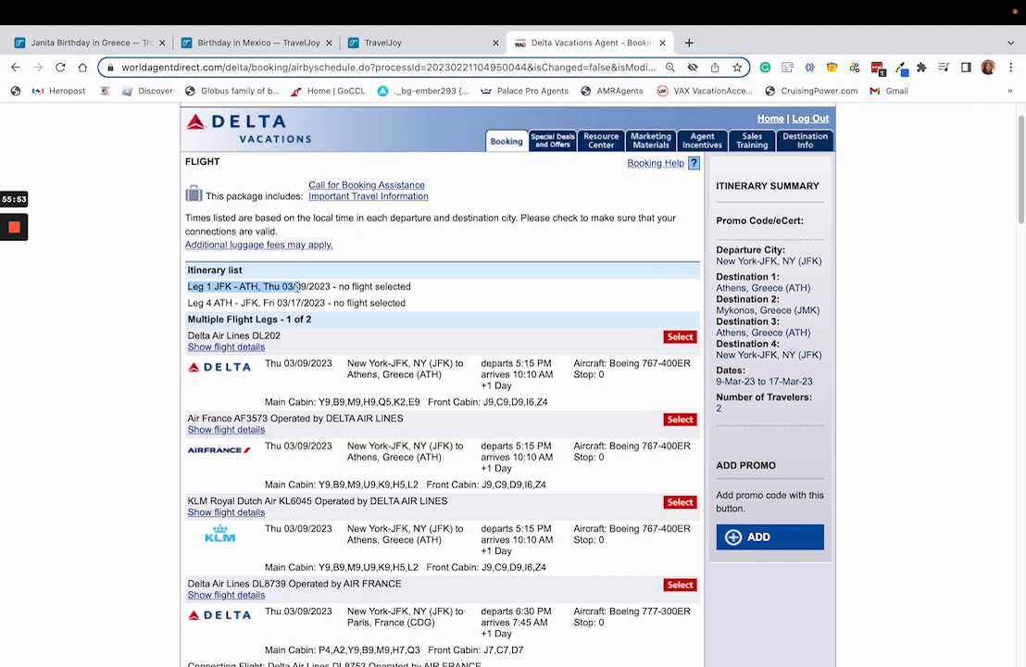
{"action": "left_click_drag", "start_coordinate": [297, 288], "coordinate": [304, 288]}
{"action": "left_click", "coordinate": [523, 297]}
{"action": "scroll", "coordinate": [524, 303], "scroll_direction": "down", "scroll_amount": 1}
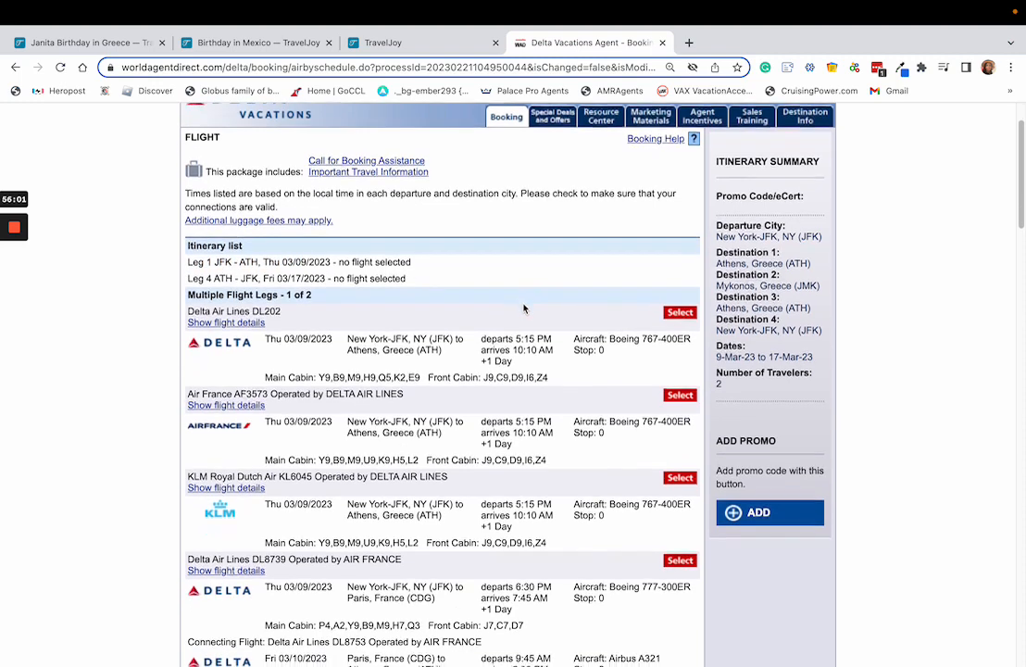
{"action": "scroll", "coordinate": [524, 308], "scroll_direction": "down", "scroll_amount": 1}
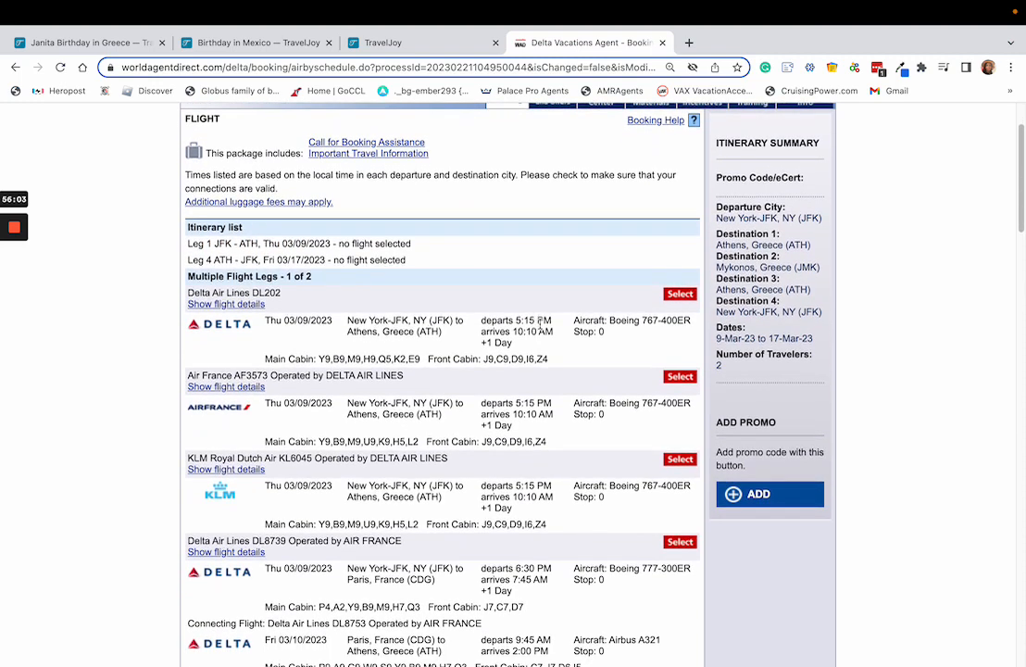
{"action": "scroll", "coordinate": [540, 323], "scroll_direction": "down", "scroll_amount": 1}
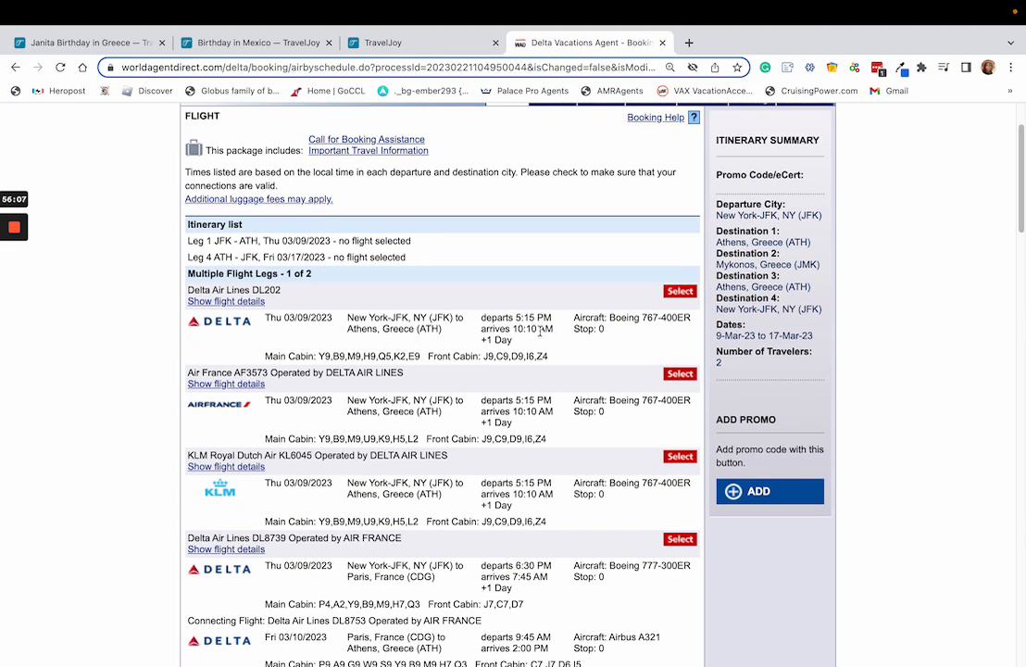
{"action": "scroll", "coordinate": [540, 331], "scroll_direction": "down", "scroll_amount": 5}
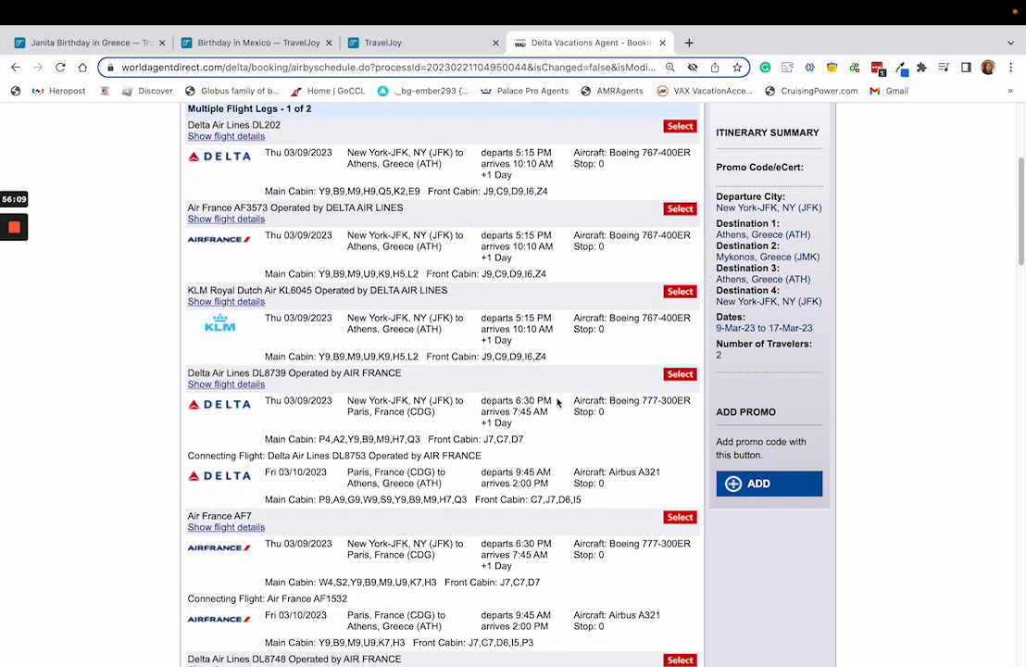
{"action": "scroll", "coordinate": [558, 408], "scroll_direction": "down", "scroll_amount": 14}
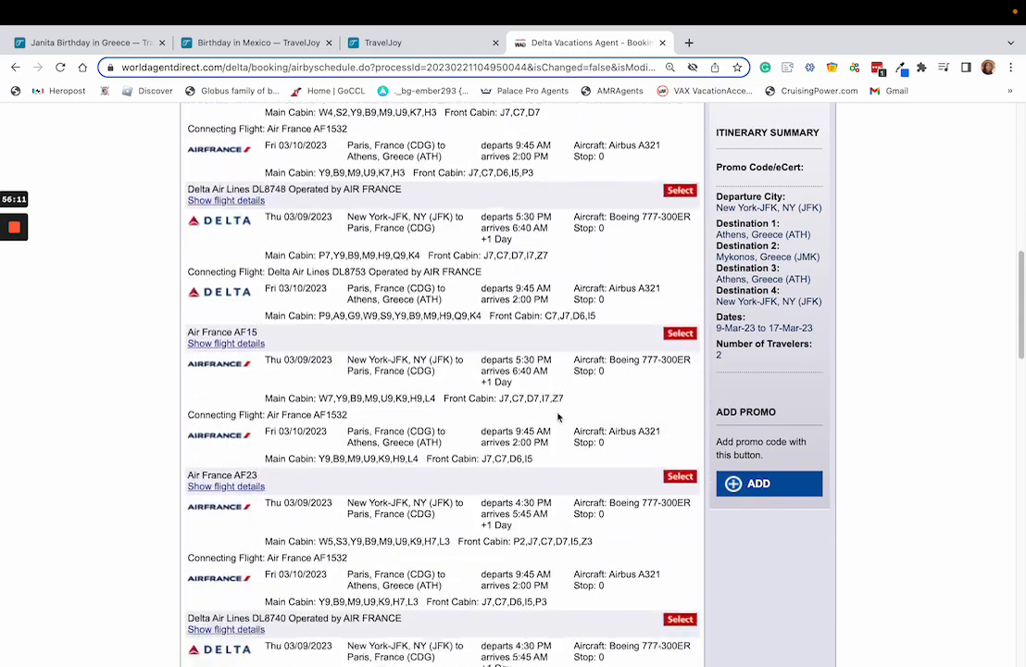
{"action": "scroll", "coordinate": [558, 417], "scroll_direction": "down", "scroll_amount": 20}
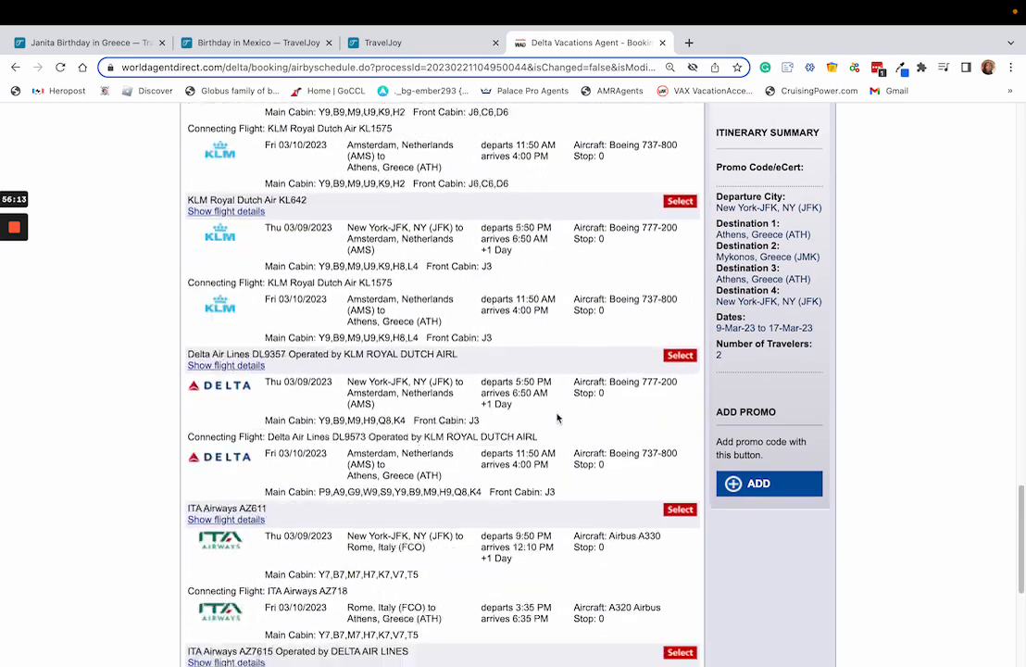
{"action": "scroll", "coordinate": [557, 418], "scroll_direction": "down", "scroll_amount": 10}
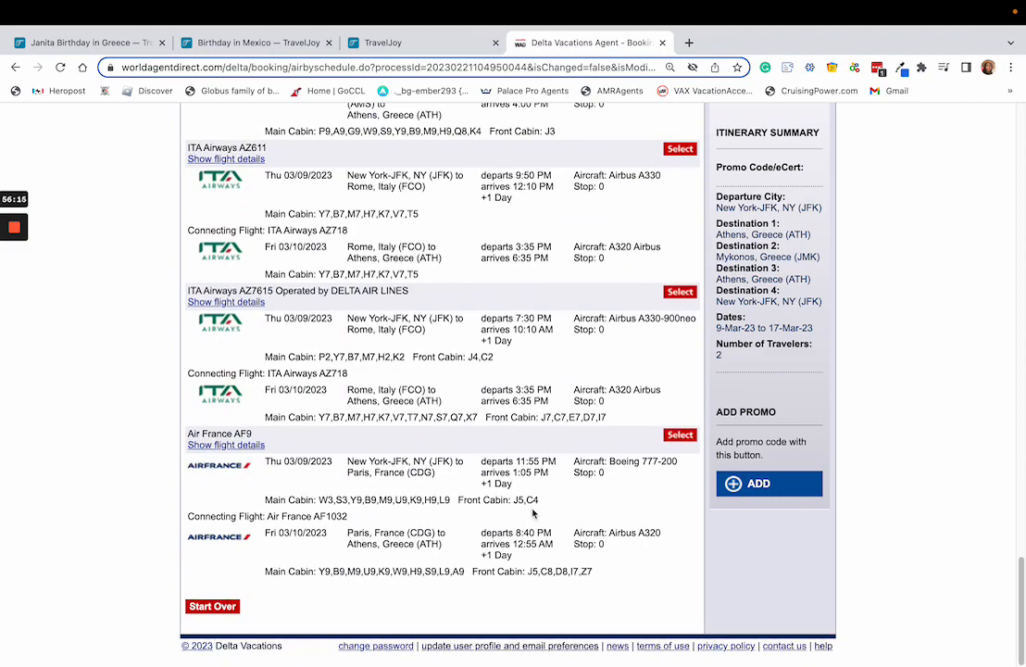
Select Delta Air Lines DL202 as the leg 1 flight from JFK to Athens.
{"action": "scroll", "coordinate": [533, 512], "scroll_direction": "up", "scroll_amount": 20}
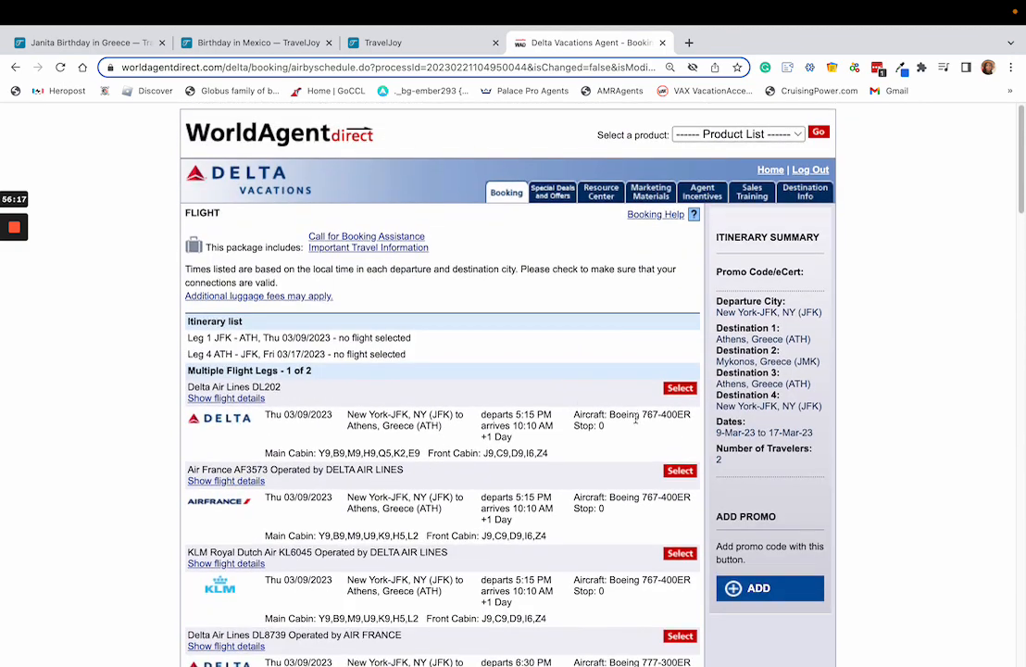
{"action": "scroll", "coordinate": [635, 419], "scroll_direction": "down", "scroll_amount": 2}
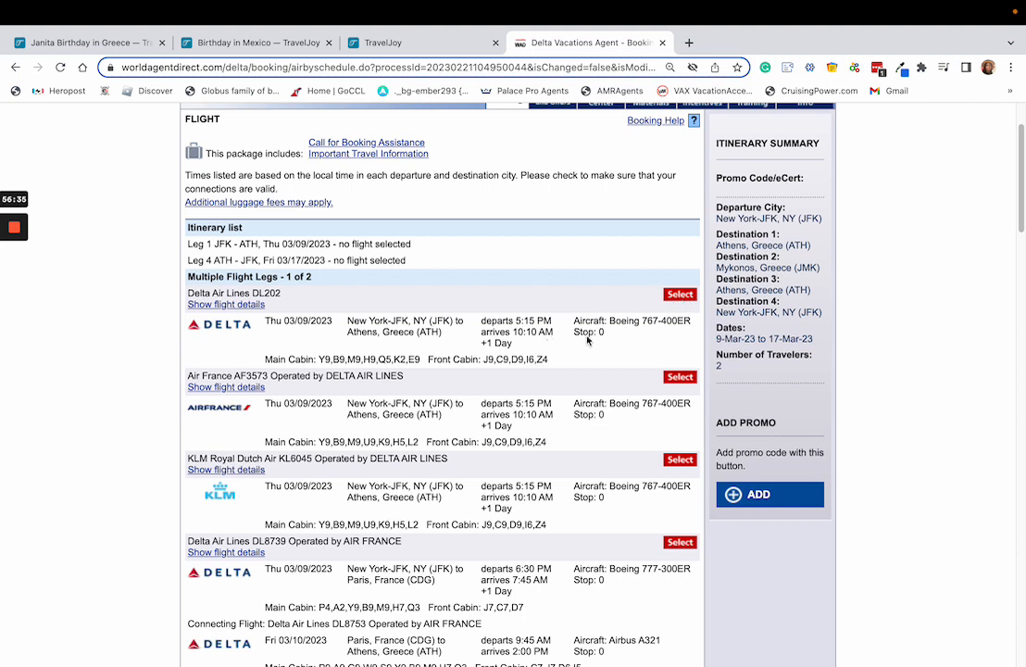
{"action": "left_click", "coordinate": [679, 294]}
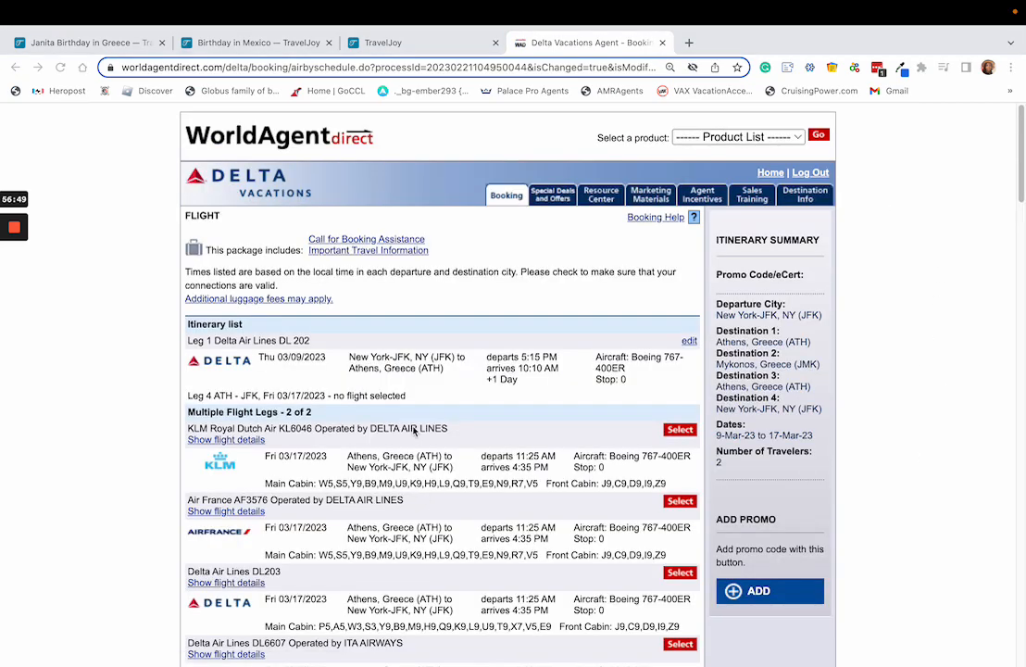
Select Delta Air Lines DL203 as the leg 4 return flight from Athens to JFK.
{"action": "scroll", "coordinate": [362, 380], "scroll_direction": "down", "scroll_amount": 1}
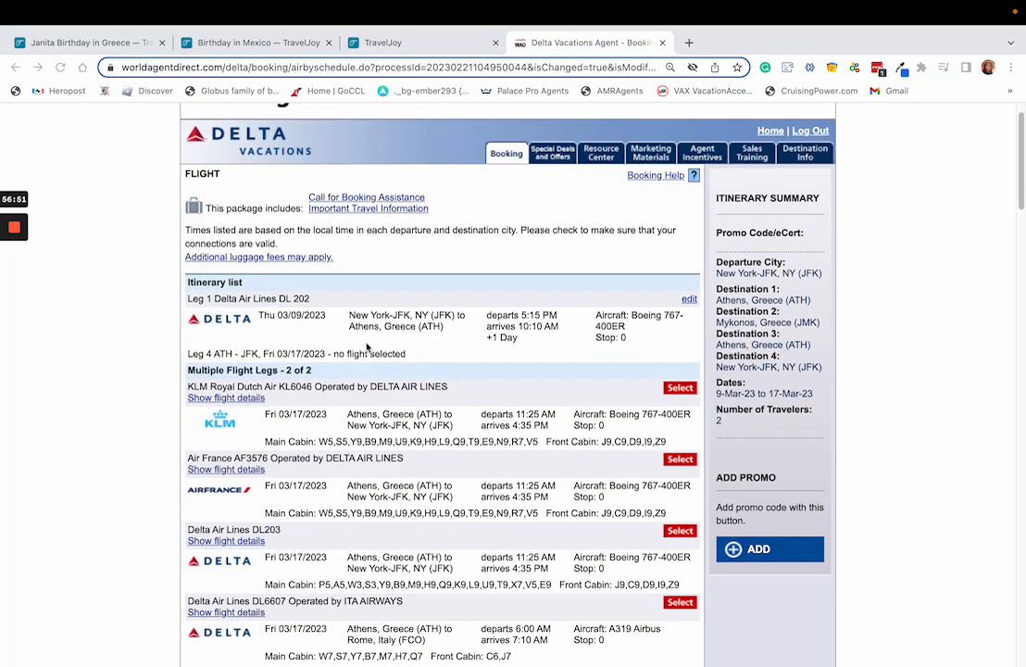
{"action": "scroll", "coordinate": [368, 346], "scroll_direction": "down", "scroll_amount": 1}
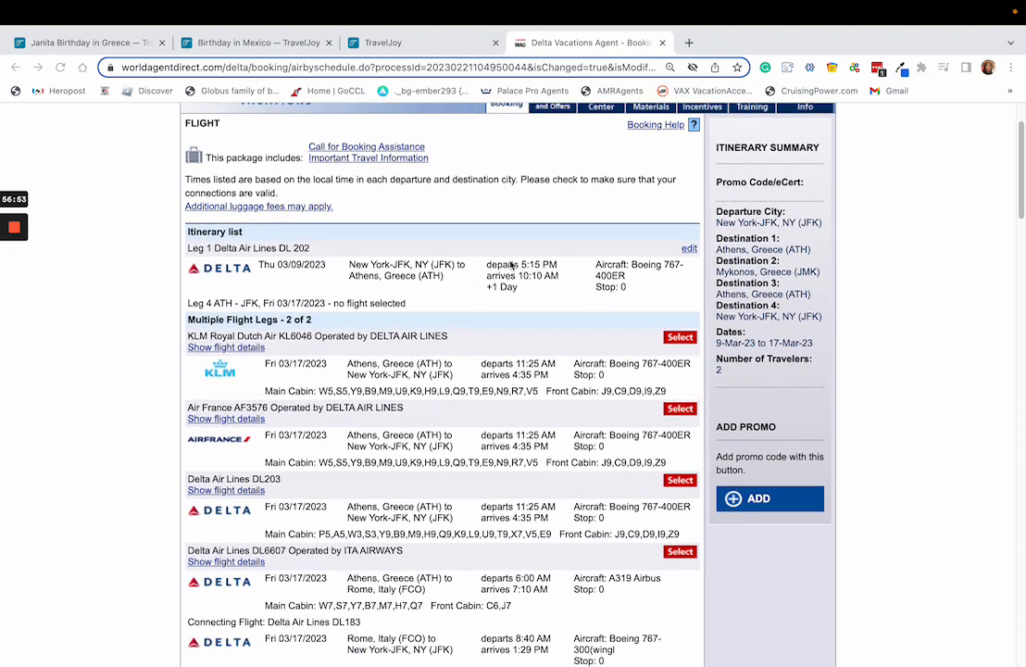
{"action": "scroll", "coordinate": [376, 287], "scroll_direction": "down", "scroll_amount": 2}
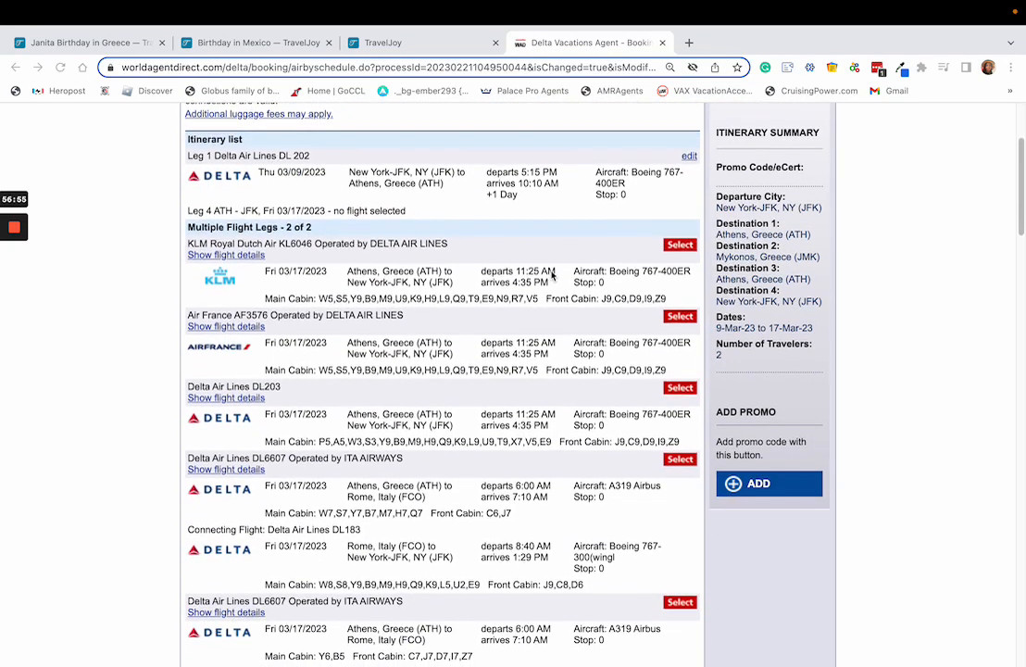
{"action": "scroll", "coordinate": [542, 289], "scroll_direction": "down", "scroll_amount": 1}
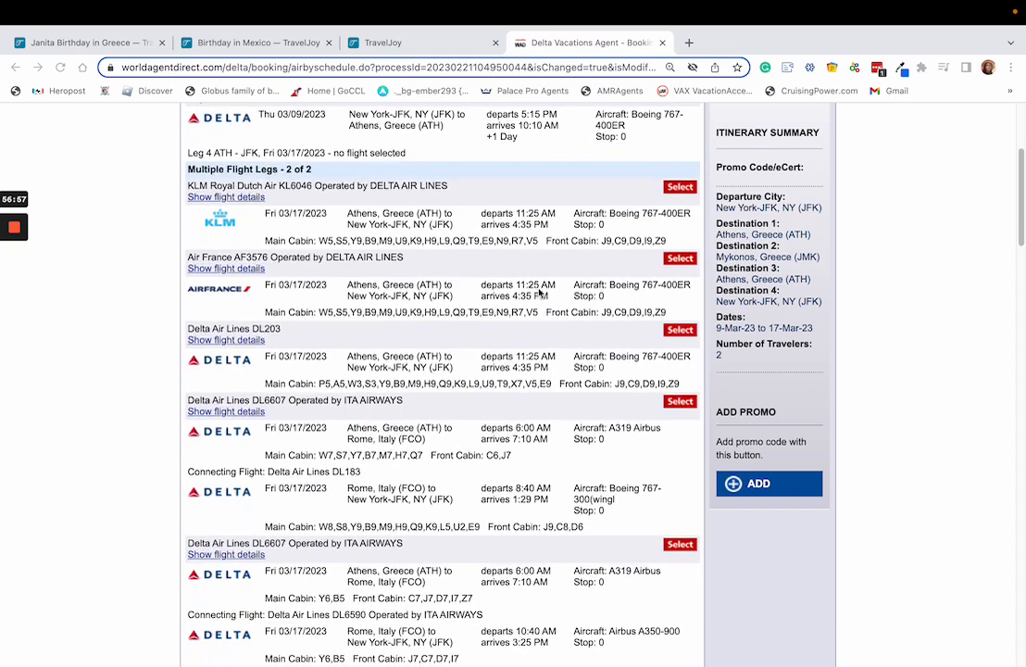
{"action": "scroll", "coordinate": [519, 333], "scroll_direction": "down", "scroll_amount": 1}
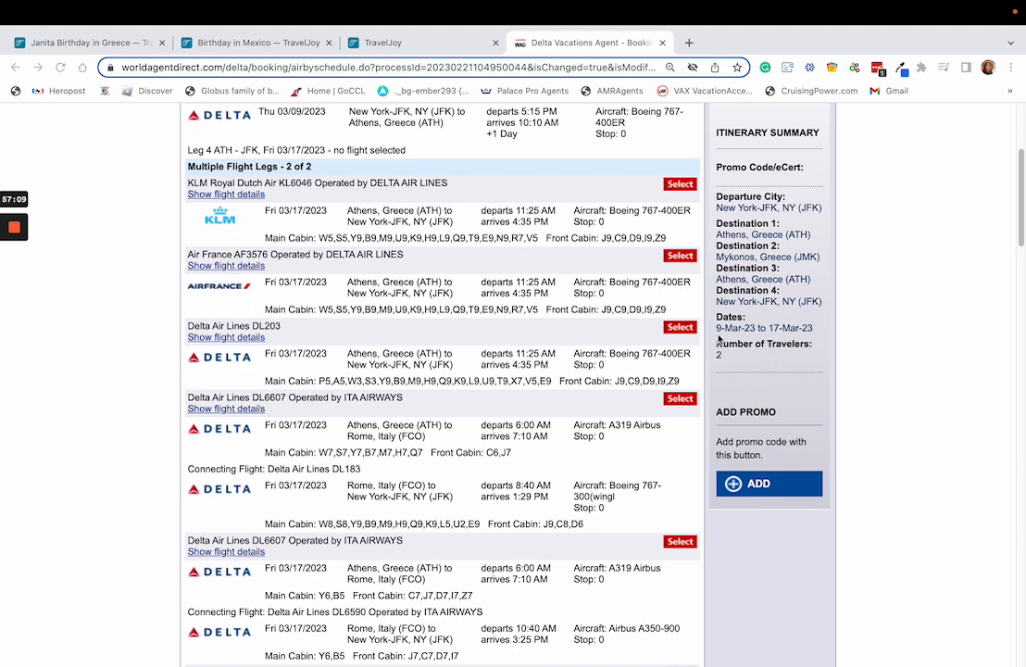
{"action": "left_click", "coordinate": [680, 329]}
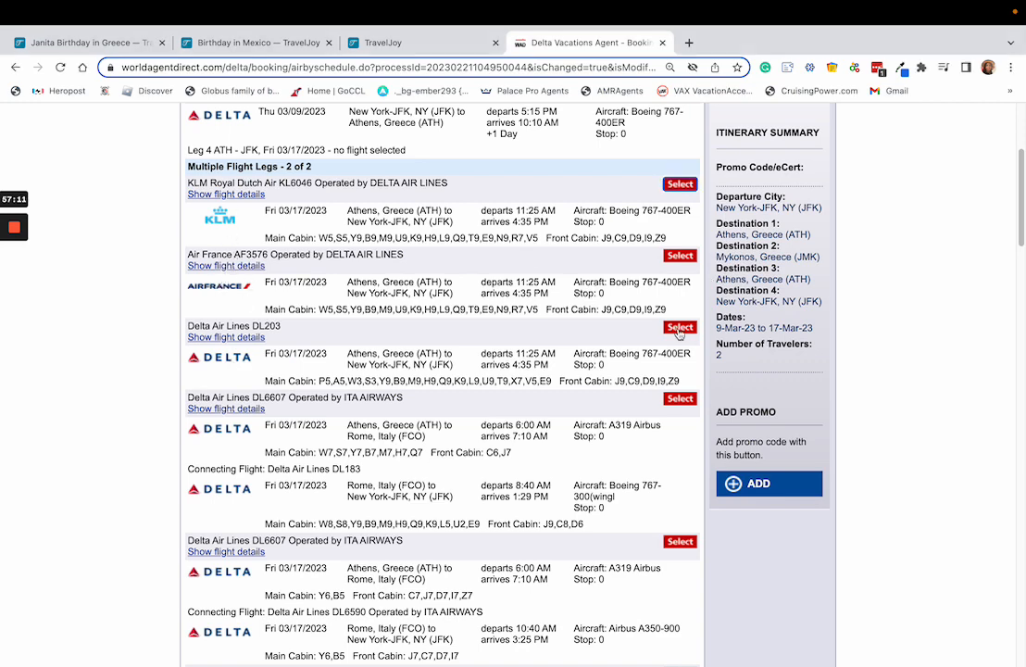
{"action": "left_click", "coordinate": [680, 329]}
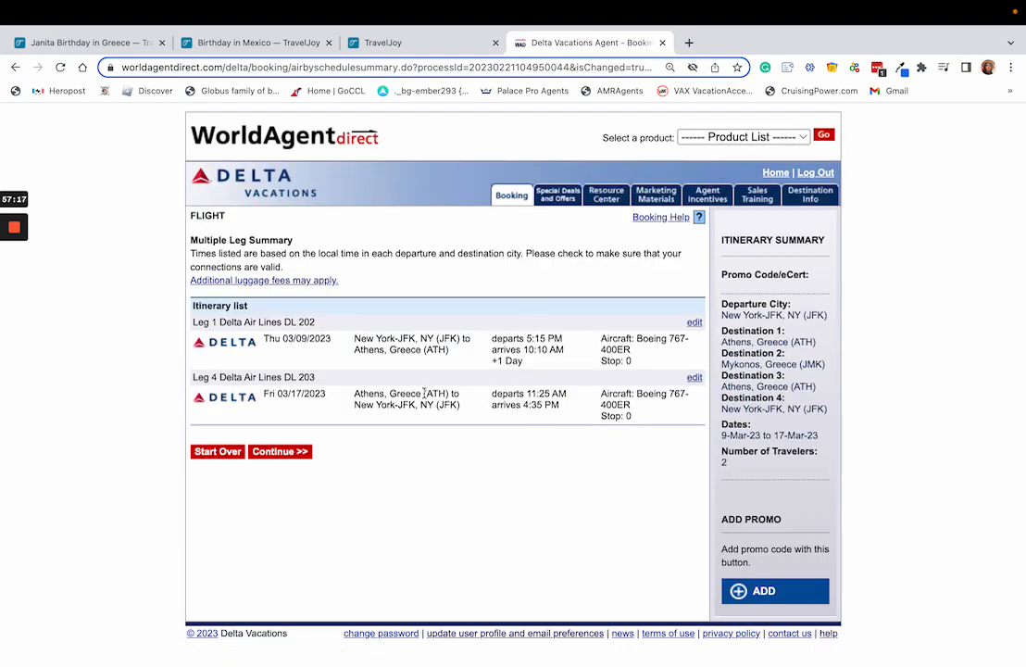
Continue the booking with the selected flights and switch to the TravelJoy trip proposal.
{"action": "left_click", "coordinate": [284, 451]}
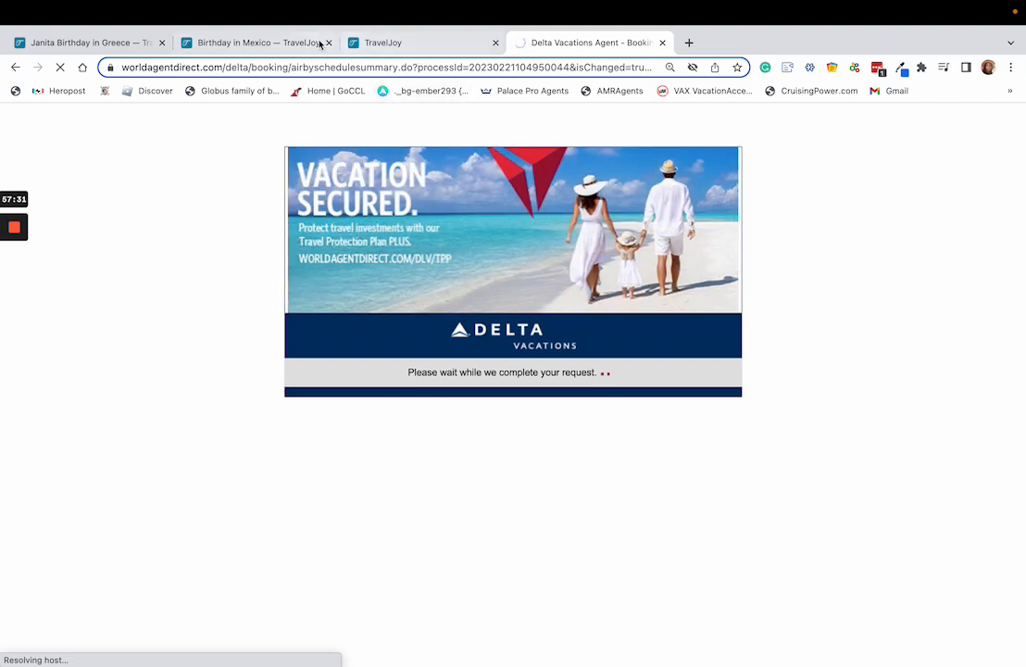
{"action": "left_click", "coordinate": [424, 44]}
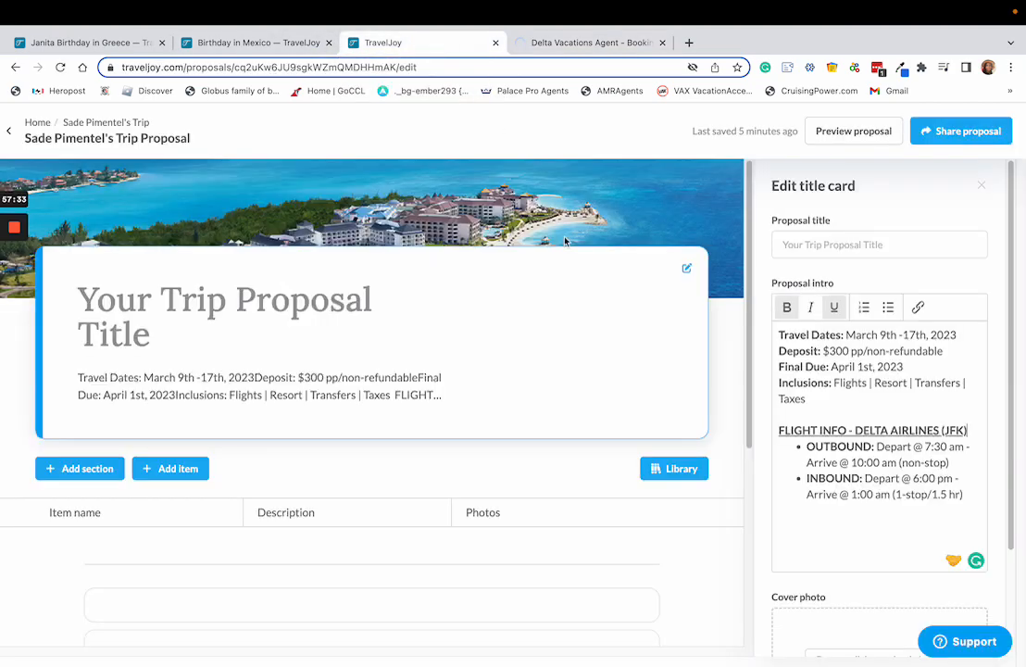
Set the outbound flight's departure time in the proposal intro to 5:30 pm.
{"action": "left_click", "coordinate": [927, 447]}
{"action": "key", "text": "BackSpace"}
{"action": "type", "text": "5:30 "}
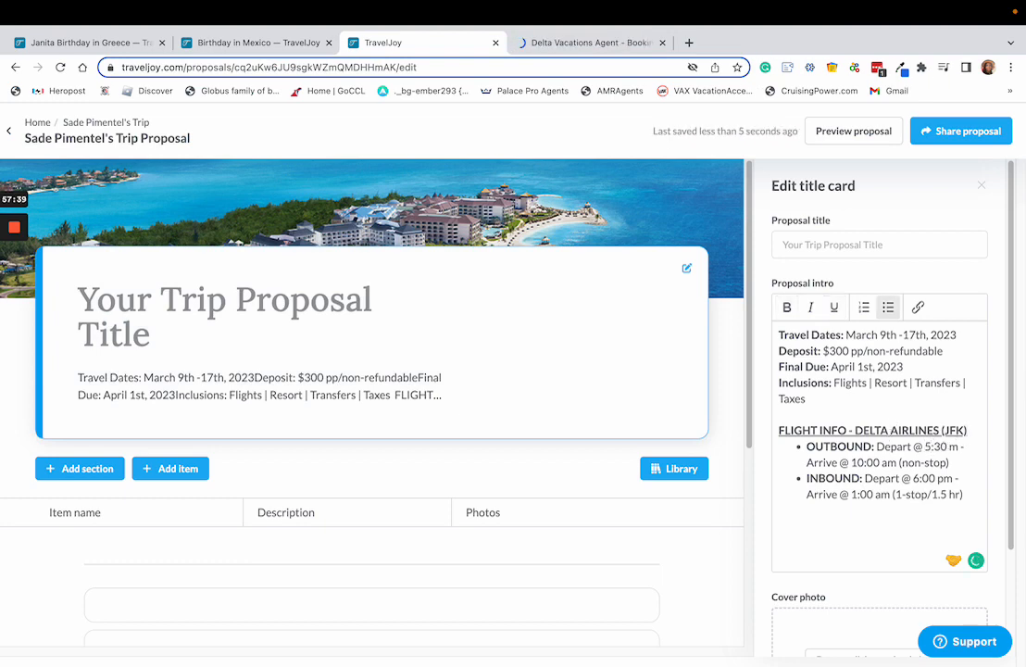
{"action": "type", "text": "p"}
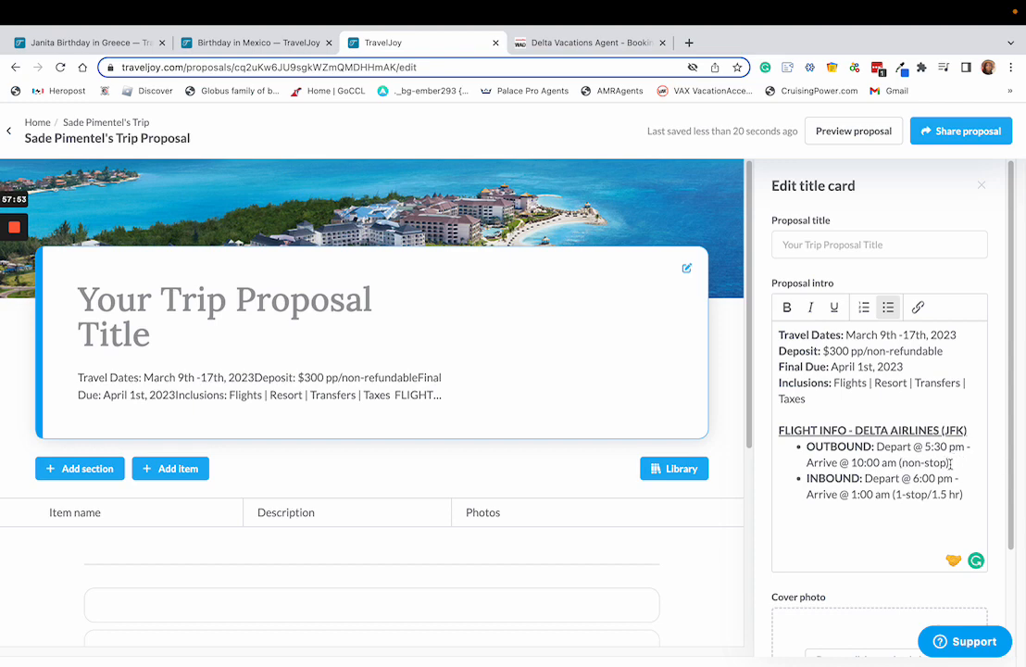
Add the arrival date "Sep. 10th" in bold after "non-stop/" in the outbound flight's parentheses.
{"action": "type", "text": "/N"}
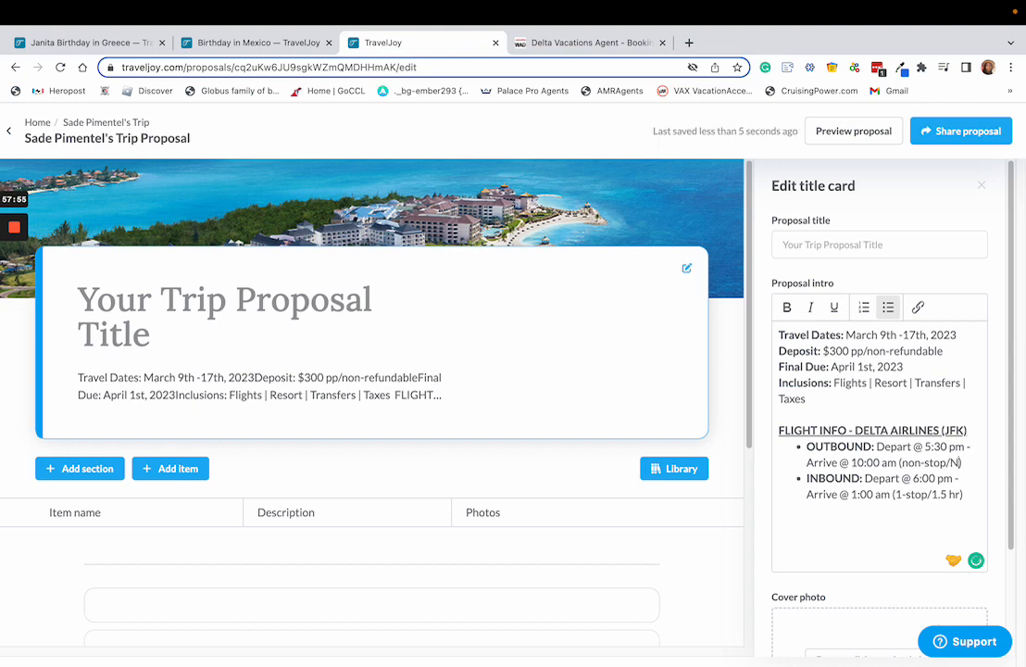
{"action": "type", "text": "EXT"}
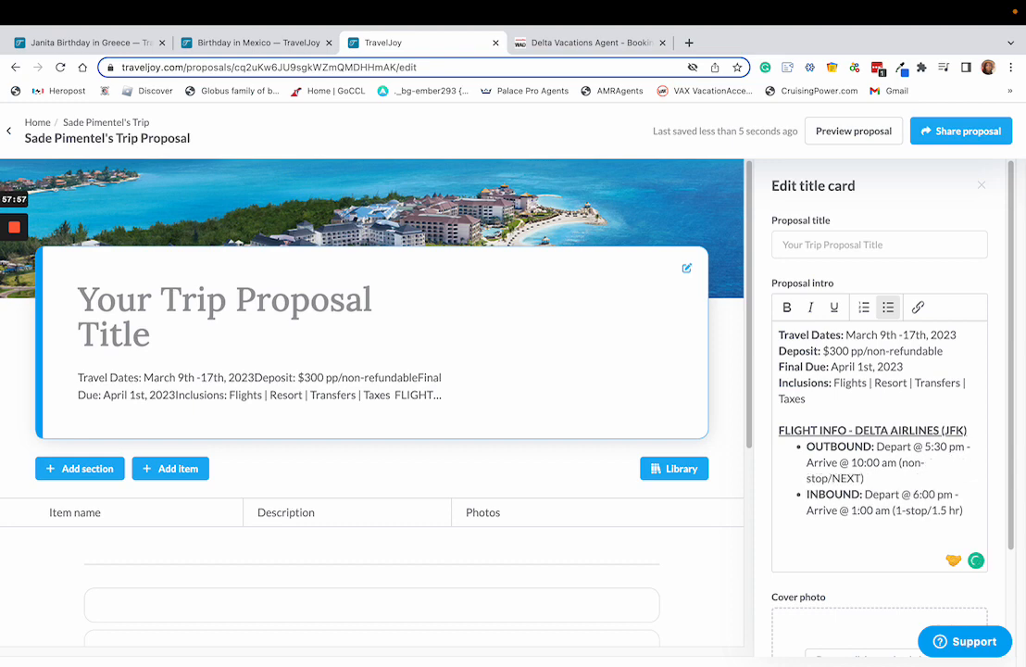
{"action": "key", "text": "BackSpace"}
{"action": "key", "text": "BackSpace"}
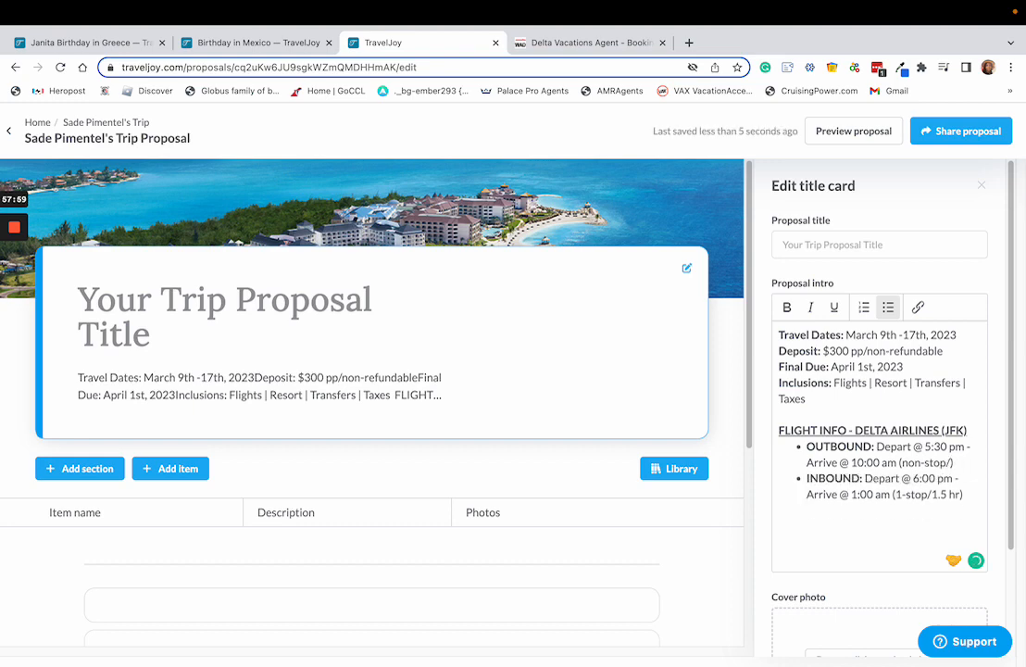
{"action": "type", "text": "Sep. 10th"}
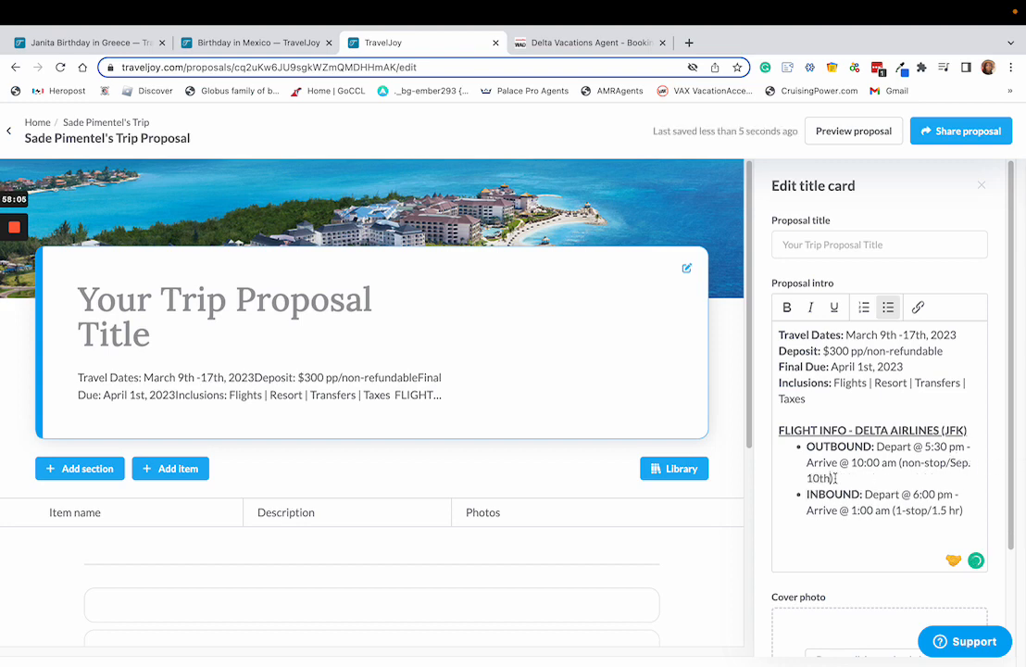
{"action": "left_click_drag", "start_coordinate": [833, 478], "coordinate": [949, 462]}
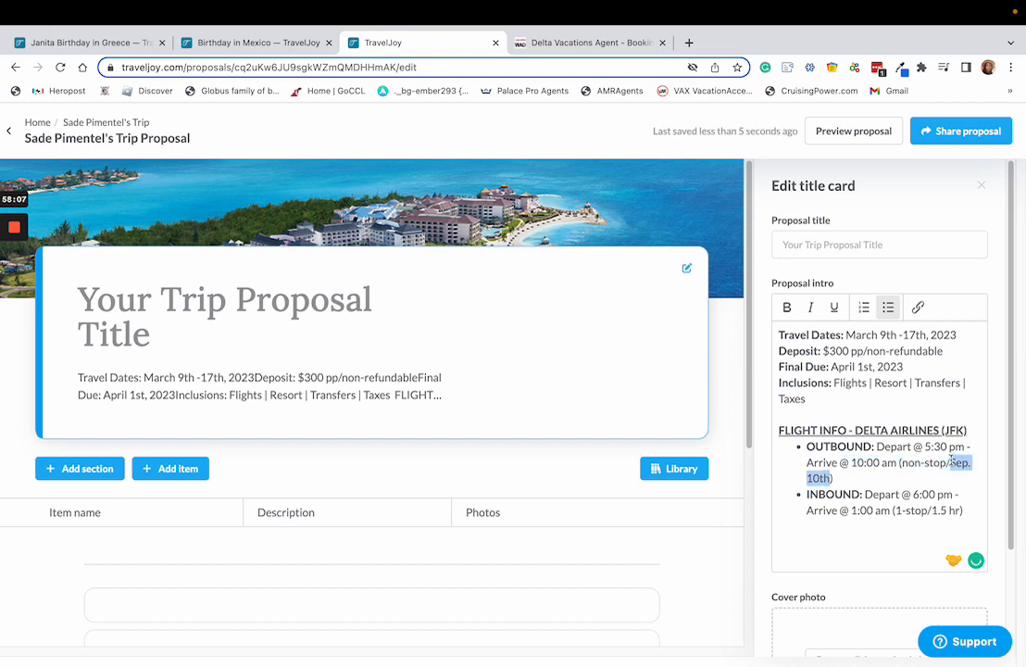
{"action": "left_click", "coordinate": [787, 306]}
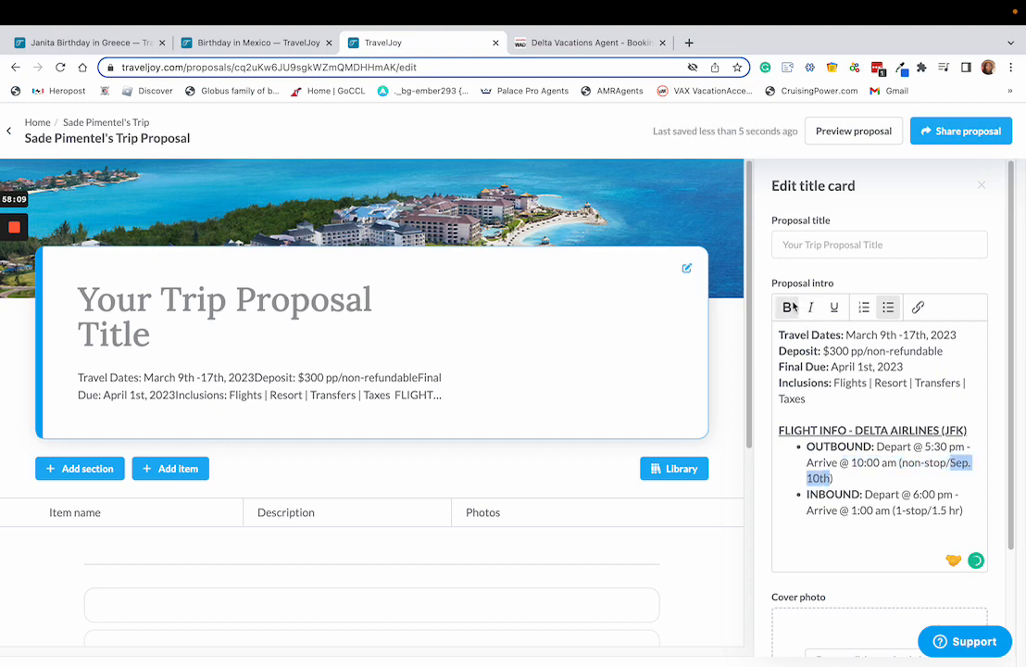
{"action": "left_click", "coordinate": [939, 486]}
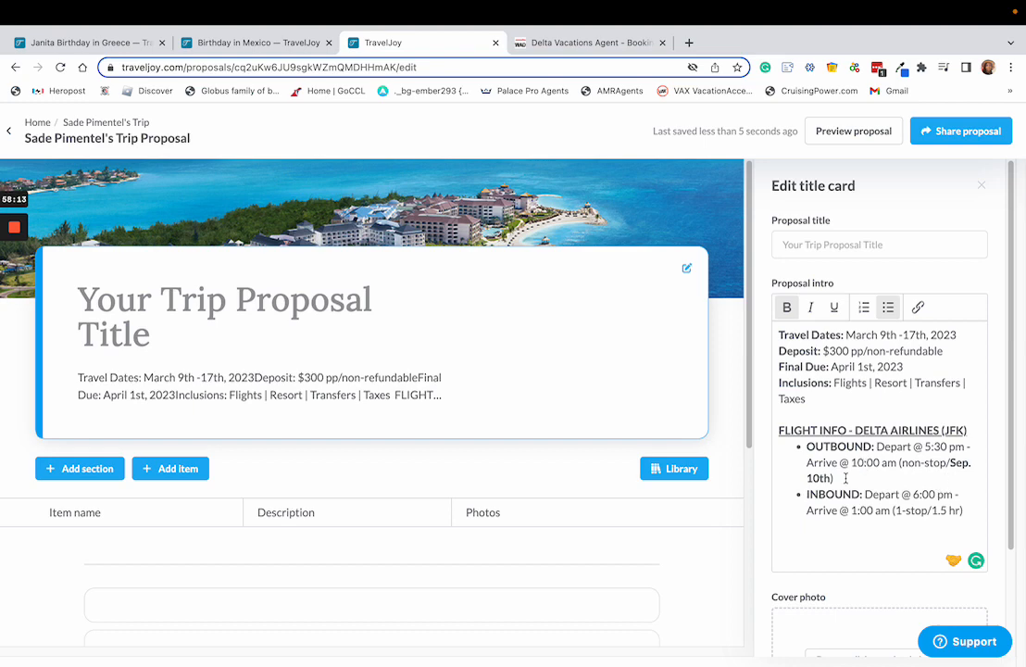
Check the return flight times on Delta Vacations and set the inbound departure in the TravelJoy intro to 11:30 am.
{"action": "left_click", "coordinate": [538, 43]}
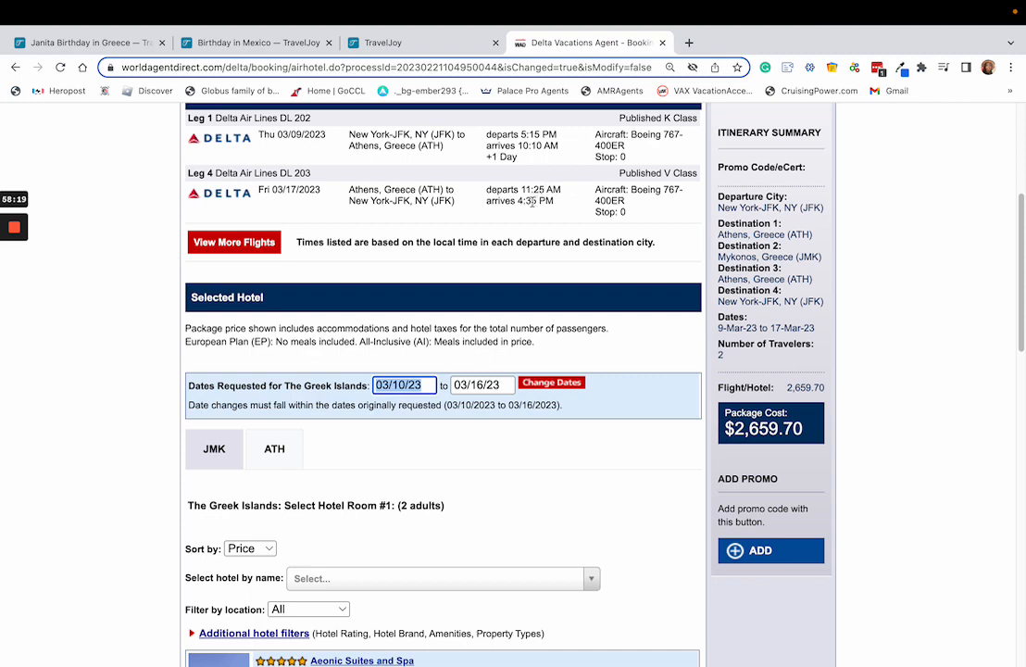
{"action": "left_click", "coordinate": [354, 42]}
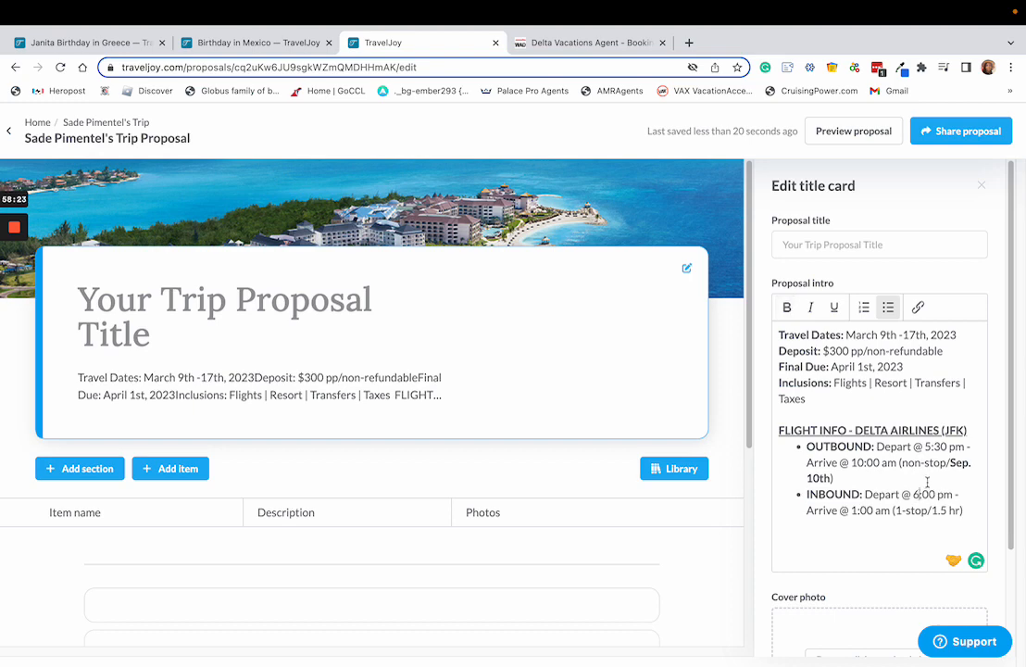
{"action": "key", "text": "BackSpace"}
{"action": "type", "text": "11"}
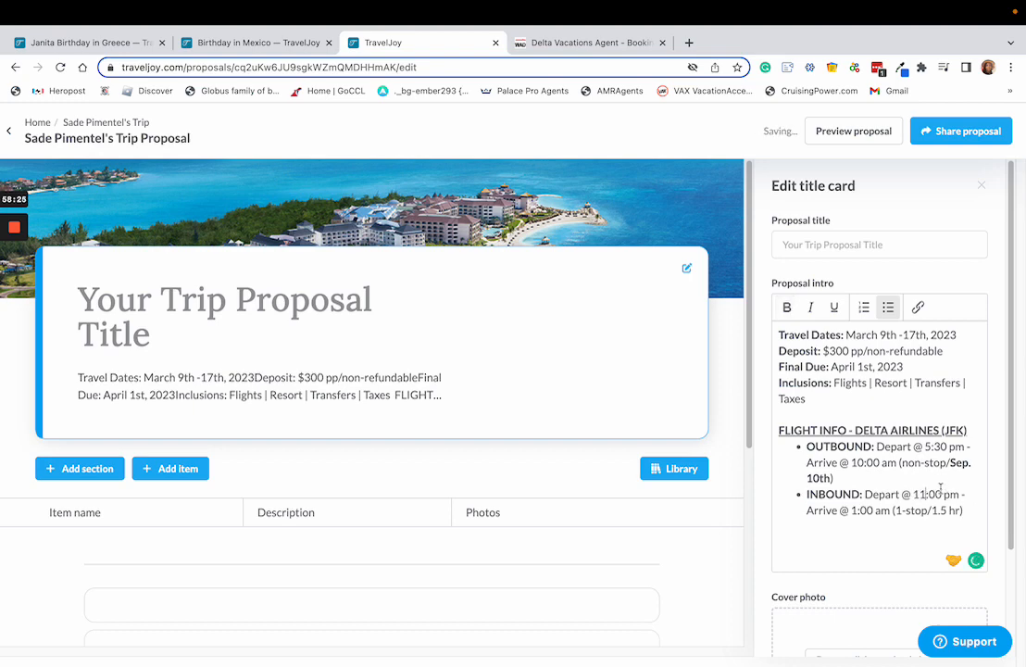
{"action": "left_click", "coordinate": [937, 491]}
{"action": "key", "text": "BackSpace"}
{"action": "type", "text": "3"}
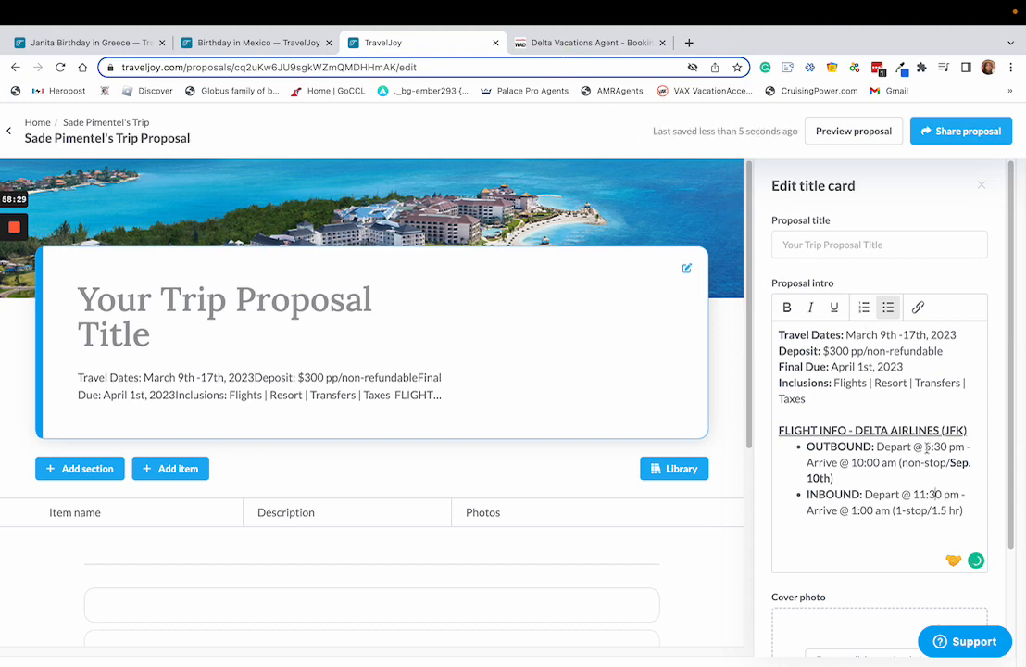
{"action": "key", "text": "BackSpace"}
{"action": "type", "text": "a"}
Recheck the return flight on Delta Vacations and set the inbound arrival time in the TravelJoy intro to 4:30 pm.
{"action": "left_click", "coordinate": [548, 44]}
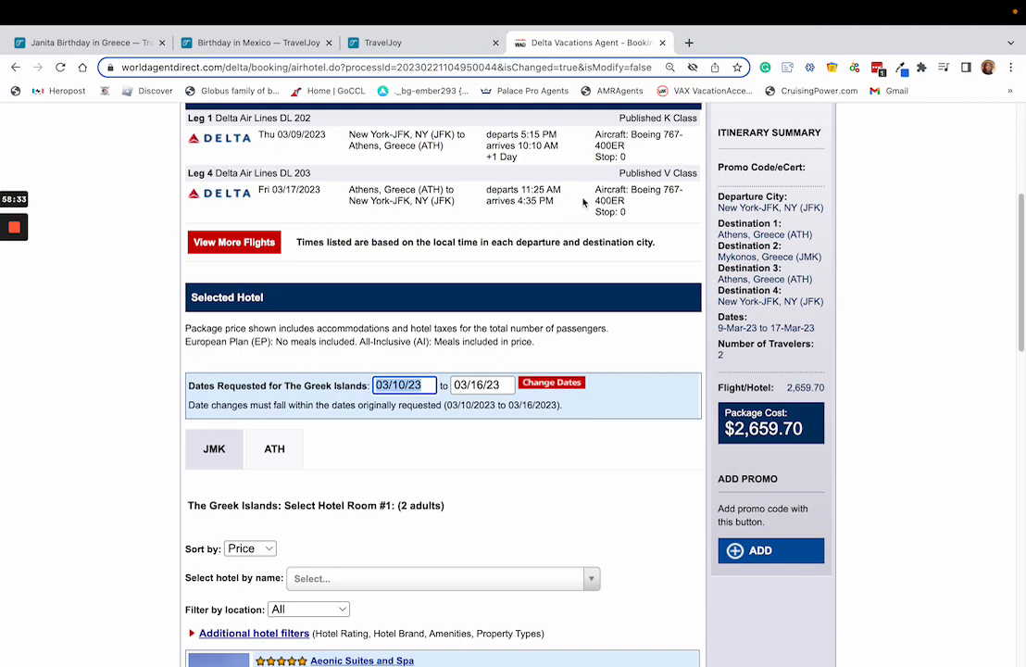
{"action": "left_click", "coordinate": [393, 44]}
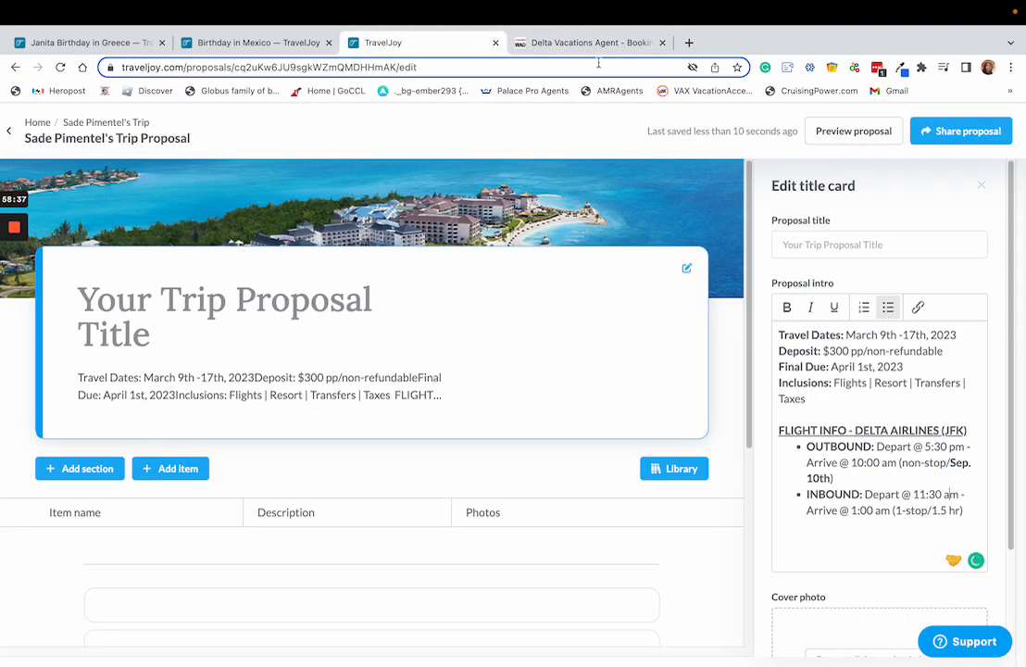
{"action": "left_click", "coordinate": [586, 44]}
{"action": "left_click", "coordinate": [383, 42]}
{"action": "left_click", "coordinate": [856, 510]}
{"action": "key", "text": "BackSpace"}
{"action": "type", "text": "4"}
{"action": "left_click", "coordinate": [864, 511]}
{"action": "key", "text": "BackSpace"}
{"action": "type", "text": "3"}
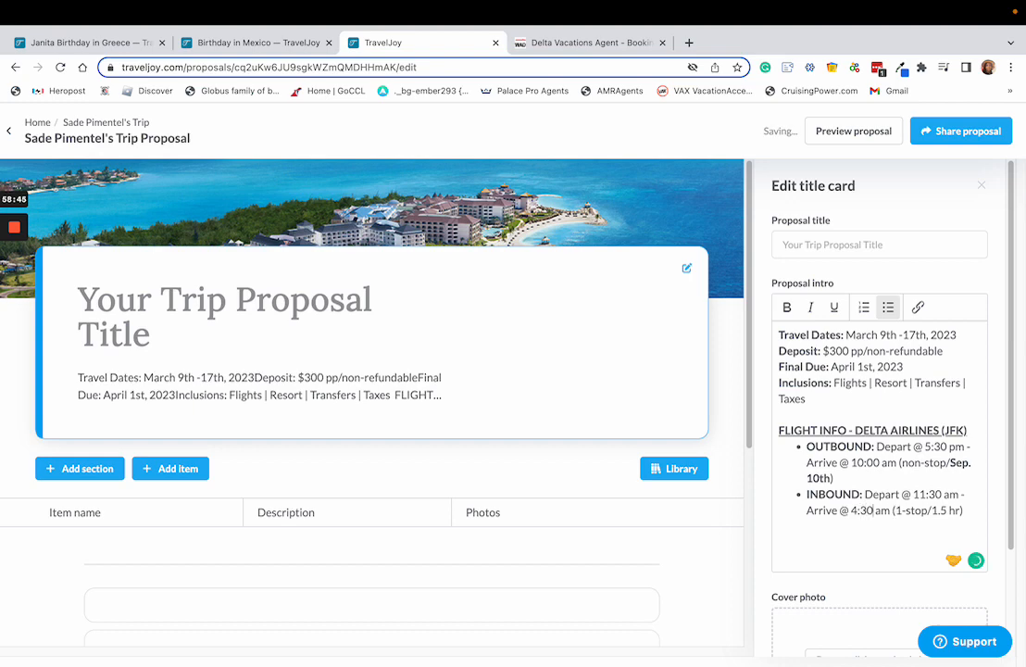
{"action": "key", "text": "BackSpace"}
{"action": "type", "text": "p"}
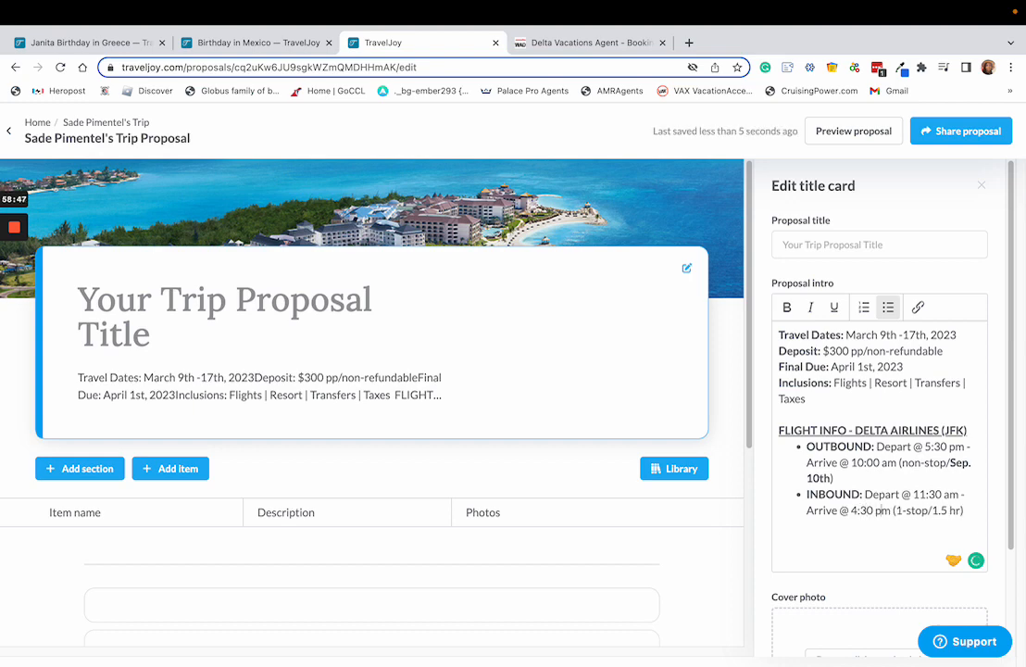
{"action": "left_click", "coordinate": [848, 525]}
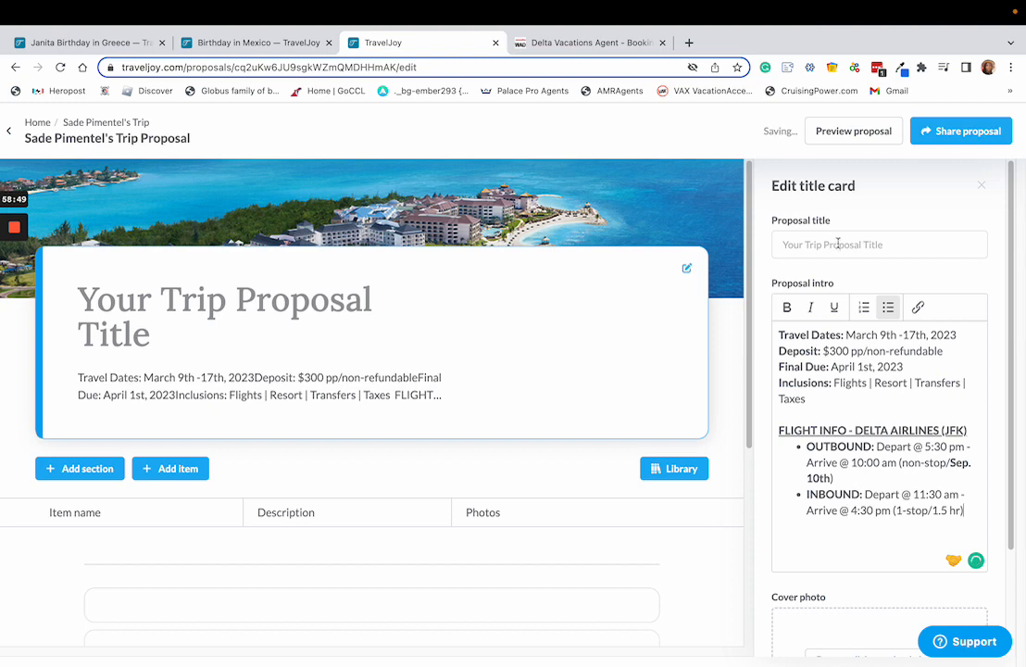
Switch to Delta Vacations and review the Mykonos hotels listed for the Greek Islands stay, checking their ratings and room availability.
{"action": "left_click", "coordinate": [601, 43]}
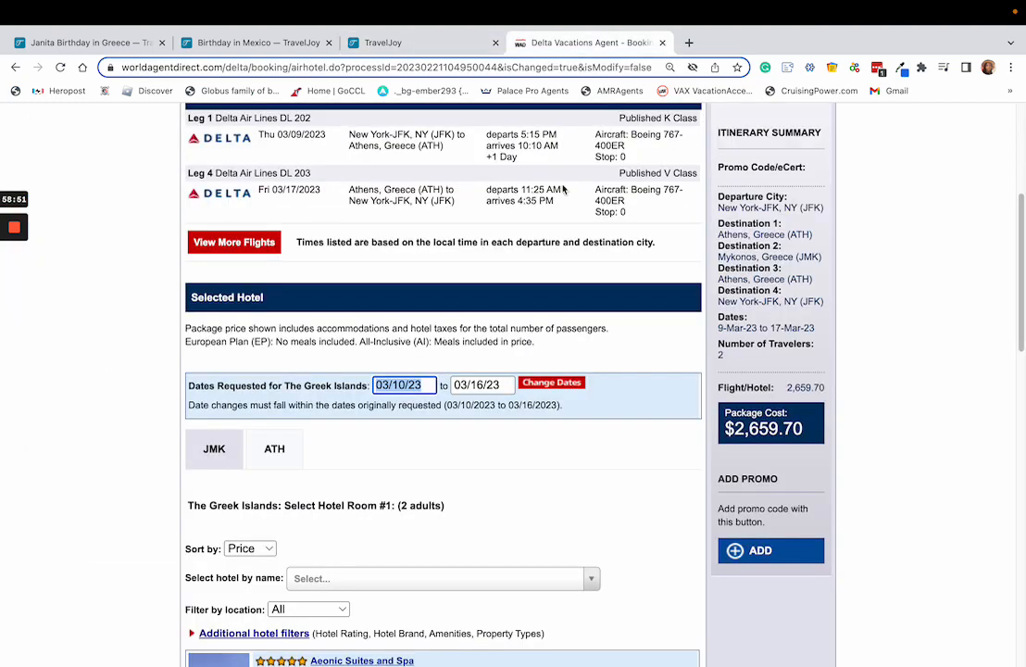
{"action": "scroll", "coordinate": [277, 469], "scroll_direction": "down", "scroll_amount": 3}
{"action": "scroll", "coordinate": [193, 324], "scroll_direction": "down", "scroll_amount": 2}
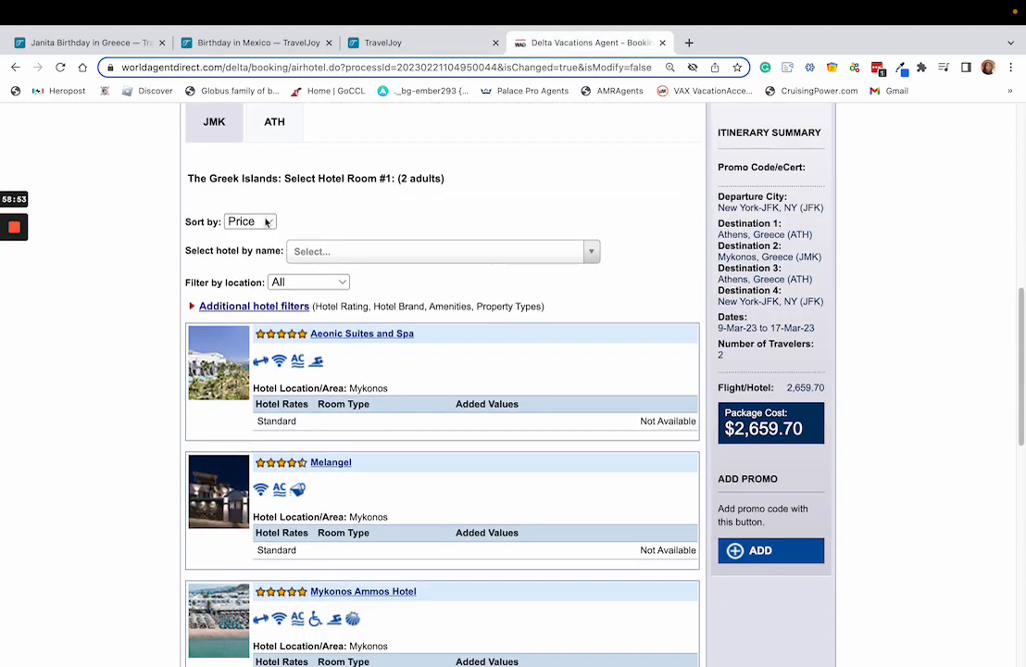
{"action": "scroll", "coordinate": [417, 495], "scroll_direction": "down", "scroll_amount": 2}
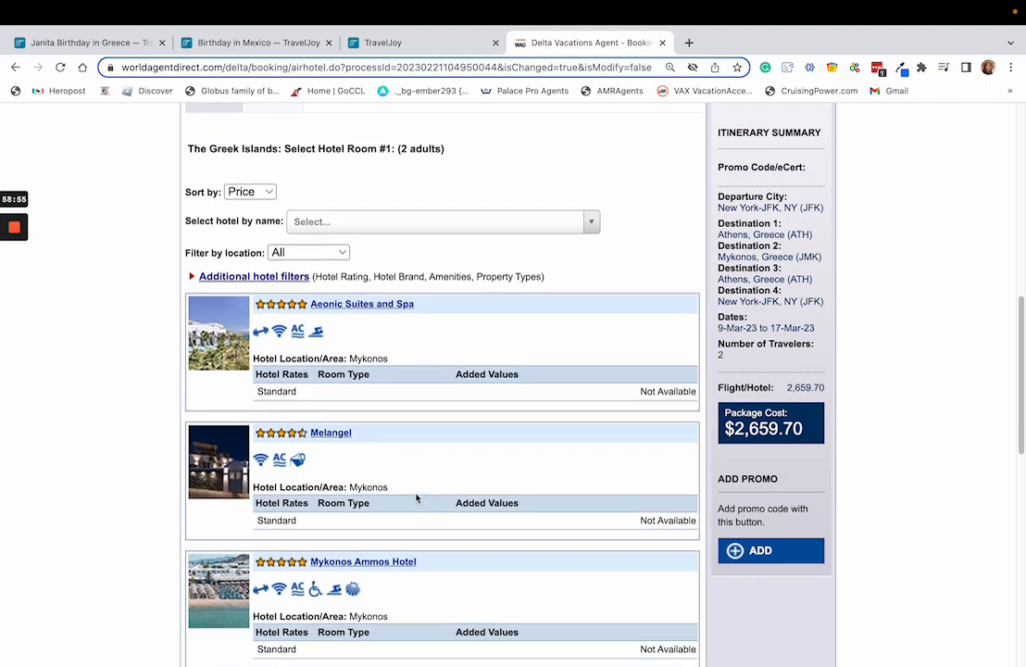
{"action": "scroll", "coordinate": [500, 440], "scroll_direction": "down", "scroll_amount": 7}
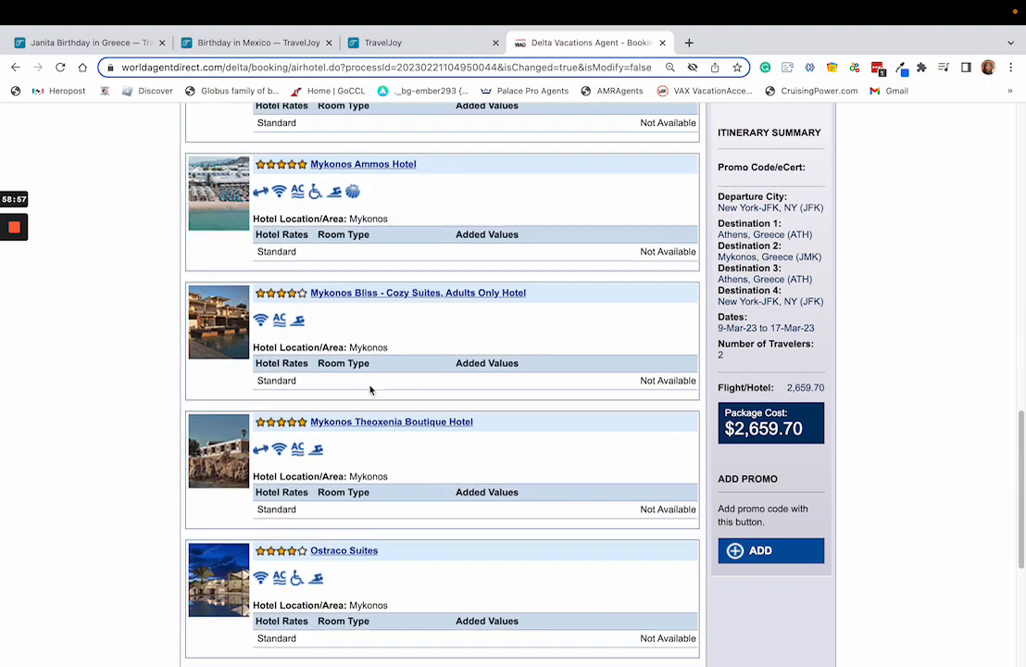
{"action": "scroll", "coordinate": [508, 377], "scroll_direction": "up", "scroll_amount": 14}
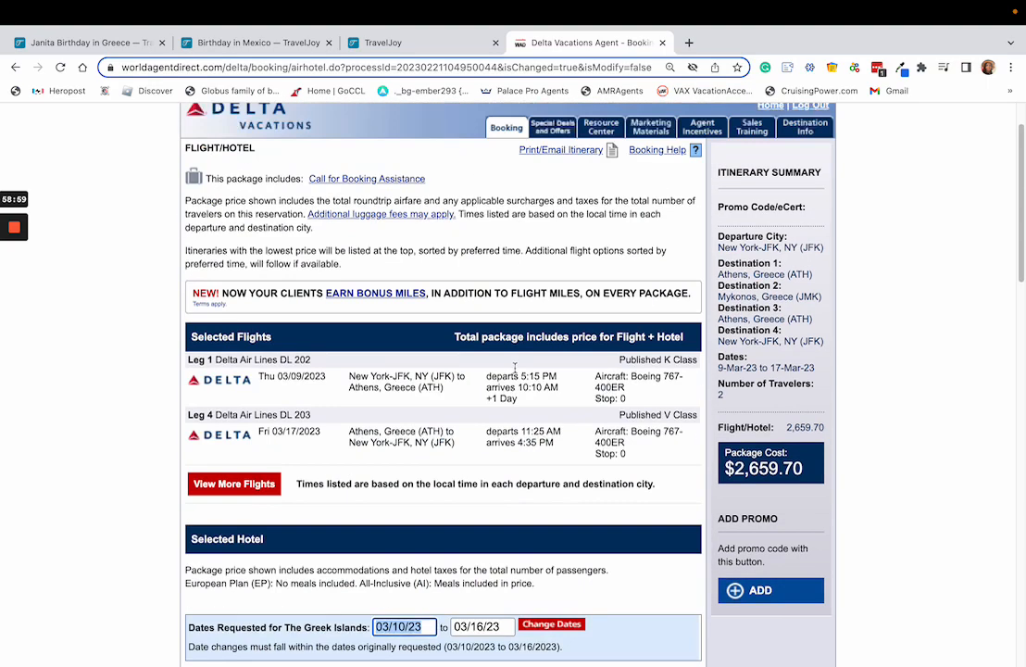
{"action": "scroll", "coordinate": [515, 371], "scroll_direction": "down", "scroll_amount": 8}
{"action": "scroll", "coordinate": [516, 374], "scroll_direction": "up", "scroll_amount": 3}
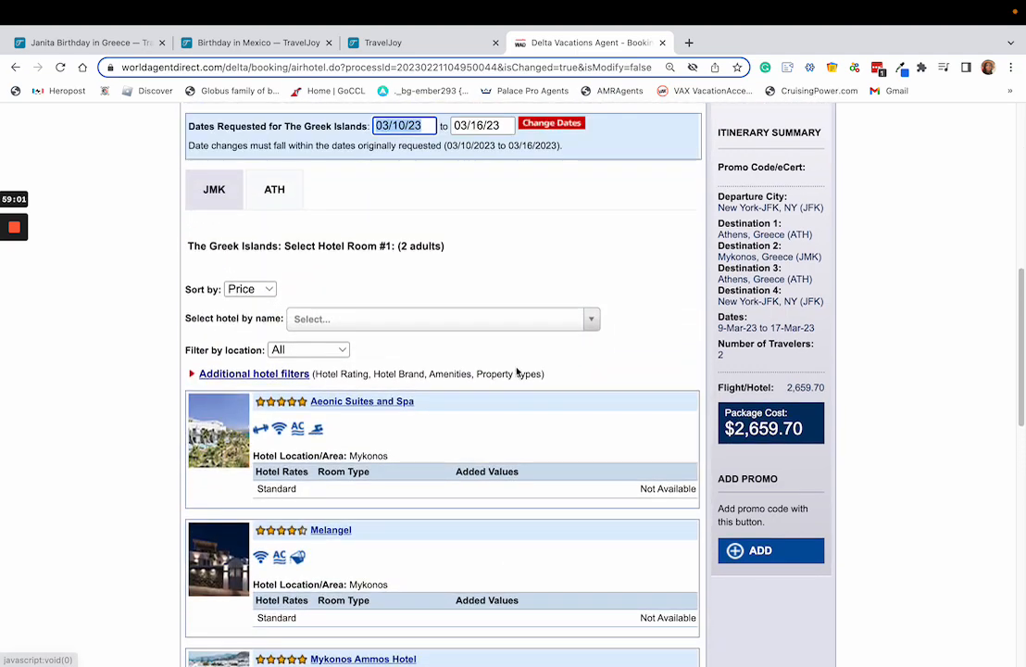
{"action": "scroll", "coordinate": [518, 380], "scroll_direction": "down", "scroll_amount": 2}
{"action": "scroll", "coordinate": [519, 390], "scroll_direction": "down", "scroll_amount": 1}
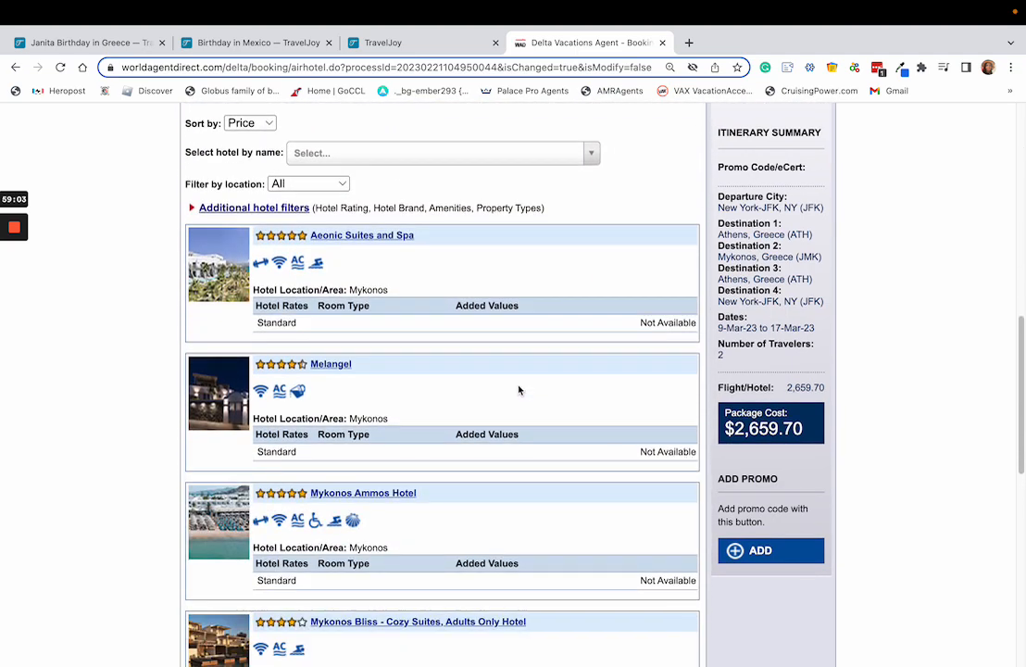
Open the hotel information for Mykonos Ammos Hotel and select the hotel's name in the overview.
{"action": "left_click", "coordinate": [355, 497]}
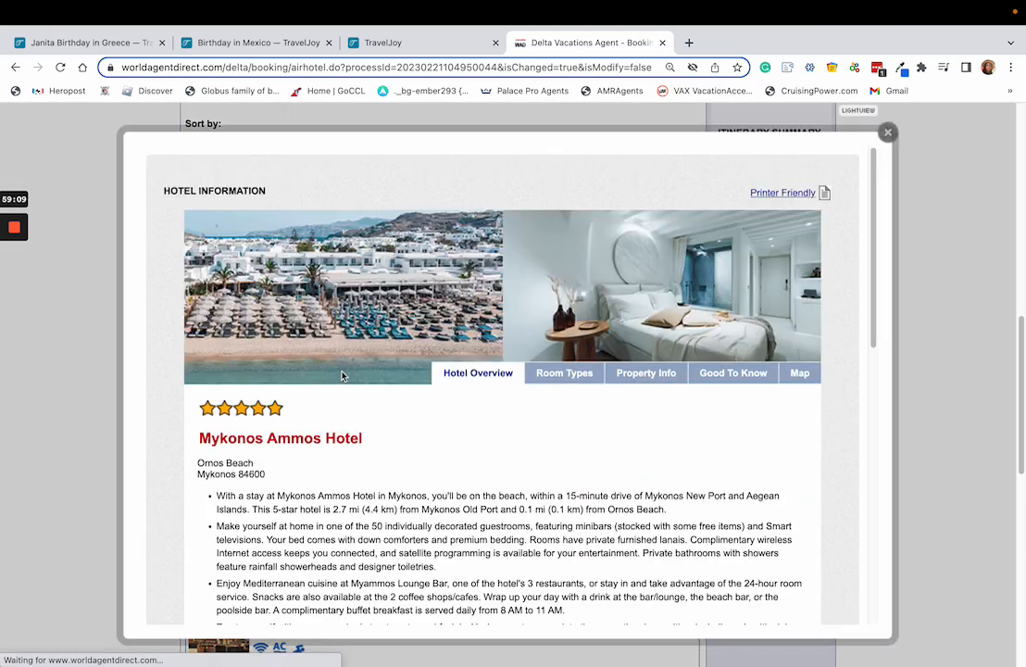
{"action": "scroll", "coordinate": [192, 432], "scroll_direction": "down", "scroll_amount": 1}
{"action": "left_click_drag", "start_coordinate": [200, 415], "coordinate": [366, 421]}
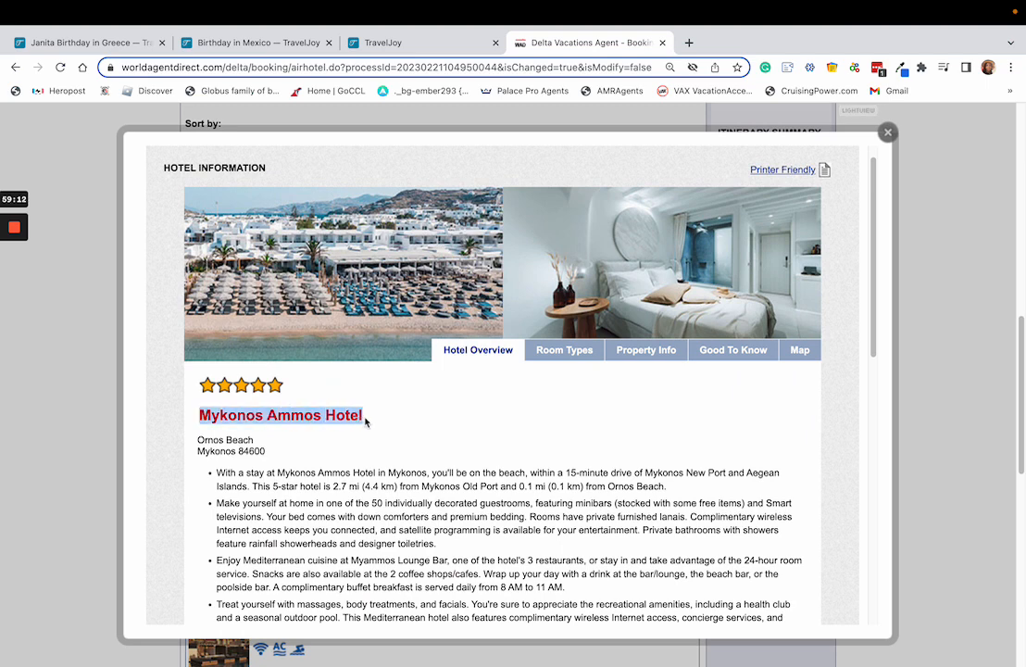
Switch to the TravelJoy proposal and add a section named "March 9th: Depart for Athens".
{"action": "left_click", "coordinate": [401, 43]}
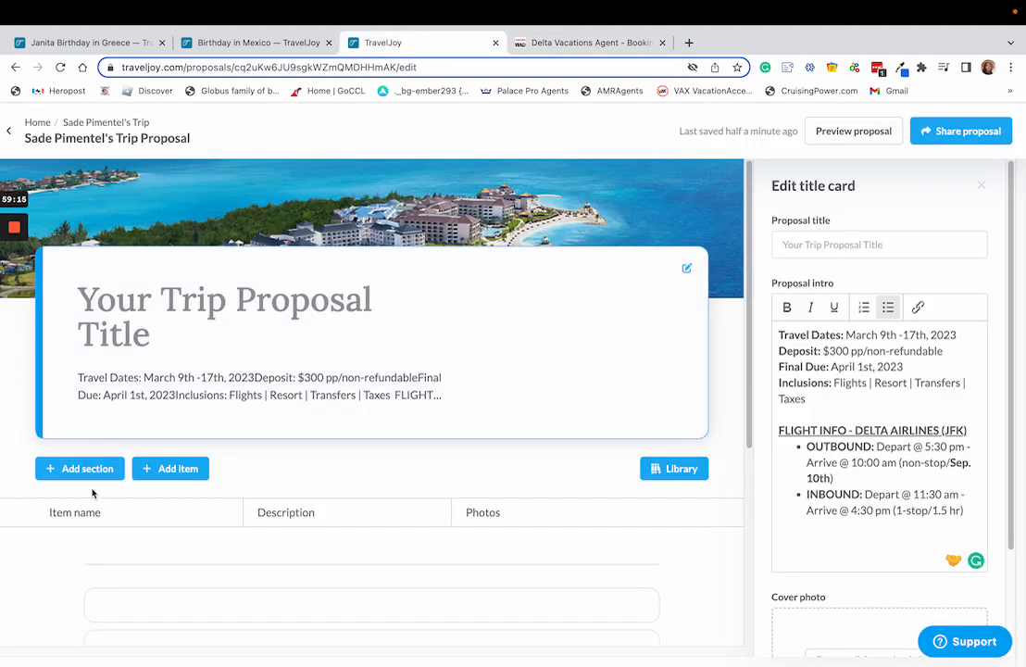
{"action": "left_click", "coordinate": [90, 472]}
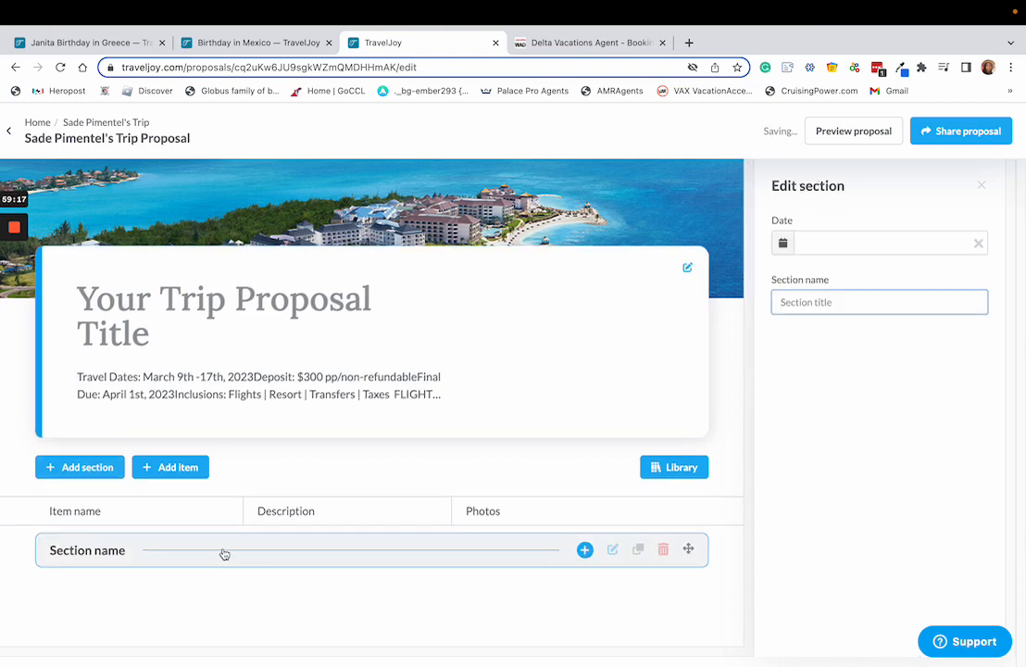
{"action": "left_click", "coordinate": [827, 300]}
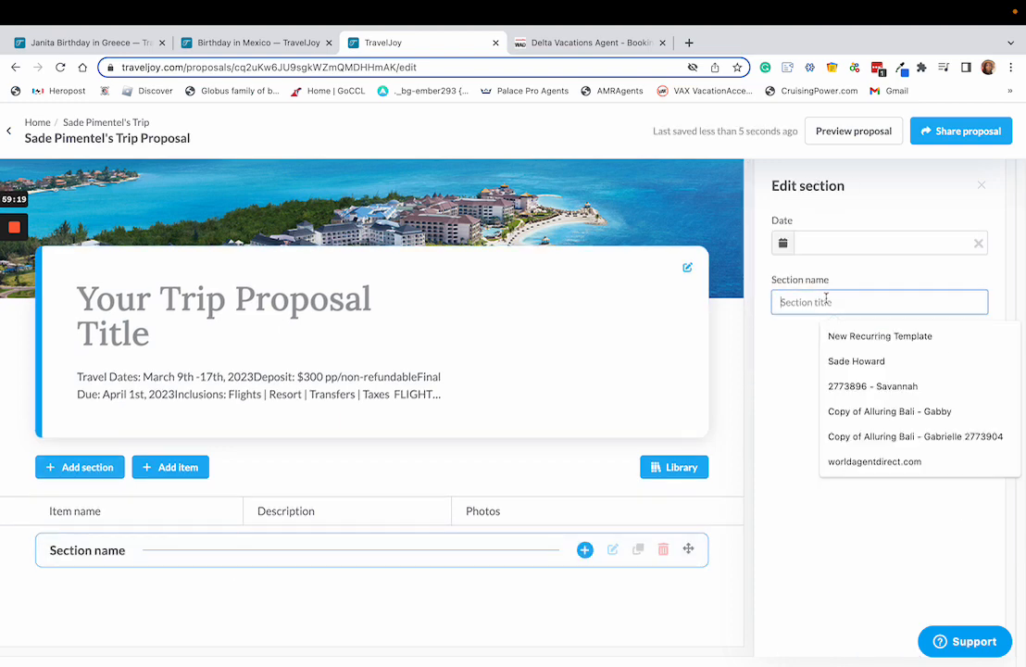
{"action": "type", "text": "March"}
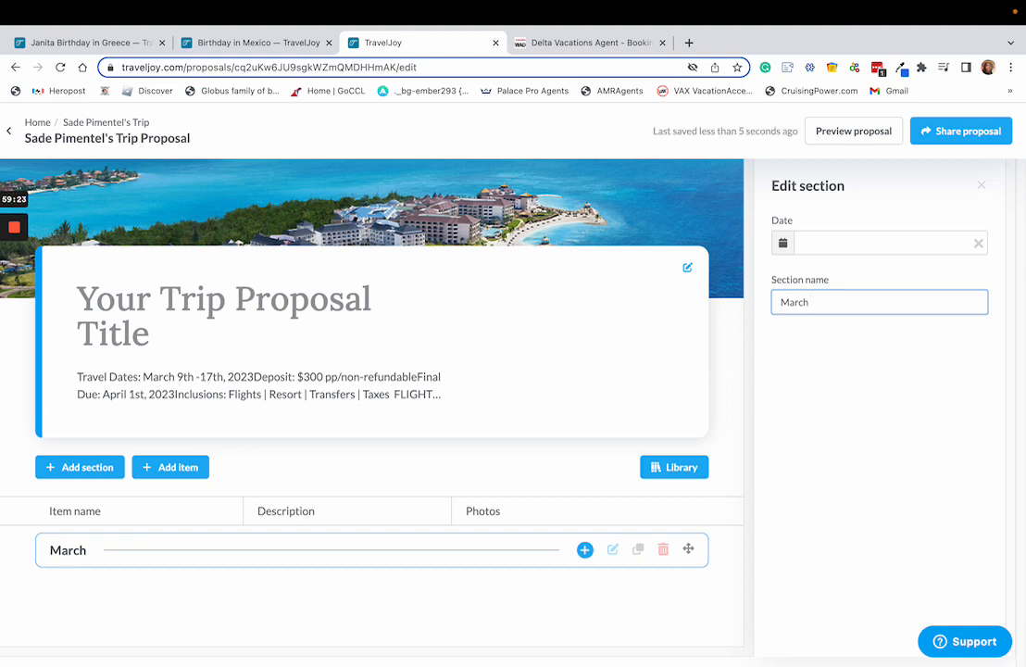
{"action": "type", "text": " 9th: Depart "}
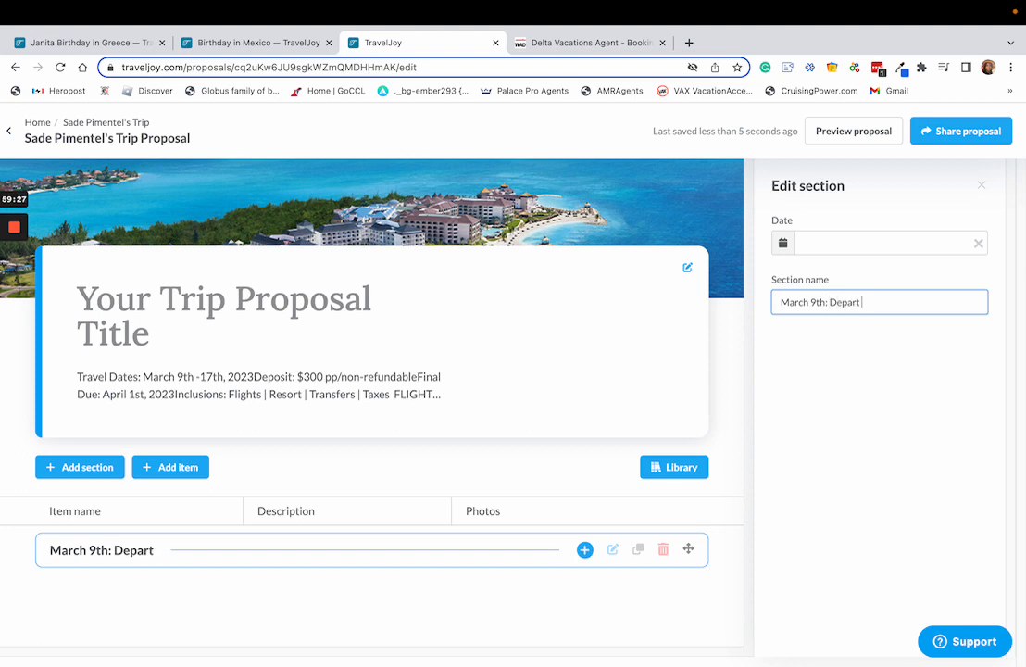
{"action": "type", "text": "for Athens"}
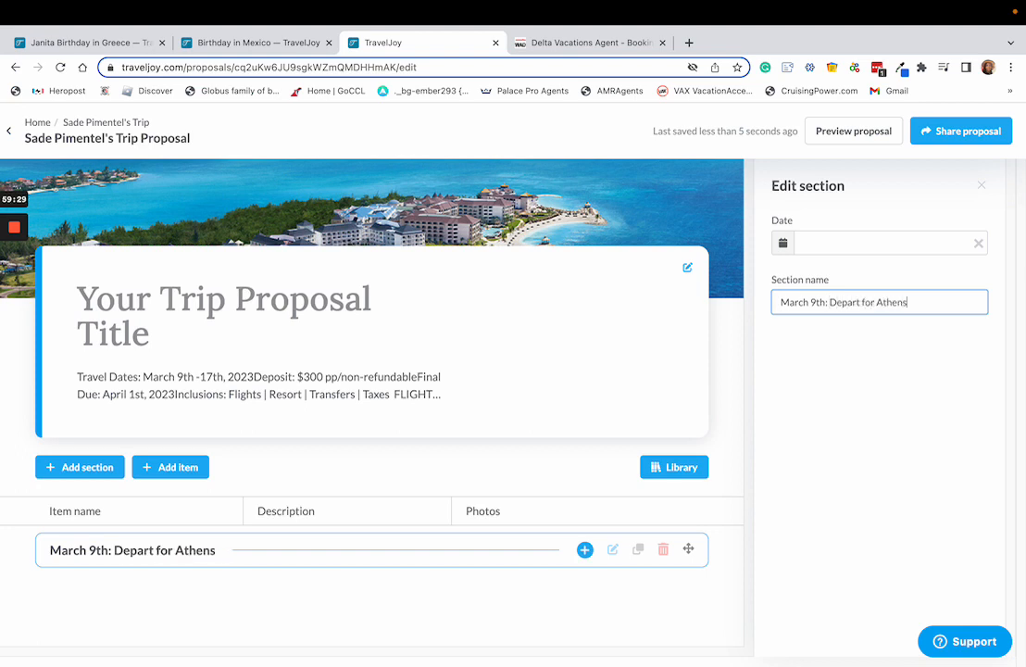
Add a second section to the proposal named "March 10th: Arrive in Athens".
{"action": "left_click", "coordinate": [80, 467]}
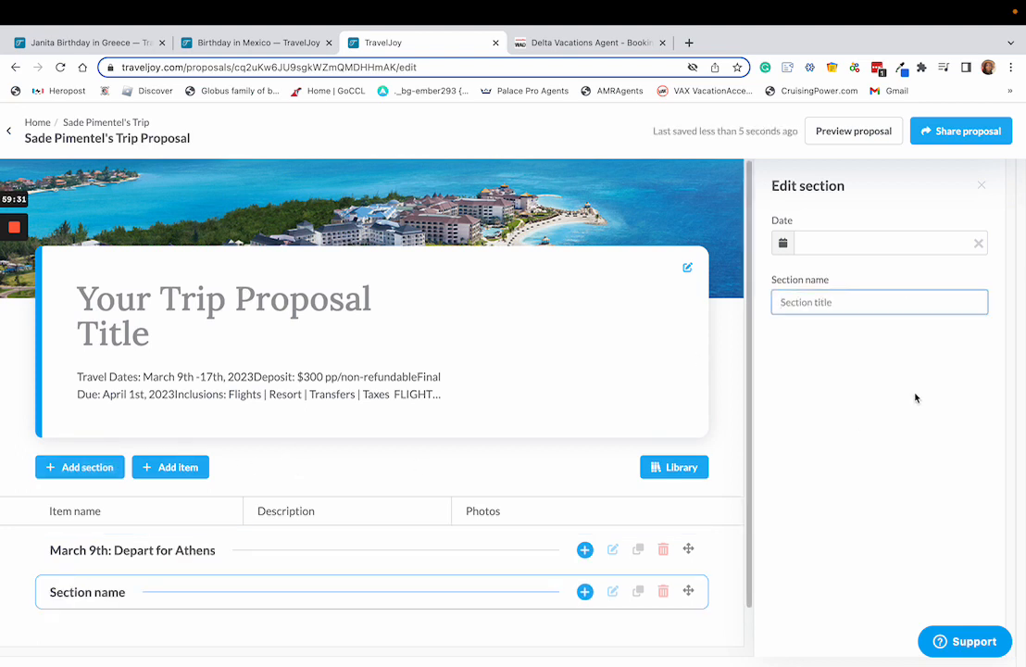
{"action": "type", "text": "March 1"}
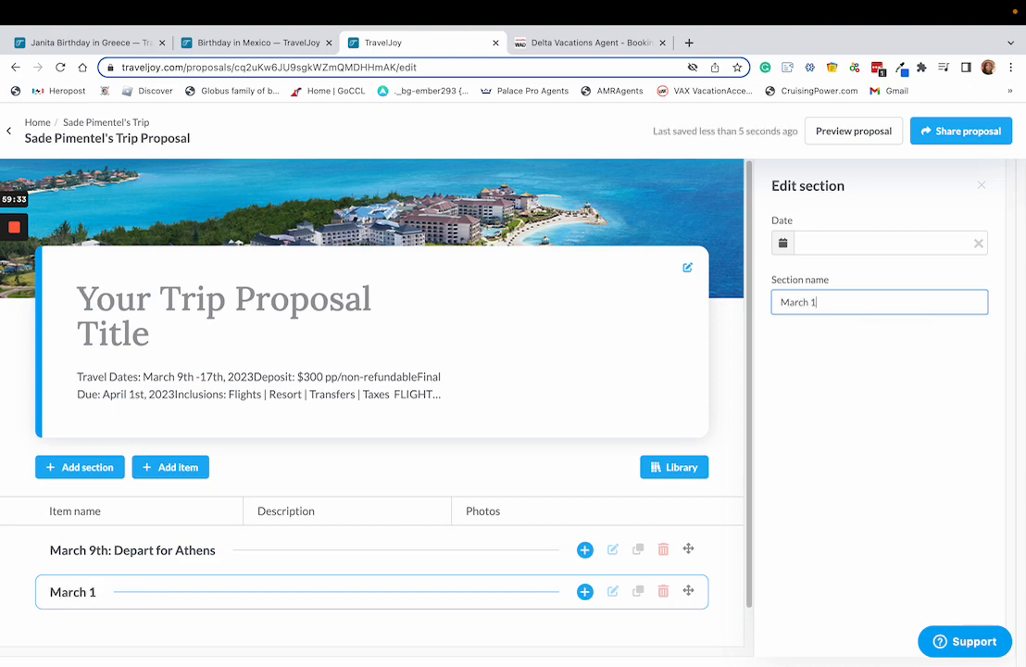
{"action": "type", "text": "0th: Arrive in A"}
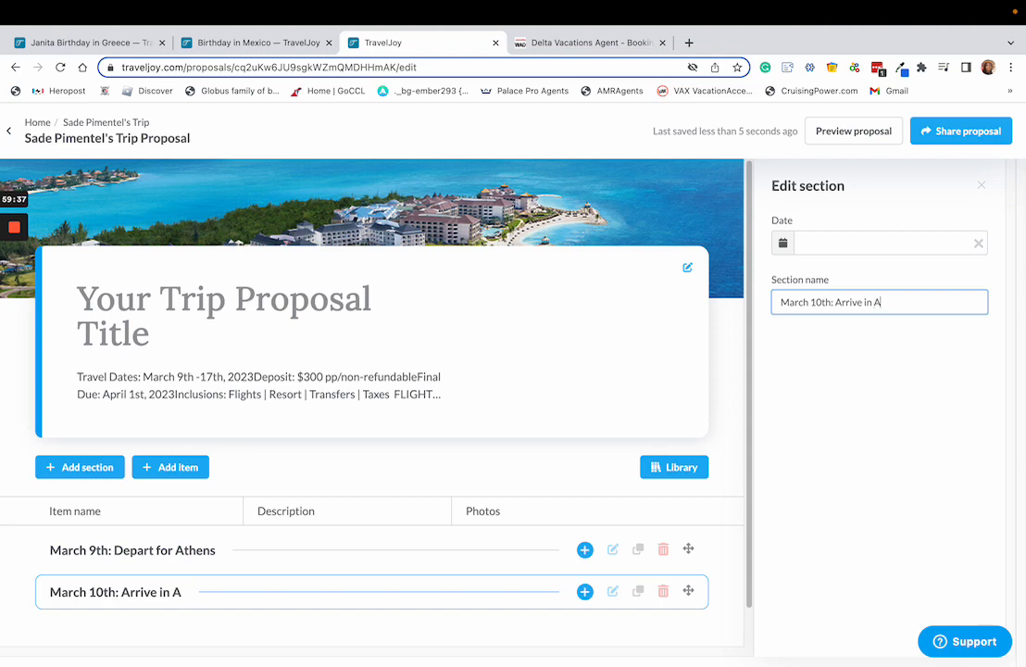
{"action": "type", "text": "thens"}
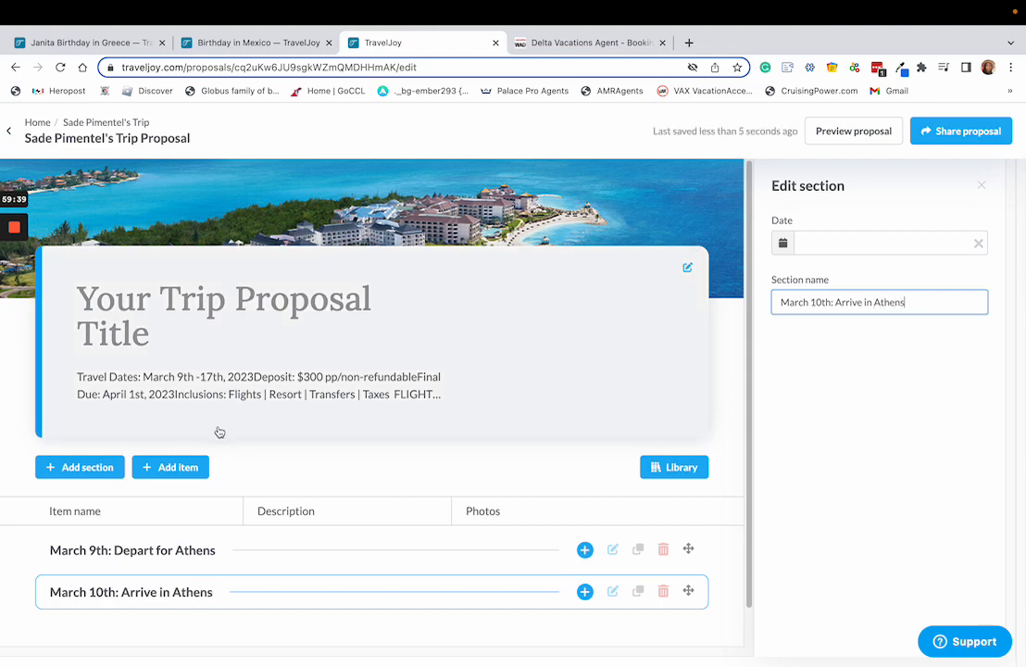
Add a general item named "Ferry: Athens to Mykonos" under the March 10th section.
{"action": "left_click", "coordinate": [178, 469]}
{"action": "left_click", "coordinate": [188, 498]}
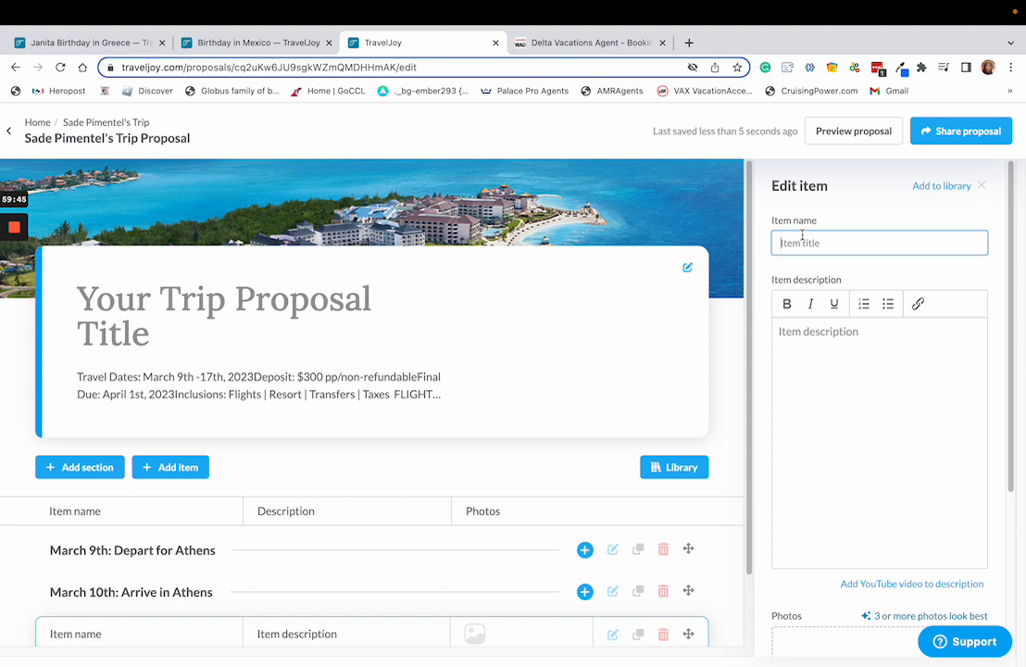
{"action": "type", "text": "Fer"}
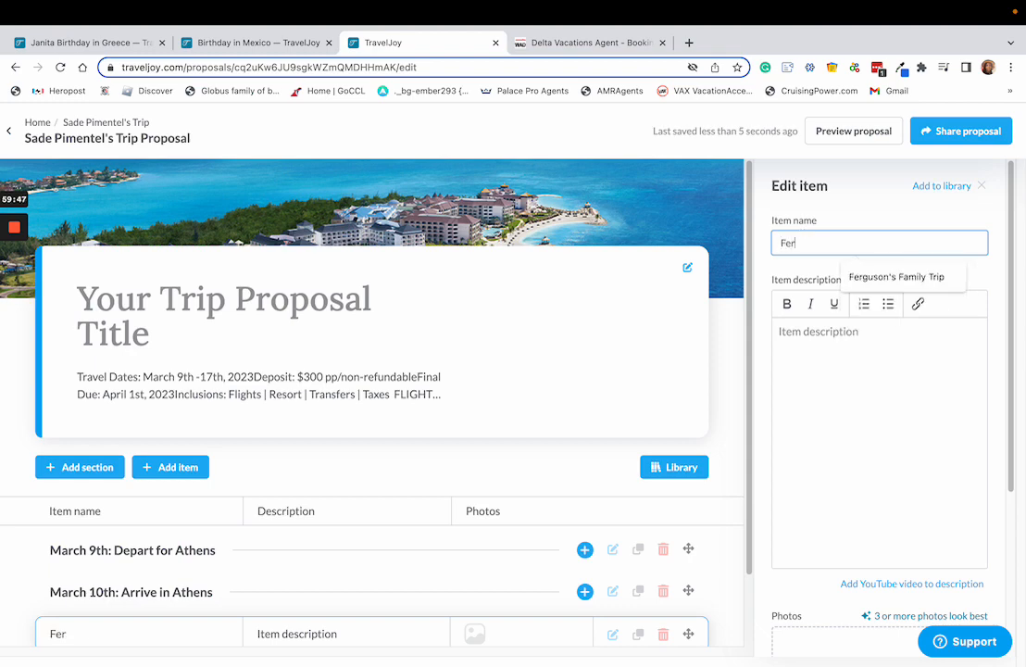
{"action": "type", "text": "ry:"}
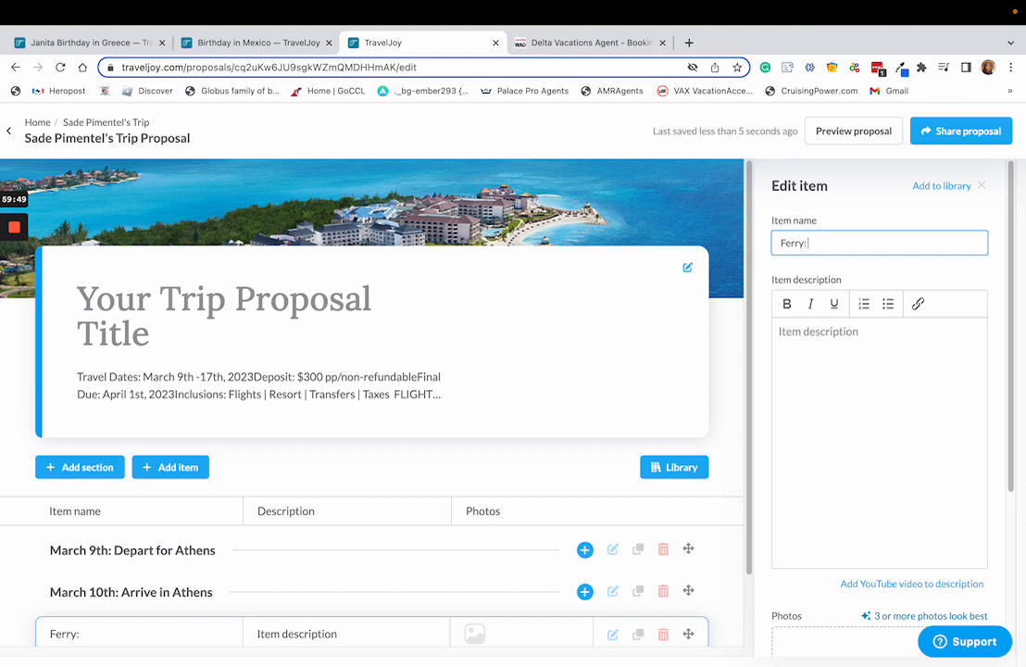
{"action": "type", "text": " Athens to Mykonos"}
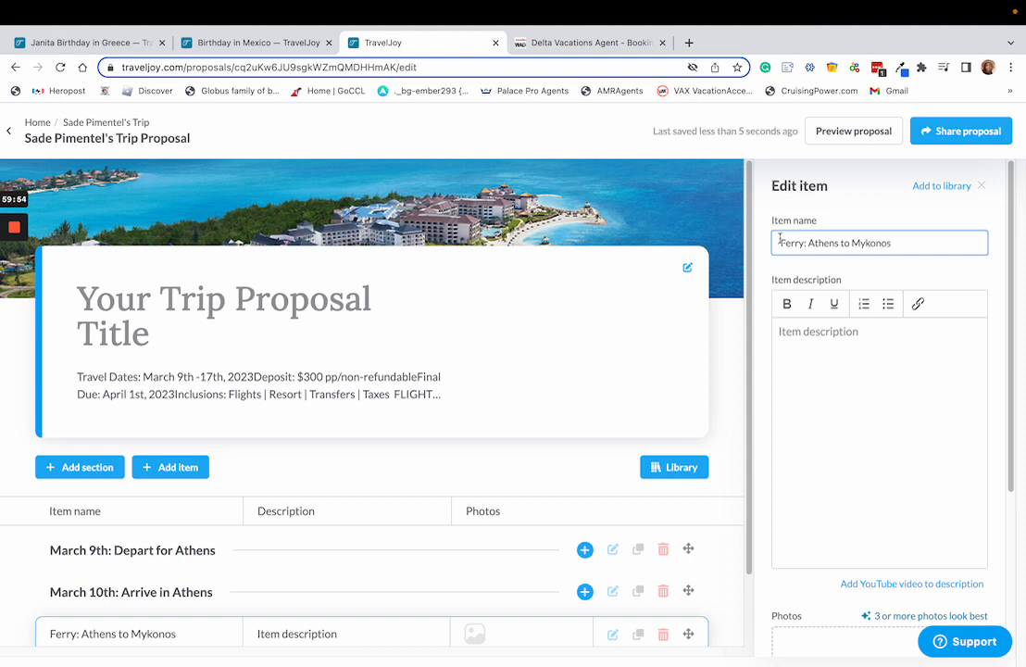
Enter "Depart at 12:30 pm" as the description of the ferry item.
{"action": "left_click", "coordinate": [823, 341]}
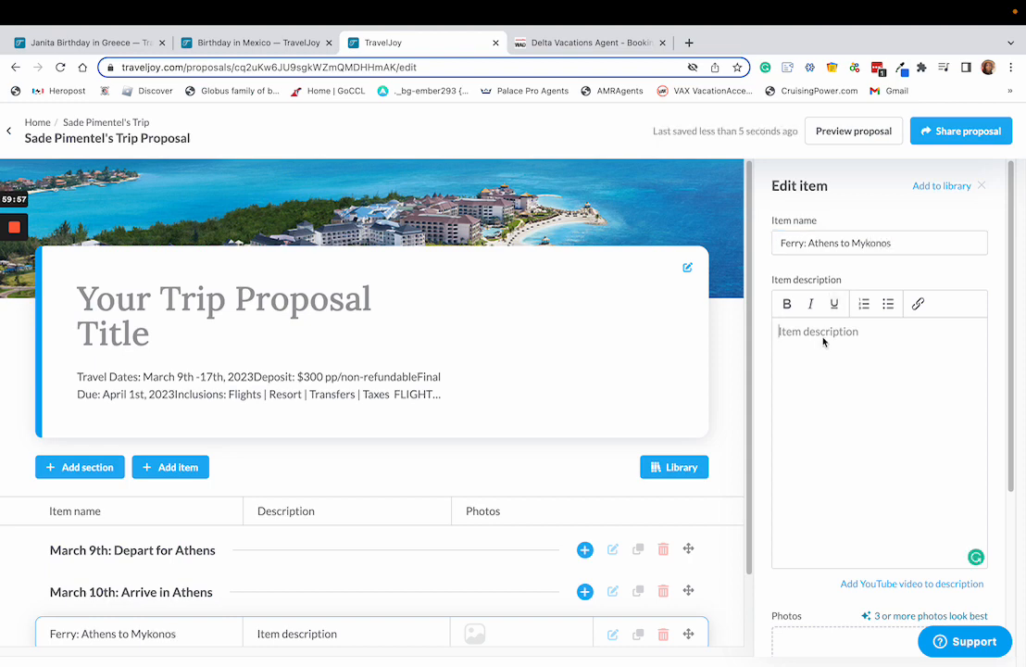
{"action": "type", "text": "Depart"}
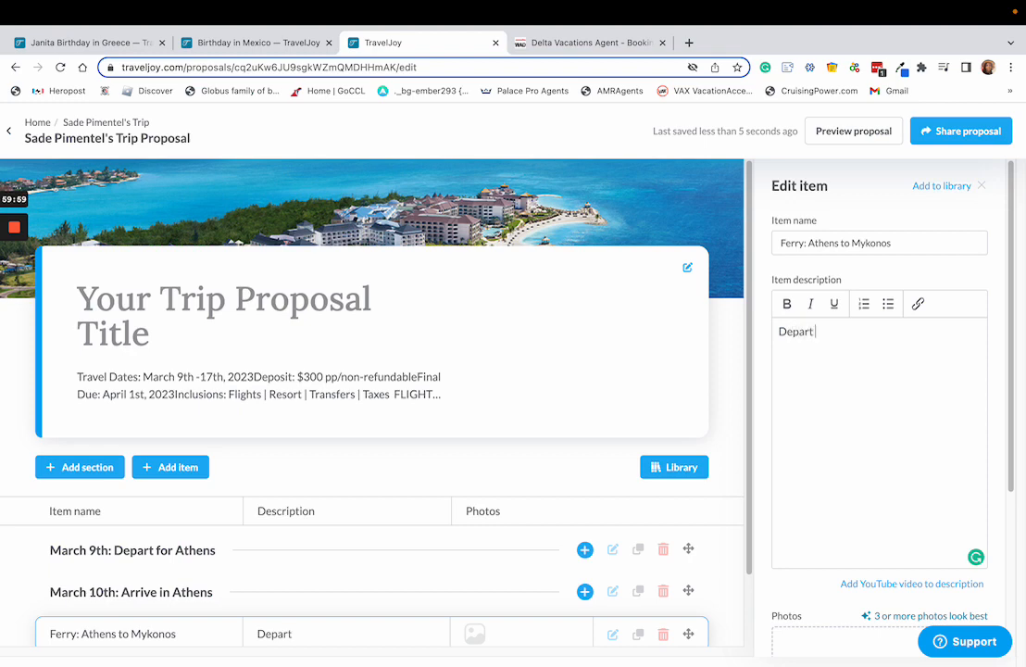
{"action": "type", "text": " at 12:"}
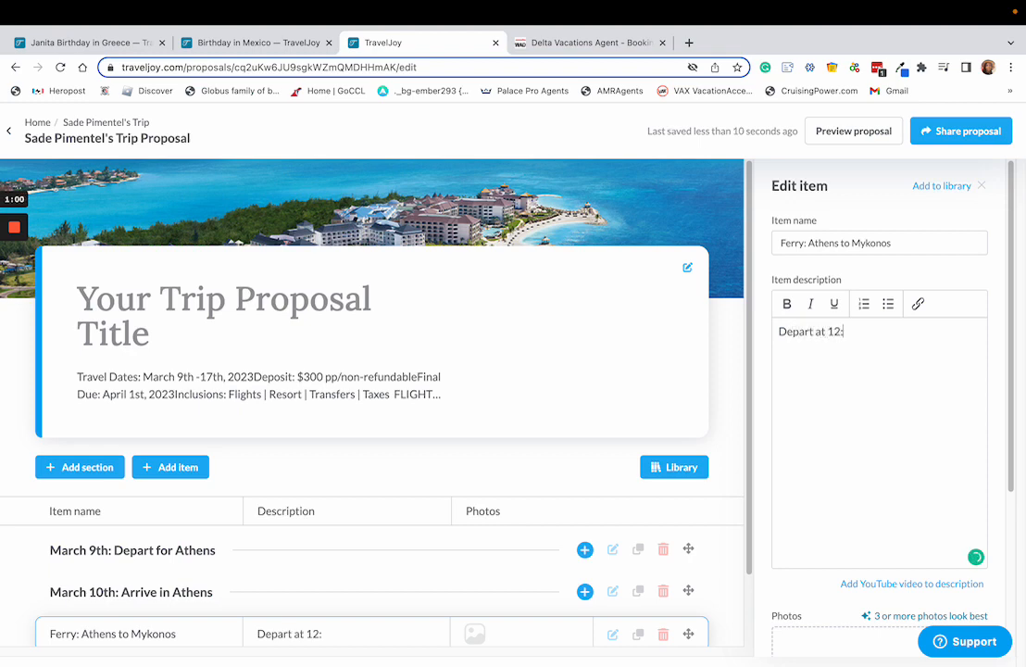
{"action": "type", "text": "30 pm"}
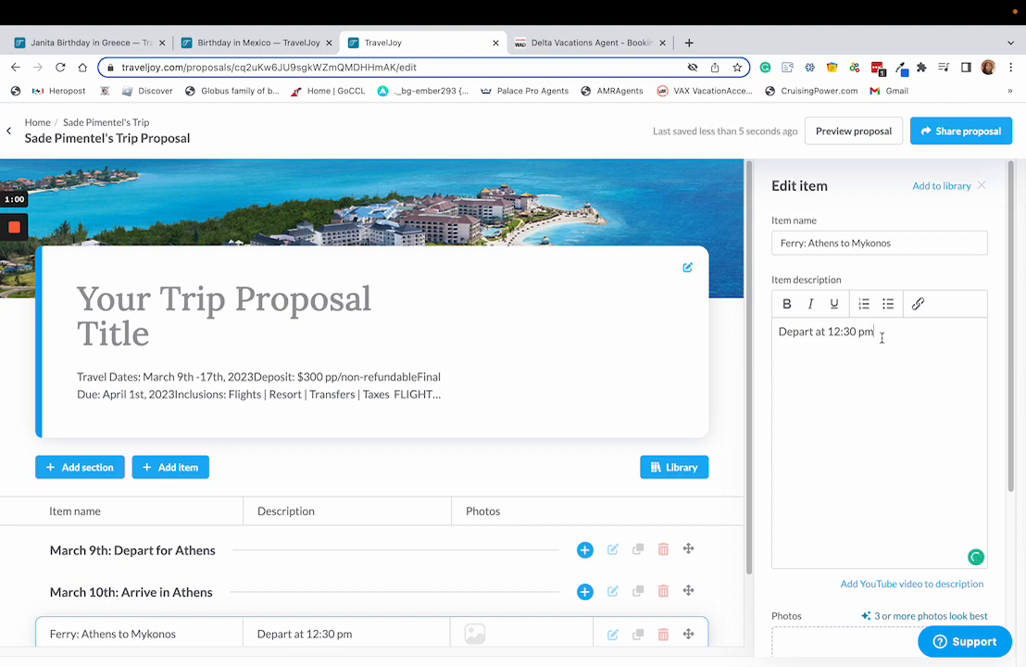
{"action": "scroll", "coordinate": [843, 440], "scroll_direction": "down", "scroll_amount": 3}
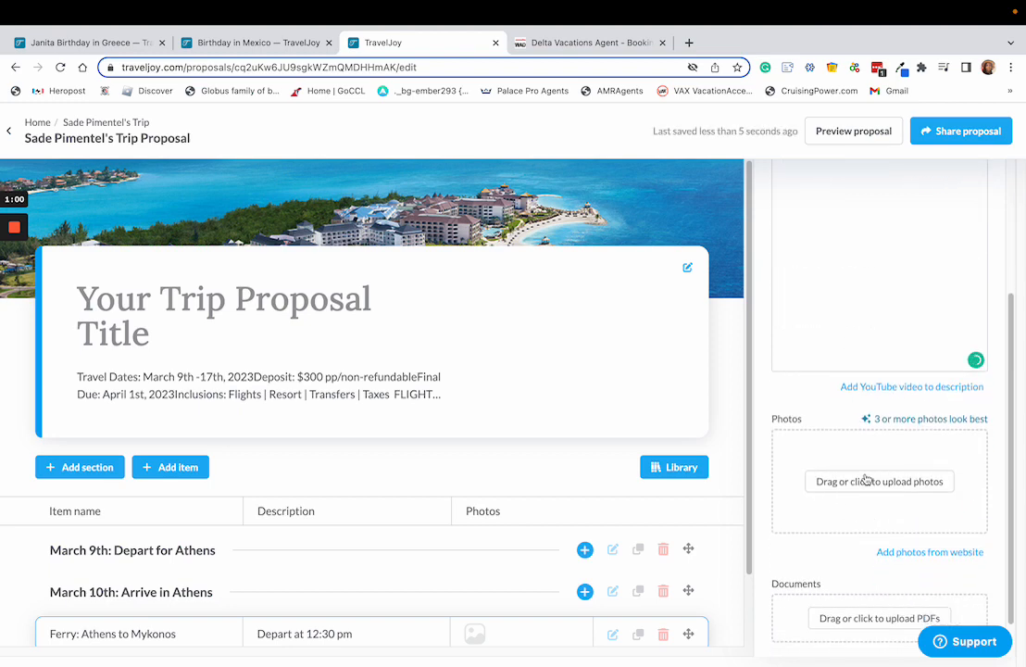
Add a lodging item below the ferry and name it "Mykonos Ammos Hotel: 6-Nights".
{"action": "left_click", "coordinate": [148, 468]}
{"action": "scroll", "coordinate": [188, 532], "scroll_direction": "down", "scroll_amount": 1}
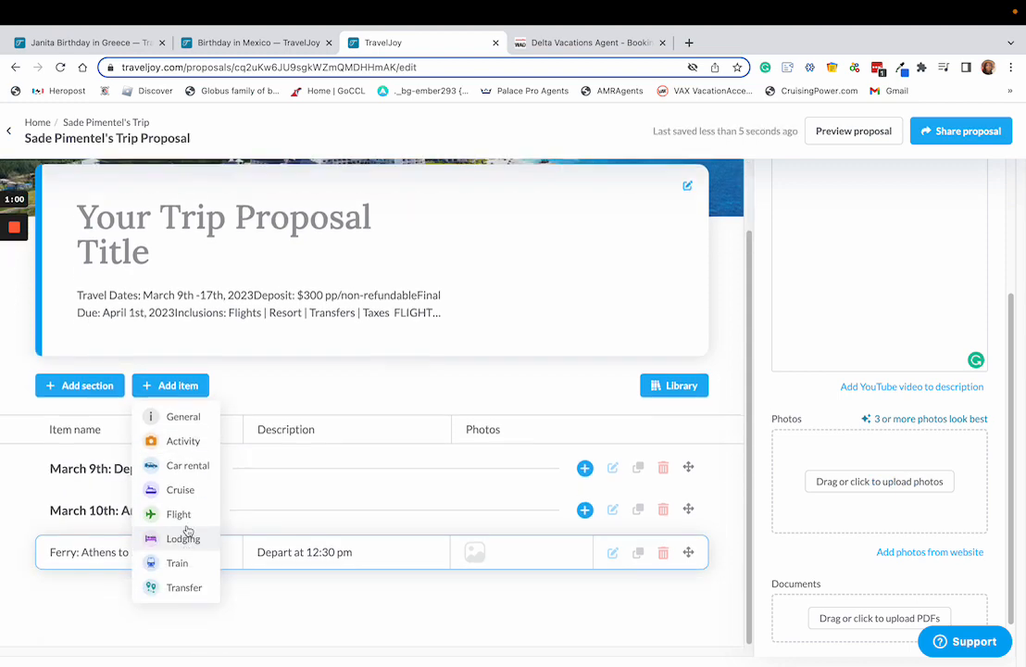
{"action": "left_click", "coordinate": [185, 538]}
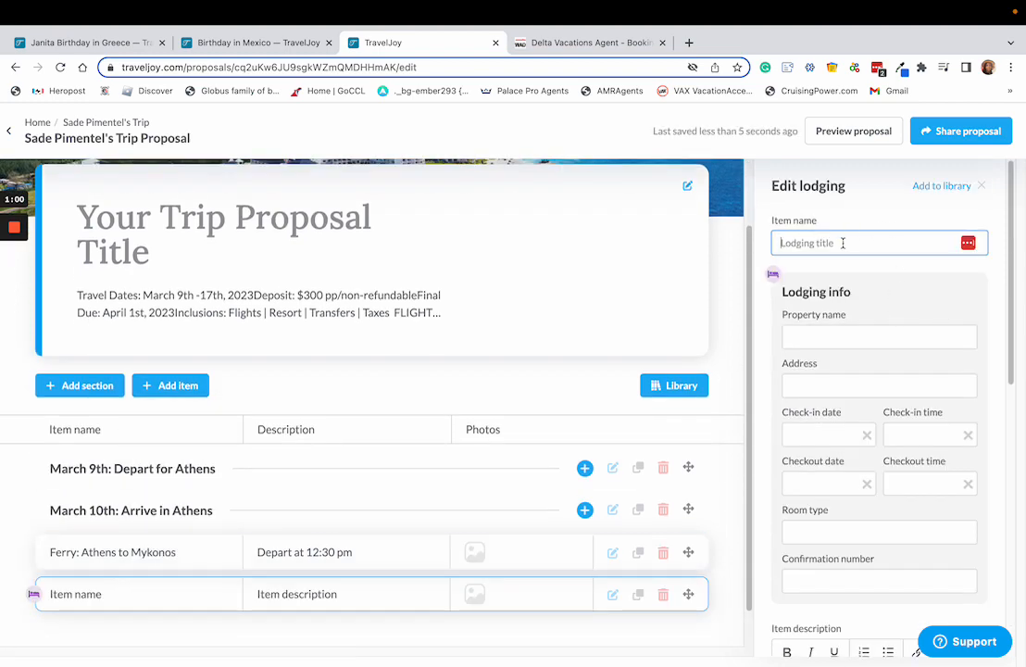
{"action": "type", "text": "Mykonos Ammos Hotel"}
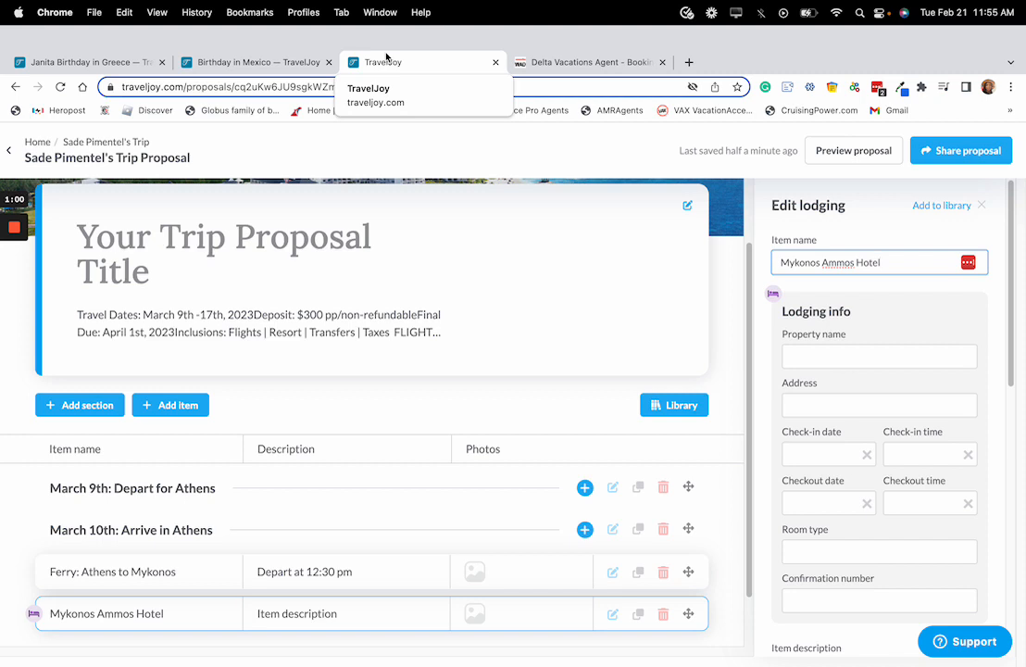
{"action": "type", "text": ": 6-"}
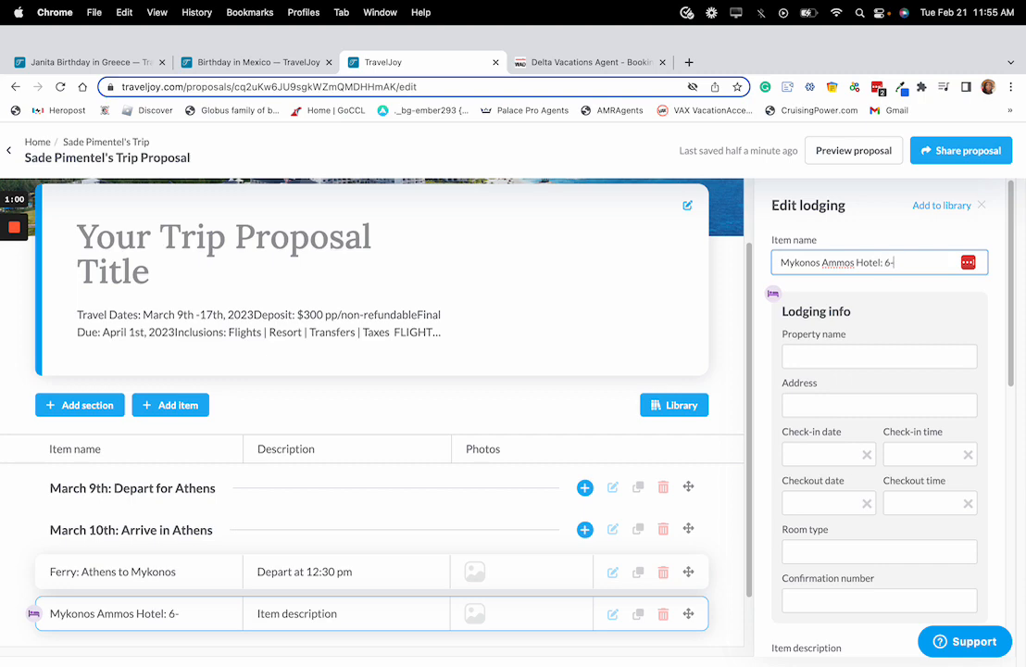
{"action": "type", "text": "Nights"}
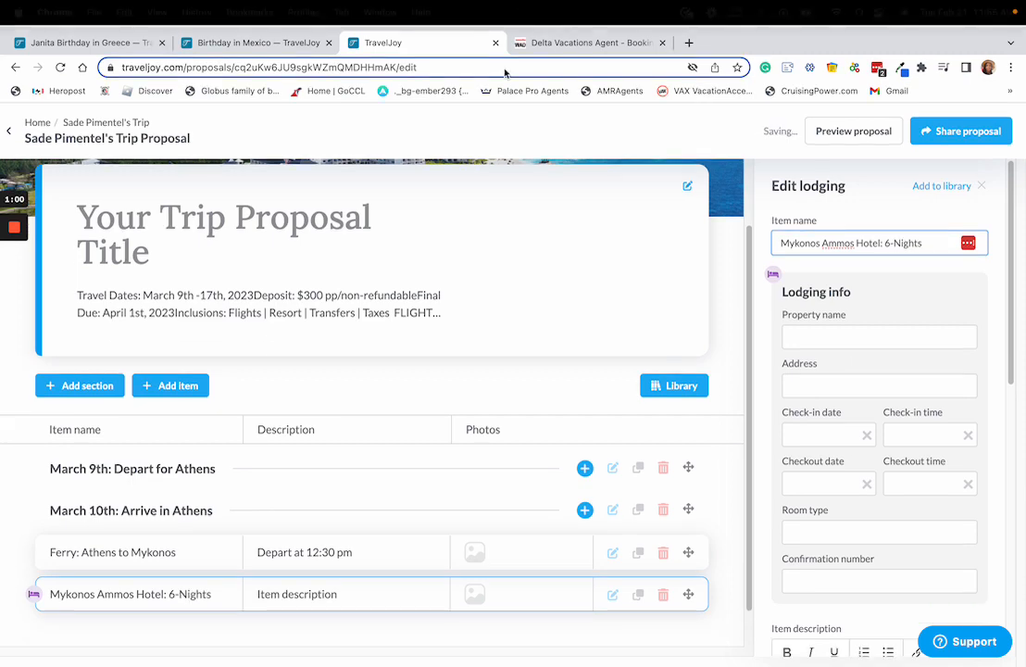
Switch to Delta Vacations and review the overview and room types of Mykonos Ammos Hotel.
{"action": "left_click", "coordinate": [584, 42]}
{"action": "scroll", "coordinate": [534, 502], "scroll_direction": "down", "scroll_amount": 5}
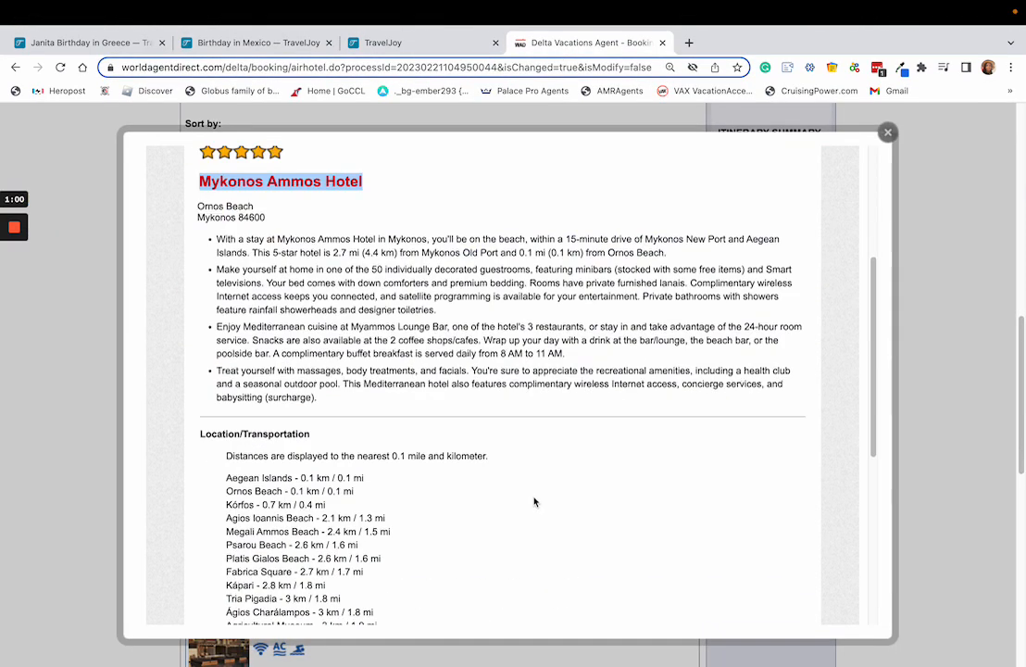
{"action": "scroll", "coordinate": [538, 452], "scroll_direction": "up", "scroll_amount": 5}
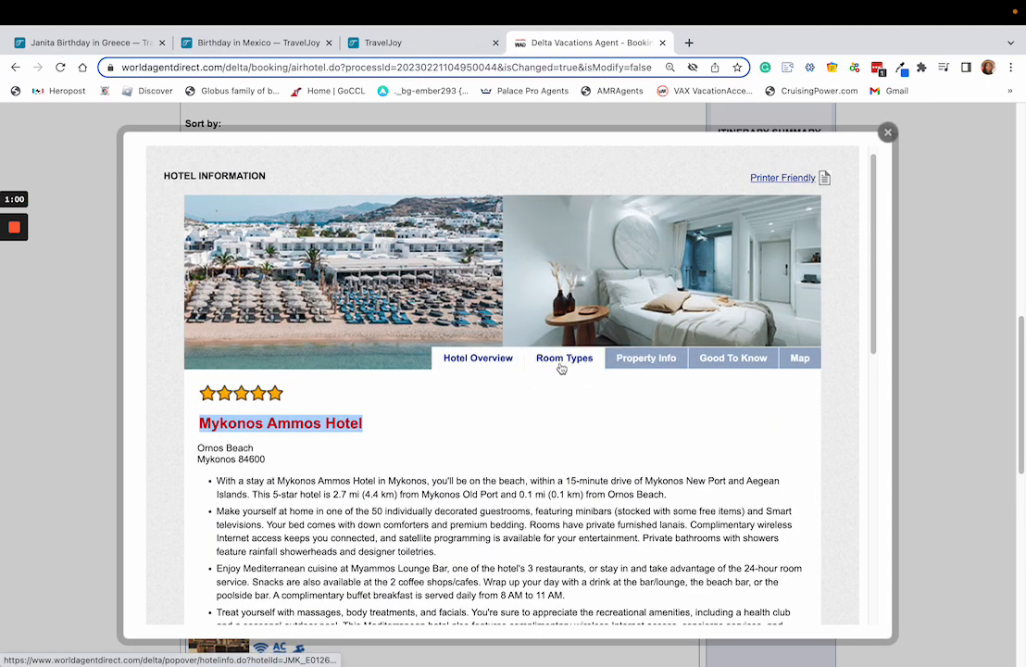
{"action": "left_click", "coordinate": [560, 361]}
{"action": "scroll", "coordinate": [508, 447], "scroll_direction": "down", "scroll_amount": 15}
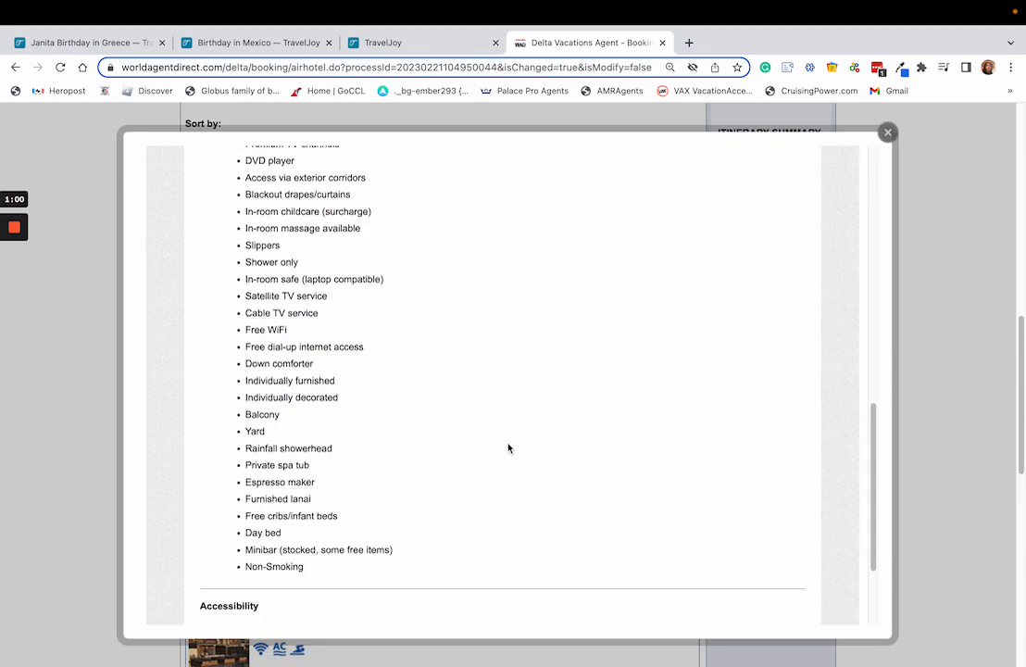
{"action": "scroll", "coordinate": [544, 353], "scroll_direction": "up", "scroll_amount": 10}
Switch back to the TravelJoy proposal and append "Deluxe Beachfront" to the lodging item's name.
{"action": "left_click", "coordinate": [392, 42]}
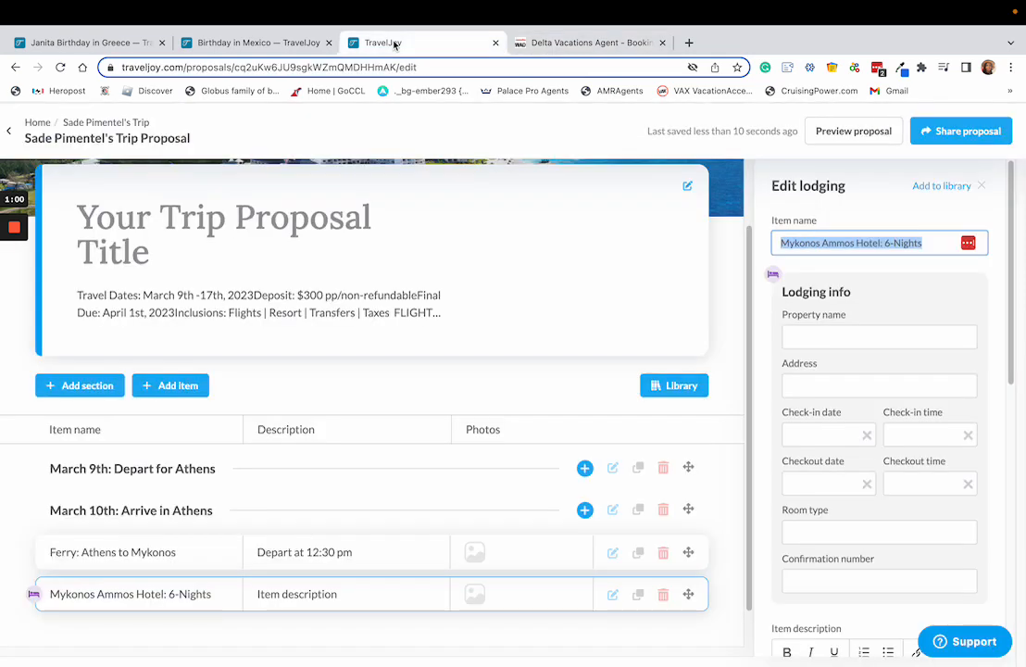
{"action": "left_click", "coordinate": [938, 242]}
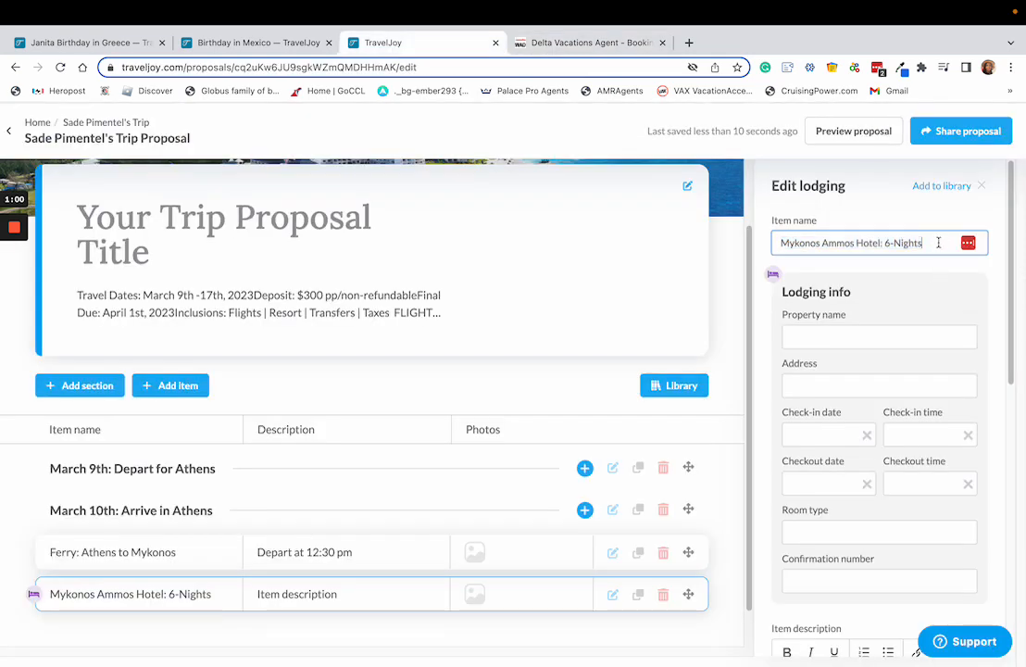
{"action": "type", "text": "Deluxe B"}
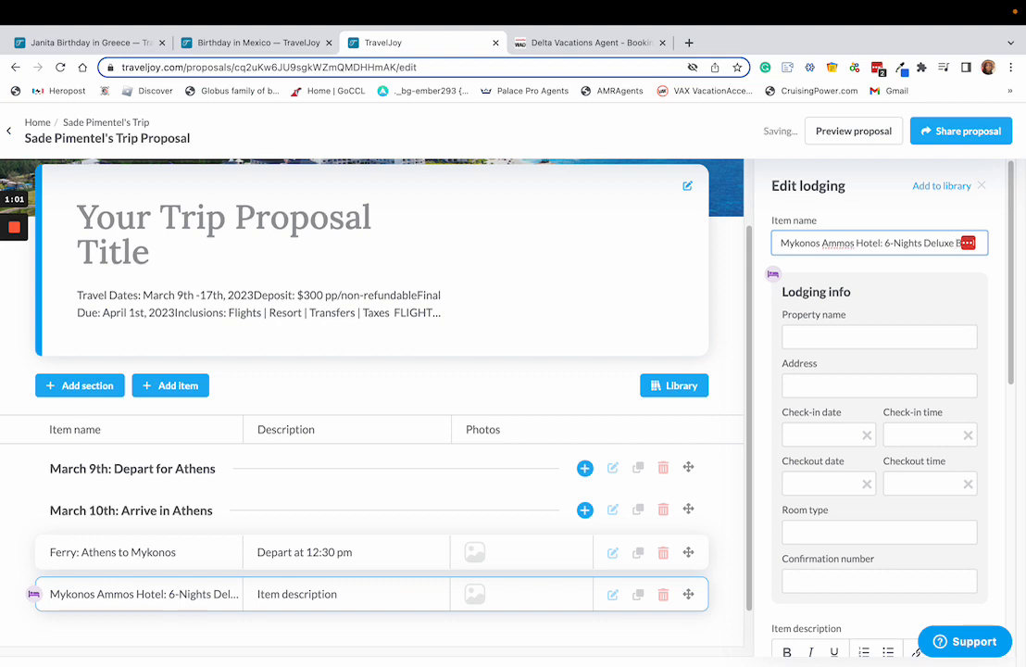
{"action": "type", "text": "eachfront"}
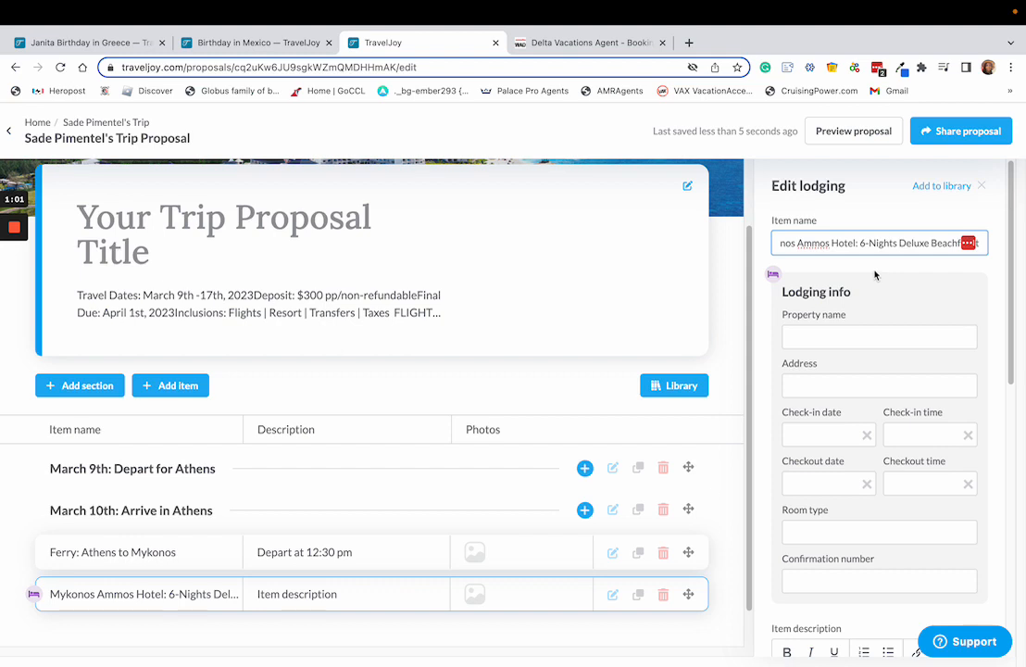
{"action": "left_click", "coordinate": [876, 275]}
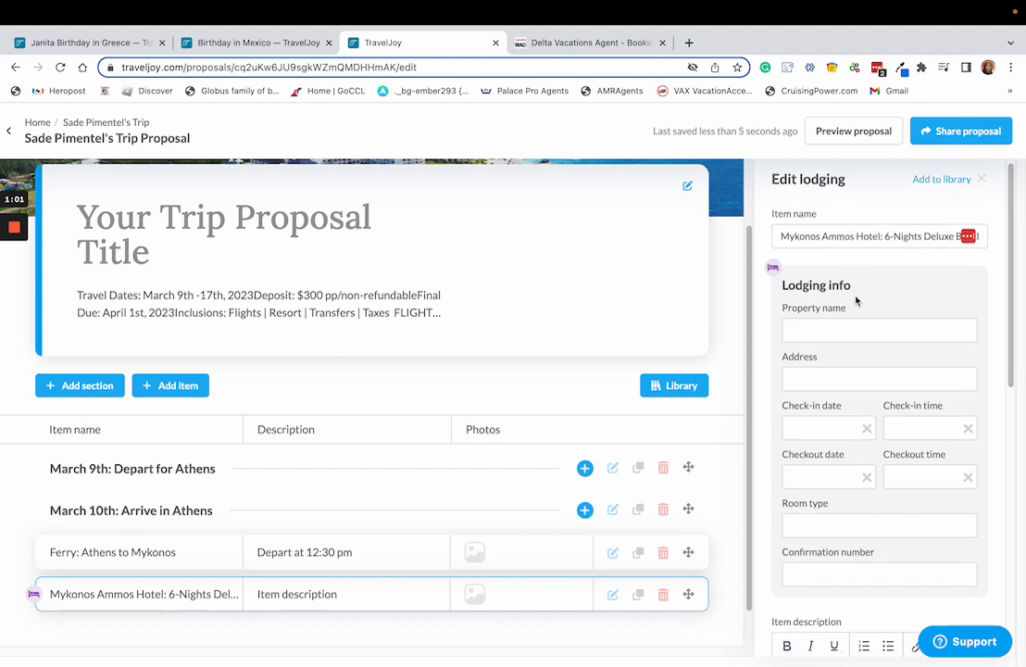
{"action": "scroll", "coordinate": [861, 408], "scroll_direction": "down", "scroll_amount": 2}
{"action": "scroll", "coordinate": [844, 316], "scroll_direction": "up", "scroll_amount": 2}
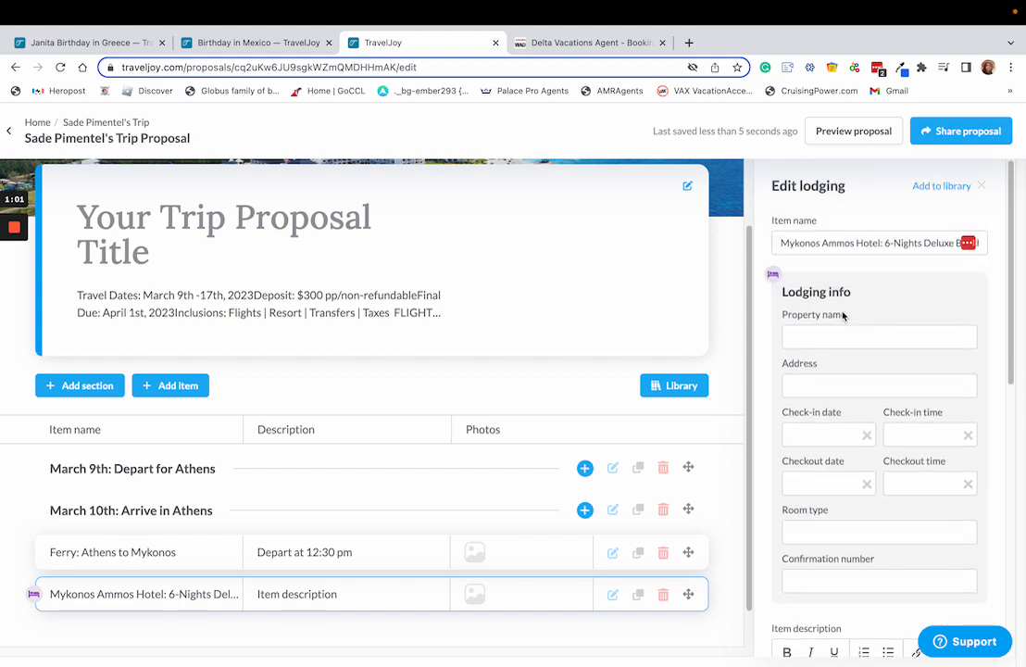
Copy the room type "Deluxe Beachfront" from the end of the lodging item's name.
{"action": "left_click", "coordinate": [905, 245]}
{"action": "key", "text": "End"}
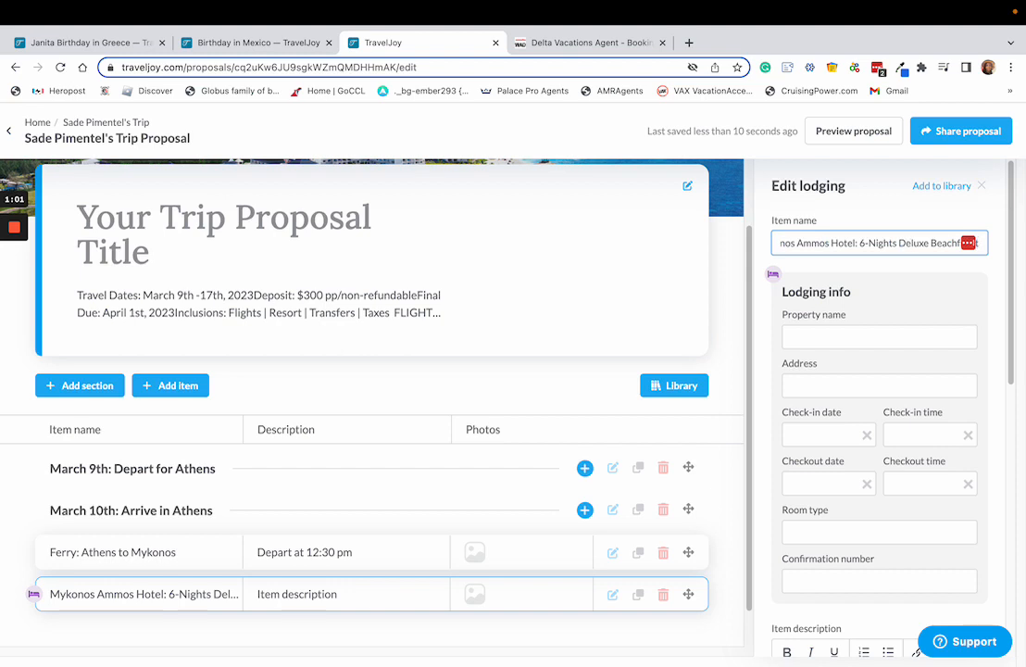
{"action": "left_click_drag", "start_coordinate": [898, 242], "coordinate": [983, 244]}
{"action": "key", "text": "ctrl+c"}
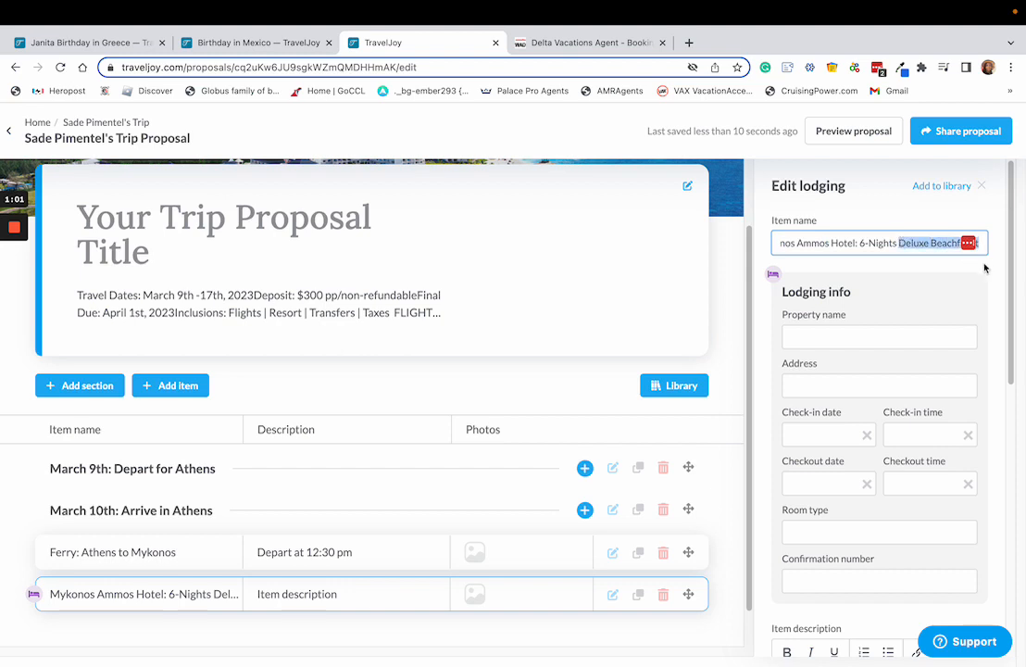
Write the headings "HOTEL INFO:" and "ROOM INFO:" in the lodging description, with "Deluxe Beachfront" as a bullet under ROOM INFO.
{"action": "scroll", "coordinate": [912, 477], "scroll_direction": "down", "scroll_amount": 3}
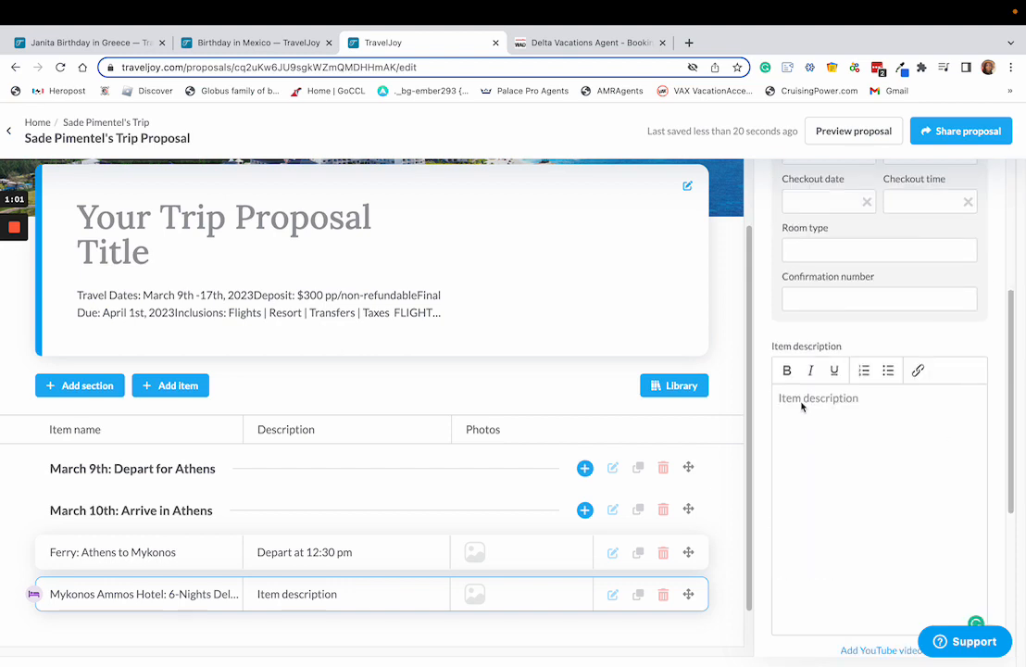
{"action": "type", "text": "HO"}
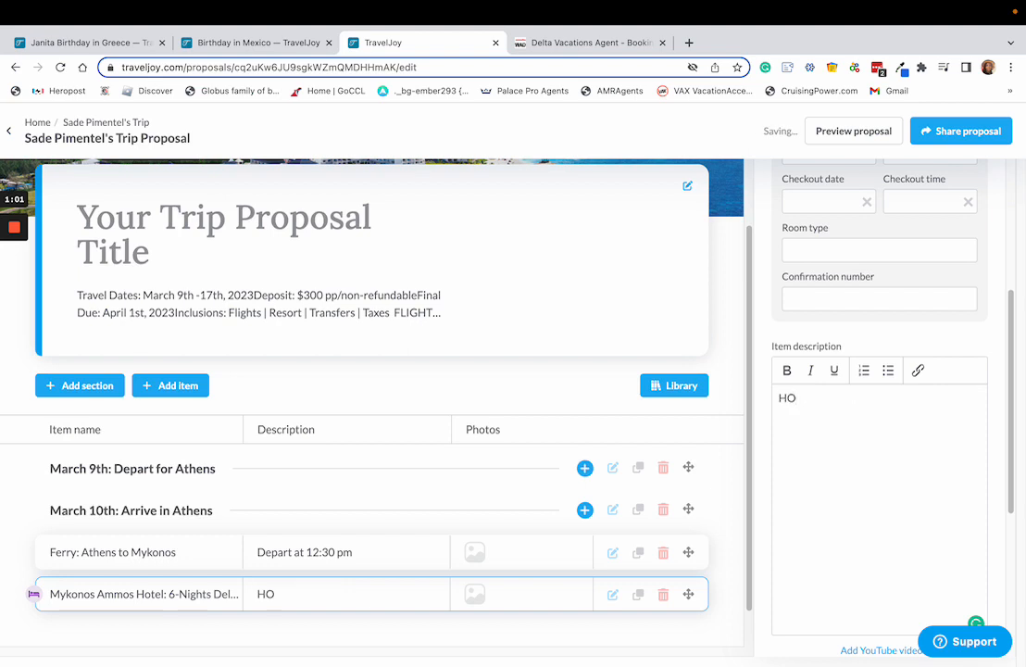
{"action": "type", "text": "TEL INFO"}
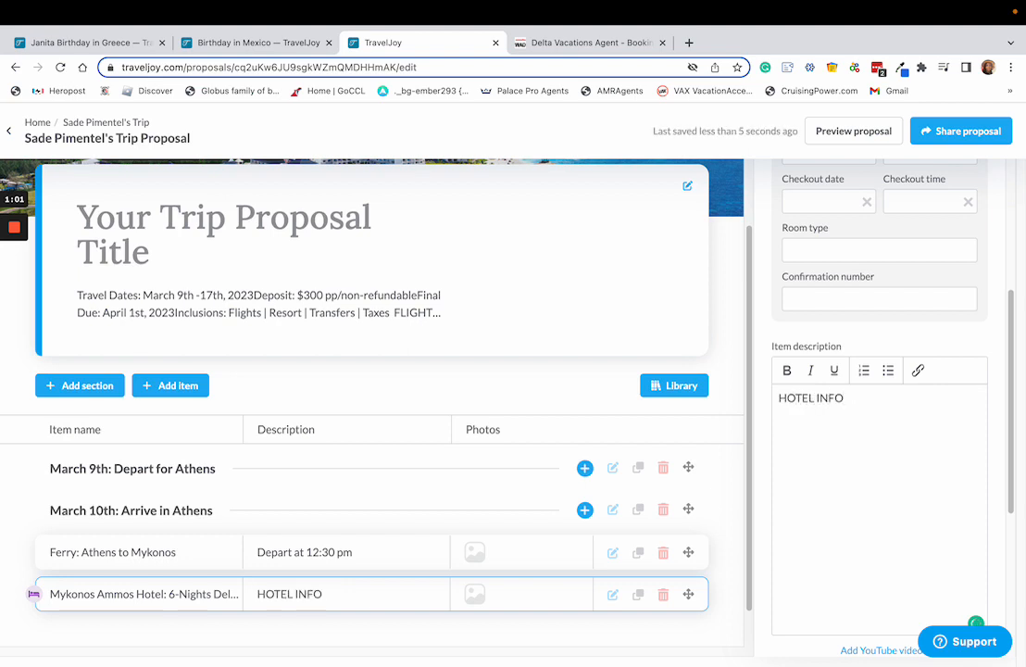
{"action": "type", "text": ":"}
{"action": "key", "text": "Return"}
{"action": "key", "text": "Return"}
{"action": "type", "text": "ROOM INFO:"}
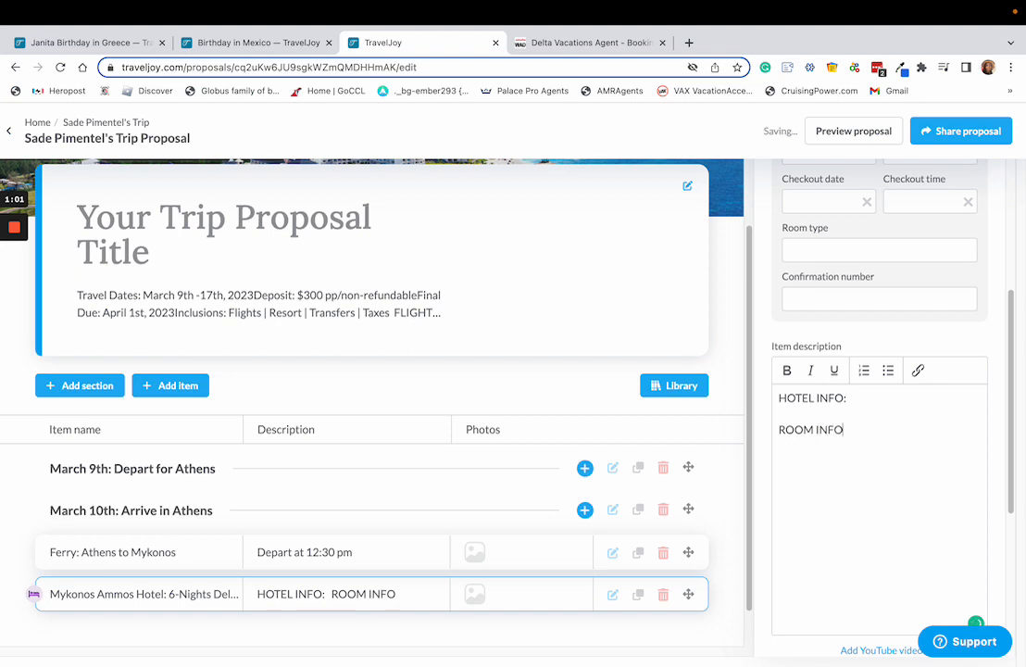
{"action": "key", "text": "Return"}
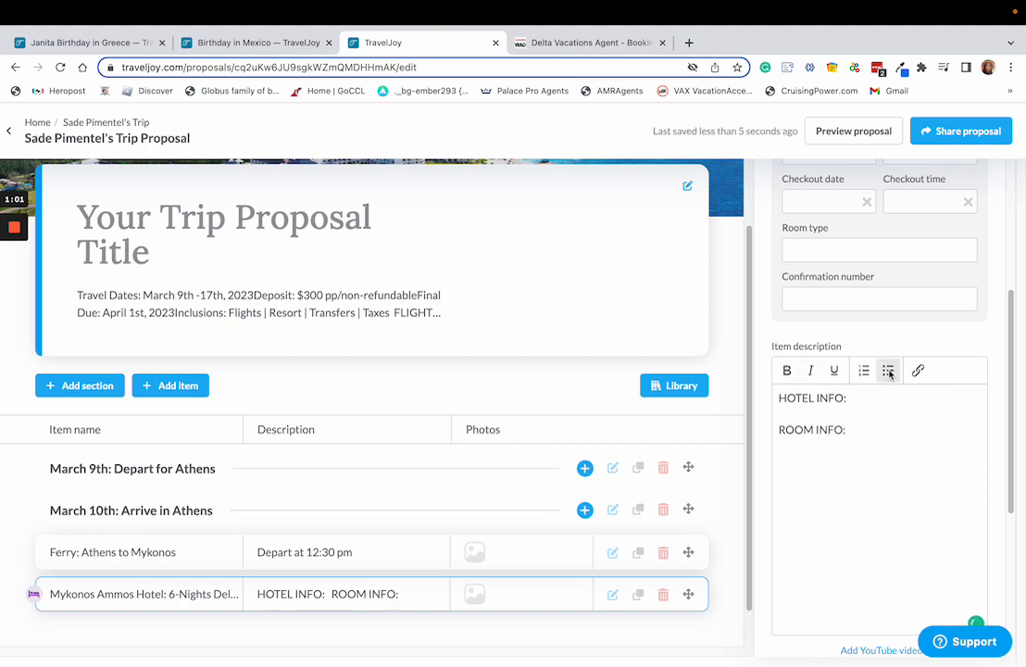
{"action": "type", "text": "Deluxe Beachfront"}
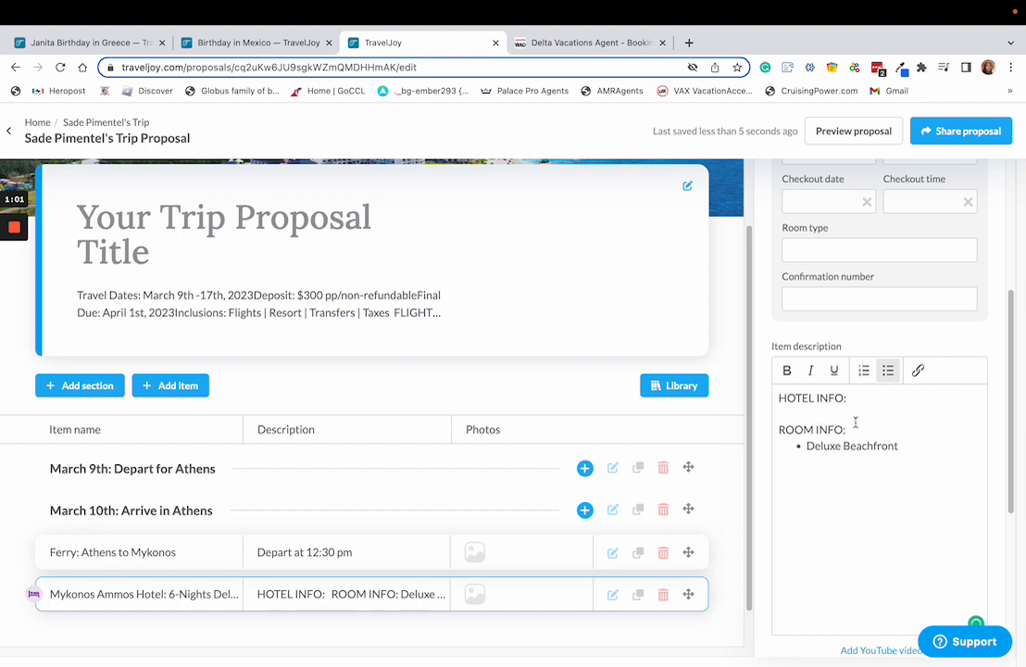
Put "Deluxe Beachfront" on the ROOM INFO heading line and clear it from the bullet below, keeping an empty bullet.
{"action": "left_click", "coordinate": [856, 423]}
{"action": "key", "text": "ctrl+v"}
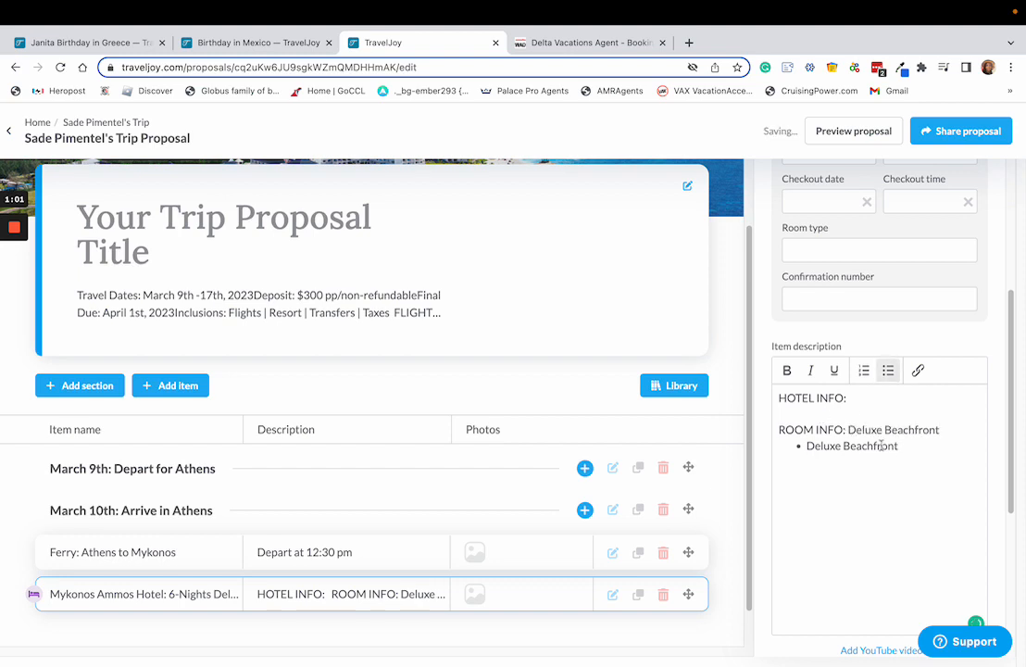
{"action": "left_click_drag", "start_coordinate": [898, 446], "coordinate": [805, 446]}
{"action": "key", "text": "BackSpace"}
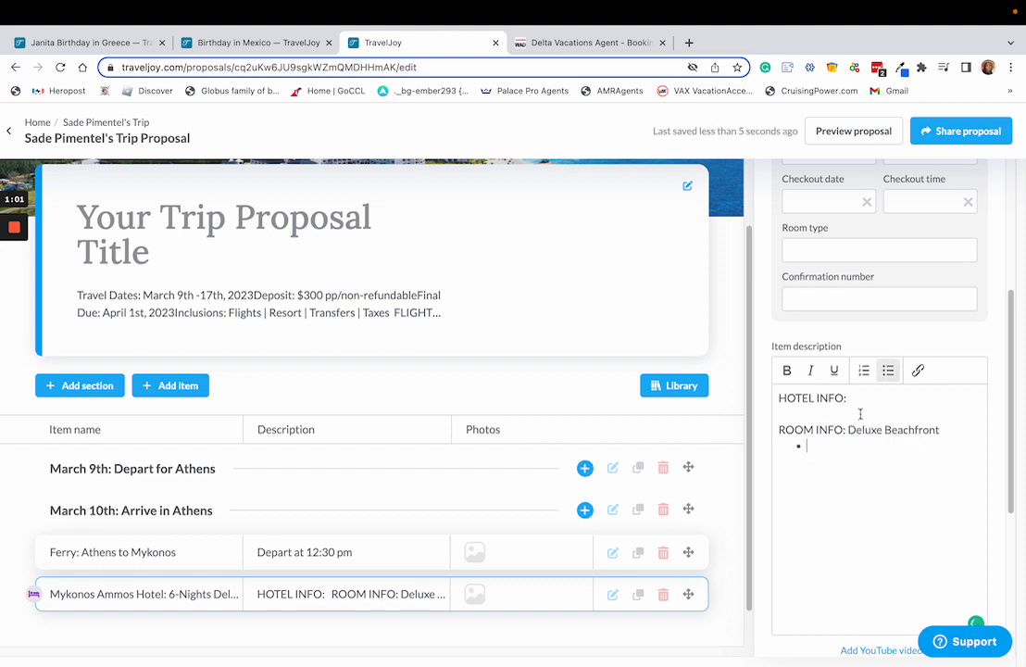
Add an empty bullet under the HOTEL INFO heading, followed by blank lines before ROOM INFO.
{"action": "left_click", "coordinate": [858, 399]}
{"action": "key", "text": "Return"}
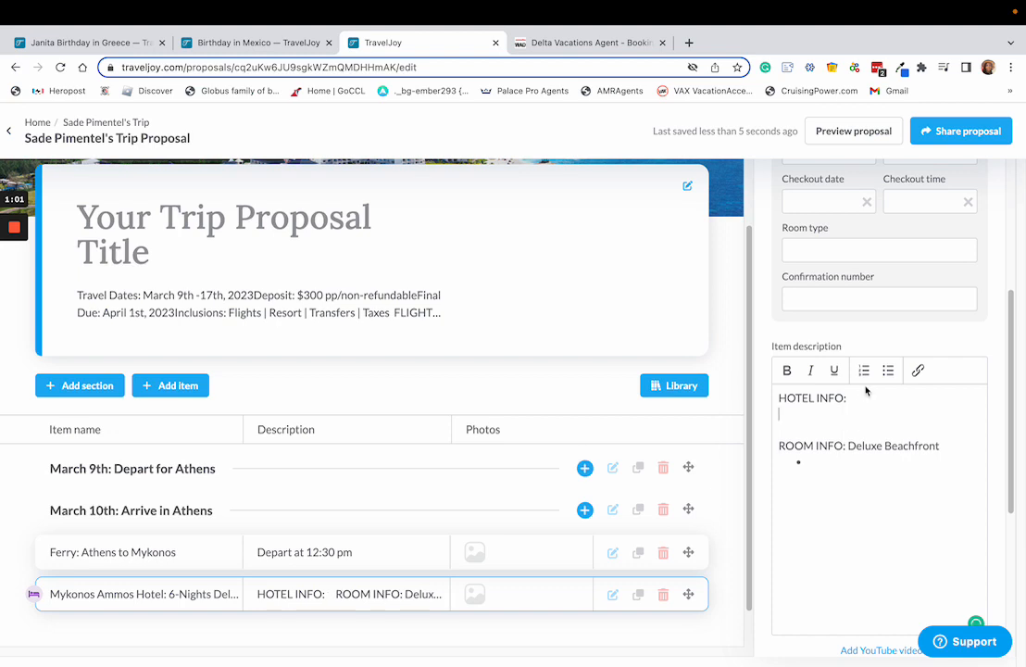
{"action": "left_click", "coordinate": [888, 370]}
{"action": "key", "text": "Return"}
{"action": "key", "text": "Return"}
Make the "HOTEL INFO:" and "ROOM INFO: Deluxe Beachfront" headings bold and underlined.
{"action": "triple_click", "coordinate": [832, 398]}
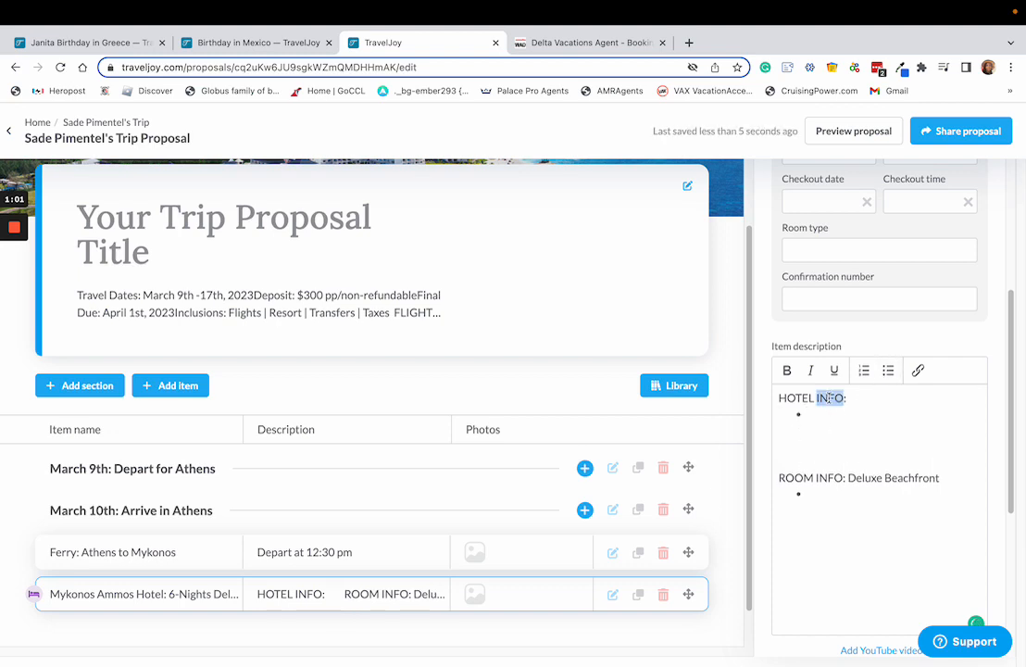
{"action": "left_click", "coordinate": [788, 371]}
{"action": "left_click", "coordinate": [834, 370]}
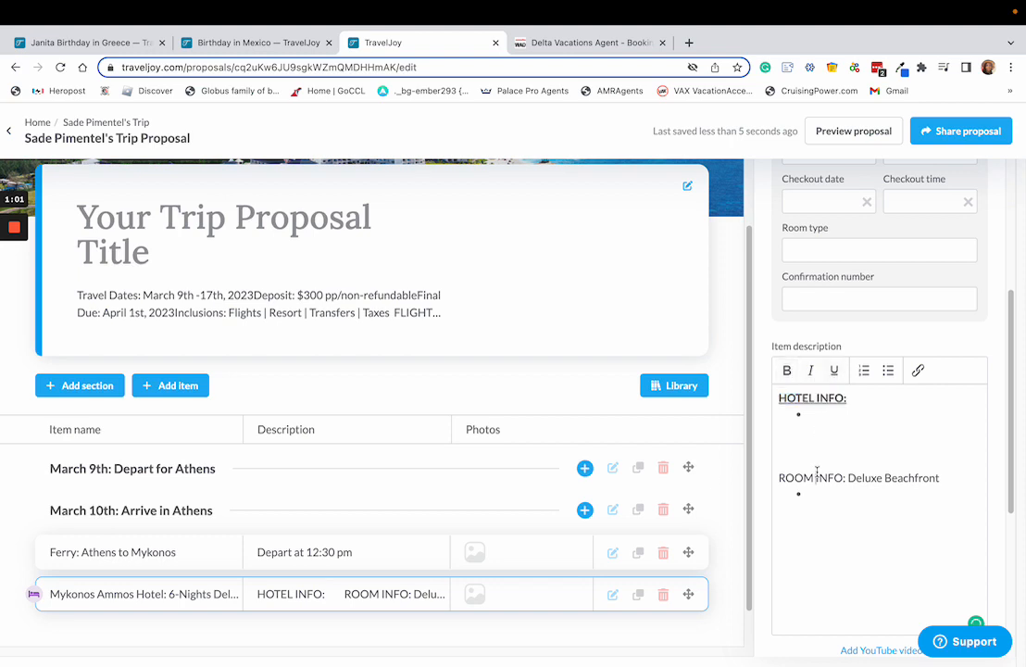
{"action": "triple_click", "coordinate": [815, 477]}
{"action": "left_click", "coordinate": [787, 370]}
{"action": "left_click", "coordinate": [833, 371]}
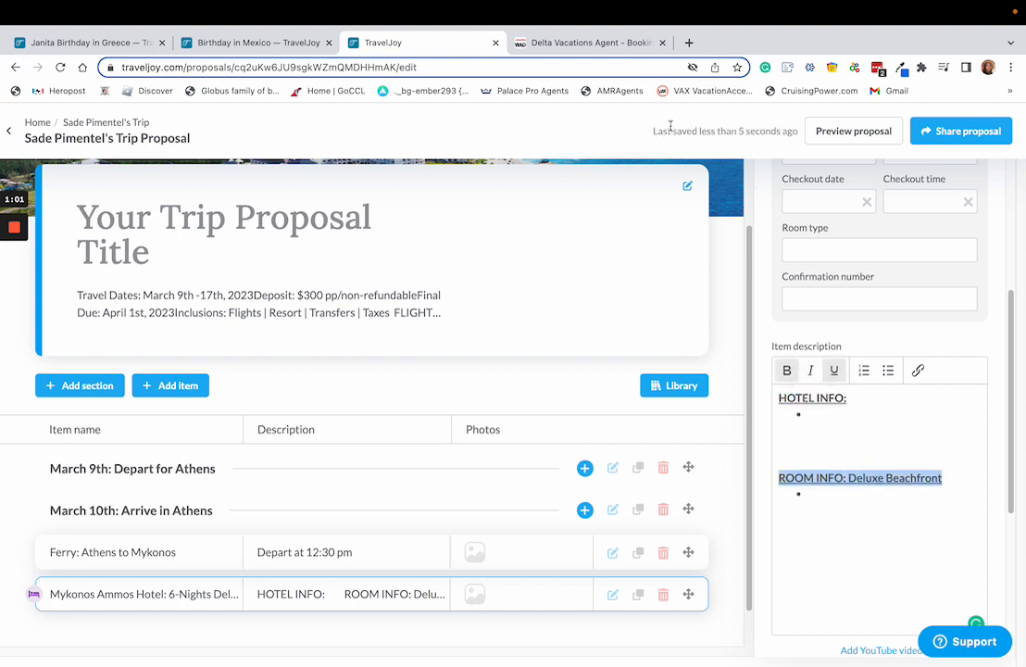
Switch to Delta Vacations and read the Mykonos Ammos Hotel overview for its location, guestrooms, dining and amenities.
{"action": "left_click", "coordinate": [565, 42]}
{"action": "scroll", "coordinate": [438, 353], "scroll_direction": "up", "scroll_amount": 3}
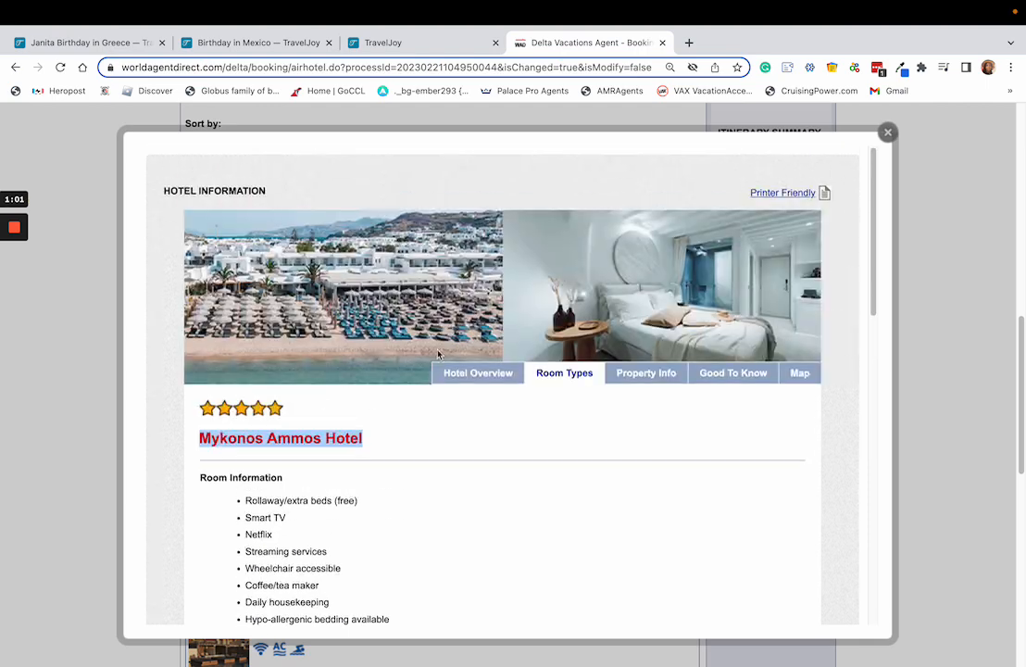
{"action": "left_click", "coordinate": [452, 379]}
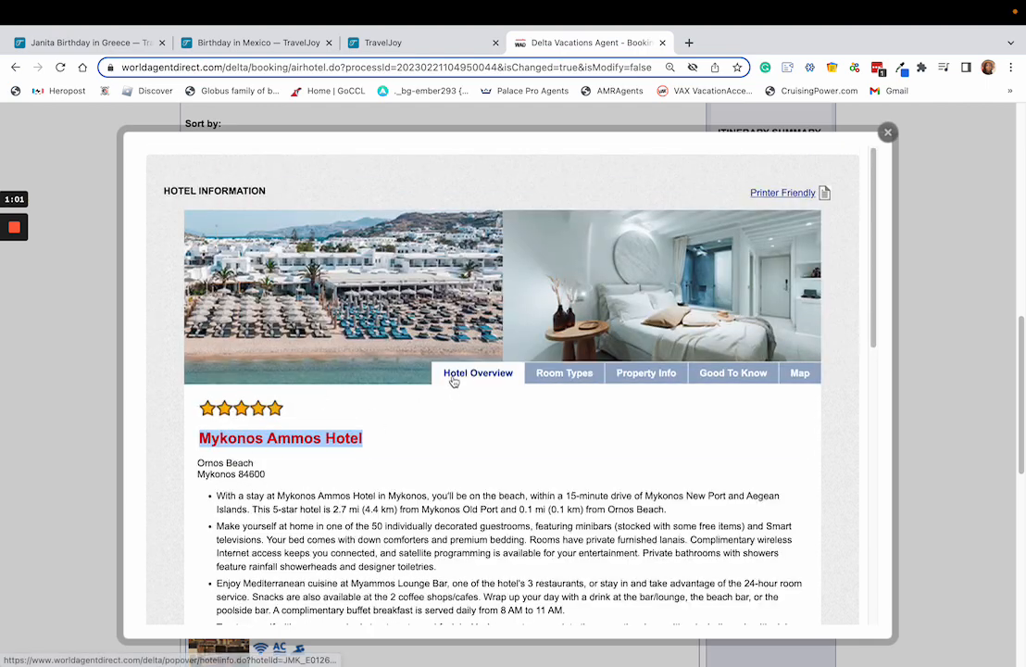
{"action": "scroll", "coordinate": [199, 352], "scroll_direction": "down", "scroll_amount": 3}
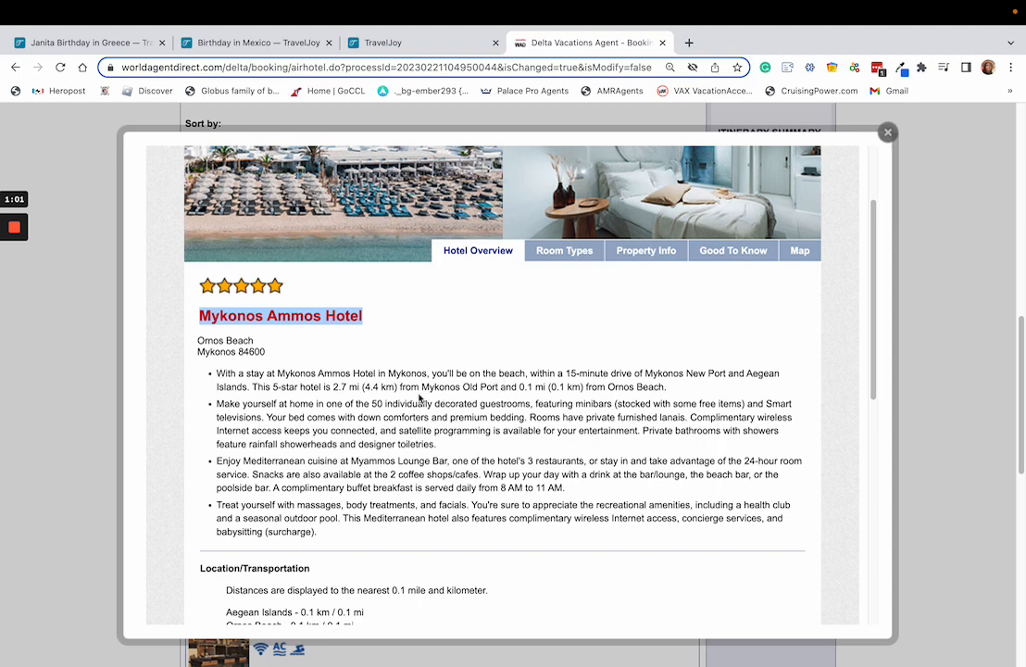
{"action": "left_click_drag", "start_coordinate": [423, 387], "coordinate": [506, 388]}
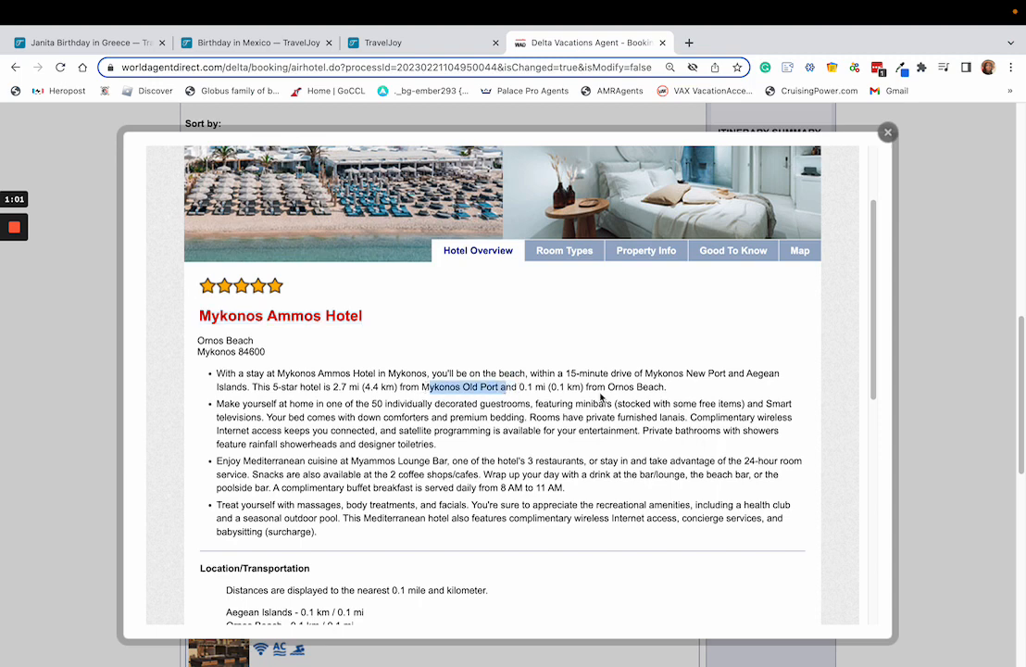
{"action": "left_click_drag", "start_coordinate": [610, 386], "coordinate": [683, 388]}
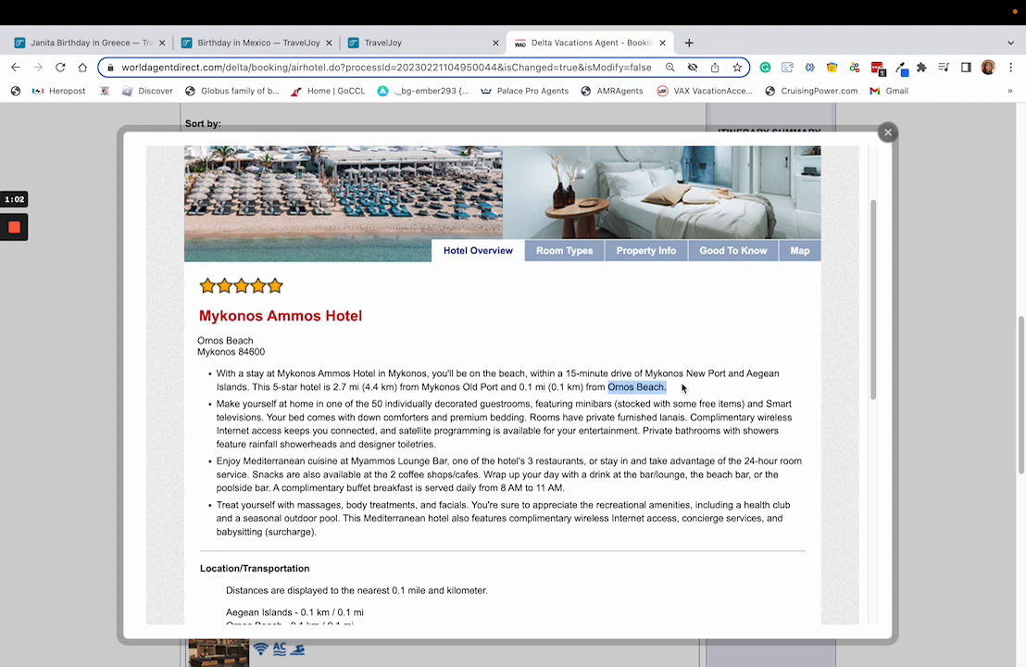
{"action": "left_click_drag", "start_coordinate": [556, 373], "coordinate": [247, 399]}
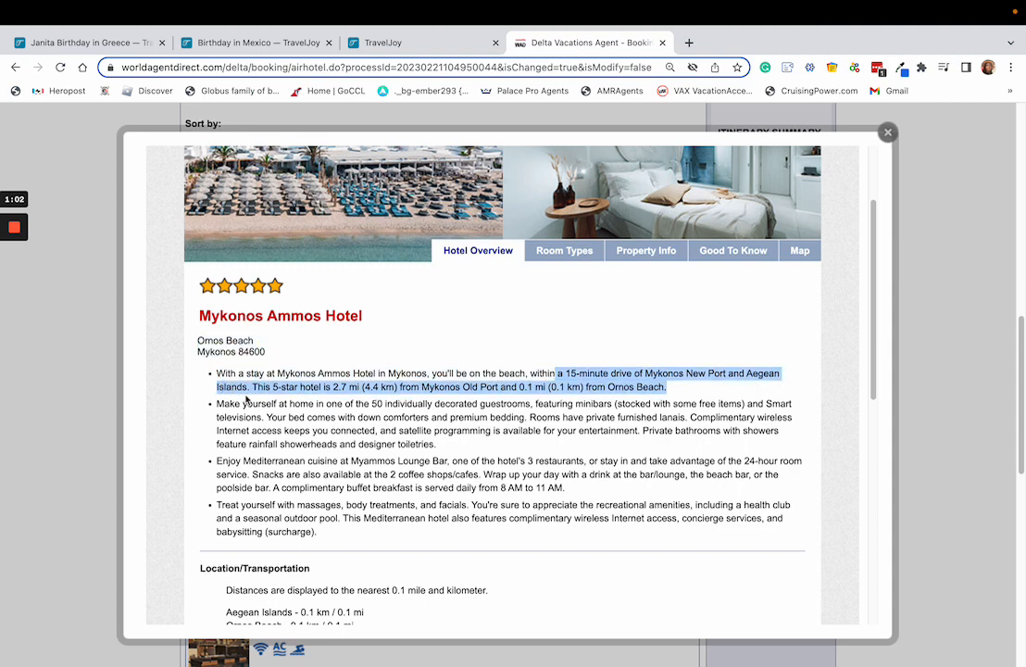
{"action": "left_click", "coordinate": [233, 428]}
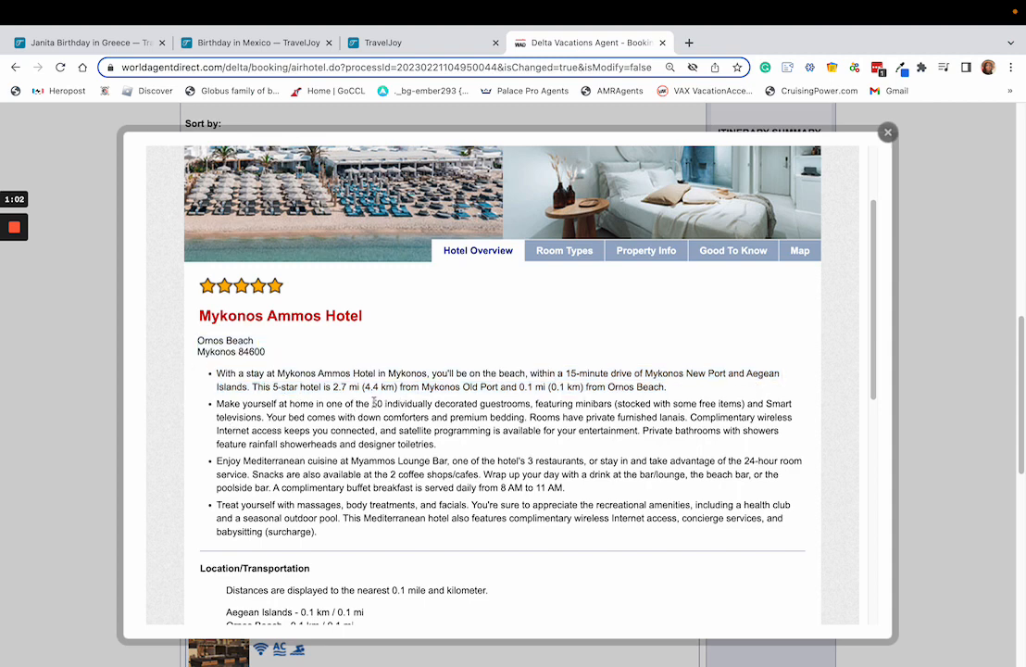
{"action": "left_click_drag", "start_coordinate": [376, 403], "coordinate": [618, 417]}
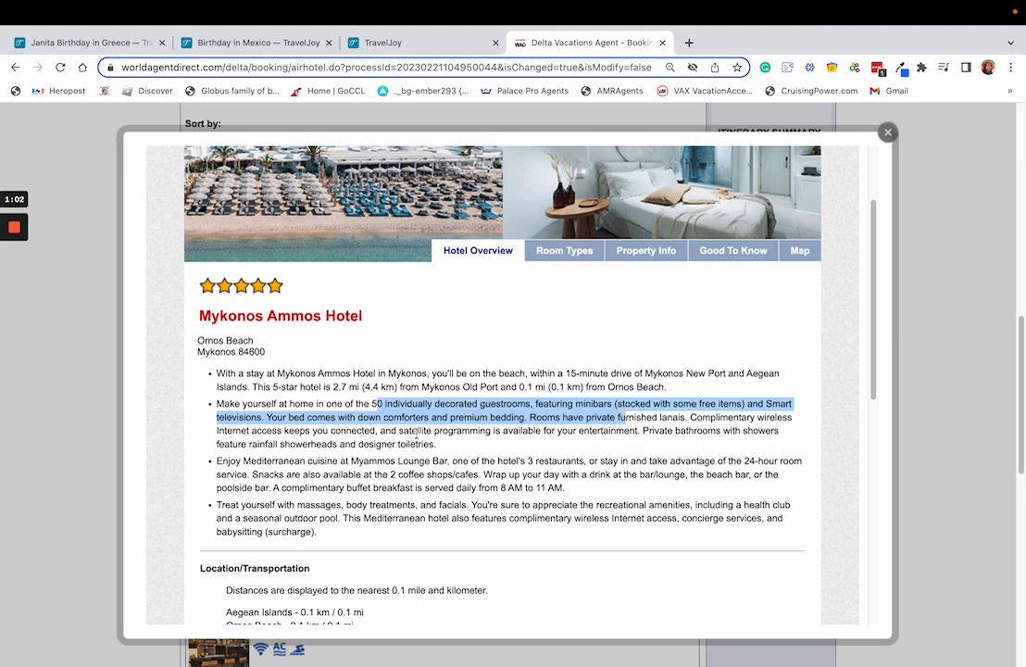
{"action": "left_click_drag", "start_coordinate": [227, 463], "coordinate": [585, 462]}
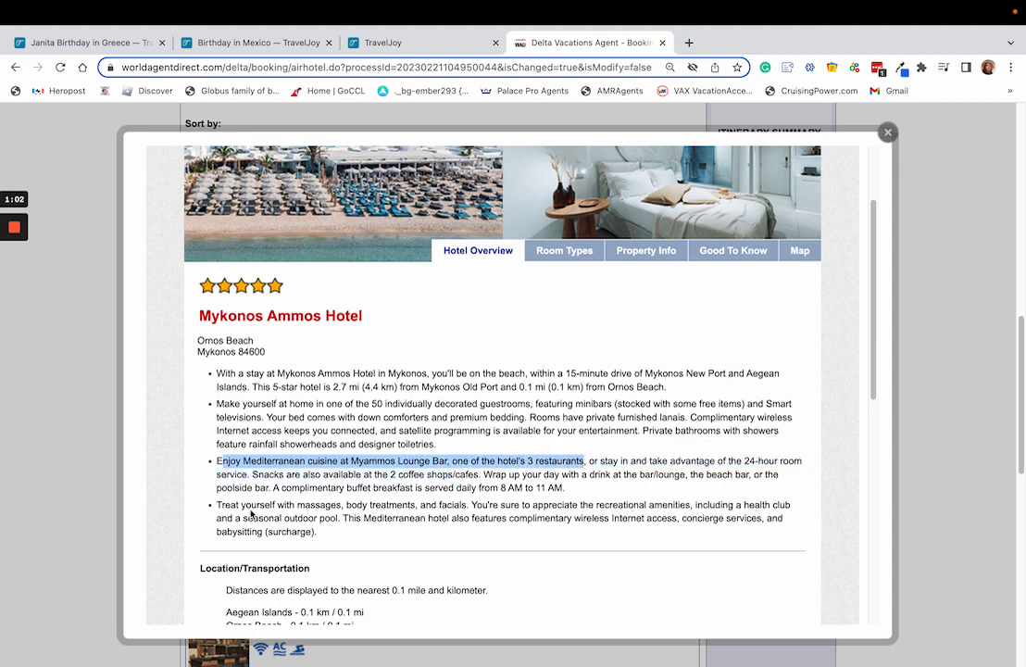
{"action": "left_click", "coordinate": [389, 536]}
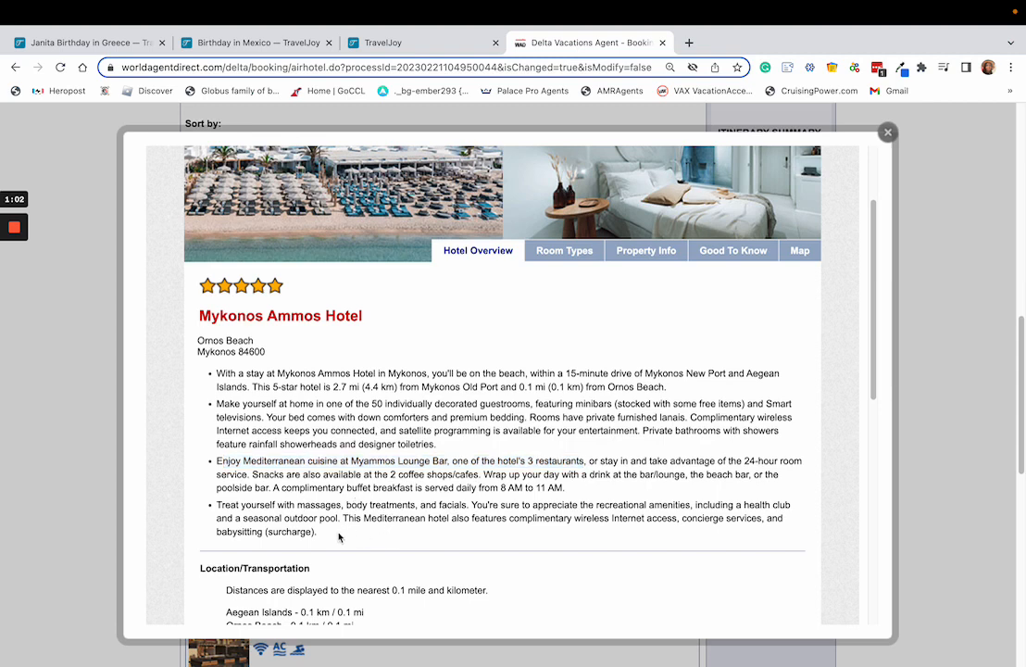
Copy the four hotel overview paragraphs and paste them under HOTEL INFO in the TravelJoy lodging description.
{"action": "left_click_drag", "start_coordinate": [337, 540], "coordinate": [214, 378]}
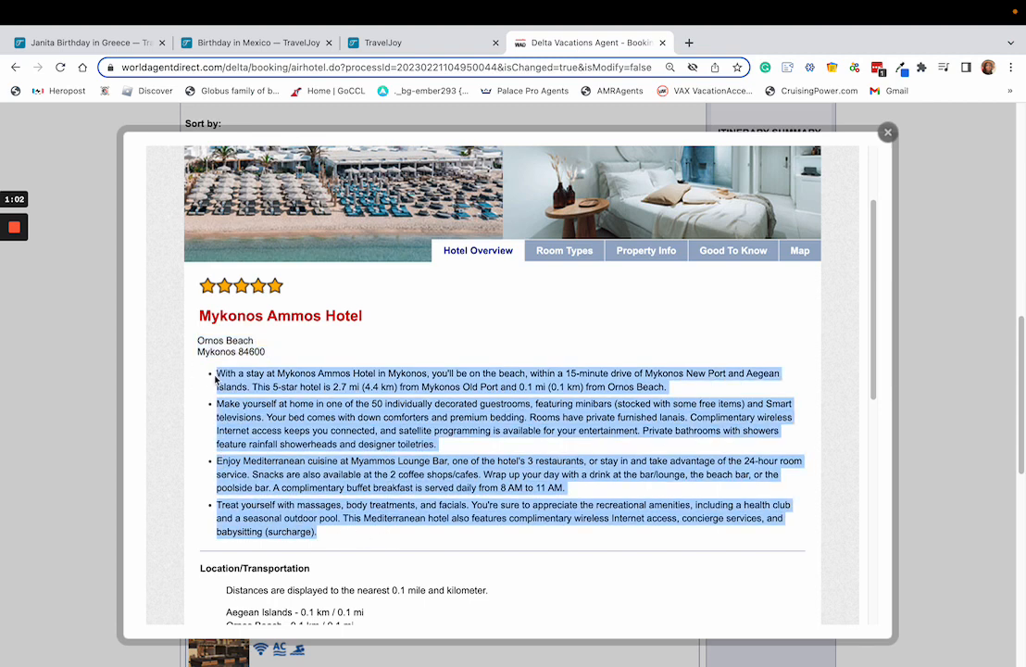
{"action": "left_click", "coordinate": [343, 44]}
{"action": "left_click", "coordinate": [838, 444]}
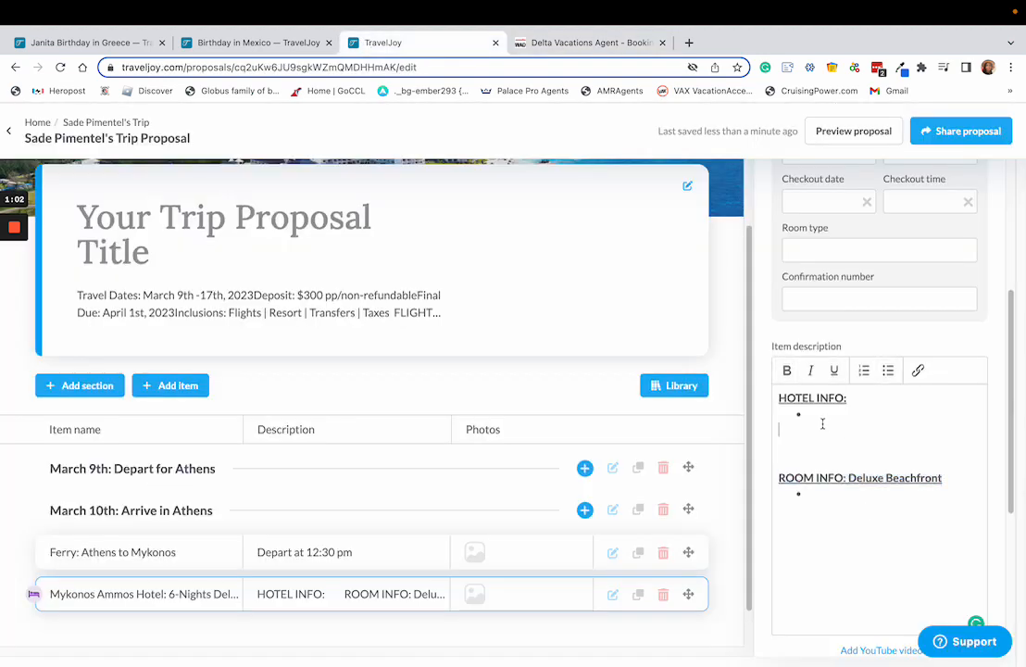
{"action": "key", "text": "super+v"}
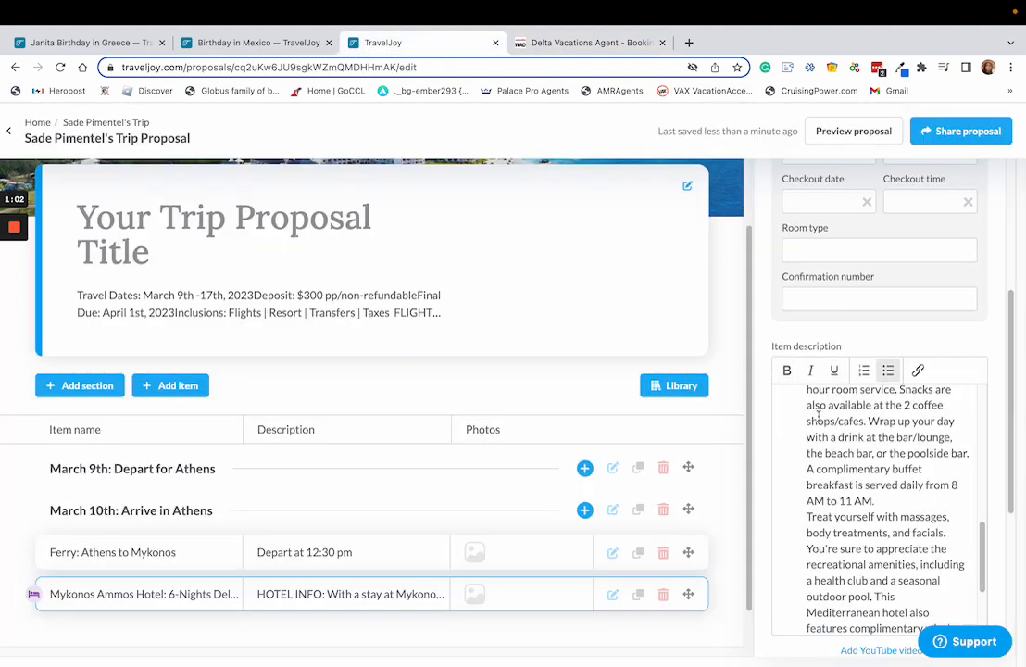
Split the pasted hotel text into separate bullets starting at "Make yourself at home", "Enjoy Mediterranean cuisine" and "Treat yourself", checking the Delta Vacations original.
{"action": "scroll", "coordinate": [801, 482], "scroll_direction": "up", "scroll_amount": 5}
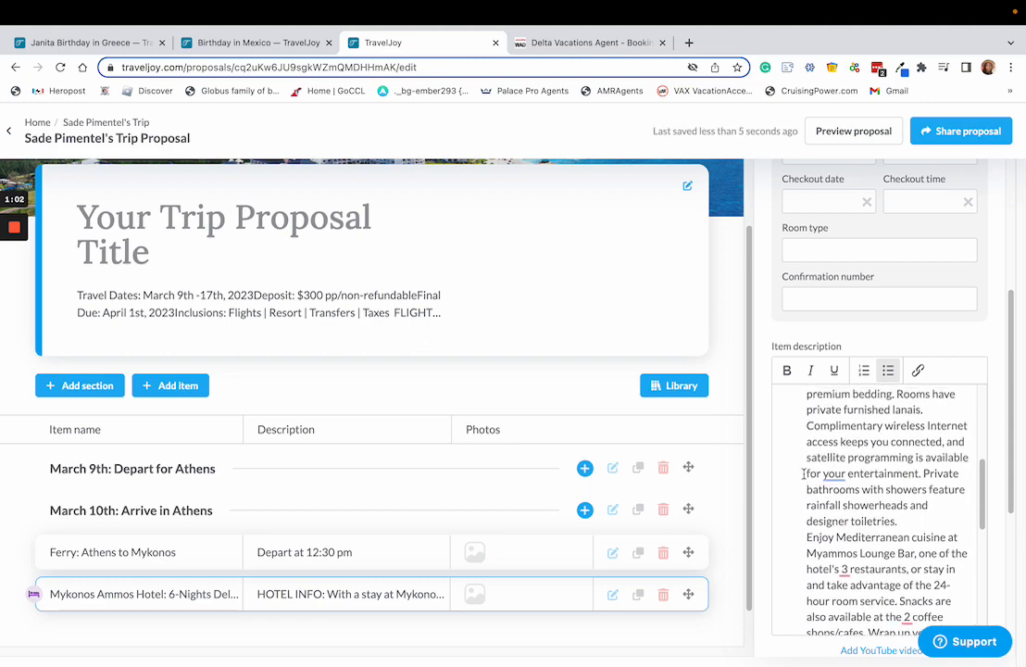
{"action": "scroll", "coordinate": [805, 469], "scroll_direction": "up", "scroll_amount": 5}
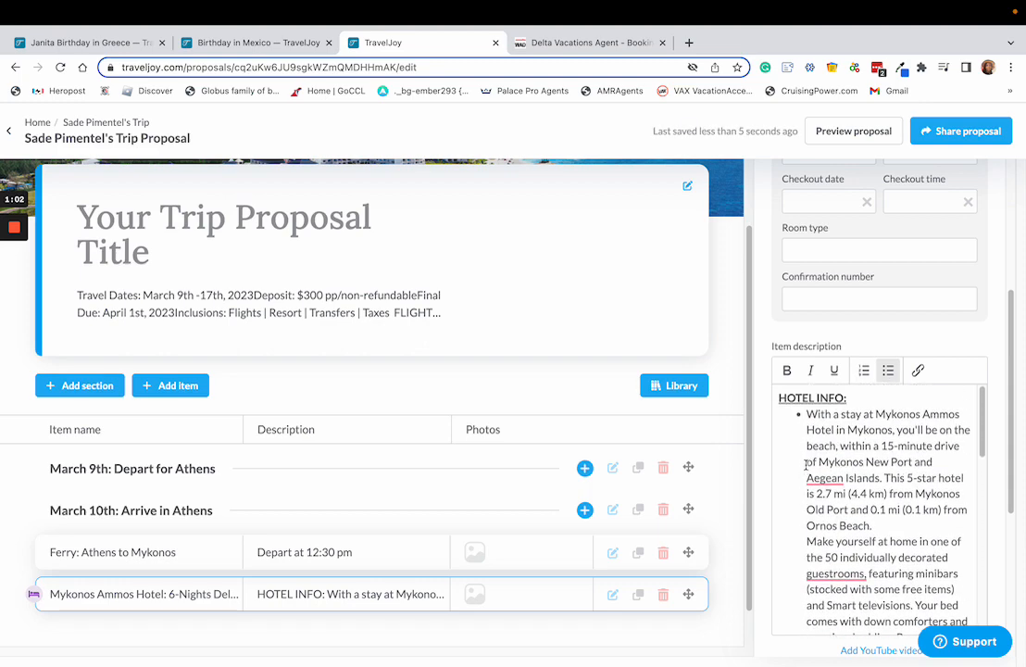
{"action": "scroll", "coordinate": [805, 466], "scroll_direction": "down", "scroll_amount": 5}
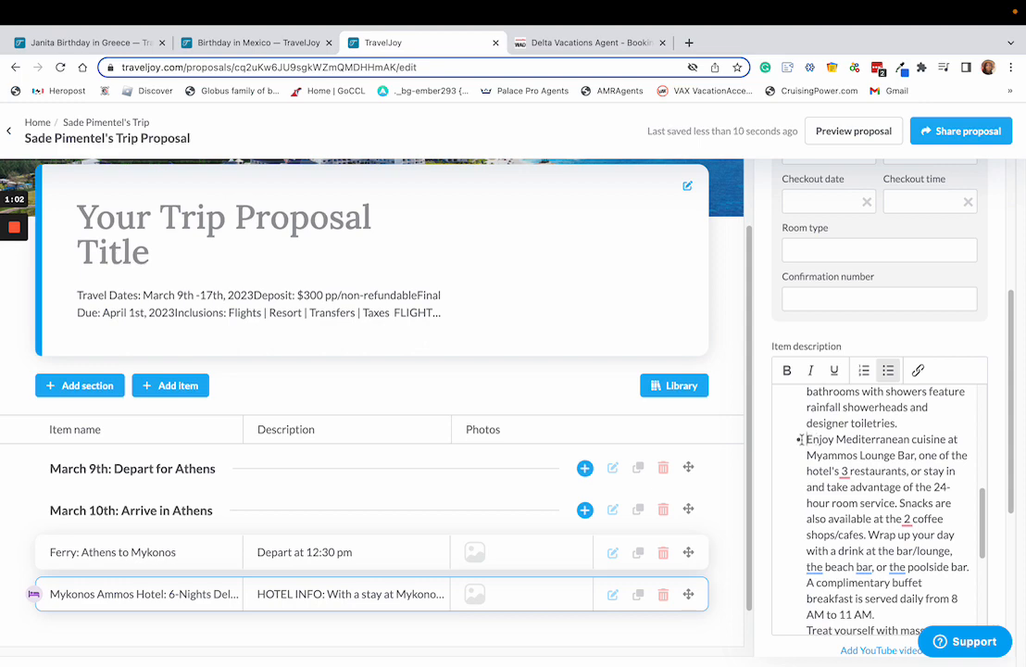
{"action": "scroll", "coordinate": [802, 439], "scroll_direction": "down", "scroll_amount": 3}
{"action": "scroll", "coordinate": [802, 440], "scroll_direction": "down", "scroll_amount": 3}
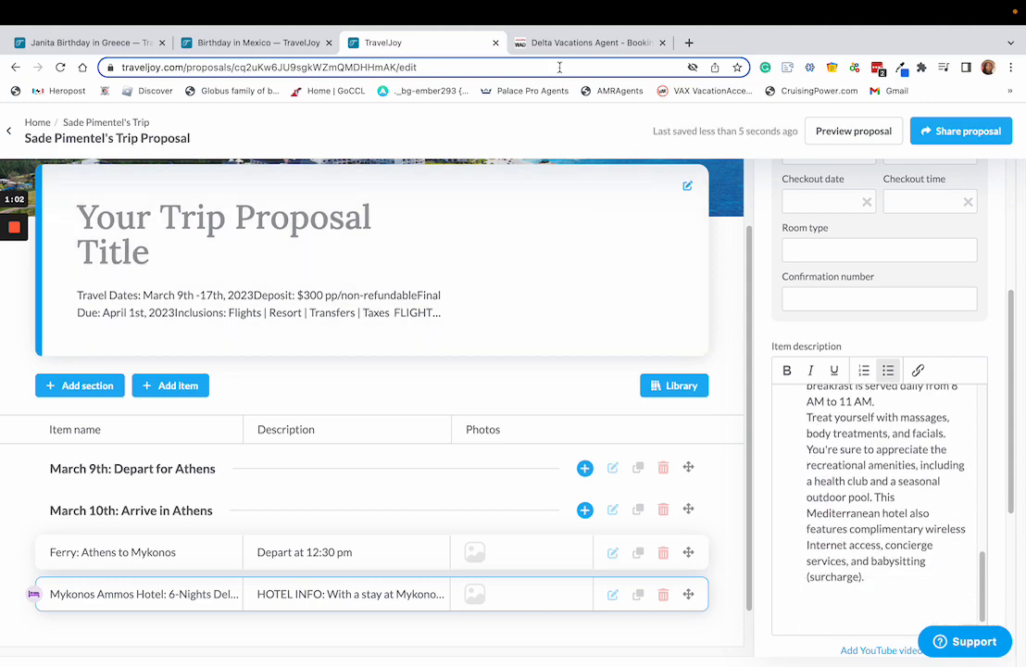
{"action": "left_click", "coordinate": [559, 50]}
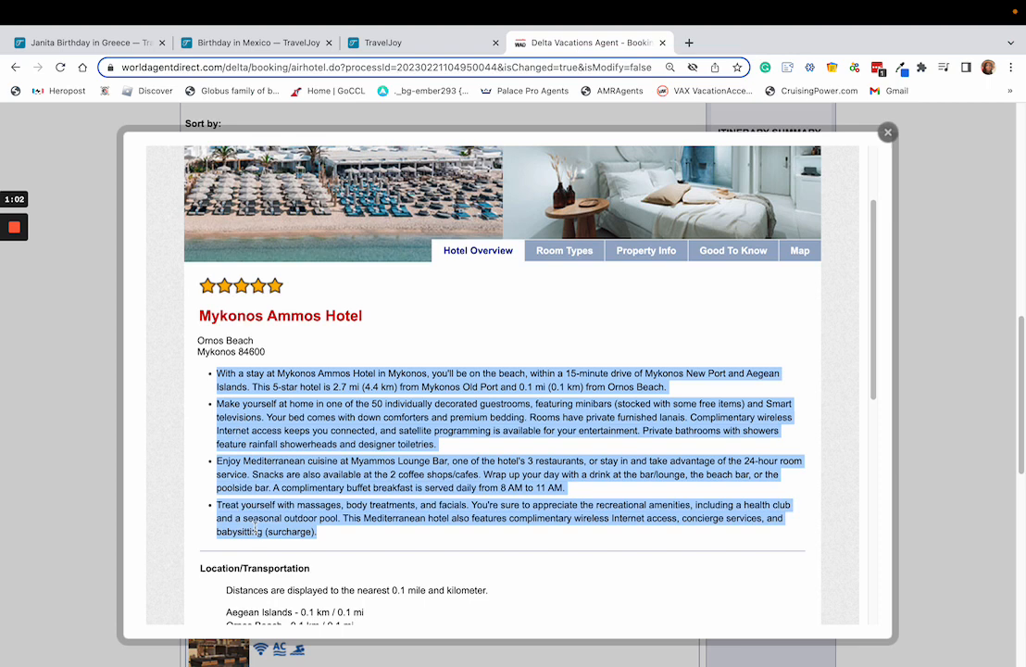
{"action": "left_click", "coordinate": [383, 43]}
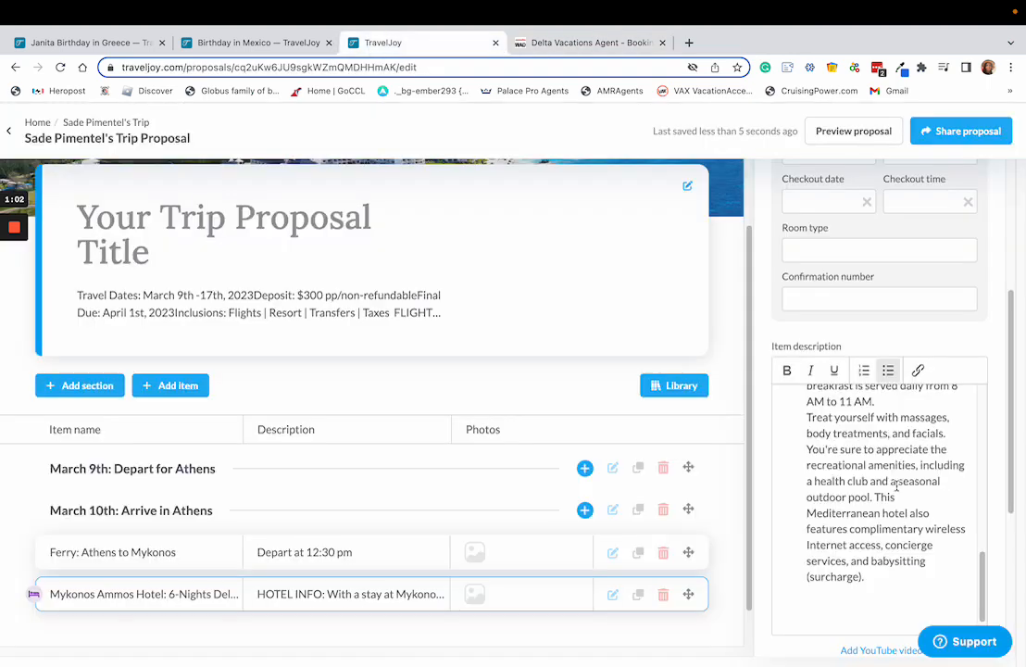
{"action": "left_click", "coordinate": [799, 417]}
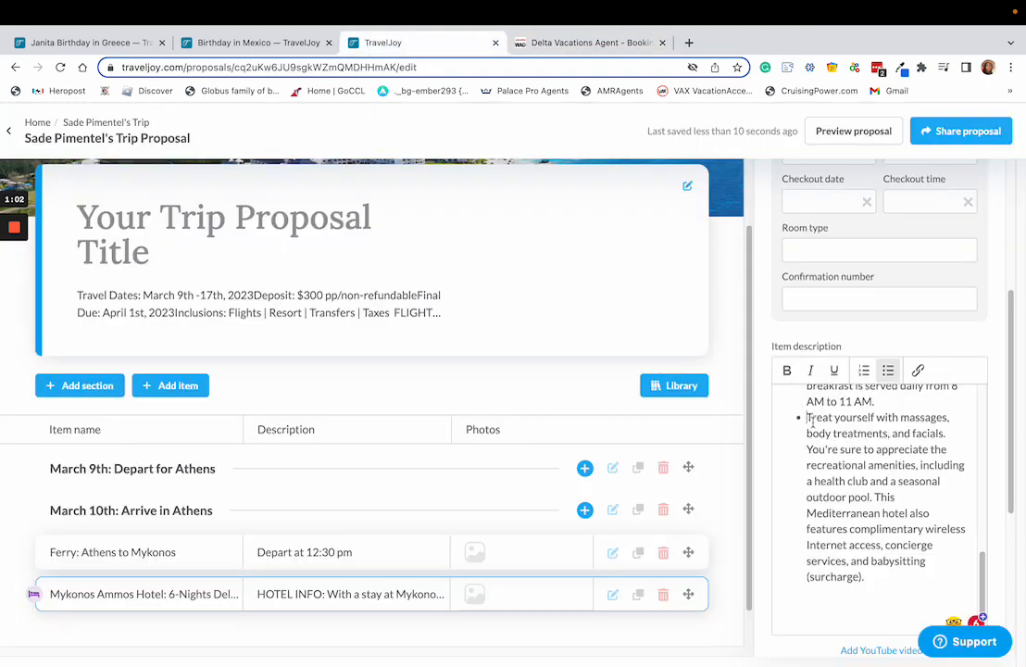
{"action": "scroll", "coordinate": [819, 454], "scroll_direction": "up", "scroll_amount": 5}
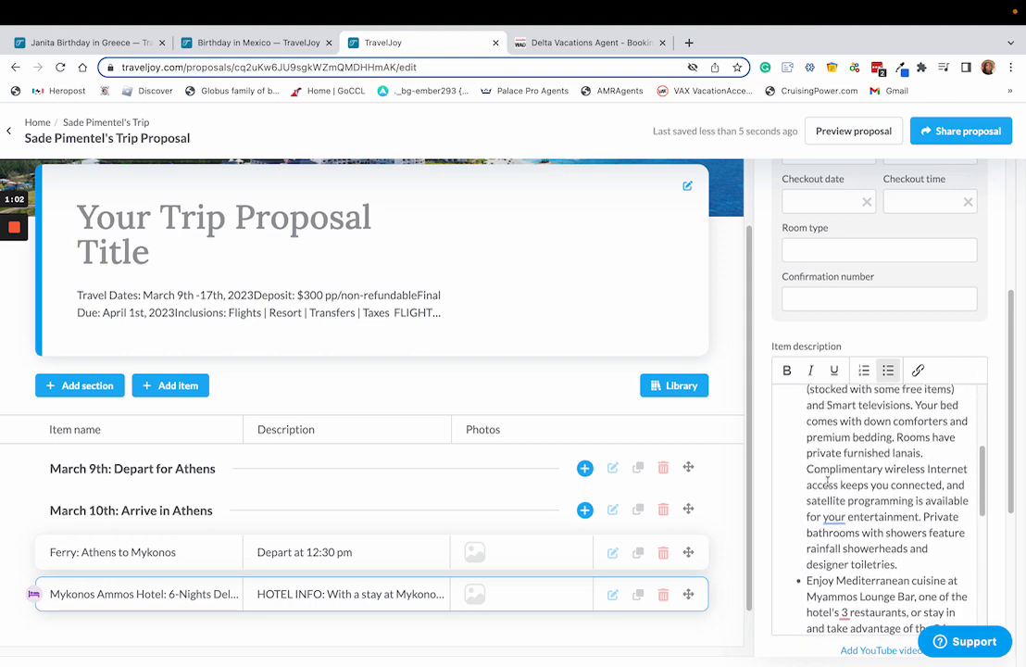
{"action": "scroll", "coordinate": [827, 477], "scroll_direction": "up", "scroll_amount": 2}
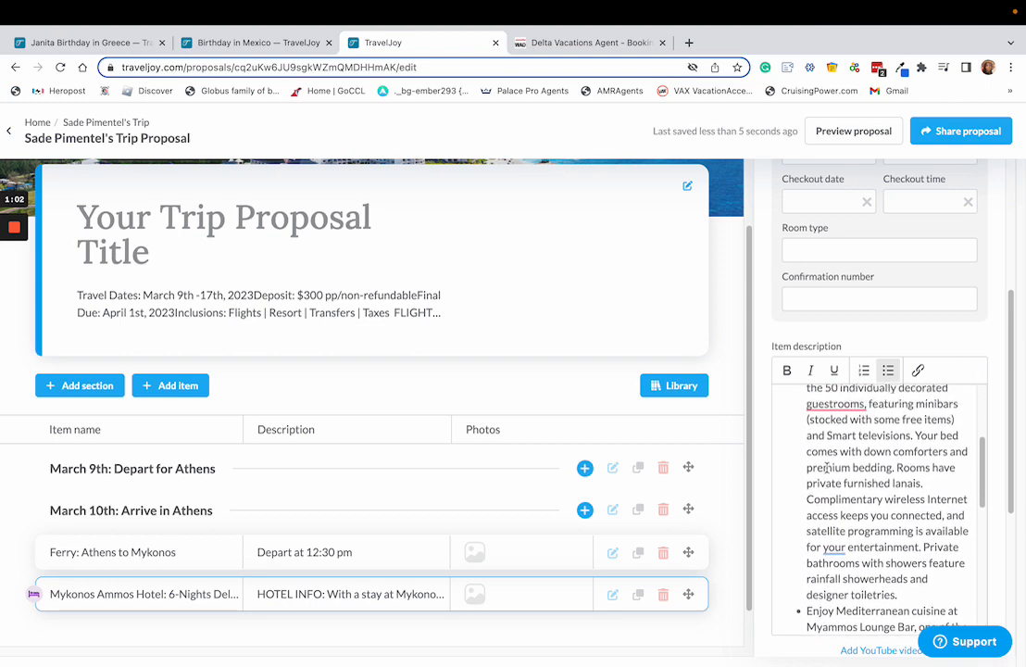
{"action": "scroll", "coordinate": [827, 468], "scroll_direction": "up", "scroll_amount": 3}
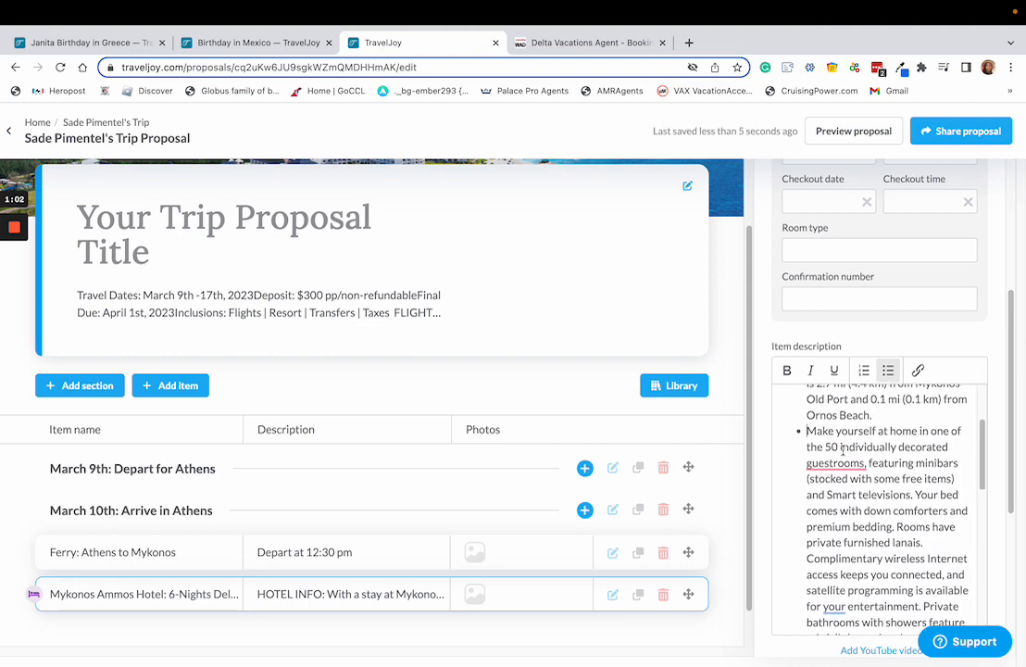
{"action": "scroll", "coordinate": [842, 451], "scroll_direction": "down", "scroll_amount": 10}
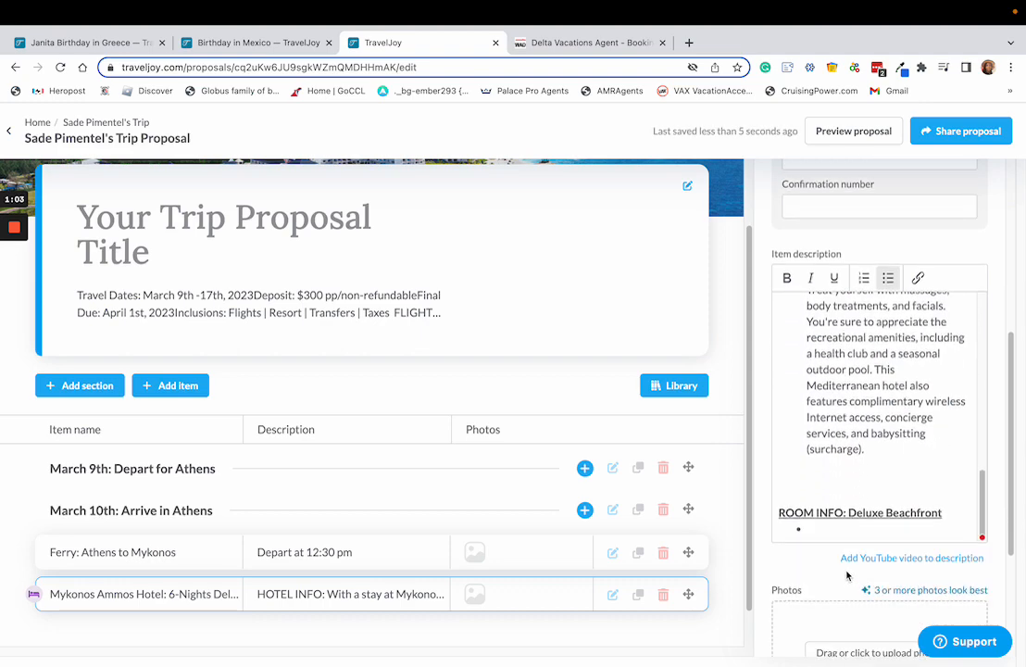
Search Google for "mykonos ammos hotel" in a new browser tab and look through the results for the hotel's website.
{"action": "left_click", "coordinate": [688, 42]}
{"action": "type", "text": "myko"}
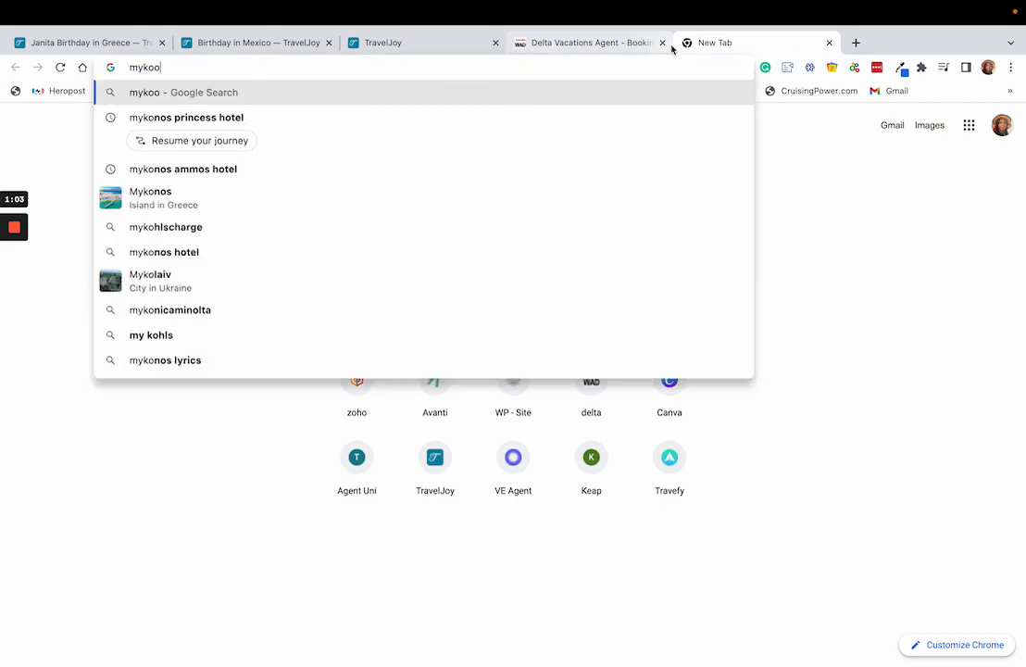
{"action": "type", "text": "nos a"}
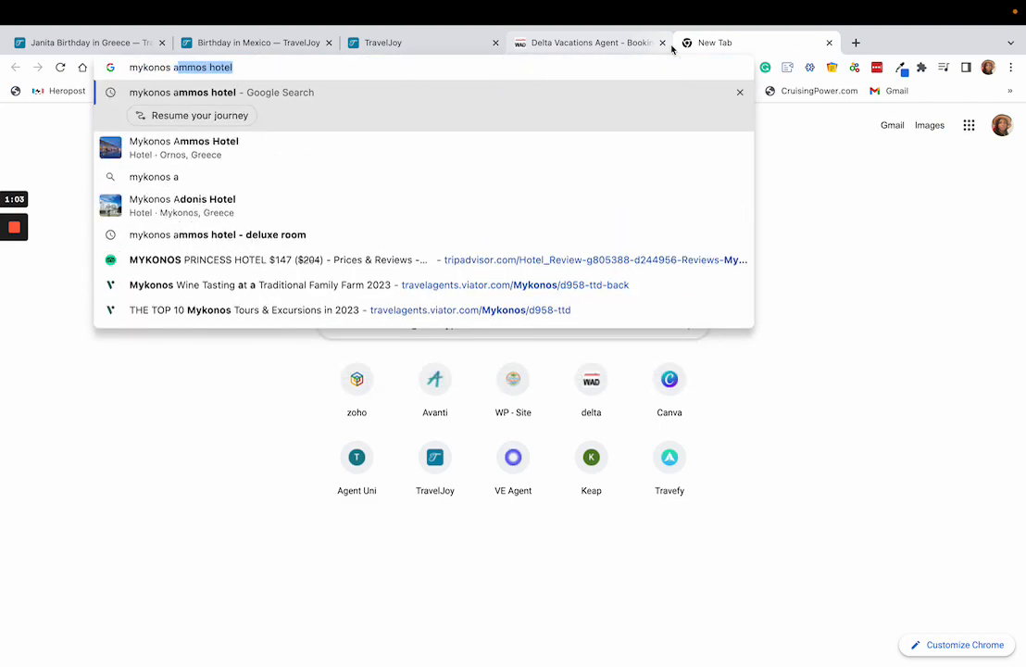
{"action": "key", "text": "Return"}
{"action": "scroll", "coordinate": [363, 405], "scroll_direction": "down", "scroll_amount": 5}
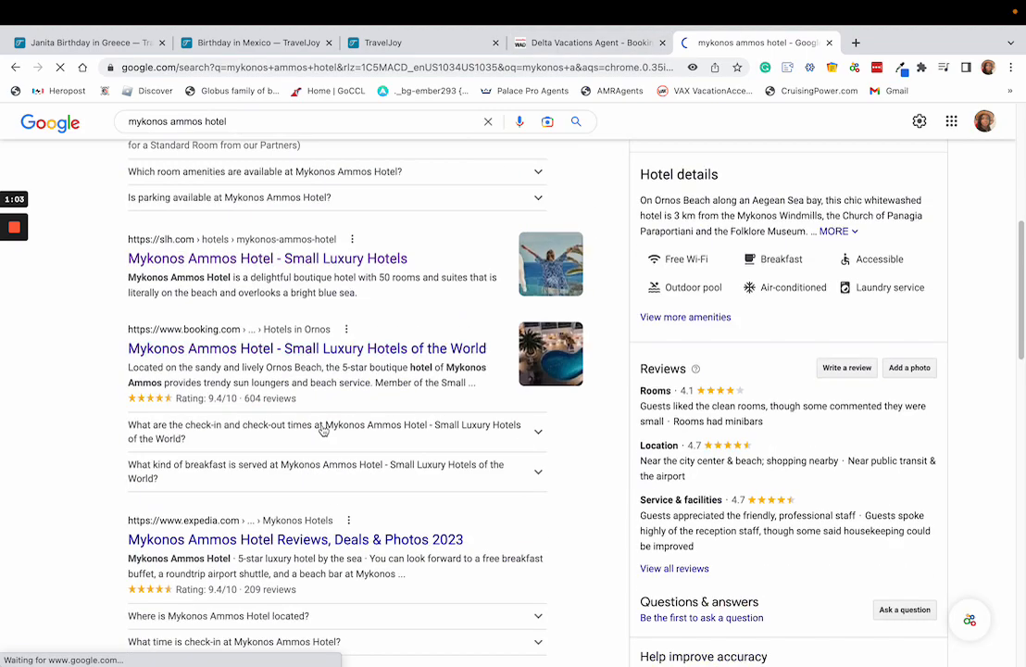
{"action": "scroll", "coordinate": [214, 268], "scroll_direction": "up", "scroll_amount": 2}
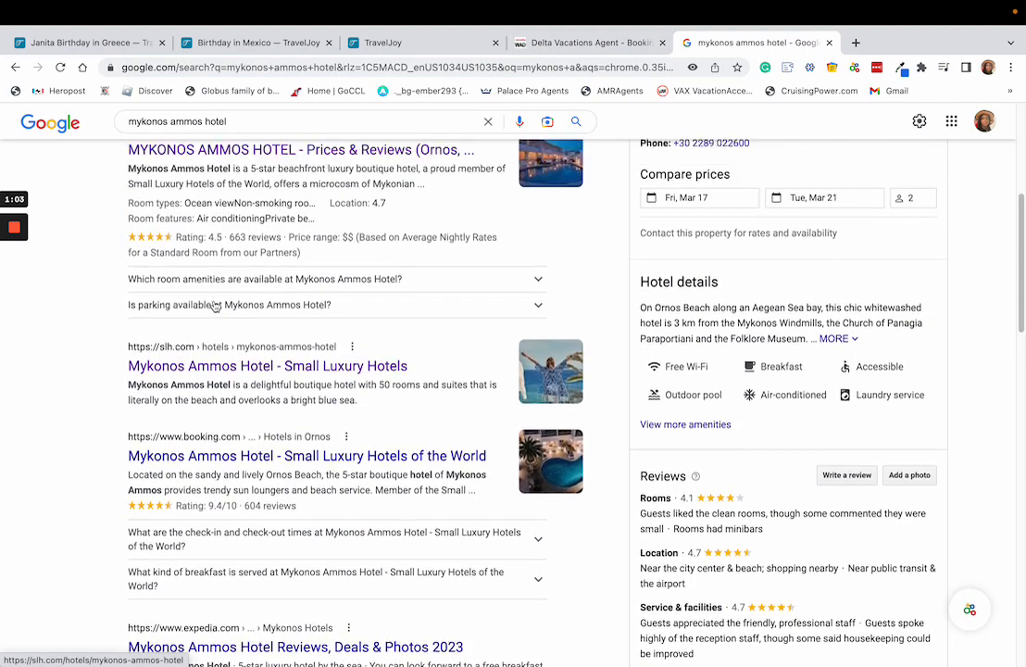
{"action": "scroll", "coordinate": [646, 218], "scroll_direction": "up", "scroll_amount": 1}
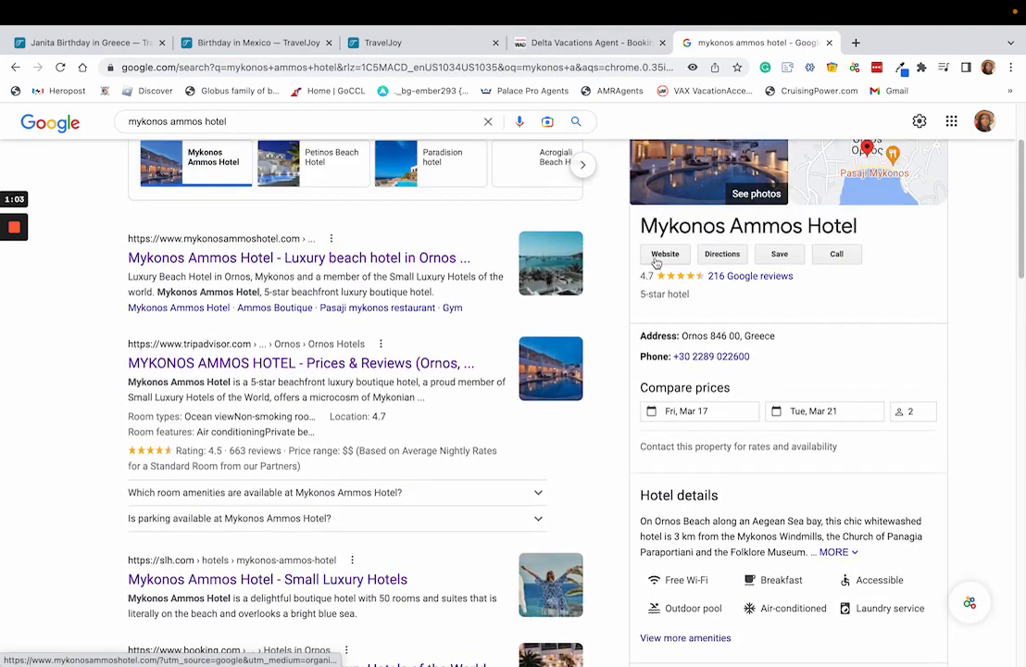
Open the Mykonos Ammos Hotel website from the search results and view the Deluxe Beachfront Room overview.
{"action": "left_click", "coordinate": [654, 260]}
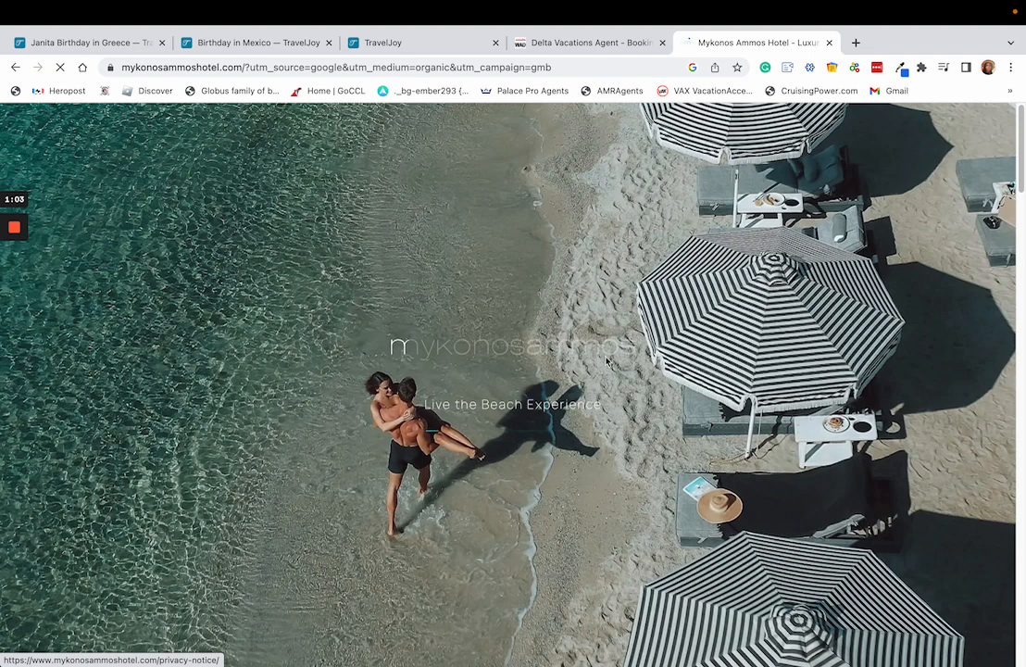
{"action": "scroll", "coordinate": [547, 404], "scroll_direction": "down", "scroll_amount": 5}
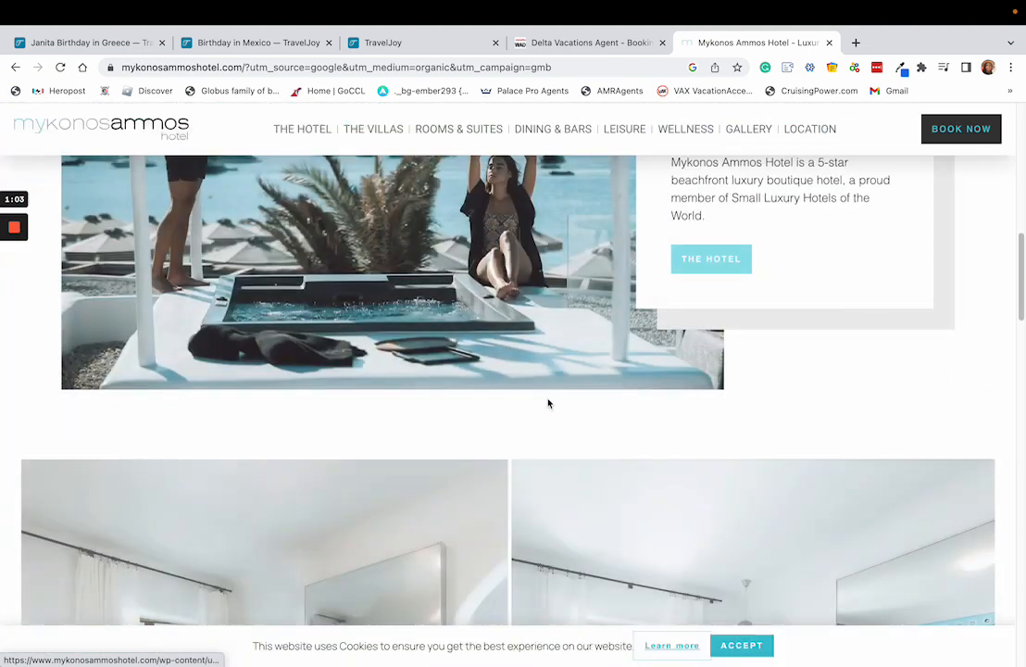
{"action": "mouse_move", "coordinate": [450, 129]}
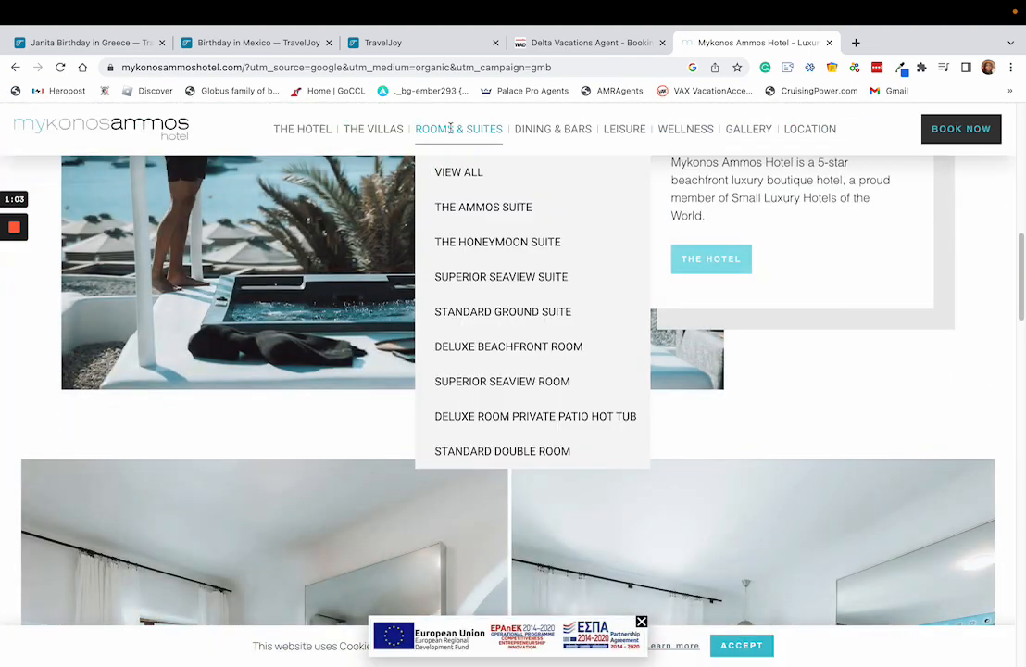
{"action": "left_click", "coordinate": [494, 352]}
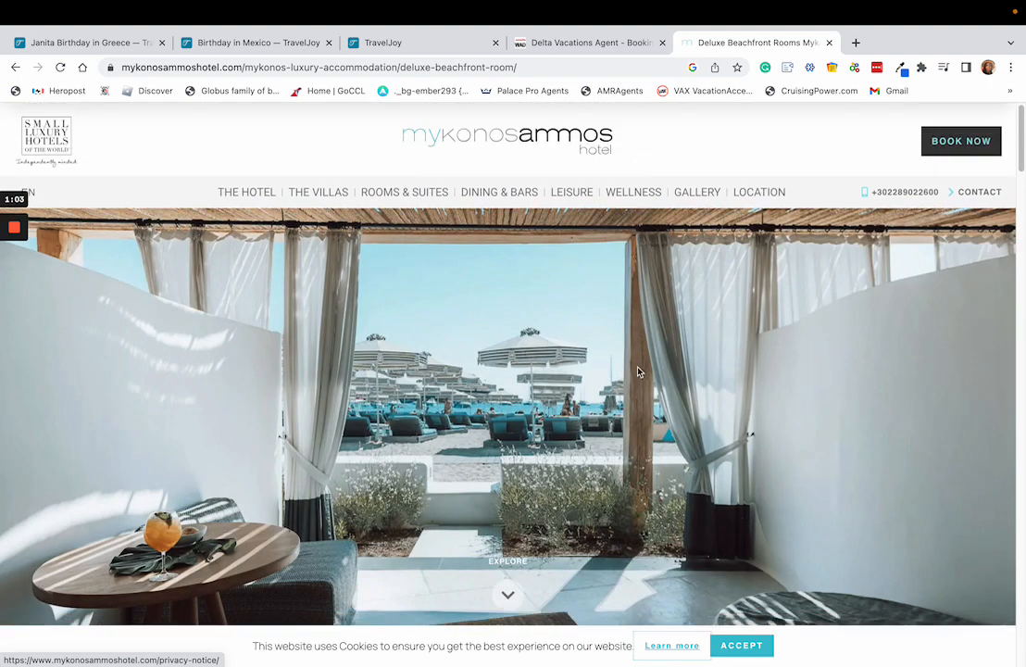
{"action": "scroll", "coordinate": [760, 354], "scroll_direction": "down", "scroll_amount": 5}
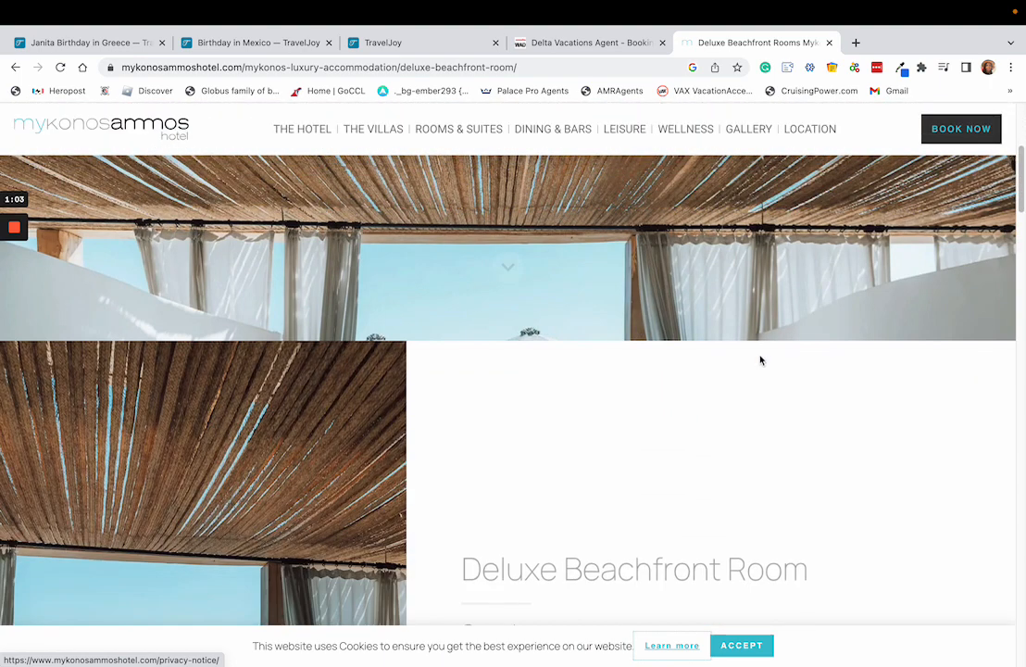
{"action": "scroll", "coordinate": [757, 368], "scroll_direction": "down", "scroll_amount": 2}
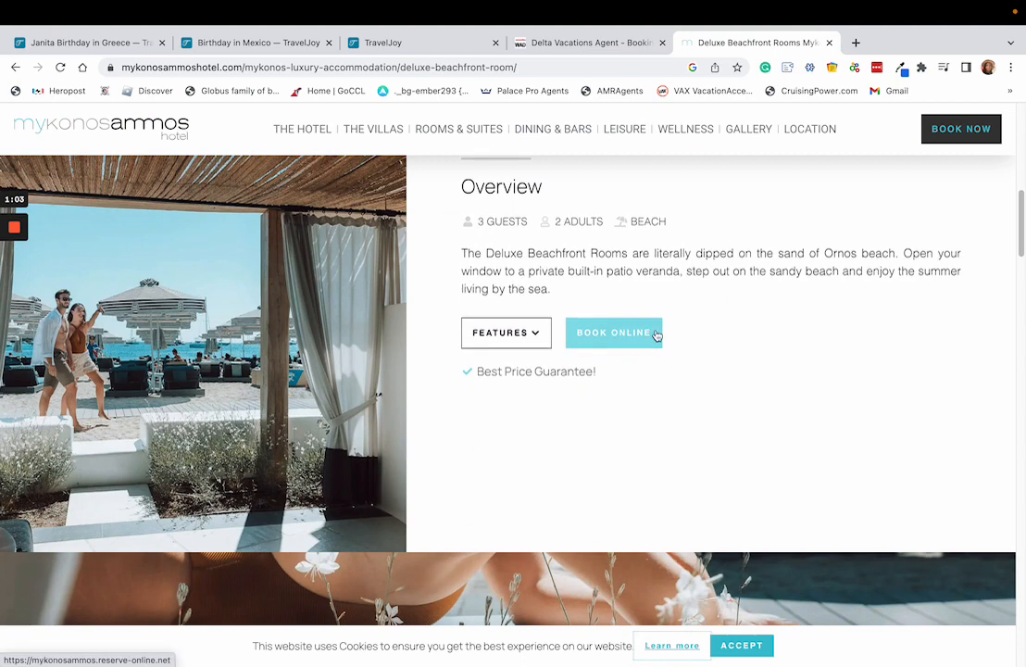
Copy the Deluxe Beachfront Room overview paragraph and paste it as a bullet under ROOM INFO in the TravelJoy lodging description.
{"action": "left_click_drag", "start_coordinate": [550, 291], "coordinate": [460, 253]}
{"action": "right_click", "coordinate": [491, 271]}
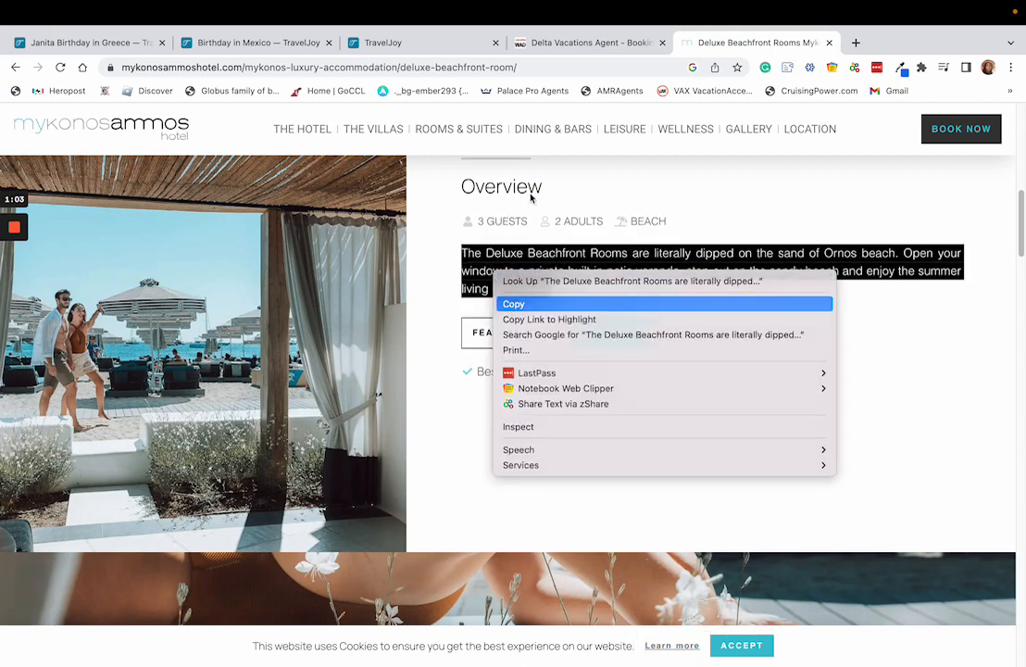
{"action": "left_click", "coordinate": [523, 300]}
{"action": "left_click", "coordinate": [405, 43]}
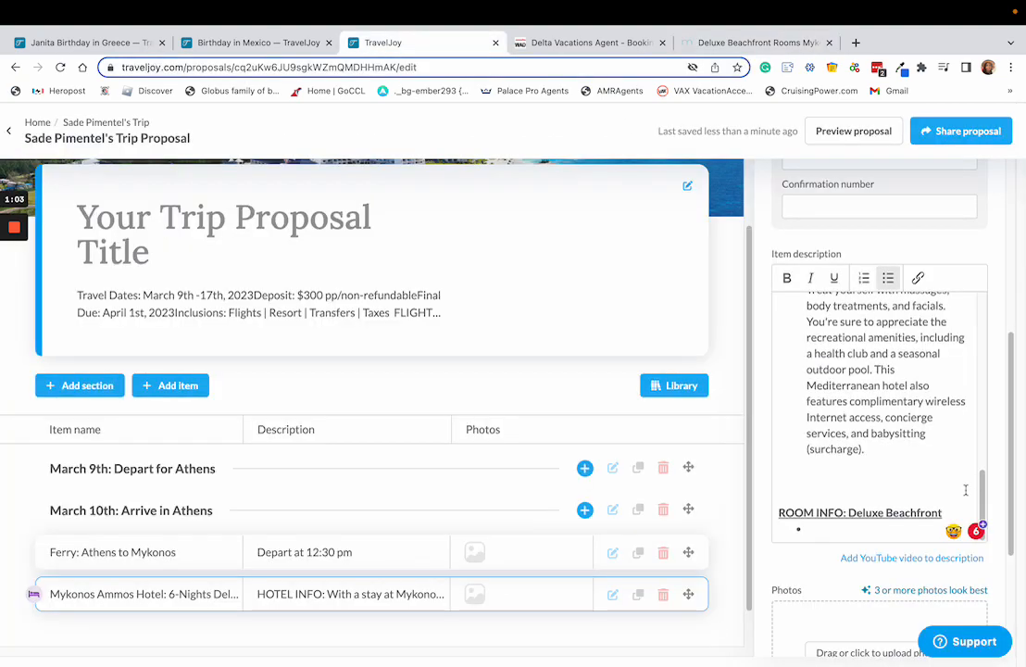
{"action": "key", "text": "ctrl+v"}
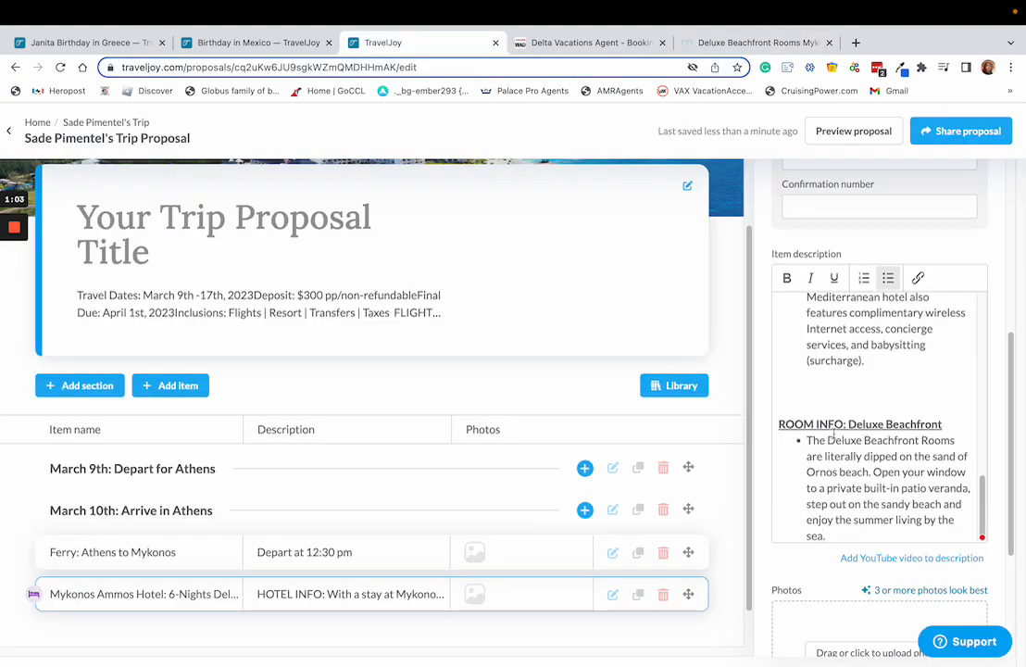
Exit full screen, return to the hotel's Google results, move that tab into the second browser window and close its two old resort tabs.
{"action": "left_click", "coordinate": [710, 45]}
{"action": "mouse_move", "coordinate": [56, 5]}
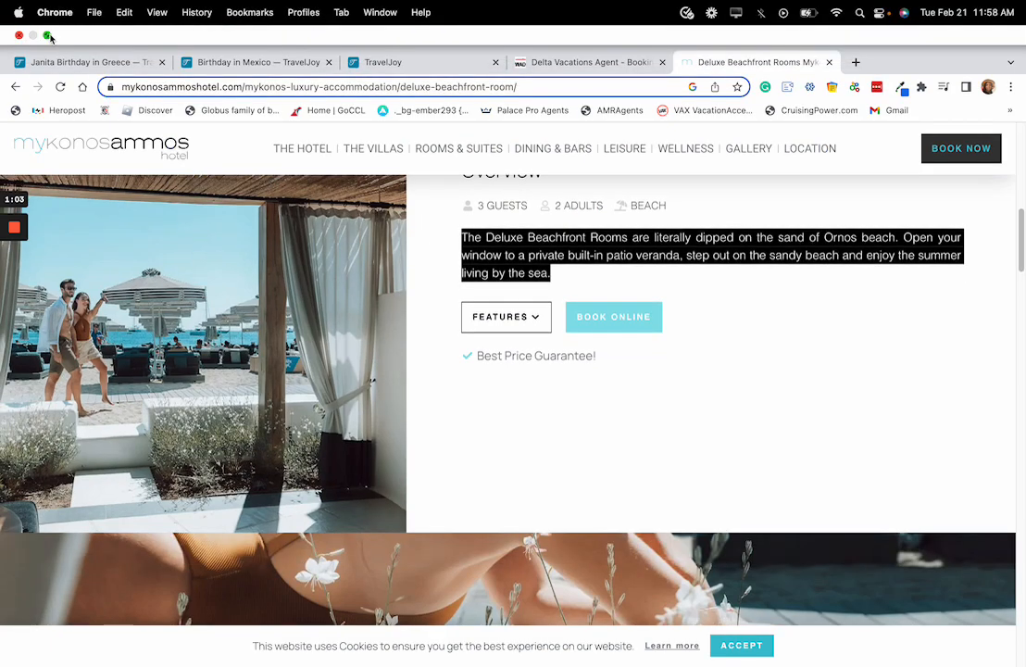
{"action": "left_click", "coordinate": [48, 35]}
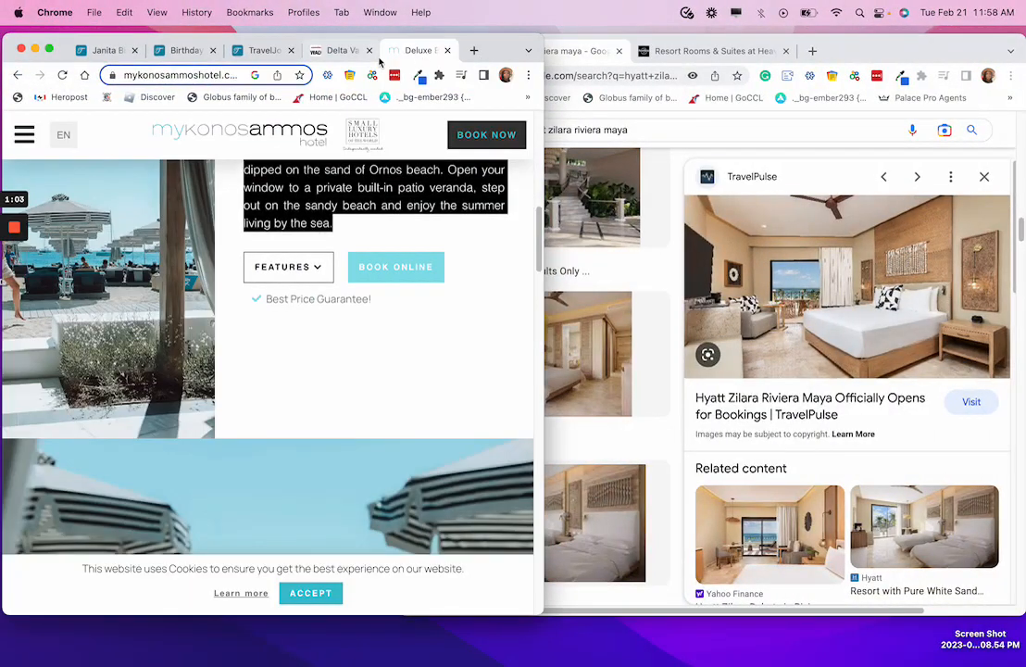
{"action": "left_click", "coordinate": [19, 76]}
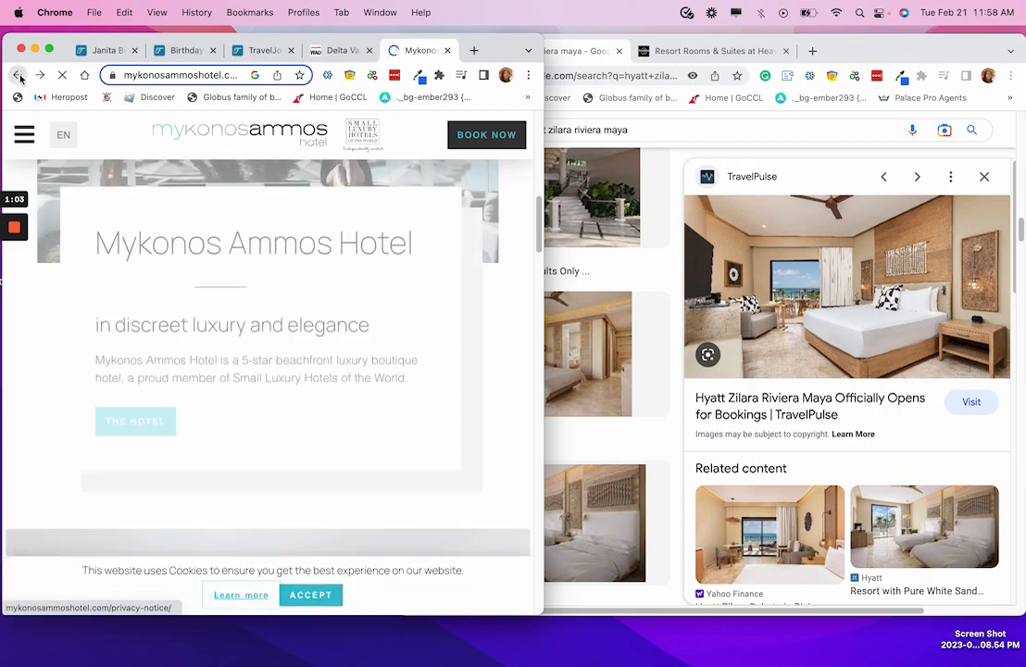
{"action": "left_click", "coordinate": [18, 76]}
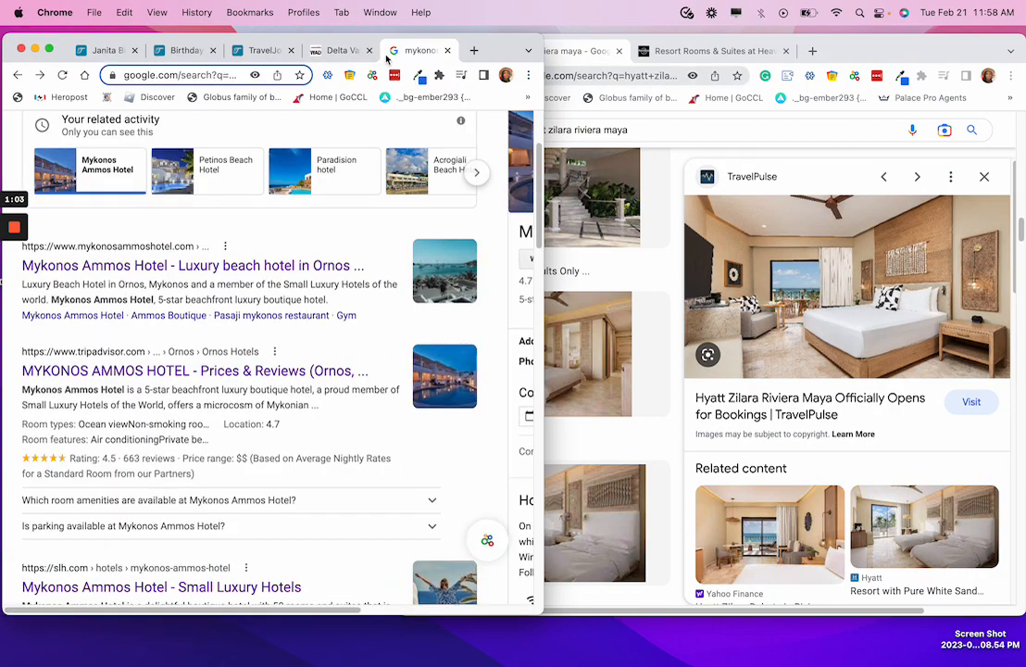
{"action": "left_click_drag", "start_coordinate": [387, 57], "coordinate": [474, 57]}
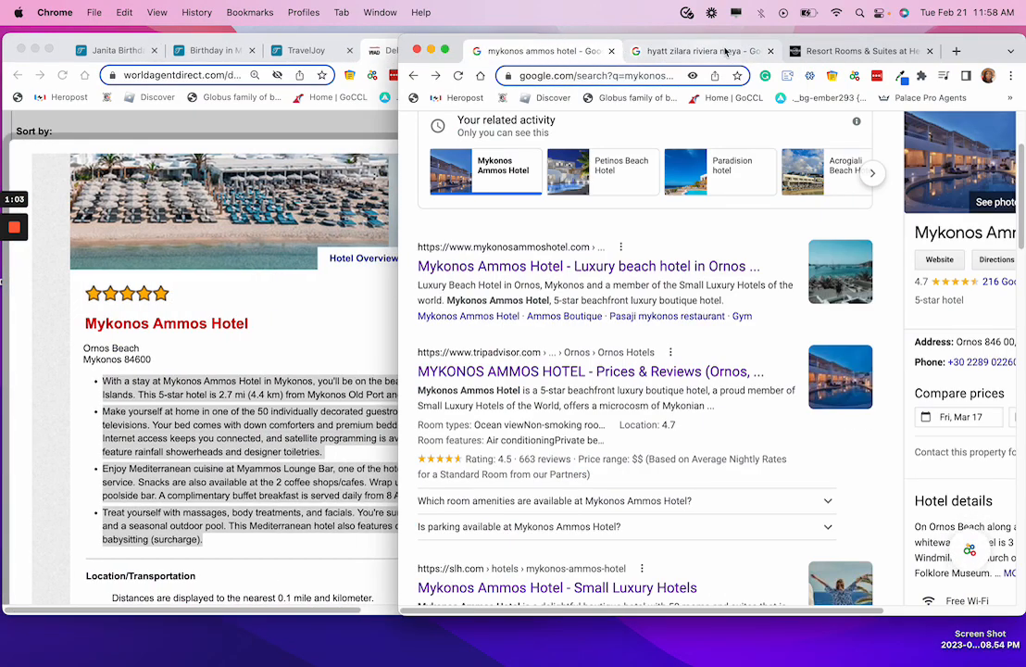
{"action": "left_click", "coordinate": [770, 51]}
{"action": "left_click", "coordinate": [770, 51]}
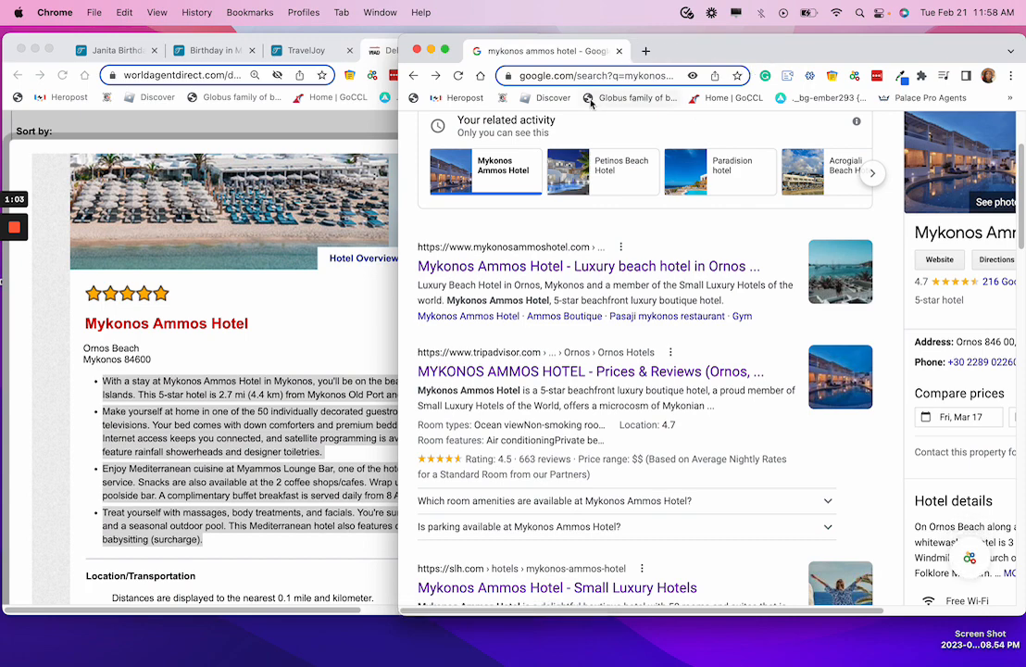
Show the Google image results for "mykonos ammos hotel" beside the TravelJoy proposal.
{"action": "scroll", "coordinate": [559, 189], "scroll_direction": "up", "scroll_amount": 3}
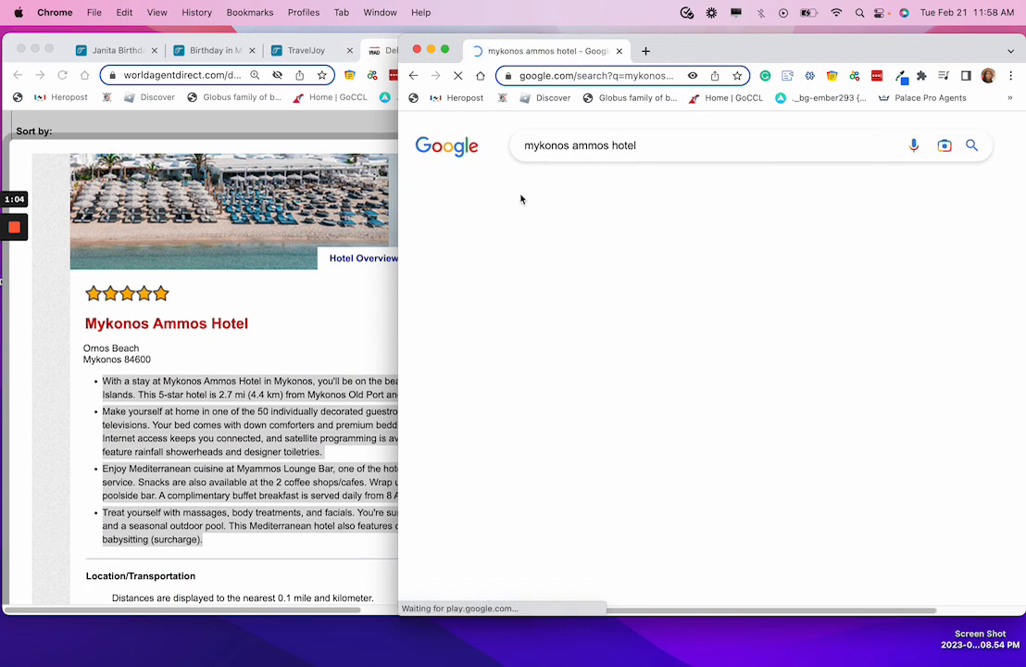
{"action": "left_click", "coordinate": [292, 269]}
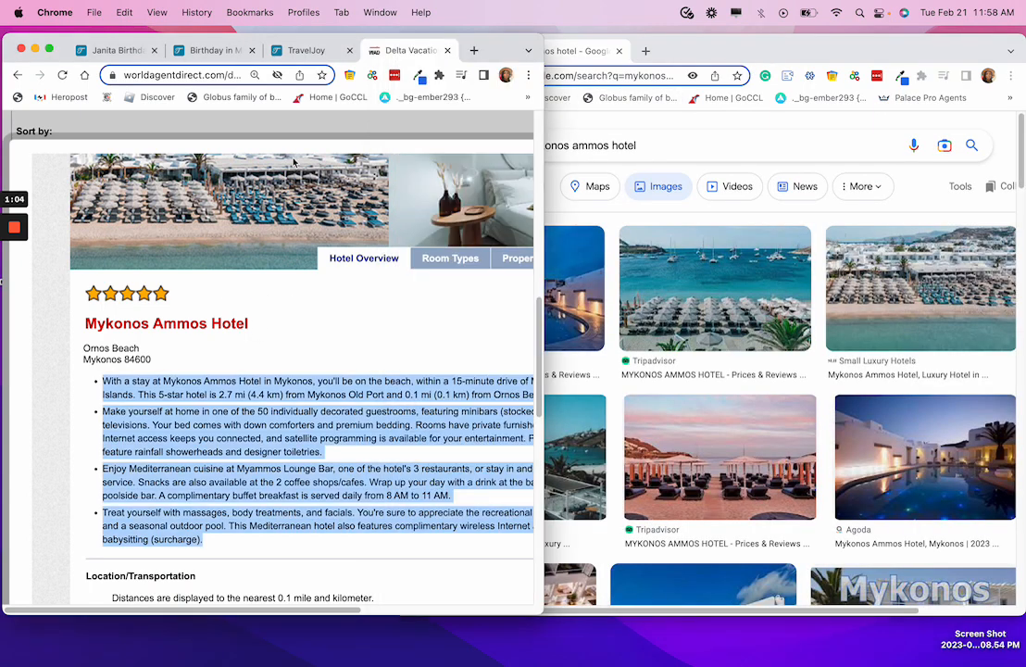
{"action": "left_click", "coordinate": [301, 50]}
{"action": "left_click", "coordinate": [932, 185]}
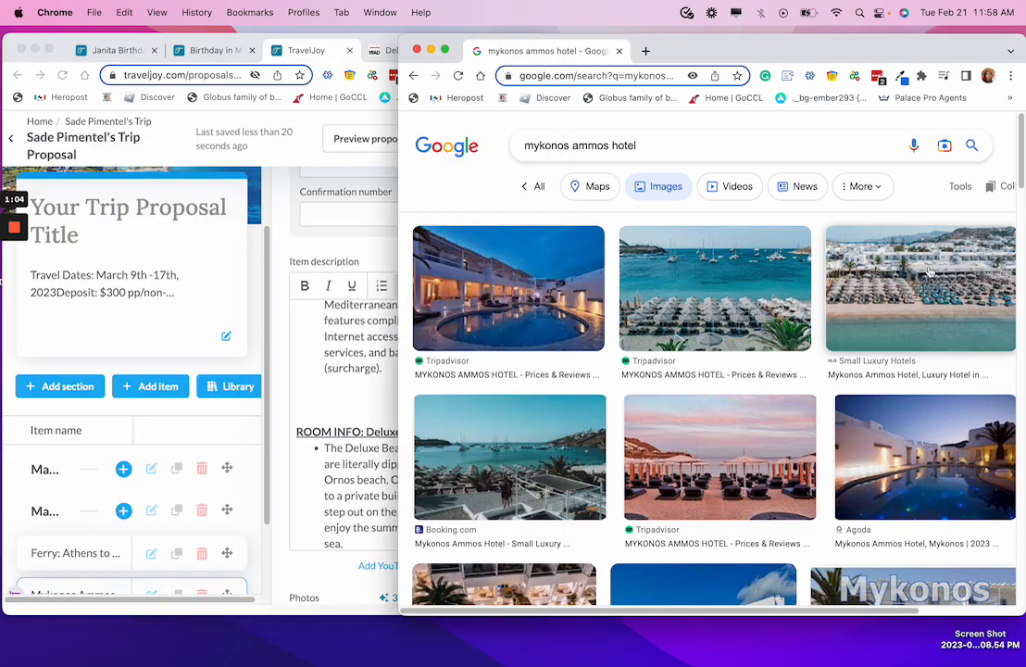
Add the Small Luxury Hotels photo of the hotel's beachfront to the TravelJoy lodging item's photos and dismiss the Google Lens prompt.
{"action": "left_click", "coordinate": [859, 322]}
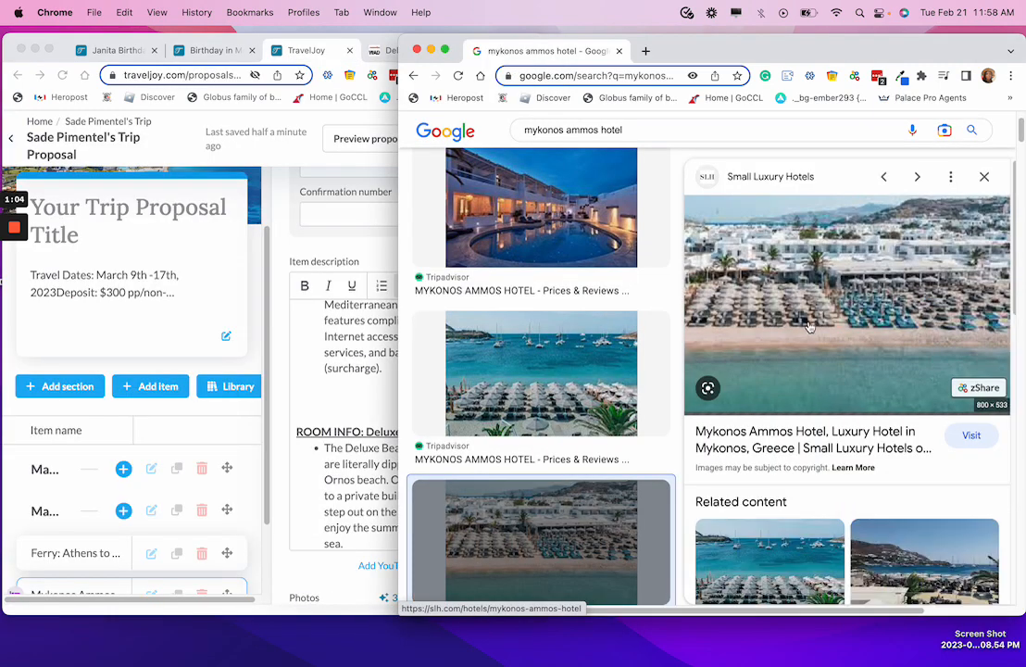
{"action": "scroll", "coordinate": [336, 371], "scroll_direction": "down", "scroll_amount": 1}
{"action": "scroll", "coordinate": [336, 370], "scroll_direction": "down", "scroll_amount": 5}
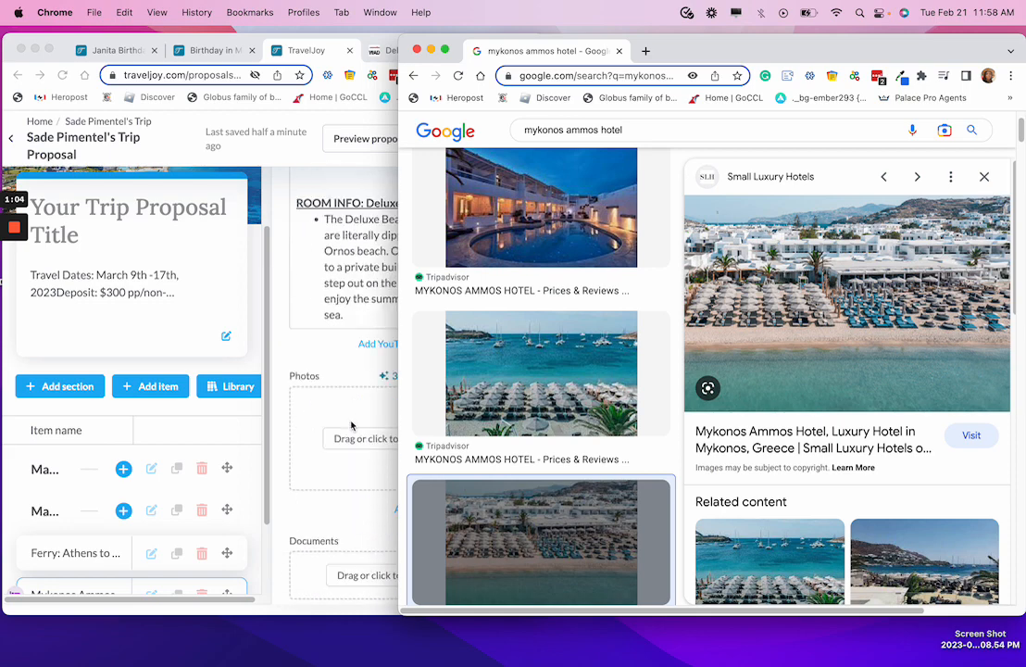
{"action": "left_click_drag", "start_coordinate": [878, 281], "coordinate": [332, 378]}
{"action": "left_click", "coordinate": [983, 137]}
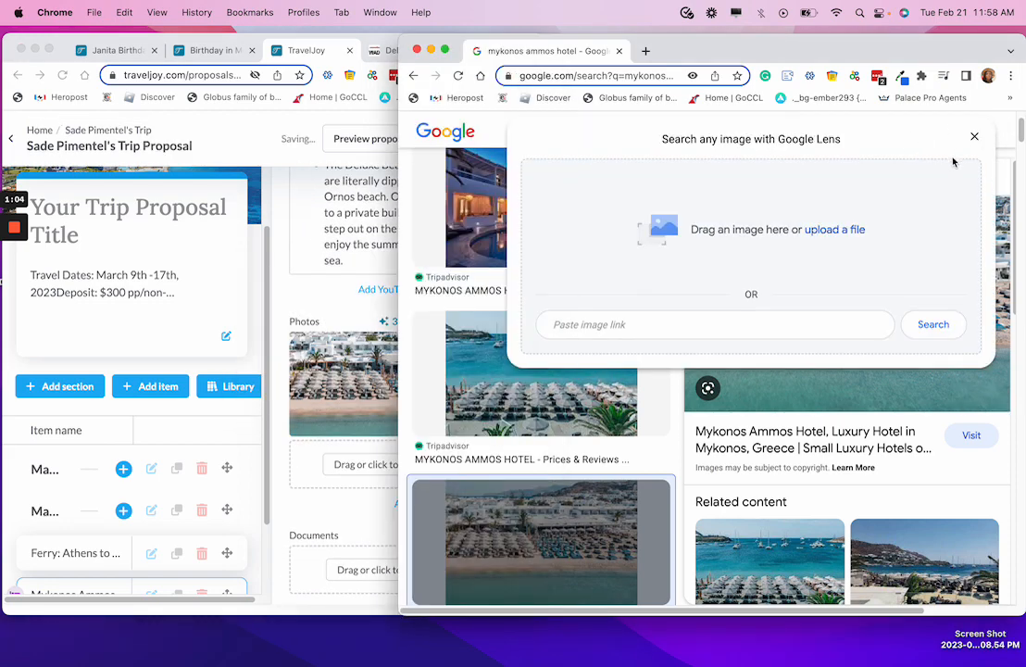
{"action": "left_click", "coordinate": [972, 135]}
Add the Tripadvisor photo of beach umbrellas at sunset to the lodging item's photos and dismiss the Google Lens prompt.
{"action": "scroll", "coordinate": [765, 356], "scroll_direction": "down", "scroll_amount": 3}
{"action": "scroll", "coordinate": [765, 356], "scroll_direction": "down", "scroll_amount": 4}
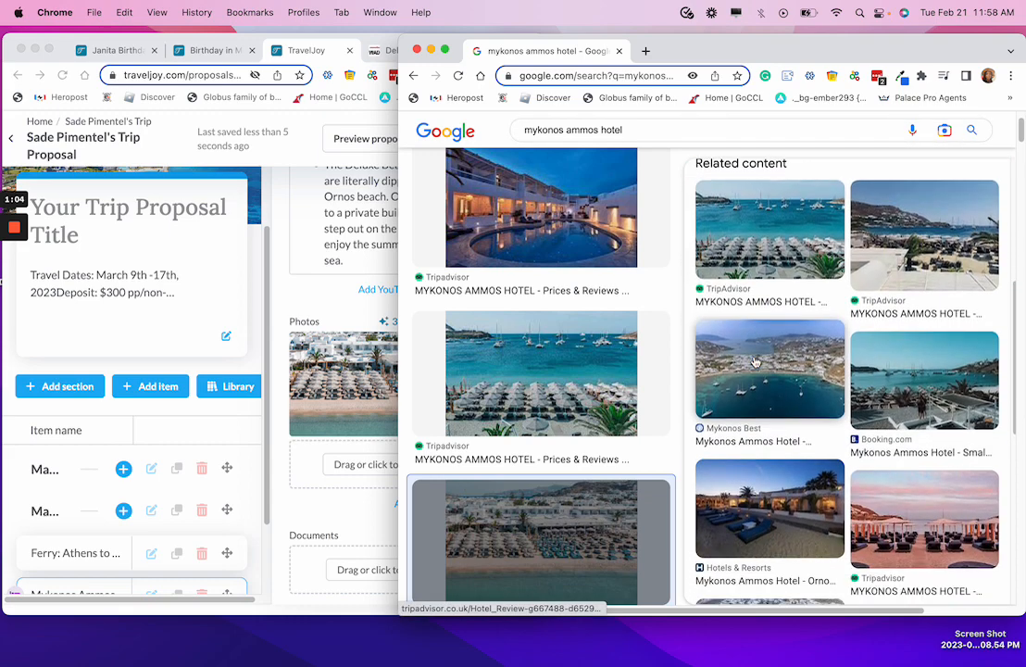
{"action": "left_click", "coordinate": [903, 356]}
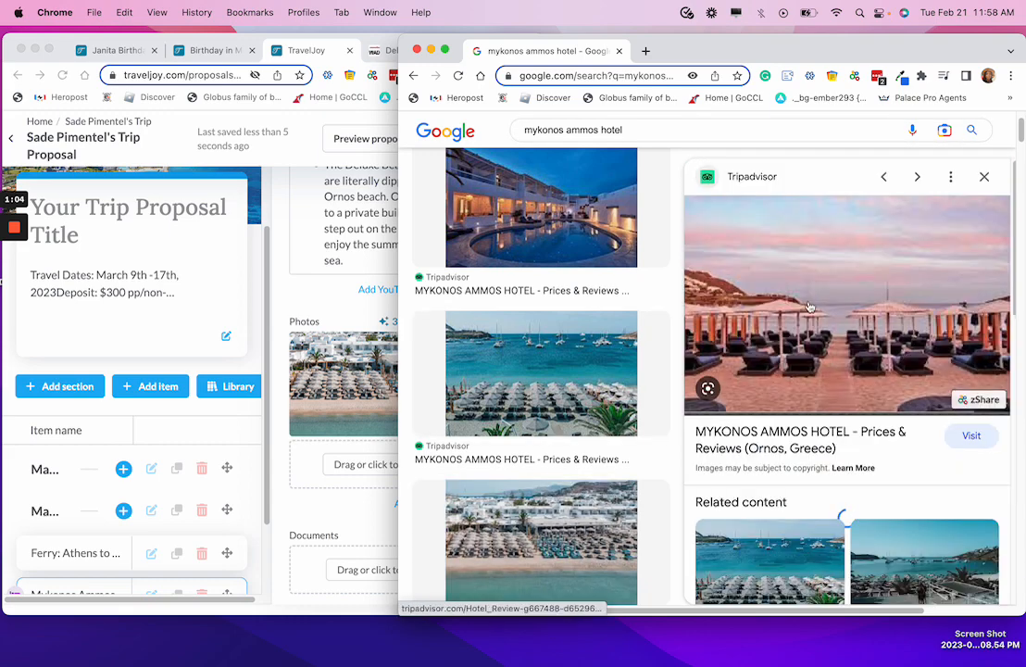
{"action": "left_click_drag", "start_coordinate": [753, 310], "coordinate": [346, 456]}
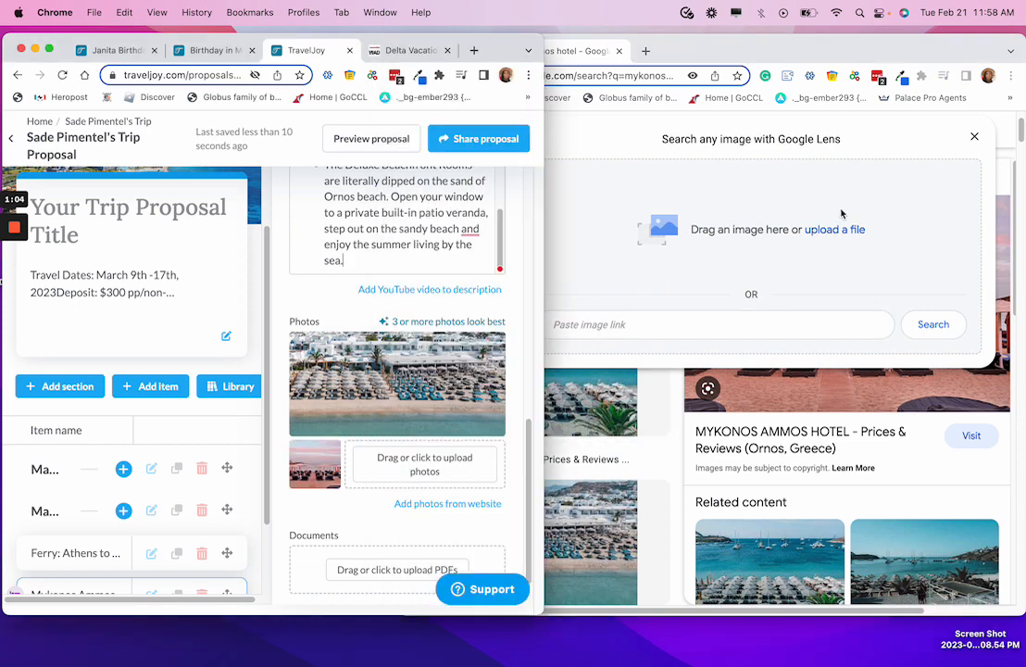
{"action": "left_click", "coordinate": [974, 137]}
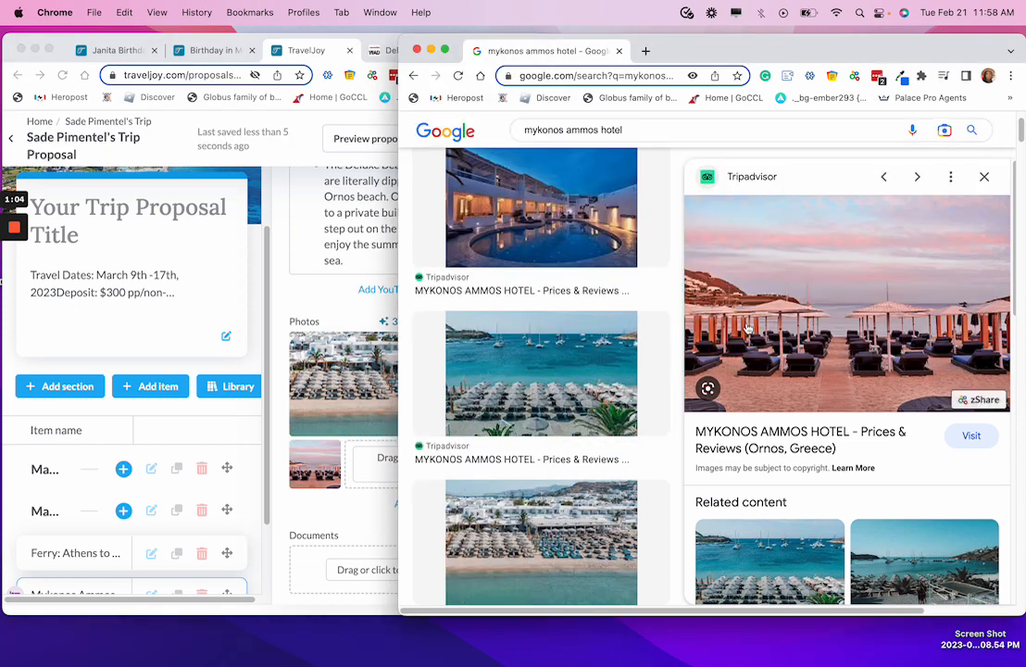
Browse the image results for more hotel photos, previewing the villa pool picture and the TripAdvisor bedroom picture with its related images.
{"action": "scroll", "coordinate": [808, 334], "scroll_direction": "down", "scroll_amount": 5}
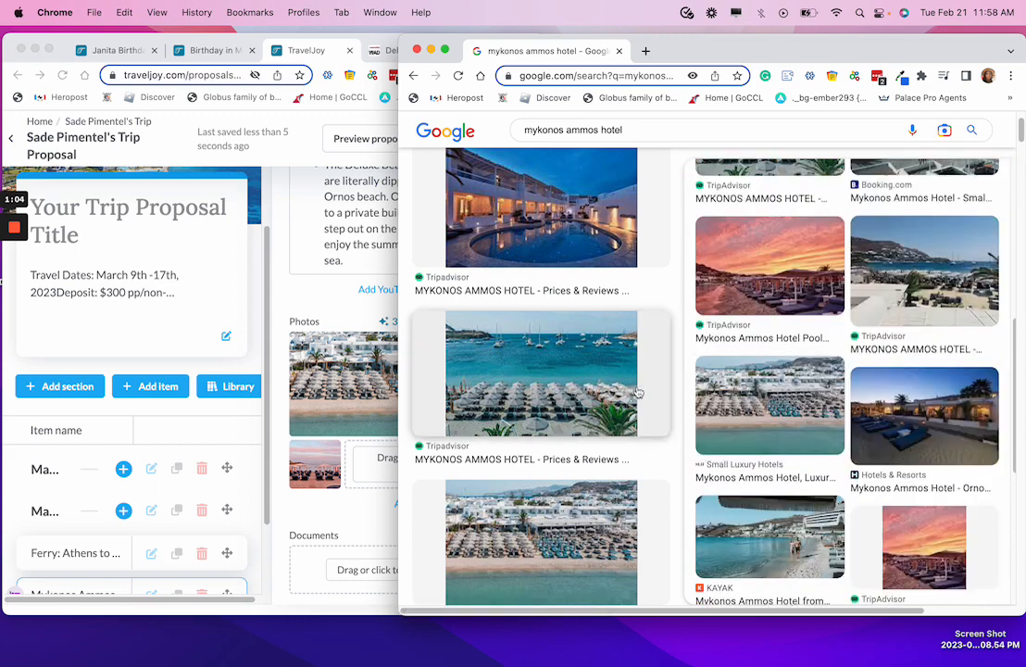
{"action": "scroll", "coordinate": [589, 397], "scroll_direction": "down", "scroll_amount": 3}
{"action": "scroll", "coordinate": [589, 397], "scroll_direction": "down", "scroll_amount": 5}
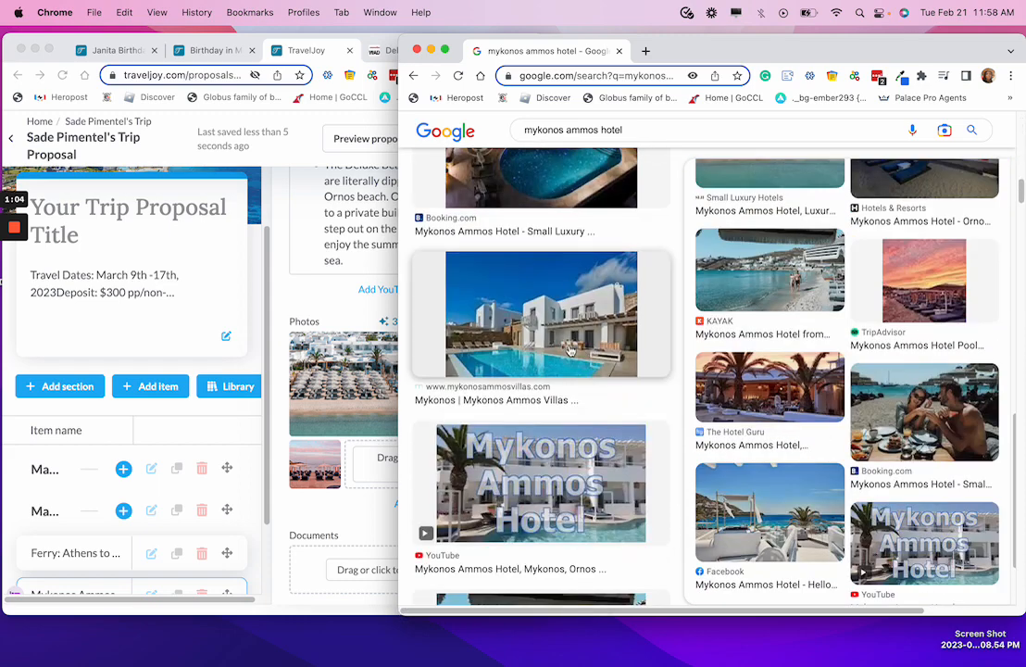
{"action": "left_click", "coordinate": [556, 223]}
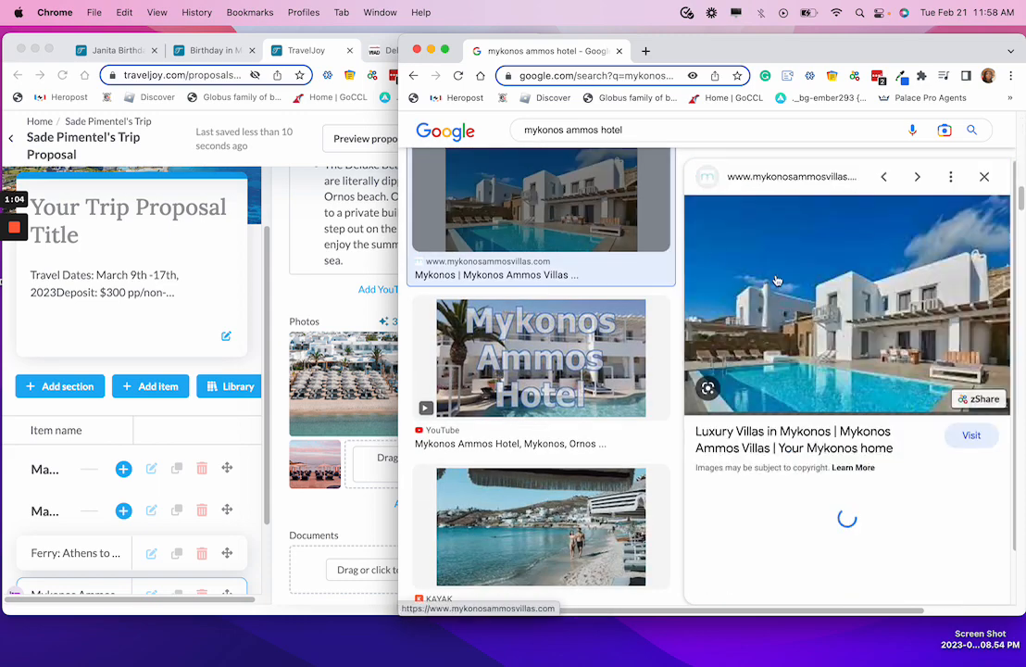
{"action": "scroll", "coordinate": [829, 343], "scroll_direction": "down", "scroll_amount": 1}
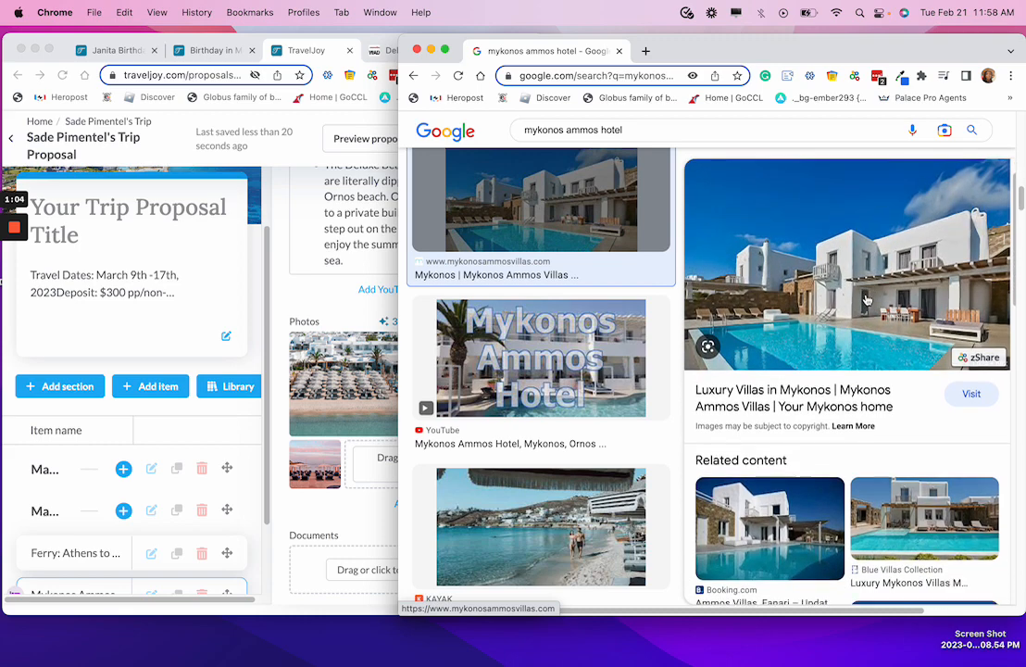
{"action": "scroll", "coordinate": [868, 297], "scroll_direction": "down", "scroll_amount": 2}
{"action": "scroll", "coordinate": [489, 313], "scroll_direction": "down", "scroll_amount": 5}
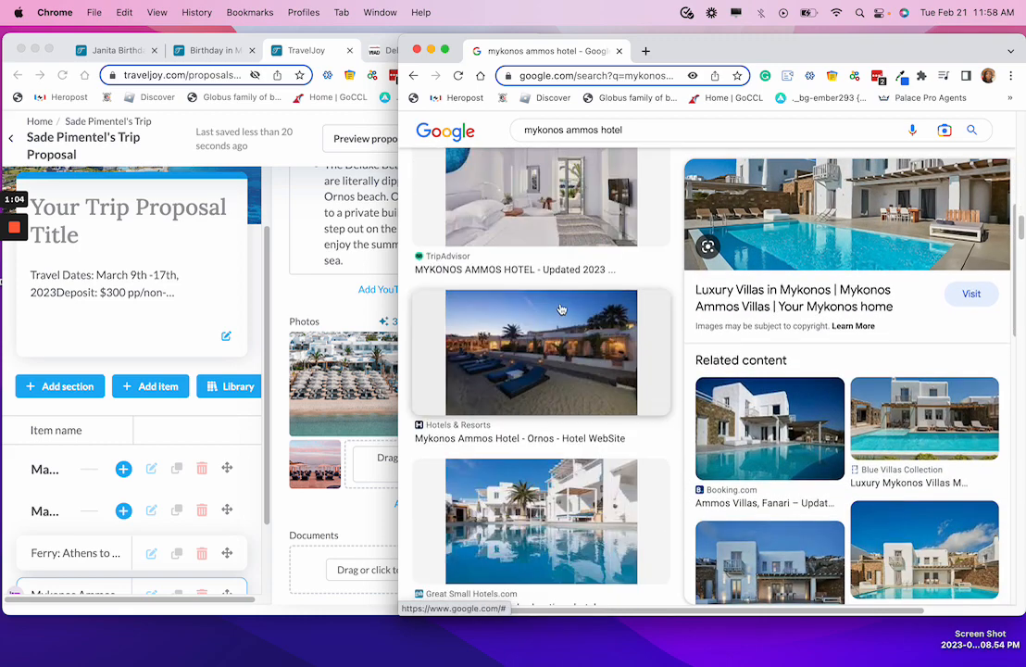
{"action": "scroll", "coordinate": [560, 320], "scroll_direction": "up", "scroll_amount": 1}
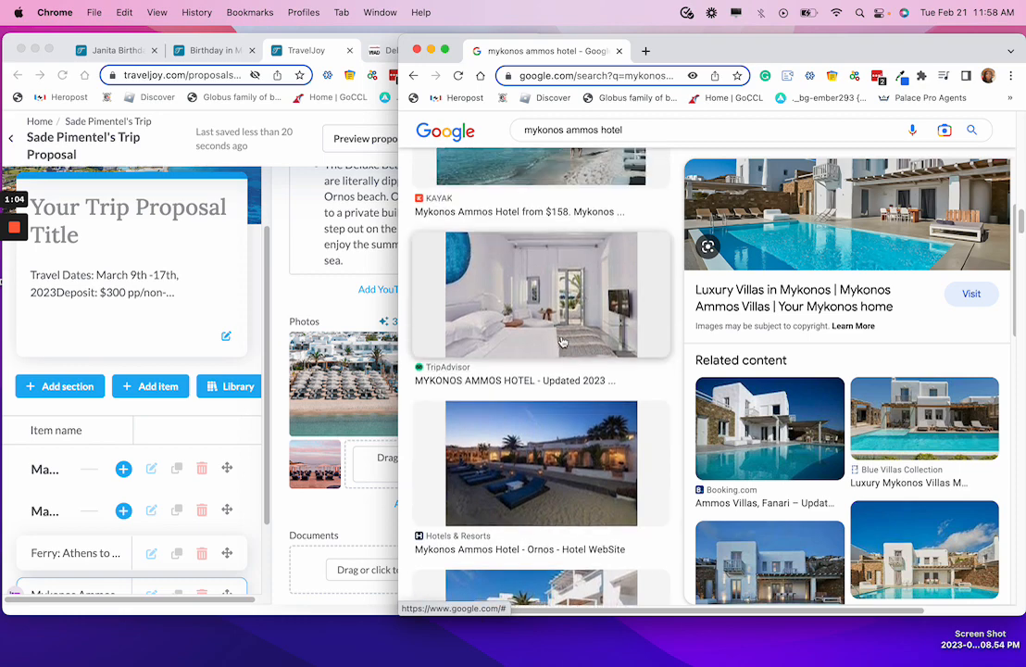
{"action": "left_click", "coordinate": [561, 339]}
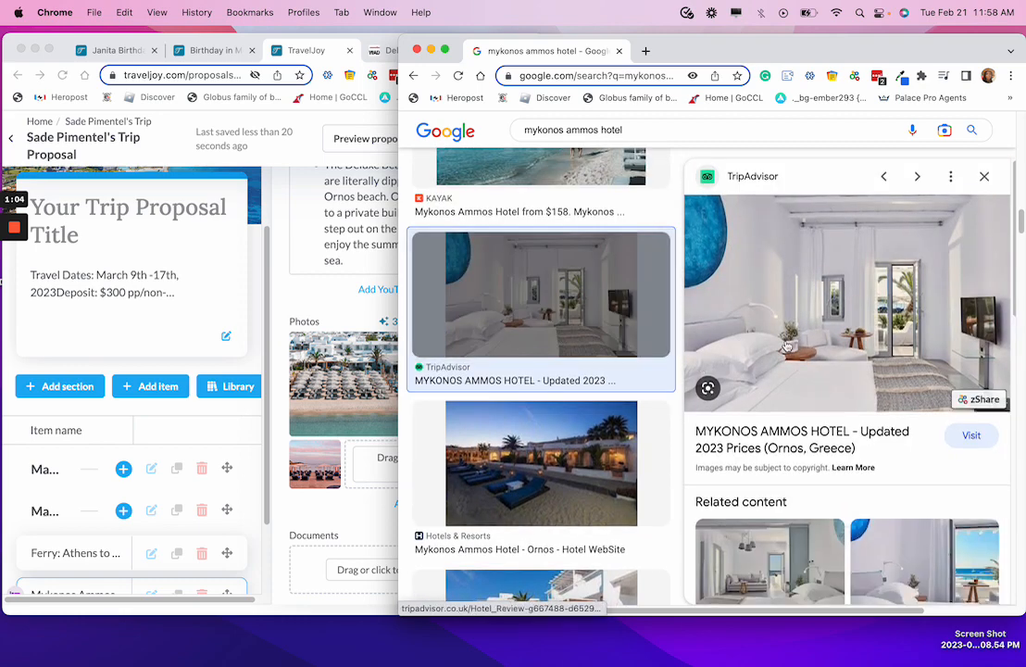
{"action": "scroll", "coordinate": [787, 345], "scroll_direction": "down", "scroll_amount": 4}
{"action": "scroll", "coordinate": [740, 279], "scroll_direction": "up", "scroll_amount": 1}
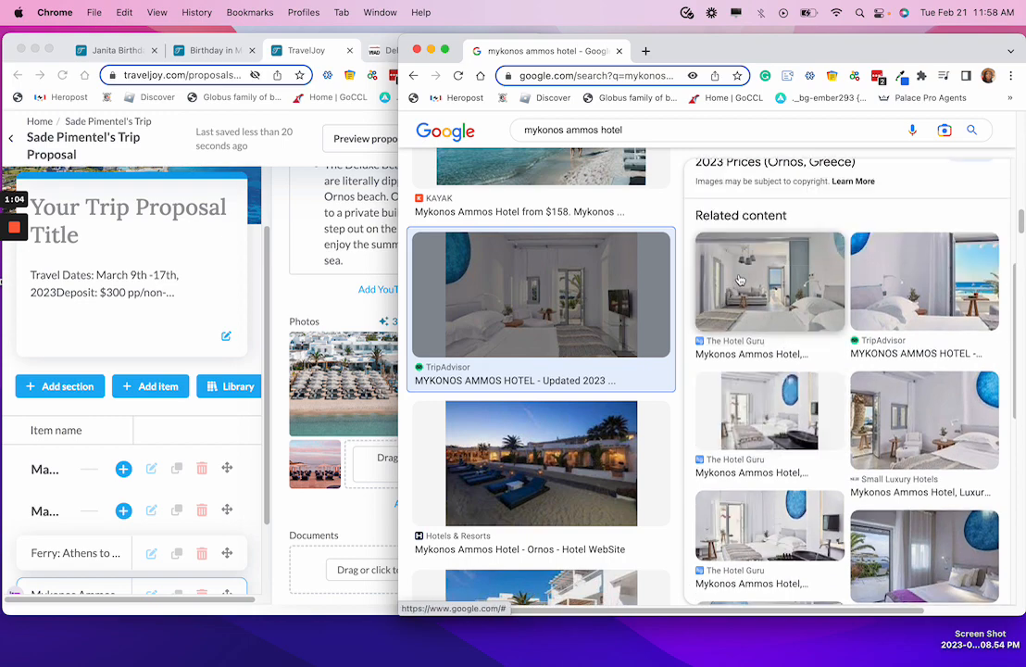
{"action": "scroll", "coordinate": [740, 280], "scroll_direction": "up", "scroll_amount": 2}
Refine the image search to "mykonos ammos hotel deluxe beachfront room".
{"action": "left_click", "coordinate": [647, 130]}
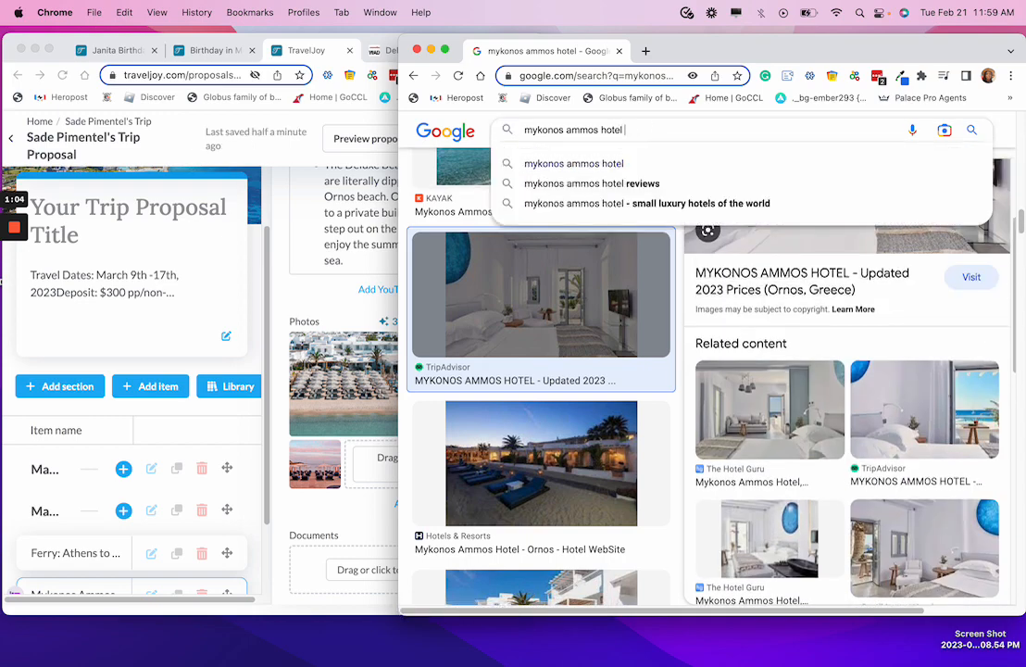
{"action": "type", "text": "deluxe be"}
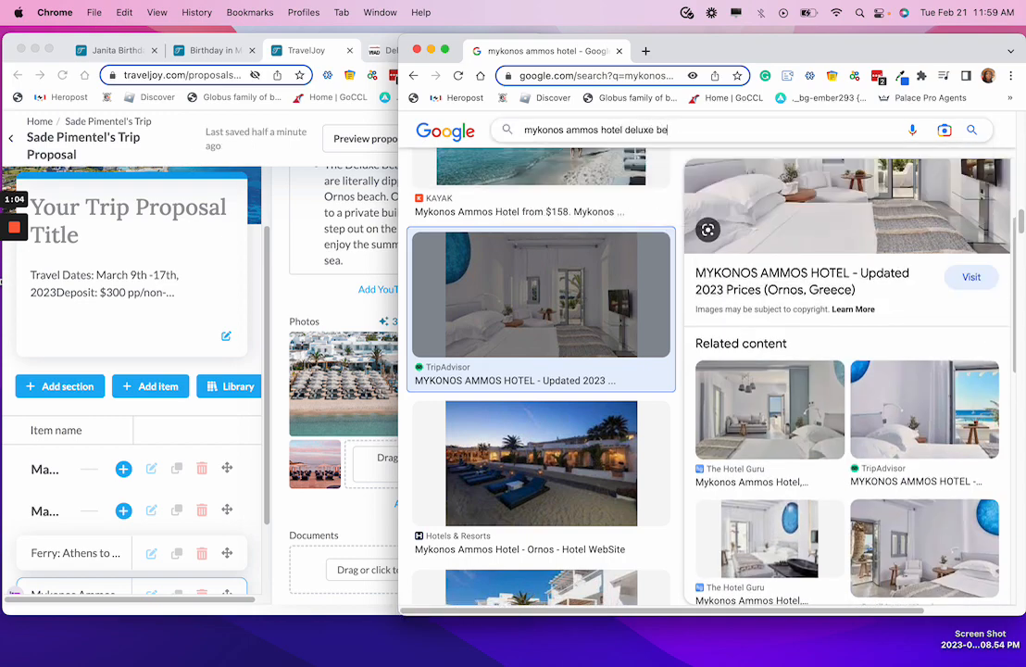
{"action": "type", "text": "achfront"}
{"action": "key", "text": "Return"}
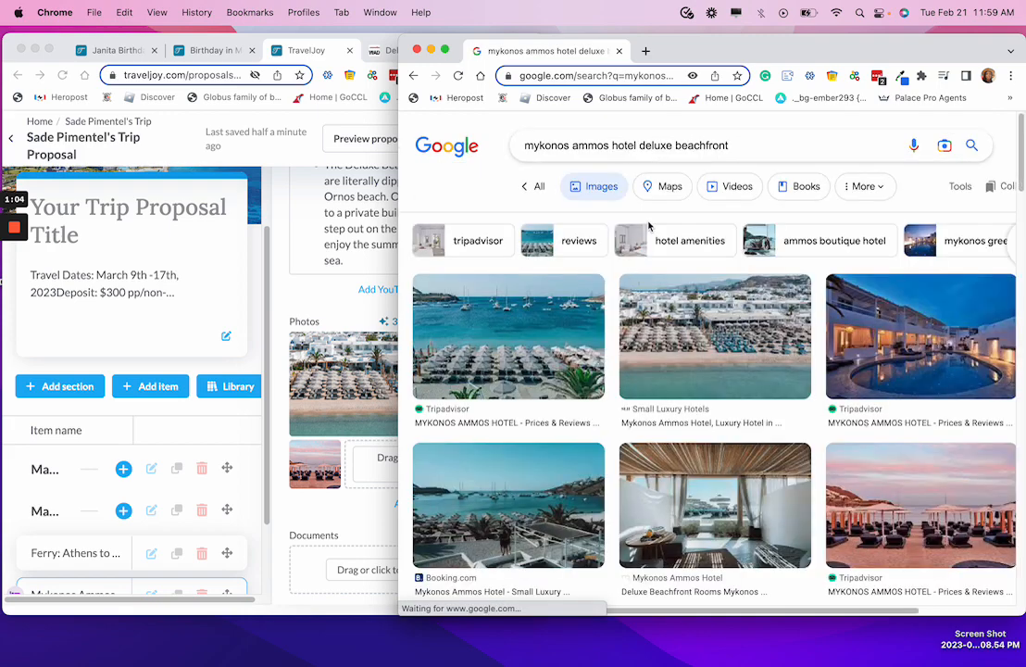
{"action": "scroll", "coordinate": [695, 297], "scroll_direction": "down", "scroll_amount": 5}
{"action": "scroll", "coordinate": [786, 294], "scroll_direction": "up", "scroll_amount": 2}
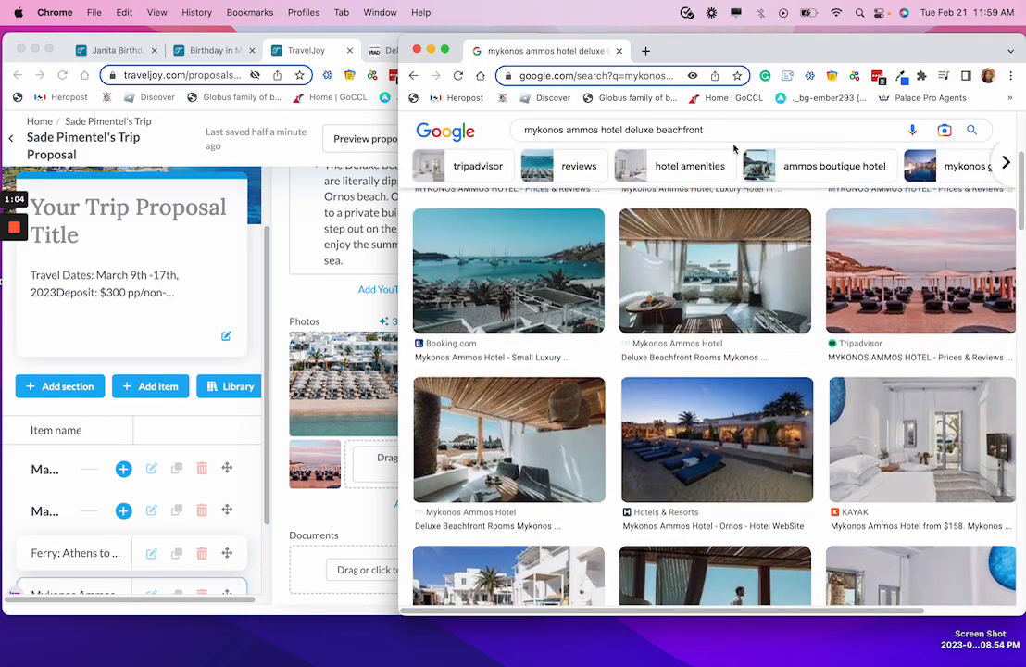
{"action": "left_click", "coordinate": [736, 131]}
{"action": "type", "text": "room"}
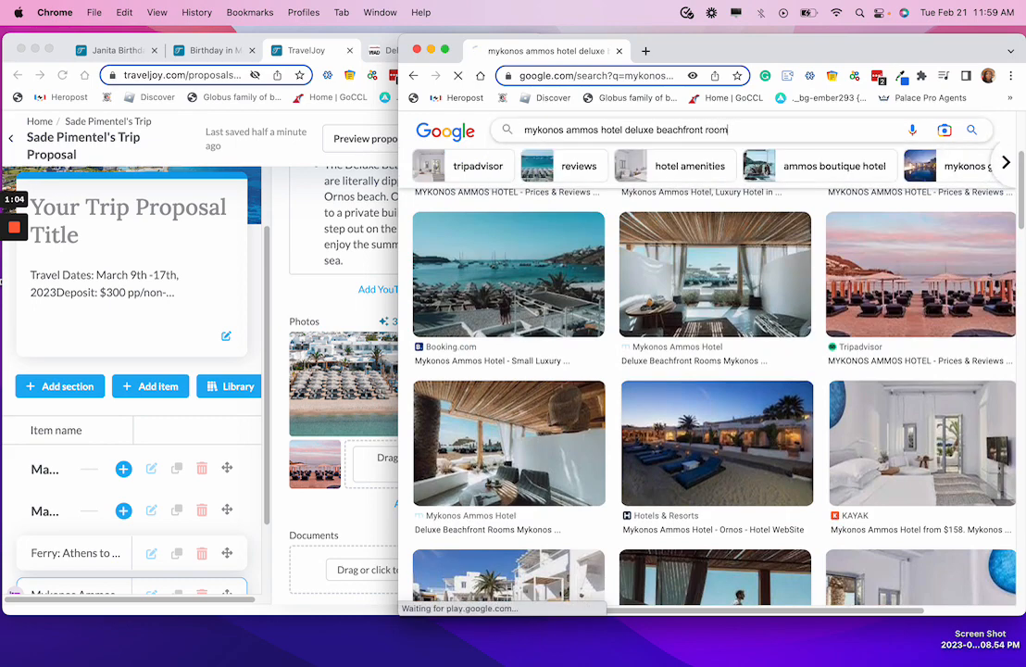
{"action": "key", "text": "Return"}
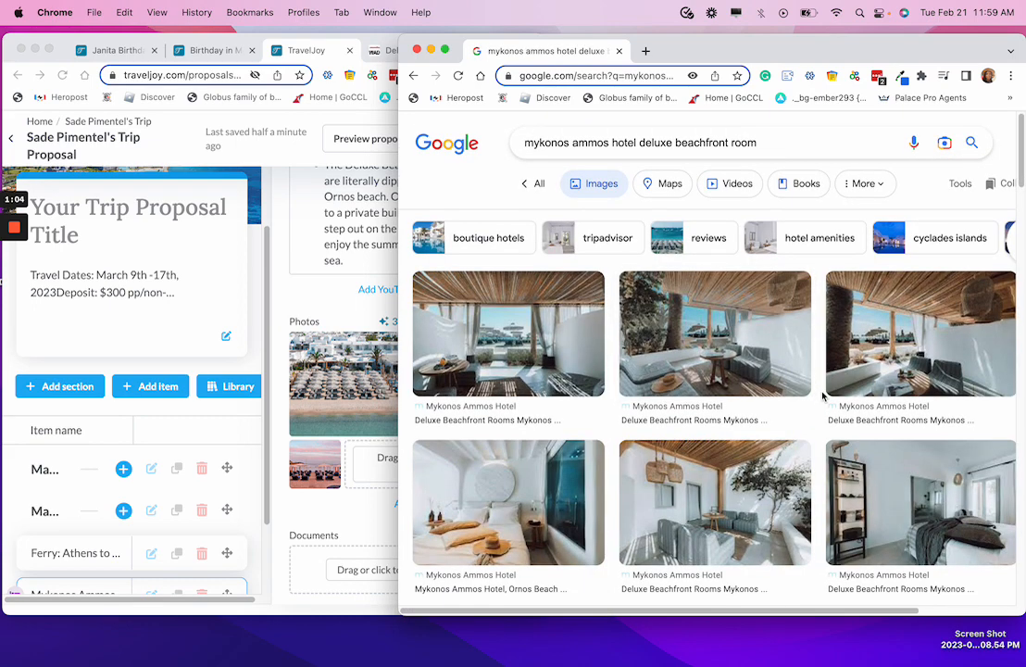
Add the Deluxe Beachfront Rooms photo of the curtained veranda facing the beach to the lodging item and dismiss the Google Lens prompt.
{"action": "scroll", "coordinate": [697, 353], "scroll_direction": "down", "scroll_amount": 1}
{"action": "left_click", "coordinate": [698, 353]}
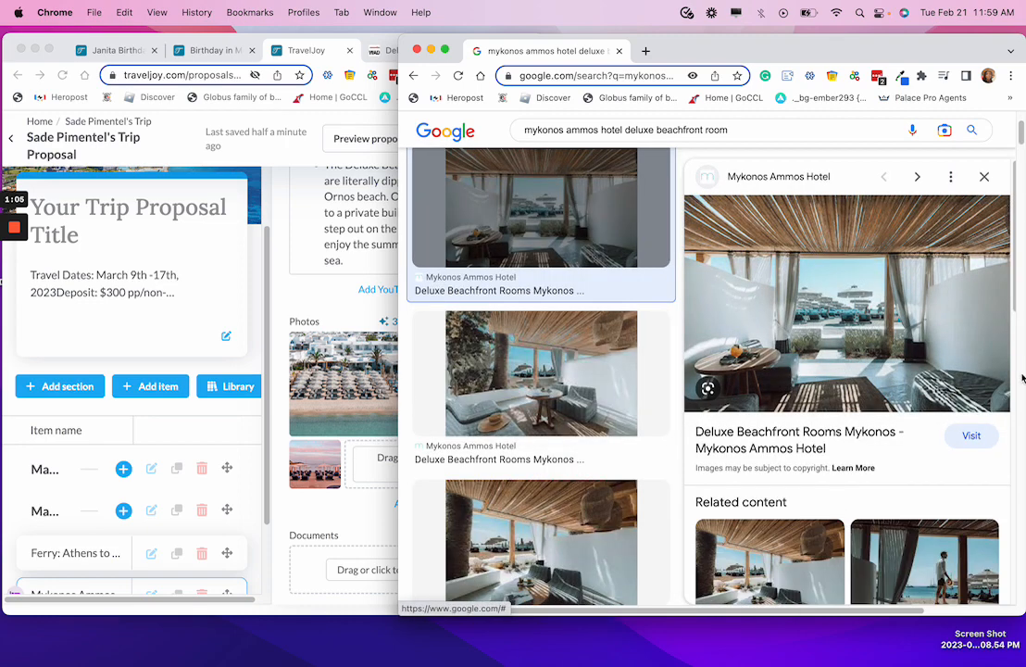
{"action": "left_click_drag", "start_coordinate": [794, 302], "coordinate": [404, 448]}
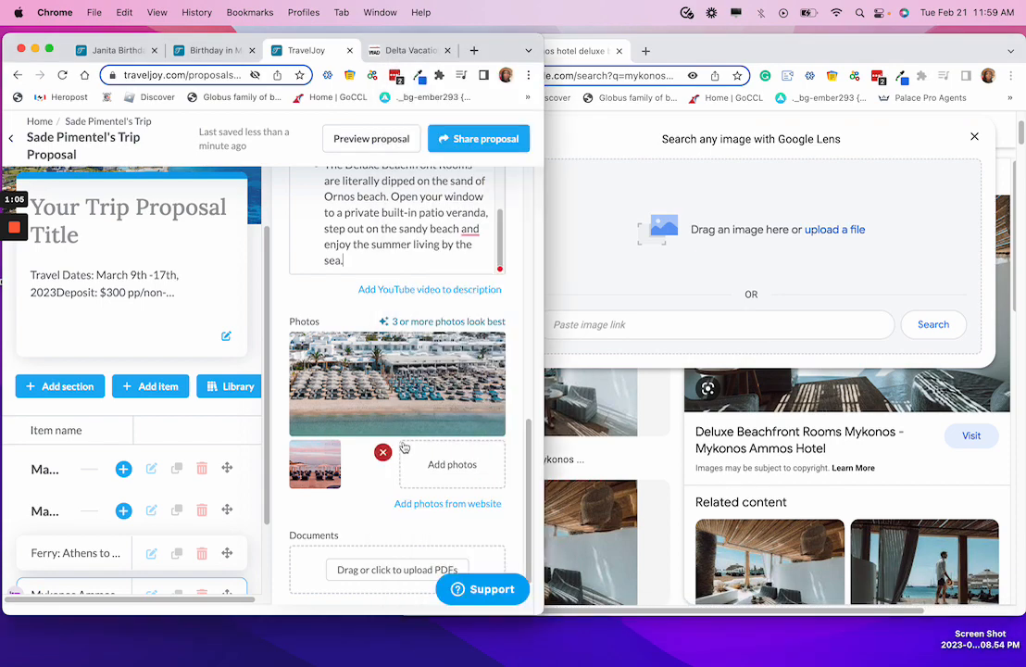
{"action": "left_click", "coordinate": [972, 139]}
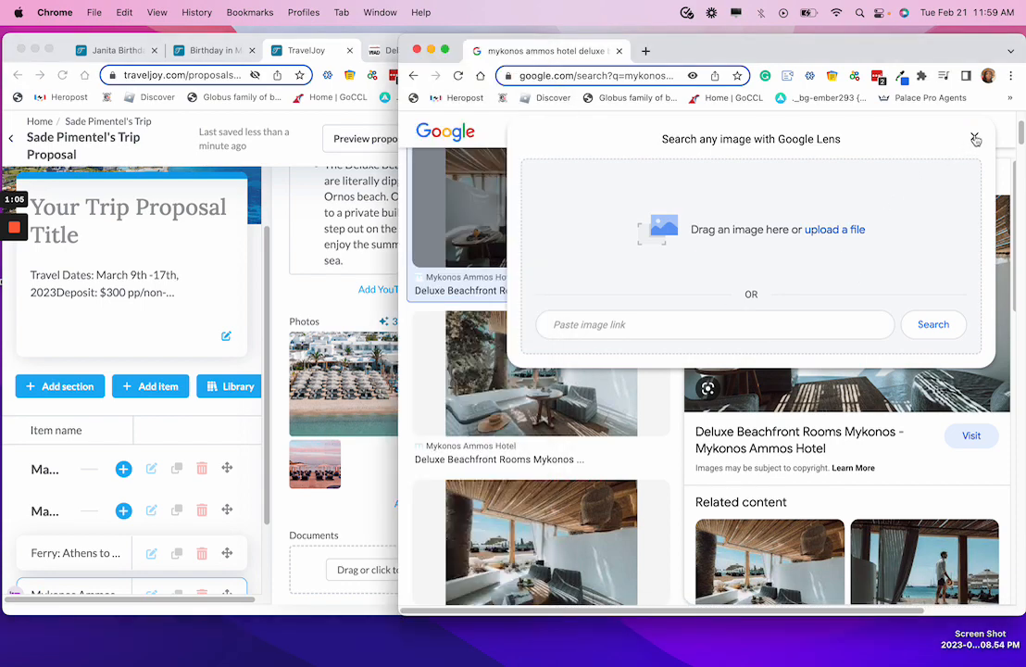
{"action": "left_click", "coordinate": [975, 138]}
Add the related veranda photo with the palm trunk and straw hat to the lodging item and dismiss the Google Lens prompt.
{"action": "scroll", "coordinate": [847, 391], "scroll_direction": "down", "scroll_amount": 4}
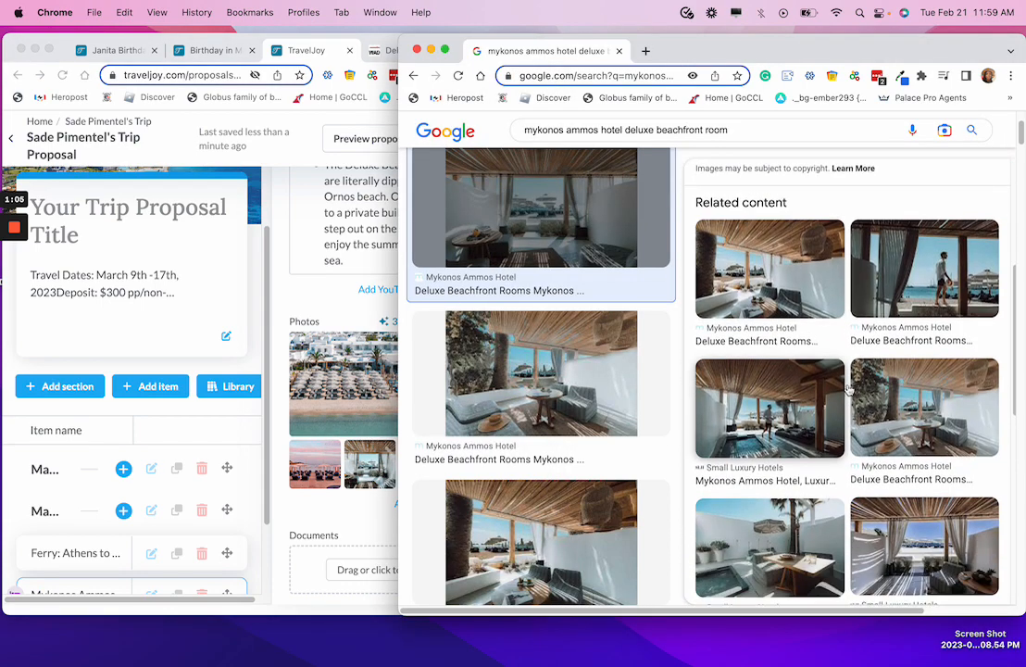
{"action": "left_click", "coordinate": [852, 390]}
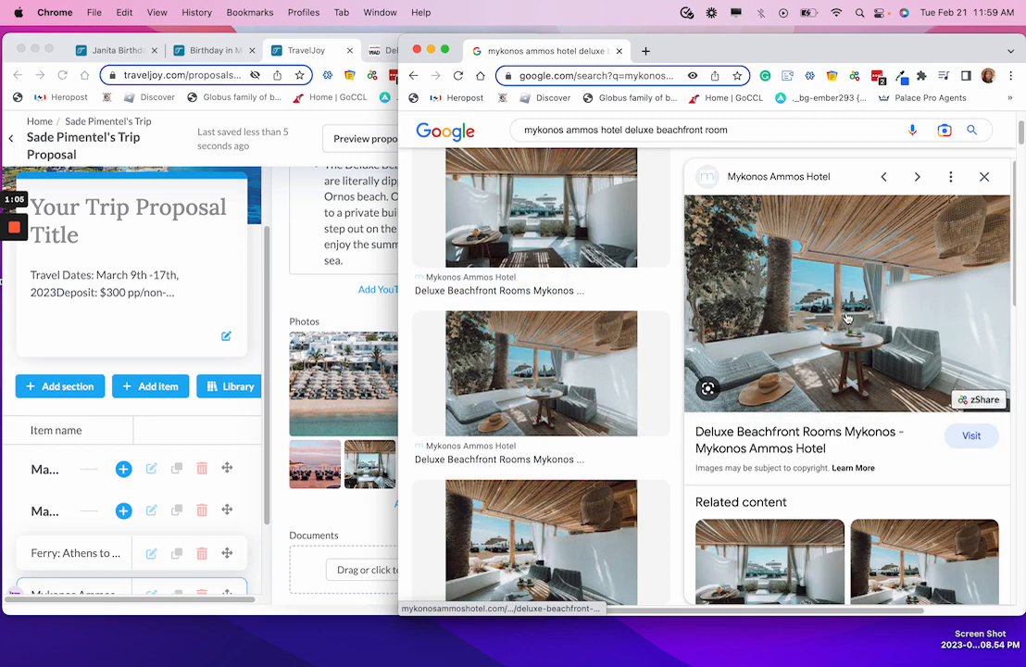
{"action": "left_click_drag", "start_coordinate": [794, 305], "coordinate": [362, 472]}
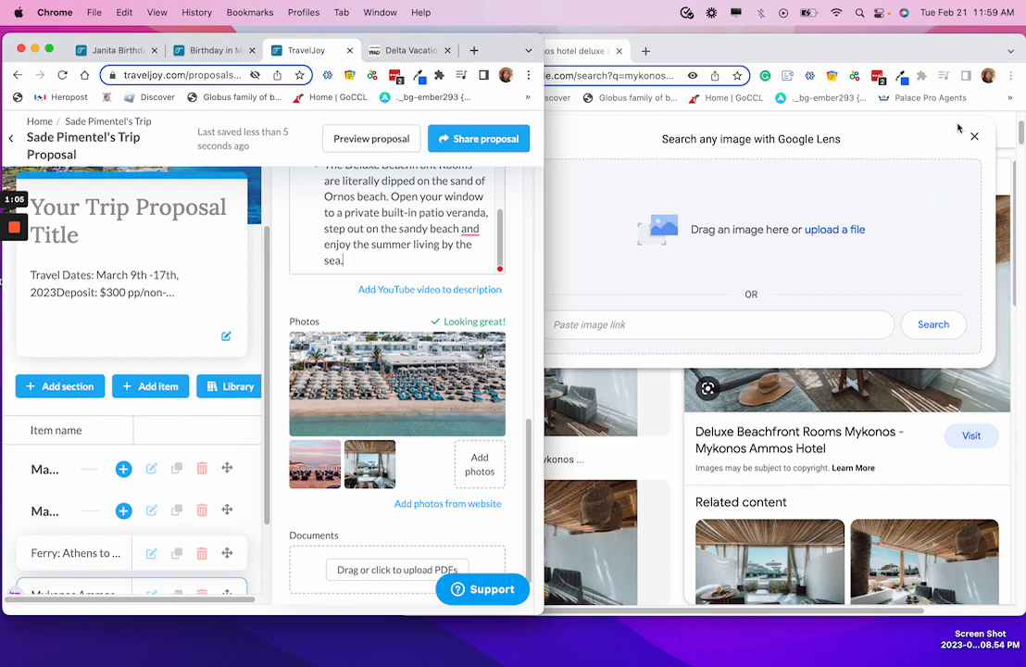
{"action": "left_click", "coordinate": [973, 136]}
{"action": "left_click", "coordinate": [973, 136]}
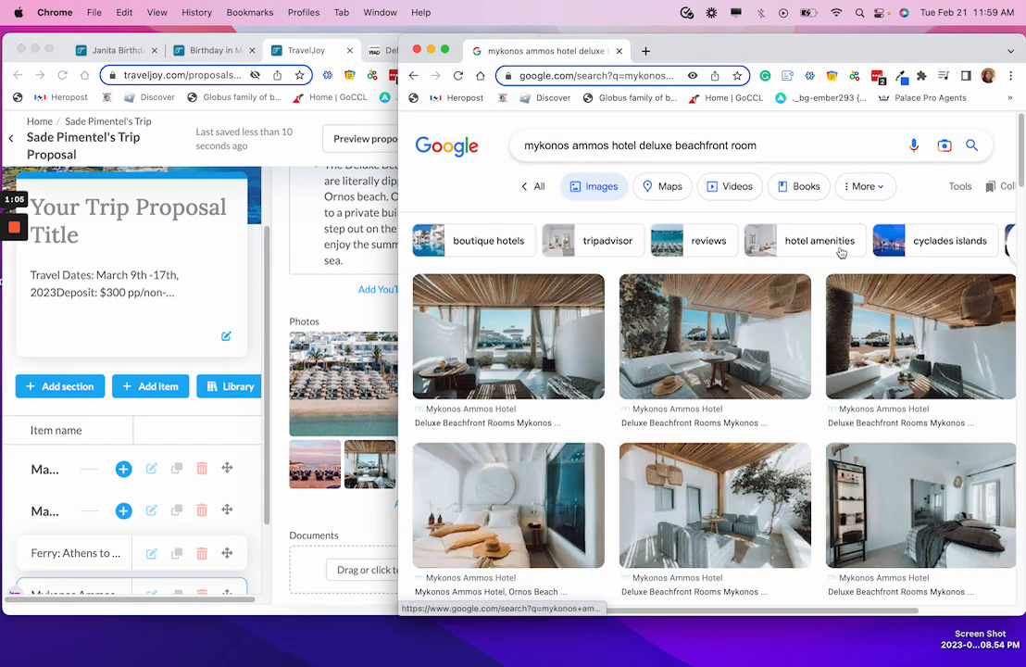
Browse the room photos, previewing the hot-tub room, Small Luxury Hotels bedroom and Mykonos Ammos Hotel Rooms pictures with their related images.
{"action": "scroll", "coordinate": [841, 278], "scroll_direction": "down", "scroll_amount": 5}
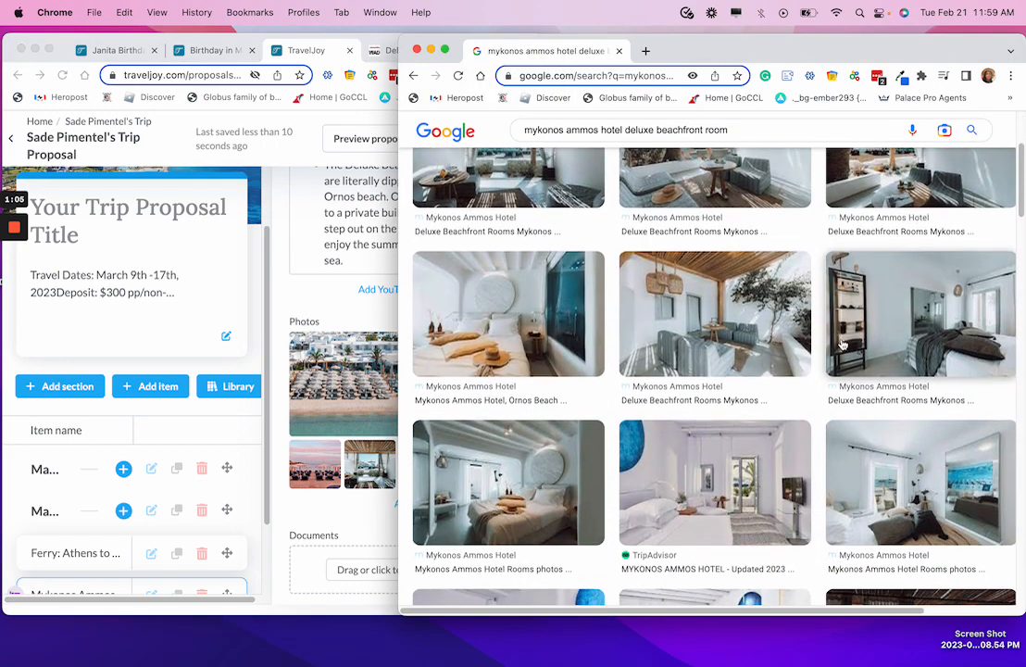
{"action": "scroll", "coordinate": [711, 408], "scroll_direction": "down", "scroll_amount": 2}
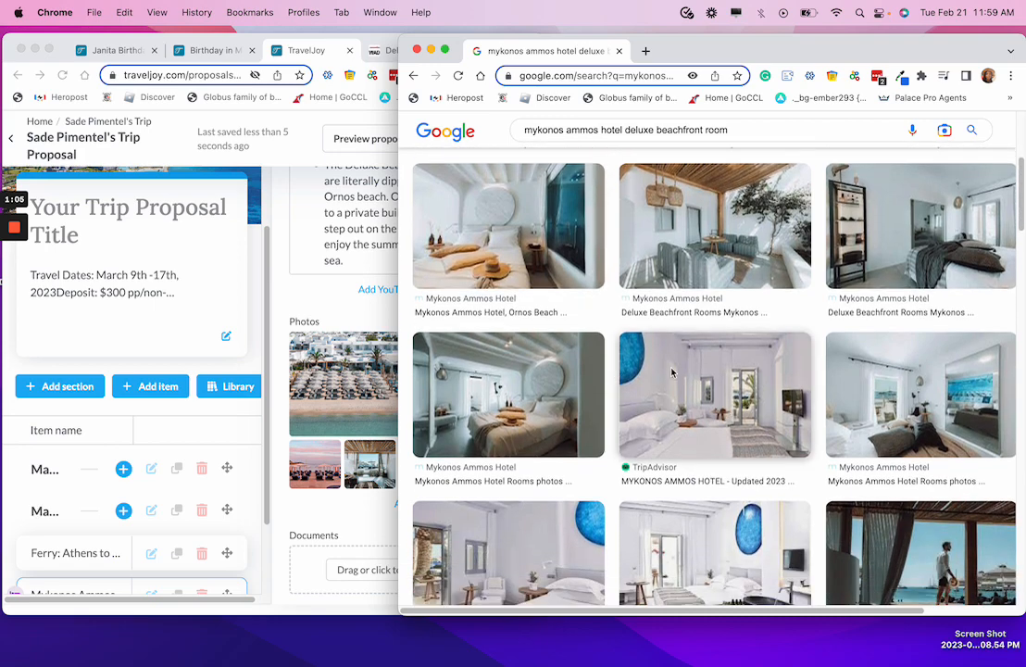
{"action": "left_click", "coordinate": [455, 239]}
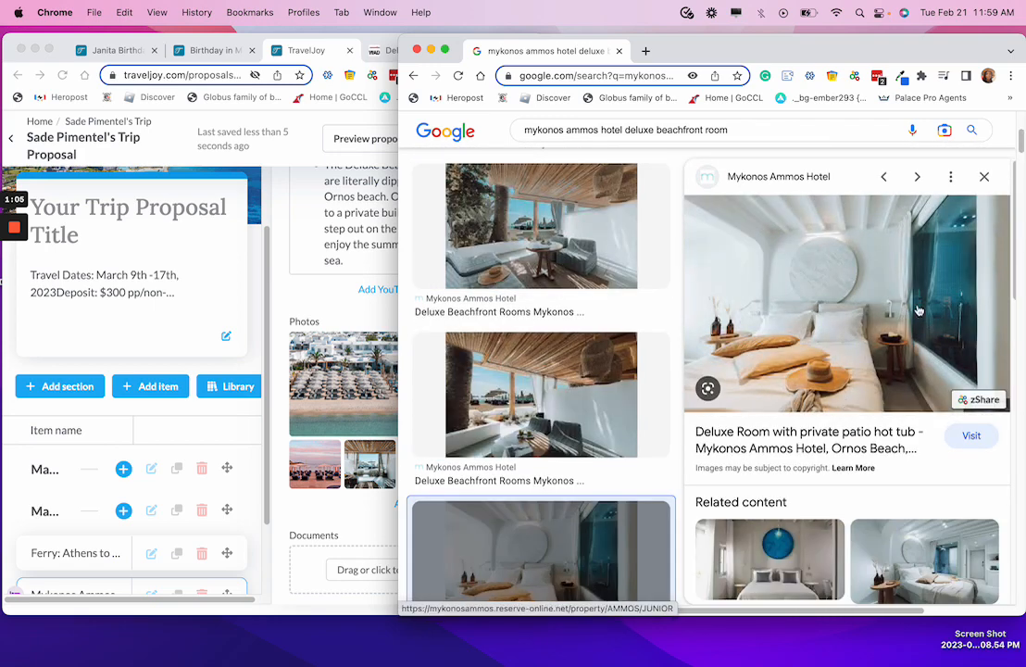
{"action": "scroll", "coordinate": [917, 311], "scroll_direction": "down", "scroll_amount": 3}
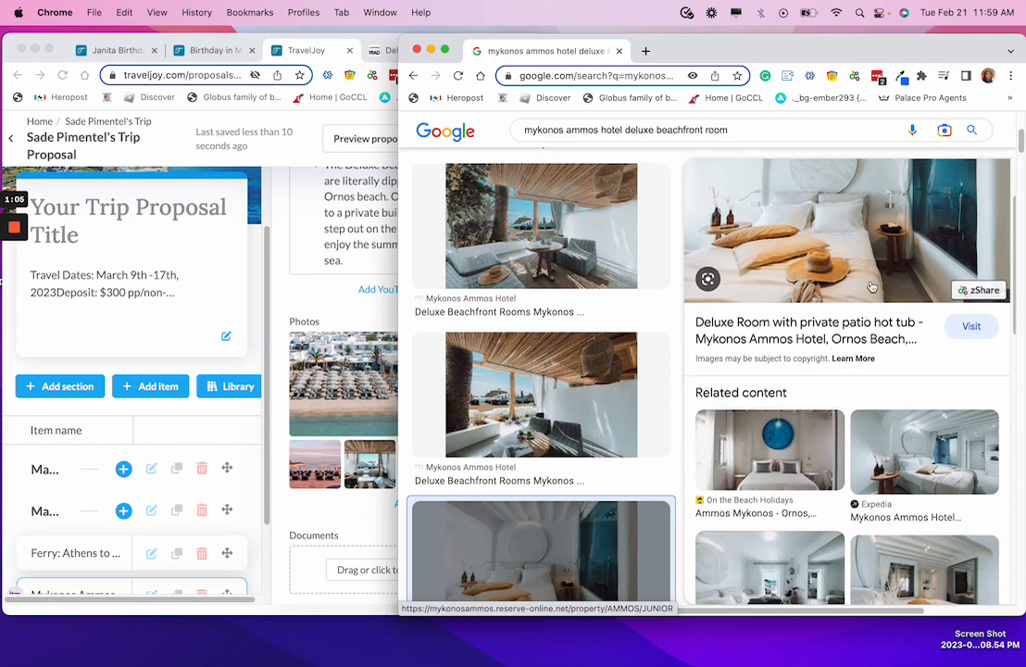
{"action": "scroll", "coordinate": [871, 288], "scroll_direction": "down", "scroll_amount": 5}
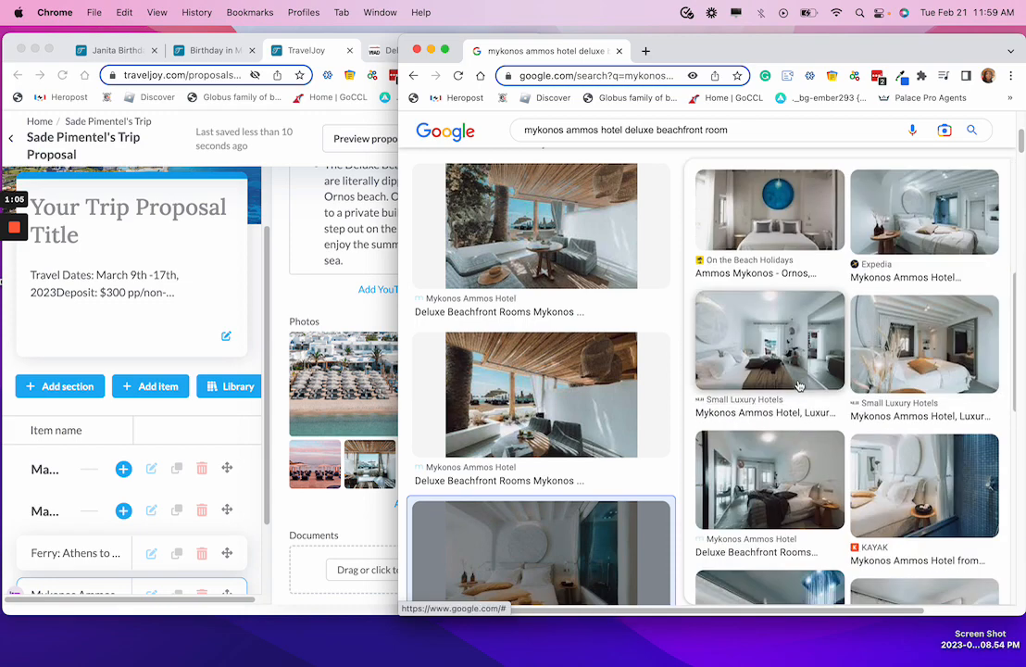
{"action": "scroll", "coordinate": [898, 281], "scroll_direction": "up", "scroll_amount": 8}
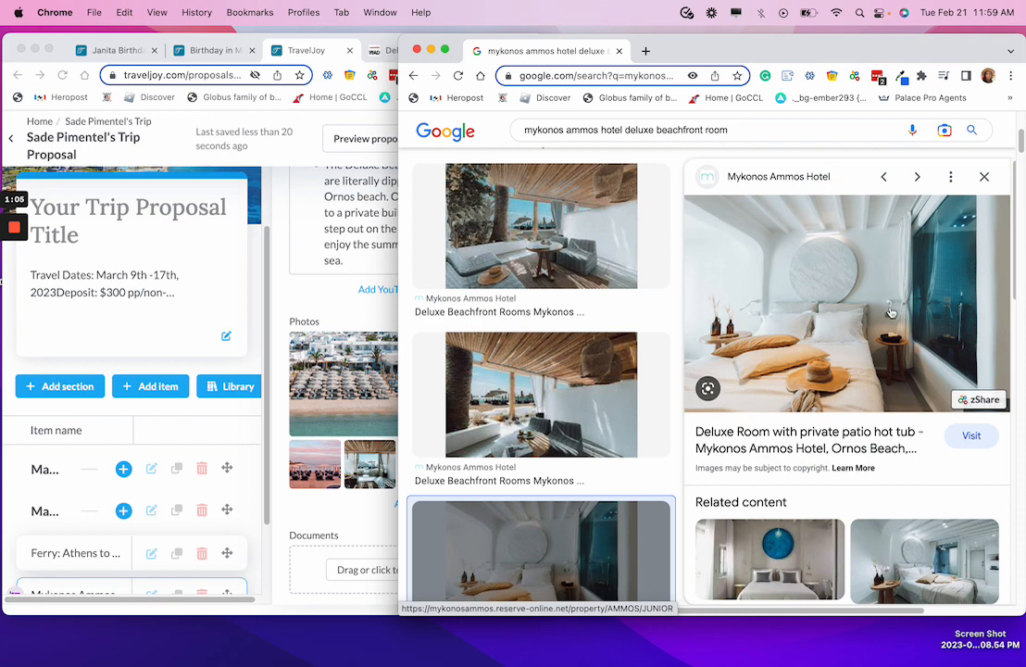
{"action": "scroll", "coordinate": [890, 312], "scroll_direction": "down", "scroll_amount": 5}
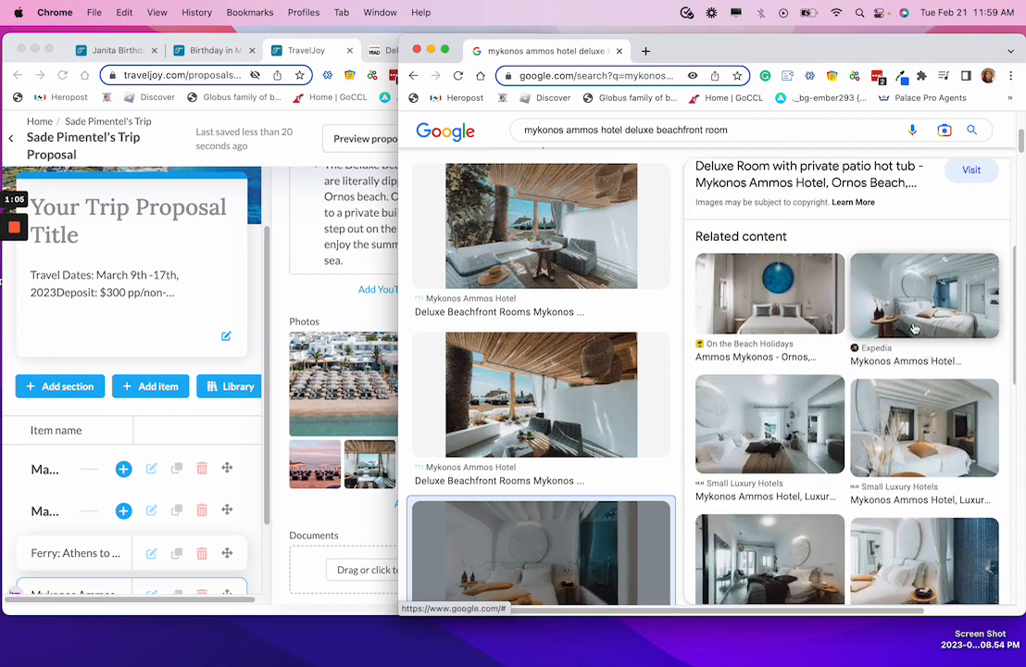
{"action": "left_click", "coordinate": [790, 439]}
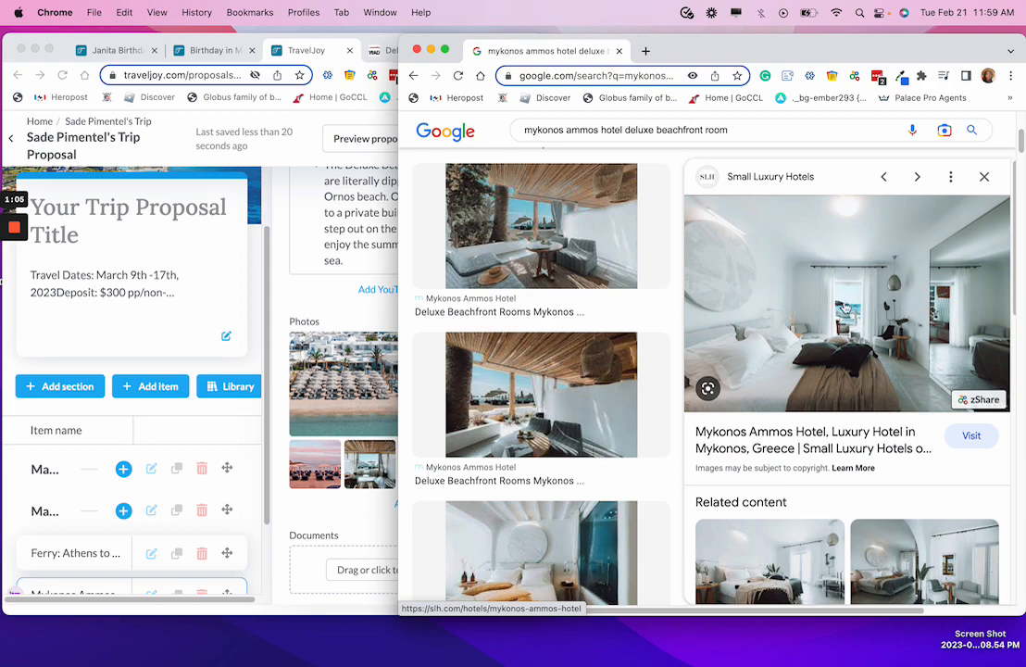
{"action": "scroll", "coordinate": [845, 310], "scroll_direction": "down", "scroll_amount": 4}
{"action": "scroll", "coordinate": [610, 415], "scroll_direction": "down", "scroll_amount": 2}
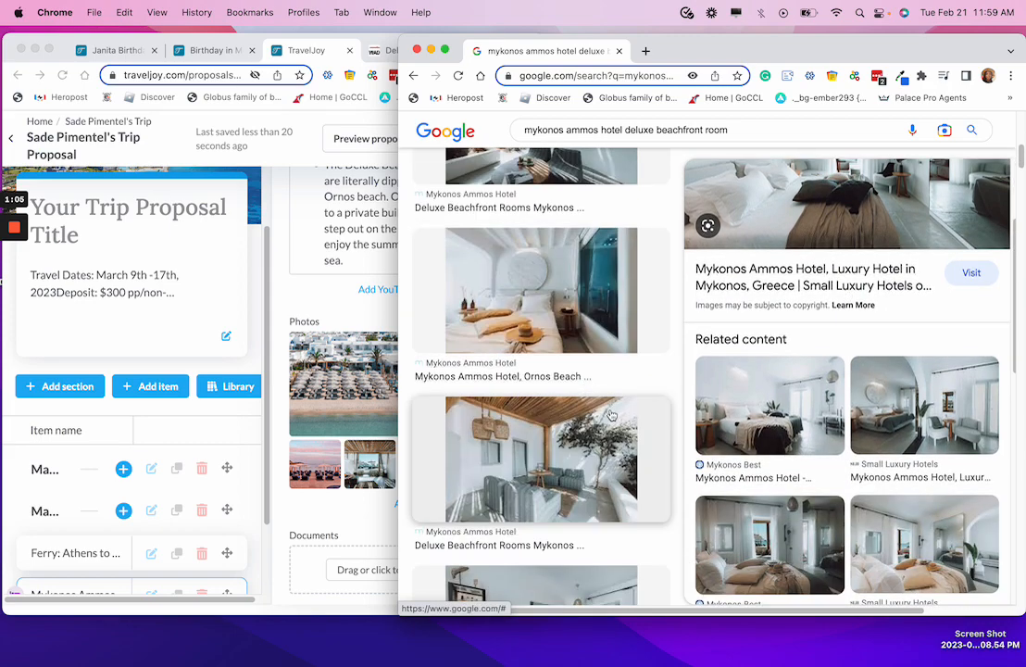
{"action": "scroll", "coordinate": [610, 415], "scroll_direction": "down", "scroll_amount": 6}
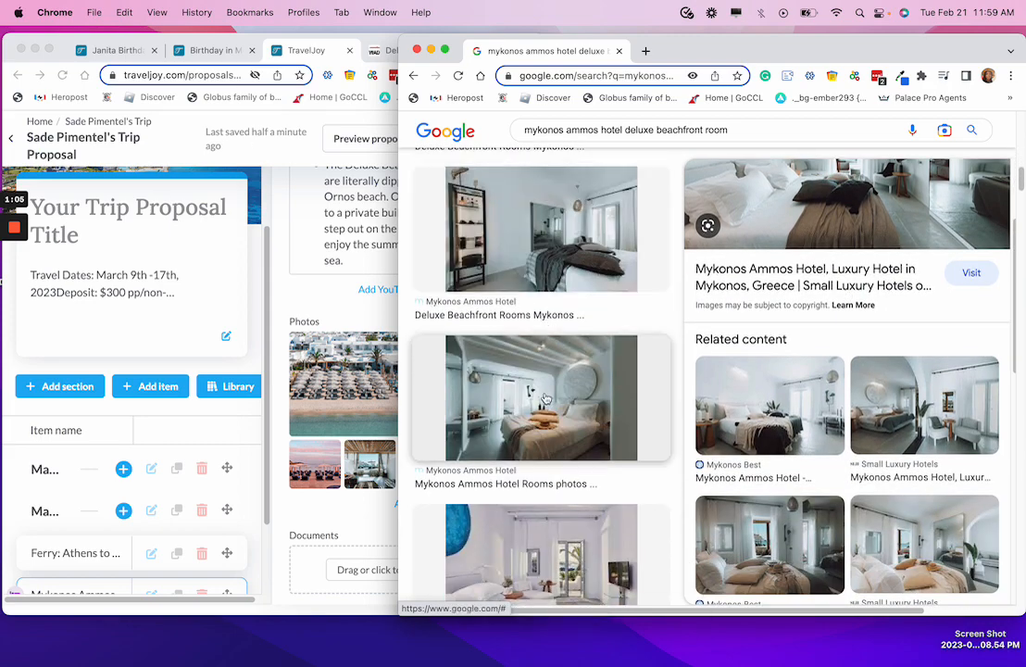
{"action": "left_click", "coordinate": [547, 398]}
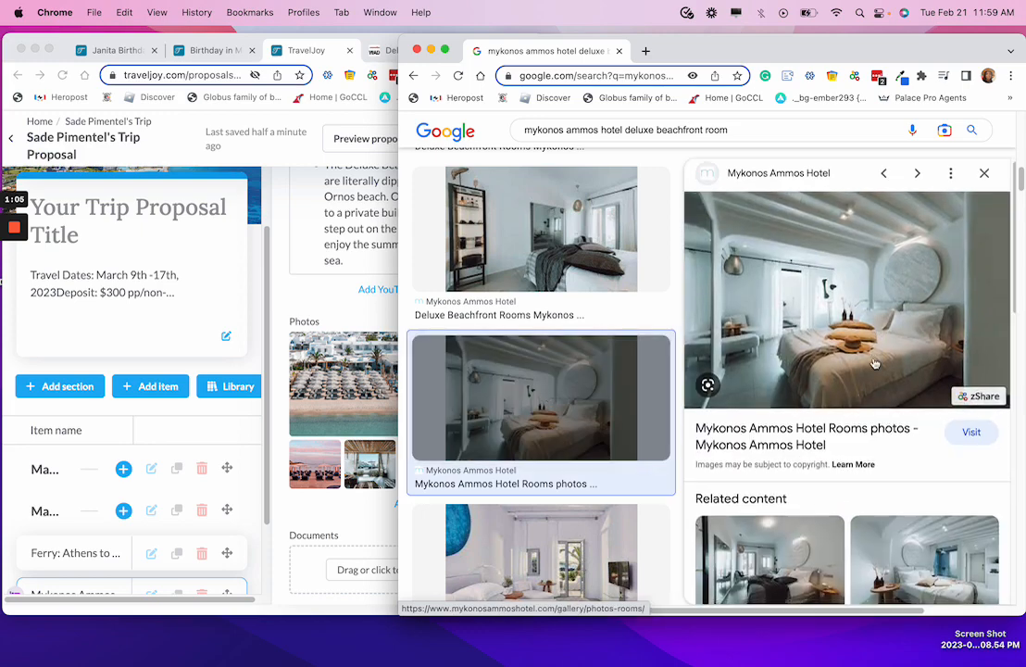
{"action": "scroll", "coordinate": [887, 375], "scroll_direction": "down", "scroll_amount": 5}
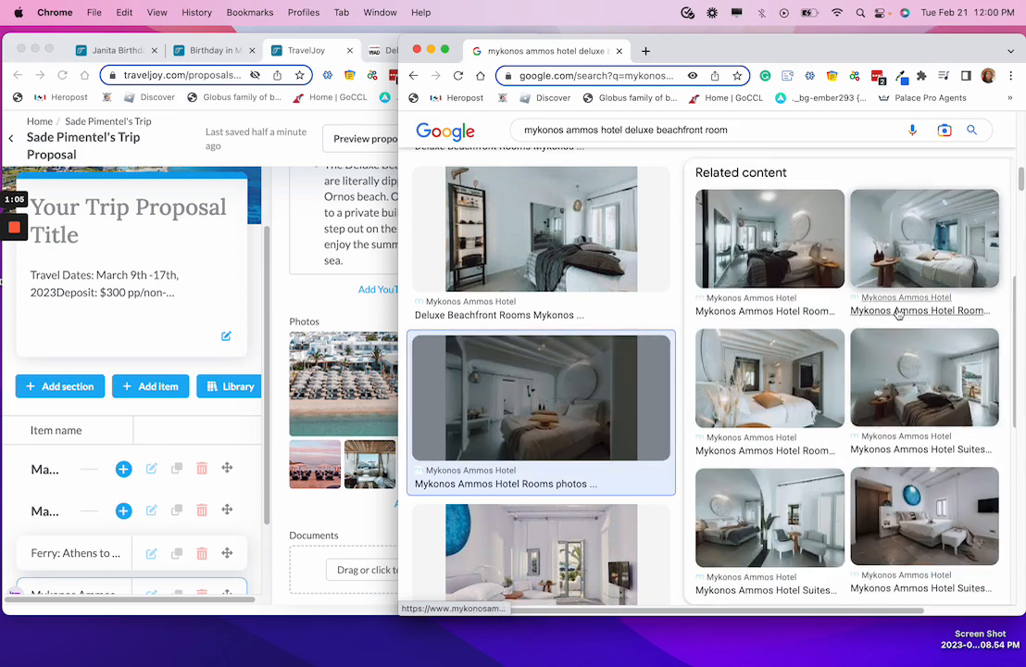
Add the Mykonos Ammos Hotel Suites bedroom photo with the dark pillows to the lodging item and dismiss the Google Lens prompt.
{"action": "left_click", "coordinate": [936, 378]}
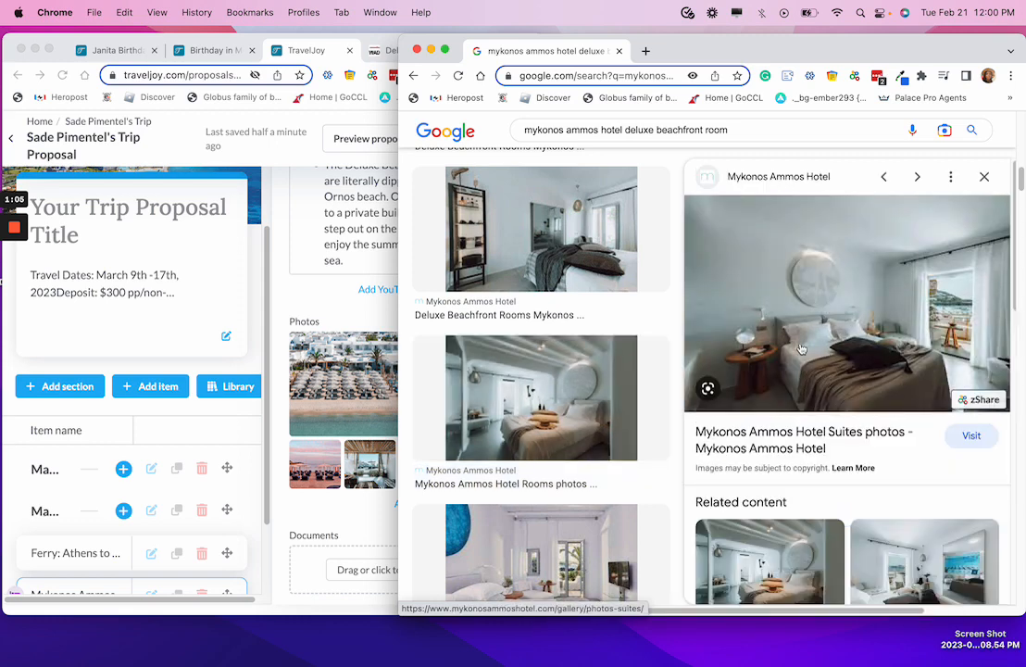
{"action": "scroll", "coordinate": [802, 348], "scroll_direction": "down", "scroll_amount": 1}
{"action": "left_click_drag", "start_coordinate": [783, 260], "coordinate": [417, 477]}
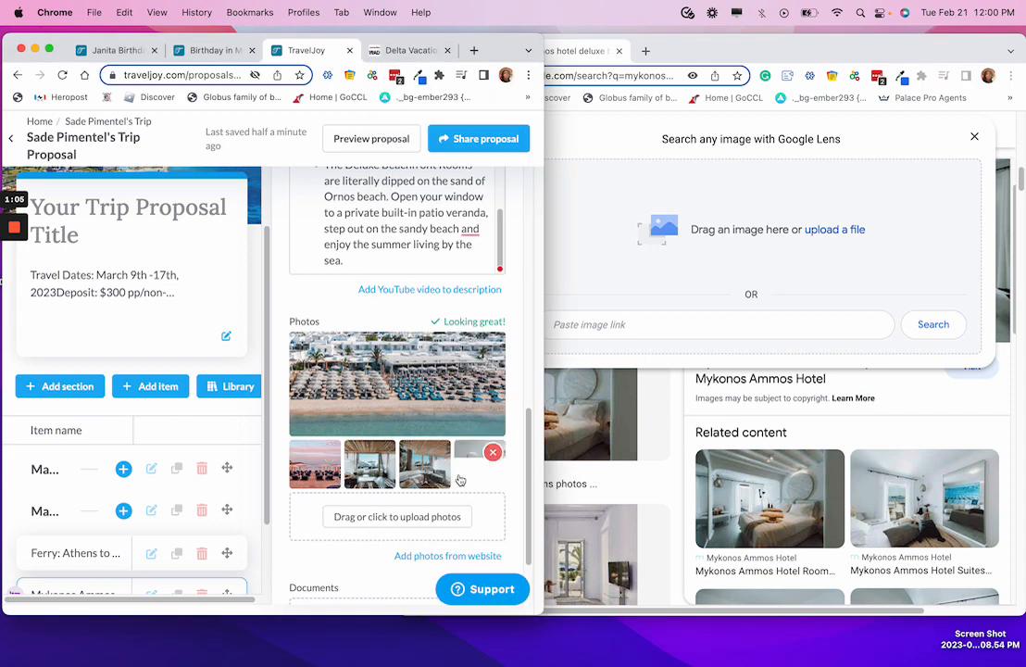
{"action": "left_click", "coordinate": [975, 138]}
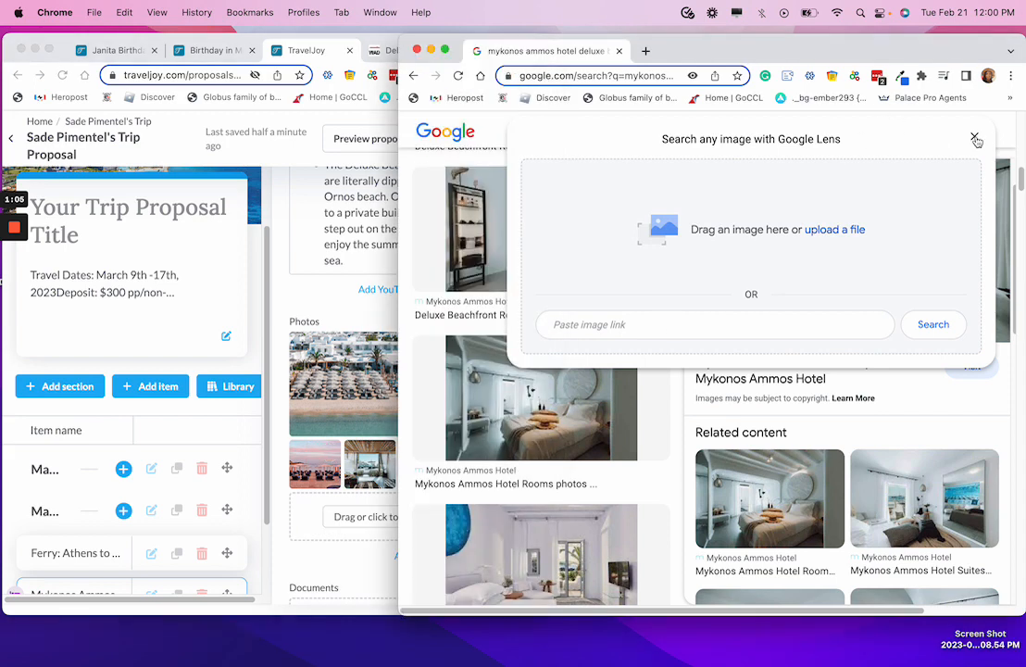
{"action": "left_click", "coordinate": [975, 138]}
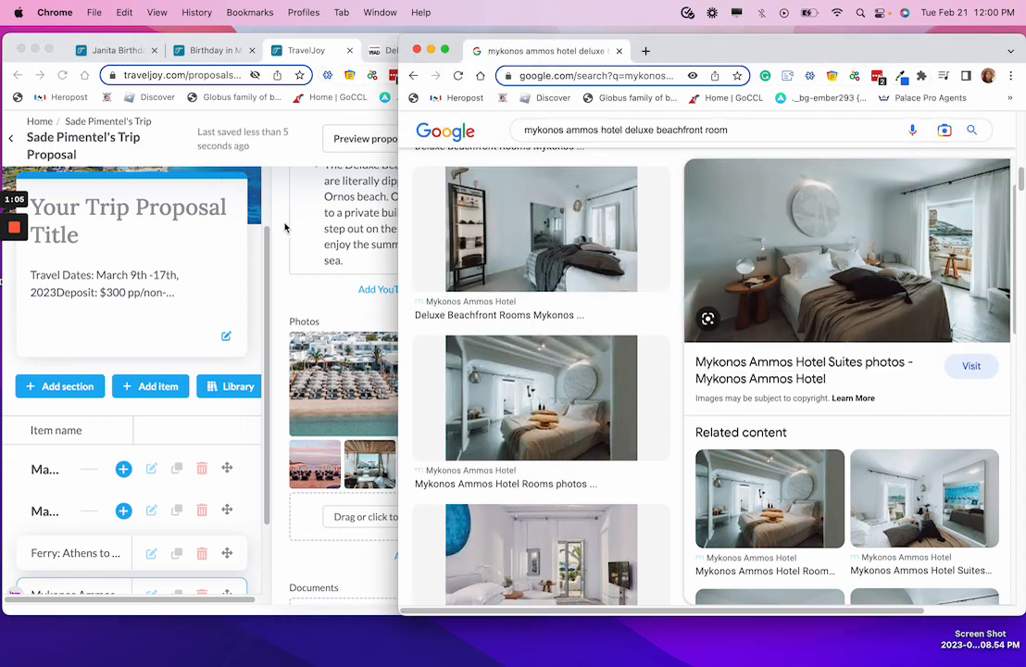
Show the TravelJoy proposal in full screen and review the lodging item's photos and the itinerary list.
{"action": "left_click", "coordinate": [285, 227]}
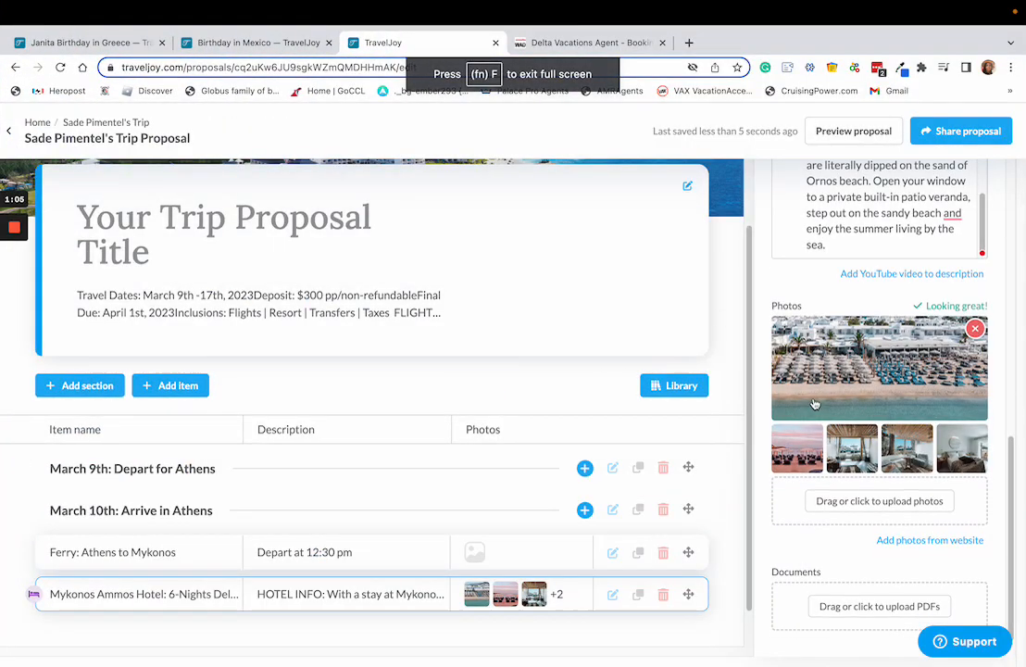
{"action": "scroll", "coordinate": [814, 404], "scroll_direction": "down", "scroll_amount": 1}
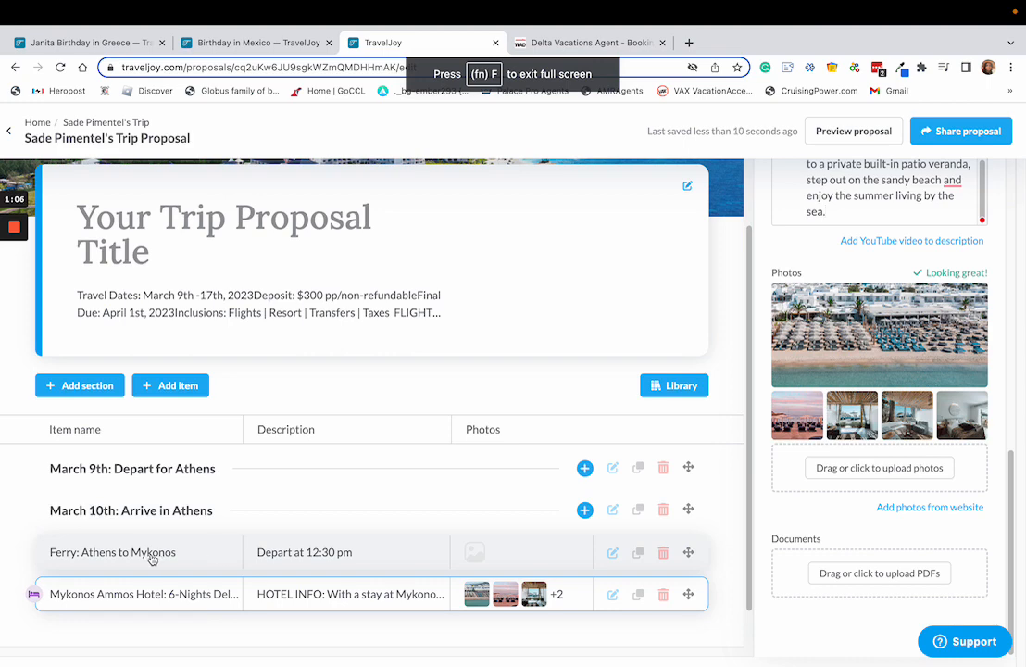
{"action": "scroll", "coordinate": [148, 537], "scroll_direction": "down", "scroll_amount": 1}
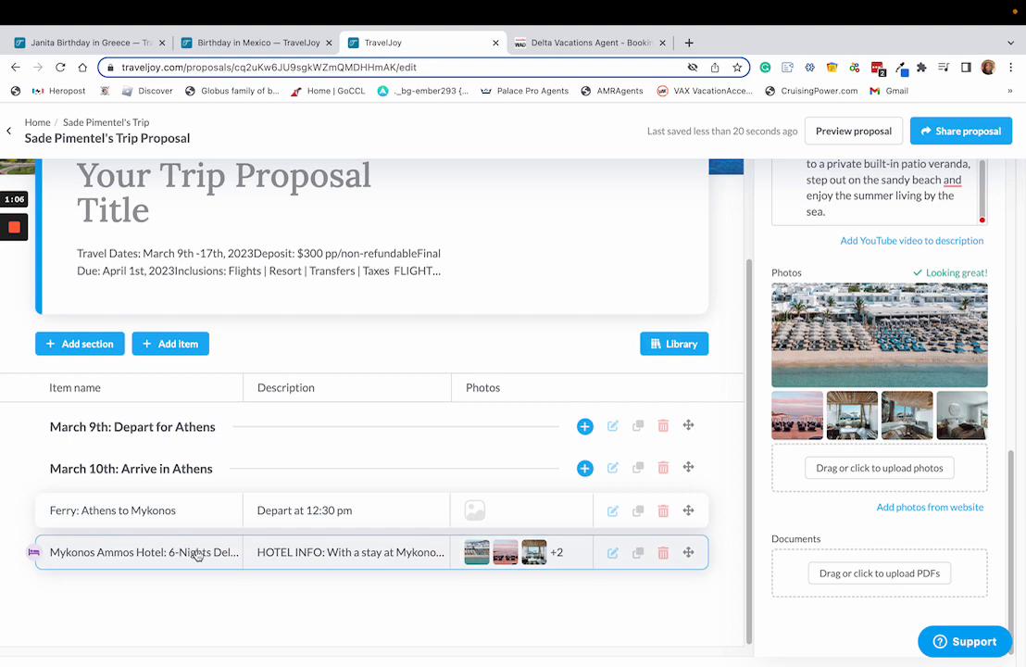
Add two blank sections below the Mykonos Ammos Hotel item and open the first of them for editing.
{"action": "left_click", "coordinate": [89, 349]}
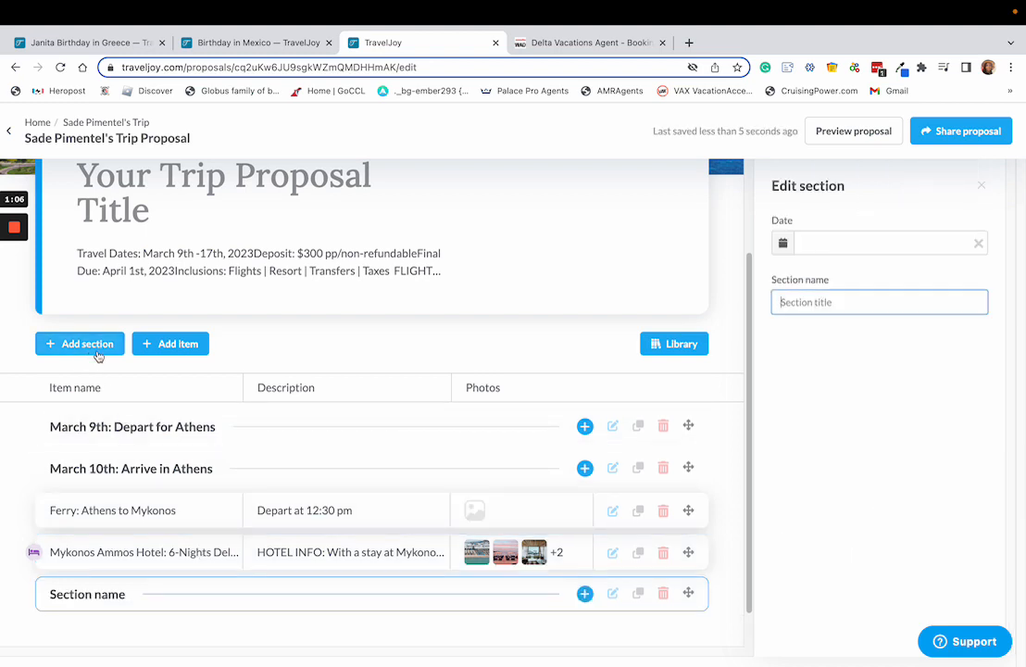
{"action": "left_click", "coordinate": [98, 357]}
{"action": "scroll", "coordinate": [82, 461], "scroll_direction": "down", "scroll_amount": 1}
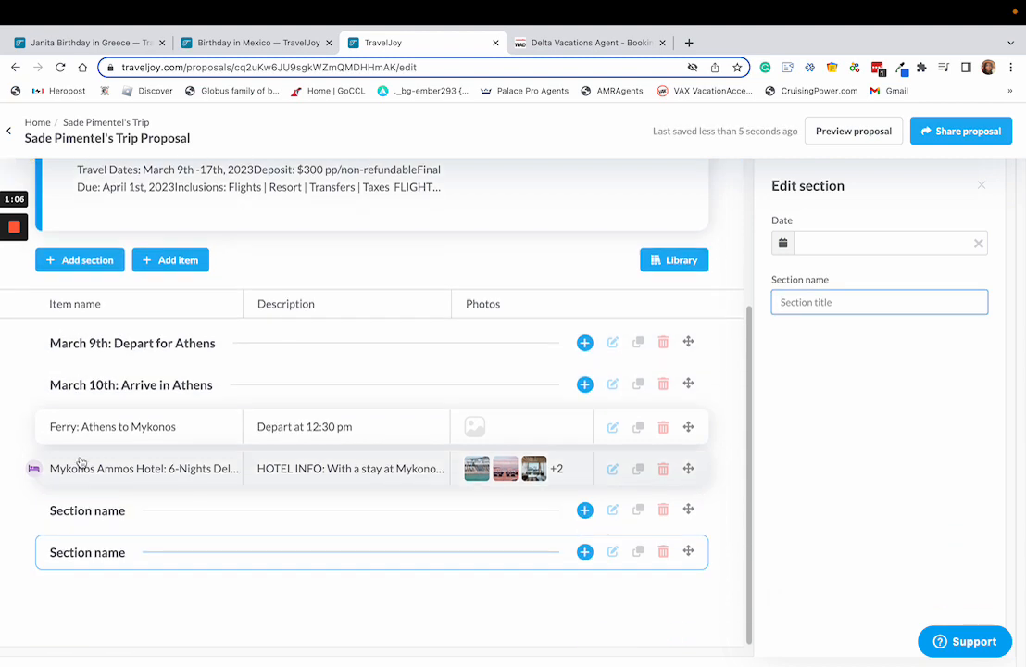
{"action": "left_click", "coordinate": [100, 511]}
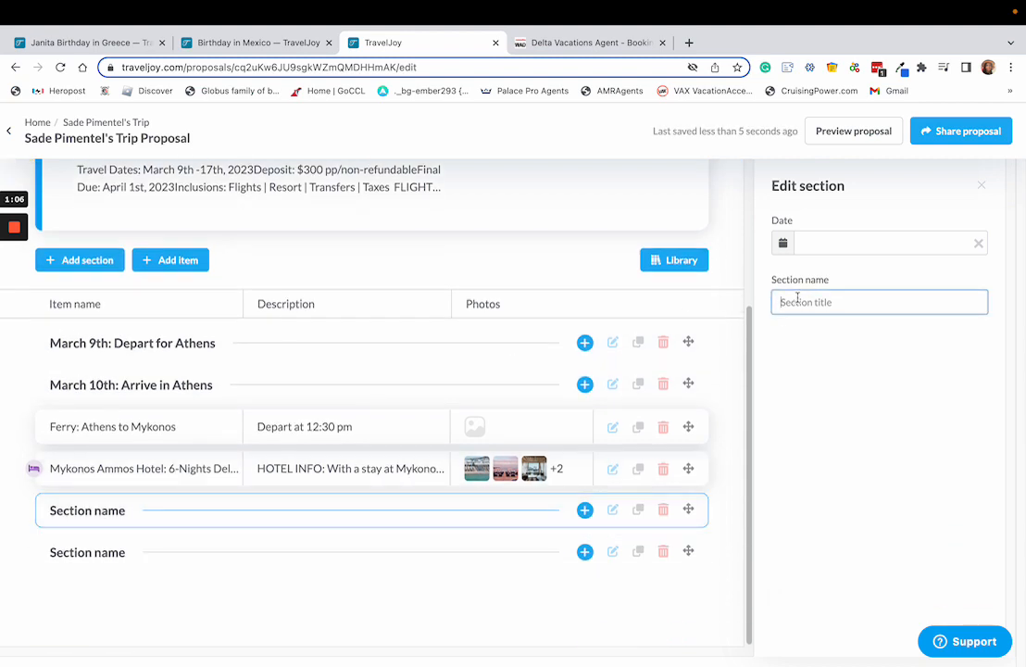
Name the two blank sections "March 11th: Day at Leisure" and "March 12th:".
{"action": "type", "text": "March 11th"}
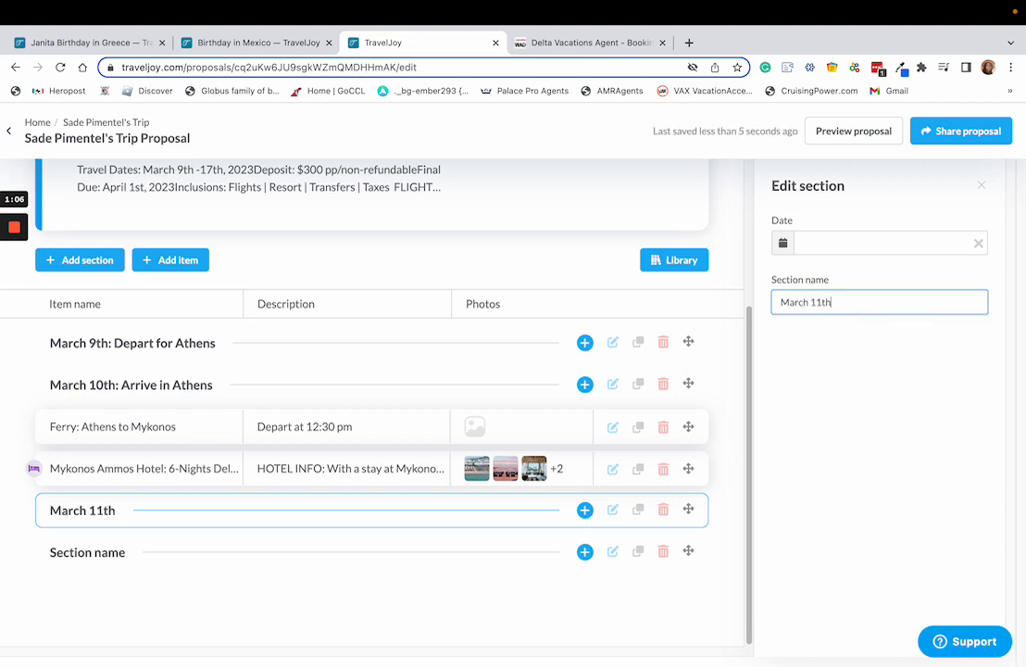
{"action": "type", "text": ": Day  at Leisure"}
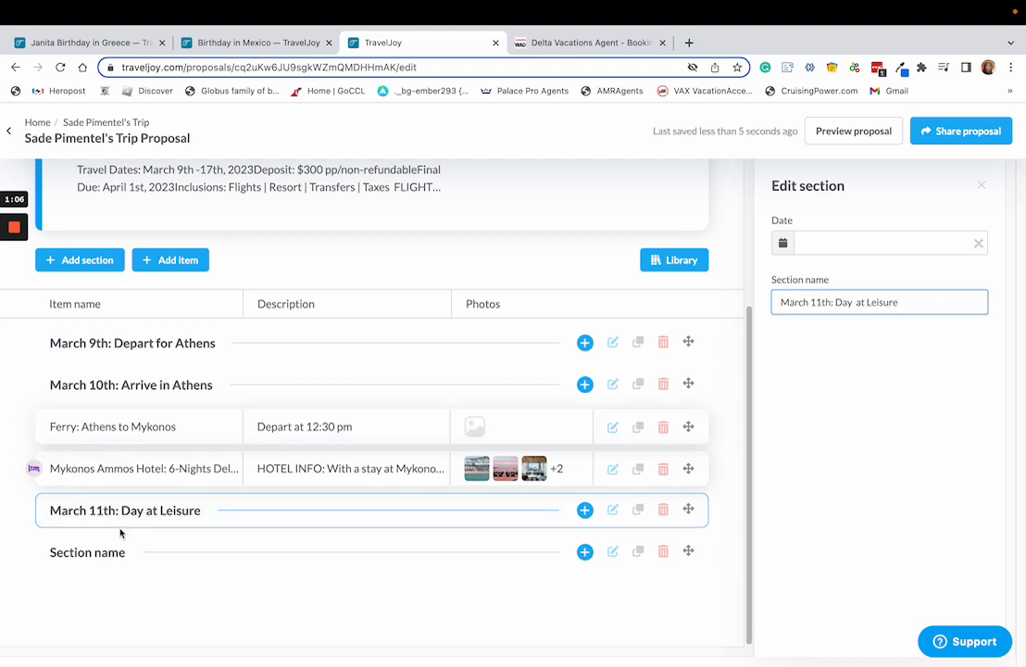
{"action": "left_click", "coordinate": [185, 534]}
{"action": "type", "text": "March 12th:"}
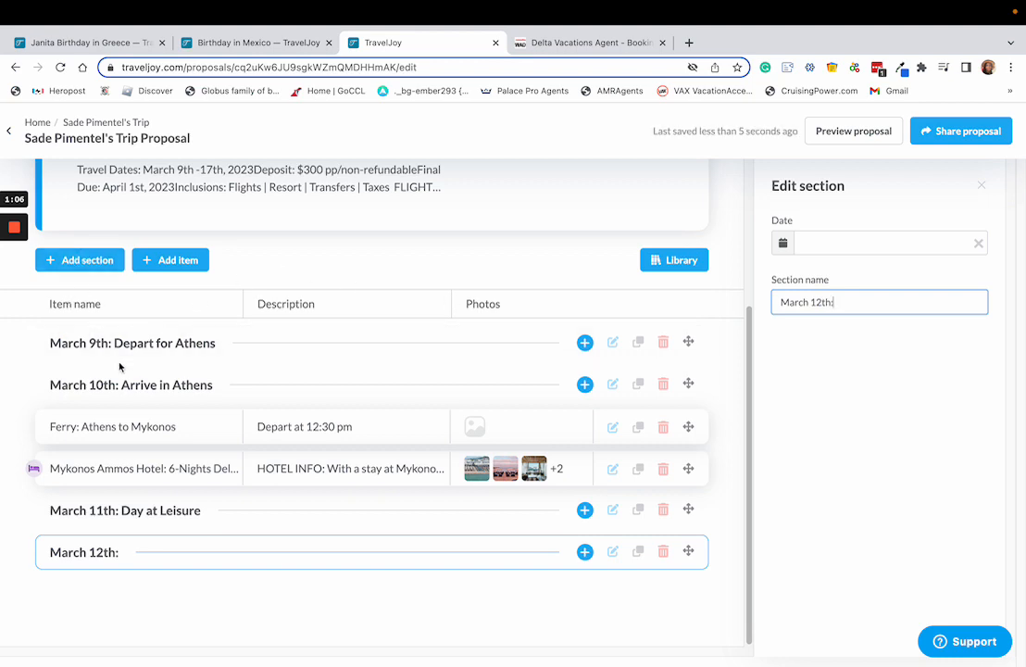
Duplicate the "March 12th:" section twice in the itinerary list.
{"action": "left_click", "coordinate": [639, 554]}
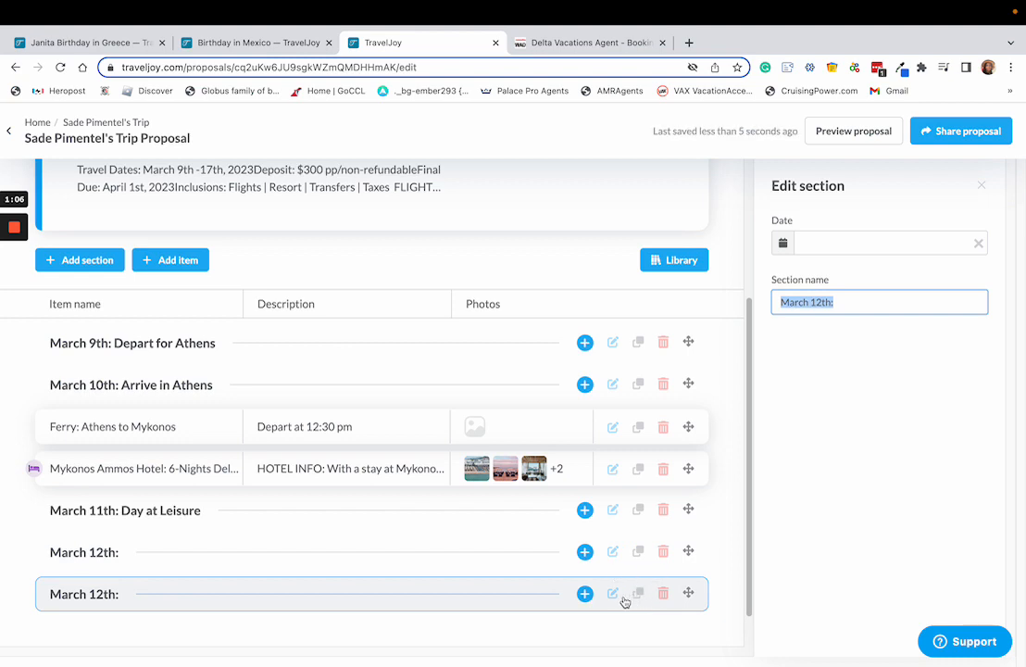
{"action": "left_click", "coordinate": [636, 593]}
{"action": "scroll", "coordinate": [556, 556], "scroll_direction": "down", "scroll_amount": 1}
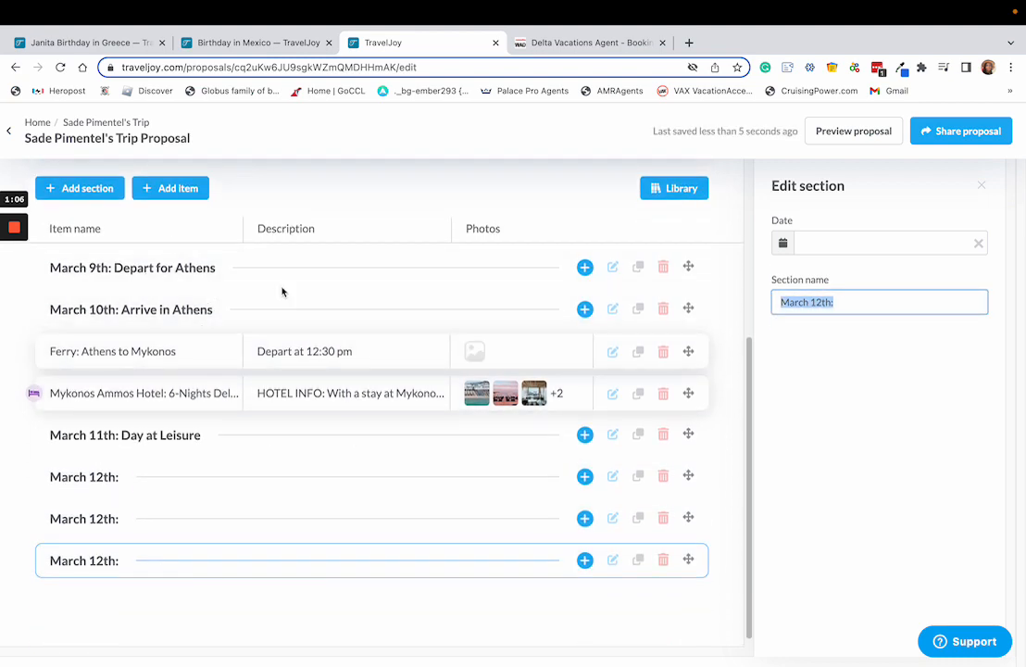
{"action": "scroll", "coordinate": [207, 278], "scroll_direction": "up", "scroll_amount": 3}
{"action": "scroll", "coordinate": [252, 337], "scroll_direction": "down", "scroll_amount": 3}
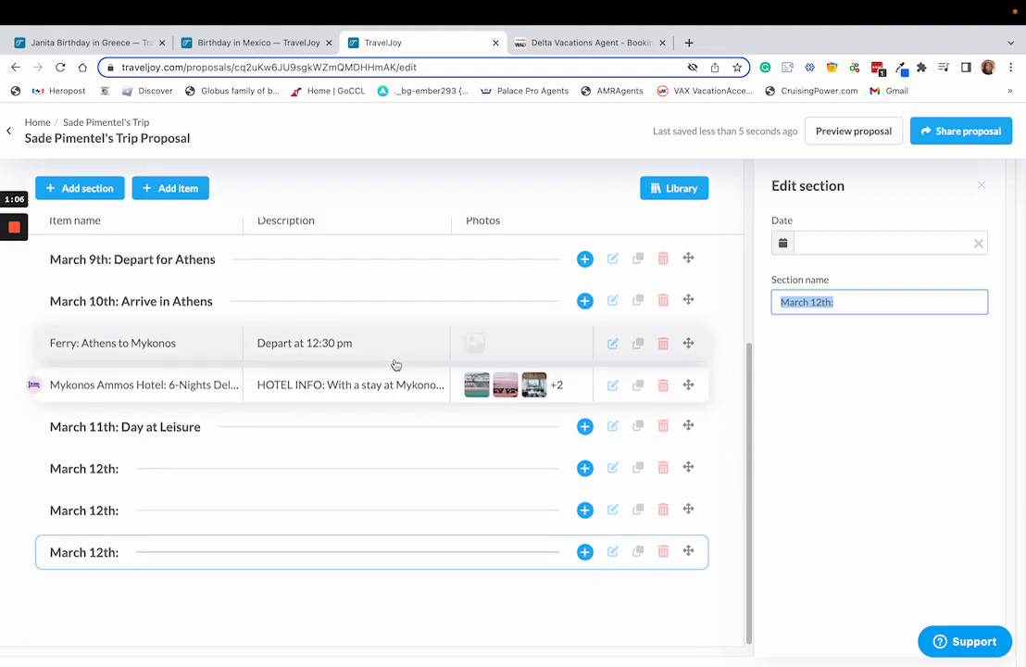
Rename the middle of the three "March 12th:" sections as "March 14th:".
{"action": "left_click", "coordinate": [431, 519]}
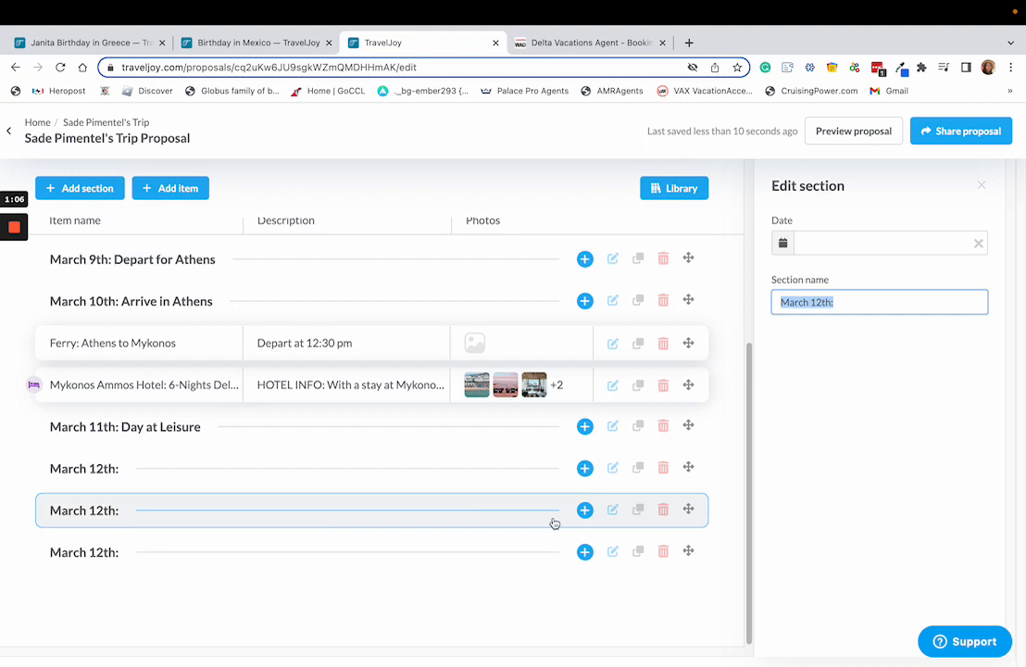
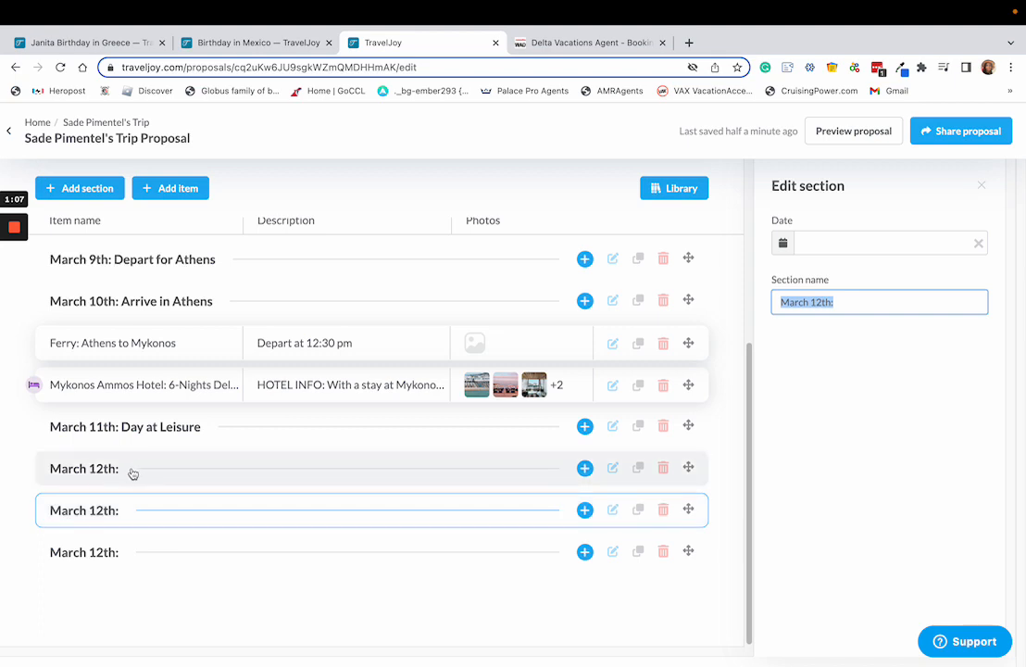
{"action": "left_click", "coordinate": [105, 517]}
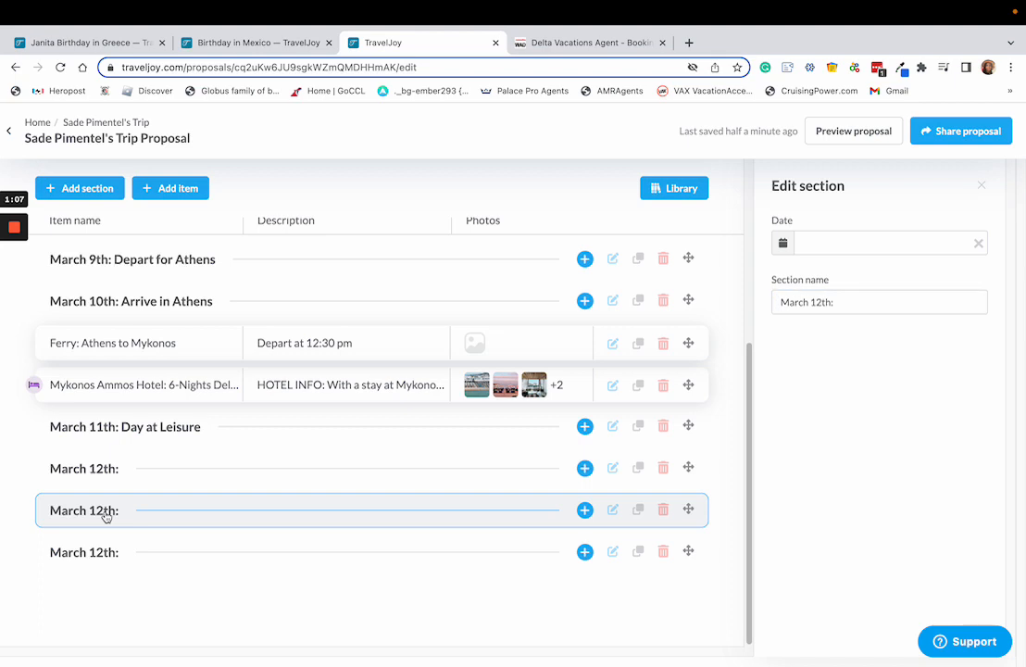
{"action": "left_click", "coordinate": [840, 302]}
{"action": "key", "text": "Left"}
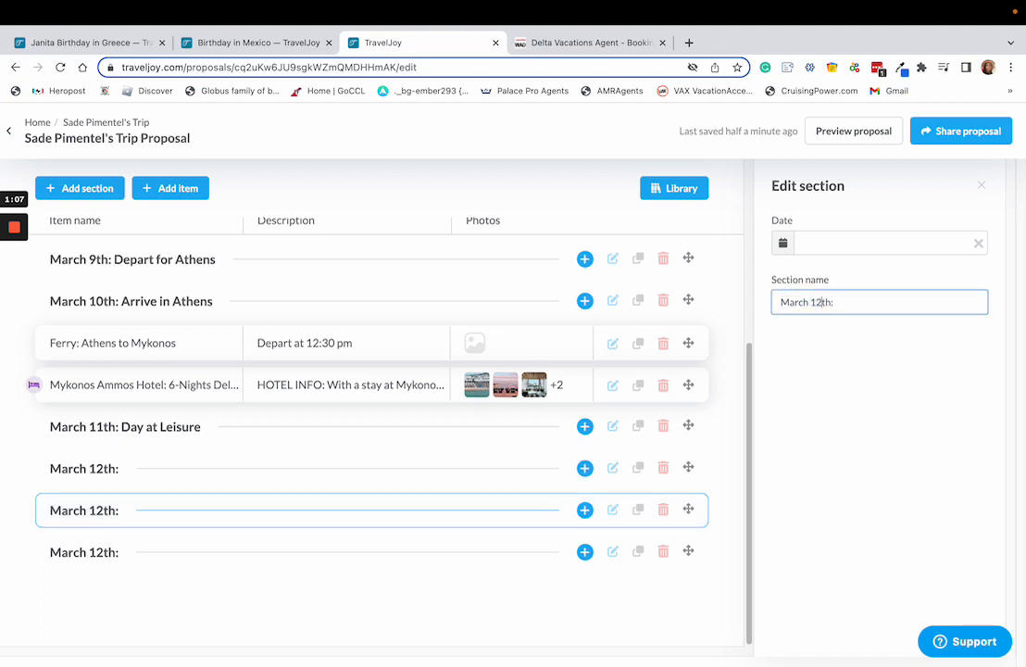
{"action": "key", "text": "Delete"}
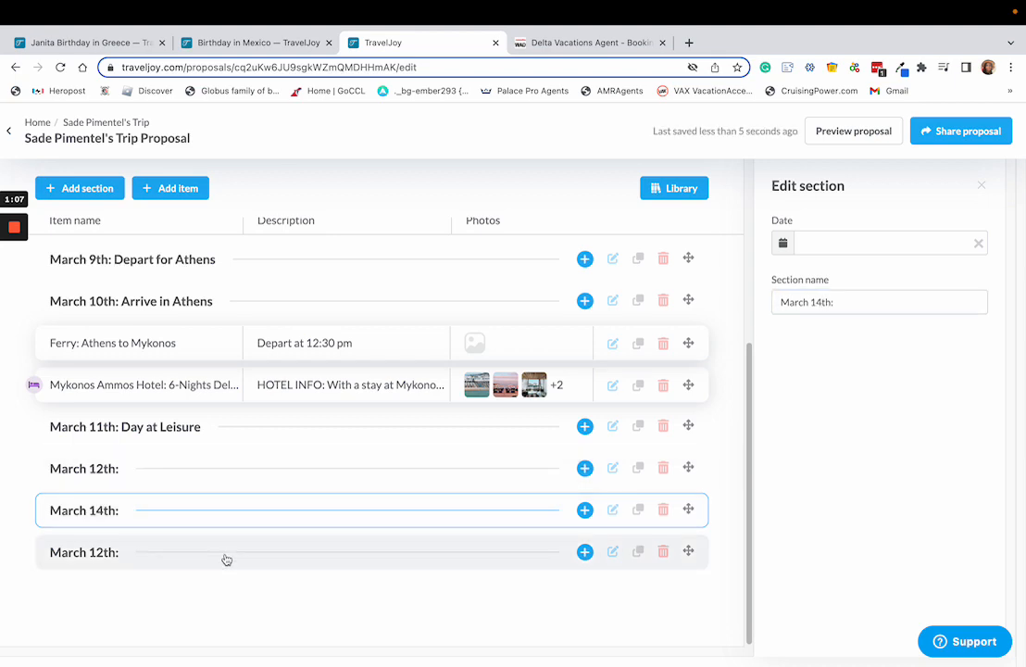
Rename the last "March 12th:" section as "March 15th:".
{"action": "left_click", "coordinate": [224, 554]}
{"action": "left_click", "coordinate": [820, 302]}
{"action": "key", "text": "BackSpace"}
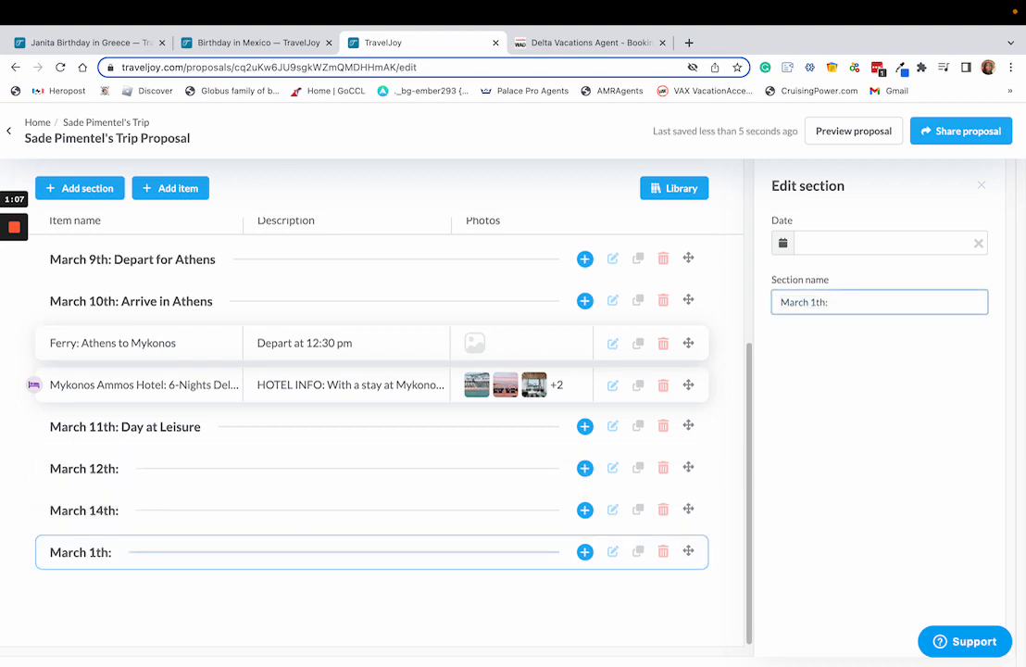
{"action": "type", "text": "5"}
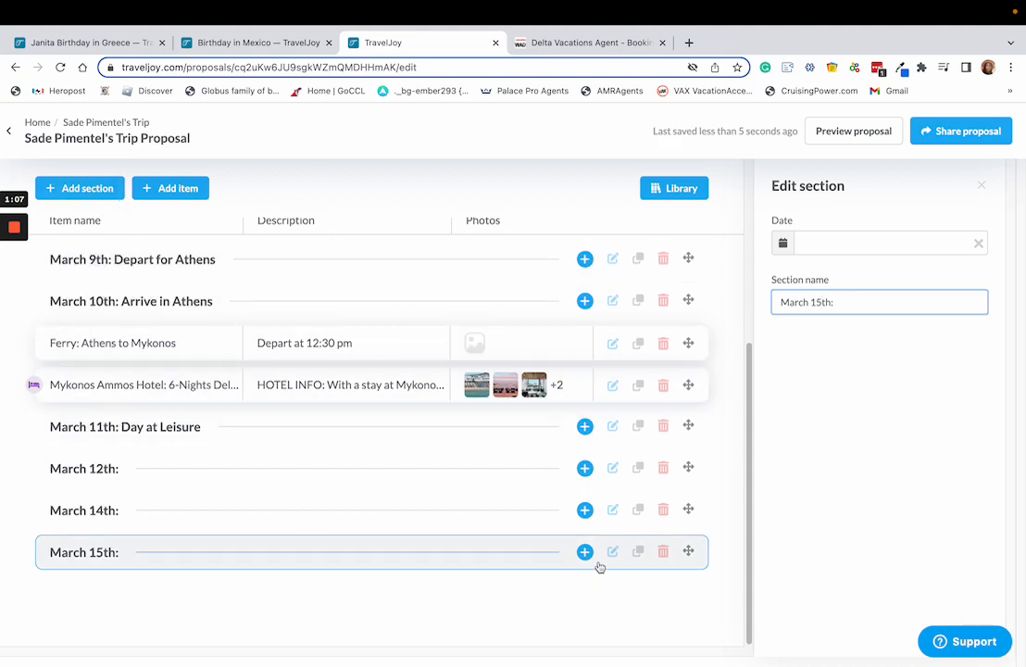
Duplicate the "March 15th:" section and name the copy "March 16th: Ferry Mykonos to Athens".
{"action": "left_click", "coordinate": [638, 551]}
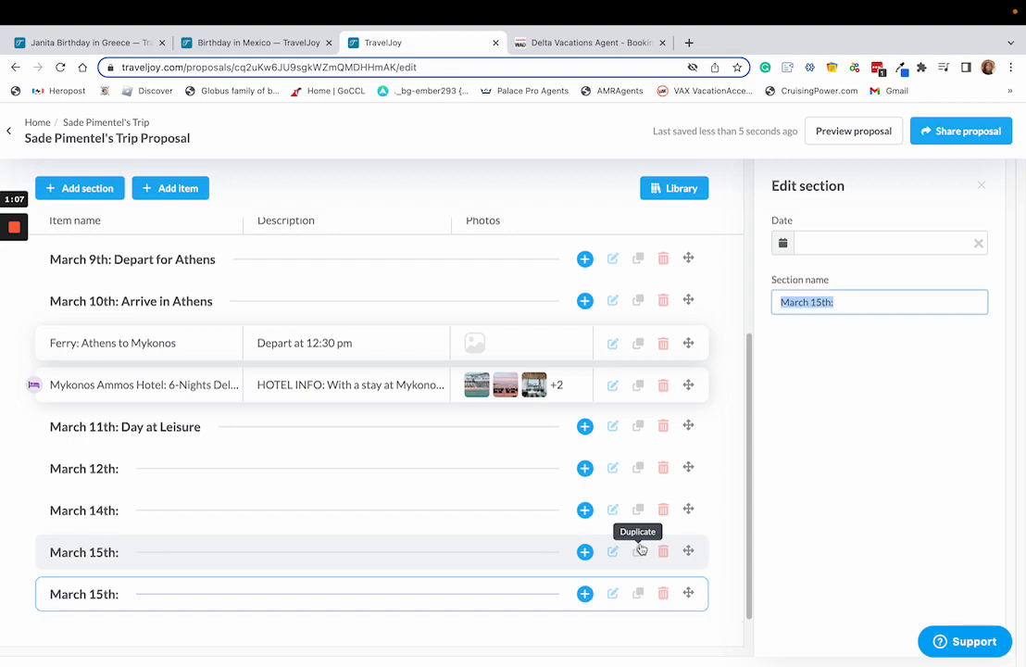
{"action": "left_click", "coordinate": [821, 302]}
{"action": "key", "text": "BackSpace"}
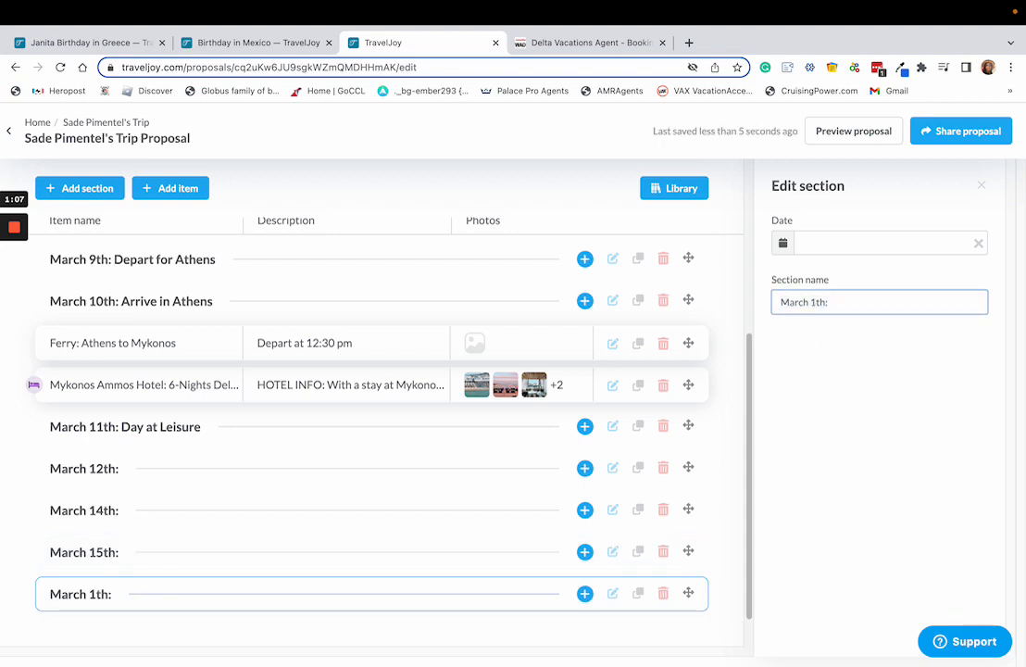
{"action": "type", "text": "6th: Ferry"}
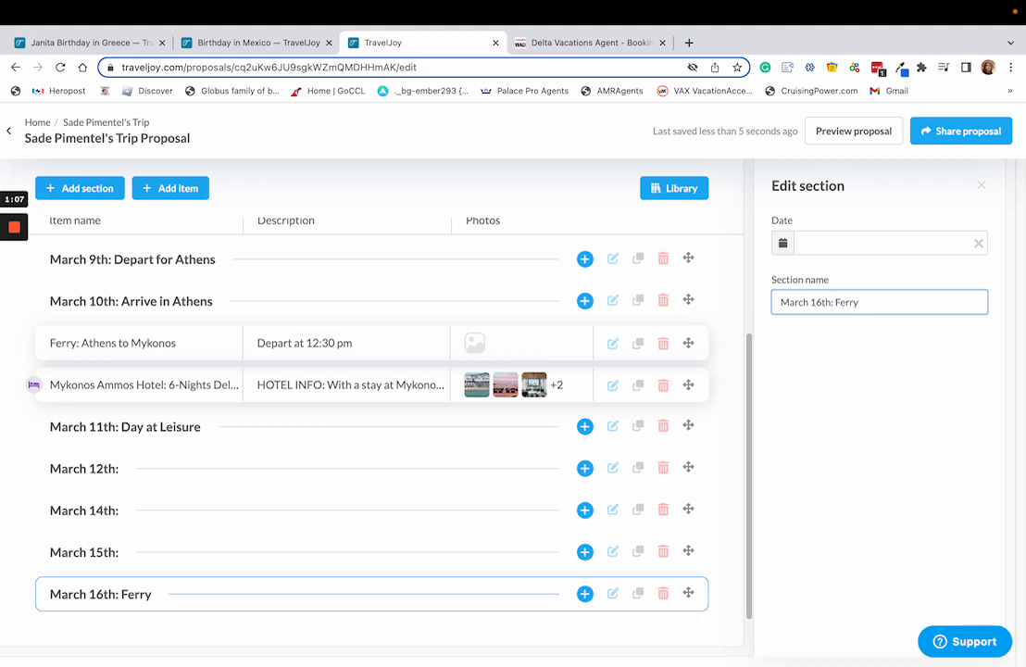
{"action": "type", "text": " Mykonos"}
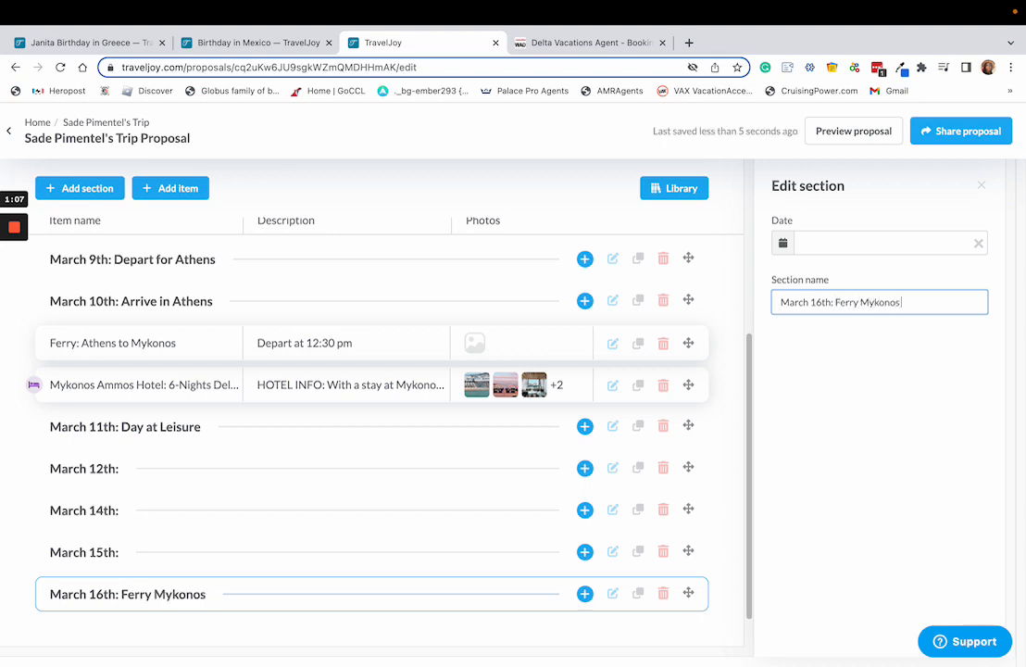
{"action": "type", "text": " to Athens"}
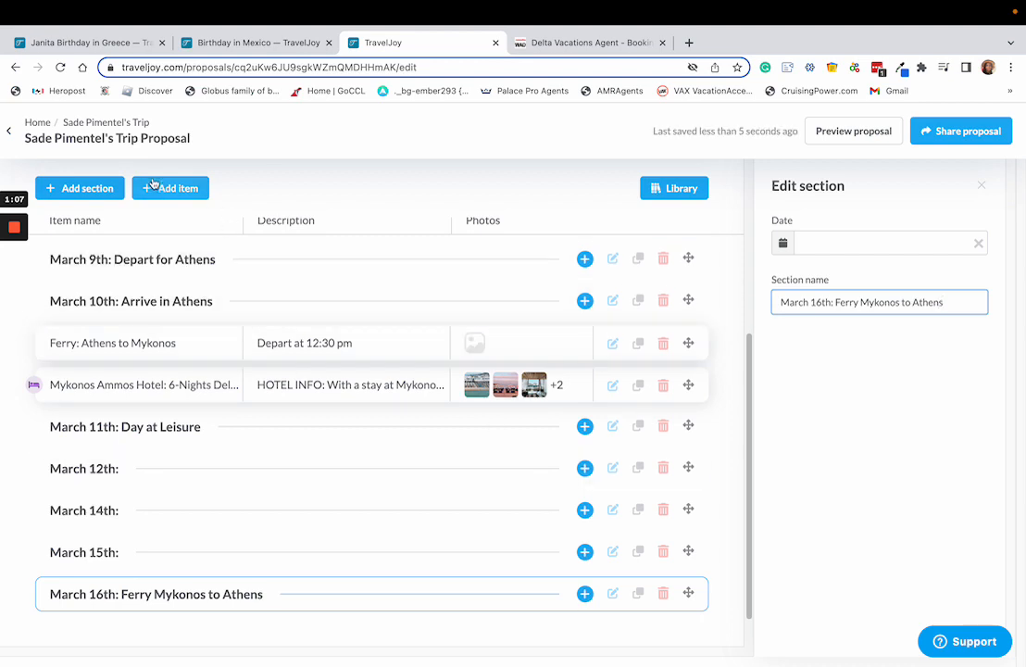
Add a lodging item below the "March 16th: Ferry Mykonos to Athens" section.
{"action": "left_click", "coordinate": [155, 185]}
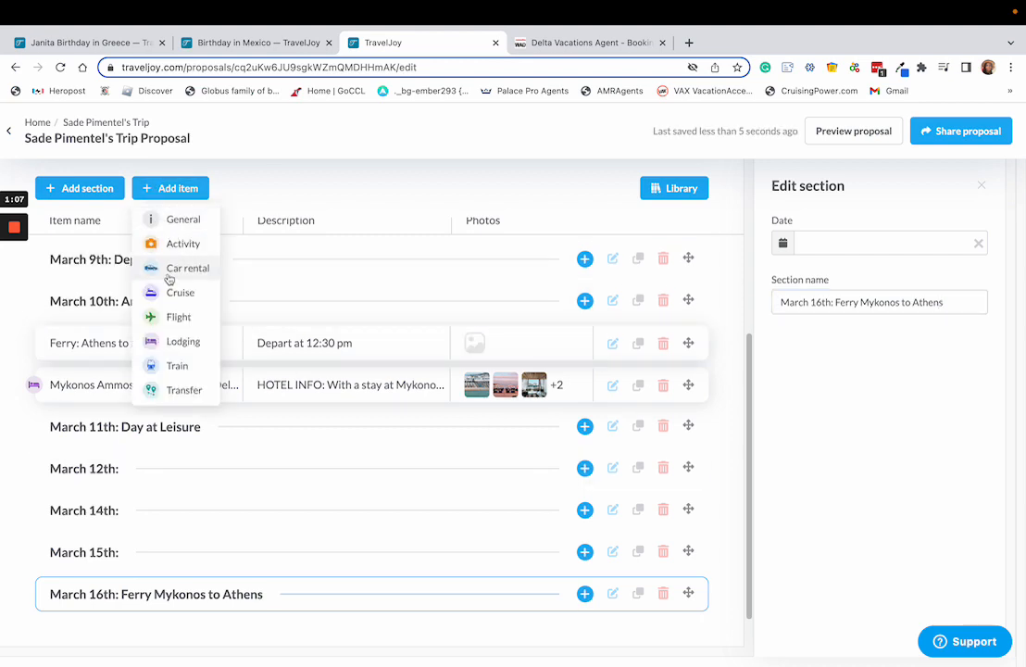
{"action": "left_click", "coordinate": [169, 343]}
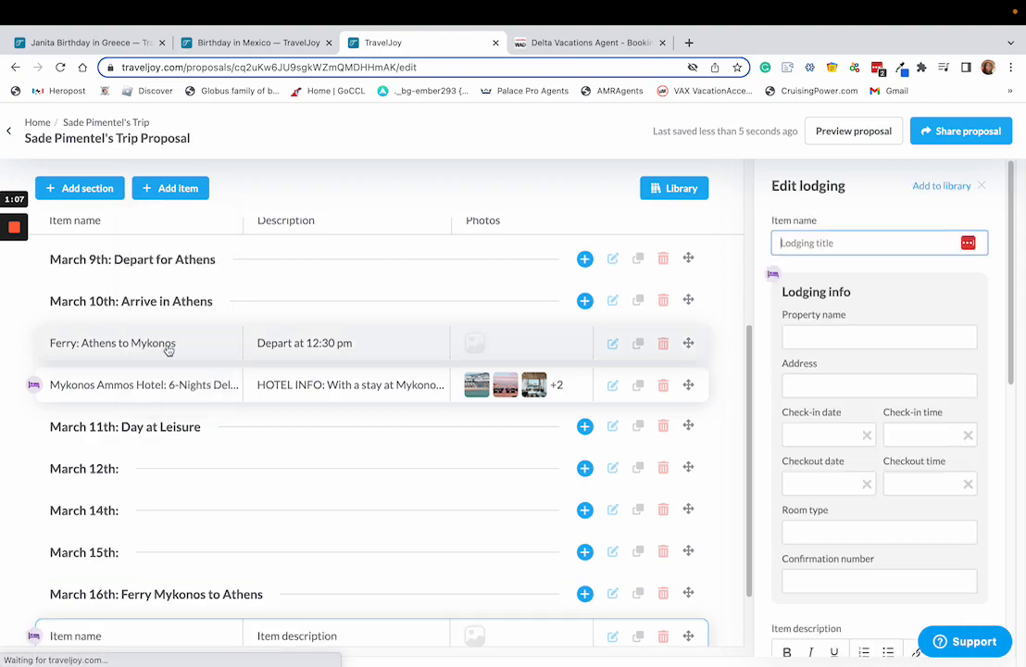
Switch to the Delta Vacations booking page, close the hotel details, and review the hotel list and the return flight's departure time.
{"action": "left_click", "coordinate": [565, 46]}
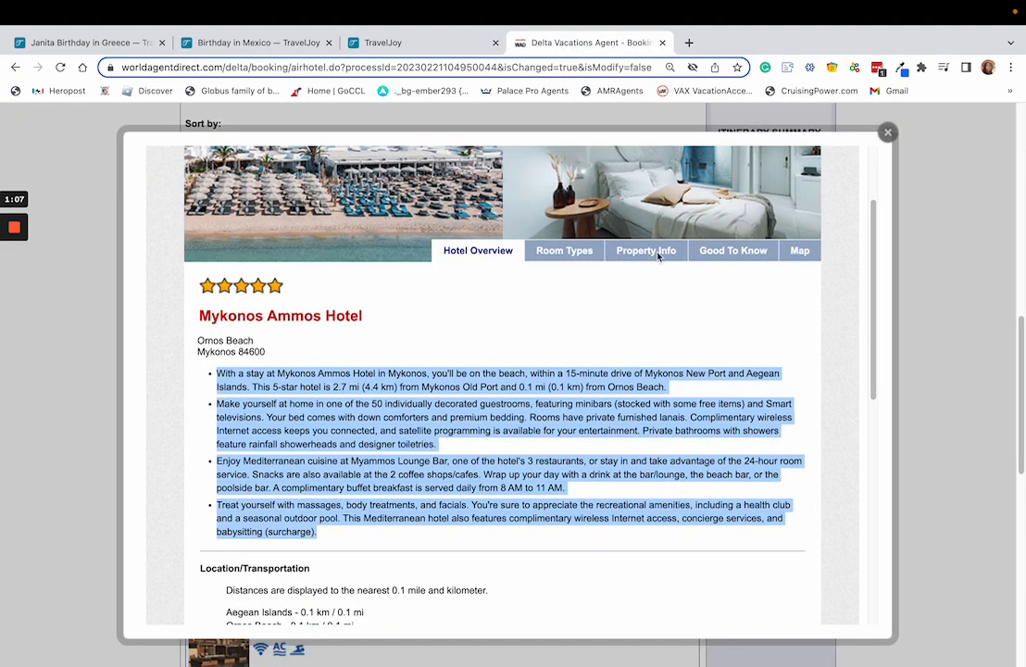
{"action": "scroll", "coordinate": [801, 174], "scroll_direction": "down", "scroll_amount": 3}
{"action": "left_click", "coordinate": [887, 133]}
{"action": "scroll", "coordinate": [528, 365], "scroll_direction": "down", "scroll_amount": 10}
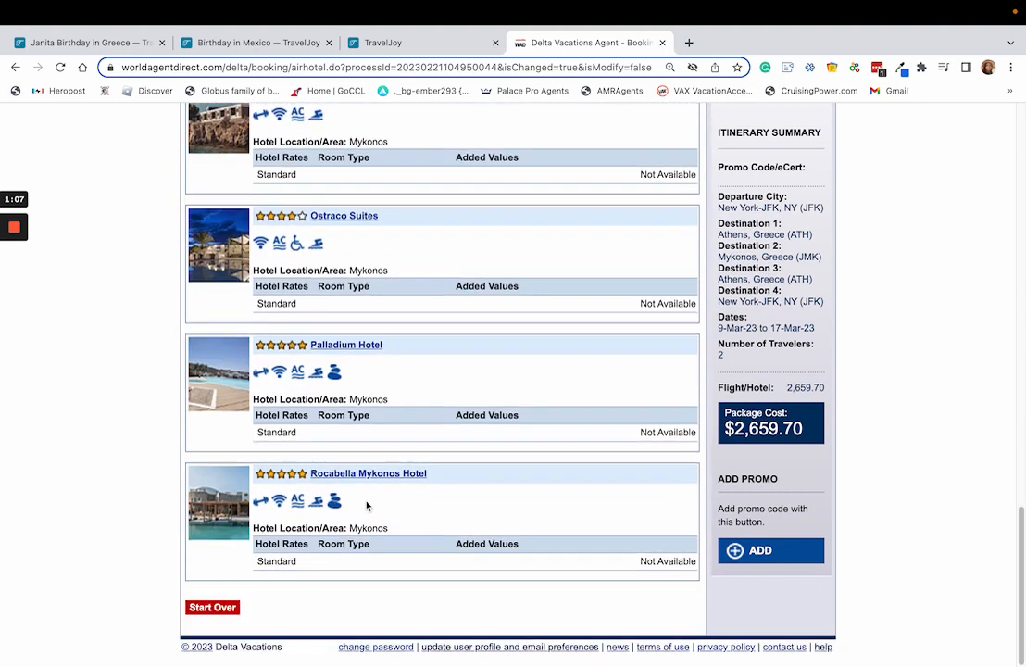
{"action": "scroll", "coordinate": [403, 474], "scroll_direction": "up", "scroll_amount": 3}
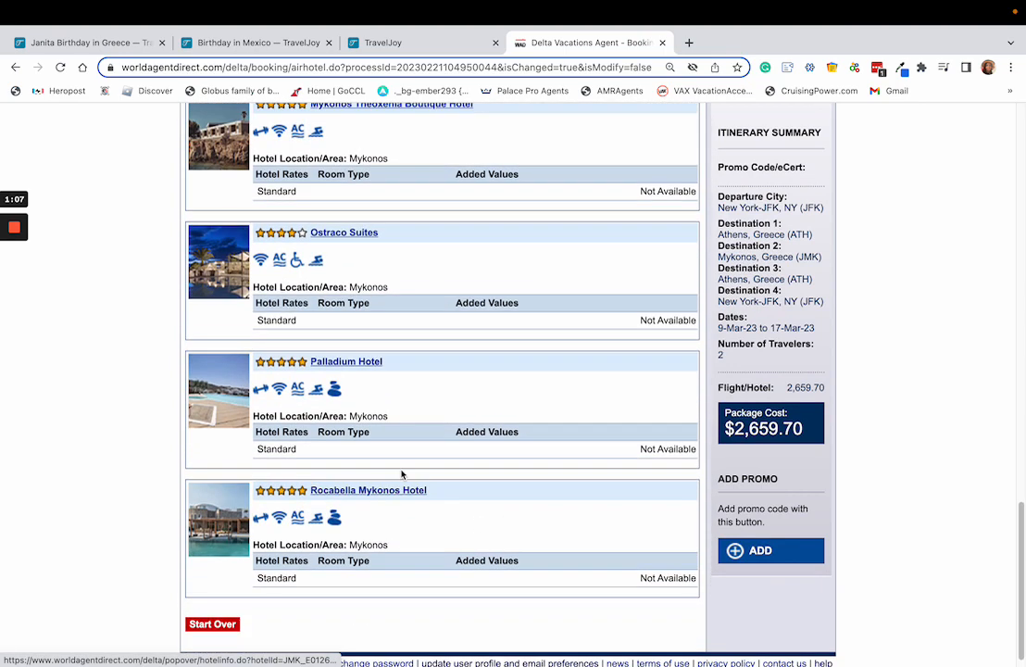
{"action": "scroll", "coordinate": [628, 238], "scroll_direction": "up", "scroll_amount": 6}
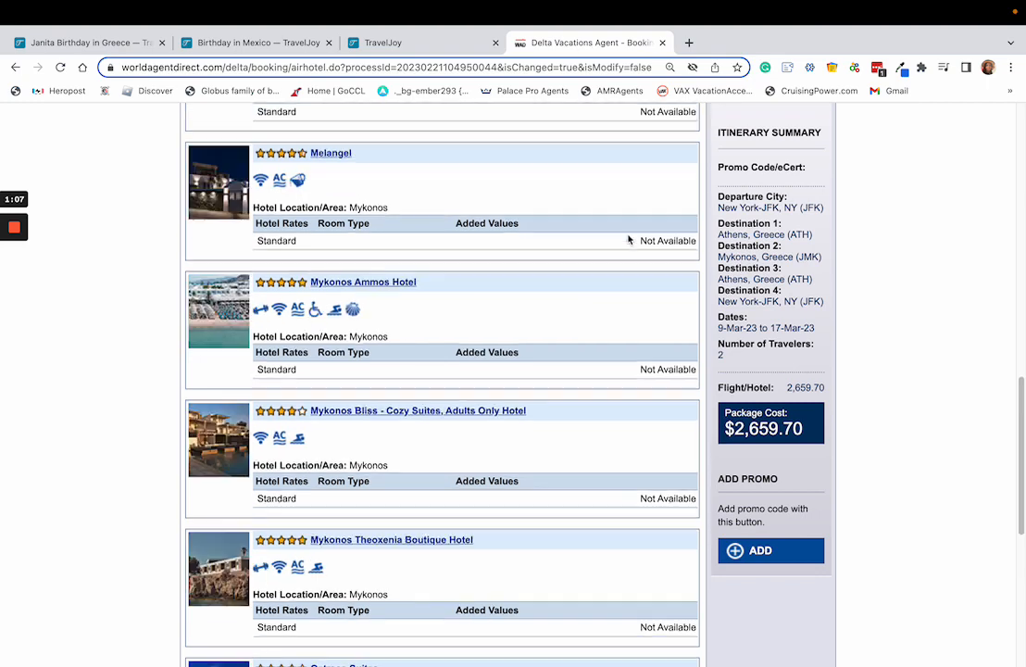
{"action": "scroll", "coordinate": [417, 329], "scroll_direction": "up", "scroll_amount": 2}
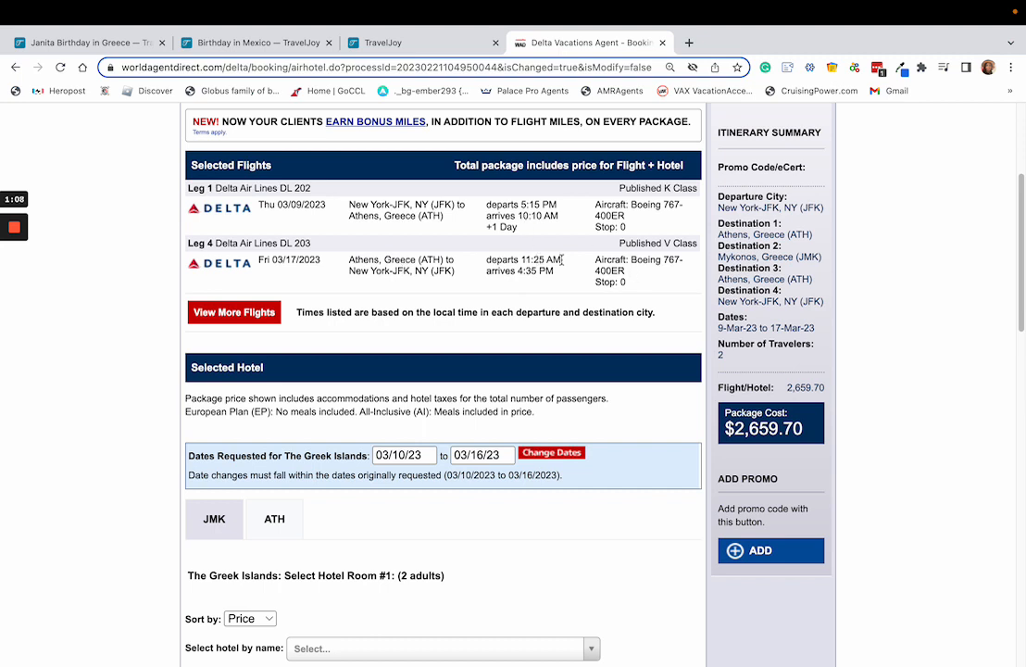
{"action": "left_click_drag", "start_coordinate": [560, 259], "coordinate": [516, 260]}
Search Google in a new tab for "sofitel athens airport" and copy the hotel's name from the results.
{"action": "left_click", "coordinate": [688, 43]}
{"action": "type", "text": "sofi"}
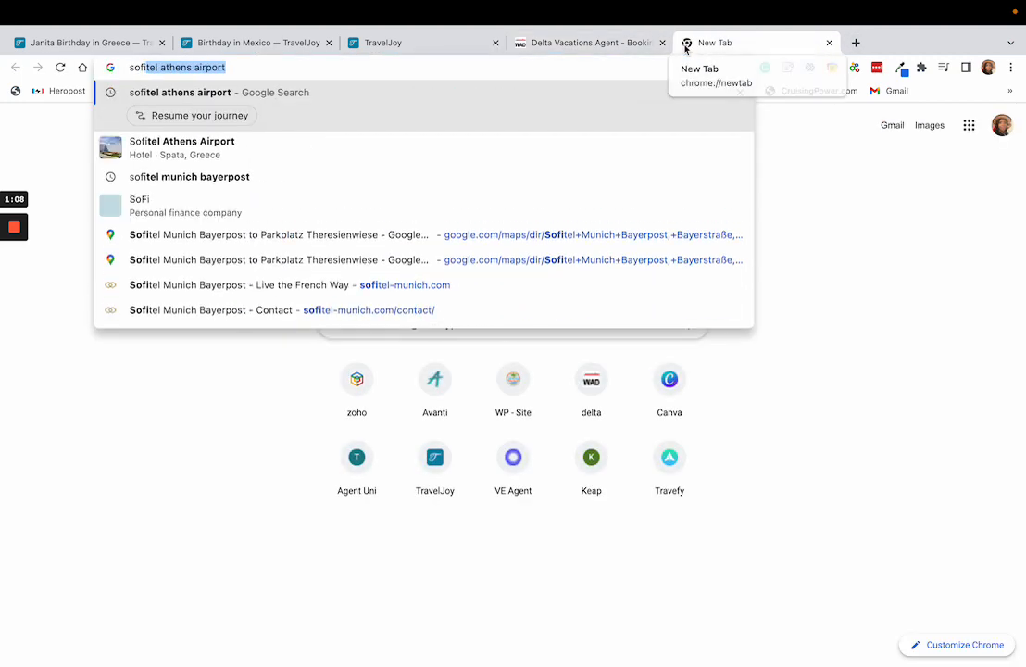
{"action": "key", "text": "Return"}
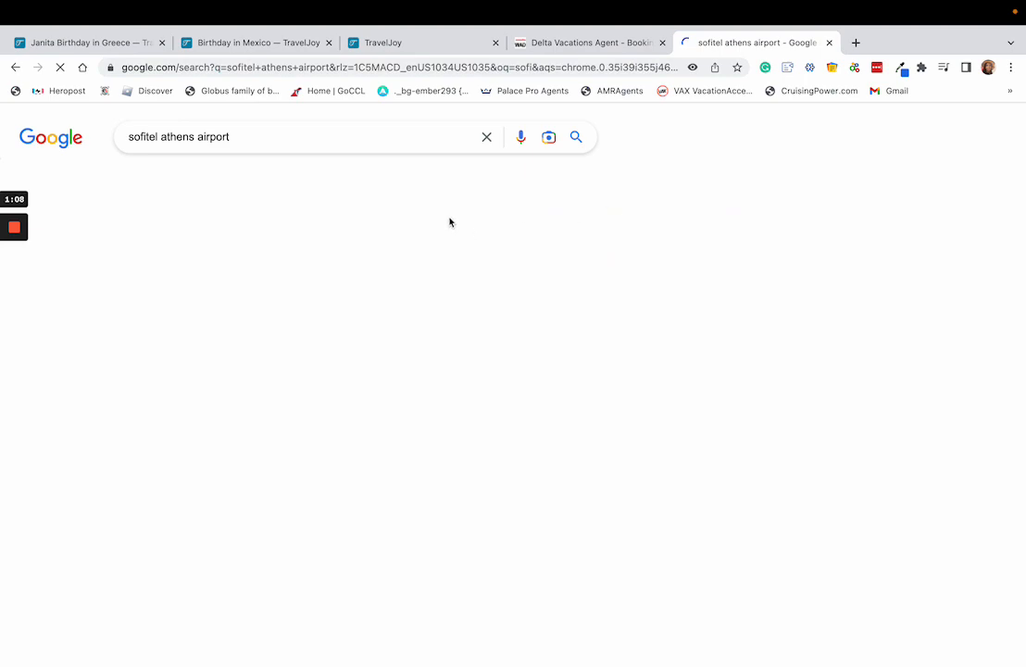
{"action": "triple_click", "coordinate": [210, 139]}
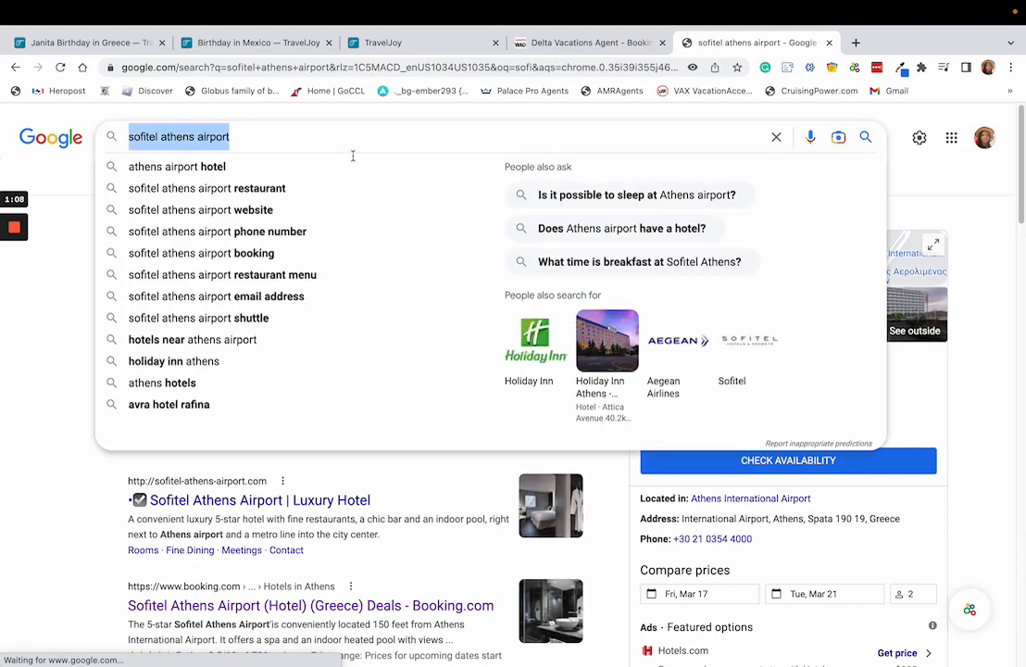
{"action": "triple_click", "coordinate": [792, 369]}
{"action": "key", "text": "super+c"}
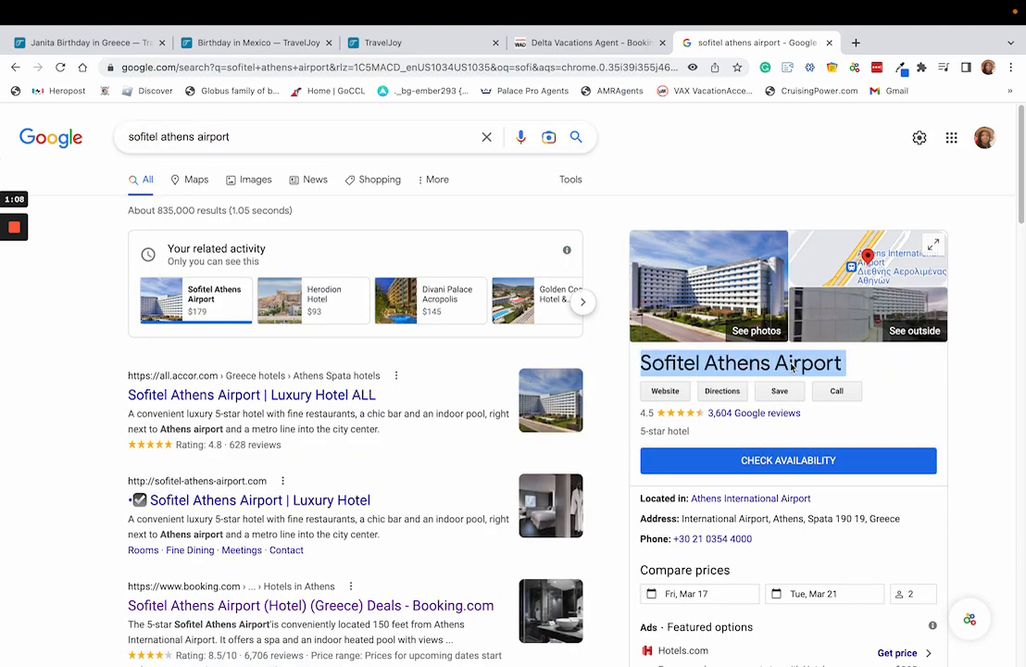
Return to the TravelJoy proposal and name the new lodging item "Sofitel Athens Airport" using the copied text.
{"action": "left_click", "coordinate": [413, 46]}
{"action": "left_click", "coordinate": [836, 223]}
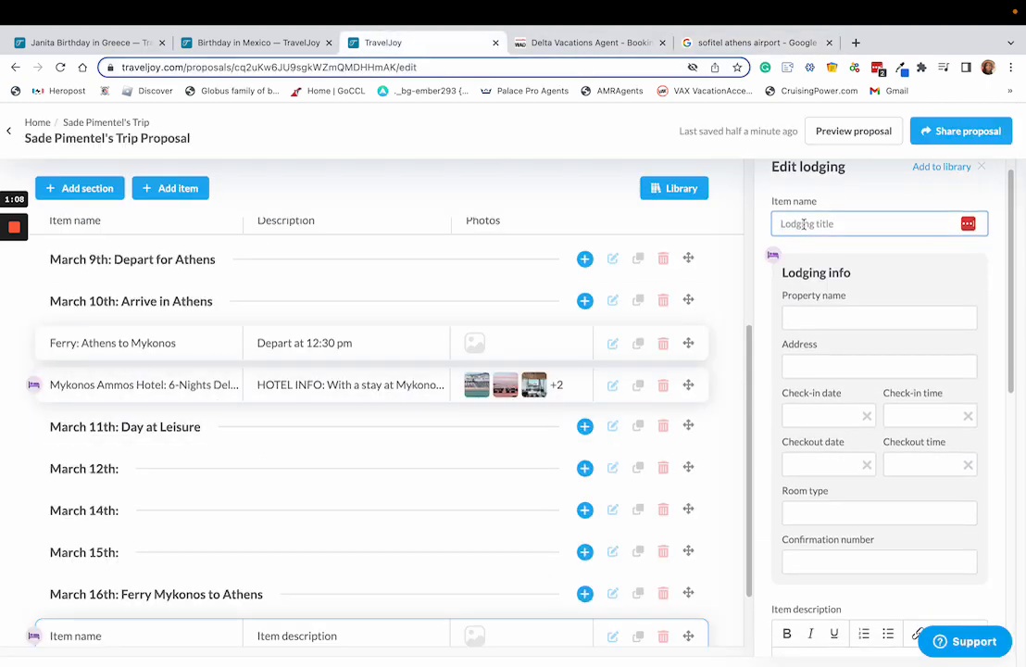
{"action": "key", "text": "super+v"}
{"action": "scroll", "coordinate": [831, 278], "scroll_direction": "down", "scroll_amount": 3}
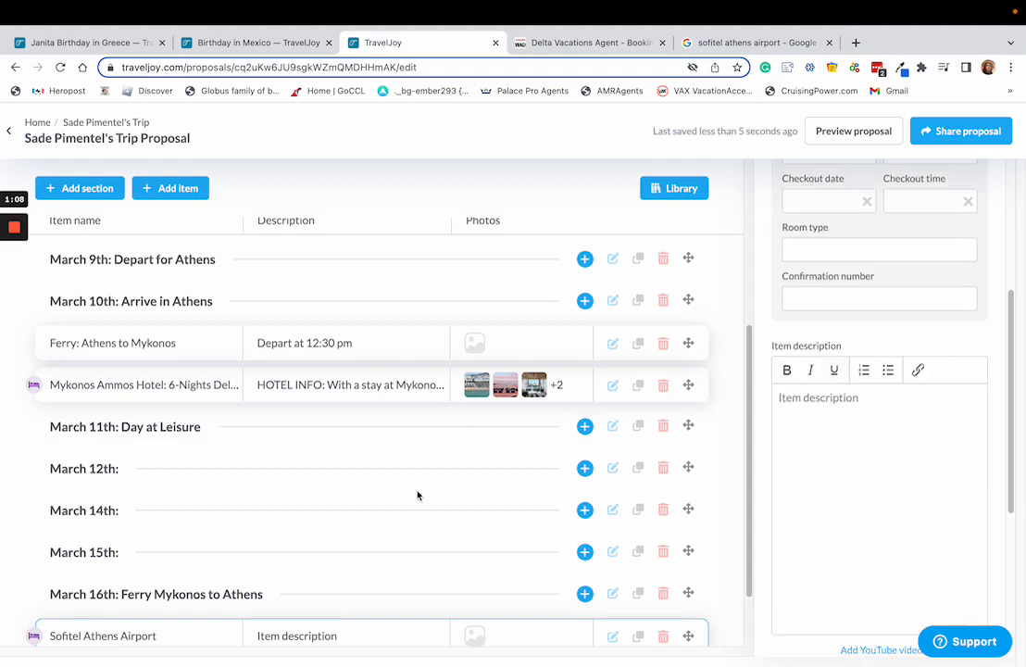
{"action": "scroll", "coordinate": [417, 493], "scroll_direction": "down", "scroll_amount": 1}
{"action": "scroll", "coordinate": [177, 558], "scroll_direction": "down", "scroll_amount": 2}
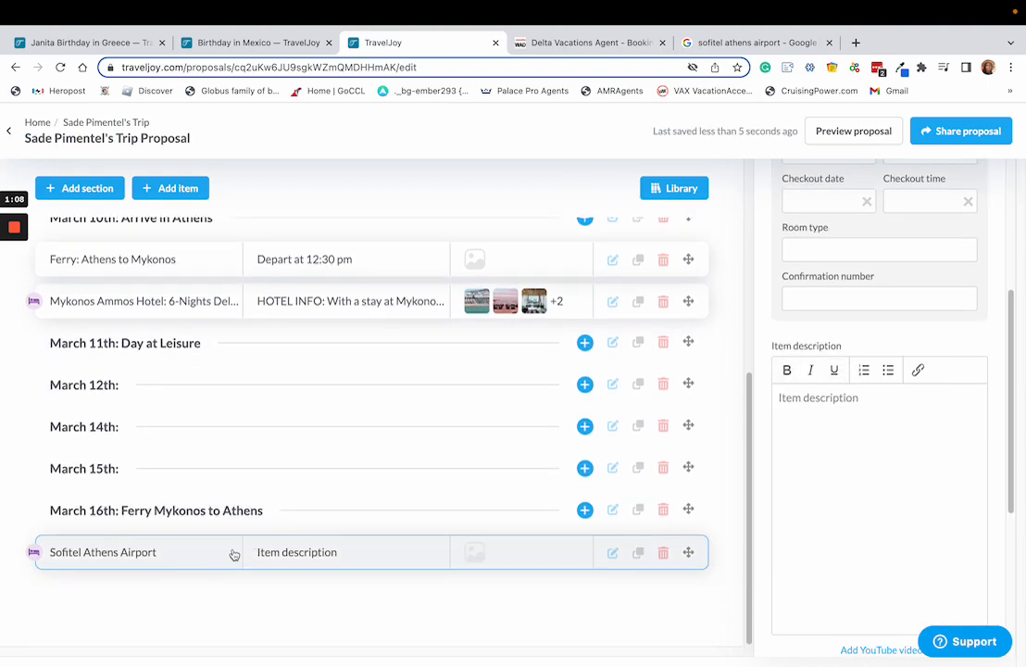
Start the Sofitel Athens Airport item description with "Deluxe King" and a "HOTEL INFO:" line followed by a bulleted list.
{"action": "scroll", "coordinate": [422, 509], "scroll_direction": "up", "scroll_amount": 5}
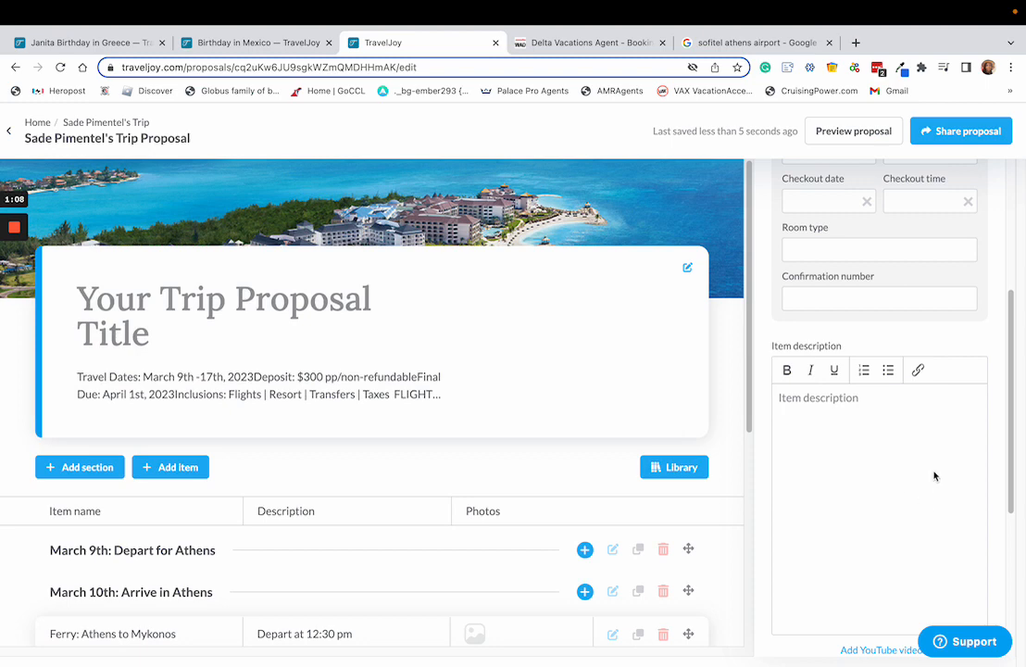
{"action": "scroll", "coordinate": [912, 380], "scroll_direction": "up", "scroll_amount": 2}
{"action": "scroll", "coordinate": [848, 362], "scroll_direction": "down", "scroll_amount": 3}
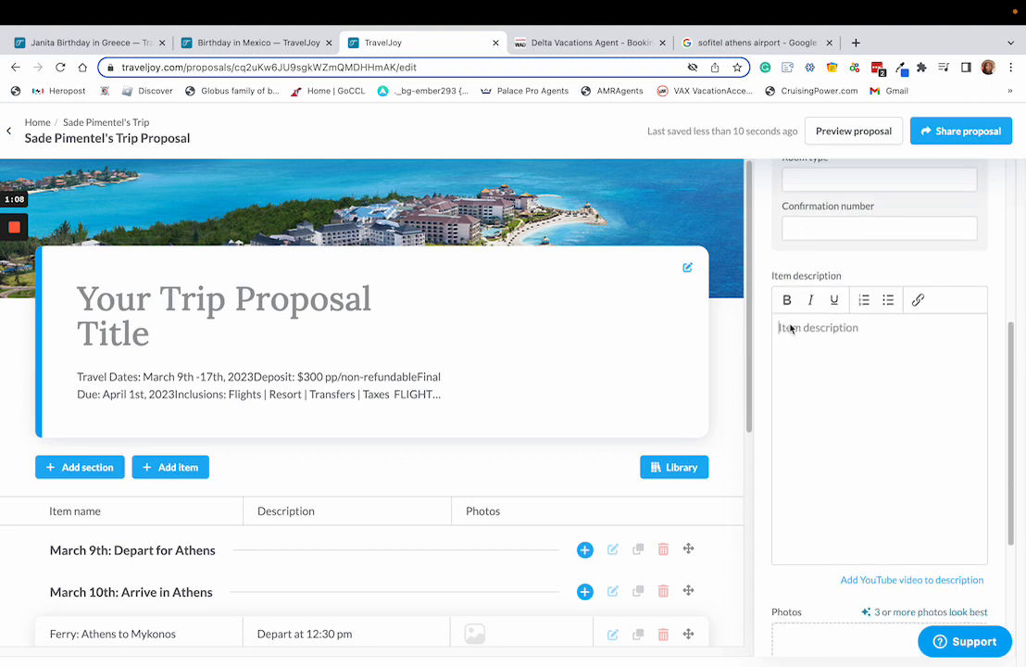
{"action": "type", "text": "Del"}
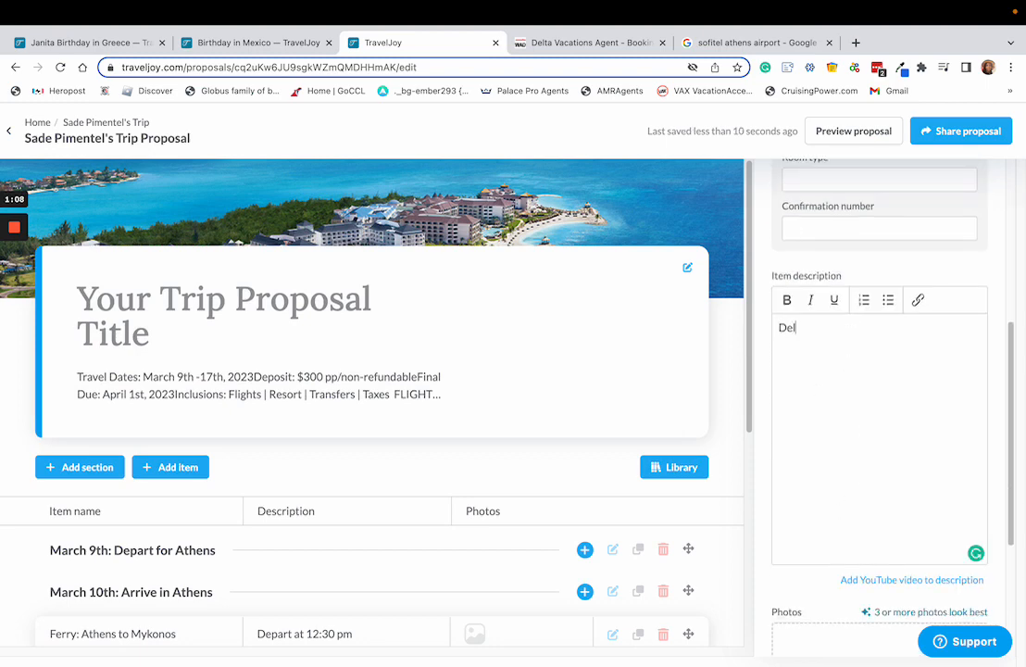
{"action": "type", "text": "uxe King"}
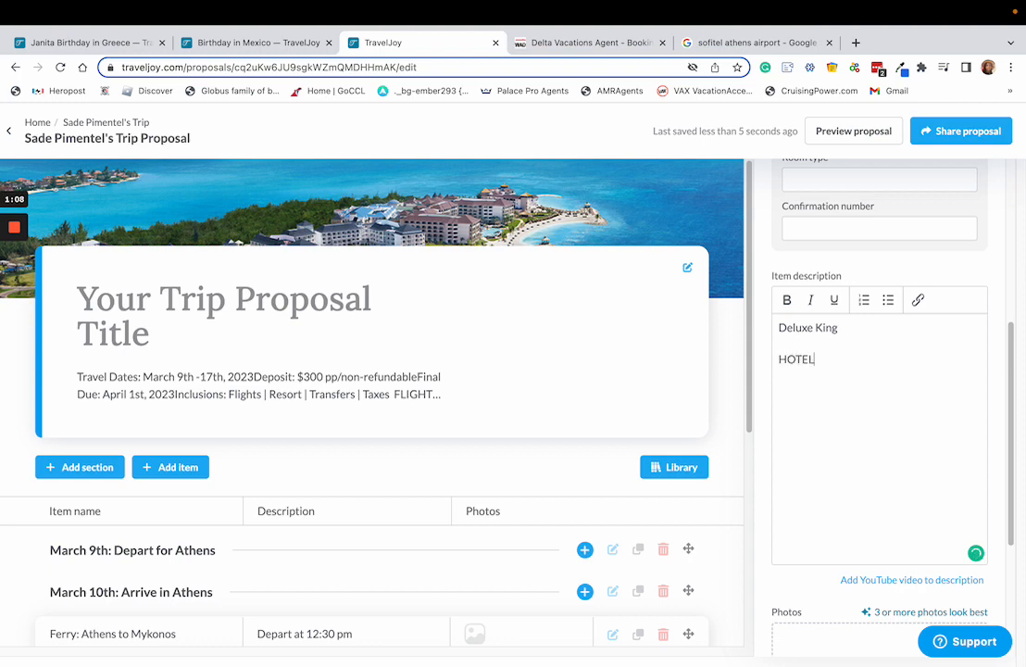
{"action": "type", "text": ":"}
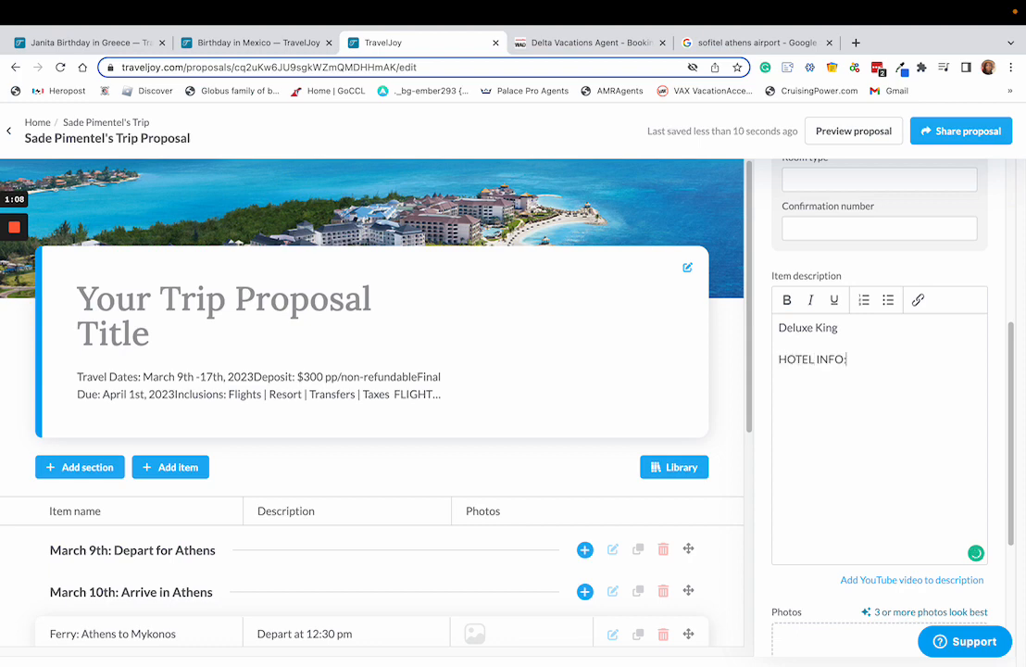
{"action": "left_click", "coordinate": [888, 299]}
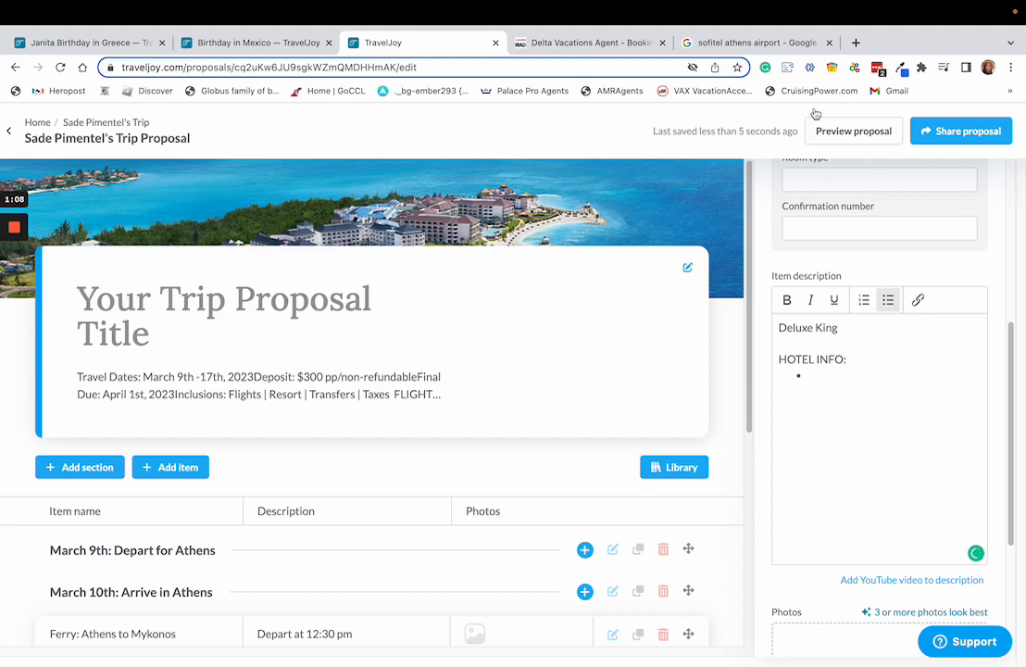
Return to the Google results for the hotel and open its Booking.com listing in a new tab.
{"action": "left_click", "coordinate": [732, 42]}
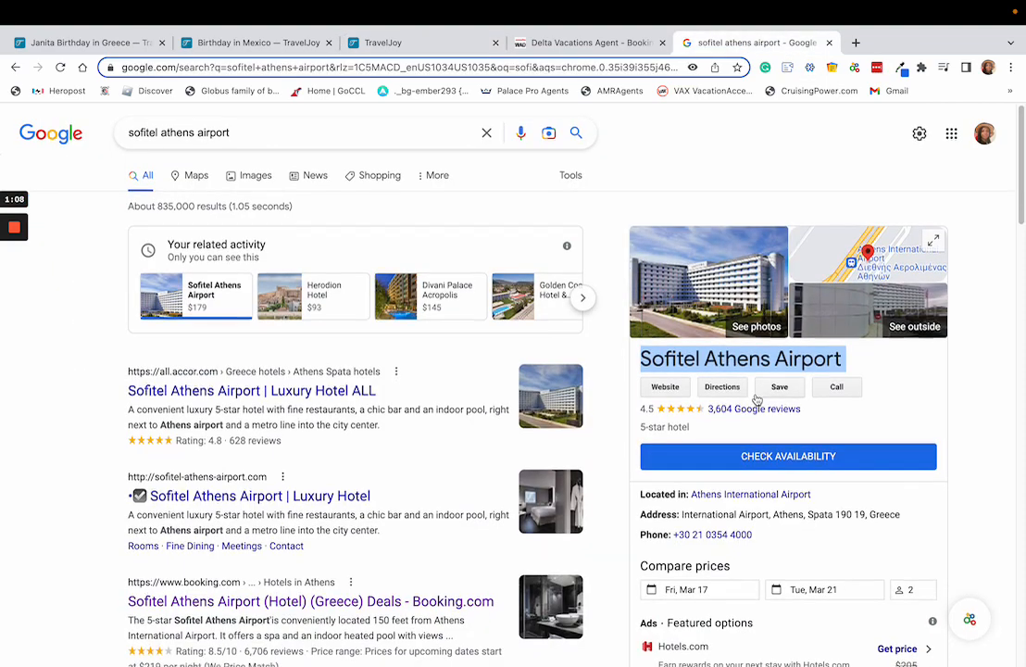
{"action": "scroll", "coordinate": [211, 457], "scroll_direction": "down", "scroll_amount": 3}
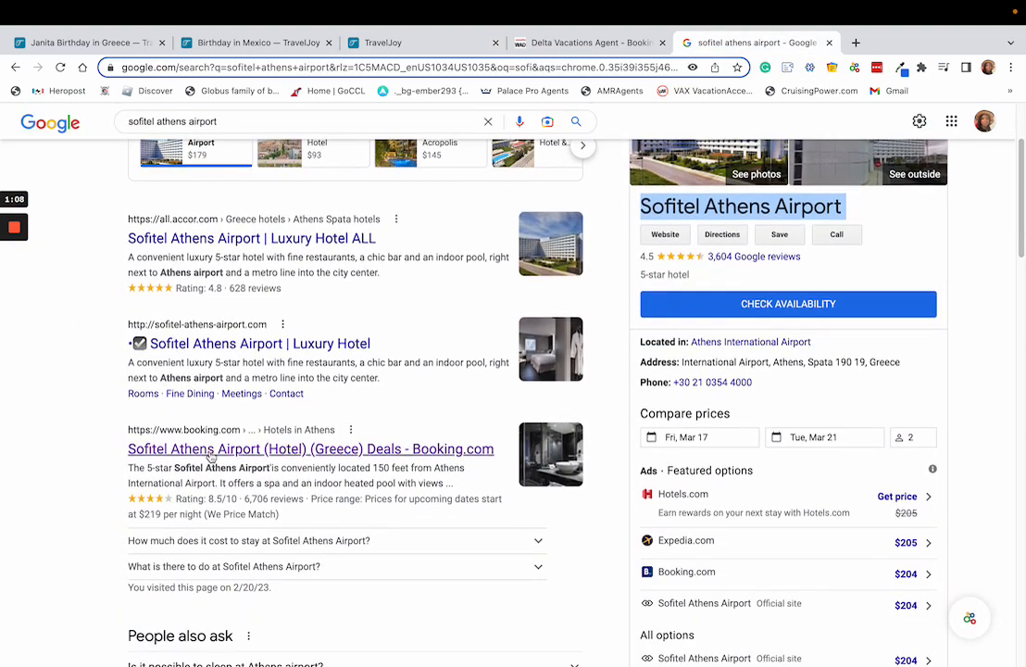
{"action": "scroll", "coordinate": [213, 421], "scroll_direction": "down", "scroll_amount": 5}
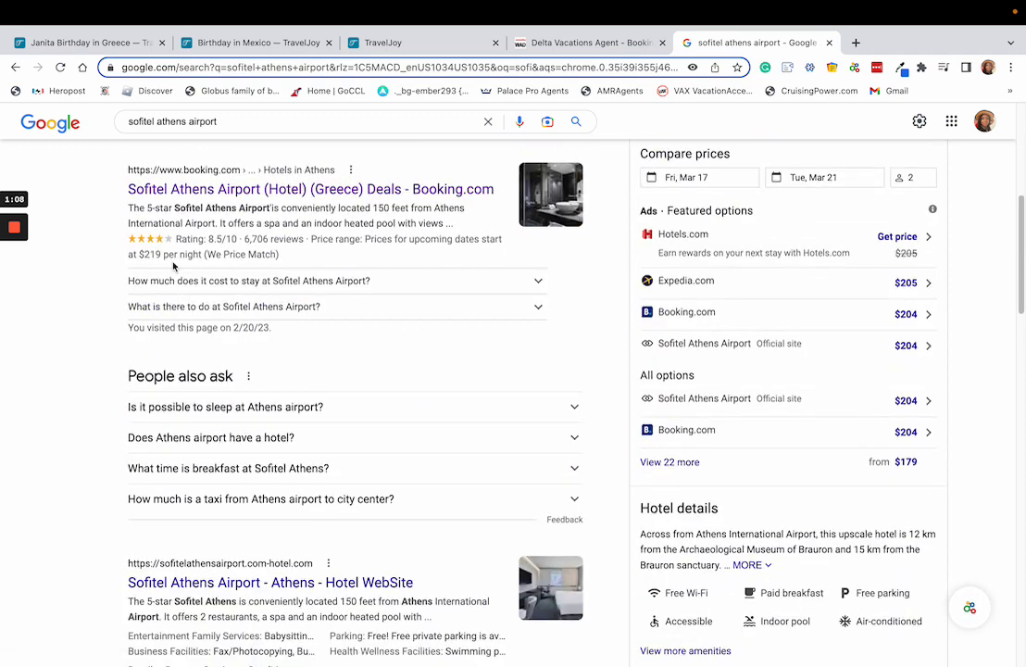
{"action": "right_click", "coordinate": [226, 193]}
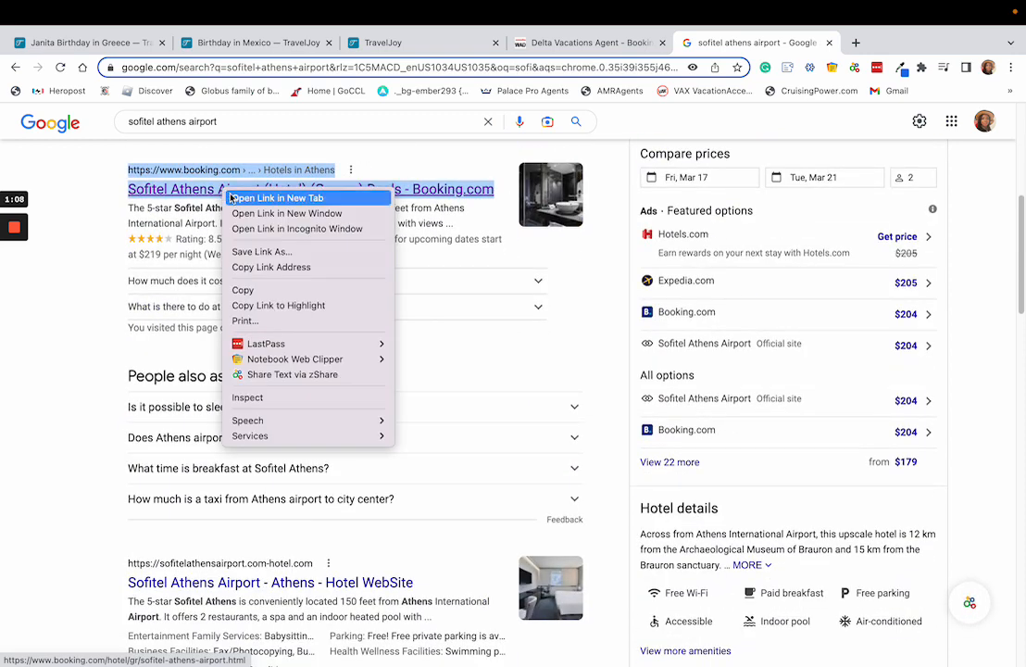
{"action": "left_click", "coordinate": [277, 198]}
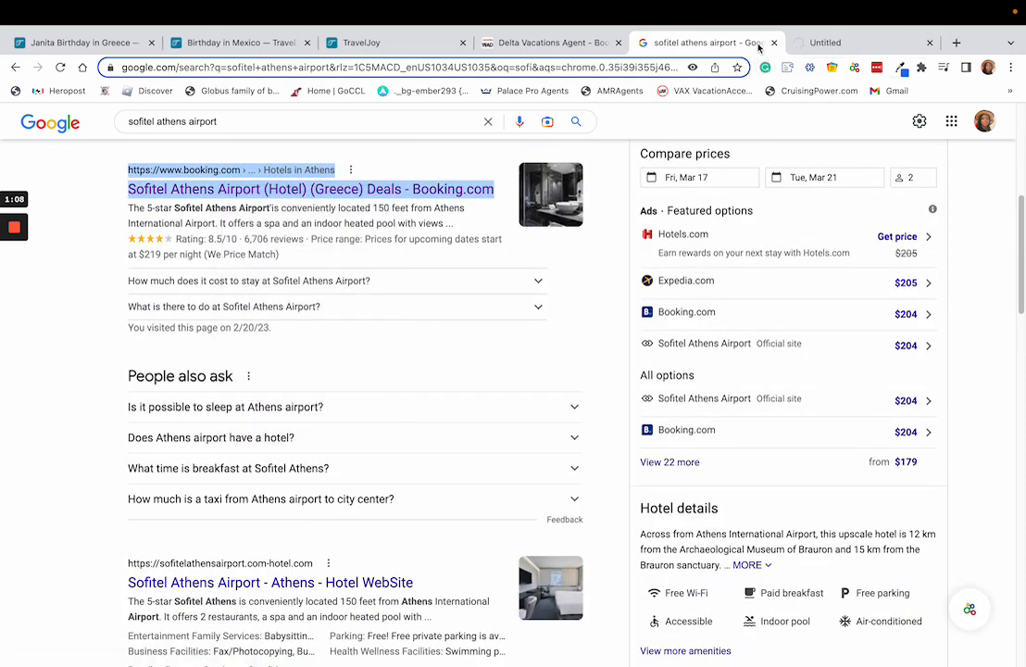
{"action": "left_click", "coordinate": [863, 42]}
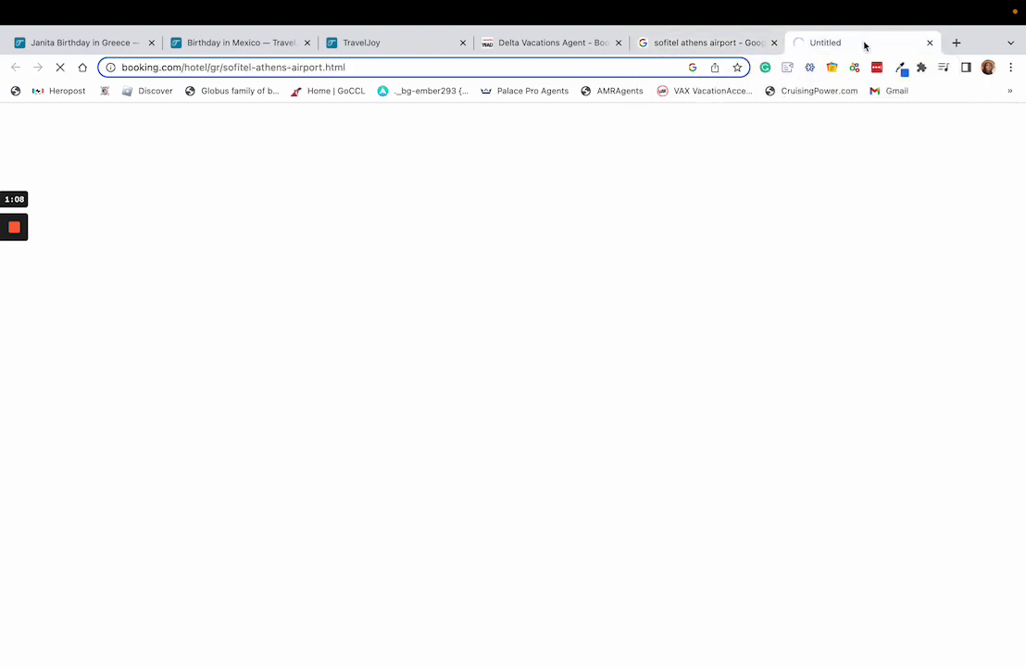
Go back to the Google results and open the hotel's Tripadvisor listing.
{"action": "left_click", "coordinate": [732, 42]}
{"action": "scroll", "coordinate": [440, 272], "scroll_direction": "down", "scroll_amount": 5}
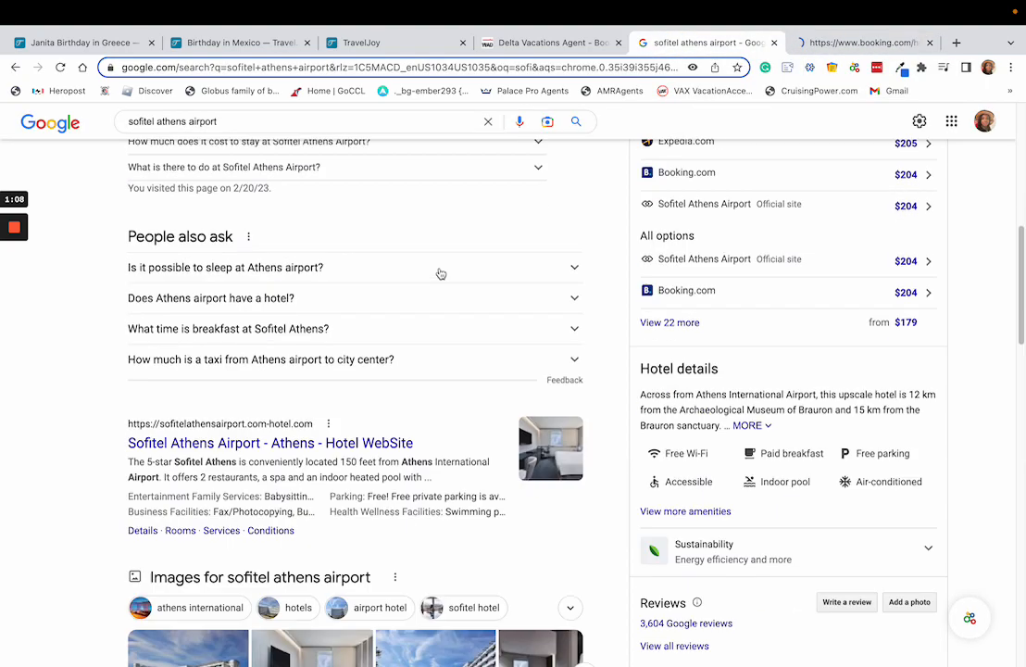
{"action": "scroll", "coordinate": [361, 373], "scroll_direction": "down", "scroll_amount": 3}
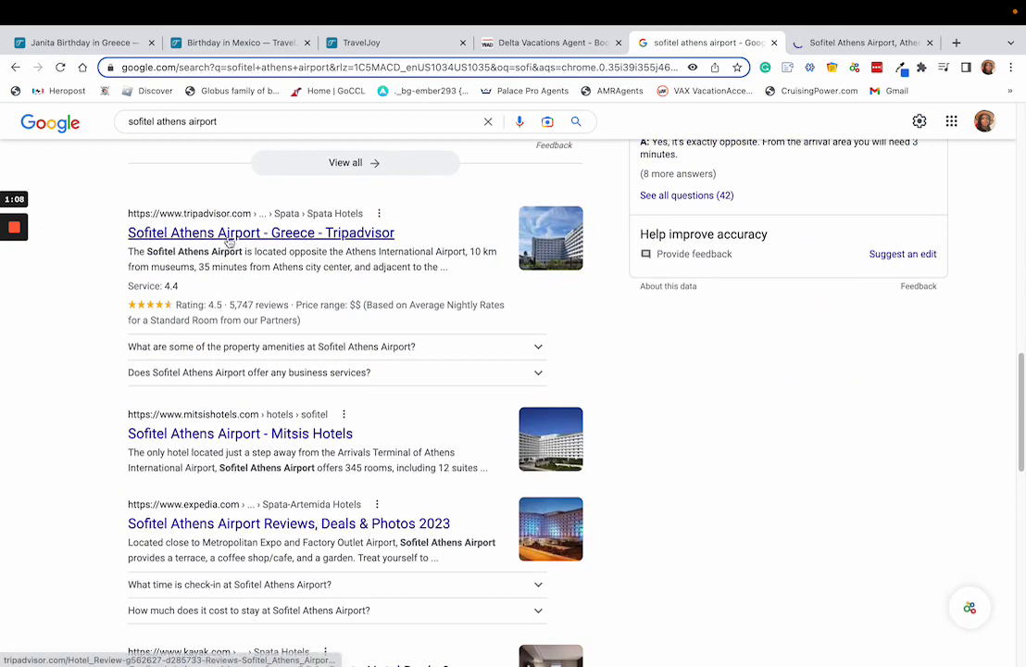
{"action": "left_click", "coordinate": [231, 234]}
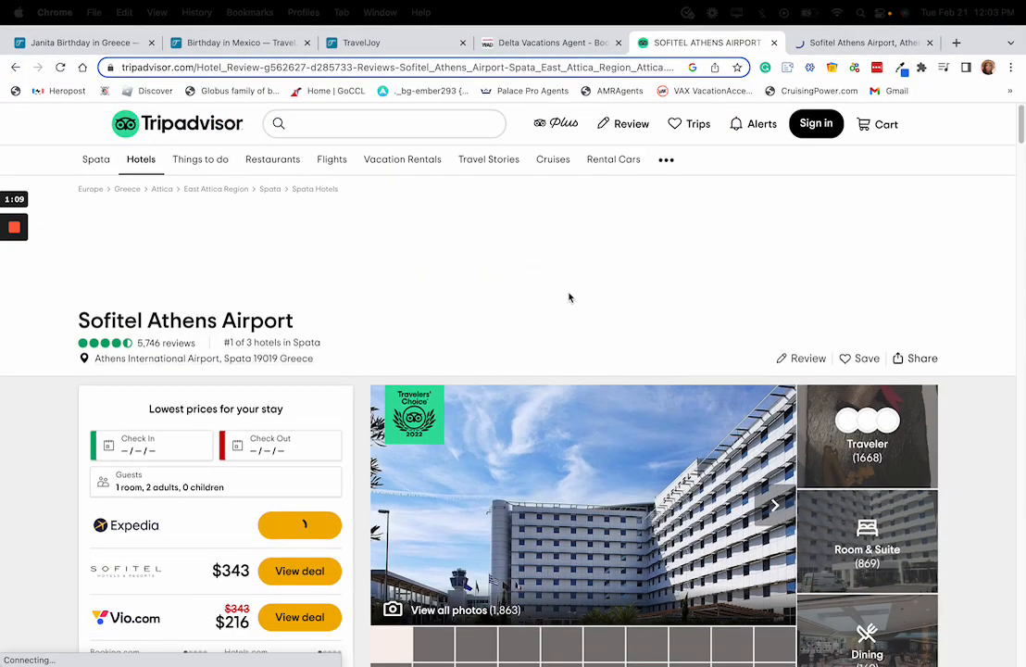
Copy the hotel's About paragraph from Tripadvisor and paste it as the bullet under "HOTEL INFO:" in the TravelJoy item description.
{"action": "scroll", "coordinate": [211, 436], "scroll_direction": "down", "scroll_amount": 5}
{"action": "scroll", "coordinate": [213, 434], "scroll_direction": "down", "scroll_amount": 3}
{"action": "scroll", "coordinate": [215, 433], "scroll_direction": "up", "scroll_amount": 7}
{"action": "scroll", "coordinate": [206, 453], "scroll_direction": "down", "scroll_amount": 6}
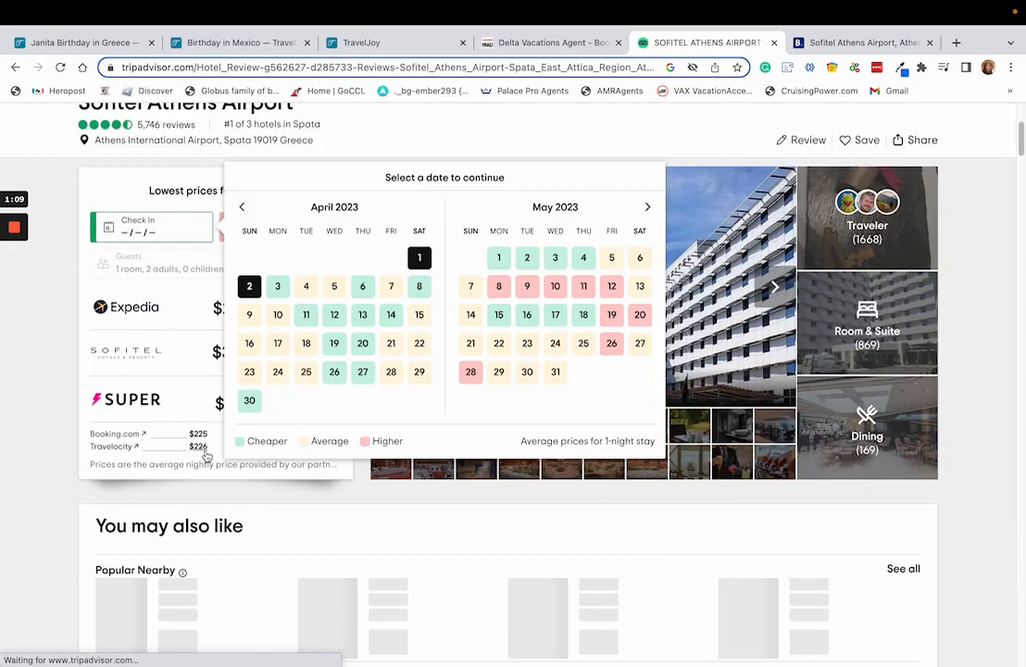
{"action": "scroll", "coordinate": [152, 463], "scroll_direction": "down", "scroll_amount": 4}
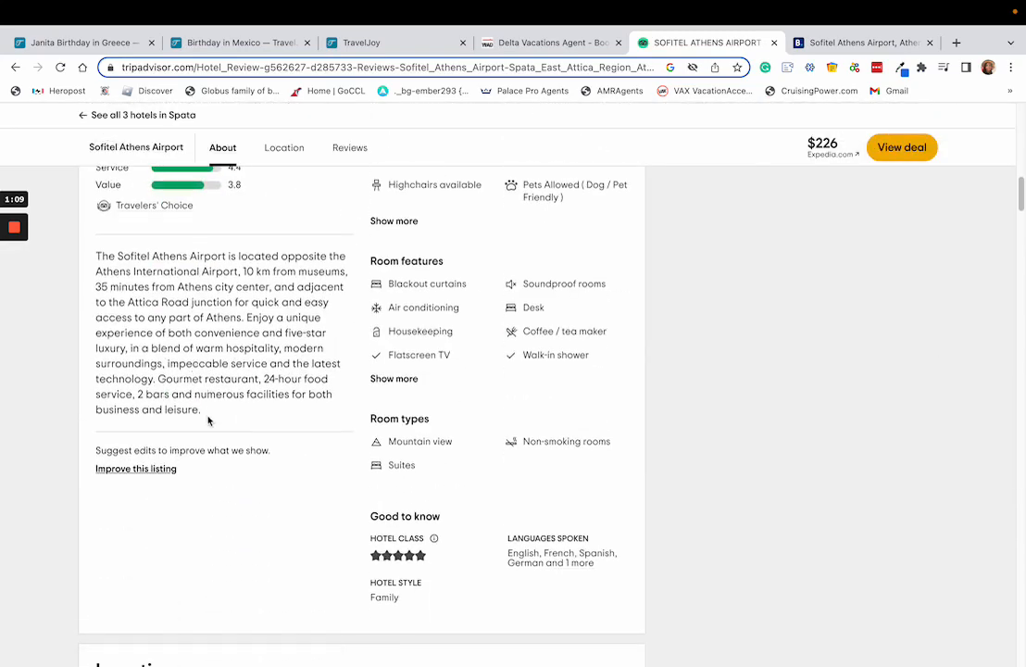
{"action": "left_click_drag", "start_coordinate": [207, 421], "coordinate": [97, 256]}
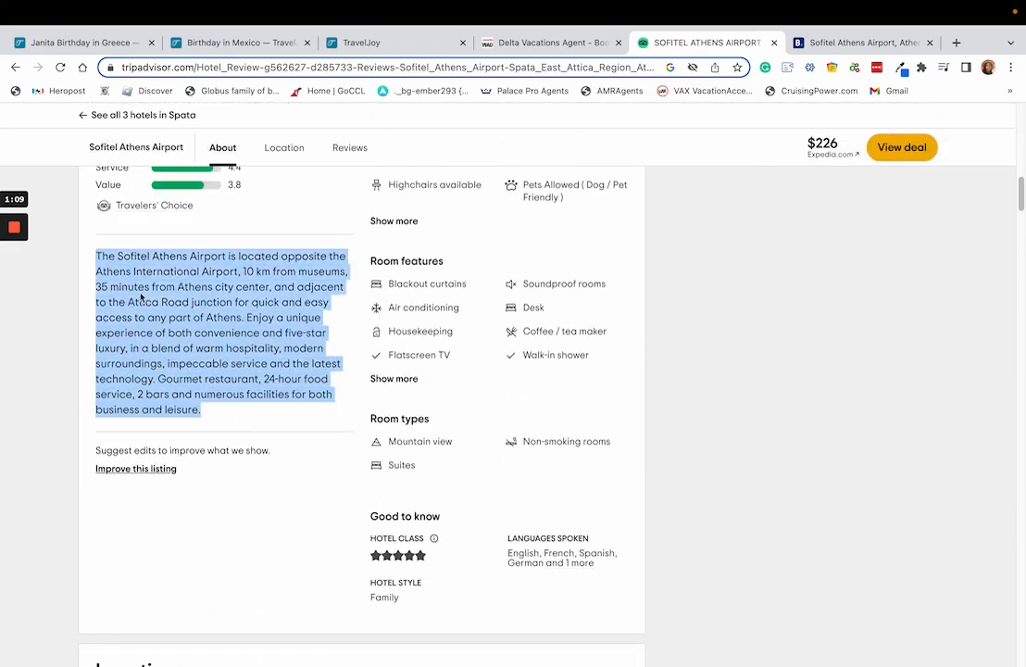
{"action": "right_click", "coordinate": [204, 316]}
{"action": "left_click", "coordinate": [223, 340]}
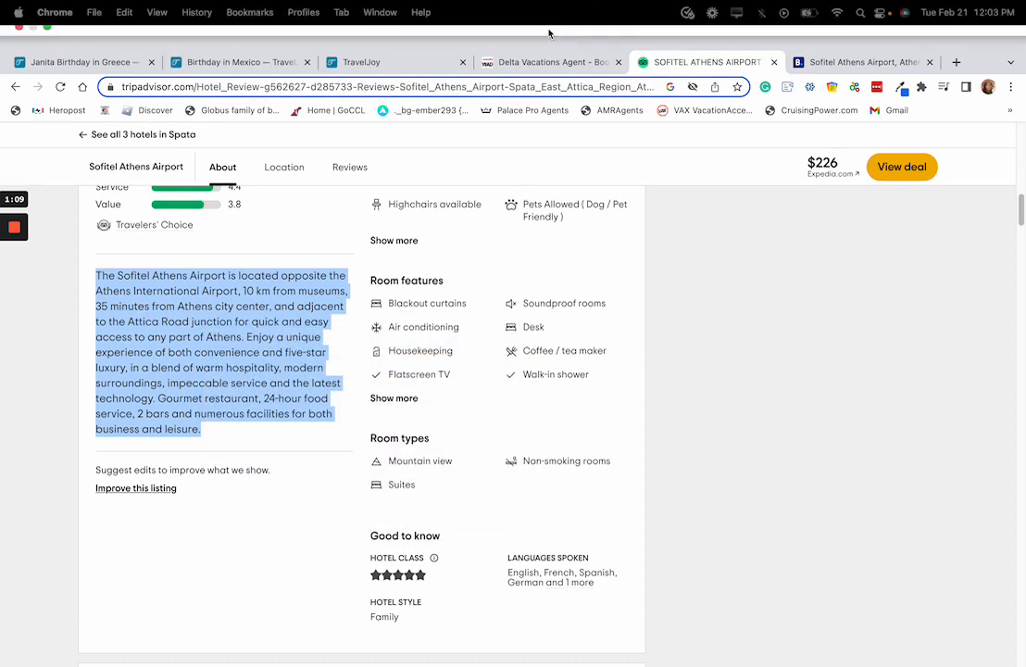
{"action": "left_click", "coordinate": [371, 67]}
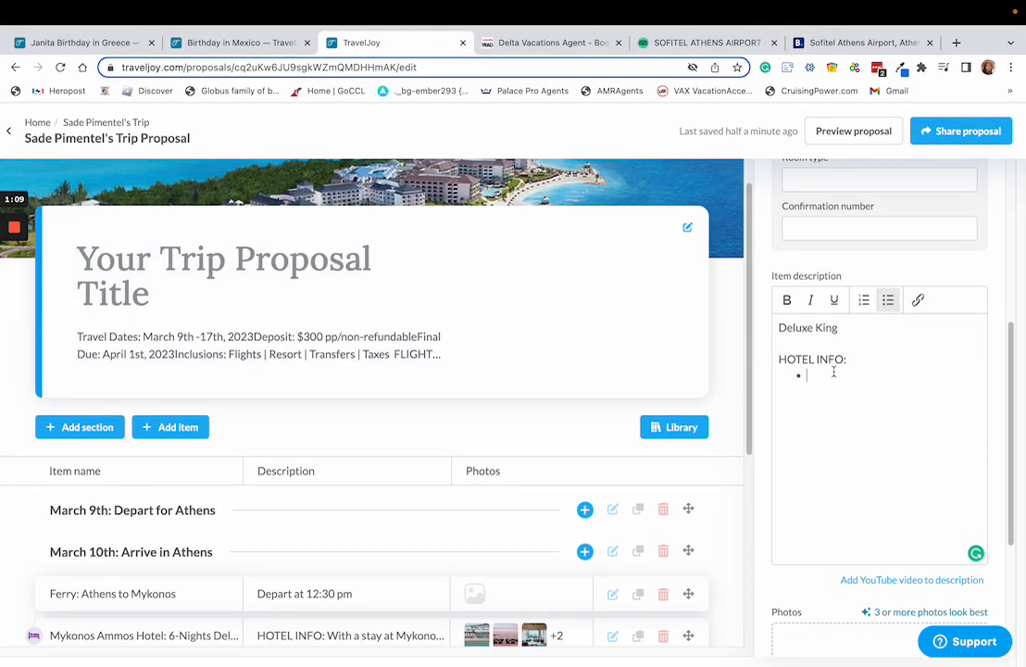
{"action": "key", "text": "super+v"}
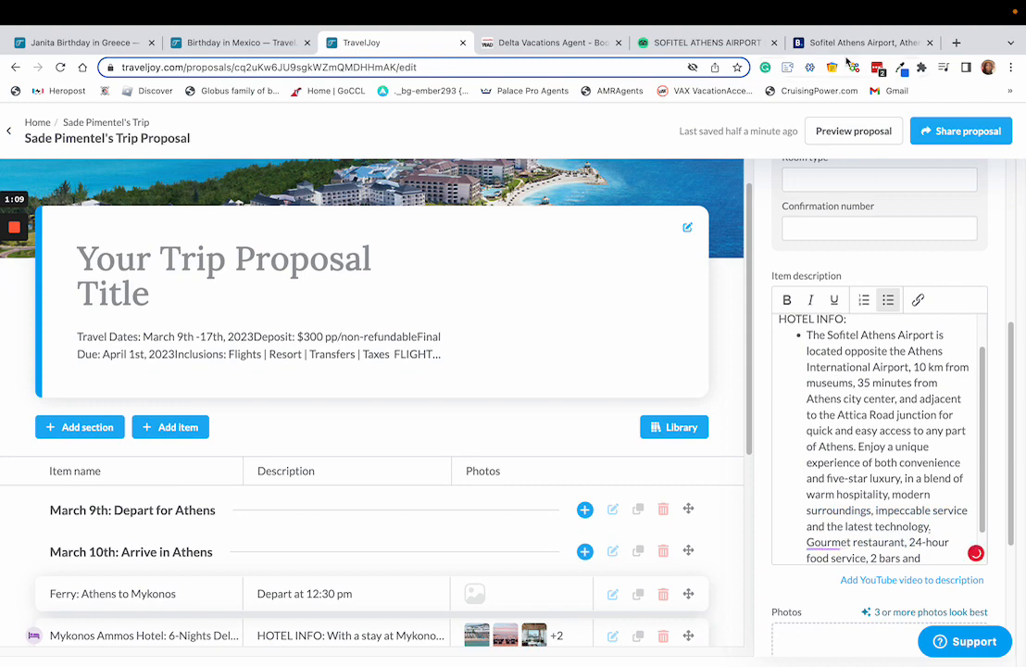
Copy the hotel's name from the Booking.com page, and close the Booking.com and Tripadvisor tabs.
{"action": "left_click", "coordinate": [926, 42]}
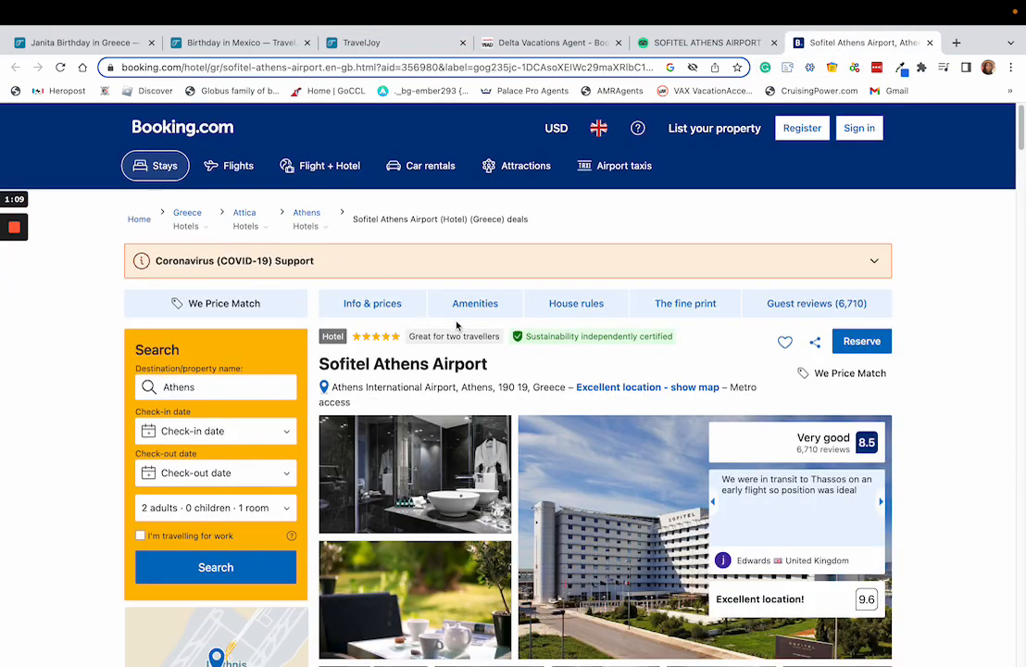
{"action": "left_click_drag", "start_coordinate": [489, 364], "coordinate": [330, 364]}
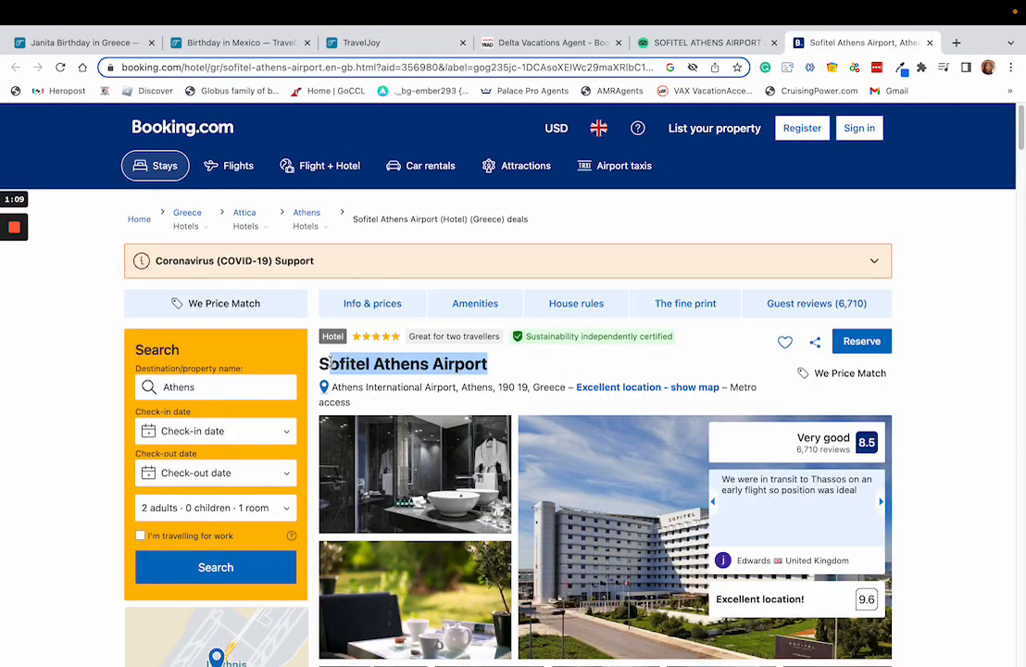
{"action": "left_click", "coordinate": [756, 44]}
{"action": "left_click", "coordinate": [774, 42]}
{"action": "left_click", "coordinate": [775, 42]}
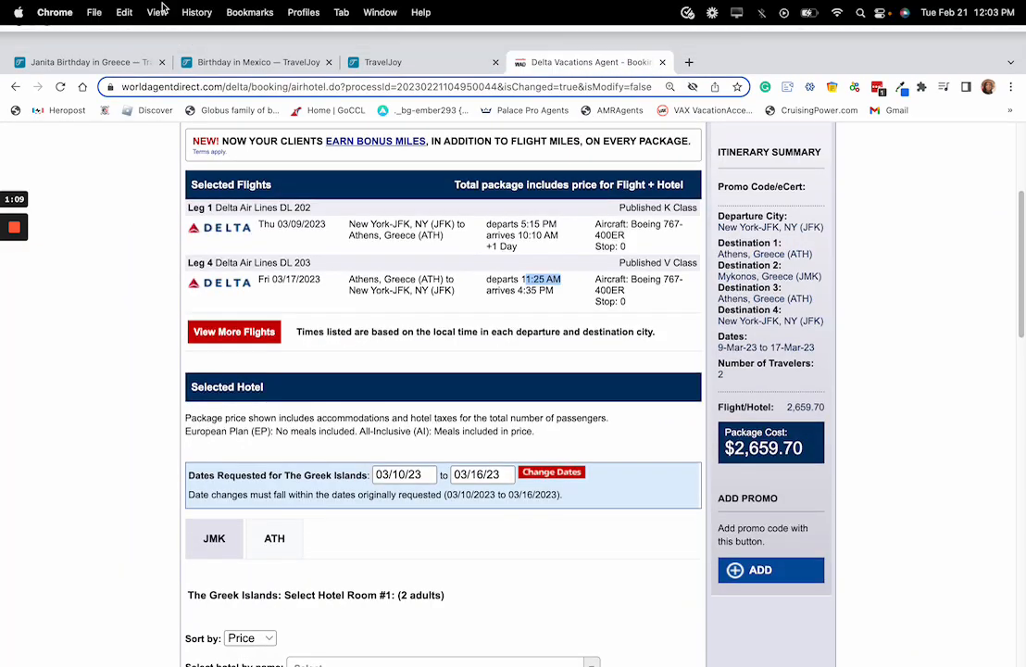
Take the browser out of full screen and search Google Images in the second window for "Sofitel Athens Airport".
{"action": "left_click", "coordinate": [47, 36]}
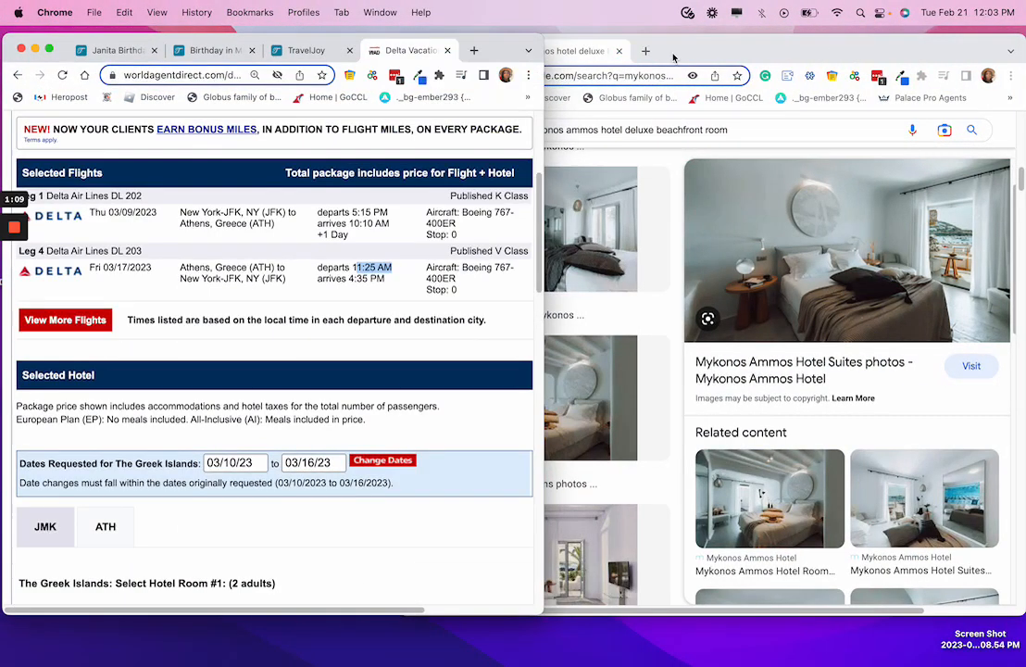
{"action": "left_click", "coordinate": [676, 57]}
{"action": "triple_click", "coordinate": [551, 129]}
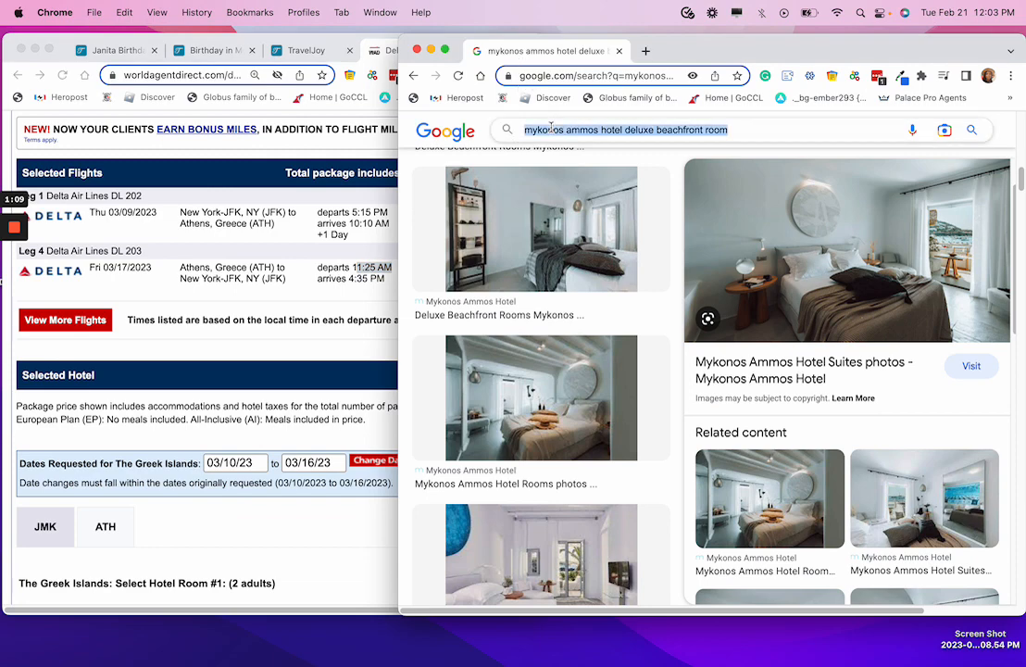
{"action": "type", "text": "Sofitel Athens Airport"}
{"action": "key", "text": "Return"}
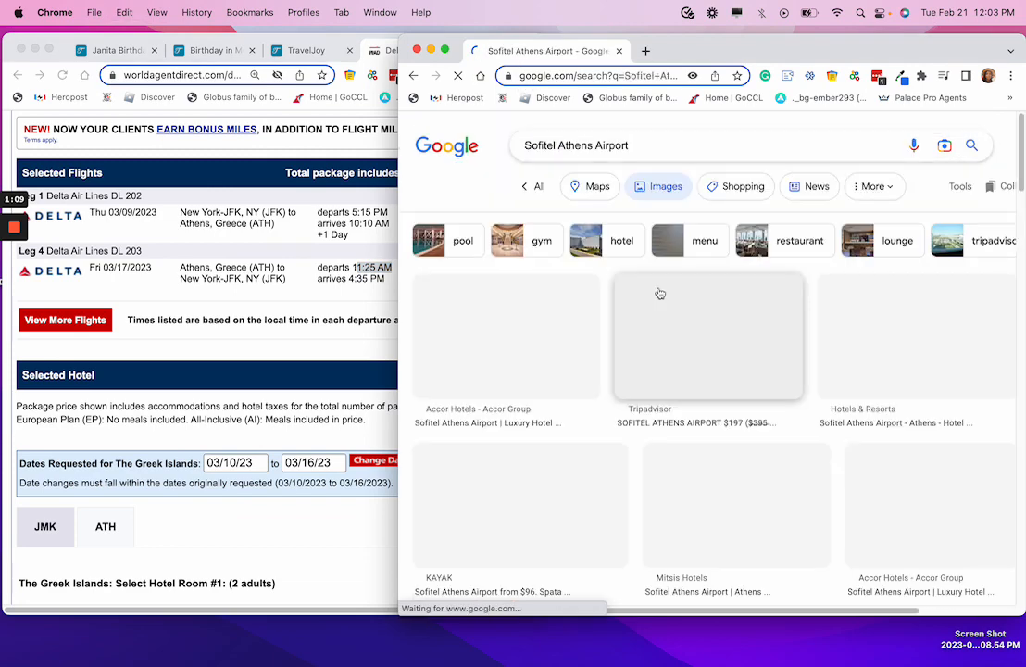
Add the Accor Hotels exterior photo from the image results to the Sofitel item's photos in TravelJoy, and dismiss the Google Lens overlay.
{"action": "left_click", "coordinate": [306, 50]}
{"action": "scroll", "coordinate": [294, 171], "scroll_direction": "down", "scroll_amount": 5}
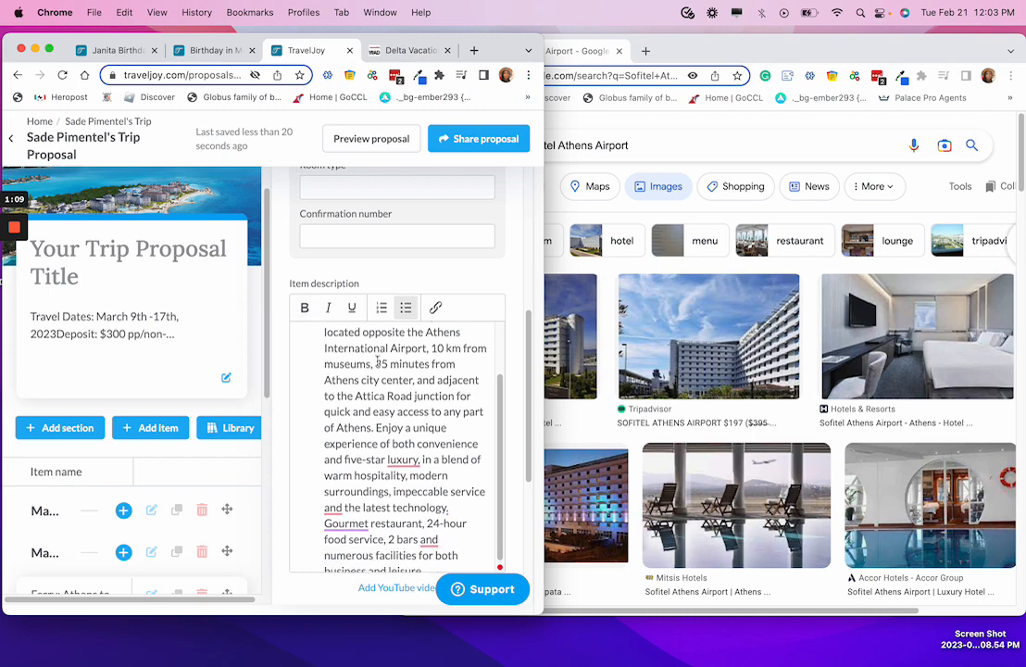
{"action": "left_click", "coordinate": [702, 334]}
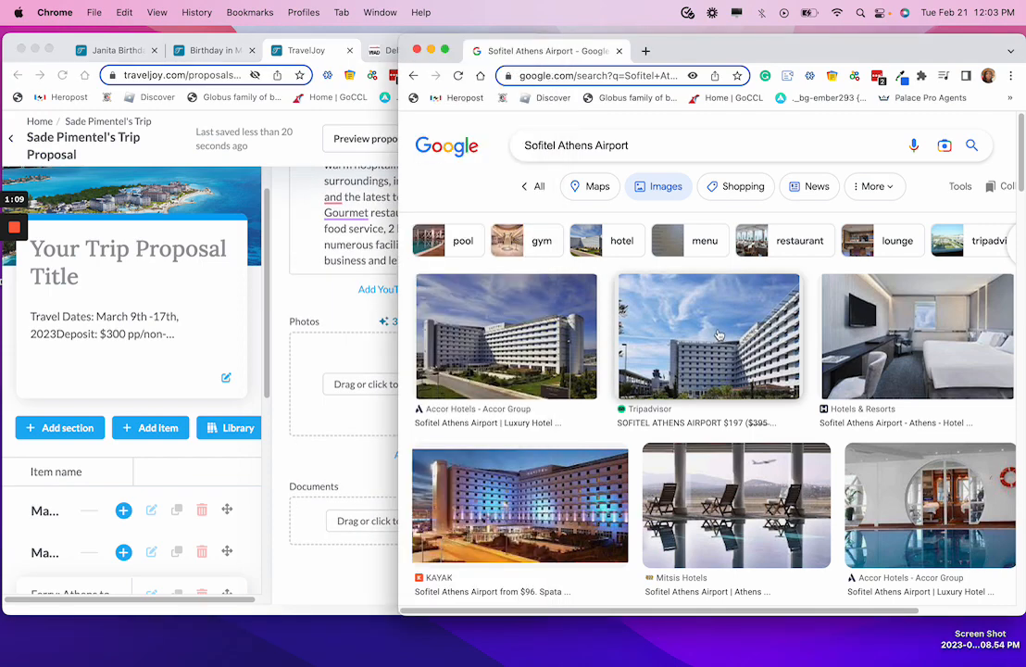
{"action": "left_click", "coordinate": [500, 343]}
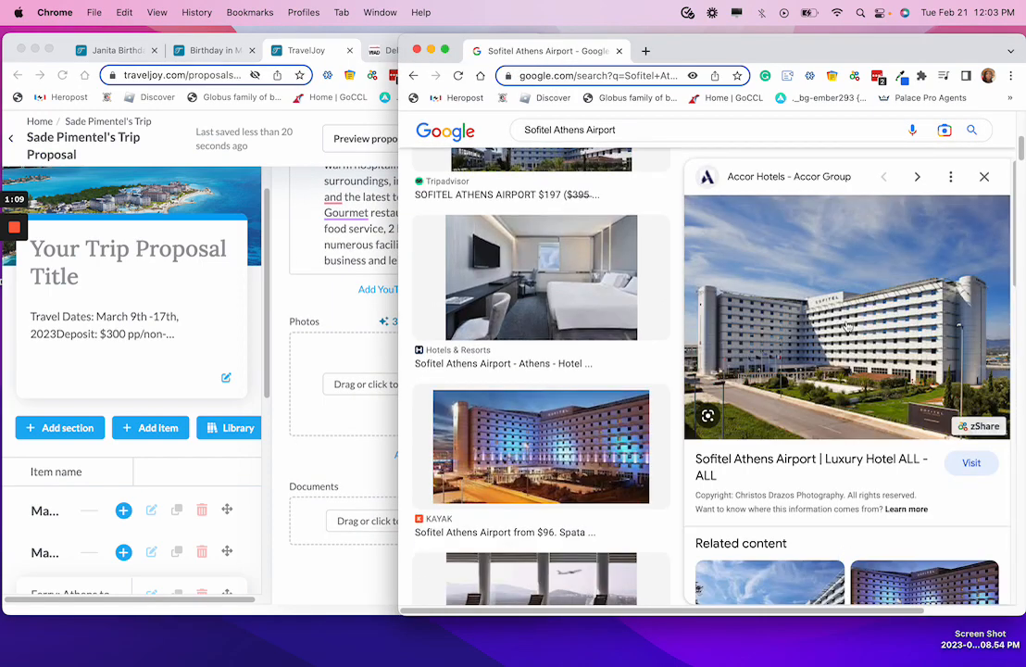
{"action": "left_click_drag", "start_coordinate": [834, 301], "coordinate": [333, 380]}
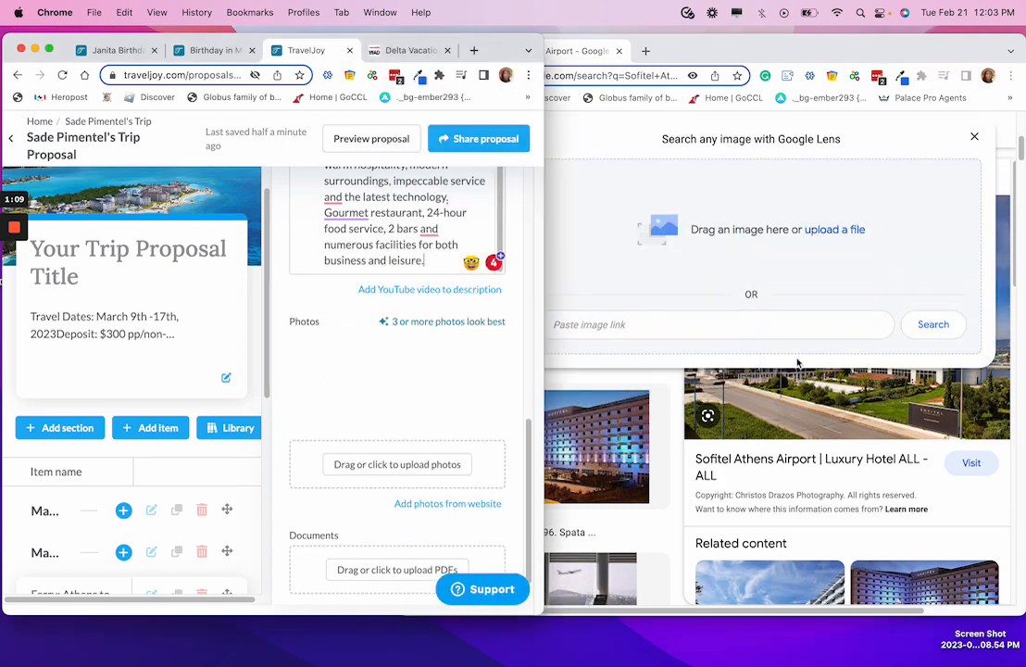
{"action": "left_click", "coordinate": [974, 137]}
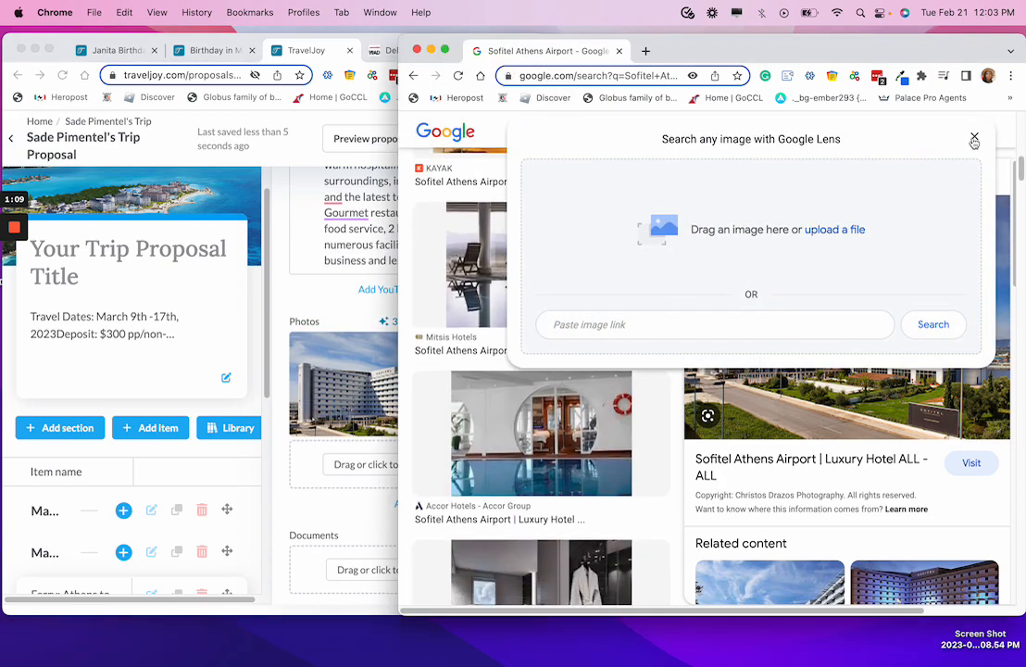
{"action": "left_click", "coordinate": [974, 139]}
Add the sofitel-athens-airport.com photo of the bedroom and hanging bathrobe to the Sofitel item's photos in TravelJoy.
{"action": "scroll", "coordinate": [580, 373], "scroll_direction": "down", "scroll_amount": 5}
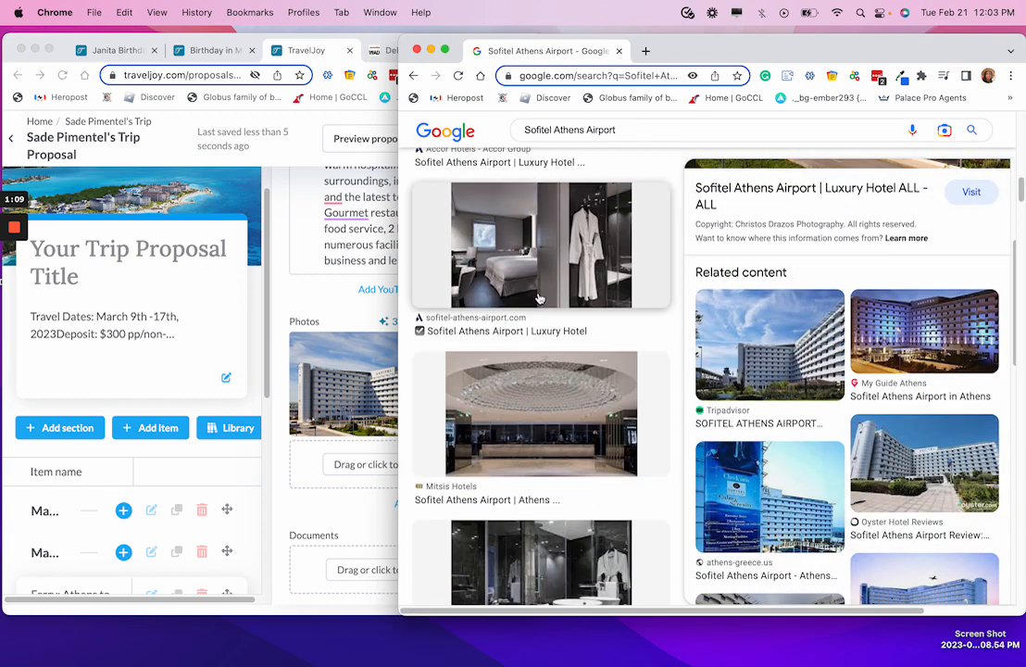
{"action": "left_click", "coordinate": [541, 296]}
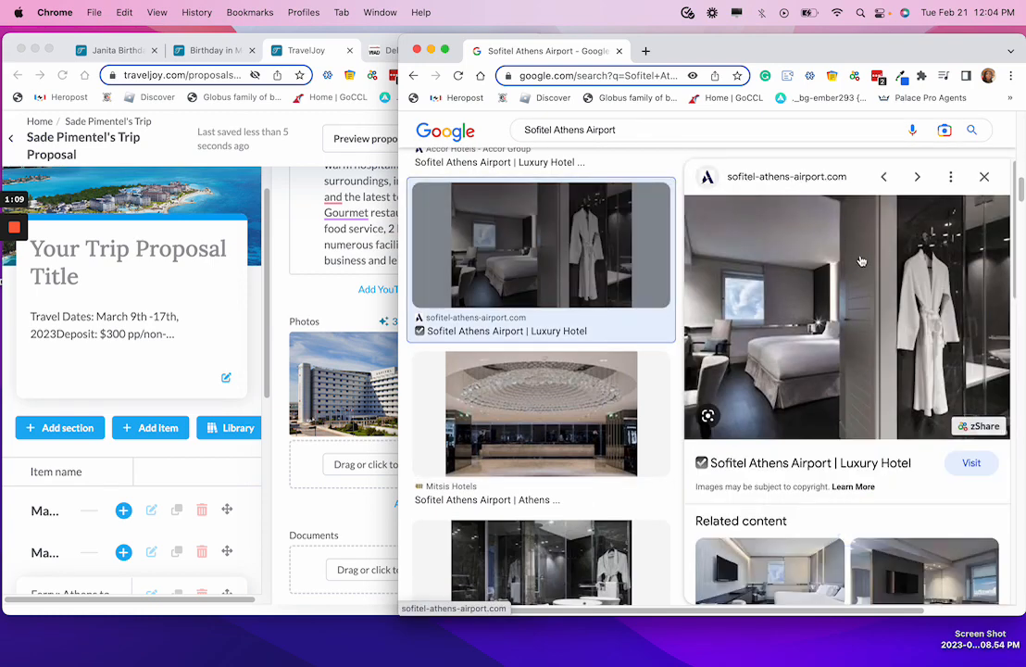
{"action": "left_click_drag", "start_coordinate": [813, 293], "coordinate": [337, 465]}
{"action": "left_click", "coordinate": [567, 363]}
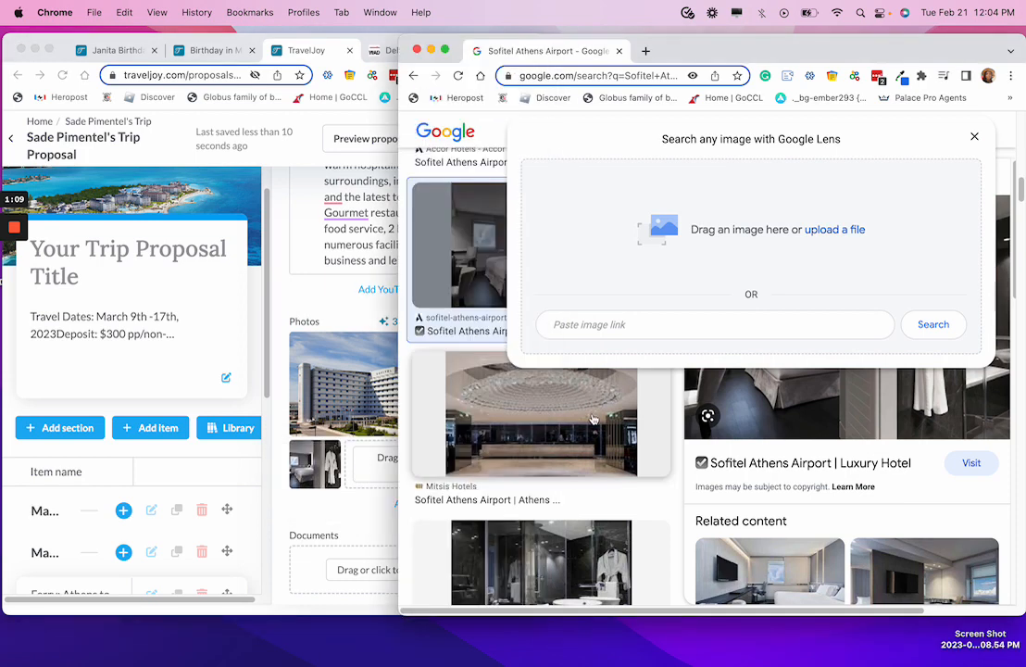
Add the Mitsis Hotels photos of the reception lobby and the lounge bar to the Sofitel item's photos in TravelJoy.
{"action": "left_click", "coordinate": [591, 407]}
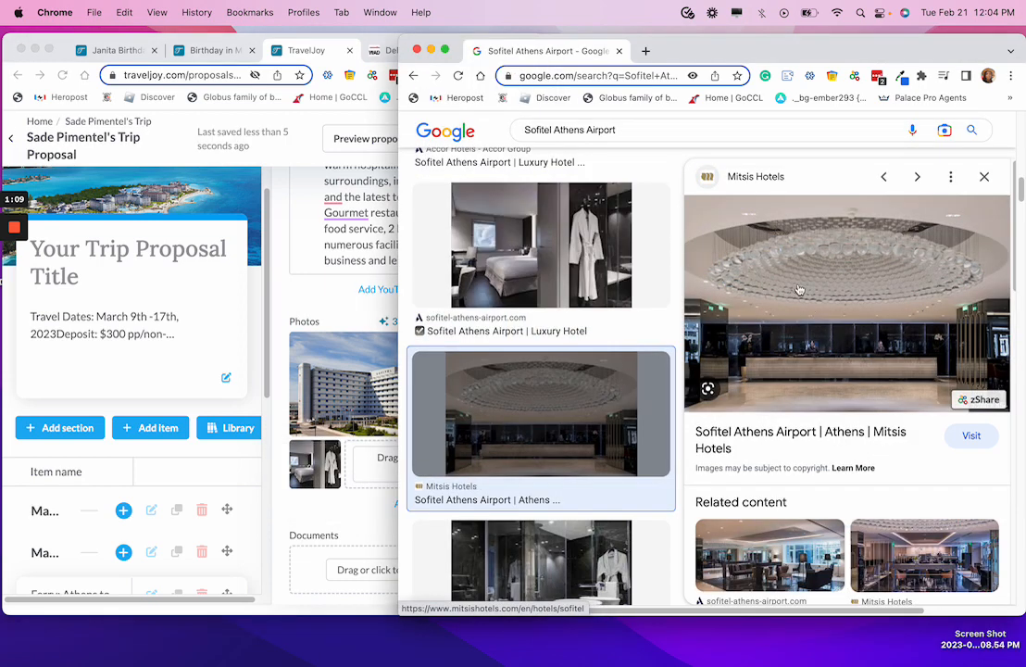
{"action": "left_click_drag", "start_coordinate": [802, 284], "coordinate": [343, 468]}
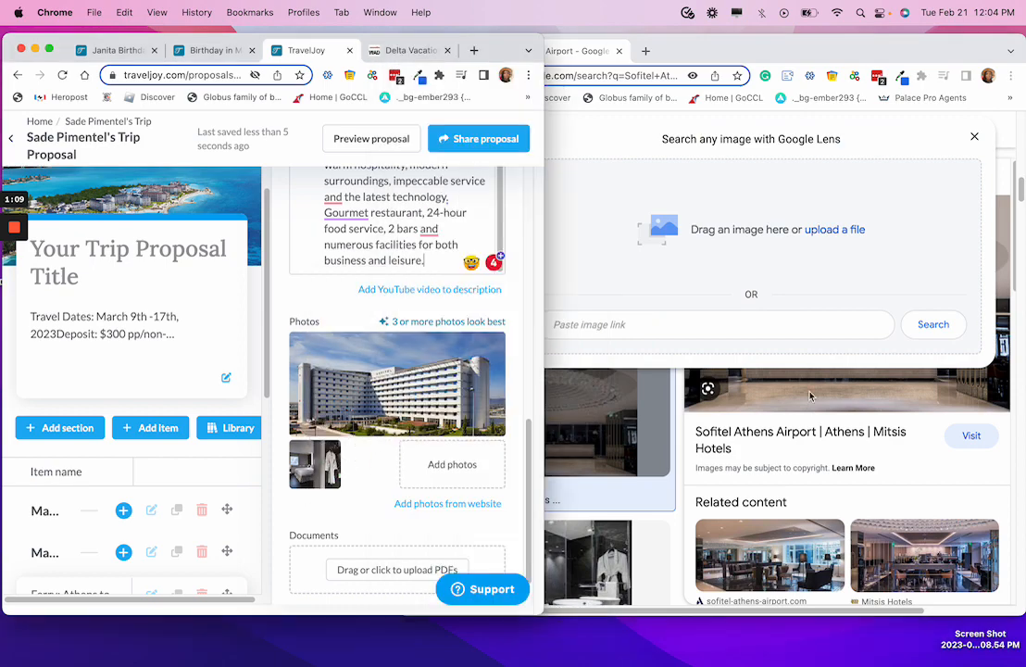
{"action": "left_click", "coordinate": [974, 137]}
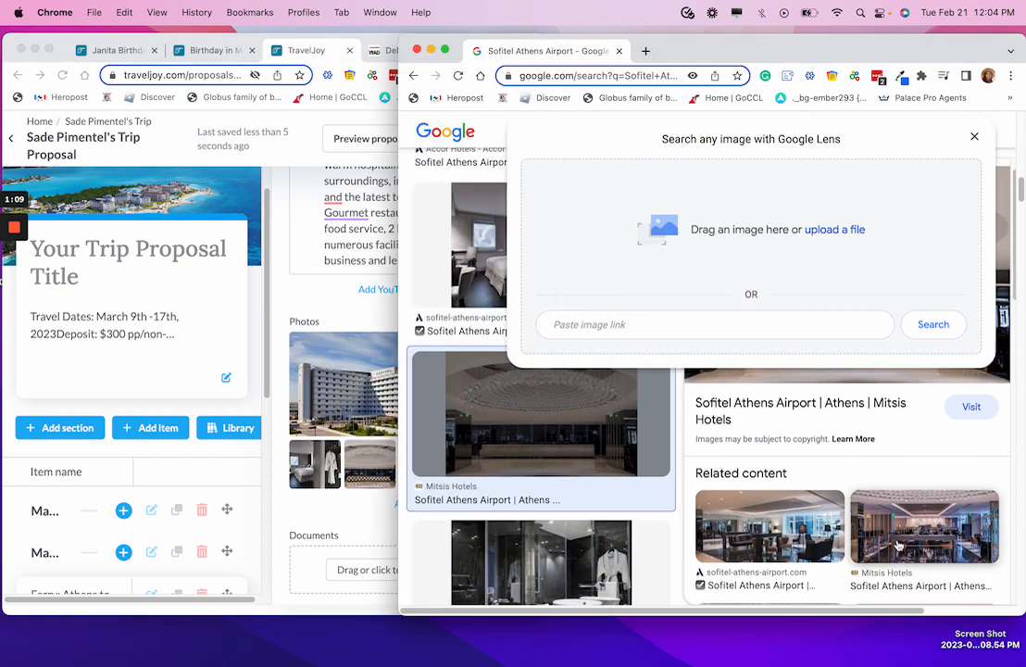
{"action": "left_click", "coordinate": [974, 137]}
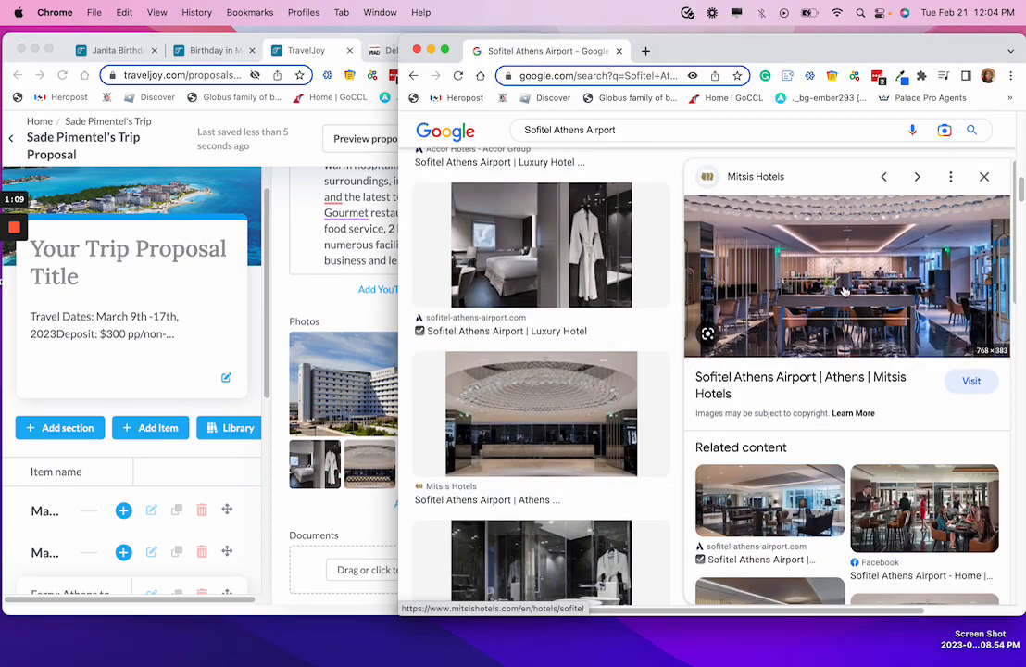
{"action": "left_click_drag", "start_coordinate": [844, 291], "coordinate": [339, 472]}
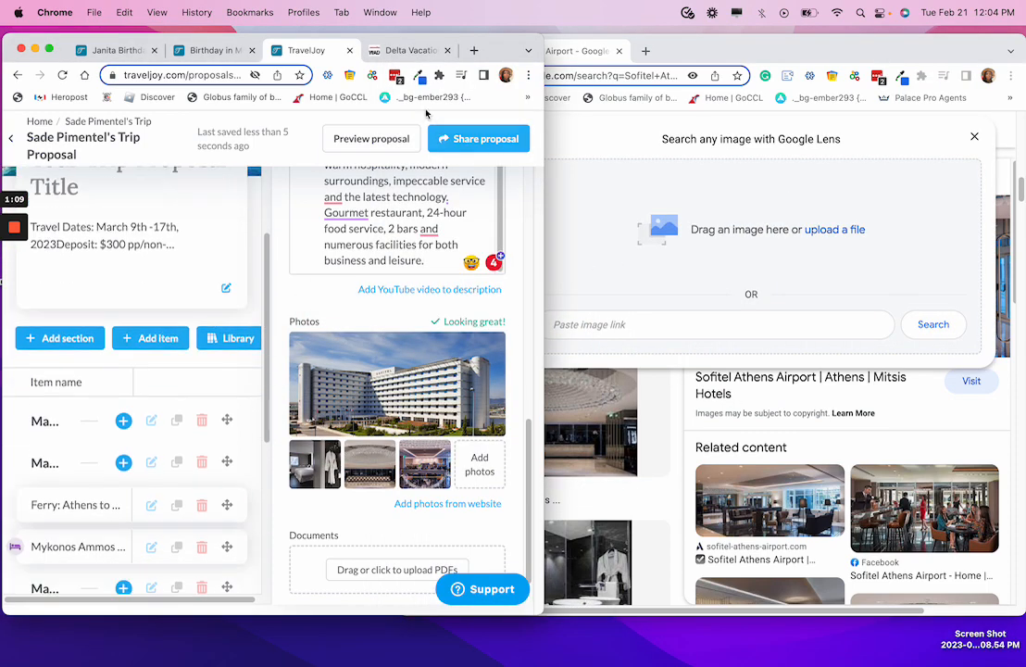
Return the TravelJoy window to full screen and add a section named "March 17th: Departure home" at the end of the proposal.
{"action": "left_click", "coordinate": [51, 48]}
{"action": "scroll", "coordinate": [355, 442], "scroll_direction": "down", "scroll_amount": 5}
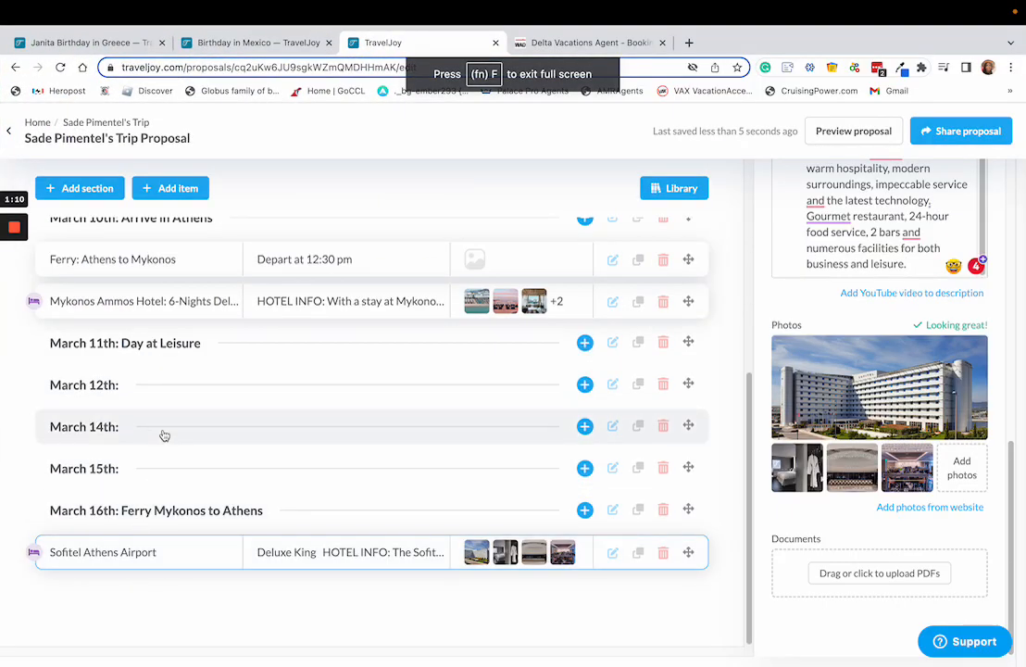
{"action": "left_click", "coordinate": [101, 192]}
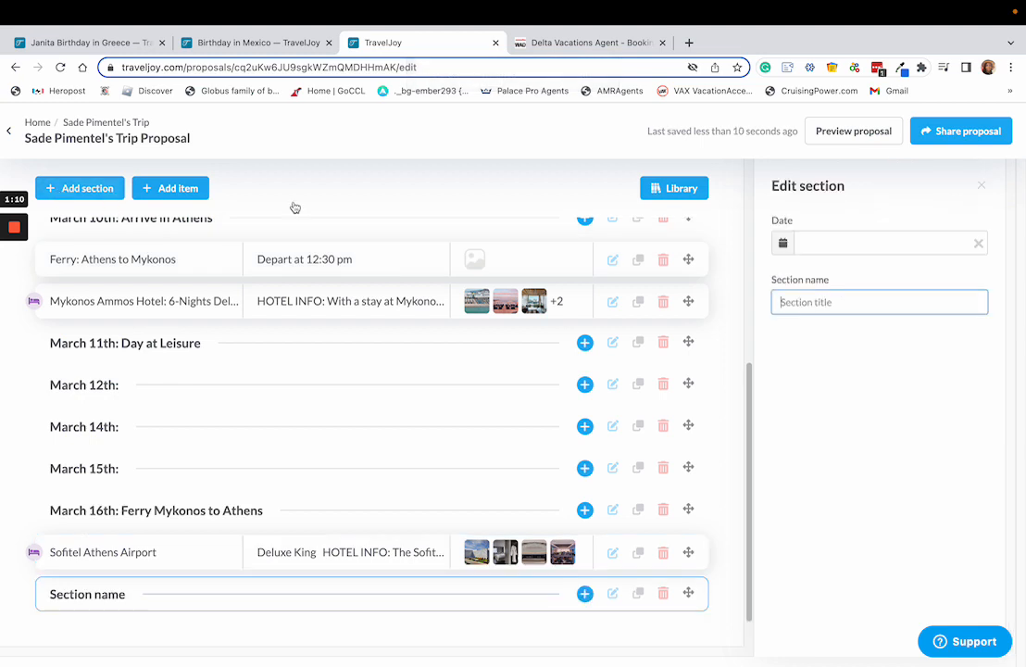
{"action": "type", "text": "March 17th: Departure"}
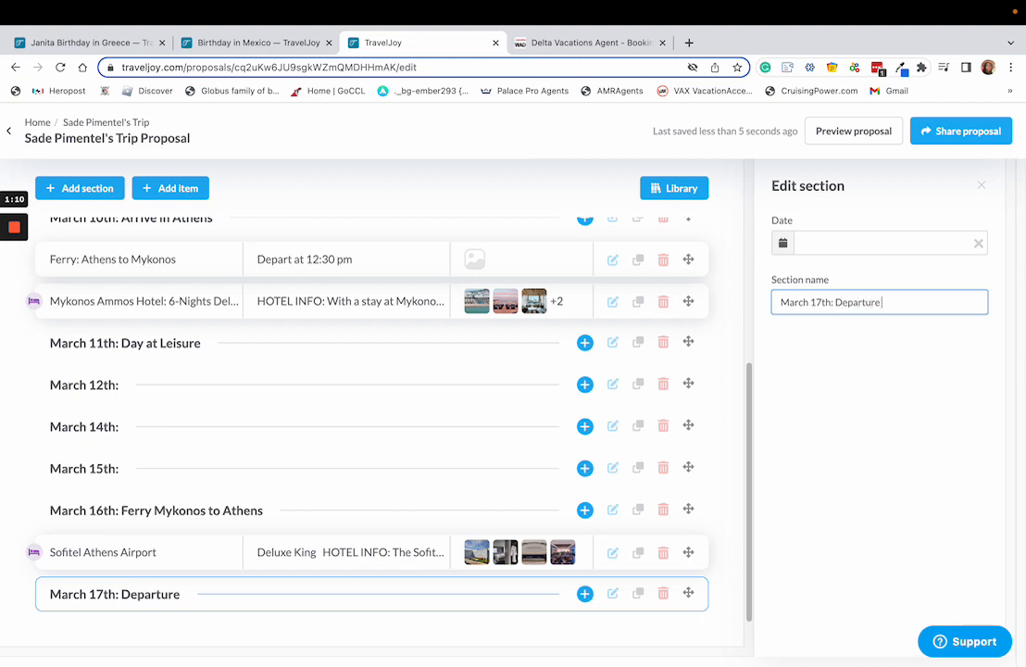
{"action": "type", "text": " home"}
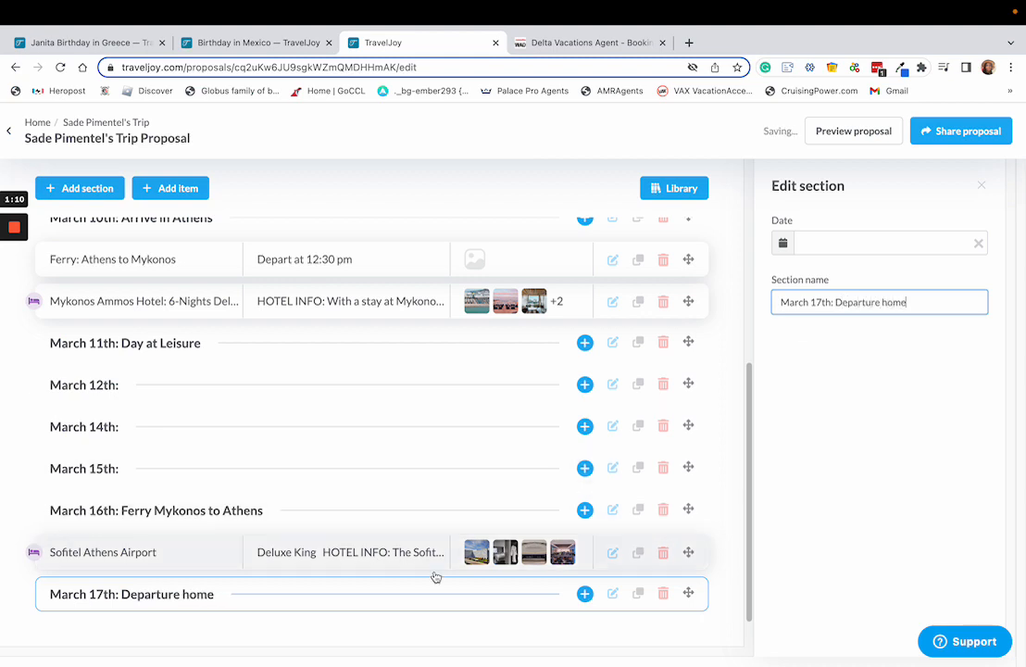
{"action": "left_click", "coordinate": [359, 617]}
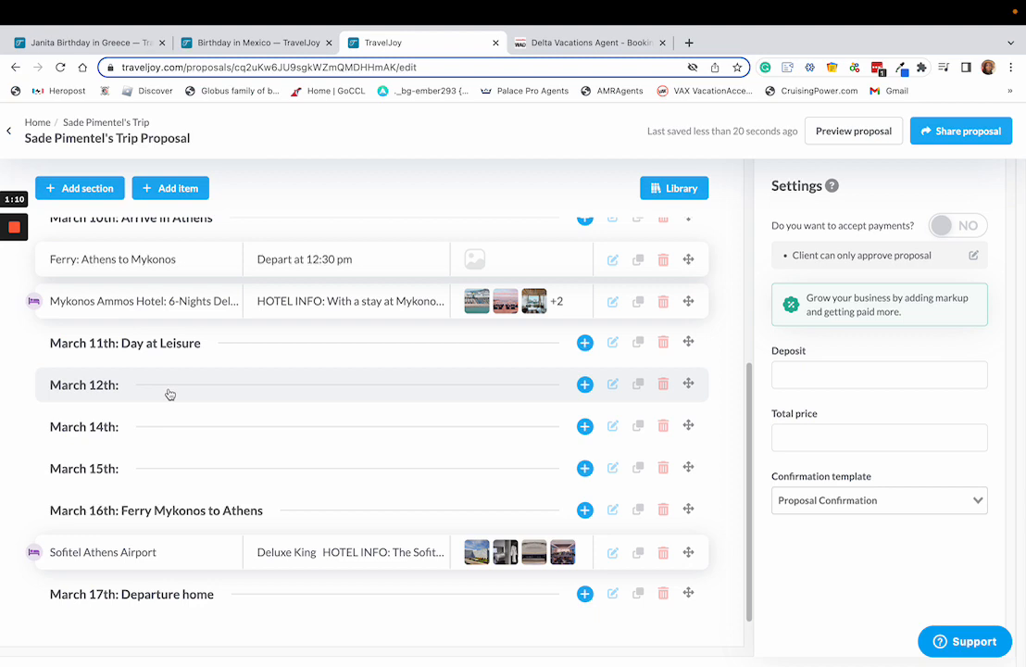
Open the Viator travel agents site in a new tab and search it for tours in Mykonos, Greece.
{"action": "left_click", "coordinate": [689, 44]}
{"action": "type", "text": "vi"}
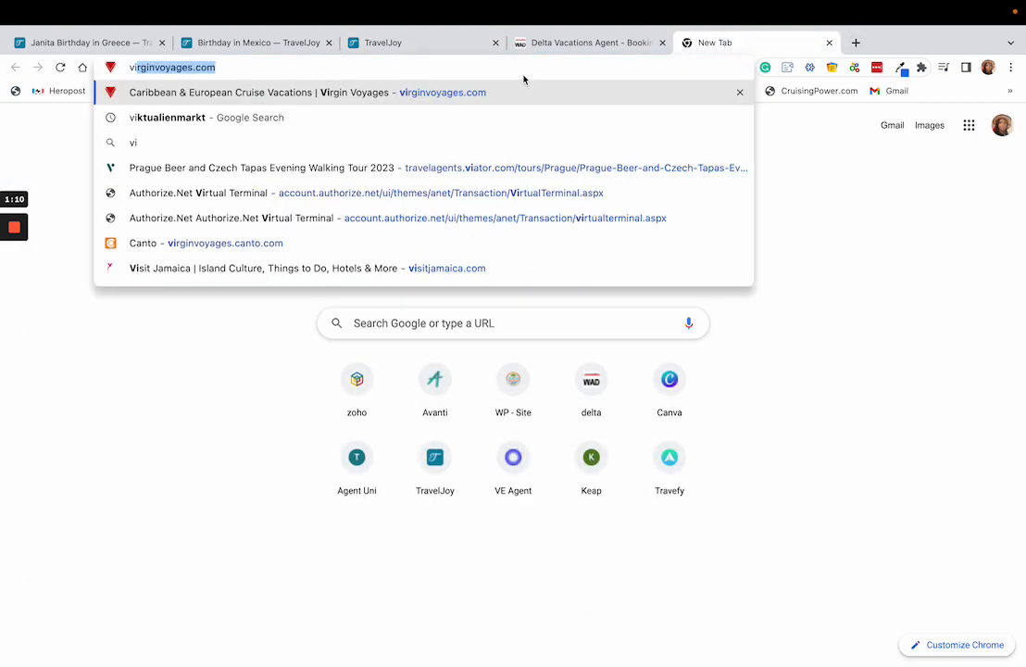
{"action": "type", "text": "a"}
{"action": "key", "text": "Return"}
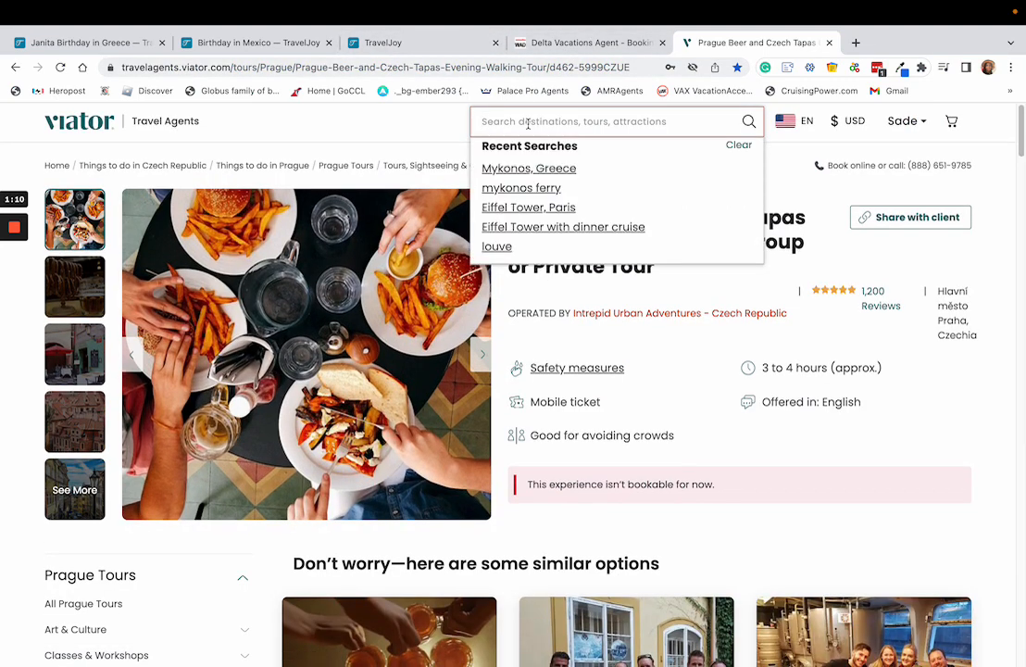
{"action": "type", "text": "myk"}
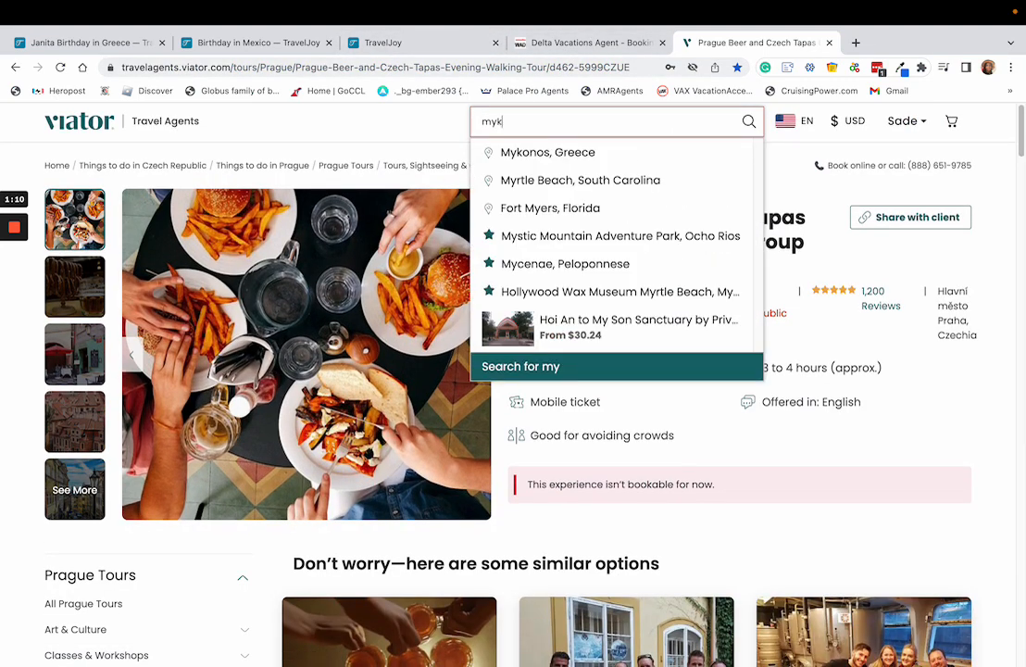
{"action": "left_click", "coordinate": [547, 155]}
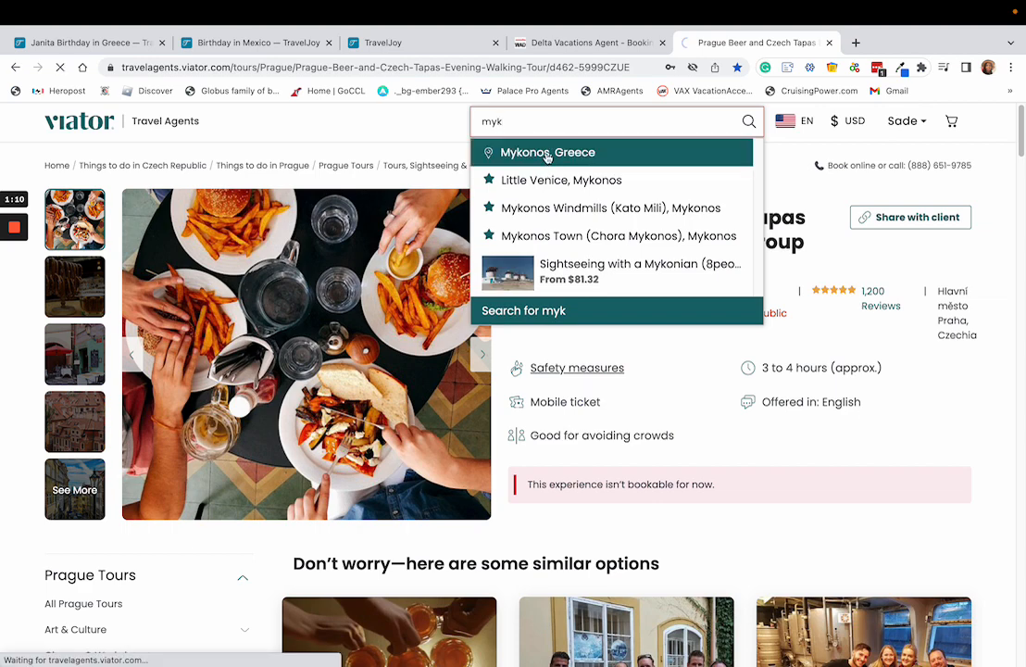
Open the "Semi-Private Brand-New Catamaran Cruise in Mykonos with Meal, Drinks & Transport" tour and look over its overview.
{"action": "scroll", "coordinate": [553, 370], "scroll_direction": "down", "scroll_amount": 5}
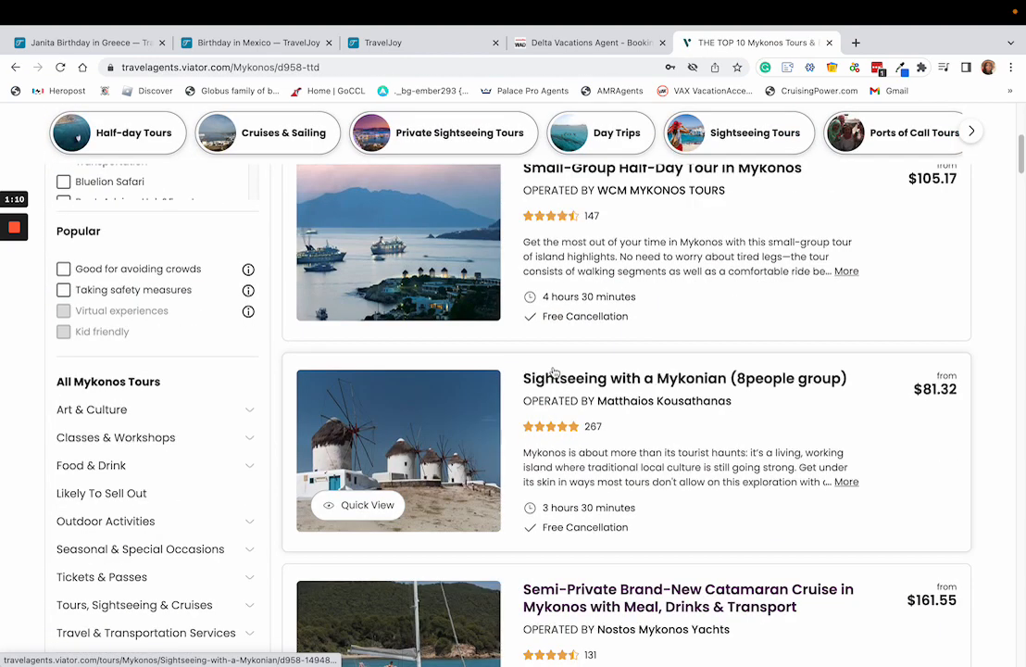
{"action": "scroll", "coordinate": [546, 389], "scroll_direction": "down", "scroll_amount": 3}
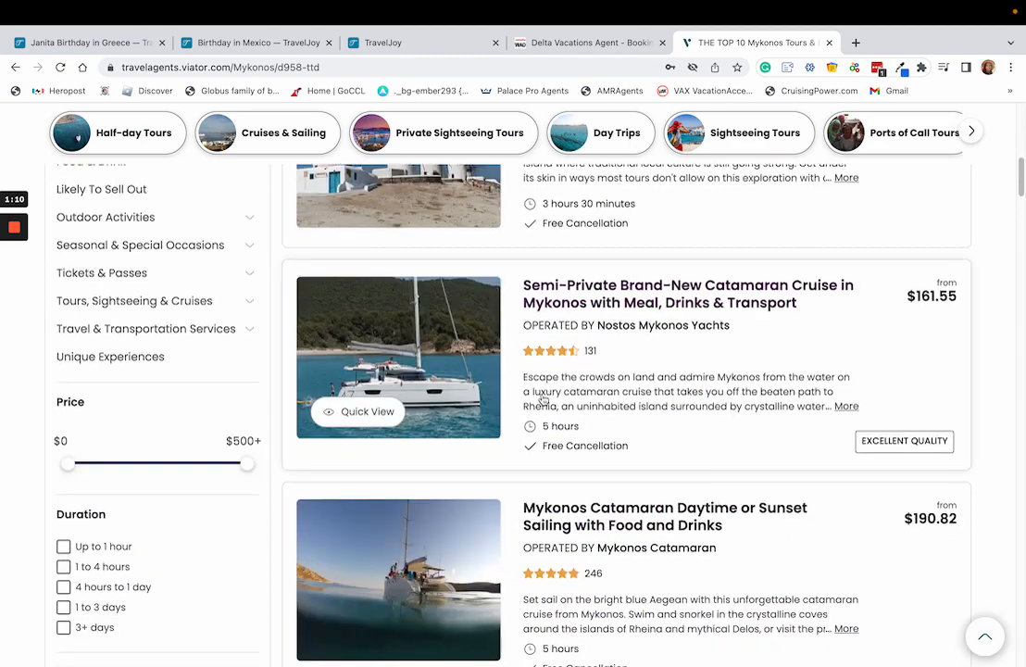
{"action": "left_click", "coordinate": [629, 298]}
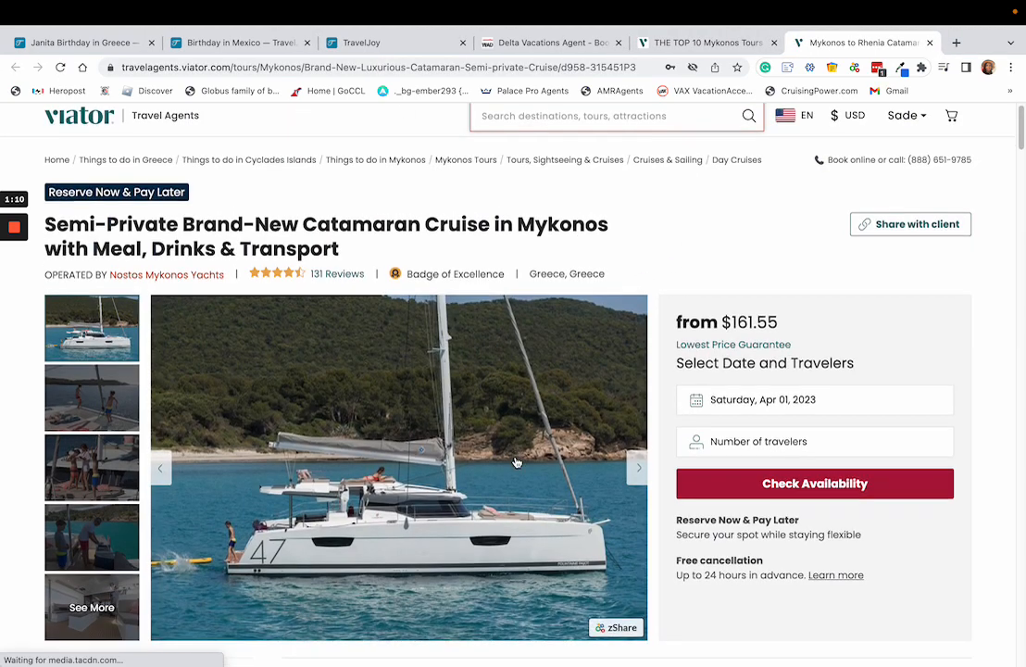
{"action": "scroll", "coordinate": [517, 462], "scroll_direction": "down", "scroll_amount": 5}
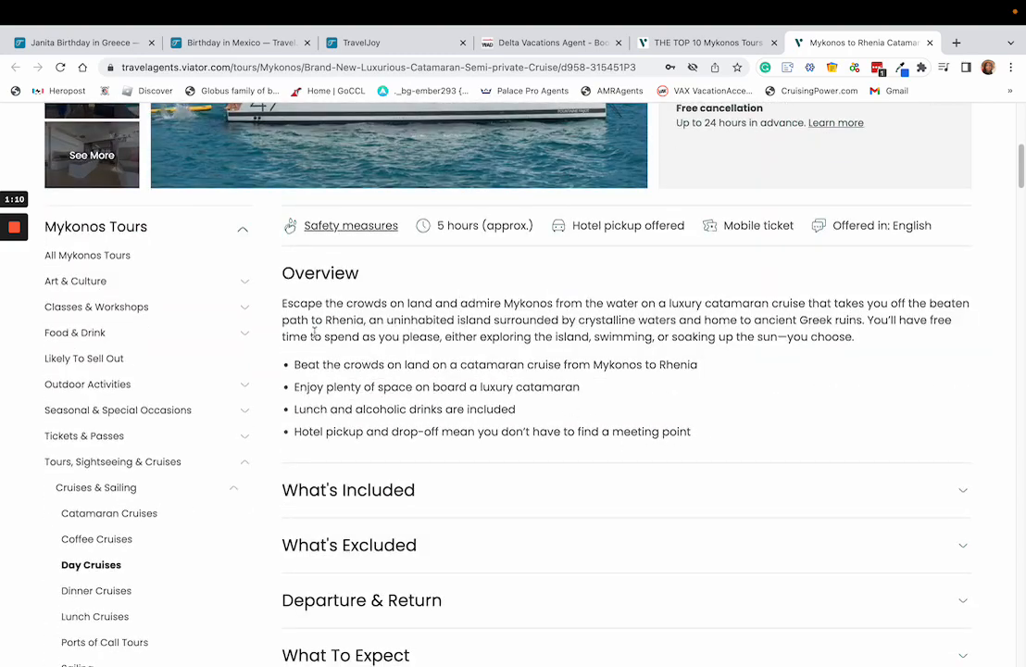
{"action": "scroll", "coordinate": [314, 331], "scroll_direction": "up", "scroll_amount": 5}
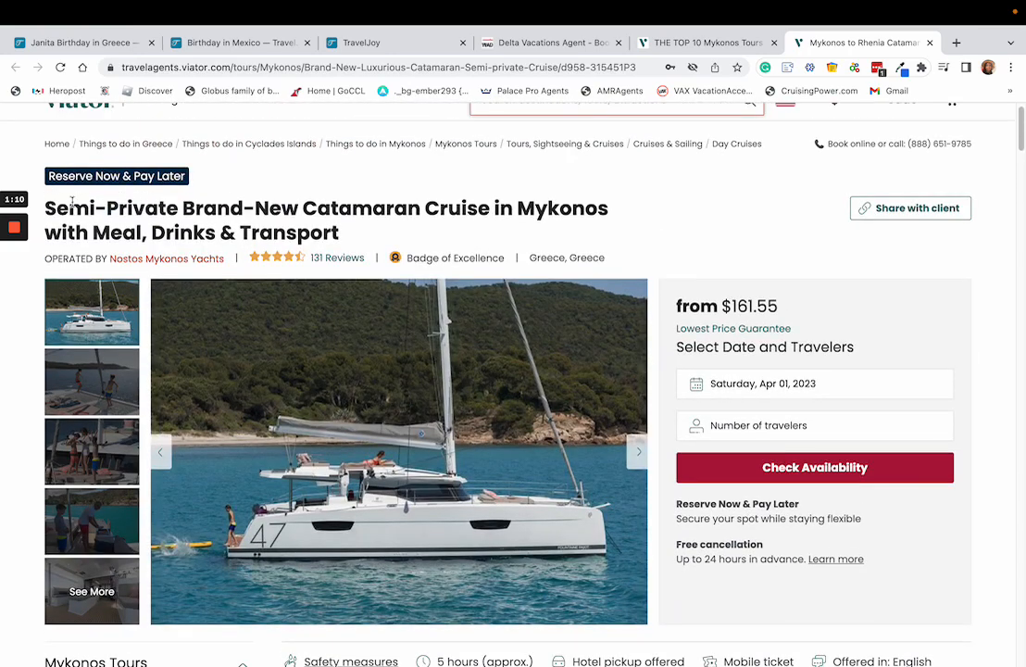
Copy "Semi-Private" from the tour title and append it to the March 12th section name in TravelJoy.
{"action": "left_click_drag", "start_coordinate": [45, 207], "coordinate": [181, 209]}
{"action": "key", "text": "super+c"}
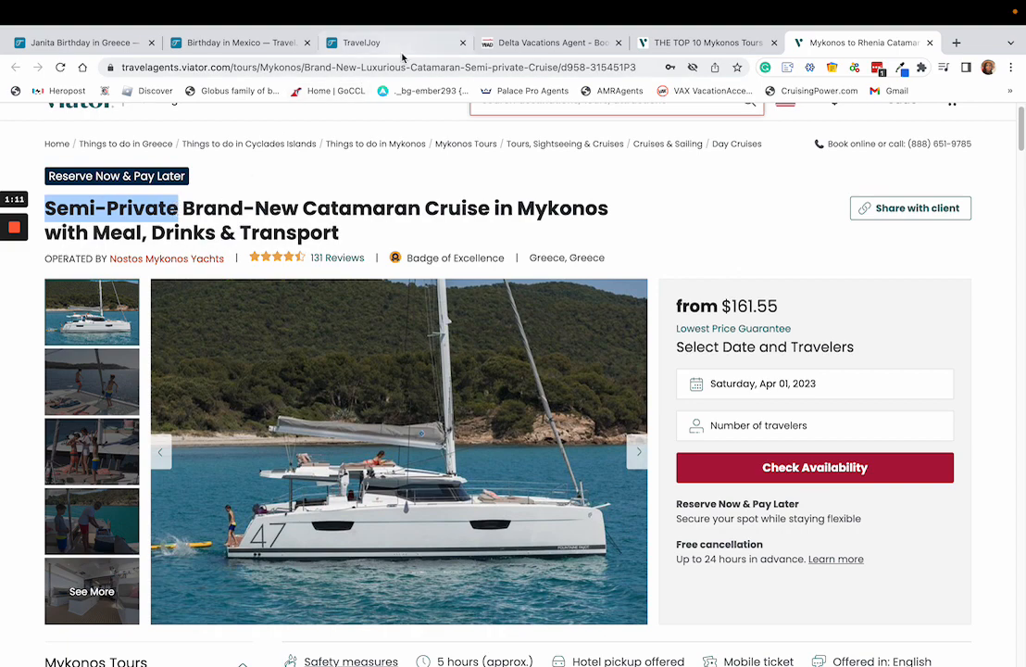
{"action": "left_click", "coordinate": [344, 42]}
{"action": "left_click", "coordinate": [118, 393]}
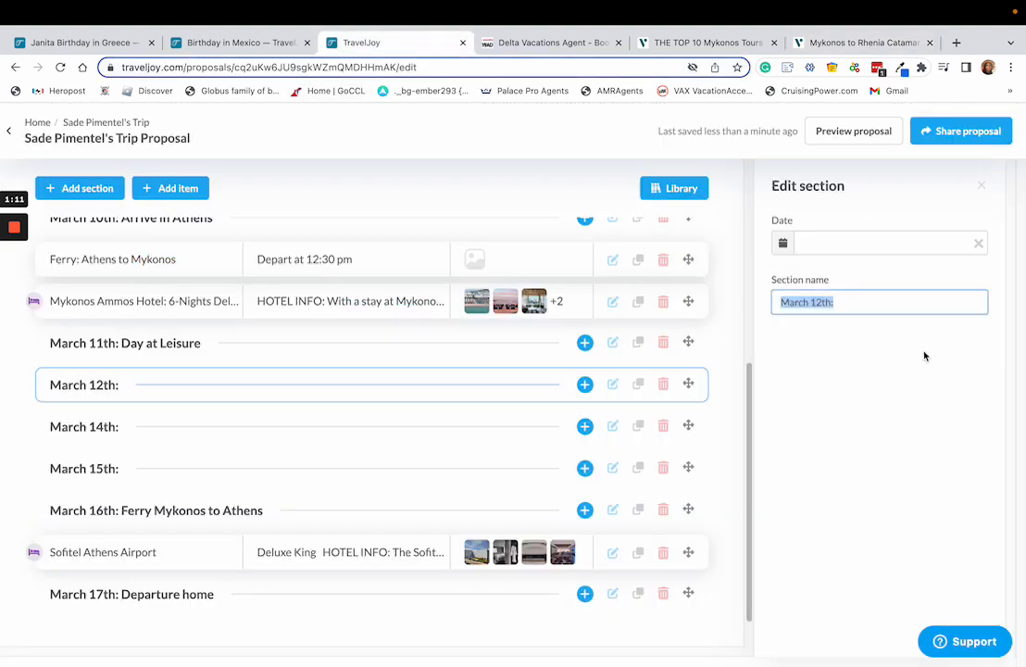
{"action": "left_click", "coordinate": [876, 305]}
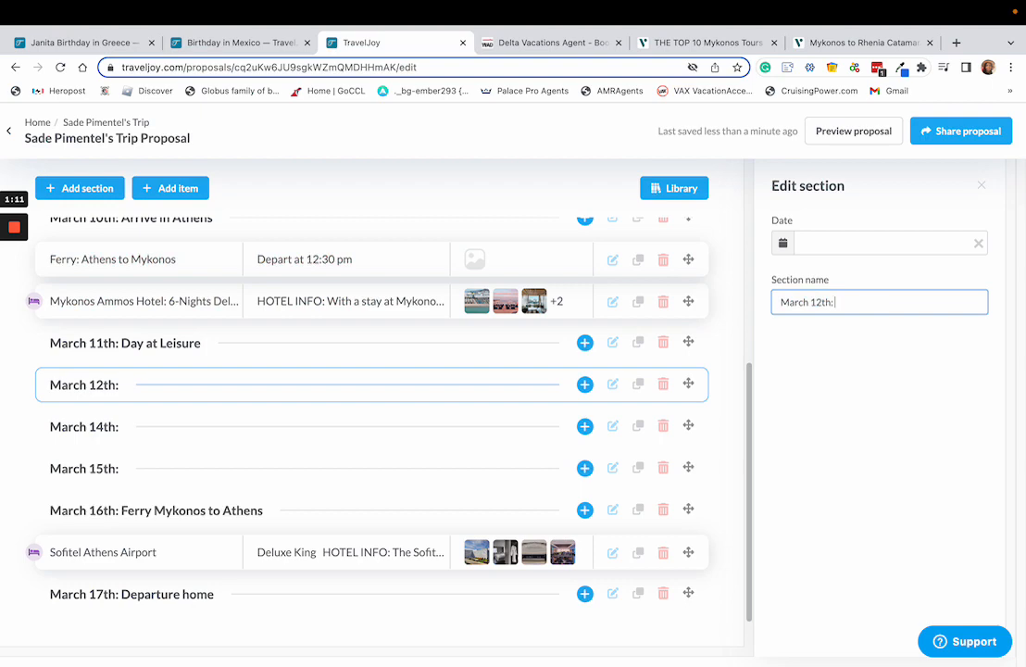
{"action": "key", "text": "super+v"}
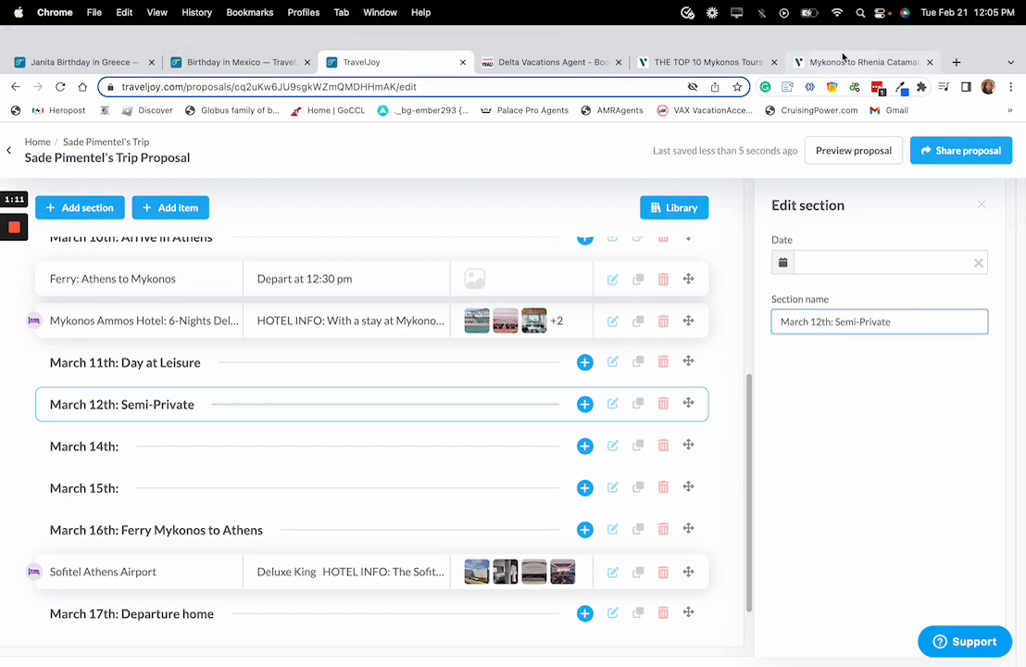
Copy "Cruise in Mykonos" from the Viator tour title and append it, followed by "w/", to the March 12th section name in TravelJoy.
{"action": "left_click", "coordinate": [847, 61]}
{"action": "left_click", "coordinate": [341, 198]}
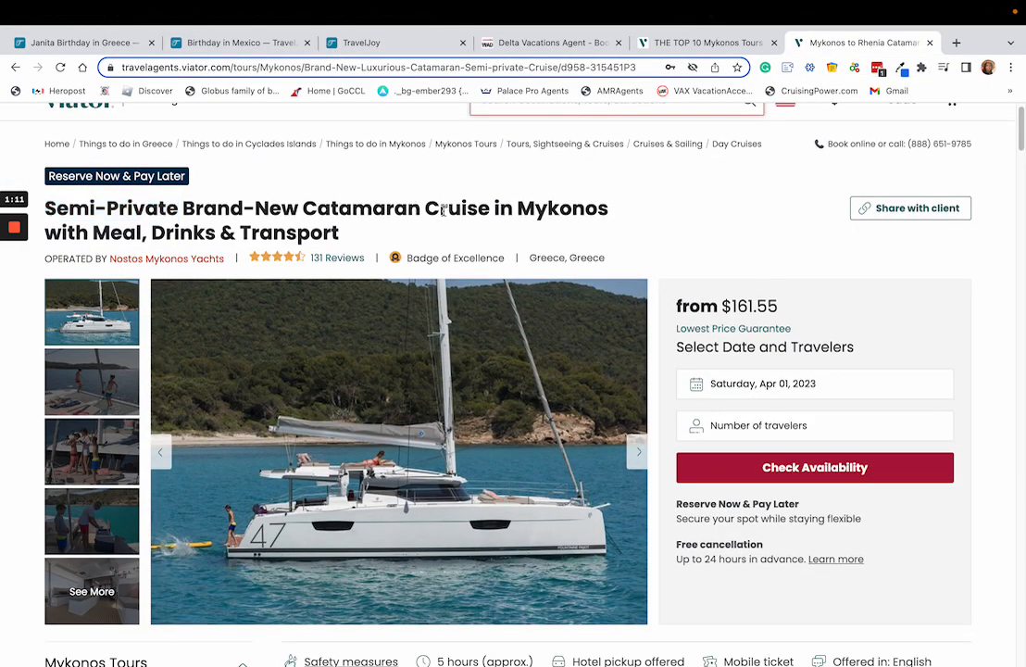
{"action": "left_click_drag", "start_coordinate": [426, 208], "coordinate": [597, 206]}
{"action": "key", "text": "ctrl+c"}
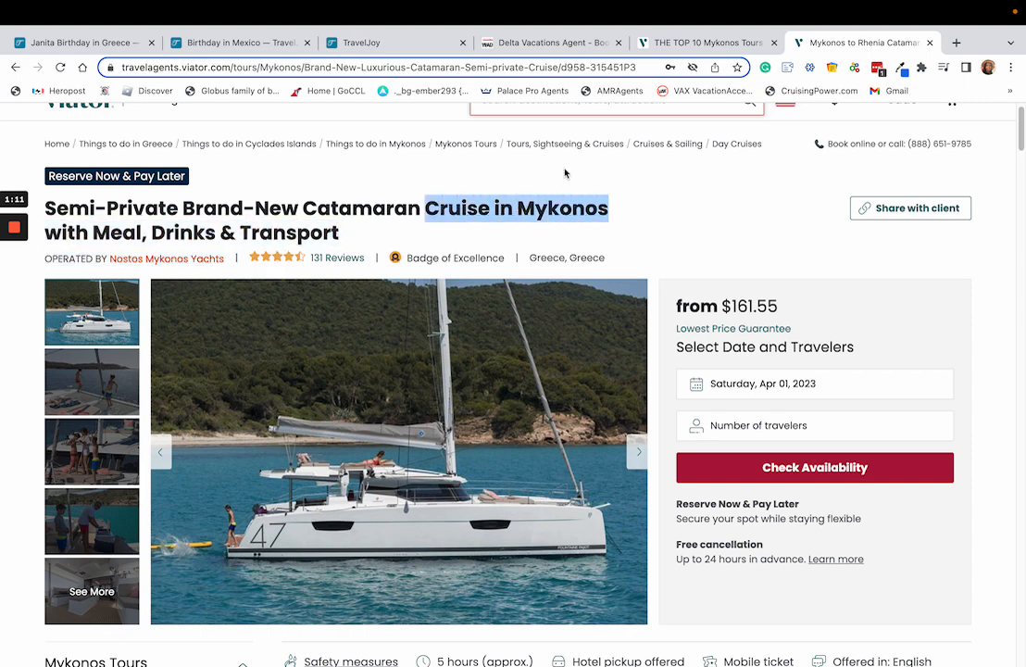
{"action": "left_click", "coordinate": [382, 46]}
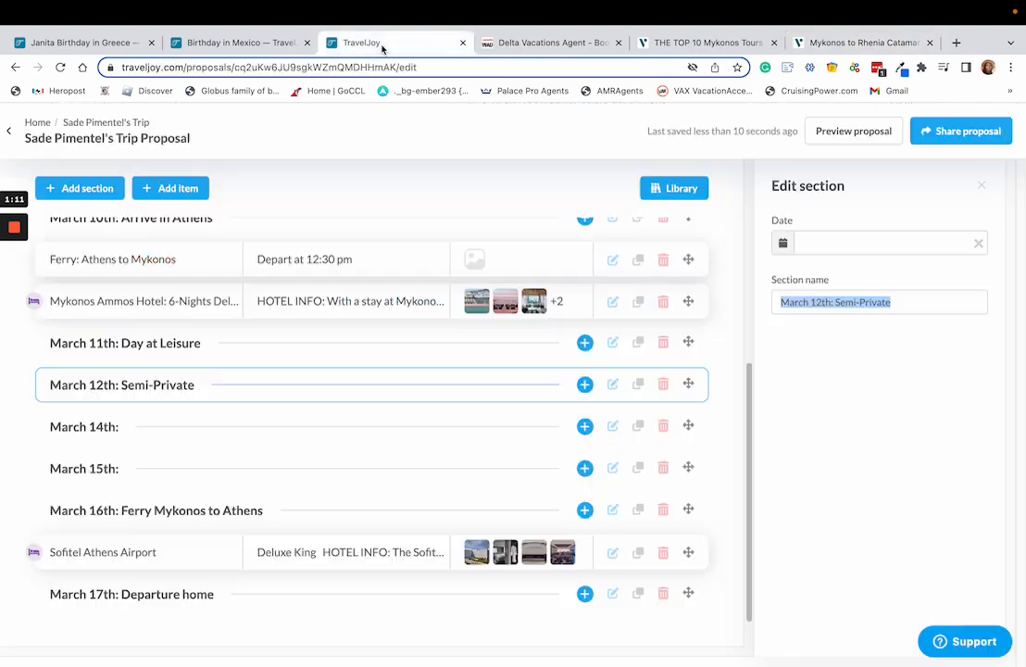
{"action": "left_click", "coordinate": [920, 301]}
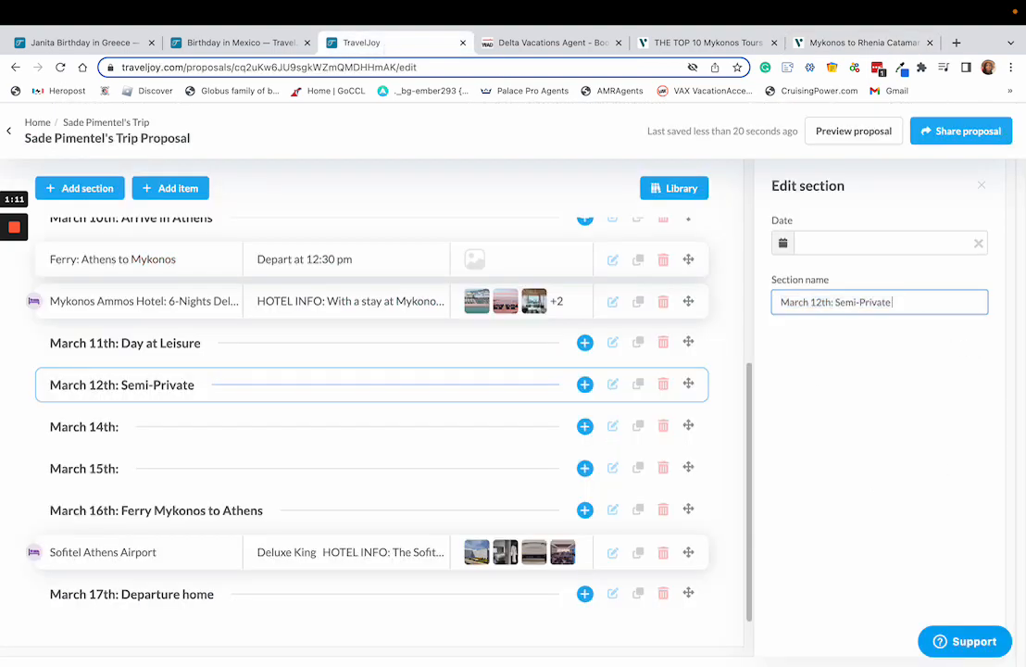
{"action": "key", "text": "ctrl+v"}
{"action": "type", "text": "w/"}
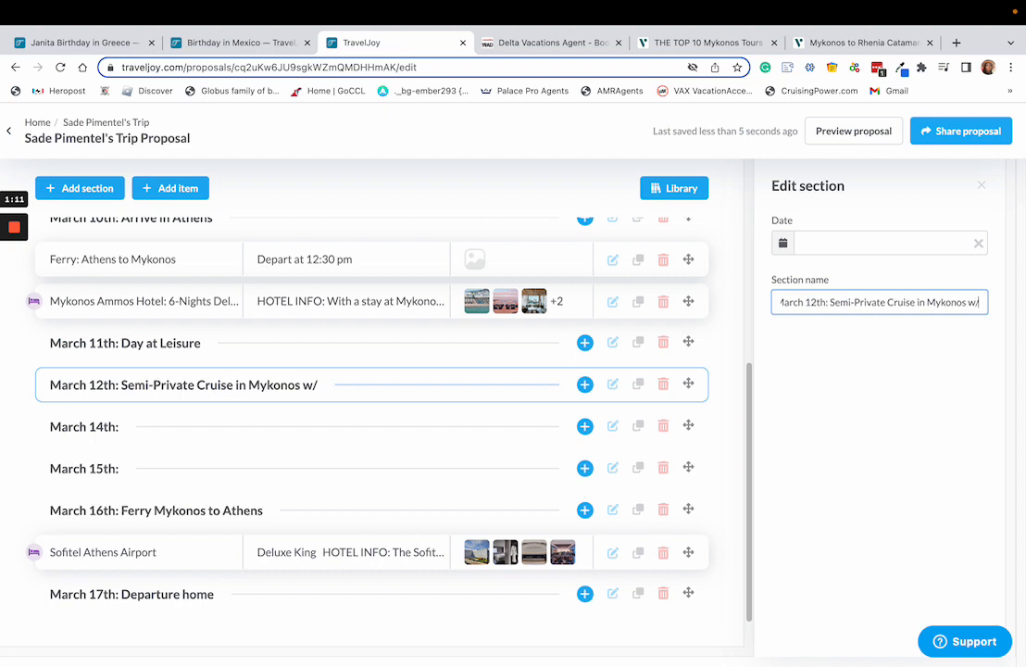
Complete the section name as "March 12th: Semi-Private Cruise in Mykonos w/ Lunch", checking the tour title on the Viator page.
{"action": "type", "text": " L"}
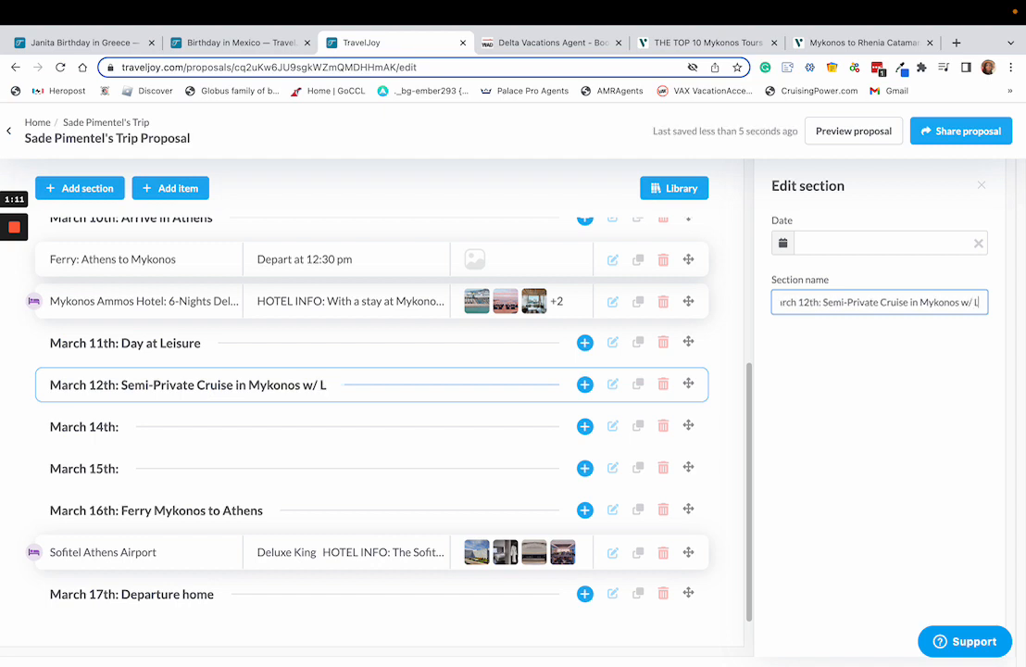
{"action": "key", "text": "BackSpace"}
{"action": "type", "text": "Lunch"}
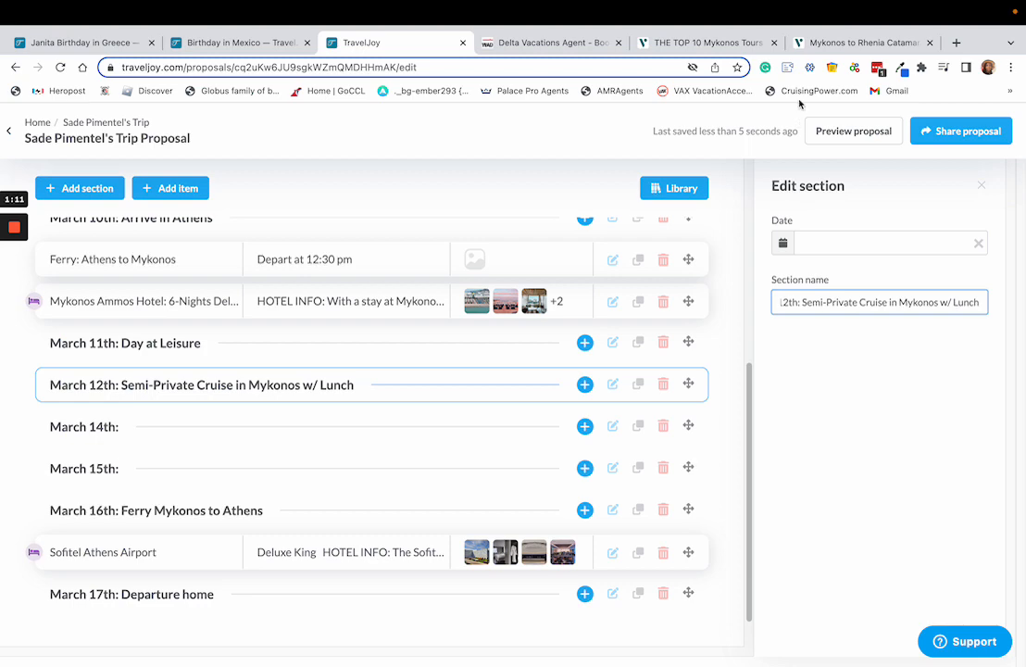
{"action": "left_click", "coordinate": [815, 43]}
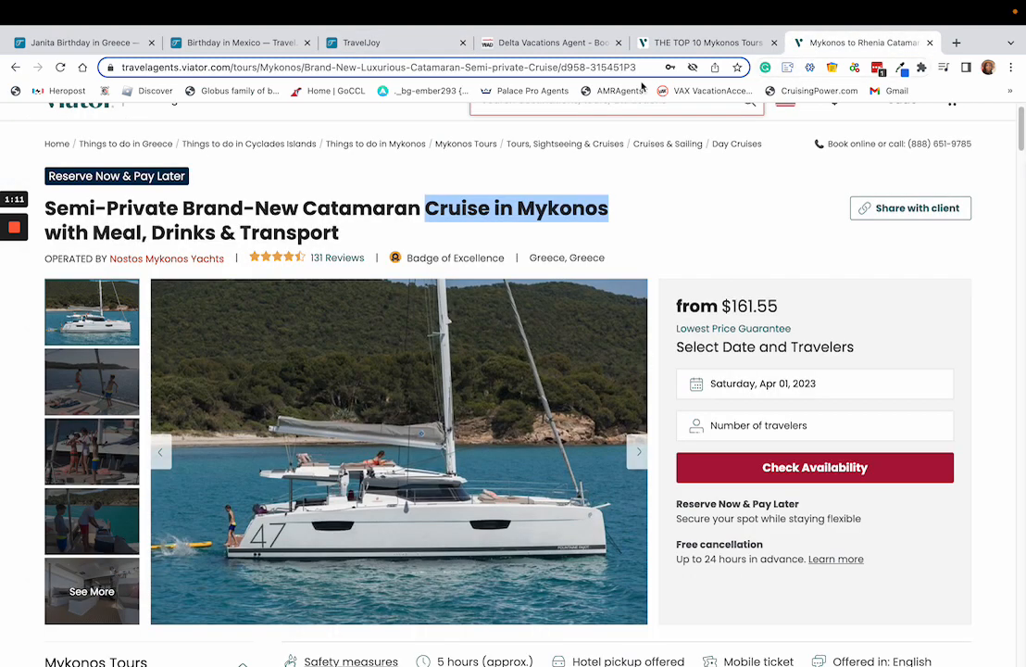
{"action": "double_click", "coordinate": [361, 206]}
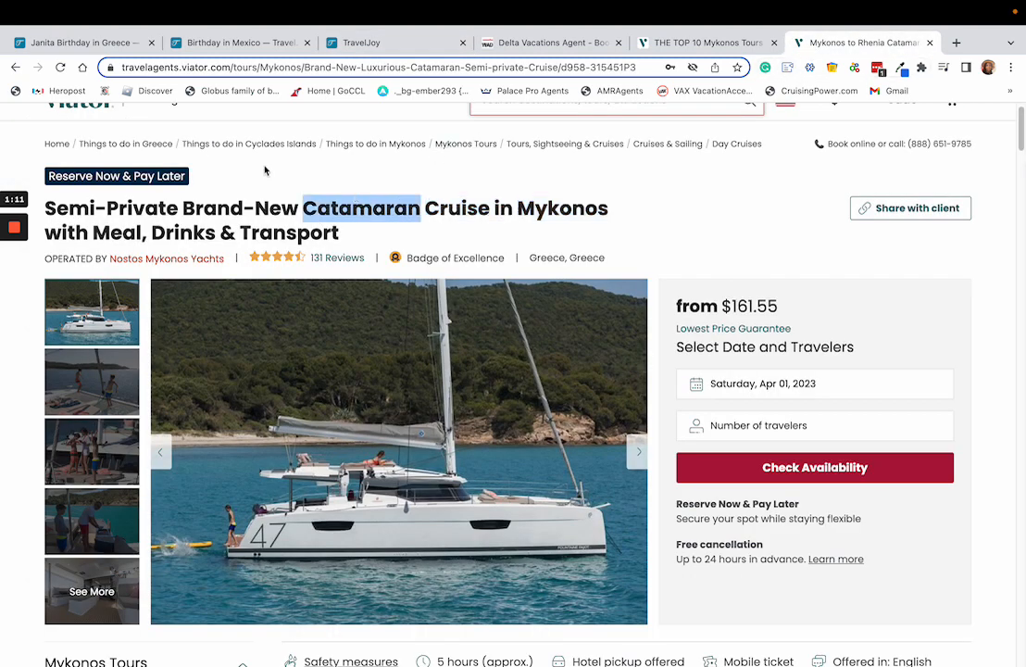
{"action": "left_click", "coordinate": [361, 43]}
{"action": "left_click", "coordinate": [903, 302]}
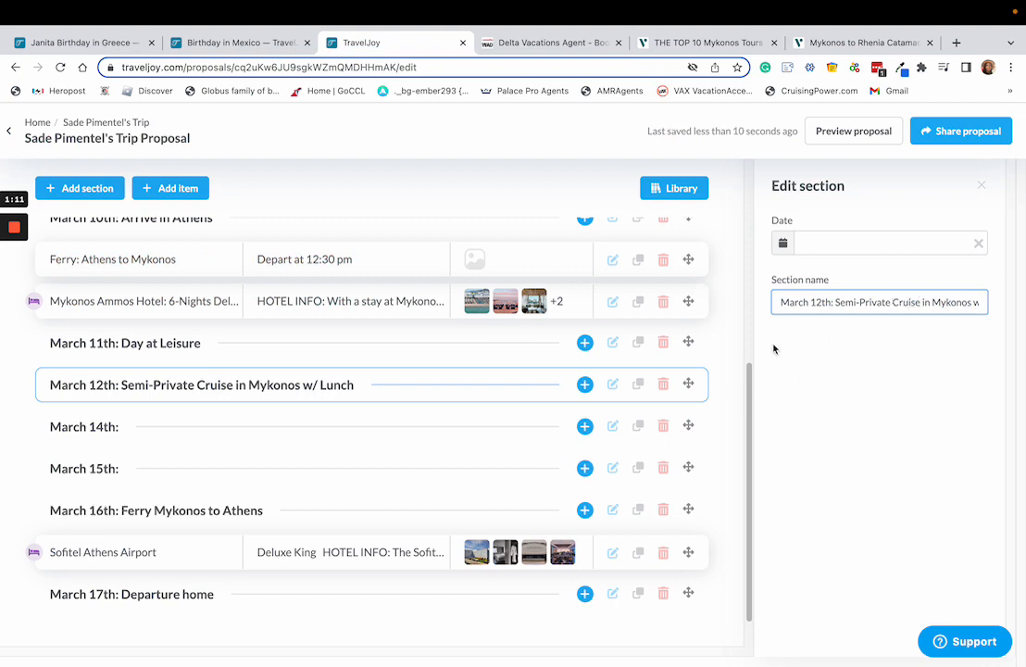
Add an activity item to the itinerary and place it directly below the March 12th section.
{"action": "scroll", "coordinate": [270, 600], "scroll_direction": "down", "scroll_amount": 1}
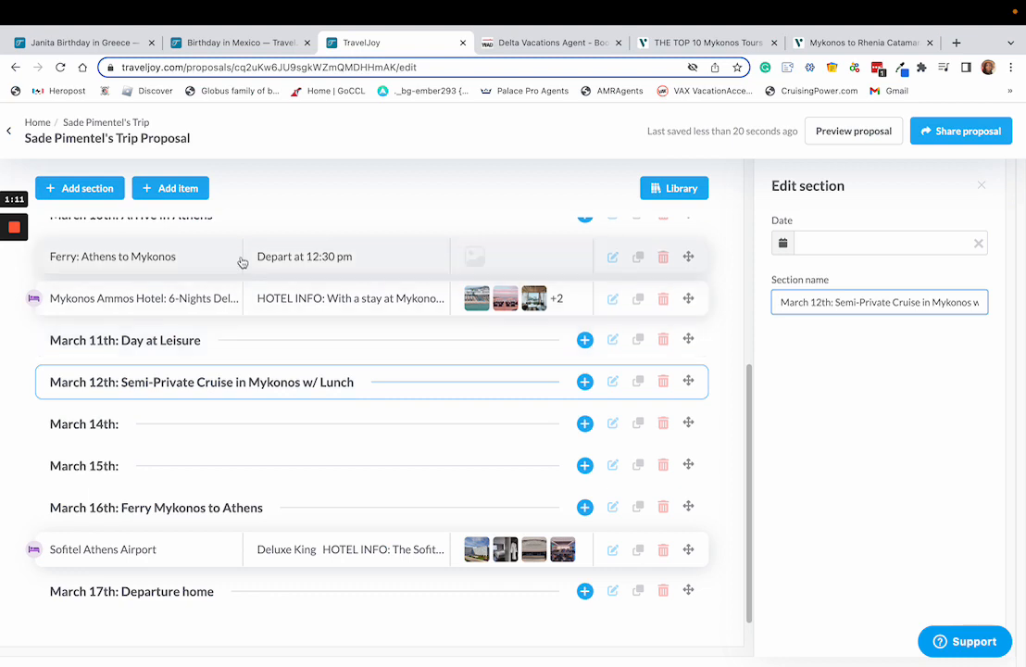
{"action": "left_click", "coordinate": [167, 188]}
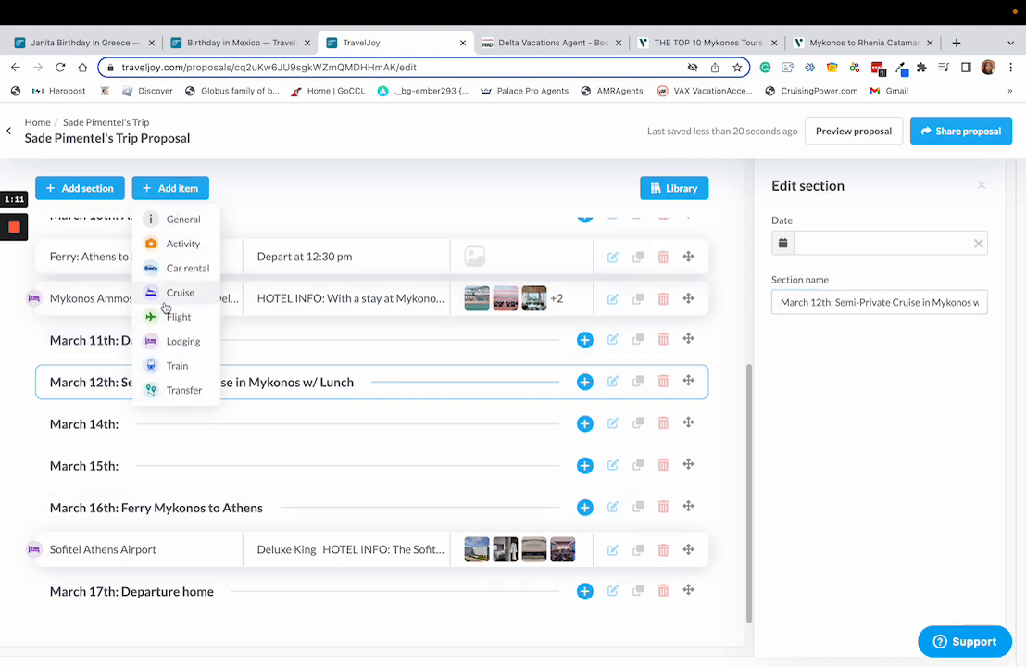
{"action": "left_click", "coordinate": [180, 243]}
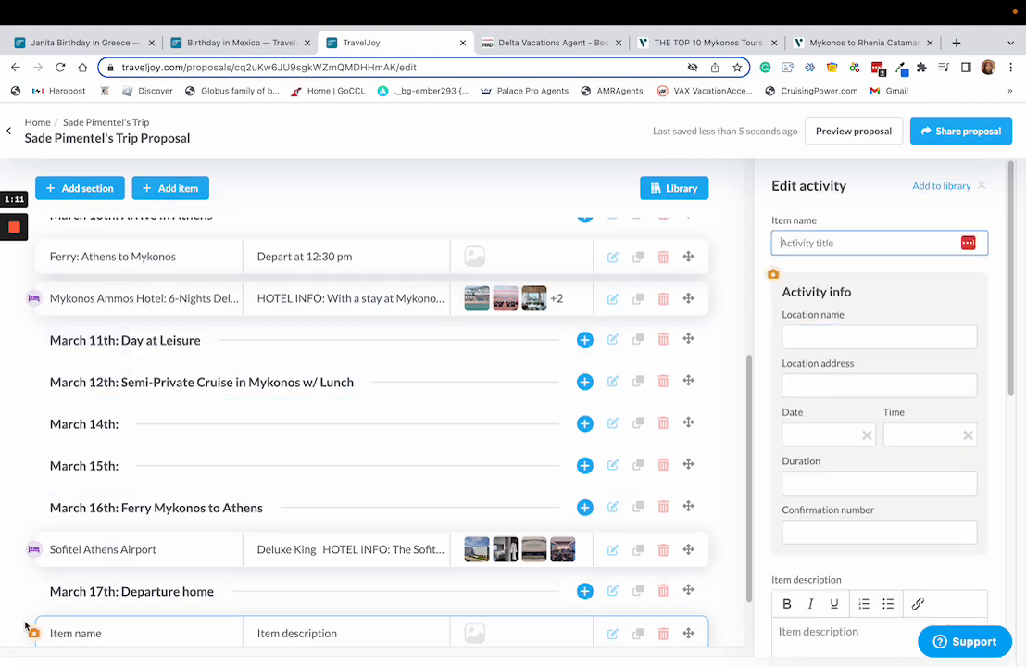
{"action": "left_click_drag", "start_coordinate": [50, 632], "coordinate": [83, 422]}
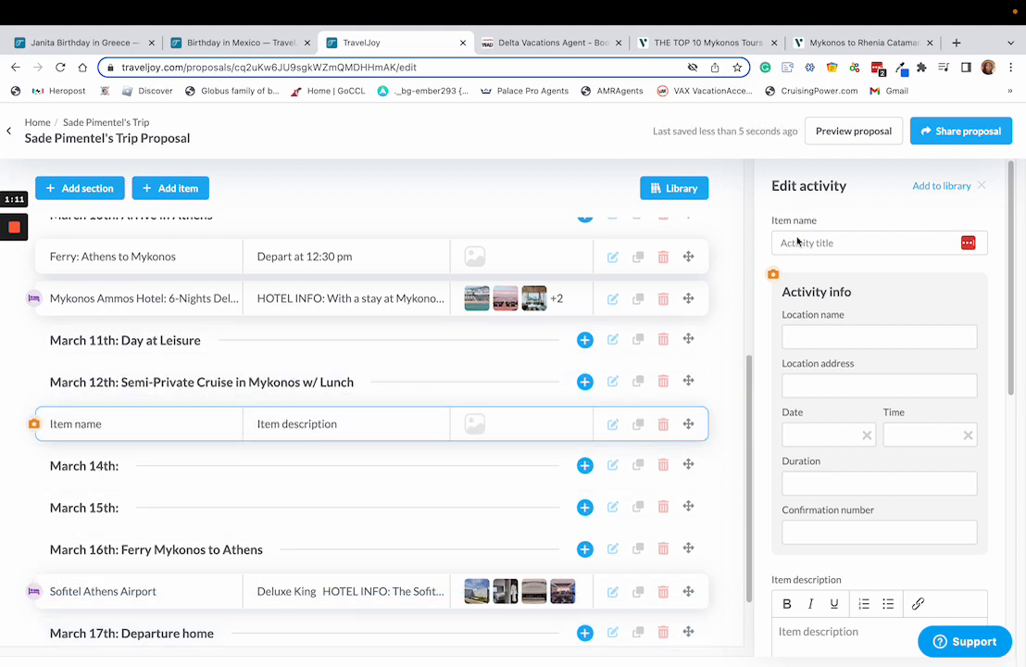
Move "Semi-Private Cruise in Mykonos w/ Lunch" from the March 12th section name into the new activity's item name.
{"action": "left_click", "coordinate": [260, 381]}
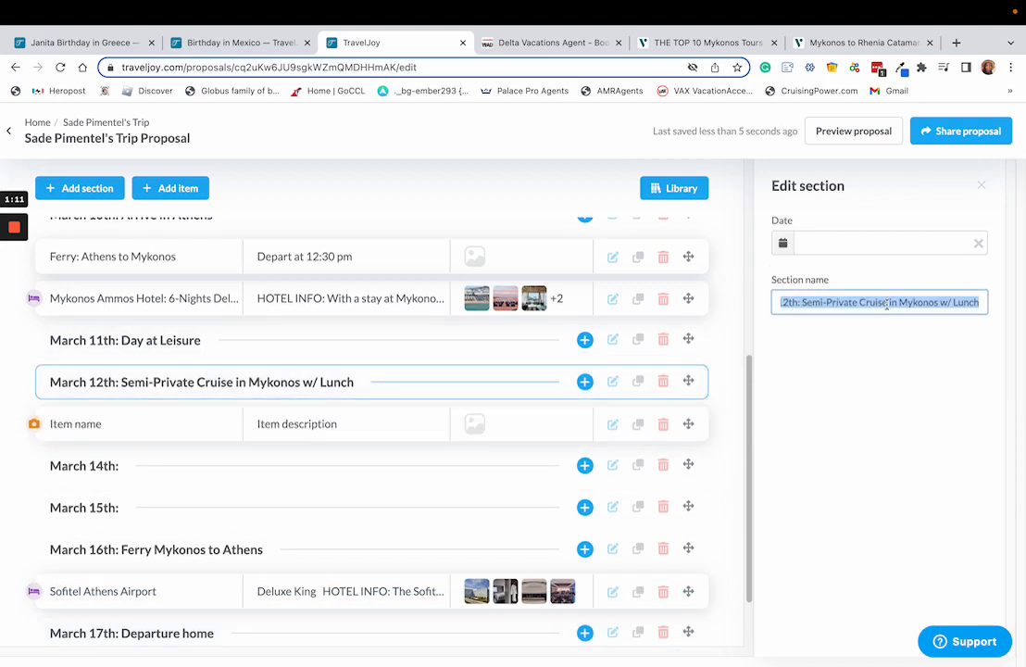
{"action": "left_click", "coordinate": [811, 307]}
{"action": "left_click_drag", "start_coordinate": [806, 304], "coordinate": [912, 303]}
{"action": "left_click", "coordinate": [825, 307]}
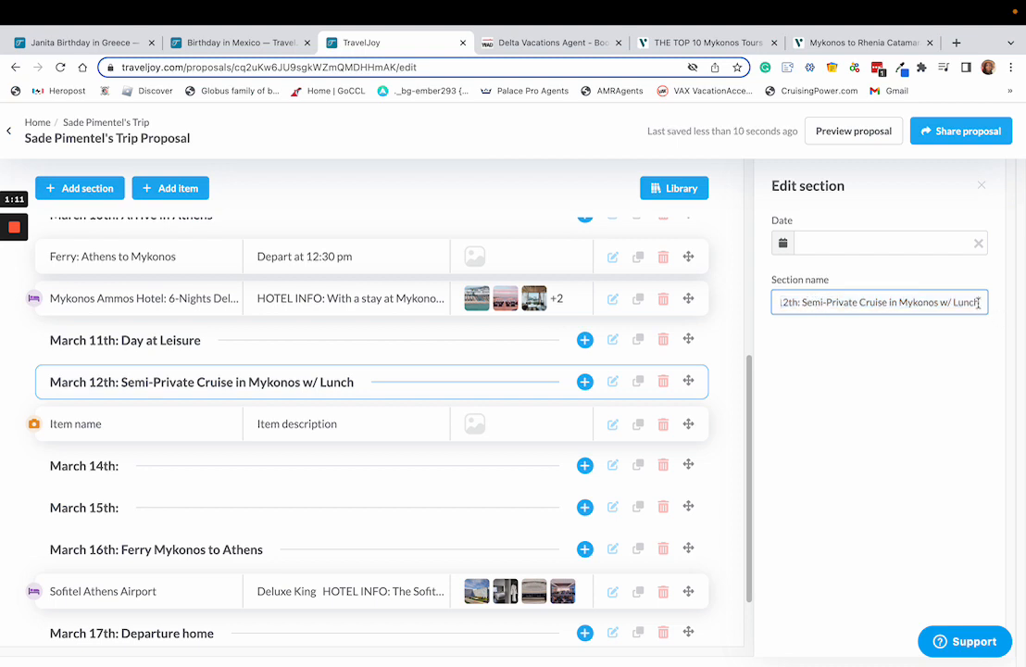
{"action": "left_click_drag", "start_coordinate": [888, 302], "coordinate": [802, 302]}
{"action": "key", "text": "ctrl+c"}
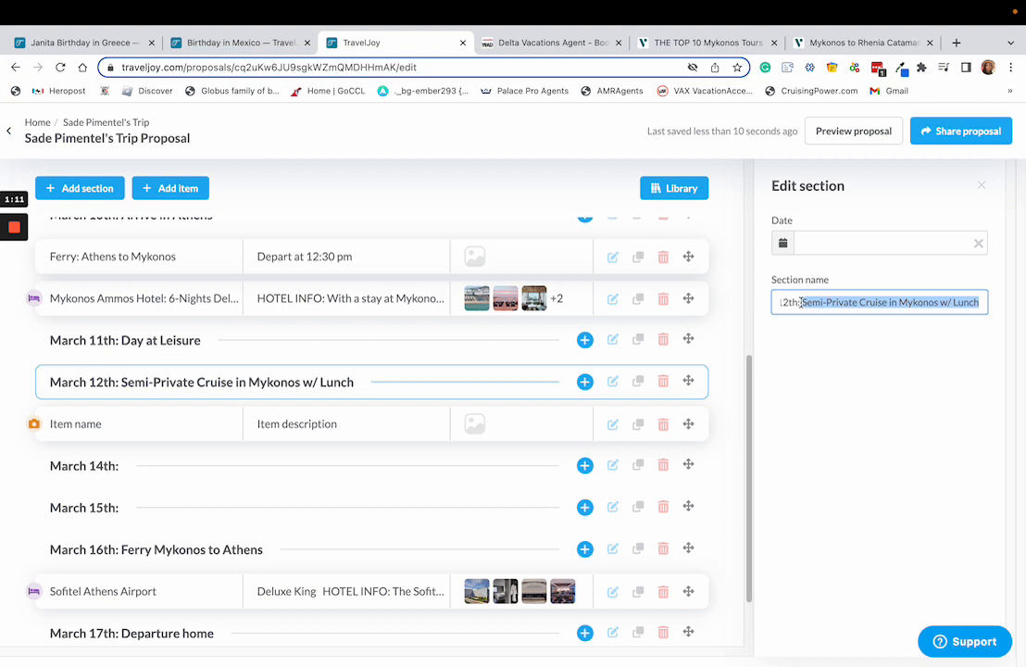
{"action": "key", "text": "BackSpace"}
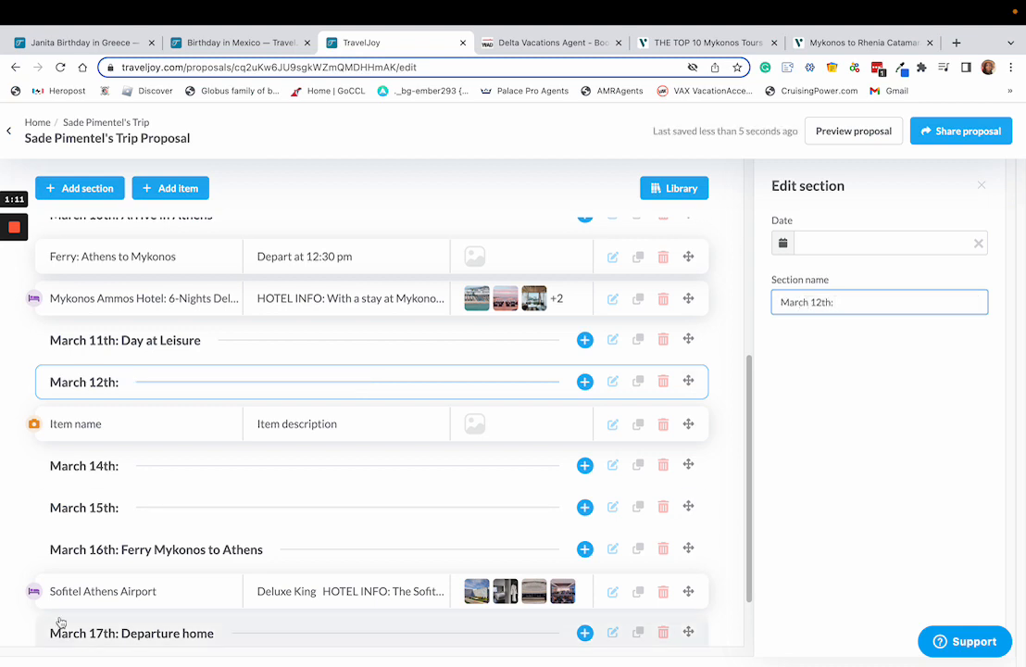
{"action": "left_click", "coordinate": [151, 430]}
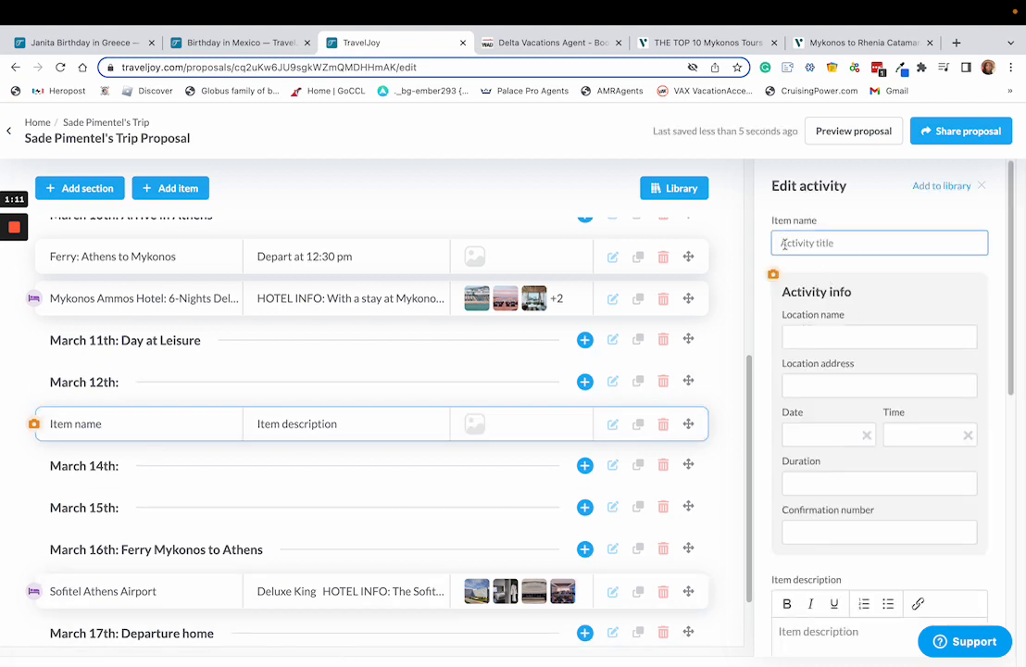
{"action": "key", "text": "ctrl+v"}
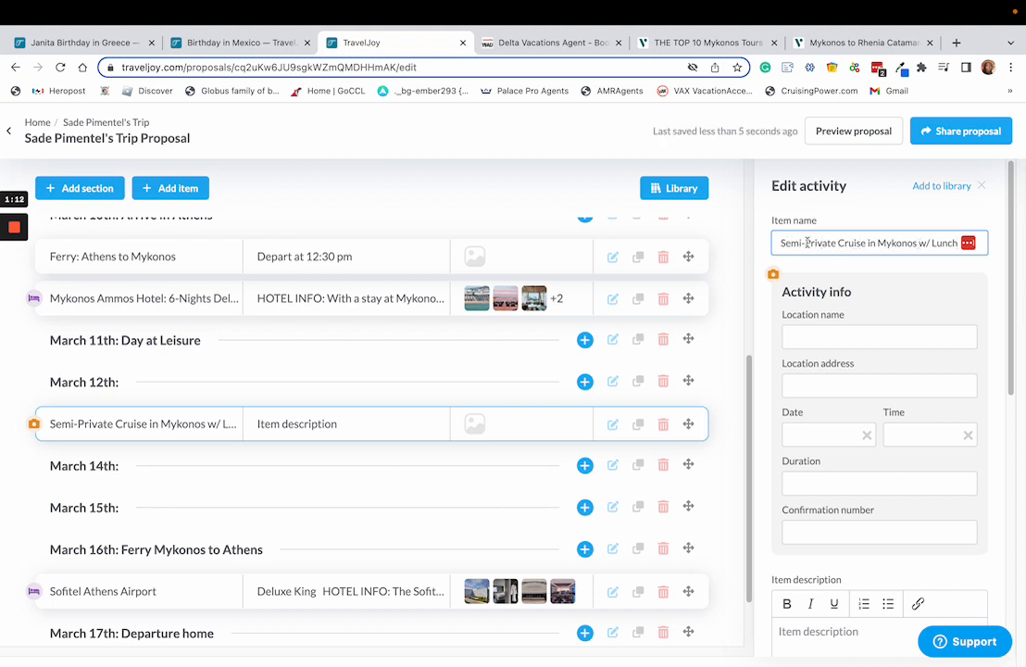
Rename the March 12th section as "March 12th: Semi-Private Cruise".
{"action": "left_click_drag", "start_coordinate": [780, 242], "coordinate": [857, 240]}
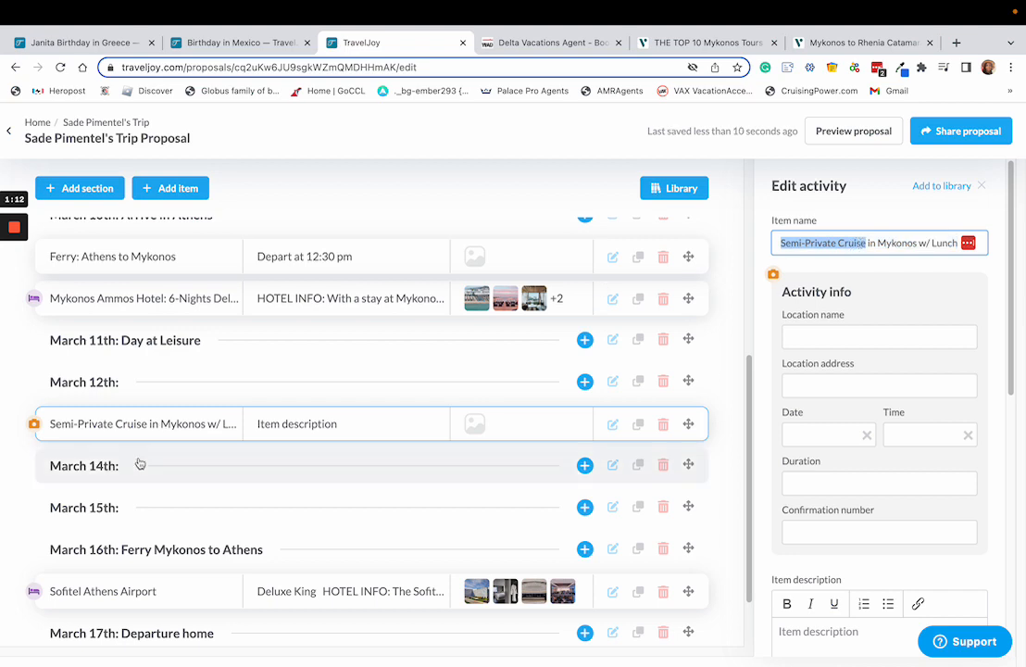
{"action": "left_click", "coordinate": [175, 385]}
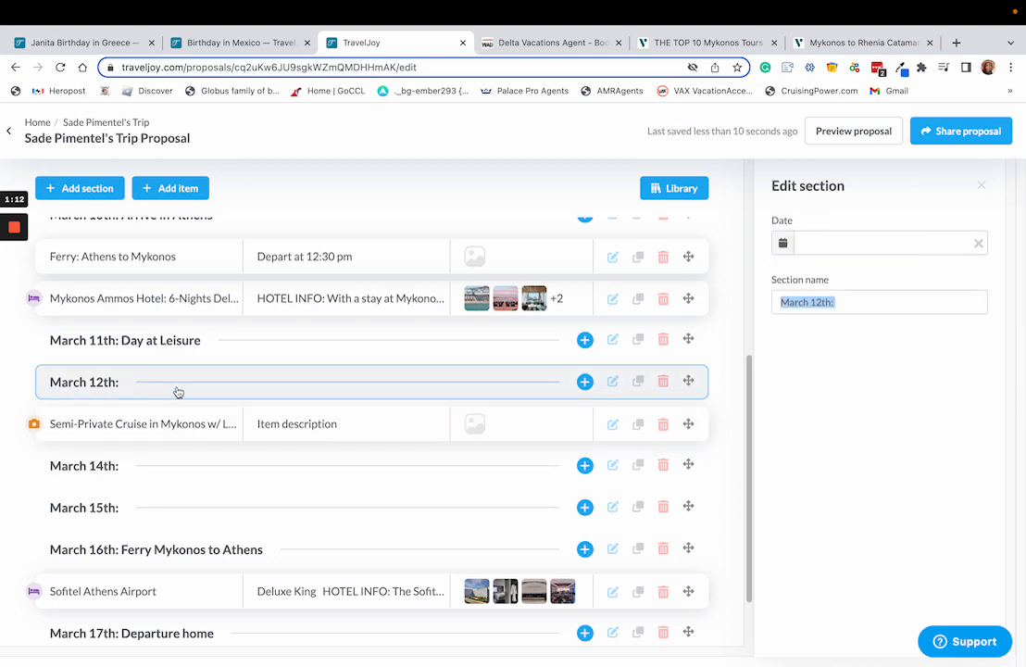
{"action": "left_click", "coordinate": [823, 245]}
{"action": "left_click", "coordinate": [967, 301]}
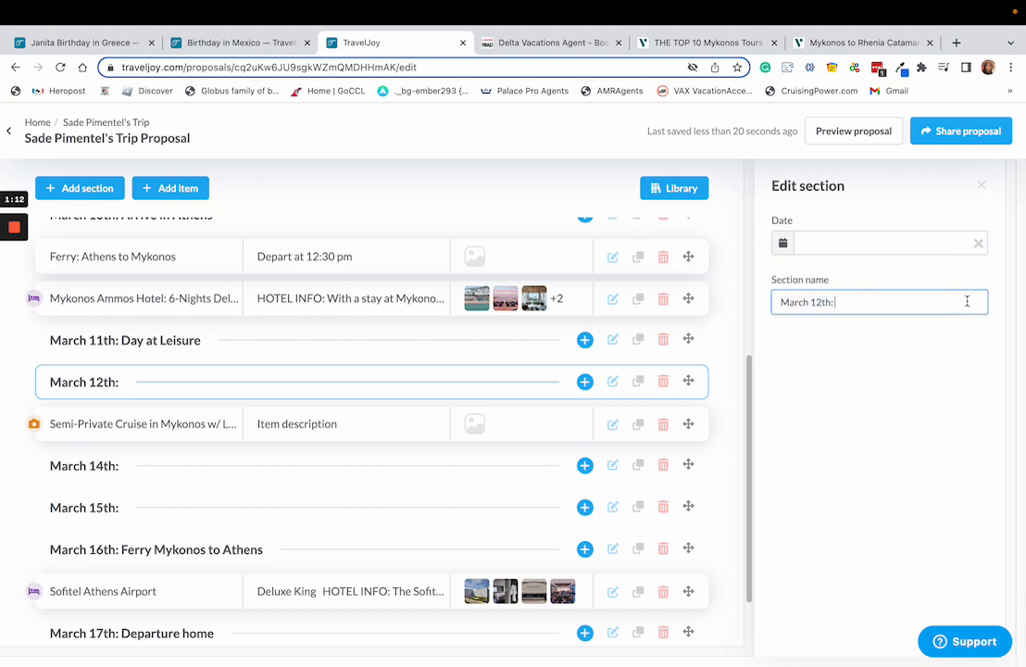
{"action": "type", "text": "Semi-Private Cruise"}
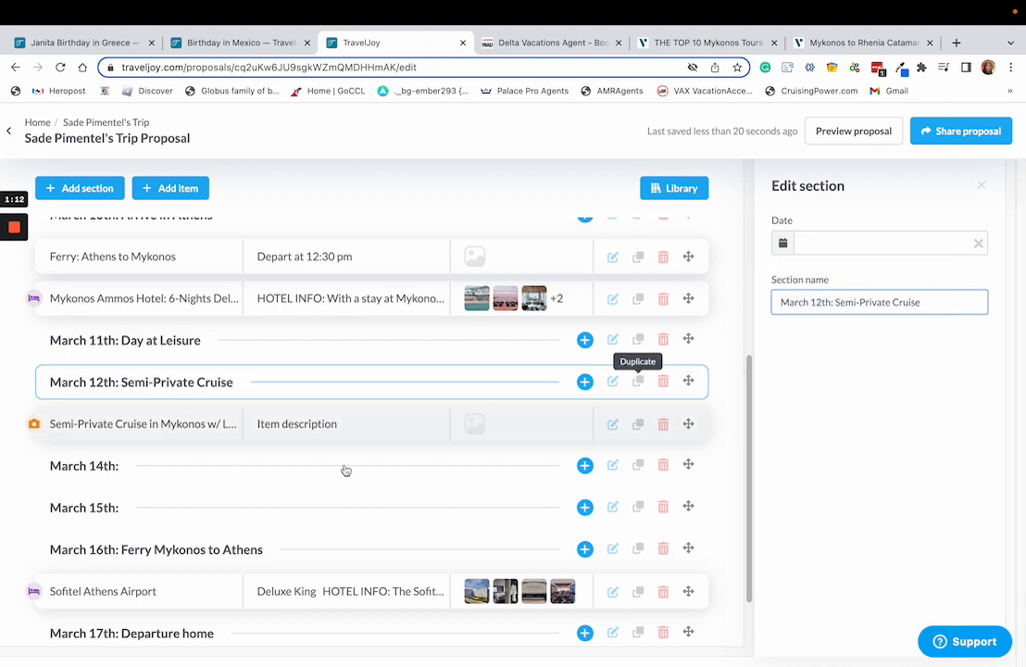
Copy the catamaran cruise's overview paragraph and its first three highlights from the Viator tour page.
{"action": "left_click", "coordinate": [107, 429]}
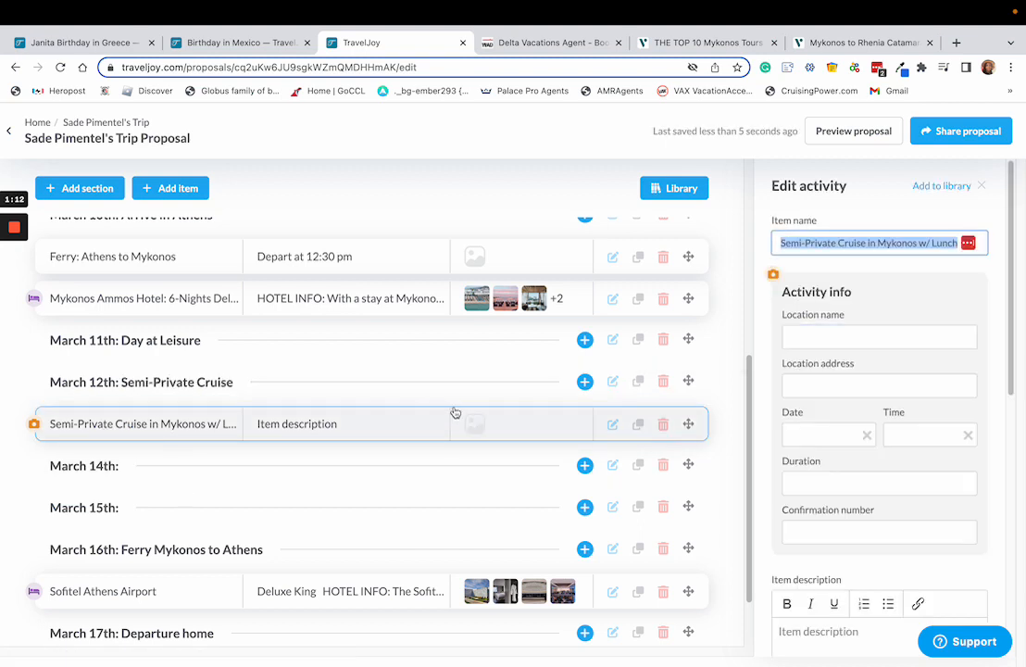
{"action": "left_click", "coordinate": [807, 46]}
{"action": "scroll", "coordinate": [383, 426], "scroll_direction": "down", "scroll_amount": 5}
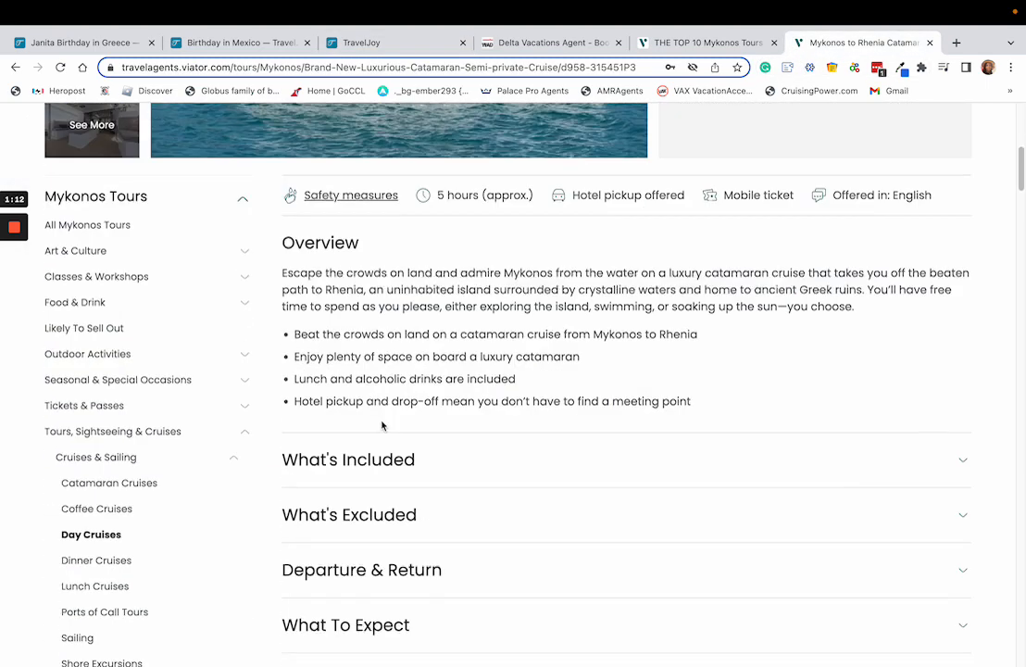
{"action": "left_click_drag", "start_coordinate": [284, 273], "coordinate": [570, 387]}
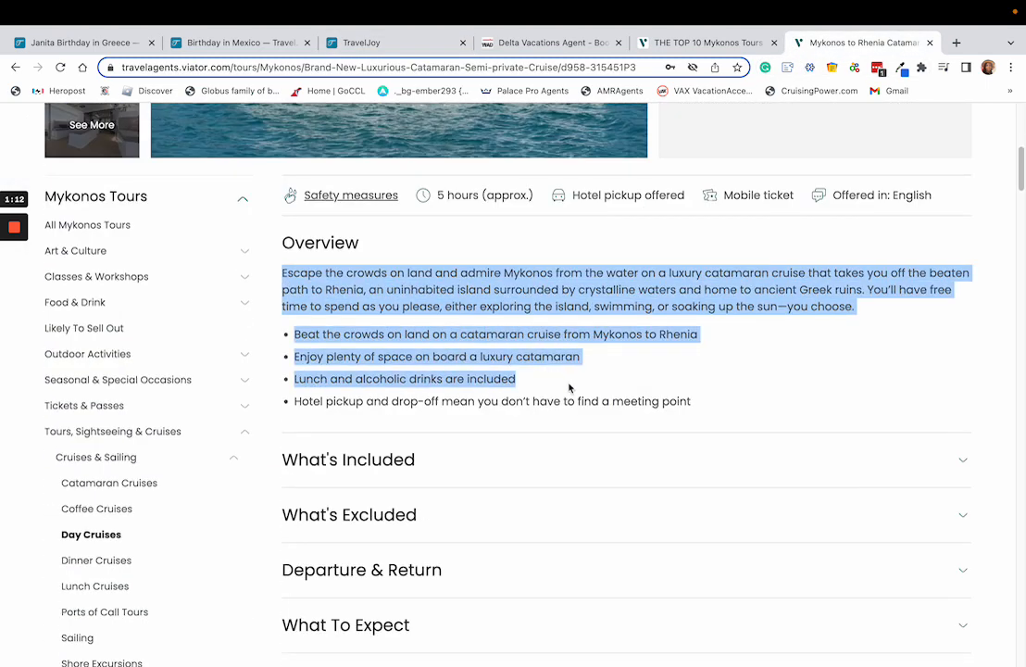
{"action": "right_click", "coordinate": [463, 285]}
{"action": "left_click", "coordinate": [479, 316]}
Paste the copied tour overview and highlights into the item description of the Semi-Private Cruise activity in TravelJoy.
{"action": "left_click", "coordinate": [702, 42]}
{"action": "left_click", "coordinate": [362, 43]}
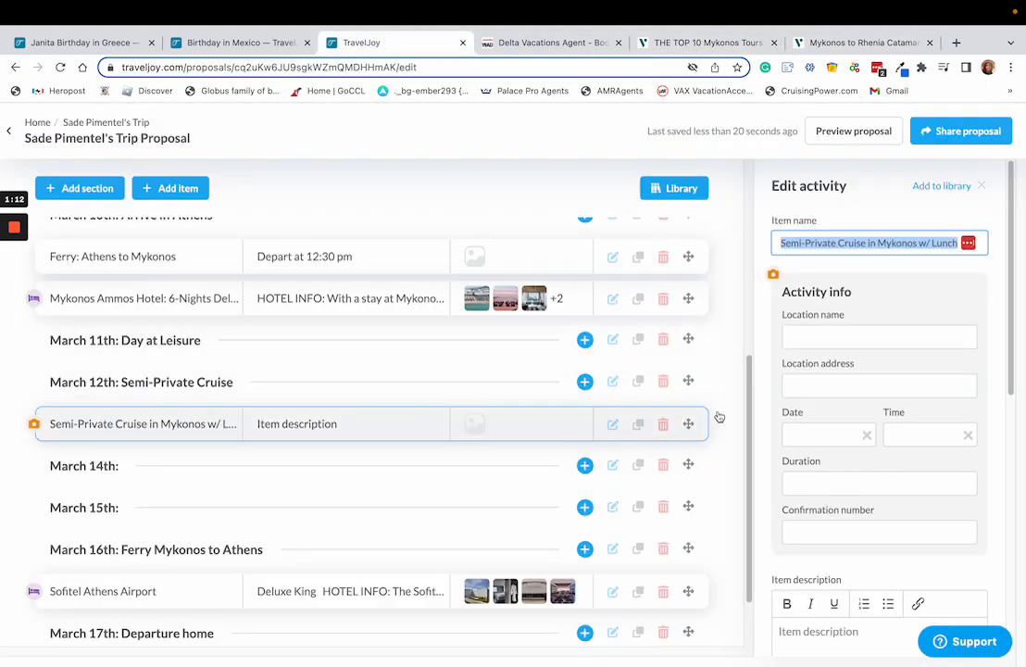
{"action": "scroll", "coordinate": [893, 423], "scroll_direction": "down", "scroll_amount": 3}
{"action": "scroll", "coordinate": [893, 423], "scroll_direction": "down", "scroll_amount": 2}
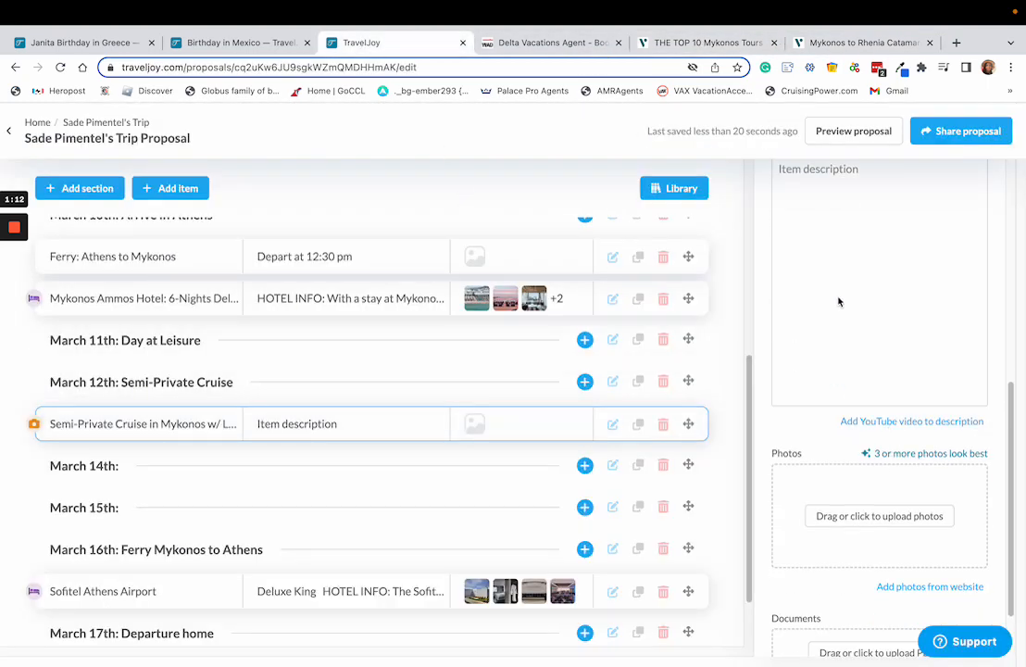
{"action": "left_click", "coordinate": [809, 220]}
{"action": "key", "text": "ctrl+v"}
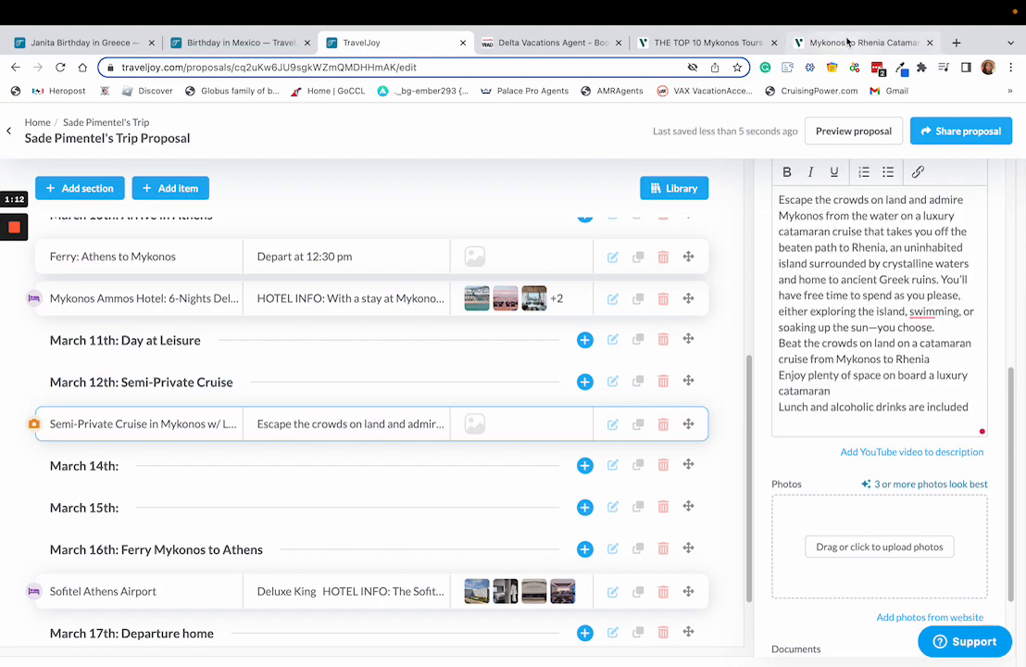
Leave full screen, move the Viator cruise page into the second browser window, and show the TravelJoy proposal beside it.
{"action": "mouse_move", "coordinate": [14, 28]}
{"action": "left_click", "coordinate": [46, 35]}
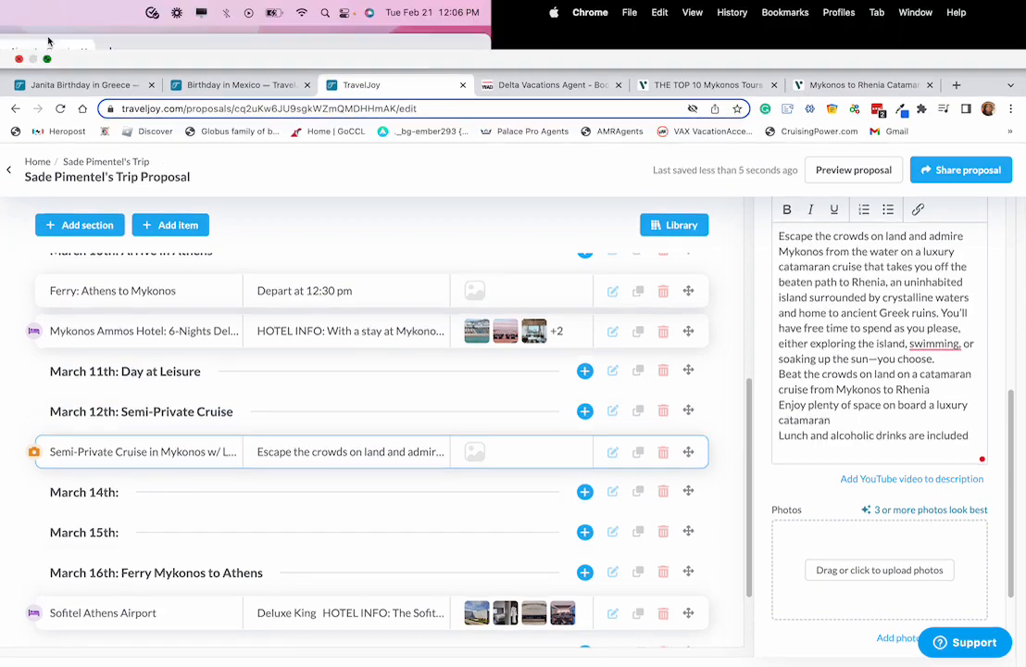
{"action": "left_click", "coordinate": [421, 51]}
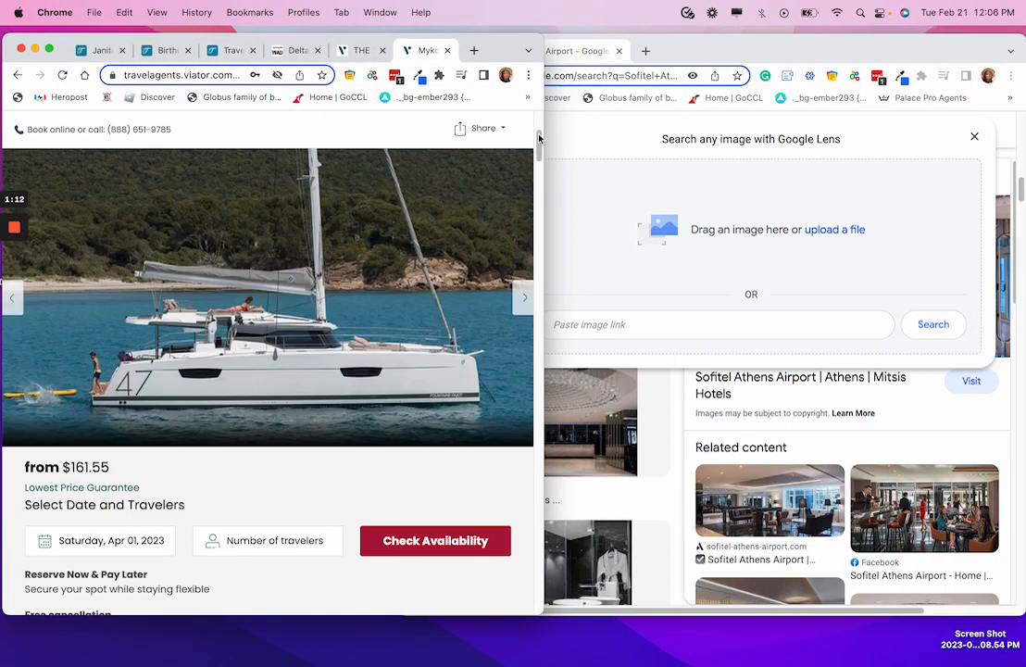
{"action": "left_click_drag", "start_coordinate": [429, 50], "coordinate": [714, 51]}
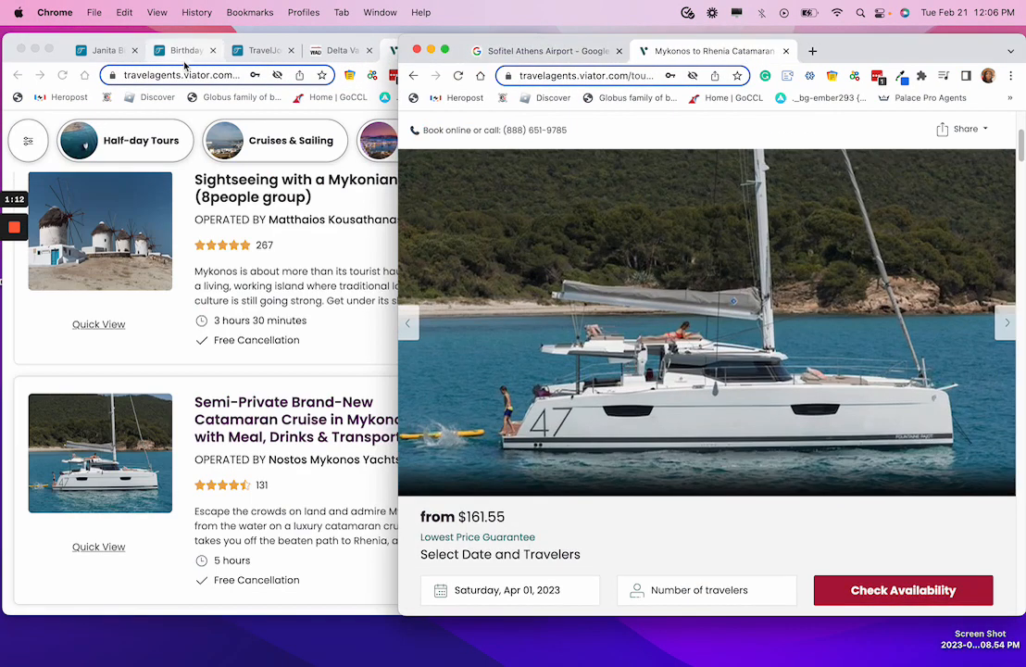
{"action": "left_click", "coordinate": [238, 51]}
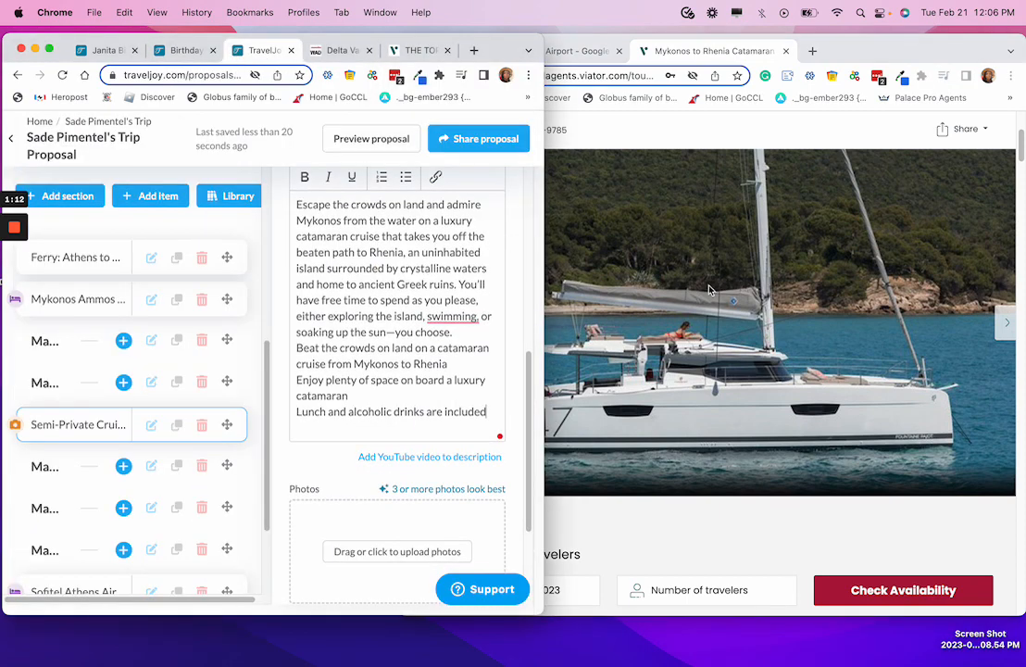
Try to add the catamaran's main photo to the activity's photos, and open the cruise's provider photo gallery.
{"action": "left_click", "coordinate": [709, 293]}
{"action": "left_click_drag", "start_coordinate": [689, 303], "coordinate": [344, 571]}
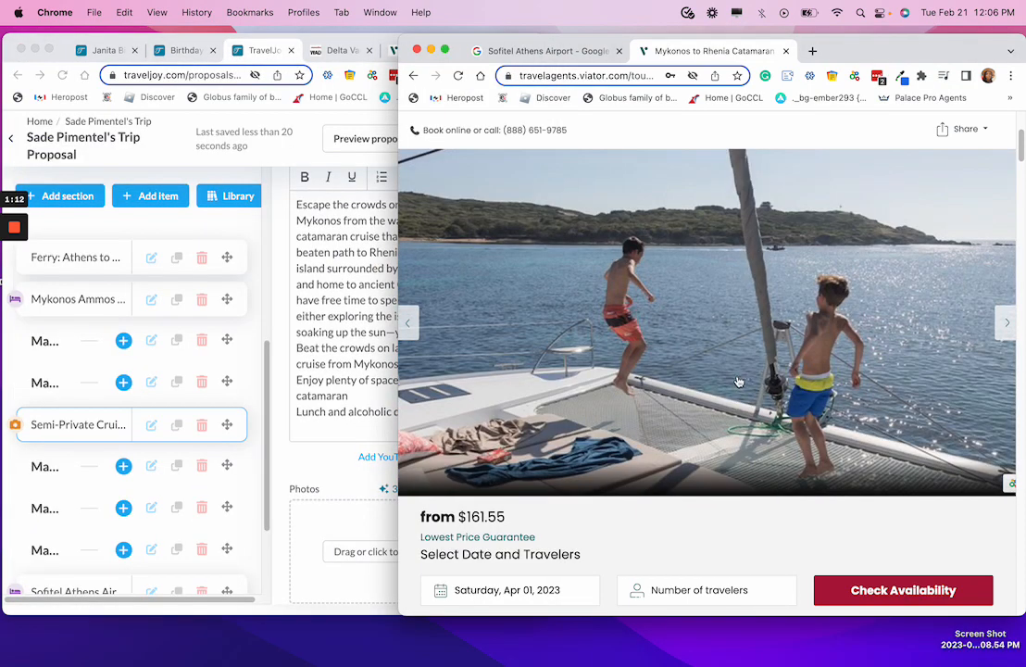
{"action": "left_click", "coordinate": [429, 321]}
{"action": "left_click", "coordinate": [746, 327]}
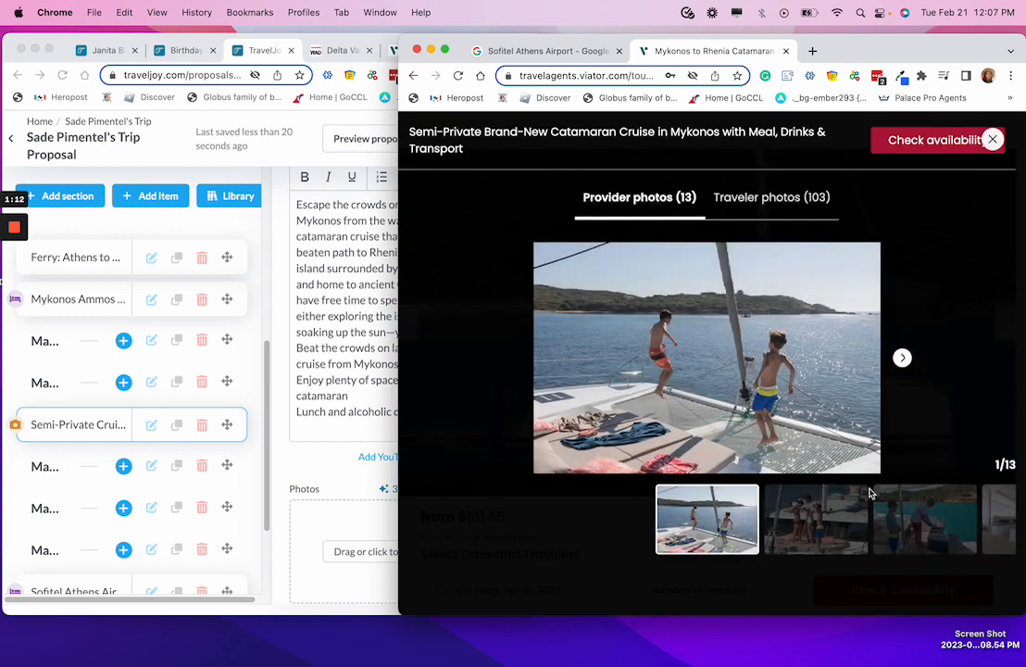
Look through the catamaran cruise's provider photos up to photo 11, and close the gallery.
{"action": "left_click", "coordinate": [903, 358]}
{"action": "left_click", "coordinate": [903, 358]}
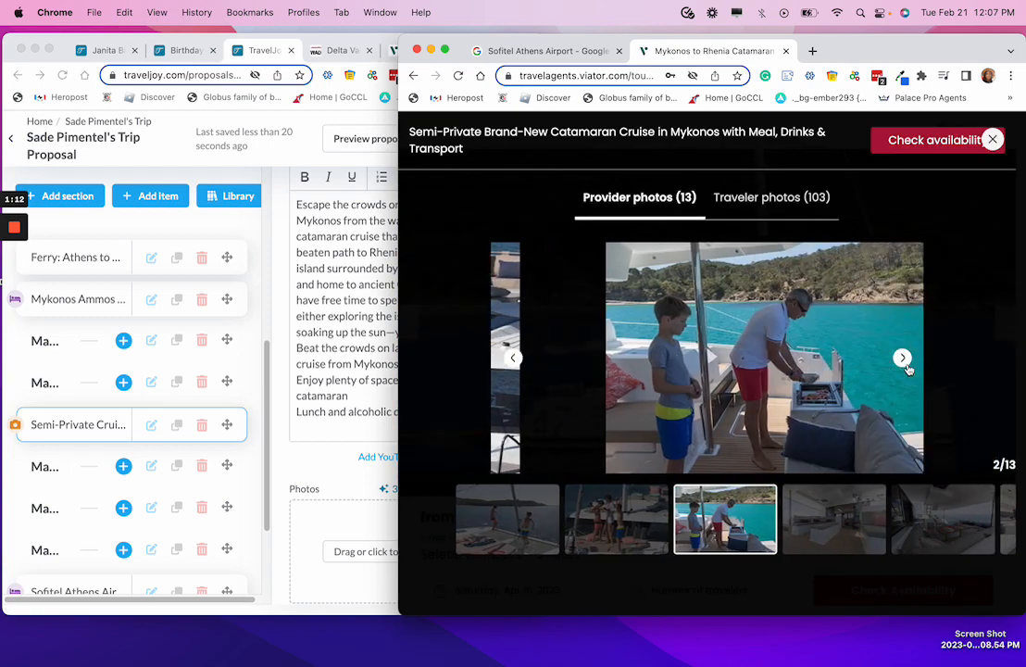
{"action": "left_click", "coordinate": [903, 359]}
{"action": "left_click", "coordinate": [905, 364]}
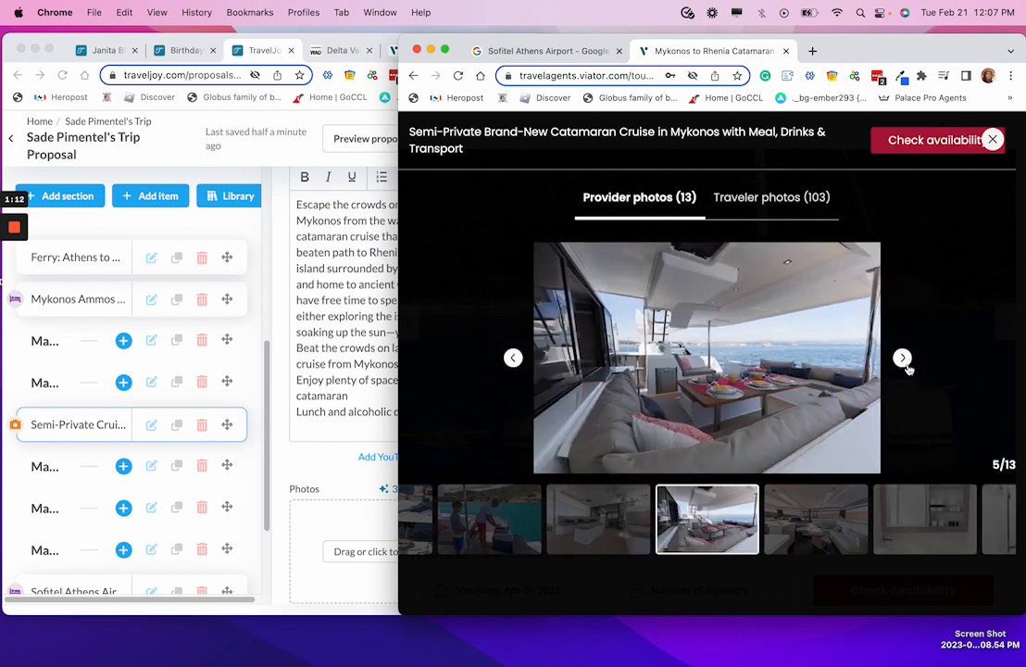
{"action": "left_click", "coordinate": [905, 363]}
{"action": "left_click", "coordinate": [905, 363]}
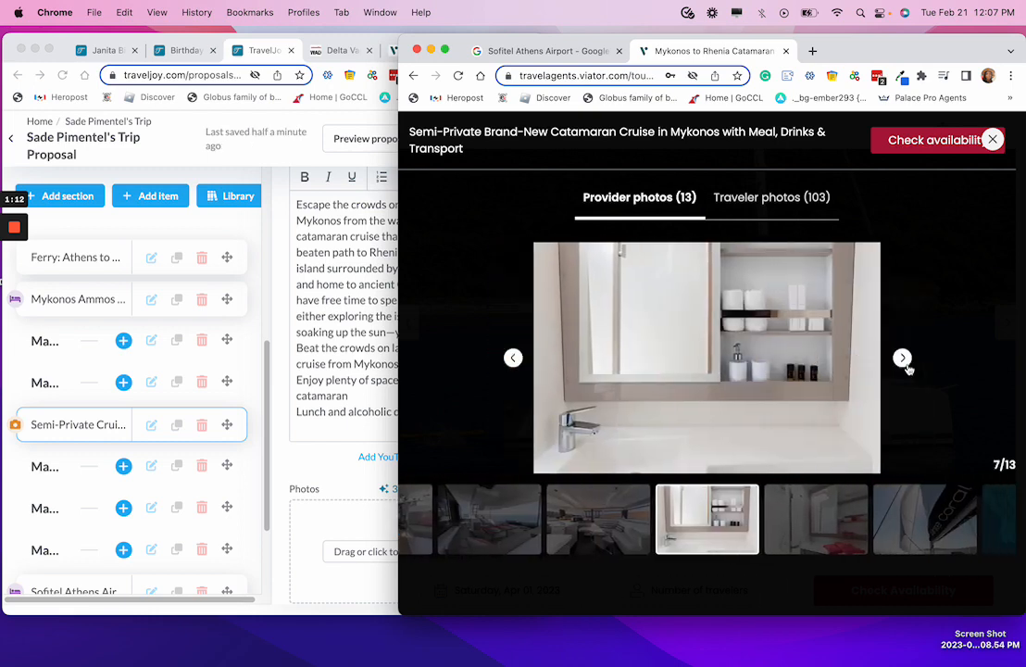
{"action": "left_click", "coordinate": [905, 363]}
{"action": "left_click", "coordinate": [904, 363]}
{"action": "left_click", "coordinate": [905, 363]}
{"action": "left_click", "coordinate": [905, 363]}
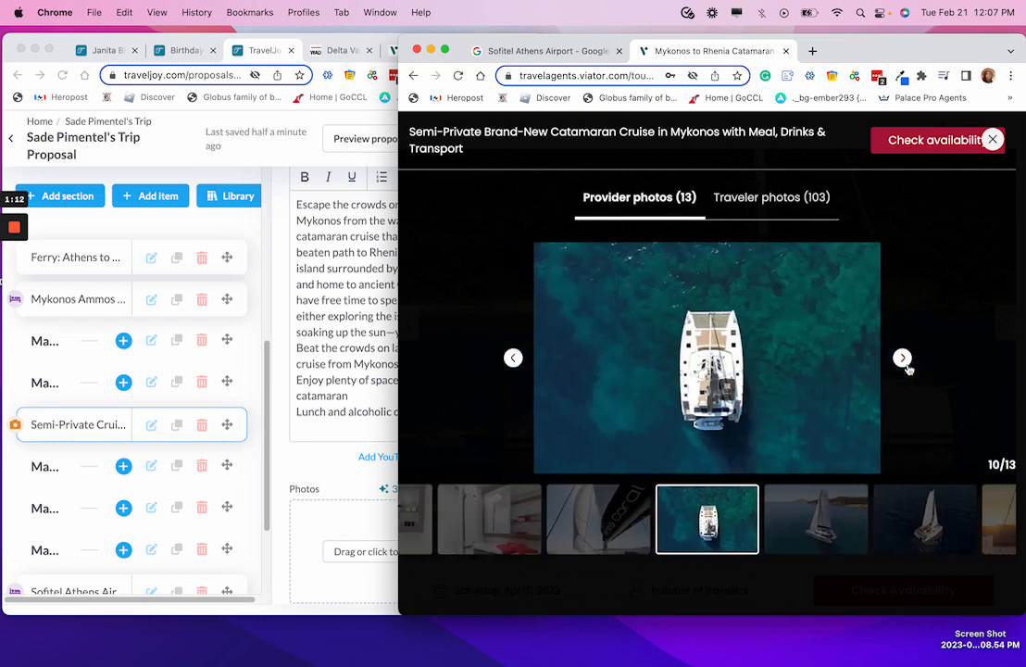
{"action": "left_click", "coordinate": [906, 365]}
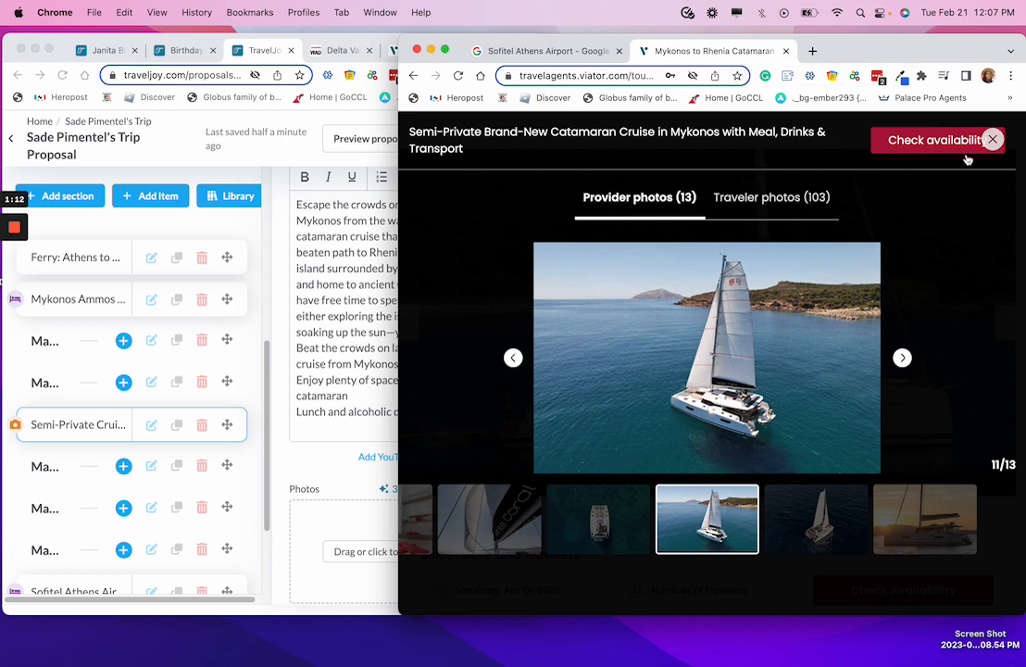
{"action": "left_click", "coordinate": [993, 139]}
Copy the word Catamaran from the tour title and run a Google image search for "catamaran mykonos" in a new tab.
{"action": "scroll", "coordinate": [649, 250], "scroll_direction": "up", "scroll_amount": 5}
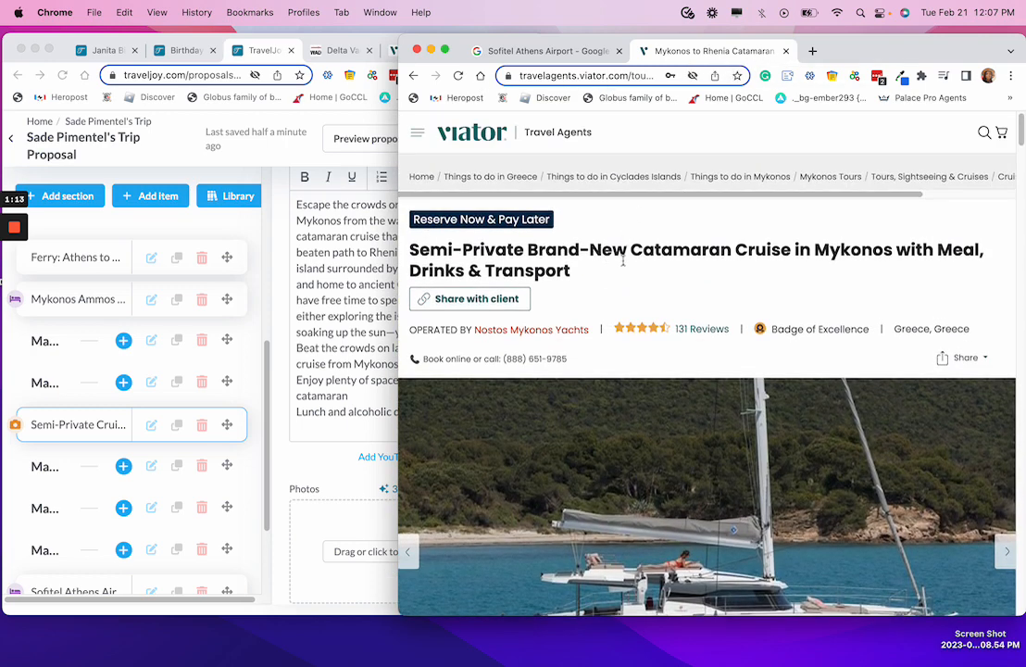
{"action": "double_click", "coordinate": [677, 251]}
{"action": "key", "text": "super+c"}
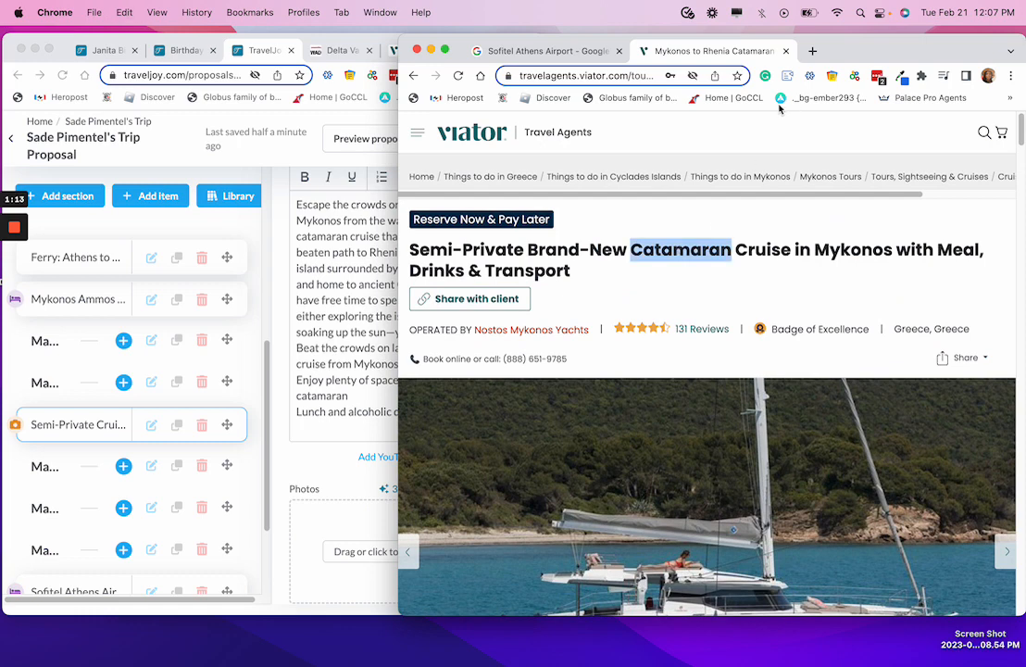
{"action": "left_click", "coordinate": [804, 59]}
{"action": "key", "text": "super+v"}
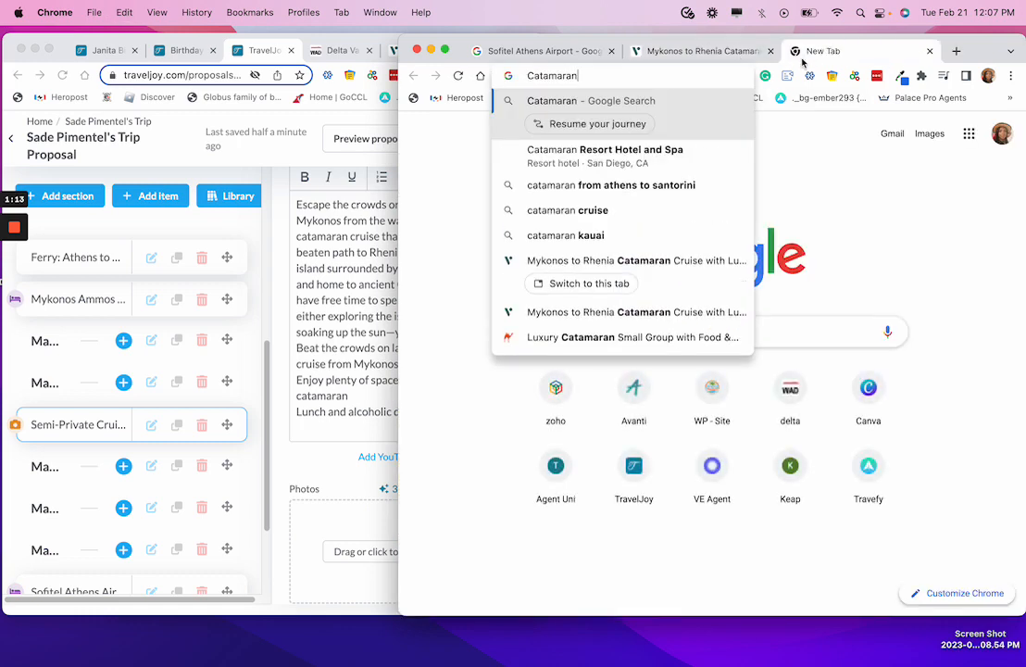
{"action": "type", "text": "mykon"}
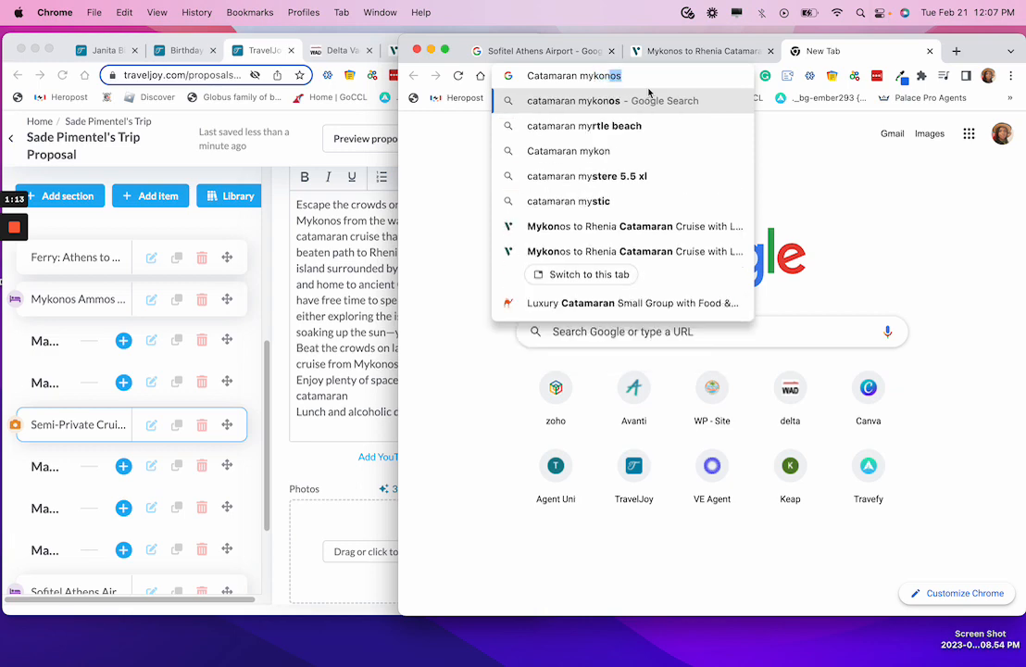
{"action": "key", "text": "Return"}
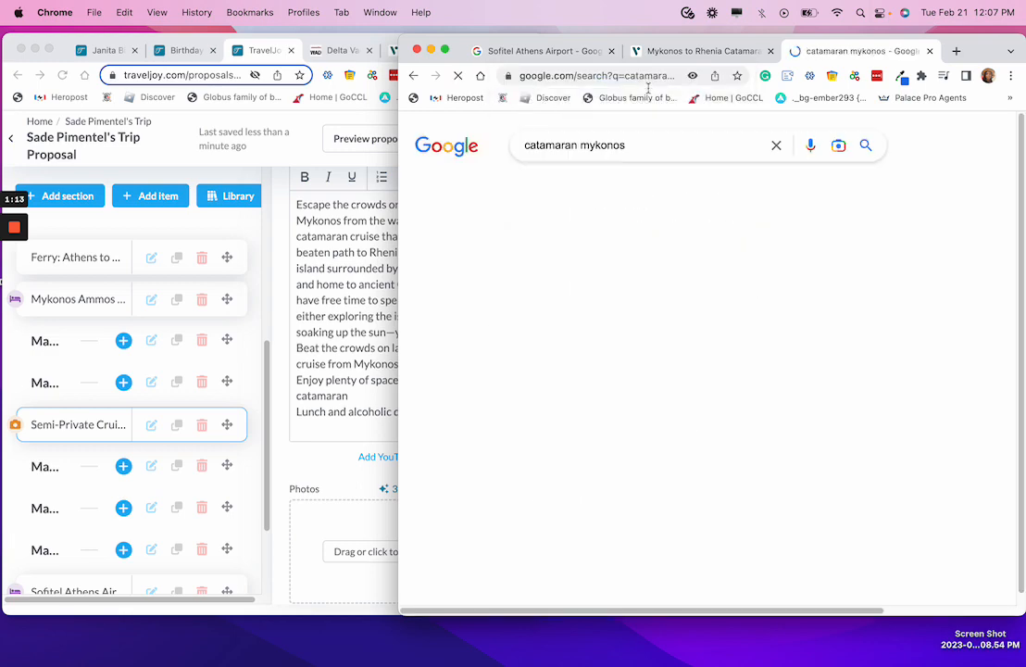
{"action": "left_click", "coordinate": [485, 188]}
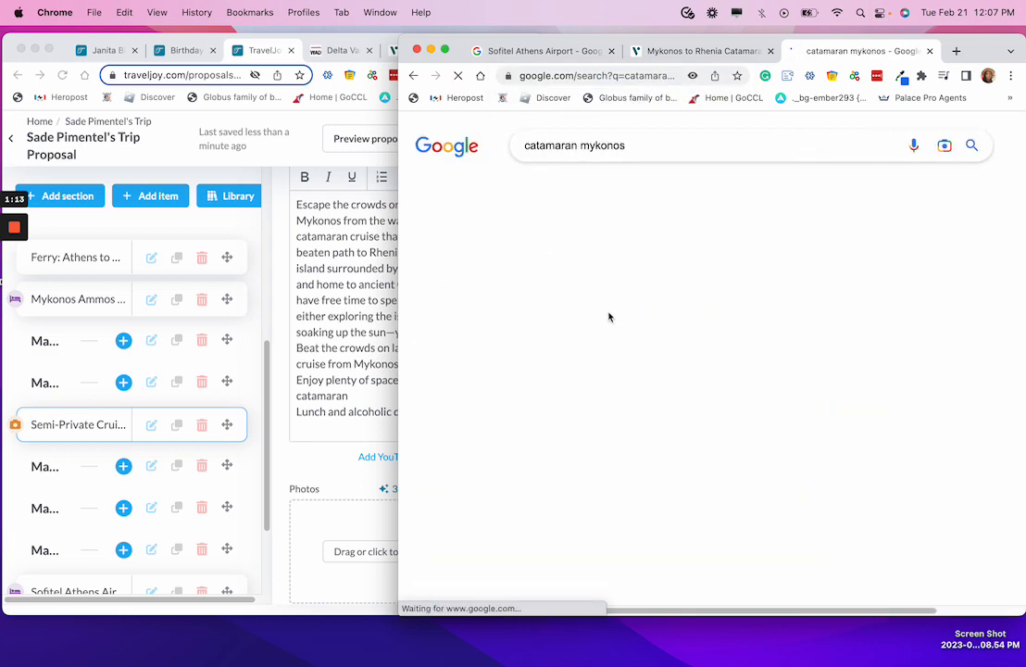
Examine the catamaran image results and preview the GetYourGuide luxury catamaran cruise photos.
{"action": "scroll", "coordinate": [618, 355], "scroll_direction": "down", "scroll_amount": 3}
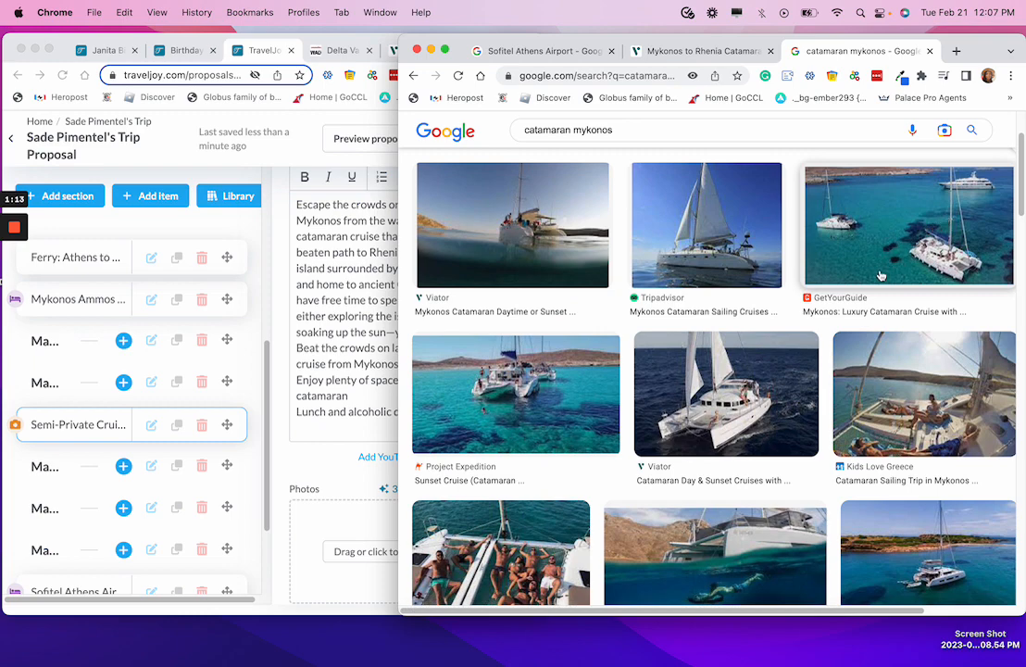
{"action": "left_click", "coordinate": [899, 233]}
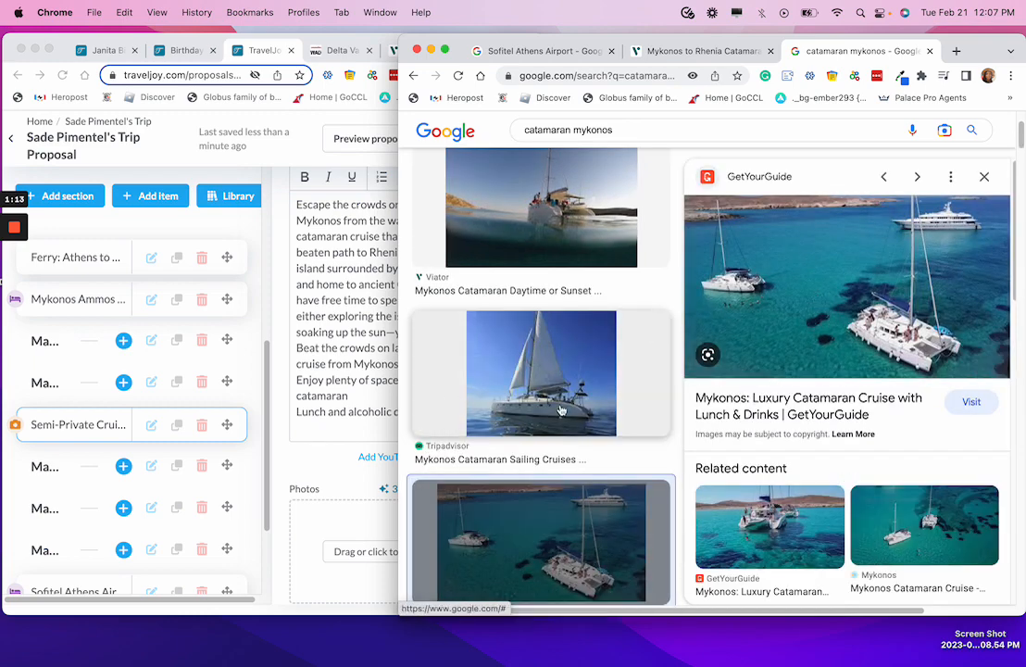
{"action": "left_click", "coordinate": [741, 519]}
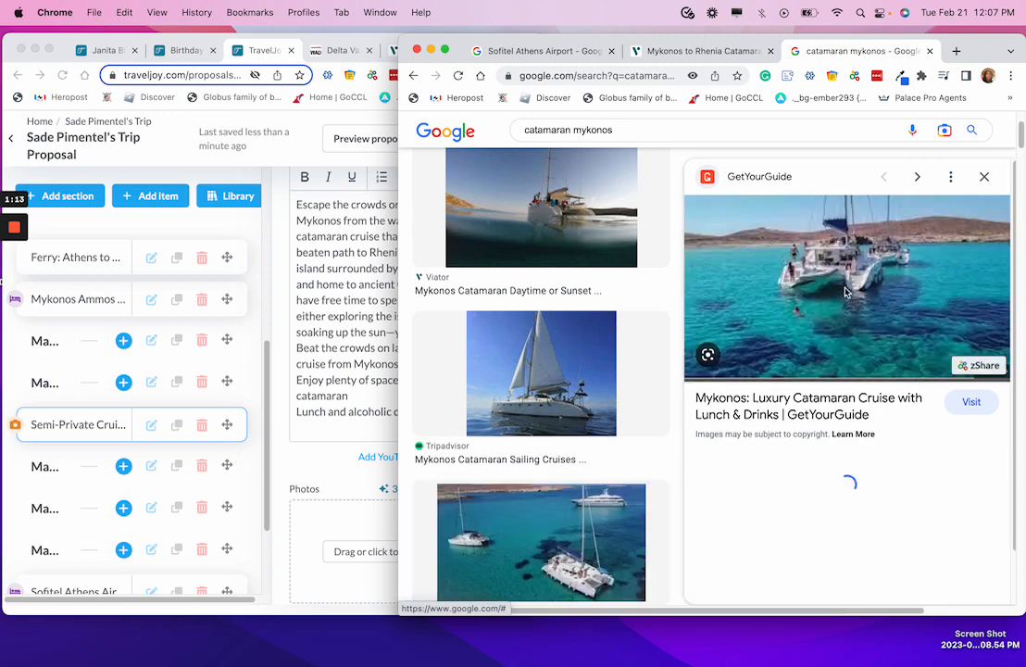
{"action": "scroll", "coordinate": [556, 416], "scroll_direction": "down", "scroll_amount": 4}
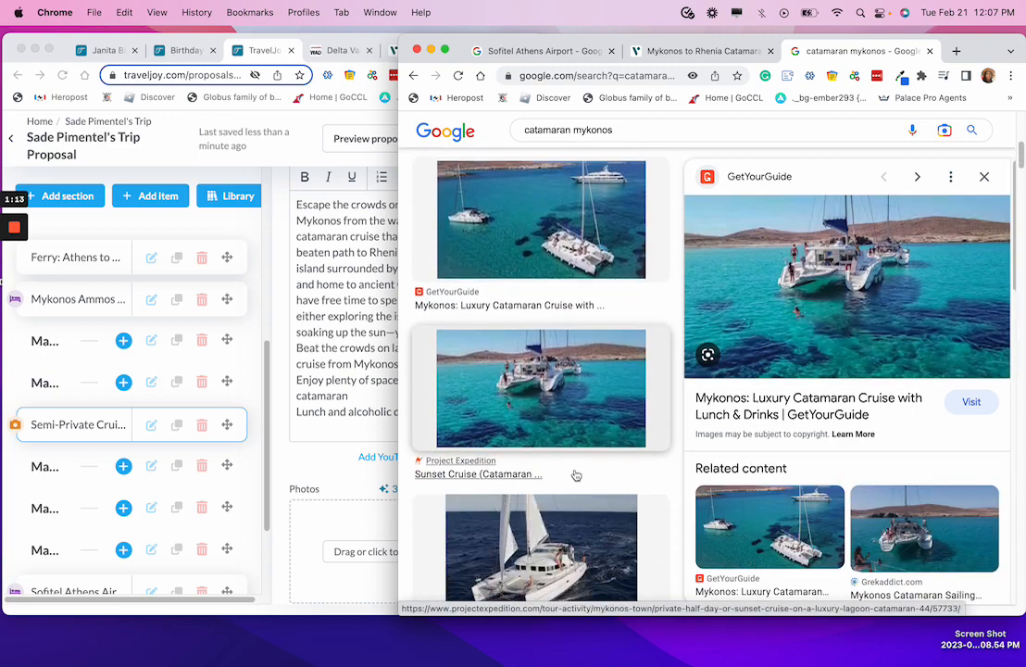
{"action": "scroll", "coordinate": [570, 445], "scroll_direction": "down", "scroll_amount": 3}
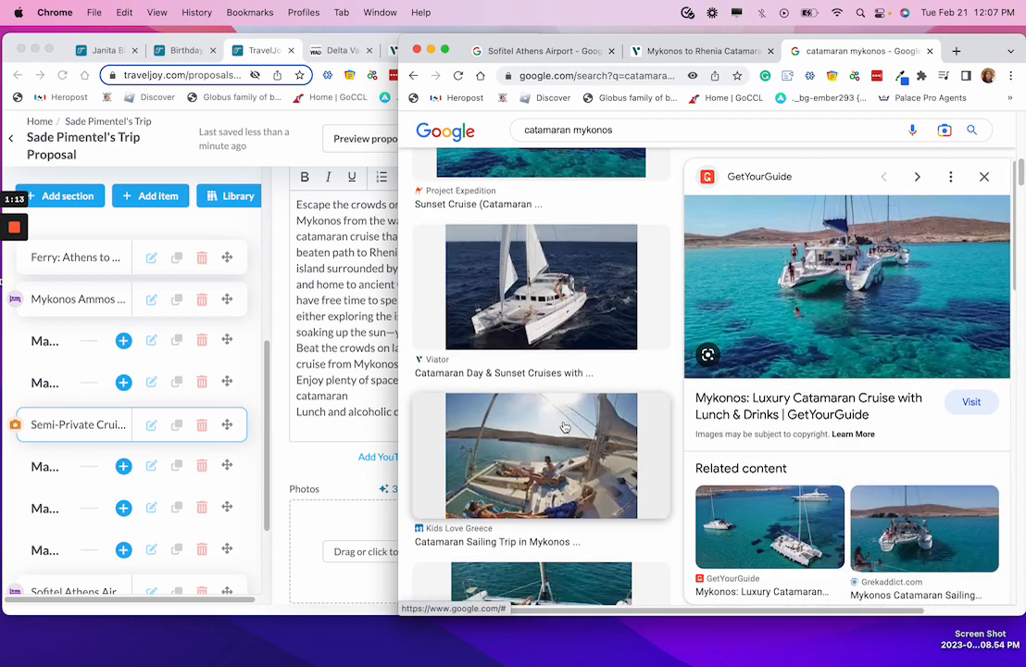
{"action": "scroll", "coordinate": [564, 427], "scroll_direction": "down", "scroll_amount": 4}
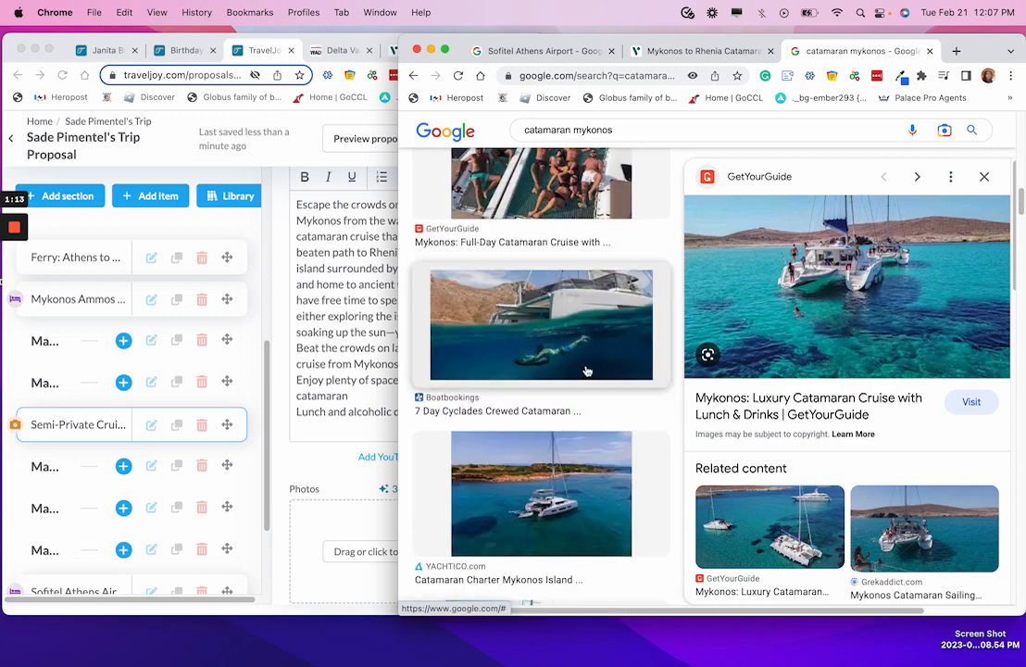
{"action": "scroll", "coordinate": [922, 528], "scroll_direction": "down", "scroll_amount": 3}
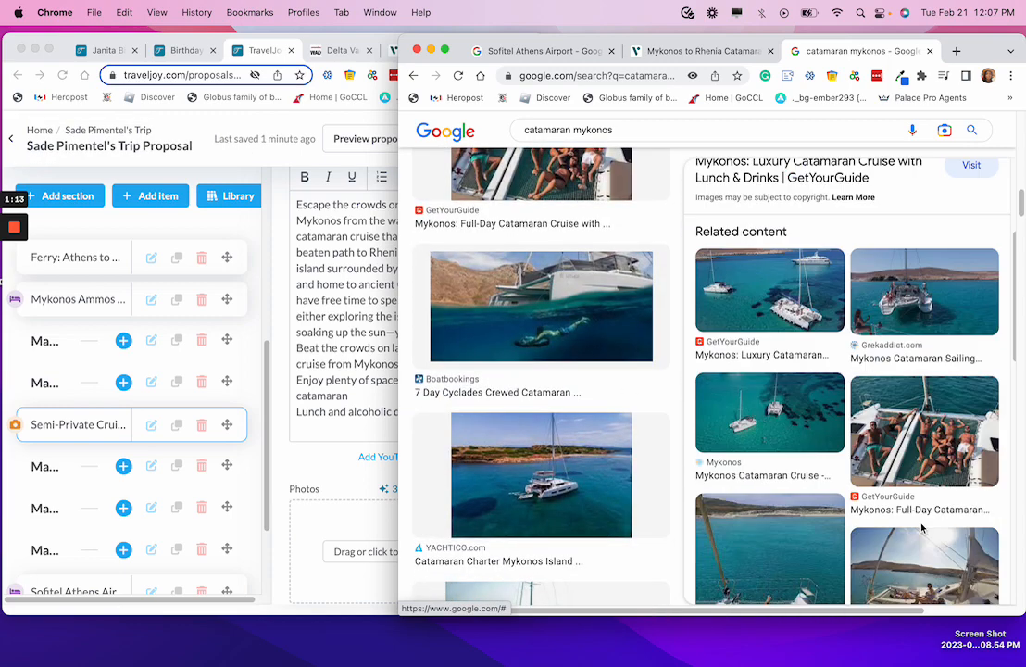
Add the overhead catamaran photo from Mykonos Tours & Travel to the Semi-Private Cruise activity's photos in TravelJoy.
{"action": "left_click", "coordinate": [925, 289]}
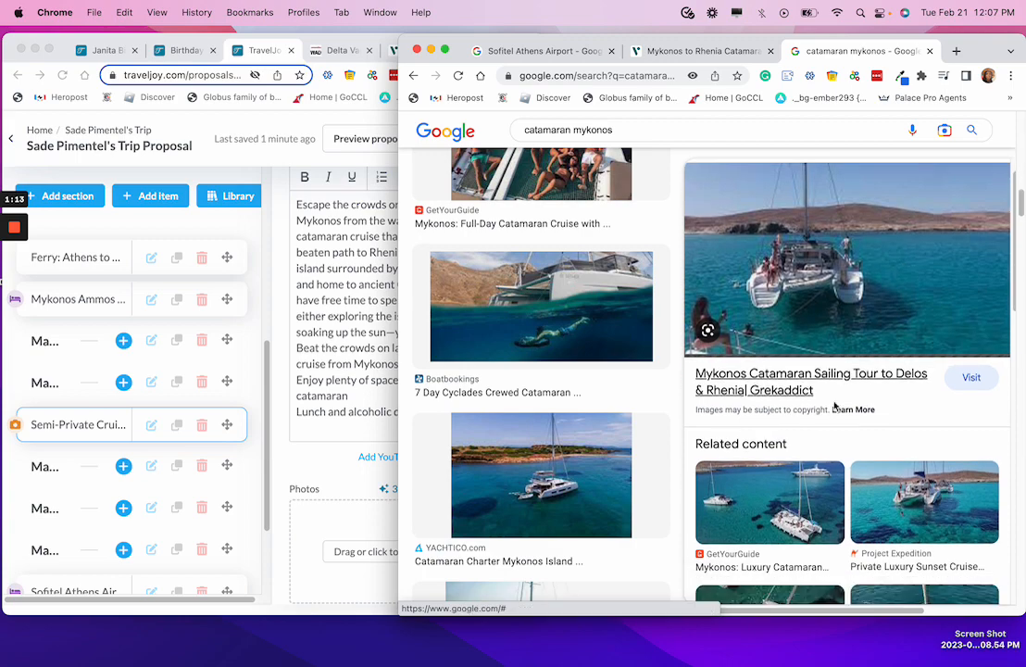
{"action": "scroll", "coordinate": [835, 406], "scroll_direction": "down", "scroll_amount": 4}
{"action": "left_click", "coordinate": [759, 379]}
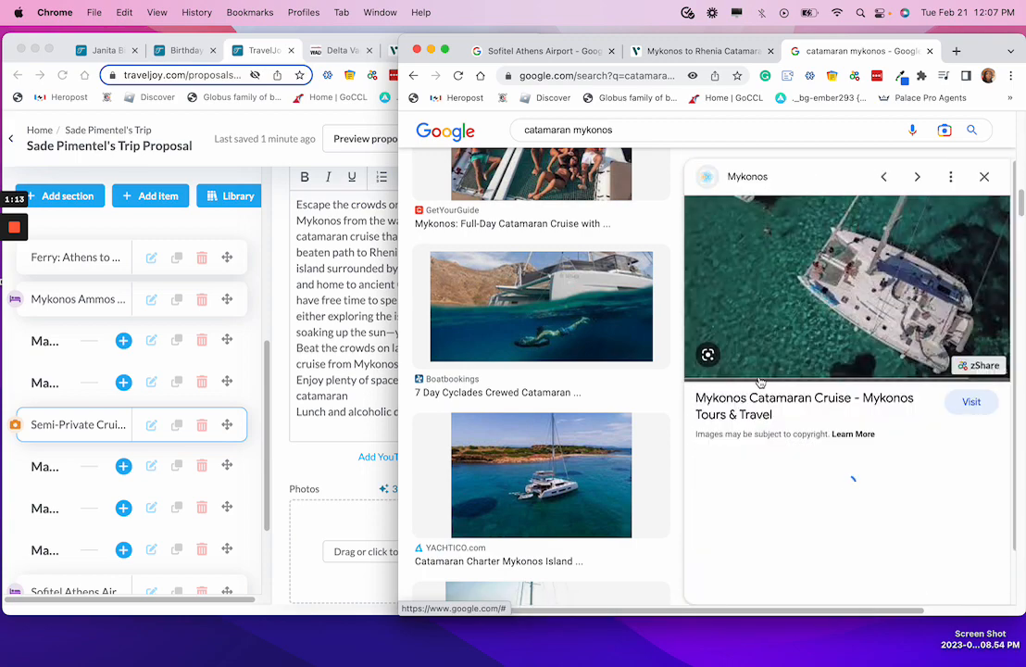
{"action": "scroll", "coordinate": [863, 440], "scroll_direction": "down", "scroll_amount": 2}
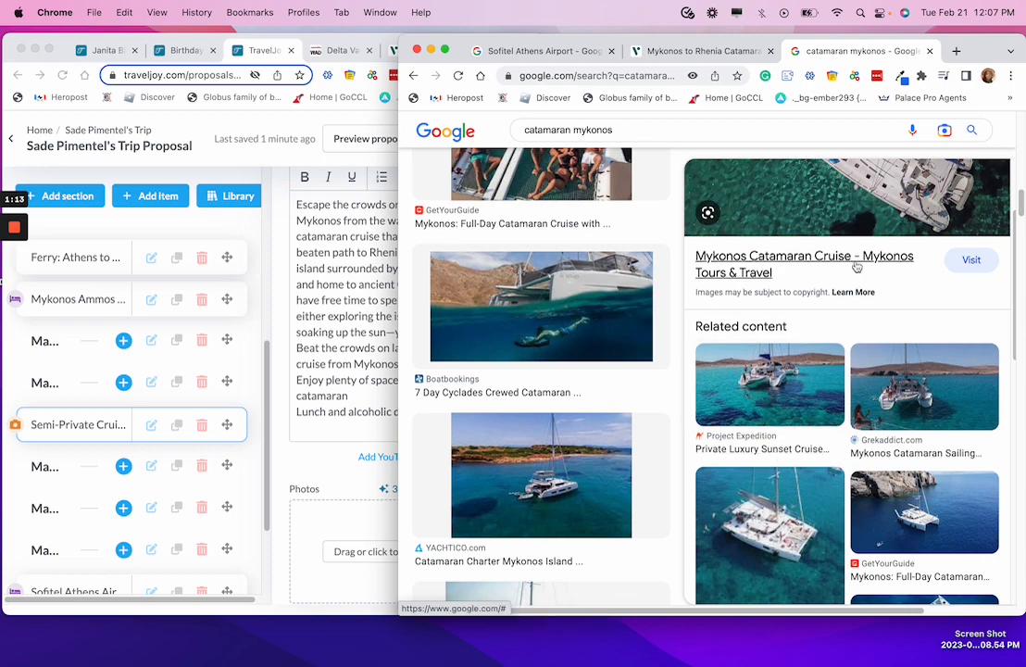
{"action": "scroll", "coordinate": [779, 272], "scroll_direction": "up", "scroll_amount": 2}
{"action": "left_click_drag", "start_coordinate": [771, 239], "coordinate": [367, 478]}
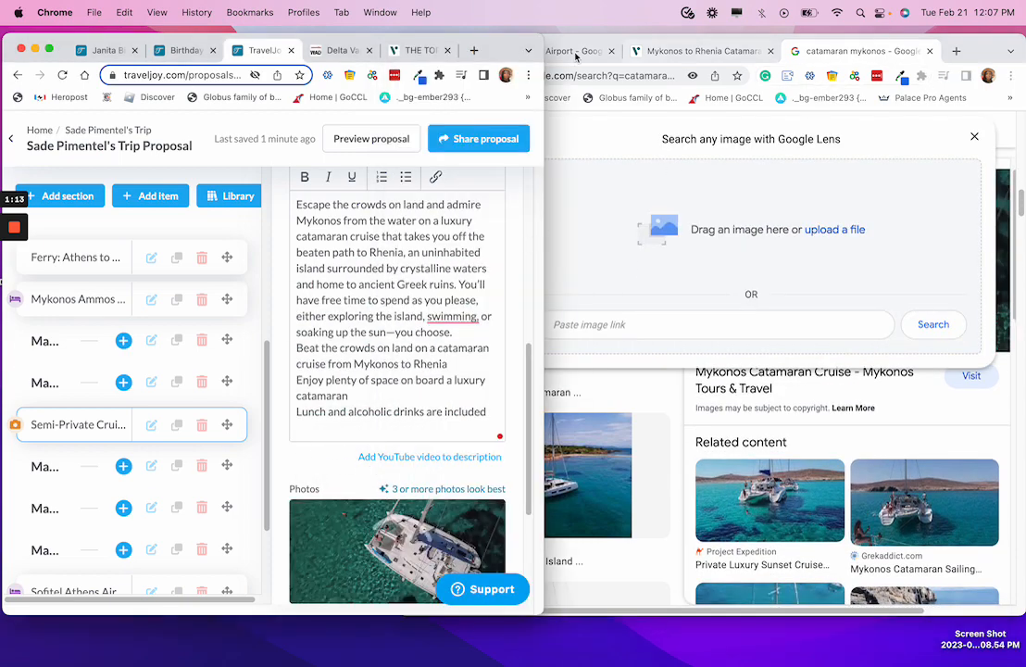
Return to the TravelJoy proposal, show it in full screen, and open the March 14th section.
{"action": "left_click", "coordinate": [700, 55]}
{"action": "left_click", "coordinate": [699, 53]}
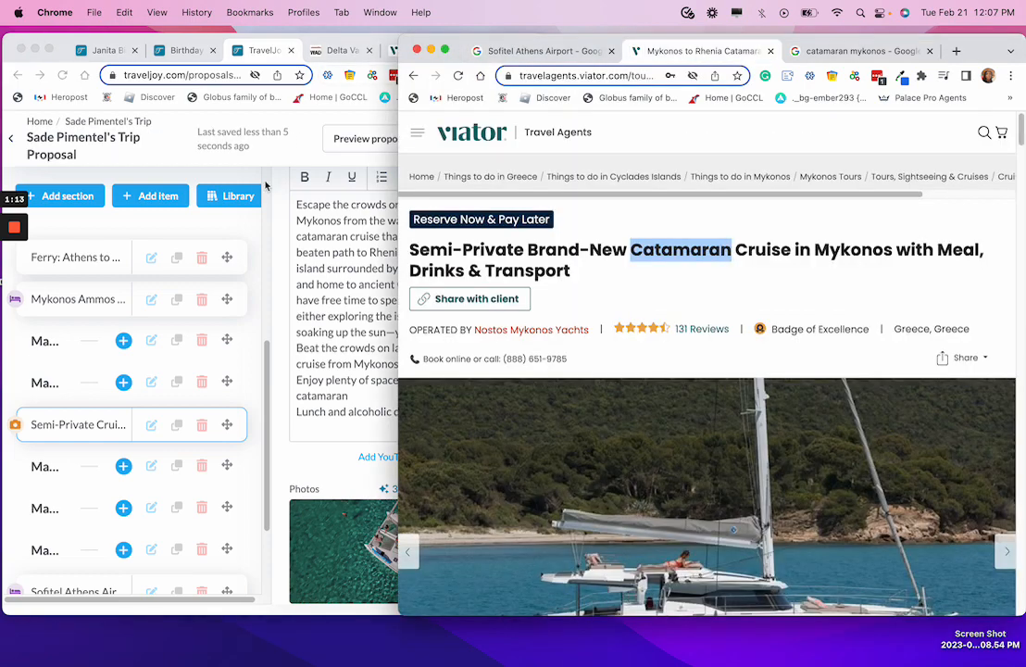
{"action": "left_click", "coordinate": [297, 220]}
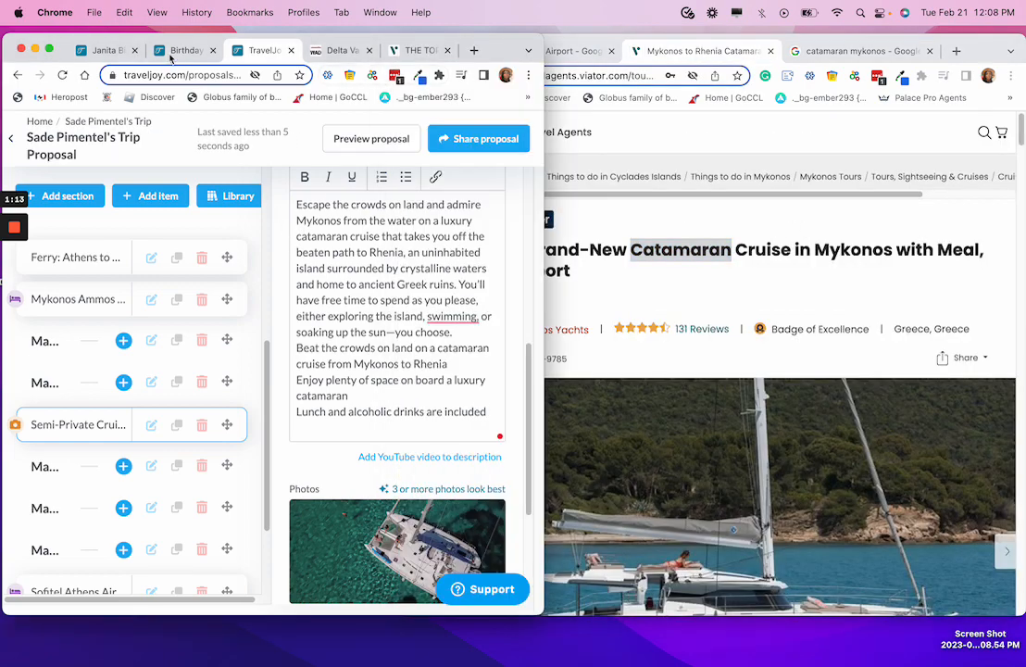
{"action": "left_click", "coordinate": [50, 49]}
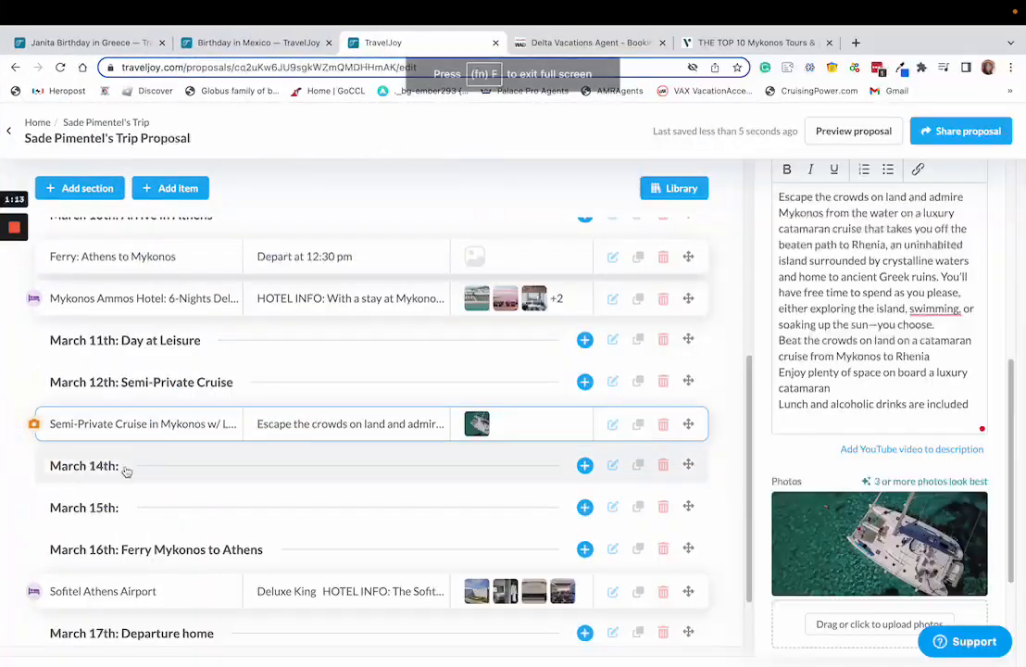
{"action": "left_click", "coordinate": [119, 475]}
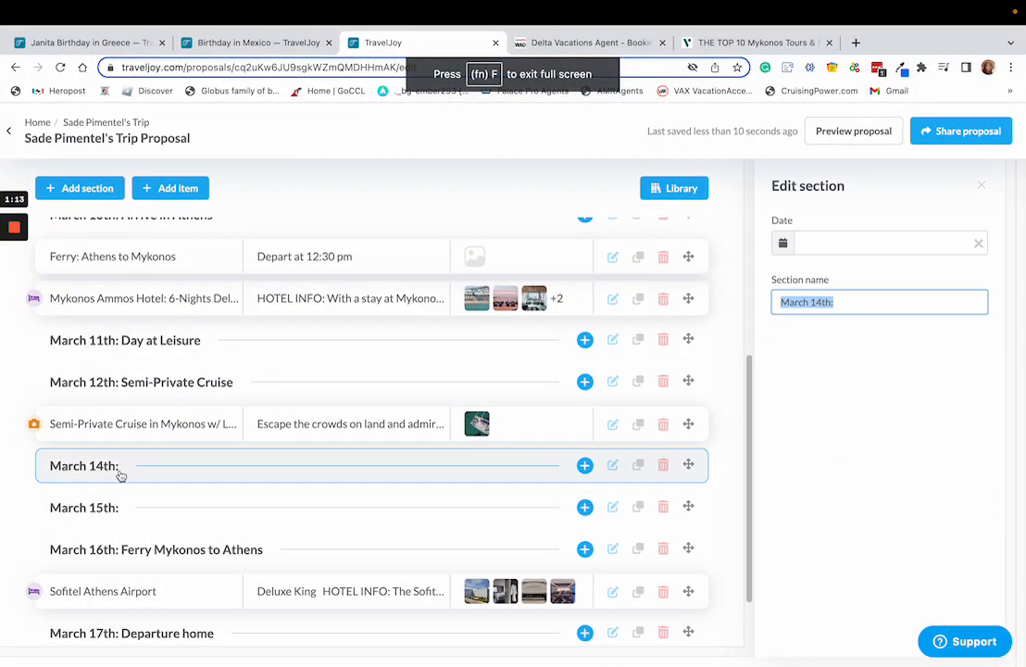
Browse the Mykonos tours on Viator and open the Tour and Wine Tasting in Mykonian Land page.
{"action": "left_click", "coordinate": [745, 43]}
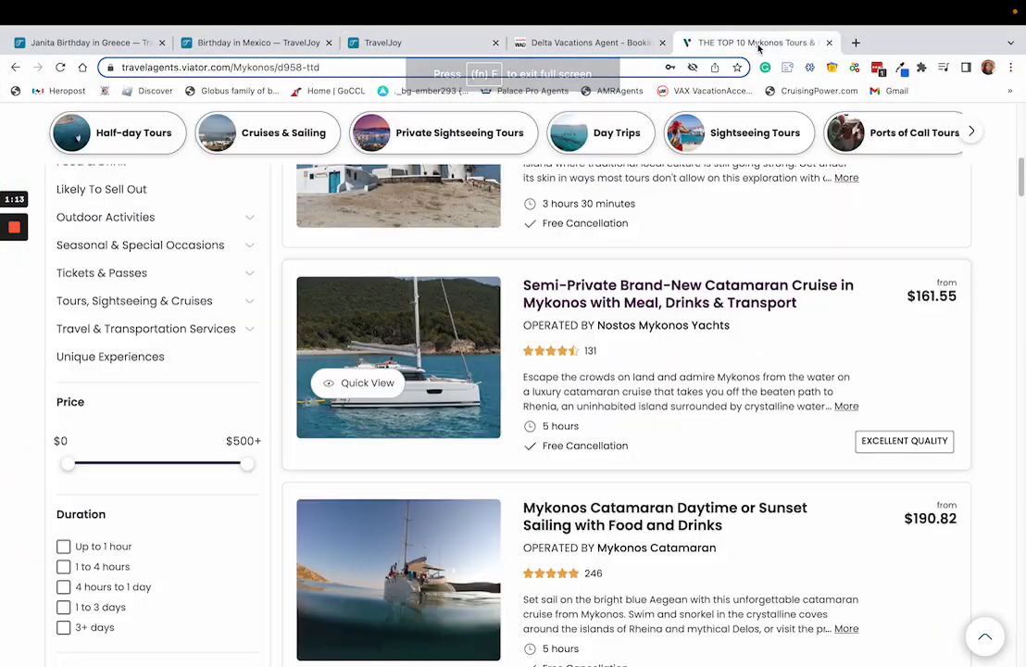
{"action": "scroll", "coordinate": [552, 451], "scroll_direction": "down", "scroll_amount": 10}
{"action": "scroll", "coordinate": [552, 451], "scroll_direction": "up", "scroll_amount": 17}
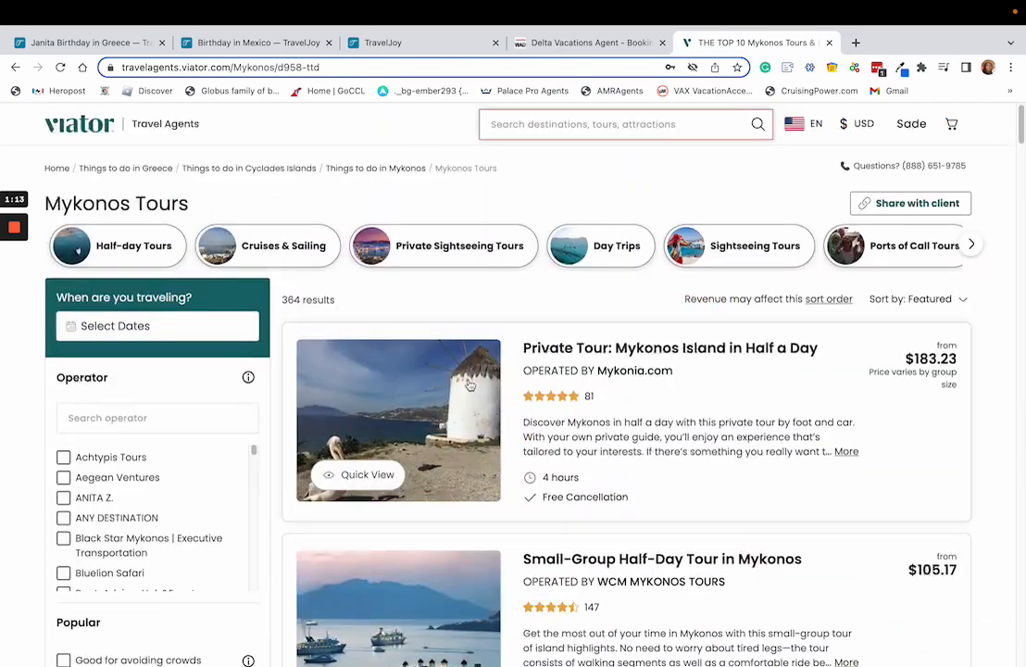
{"action": "scroll", "coordinate": [476, 395], "scroll_direction": "down", "scroll_amount": 9}
{"action": "scroll", "coordinate": [476, 395], "scroll_direction": "down", "scroll_amount": 8}
{"action": "scroll", "coordinate": [469, 410], "scroll_direction": "up", "scroll_amount": 3}
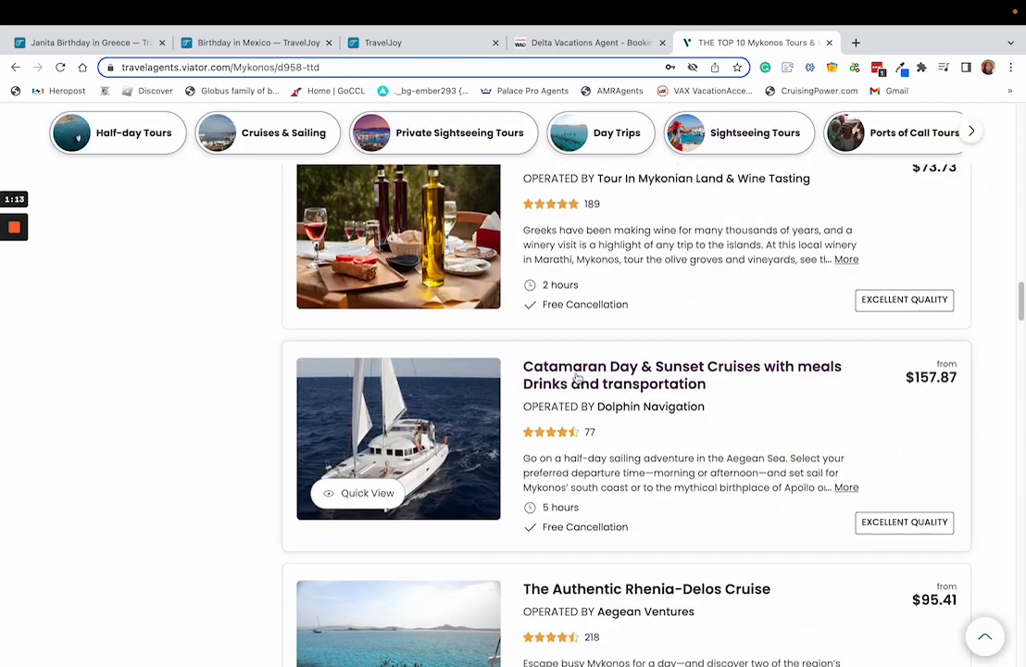
{"action": "left_click", "coordinate": [550, 410]}
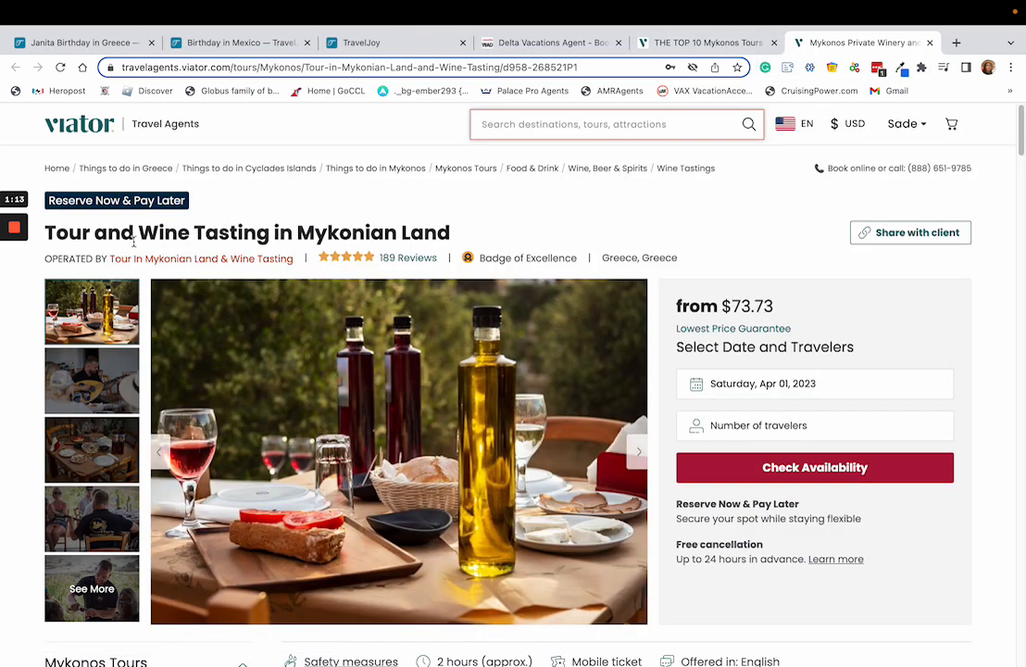
Copy "Wine Tasting in Mykonian Land" from the tour title, and rename the TravelJoy section "March 14th: Wine Tasting".
{"action": "left_click_drag", "start_coordinate": [140, 233], "coordinate": [451, 238]}
{"action": "key", "text": "ctrl+c"}
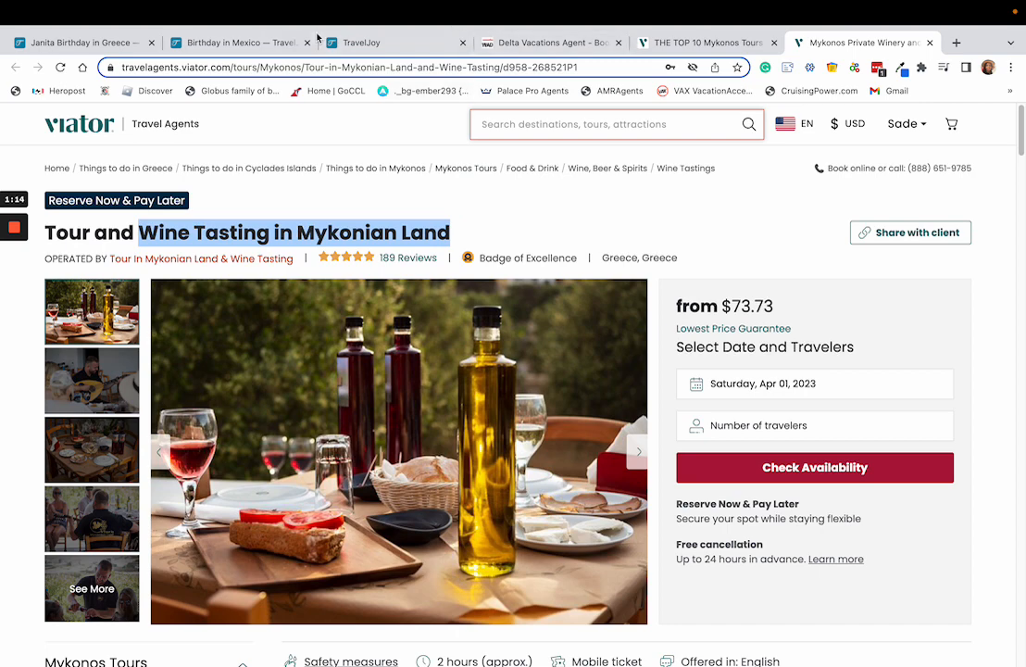
{"action": "left_click", "coordinate": [355, 42]}
{"action": "left_click", "coordinate": [161, 474]}
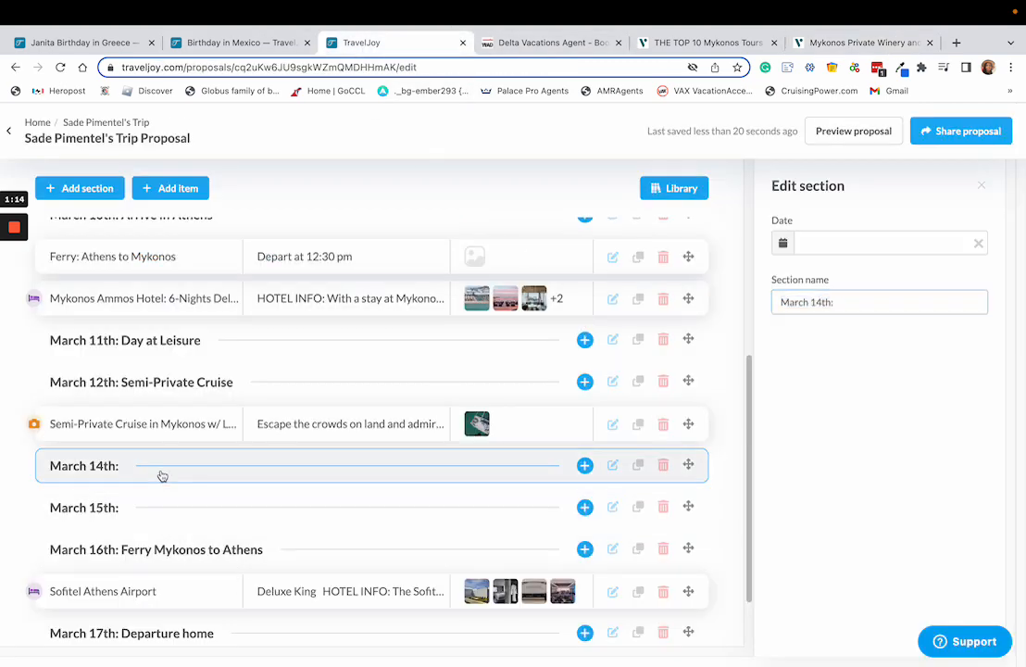
{"action": "left_click", "coordinate": [864, 305]}
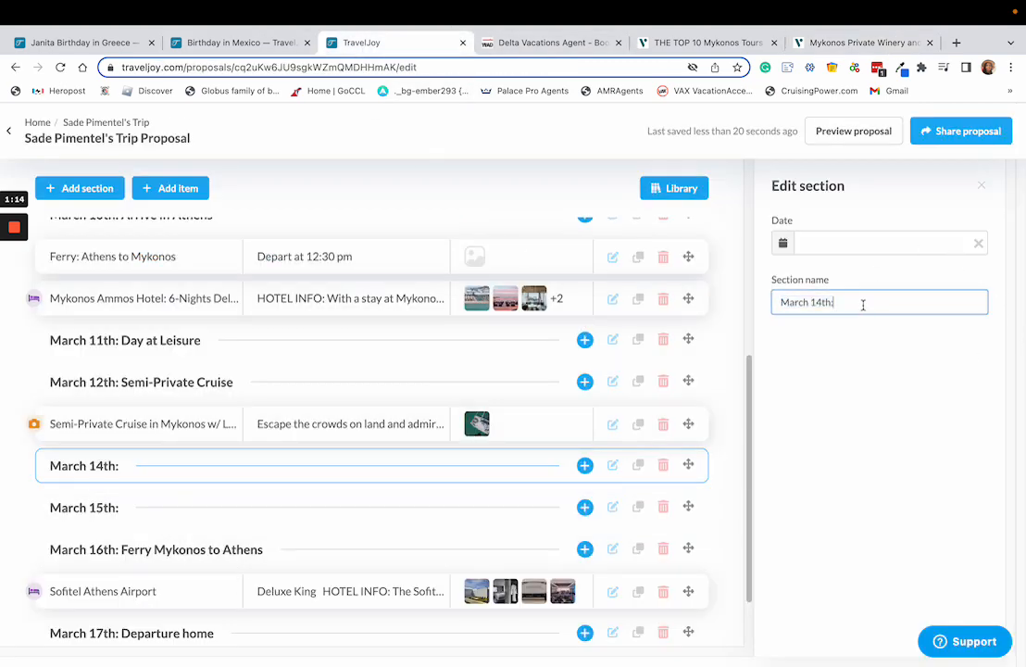
{"action": "type", "text": "Wine Tasting"}
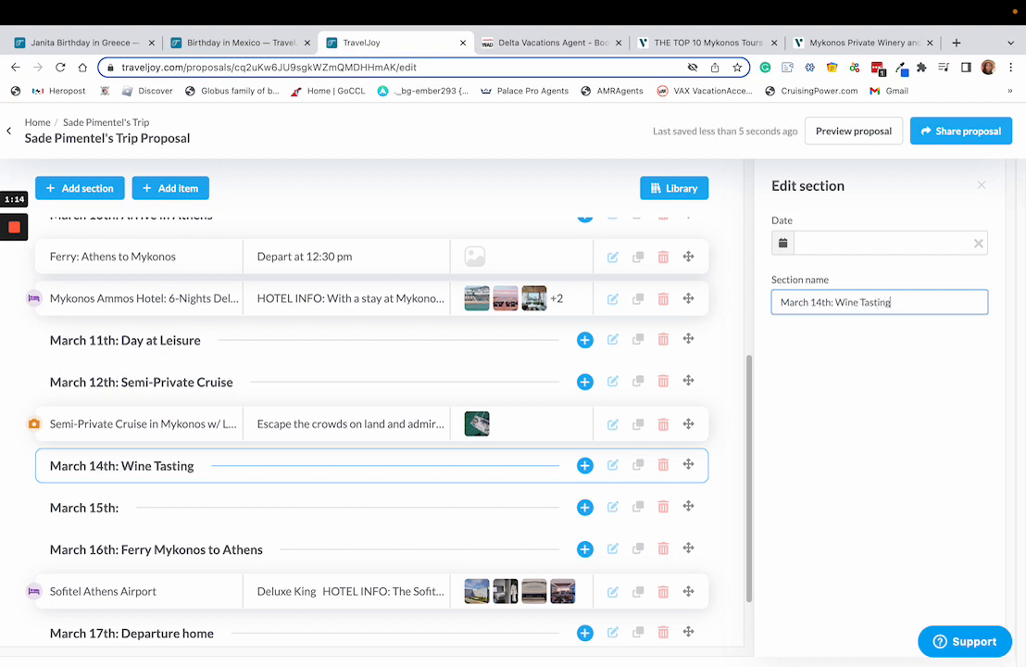
Add an activity item under the March 14th section and name it "Wine Tasting in Mykonian Land".
{"action": "left_click", "coordinate": [172, 188]}
{"action": "left_click", "coordinate": [180, 244]}
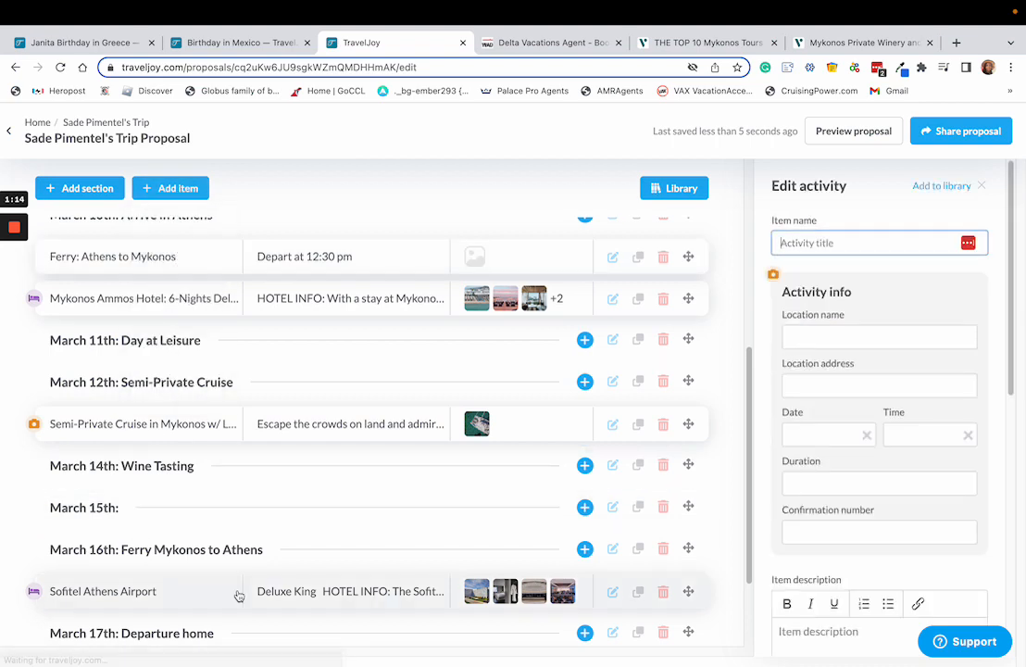
{"action": "left_click_drag", "start_coordinate": [76, 536], "coordinate": [84, 385]}
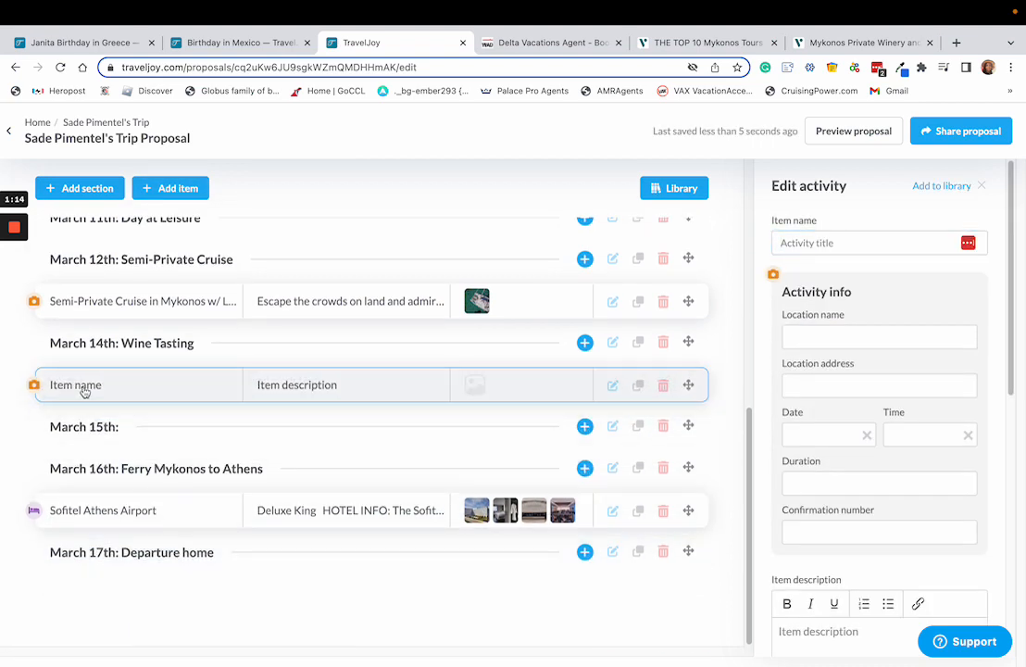
{"action": "left_click", "coordinate": [809, 239]}
{"action": "key", "text": "ctrl+v"}
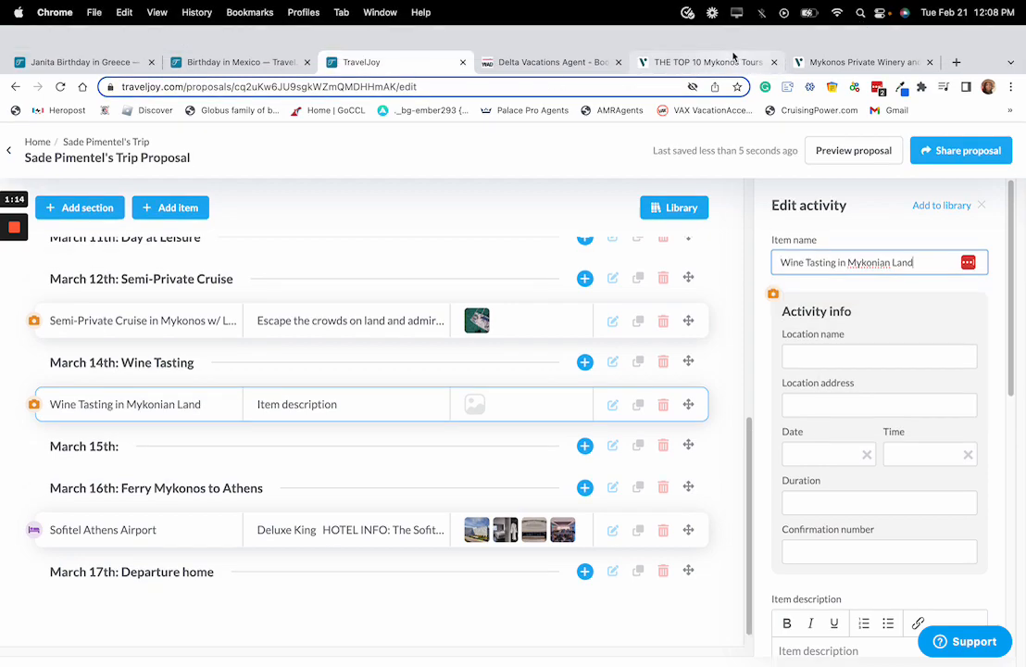
Copy the Viator tour's overview through the "Nibble on Mykonos appetizers" bullet and paste it as the TravelJoy wine tasting activity's description.
{"action": "left_click", "coordinate": [781, 62]}
{"action": "left_click", "coordinate": [796, 62]}
{"action": "scroll", "coordinate": [403, 403], "scroll_direction": "down", "scroll_amount": 10}
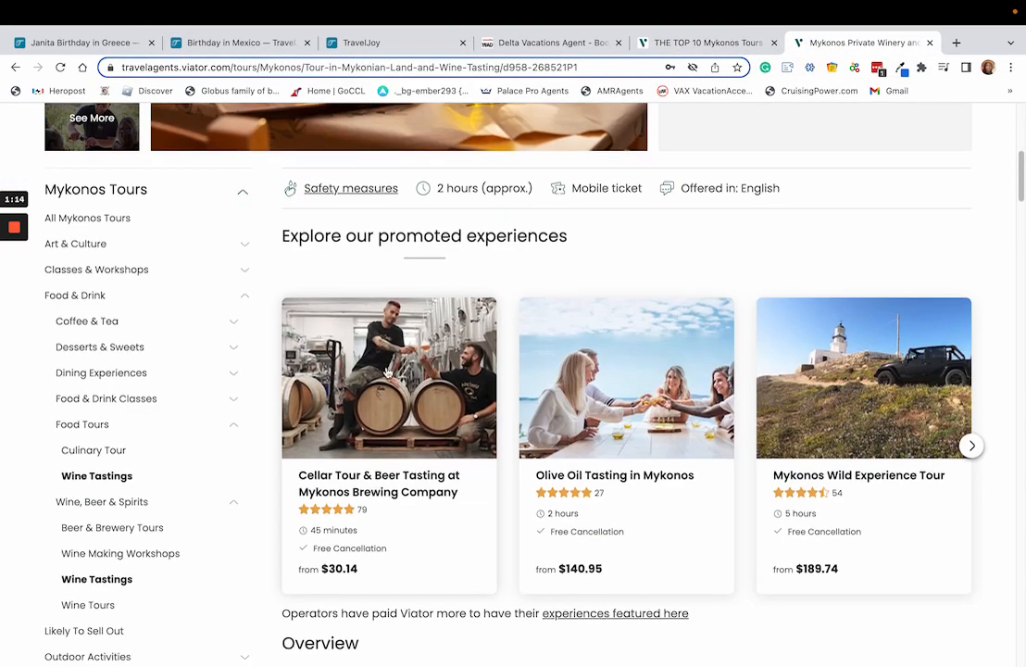
{"action": "scroll", "coordinate": [403, 403], "scroll_direction": "down", "scroll_amount": 3}
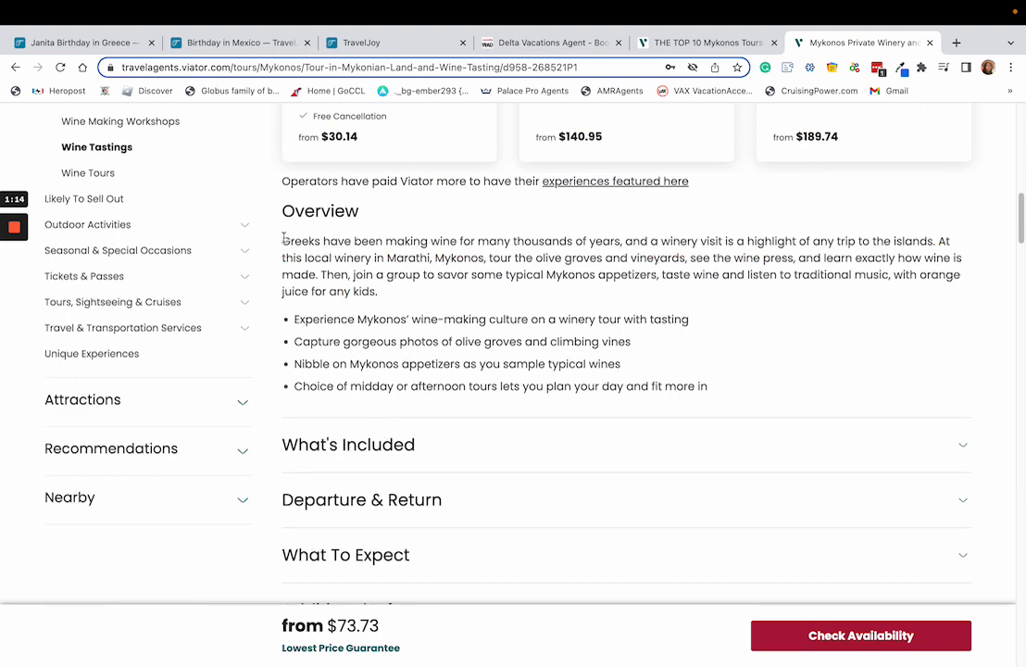
{"action": "left_click_drag", "start_coordinate": [283, 238], "coordinate": [623, 373]}
{"action": "key", "text": "ctrl+c"}
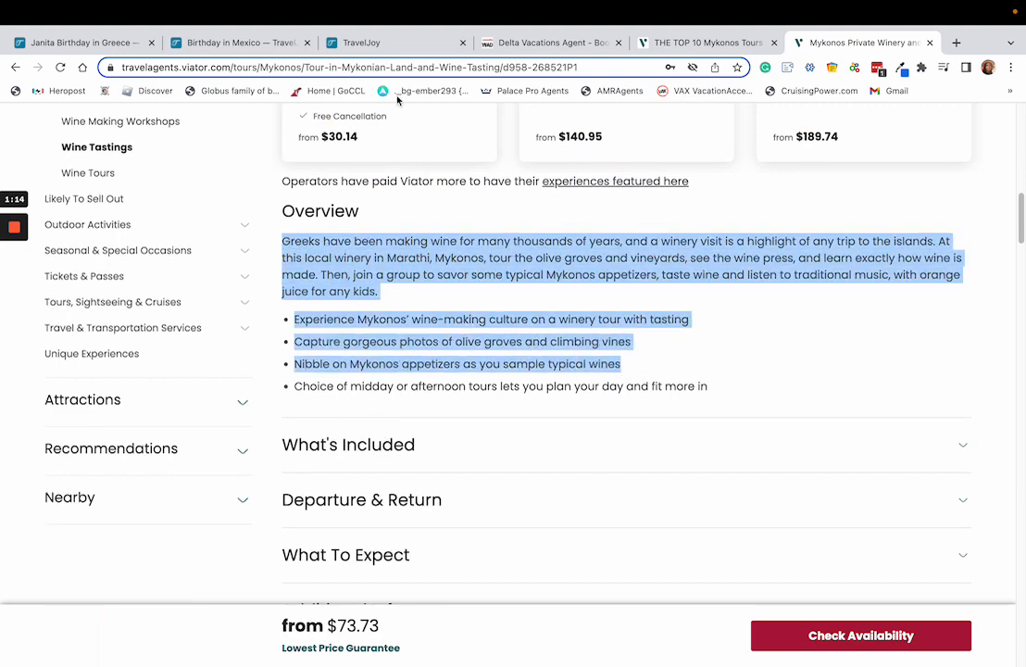
{"action": "left_click", "coordinate": [411, 43]}
{"action": "scroll", "coordinate": [890, 600], "scroll_direction": "down", "scroll_amount": 3}
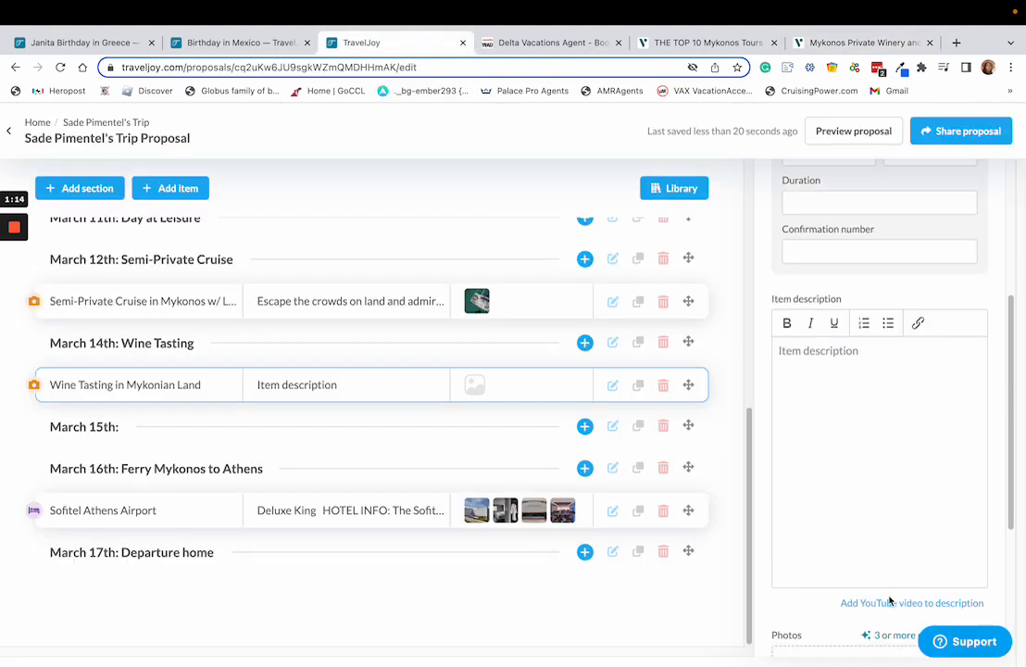
{"action": "key", "text": "ctrl+v"}
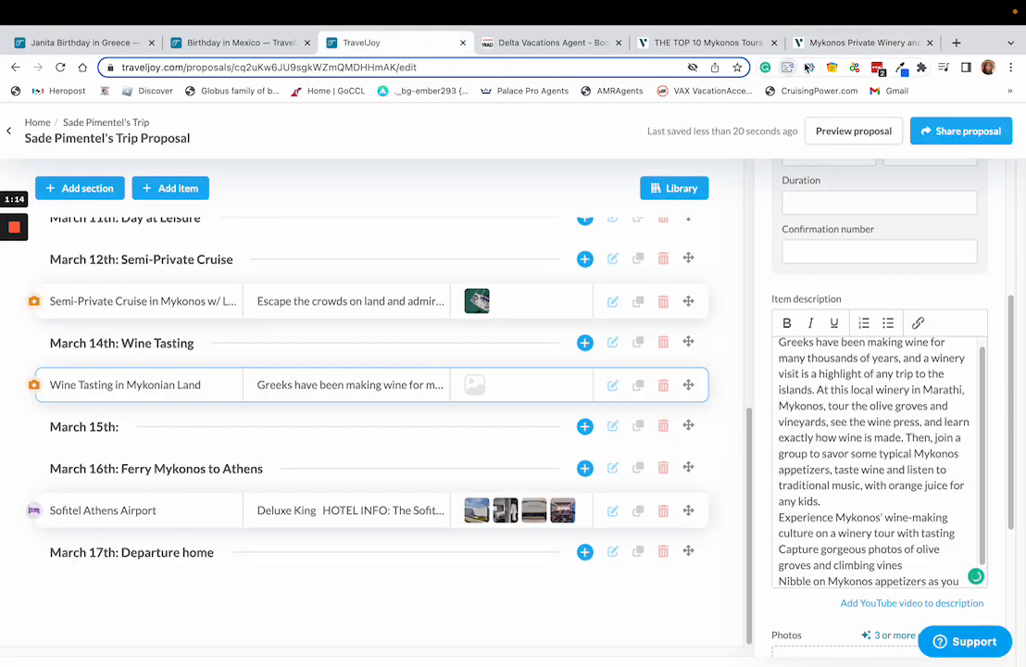
Leave full screen and search Google Images for "wine tasting mykonos" in the other browser window.
{"action": "left_click", "coordinate": [798, 47]}
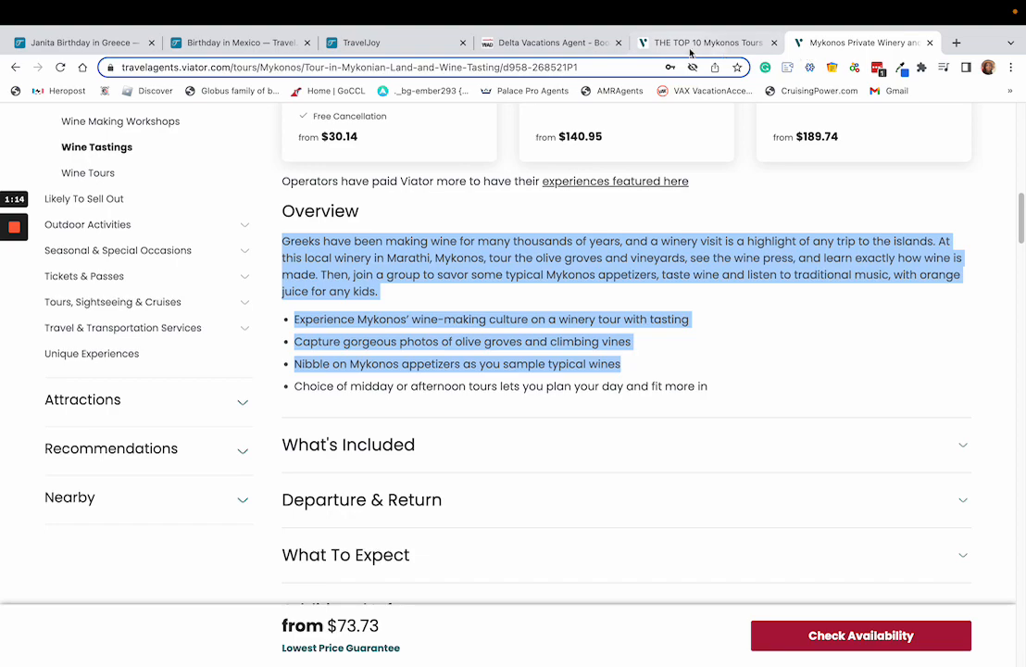
{"action": "left_click", "coordinate": [46, 36]}
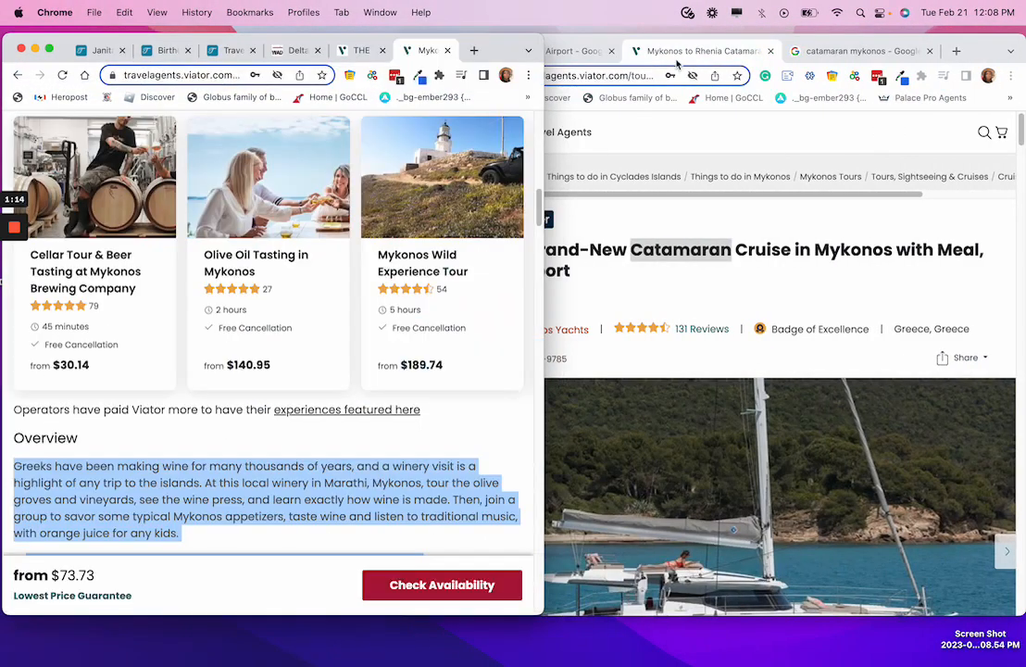
{"action": "left_click", "coordinate": [813, 57]}
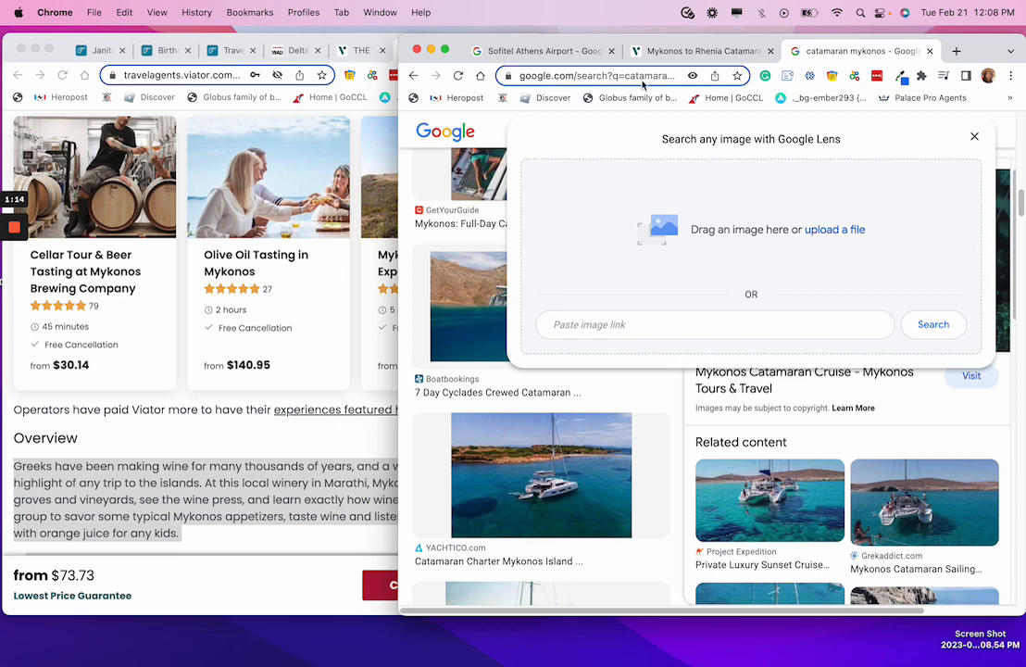
{"action": "left_click", "coordinate": [974, 139]}
{"action": "double_click", "coordinate": [622, 128]}
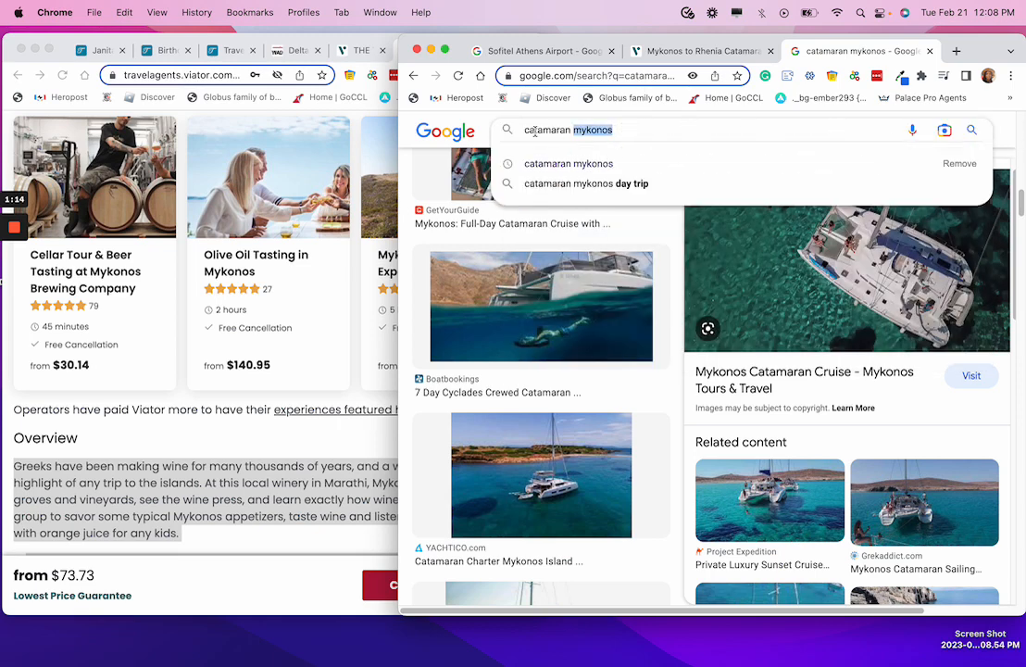
{"action": "type", "text": "wine tasting"}
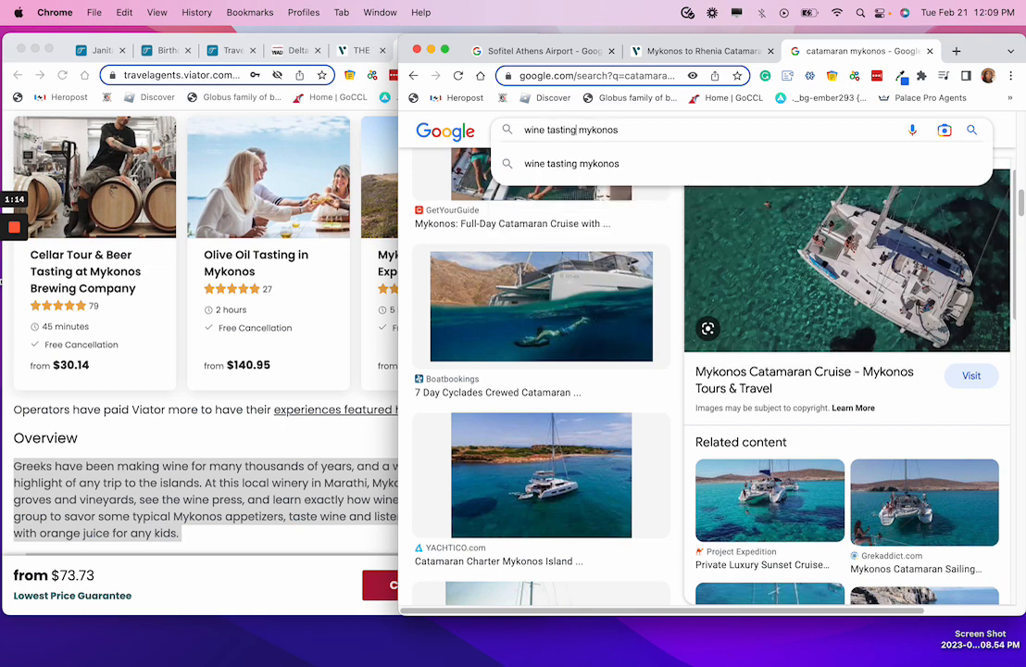
{"action": "key", "text": "Return"}
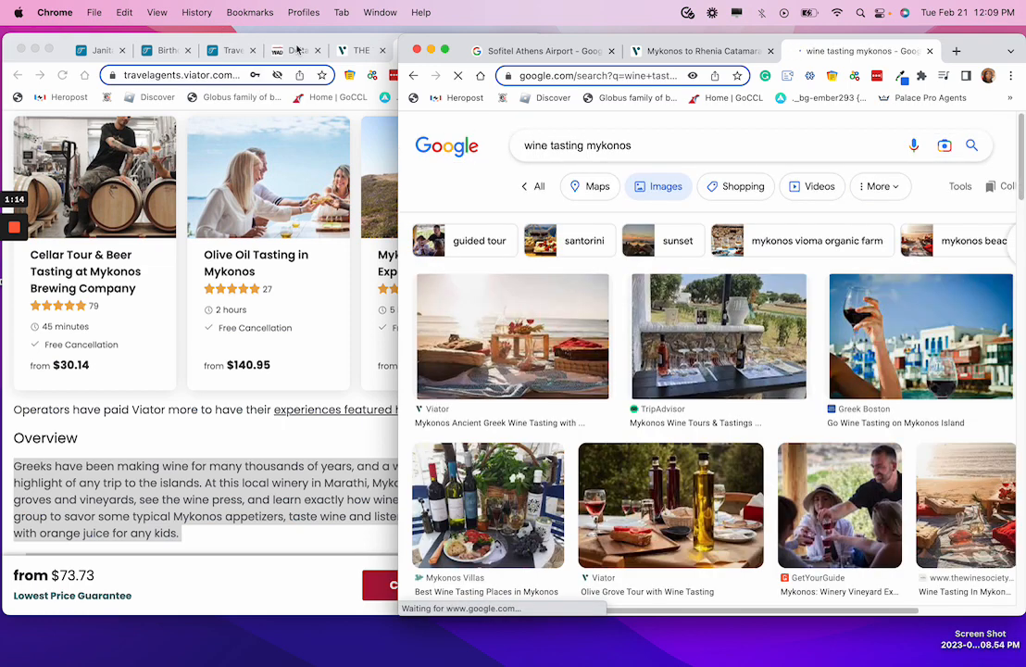
Add Viator's Olive Grove Tour with Wine Tasting image to the wine tasting activity's photos in TravelJoy.
{"action": "left_click", "coordinate": [209, 52]}
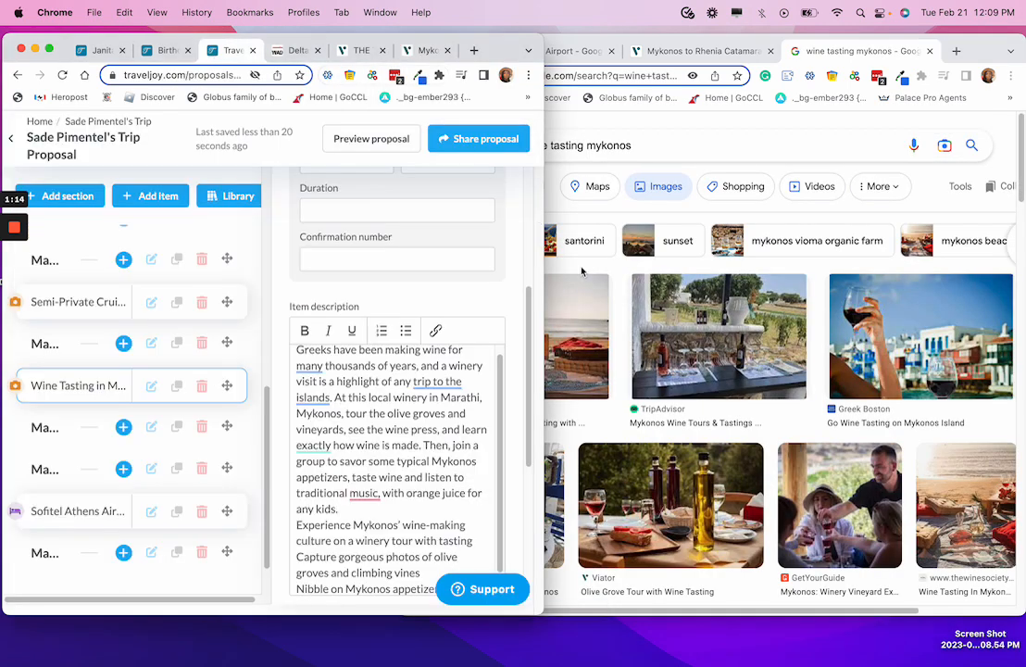
{"action": "left_click", "coordinate": [882, 157]}
{"action": "scroll", "coordinate": [649, 417], "scroll_direction": "down", "scroll_amount": 3}
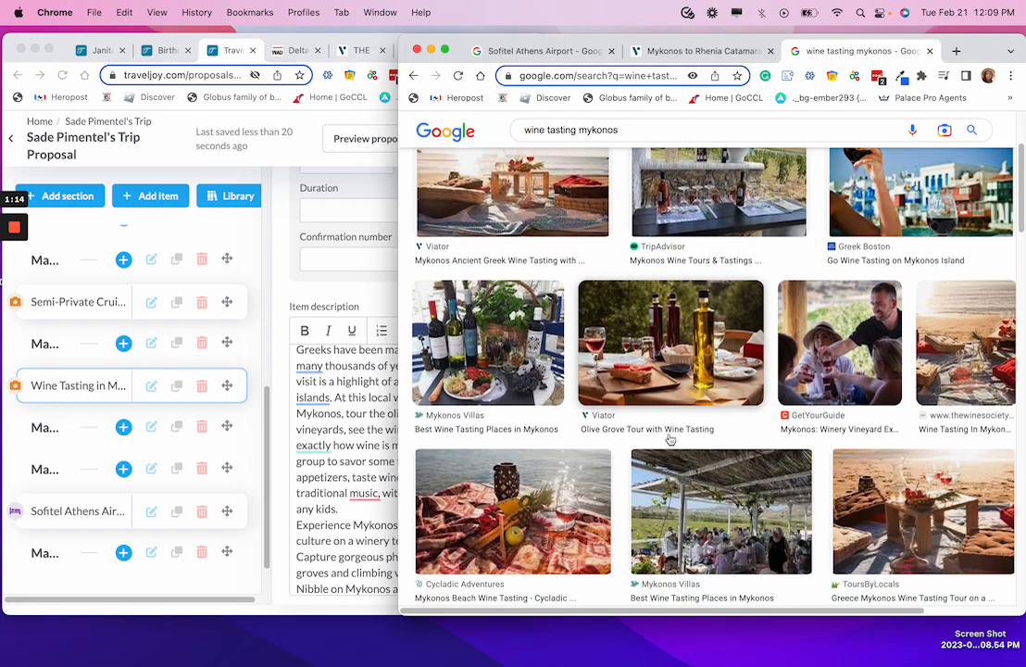
{"action": "left_click", "coordinate": [667, 357]}
{"action": "scroll", "coordinate": [336, 382], "scroll_direction": "down", "scroll_amount": 1}
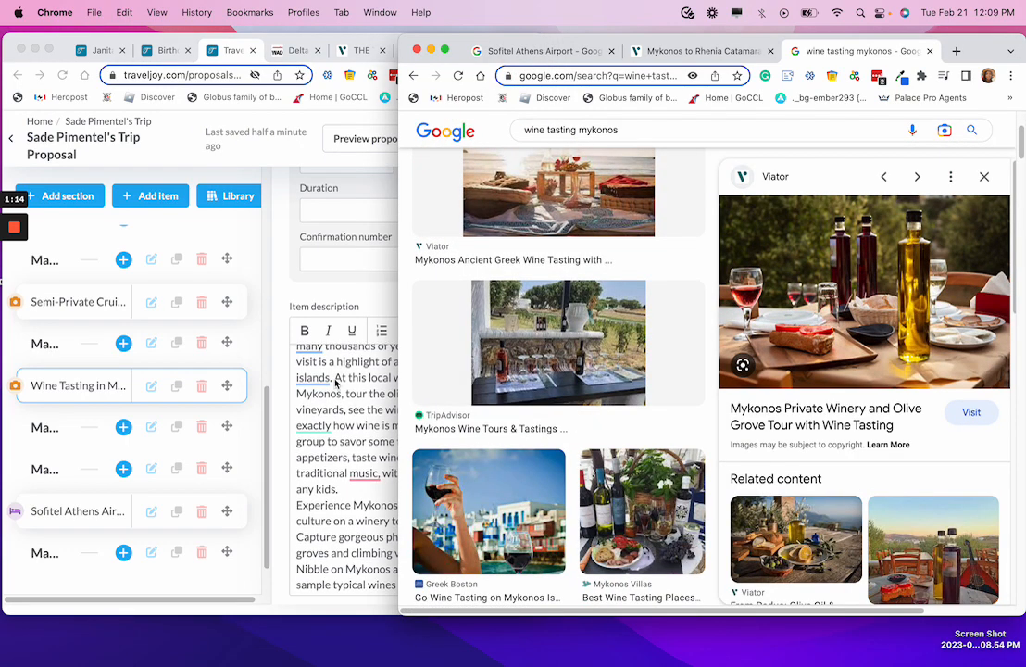
{"action": "scroll", "coordinate": [336, 383], "scroll_direction": "down", "scroll_amount": 5}
{"action": "left_click_drag", "start_coordinate": [730, 245], "coordinate": [356, 379]}
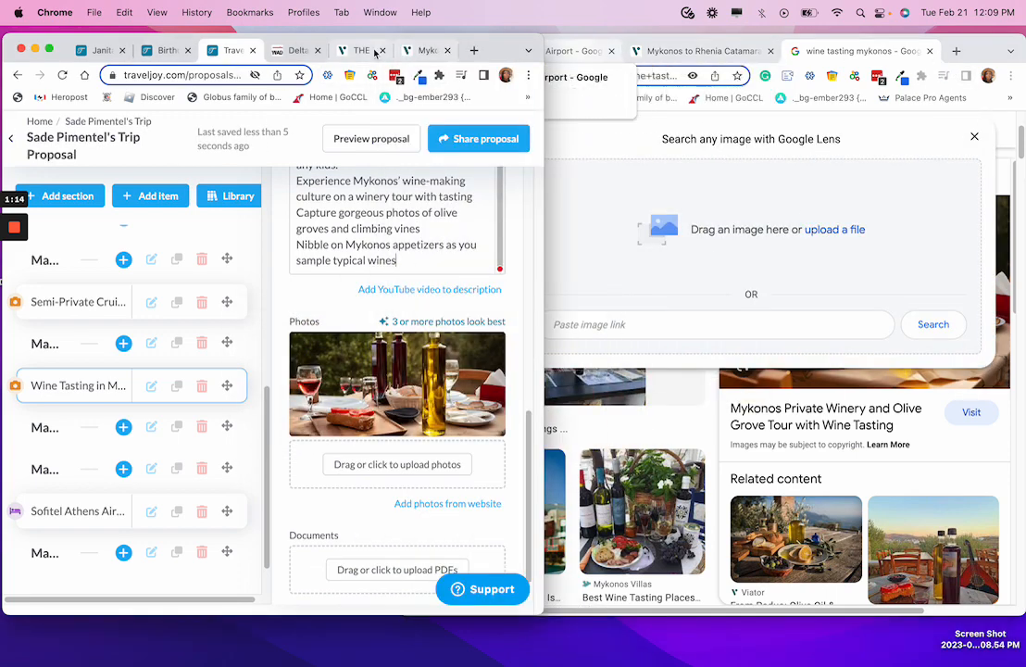
Move the Viator wine tasting page and the Viator Mykonos tours list into the browser window holding the Google results.
{"action": "left_click_drag", "start_coordinate": [425, 53], "coordinate": [650, 57]}
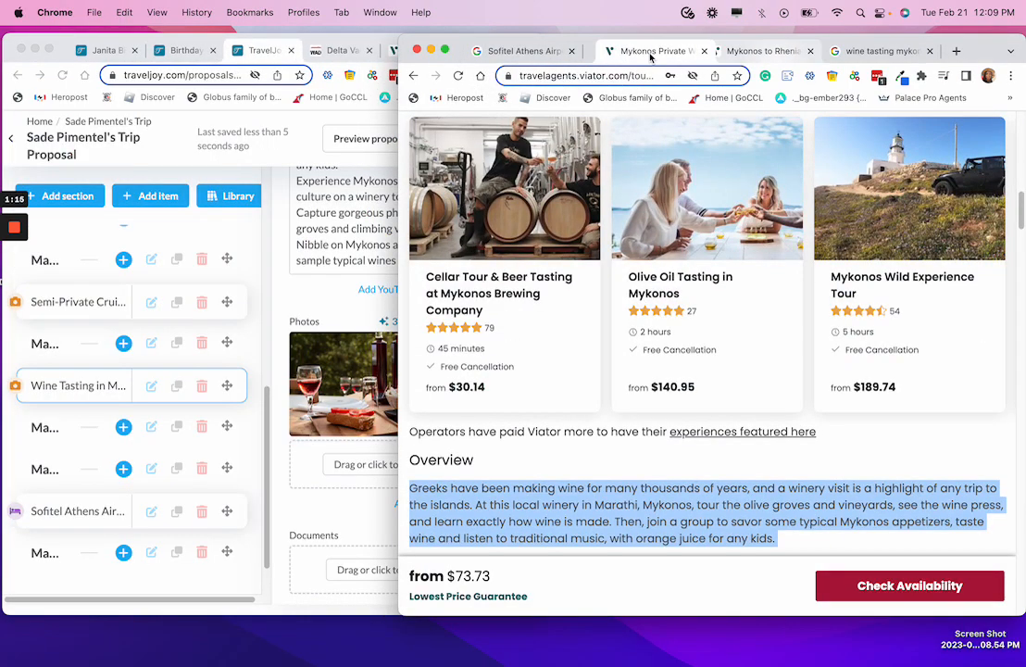
{"action": "scroll", "coordinate": [650, 297], "scroll_direction": "up", "scroll_amount": 5}
{"action": "scroll", "coordinate": [654, 299], "scroll_direction": "down", "scroll_amount": 3}
{"action": "scroll", "coordinate": [662, 299], "scroll_direction": "up", "scroll_amount": 8}
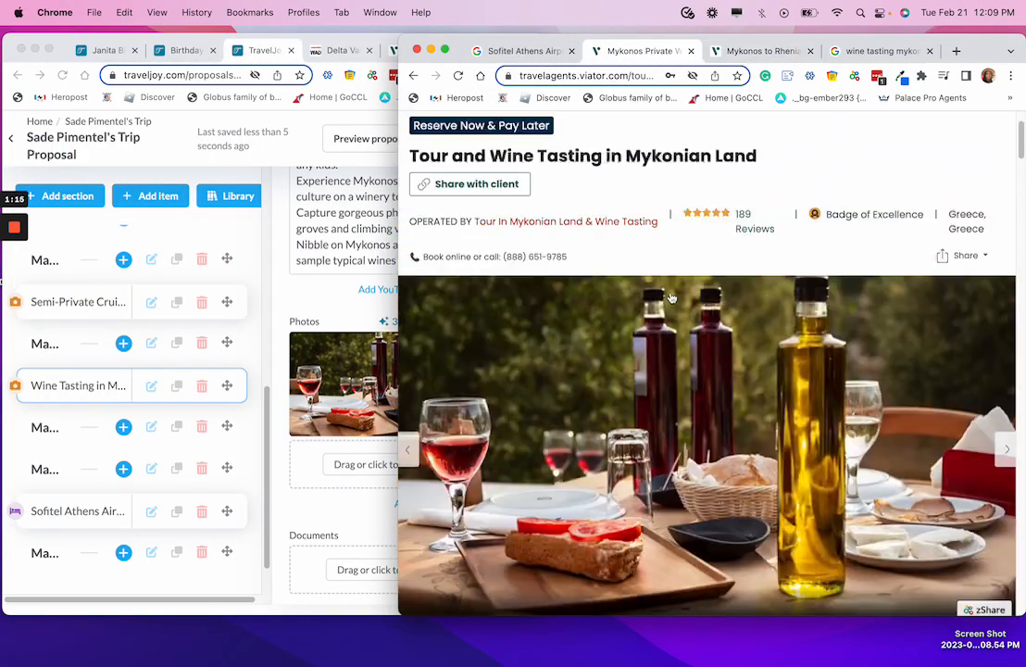
{"action": "left_click", "coordinate": [393, 50]}
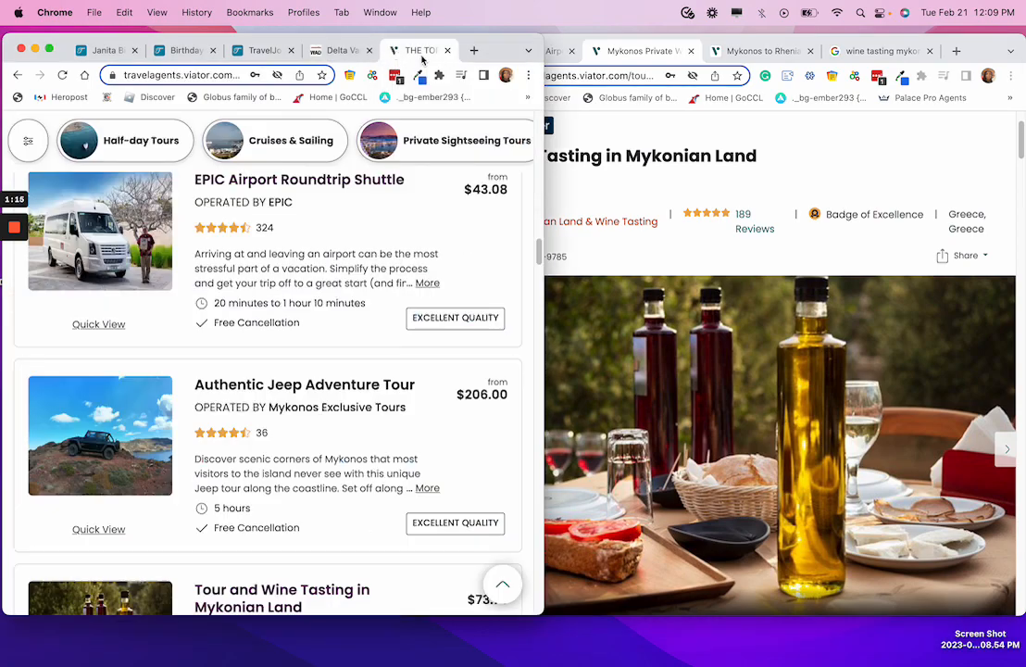
{"action": "left_click_drag", "start_coordinate": [423, 60], "coordinate": [638, 52]}
Look through the first page of Mykonos tours on Viator and go to page 2 of the list.
{"action": "scroll", "coordinate": [702, 419], "scroll_direction": "down", "scroll_amount": 5}
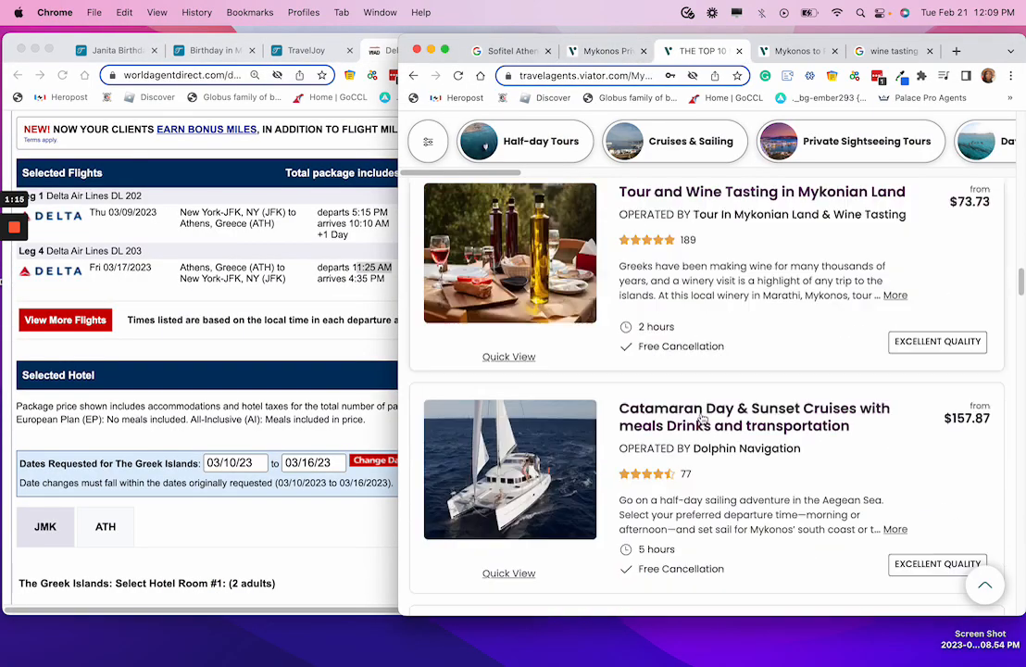
{"action": "scroll", "coordinate": [702, 419], "scroll_direction": "down", "scroll_amount": 10}
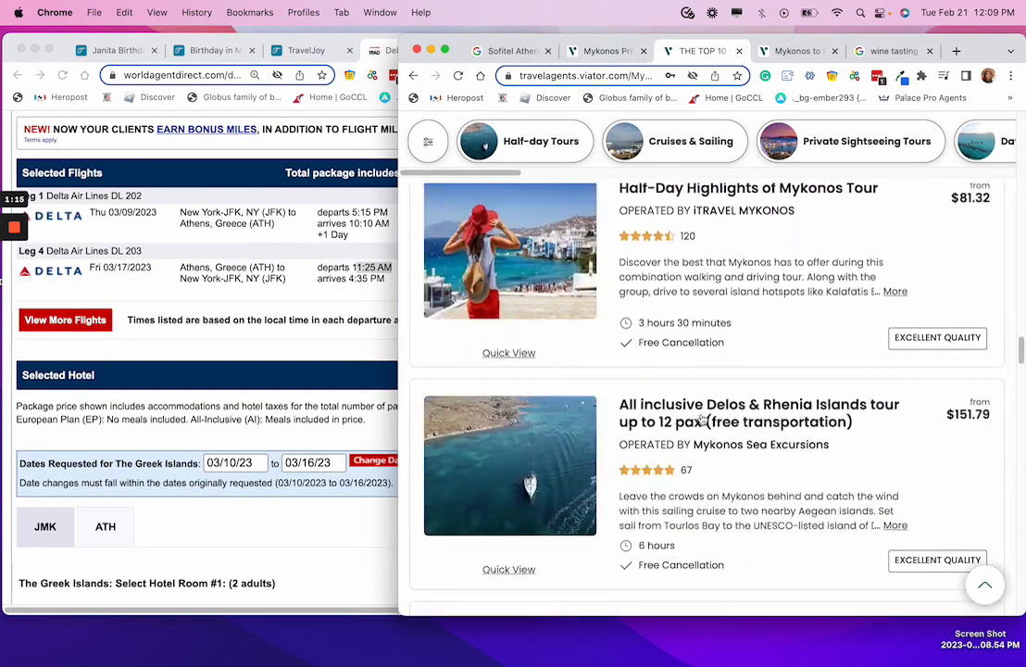
{"action": "scroll", "coordinate": [703, 420], "scroll_direction": "down", "scroll_amount": 1}
{"action": "scroll", "coordinate": [701, 415], "scroll_direction": "up", "scroll_amount": 2}
{"action": "scroll", "coordinate": [700, 405], "scroll_direction": "down", "scroll_amount": 5}
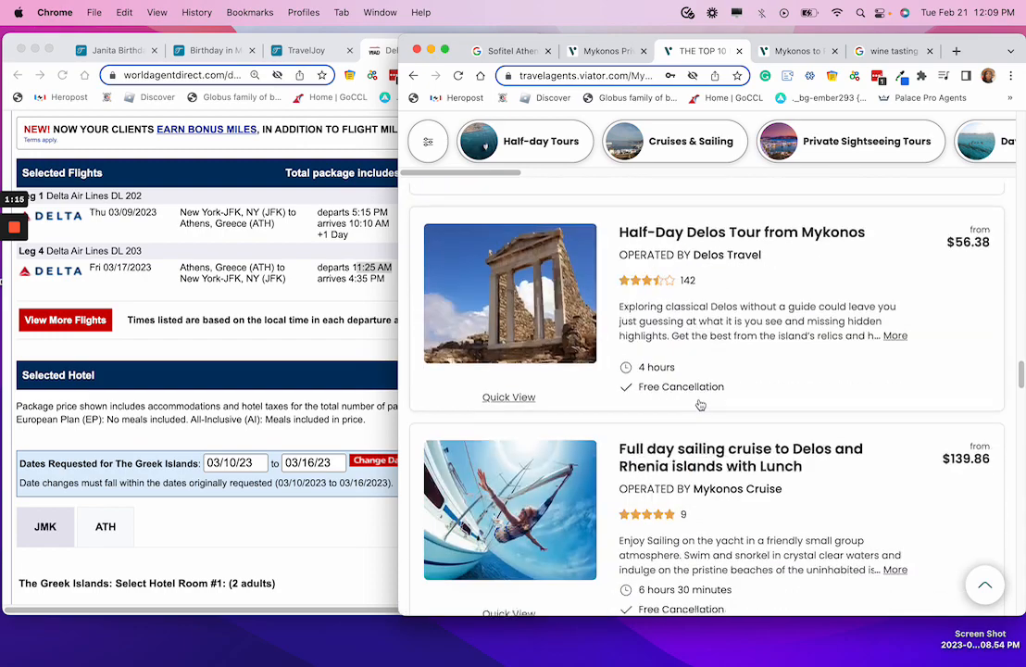
{"action": "scroll", "coordinate": [701, 404], "scroll_direction": "down", "scroll_amount": 10}
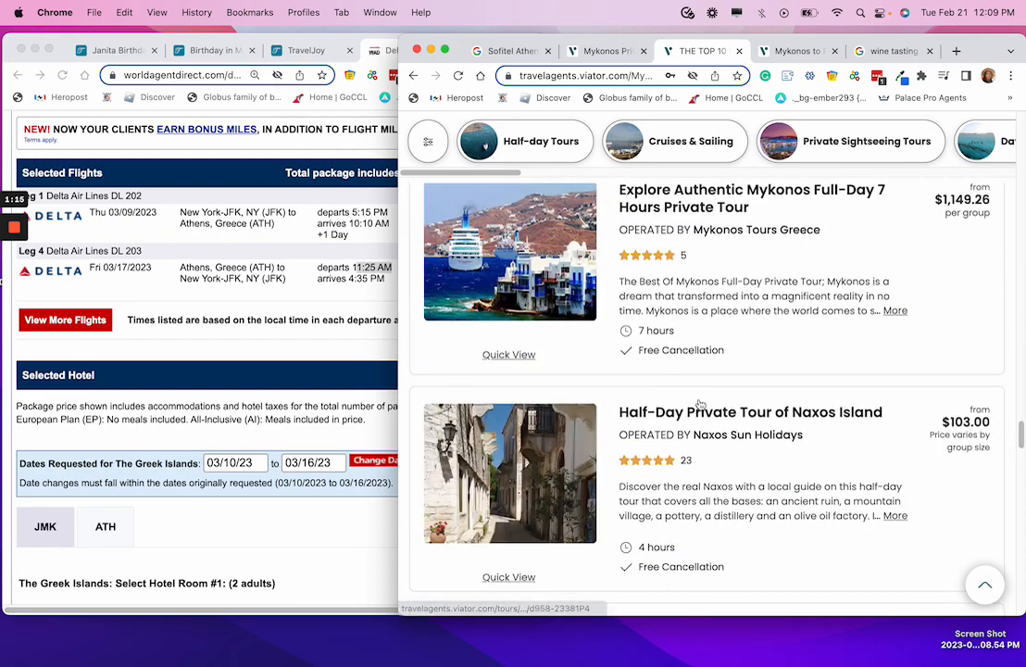
{"action": "scroll", "coordinate": [700, 405], "scroll_direction": "down", "scroll_amount": 5}
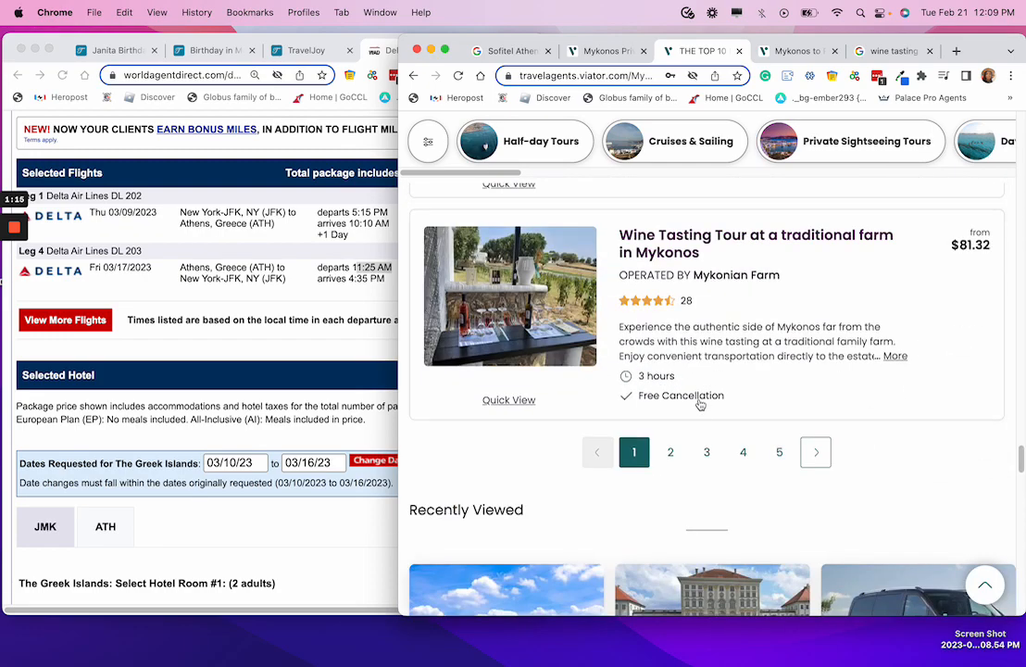
{"action": "scroll", "coordinate": [701, 404], "scroll_direction": "down", "scroll_amount": 5}
{"action": "scroll", "coordinate": [772, 333], "scroll_direction": "up", "scroll_amount": 3}
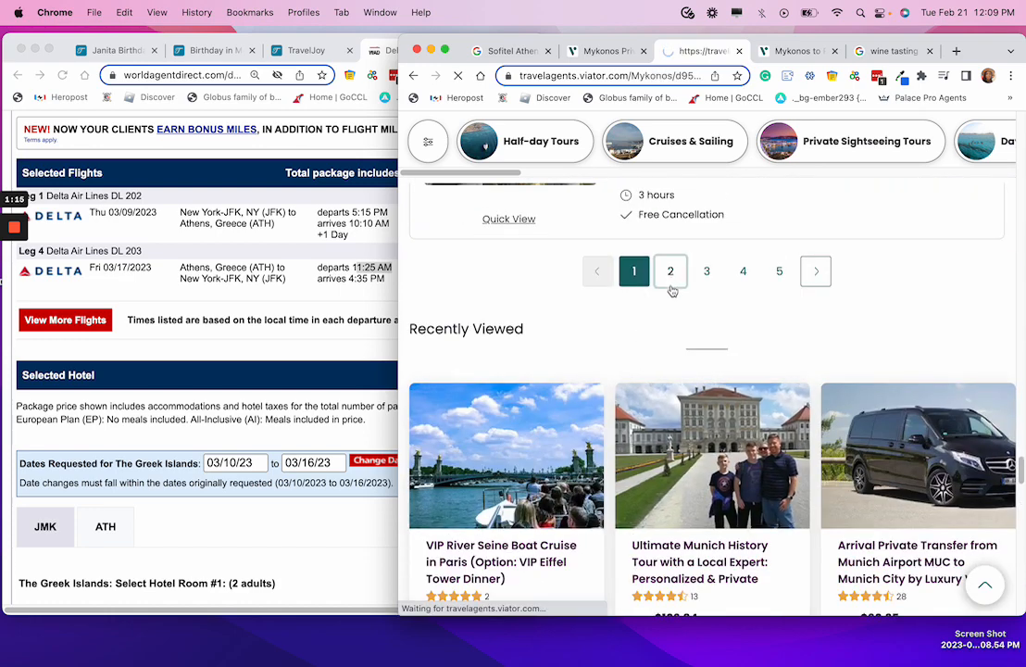
Browse the second page of Mykonos tours and open the "Private Tour: Delos Day Trip from Mykonos" page.
{"action": "scroll", "coordinate": [653, 354], "scroll_direction": "down", "scroll_amount": 6}
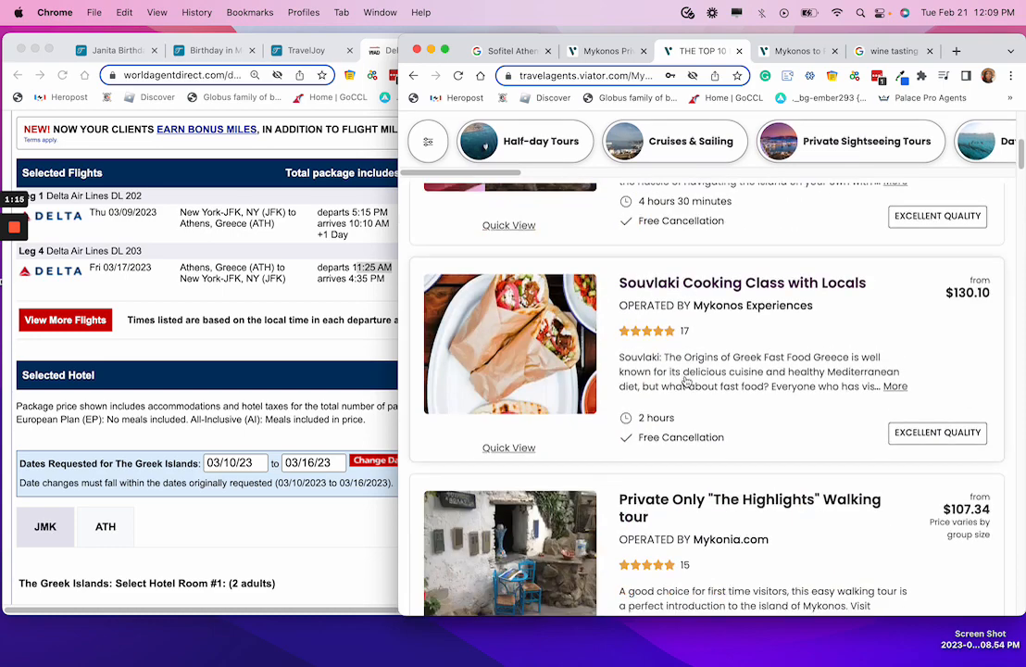
{"action": "scroll", "coordinate": [686, 381], "scroll_direction": "down", "scroll_amount": 1}
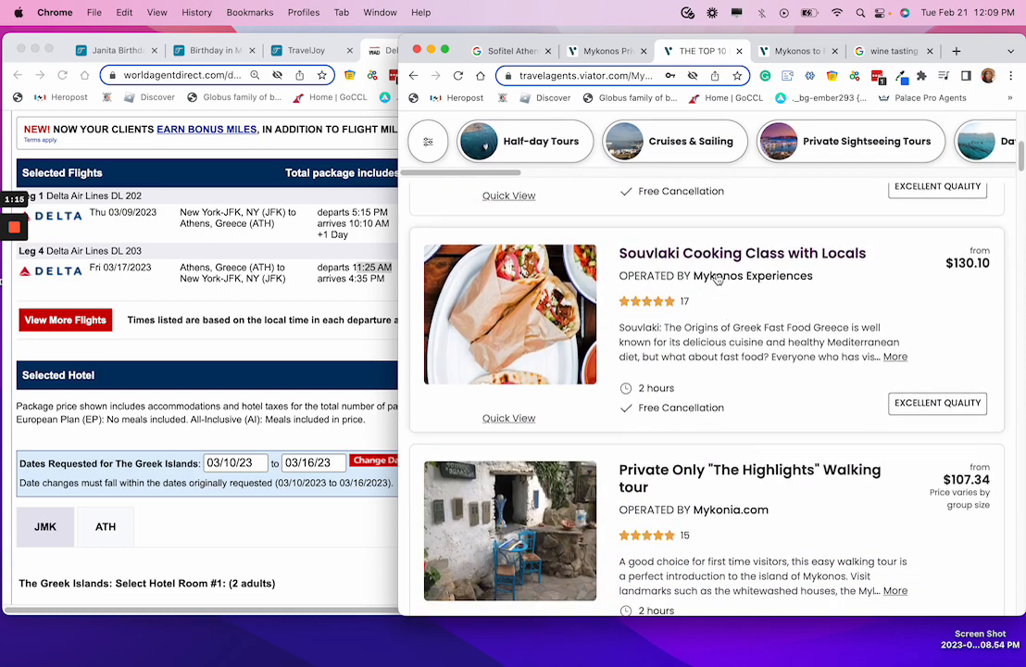
{"action": "scroll", "coordinate": [709, 306], "scroll_direction": "down", "scroll_amount": 1}
{"action": "scroll", "coordinate": [685, 333], "scroll_direction": "down", "scroll_amount": 10}
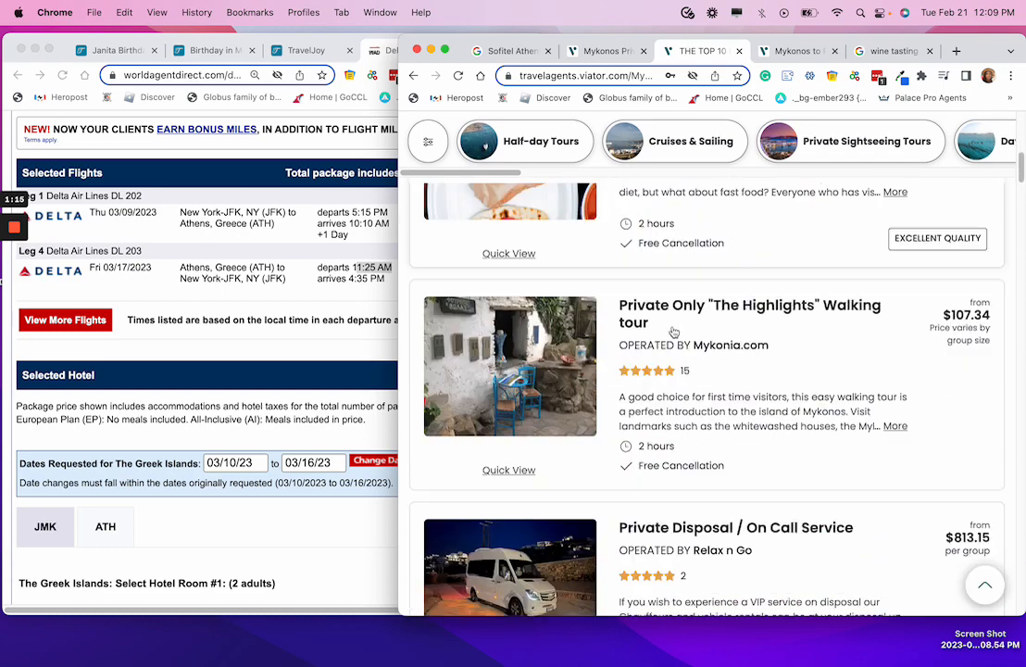
{"action": "scroll", "coordinate": [680, 349], "scroll_direction": "down", "scroll_amount": 3}
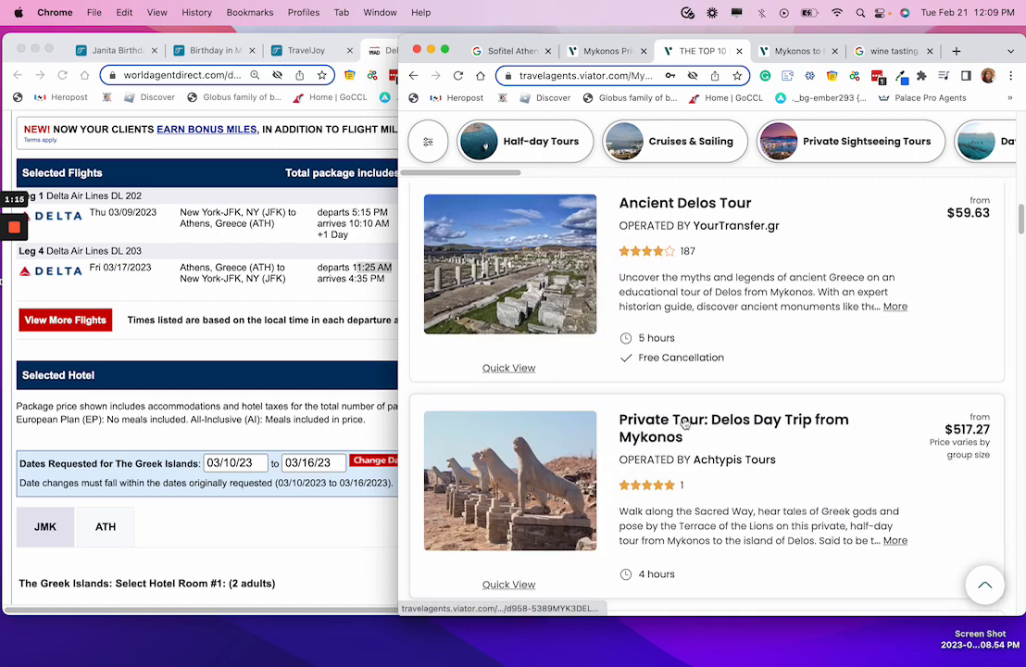
{"action": "scroll", "coordinate": [690, 398], "scroll_direction": "up", "scroll_amount": 5}
{"action": "scroll", "coordinate": [696, 370], "scroll_direction": "down", "scroll_amount": 5}
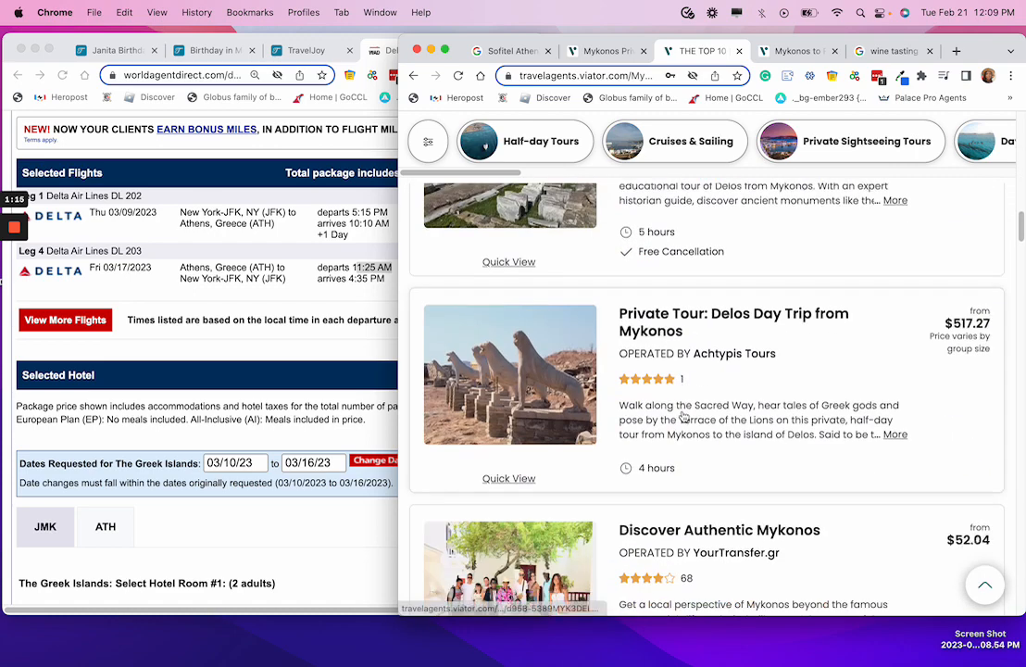
{"action": "left_click", "coordinate": [703, 317]}
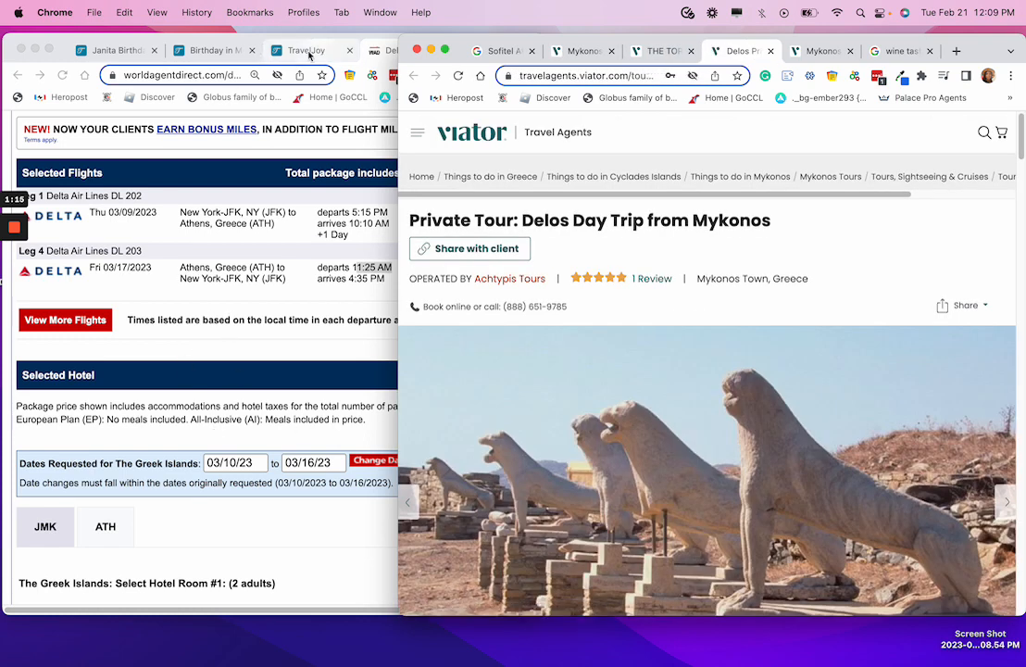
In the TravelJoy proposal, rename the March 15th section "March 15th: Private Delos Day Trip", using the wording of the Viator tour title.
{"action": "left_click", "coordinate": [306, 50]}
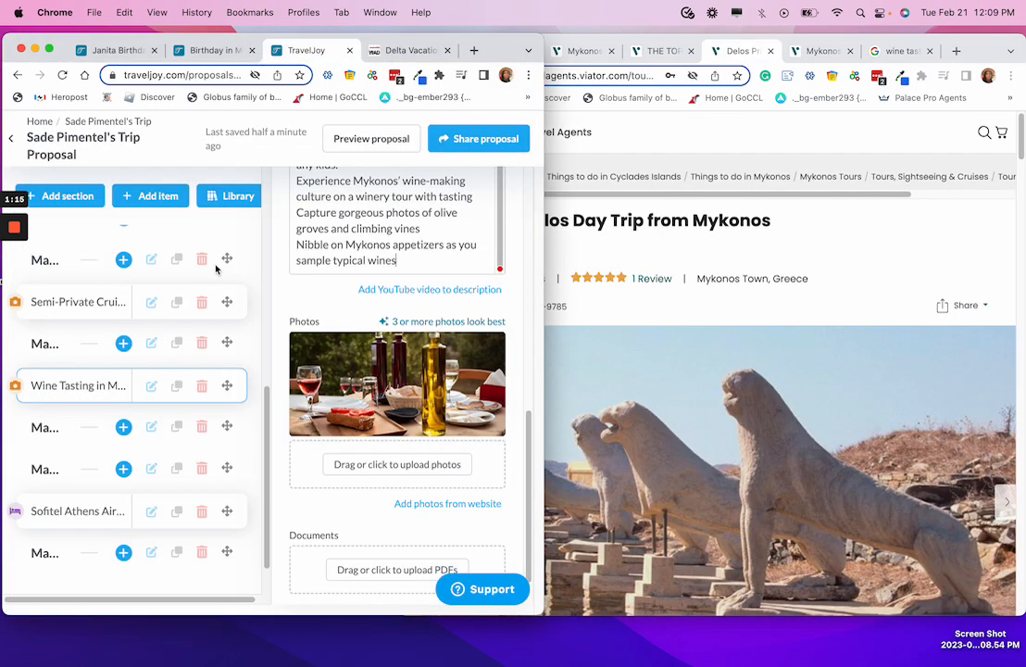
{"action": "scroll", "coordinate": [83, 477], "scroll_direction": "down", "scroll_amount": 1}
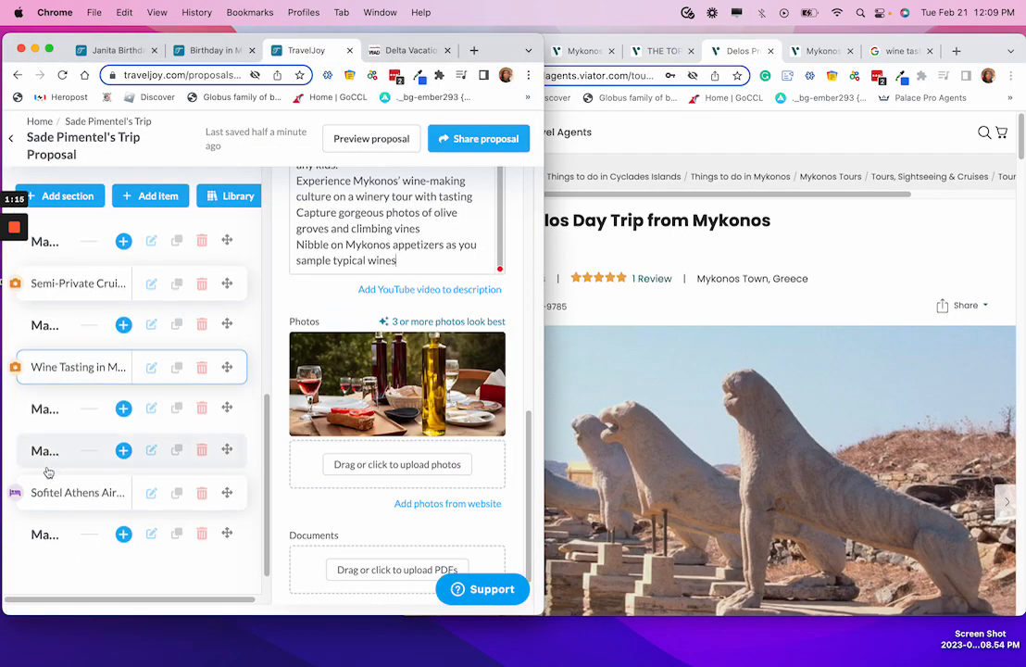
{"action": "left_click", "coordinate": [70, 416]}
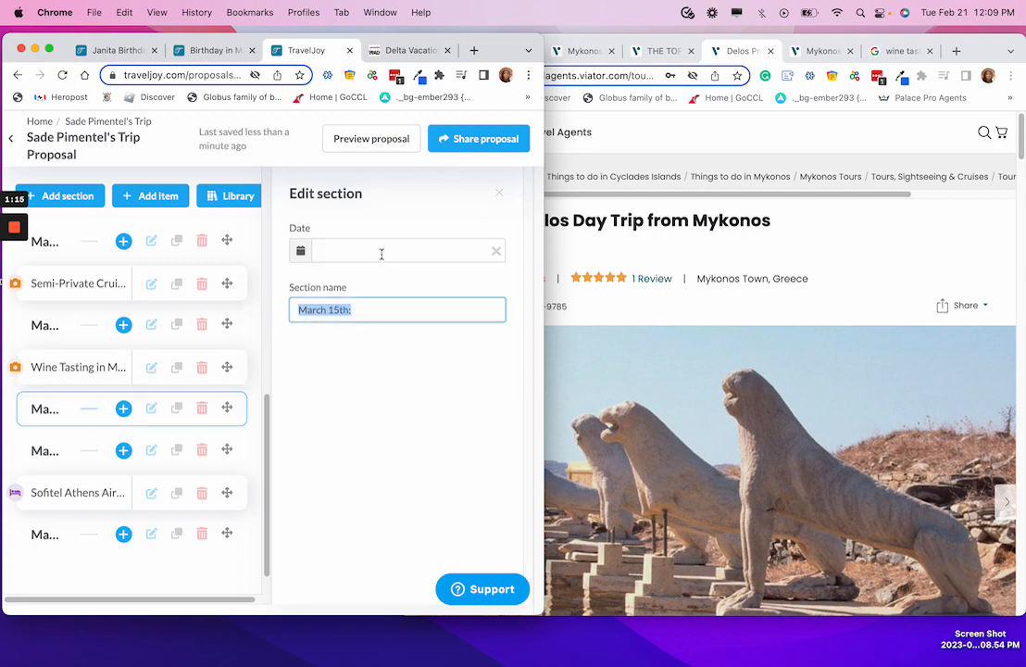
{"action": "left_click", "coordinate": [643, 239]}
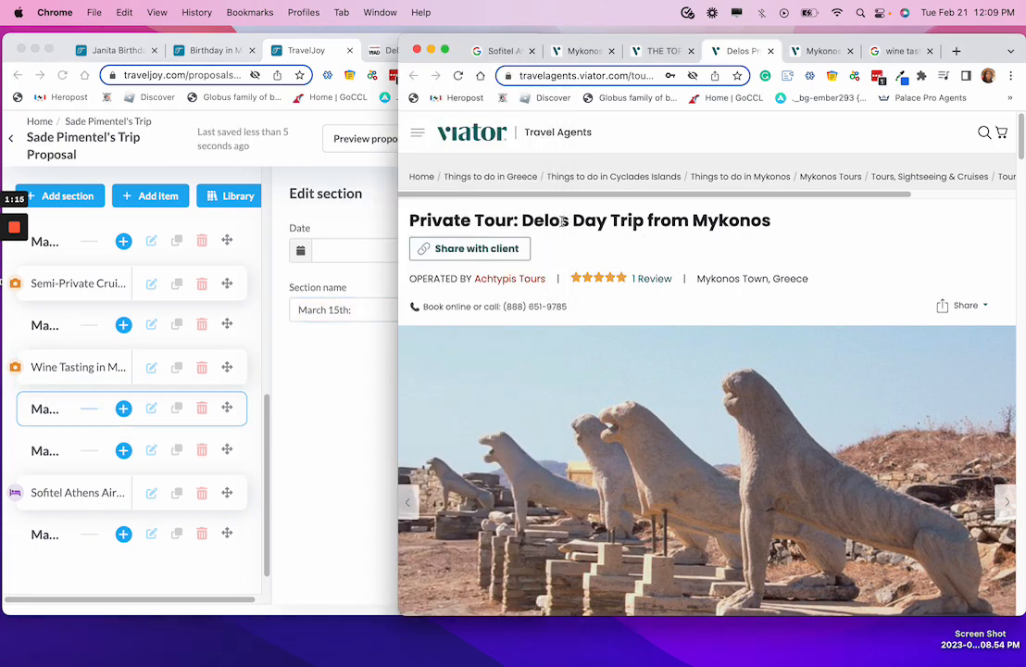
{"action": "left_click_drag", "start_coordinate": [523, 221], "coordinate": [646, 217]}
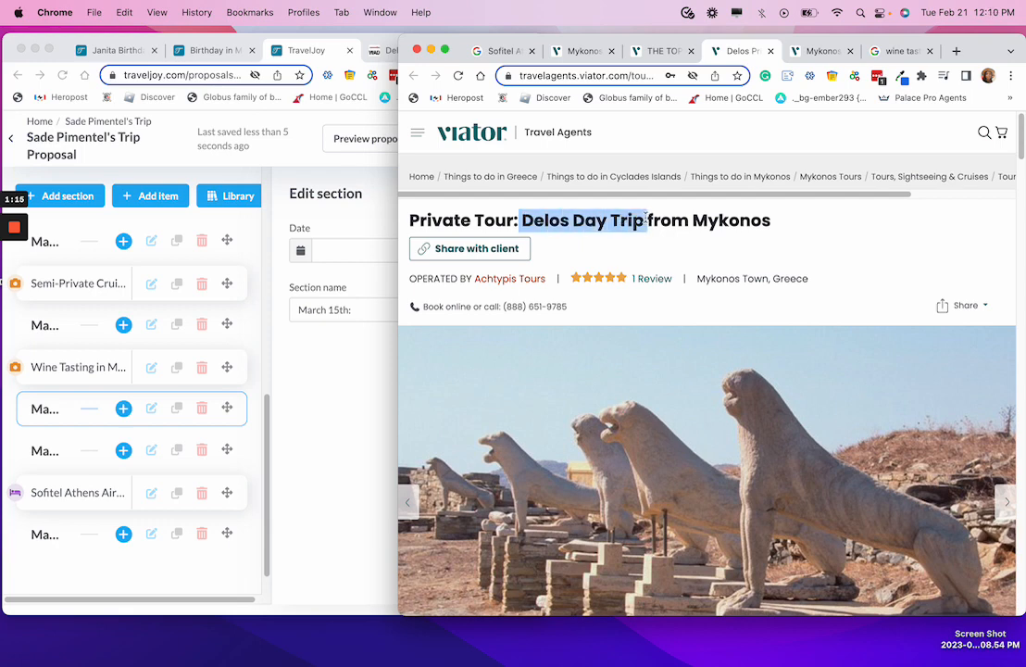
{"action": "left_click", "coordinate": [366, 310]}
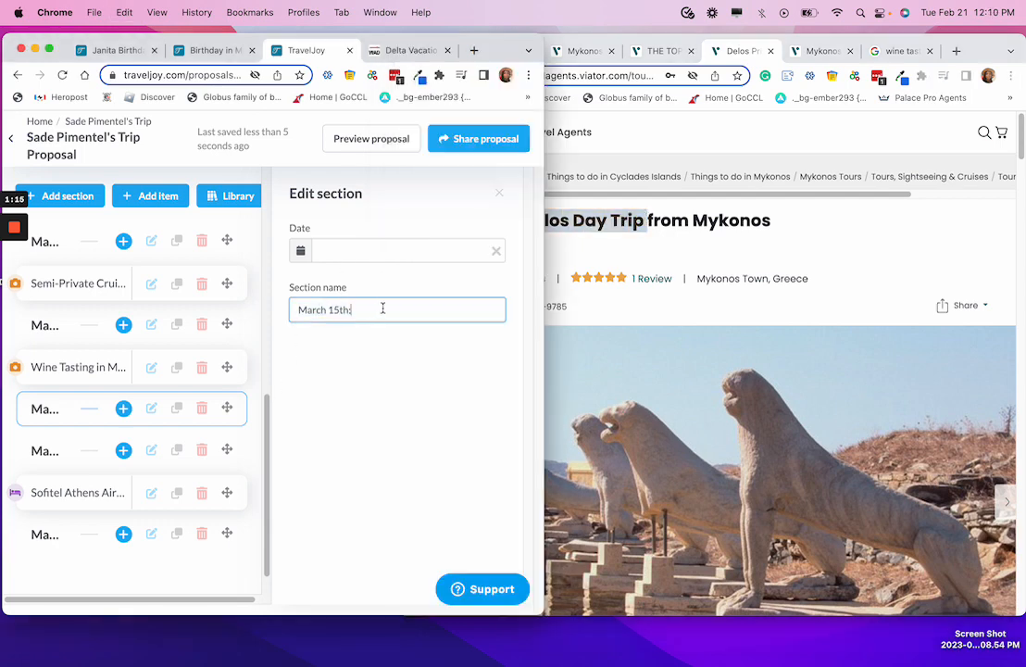
{"action": "type", "text": "Private  Delos Day Trip"}
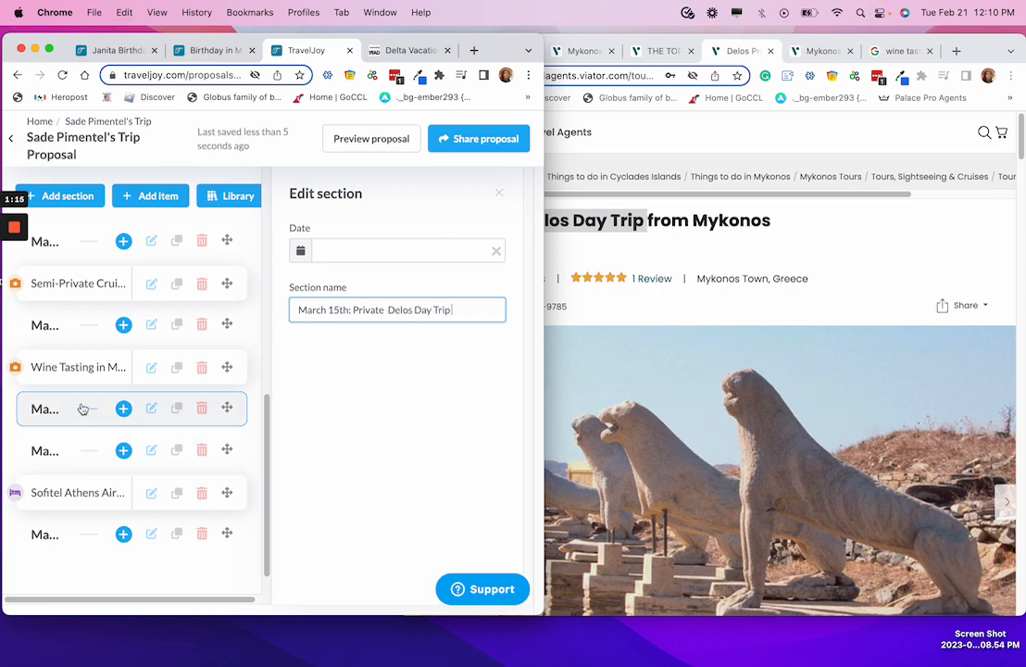
Add a new activity item and place it directly under the March 15th section.
{"action": "left_click", "coordinate": [149, 198]}
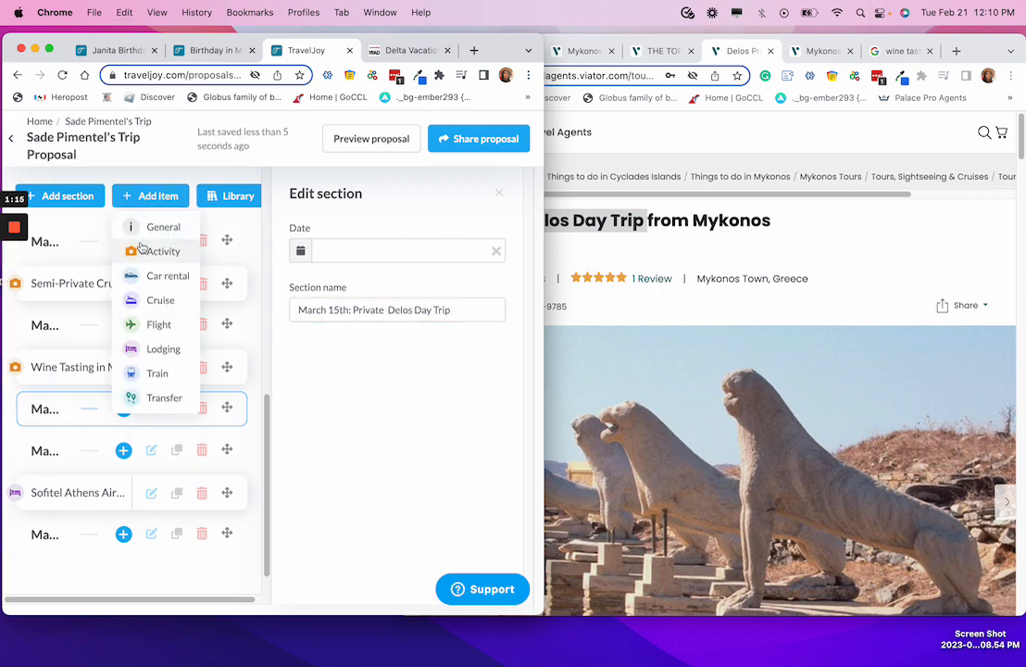
{"action": "left_click", "coordinate": [139, 249]}
{"action": "left_click_drag", "start_coordinate": [51, 568], "coordinate": [68, 426]}
{"action": "left_click", "coordinate": [78, 411]}
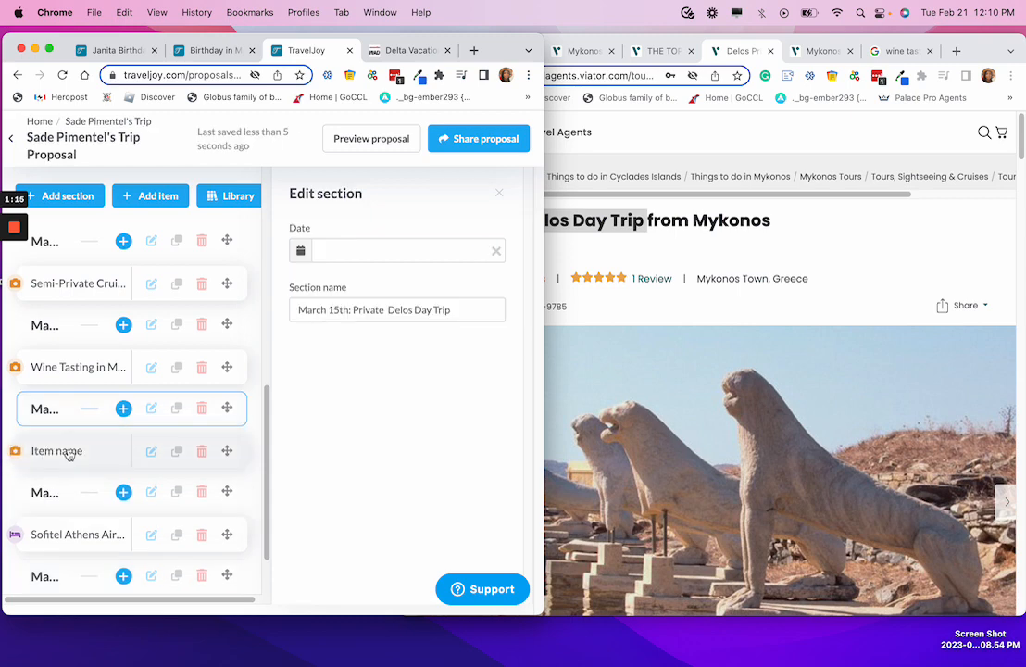
Name the new activity "Private Tour: Delos Day Trip", taken from the Viator page's title.
{"action": "left_click", "coordinate": [68, 452]}
{"action": "left_click", "coordinate": [607, 224]}
{"action": "left_click", "coordinate": [516, 220]}
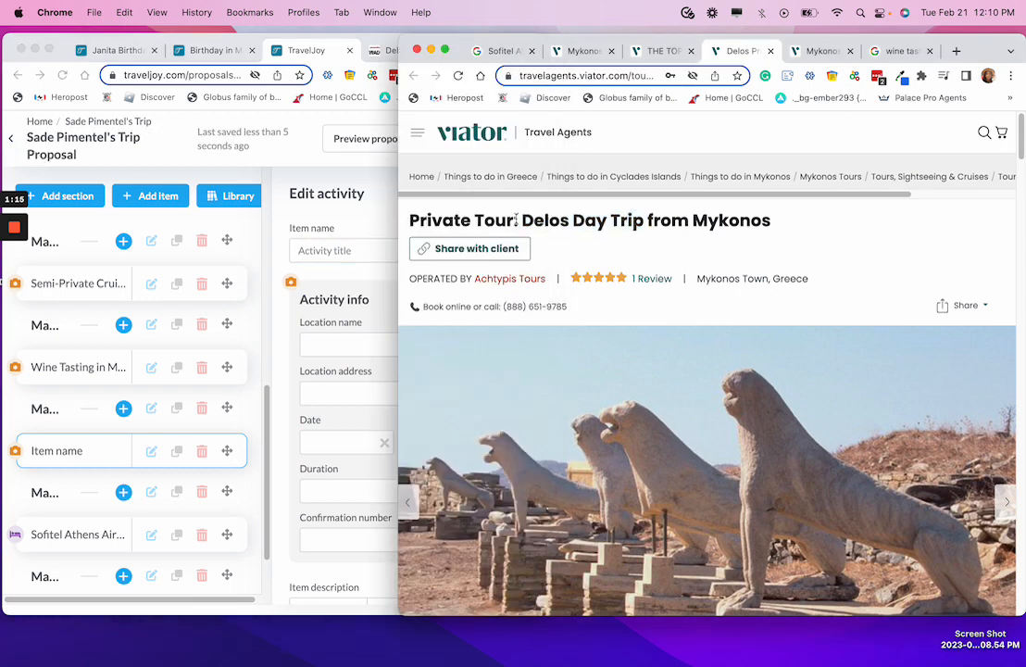
{"action": "left_click_drag", "start_coordinate": [410, 220], "coordinate": [624, 224]}
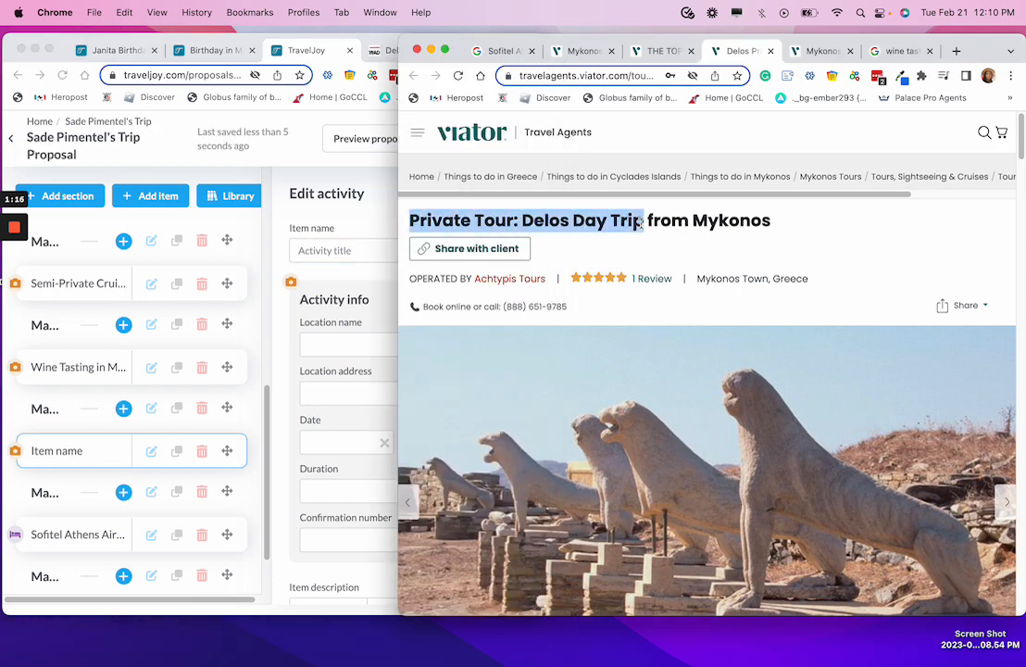
{"action": "left_click", "coordinate": [68, 463]}
{"action": "left_click", "coordinate": [324, 250]}
{"action": "type", "text": "Private Tour: Delos Day Trip"}
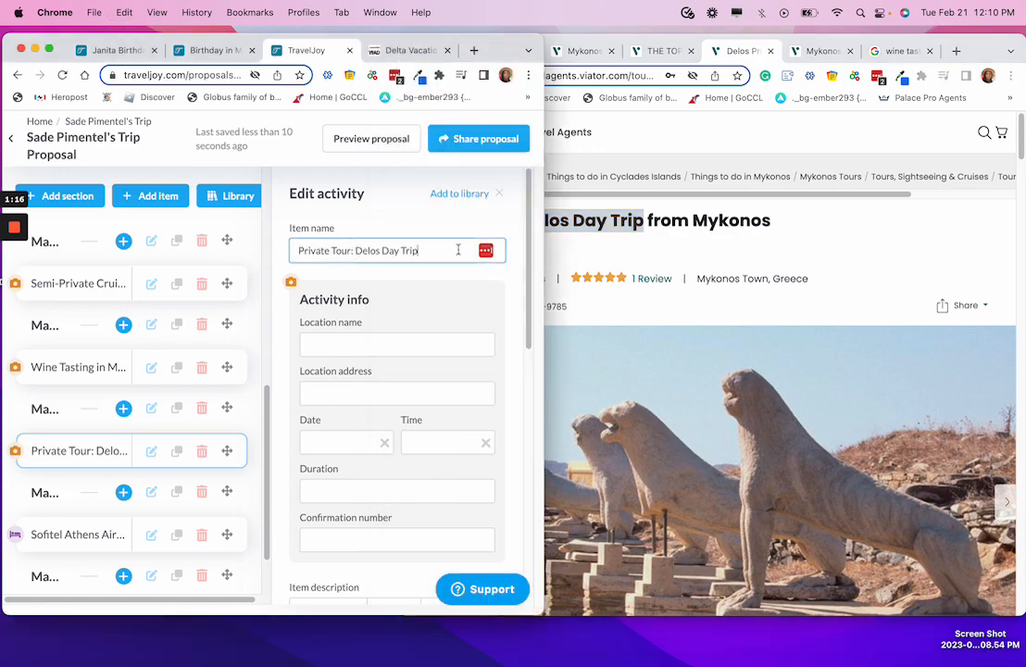
Copy the Viator overview paragraph and its bullet points into the Delos activity's item description.
{"action": "left_click", "coordinate": [866, 285]}
{"action": "scroll", "coordinate": [866, 285], "scroll_direction": "down", "scroll_amount": 15}
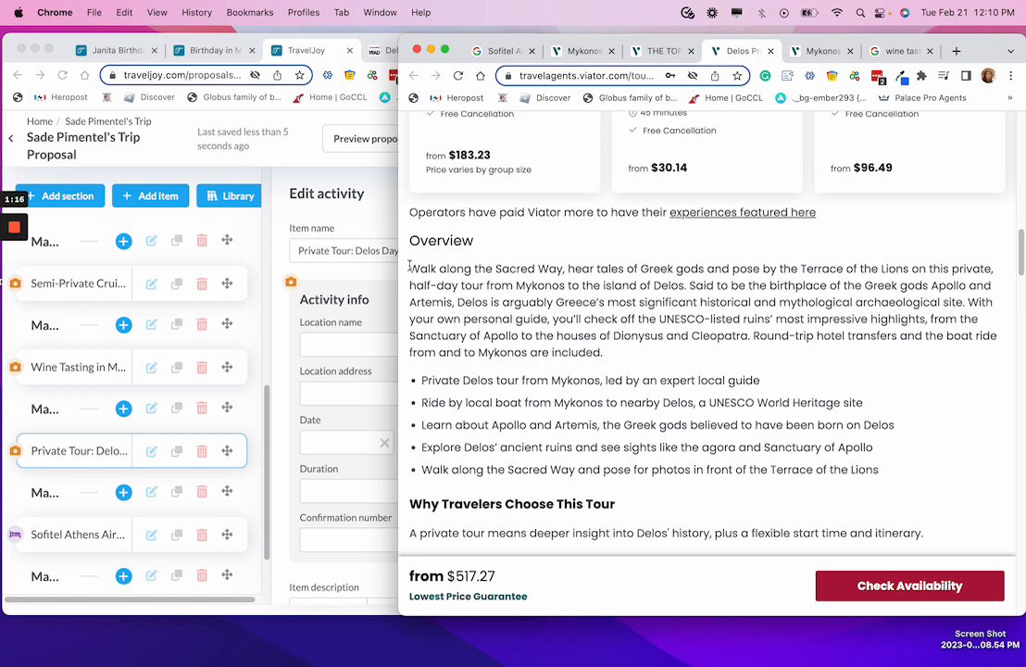
{"action": "left_click_drag", "start_coordinate": [409, 266], "coordinate": [870, 473]}
{"action": "key", "text": "super+c"}
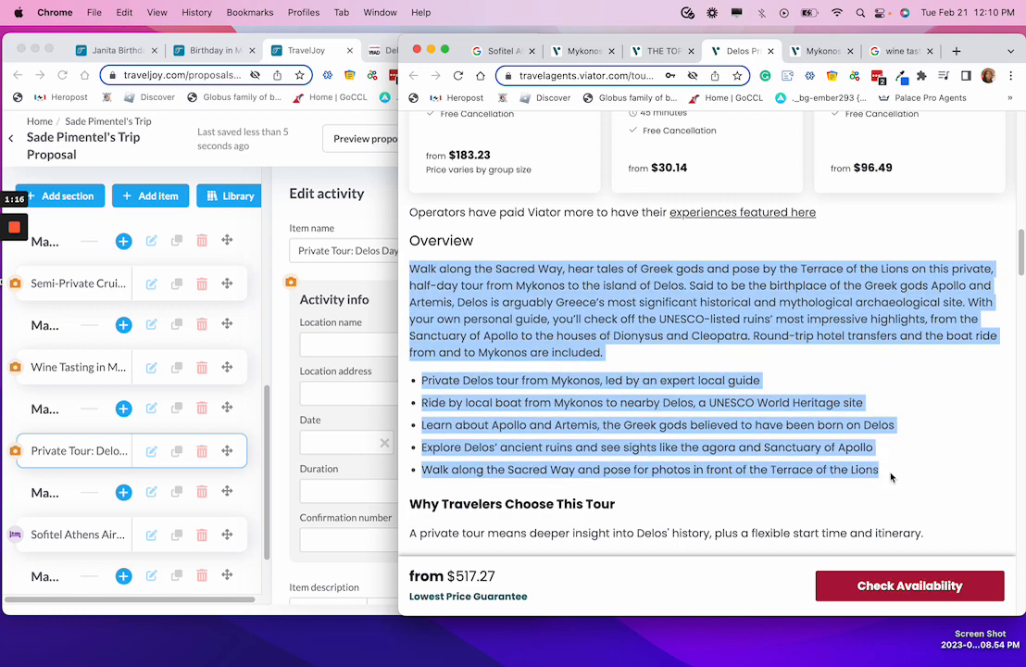
{"action": "left_click", "coordinate": [328, 367]}
{"action": "scroll", "coordinate": [357, 448], "scroll_direction": "down", "scroll_amount": 5}
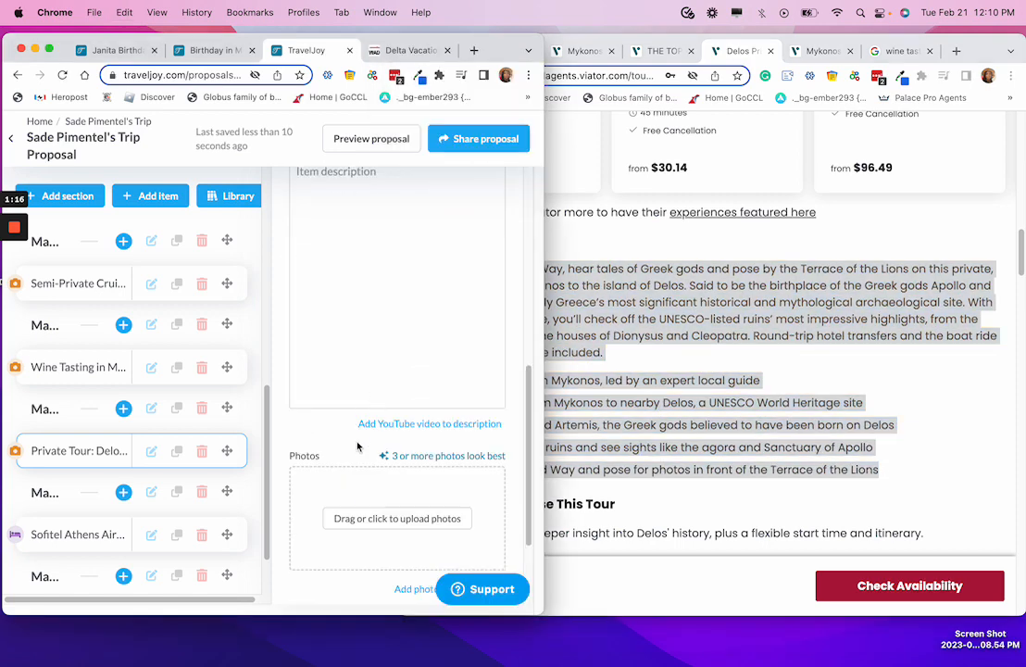
{"action": "left_click", "coordinate": [330, 241]}
{"action": "key", "text": "super+v"}
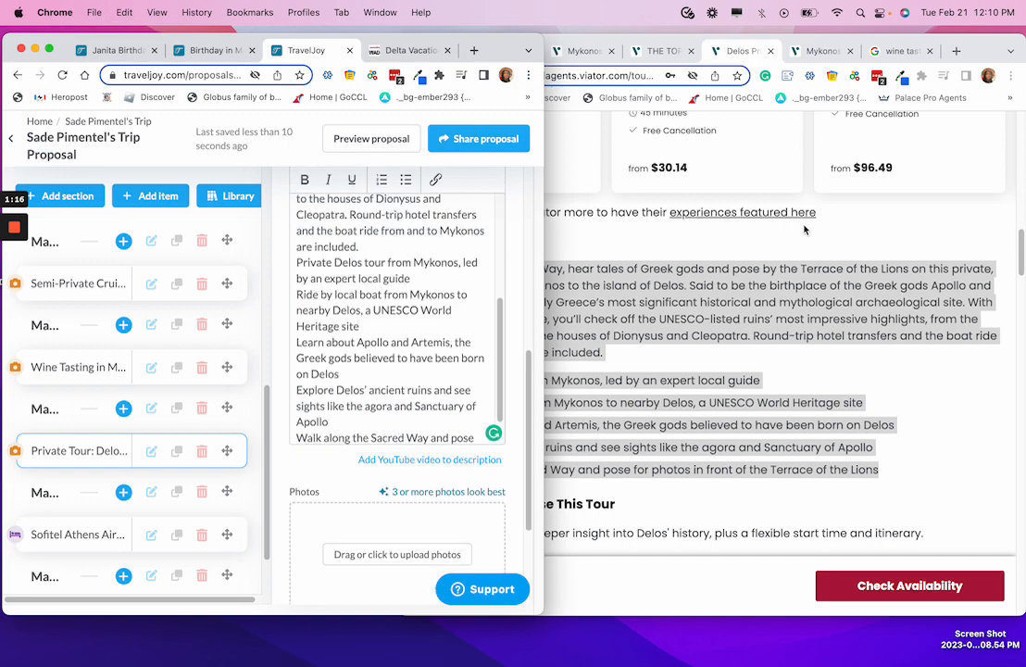
Copy the word "Delos" from the Viator tour title and search Google for it in place of the tour page.
{"action": "left_click", "coordinate": [804, 306]}
{"action": "scroll", "coordinate": [805, 306], "scroll_direction": "down", "scroll_amount": 3}
{"action": "scroll", "coordinate": [639, 223], "scroll_direction": "up", "scroll_amount": 15}
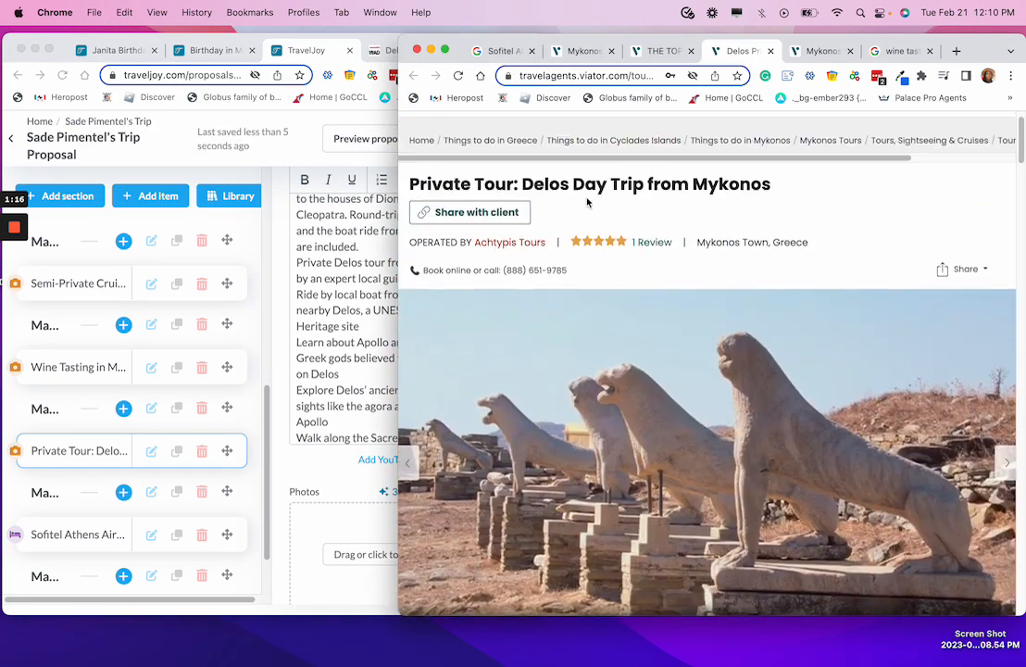
{"action": "left_click_drag", "start_coordinate": [519, 215], "coordinate": [565, 221]}
{"action": "right_click", "coordinate": [524, 219]}
{"action": "left_click", "coordinate": [555, 247]}
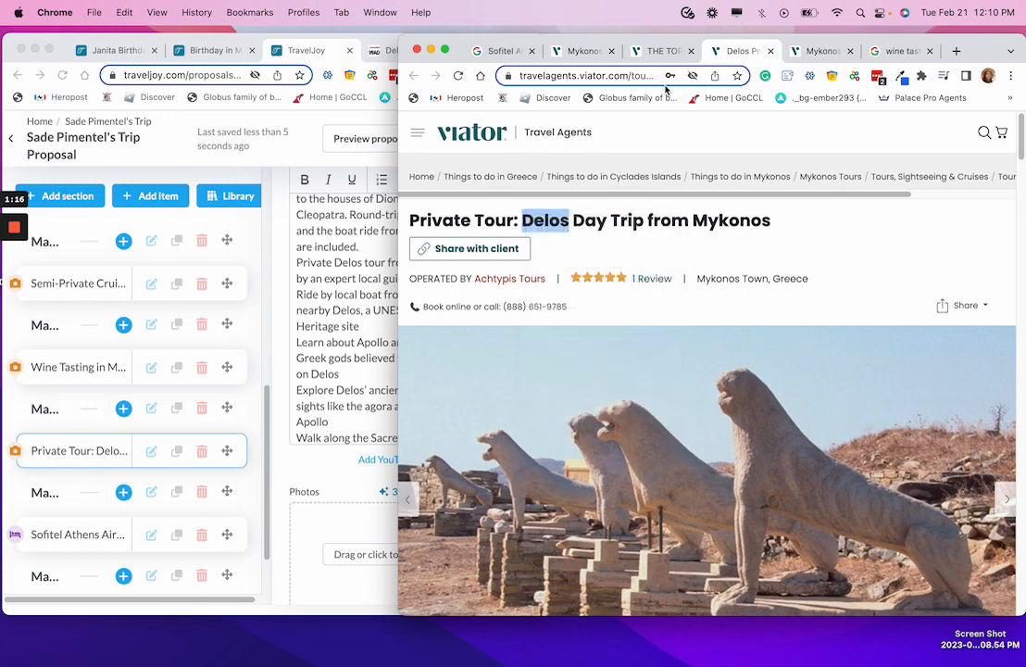
{"action": "left_click", "coordinate": [648, 76]}
{"action": "key", "text": "cmd+v"}
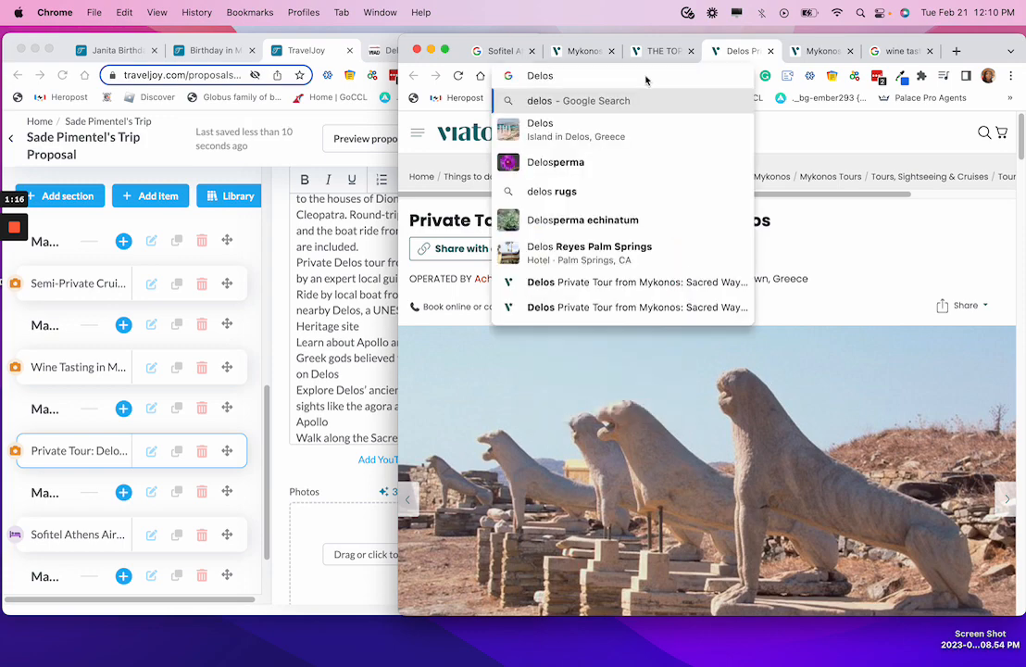
{"action": "key", "text": "Return"}
Close the Viator Mykonos page beside the Delos search and the wine tasting image results.
{"action": "left_click", "coordinate": [833, 53]}
{"action": "left_click", "coordinate": [850, 51]}
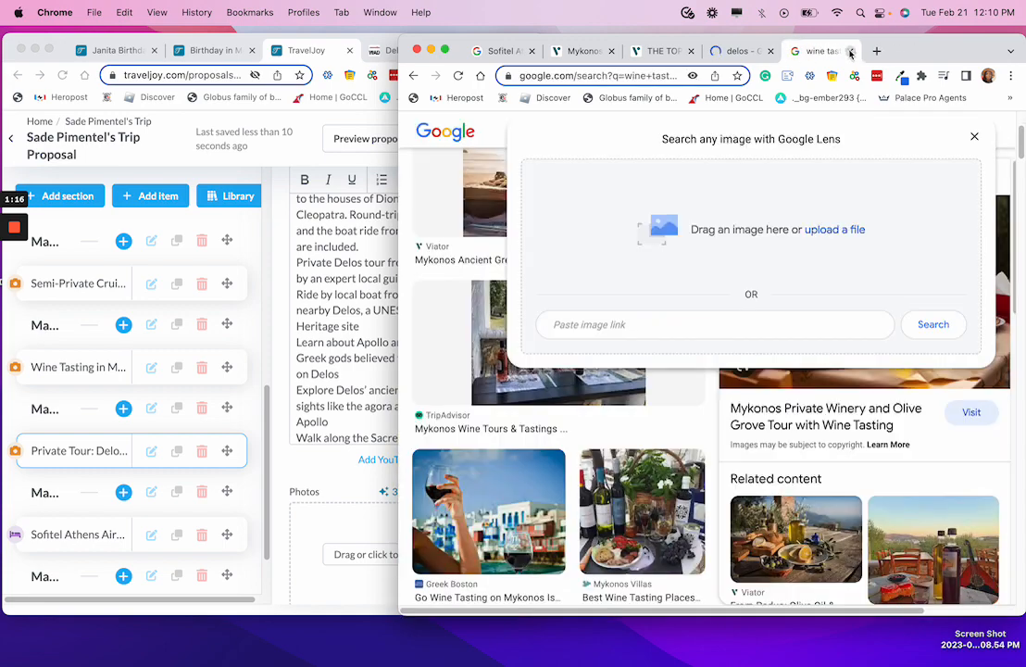
{"action": "left_click", "coordinate": [849, 52]}
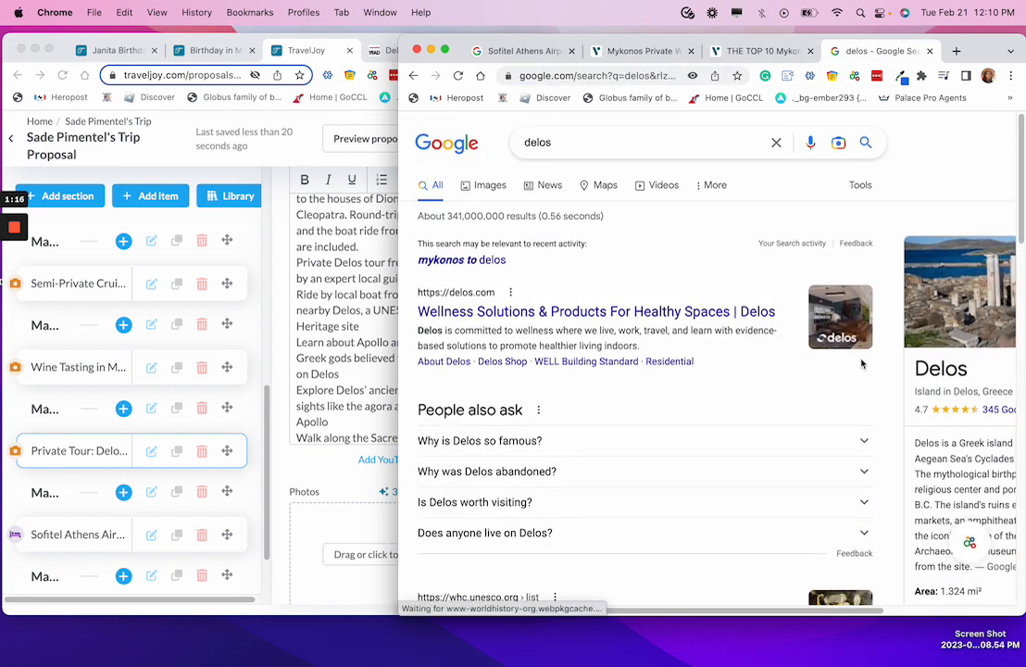
Browse Google's image results for Delos and add PlanetWare's photo of the lion statues to the Delos activity's photos in TravelJoy.
{"action": "scroll", "coordinate": [840, 360], "scroll_direction": "down", "scroll_amount": 5}
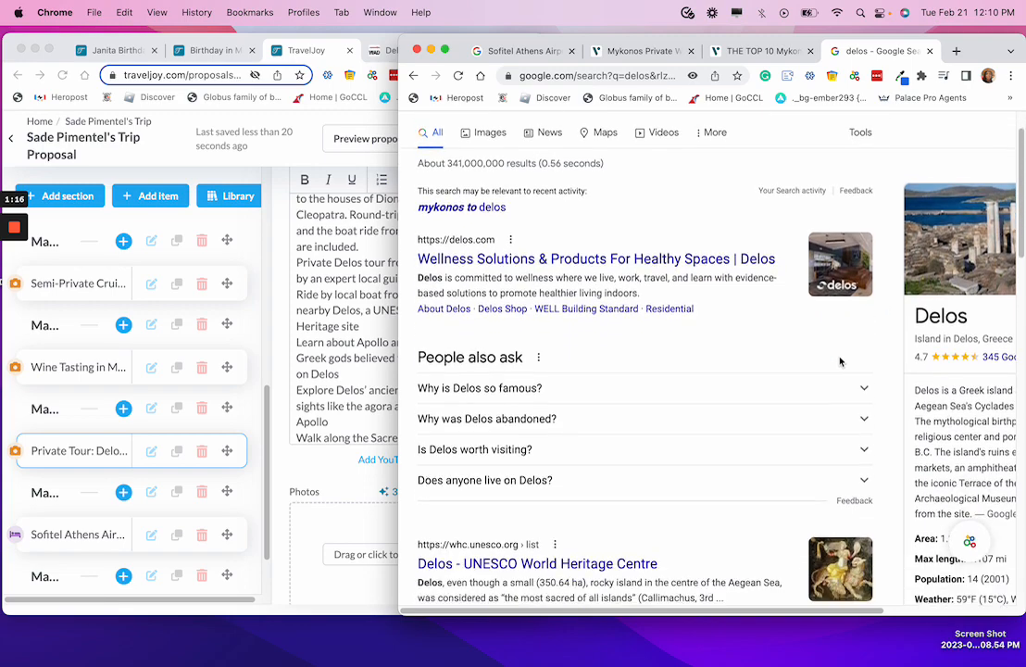
{"action": "scroll", "coordinate": [840, 359], "scroll_direction": "down", "scroll_amount": 2}
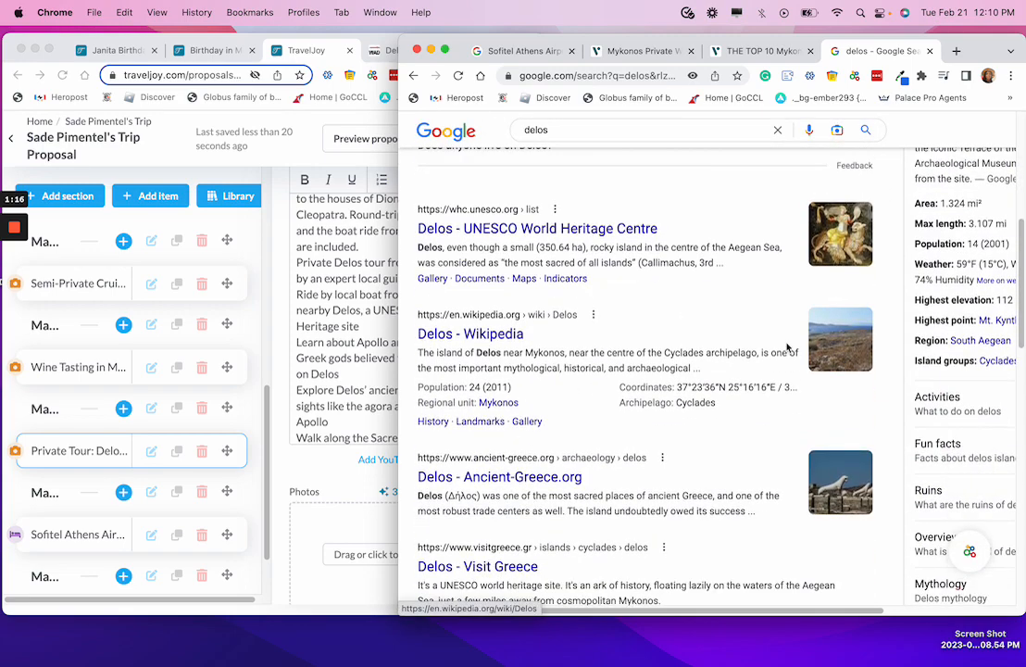
{"action": "scroll", "coordinate": [583, 273], "scroll_direction": "up", "scroll_amount": 8}
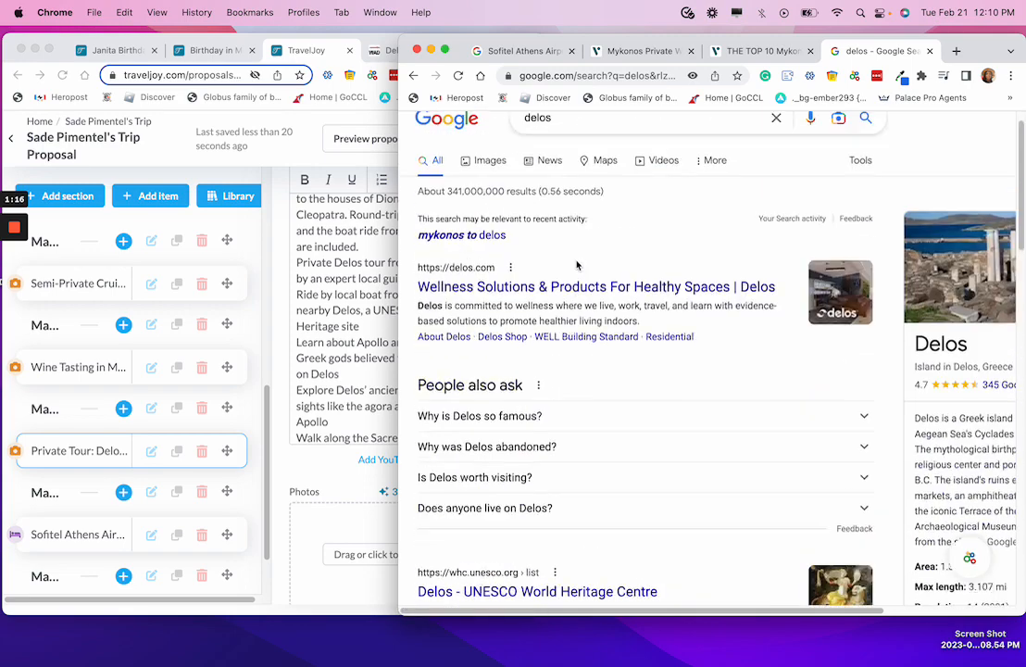
{"action": "left_click", "coordinate": [491, 192]}
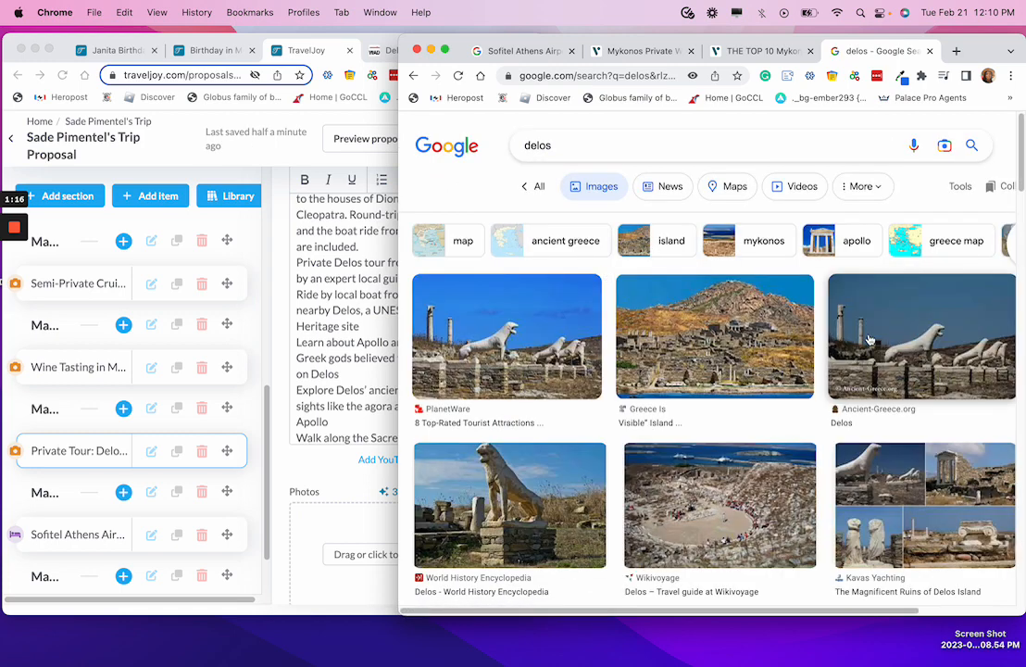
{"action": "scroll", "coordinate": [692, 369], "scroll_direction": "down", "scroll_amount": 2}
{"action": "scroll", "coordinate": [694, 369], "scroll_direction": "down", "scroll_amount": 2}
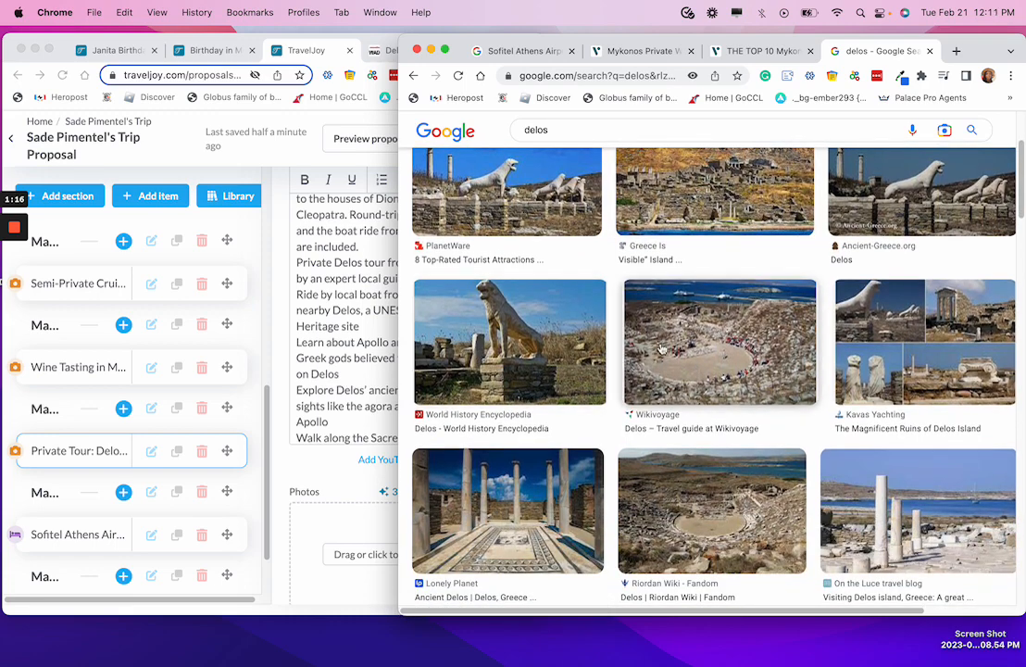
{"action": "scroll", "coordinate": [598, 364], "scroll_direction": "down", "scroll_amount": 6}
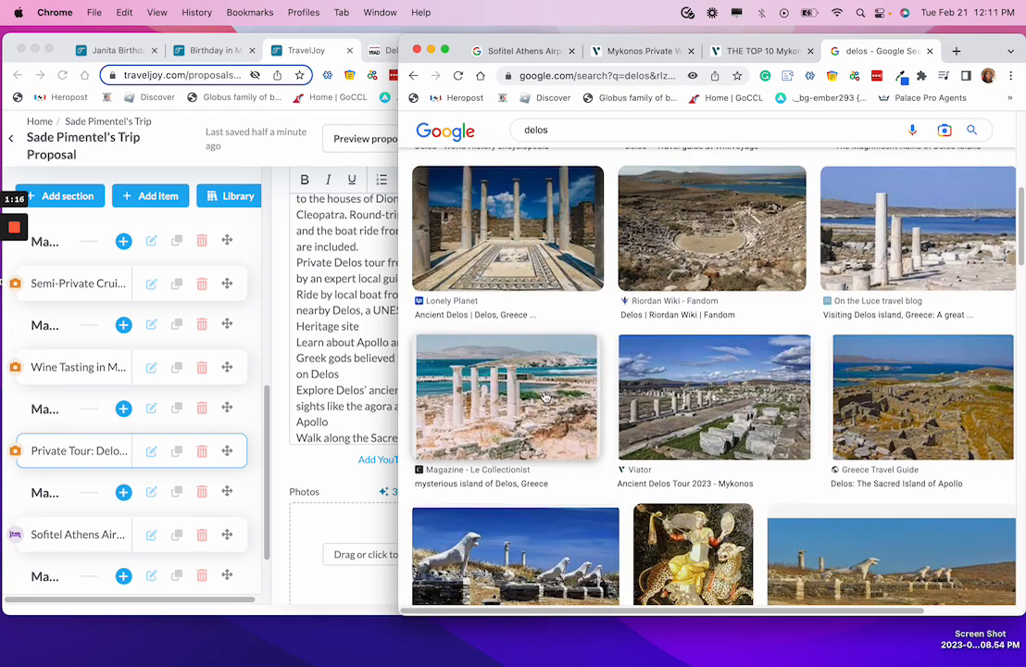
{"action": "scroll", "coordinate": [546, 396], "scroll_direction": "up", "scroll_amount": 8}
{"action": "left_click", "coordinate": [503, 281]}
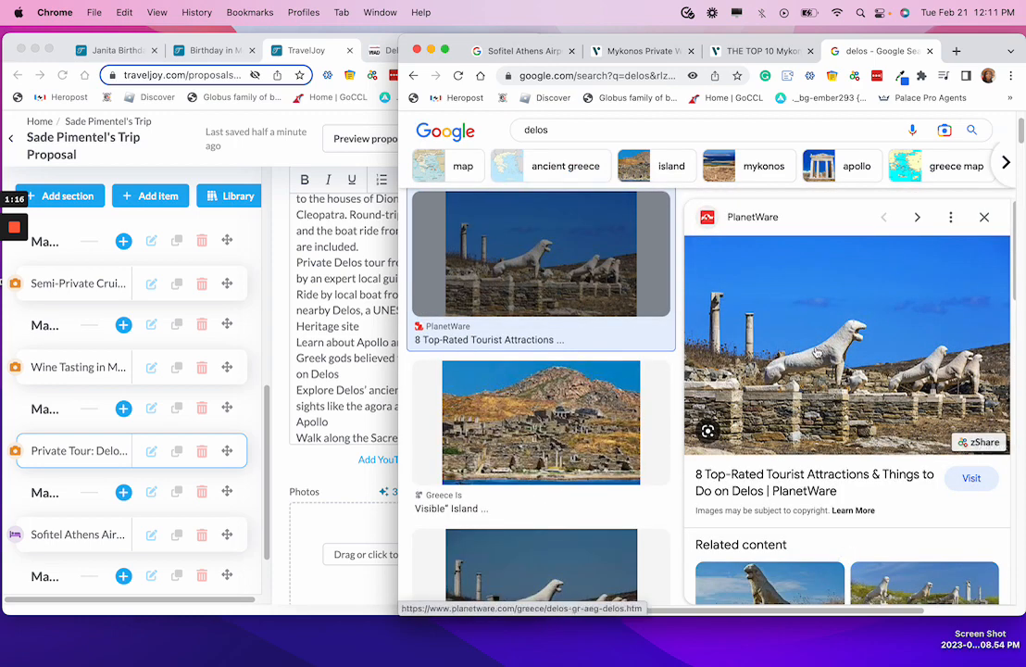
{"action": "left_click_drag", "start_coordinate": [815, 346], "coordinate": [343, 547]}
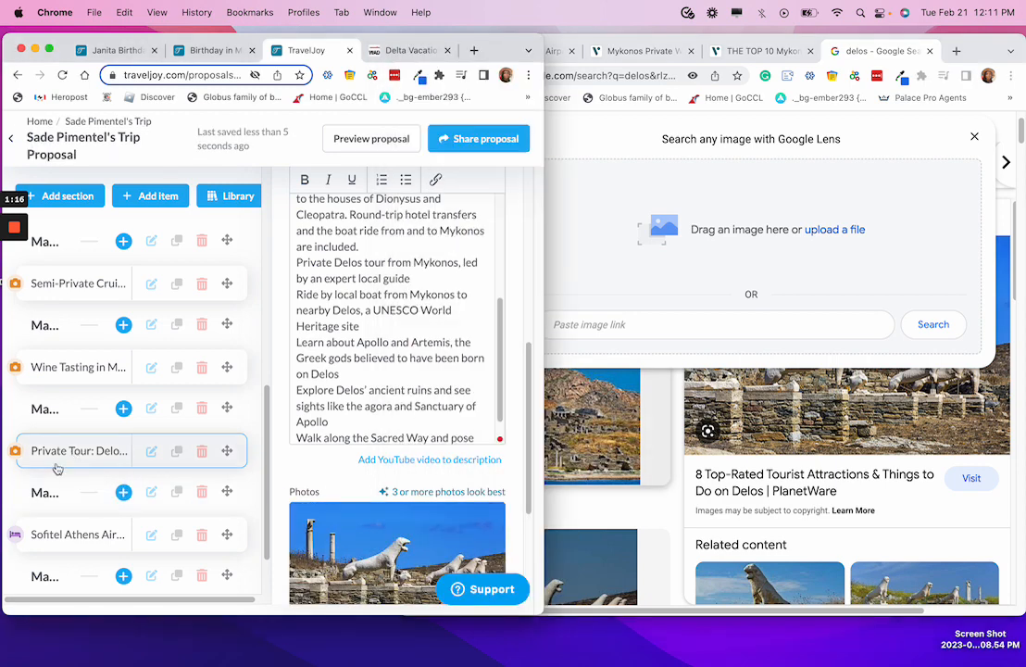
Open the March 16th ferry section, close the Google Lens image search panel and widen the TravelJoy window.
{"action": "left_click", "coordinate": [53, 491]}
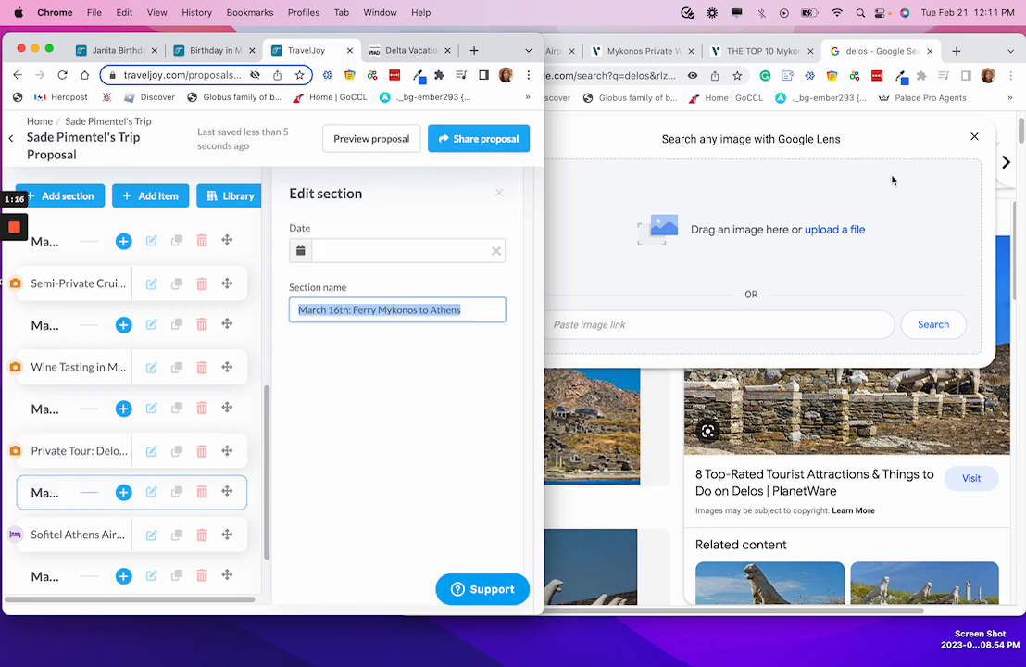
{"action": "left_click", "coordinate": [973, 131]}
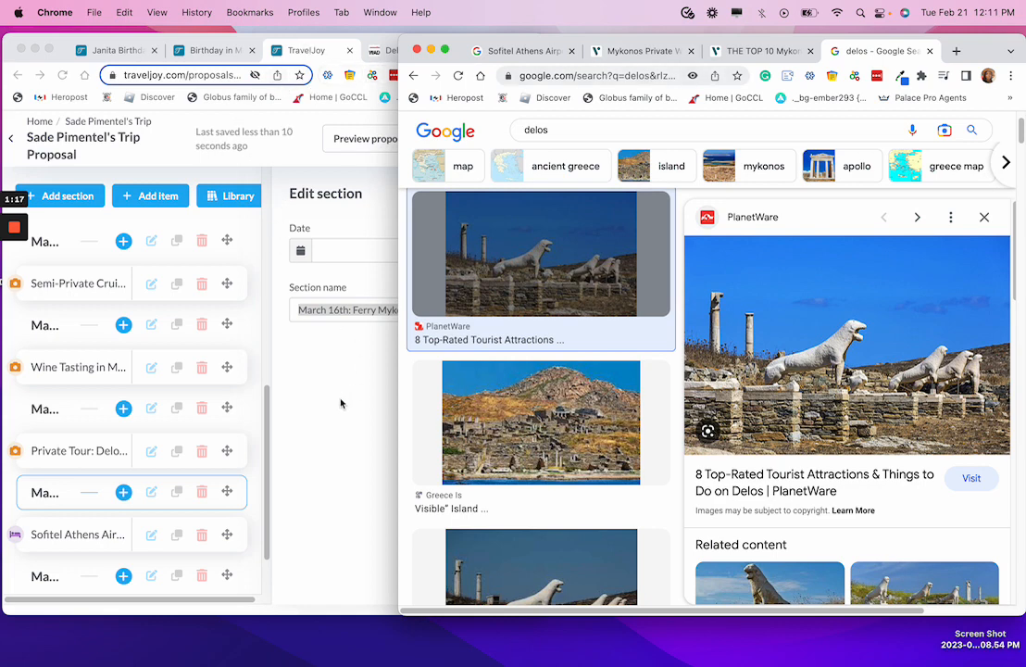
{"action": "left_click", "coordinate": [298, 317]}
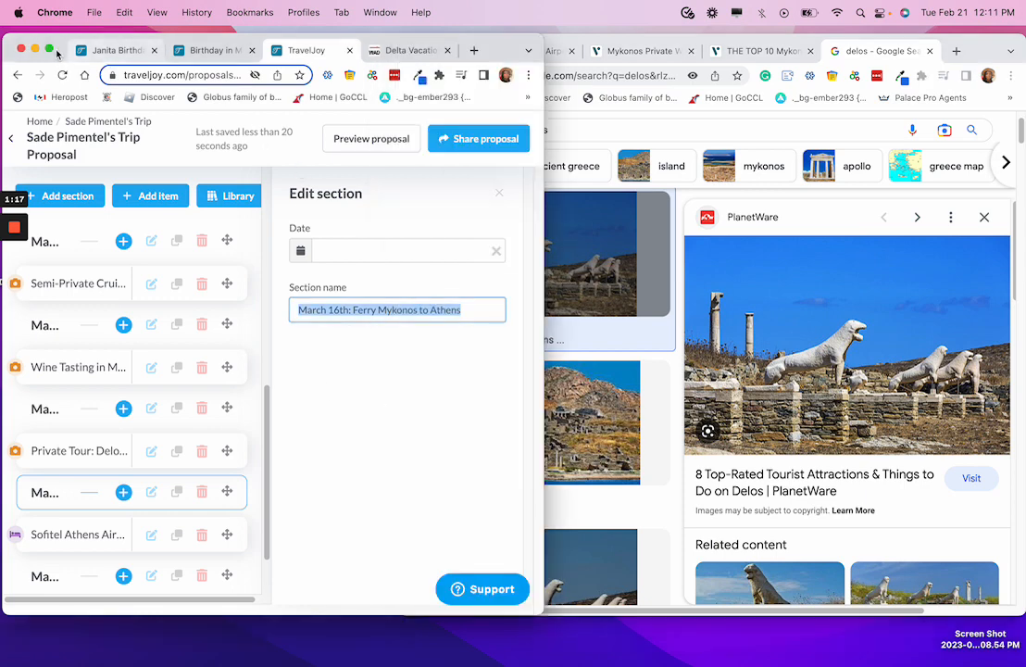
{"action": "left_click_drag", "start_coordinate": [545, 195], "coordinate": [834, 198]}
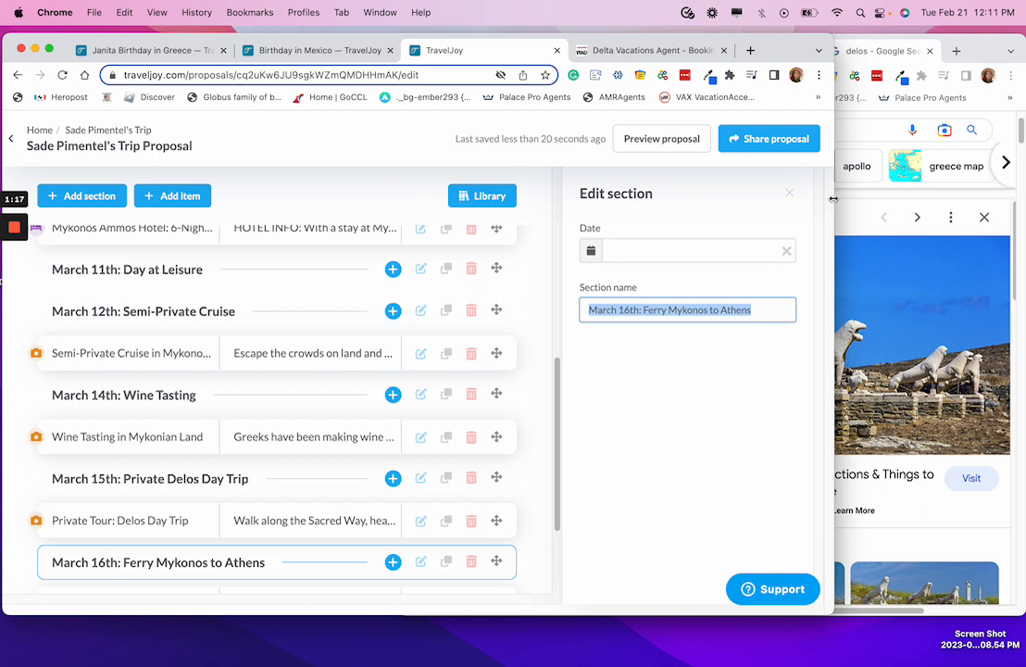
{"action": "left_click", "coordinate": [659, 405]}
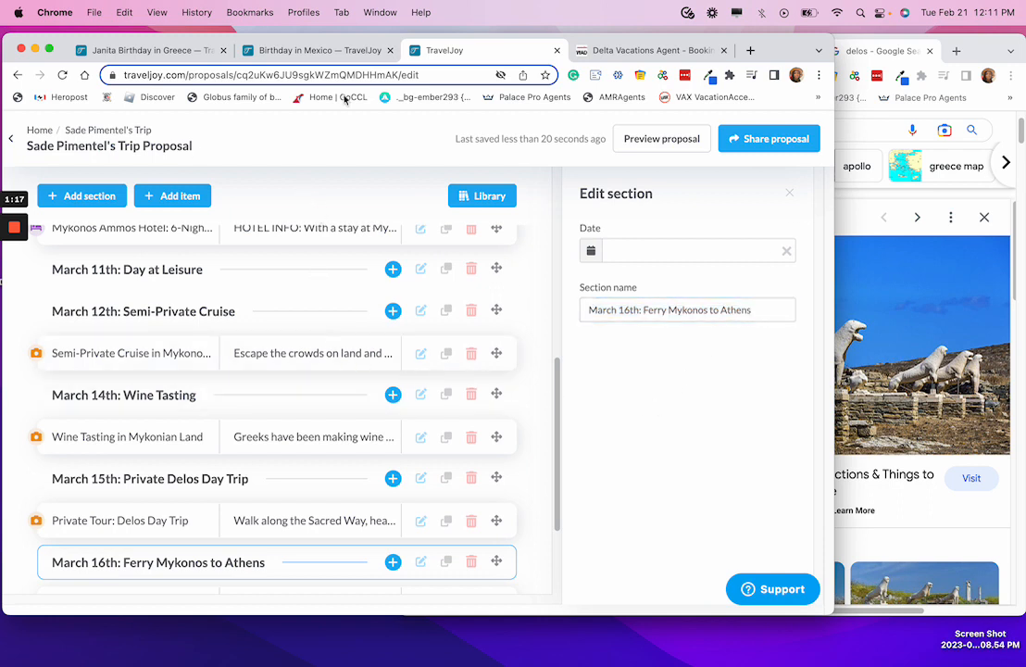
Open the client's trip page from the proposal's breadcrumb in a new tab and show its trip notes.
{"action": "right_click", "coordinate": [110, 133]}
{"action": "left_click", "coordinate": [166, 137]}
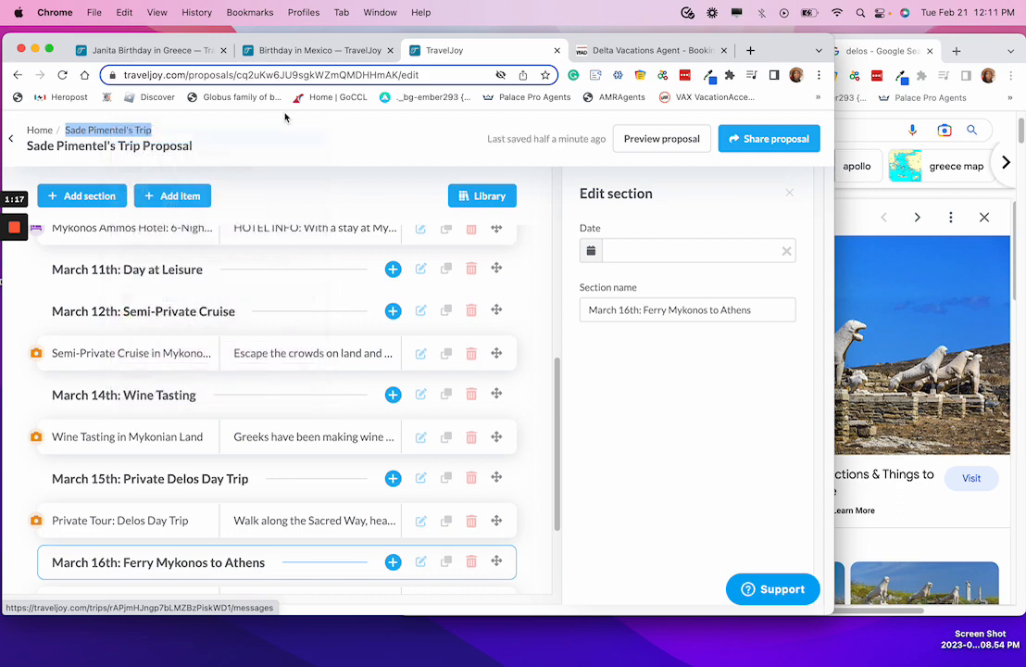
{"action": "left_click", "coordinate": [510, 53]}
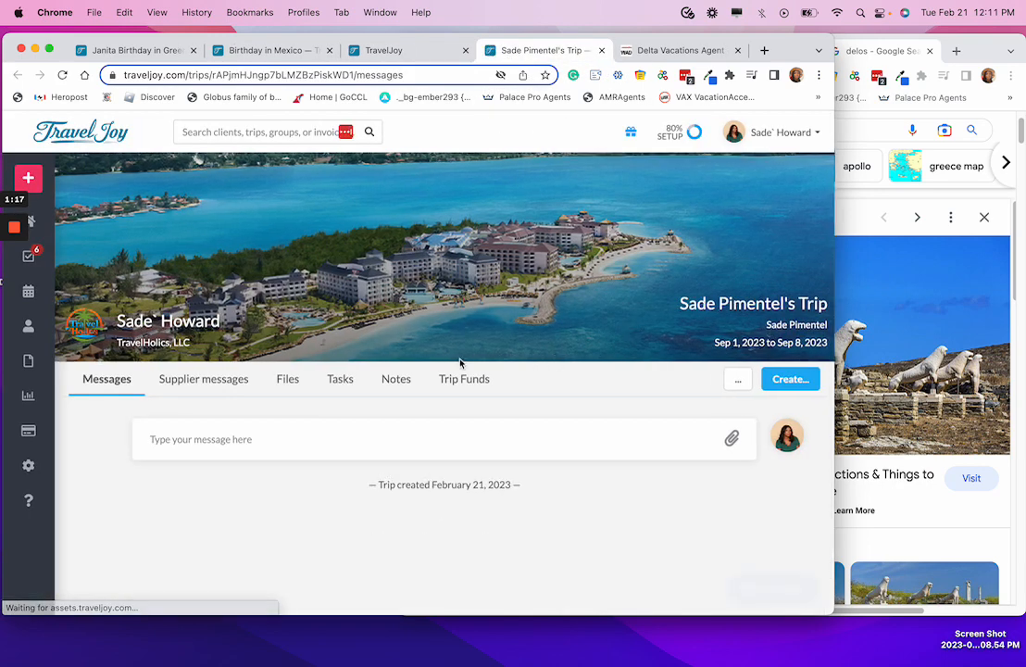
{"action": "left_click", "coordinate": [398, 381]}
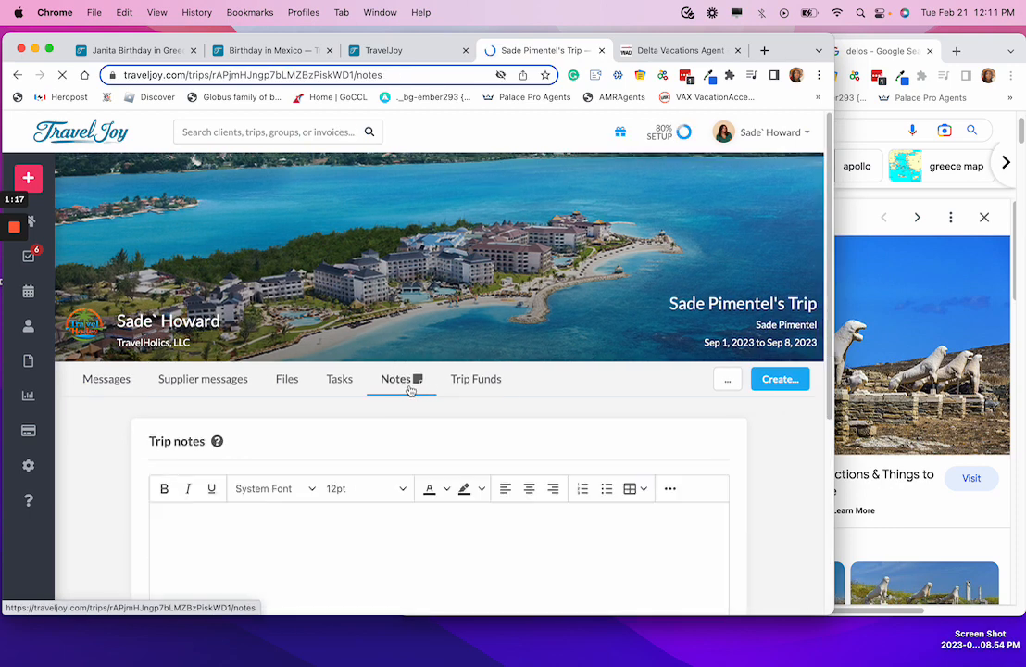
{"action": "scroll", "coordinate": [315, 435], "scroll_direction": "down", "scroll_amount": 2}
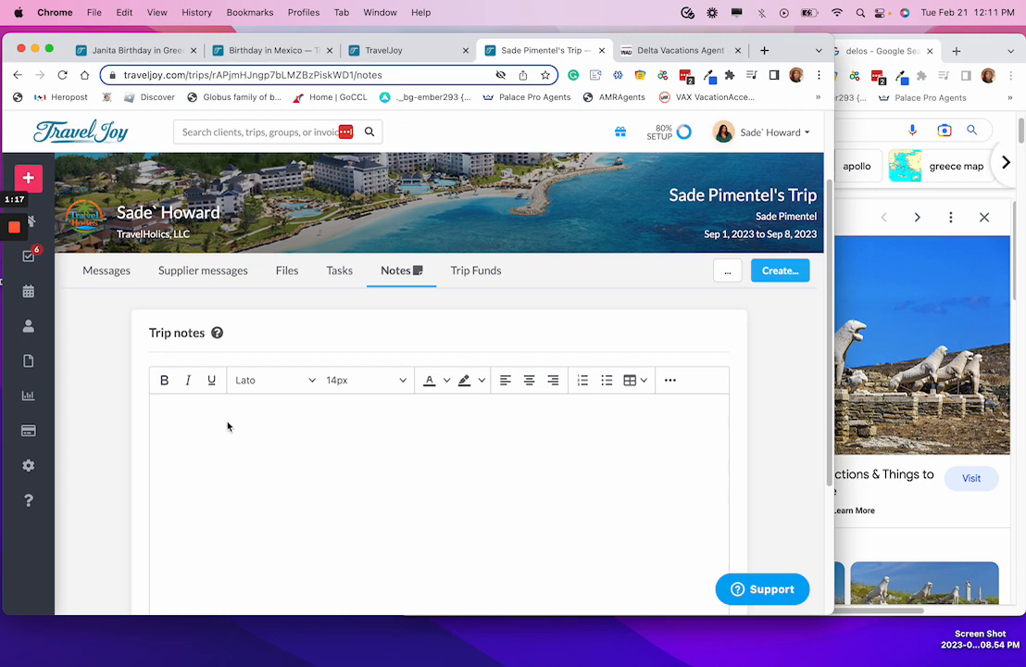
Enter the trip note lines "Delta: Flights & Hotel - $", "Wine Tasting:", "Delos Tour" and "Cruise:".
{"action": "type", "text": "Delta: Flights & Hotel - $"}
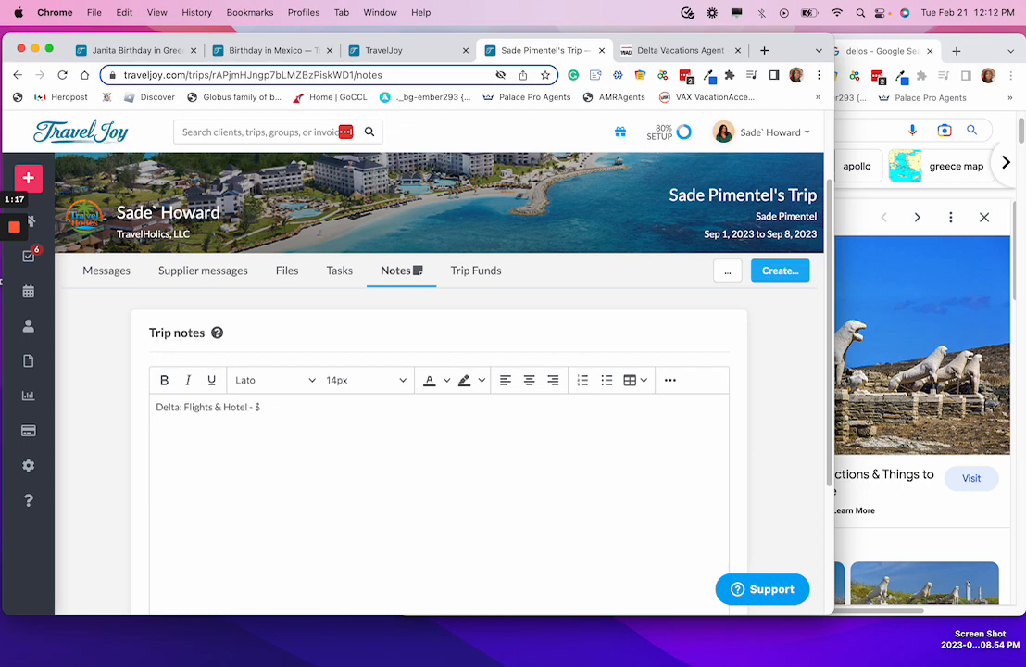
{"action": "key", "text": "BackSpace"}
{"action": "key", "text": "BackSpace"}
{"action": "type", "text": "Winte Tasting"}
{"action": "left_click", "coordinate": [187, 433]}
{"action": "left_click", "coordinate": [243, 425]}
{"action": "type", "text": "Delos To"}
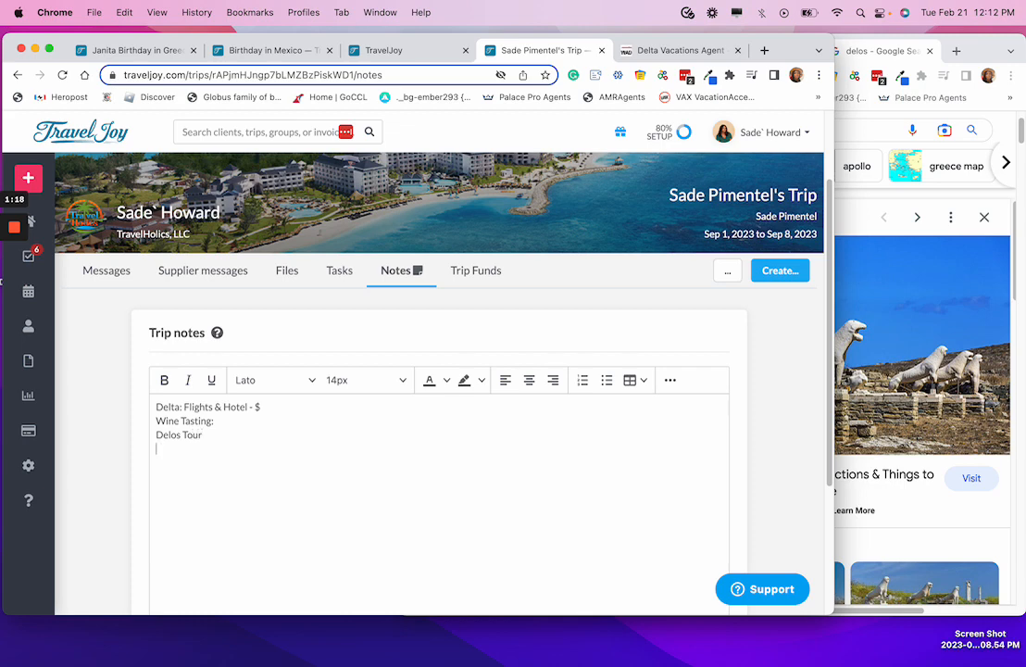
{"action": "type", "text": "ur"}
{"action": "key", "text": "Return"}
{"action": "type", "text": "Cruise:"}
Return from the Delos image results to Viator's Private Tour: Delos Day Trip page and copy its client share link.
{"action": "left_click", "coordinate": [852, 221]}
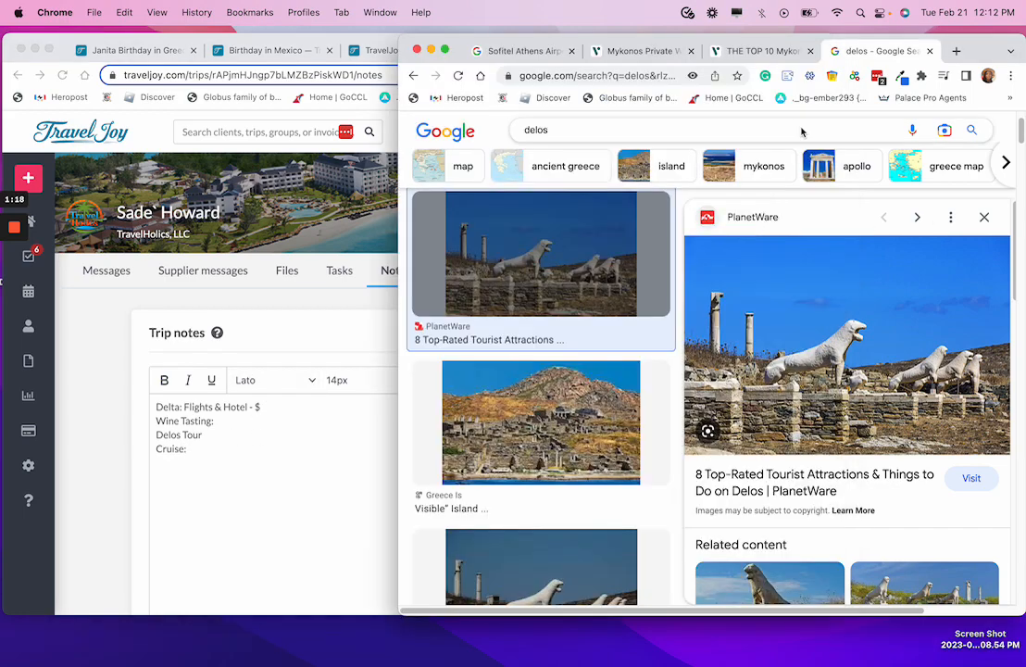
{"action": "left_click", "coordinate": [413, 76]}
{"action": "left_click", "coordinate": [413, 76]}
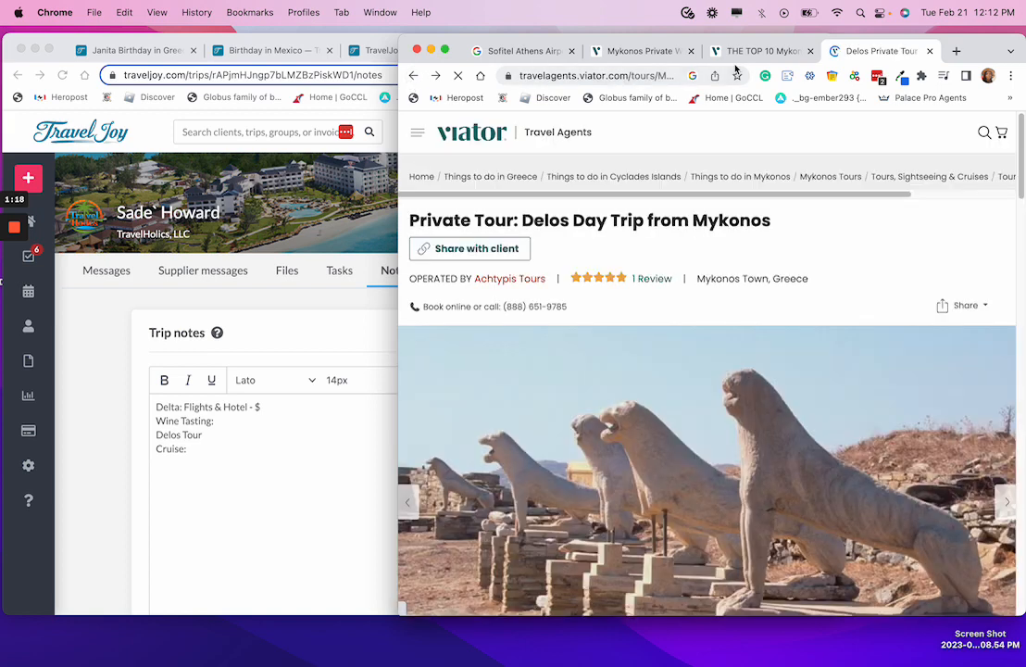
{"action": "left_click", "coordinate": [454, 250]}
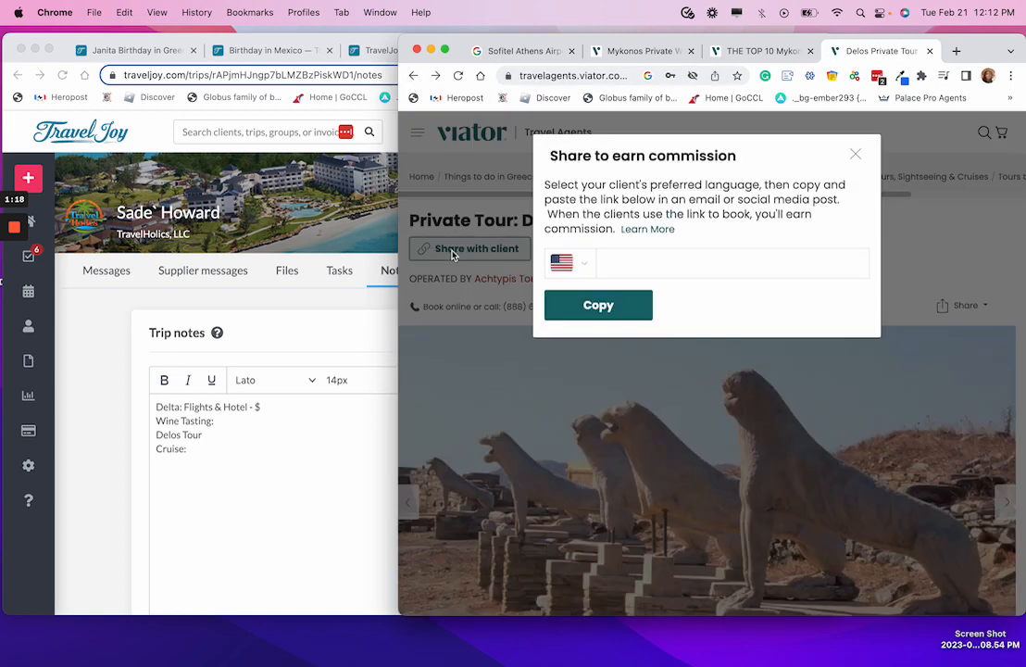
{"action": "left_click", "coordinate": [642, 303]}
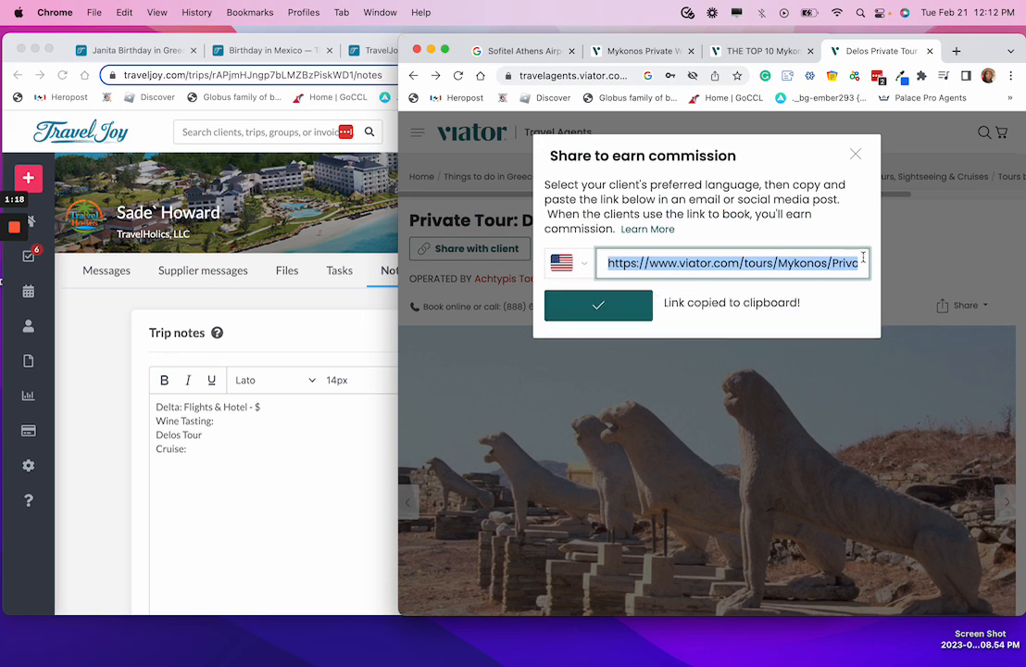
{"action": "left_click", "coordinate": [855, 154]}
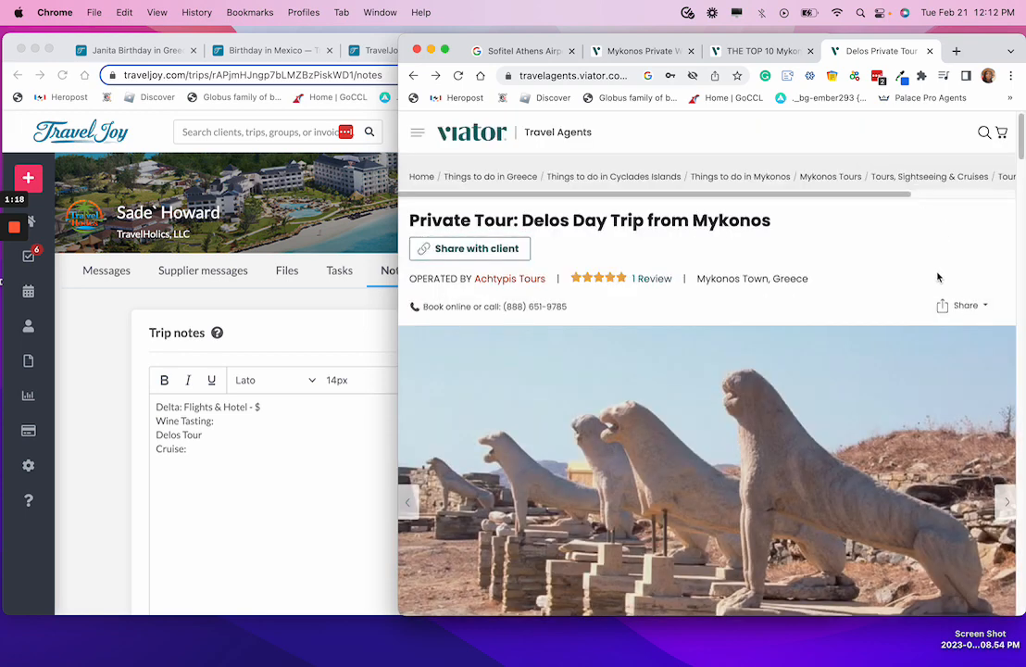
Widen the Viator window and check the Delos tour's price for March 14, 2023 with 2 adults.
{"action": "left_click_drag", "start_coordinate": [398, 176], "coordinate": [206, 179]}
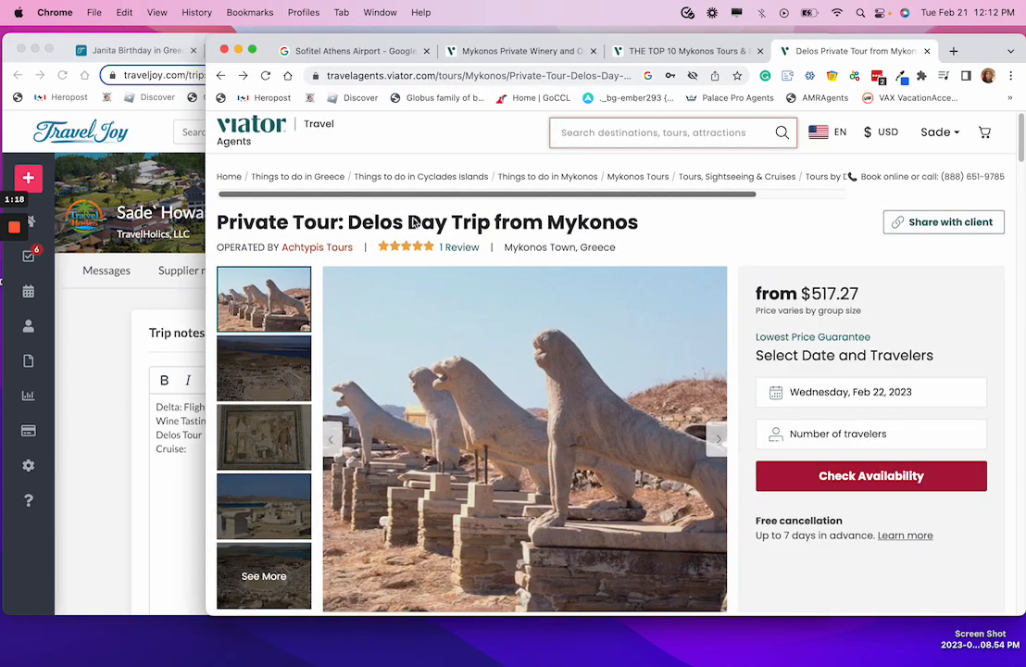
{"action": "left_click", "coordinate": [866, 394]}
{"action": "left_click", "coordinate": [945, 425]}
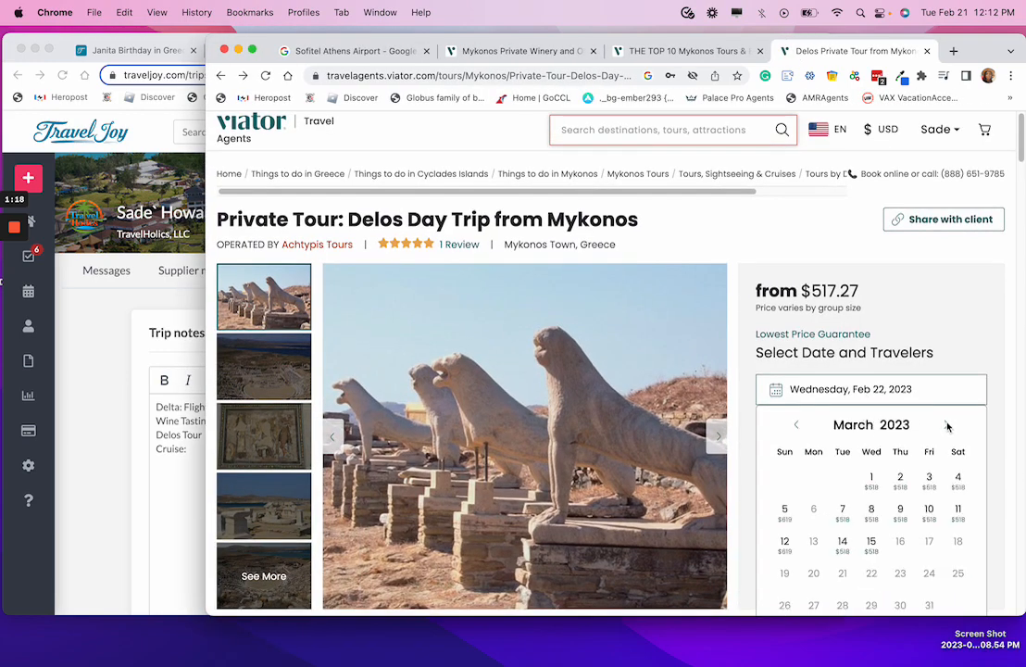
{"action": "left_click", "coordinate": [946, 425]}
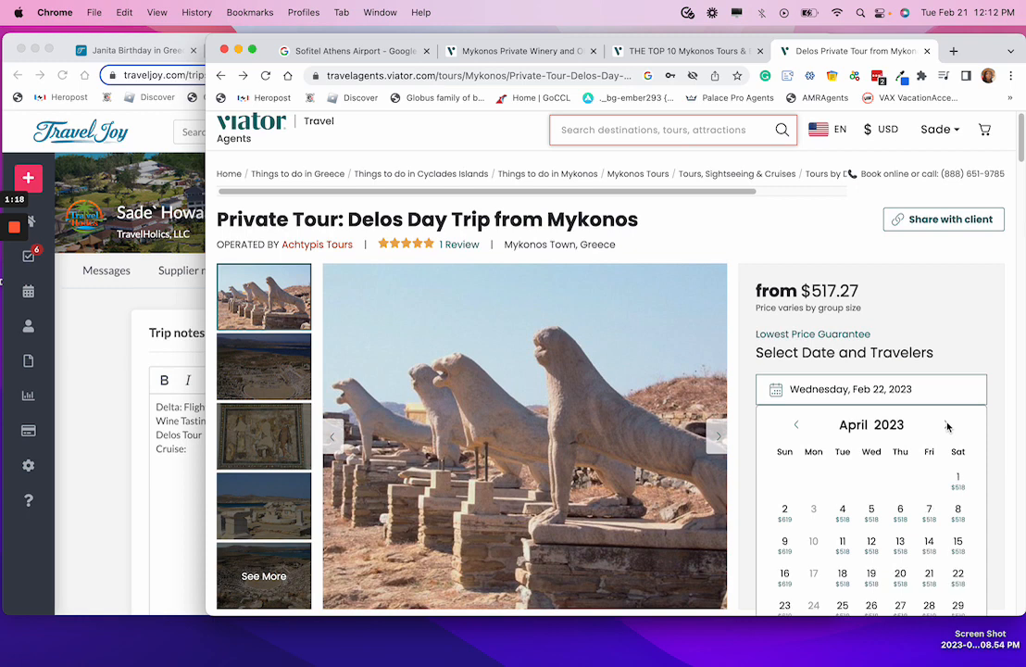
{"action": "left_click", "coordinate": [798, 425]}
{"action": "scroll", "coordinate": [894, 509], "scroll_direction": "down", "scroll_amount": 1}
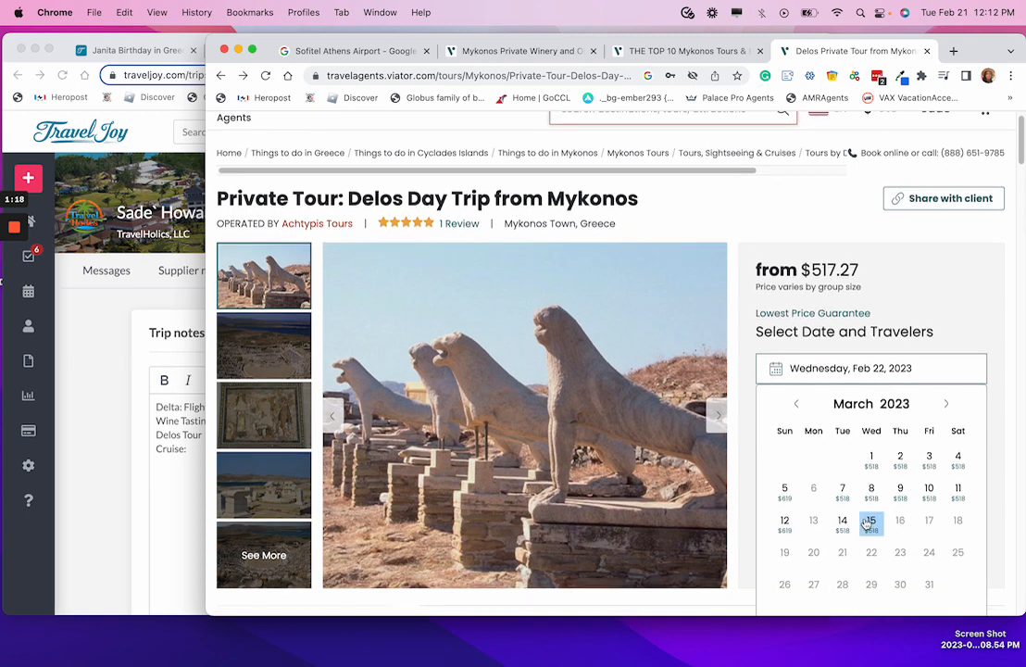
{"action": "left_click", "coordinate": [850, 524]}
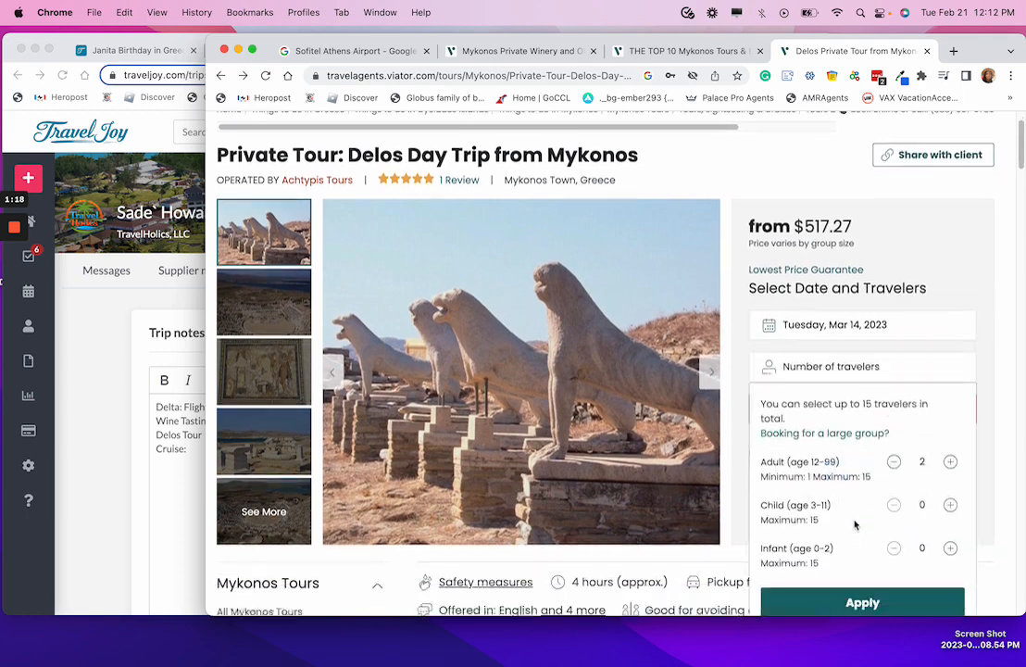
{"action": "scroll", "coordinate": [886, 317], "scroll_direction": "down", "scroll_amount": 5}
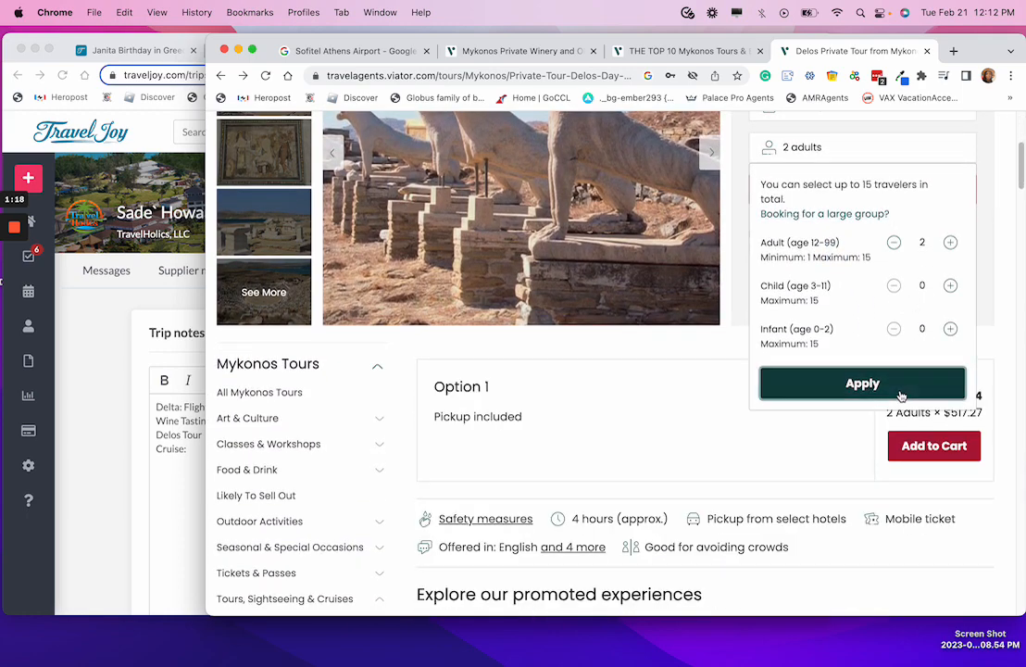
{"action": "left_click", "coordinate": [901, 392]}
{"action": "scroll", "coordinate": [855, 348], "scroll_direction": "down", "scroll_amount": 5}
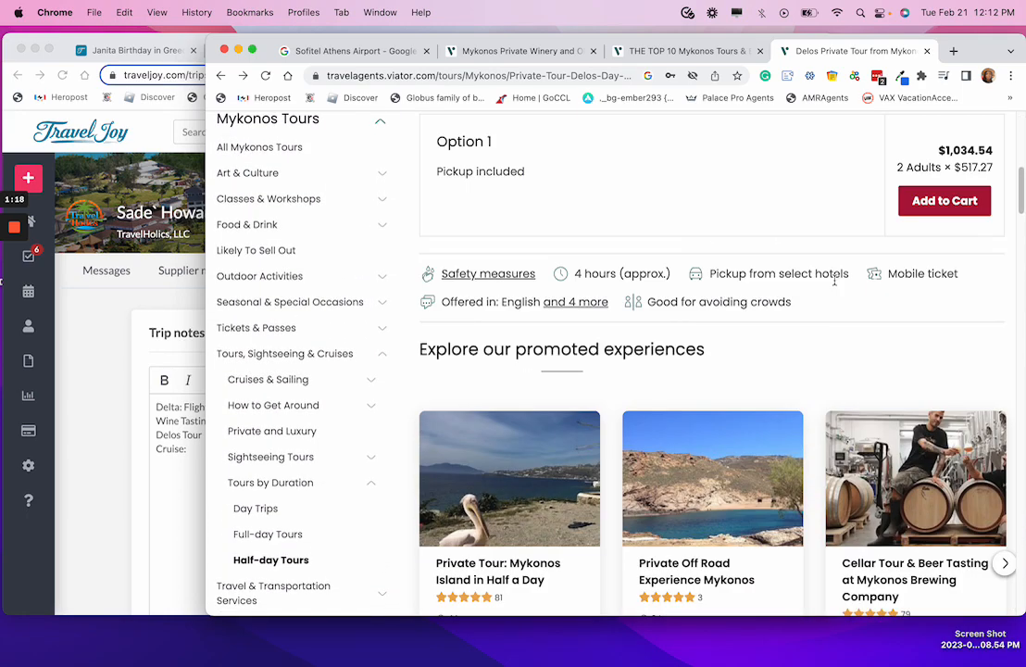
{"action": "scroll", "coordinate": [673, 252], "scroll_direction": "up", "scroll_amount": 2}
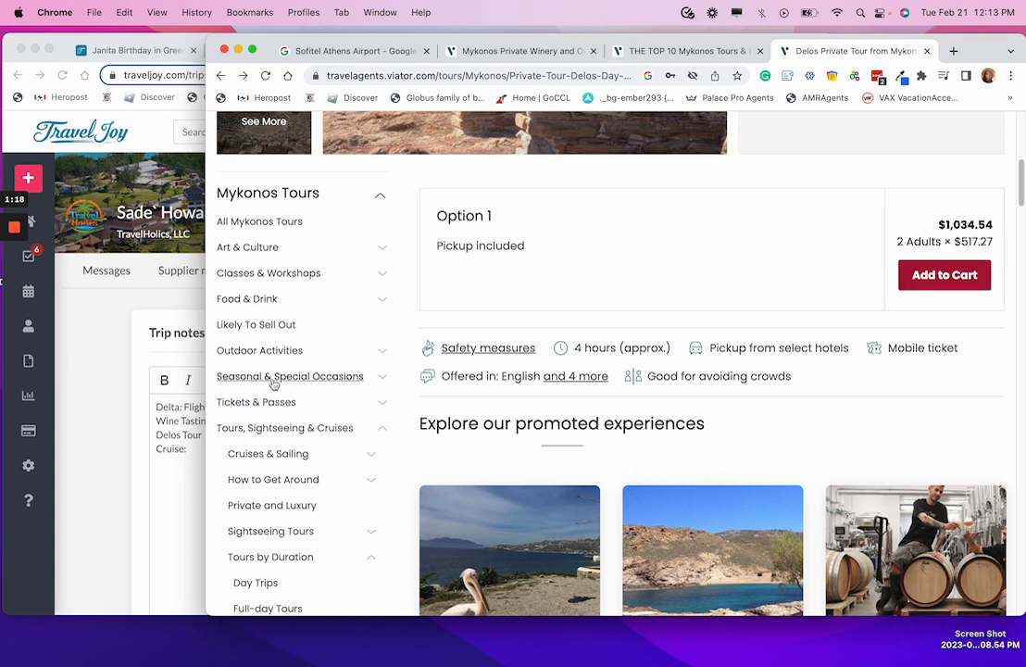
Complete the Delos Tour note with "$517 pp" and the copied Viator link, and bold its name and price.
{"action": "left_click", "coordinate": [199, 453]}
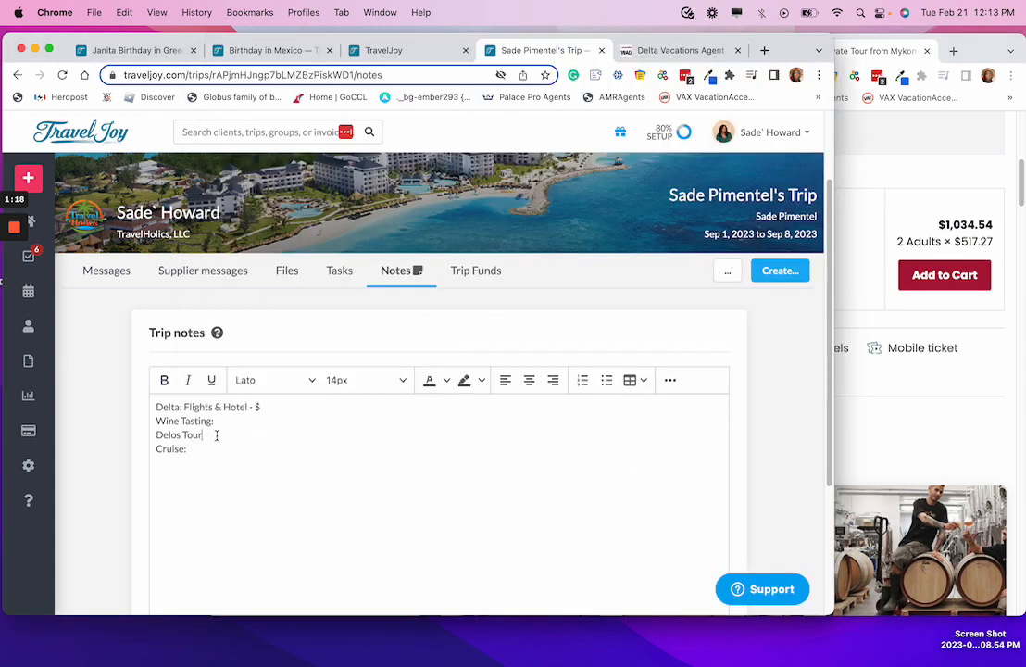
{"action": "left_click", "coordinate": [217, 435]}
{"action": "type", "text": ": $5217 pp -"}
{"action": "key", "text": "super+v"}
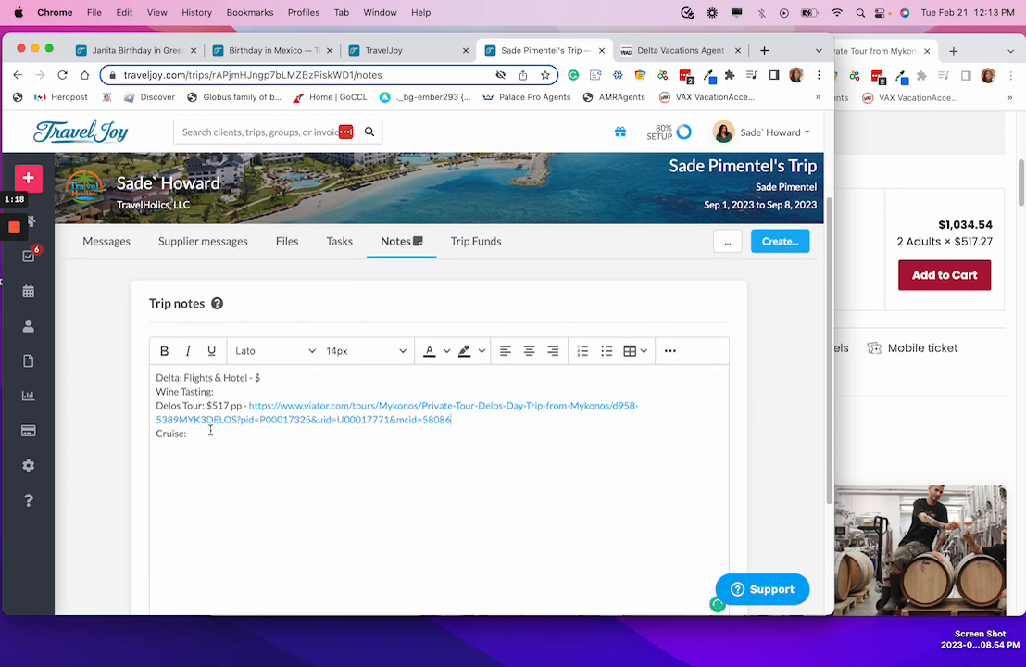
{"action": "left_click_drag", "start_coordinate": [243, 406], "coordinate": [155, 405]}
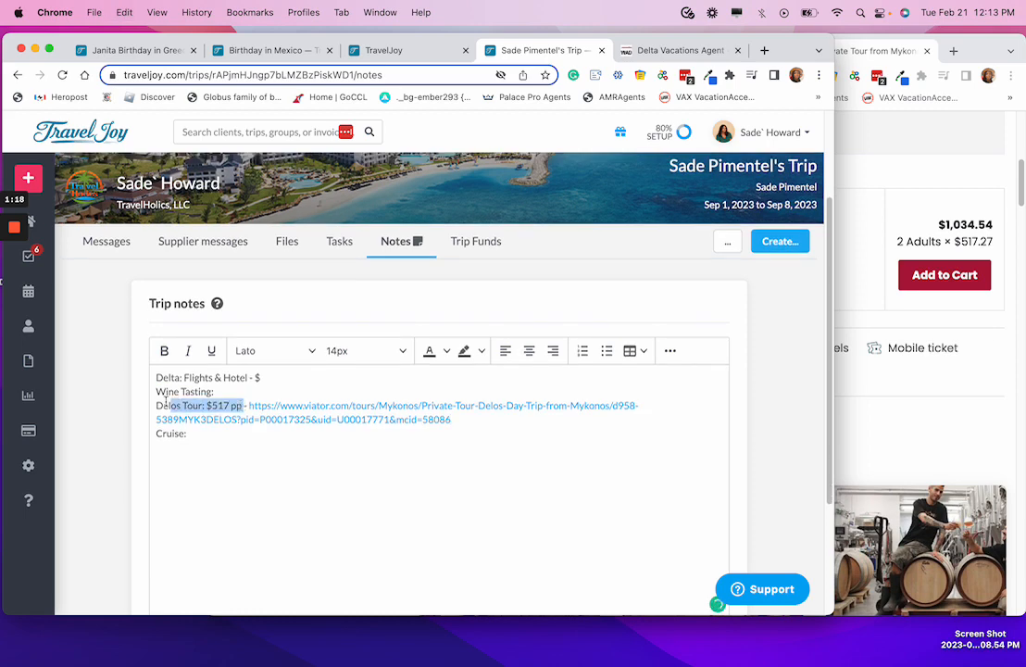
{"action": "left_click", "coordinate": [164, 350]}
{"action": "left_click", "coordinate": [209, 384]}
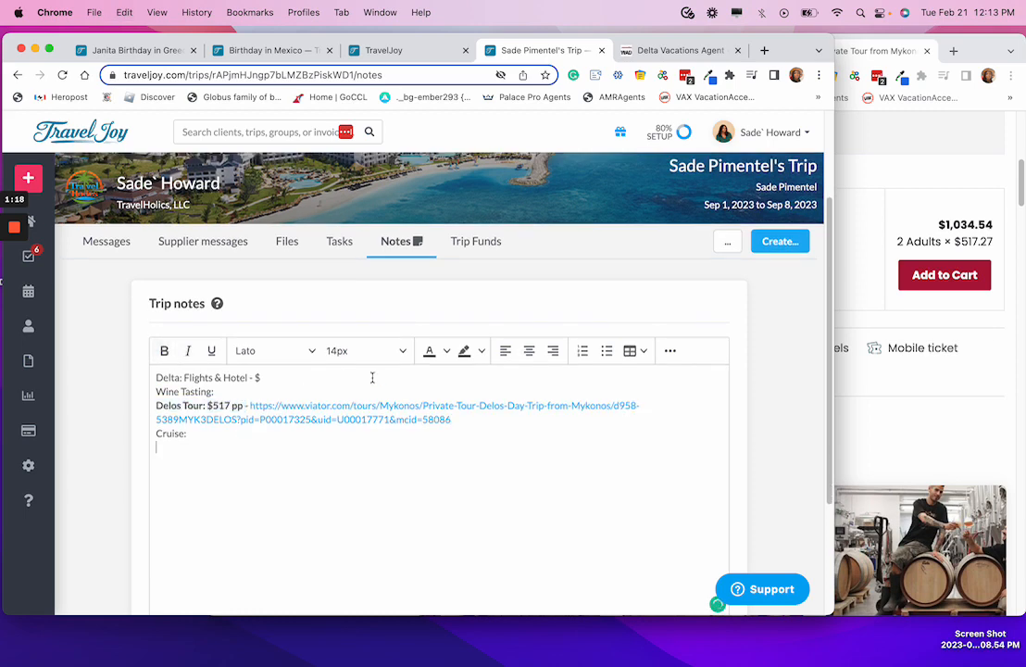
Look through page 2 of Viator's Mykonos tours list.
{"action": "left_click", "coordinate": [921, 163]}
{"action": "left_click", "coordinate": [679, 48]}
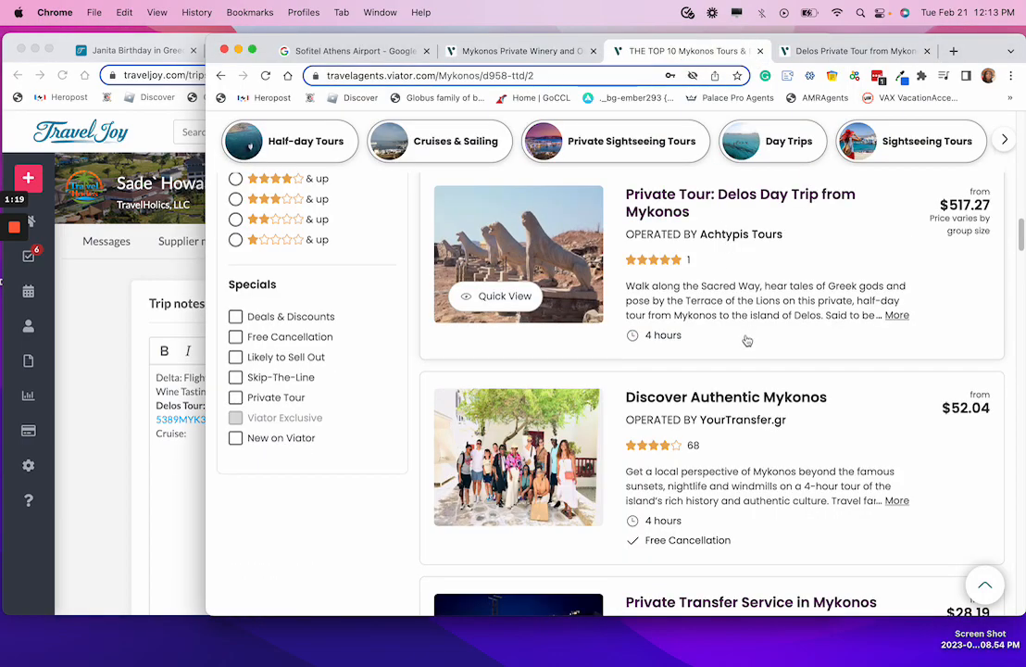
{"action": "scroll", "coordinate": [747, 341], "scroll_direction": "down", "scroll_amount": 10}
{"action": "scroll", "coordinate": [737, 335], "scroll_direction": "up", "scroll_amount": 1}
{"action": "scroll", "coordinate": [737, 335], "scroll_direction": "down", "scroll_amount": 10}
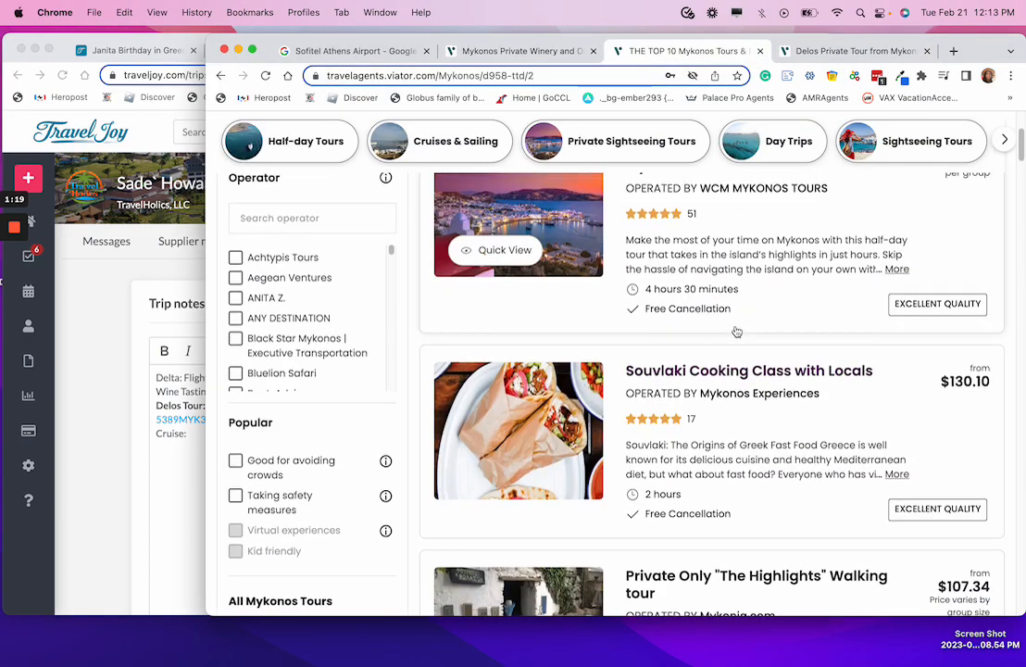
{"action": "scroll", "coordinate": [737, 334], "scroll_direction": "up", "scroll_amount": 2}
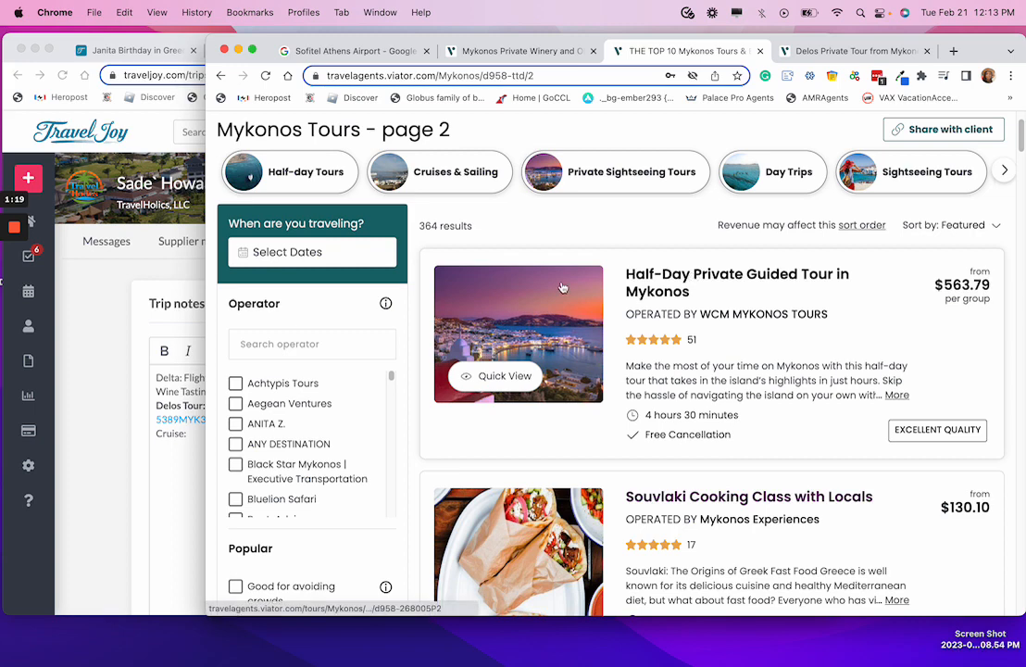
Back in the trip notes, complete the Wine Tasting line with "$80 pp" and the copied Viator link.
{"action": "left_click", "coordinate": [118, 338]}
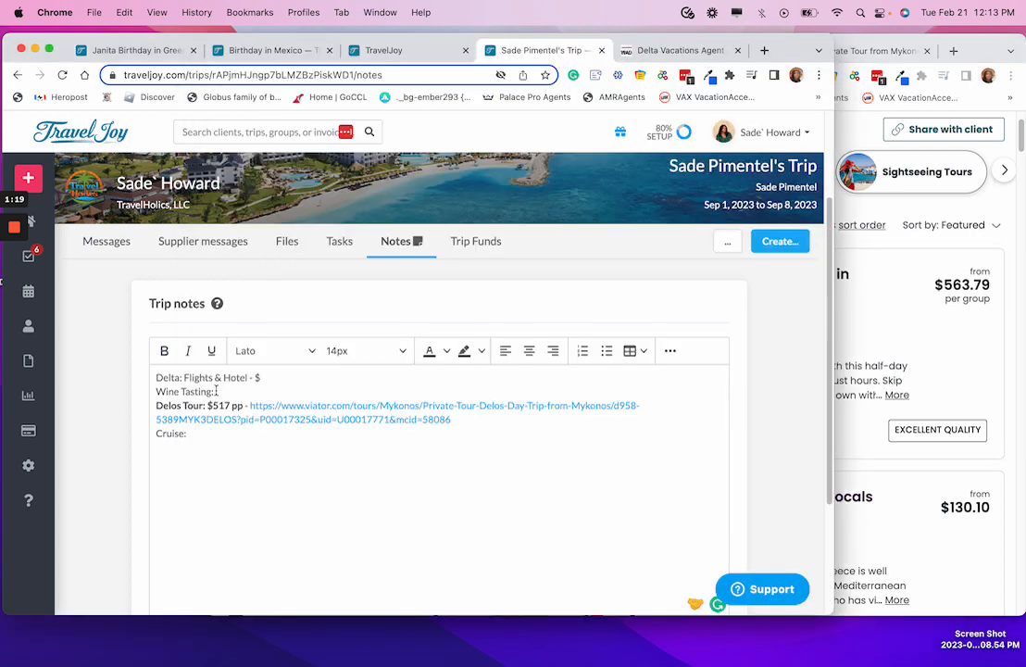
{"action": "left_click", "coordinate": [222, 390]}
{"action": "type", "text": "800"}
{"action": "type", "text": " pp"}
{"action": "type", "text": " -"}
{"action": "type", "text": "https://www.viator.com/tours/Mykonos/Private-Tour-Delos-Day-Trip-from-Mykonos/d958-5389MYK3DELOS?pid=P00017325&uid=U00017771&mcid=58086"}
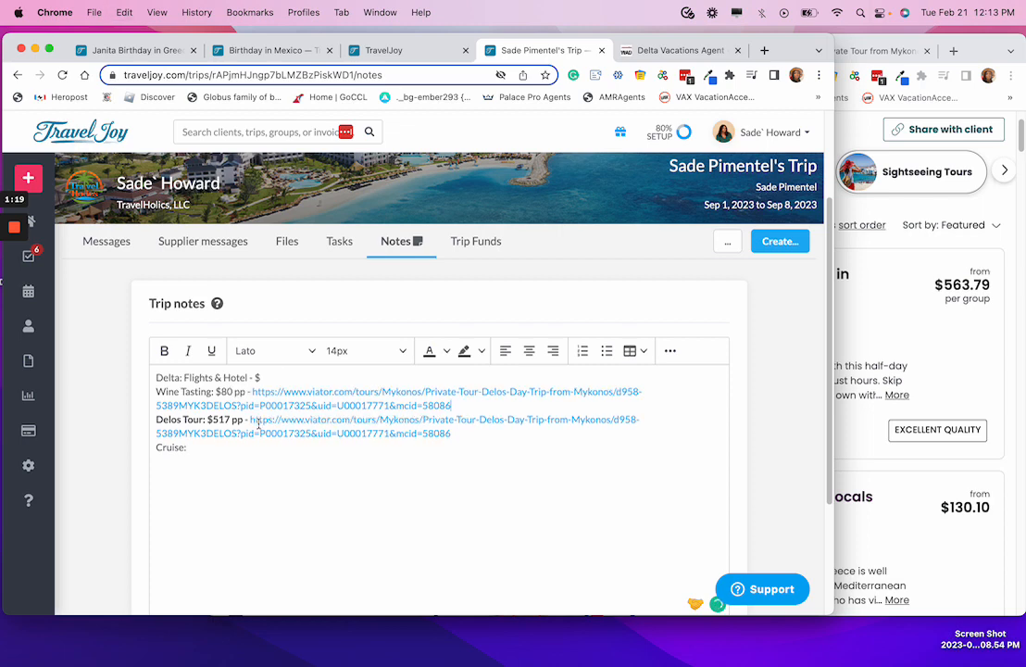
Complete the Cruise line with "$200 pp." and the copied Viator link, and bold its name and price.
{"action": "left_click", "coordinate": [211, 451]}
{"action": "type", "text": "$200 pp. -"}
{"action": "type", "text": "https://www.viator.com/tours/Mykonos/Private-Tour-Delos-Day-Trip-from-Mykonos/d958-5389MYK3DELOS?pid=P00017325&uid=U00017771&mcid=58086"}
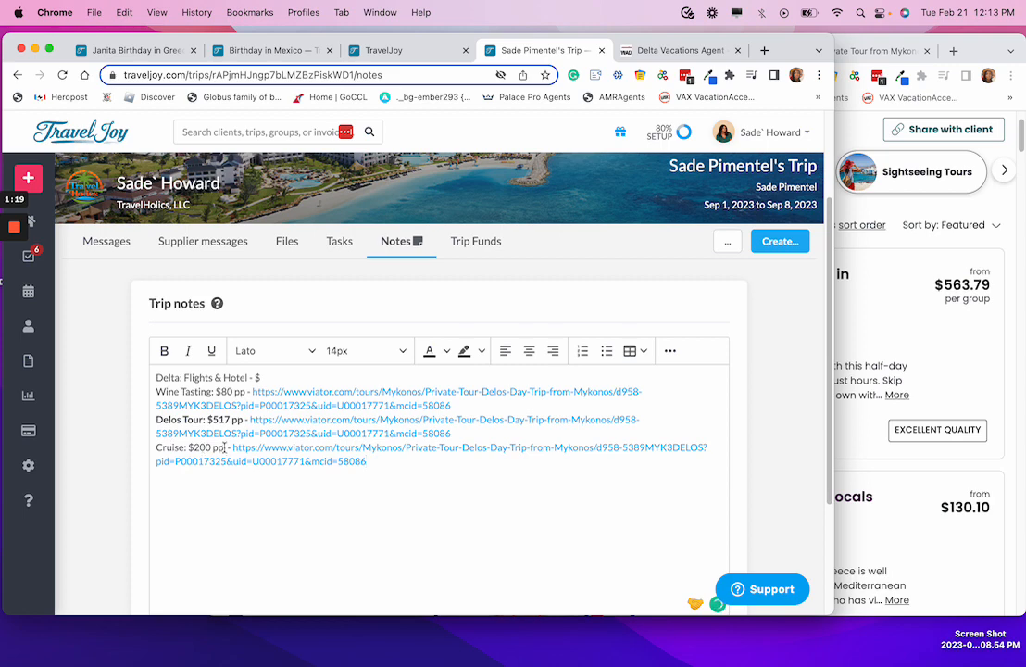
{"action": "left_click_drag", "start_coordinate": [224, 448], "coordinate": [142, 446]}
{"action": "left_click", "coordinate": [169, 353]}
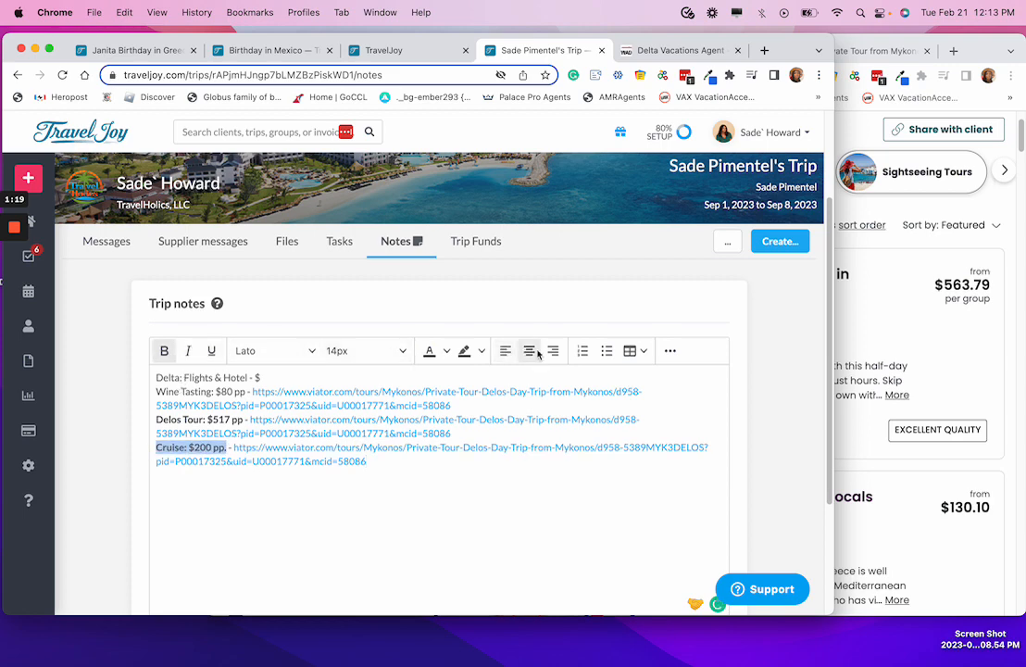
Format the Cruise, Delos Tour and Wine Tasting lines as bulleted list items.
{"action": "left_click", "coordinate": [607, 353]}
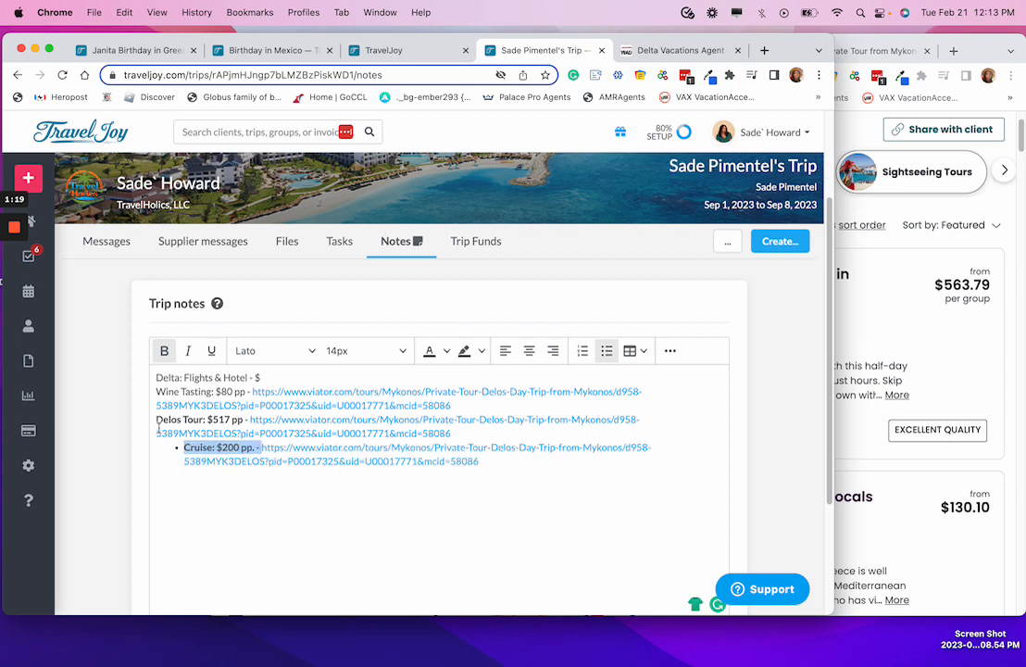
{"action": "left_click", "coordinate": [606, 351]}
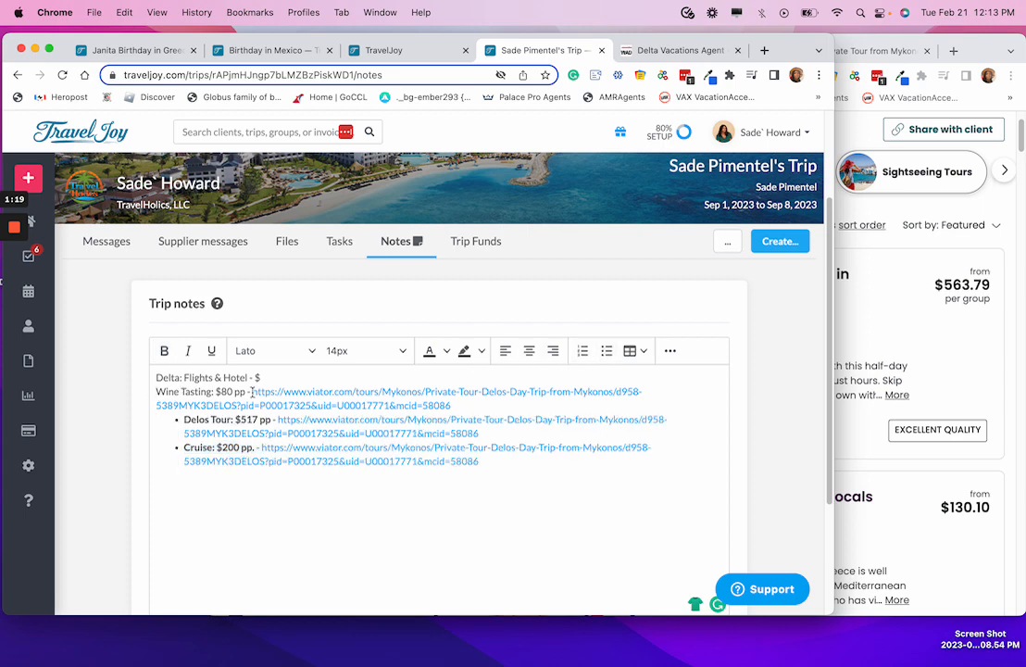
{"action": "left_click_drag", "start_coordinate": [246, 392], "coordinate": [151, 396]}
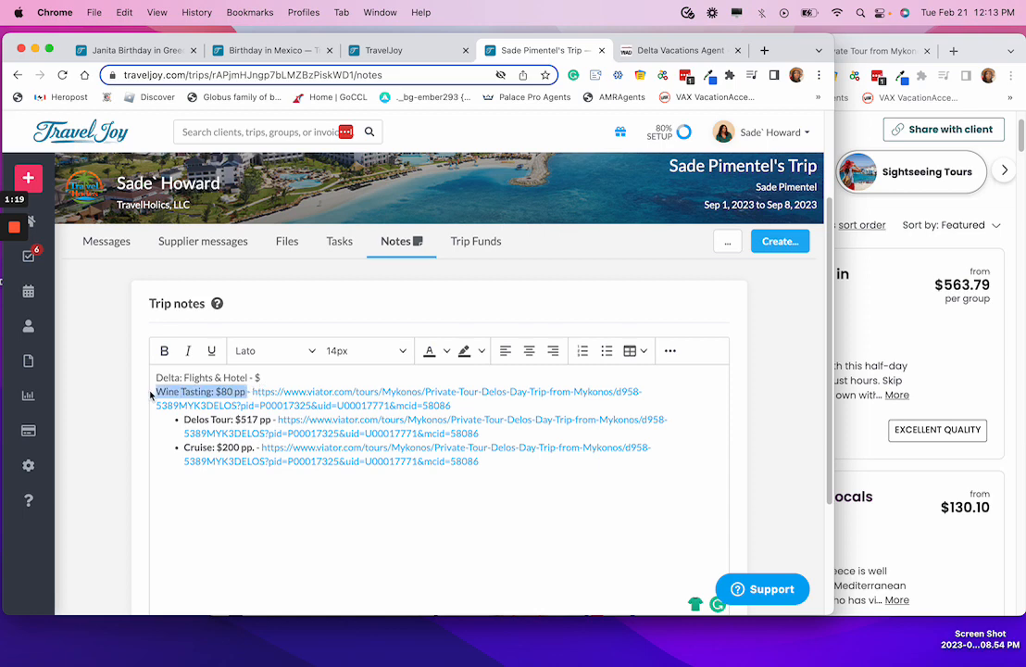
{"action": "left_click", "coordinate": [606, 351]}
Complete the Delta Flights & Hotel line in the trip notes with the price "$2000 pp".
{"action": "left_click", "coordinate": [278, 377]}
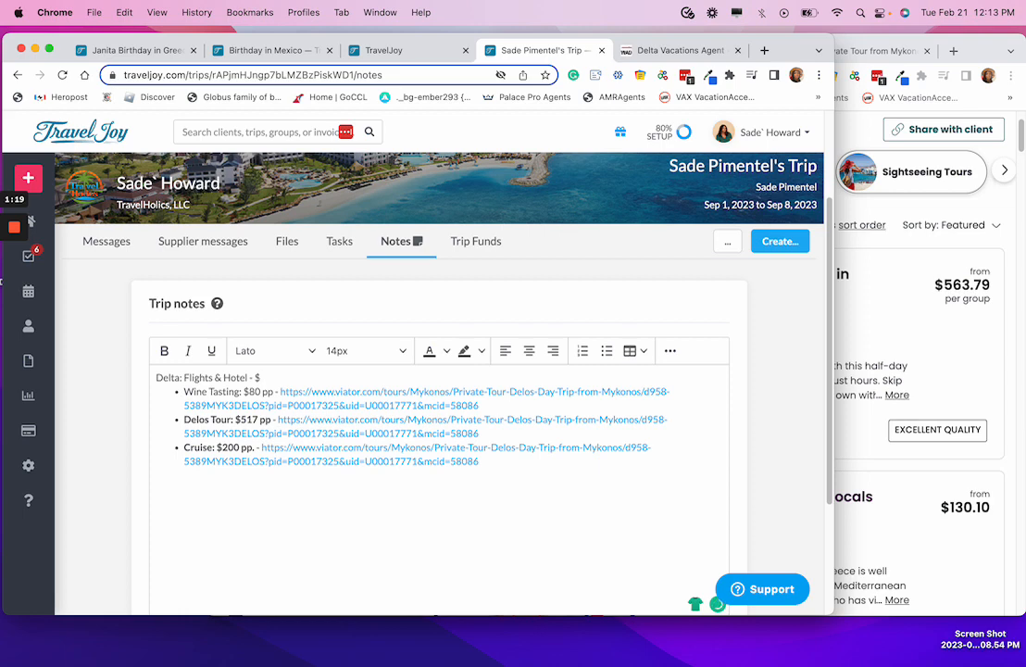
{"action": "type", "text": "400"}
{"action": "key", "text": "BackSpace"}
{"action": "type", "text": "2000 pp"}
Add the line "TOTAL: $3700 pp" below the bulleted activities and make it bold.
{"action": "left_click", "coordinate": [501, 473]}
{"action": "type", "text": "TOTAL:"}
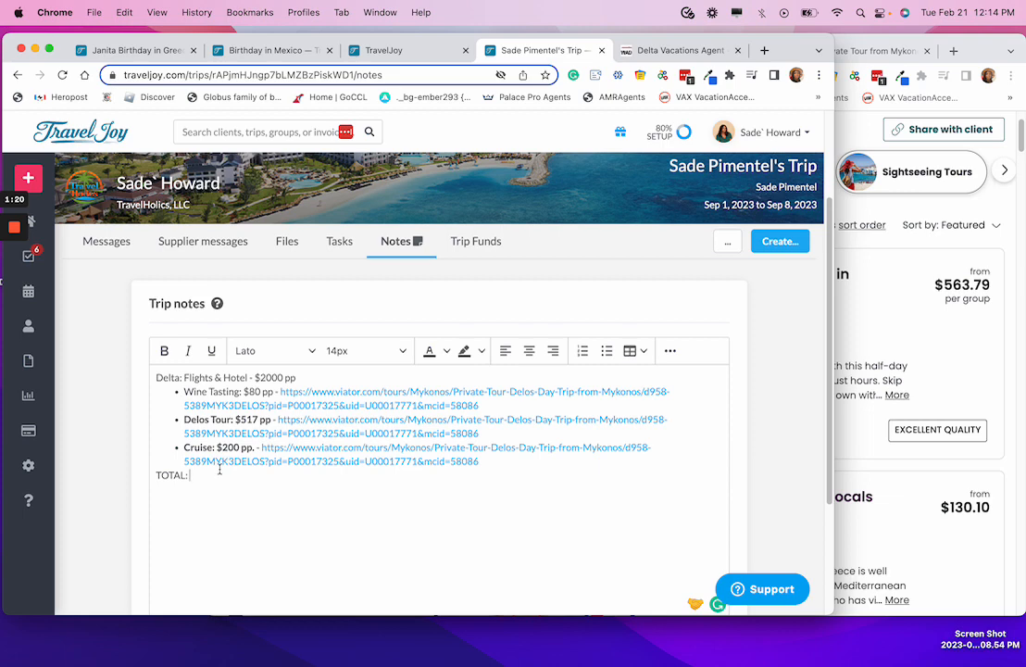
{"action": "type", "text": "$3700 pp"}
{"action": "left_click_drag", "start_coordinate": [246, 473], "coordinate": [135, 478]}
{"action": "left_click", "coordinate": [164, 350]}
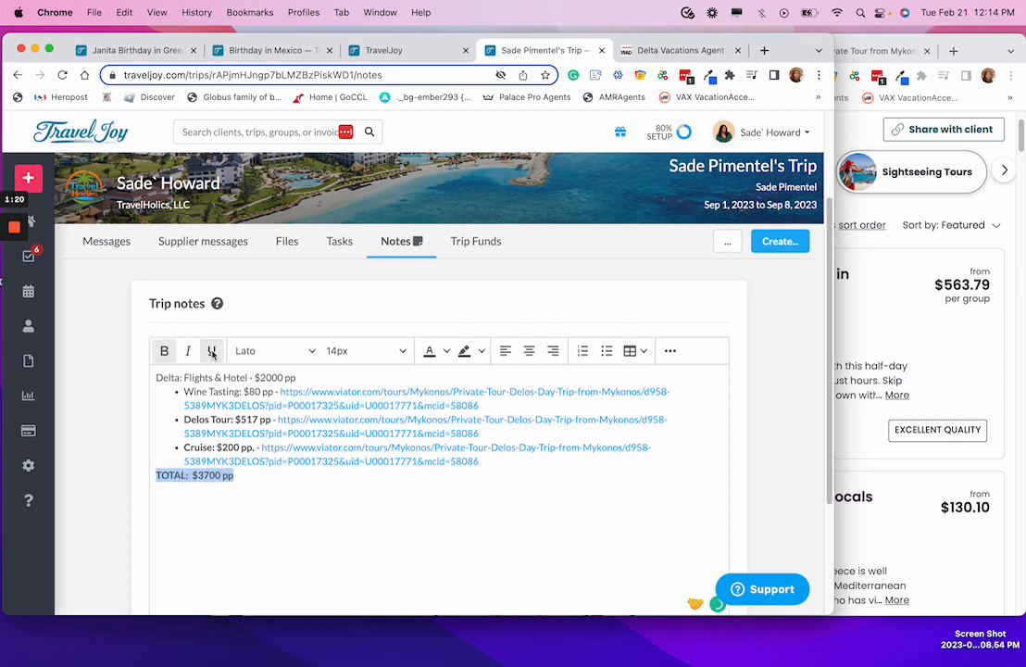
{"action": "left_click", "coordinate": [238, 474]}
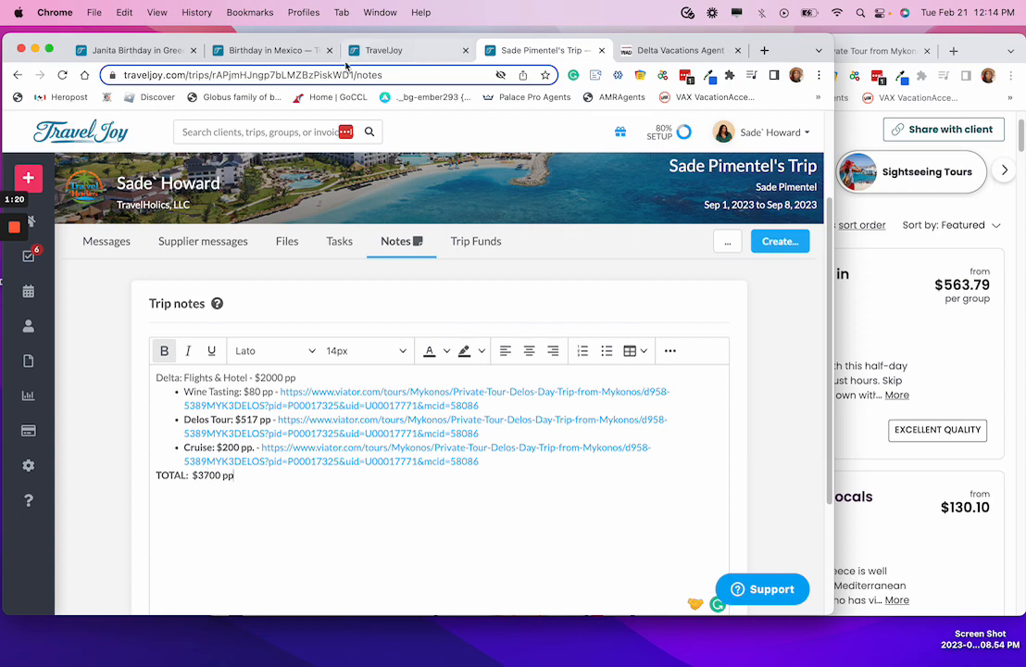
Save the trip note and review the prices in the saved entry.
{"action": "scroll", "coordinate": [727, 485], "scroll_direction": "down", "scroll_amount": 3}
{"action": "left_click", "coordinate": [700, 493]}
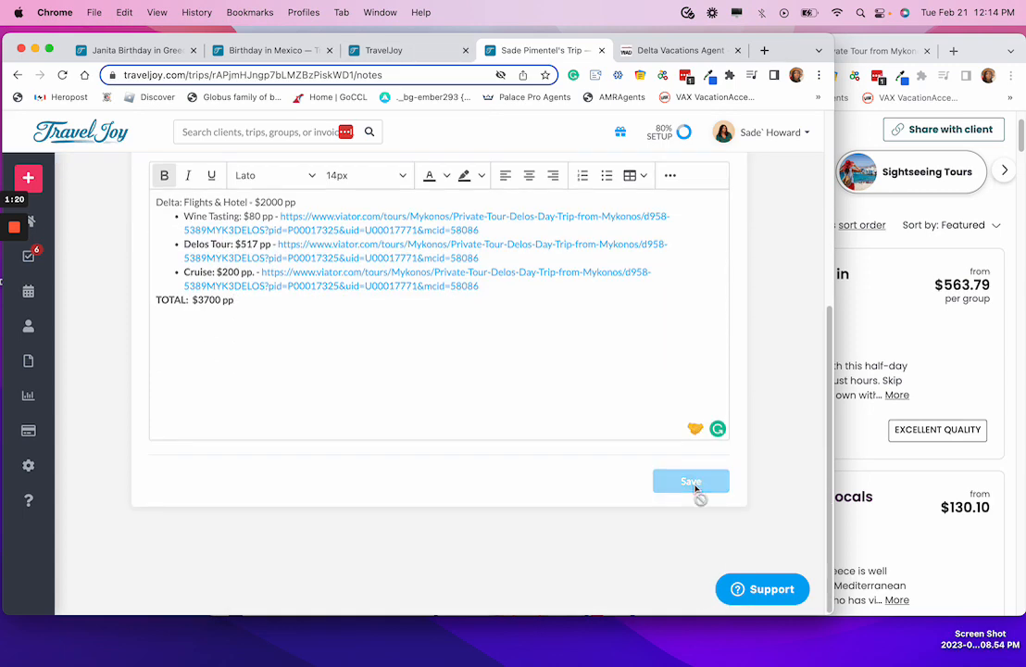
{"action": "scroll", "coordinate": [657, 415], "scroll_direction": "up", "scroll_amount": 4}
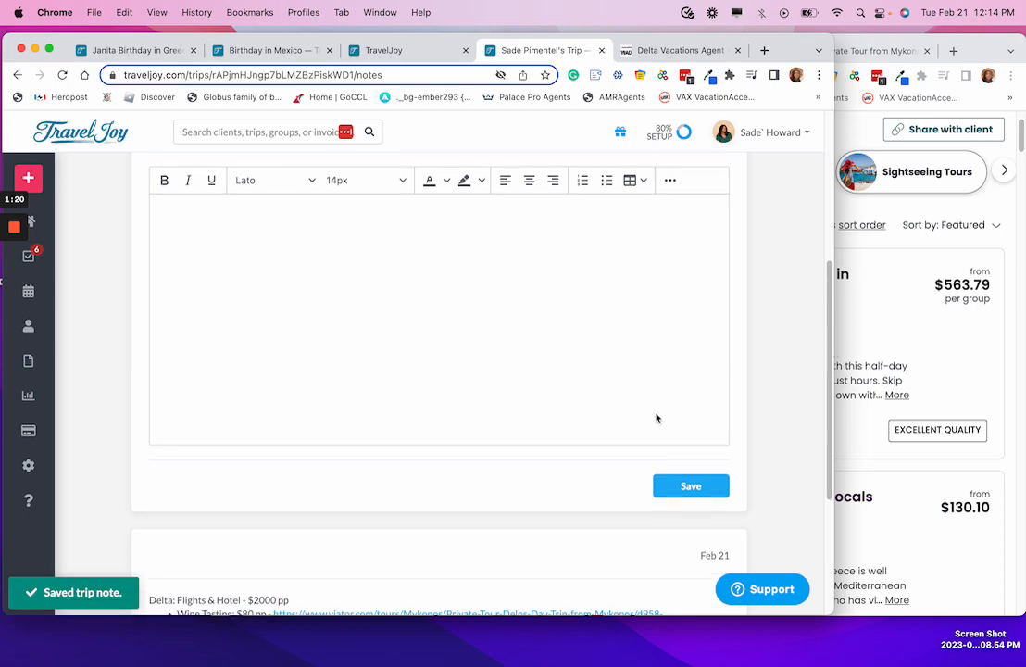
{"action": "scroll", "coordinate": [639, 409], "scroll_direction": "down", "scroll_amount": 5}
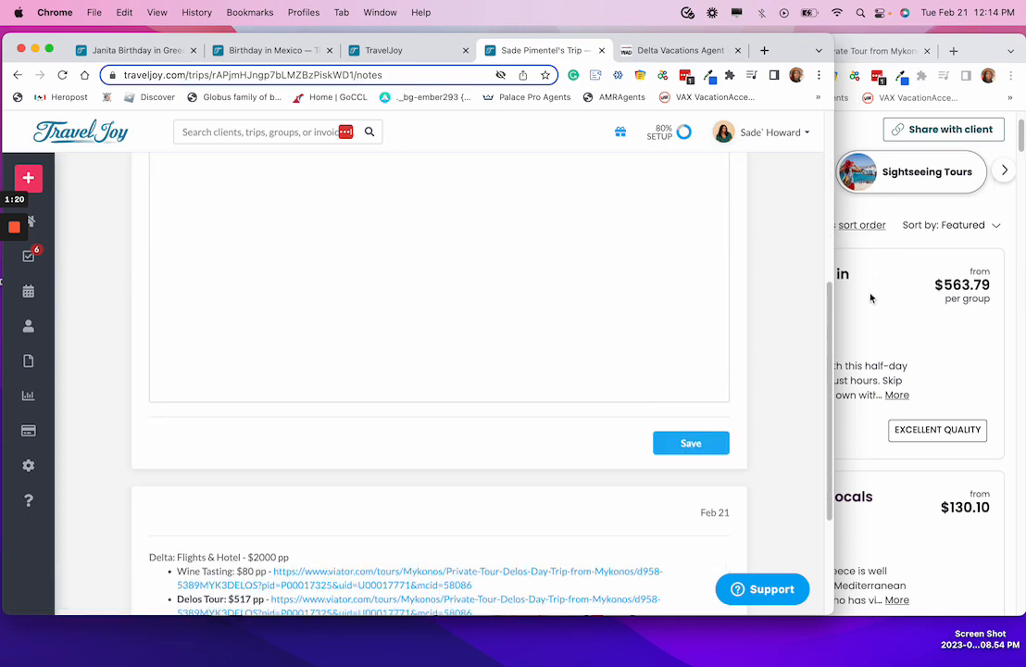
{"action": "scroll", "coordinate": [407, 329], "scroll_direction": "down", "scroll_amount": 3}
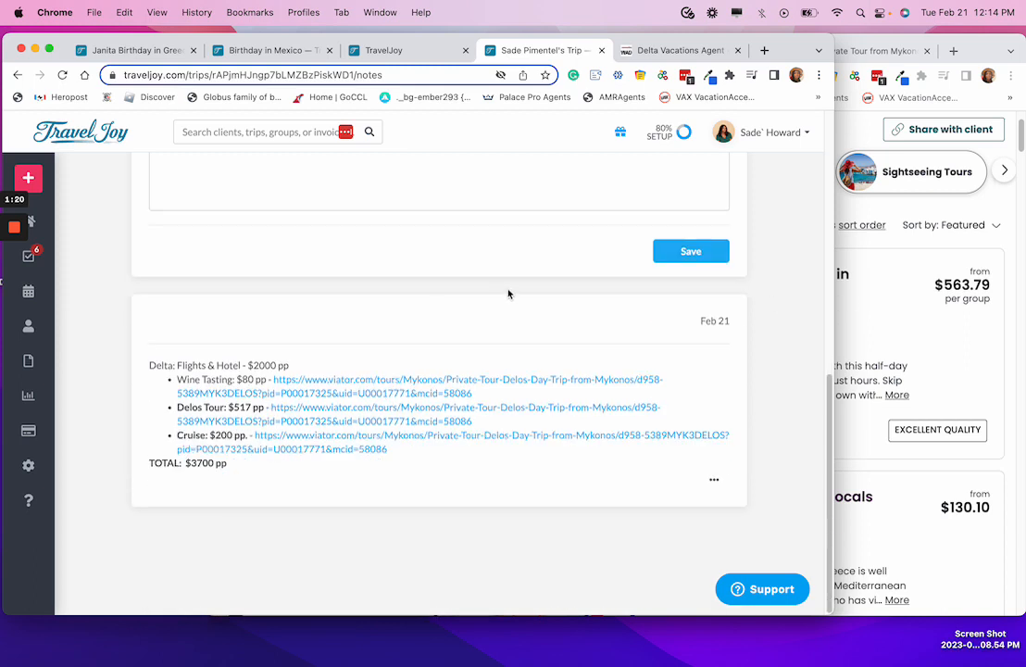
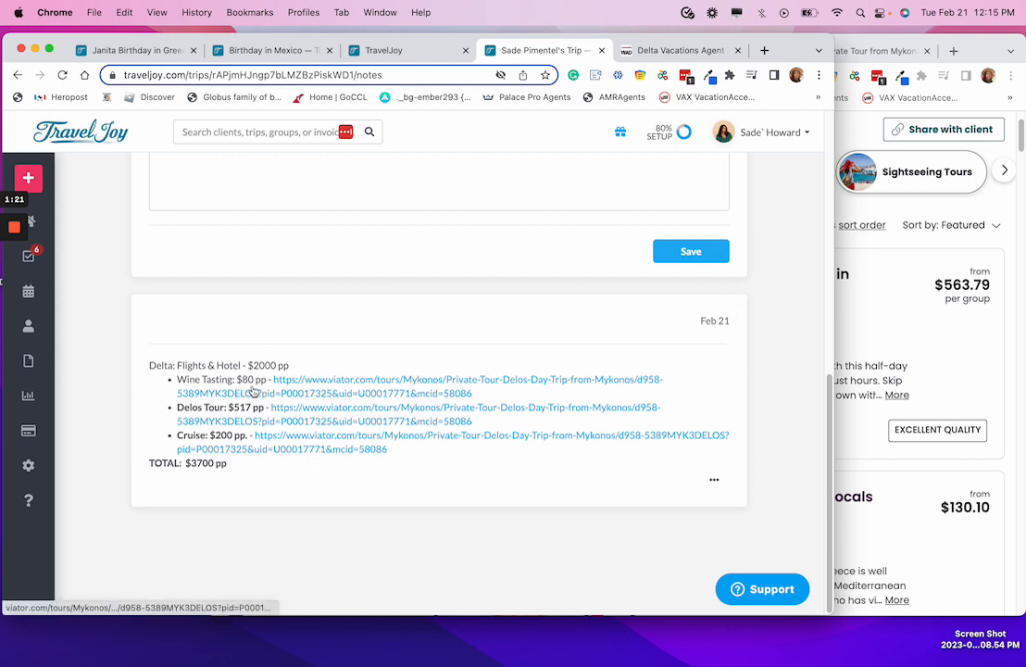
{"action": "left_click_drag", "start_coordinate": [271, 380], "coordinate": [231, 380]}
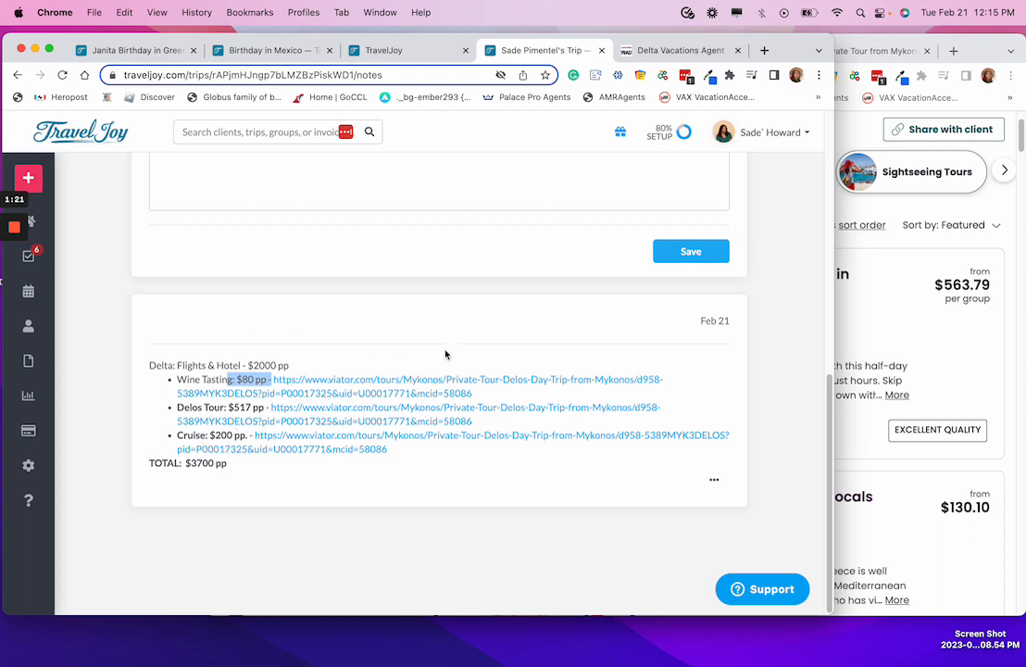
In the Greece trip proposal, duplicate the "March 11th: Day at Leisure" section and place the copy after the Semi-Private Cruise item.
{"action": "left_click", "coordinate": [395, 52]}
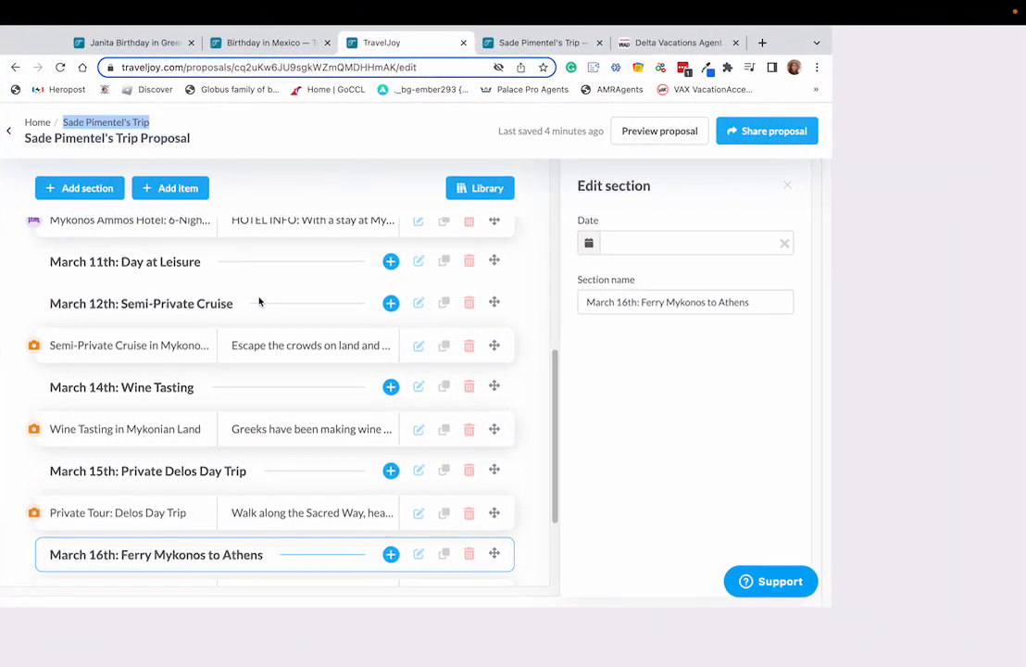
{"action": "key", "text": "ctrl+super+f"}
{"action": "scroll", "coordinate": [256, 366], "scroll_direction": "up", "scroll_amount": 4}
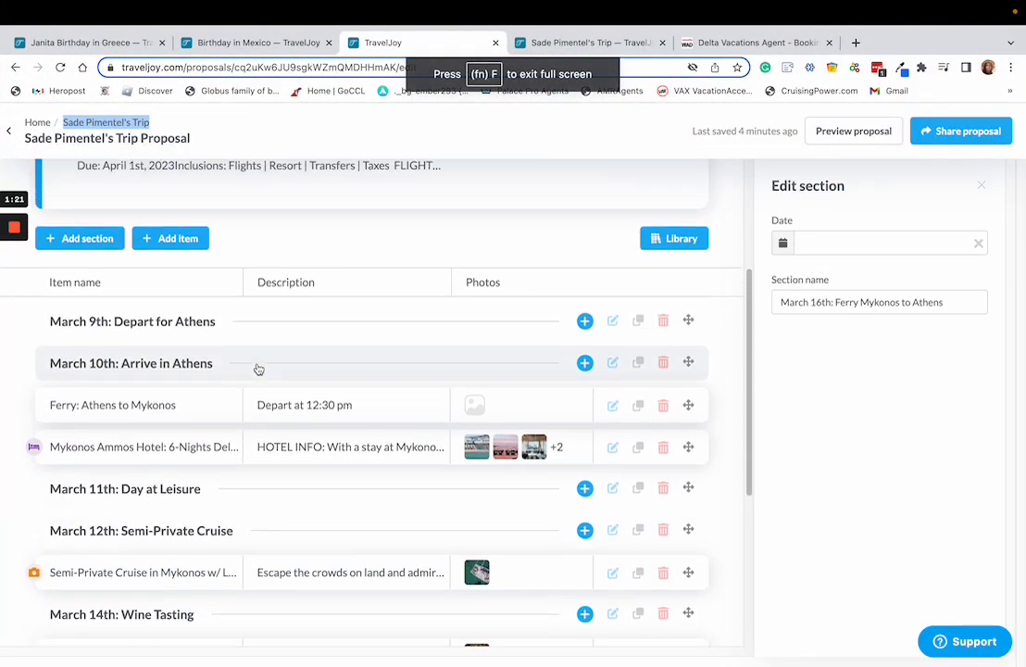
{"action": "scroll", "coordinate": [258, 369], "scroll_direction": "up", "scroll_amount": 3}
{"action": "scroll", "coordinate": [261, 380], "scroll_direction": "down", "scroll_amount": 3}
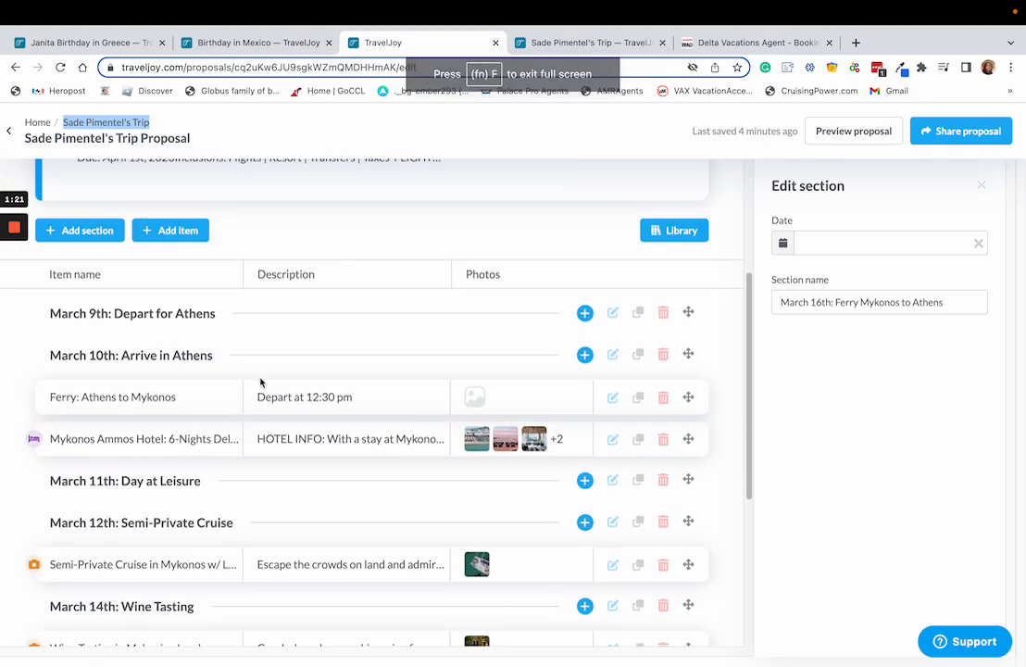
{"action": "scroll", "coordinate": [157, 320], "scroll_direction": "down", "scroll_amount": 3}
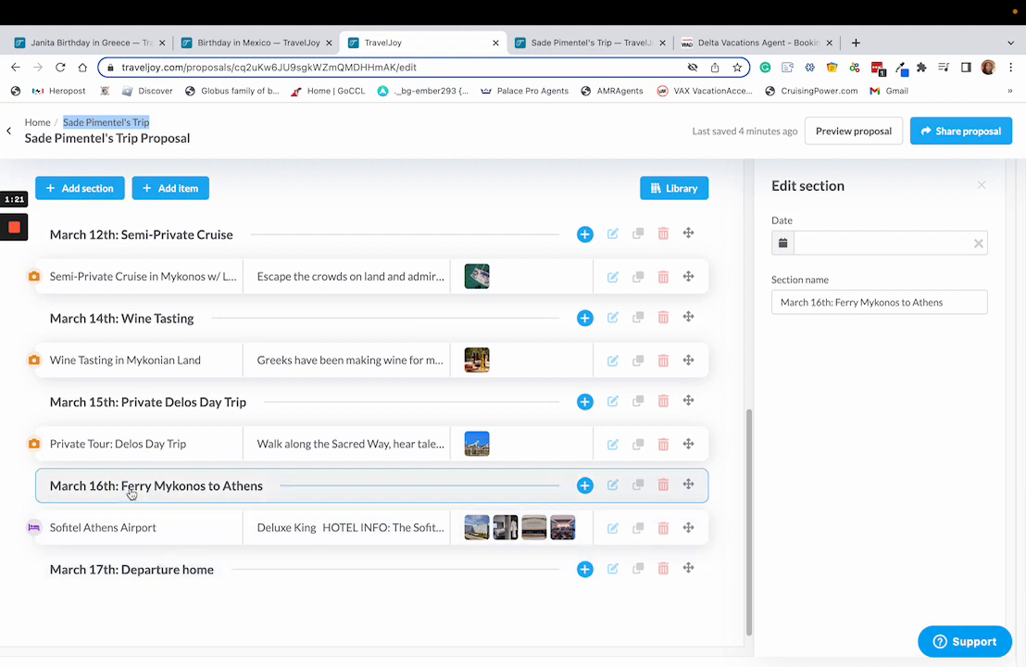
{"action": "scroll", "coordinate": [192, 396], "scroll_direction": "up", "scroll_amount": 1}
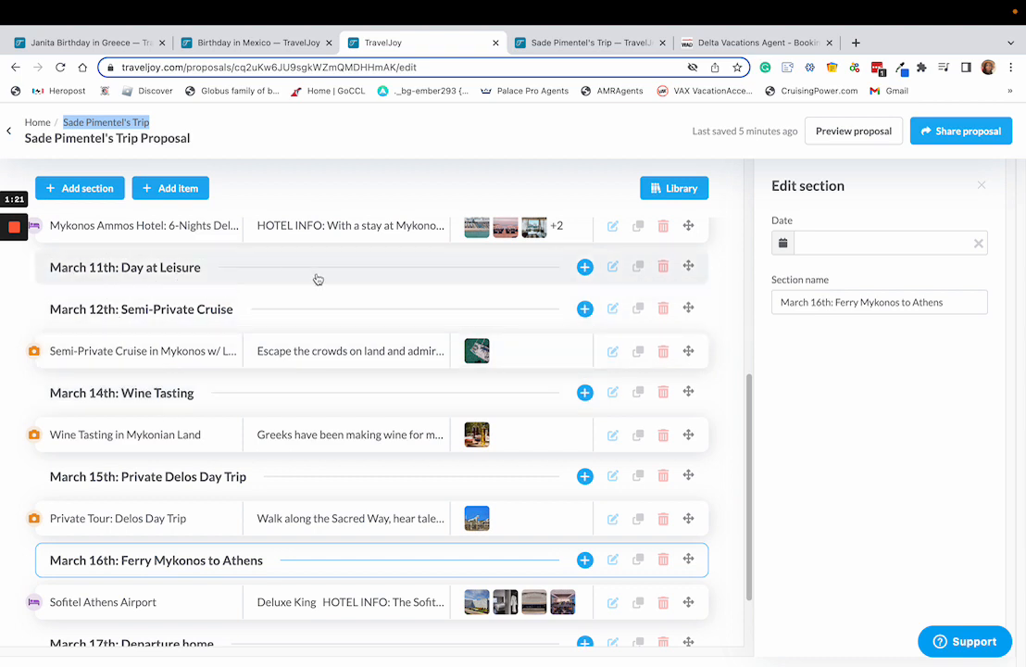
{"action": "left_click", "coordinate": [638, 268]}
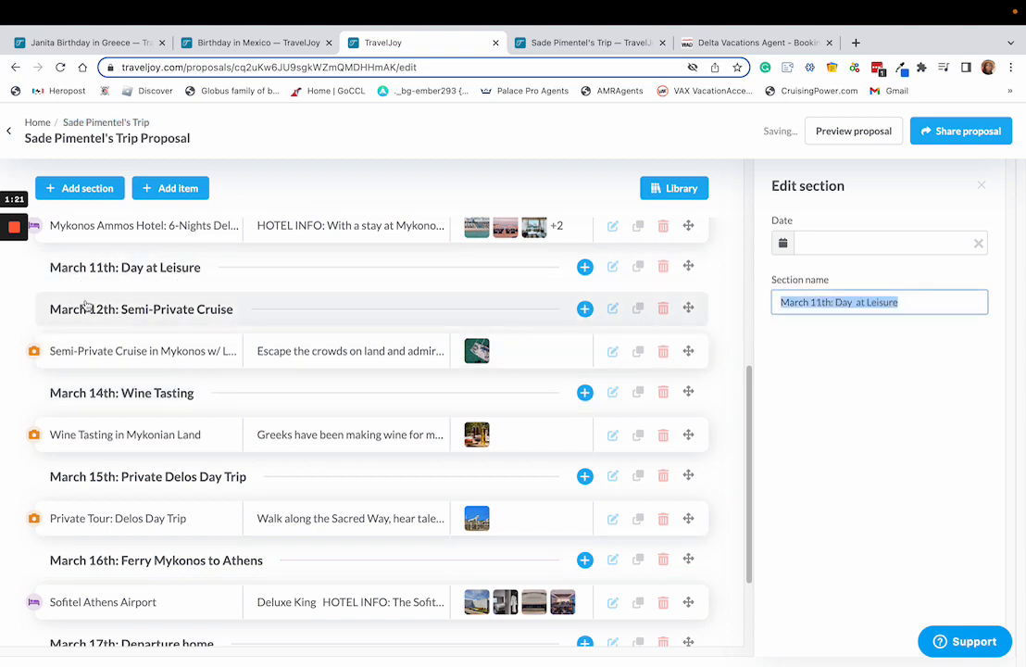
{"action": "left_click_drag", "start_coordinate": [72, 556], "coordinate": [207, 272]}
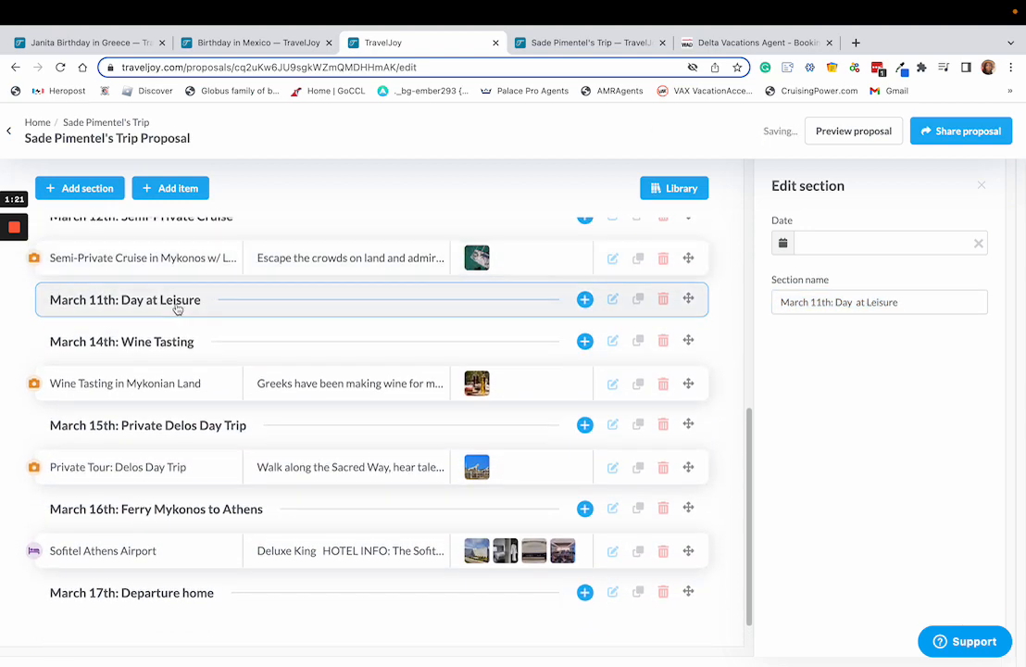
Rename the copied section as "March 13th: Day at Leisure" and check the day order of the itinerary.
{"action": "left_click", "coordinate": [846, 298]}
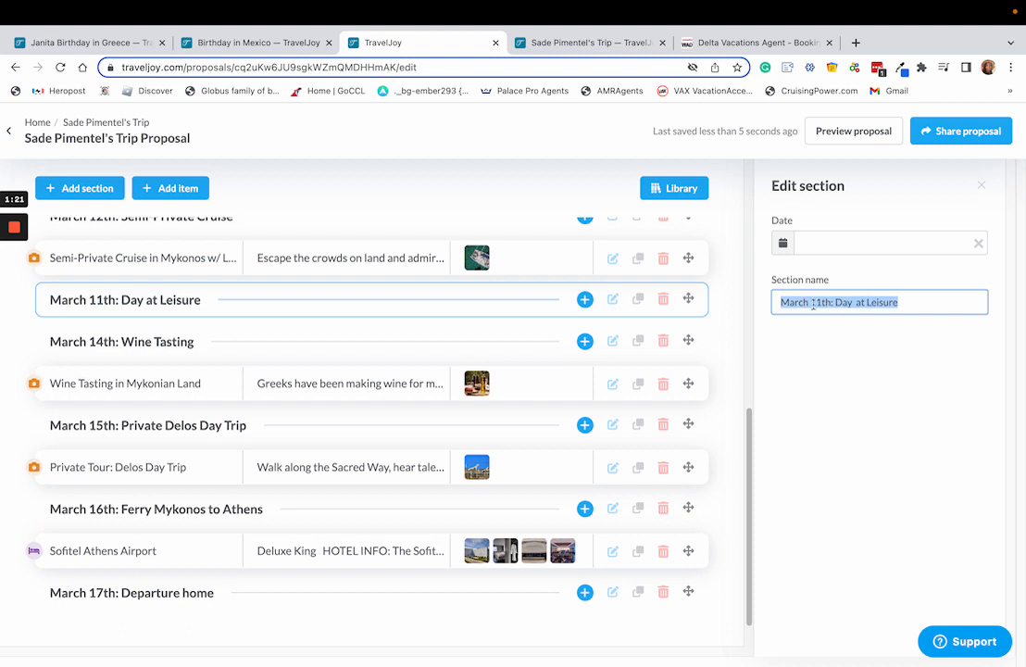
{"action": "left_click", "coordinate": [819, 301]}
{"action": "key", "text": "BackSpace"}
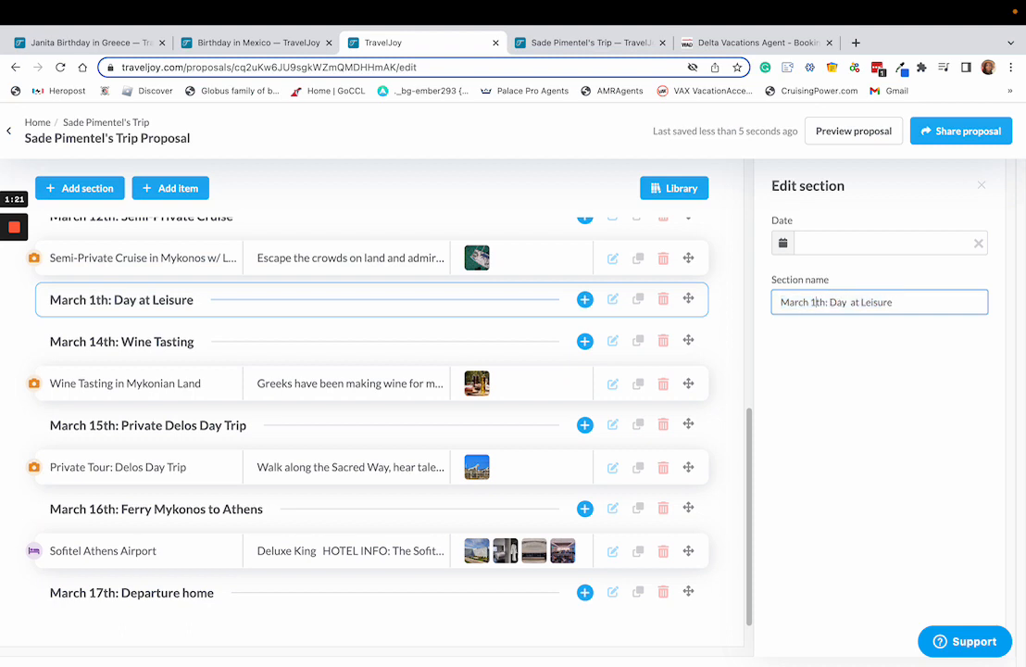
{"action": "type", "text": "3"}
{"action": "scroll", "coordinate": [405, 400], "scroll_direction": "up", "scroll_amount": 3}
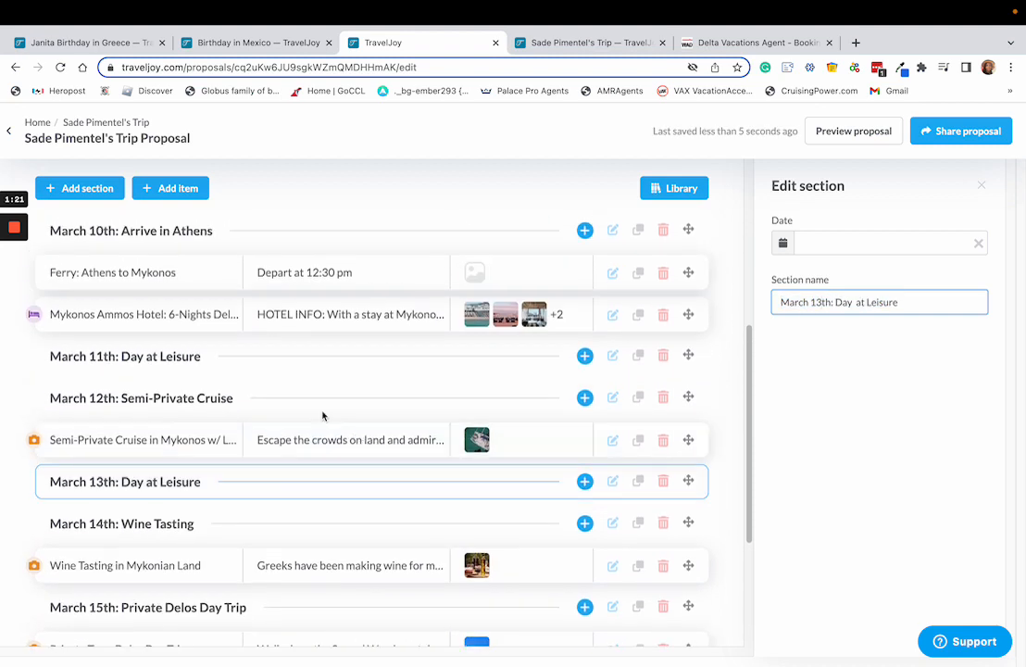
{"action": "scroll", "coordinate": [130, 408], "scroll_direction": "down", "scroll_amount": 2}
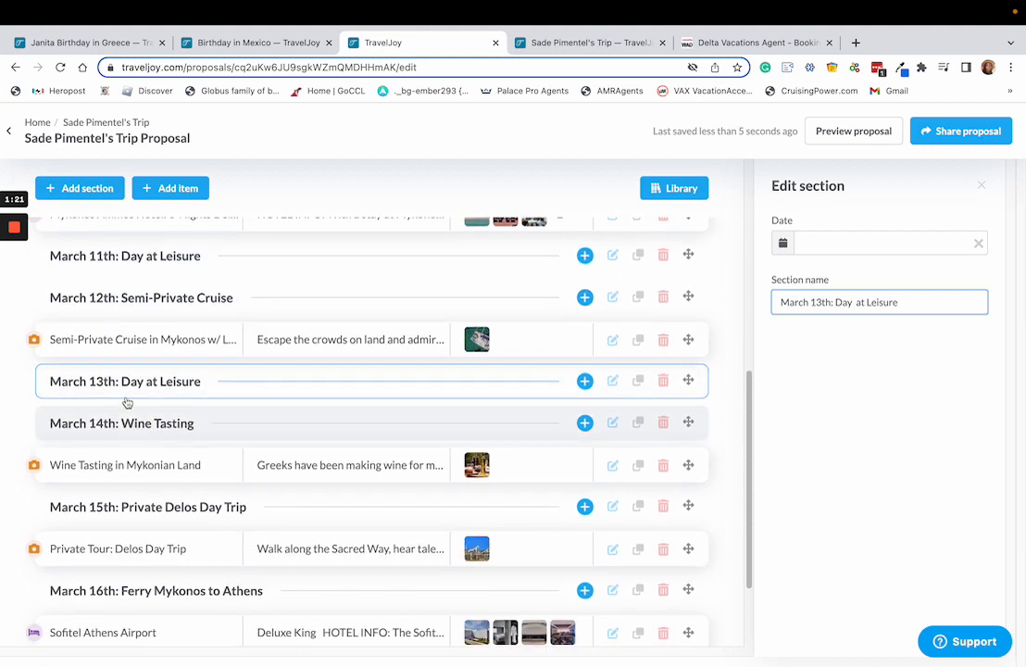
{"action": "scroll", "coordinate": [132, 421], "scroll_direction": "down", "scroll_amount": 2}
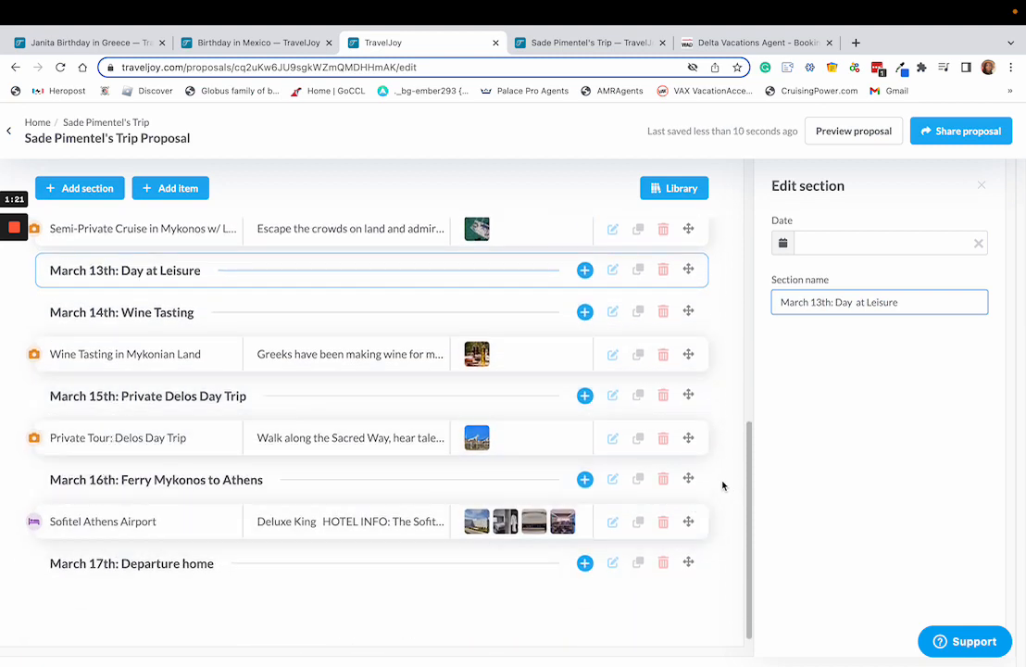
Insert "Ferry |" between Transfers and Taxes in the Inclusions line of the title card's proposal intro.
{"action": "scroll", "coordinate": [566, 415], "scroll_direction": "up", "scroll_amount": 5}
{"action": "left_click", "coordinate": [396, 374]}
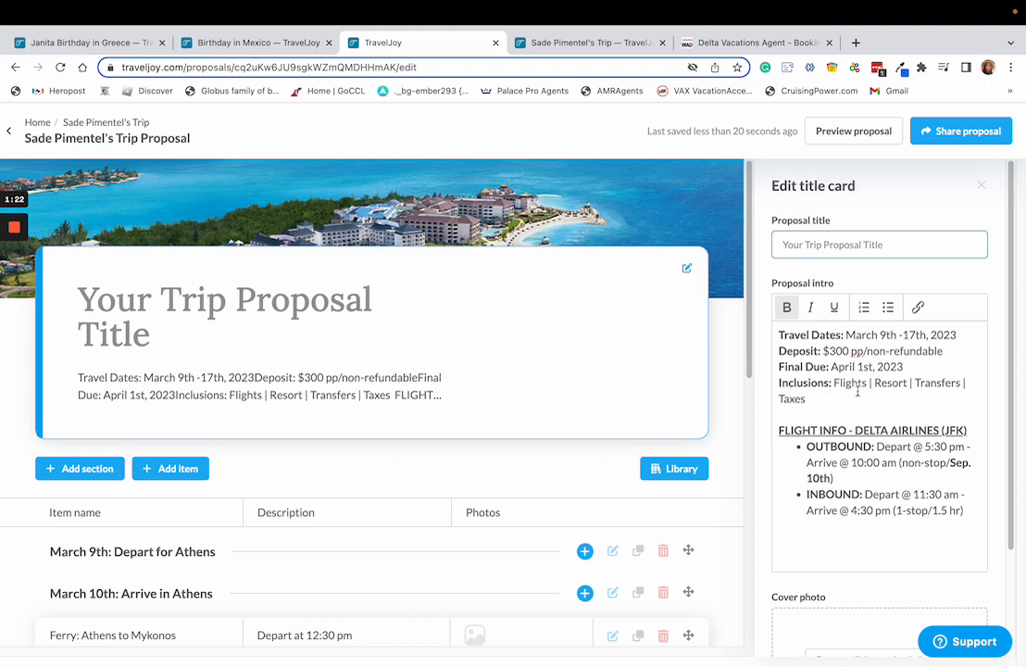
{"action": "left_click", "coordinate": [907, 384]}
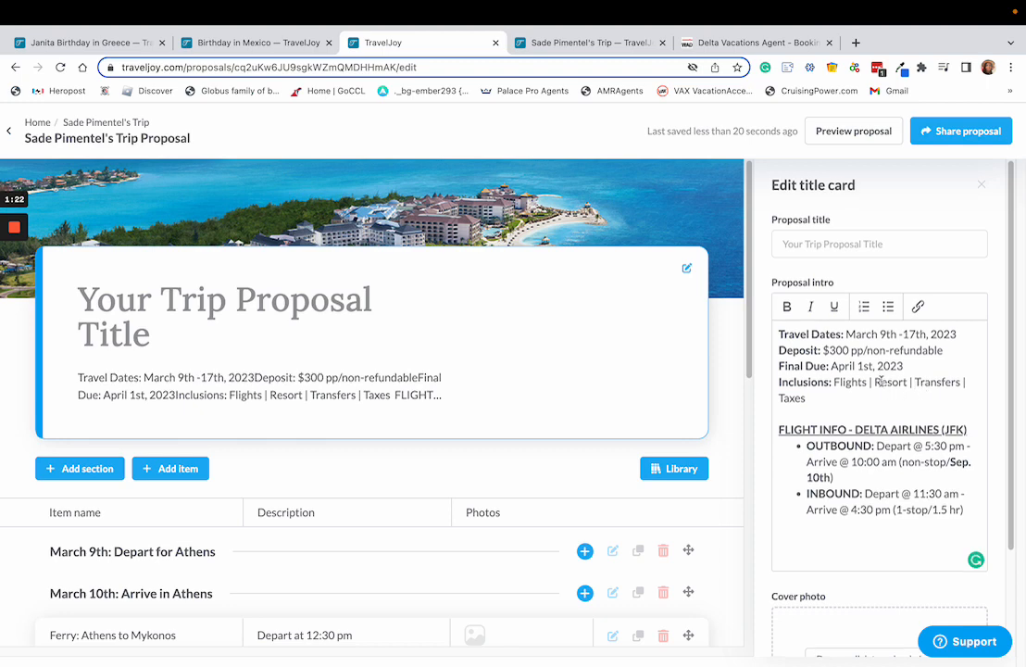
{"action": "left_click", "coordinate": [977, 380]}
{"action": "type", "text": "Ferry "}
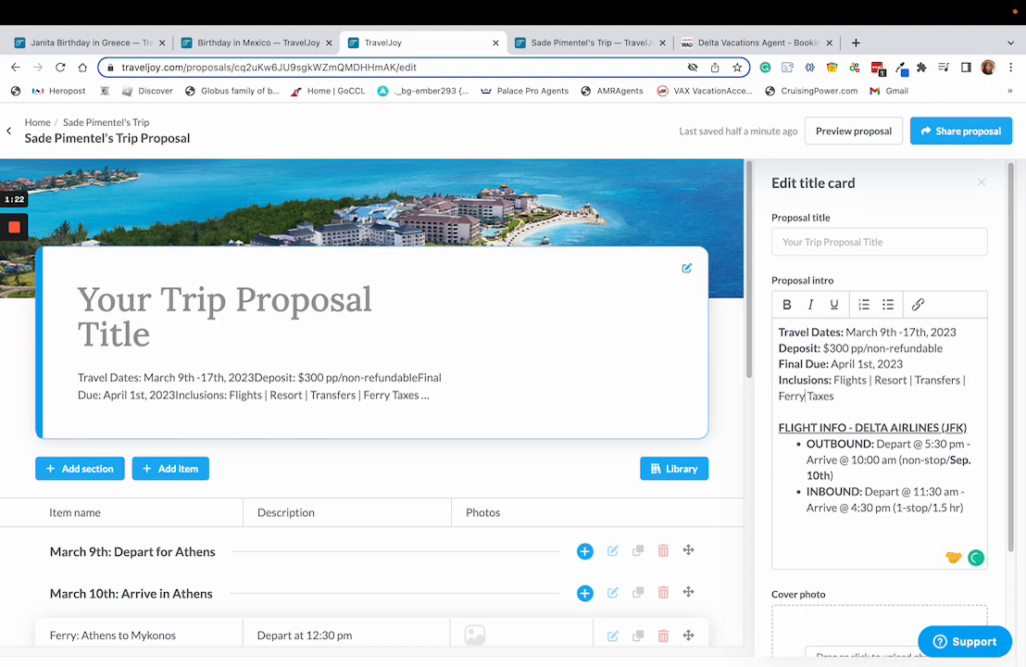
{"action": "type", "text": "|"}
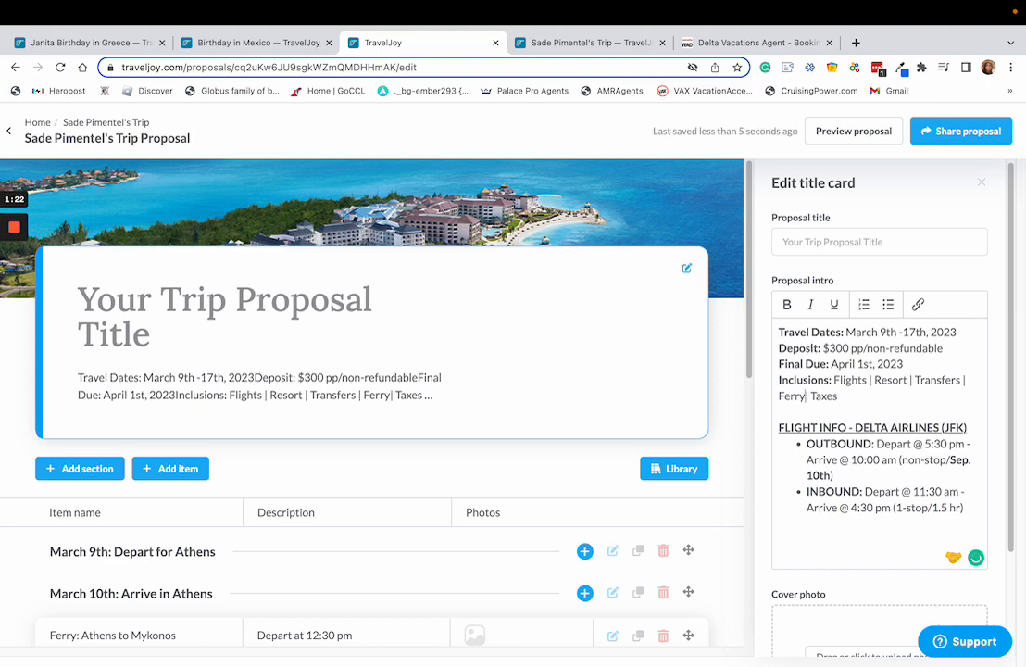
{"action": "scroll", "coordinate": [870, 400], "scroll_direction": "down", "scroll_amount": 2}
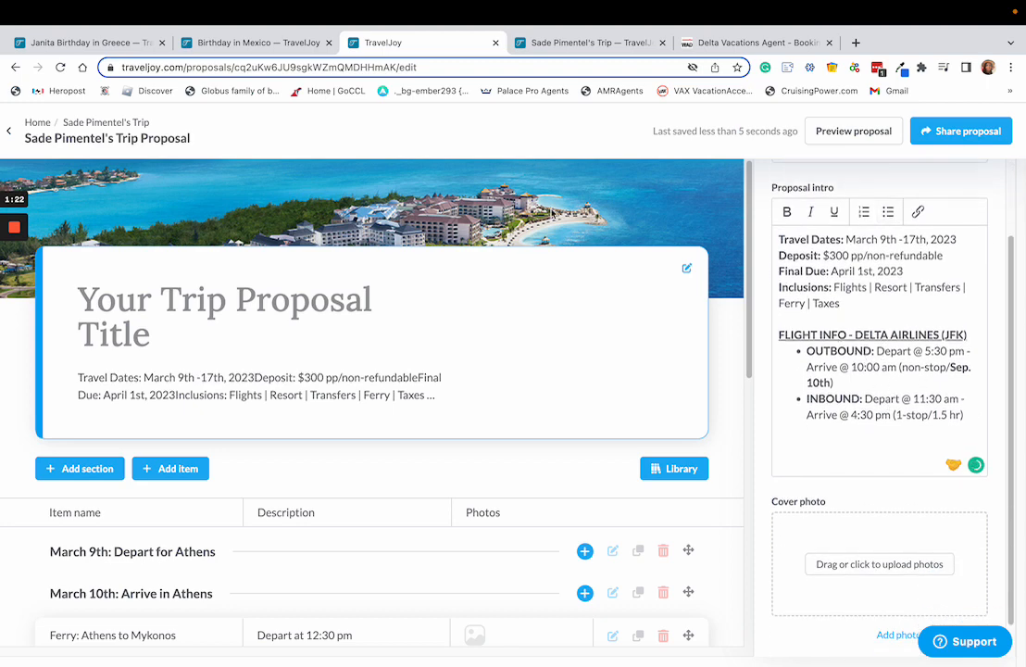
Open the Test Cancun Trip proposal from the client trip's files.
{"action": "left_click", "coordinate": [577, 43]}
{"action": "scroll", "coordinate": [420, 286], "scroll_direction": "up", "scroll_amount": 10}
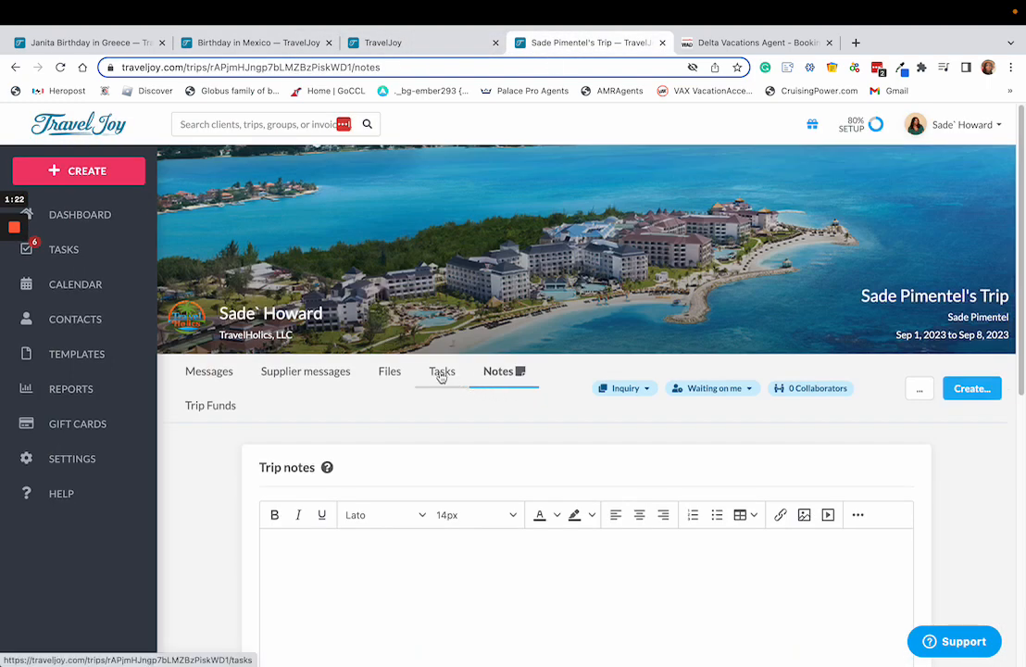
{"action": "left_click", "coordinate": [388, 372]}
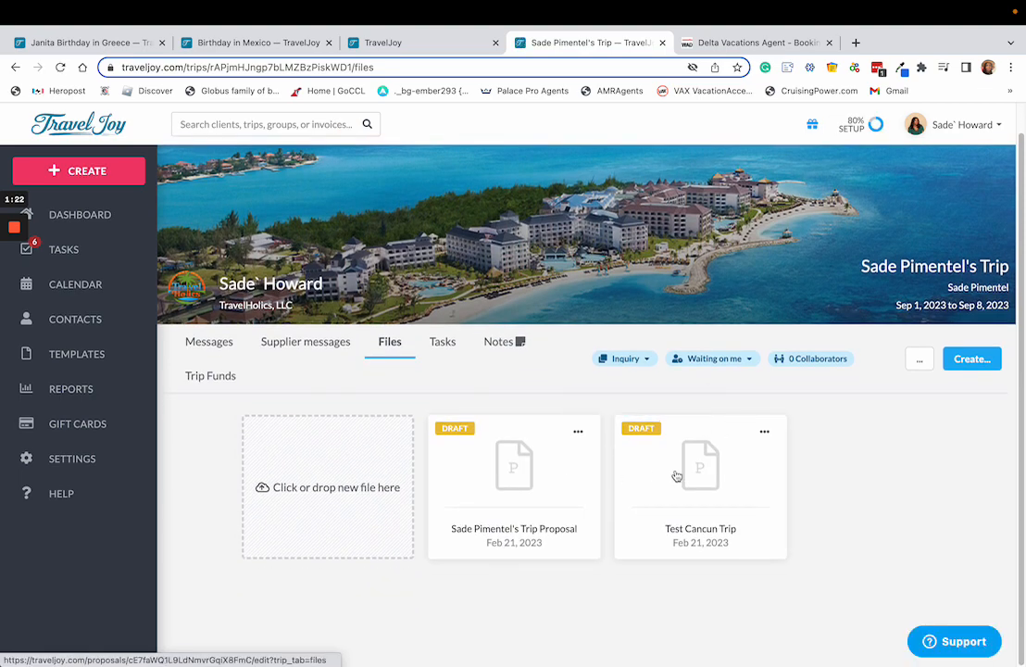
{"action": "left_click", "coordinate": [694, 468]}
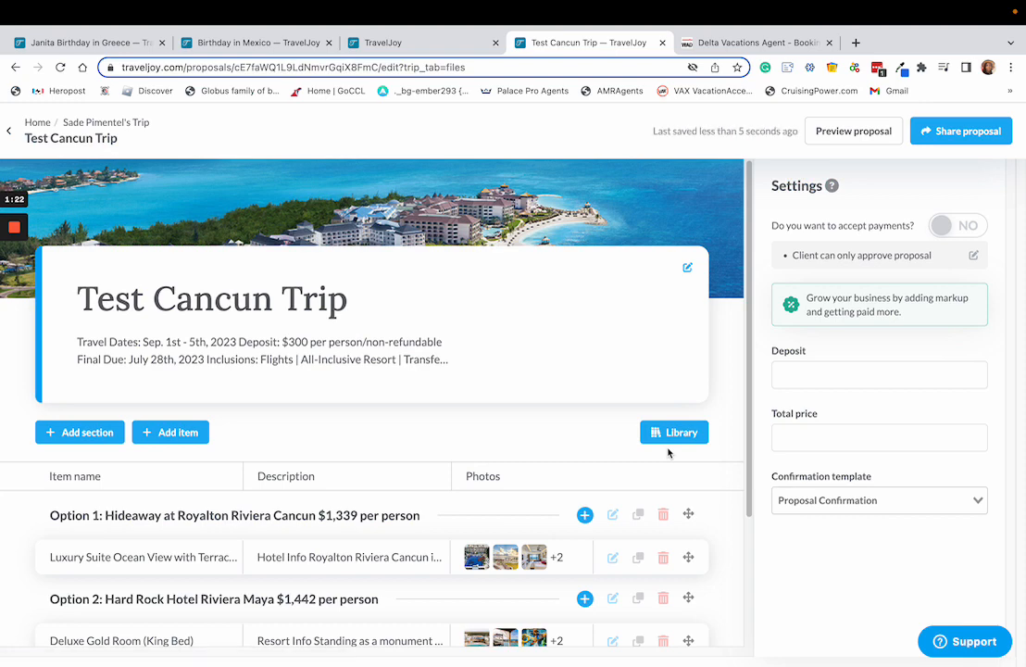
Copy the "***PLEASE NOTE ***" heading and its two bullets from the Cancun proposal's intro, and return to the Greece proposal.
{"action": "left_click", "coordinate": [437, 362]}
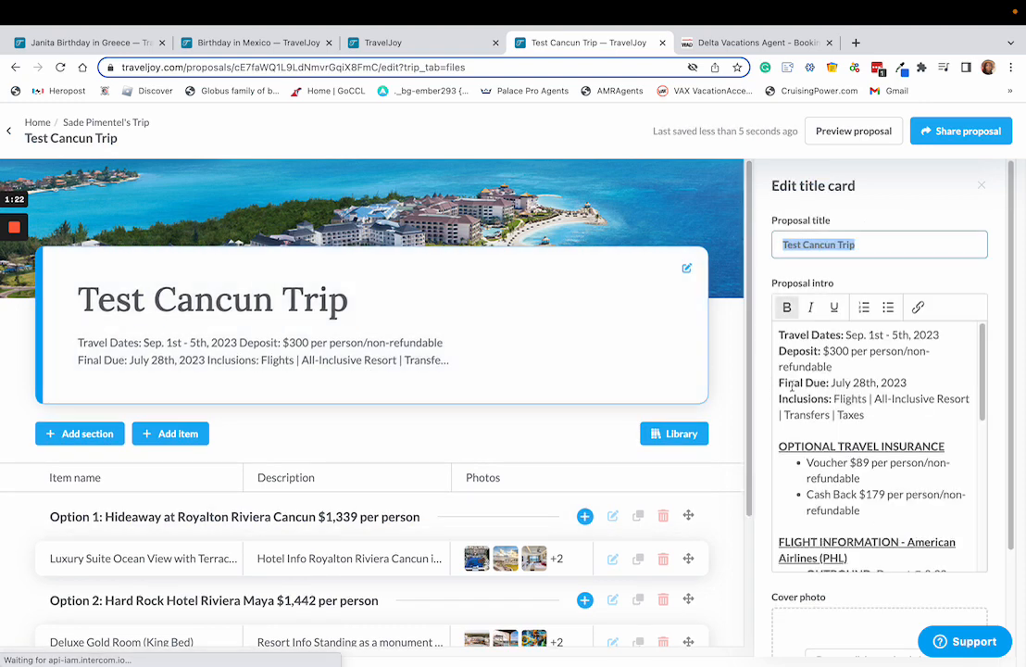
{"action": "scroll", "coordinate": [908, 422], "scroll_direction": "down", "scroll_amount": 5}
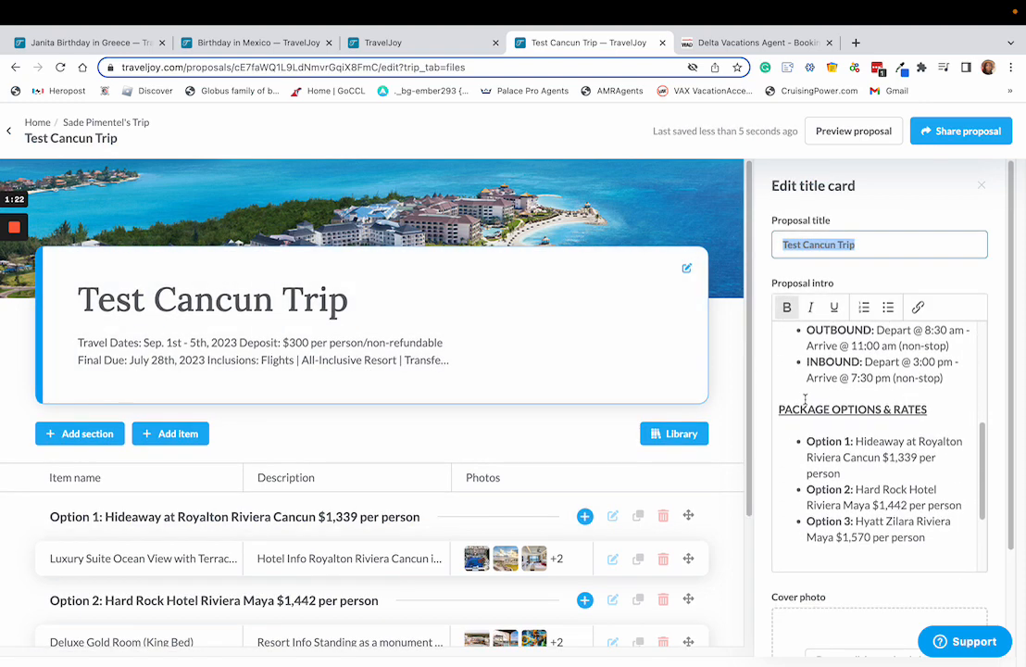
{"action": "scroll", "coordinate": [840, 401], "scroll_direction": "down", "scroll_amount": 2}
{"action": "scroll", "coordinate": [840, 401], "scroll_direction": "down", "scroll_amount": 5}
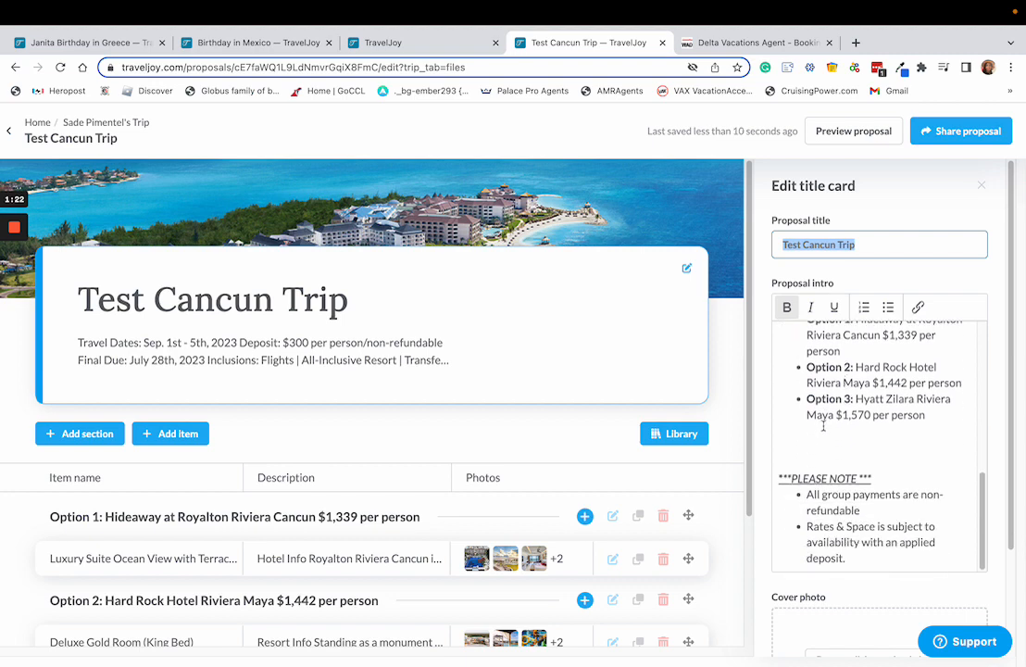
{"action": "left_click_drag", "start_coordinate": [780, 349], "coordinate": [893, 431]}
{"action": "key", "text": "ctrl+c"}
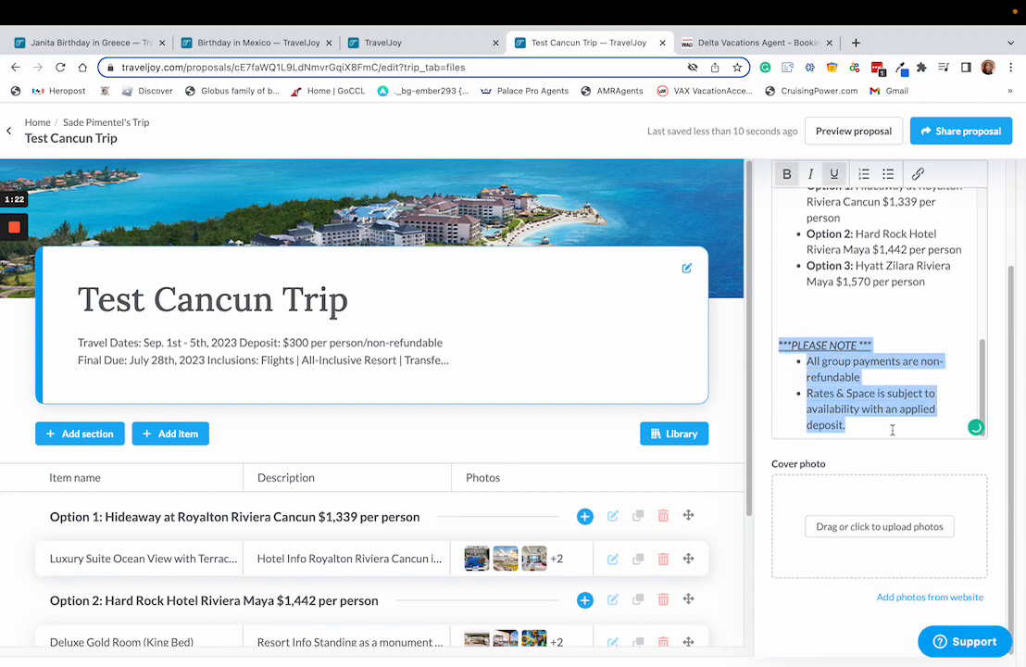
{"action": "left_click", "coordinate": [375, 42]}
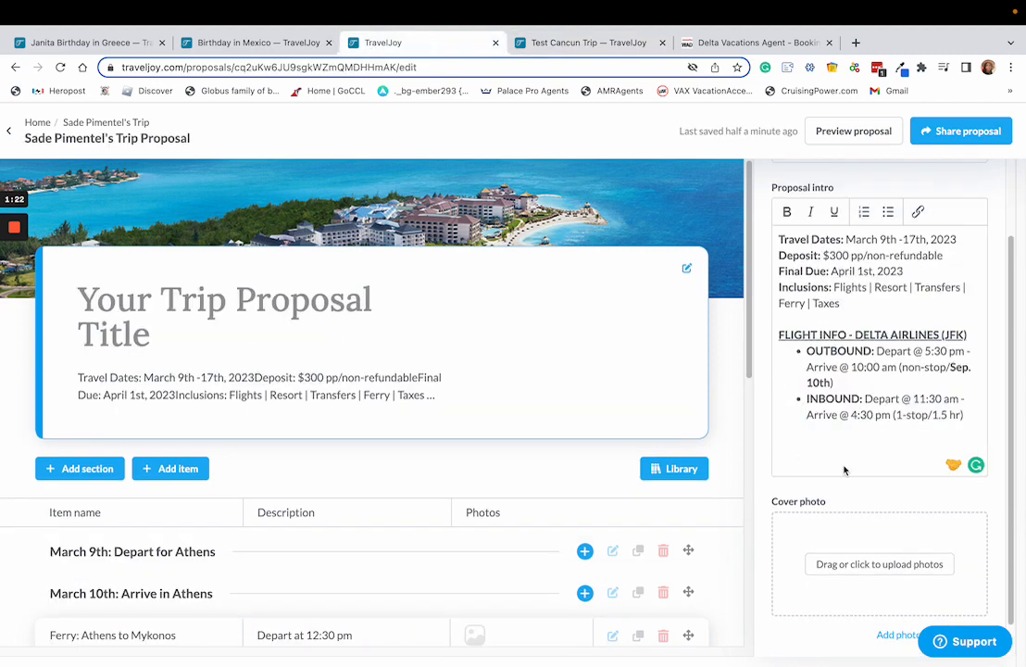
Paste the copied PLEASE NOTE block below the flight info in the proposal intro, separate it with a blank line, and make its heading bold and underlined.
{"action": "left_click", "coordinate": [816, 461]}
{"action": "key", "text": "ctrl+v"}
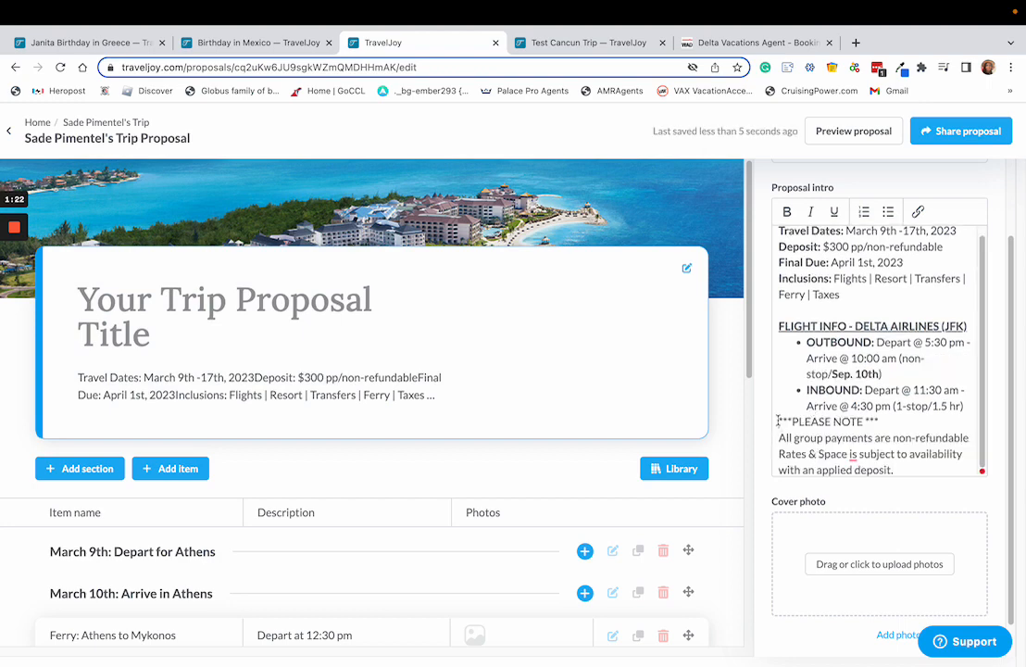
{"action": "left_click", "coordinate": [778, 421]}
{"action": "key", "text": "Return"}
{"action": "triple_click", "coordinate": [820, 439]}
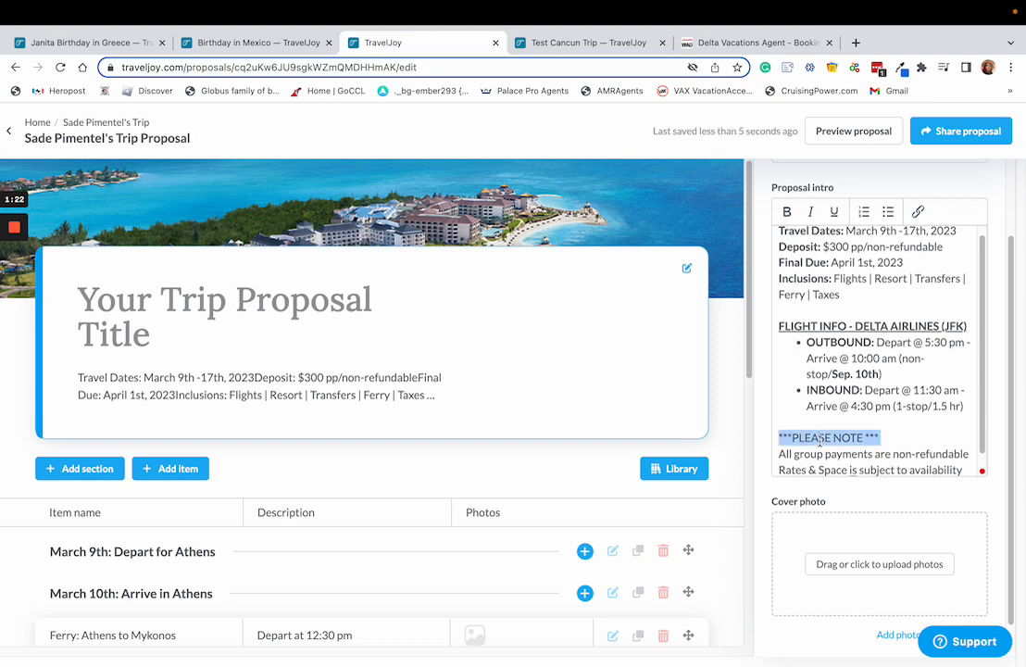
{"action": "left_click", "coordinate": [787, 211]}
{"action": "left_click", "coordinate": [833, 211]}
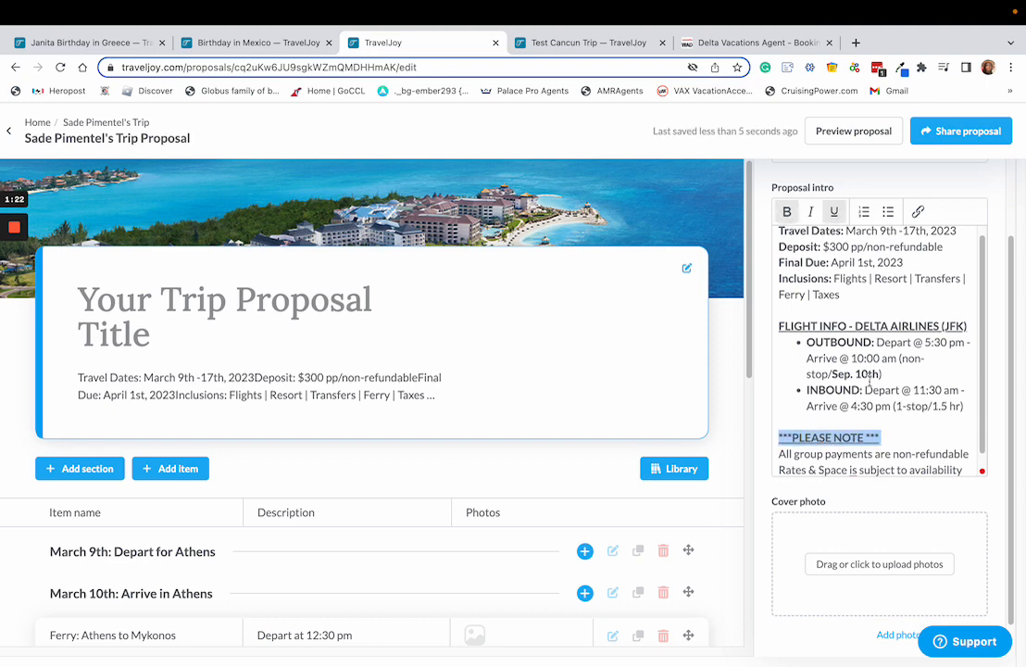
Title the proposal "Greece Adventure".
{"action": "scroll", "coordinate": [862, 319], "scroll_direction": "up", "scroll_amount": 1}
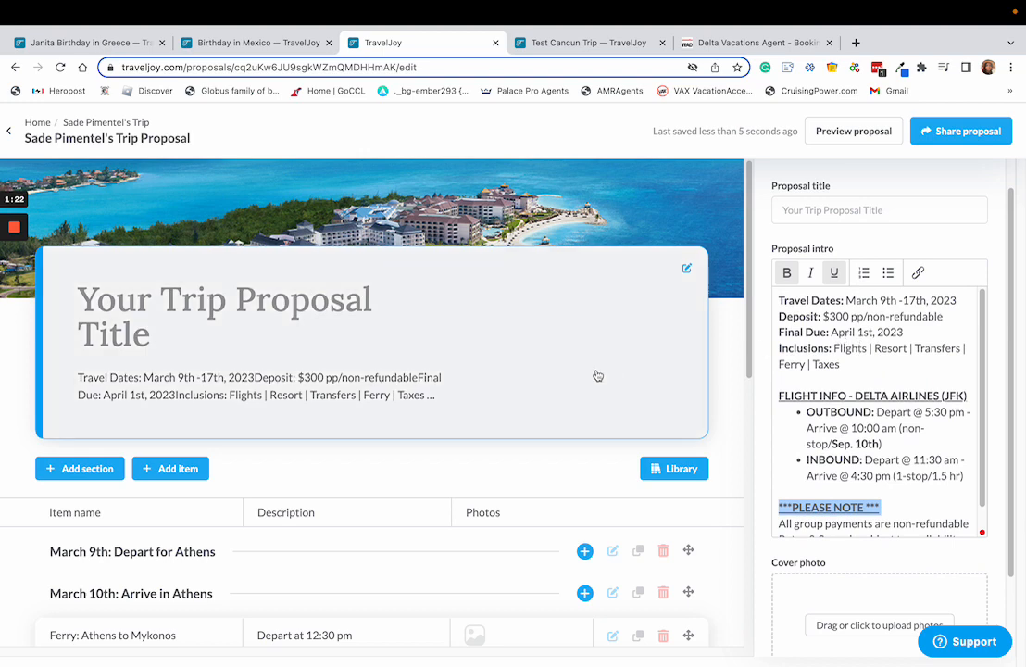
{"action": "left_click", "coordinate": [785, 210]}
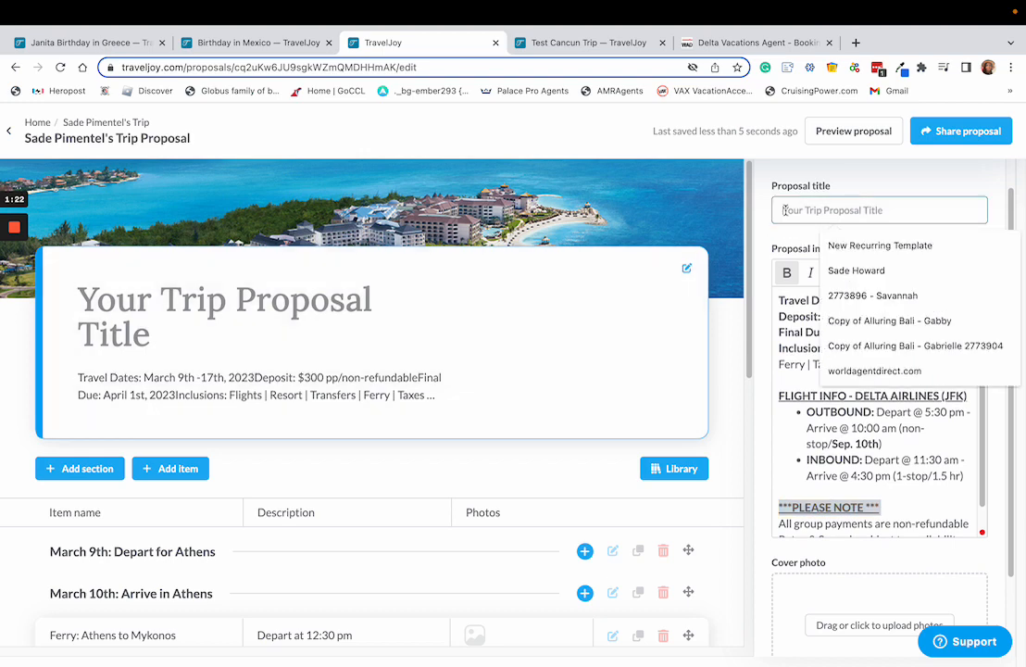
{"action": "type", "text": "Guress"}
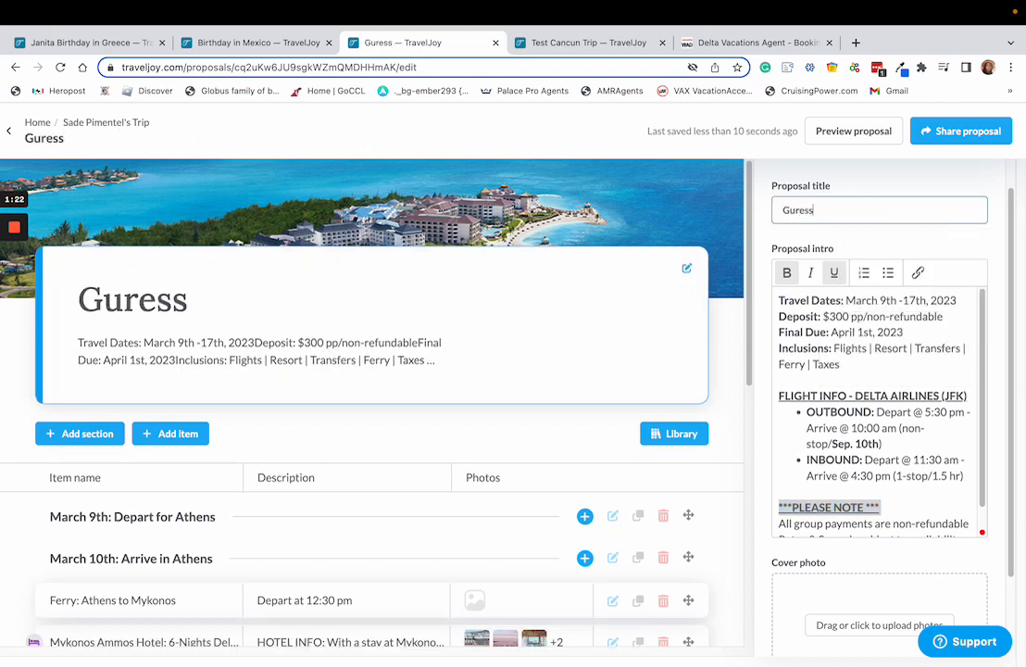
{"action": "key", "text": "BackSpace"}
{"action": "key", "text": "BackSpace"}
{"action": "key", "text": "BackSpace"}
{"action": "key", "text": "BackSpace"}
{"action": "key", "text": "BackSpace"}
{"action": "type", "text": "res"}
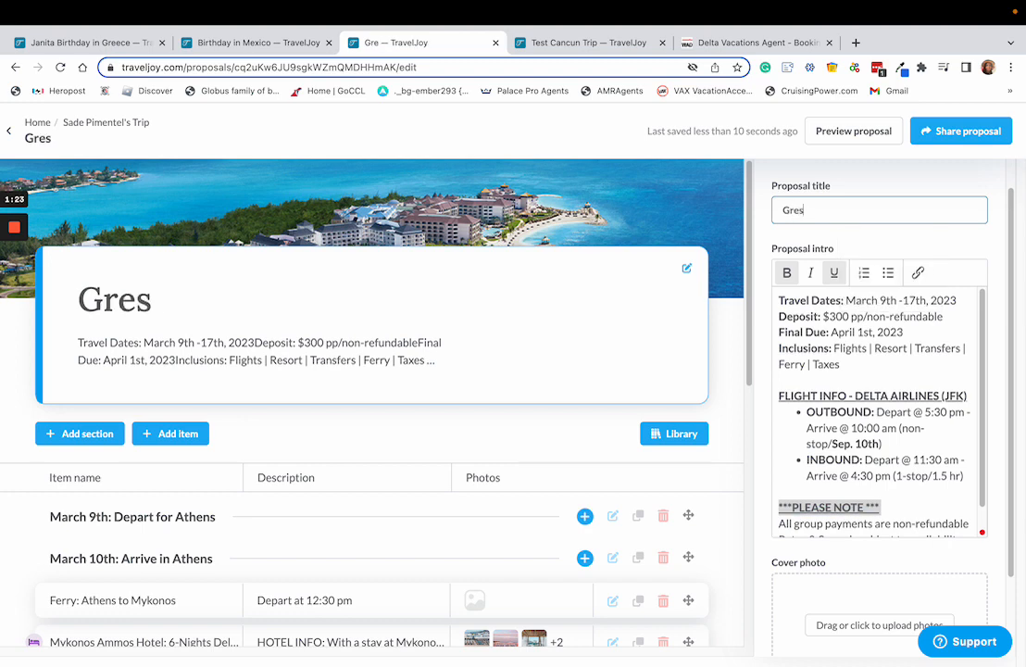
{"action": "key", "text": "BackSpace"}
{"action": "type", "text": "ece"}
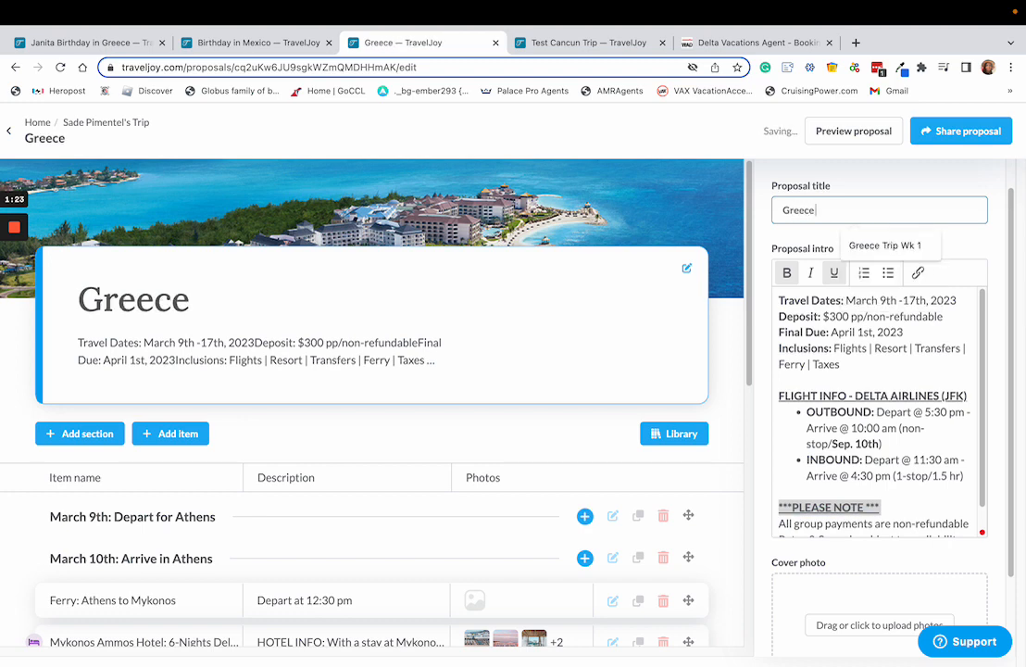
{"action": "type", "text": " Adventure"}
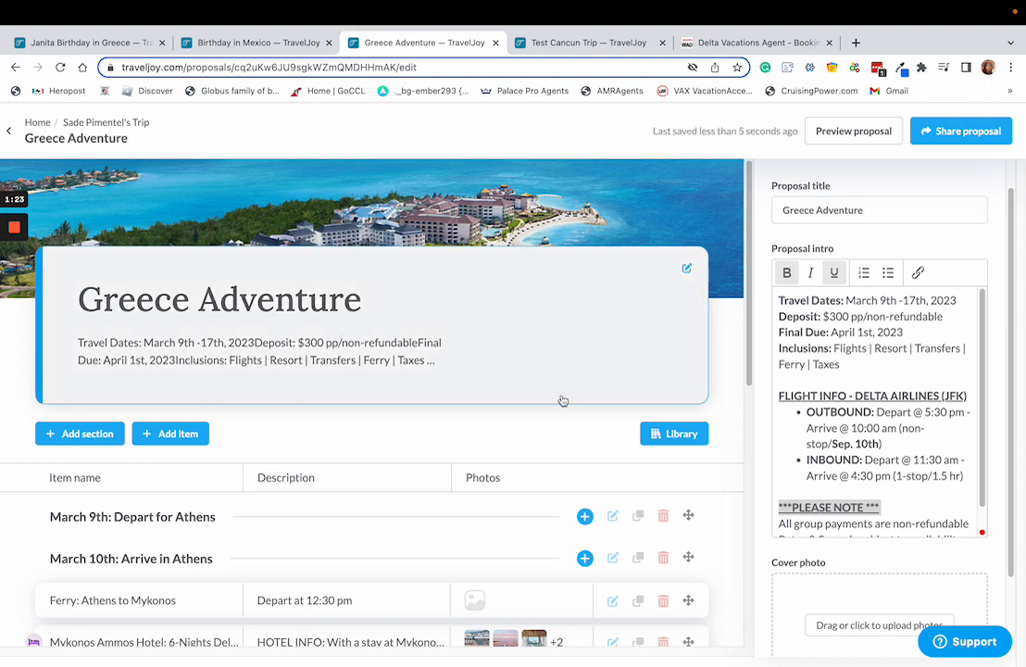
Preview the proposal and review its intro text and the day-by-day Trip Overview.
{"action": "scroll", "coordinate": [562, 401], "scroll_direction": "down", "scroll_amount": 5}
{"action": "scroll", "coordinate": [586, 469], "scroll_direction": "down", "scroll_amount": 2}
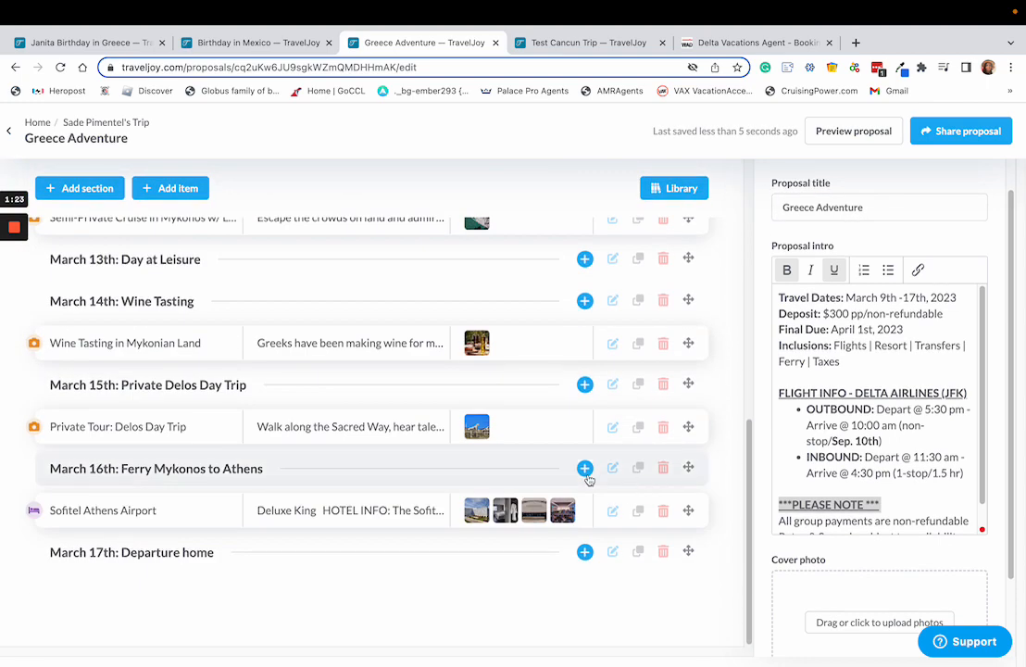
{"action": "scroll", "coordinate": [586, 469], "scroll_direction": "up", "scroll_amount": 4}
{"action": "left_click", "coordinate": [854, 132]}
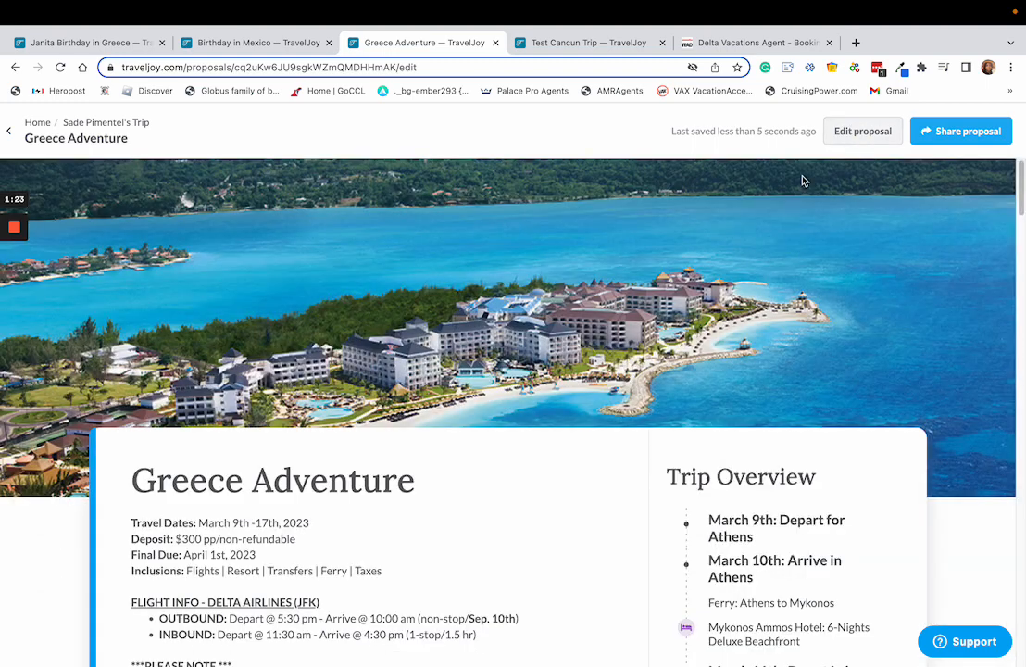
{"action": "scroll", "coordinate": [592, 278], "scroll_direction": "down", "scroll_amount": 3}
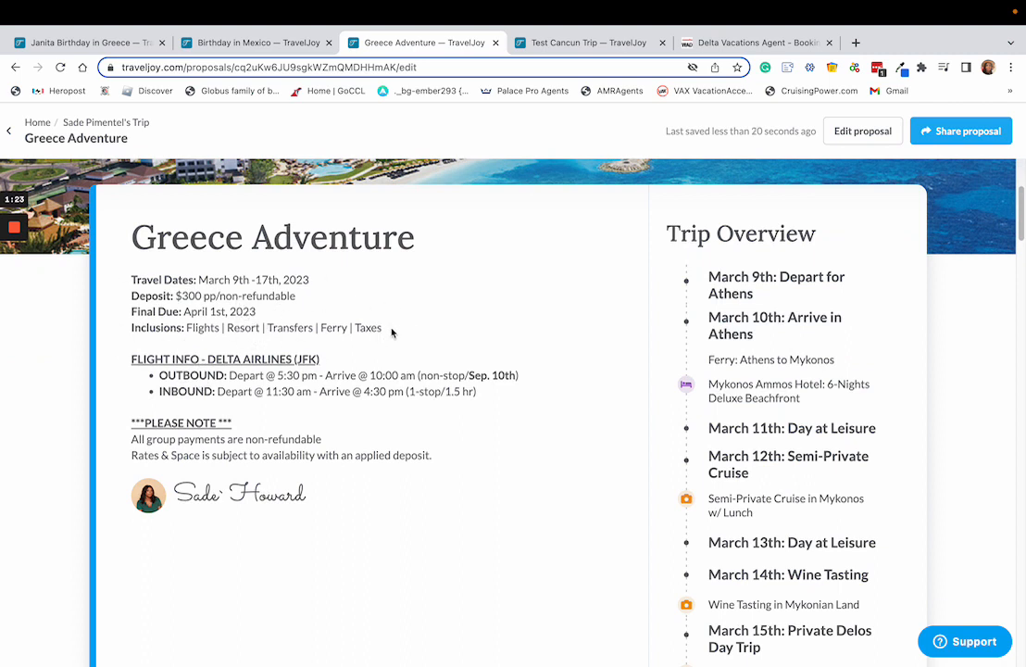
{"action": "left_click_drag", "start_coordinate": [392, 332], "coordinate": [119, 287]}
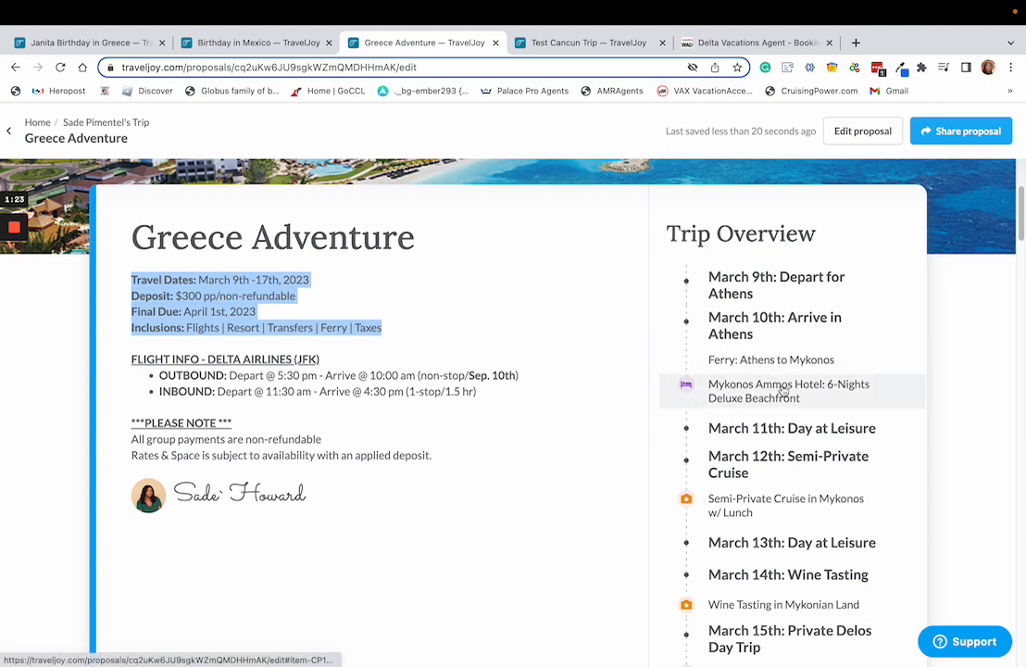
{"action": "scroll", "coordinate": [783, 306], "scroll_direction": "down", "scroll_amount": 1}
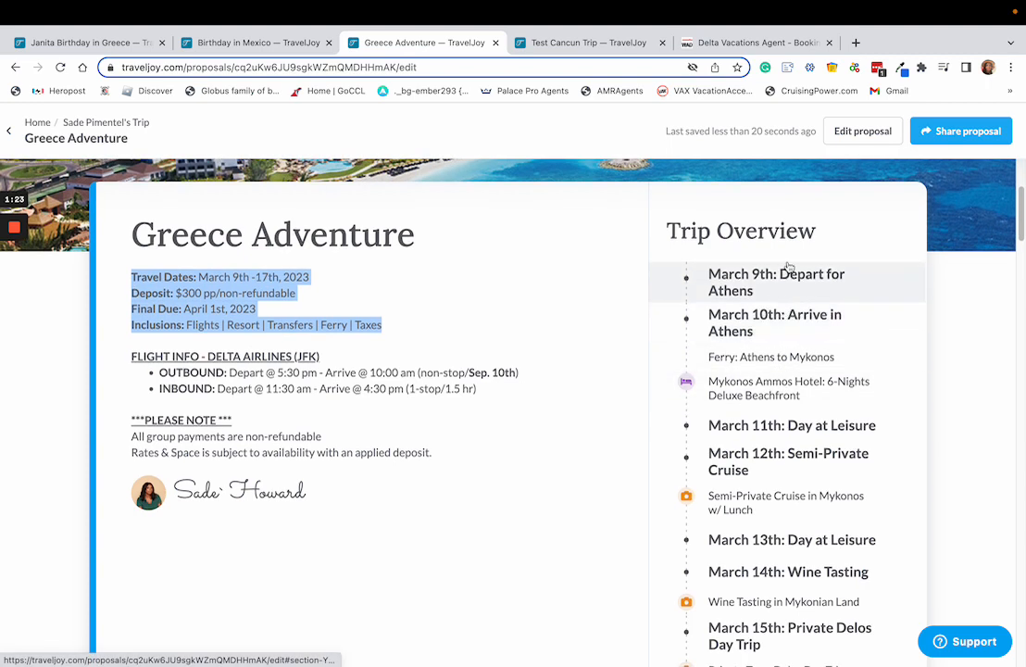
{"action": "scroll", "coordinate": [778, 310], "scroll_direction": "down", "scroll_amount": 5}
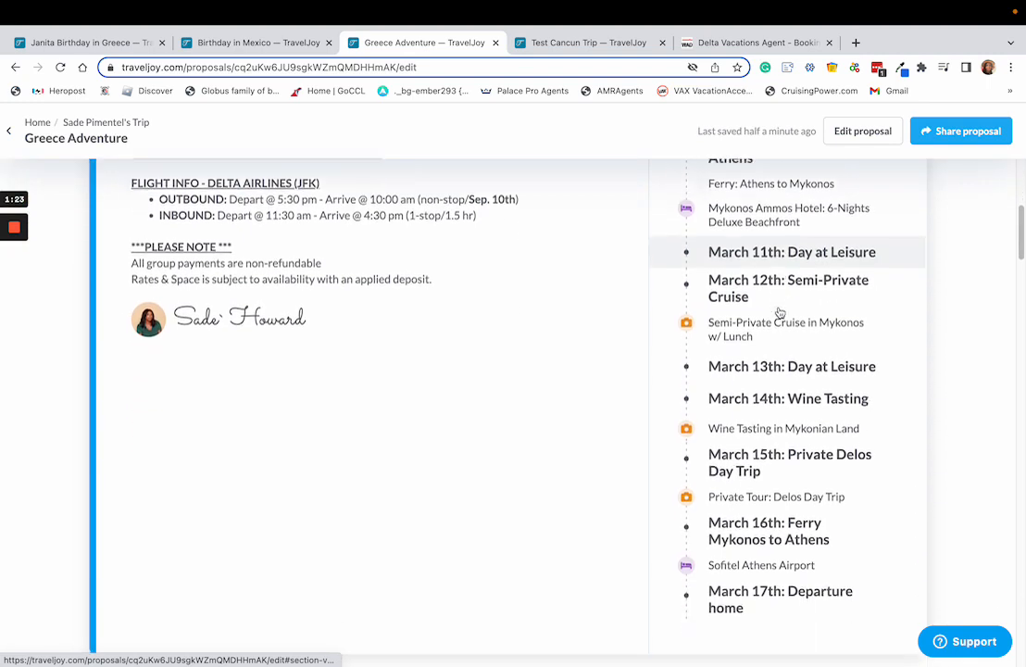
{"action": "scroll", "coordinate": [778, 311], "scroll_direction": "up", "scroll_amount": 5}
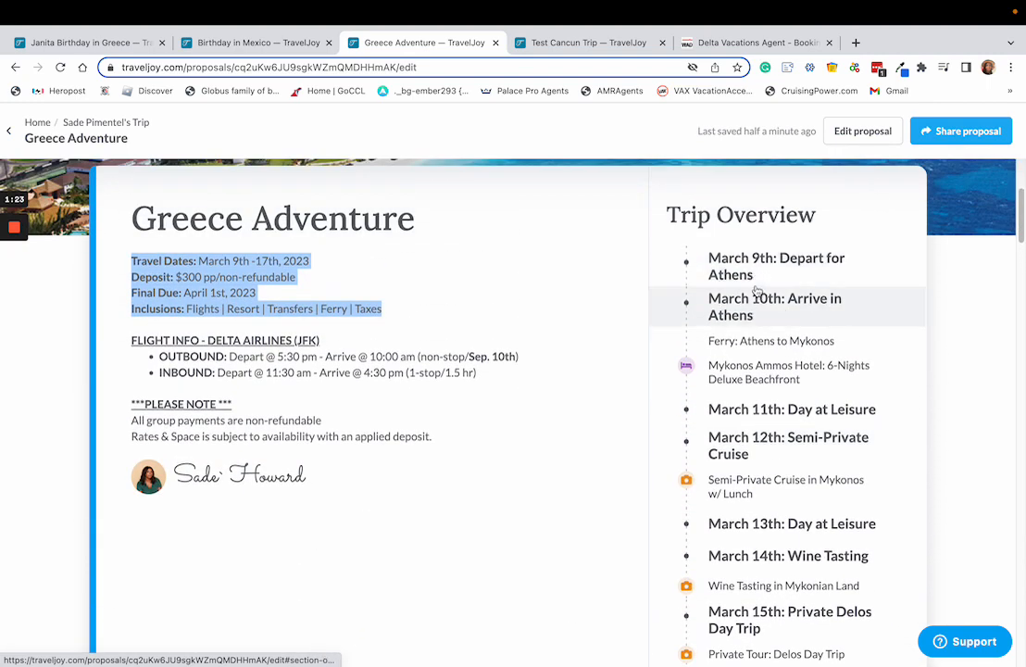
Jump from the Trip Overview to the Mykonos Ammos Hotel details, review them, and recheck the overview's listed days.
{"action": "left_click", "coordinate": [747, 378]}
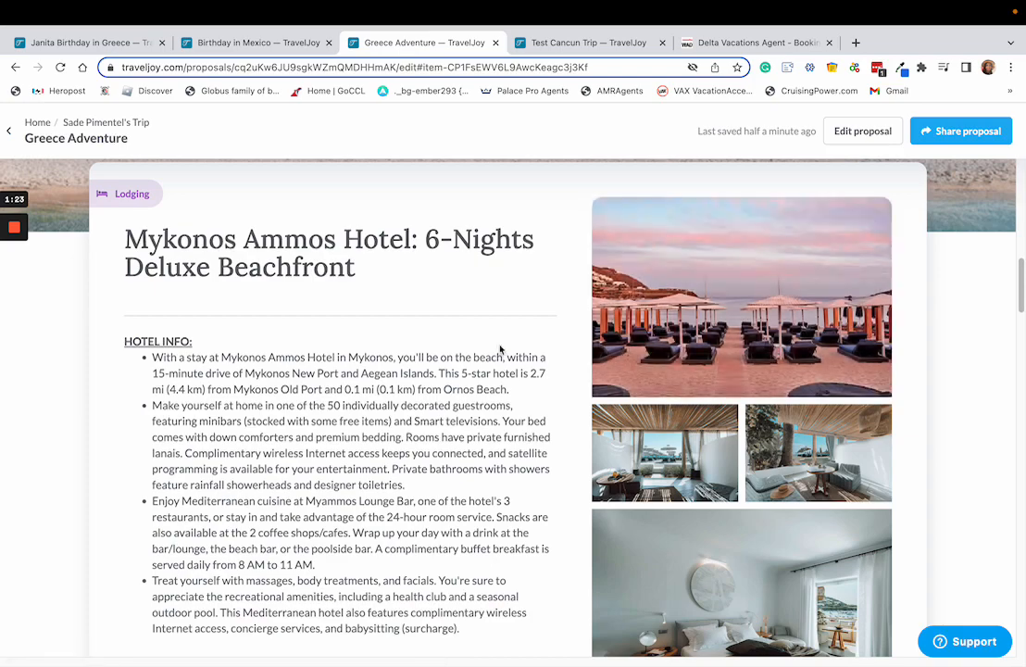
{"action": "scroll", "coordinate": [556, 426], "scroll_direction": "down", "scroll_amount": 5}
{"action": "scroll", "coordinate": [569, 425], "scroll_direction": "up", "scroll_amount": 8}
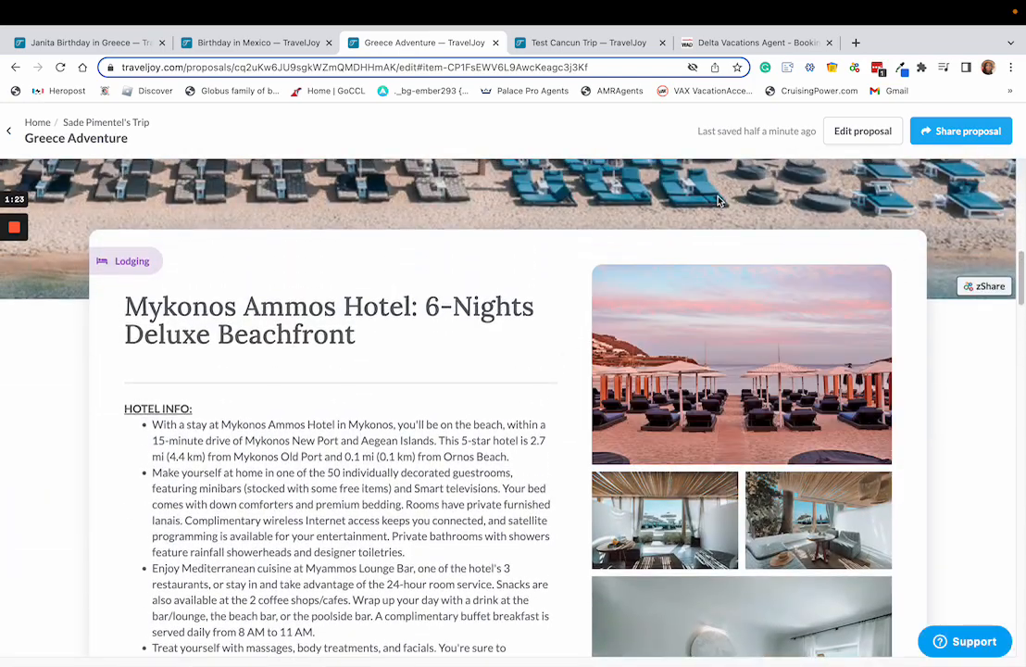
{"action": "scroll", "coordinate": [616, 285], "scroll_direction": "up", "scroll_amount": 1}
{"action": "scroll", "coordinate": [616, 284], "scroll_direction": "up", "scroll_amount": 15}
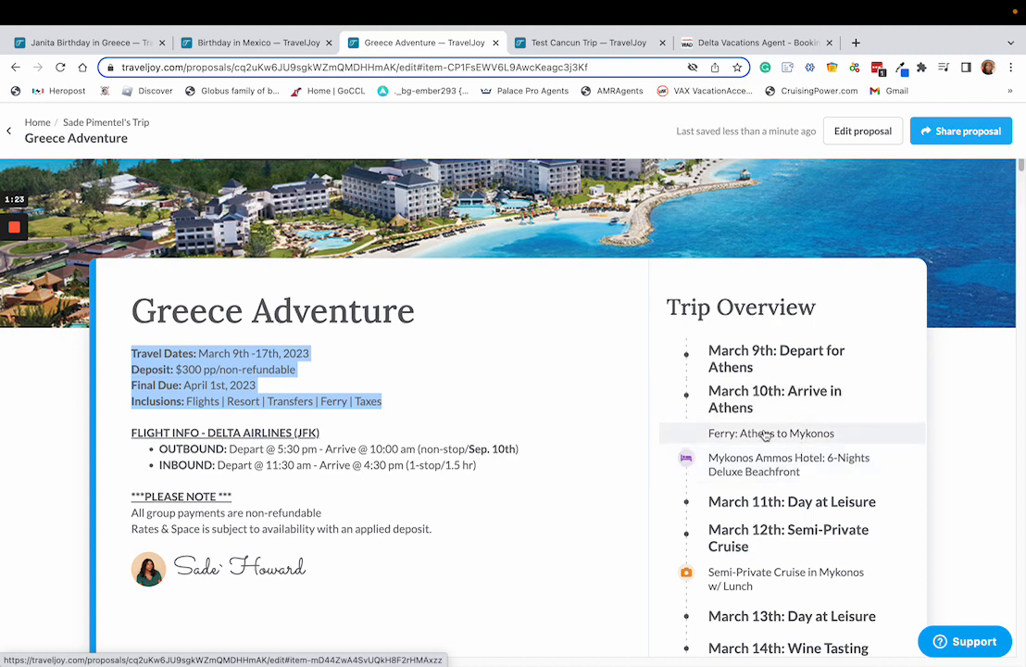
{"action": "scroll", "coordinate": [759, 446], "scroll_direction": "down", "scroll_amount": 1}
{"action": "scroll", "coordinate": [758, 451], "scroll_direction": "down", "scroll_amount": 1}
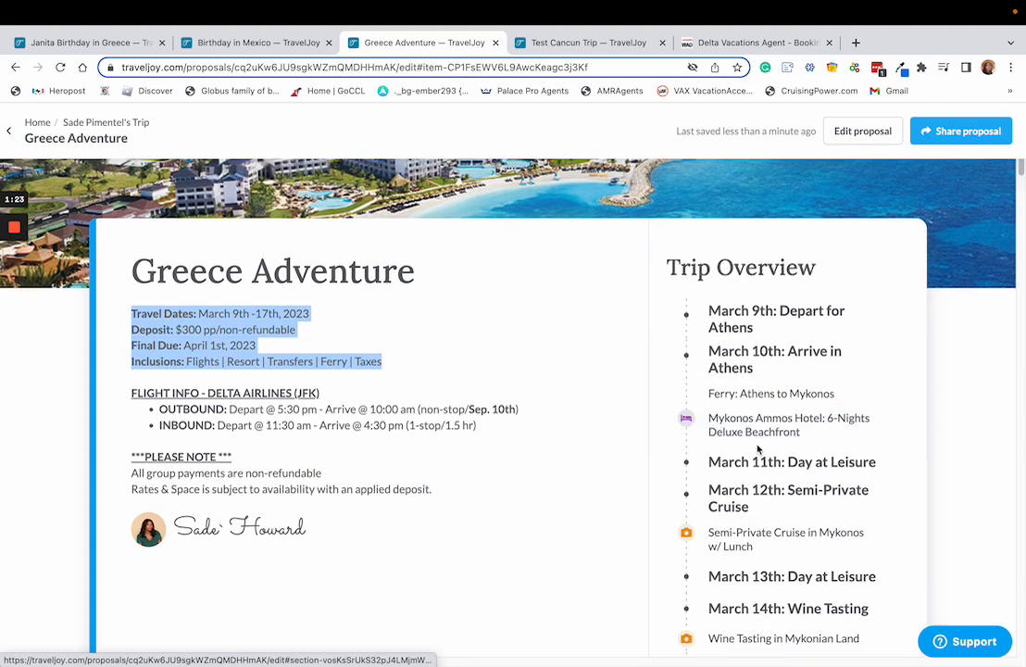
{"action": "scroll", "coordinate": [775, 433], "scroll_direction": "down", "scroll_amount": 5}
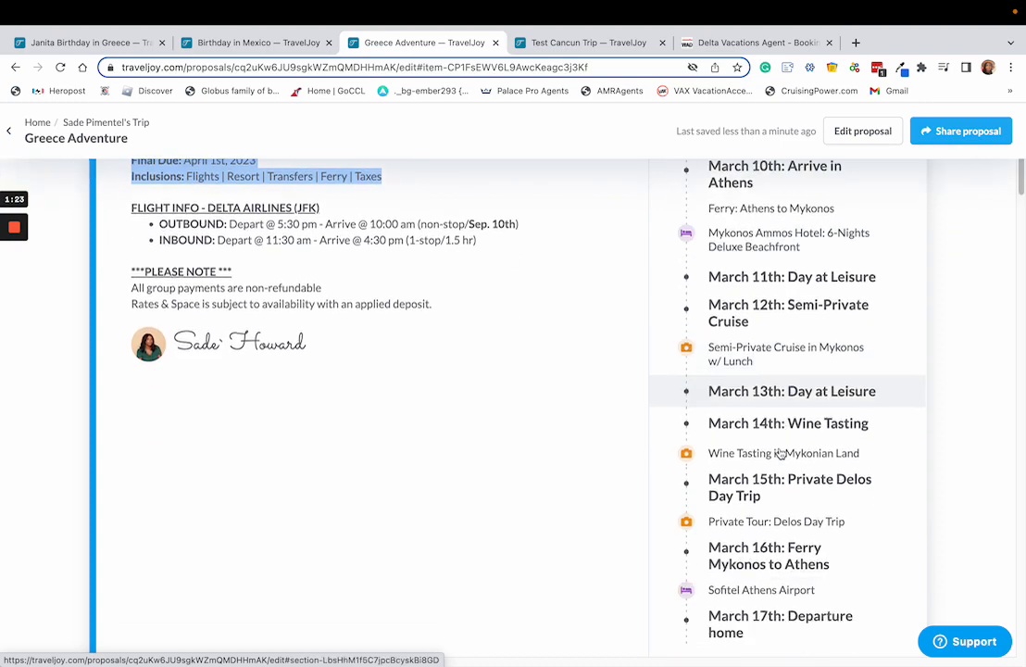
{"action": "scroll", "coordinate": [759, 562], "scroll_direction": "down", "scroll_amount": 1}
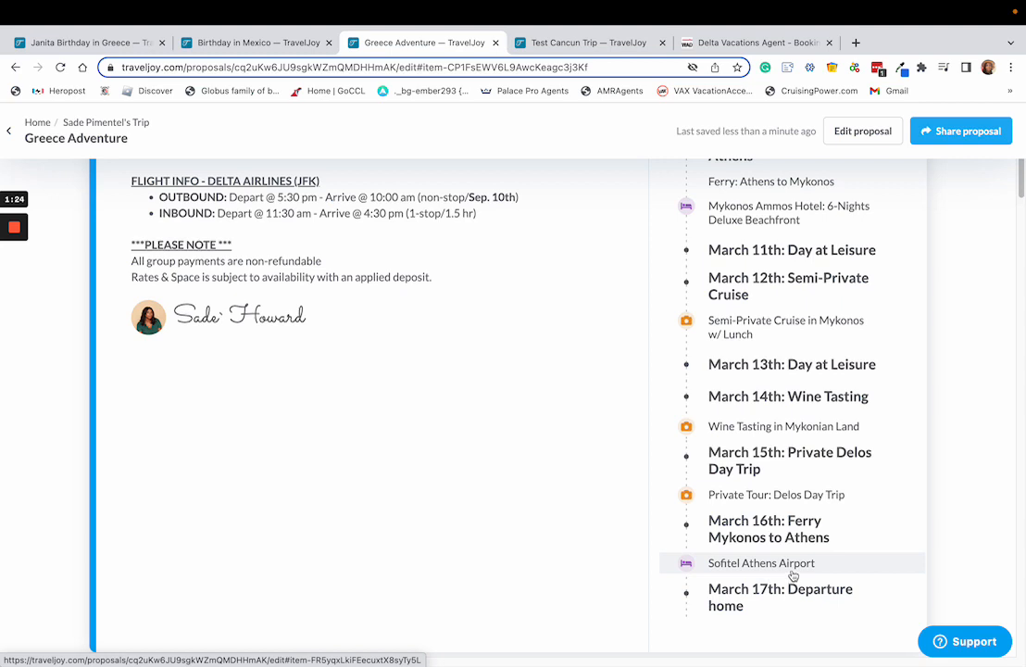
{"action": "scroll", "coordinate": [778, 482], "scroll_direction": "up", "scroll_amount": 2}
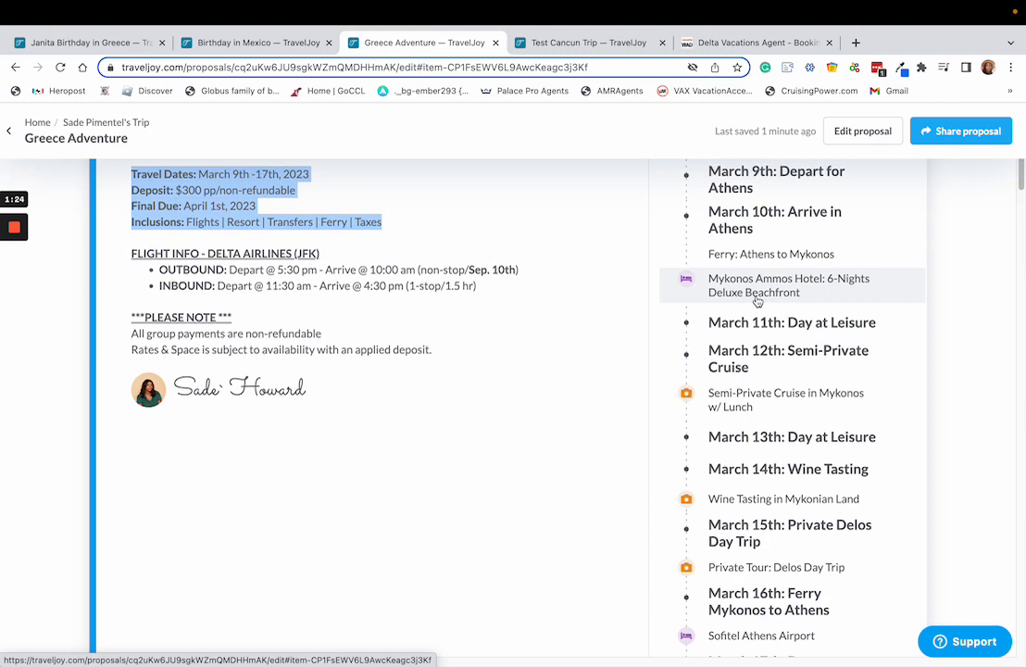
{"action": "scroll", "coordinate": [758, 303], "scroll_direction": "up", "scroll_amount": 5}
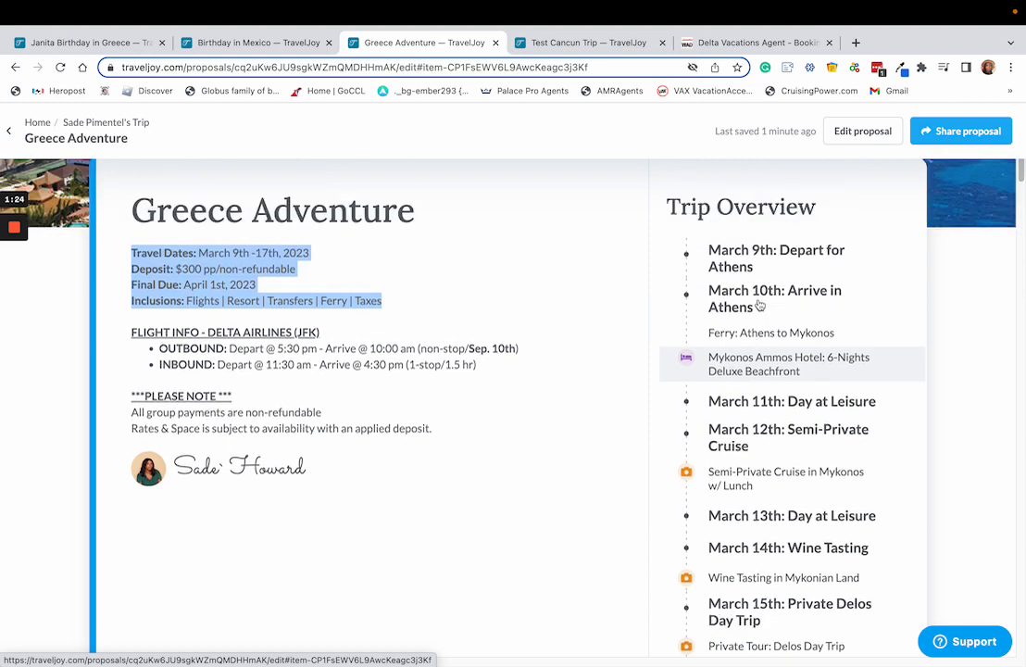
Return to editing the proposal and prefix the Mykonos Ammos Hotel item's name with "Option 1:".
{"action": "left_click", "coordinate": [860, 131]}
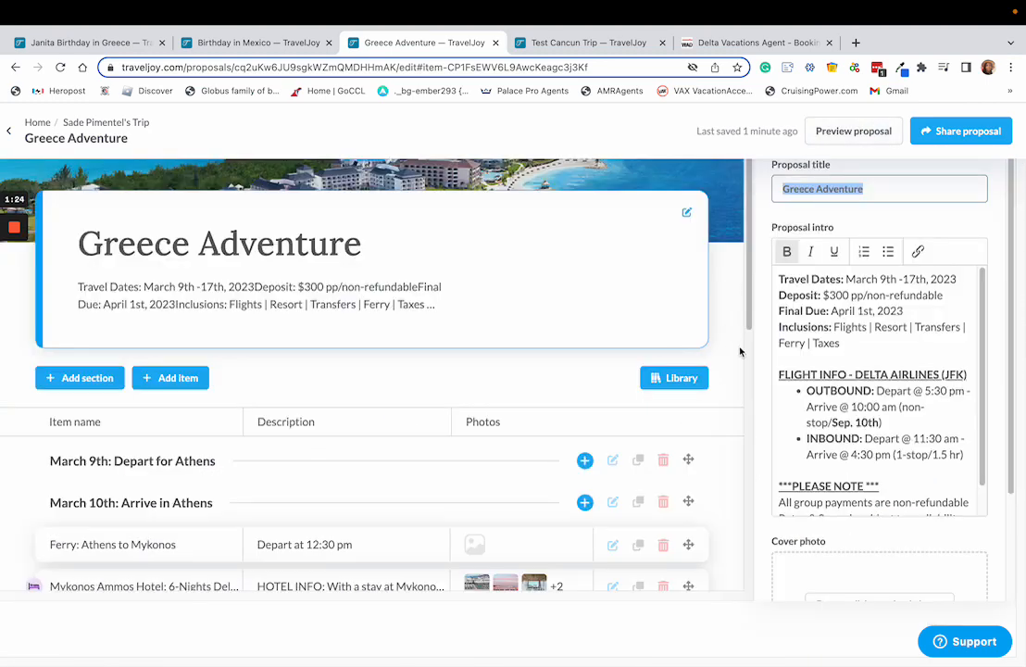
{"action": "scroll", "coordinate": [400, 426], "scroll_direction": "down", "scroll_amount": 3}
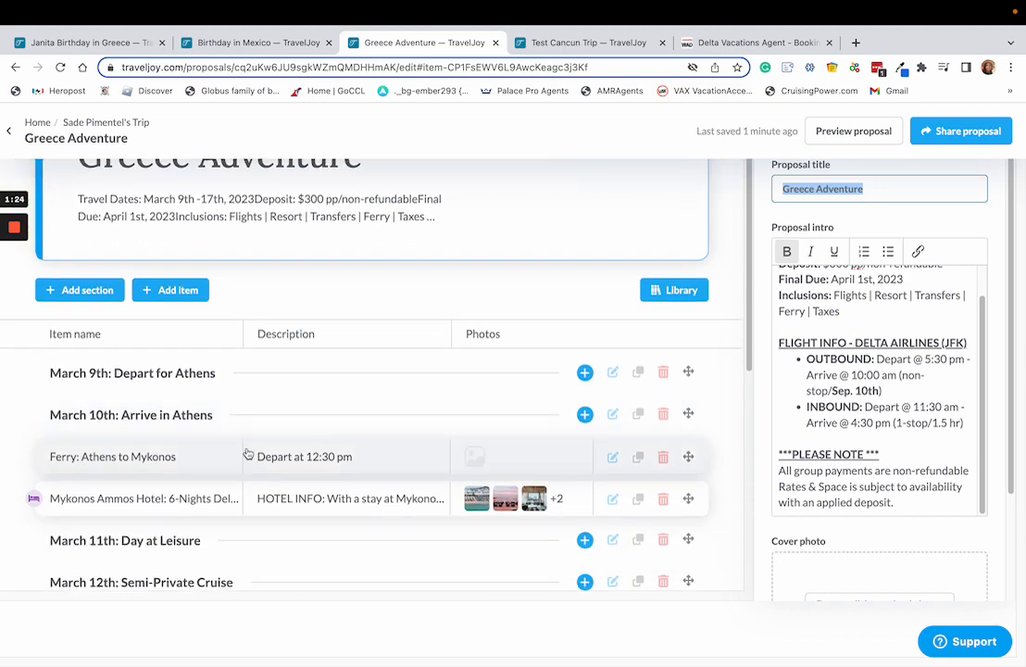
{"action": "left_click", "coordinate": [294, 431]}
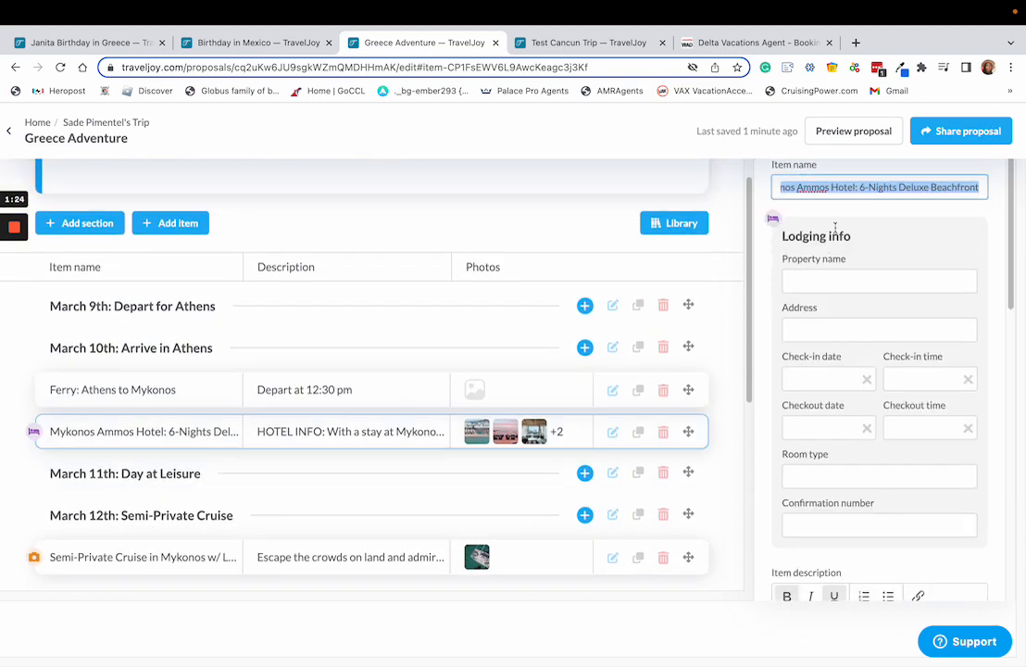
{"action": "key", "text": "Left"}
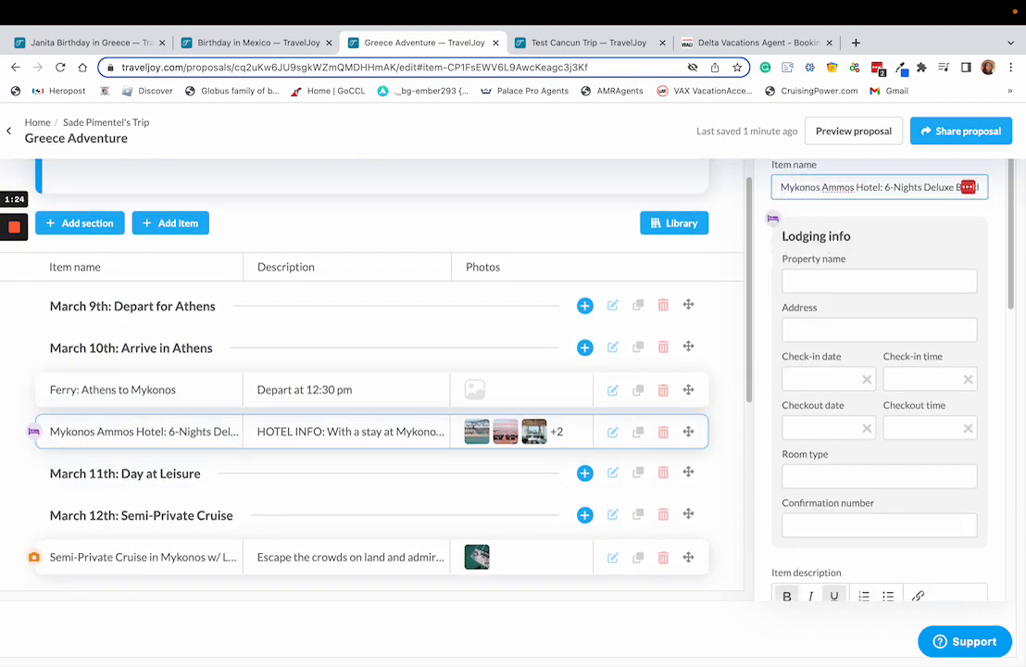
{"action": "type", "text": "Option1"}
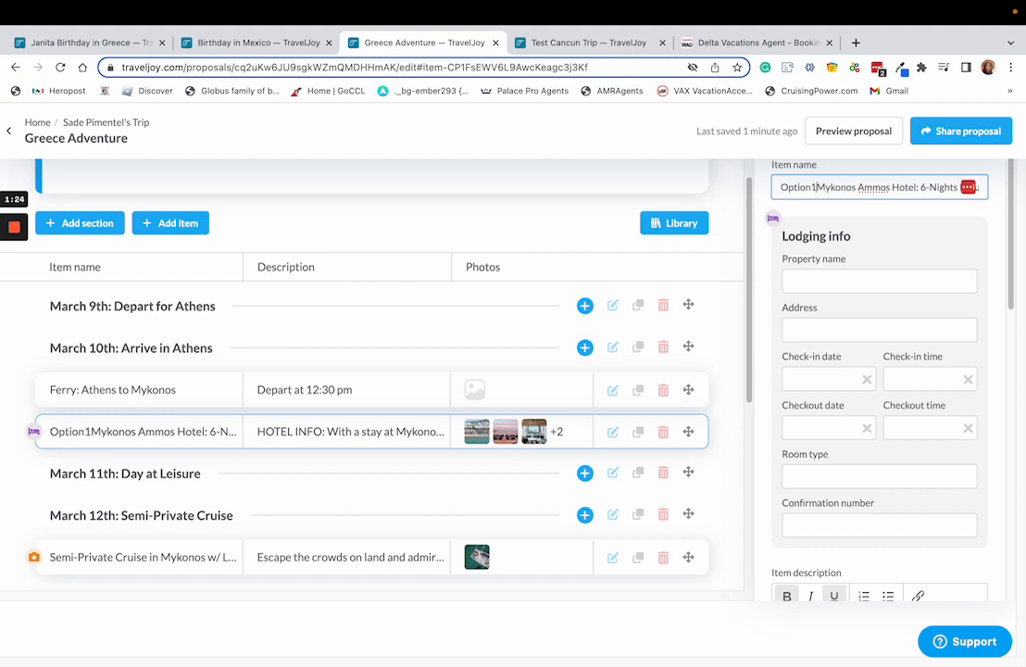
{"action": "key", "text": "BackSpace"}
{"action": "type", "text": "1:"}
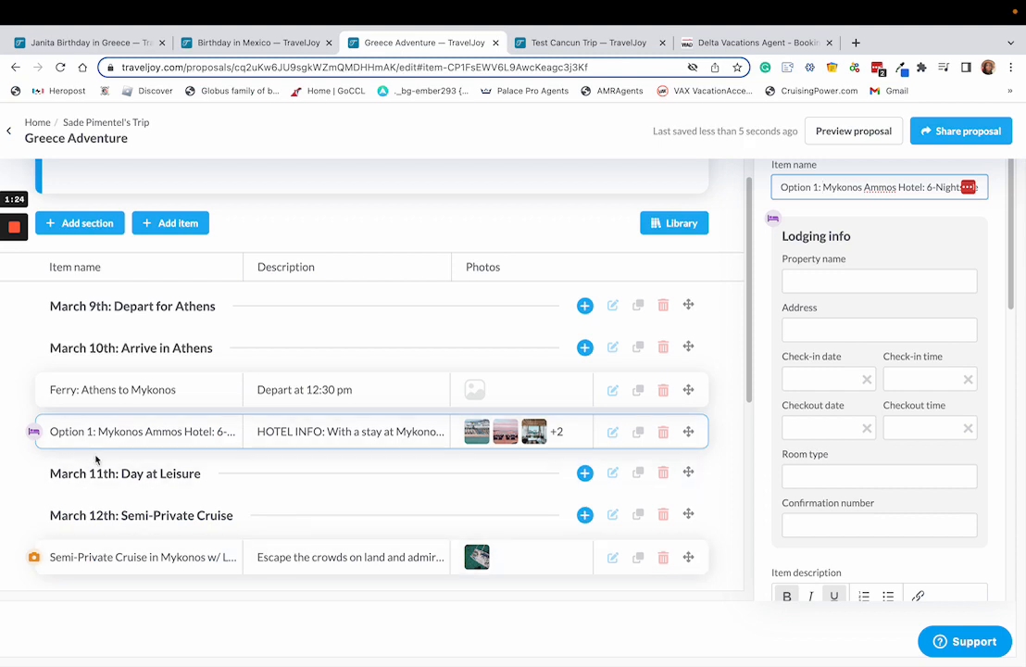
Add a lodging item directly below the Option 1 hotel under March 10th and name it "Option 2:".
{"action": "left_click", "coordinate": [150, 221]}
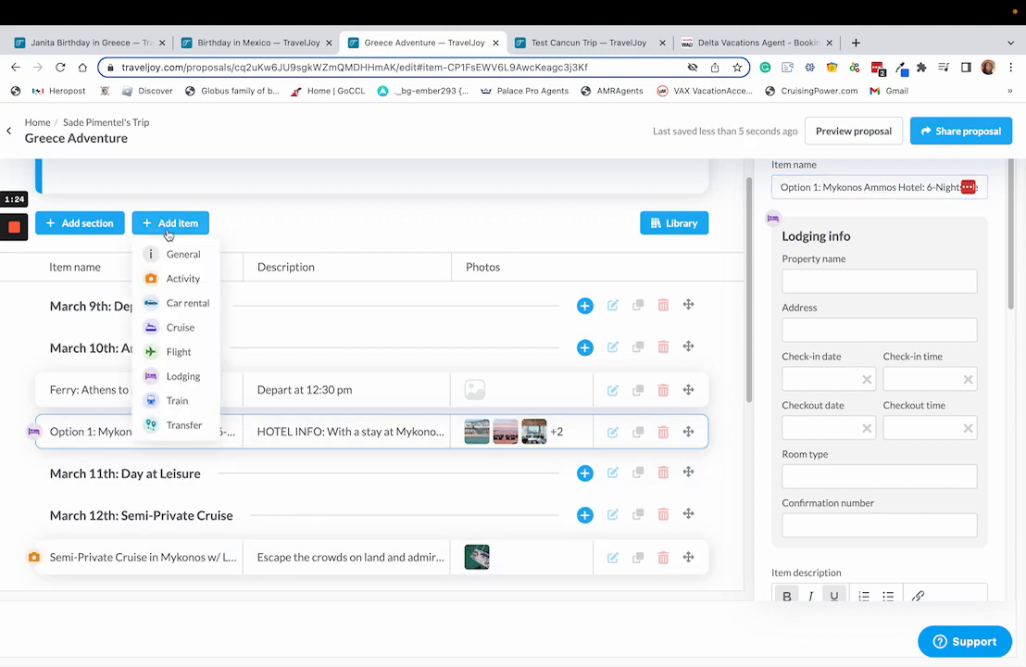
{"action": "left_click", "coordinate": [176, 376]}
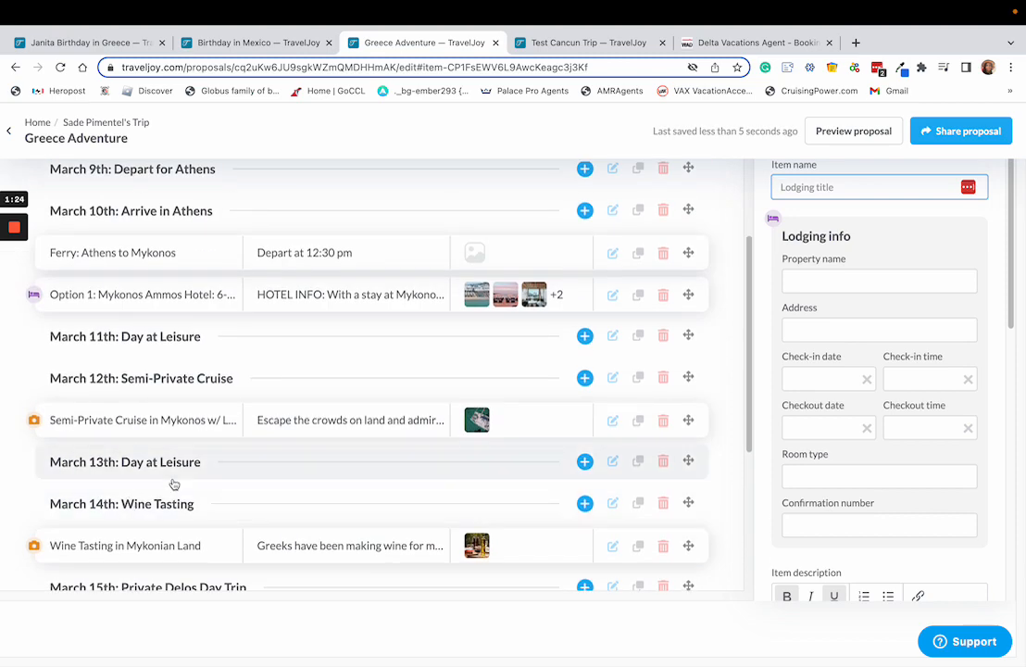
{"action": "left_click_drag", "start_coordinate": [82, 501], "coordinate": [83, 314]}
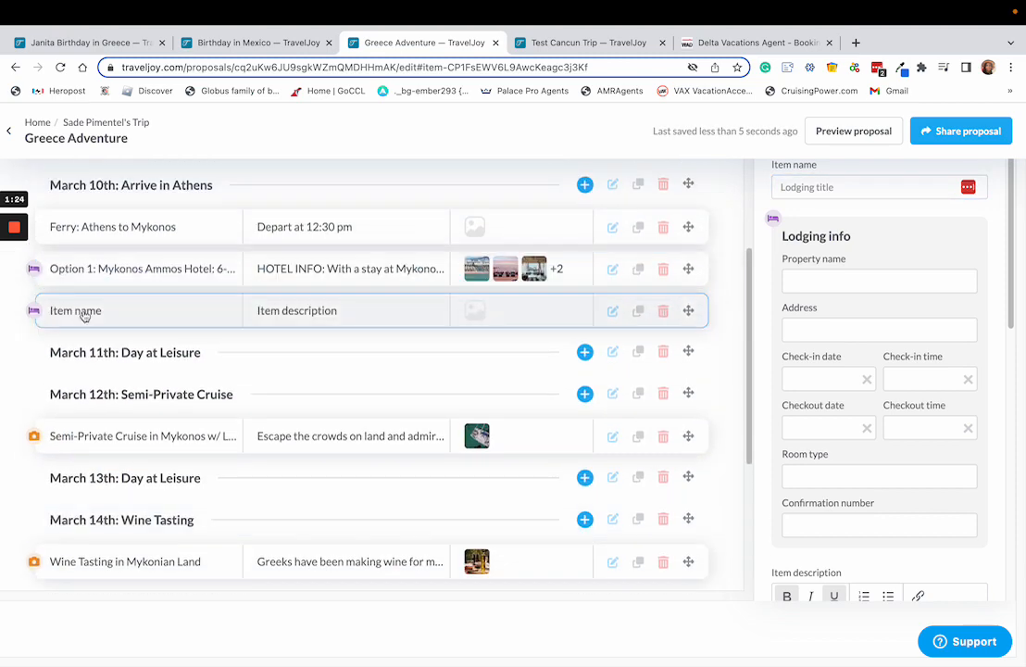
{"action": "left_click", "coordinate": [803, 186]}
{"action": "type", "text": "Op"}
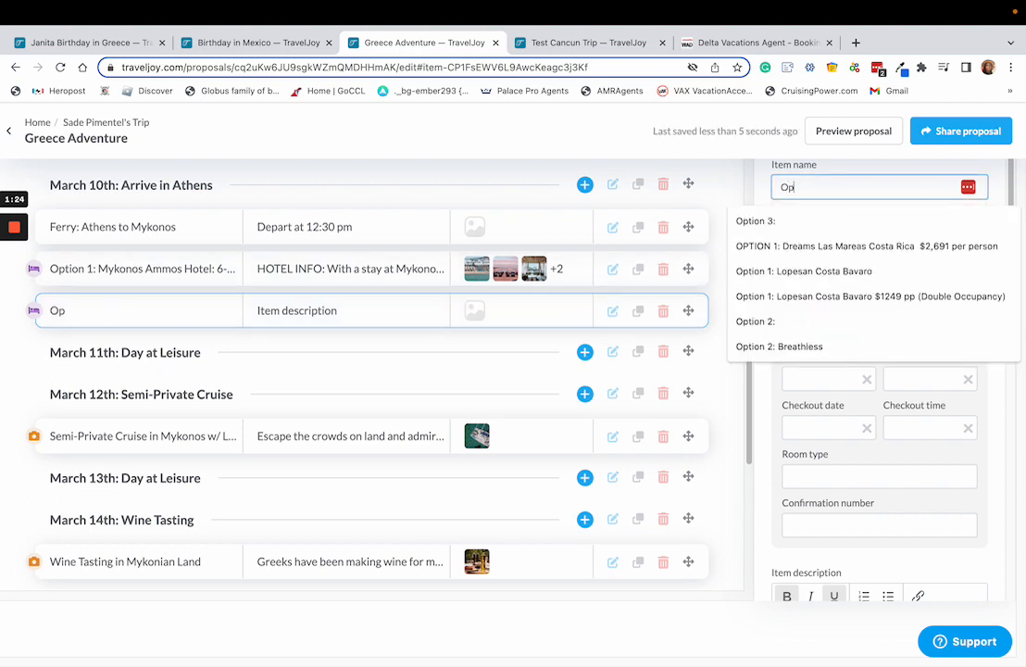
{"action": "type", "text": "tion 2:"}
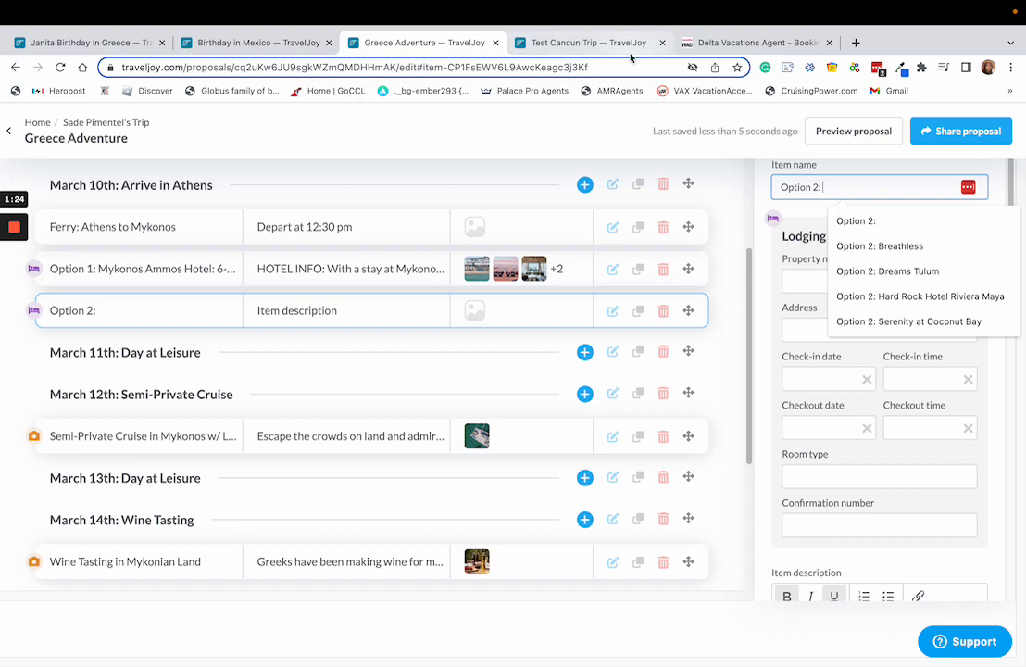
Switch to the Delta Vacations booking site, open the Palladium Hotel's information from the Mykonos hotel list, and copy the hotel name.
{"action": "left_click", "coordinate": [755, 42]}
{"action": "scroll", "coordinate": [378, 345], "scroll_direction": "down", "scroll_amount": 8}
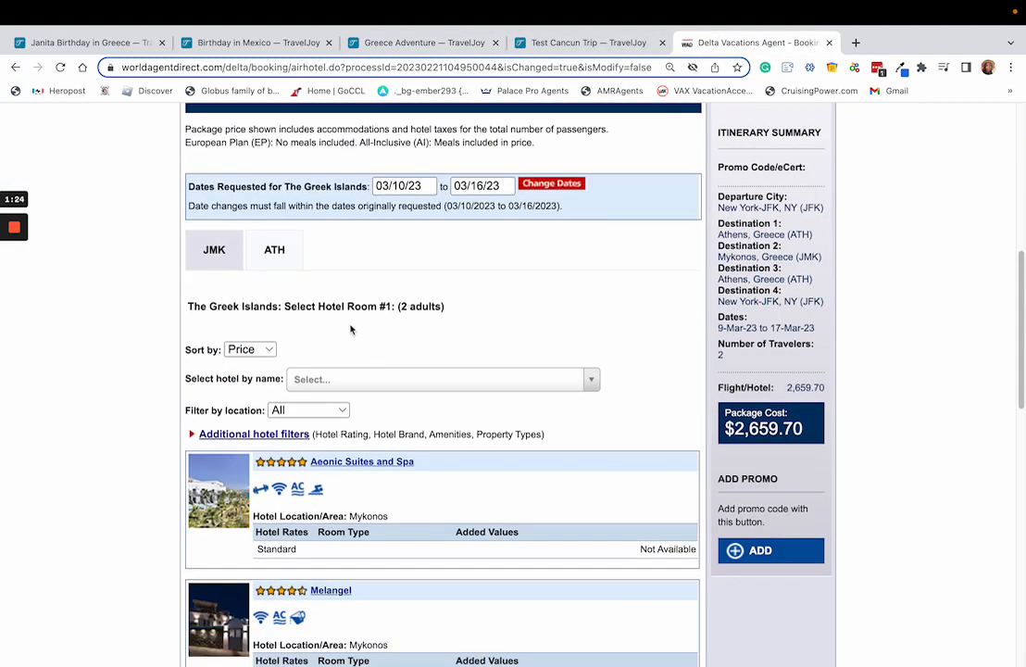
{"action": "scroll", "coordinate": [350, 421], "scroll_direction": "down", "scroll_amount": 3}
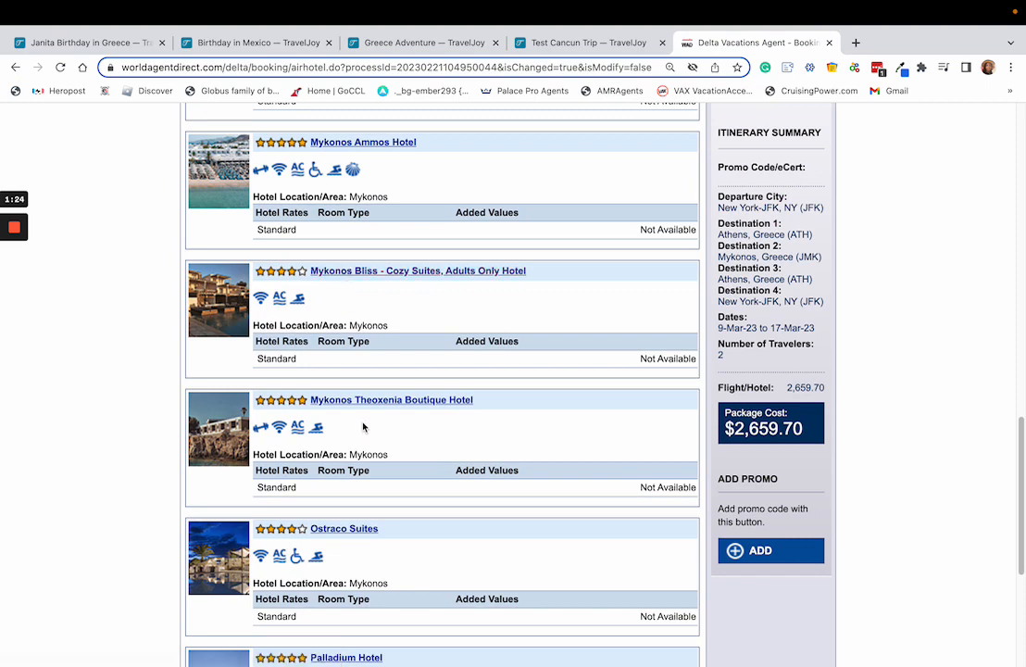
{"action": "scroll", "coordinate": [363, 412], "scroll_direction": "down", "scroll_amount": 3}
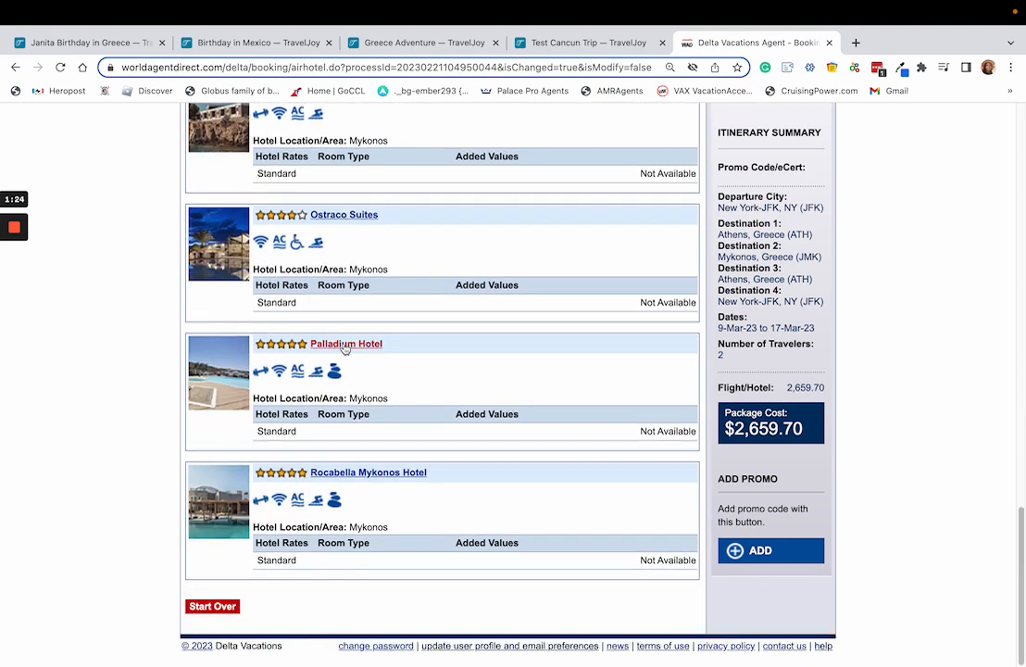
{"action": "left_click", "coordinate": [344, 344]}
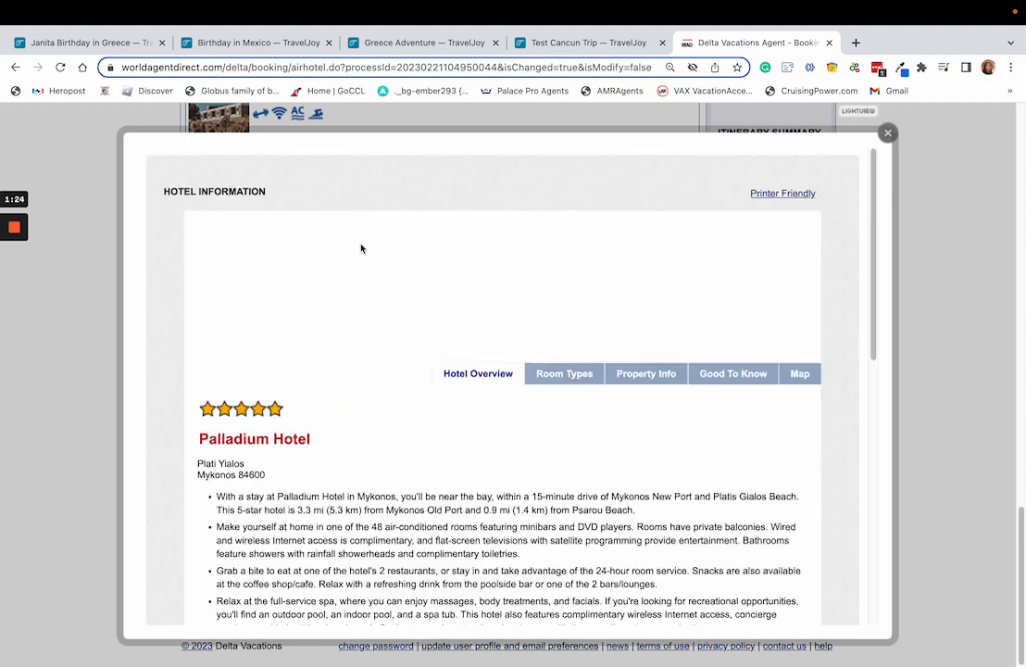
{"action": "left_click_drag", "start_coordinate": [313, 440], "coordinate": [221, 439]}
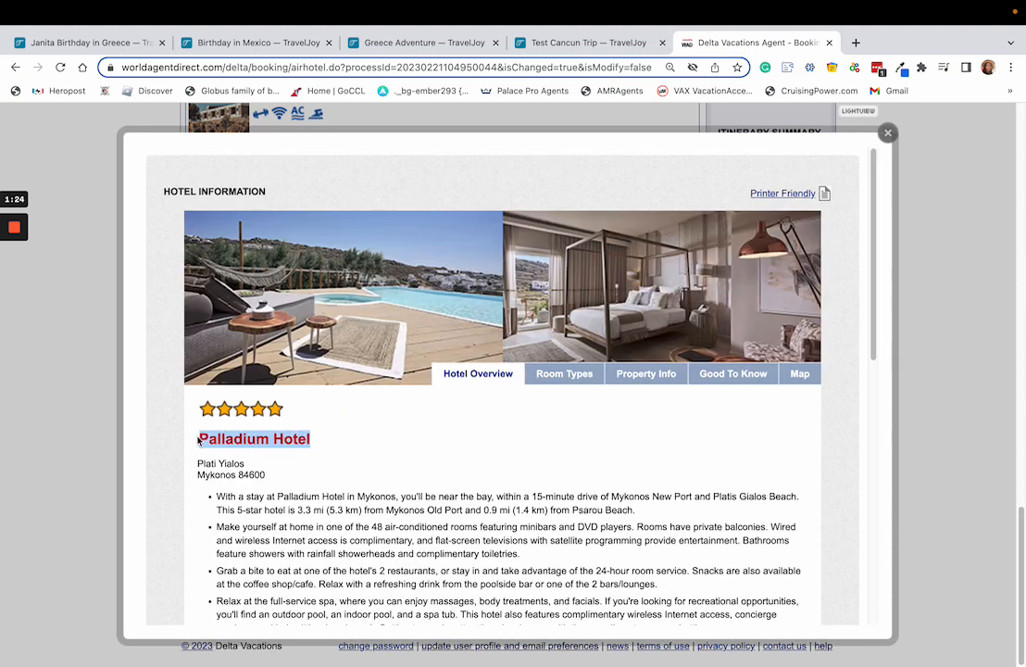
Close the Test Cancun Trip proposal and complete the second hotel's item name in Greece Adventure as "Option 2: Palladium Hotel 6-Nights".
{"action": "left_click", "coordinate": [585, 41]}
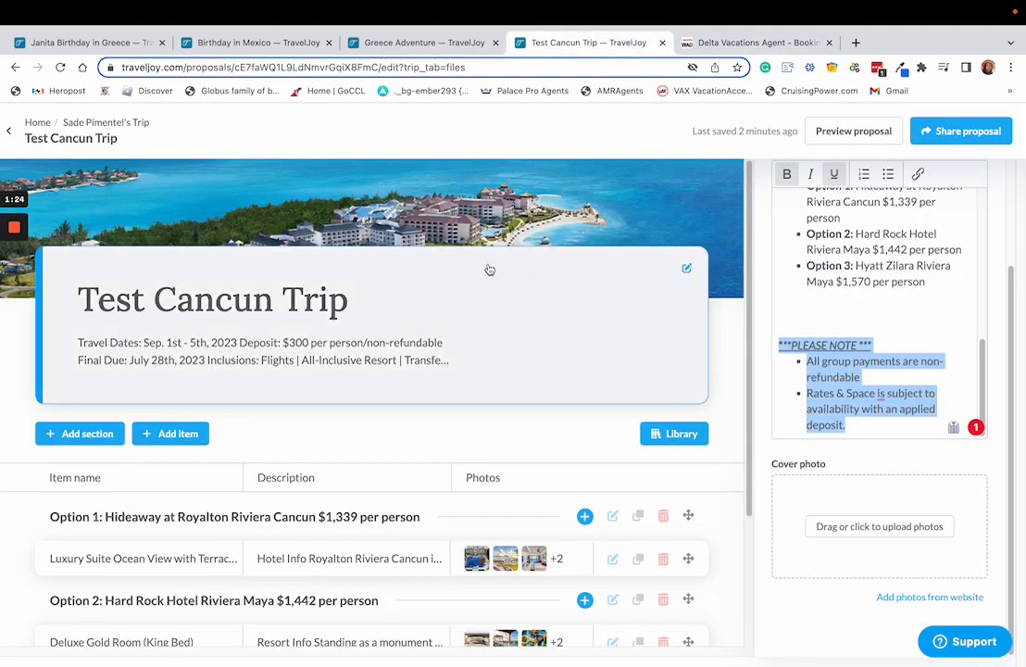
{"action": "middle_click", "coordinate": [613, 47]}
{"action": "left_click", "coordinate": [445, 43]}
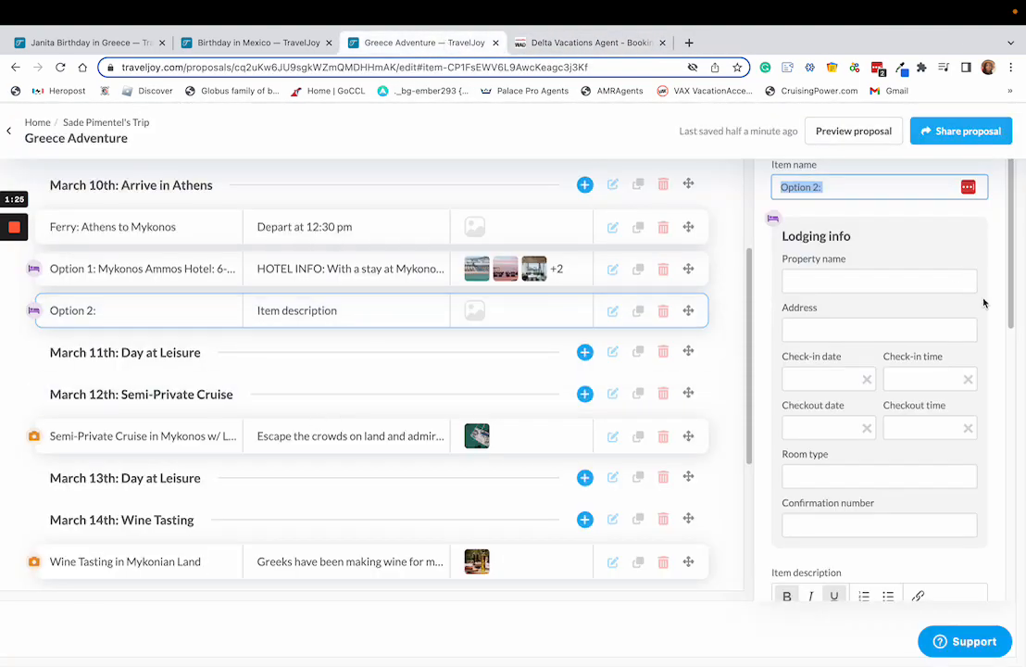
{"action": "left_click", "coordinate": [872, 186]}
{"action": "type", "text": "Palladium Hotel"}
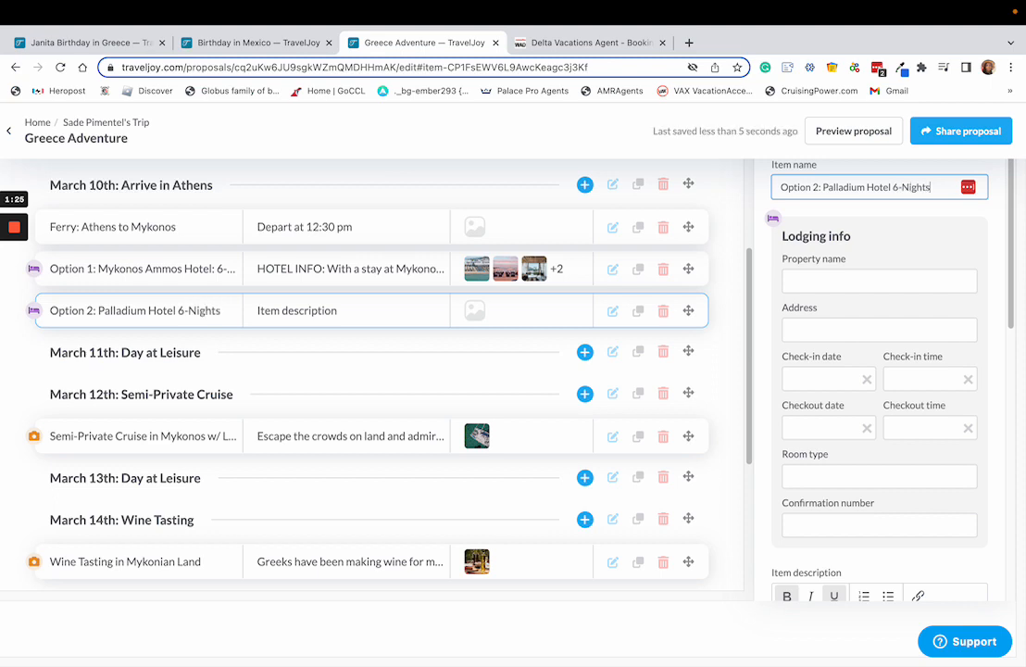
{"action": "left_click", "coordinate": [228, 278]}
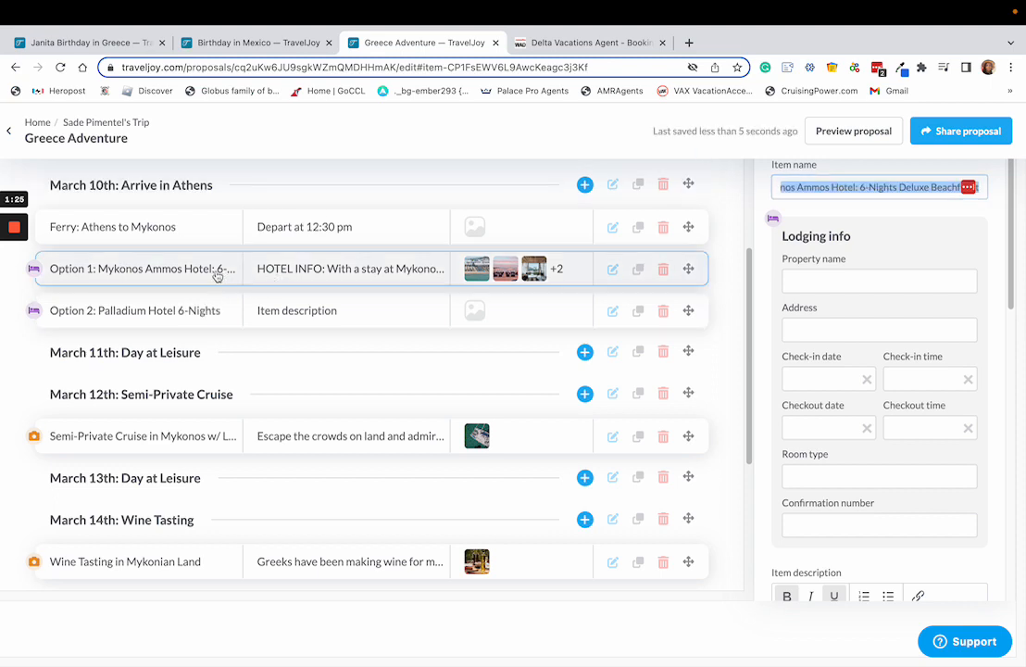
{"action": "left_click", "coordinate": [236, 315]}
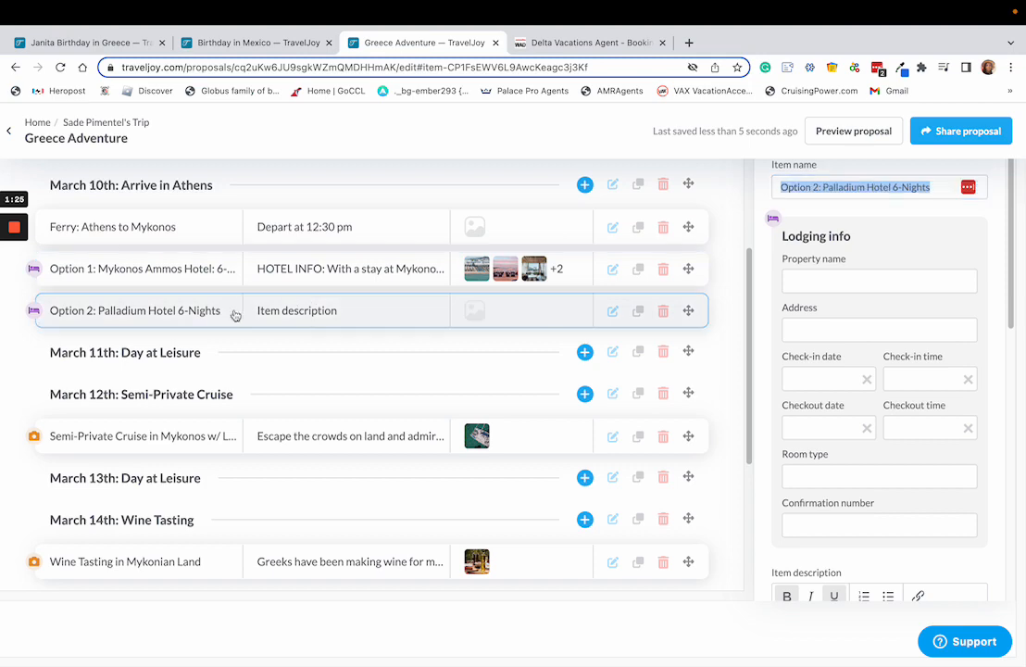
Search the web for "palladium hotel mykonos" and open the Palladium Boutique Hotel's official website.
{"action": "left_click", "coordinate": [689, 42]}
{"action": "type", "text": "Palladium Hotel"}
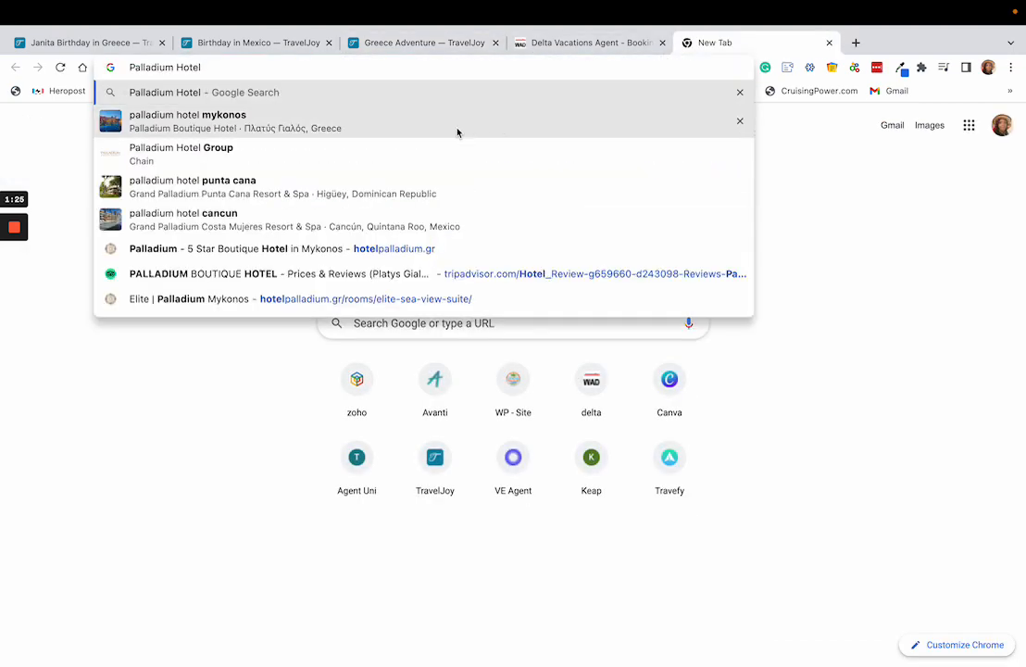
{"action": "left_click", "coordinate": [451, 128]}
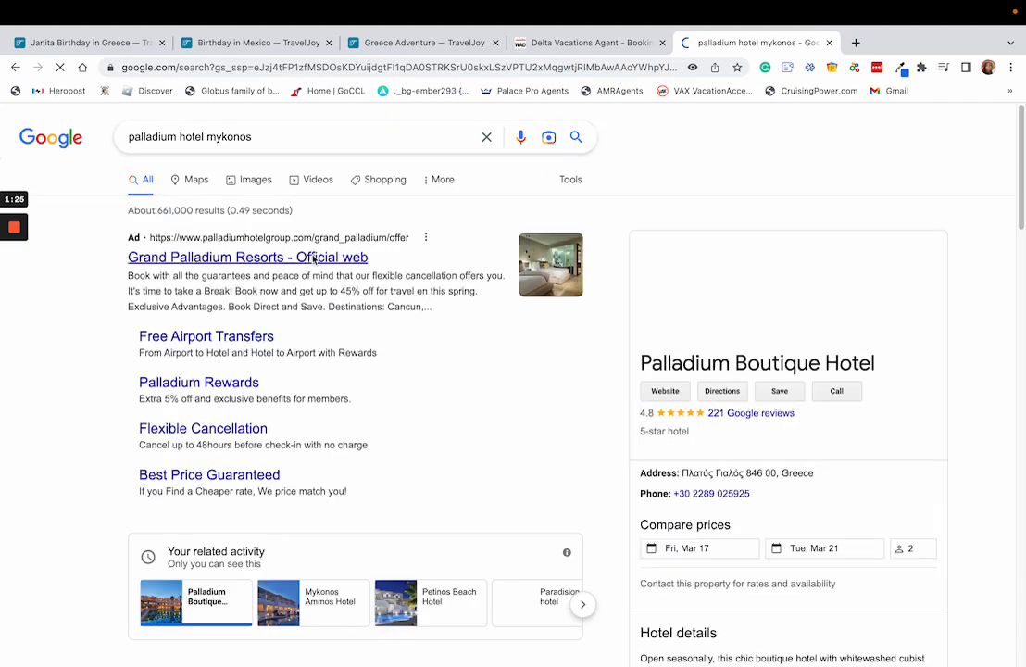
{"action": "scroll", "coordinate": [373, 431], "scroll_direction": "down", "scroll_amount": 5}
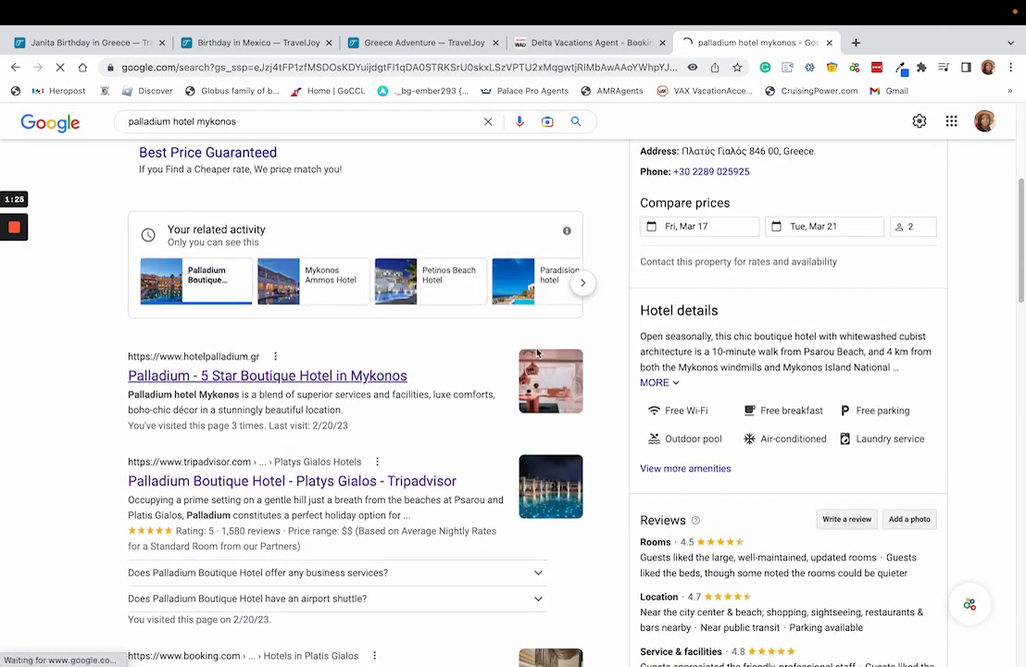
{"action": "scroll", "coordinate": [682, 305], "scroll_direction": "up", "scroll_amount": 3}
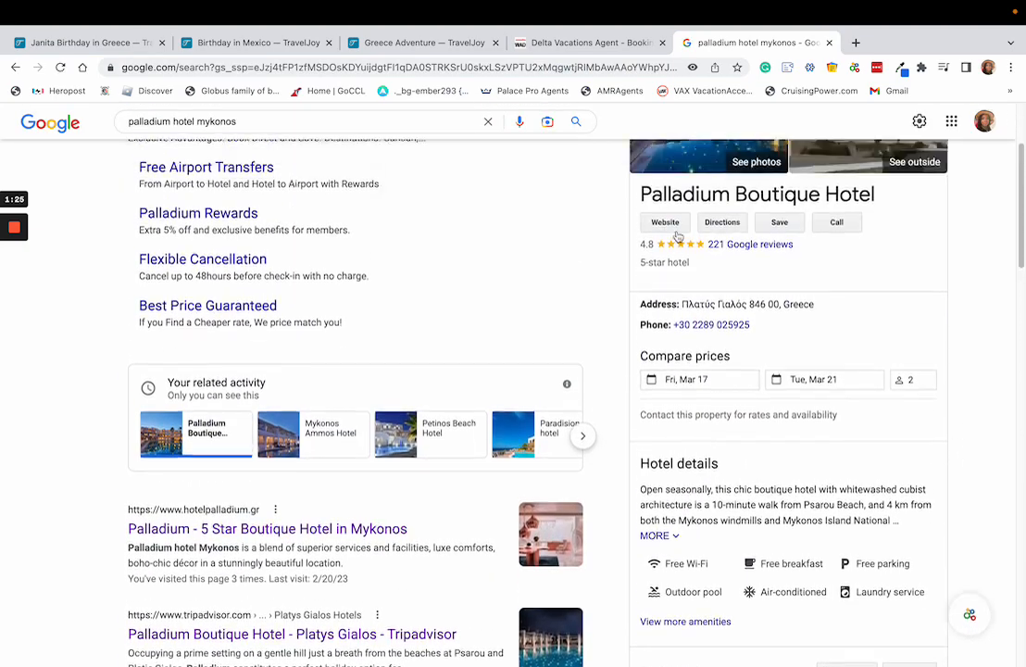
{"action": "left_click", "coordinate": [663, 294]}
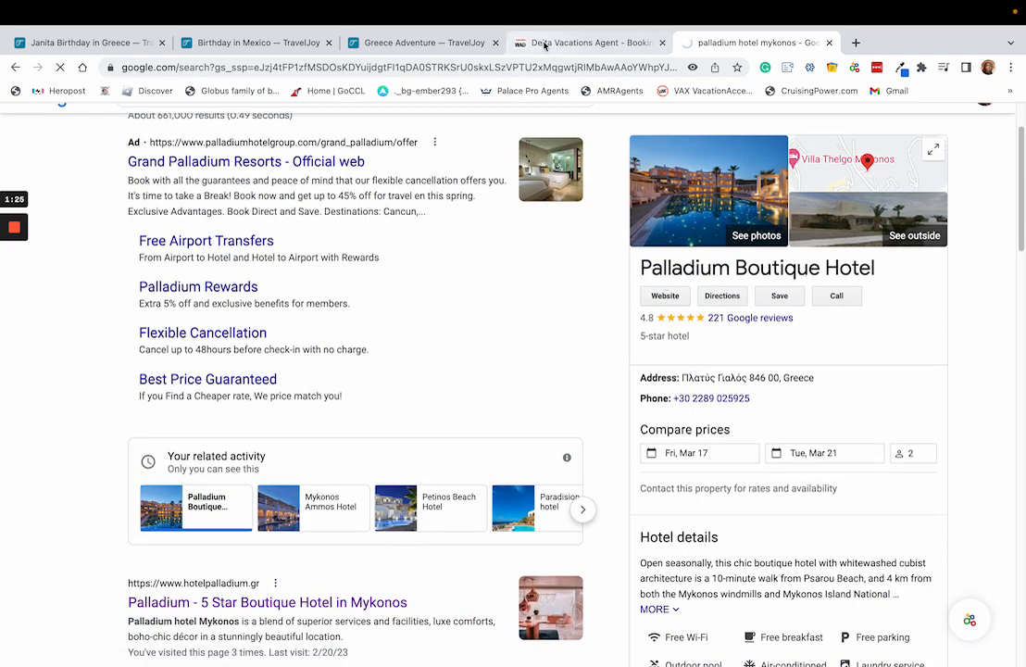
Copy the Palladium Hotel's four overview paragraphs from Delta Vacations into the Option 2 item's description in the Greece Adventure proposal.
{"action": "left_click", "coordinate": [544, 43]}
{"action": "scroll", "coordinate": [410, 437], "scroll_direction": "down", "scroll_amount": 2}
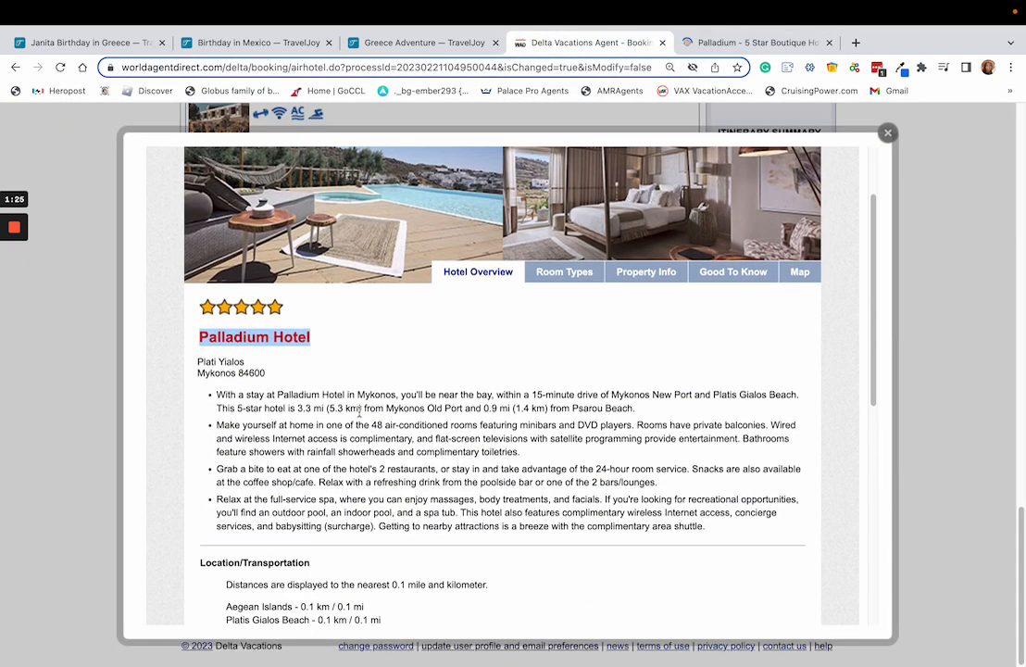
{"action": "left_click_drag", "start_coordinate": [217, 395], "coordinate": [733, 533]}
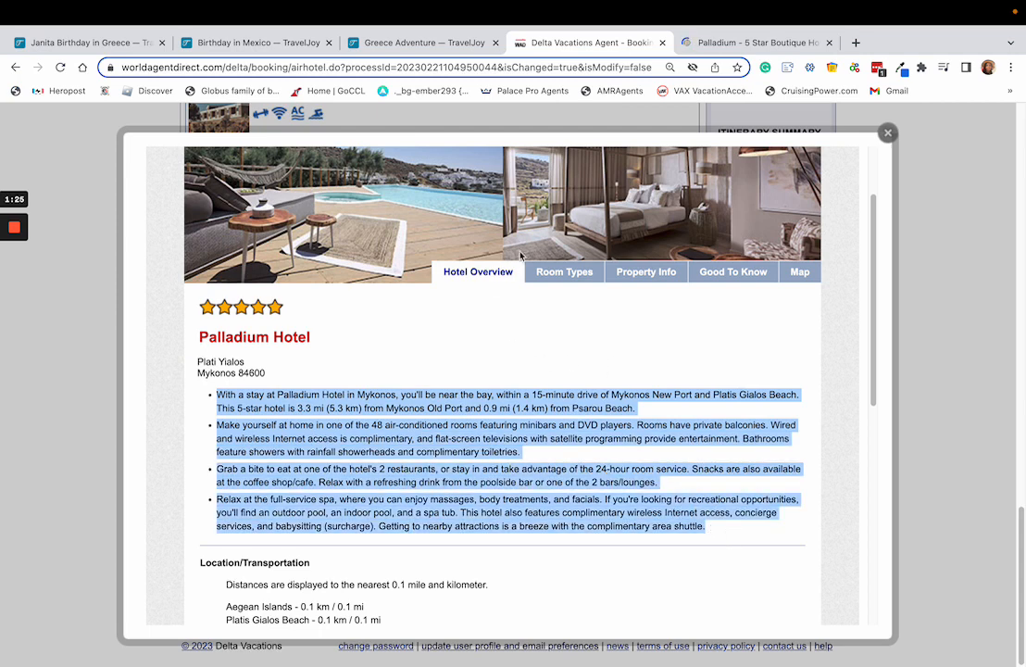
{"action": "left_click", "coordinate": [421, 43]}
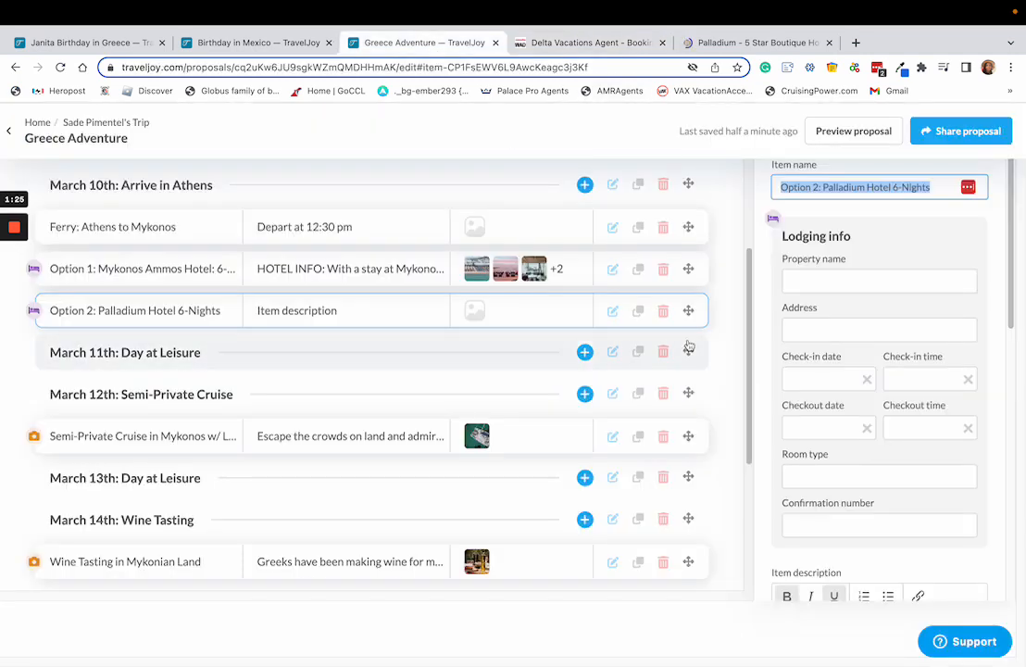
{"action": "scroll", "coordinate": [782, 473], "scroll_direction": "down", "scroll_amount": 3}
{"action": "left_click", "coordinate": [814, 379]}
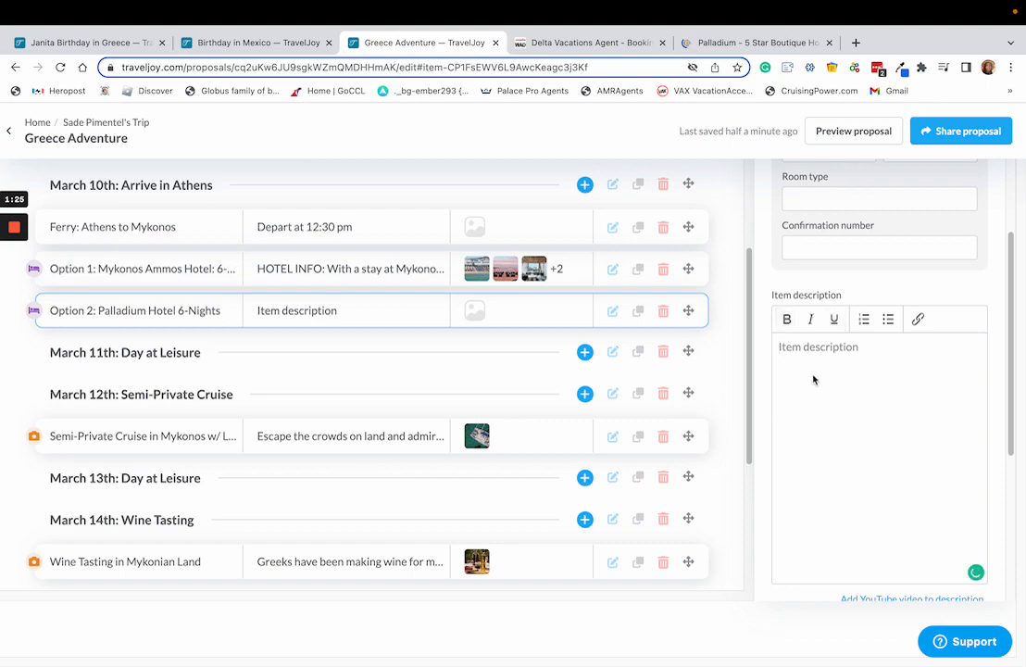
{"action": "key", "text": "super+v"}
Open the Grand suite's page on the Palladium hotel website and copy the room name "Grand Suite with Private Pool".
{"action": "left_click", "coordinate": [755, 43]}
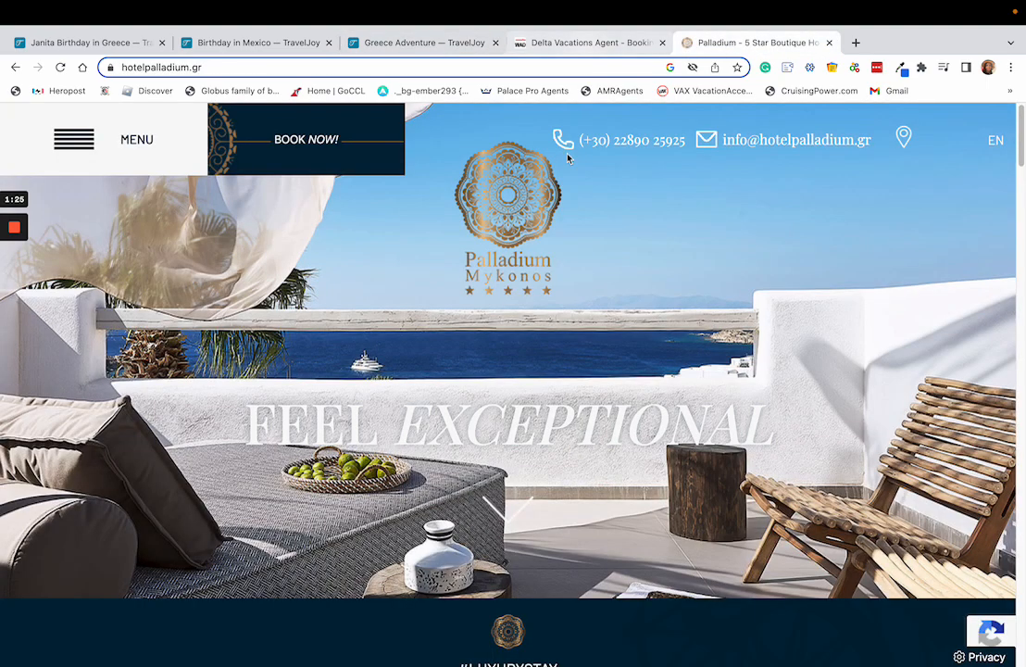
{"action": "scroll", "coordinate": [485, 344], "scroll_direction": "down", "scroll_amount": 10}
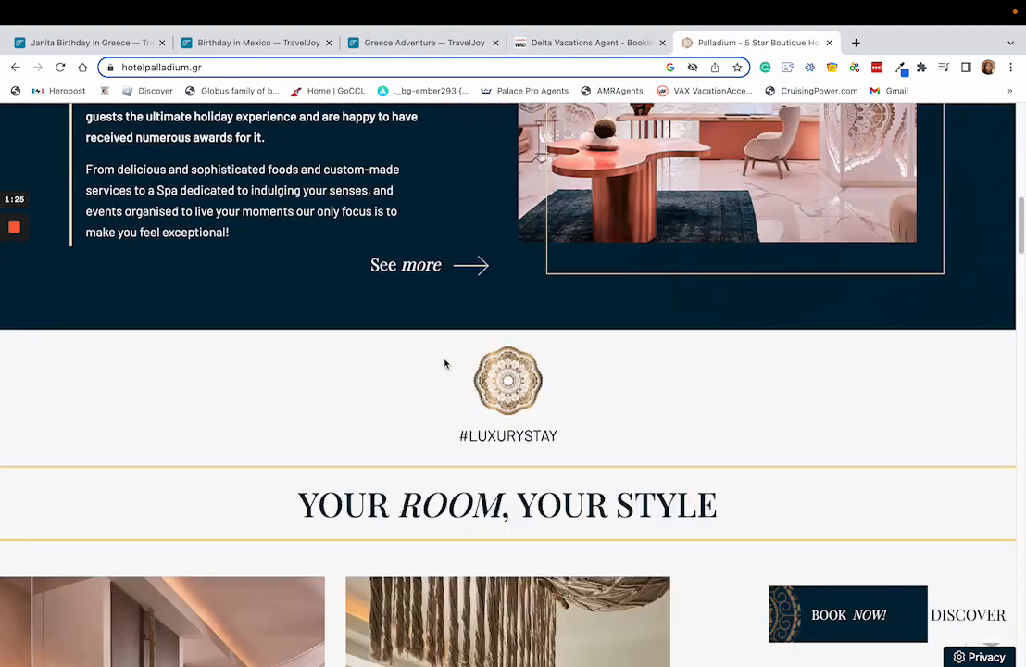
{"action": "scroll", "coordinate": [444, 364], "scroll_direction": "down", "scroll_amount": 5}
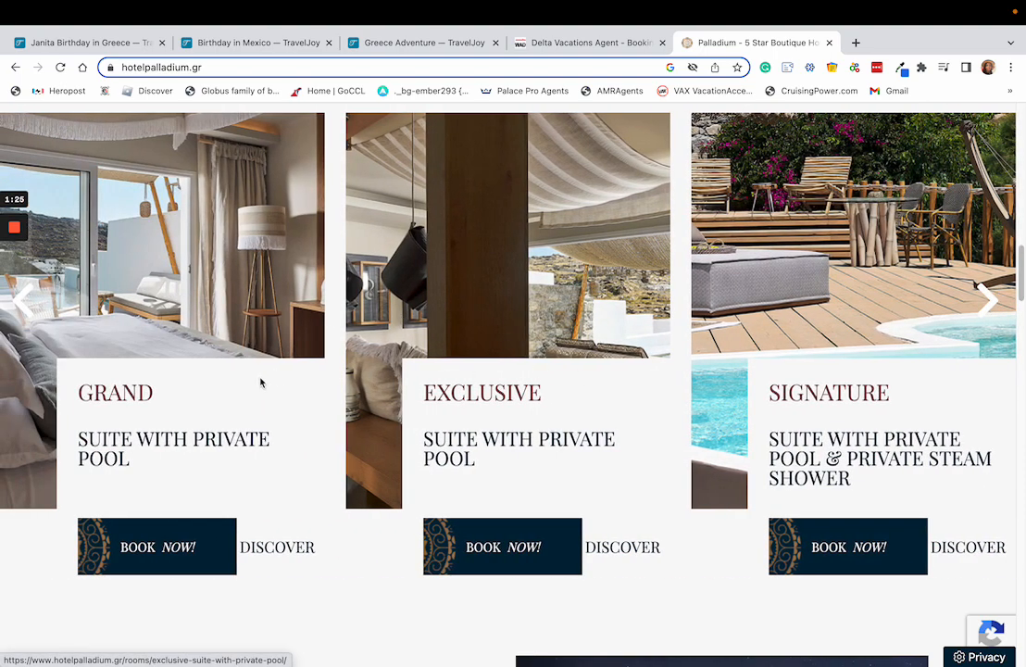
{"action": "left_click", "coordinate": [218, 408]}
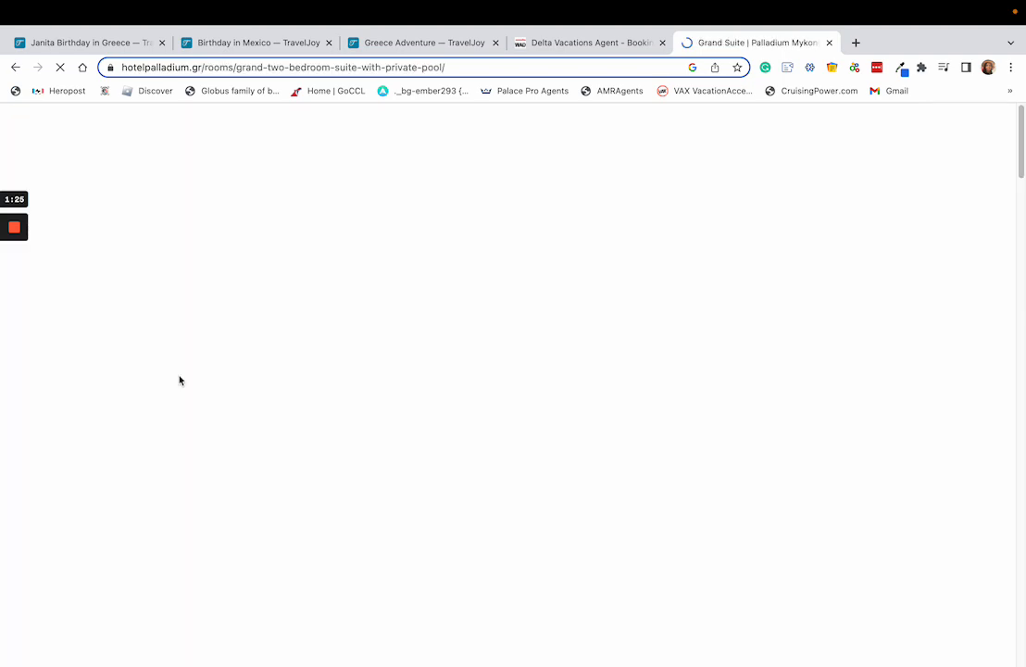
{"action": "scroll", "coordinate": [493, 321], "scroll_direction": "down", "scroll_amount": 4}
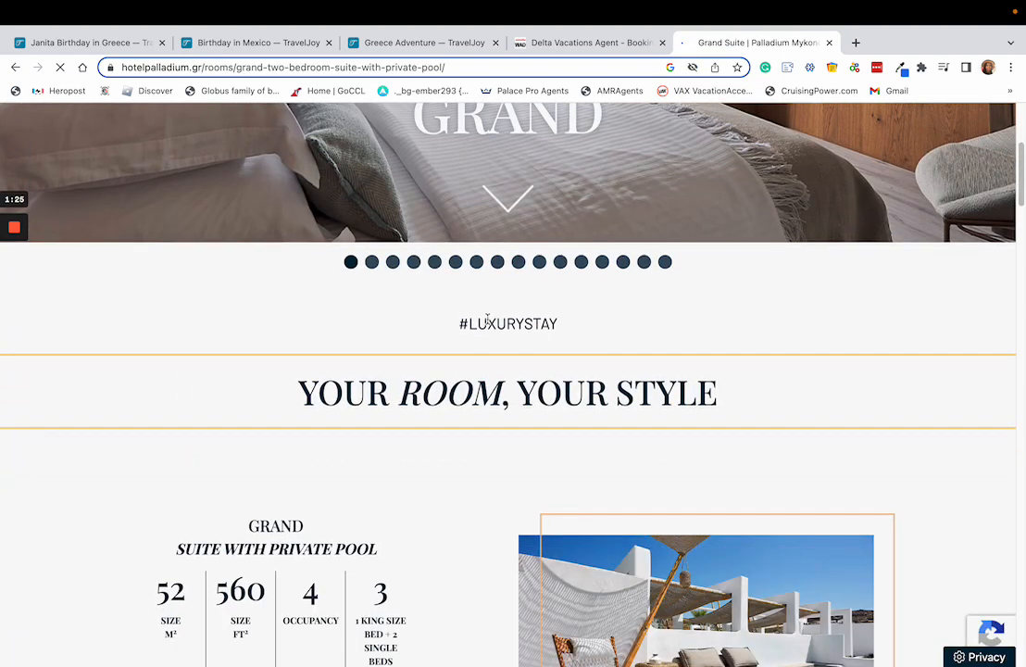
{"action": "scroll", "coordinate": [488, 324], "scroll_direction": "down", "scroll_amount": 3}
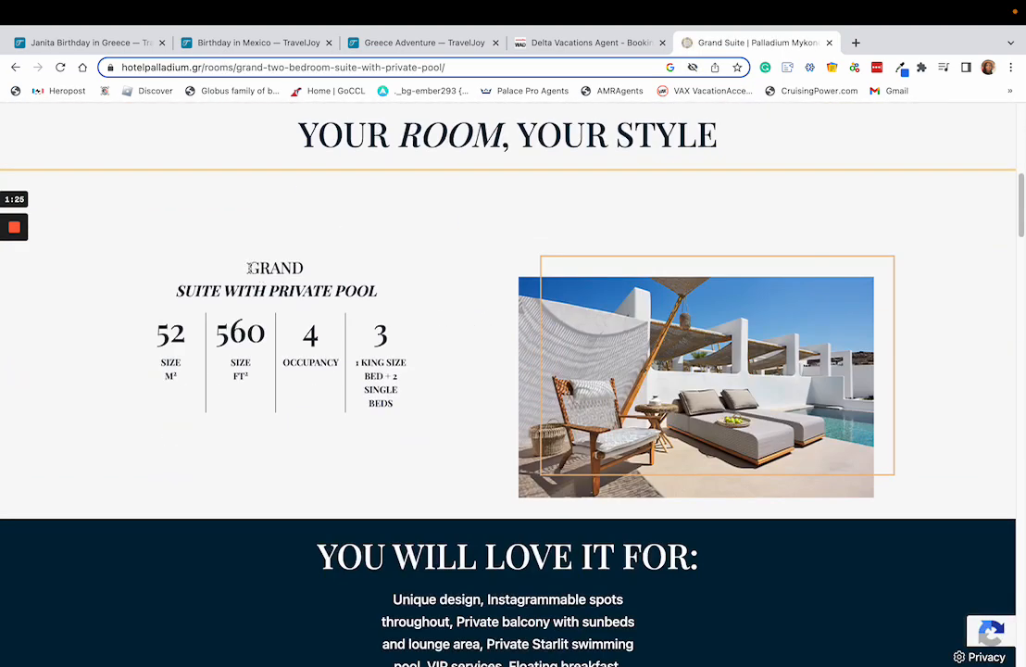
{"action": "left_click_drag", "start_coordinate": [248, 267], "coordinate": [391, 296]}
{"action": "key", "text": "ctrl+c"}
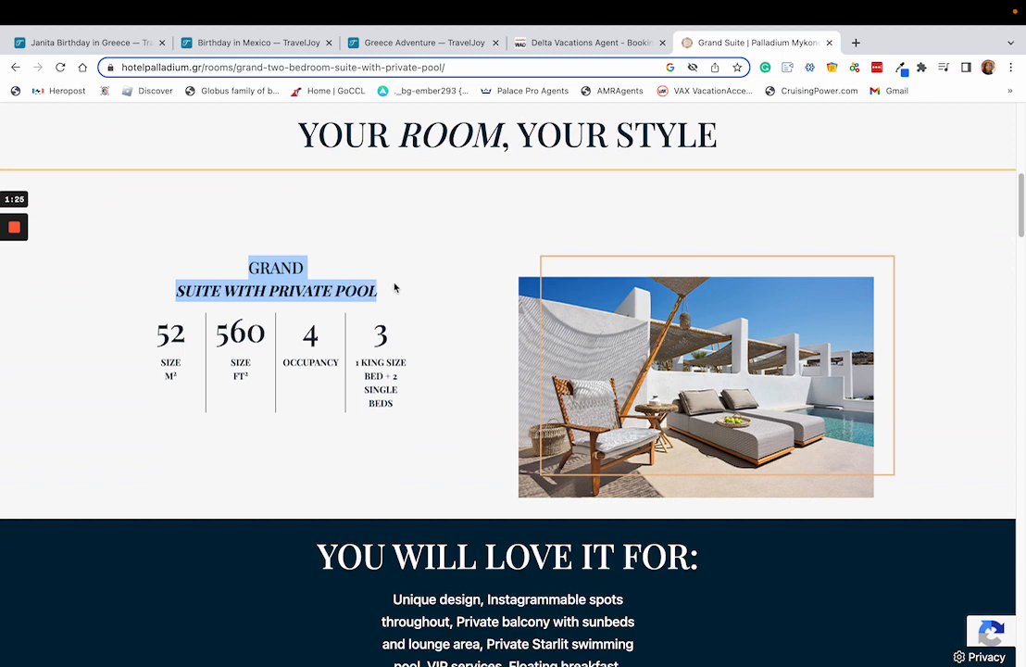
Append "GRAND SUITE WITH PRIVATE POOL" to the Option 2 Palladium Hotel item's name in the Greece Adventure proposal.
{"action": "left_click", "coordinate": [391, 43]}
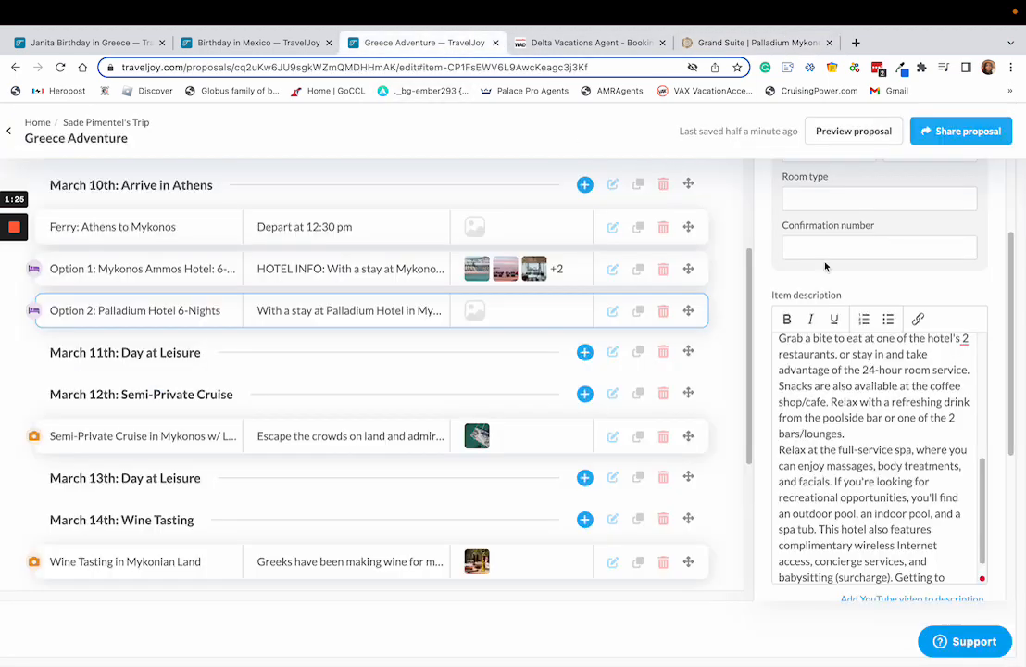
{"action": "scroll", "coordinate": [811, 241], "scroll_direction": "up", "scroll_amount": 3}
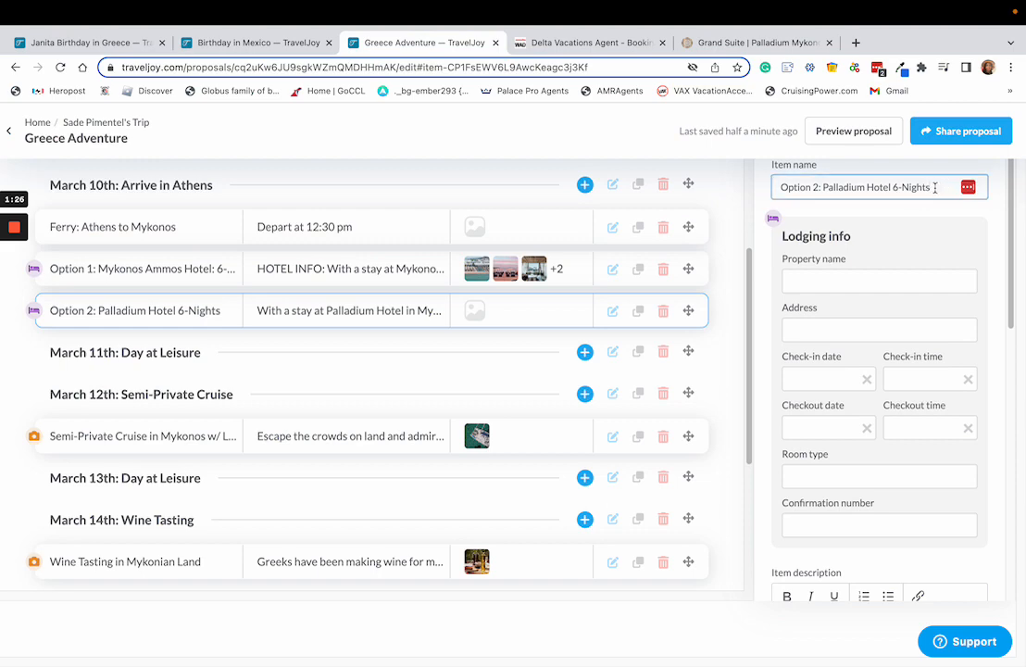
{"action": "key", "text": "ctrl+v"}
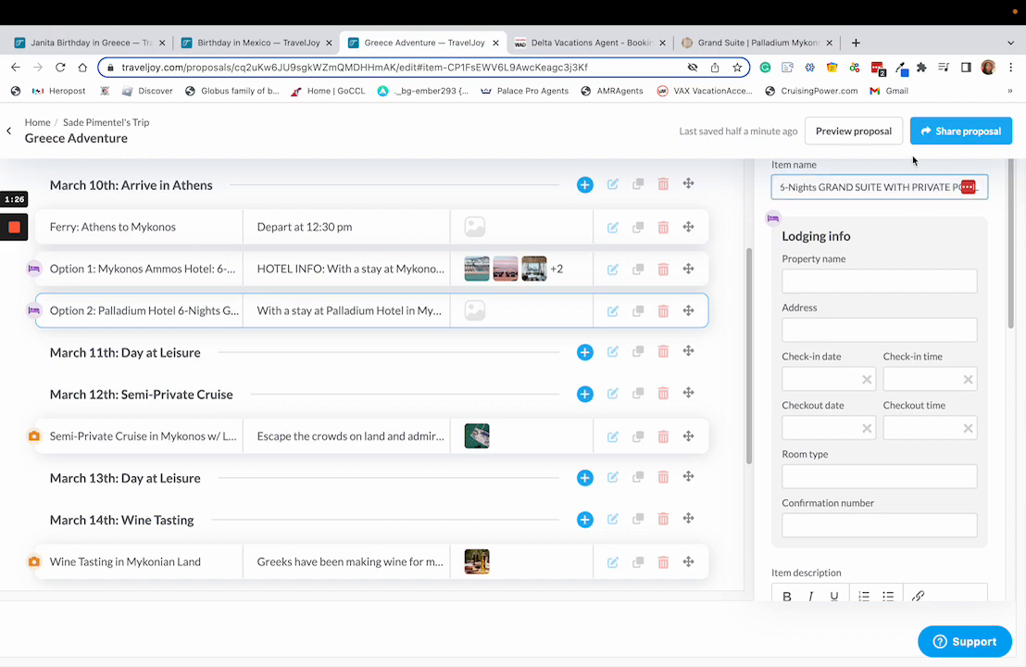
Search the web for "palladium hotel mykonos GRAND SUITE WITH PRIVATE POOL" in the other browser window to find photos for the Option 2 item.
{"action": "scroll", "coordinate": [883, 269], "scroll_direction": "down", "scroll_amount": 10}
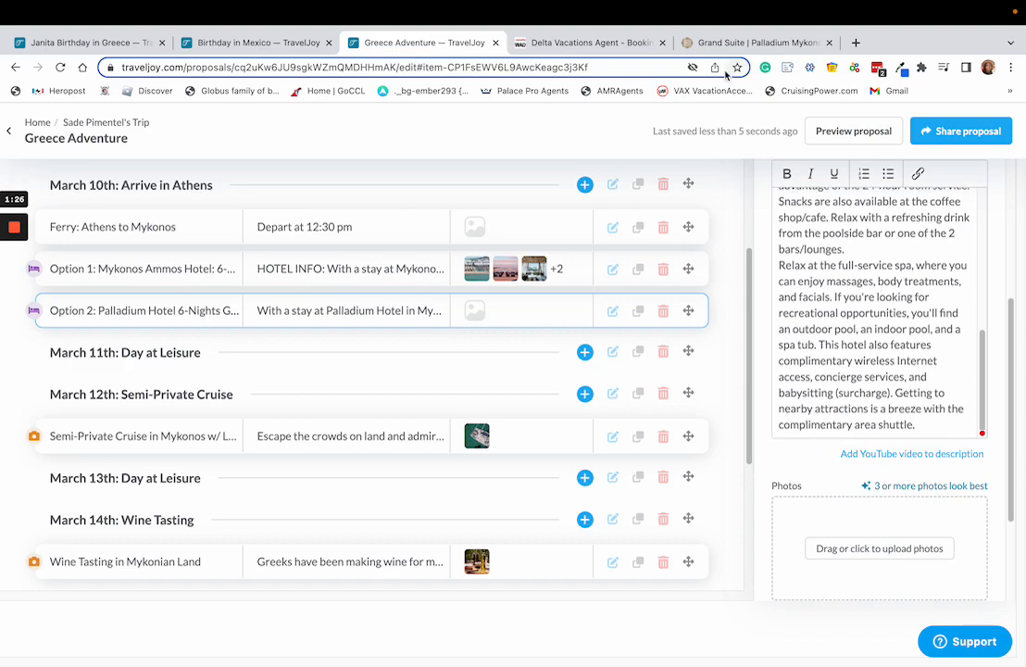
{"action": "left_click", "coordinate": [741, 43]}
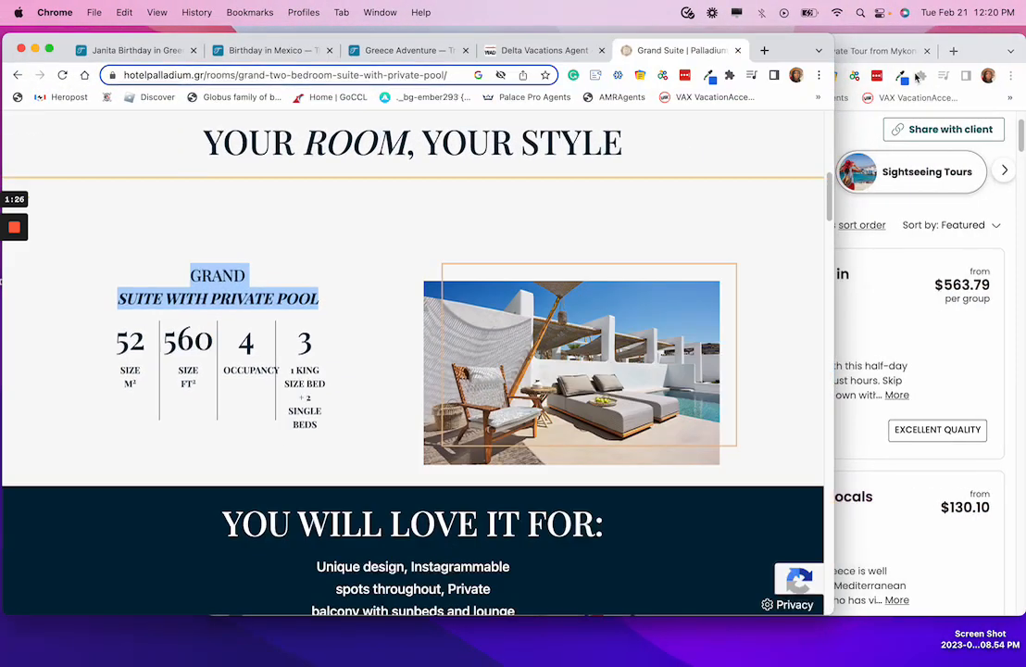
{"action": "left_click", "coordinate": [957, 52]}
{"action": "type", "text": "pall"}
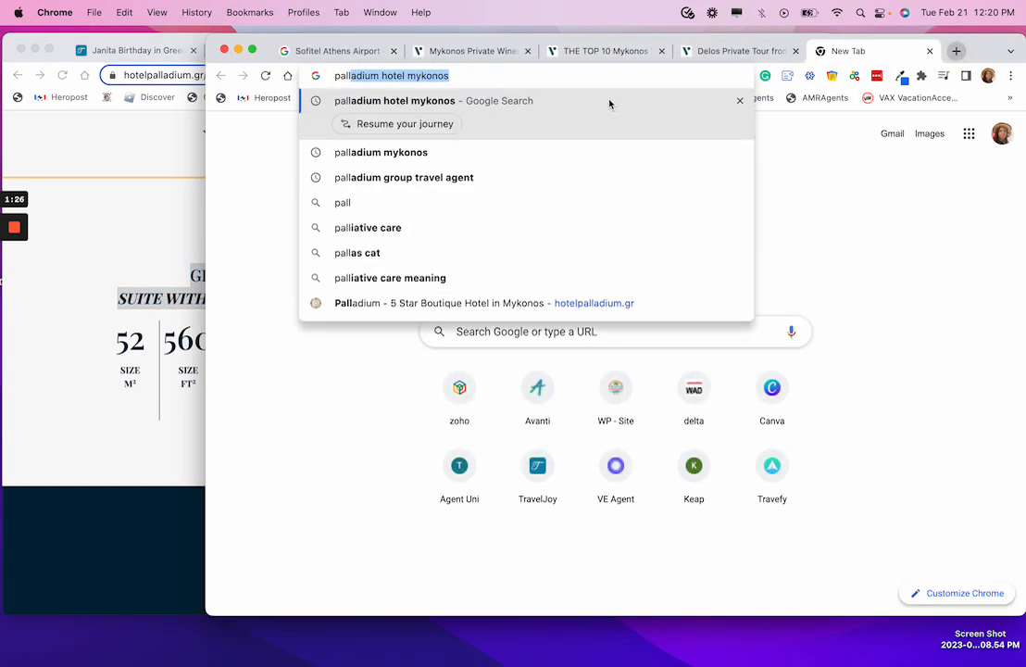
{"action": "key", "text": "Right"}
{"action": "type", "text": "GRAND SUITE WITH PRIVATE POOL"}
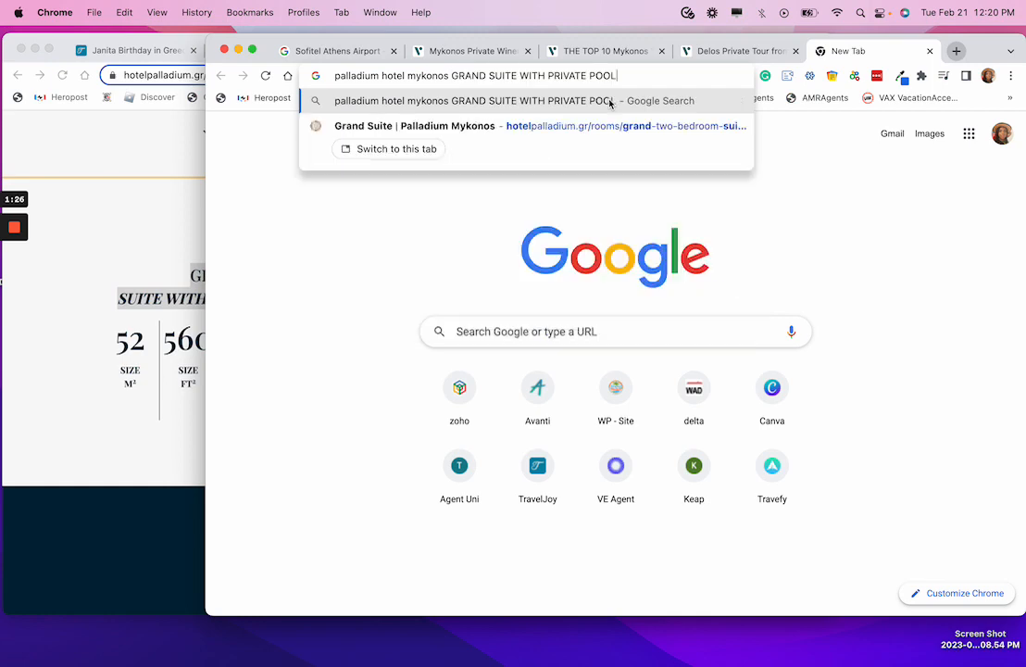
{"action": "key", "text": "Return"}
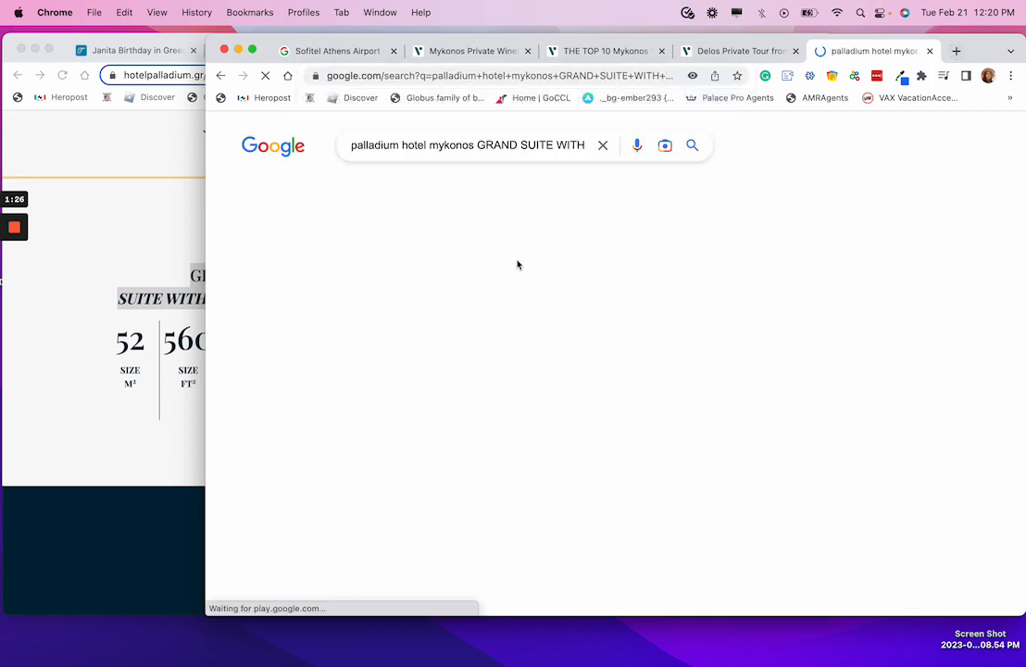
{"action": "left_click", "coordinate": [311, 191]}
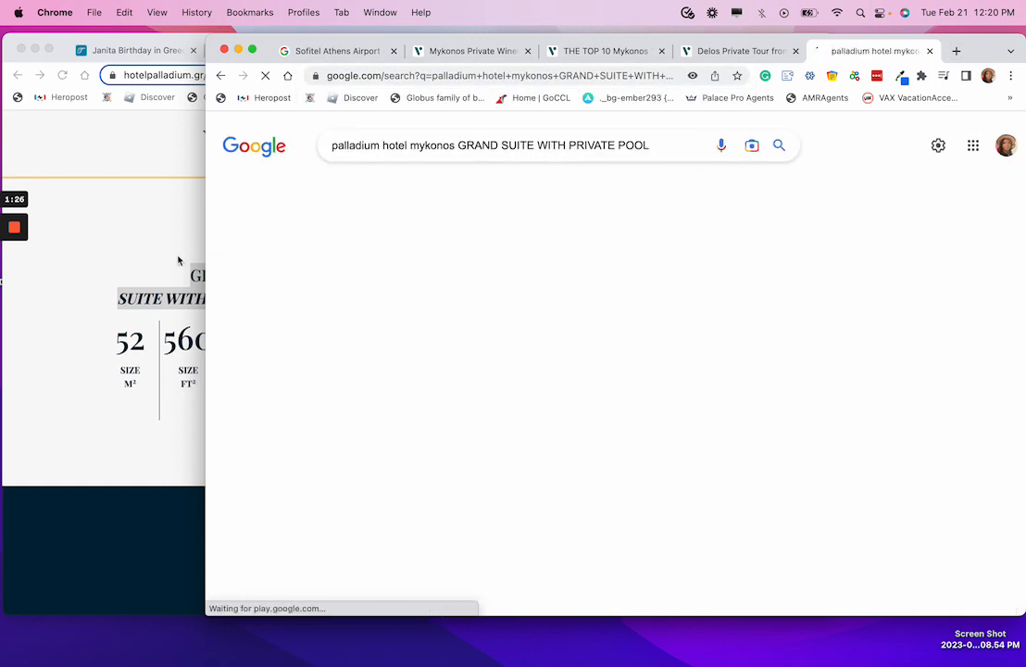
Close the Grand Suite page, return to the Greece Adventure proposal and narrow its window to show it beside the image results.
{"action": "left_click", "coordinate": [178, 258]}
{"action": "left_click", "coordinate": [737, 50]}
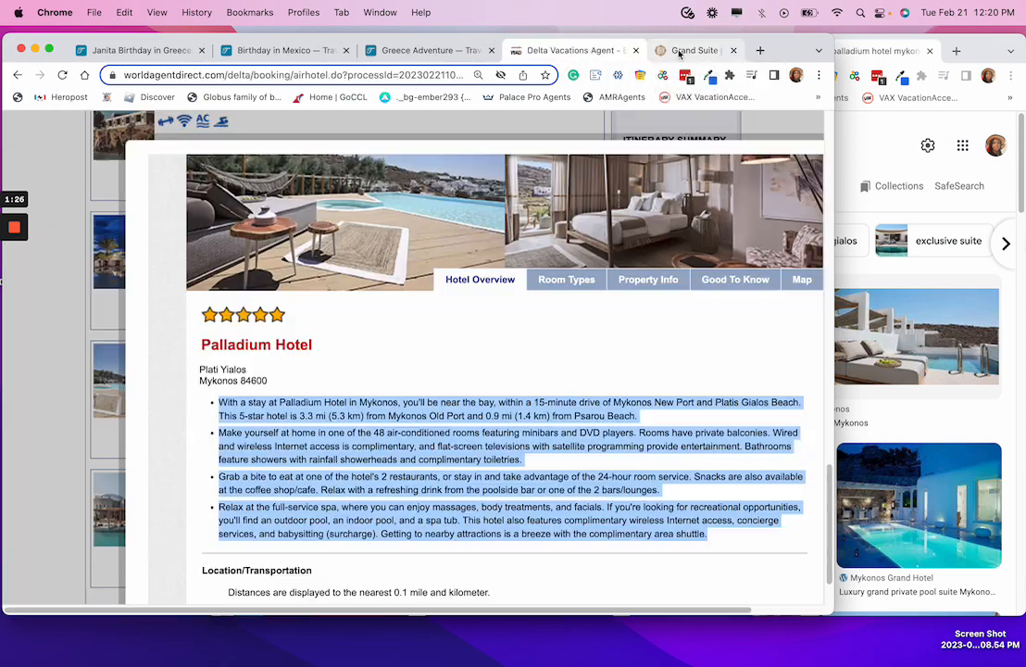
{"action": "left_click", "coordinate": [441, 53]}
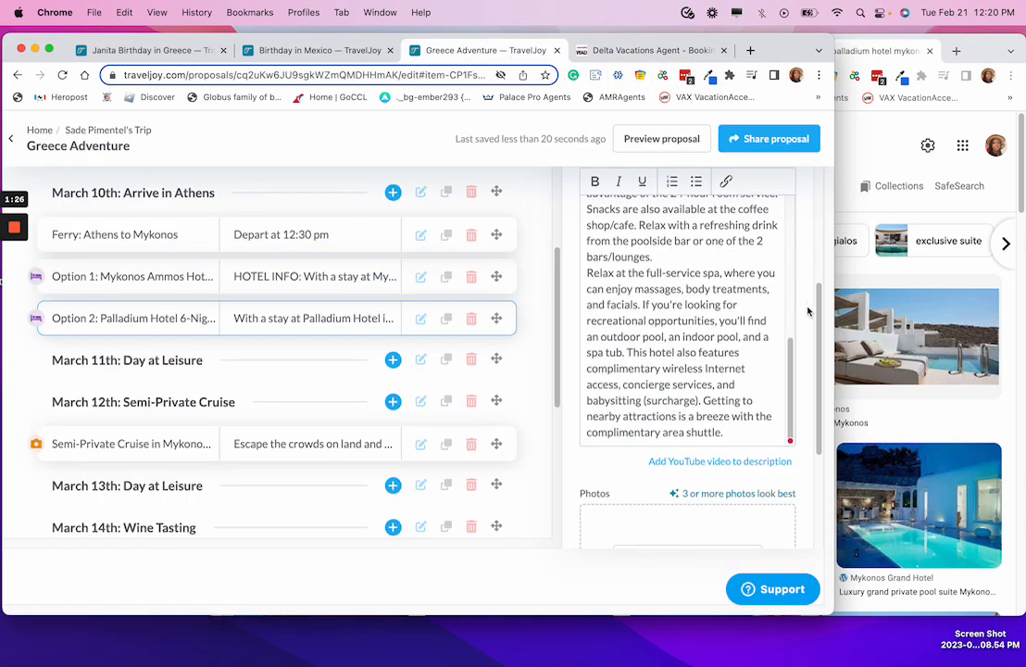
{"action": "left_click_drag", "start_coordinate": [834, 259], "coordinate": [544, 259]}
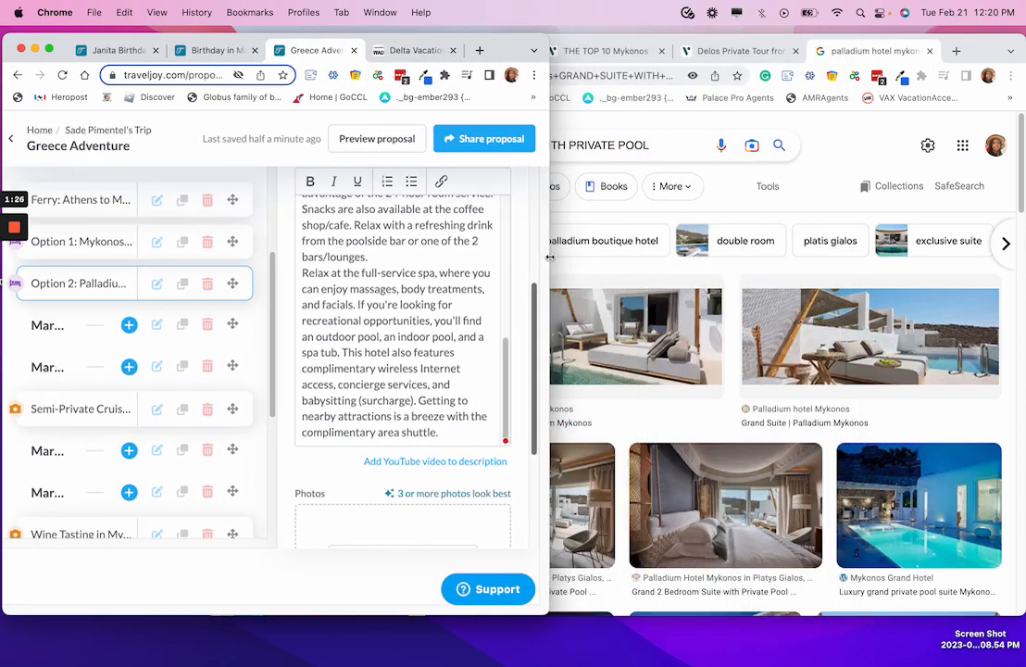
Add the Palladium Grand Suite terrace photo with loungers and private pool from the image results to the Option 2 item's photos.
{"action": "left_click", "coordinate": [822, 203]}
{"action": "scroll", "coordinate": [614, 269], "scroll_direction": "down", "scroll_amount": 3}
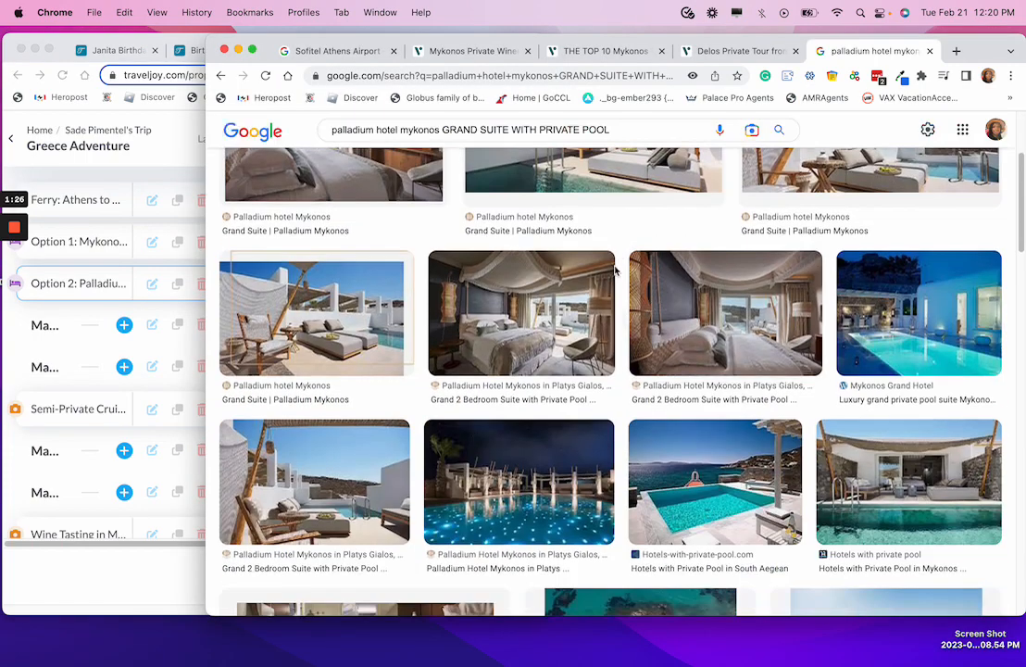
{"action": "scroll", "coordinate": [869, 326], "scroll_direction": "up", "scroll_amount": 3}
{"action": "left_click", "coordinate": [868, 295]}
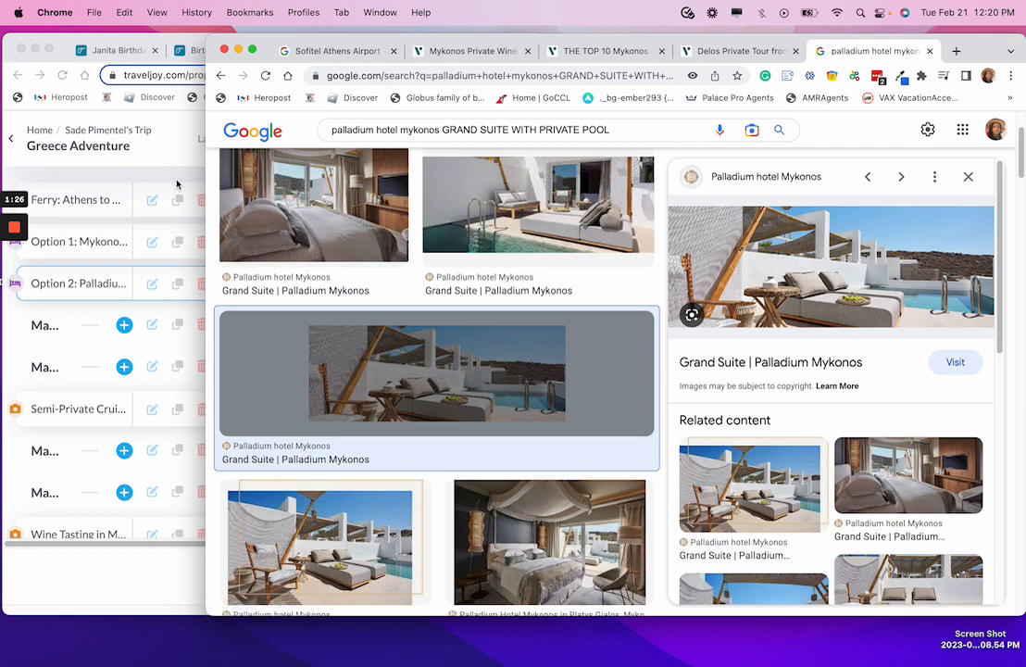
{"action": "left_click_drag", "start_coordinate": [204, 156], "coordinate": [441, 161]}
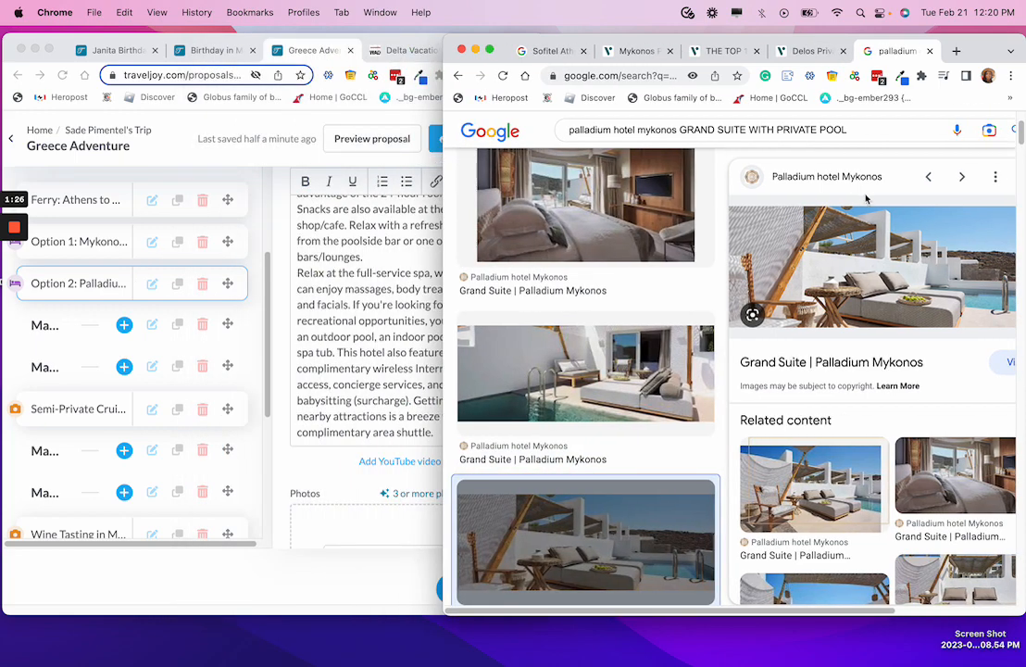
{"action": "left_click_drag", "start_coordinate": [854, 262], "coordinate": [380, 522]}
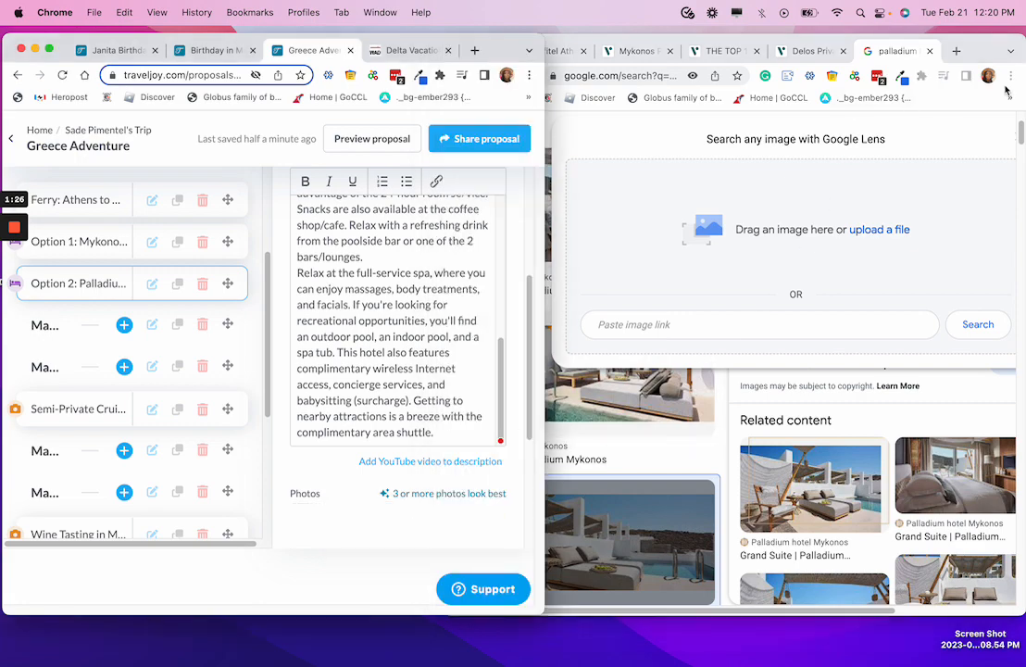
Add the canopy bed photo titled "Grand 2 Bedroom Suite with Private Pool" to the Option 2 item's photos.
{"action": "left_click", "coordinate": [1007, 90]}
{"action": "scroll", "coordinate": [704, 435], "scroll_direction": "down", "scroll_amount": 5}
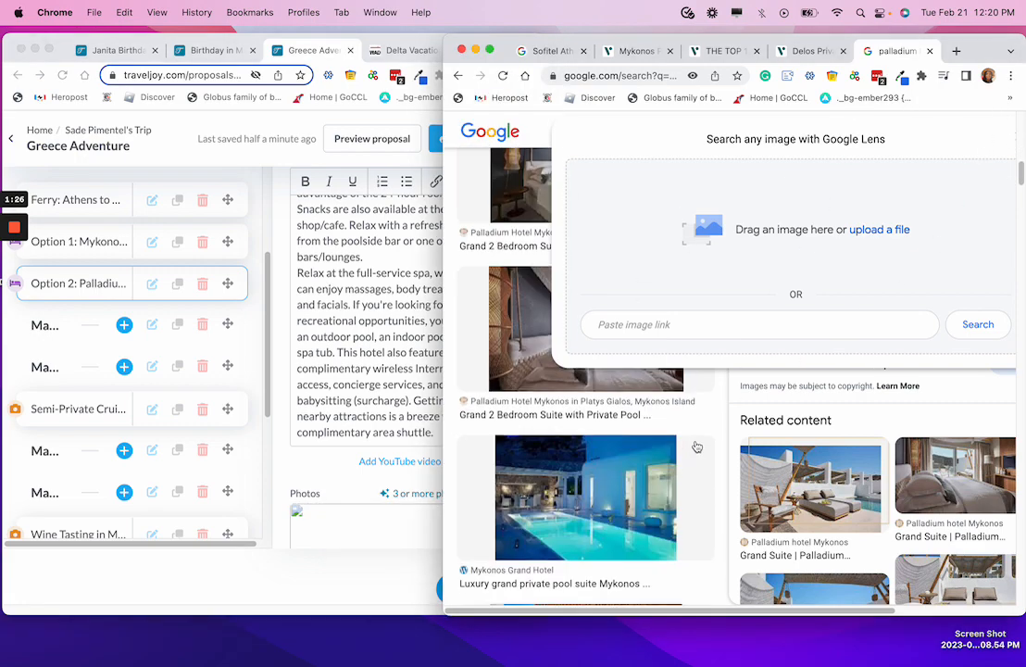
{"action": "scroll", "coordinate": [697, 447], "scroll_direction": "up", "scroll_amount": 2}
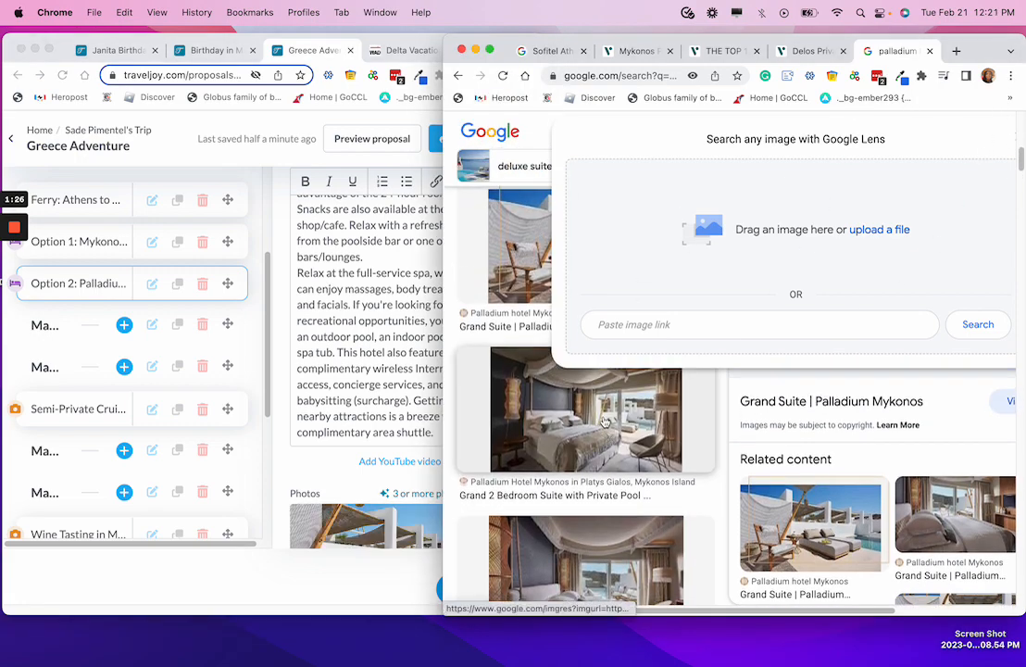
{"action": "left_click", "coordinate": [603, 421]}
{"action": "left_click_drag", "start_coordinate": [755, 281], "coordinate": [344, 514]}
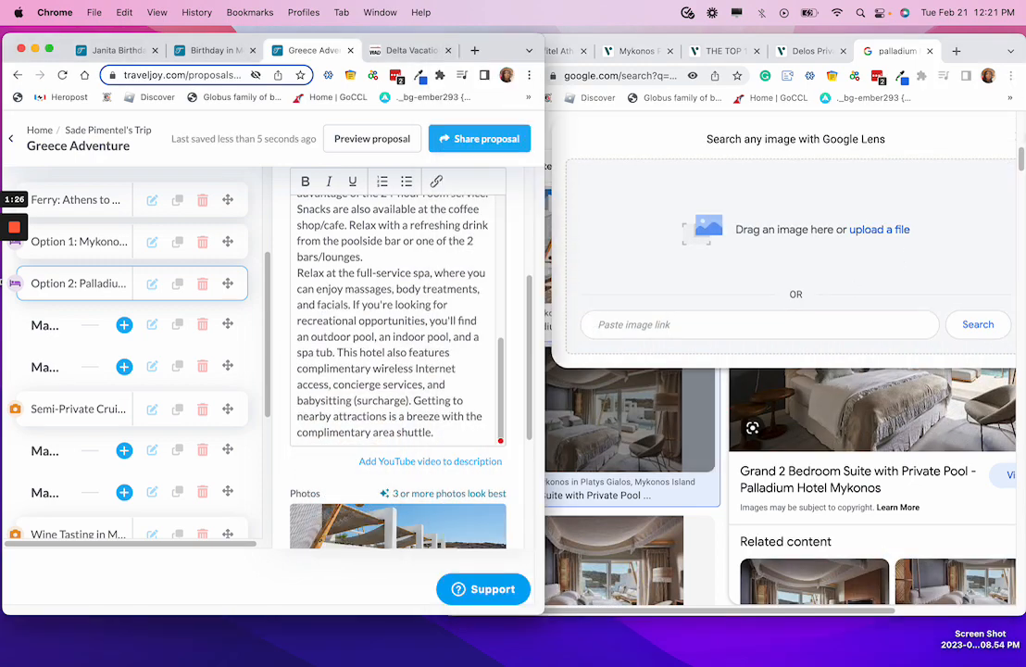
Shorten the image search to "palladium hotel mykonos" and run it.
{"action": "left_click", "coordinate": [953, 147]}
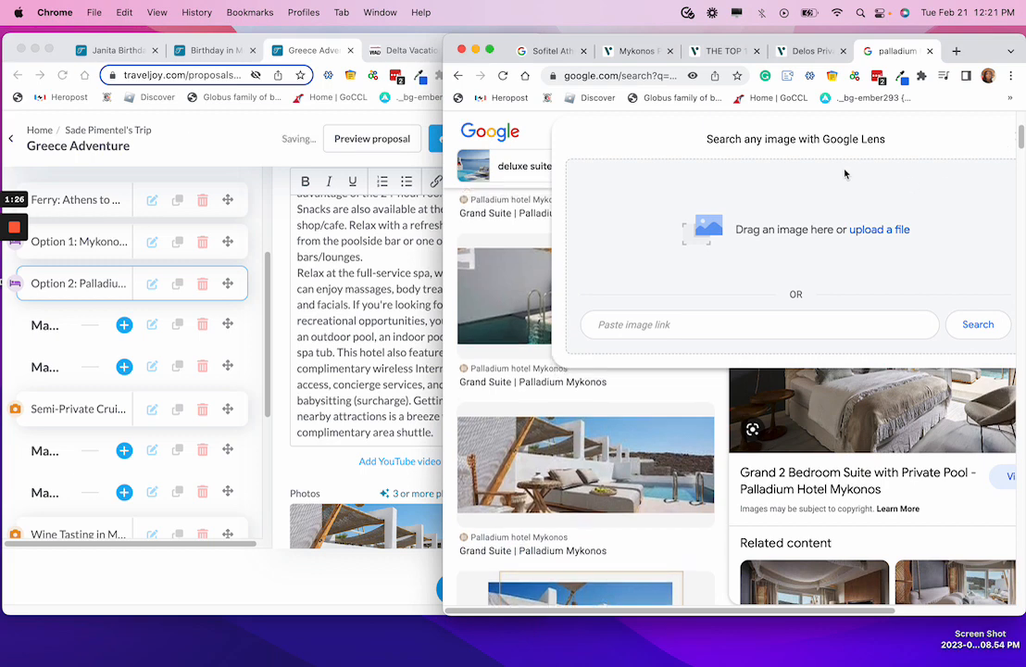
{"action": "left_click", "coordinate": [541, 185]}
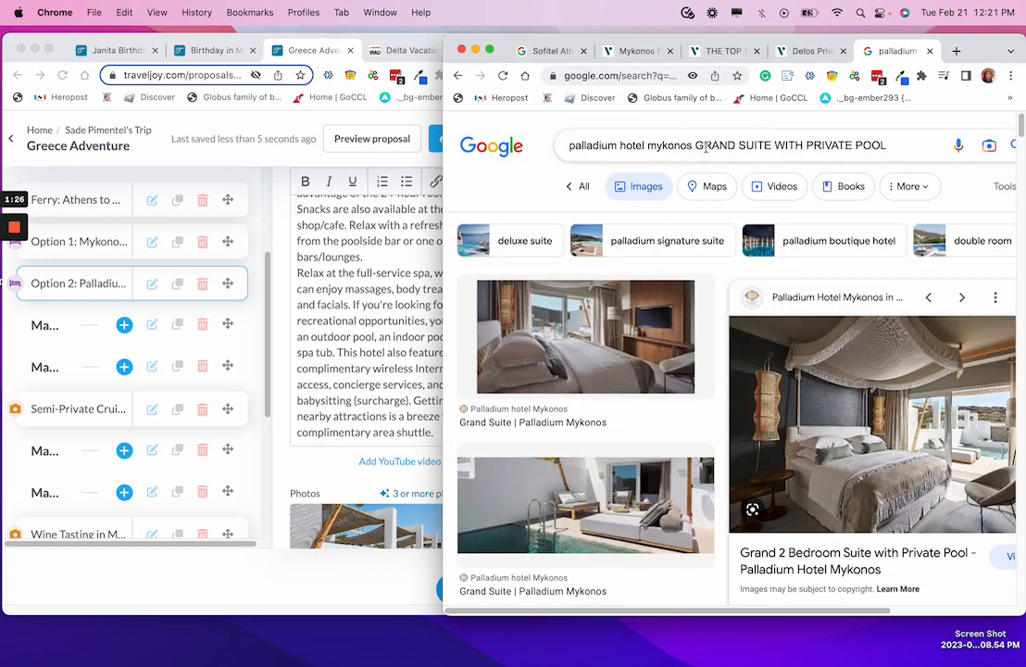
{"action": "left_click_drag", "start_coordinate": [693, 145], "coordinate": [929, 143]}
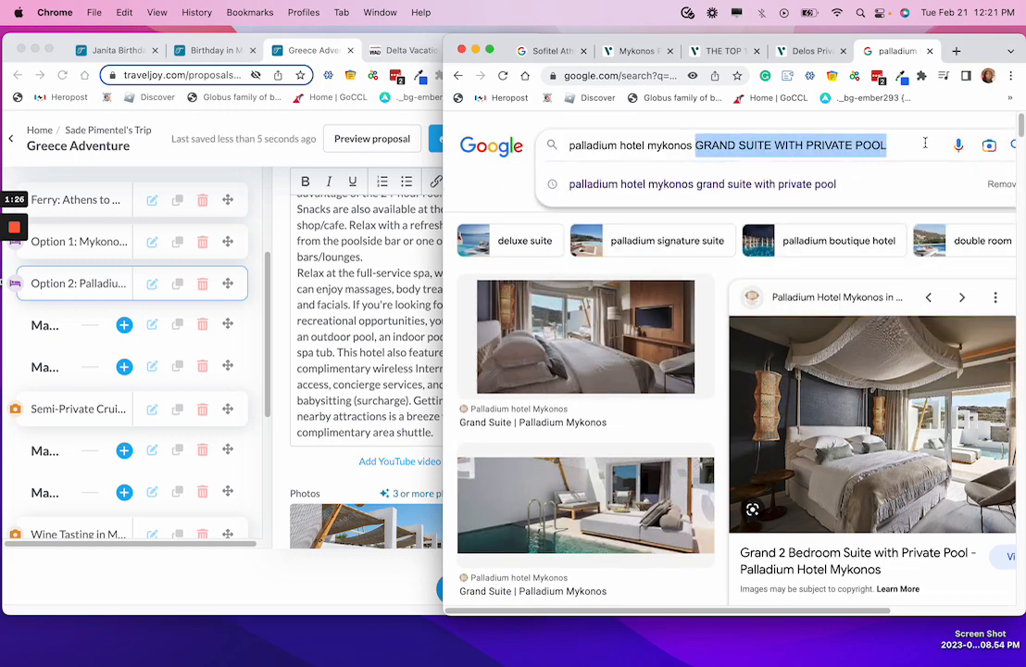
{"action": "key", "text": "BackSpace"}
{"action": "key", "text": "Return"}
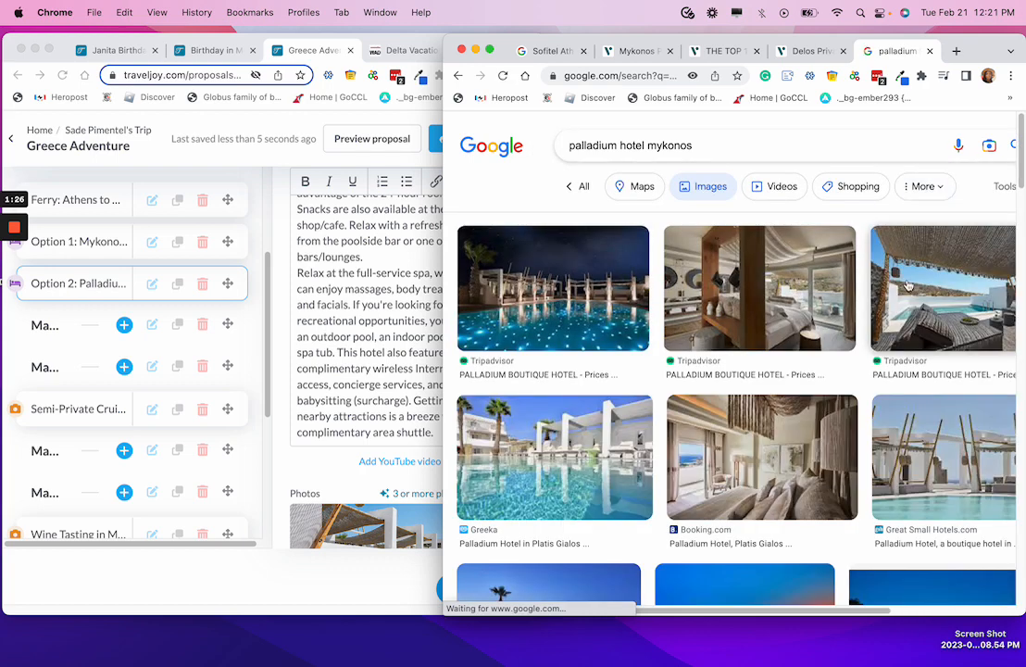
Add Tripadvisor's night photo of the illuminated Palladium Boutique Hotel pool to the Option 2 item's photos.
{"action": "left_click", "coordinate": [534, 303]}
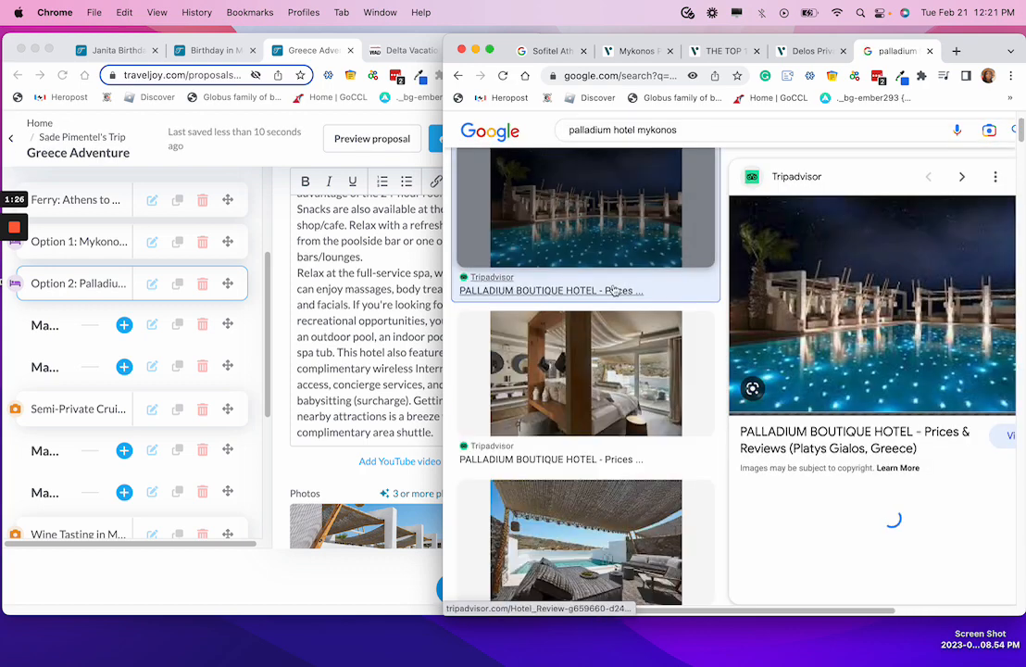
{"action": "scroll", "coordinate": [323, 488], "scroll_direction": "down", "scroll_amount": 5}
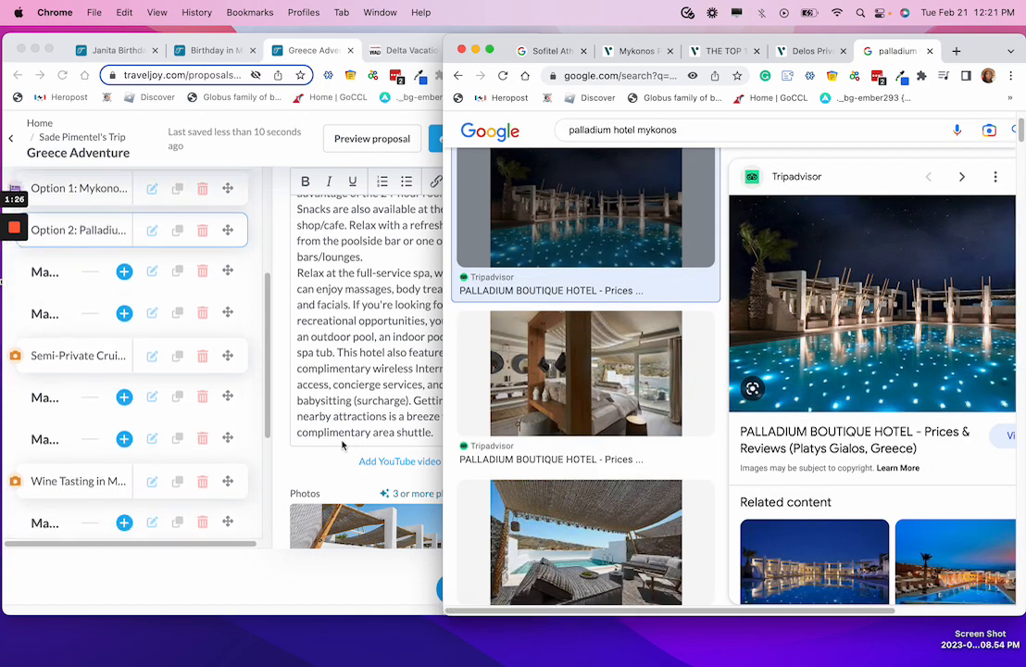
{"action": "left_click_drag", "start_coordinate": [870, 344], "coordinate": [398, 463]}
Browse the Palladium Hotel pool images and add Voyage Prive's daytime pool photo with palm trees to the Option 2 item's photos.
{"action": "left_click", "coordinate": [967, 148]}
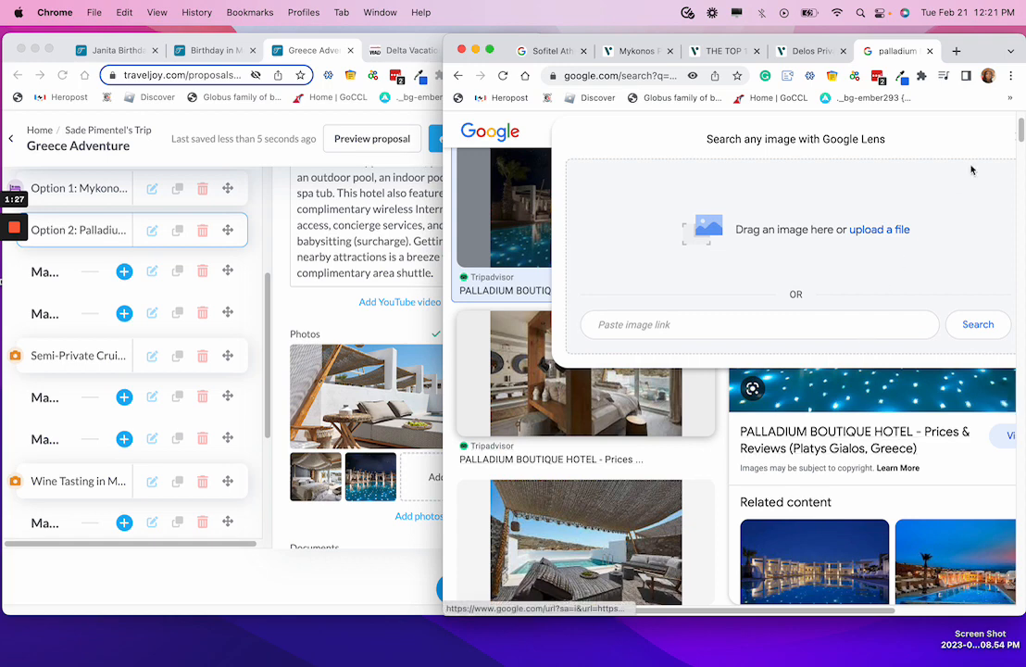
{"action": "left_click", "coordinate": [536, 139]}
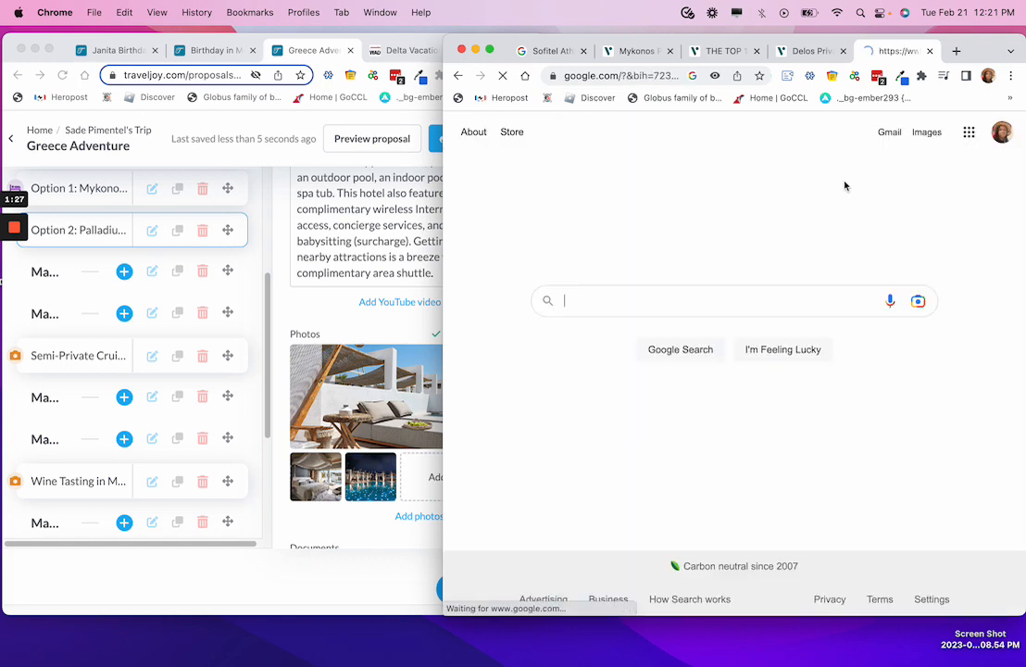
{"action": "left_click", "coordinate": [456, 79]}
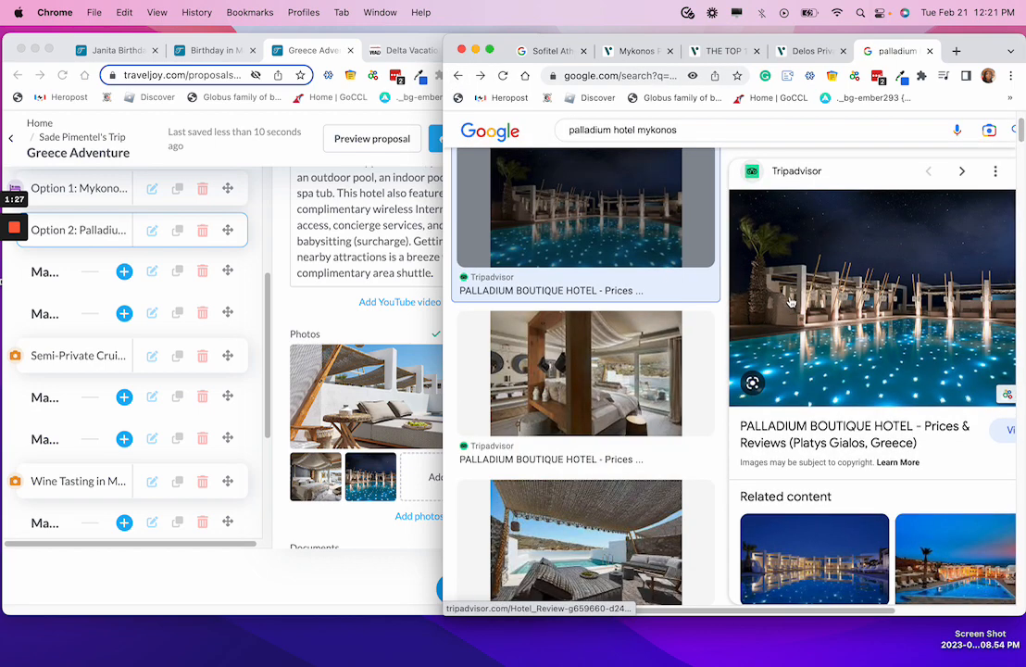
{"action": "scroll", "coordinate": [791, 301], "scroll_direction": "down", "scroll_amount": 5}
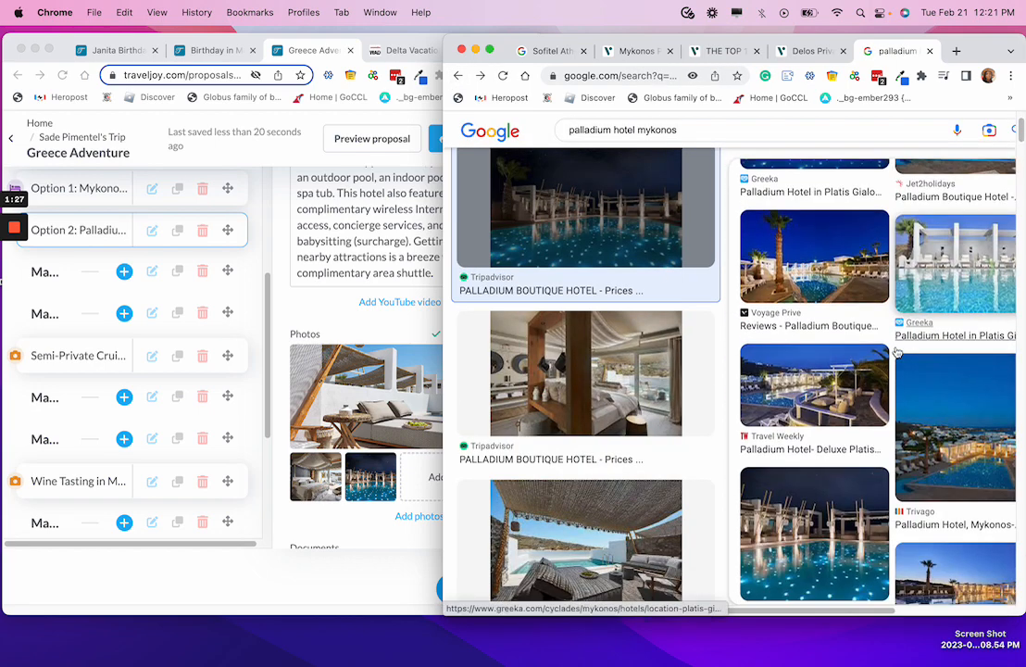
{"action": "scroll", "coordinate": [895, 351], "scroll_direction": "down", "scroll_amount": 5}
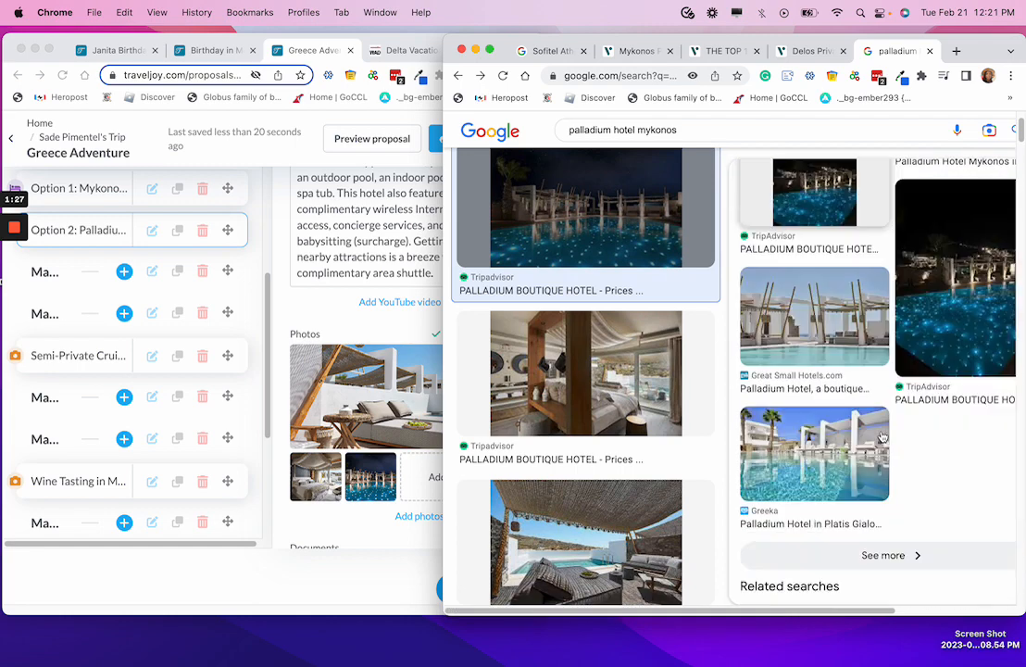
{"action": "scroll", "coordinate": [649, 445], "scroll_direction": "down", "scroll_amount": 8}
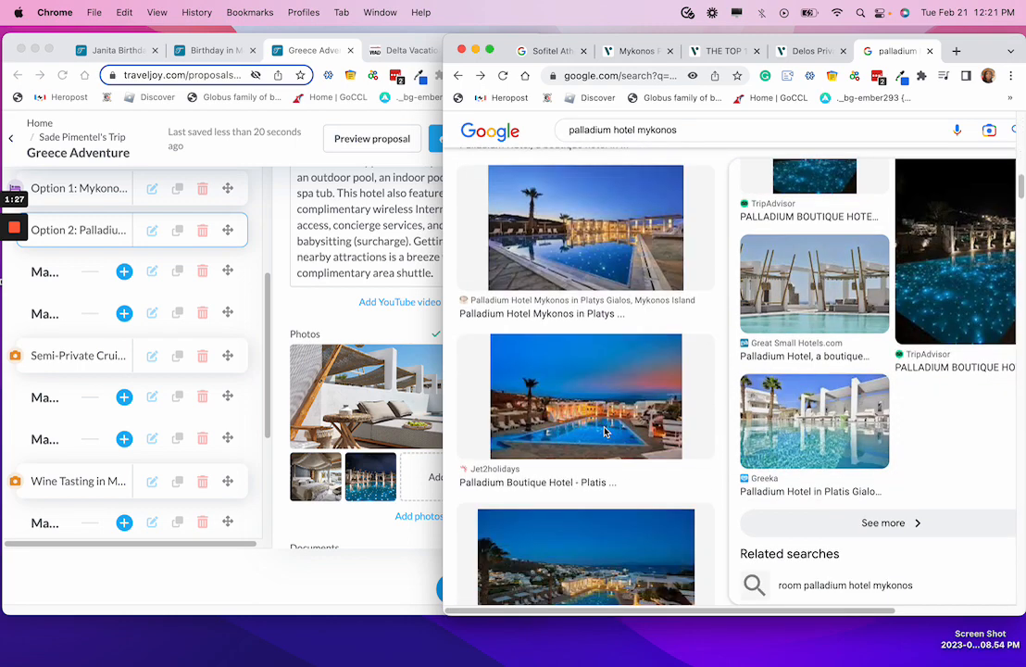
{"action": "scroll", "coordinate": [605, 432], "scroll_direction": "up", "scroll_amount": 5}
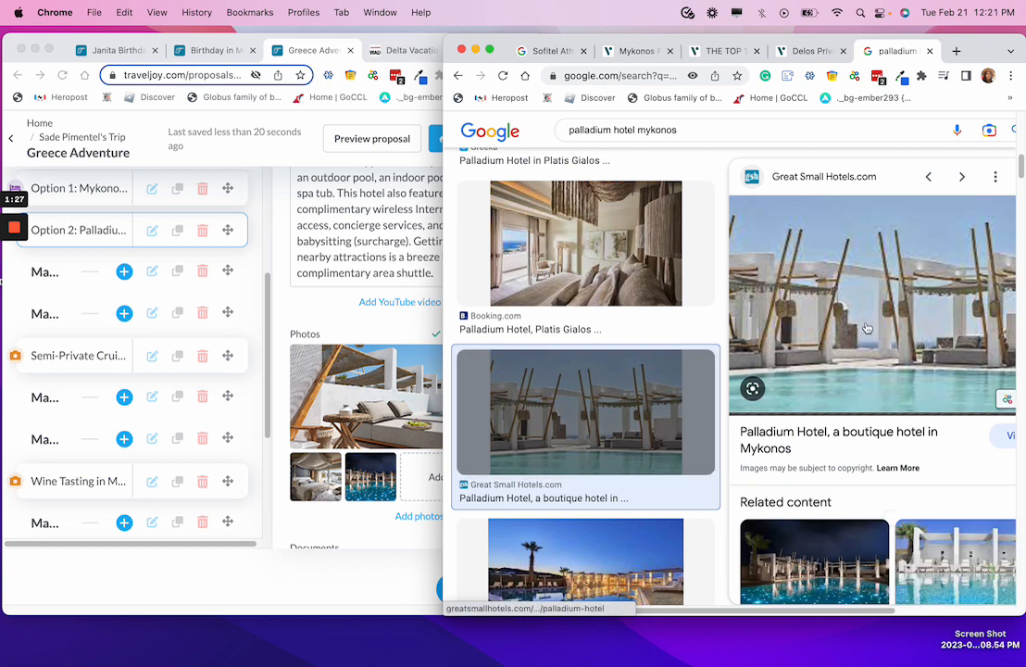
{"action": "left_click", "coordinate": [941, 563]}
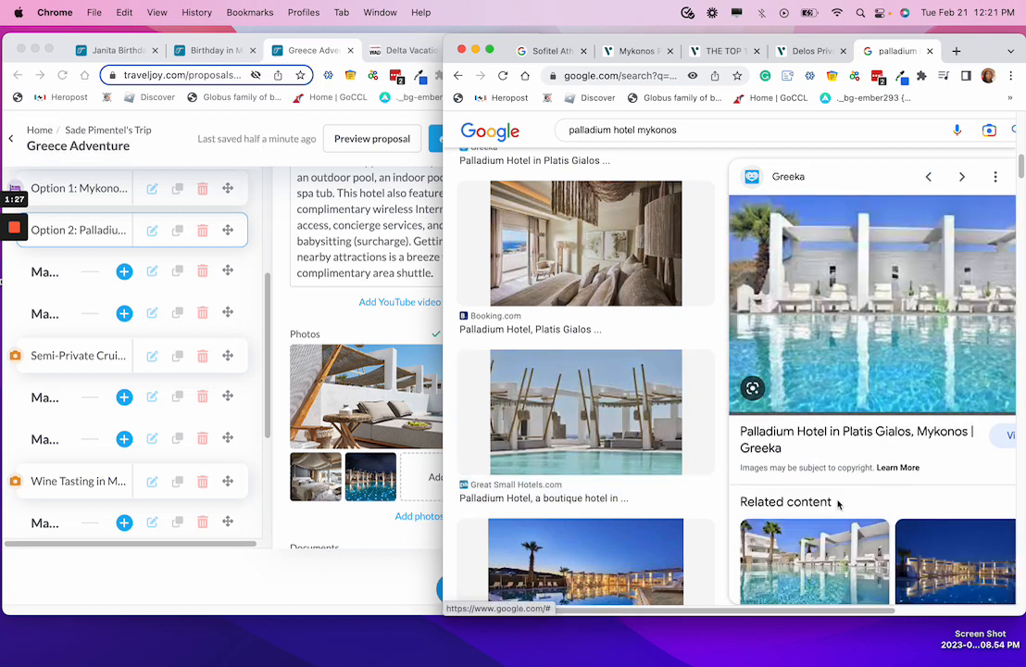
{"action": "scroll", "coordinate": [838, 500], "scroll_direction": "down", "scroll_amount": 2}
{"action": "scroll", "coordinate": [834, 470], "scroll_direction": "down", "scroll_amount": 3}
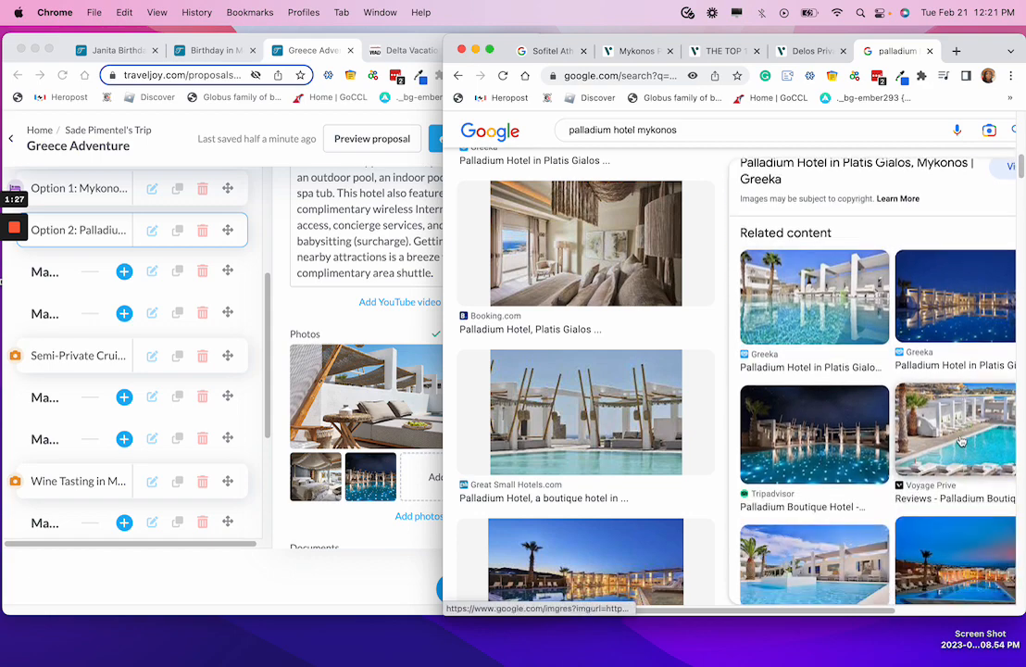
{"action": "left_click", "coordinate": [832, 384]}
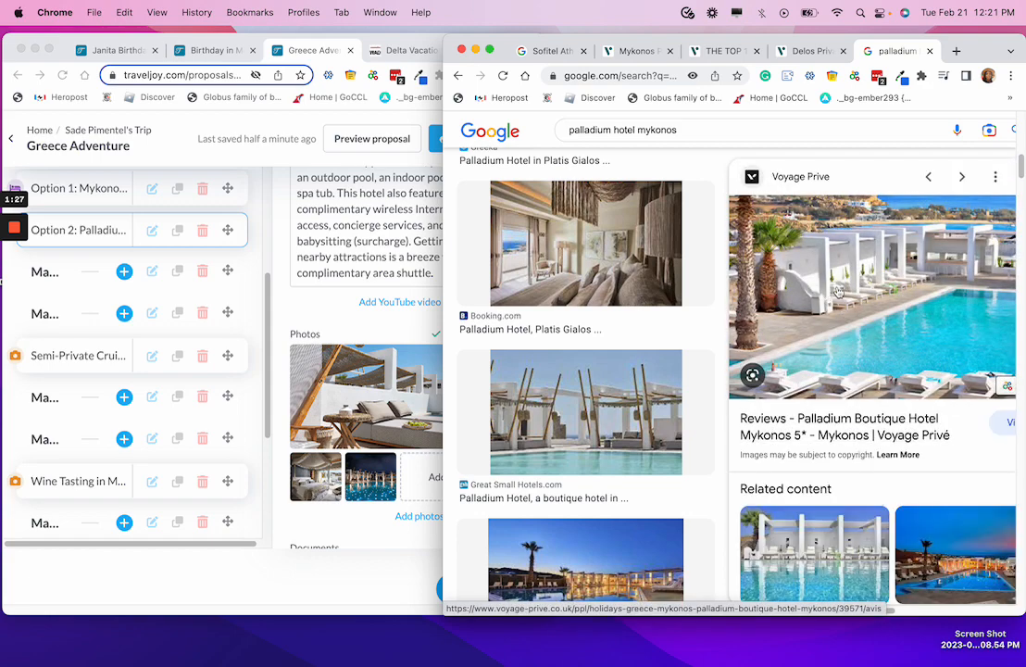
{"action": "left_click_drag", "start_coordinate": [838, 293], "coordinate": [408, 398]}
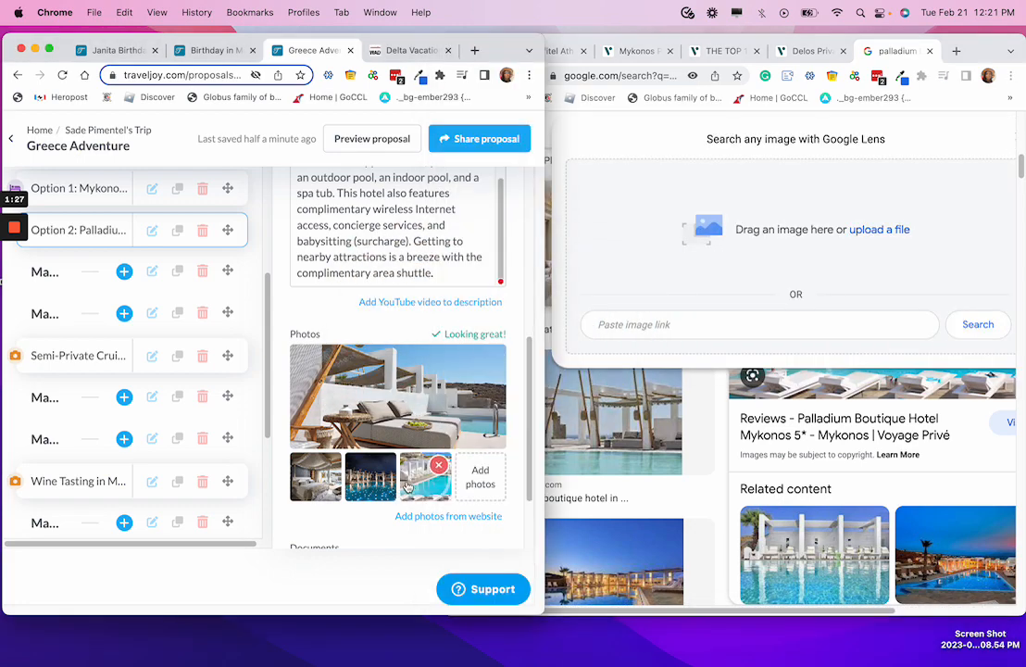
Try to move the daytime pool photo into the main photo position of the Option 2 item.
{"action": "left_click_drag", "start_coordinate": [408, 487], "coordinate": [356, 414]}
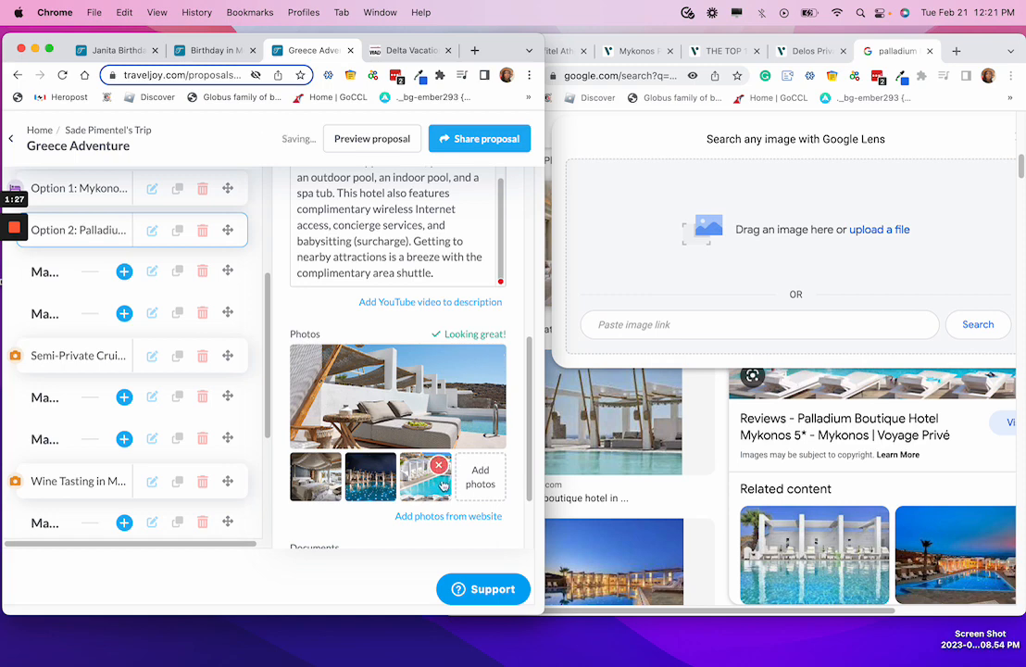
{"action": "left_click_drag", "start_coordinate": [443, 484], "coordinate": [352, 416]}
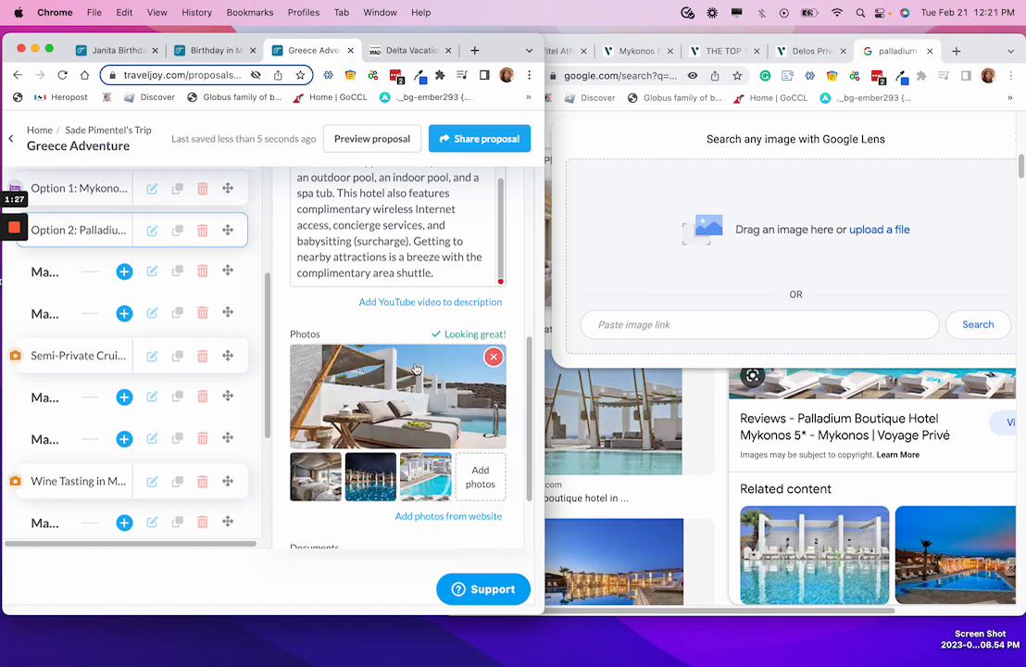
Add Mykonos Traveller's dusk photo of the Palladium Hotel and its pool to the Option 2 photos, then show the proposal full screen.
{"action": "left_click", "coordinate": [713, 489]}
{"action": "left_click", "coordinate": [717, 488]}
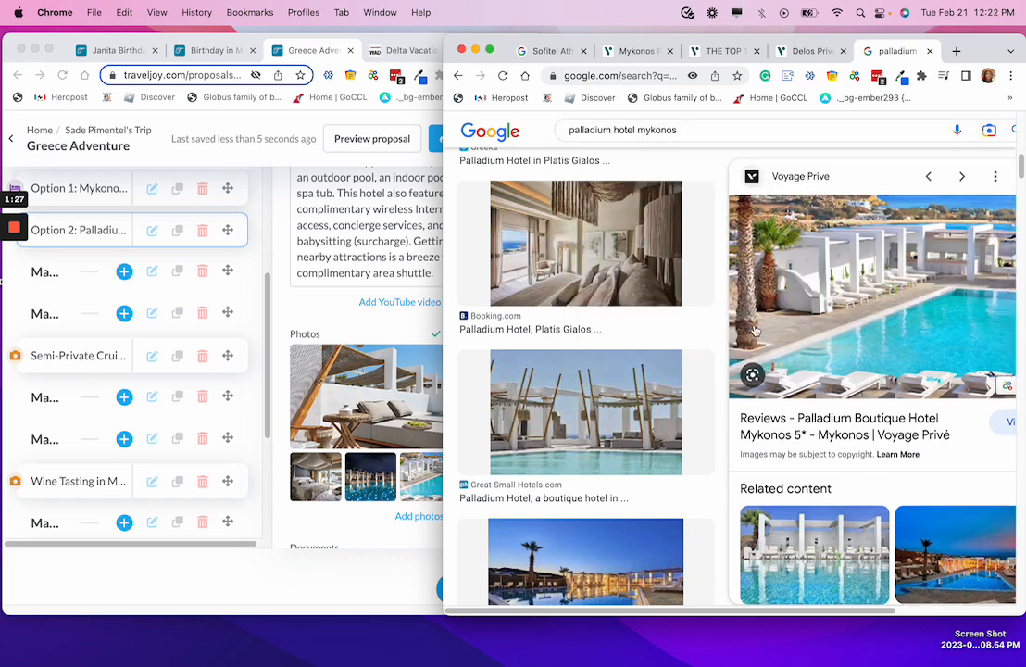
{"action": "scroll", "coordinate": [755, 330], "scroll_direction": "down", "scroll_amount": 10}
{"action": "scroll", "coordinate": [586, 347], "scroll_direction": "down", "scroll_amount": 3}
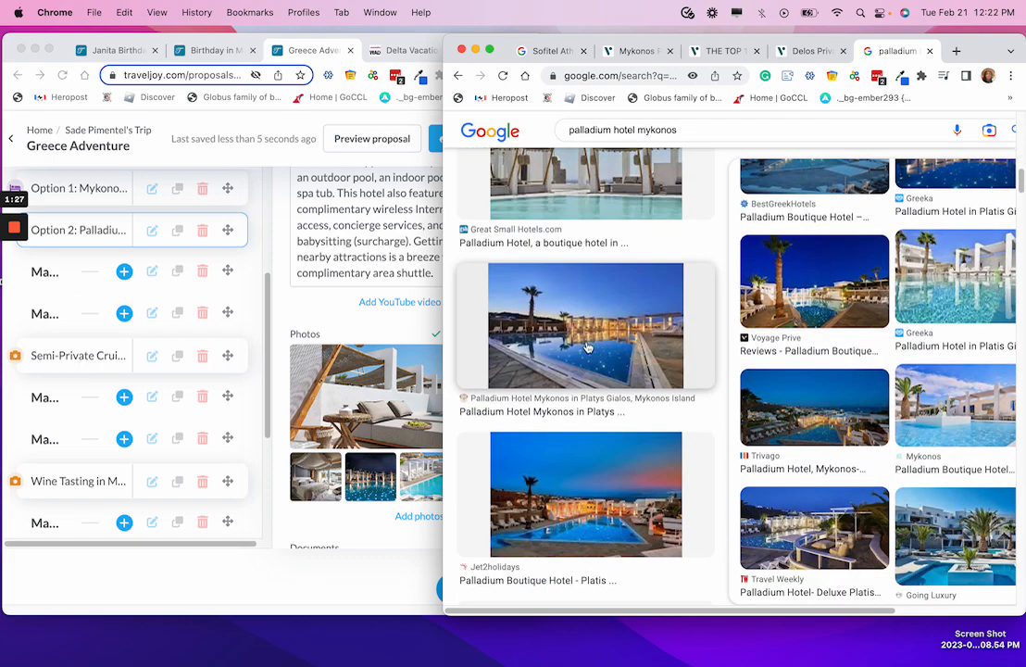
{"action": "scroll", "coordinate": [586, 347], "scroll_direction": "down", "scroll_amount": 3}
{"action": "scroll", "coordinate": [586, 347], "scroll_direction": "down", "scroll_amount": 2}
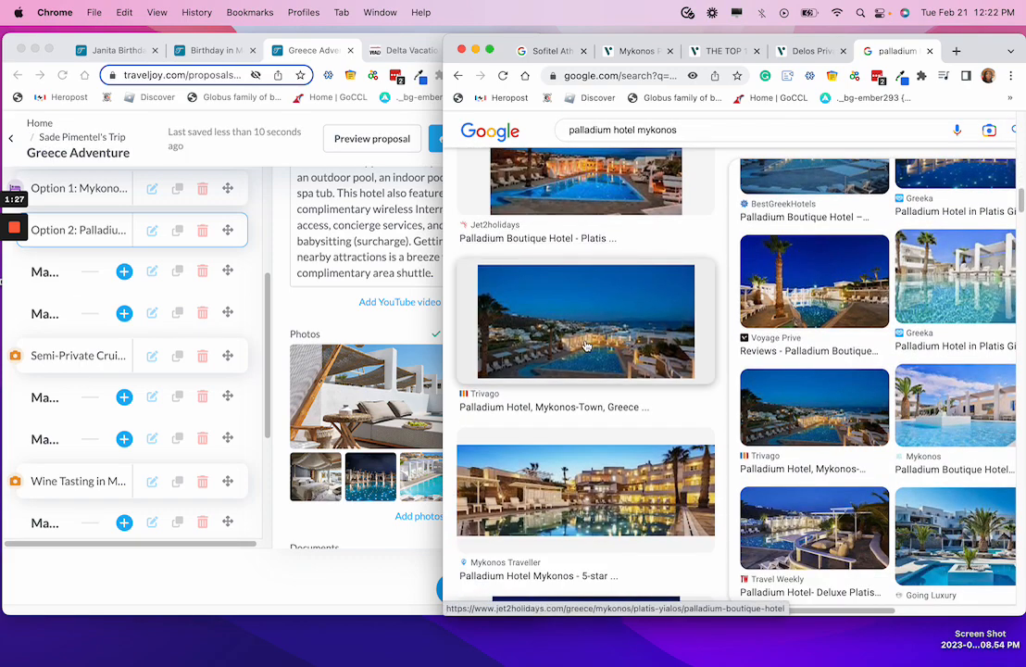
{"action": "scroll", "coordinate": [586, 347], "scroll_direction": "down", "scroll_amount": 2}
{"action": "left_click", "coordinate": [586, 347]}
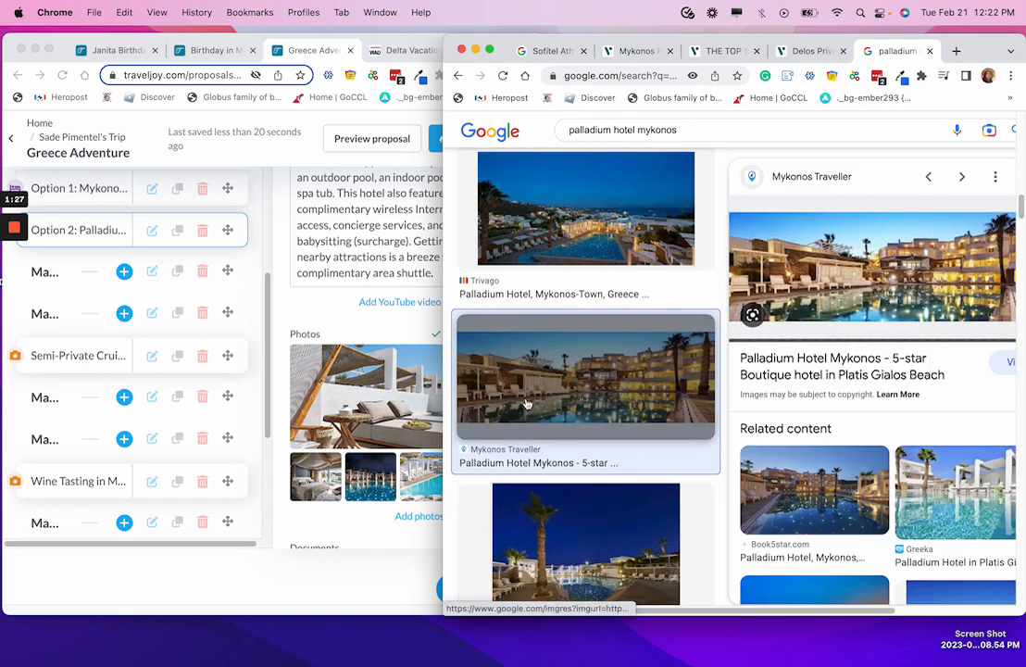
{"action": "left_click_drag", "start_coordinate": [839, 262], "coordinate": [357, 461]}
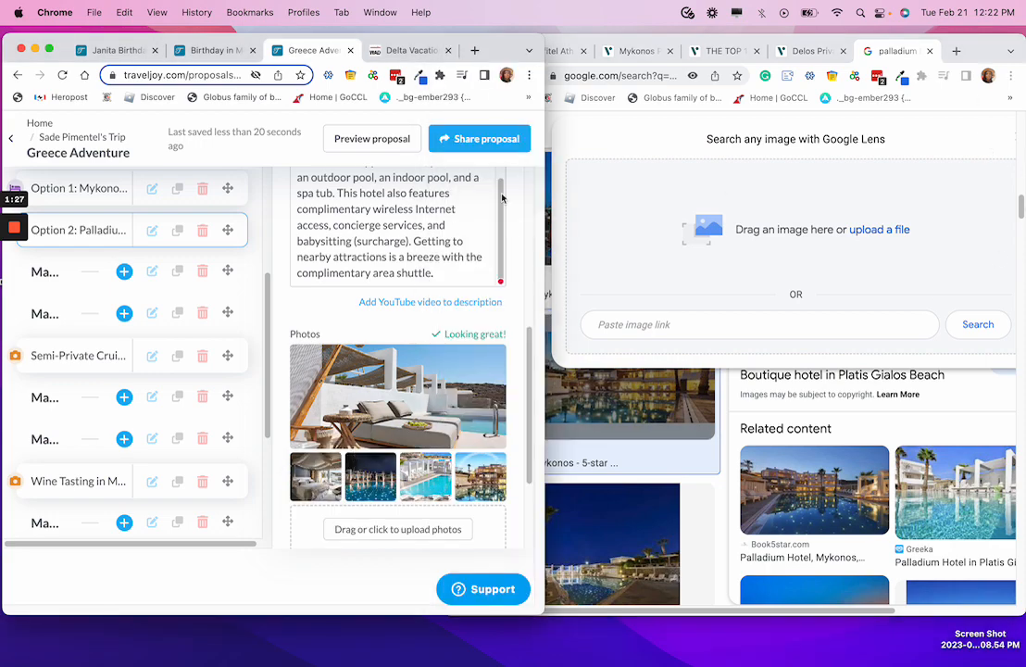
{"action": "left_click", "coordinate": [49, 48]}
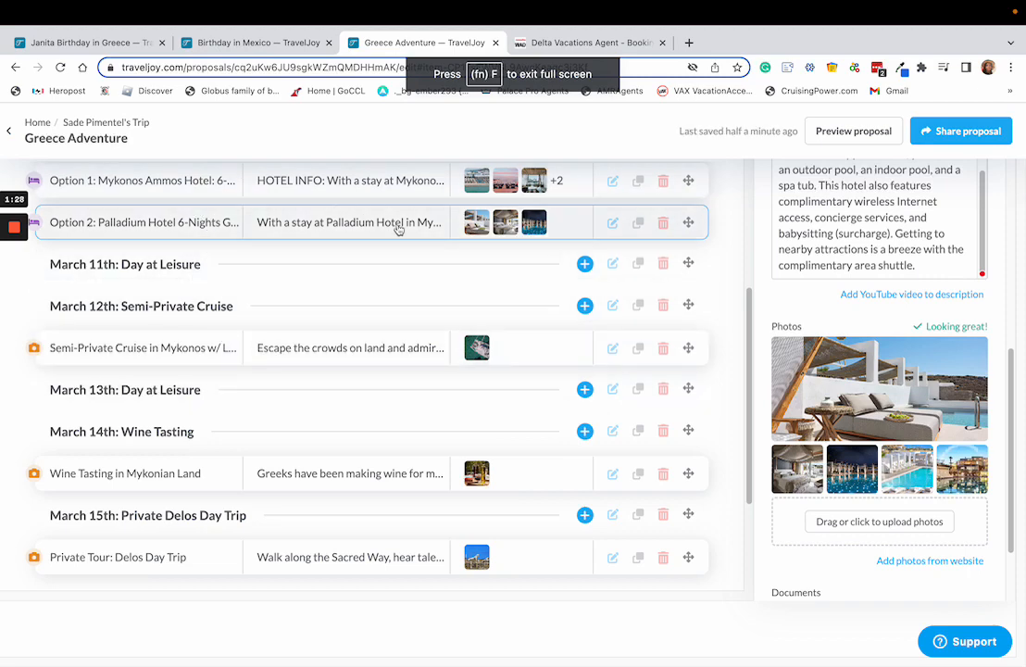
Copy the full item name of Option 2, the Palladium Hotel, and open the proposal intro for editing.
{"action": "scroll", "coordinate": [879, 235], "scroll_direction": "up", "scroll_amount": 8}
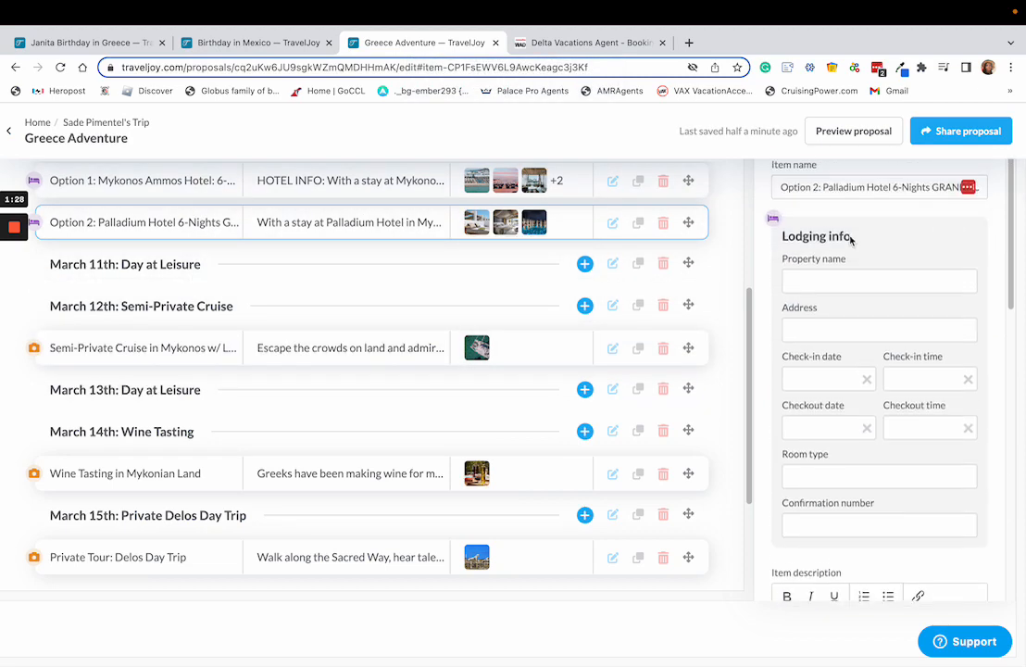
{"action": "triple_click", "coordinate": [820, 190]}
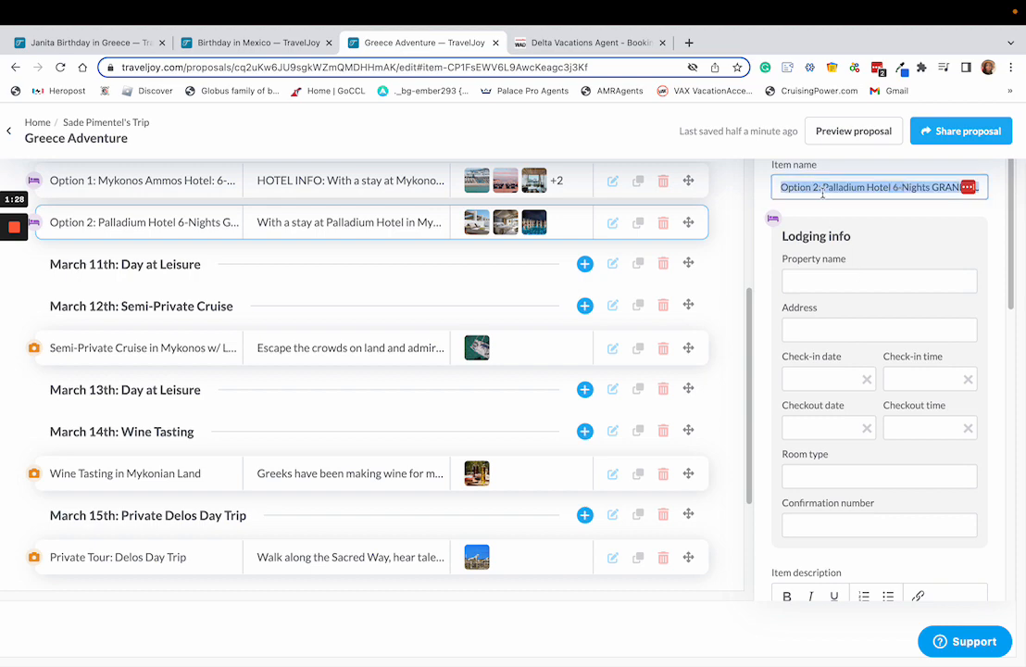
{"action": "scroll", "coordinate": [371, 188], "scroll_direction": "up", "scroll_amount": 5}
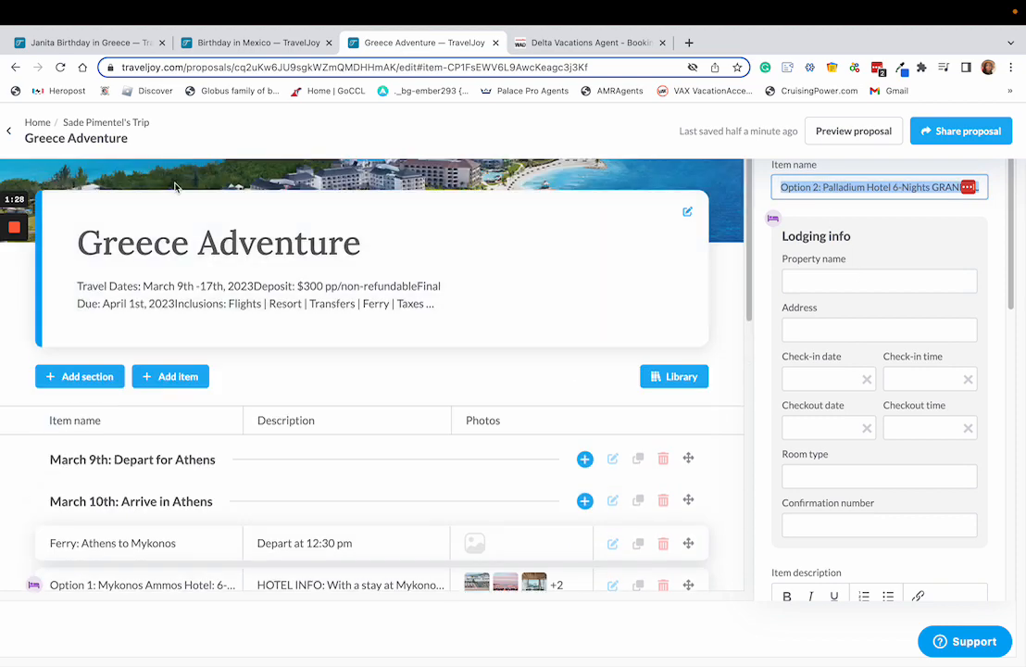
{"action": "left_click", "coordinate": [472, 288]}
{"action": "scroll", "coordinate": [885, 362], "scroll_direction": "down", "scroll_amount": 4}
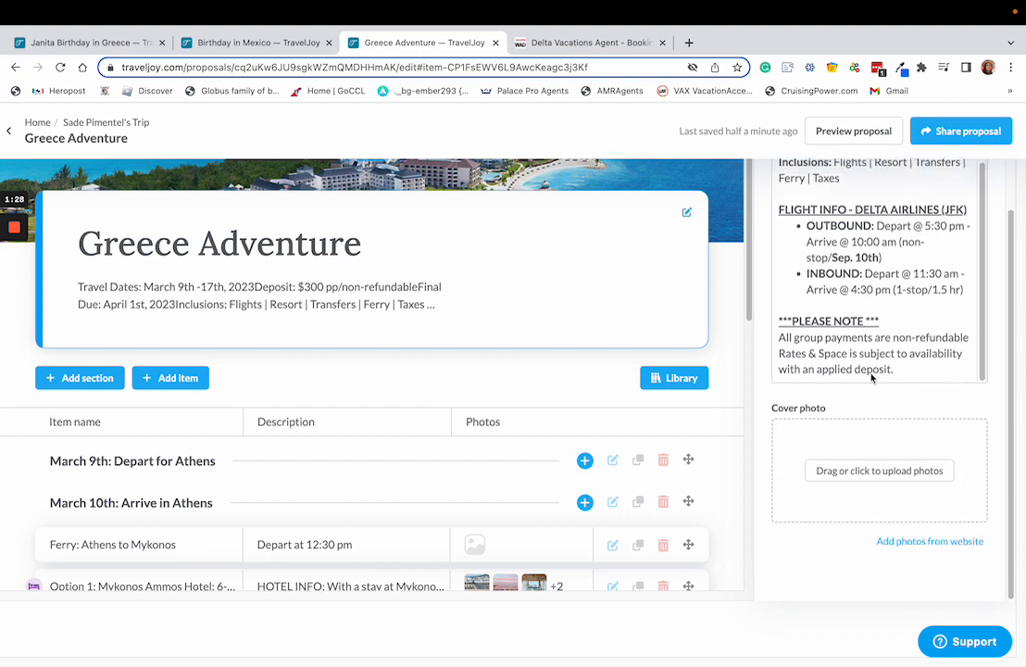
Add the heading "PACKAGE OPTIONS & RATES" to the proposal intro between the flight info and the PLEASE NOTE section.
{"action": "left_click", "coordinate": [827, 307]}
{"action": "key", "text": "Return"}
{"action": "key", "text": "Return"}
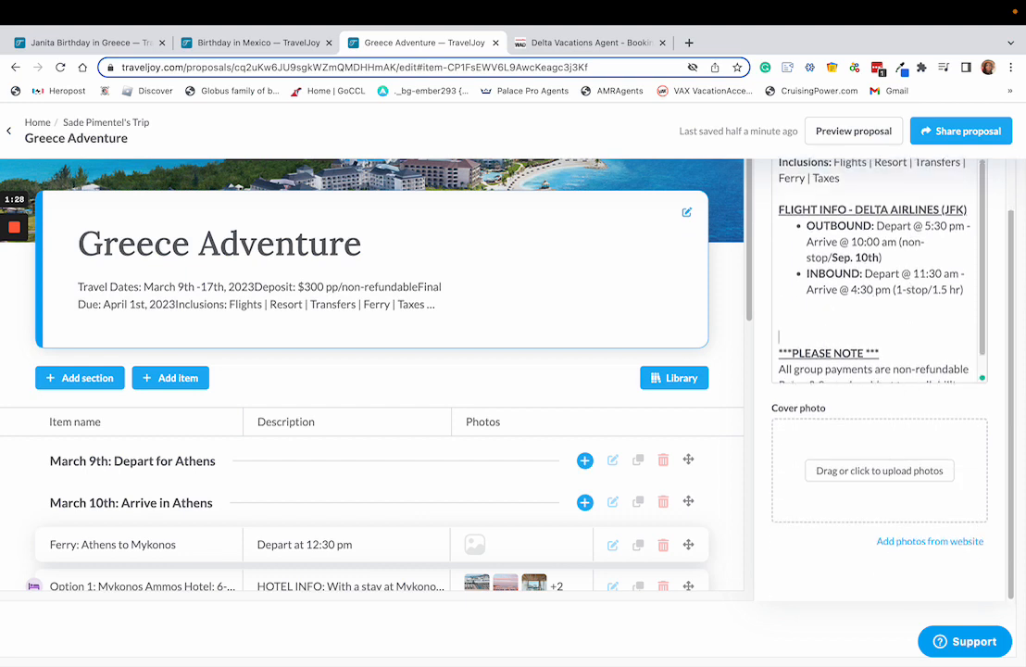
{"action": "key", "text": "Up"}
{"action": "key", "text": "Up"}
{"action": "key", "text": "Return"}
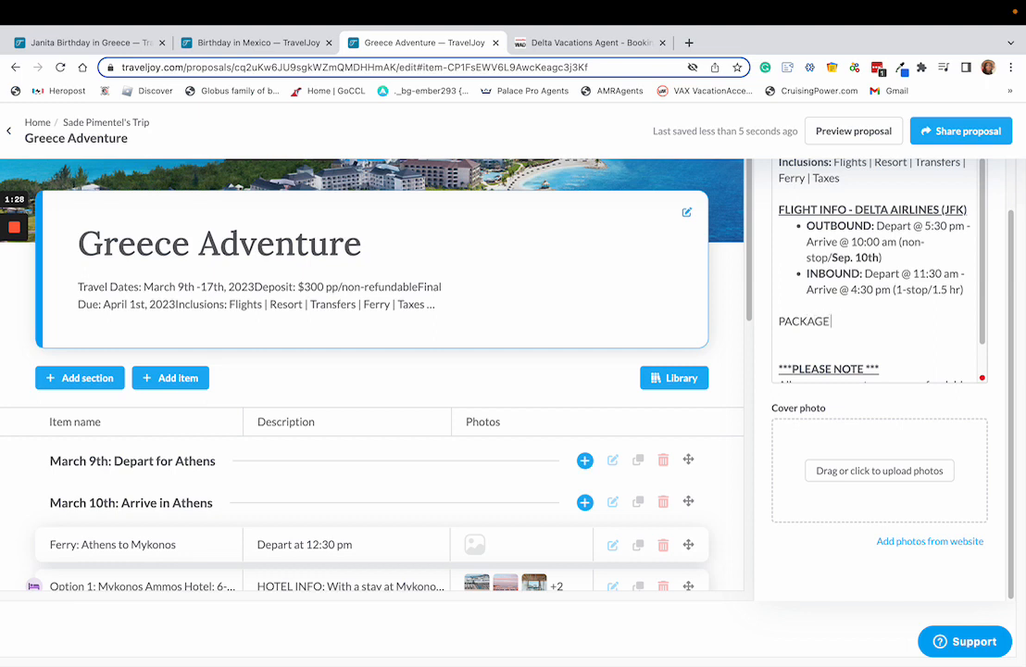
{"action": "type", "text": "PACKAGE OPTIONS & R"}
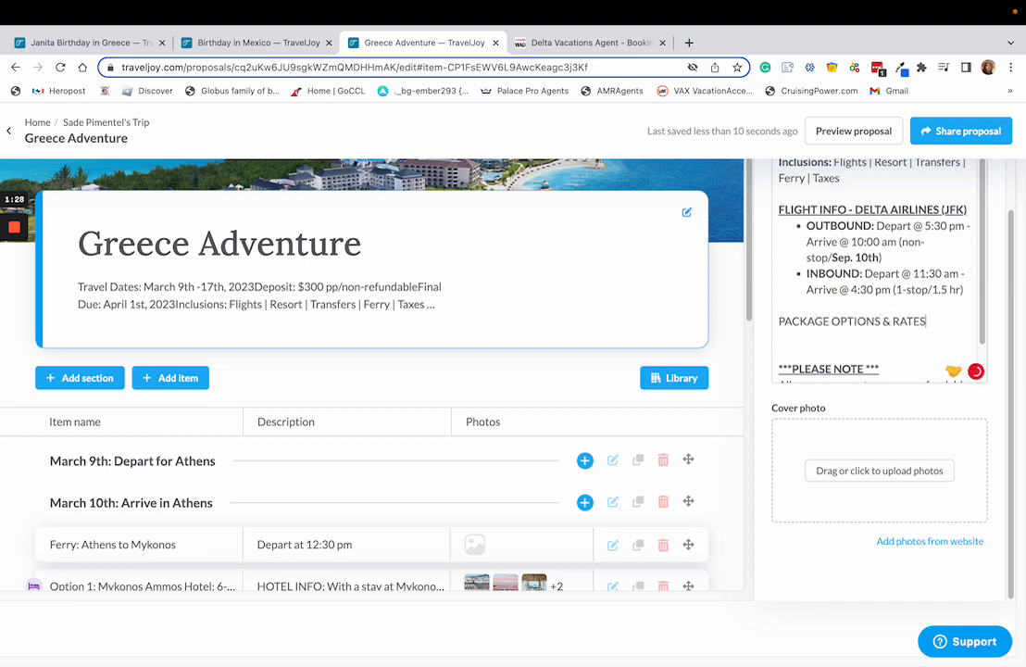
{"action": "type", "text": "ATES"}
{"action": "key", "text": "Return"}
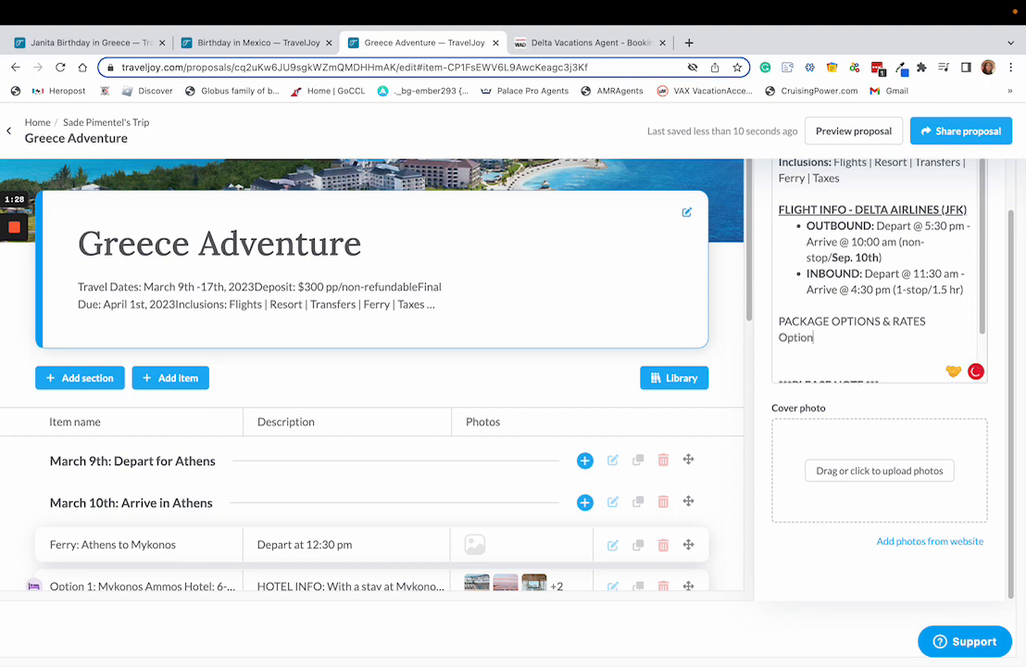
Enter "Option 2: Palladium Hotel 6-Nights GRAND SUITE WITH PRIVATE POOL" under the package heading as a bulleted line.
{"action": "key", "text": "BackSpace"}
{"action": "key", "text": "BackSpace"}
{"action": "key", "text": "BackSpace"}
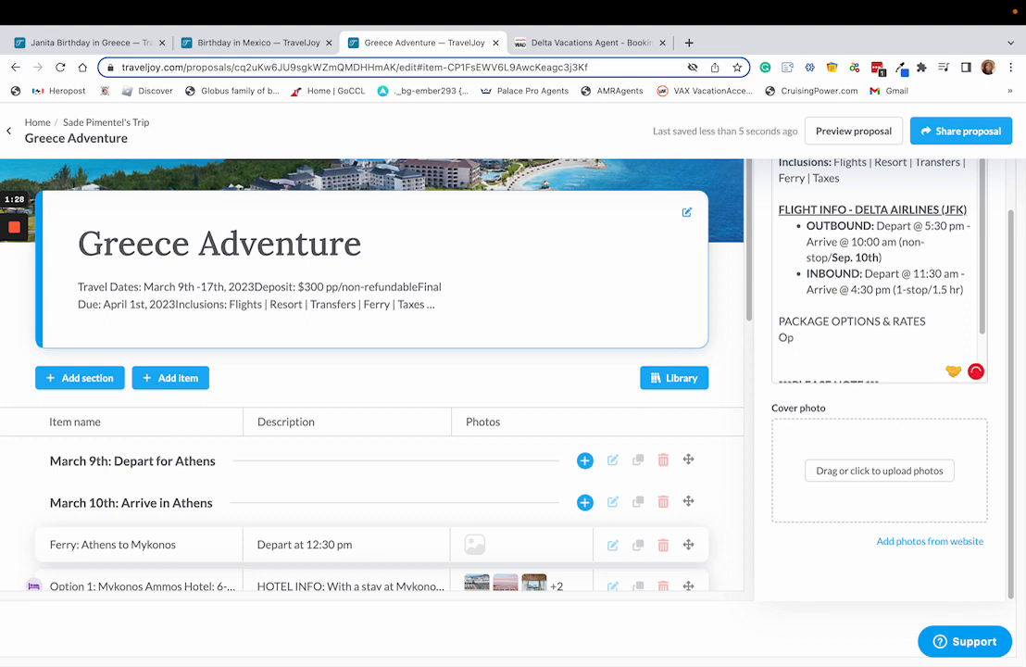
{"action": "type", "text": "Option 2: Palladium Hotel 6-Nights GRAND SUITE WITH PRIVATE POOL"}
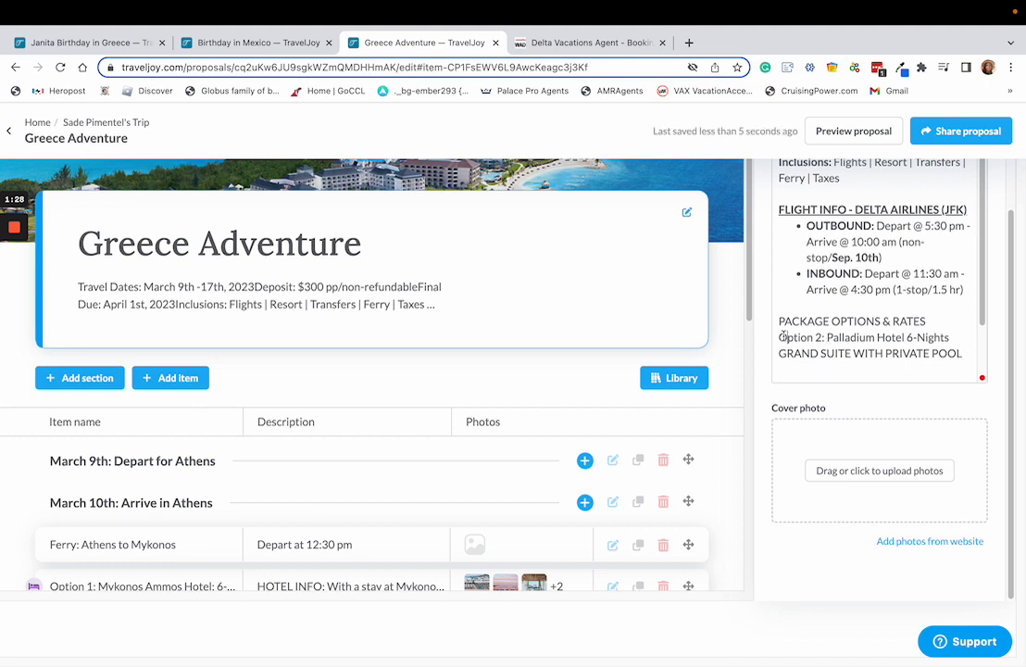
{"action": "scroll", "coordinate": [899, 193], "scroll_direction": "up", "scroll_amount": 2}
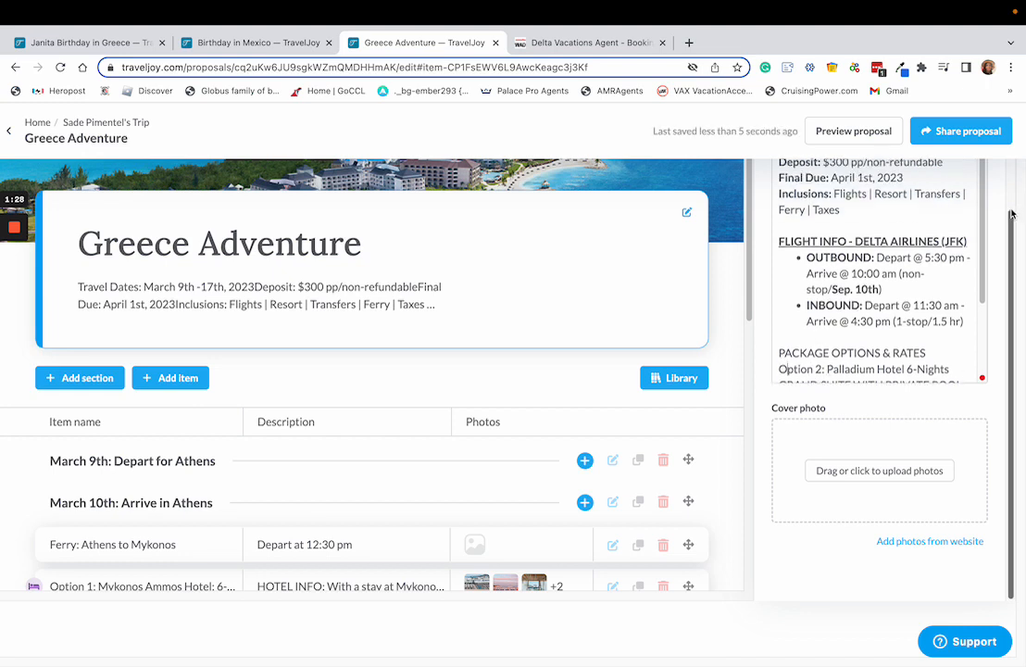
{"action": "scroll", "coordinate": [1001, 212], "scroll_direction": "up", "scroll_amount": 3}
{"action": "left_click", "coordinate": [892, 251]}
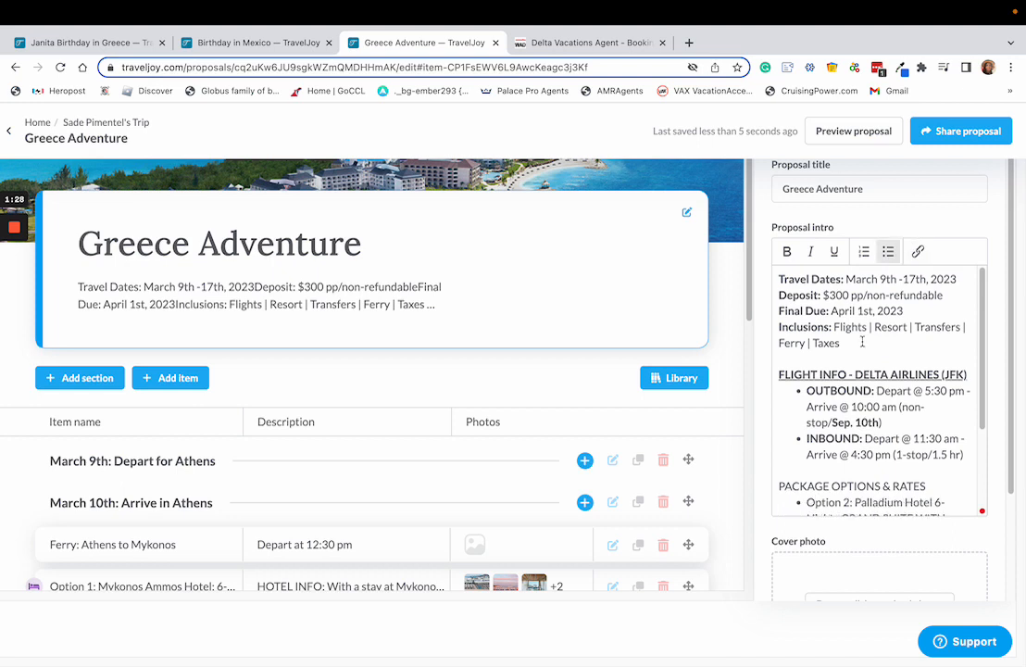
Make the label "Option 2:" bold in the package options bullet.
{"action": "scroll", "coordinate": [846, 441], "scroll_direction": "down", "scroll_amount": 2}
{"action": "left_click_drag", "start_coordinate": [854, 414], "coordinate": [808, 416]}
{"action": "left_click", "coordinate": [787, 251]}
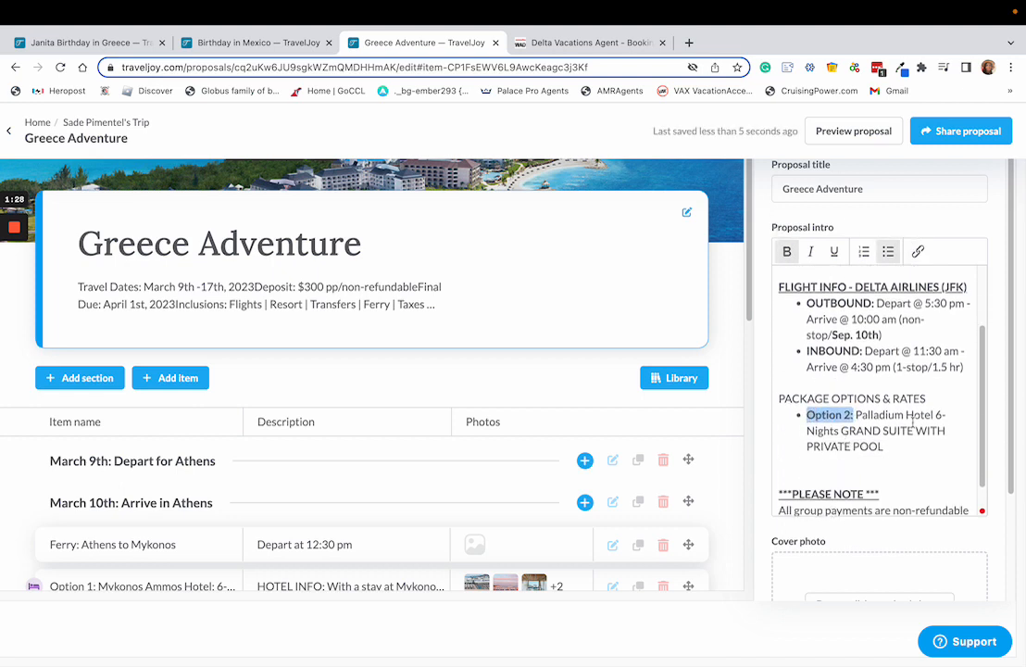
{"action": "left_click", "coordinate": [847, 417]}
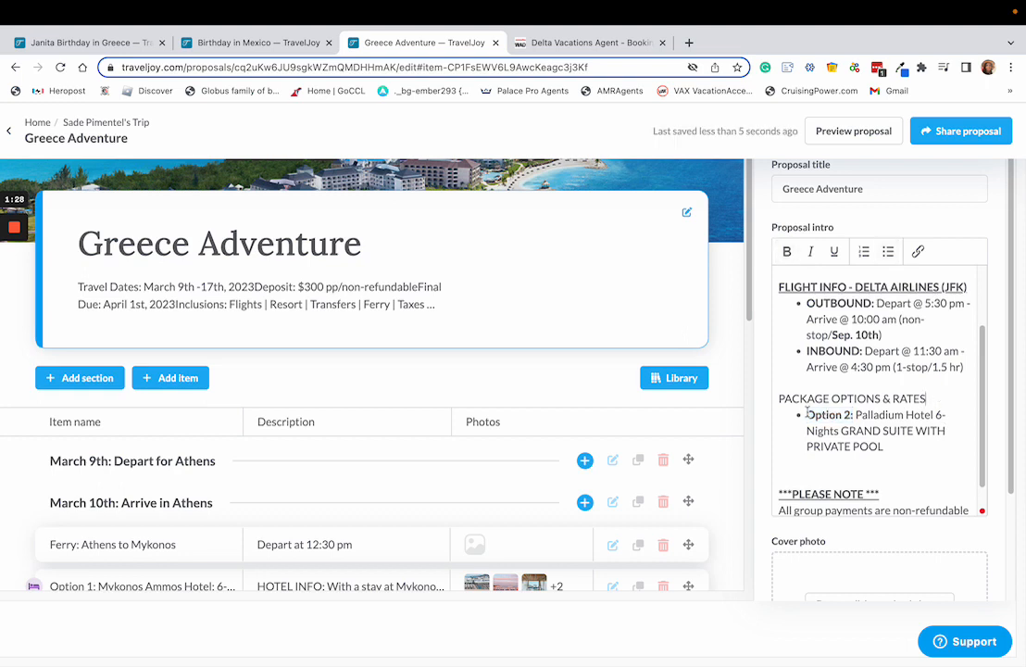
Insert a bullet above Option 2 with the copied item name "Option 1: Mykonos Ammos Hotel: 6-Nights Deluxe Beachfront".
{"action": "left_click", "coordinate": [807, 415]}
{"action": "key", "text": "Return"}
{"action": "scroll", "coordinate": [183, 514], "scroll_direction": "down", "scroll_amount": 2}
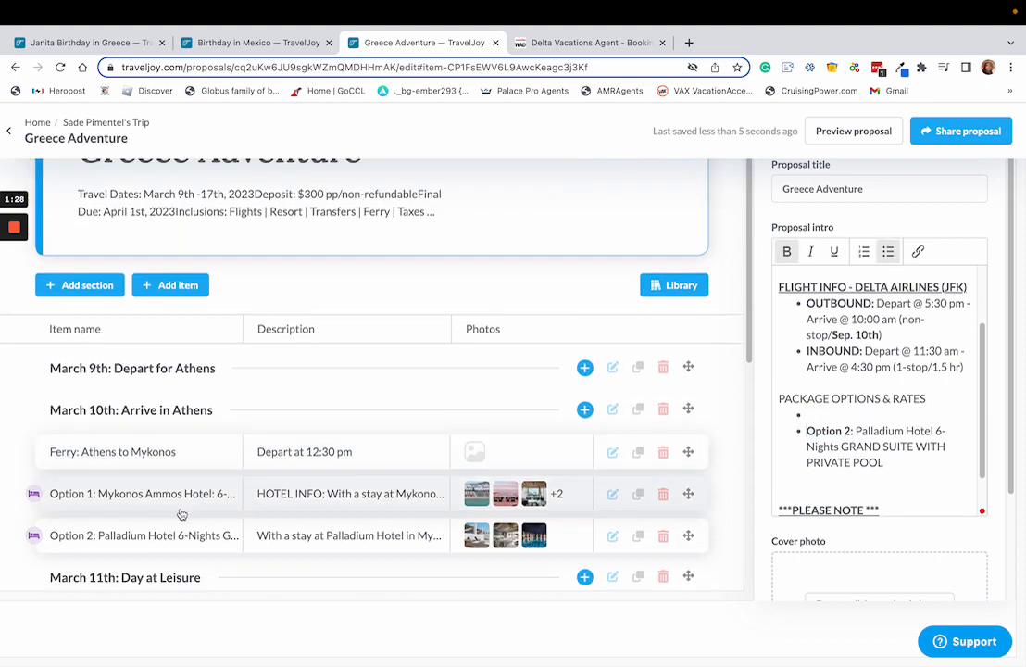
{"action": "left_click", "coordinate": [182, 506]}
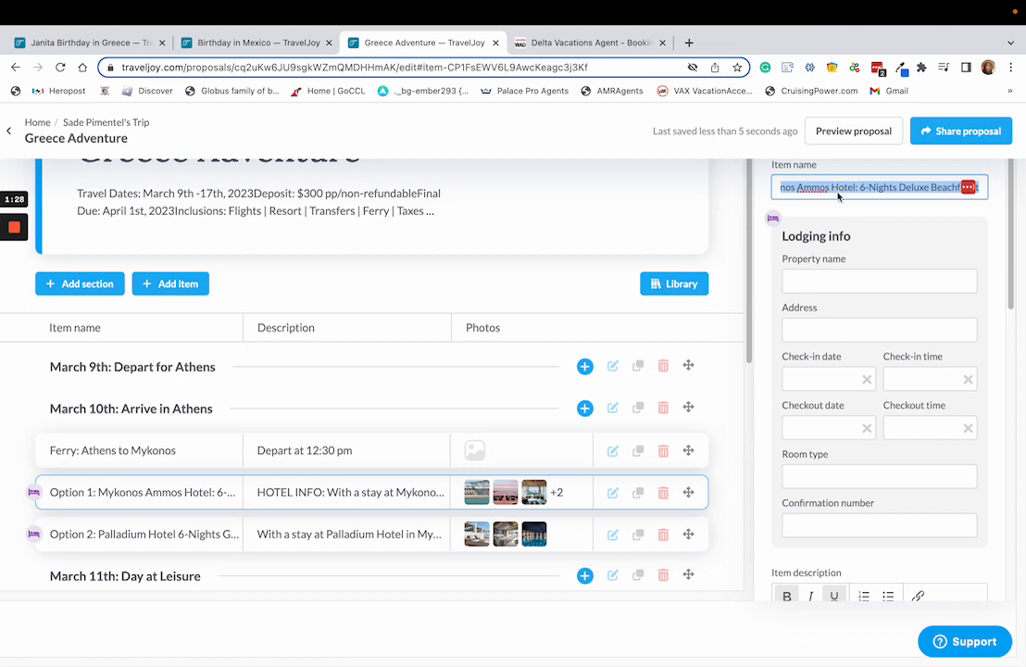
{"action": "right_click", "coordinate": [838, 196]}
{"action": "left_click", "coordinate": [667, 300]}
{"action": "left_click", "coordinate": [463, 218]}
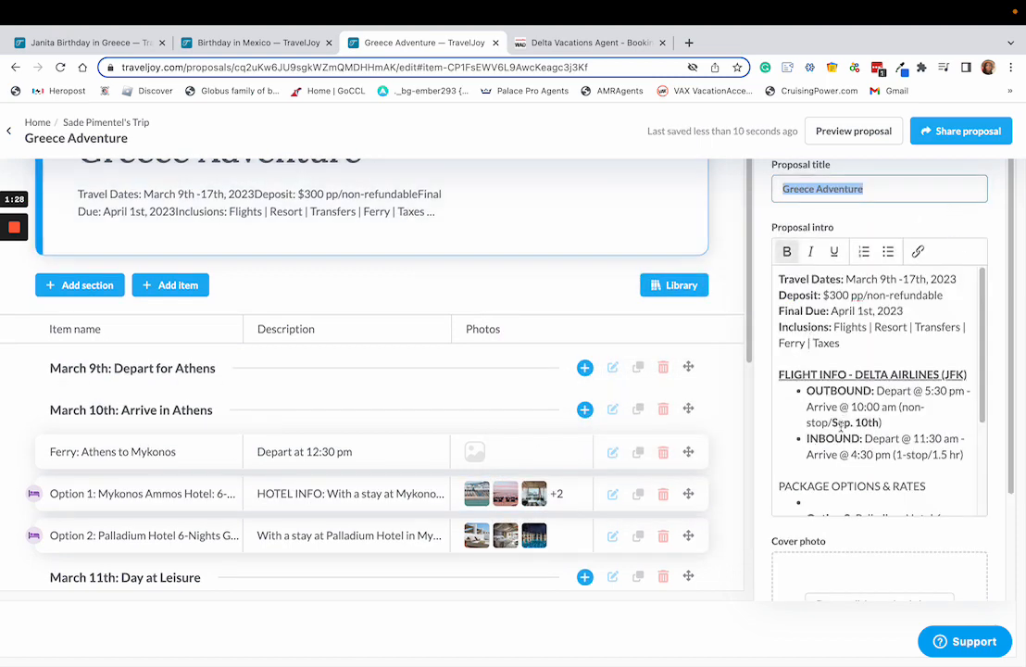
{"action": "scroll", "coordinate": [853, 395], "scroll_direction": "down", "scroll_amount": 3}
{"action": "left_click", "coordinate": [820, 372]}
{"action": "key", "text": "super+v"}
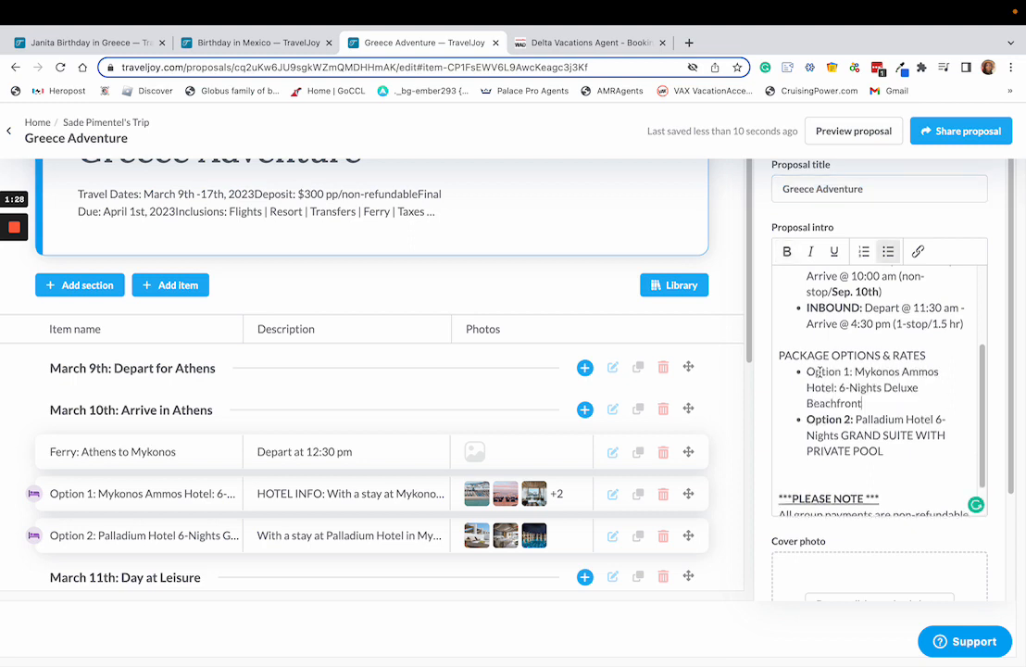
Make the label "Option 1:" bold in the package options list.
{"action": "left_click_drag", "start_coordinate": [854, 371], "coordinate": [806, 372]}
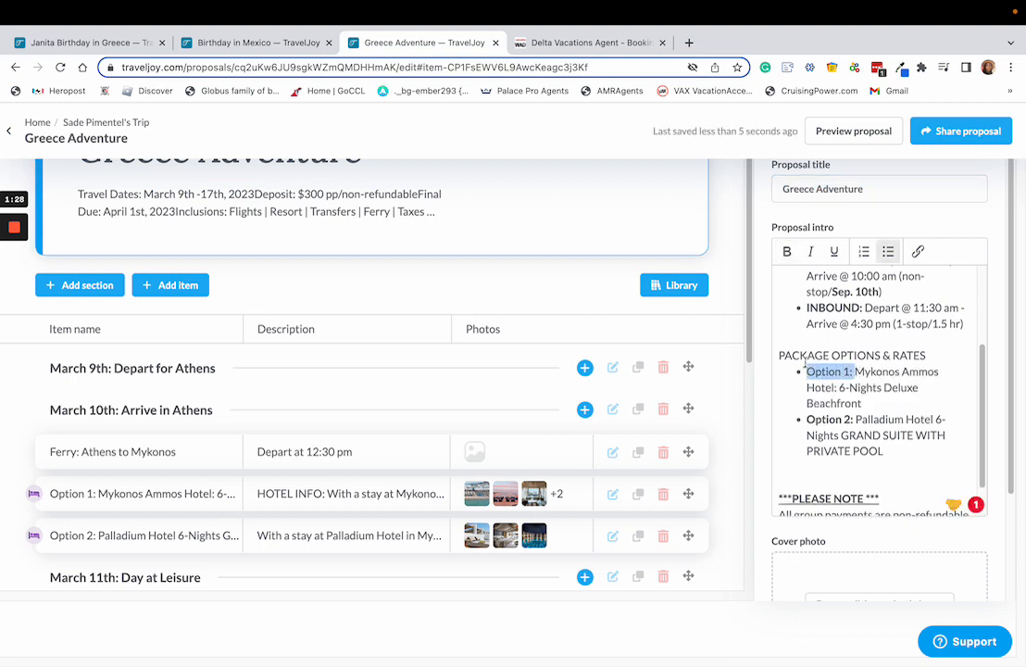
{"action": "left_click", "coordinate": [786, 251]}
{"action": "left_click", "coordinate": [885, 388]}
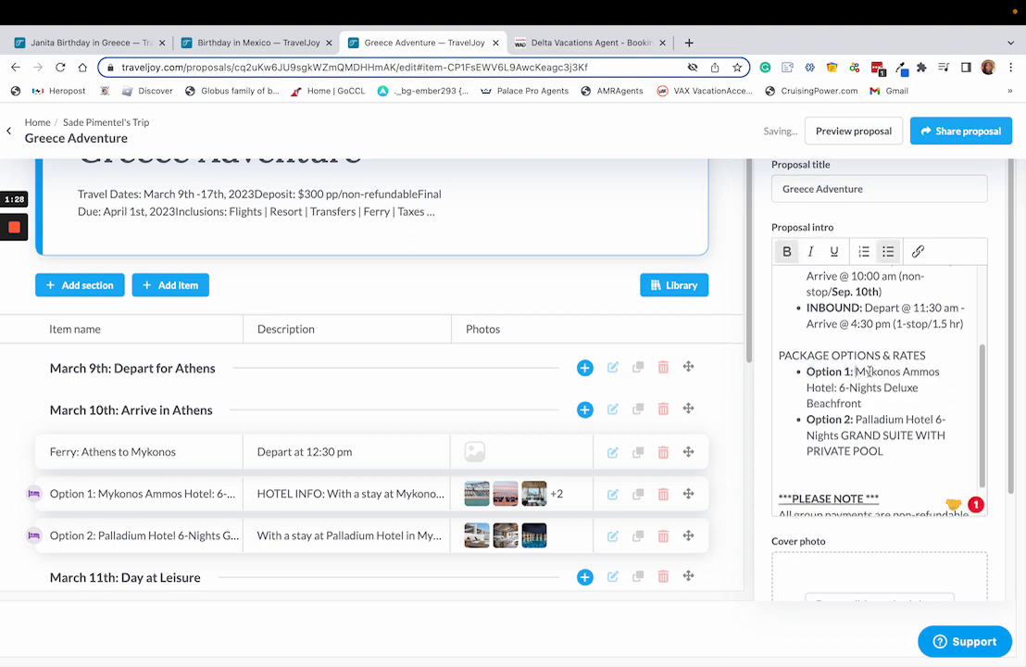
Add the rate "$3700 per person" to the Option 1 bullet and "$4000 per person" to the Option 2 bullet.
{"action": "left_click", "coordinate": [889, 408]}
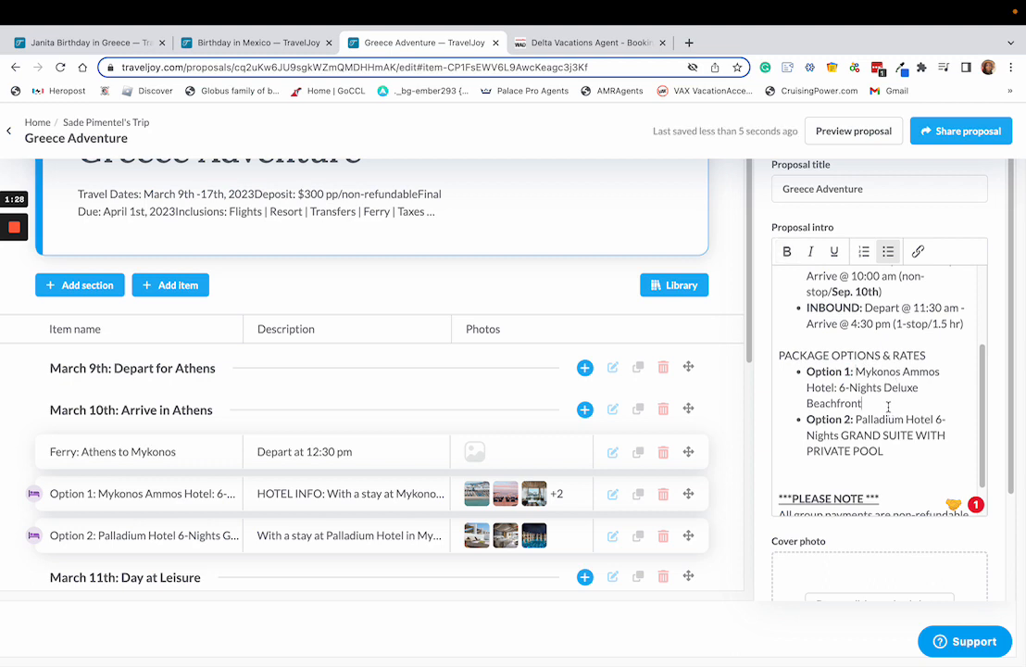
{"action": "type", "text": "$3700 per perso"}
{"action": "left_click", "coordinate": [908, 403]}
{"action": "key", "text": "BackSpace"}
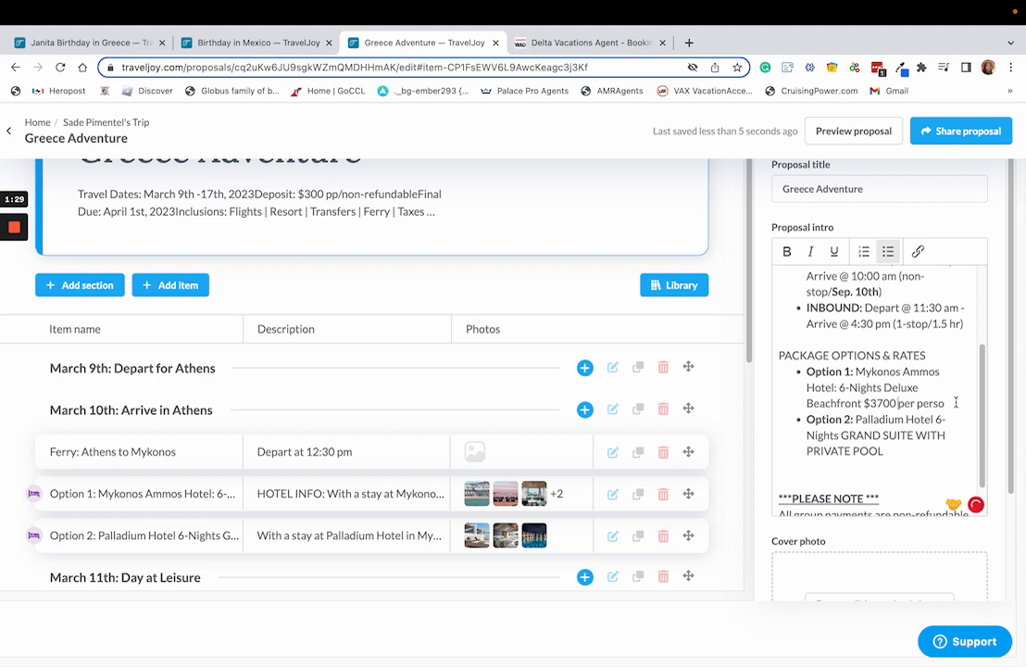
{"action": "left_click", "coordinate": [949, 404]}
{"action": "type", "text": "n"}
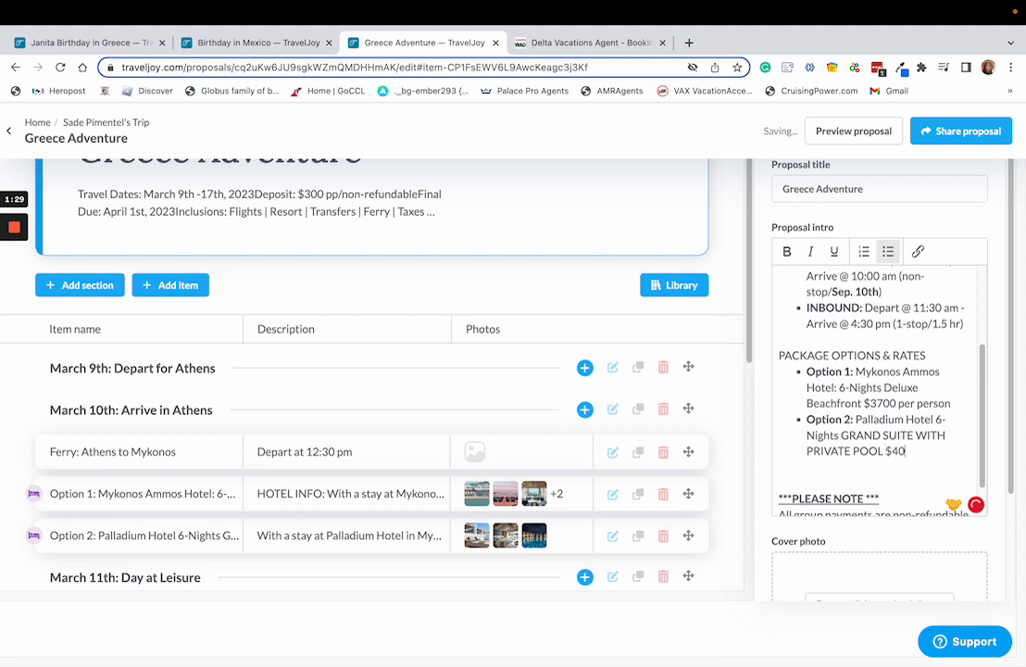
{"action": "type", "text": "00 per per"}
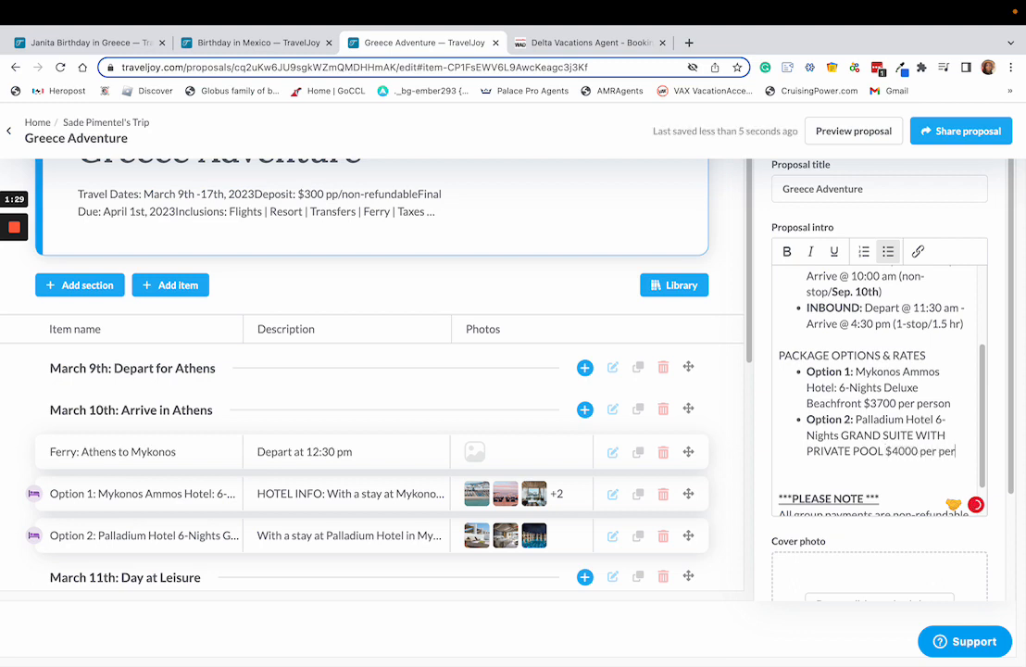
{"action": "type", "text": "son"}
Make the "PACKAGE OPTIONS & RATES" heading in the proposal intro bold and underlined.
{"action": "scroll", "coordinate": [956, 399], "scroll_direction": "down", "scroll_amount": 2}
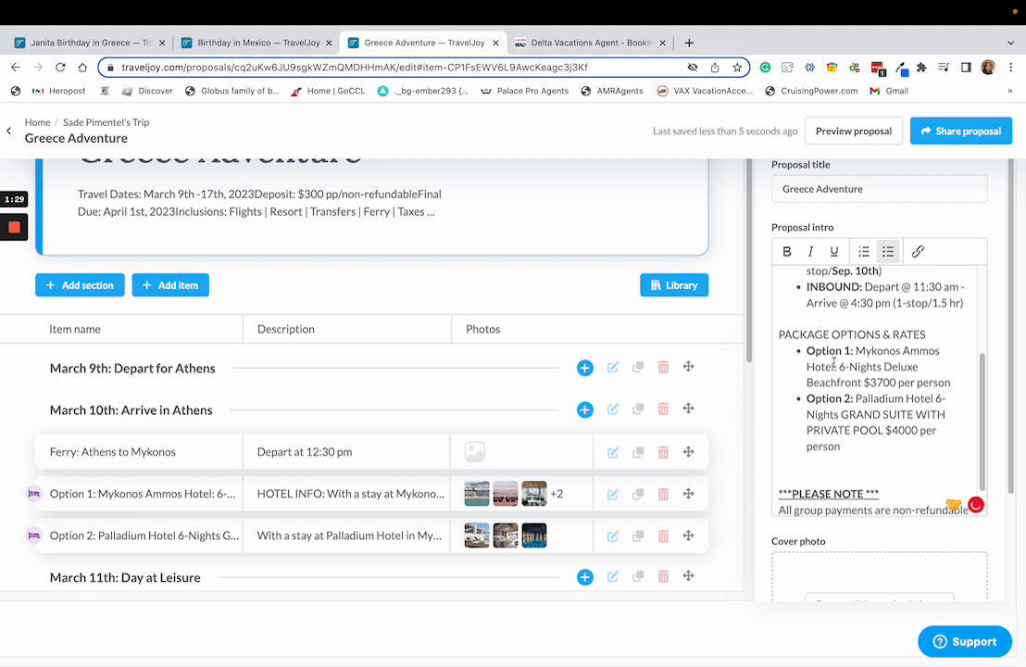
{"action": "double_click", "coordinate": [844, 294]}
{"action": "triple_click", "coordinate": [844, 295]}
{"action": "left_click", "coordinate": [787, 251]}
{"action": "left_click", "coordinate": [834, 251]}
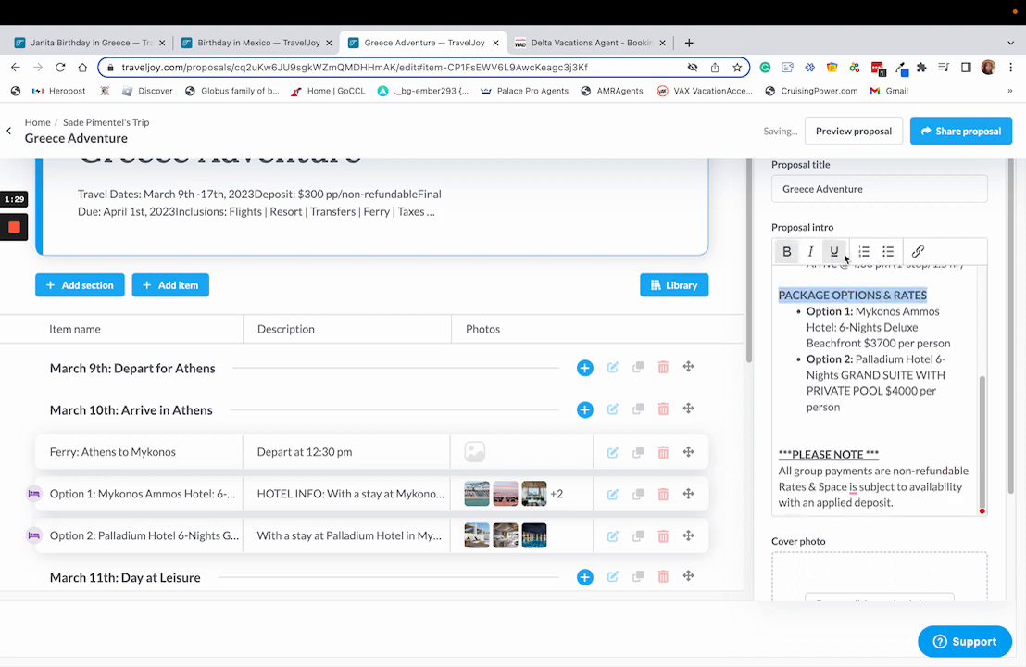
{"action": "left_click", "coordinate": [869, 295]}
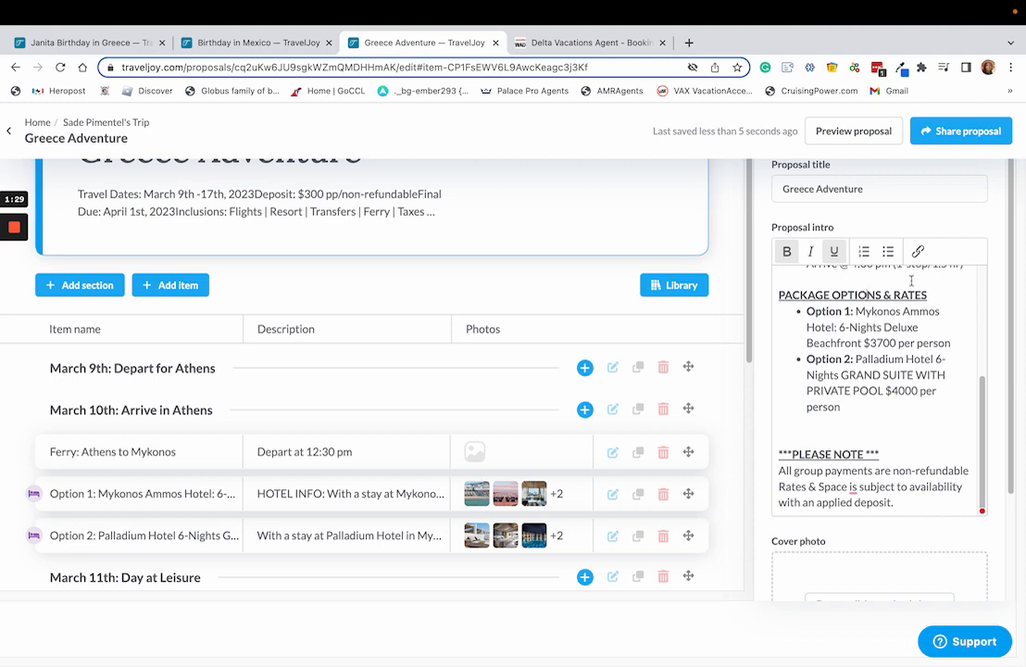
Preview the Greece Adventure proposal and look over its intro and trip overview.
{"action": "left_click", "coordinate": [887, 137]}
{"action": "scroll", "coordinate": [737, 338], "scroll_direction": "down", "scroll_amount": 2}
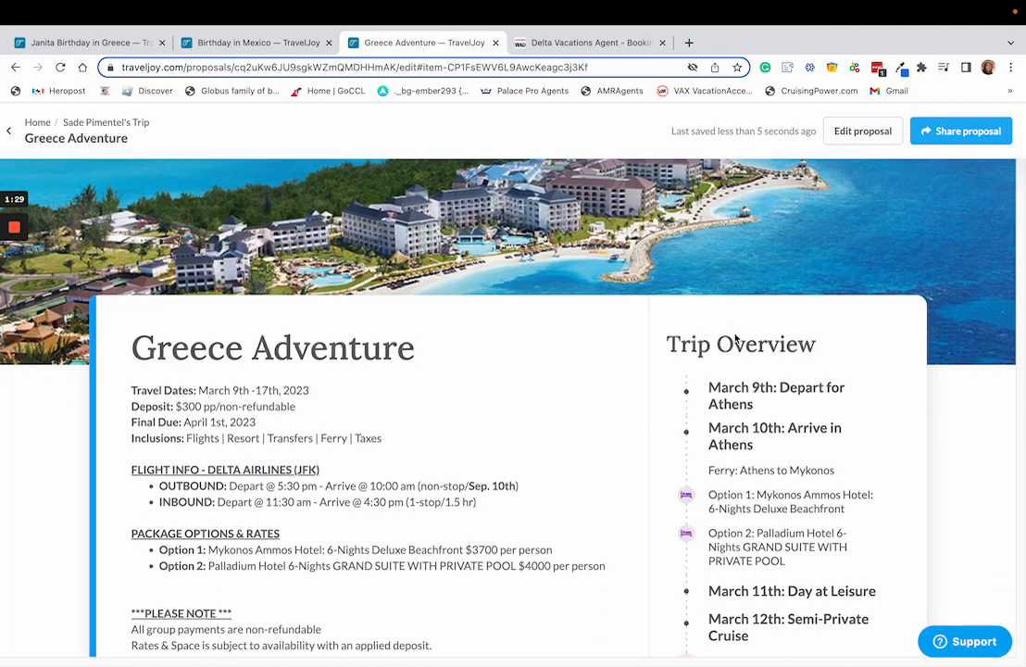
{"action": "scroll", "coordinate": [737, 341], "scroll_direction": "up", "scroll_amount": 2}
{"action": "scroll", "coordinate": [773, 249], "scroll_direction": "down", "scroll_amount": 3}
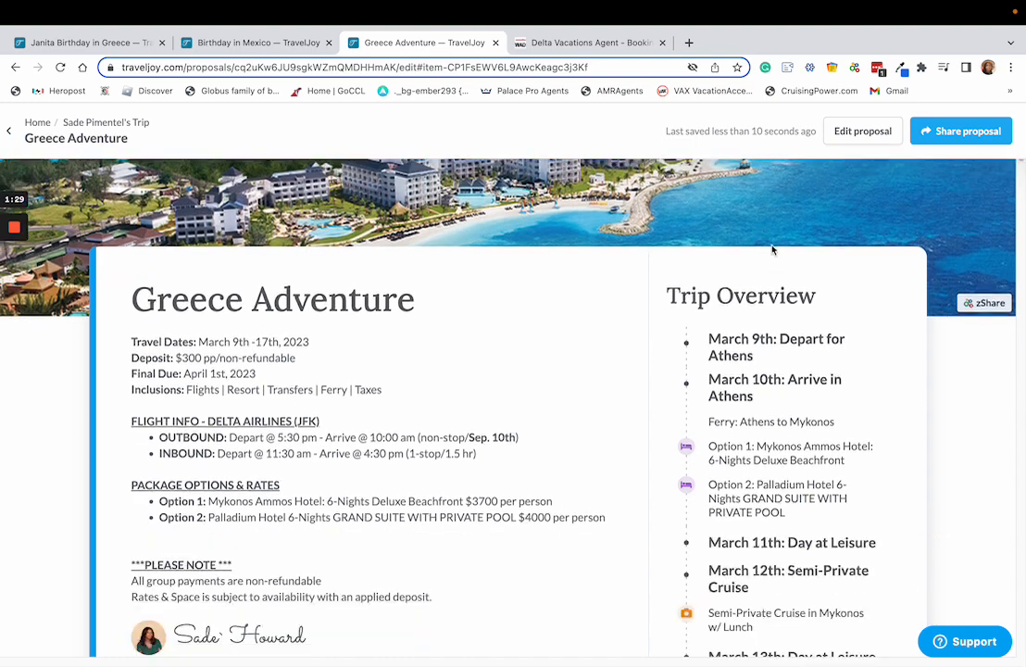
{"action": "scroll", "coordinate": [773, 250], "scroll_direction": "down", "scroll_amount": 6}
{"action": "scroll", "coordinate": [476, 286], "scroll_direction": "down", "scroll_amount": 3}
{"action": "scroll", "coordinate": [510, 291], "scroll_direction": "up", "scroll_amount": 6}
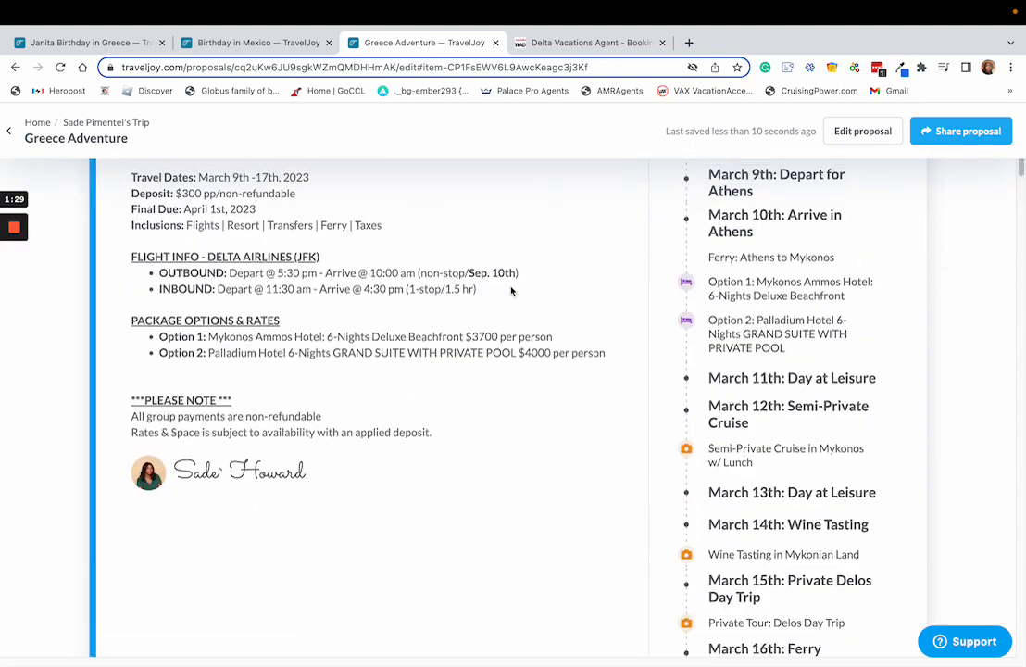
{"action": "scroll", "coordinate": [366, 320], "scroll_direction": "up", "scroll_amount": 3}
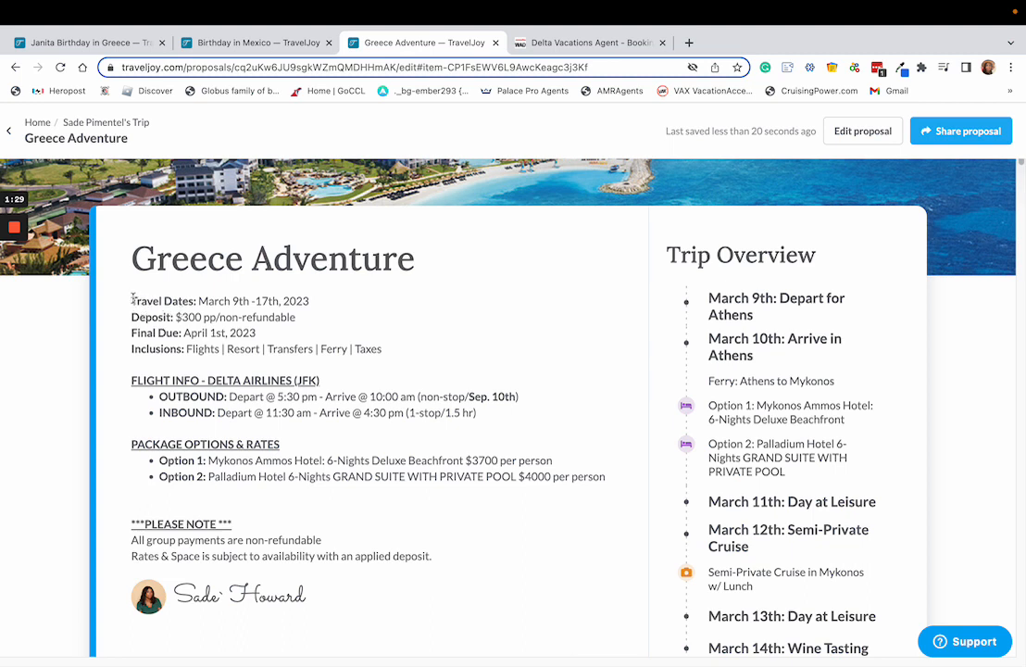
Review the previewed intro section by section: trip terms, flight info, package rates and the payment note.
{"action": "left_click_drag", "start_coordinate": [132, 298], "coordinate": [397, 359]}
{"action": "left_click", "coordinate": [169, 380]}
{"action": "left_click_drag", "start_coordinate": [132, 384], "coordinate": [298, 412]}
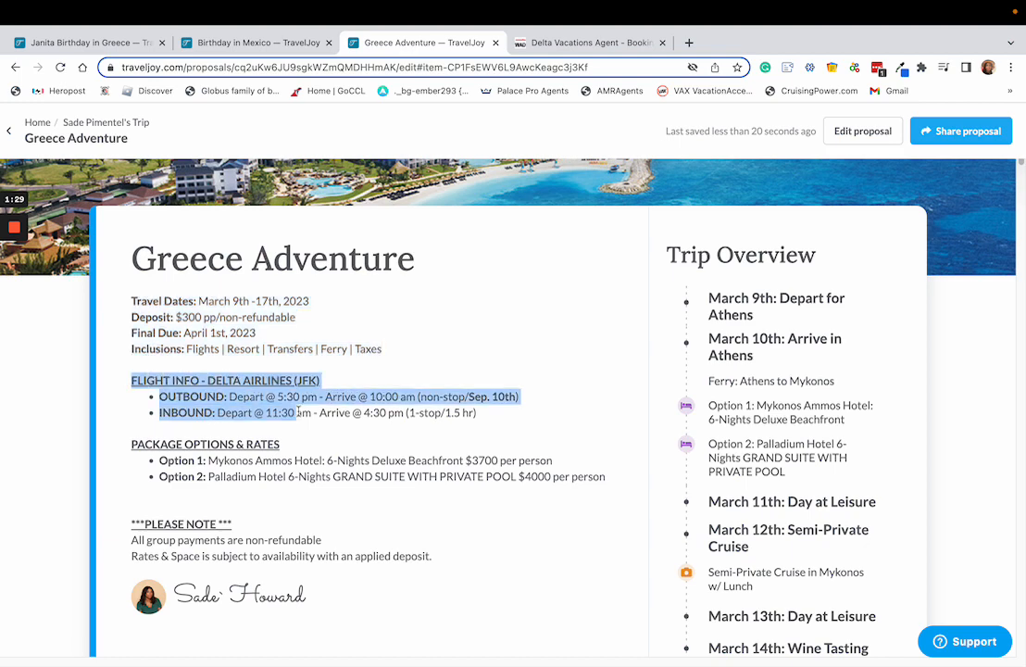
{"action": "left_click_drag", "start_coordinate": [611, 476], "coordinate": [166, 460]}
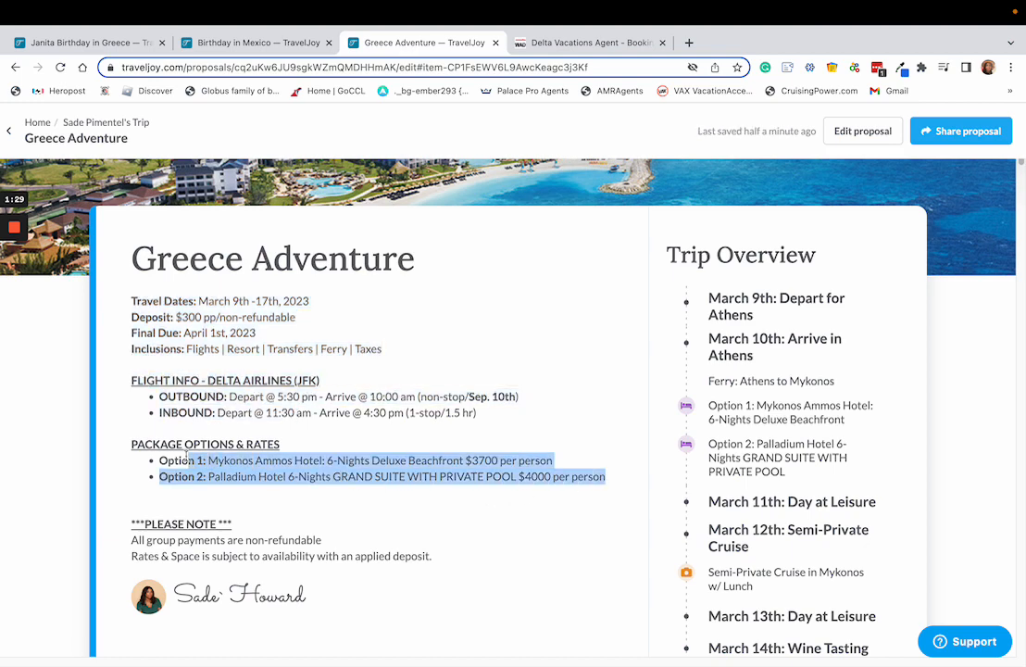
{"action": "left_click_drag", "start_coordinate": [465, 568], "coordinate": [131, 533]}
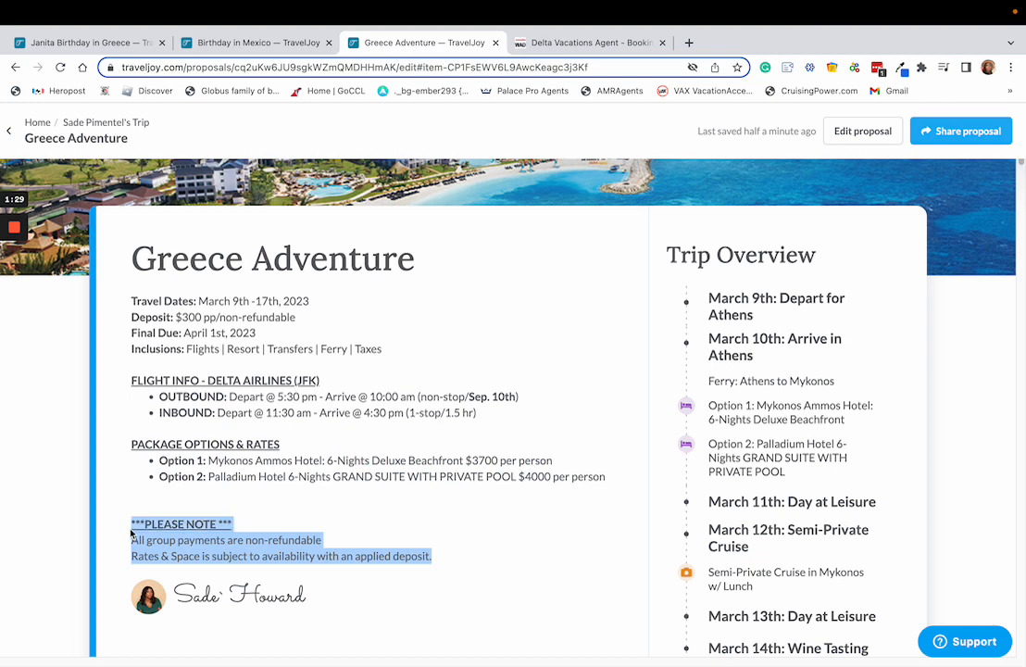
{"action": "scroll", "coordinate": [806, 337], "scroll_direction": "down", "scroll_amount": 3}
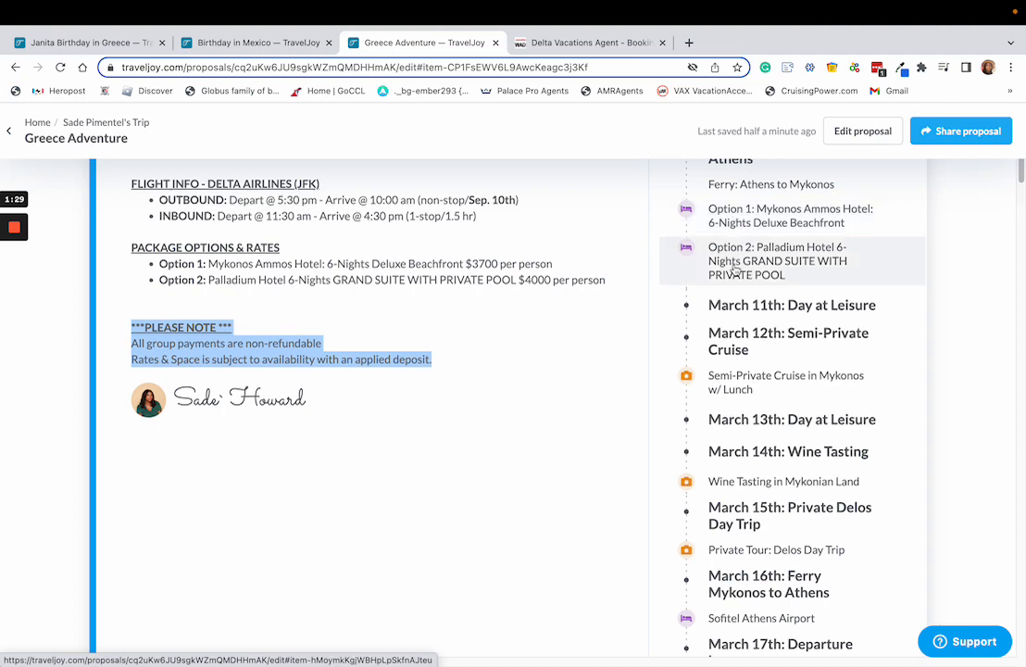
Review the previewed trip overview, the March 9th and 10th entries, and both Mykonos hotel options with their descriptions and photos.
{"action": "scroll", "coordinate": [741, 338], "scroll_direction": "down", "scroll_amount": 2}
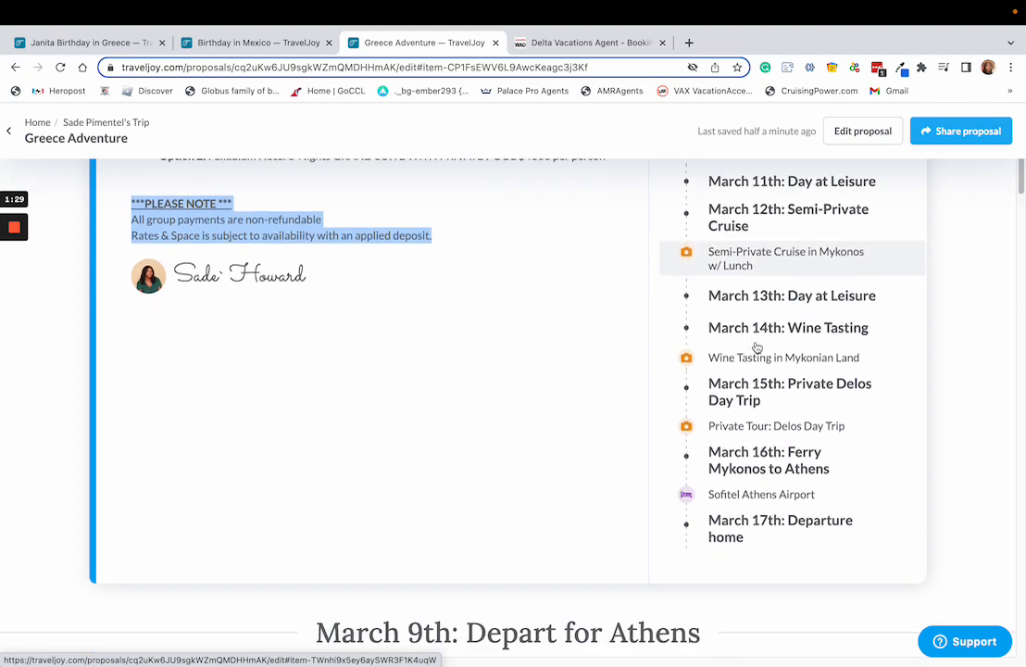
{"action": "scroll", "coordinate": [752, 343], "scroll_direction": "down", "scroll_amount": 3}
{"action": "scroll", "coordinate": [582, 394], "scroll_direction": "down", "scroll_amount": 2}
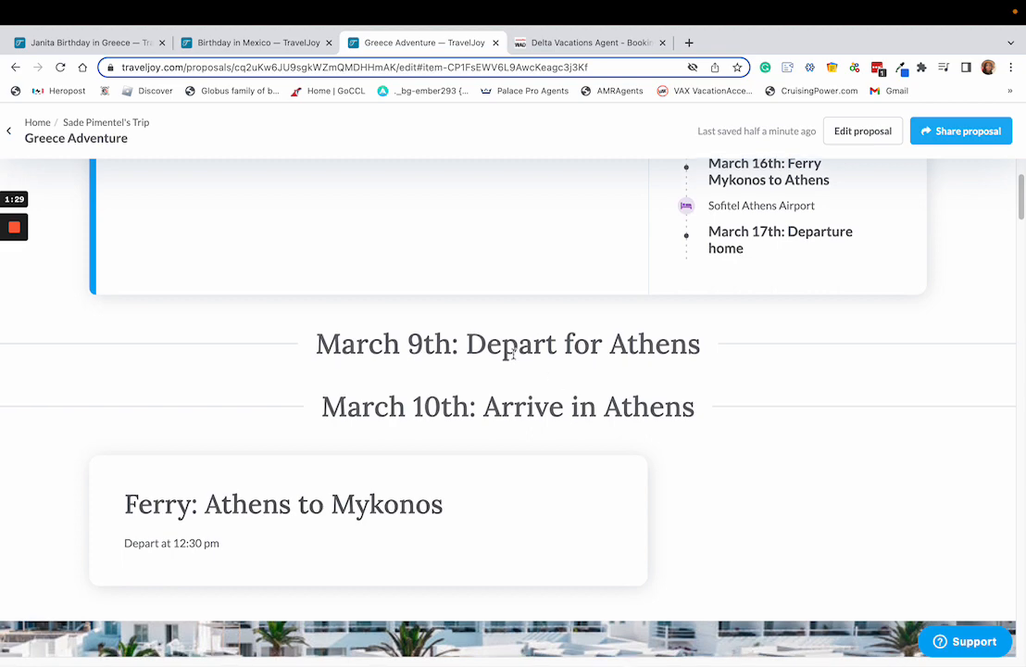
{"action": "scroll", "coordinate": [523, 349], "scroll_direction": "down", "scroll_amount": 5}
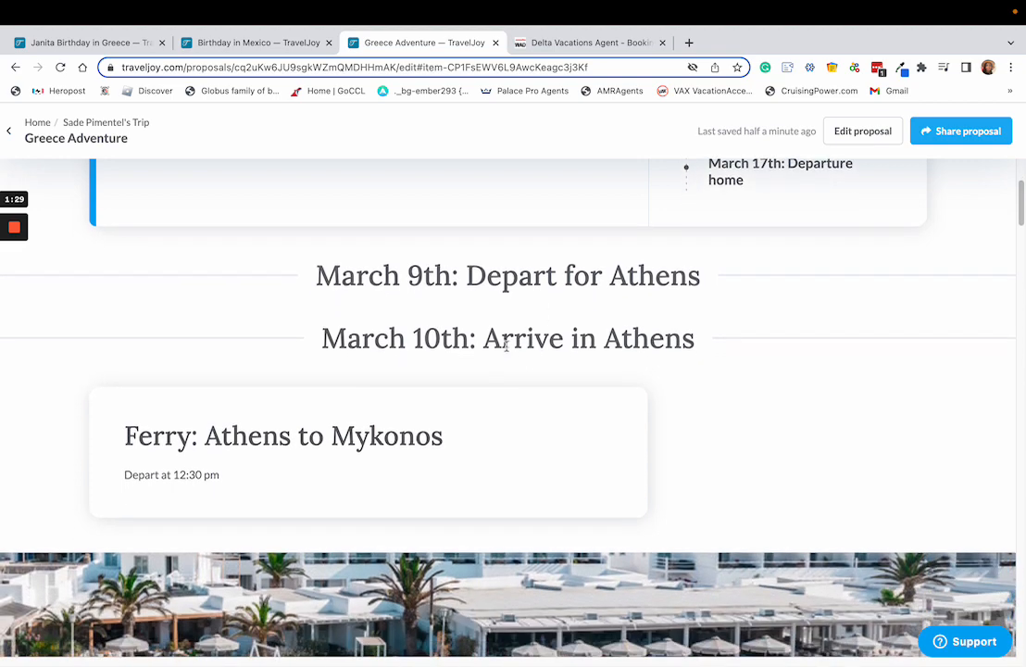
{"action": "scroll", "coordinate": [468, 289], "scroll_direction": "up", "scroll_amount": 1}
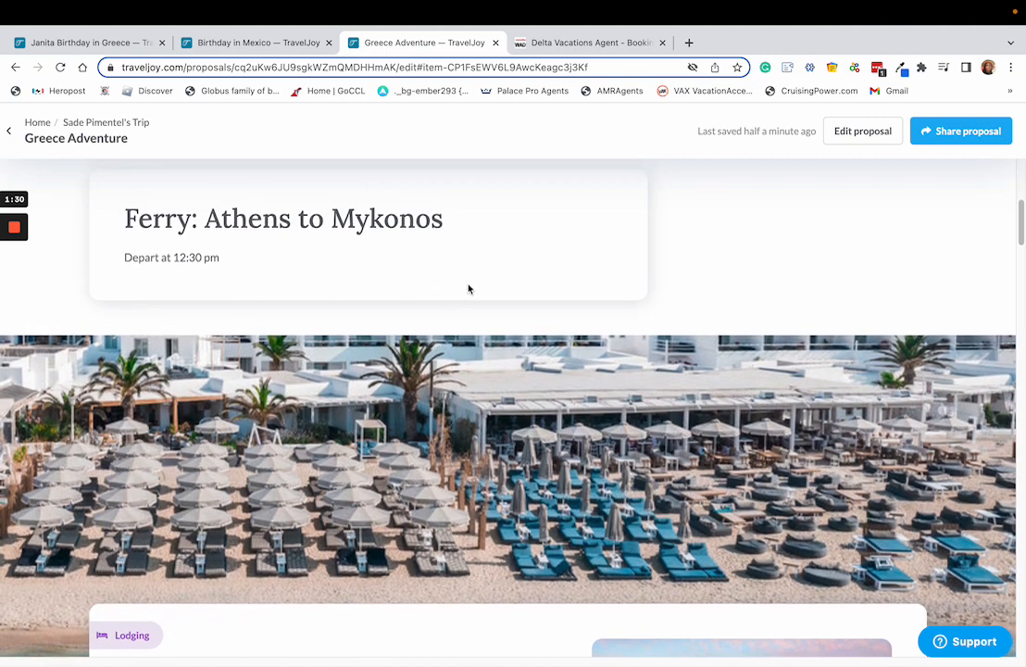
{"action": "scroll", "coordinate": [559, 266], "scroll_direction": "down", "scroll_amount": 5}
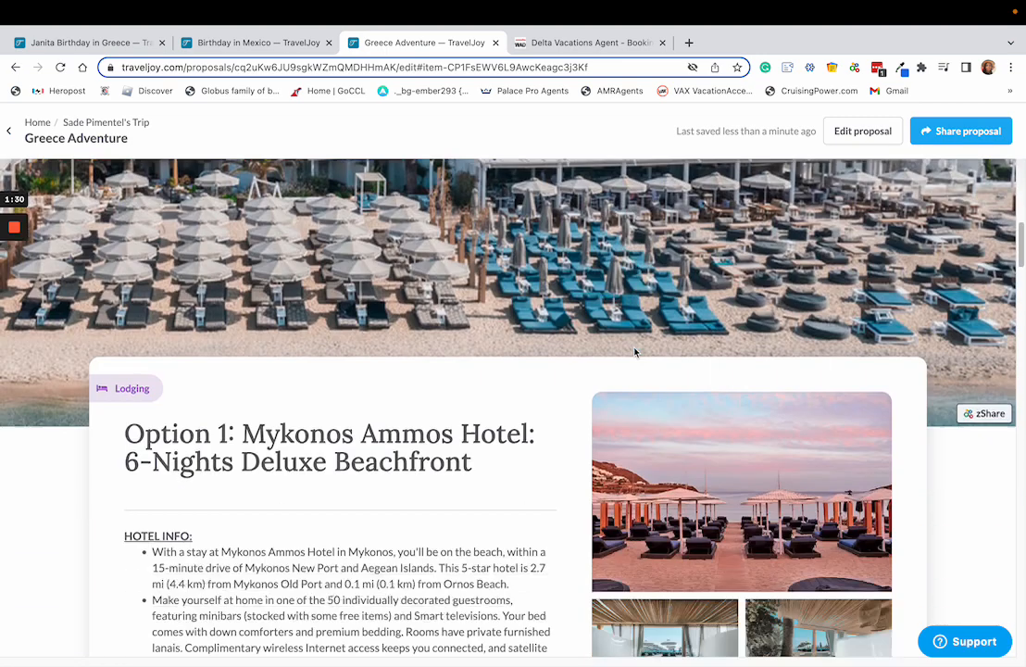
{"action": "scroll", "coordinate": [654, 326], "scroll_direction": "down", "scroll_amount": 10}
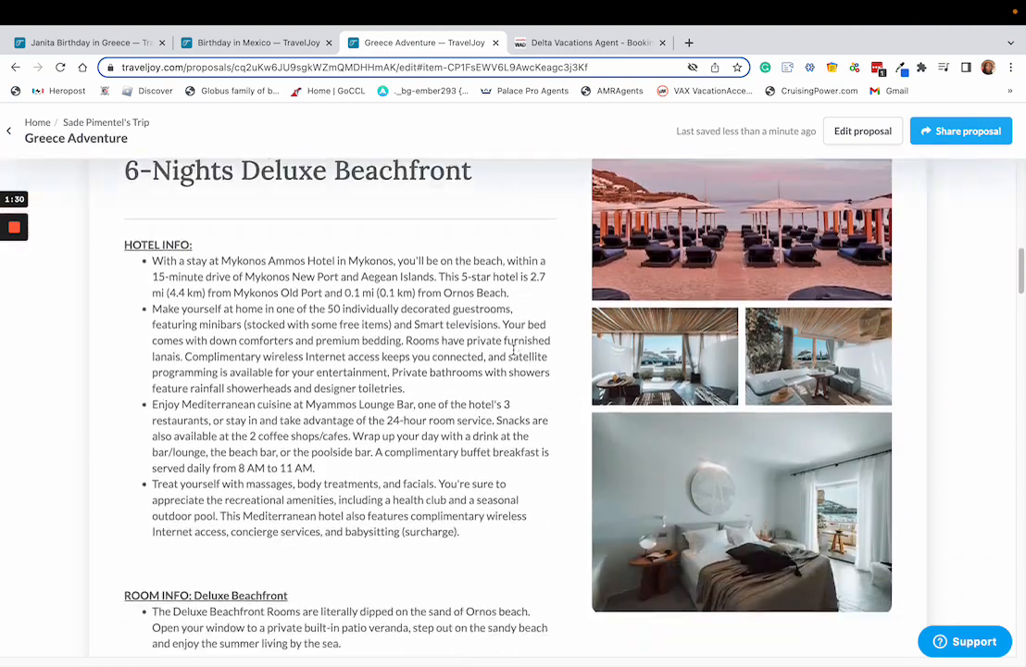
{"action": "scroll", "coordinate": [550, 337], "scroll_direction": "up", "scroll_amount": 4}
{"action": "scroll", "coordinate": [550, 338], "scroll_direction": "down", "scroll_amount": 5}
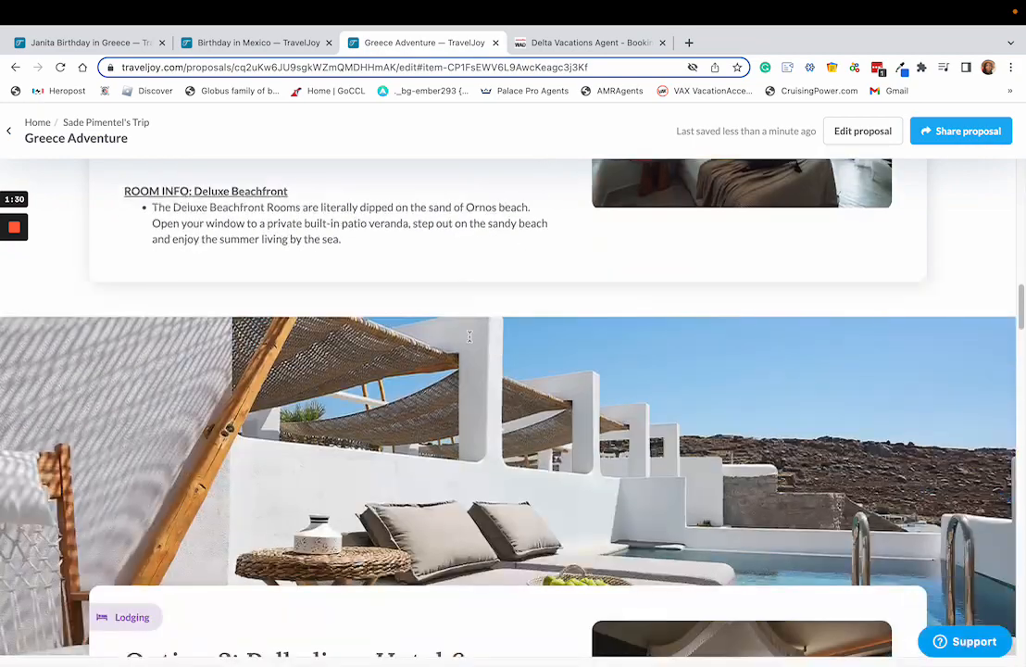
{"action": "scroll", "coordinate": [469, 342], "scroll_direction": "down", "scroll_amount": 5}
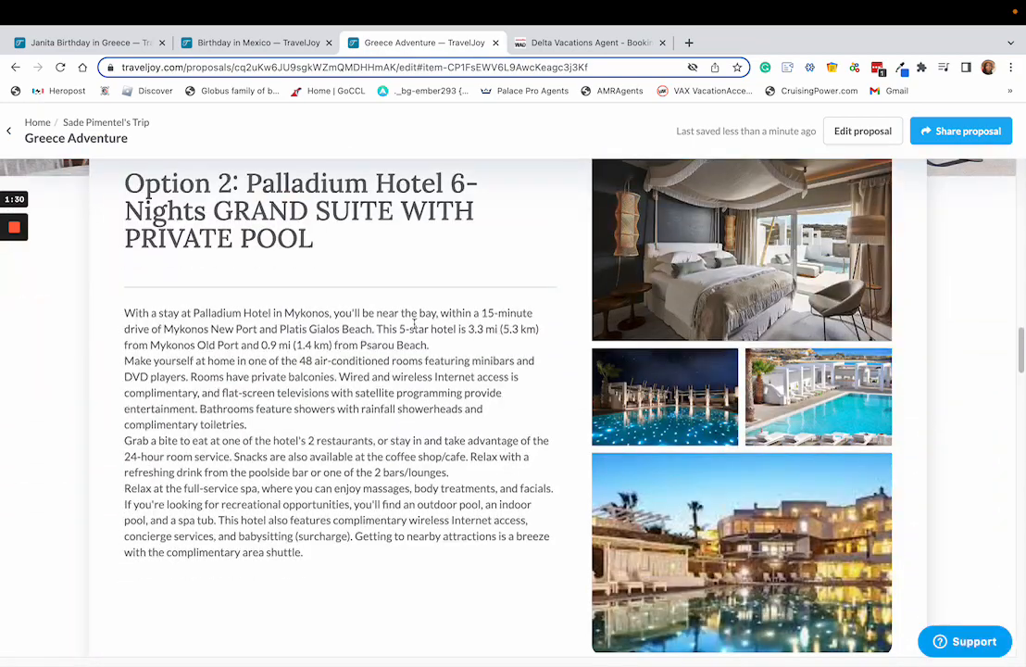
{"action": "scroll", "coordinate": [381, 375], "scroll_direction": "down", "scroll_amount": 4}
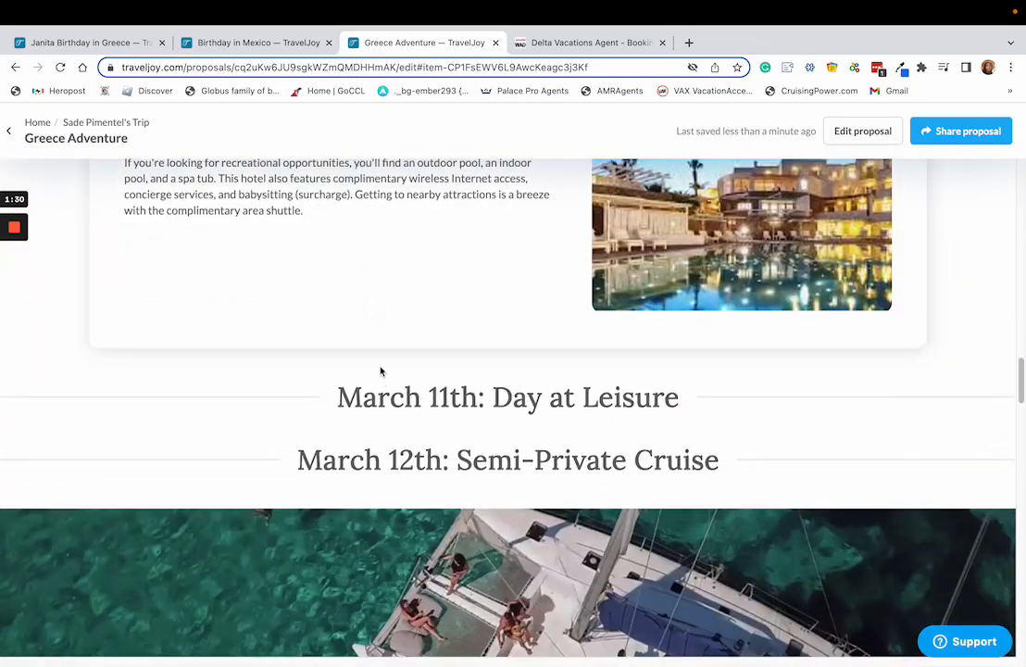
Review the previewed itinerary from March 11th through the Sofitel Athens Airport stay, and return to the start of the proposal.
{"action": "scroll", "coordinate": [463, 316], "scroll_direction": "down", "scroll_amount": 1}
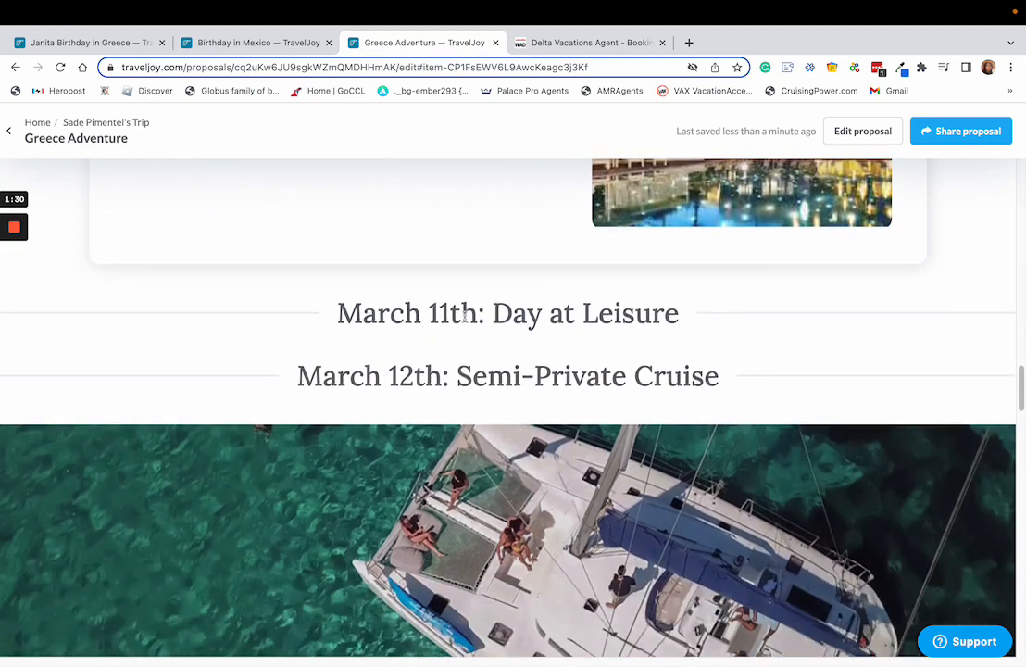
{"action": "scroll", "coordinate": [510, 306], "scroll_direction": "down", "scroll_amount": 1}
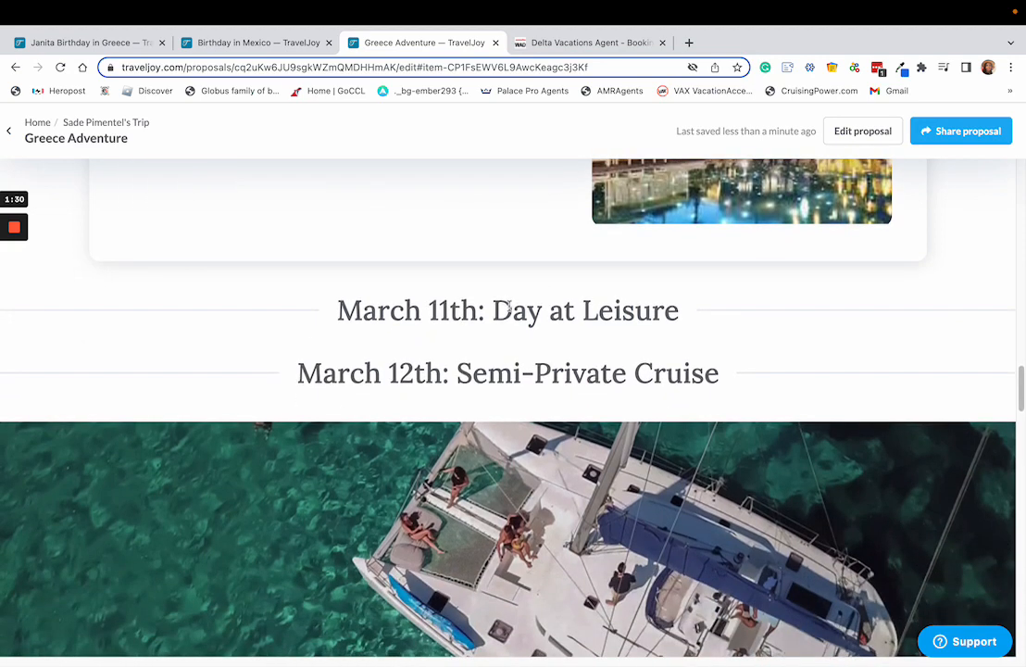
{"action": "scroll", "coordinate": [517, 299], "scroll_direction": "down", "scroll_amount": 1}
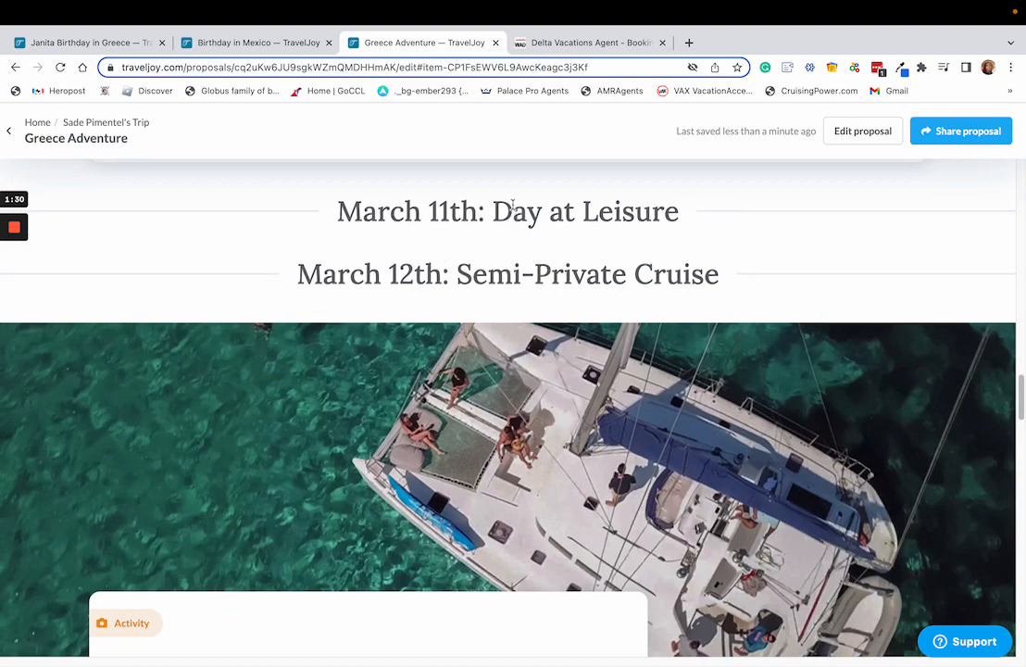
{"action": "scroll", "coordinate": [519, 278], "scroll_direction": "down", "scroll_amount": 5}
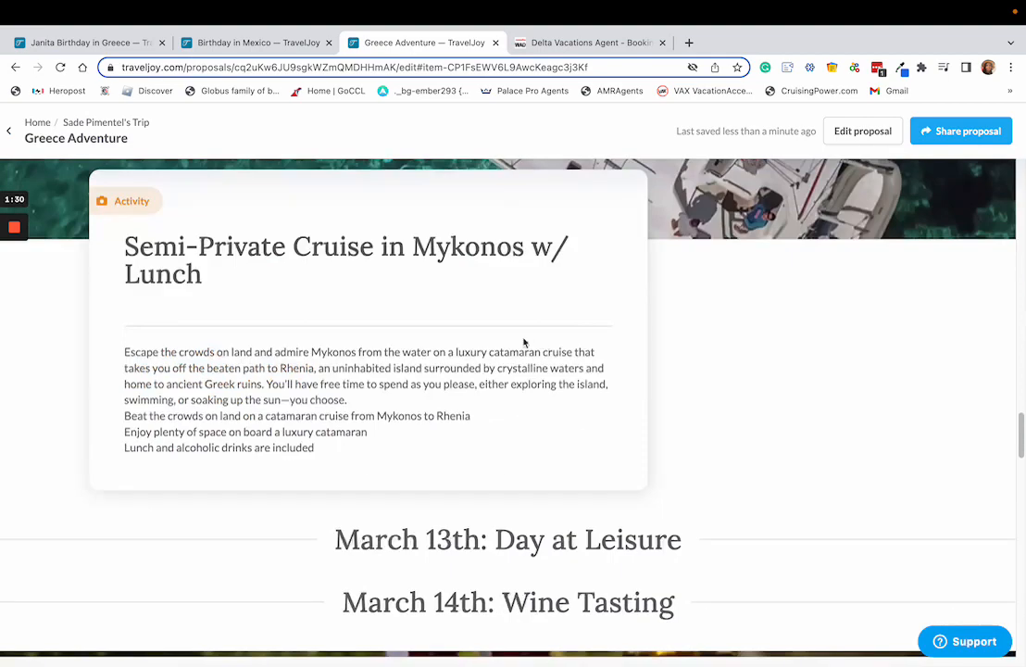
{"action": "scroll", "coordinate": [437, 346], "scroll_direction": "down", "scroll_amount": 6}
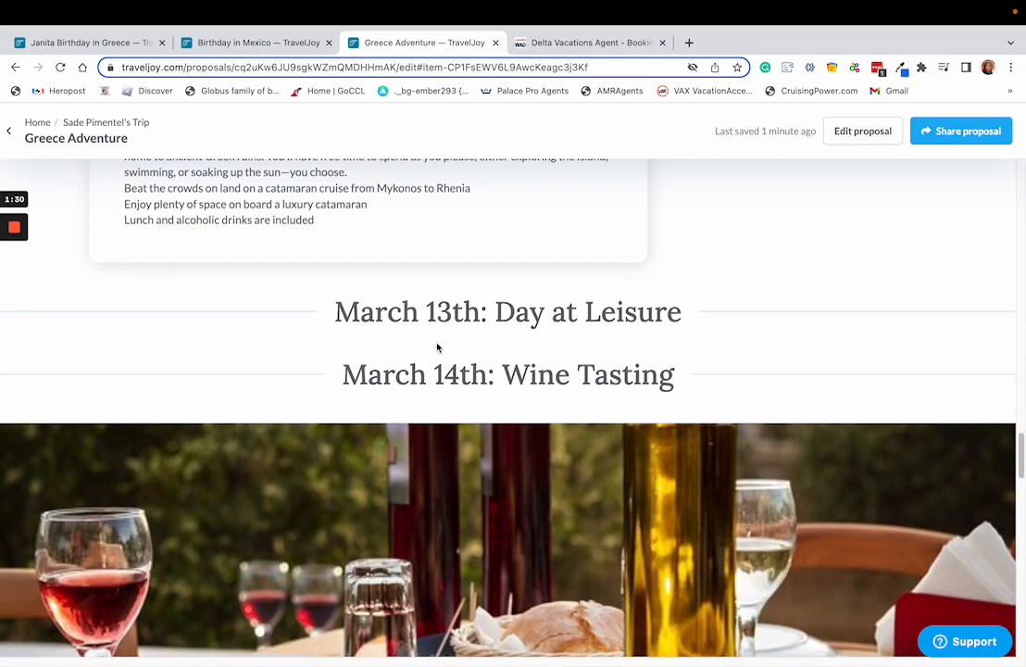
{"action": "scroll", "coordinate": [437, 347], "scroll_direction": "down", "scroll_amount": 9}
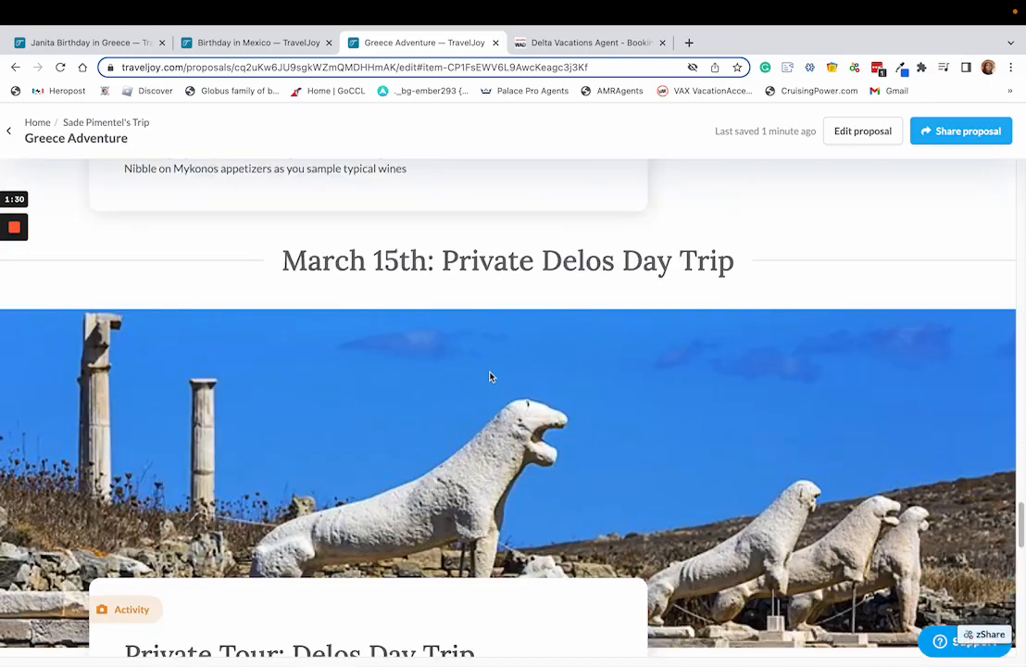
{"action": "scroll", "coordinate": [484, 390], "scroll_direction": "down", "scroll_amount": 8}
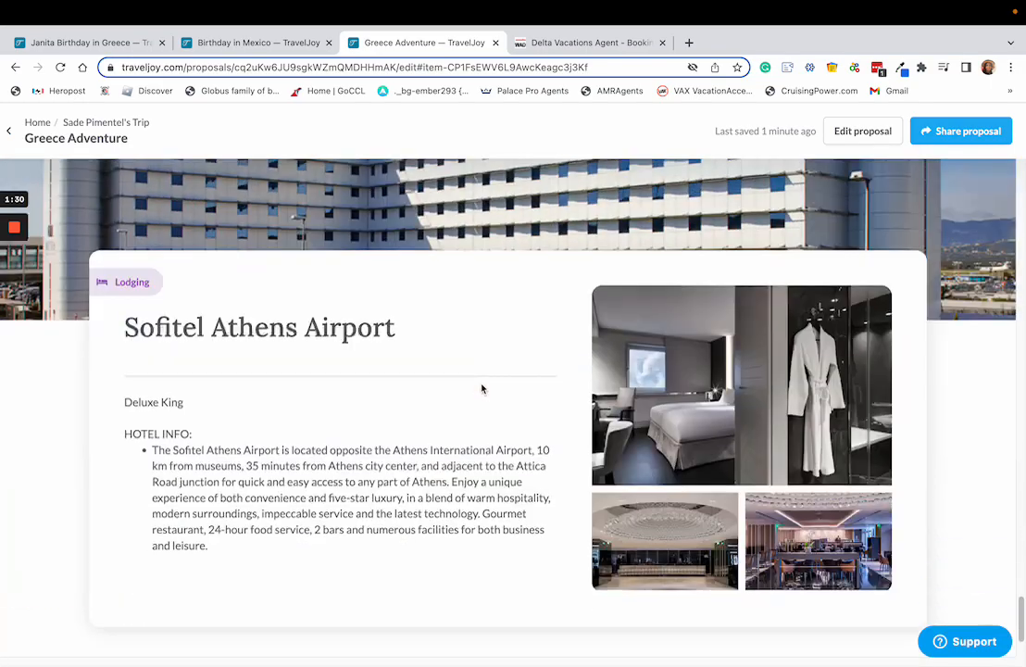
{"action": "scroll", "coordinate": [481, 387], "scroll_direction": "up", "scroll_amount": 20}
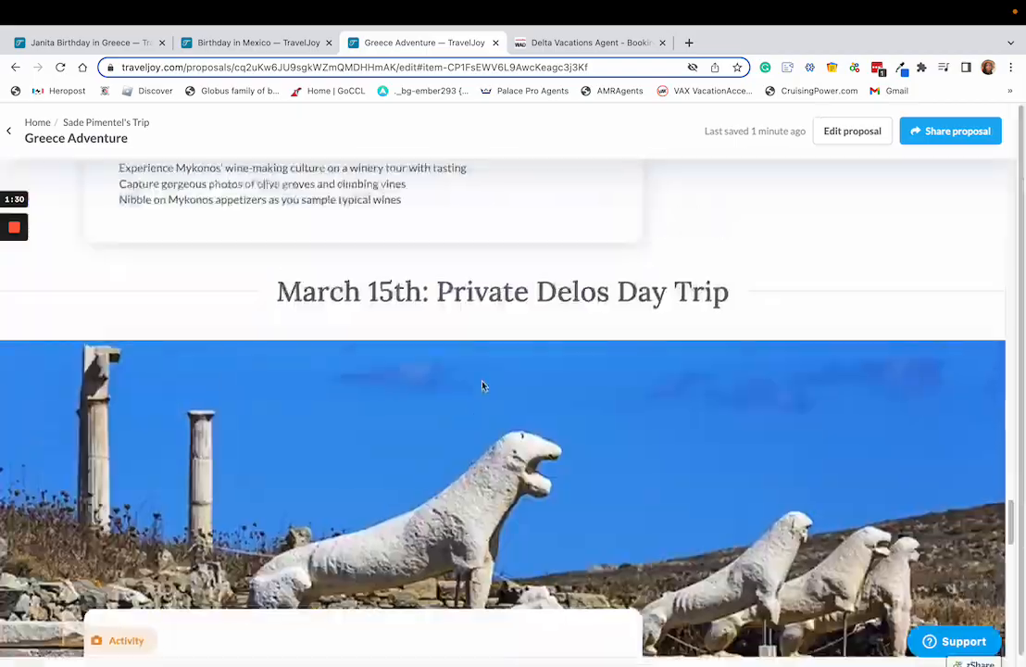
{"action": "scroll", "coordinate": [481, 378], "scroll_direction": "up", "scroll_amount": 20}
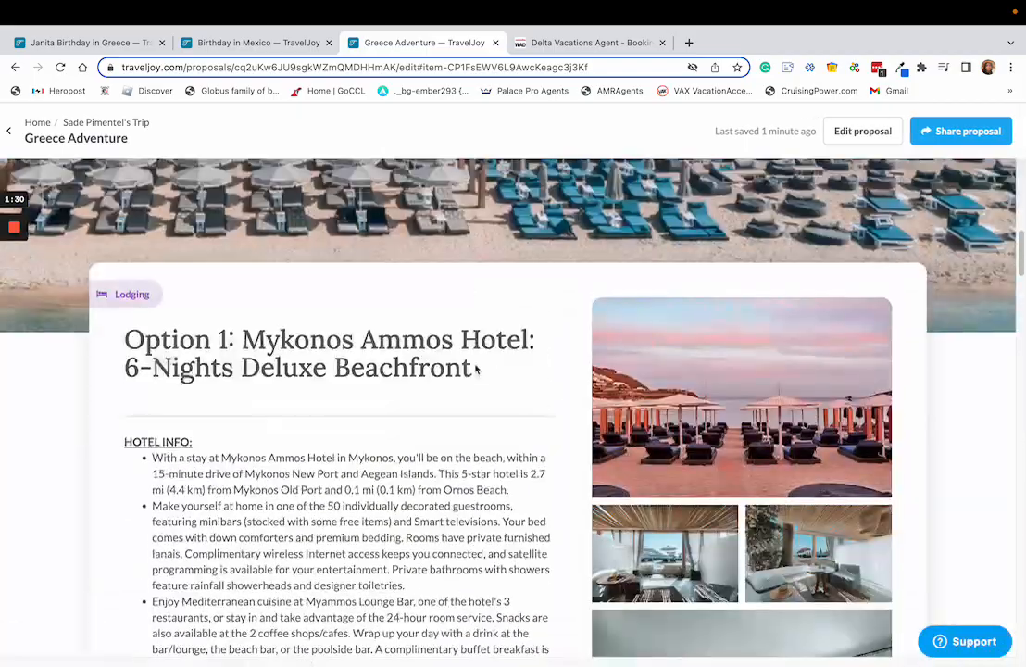
{"action": "scroll", "coordinate": [465, 383], "scroll_direction": "up", "scroll_amount": 3}
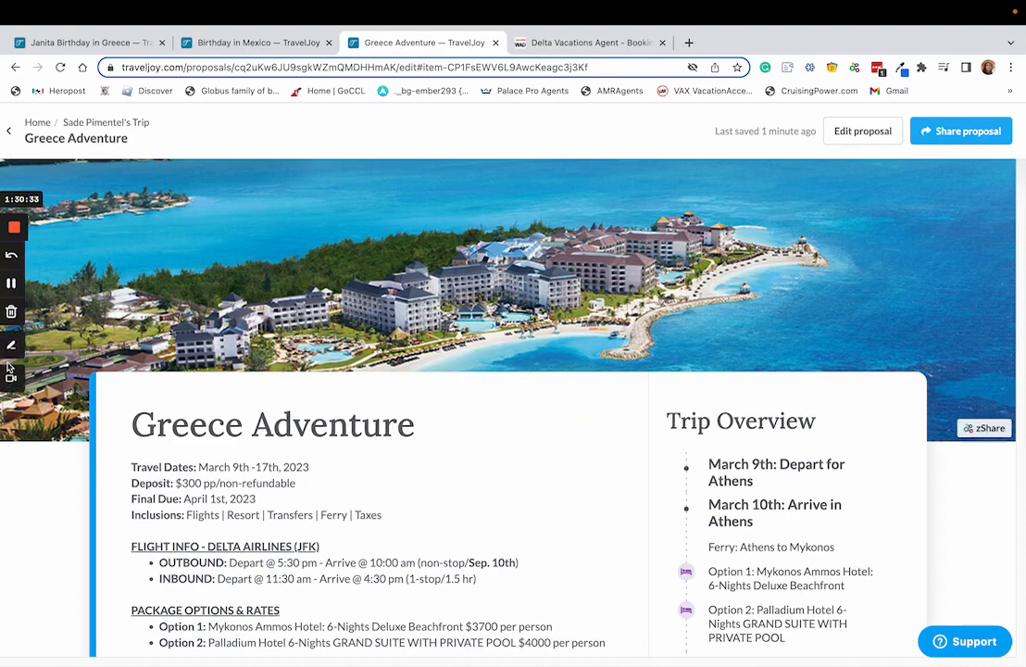
Switch to the Delta Vacations booking site, close the Palladium Hotel details and look through the flights and Mykonos hotel list.
{"action": "left_click", "coordinate": [586, 44]}
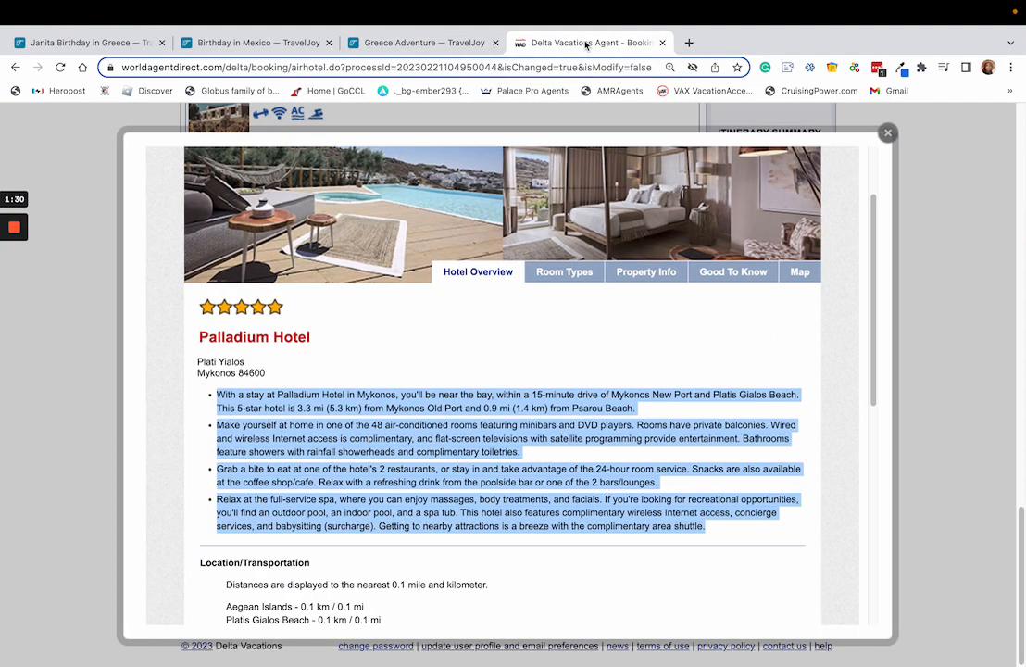
{"action": "left_click", "coordinate": [888, 133]}
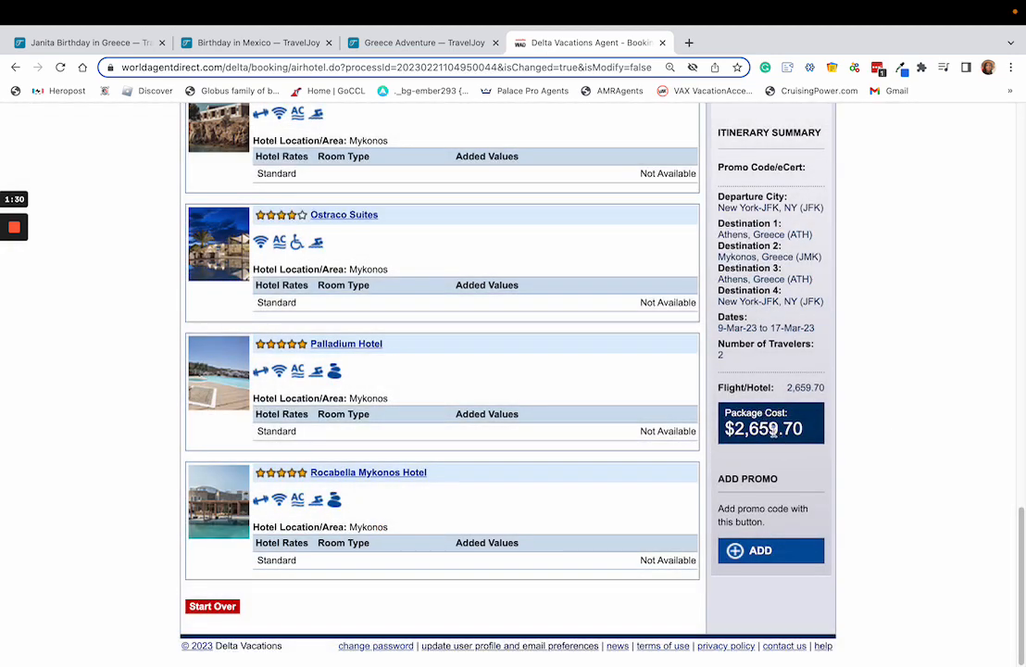
{"action": "scroll", "coordinate": [386, 372], "scroll_direction": "up", "scroll_amount": 15}
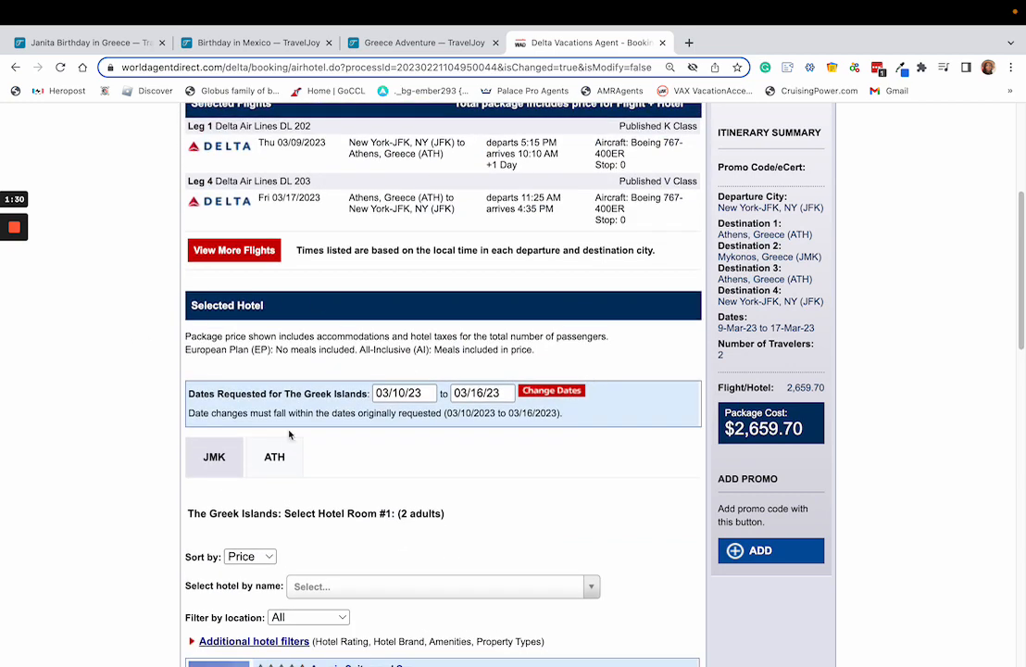
{"action": "scroll", "coordinate": [277, 457], "scroll_direction": "down", "scroll_amount": 3}
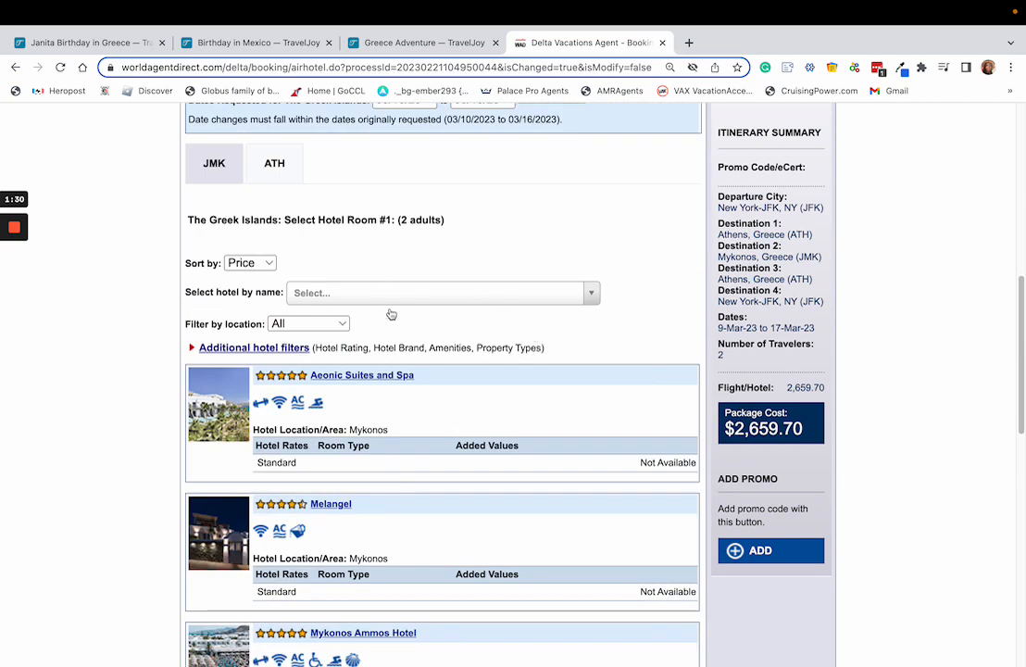
{"action": "scroll", "coordinate": [419, 339], "scroll_direction": "down", "scroll_amount": 6}
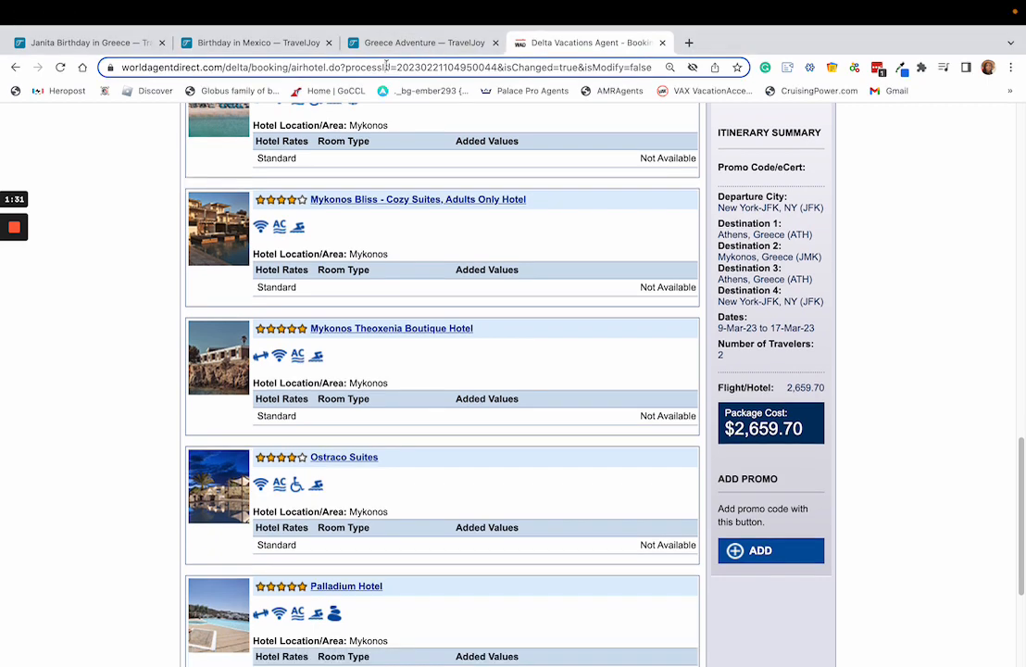
Look at the Birthday in Mexico proposal in TravelJoy and return to the Greece Adventure preview to view its intro and overview.
{"action": "key", "text": "super+l"}
{"action": "left_click", "coordinate": [393, 46]}
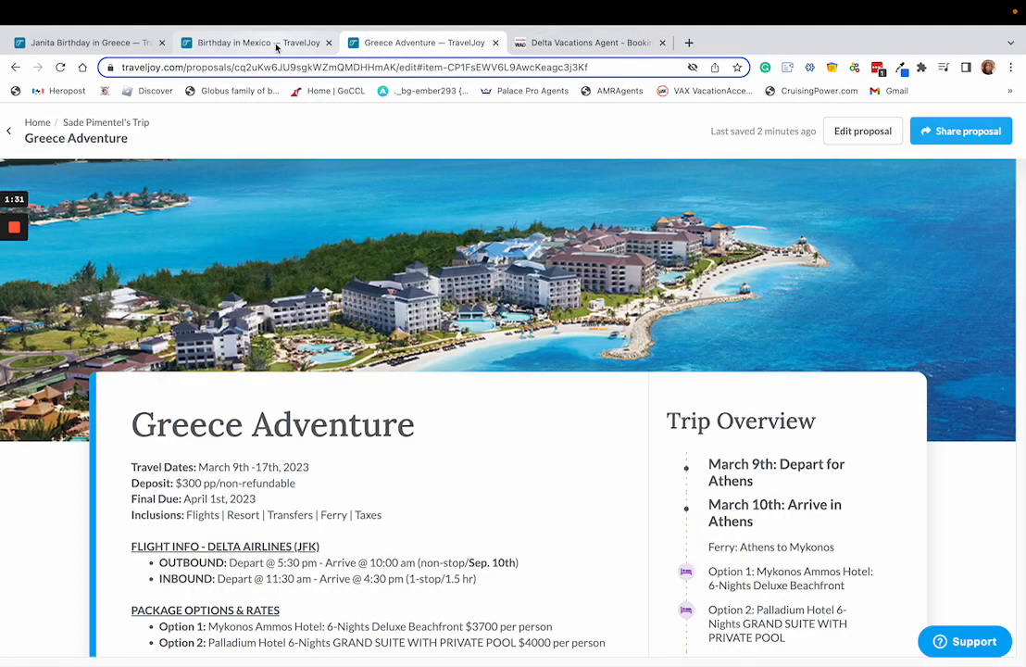
{"action": "left_click", "coordinate": [236, 43]}
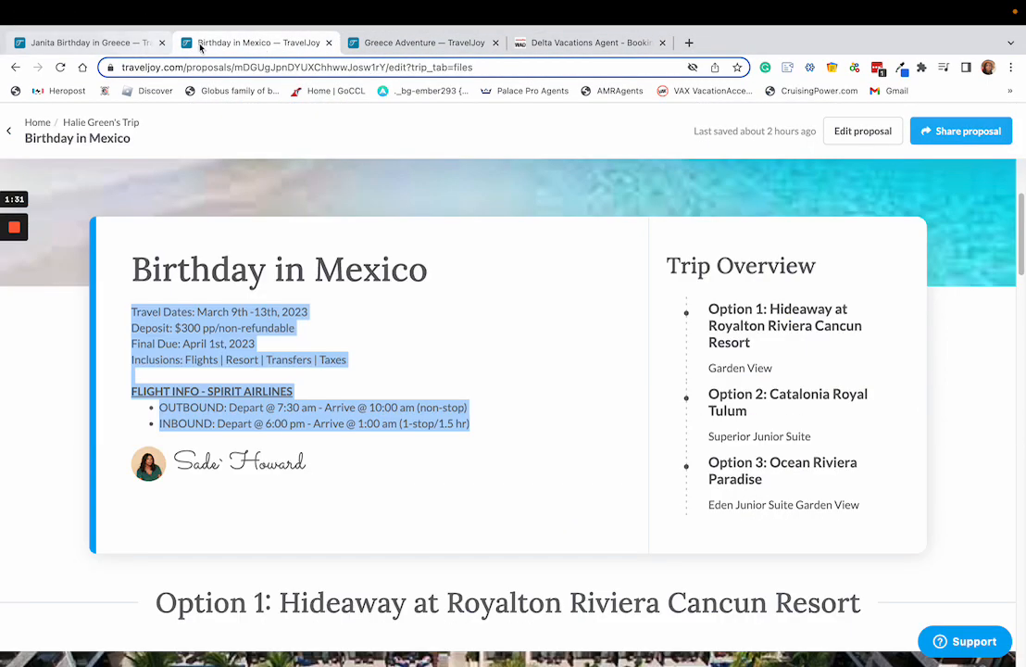
{"action": "left_click", "coordinate": [389, 43]}
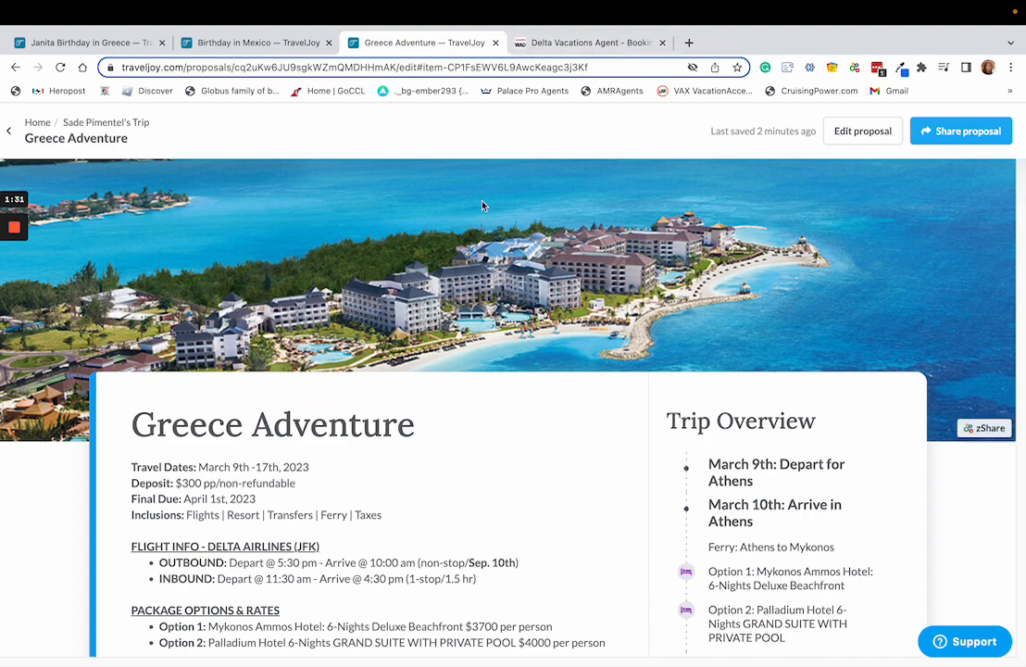
{"action": "scroll", "coordinate": [472, 222], "scroll_direction": "down", "scroll_amount": 5}
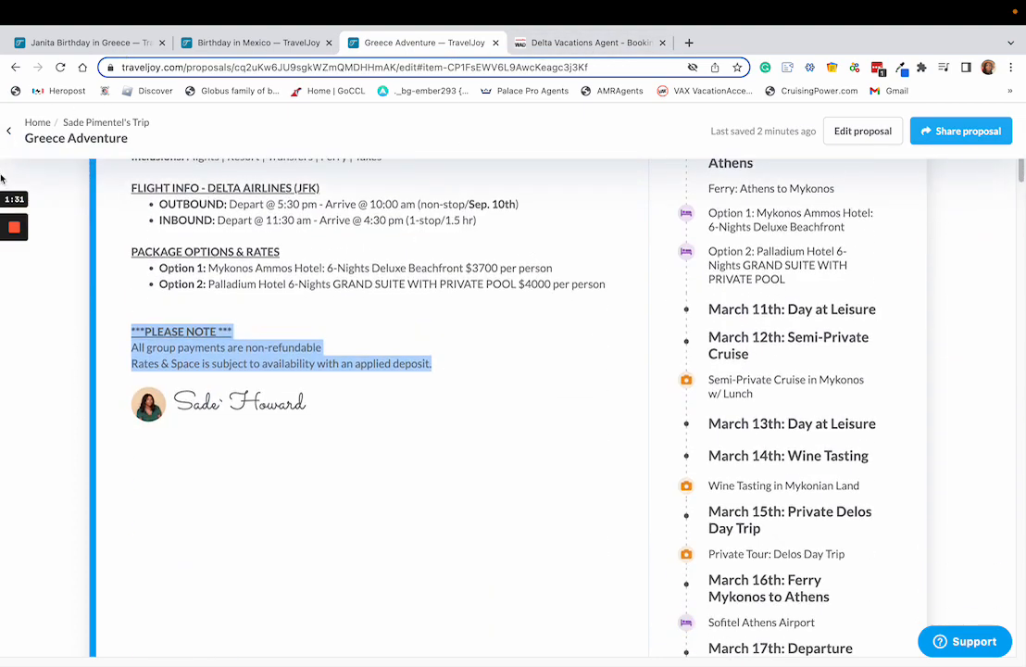
{"action": "mouse_move", "coordinate": [17, 197]}
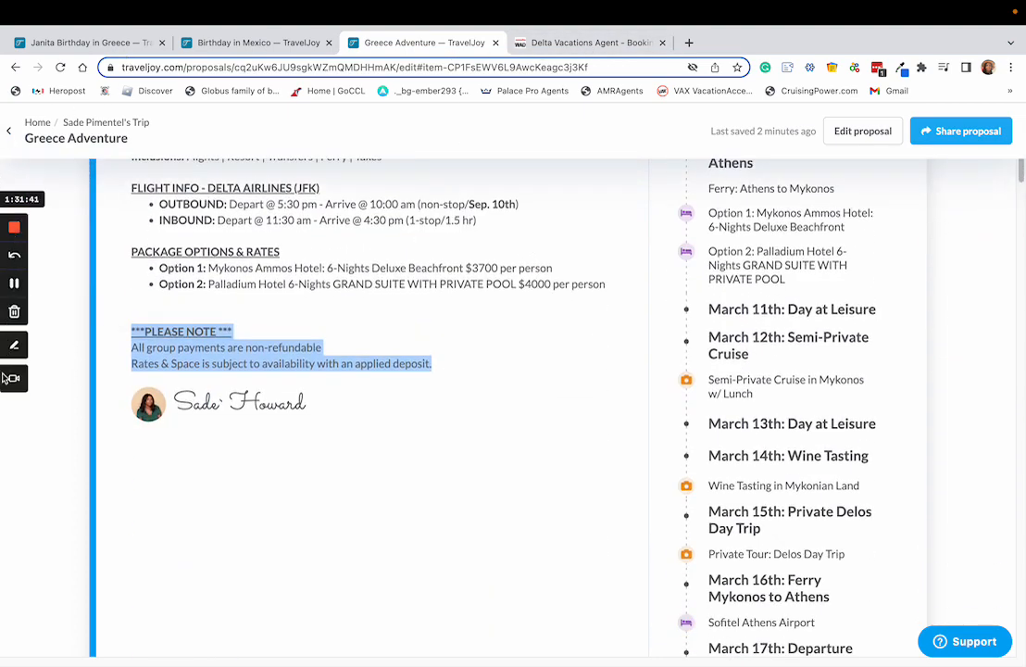